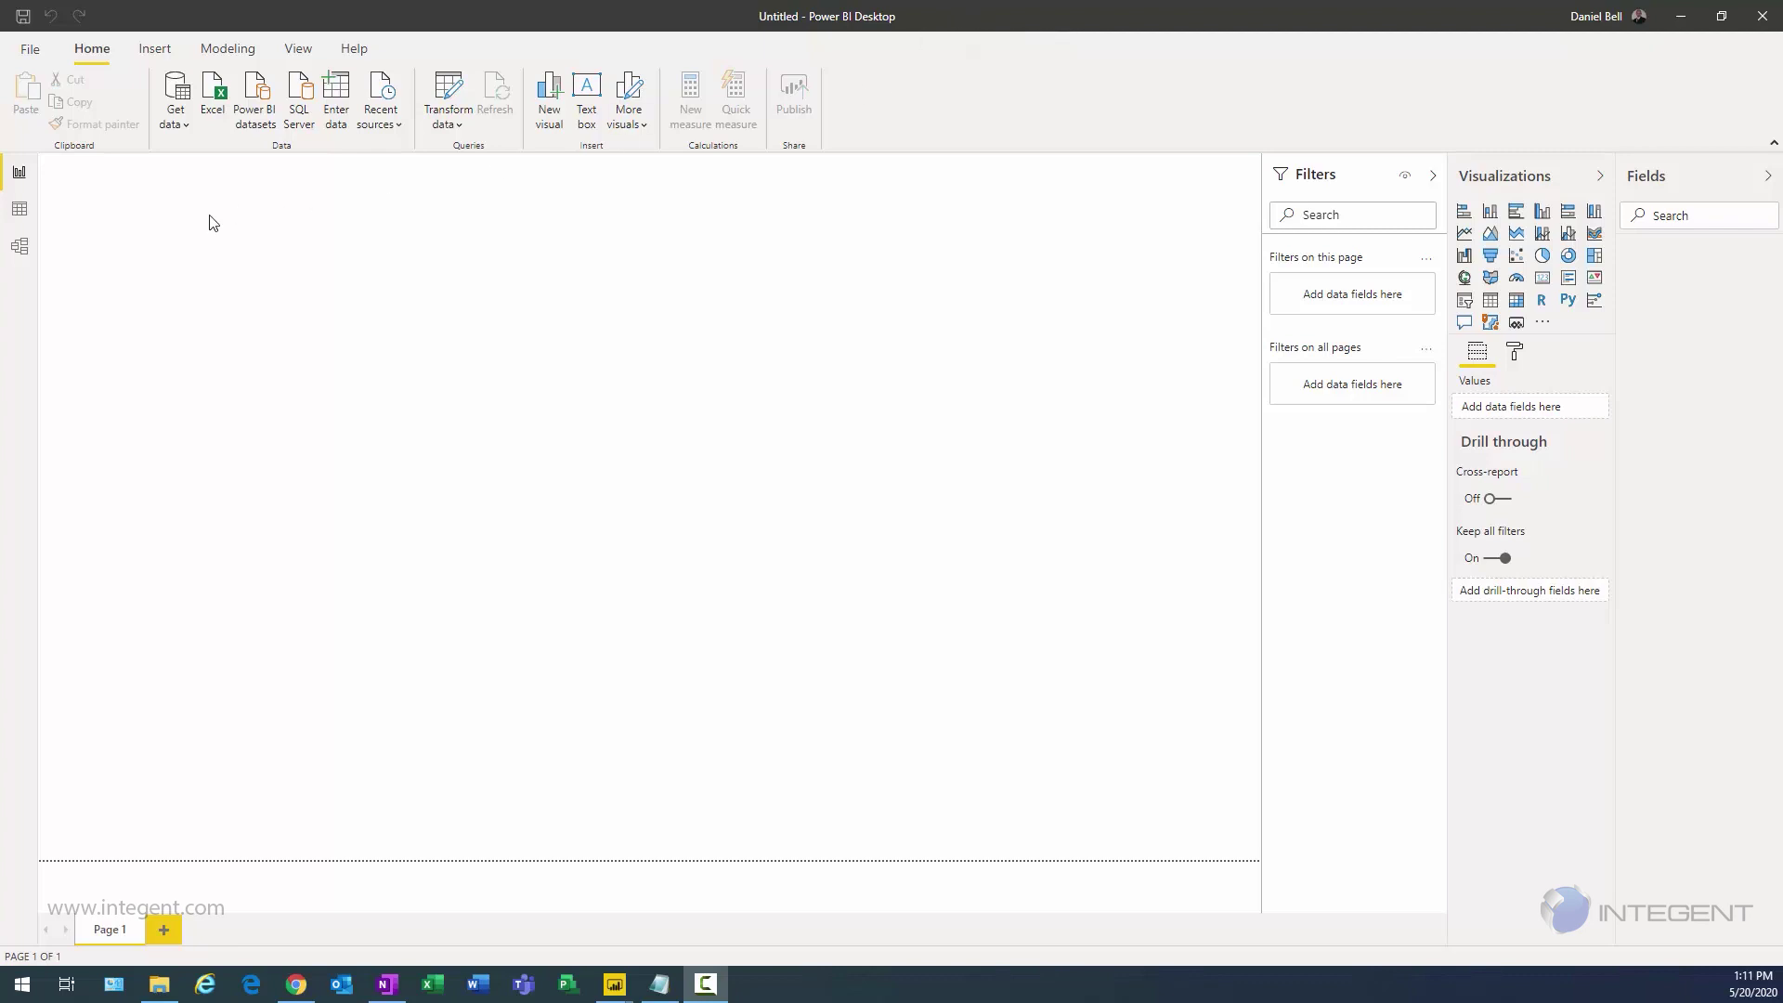
click(181, 133)
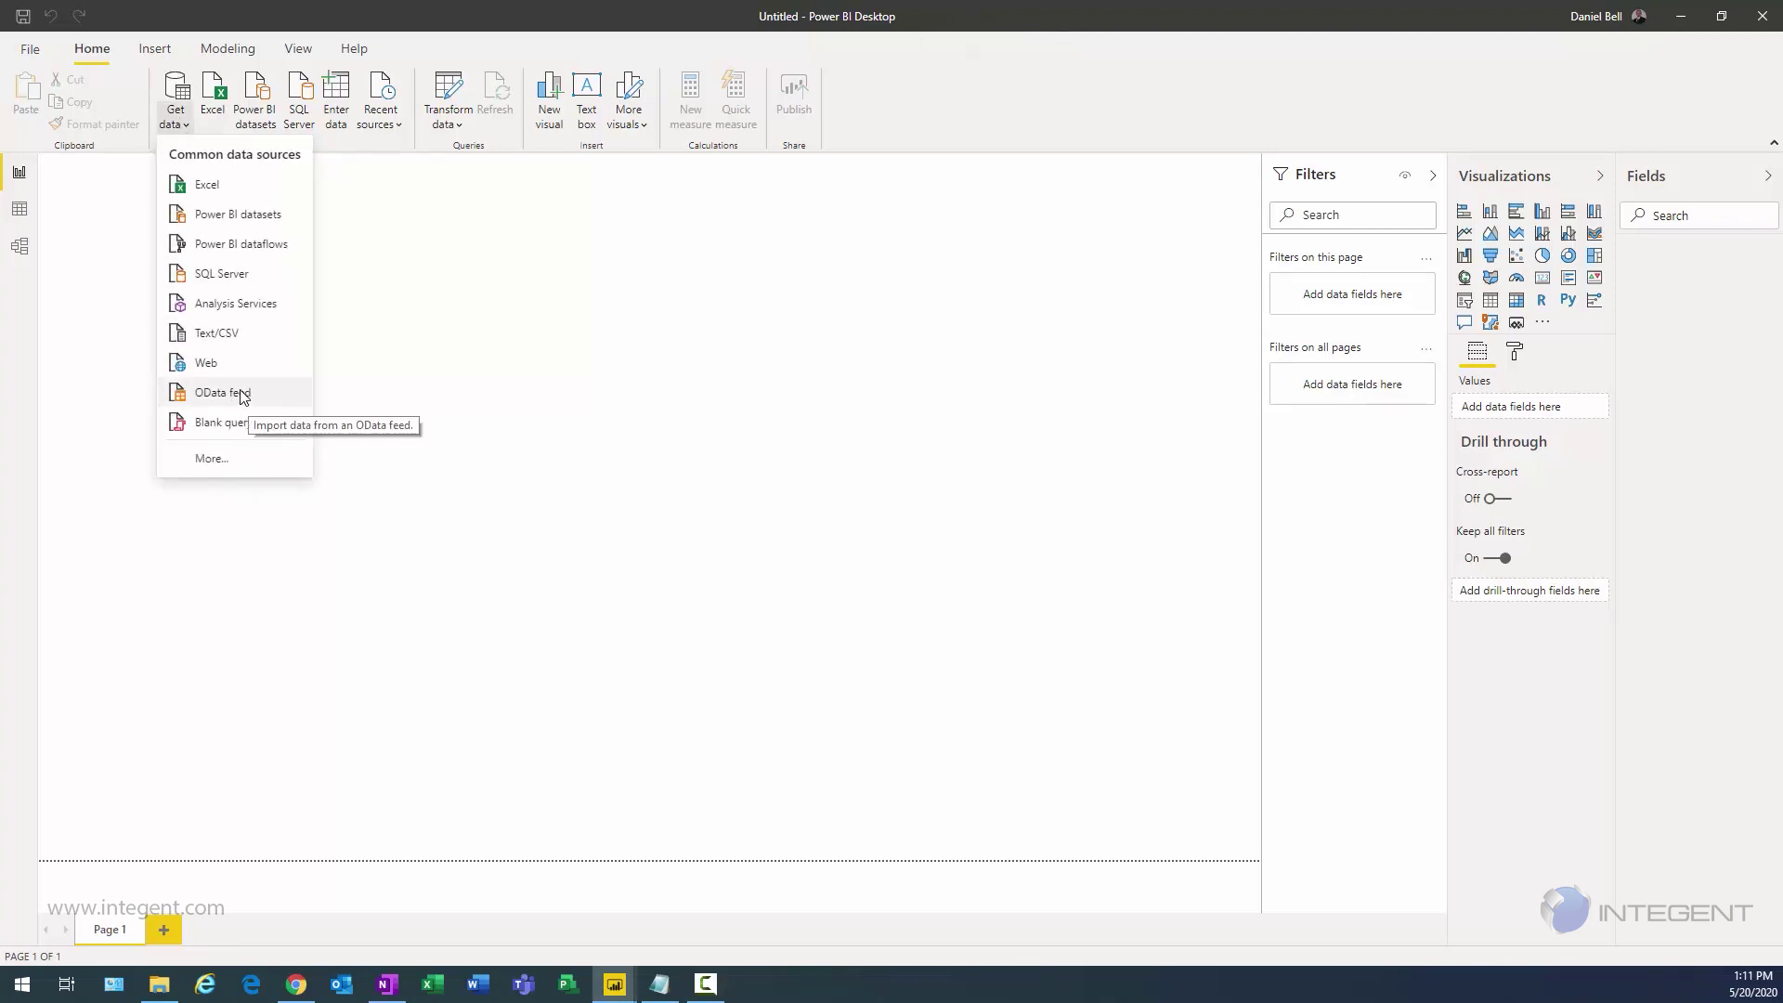
click(223, 393)
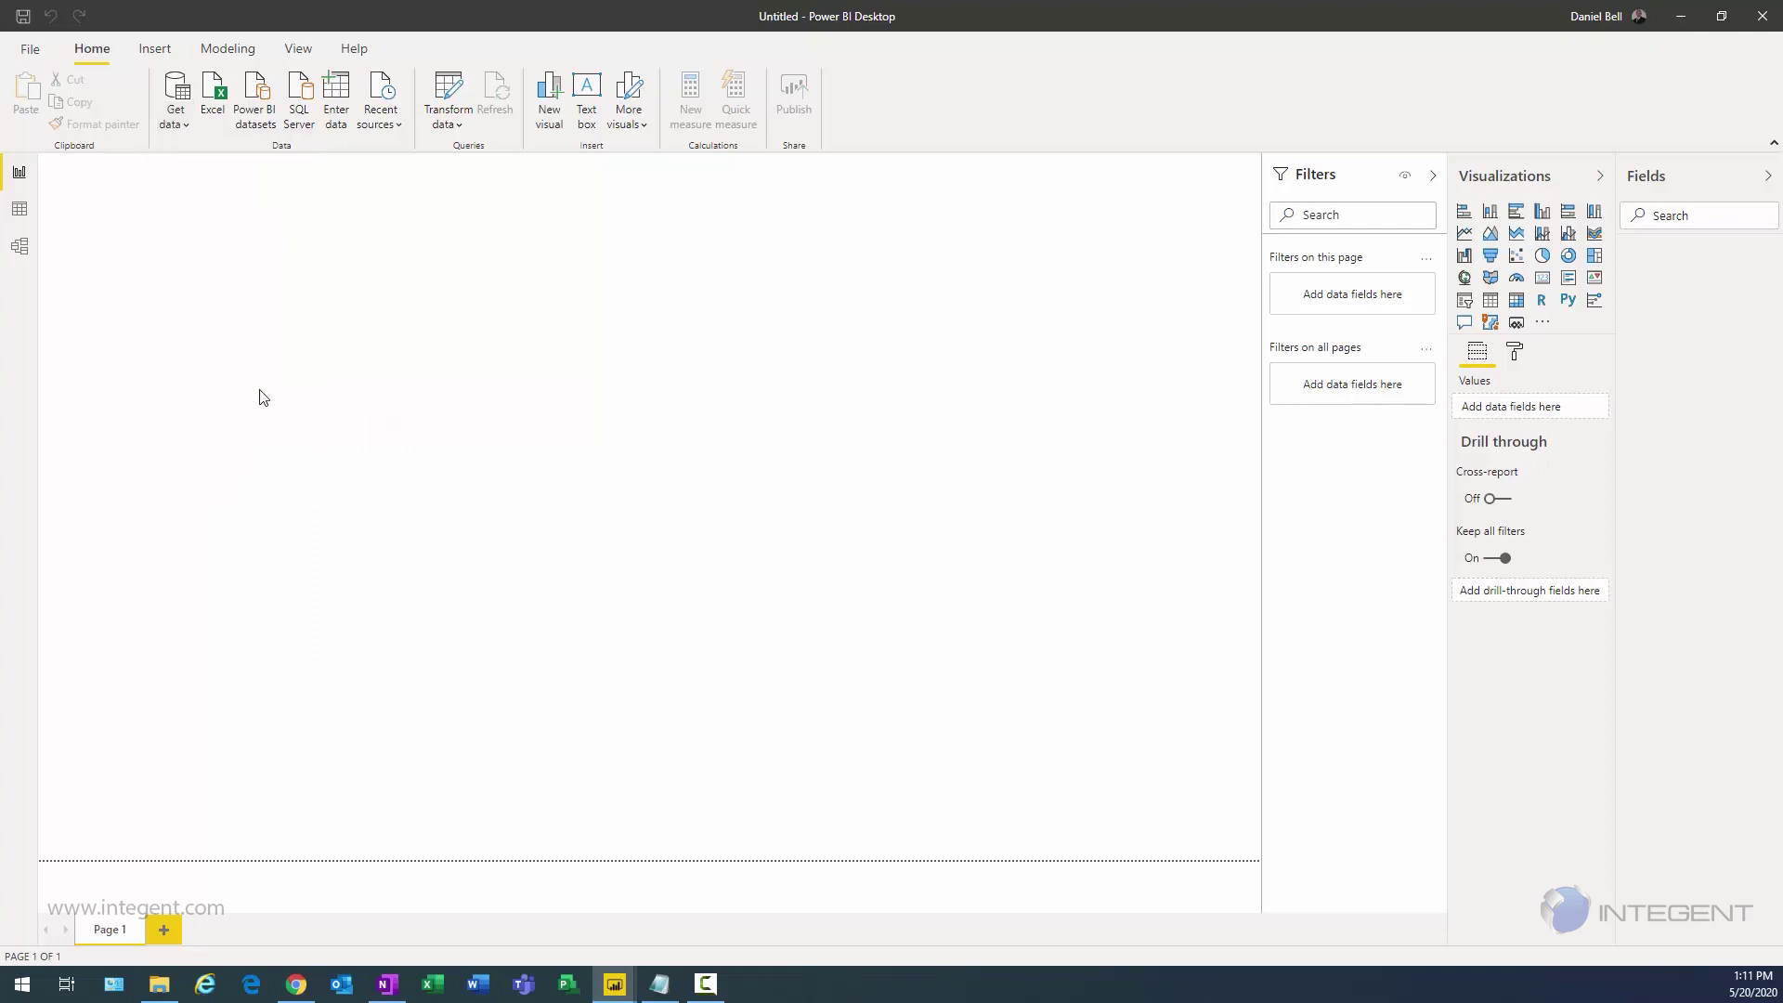
text(https://integent.sharepoint.com/sites/trainer/)
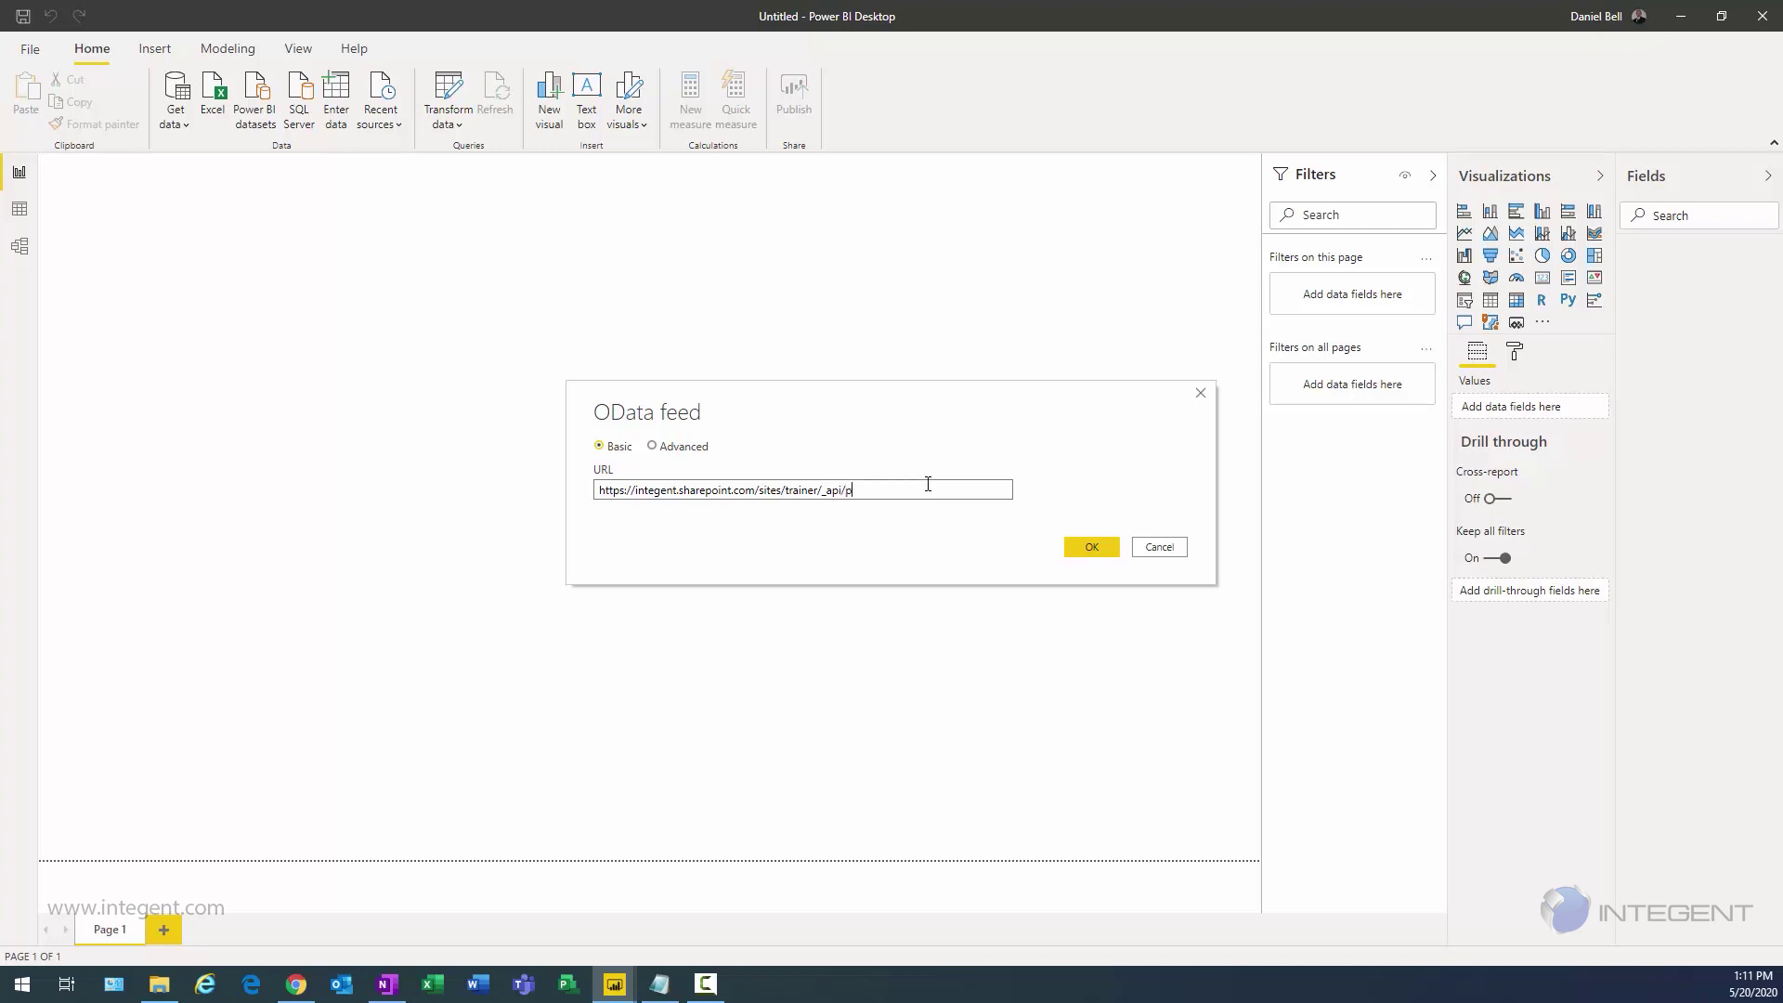
text(orjectdata)
key(Return)
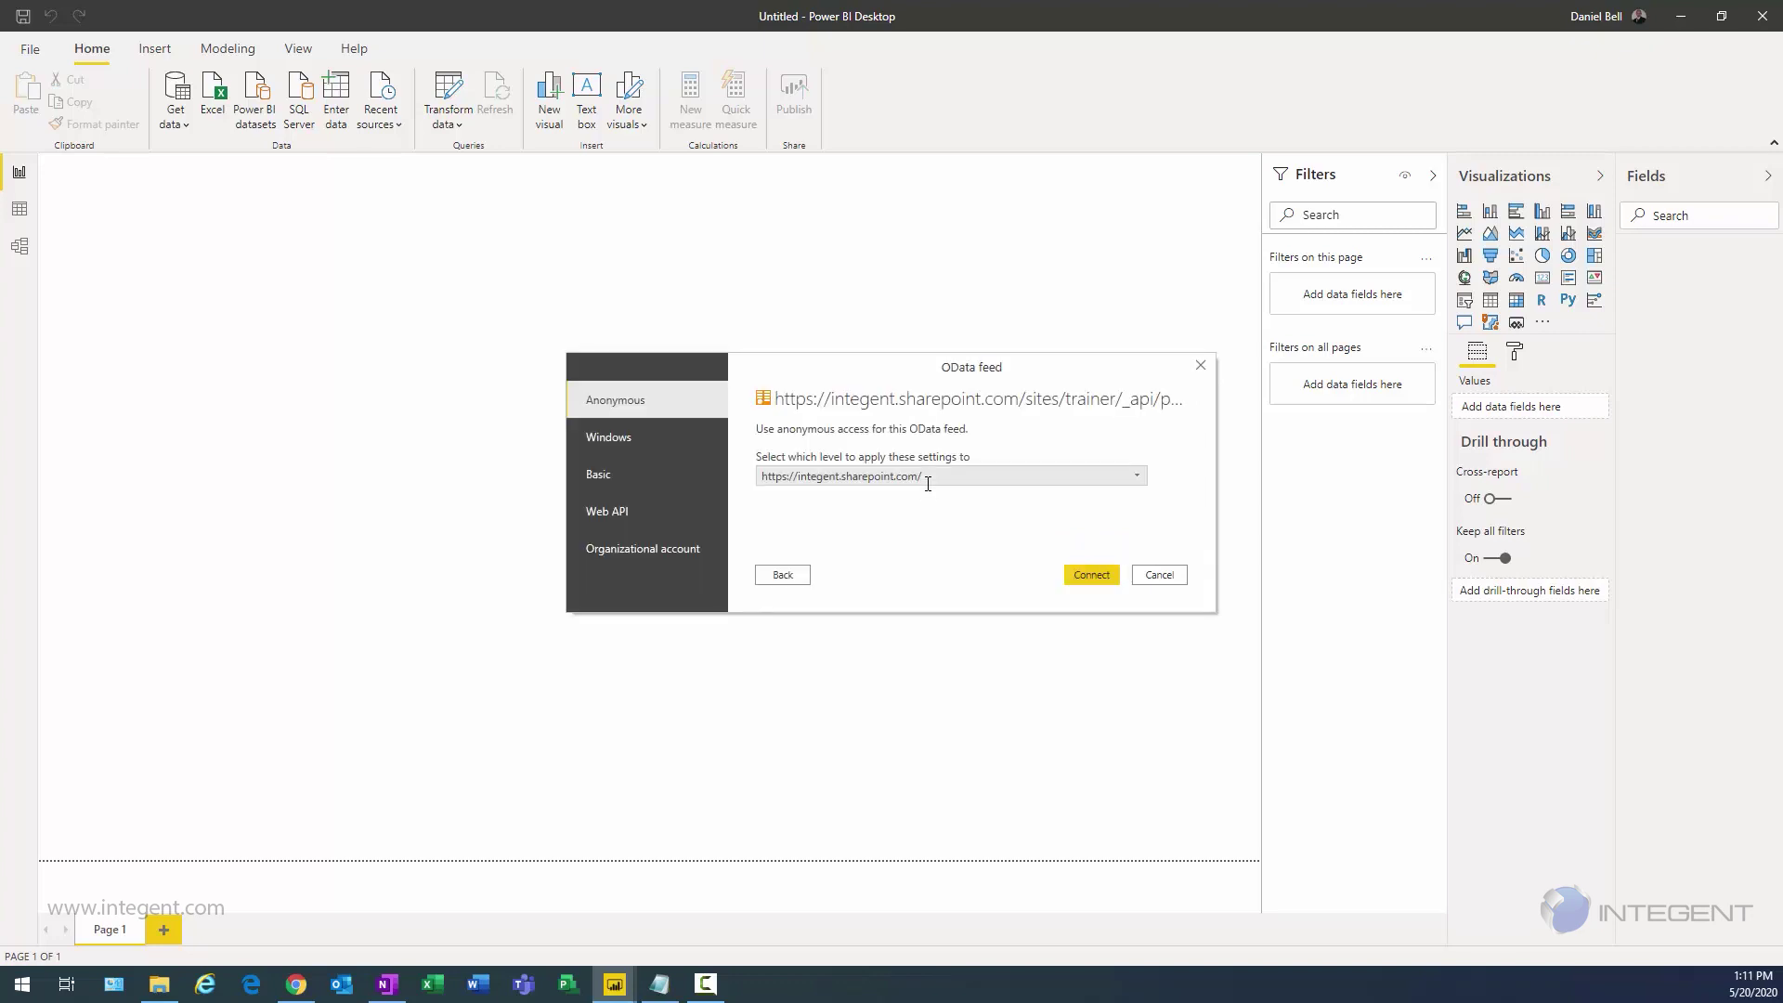
Step: Apply the feed's access settings at the sites/trainer/_api/projectdata level and choose organizational account authentication
click(884, 481)
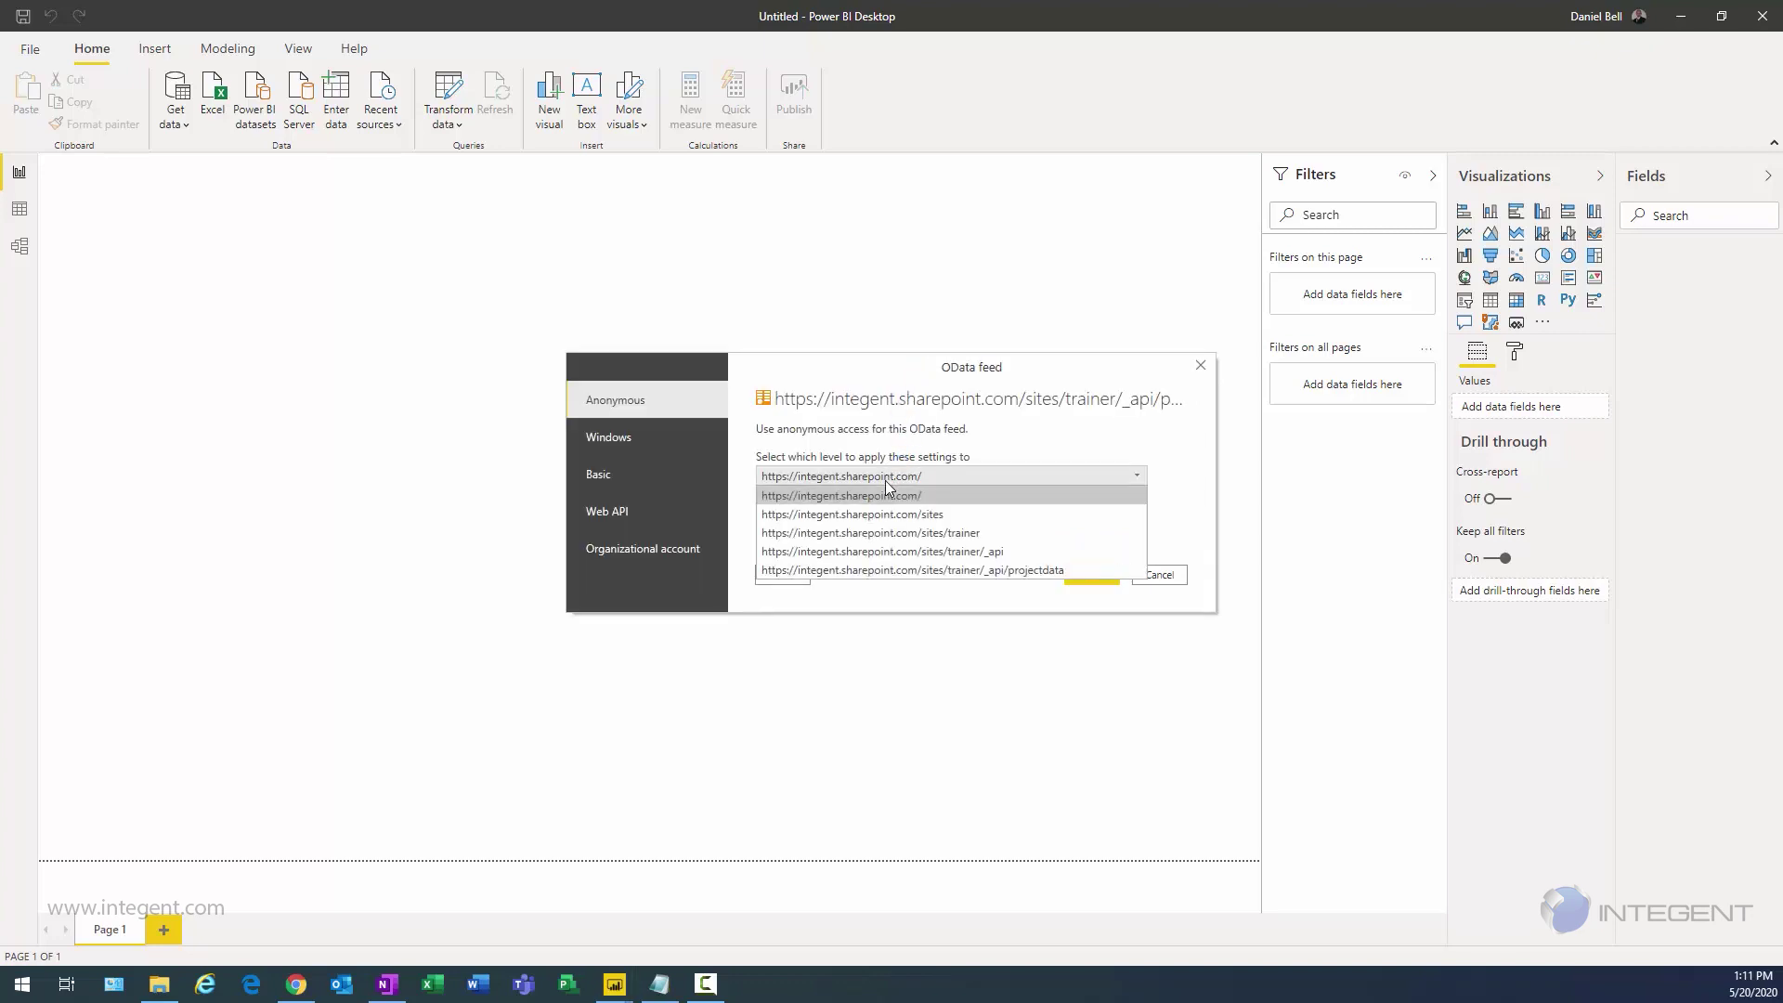
click(882, 569)
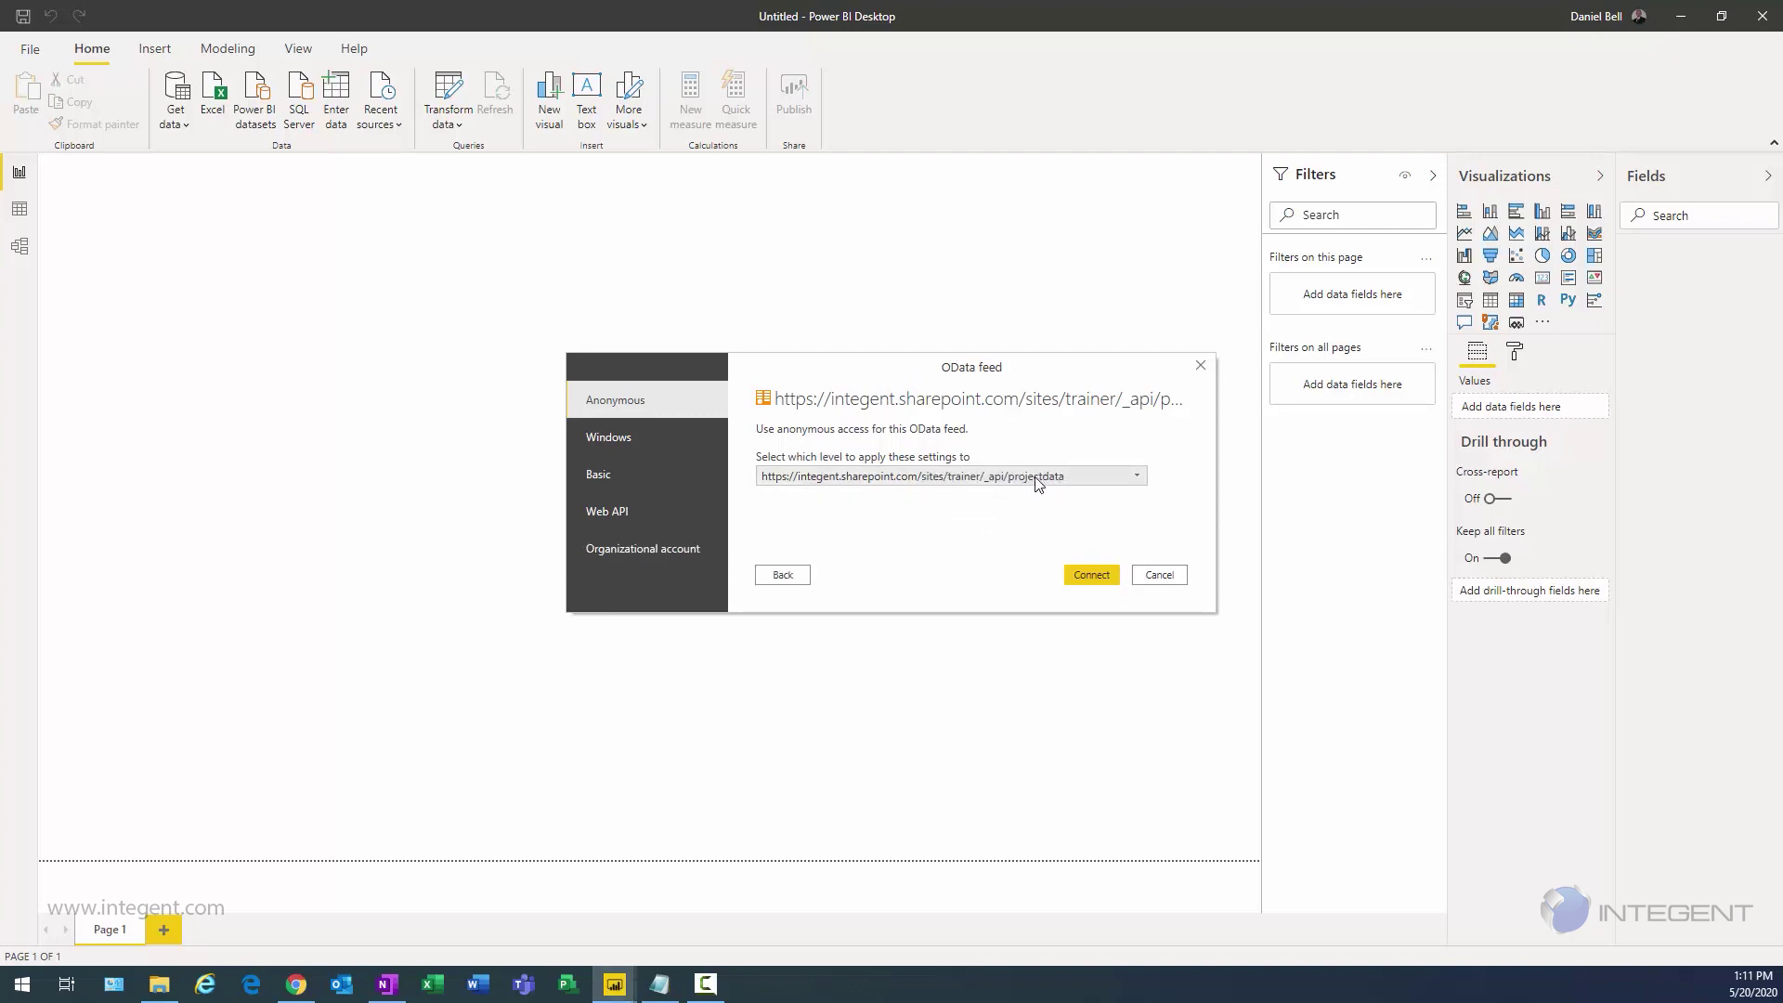
click(629, 551)
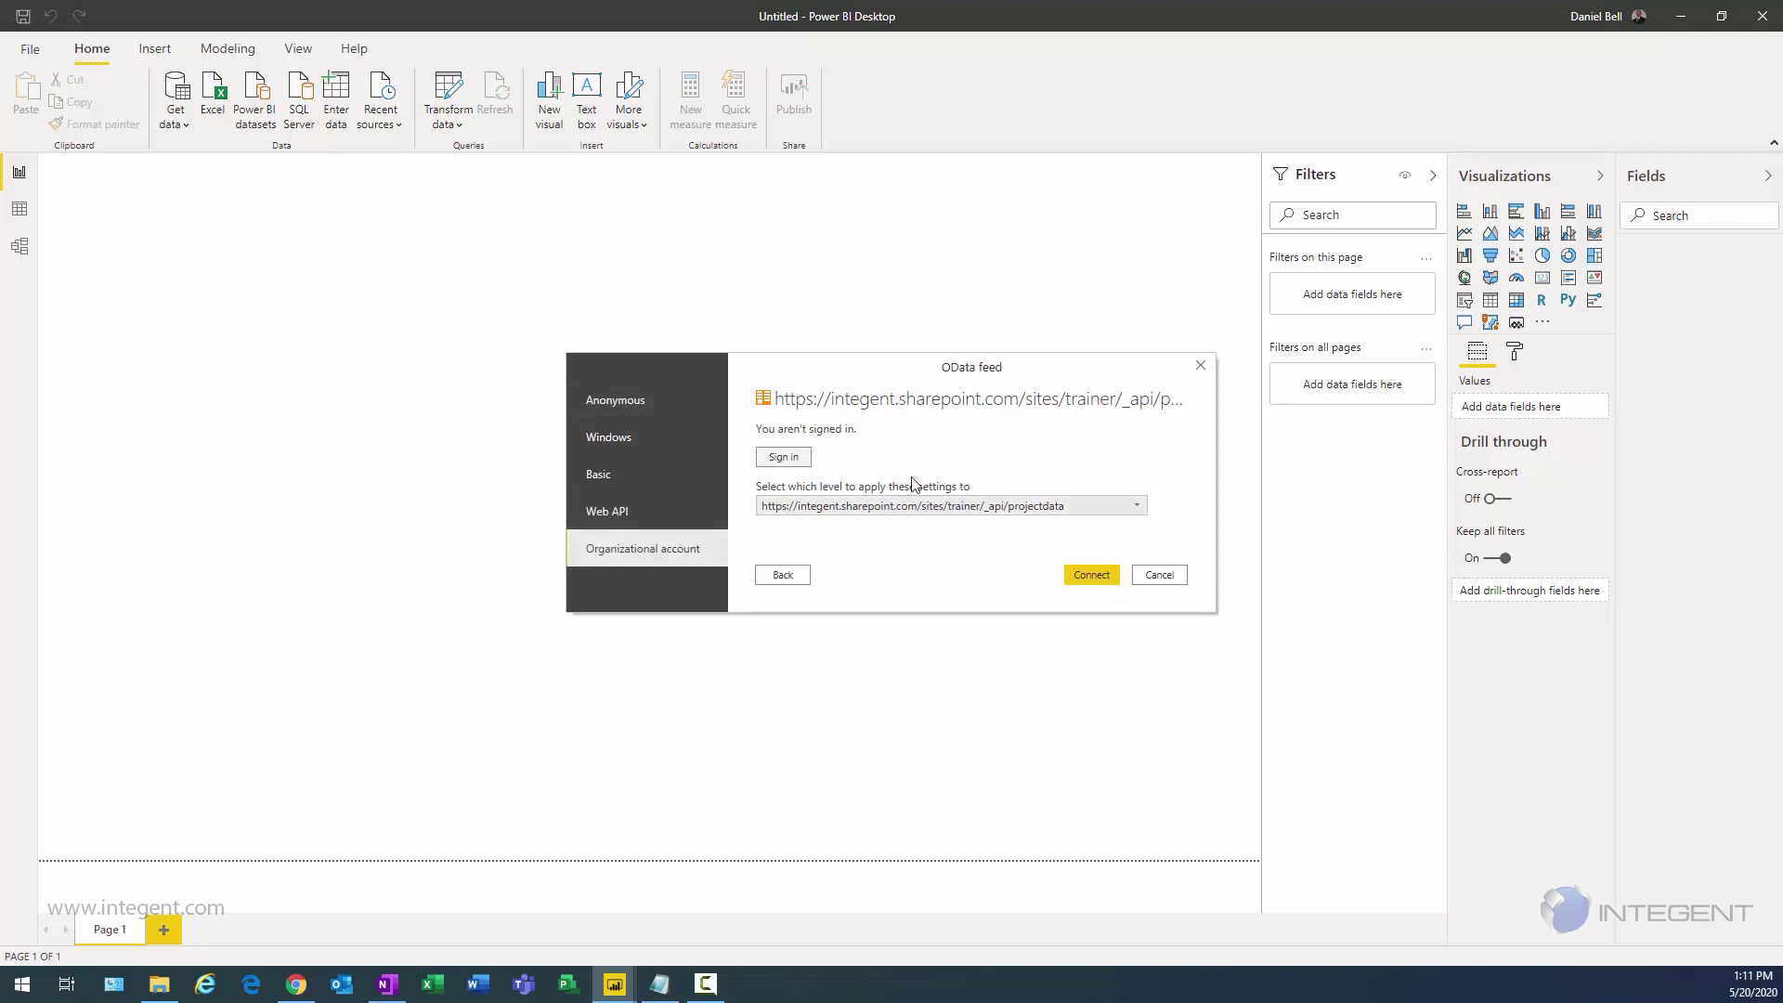
Step: Sign in to the feed with the integent.rocks work account, entering the account password, and connect
click(788, 460)
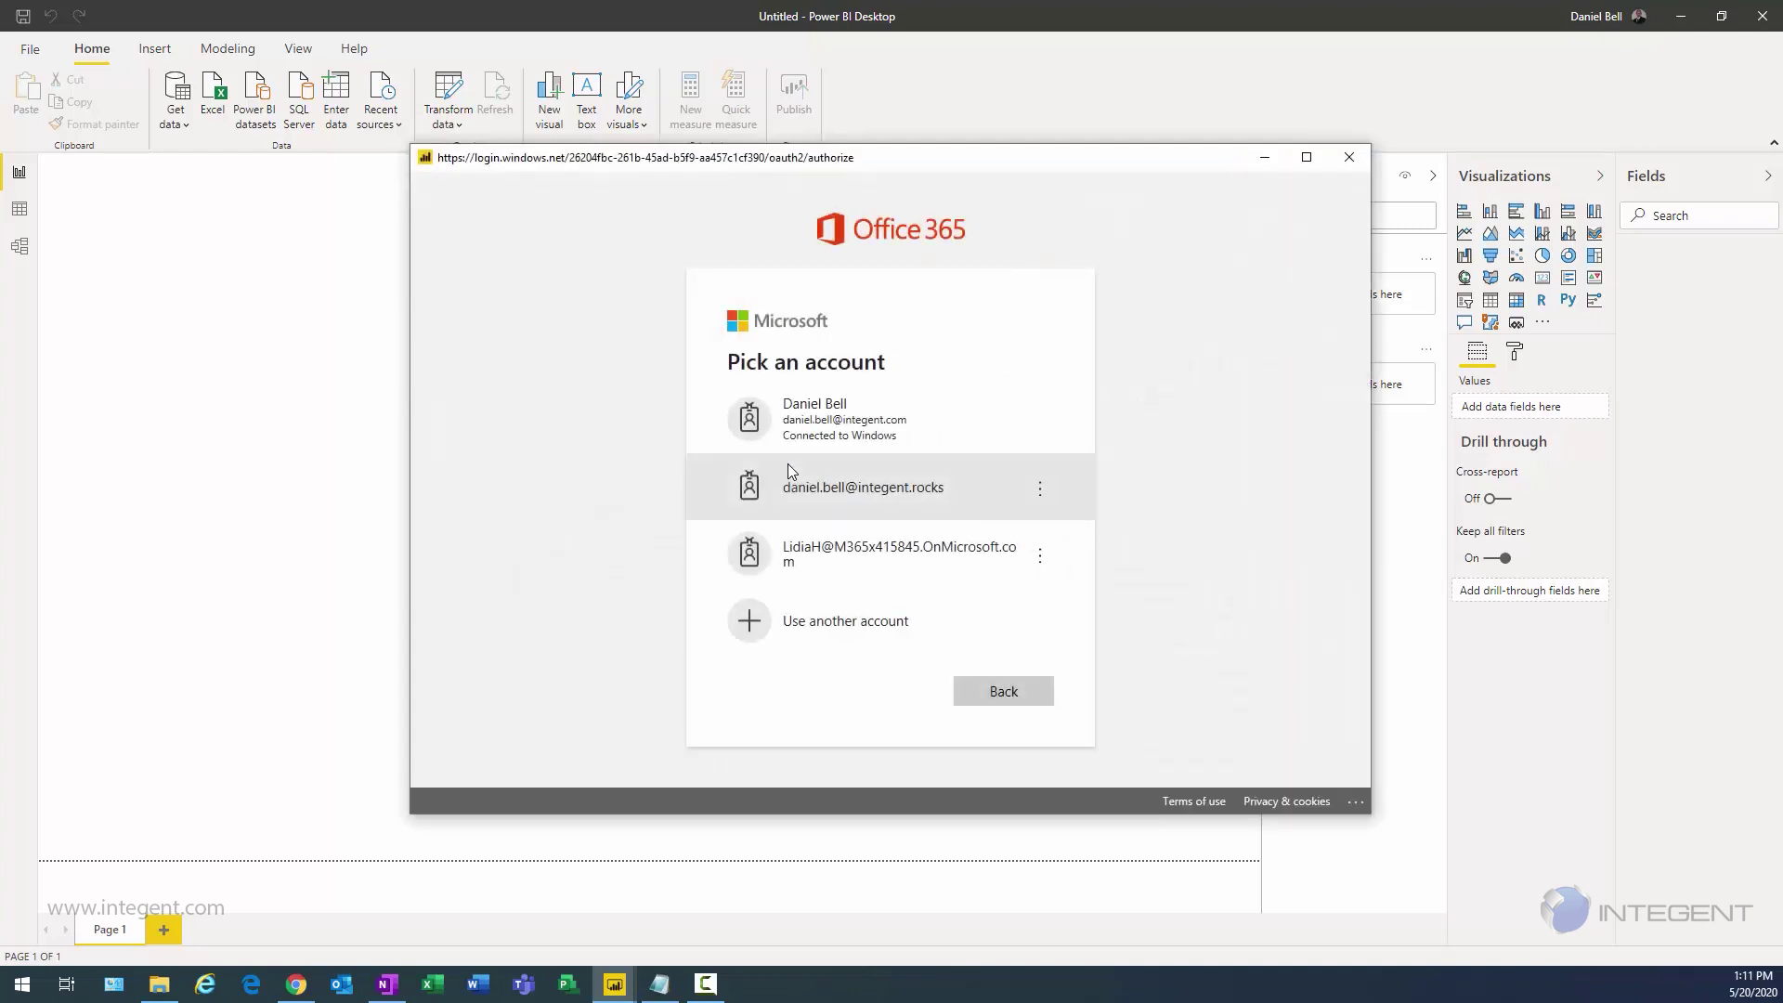
click(816, 489)
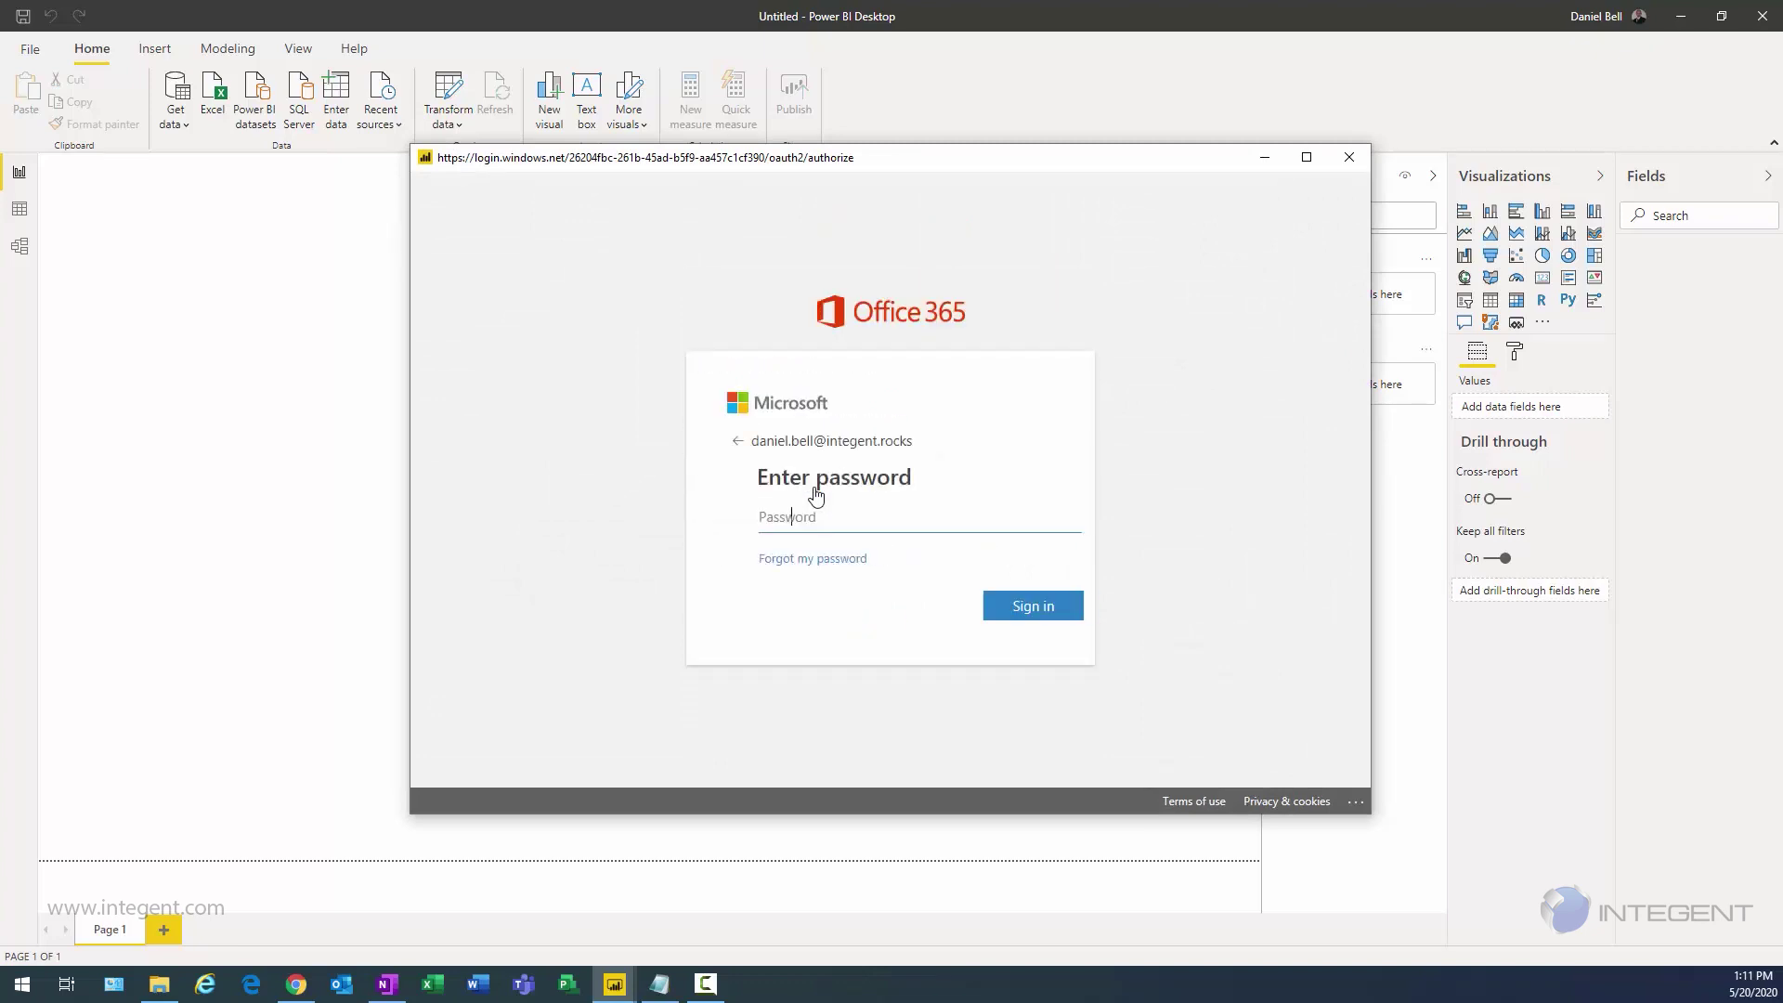
text(•••)
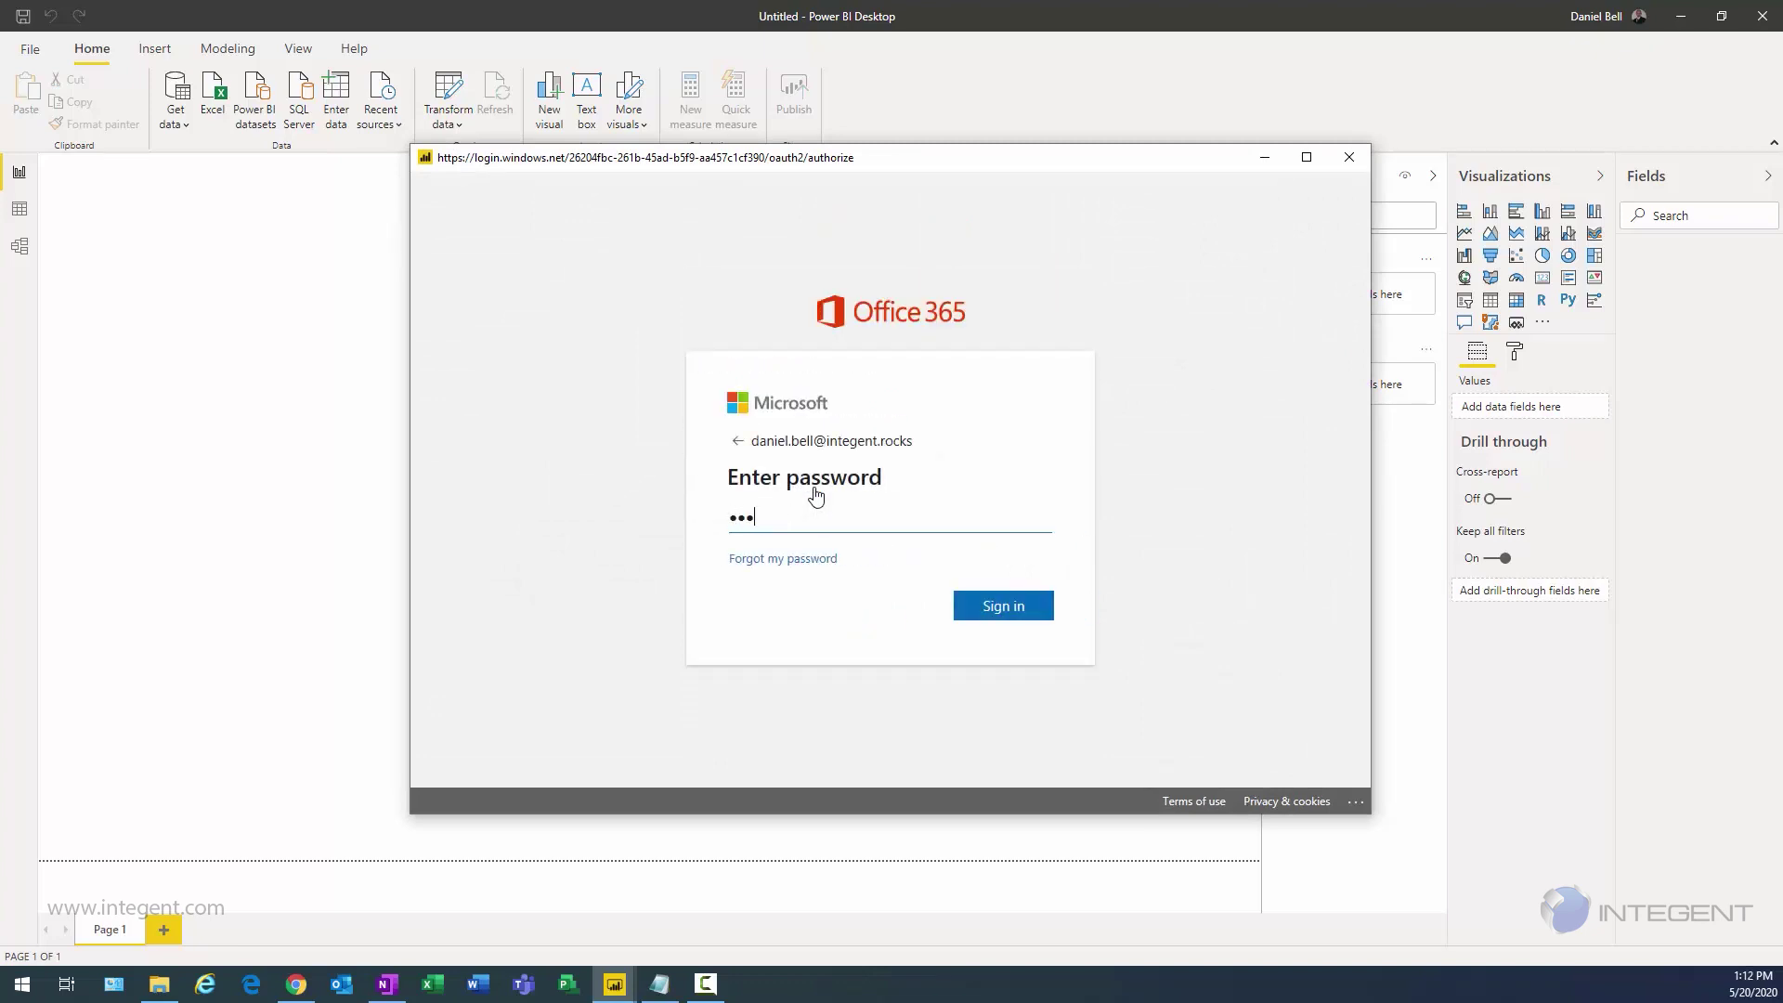
text(••••••••)
key(Return)
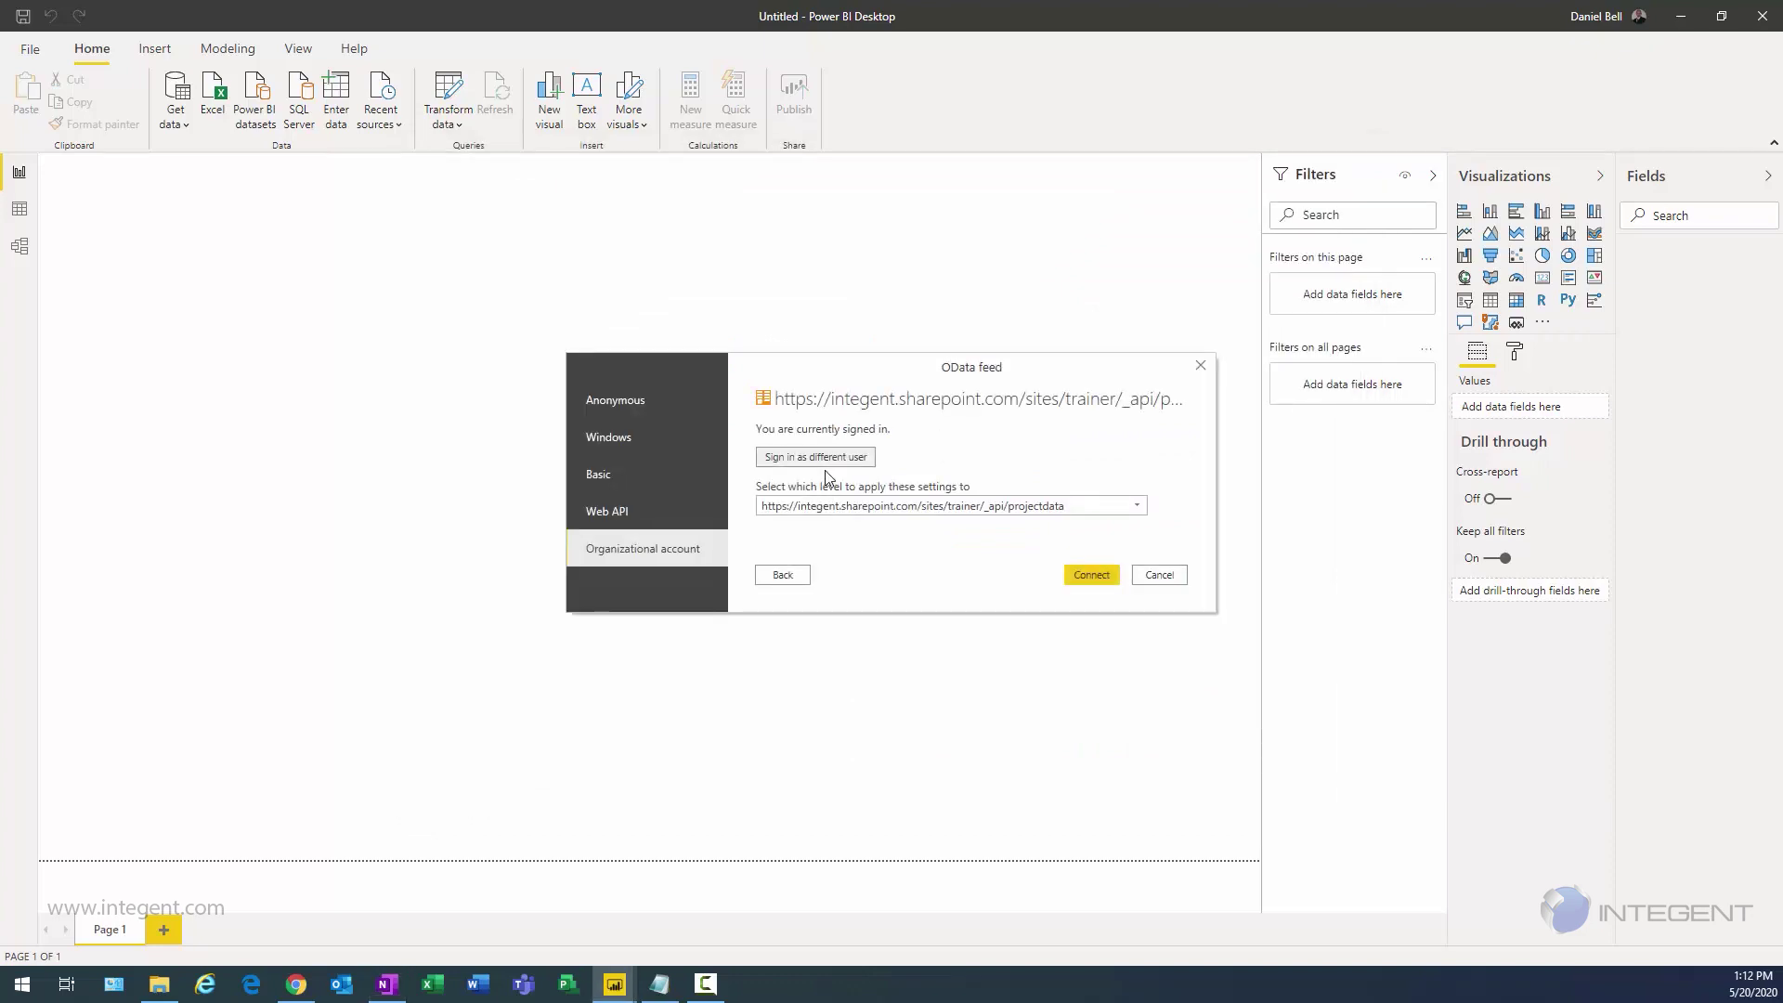
click(1092, 573)
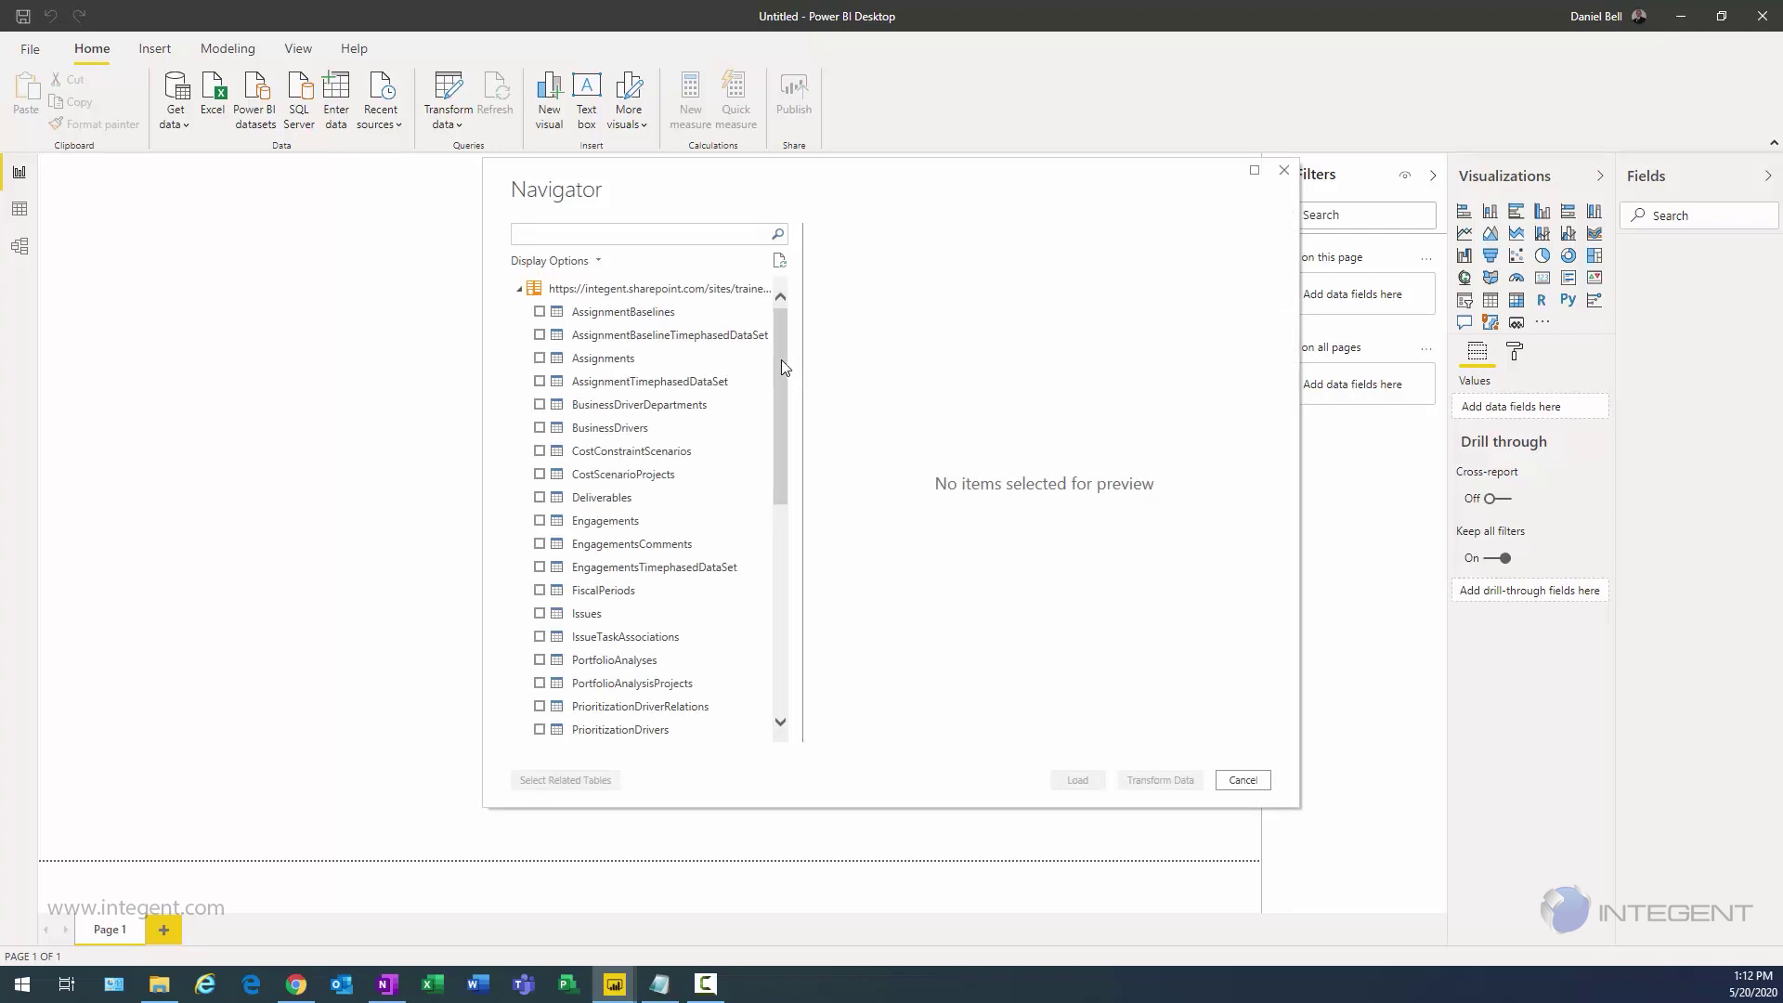
Step: Select the Projects, Risks, Tasks and Issues tables for import from the OData feed
drag(782, 362, 777, 479)
click(539, 535)
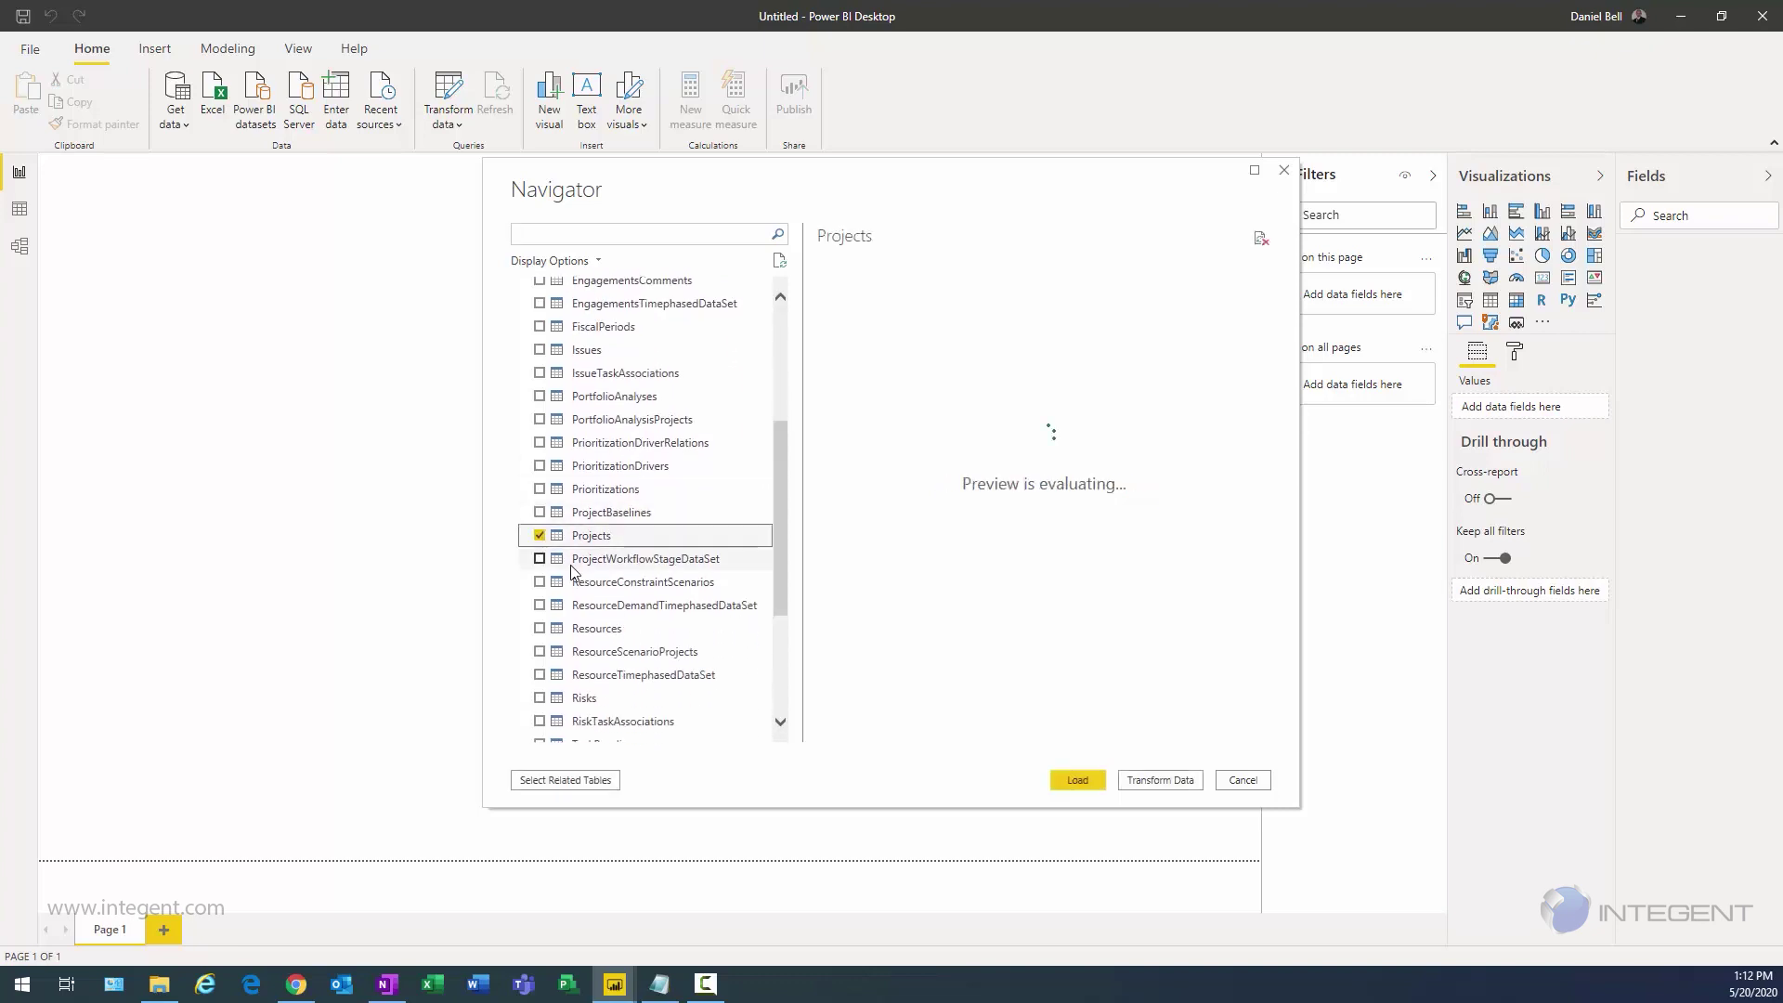
scroll(547, 608, down, 2)
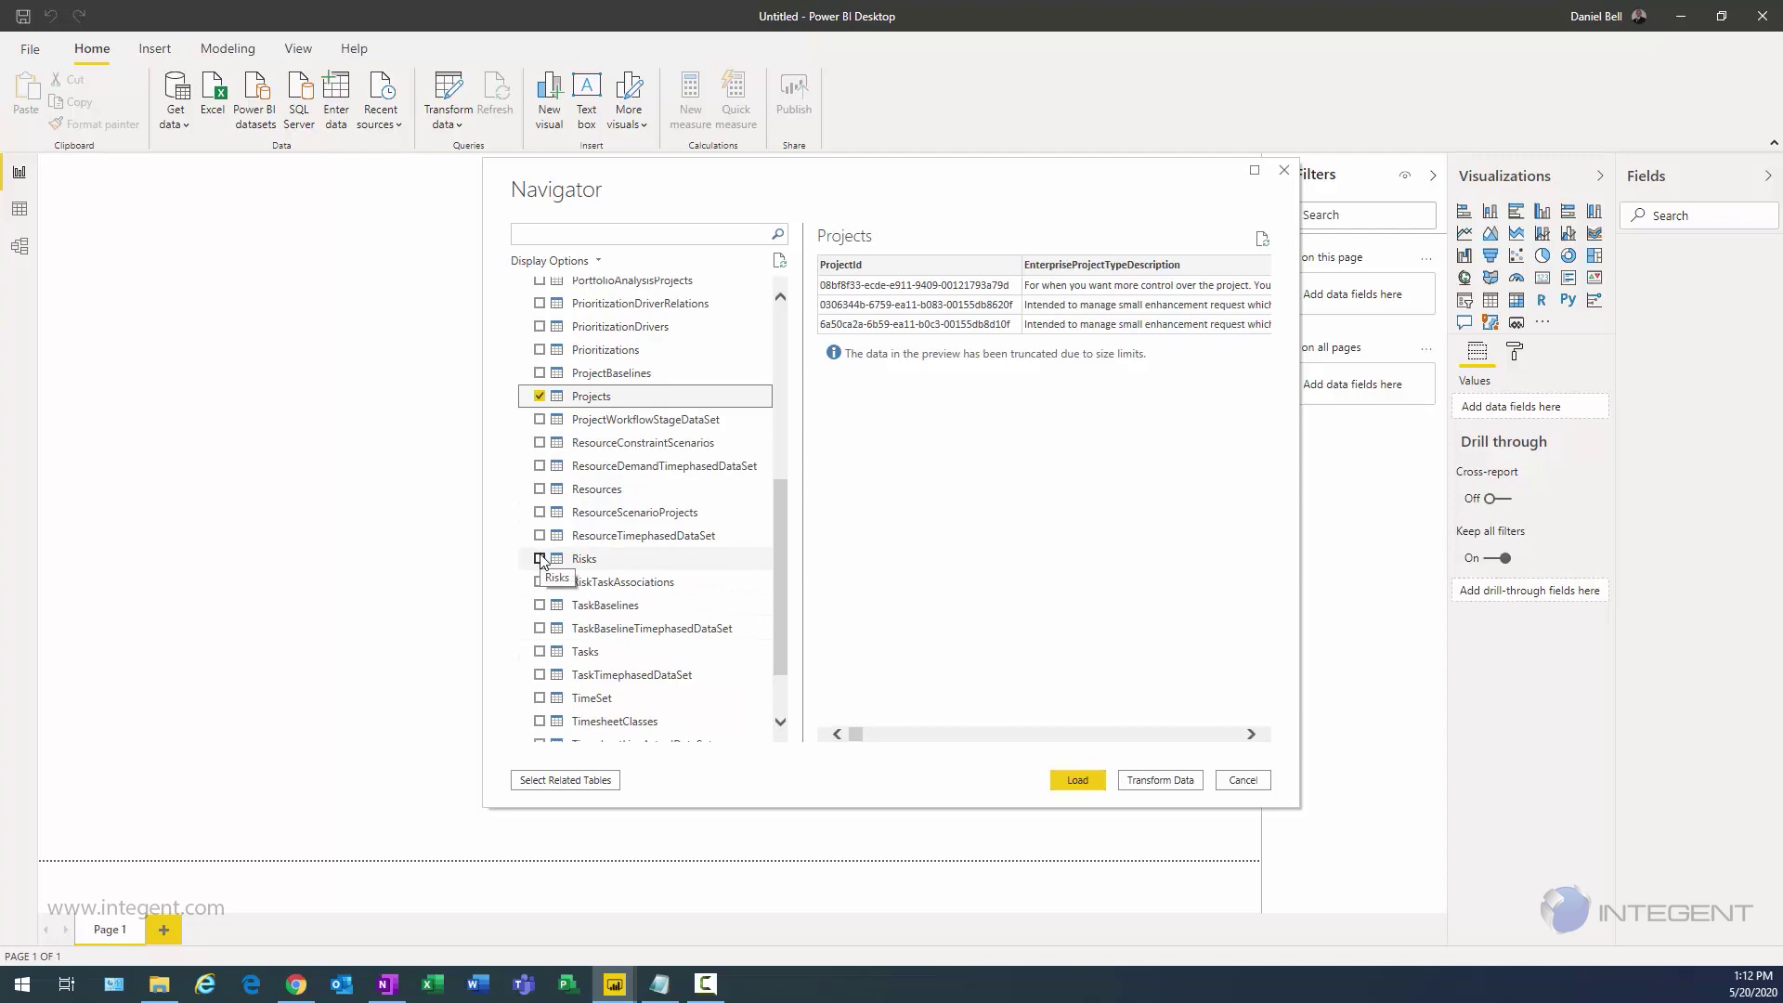
click(539, 558)
click(540, 653)
scroll(542, 557, up, 3)
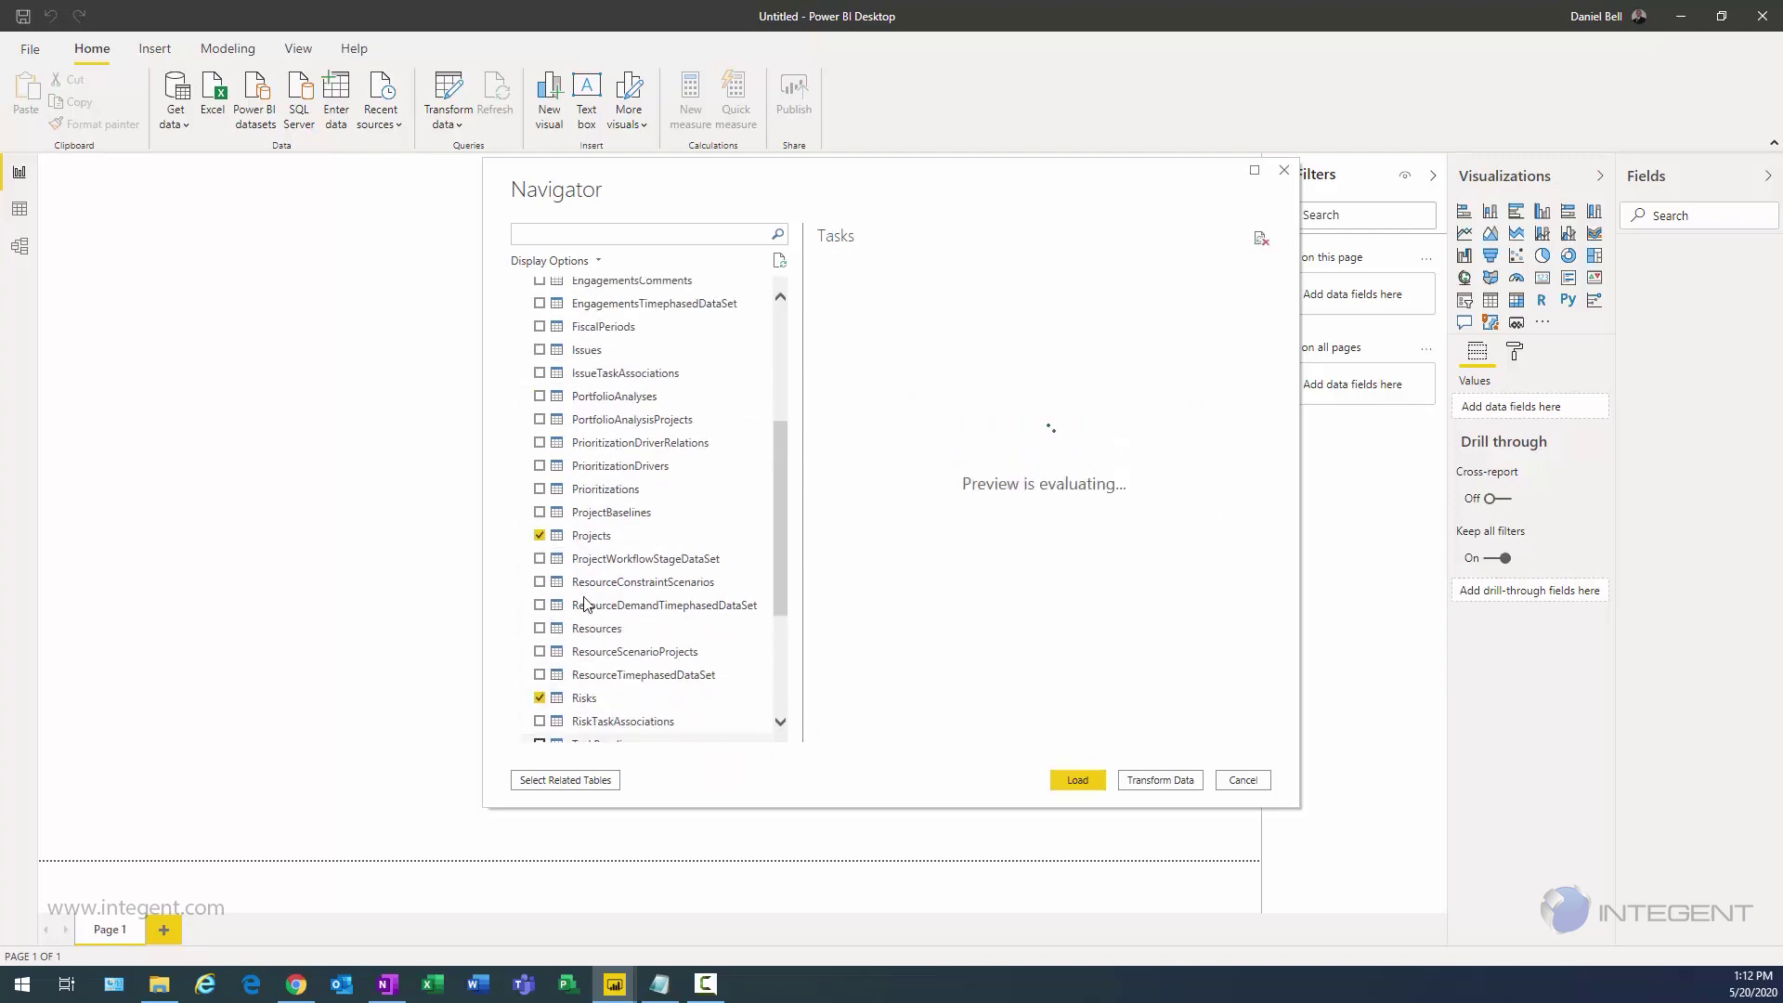
click(539, 419)
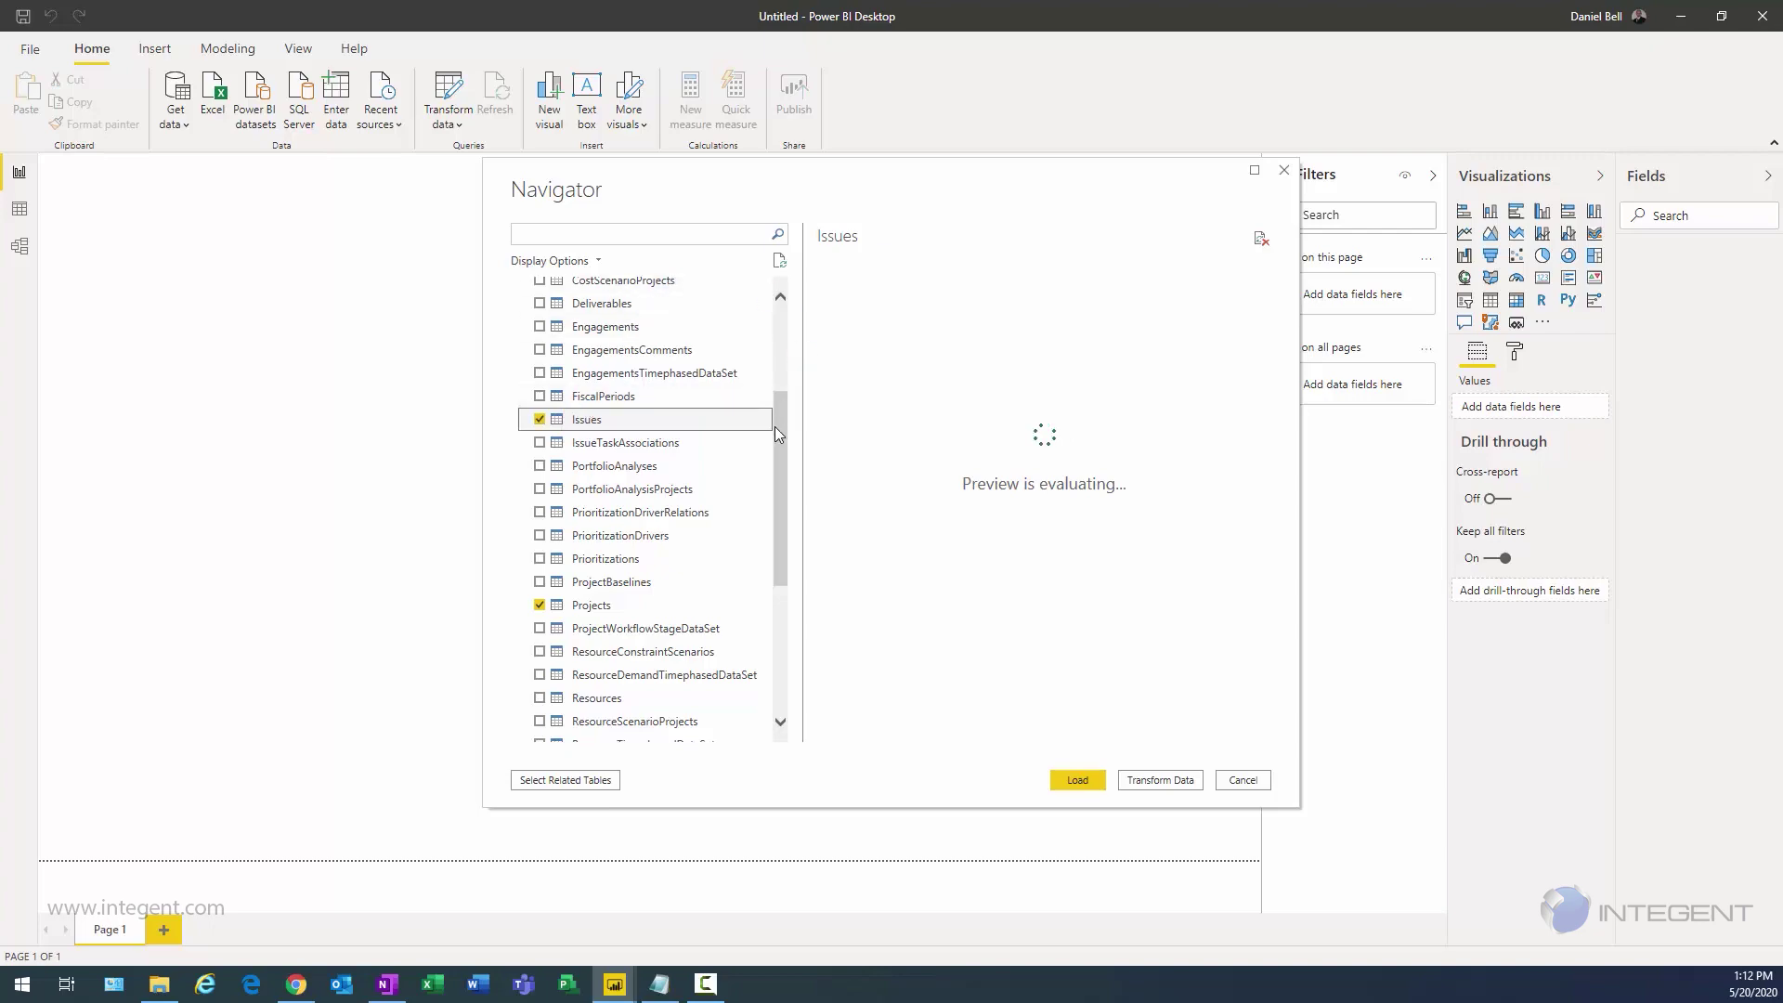
Step: Limit the table list to only the selected items and load the chosen tables into the report
drag(777, 430, 759, 304)
click(597, 263)
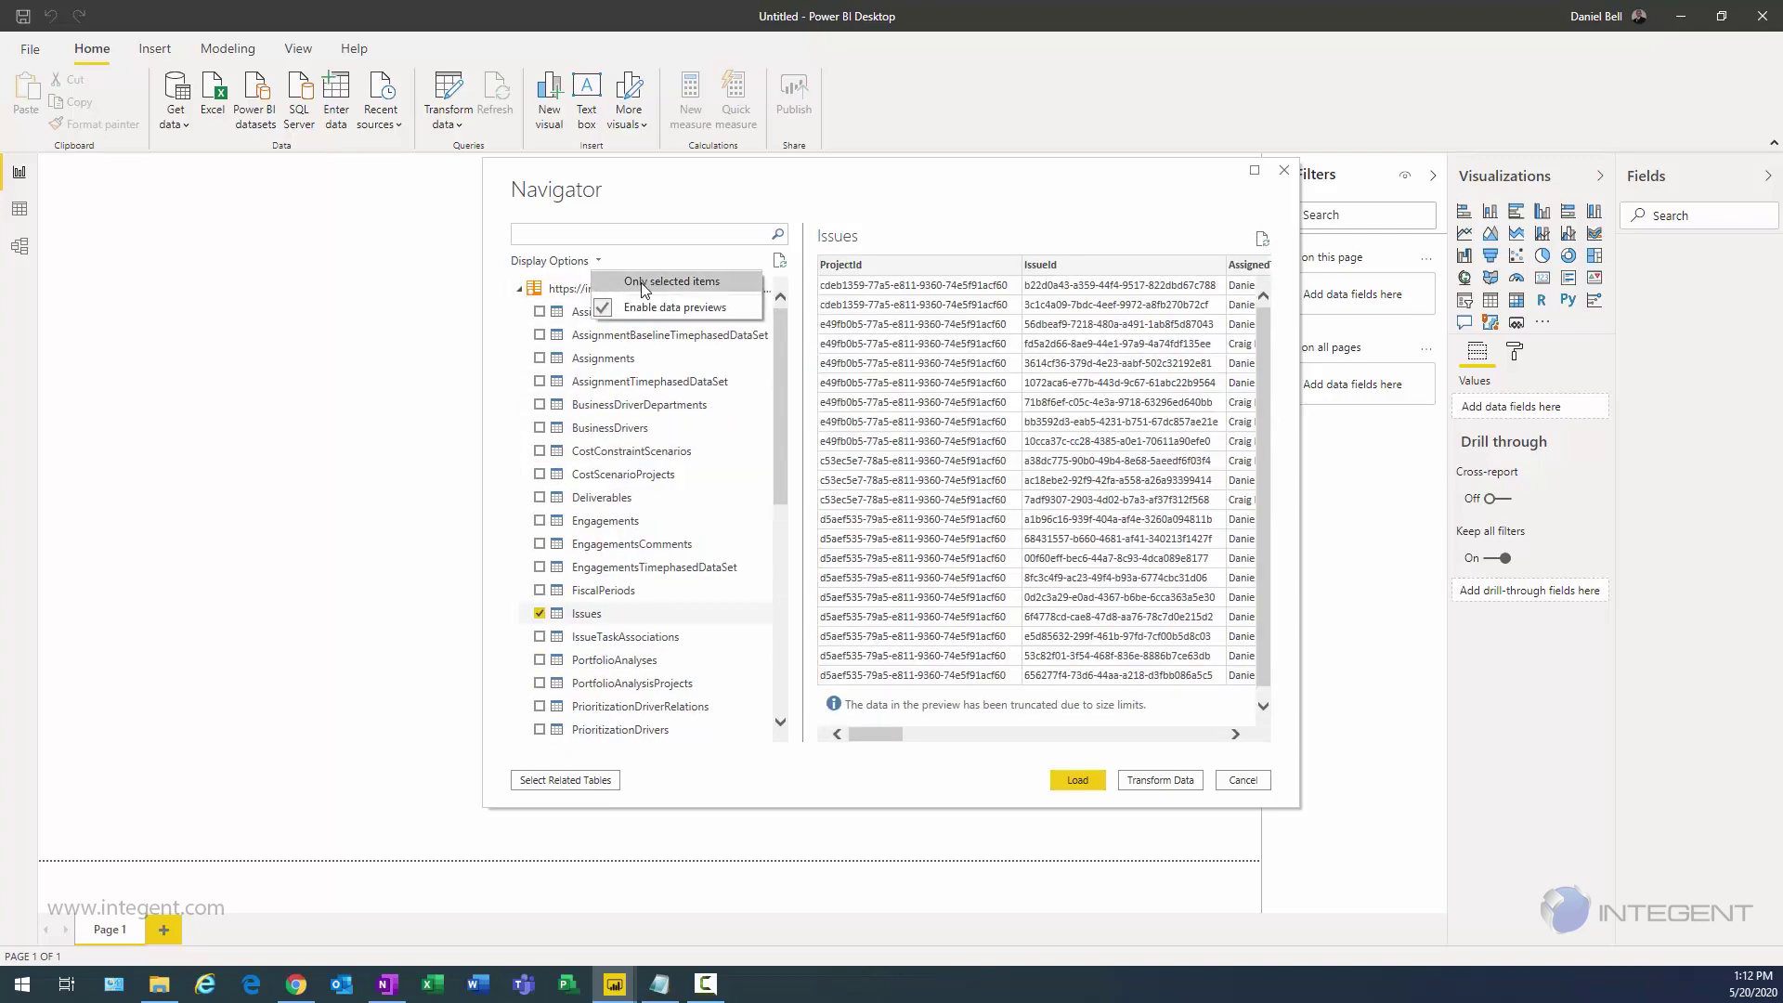
click(647, 284)
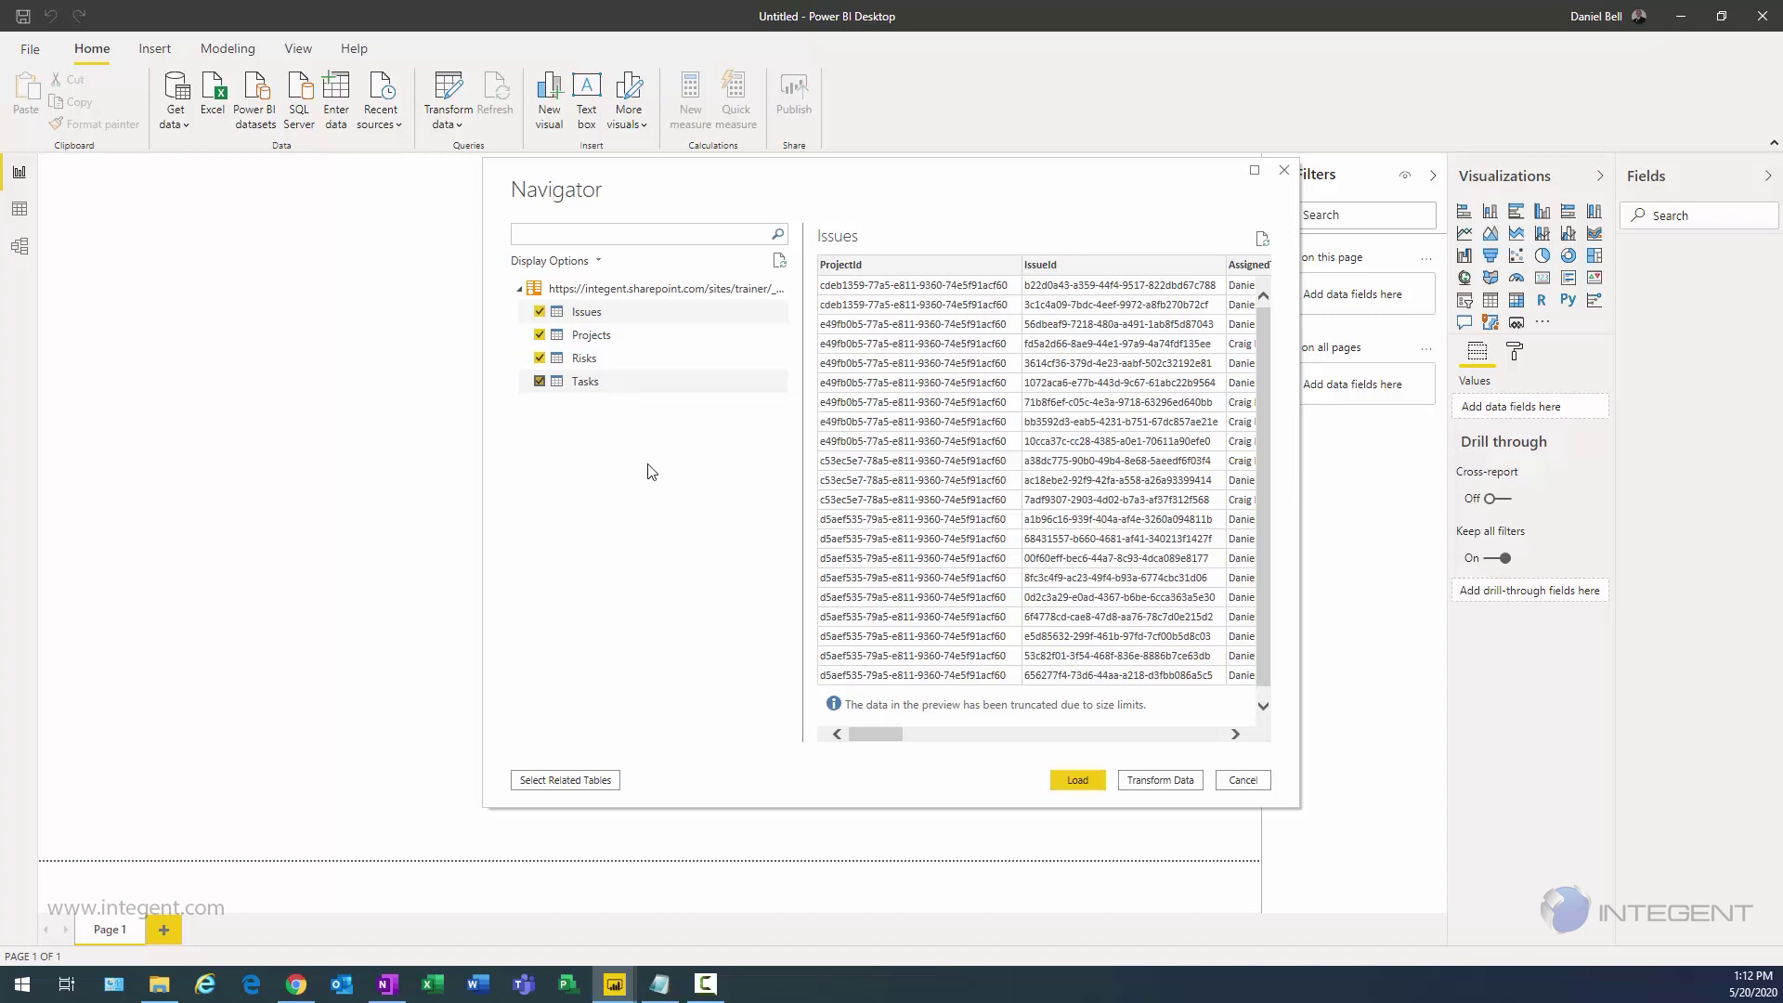
click(1063, 783)
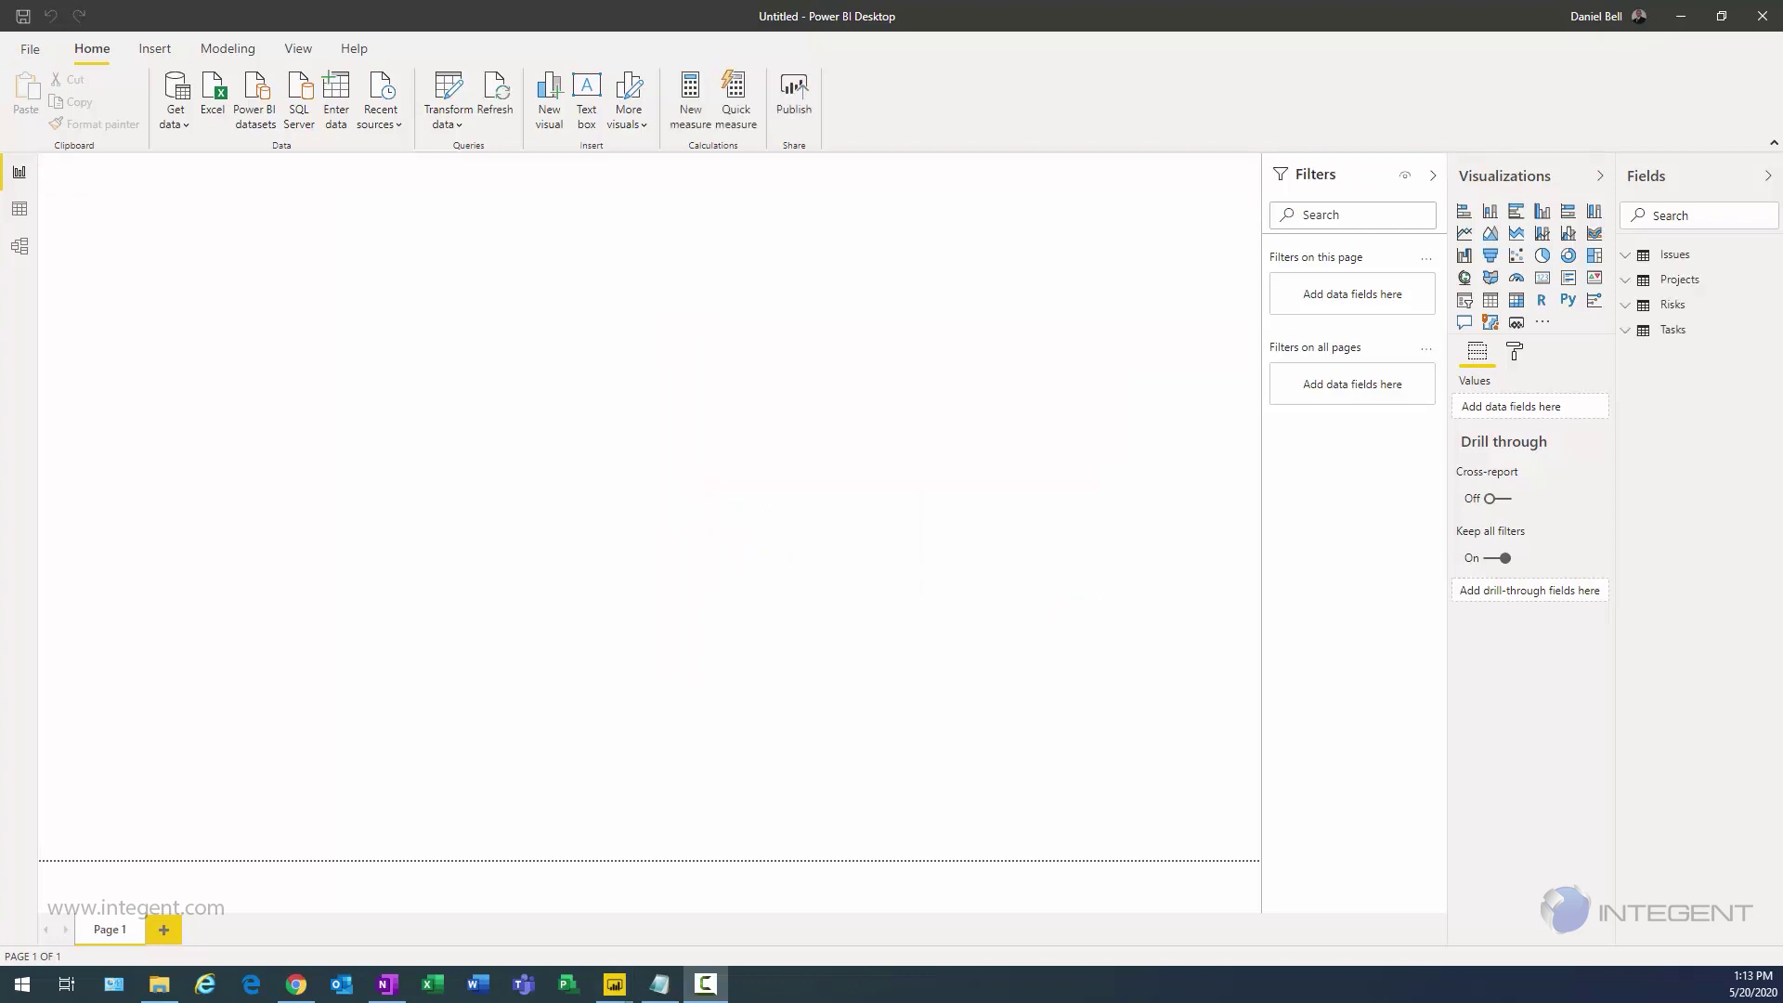
Step: Expand the Projects table in the report's field list, widen the list and browse its fields
click(19, 174)
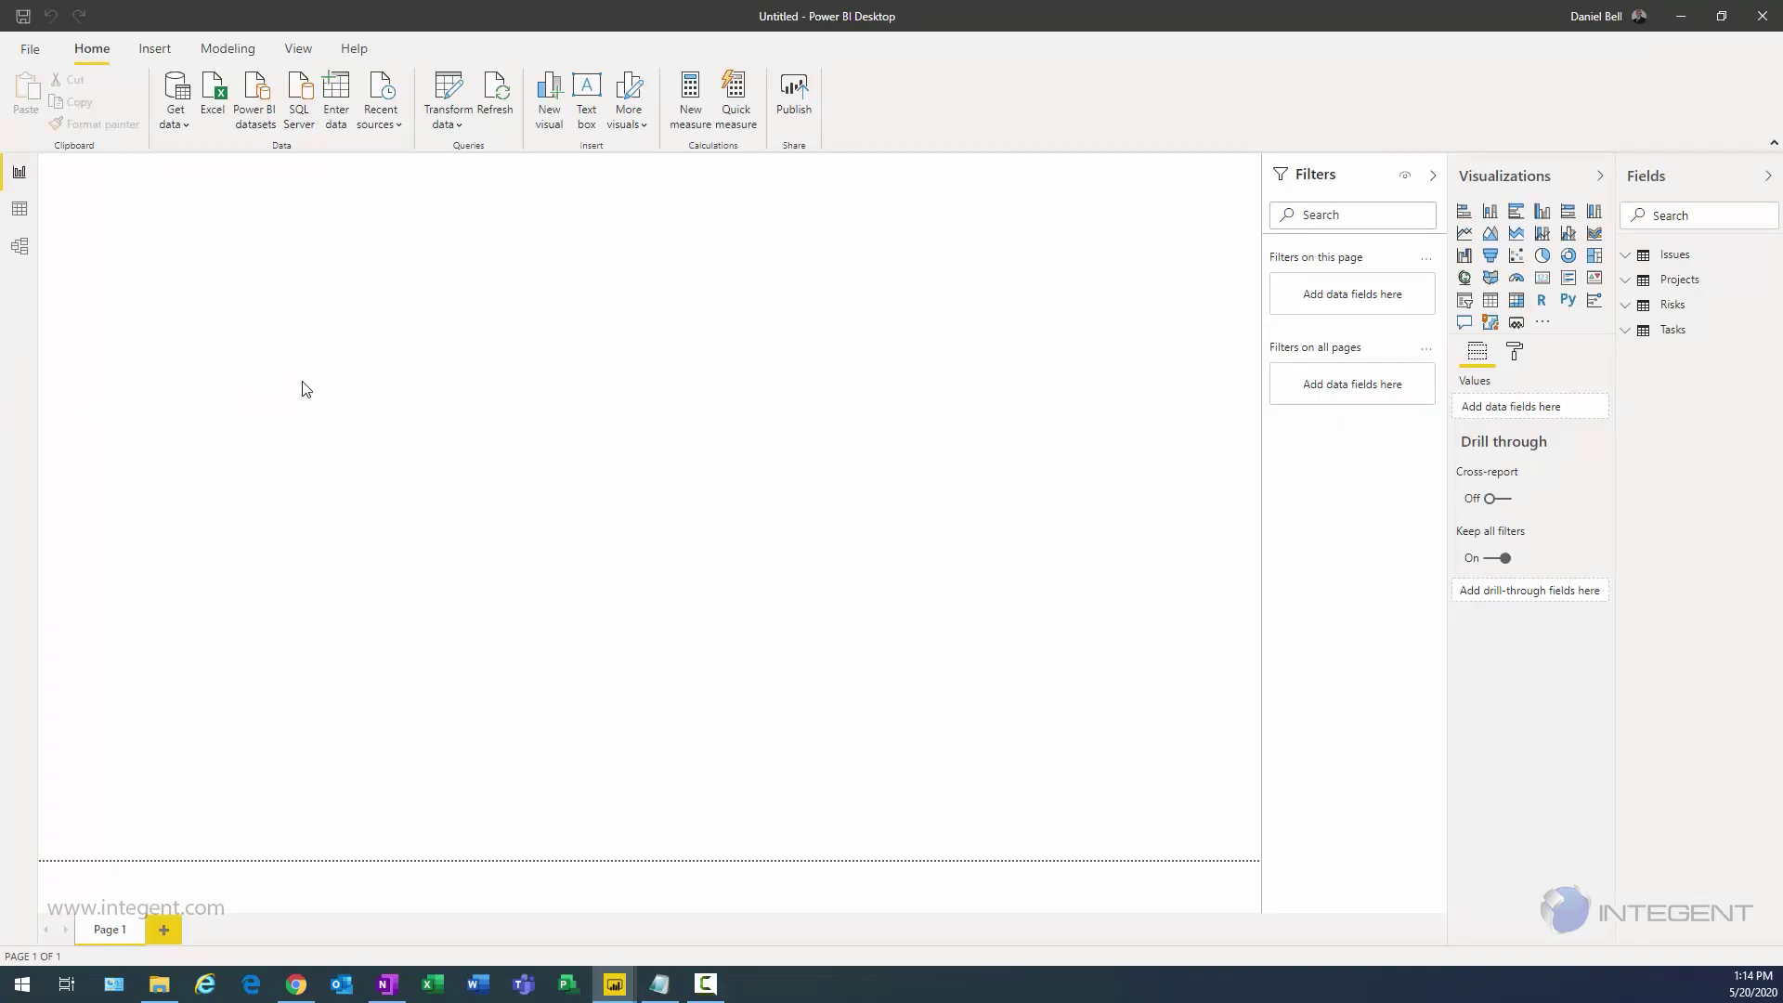
click(1627, 287)
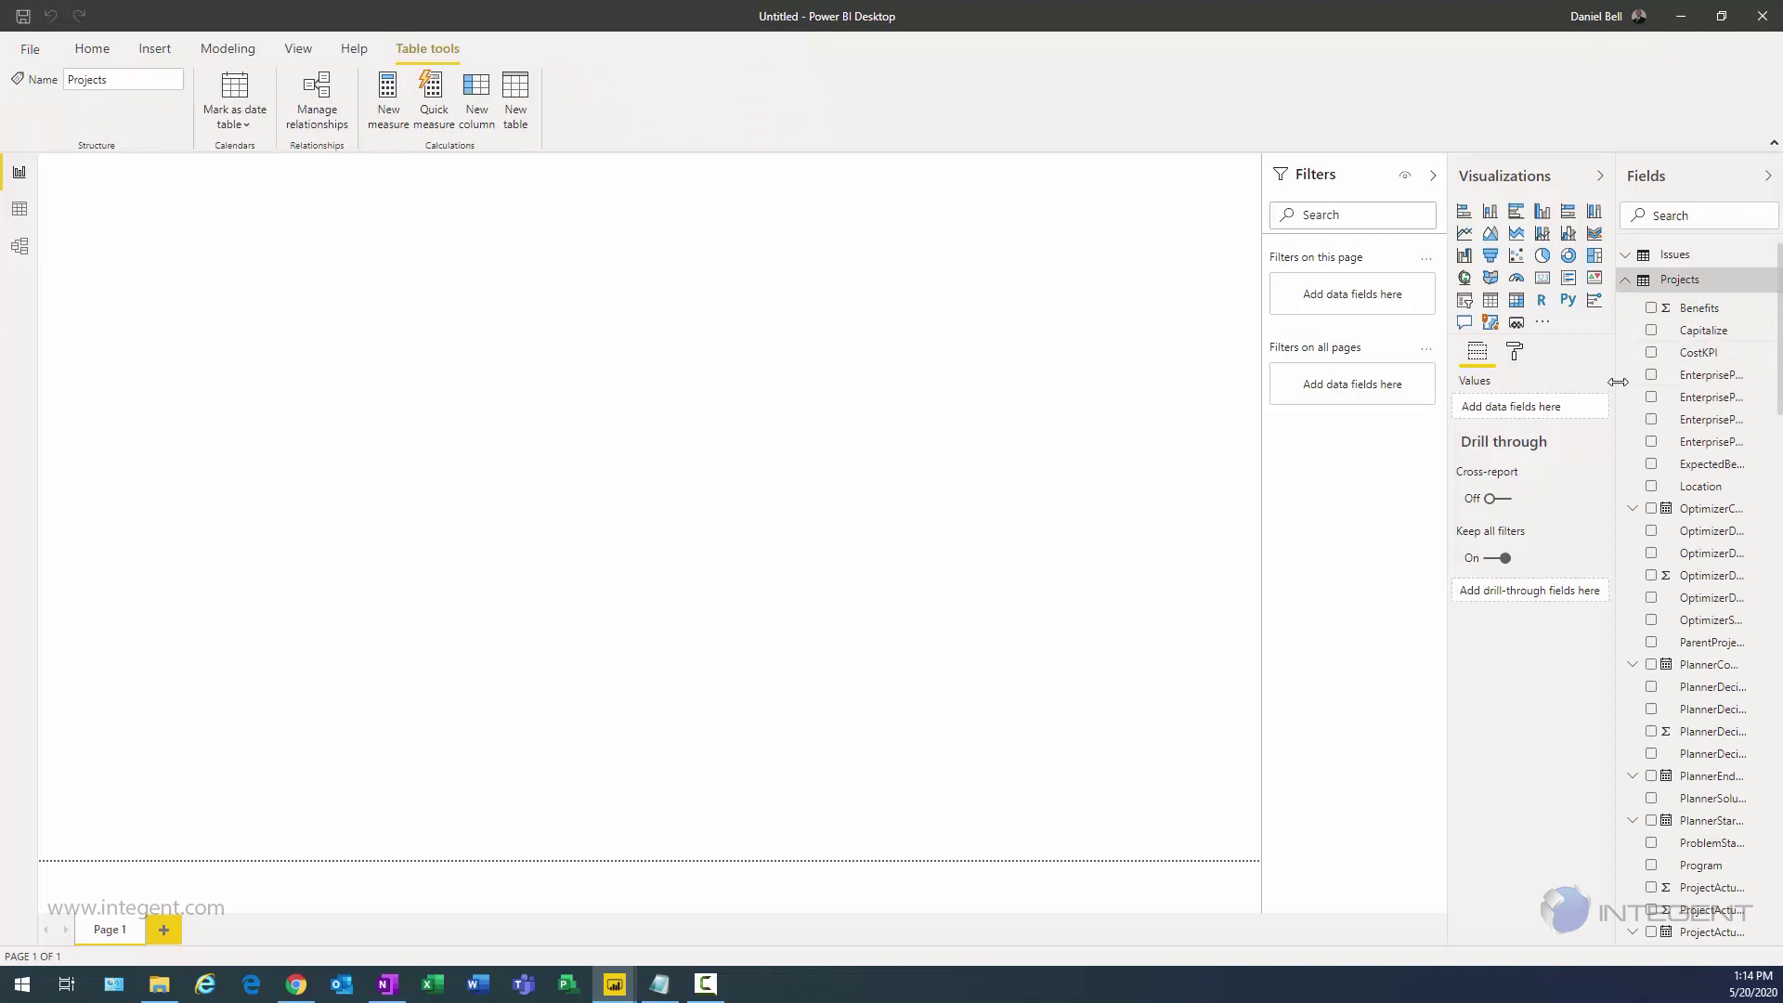
drag(1618, 382, 1567, 394)
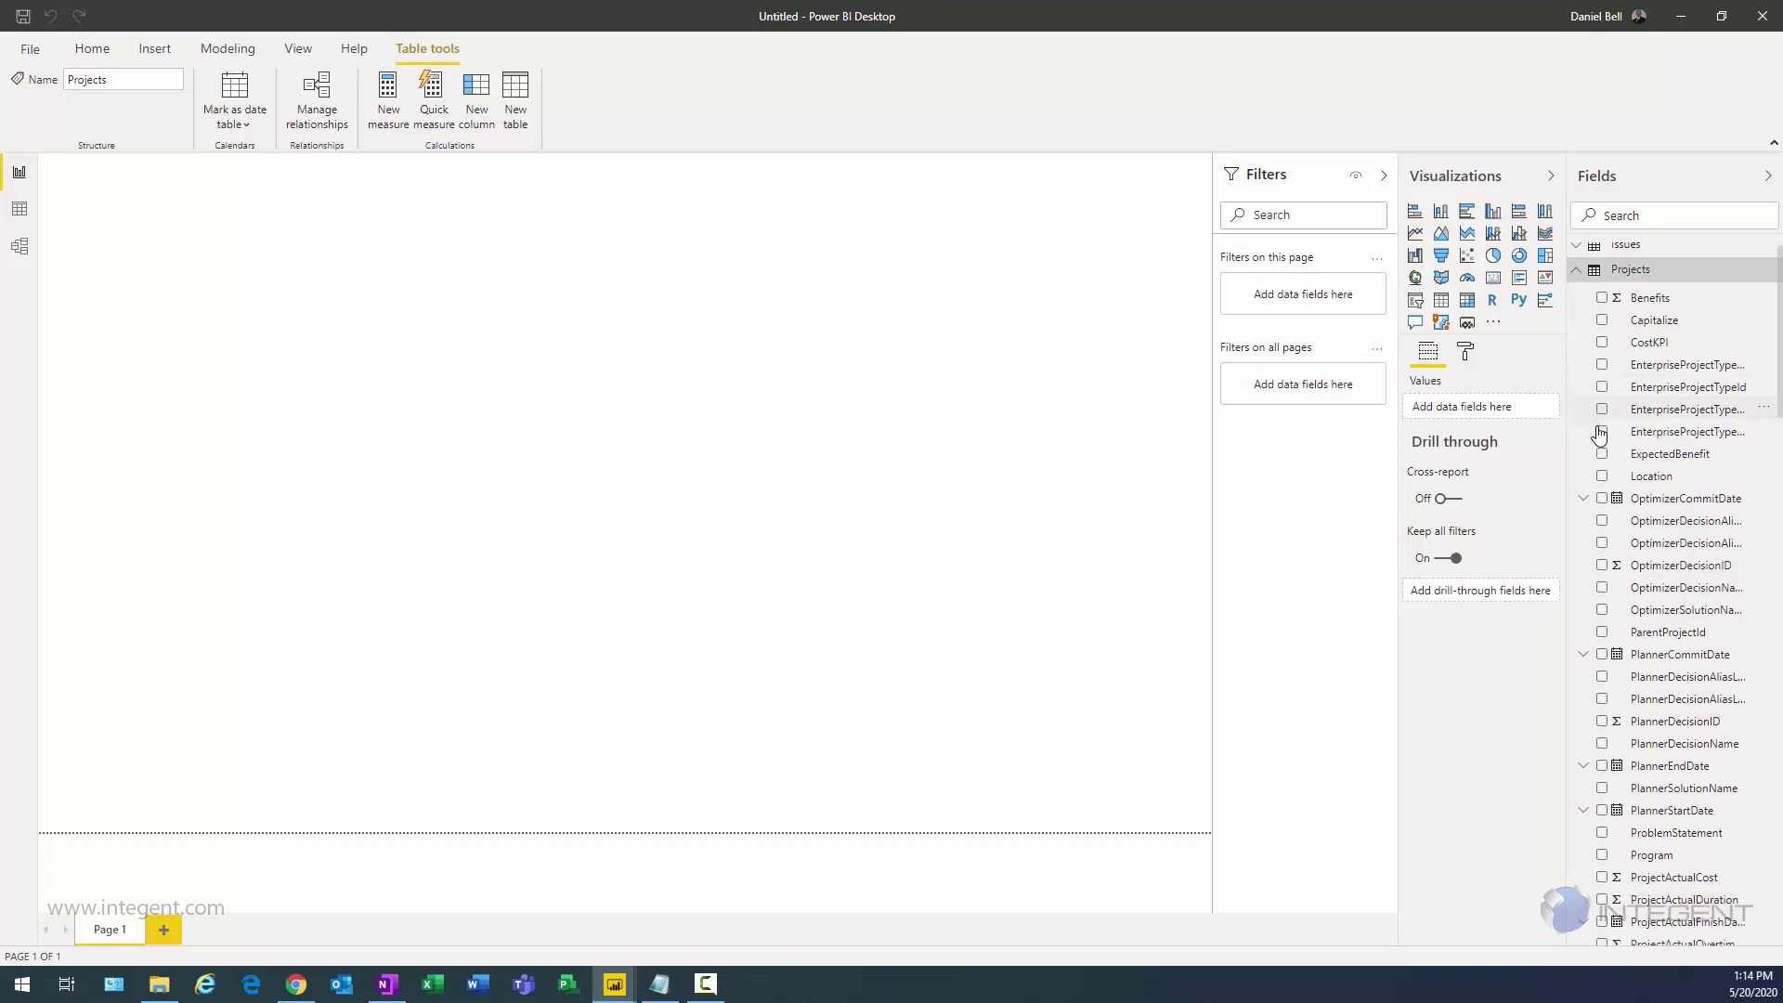
scroll(1599, 433, down, 5)
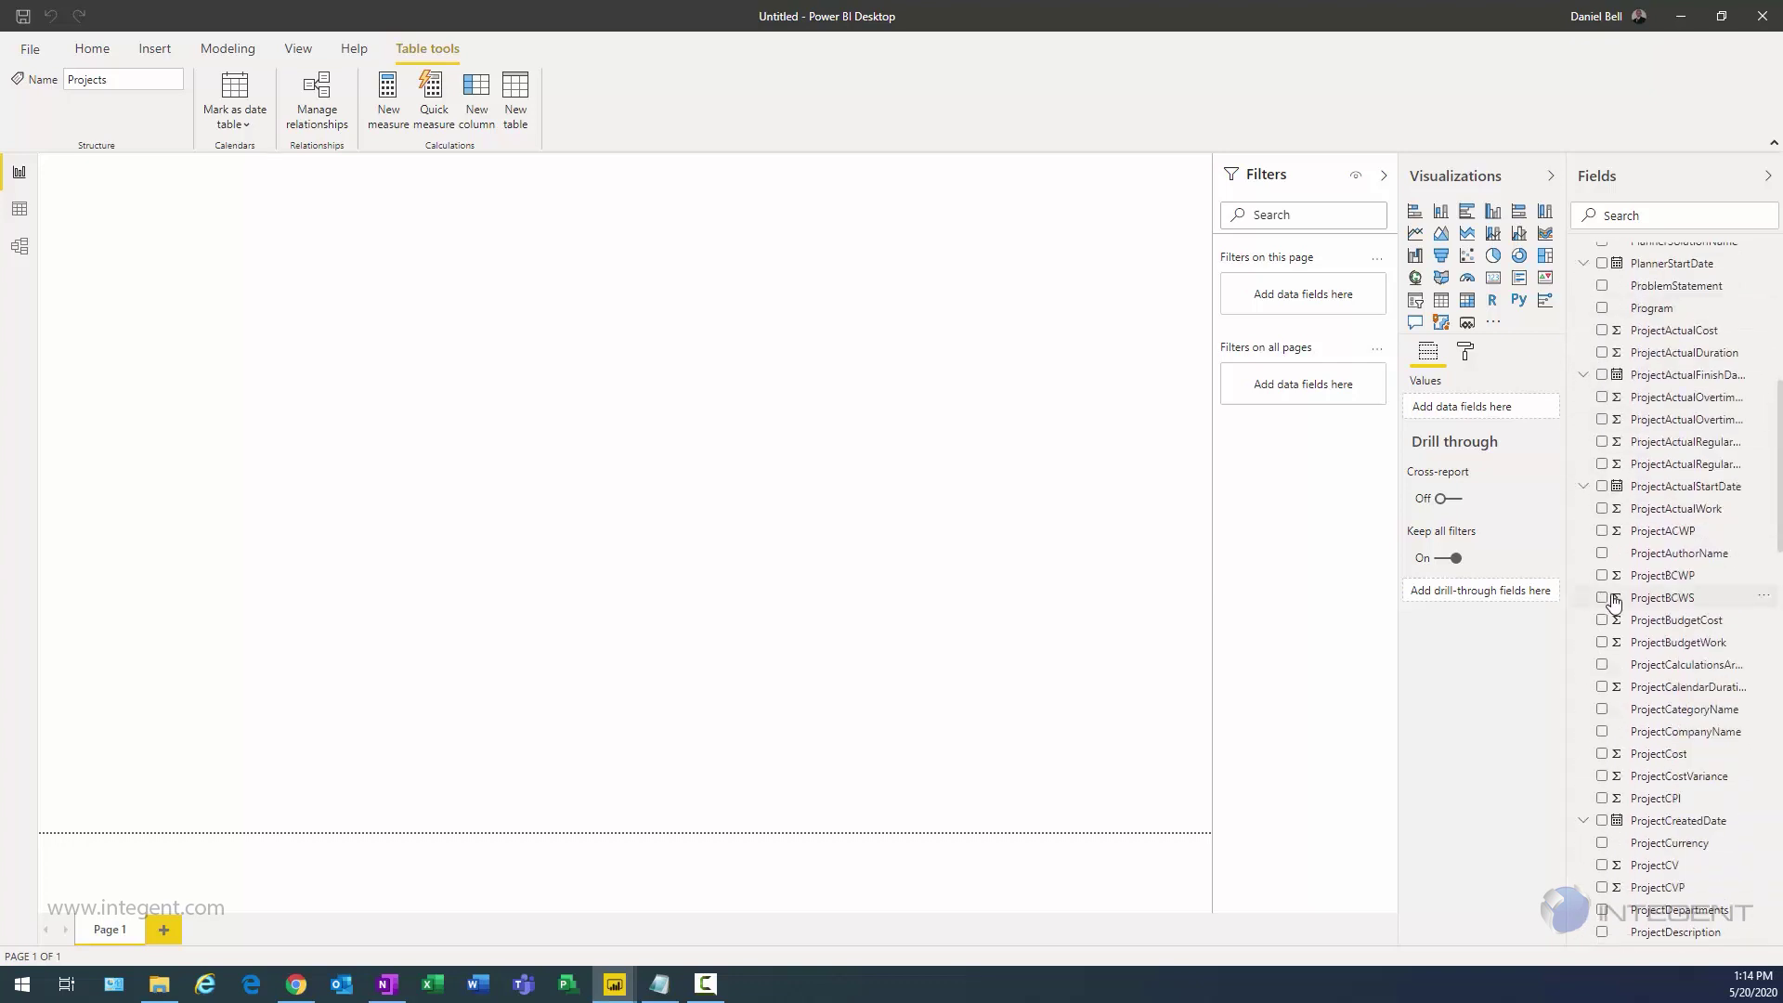
scroll(1671, 557, down, 3)
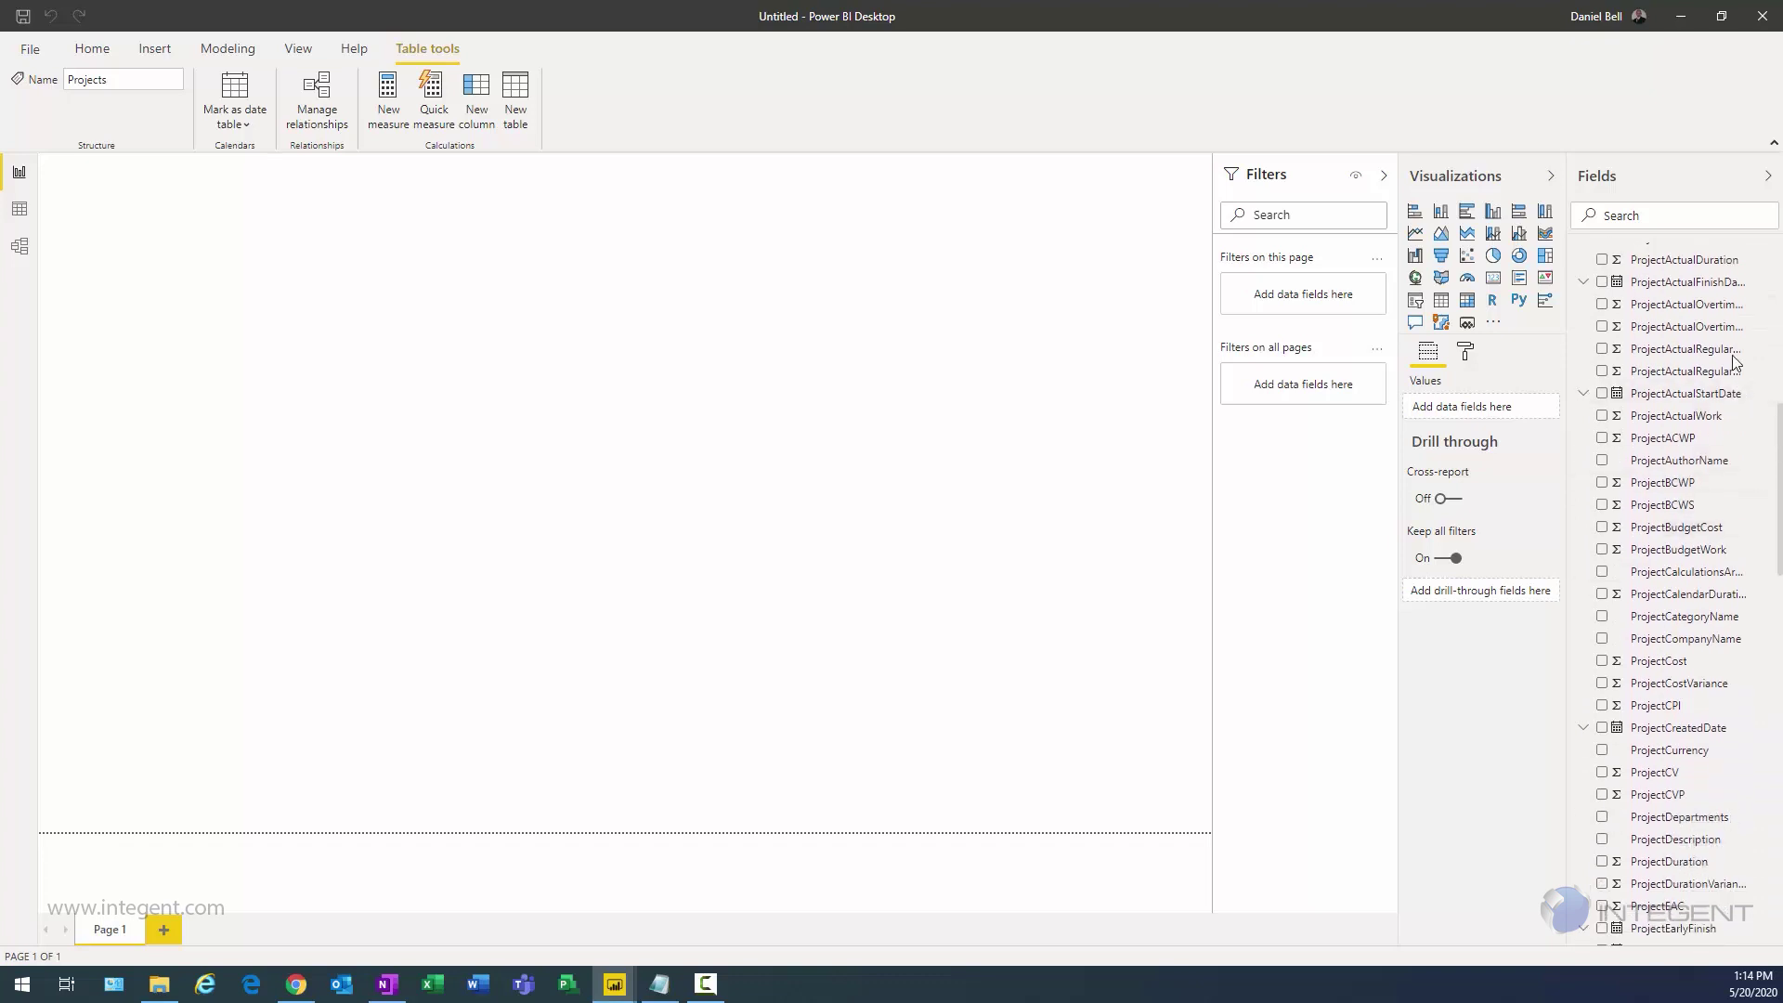
Step: Search the fields for "phase" and add a slicer to the page based on ProjectPhase
click(1645, 219)
text(phase)
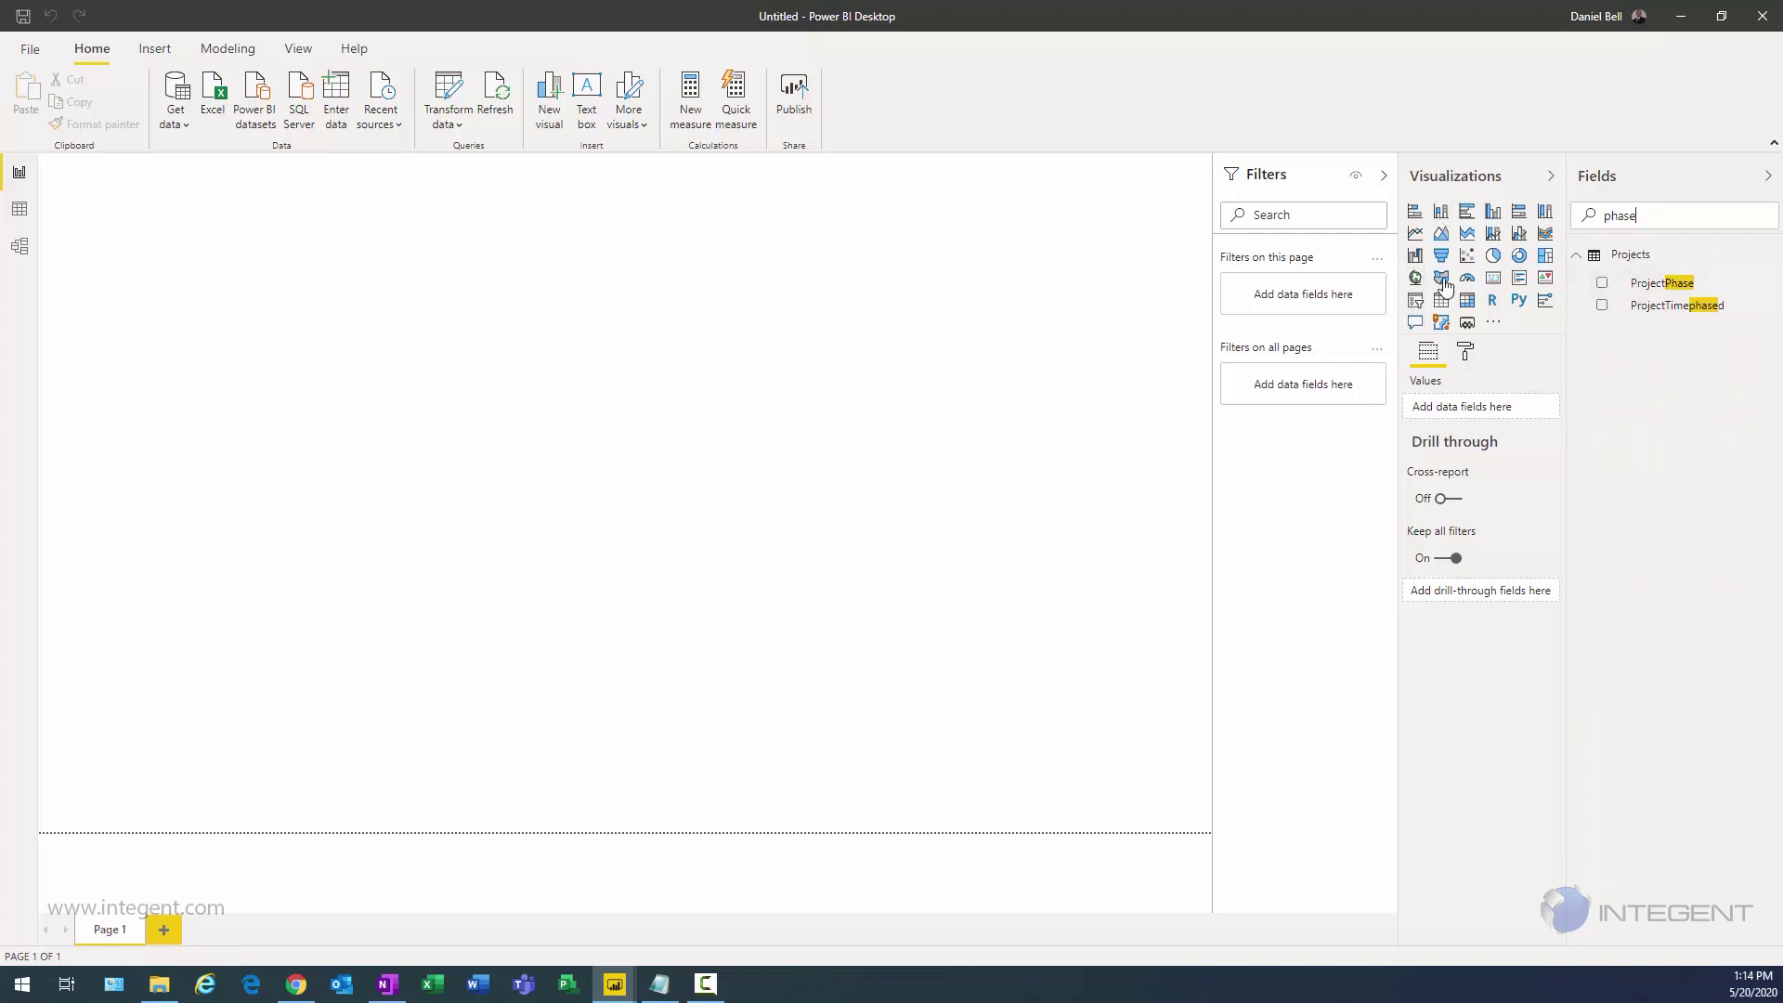
click(1416, 301)
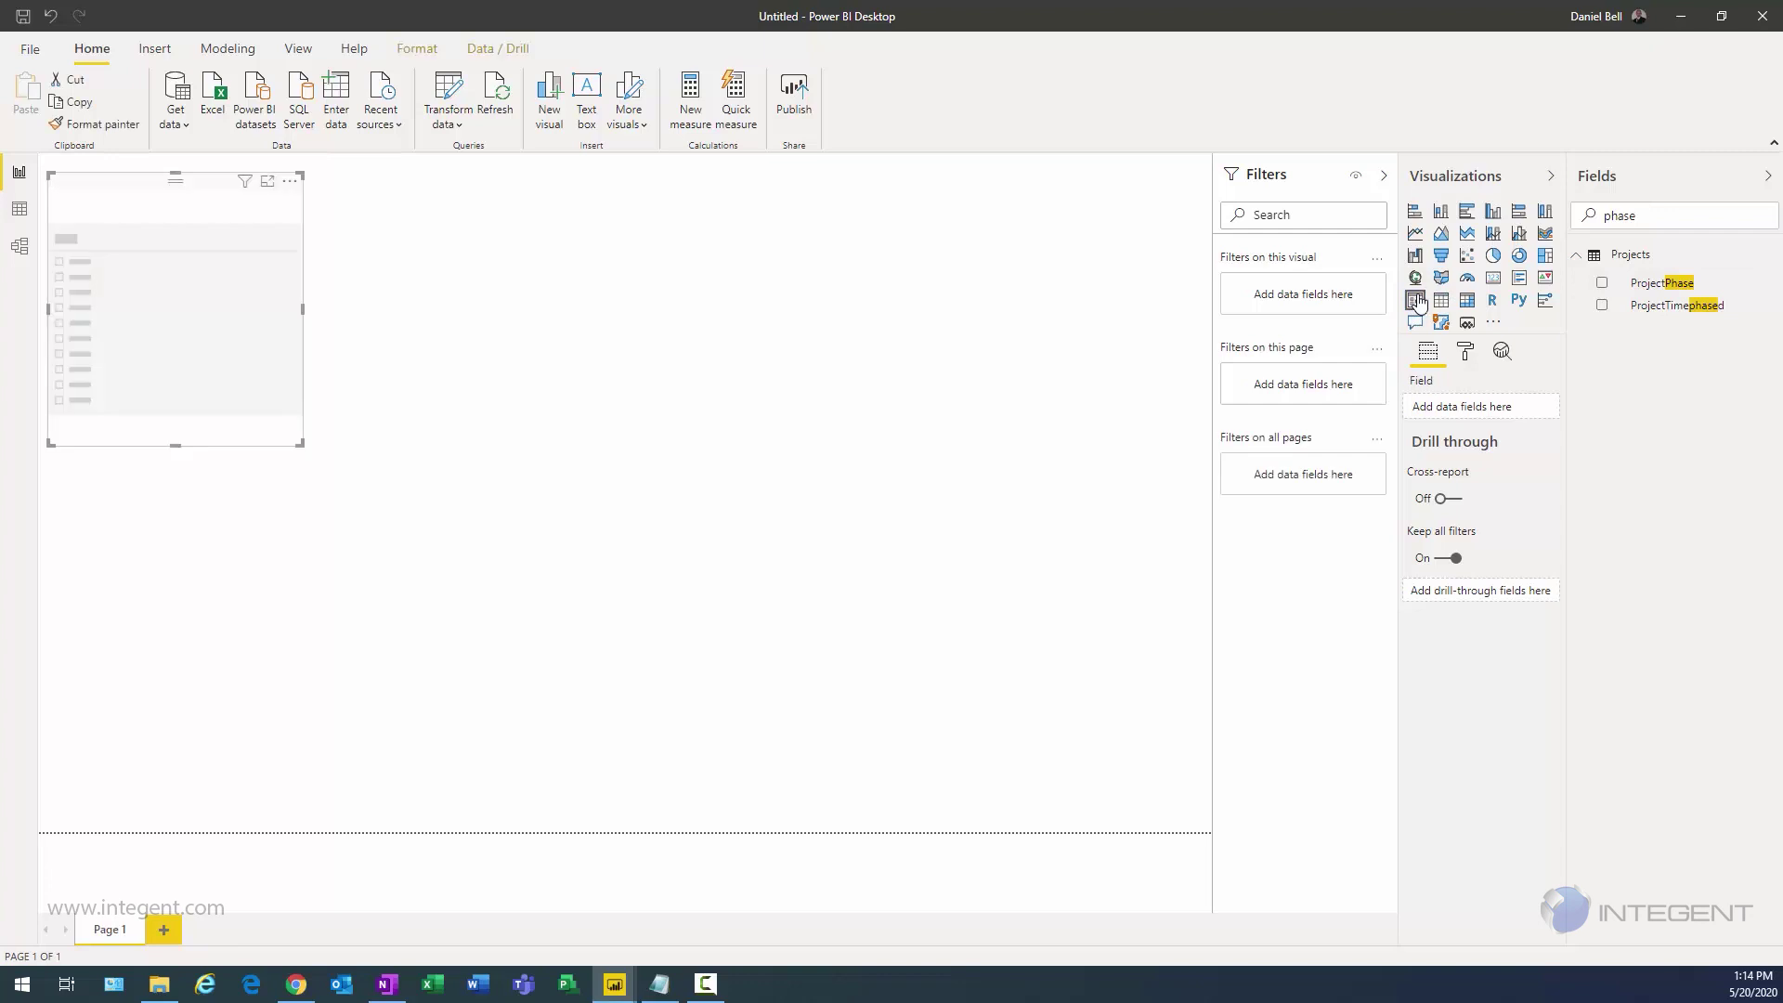
click(1601, 283)
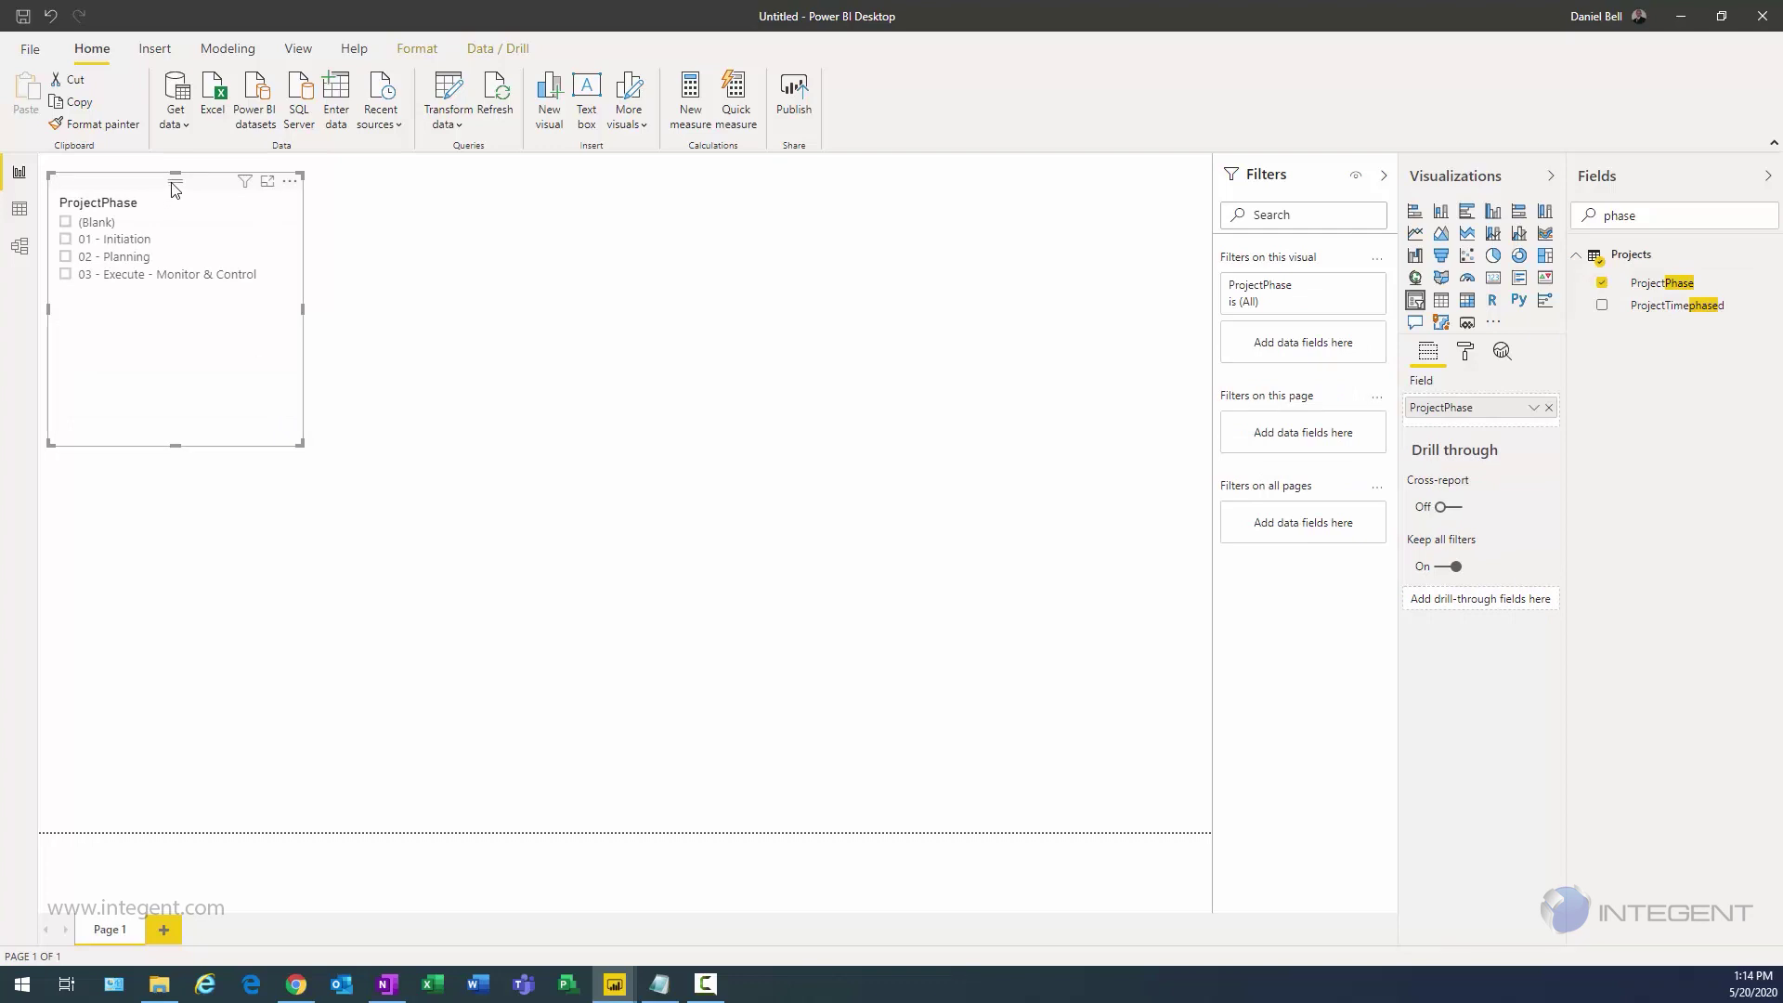
Step: Move the ProjectPhase slicer to the page's top edge, right of centre, and make it a compact dropdown
mouse_move(176, 189)
mouse_down()
mouse_move(796, 203)
mouse_move(946, 157)
mouse_move(939, 223)
mouse_move(937, 151)
mouse_up()
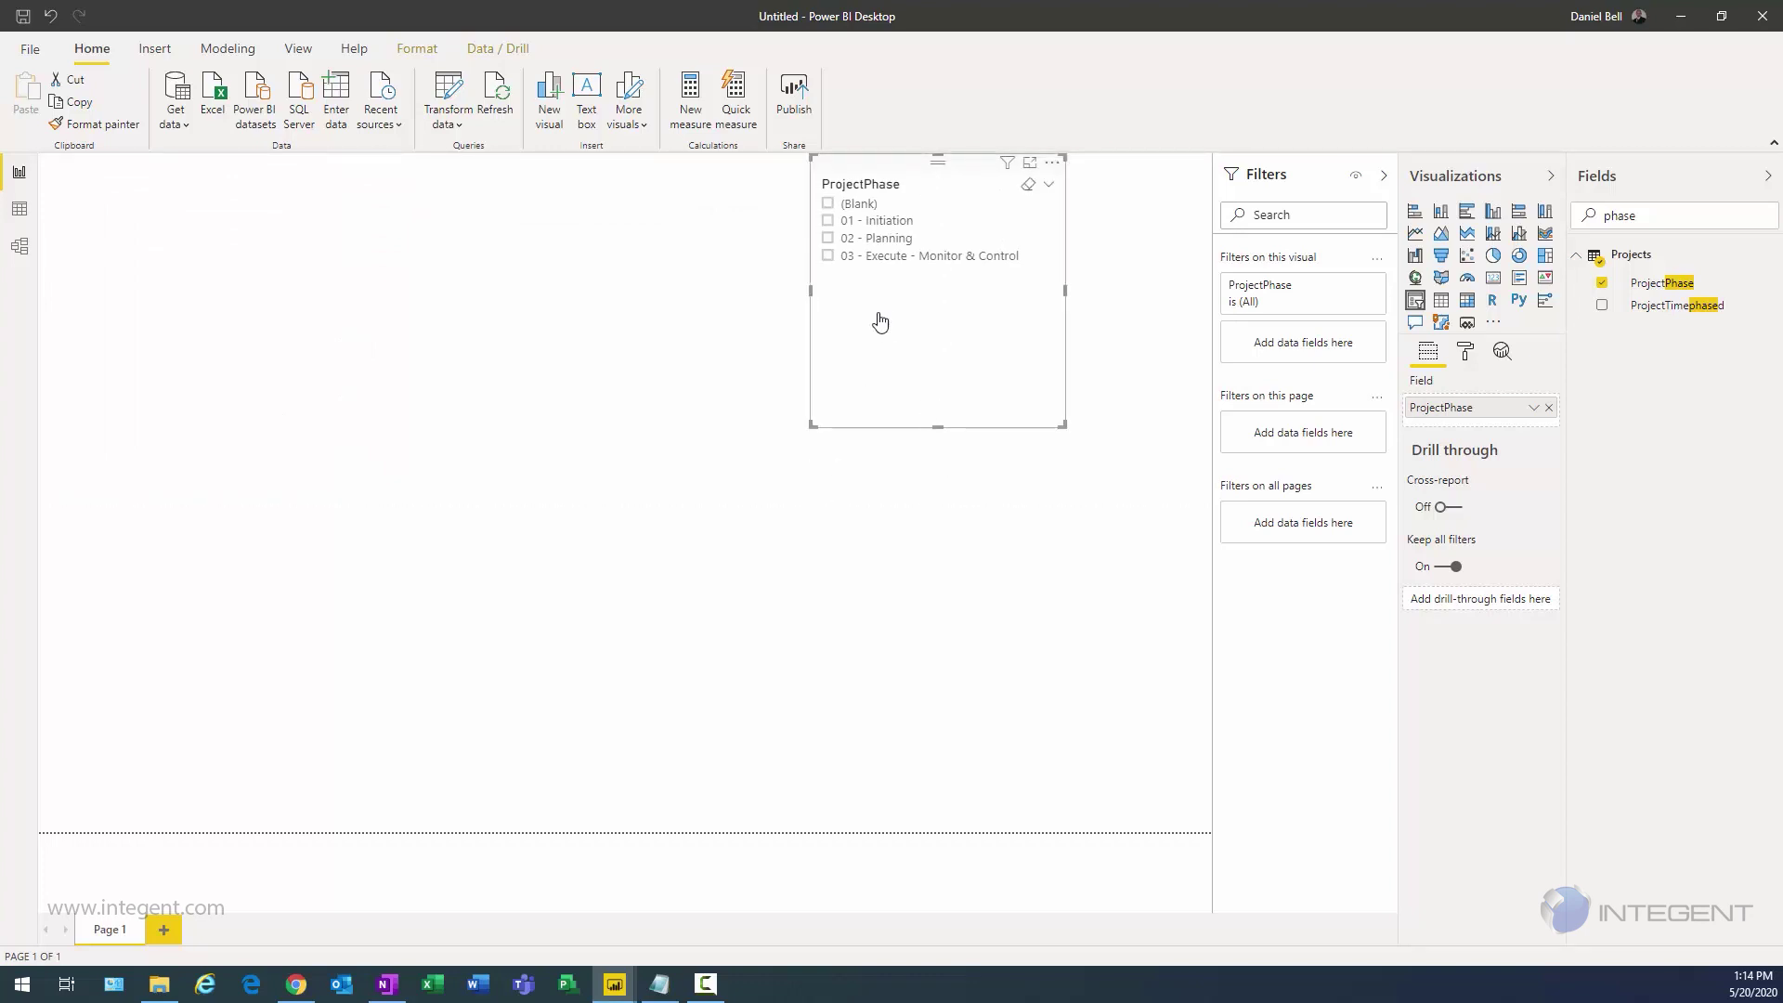
click(1048, 184)
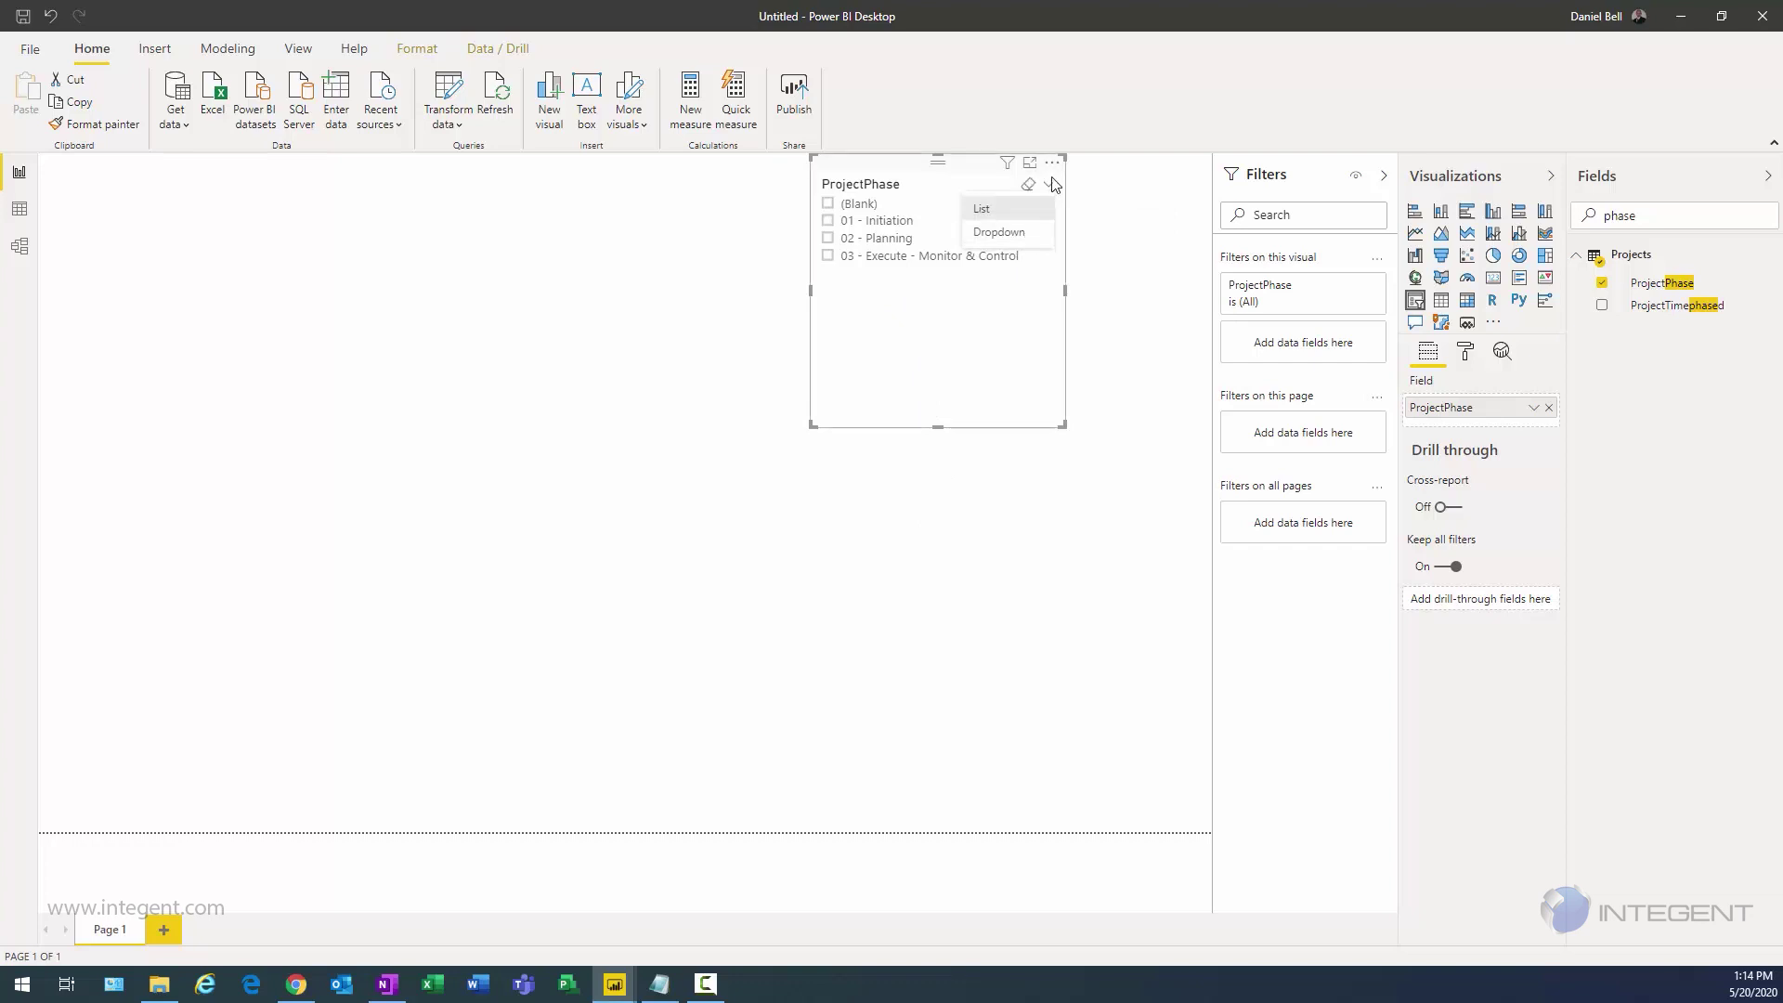
click(1019, 233)
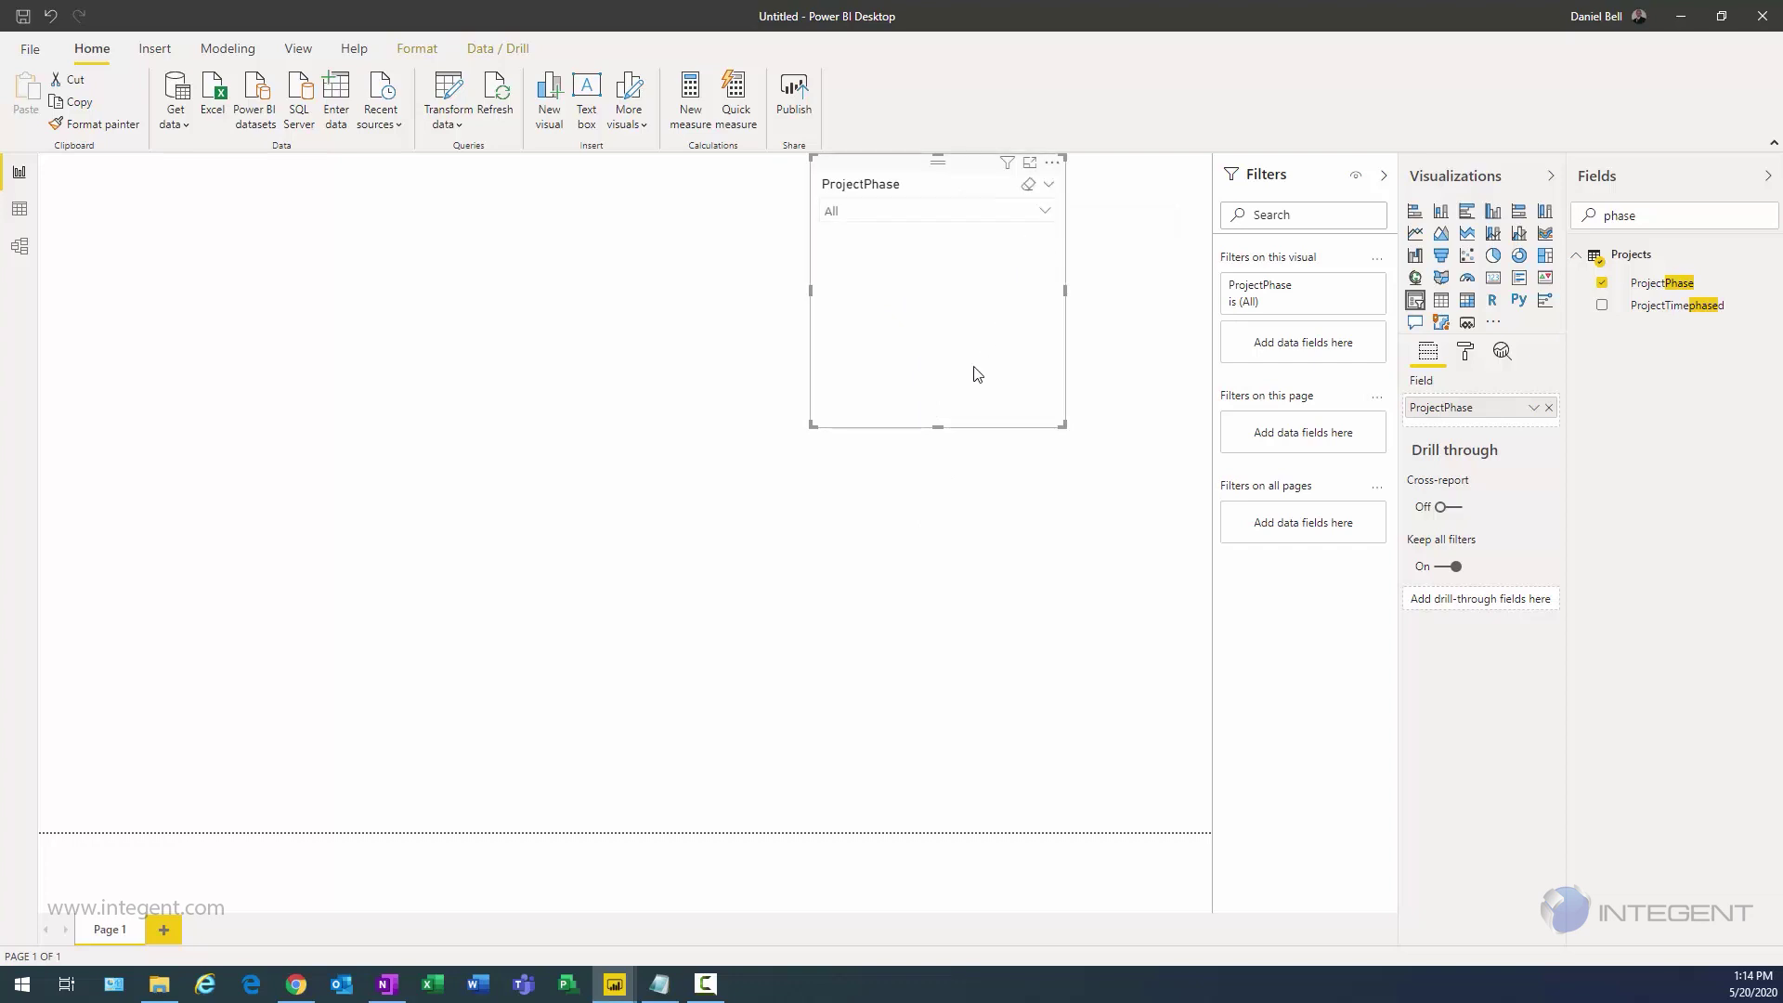
drag(938, 422, 966, 242)
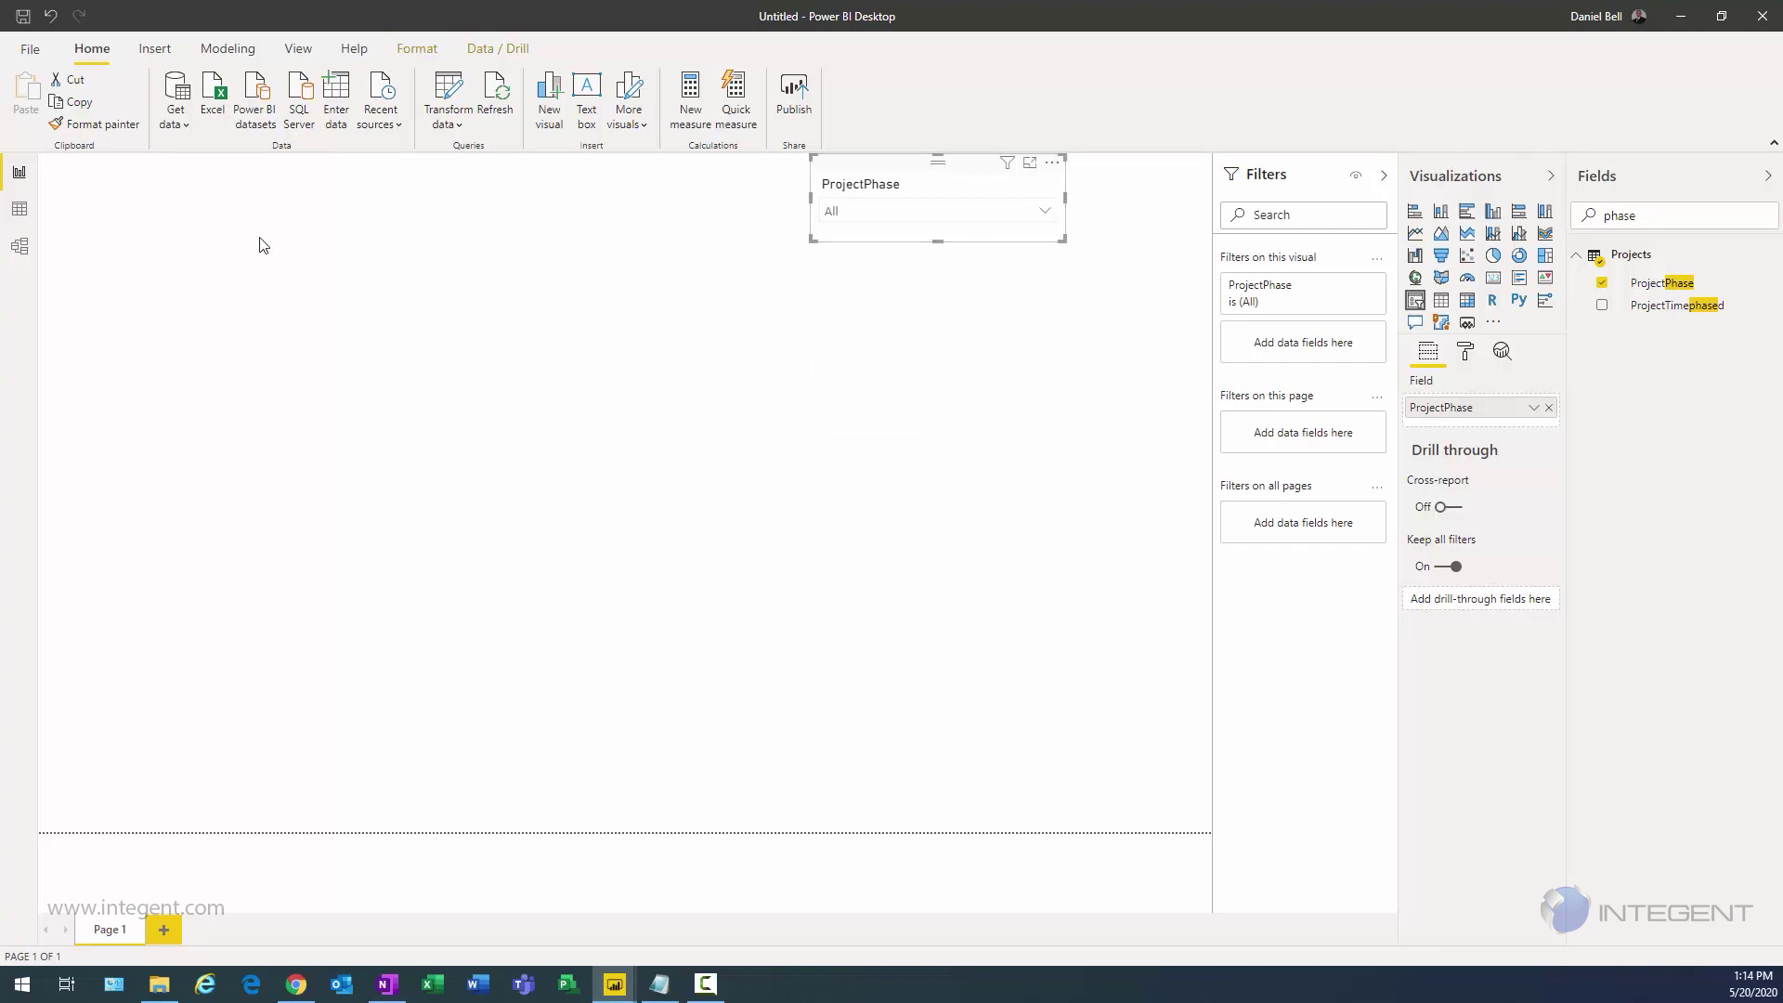
Step: Turn on snap to grid and gridlines for the report page
click(298, 50)
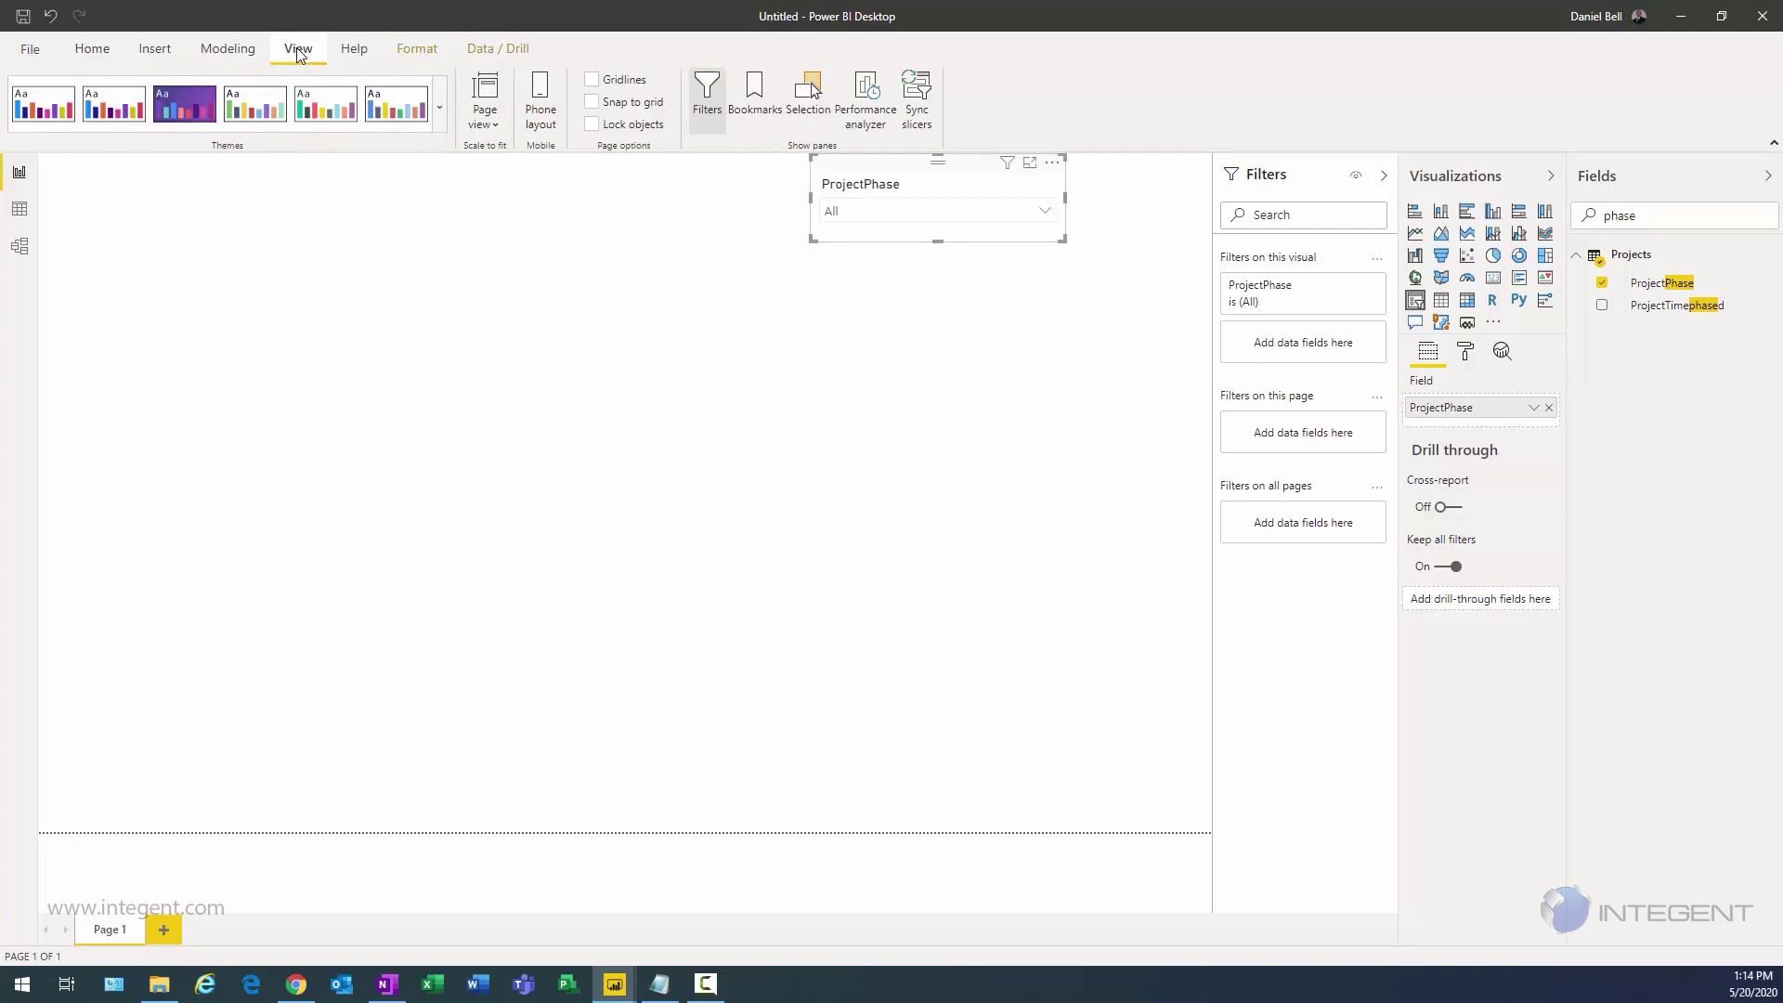
click(591, 103)
click(591, 80)
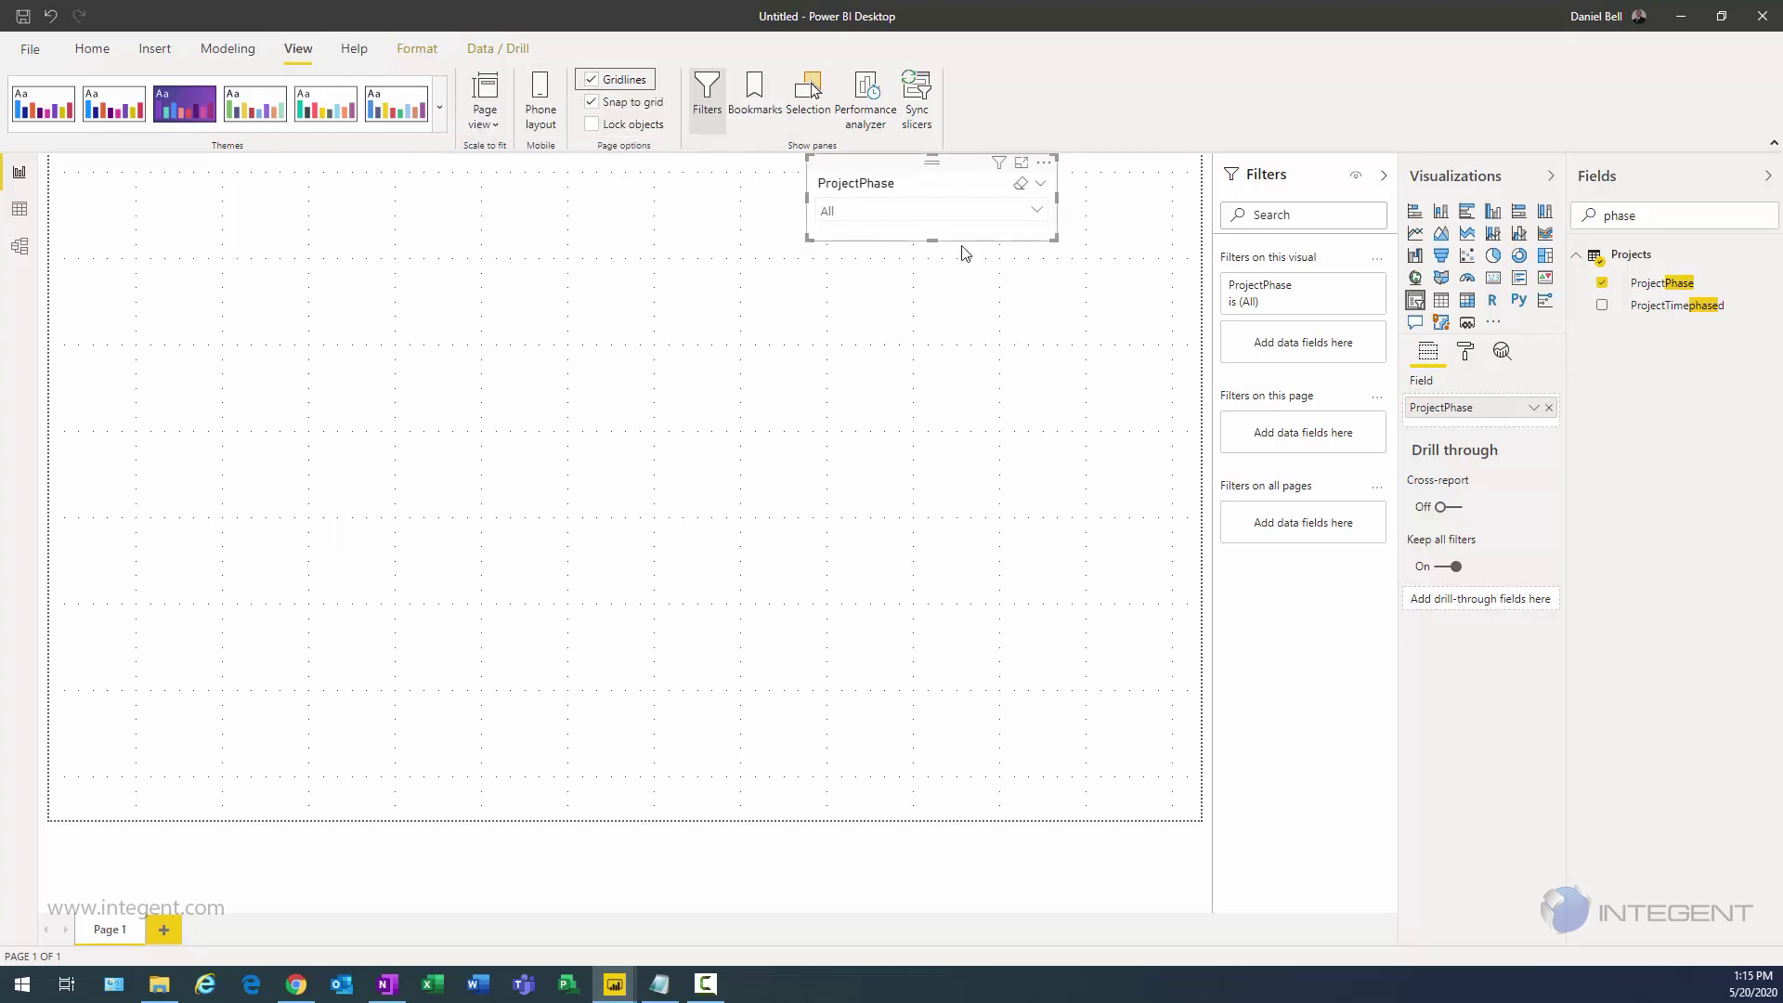
Step: Adjust the ProjectPhase slicer's height along the grid and widen it slightly to the right
mouse_move(936, 240)
mouse_down()
mouse_move(943, 267)
mouse_move(942, 233)
mouse_up()
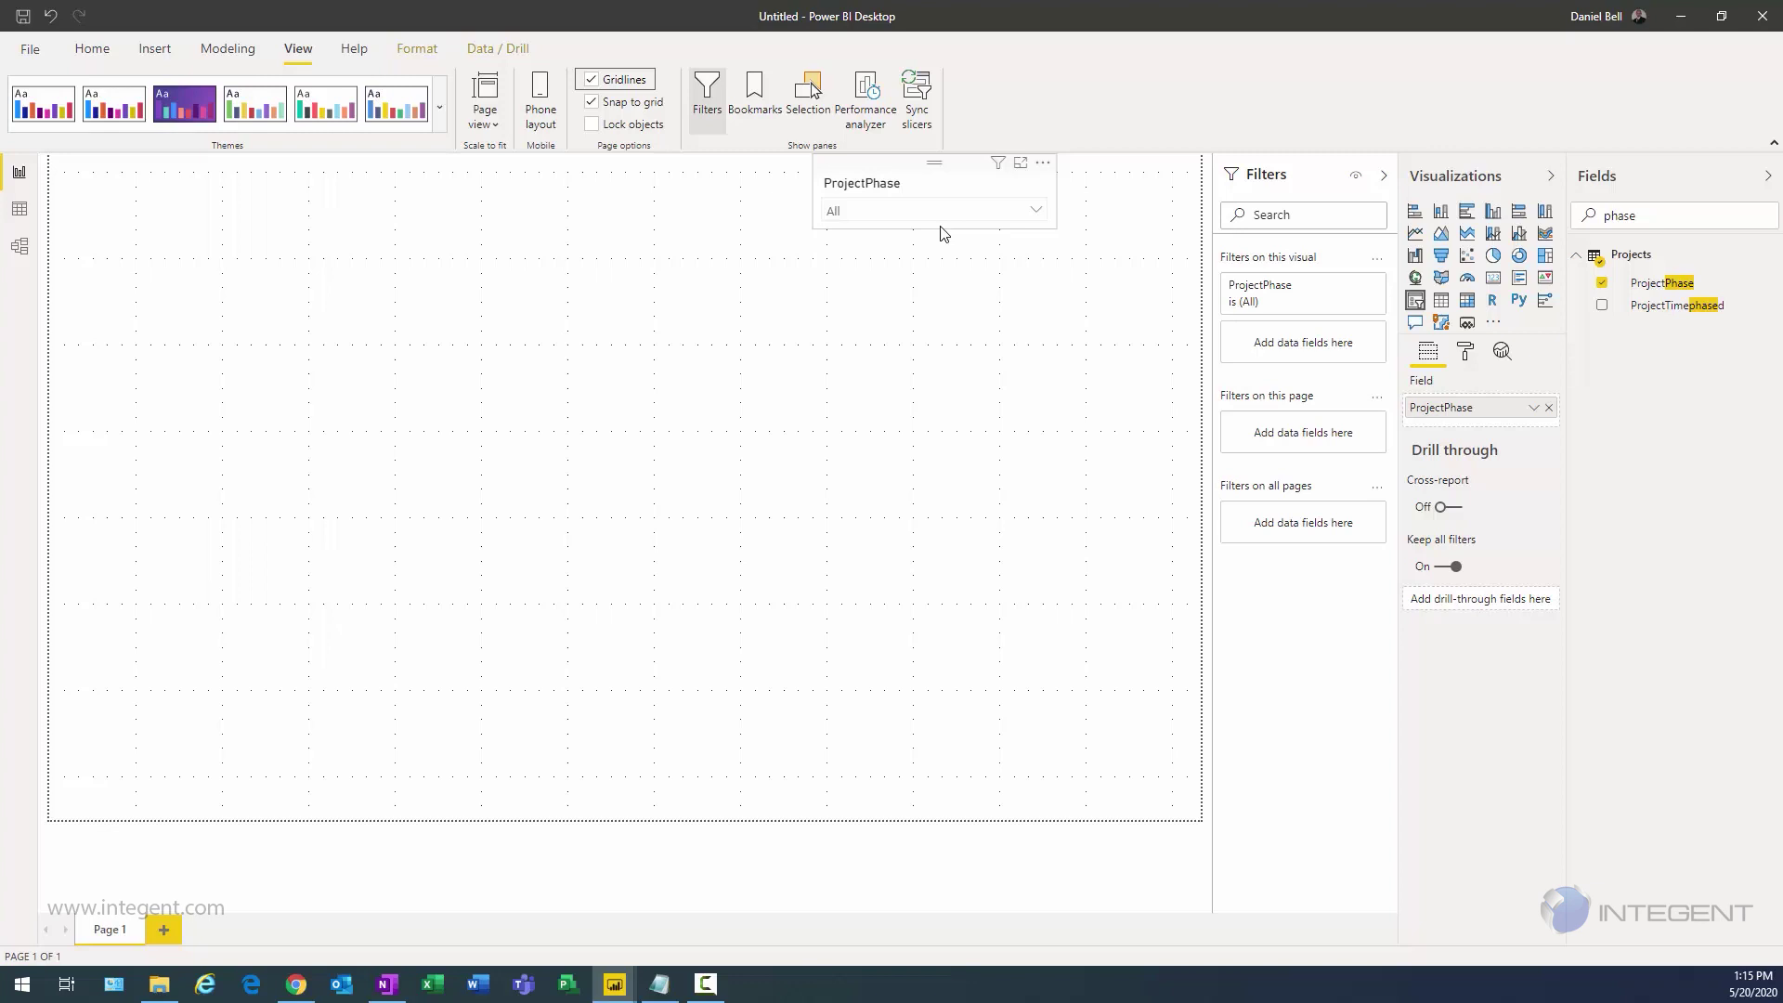
drag(942, 233, 943, 242)
drag(1056, 197, 1085, 208)
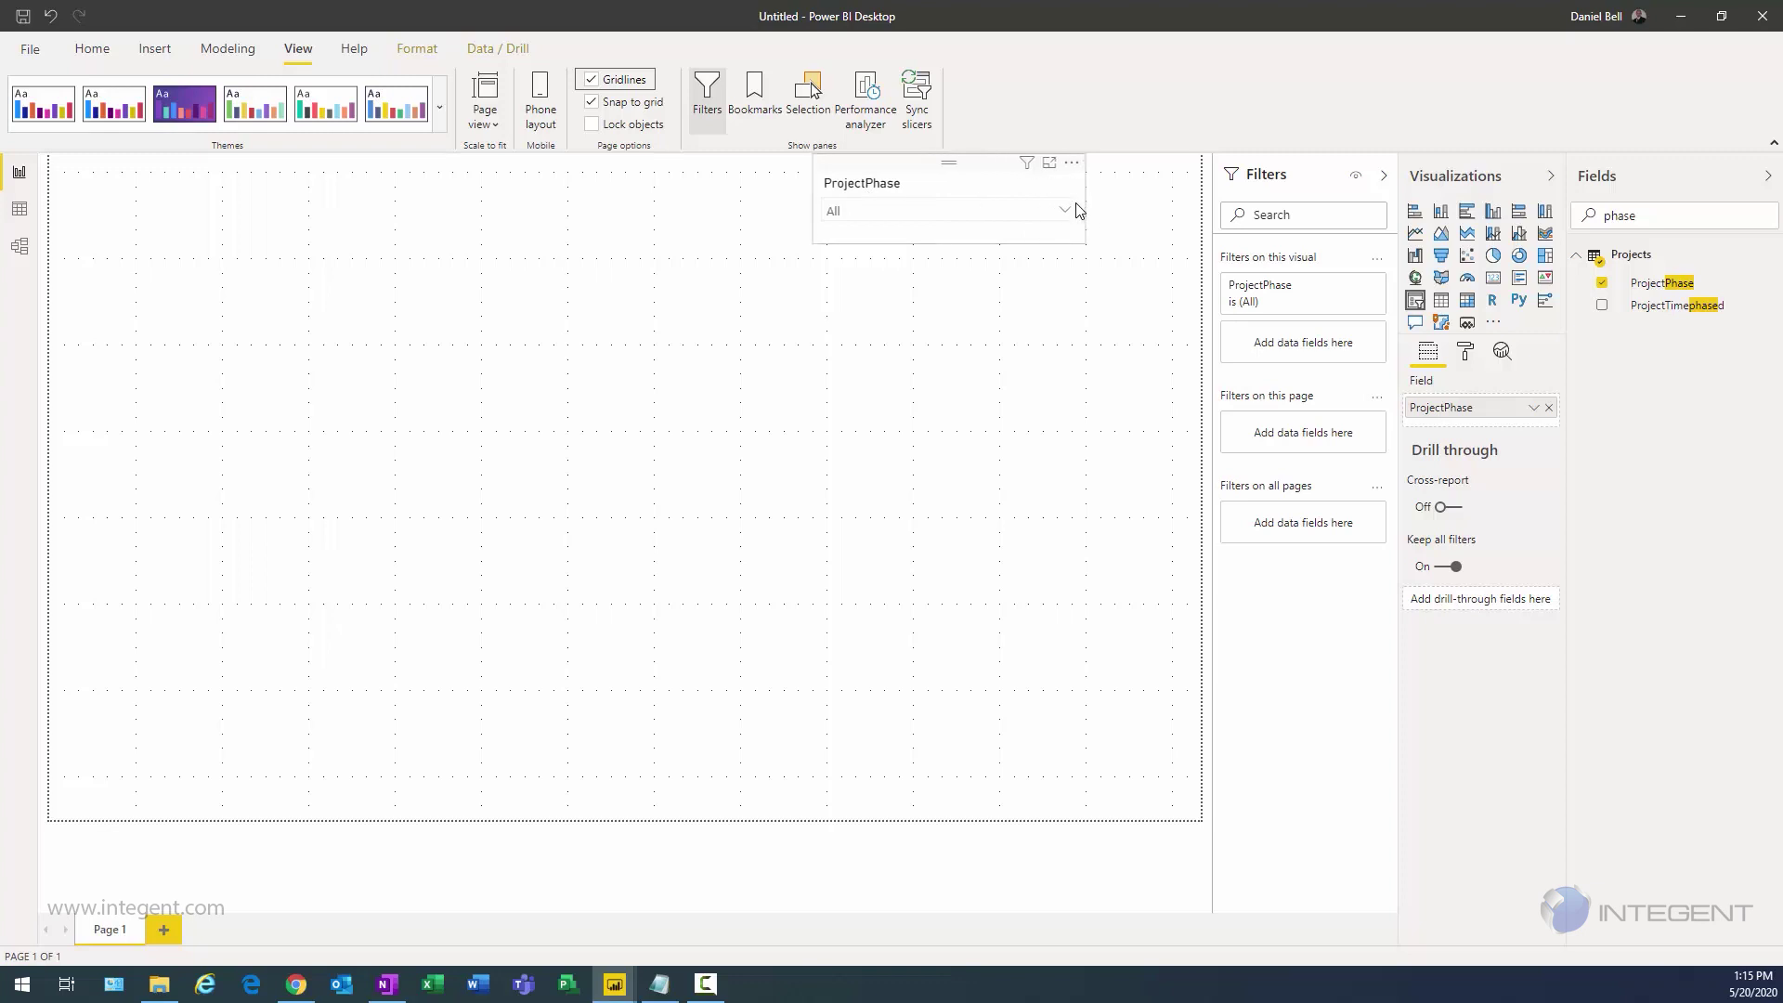
Step: Move the ProjectPhase slicer into the page's upper-right corner and check its general position and size settings
drag(977, 169, 1107, 171)
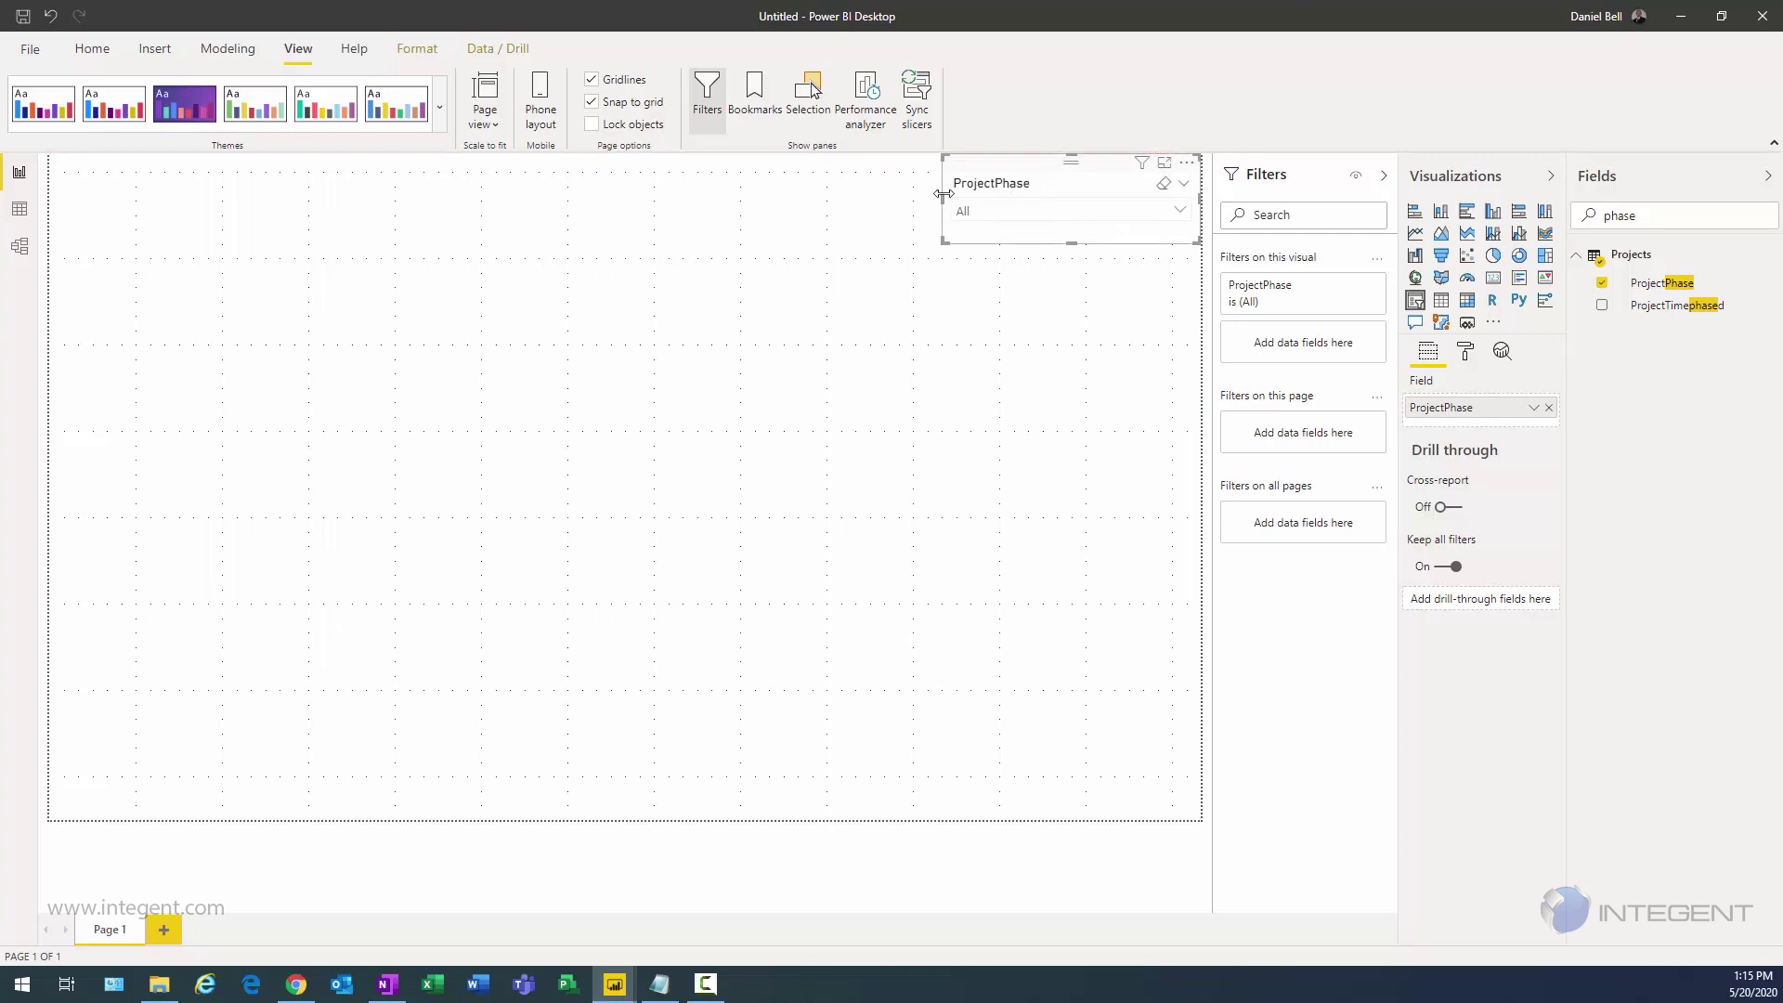
click(1468, 356)
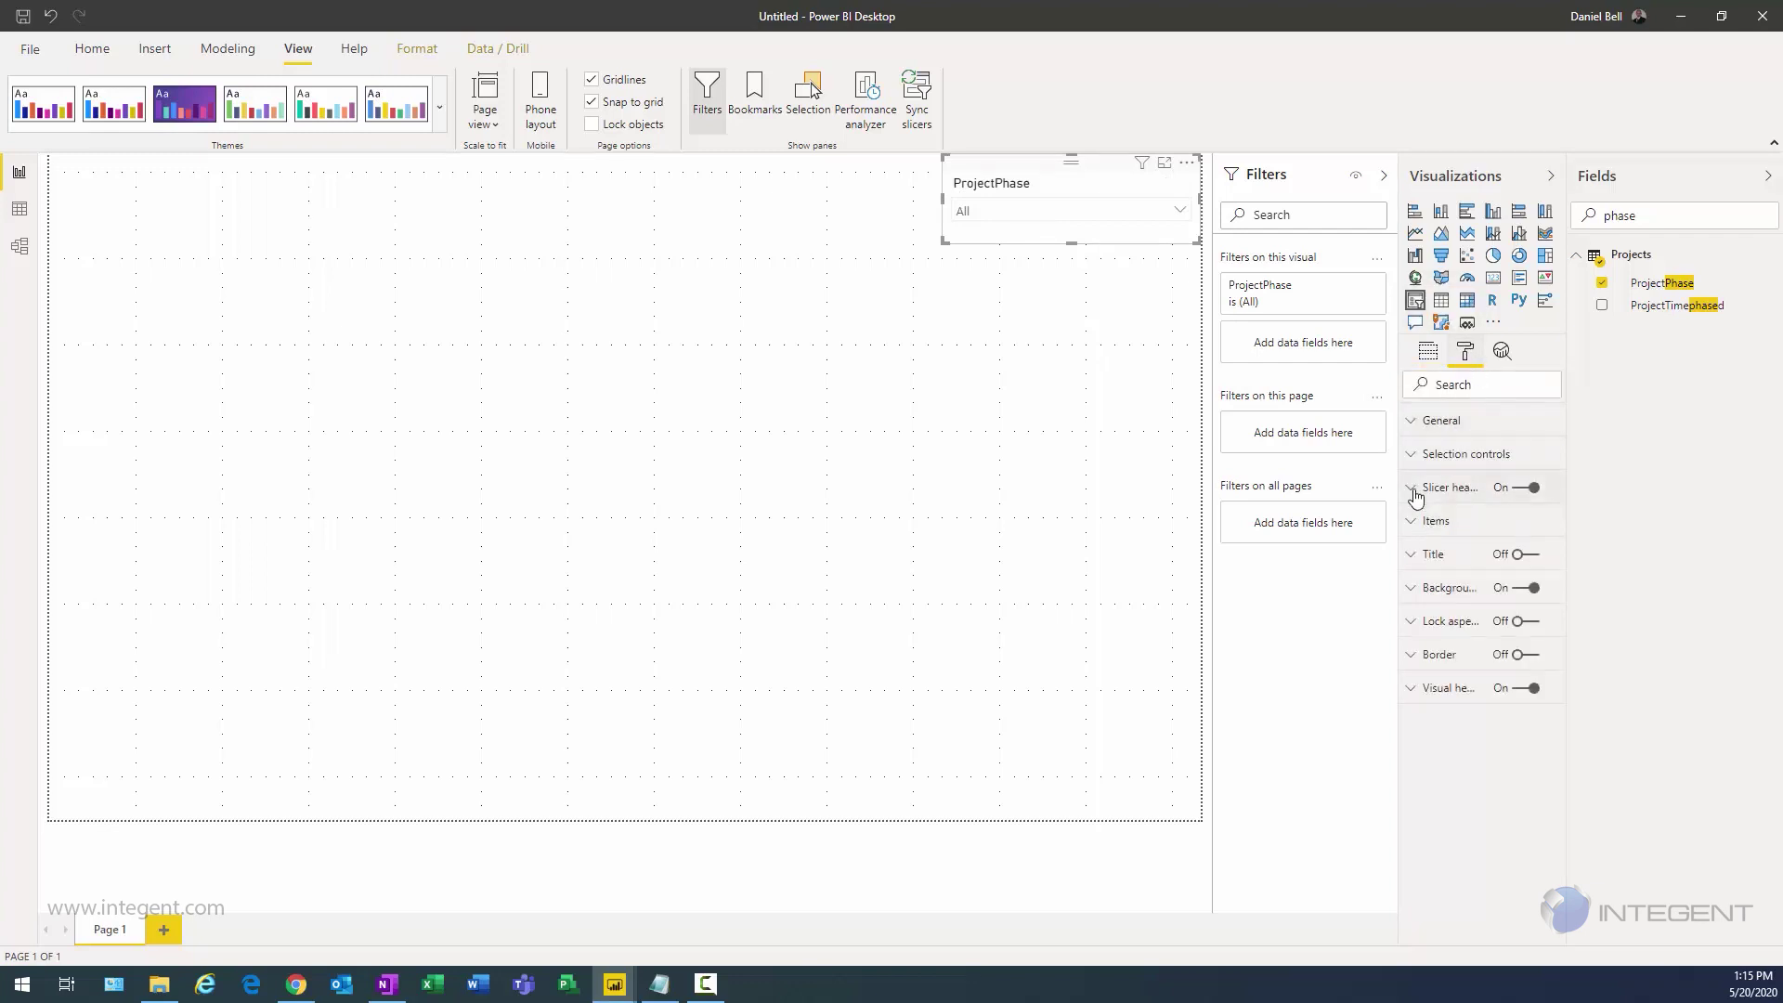
click(1411, 423)
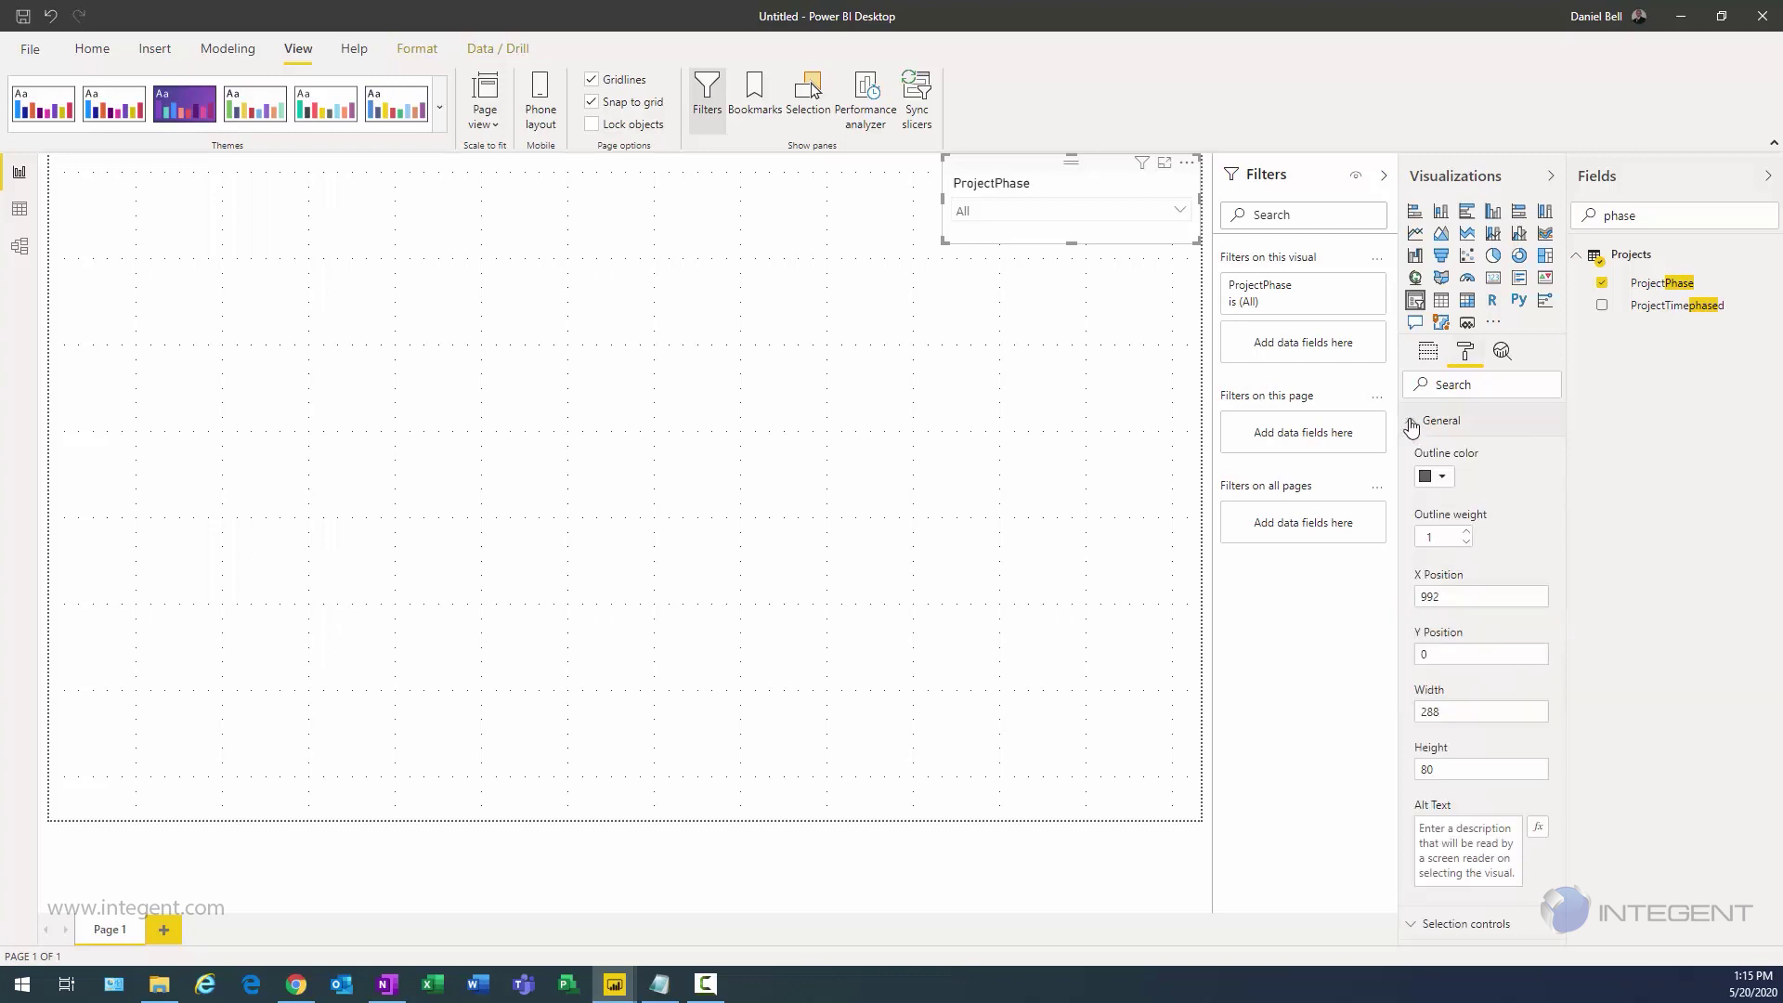
click(1411, 422)
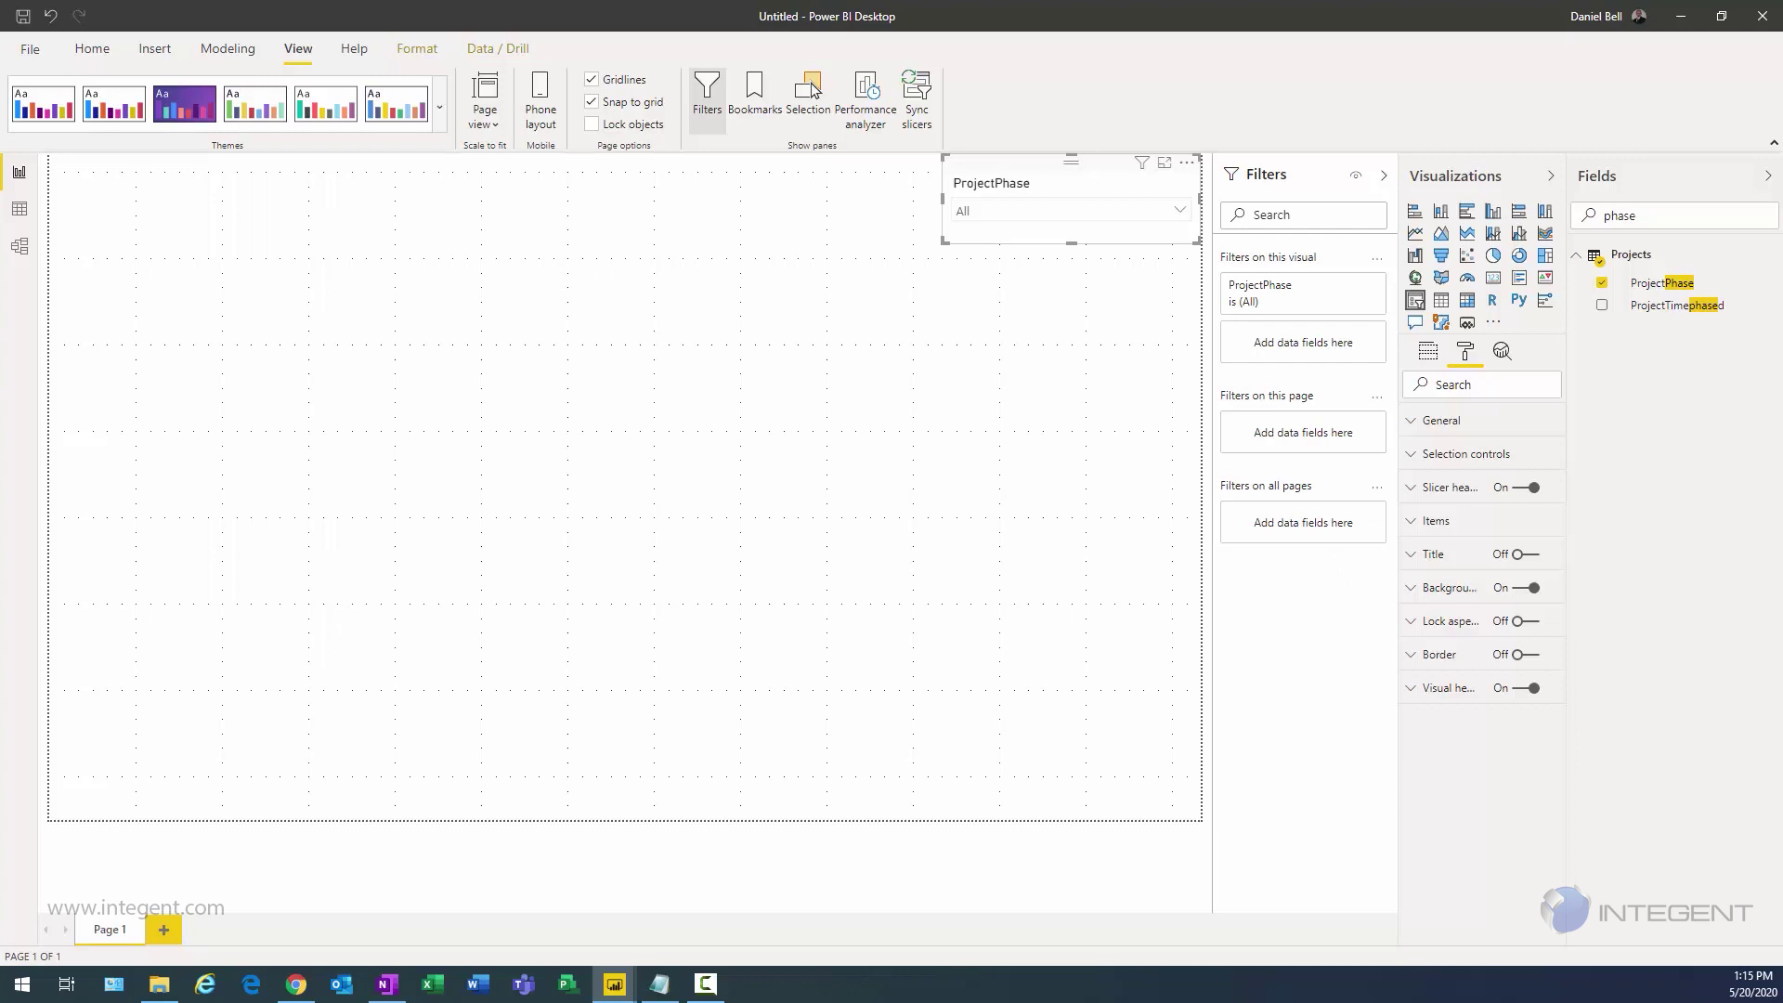
Step: Set the ProjectPhase slicer's background to the custom colour #0063B1
click(1411, 591)
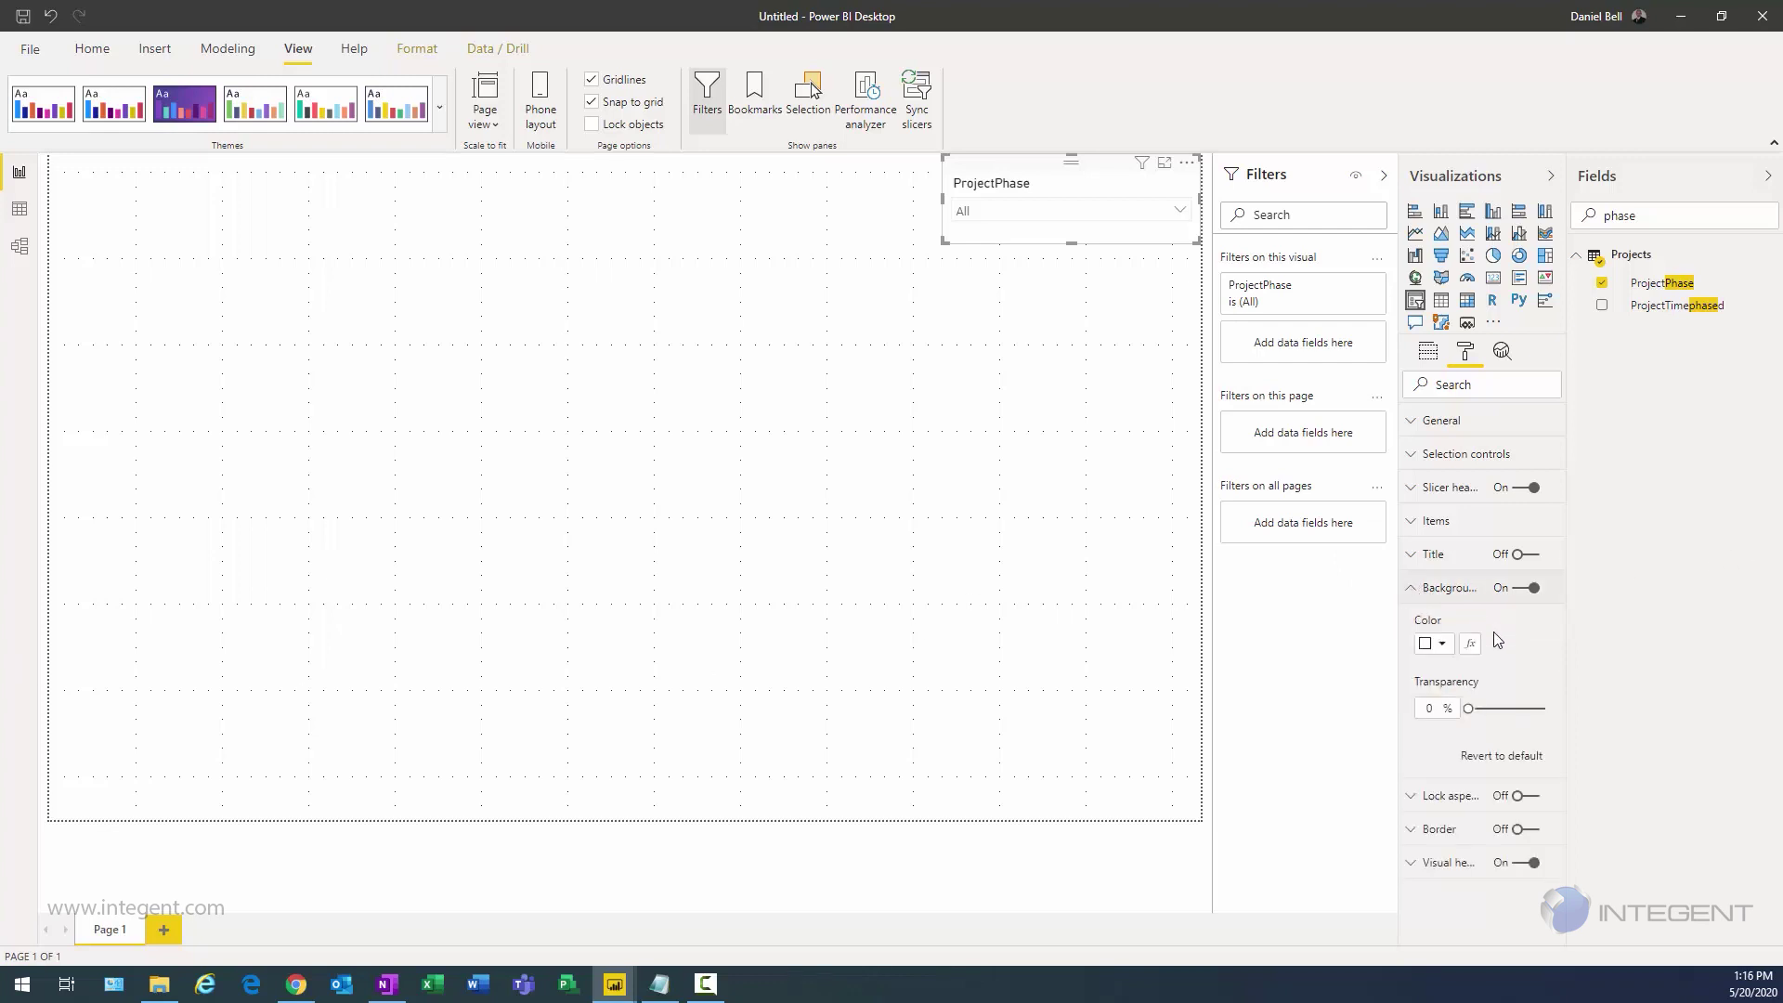
click(1447, 642)
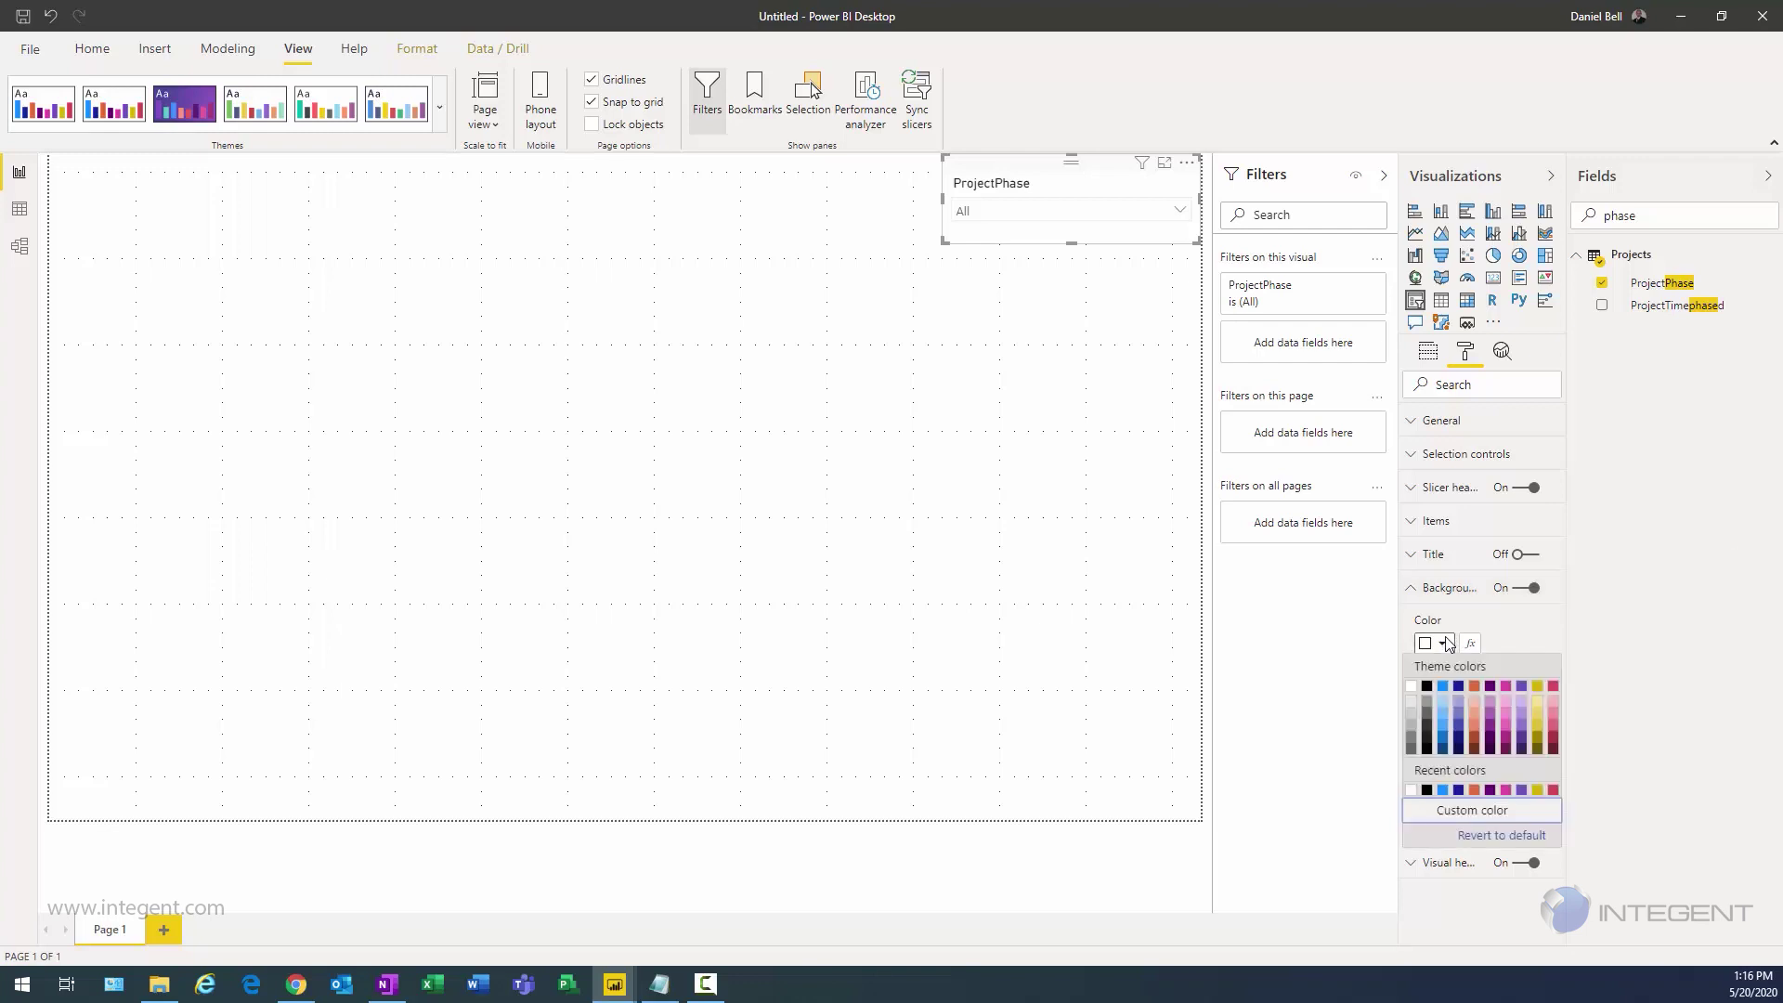
click(1448, 809)
key(ctrl+a)
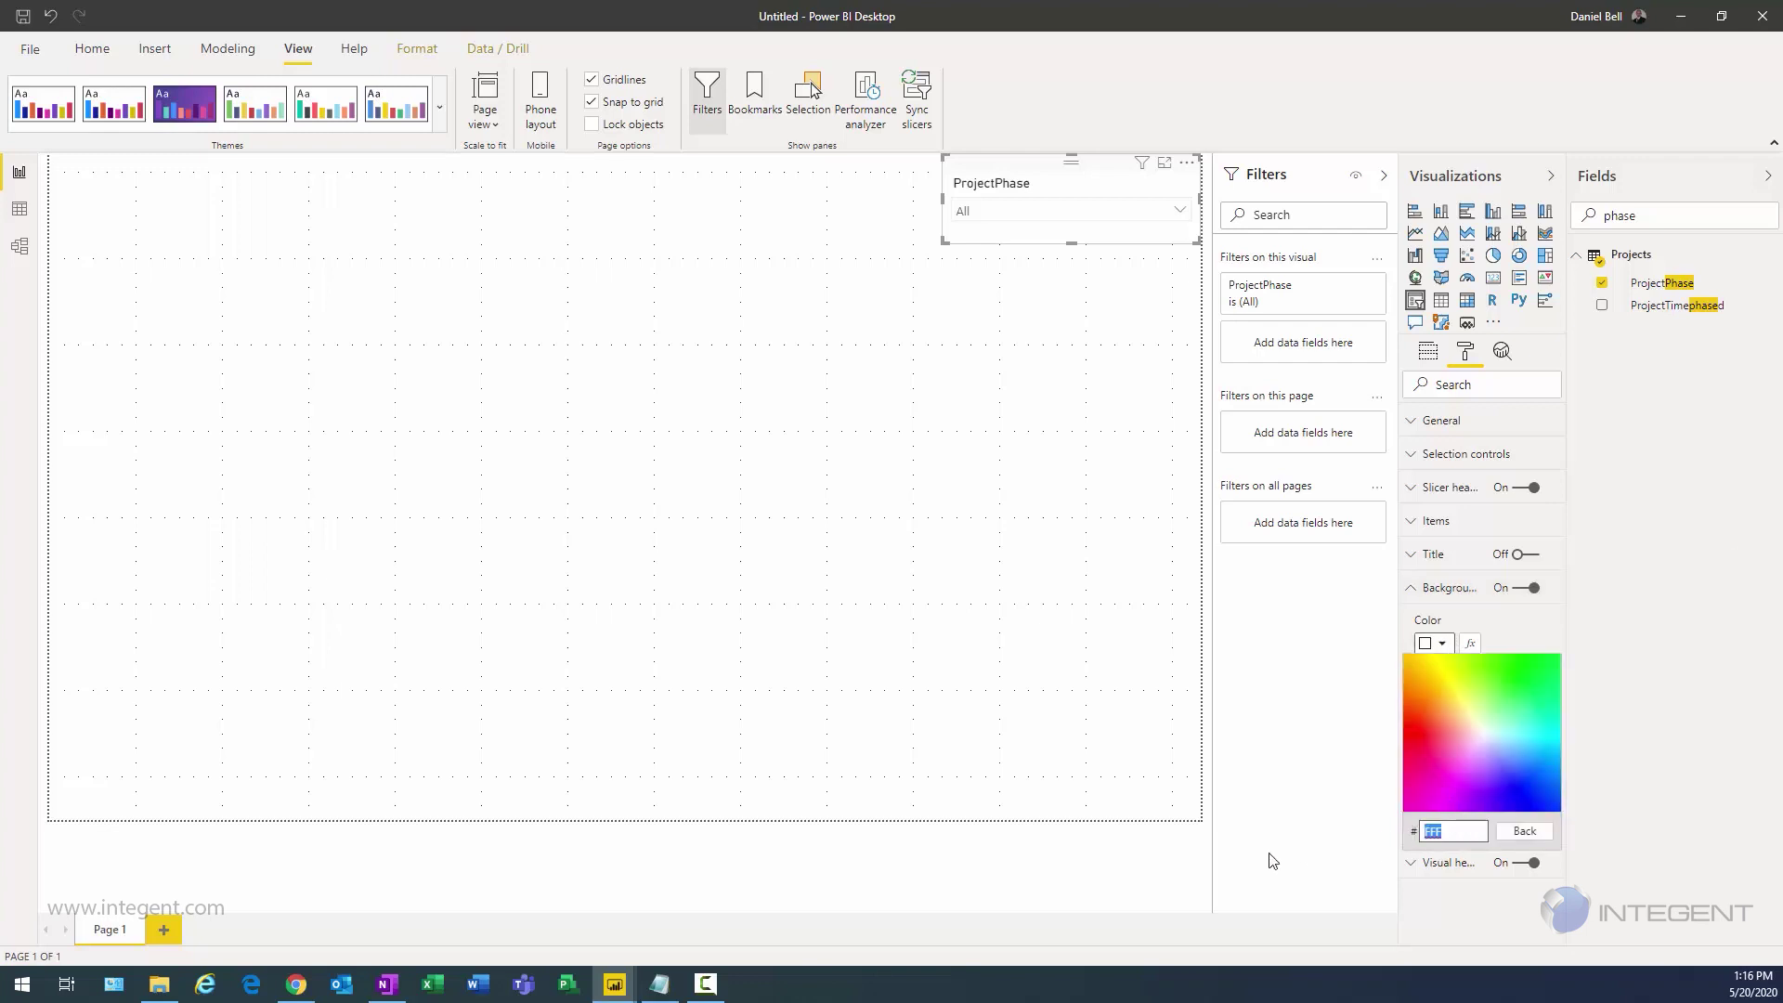
text(0063B1)
key(Return)
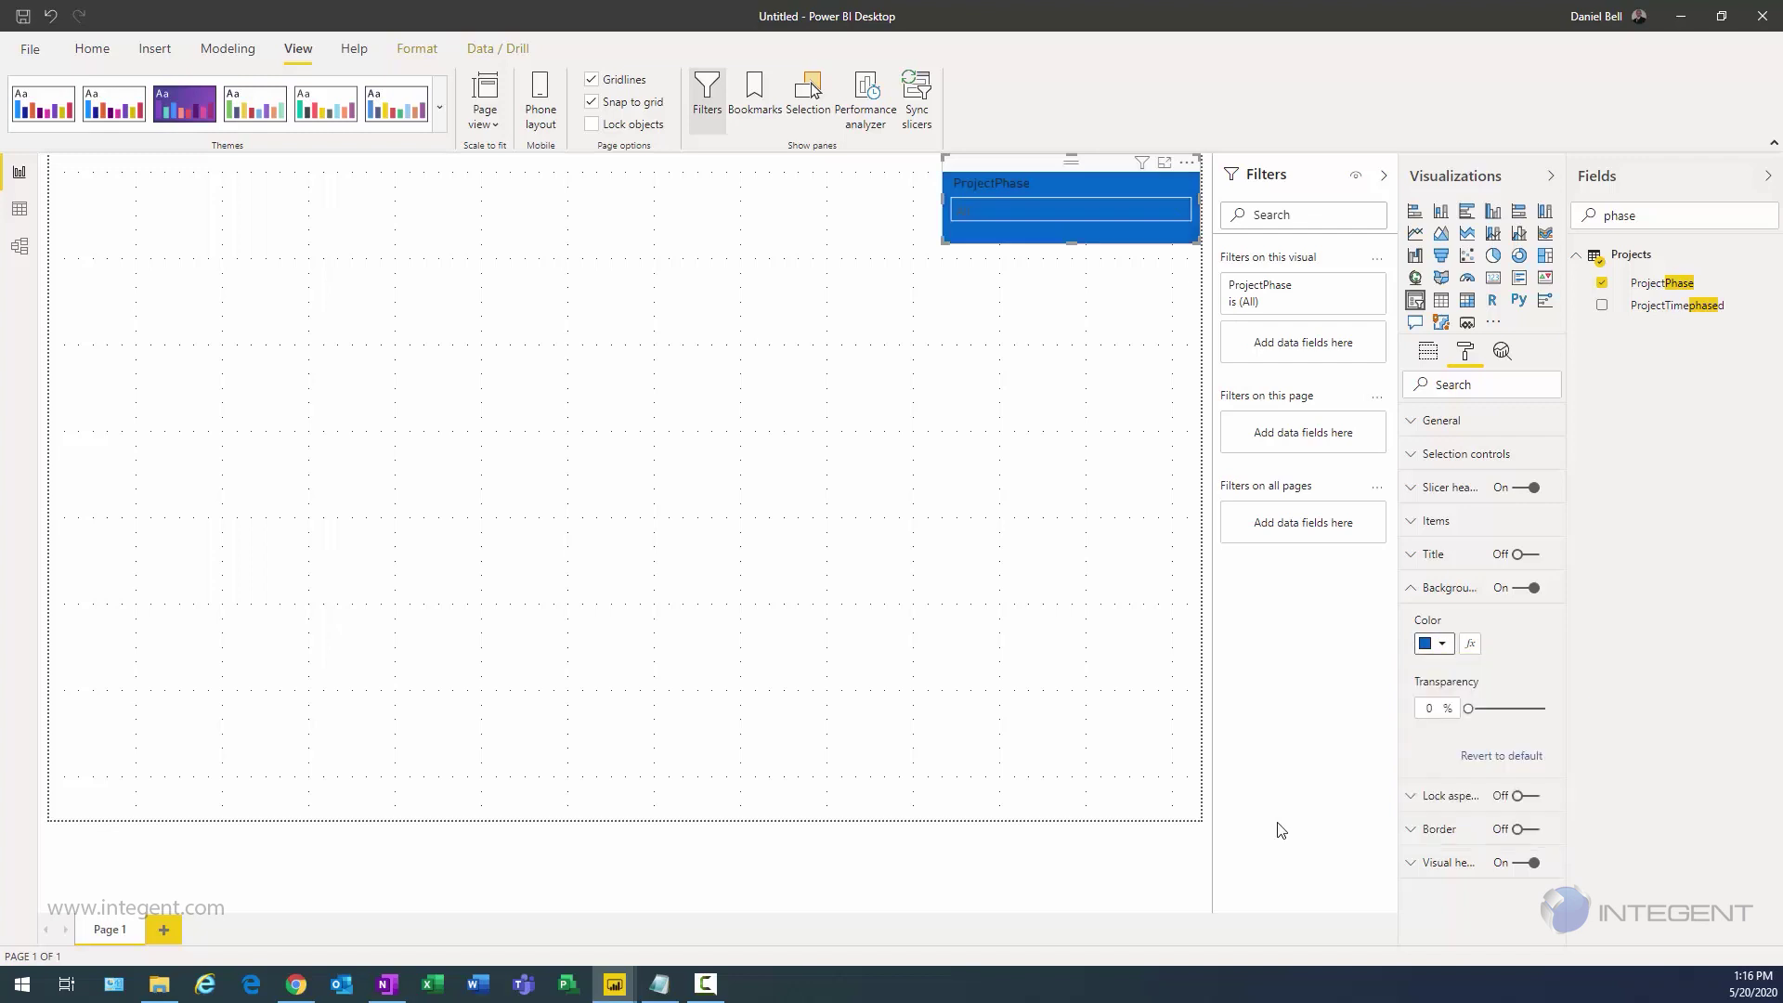
click(1412, 591)
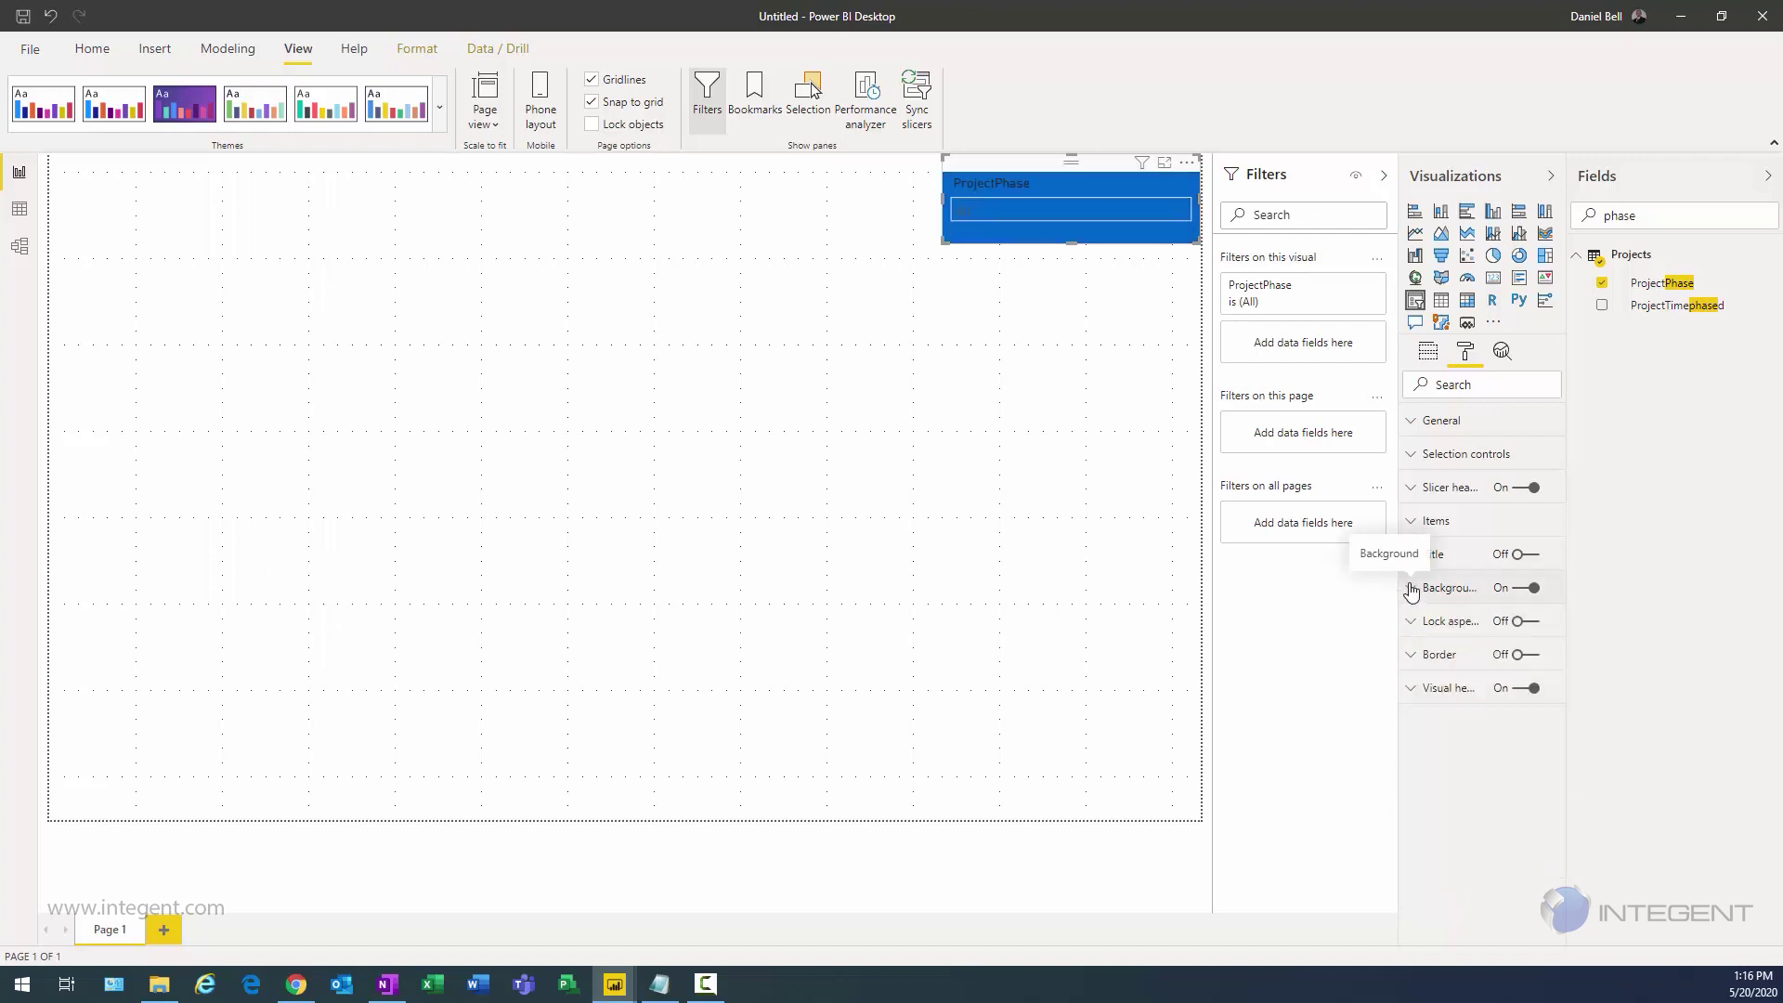
Step: Set the background of the ProjectPhase slicer's items to white
click(1411, 521)
click(1442, 639)
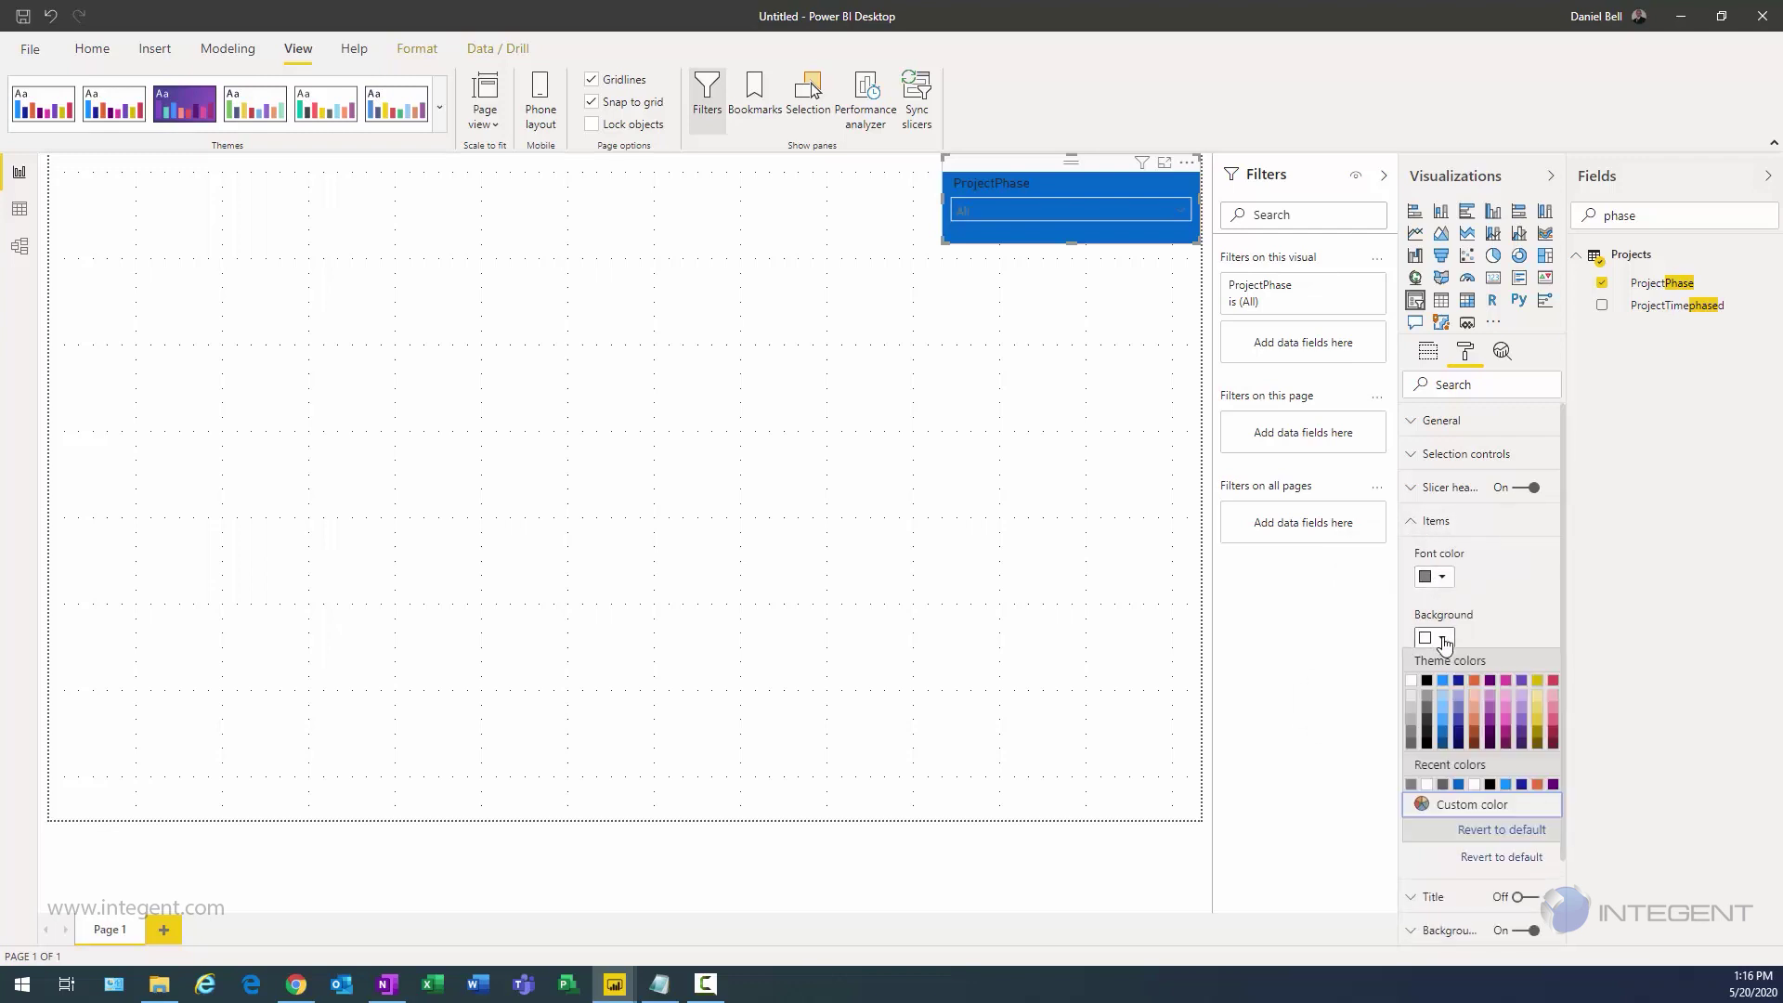
click(1414, 688)
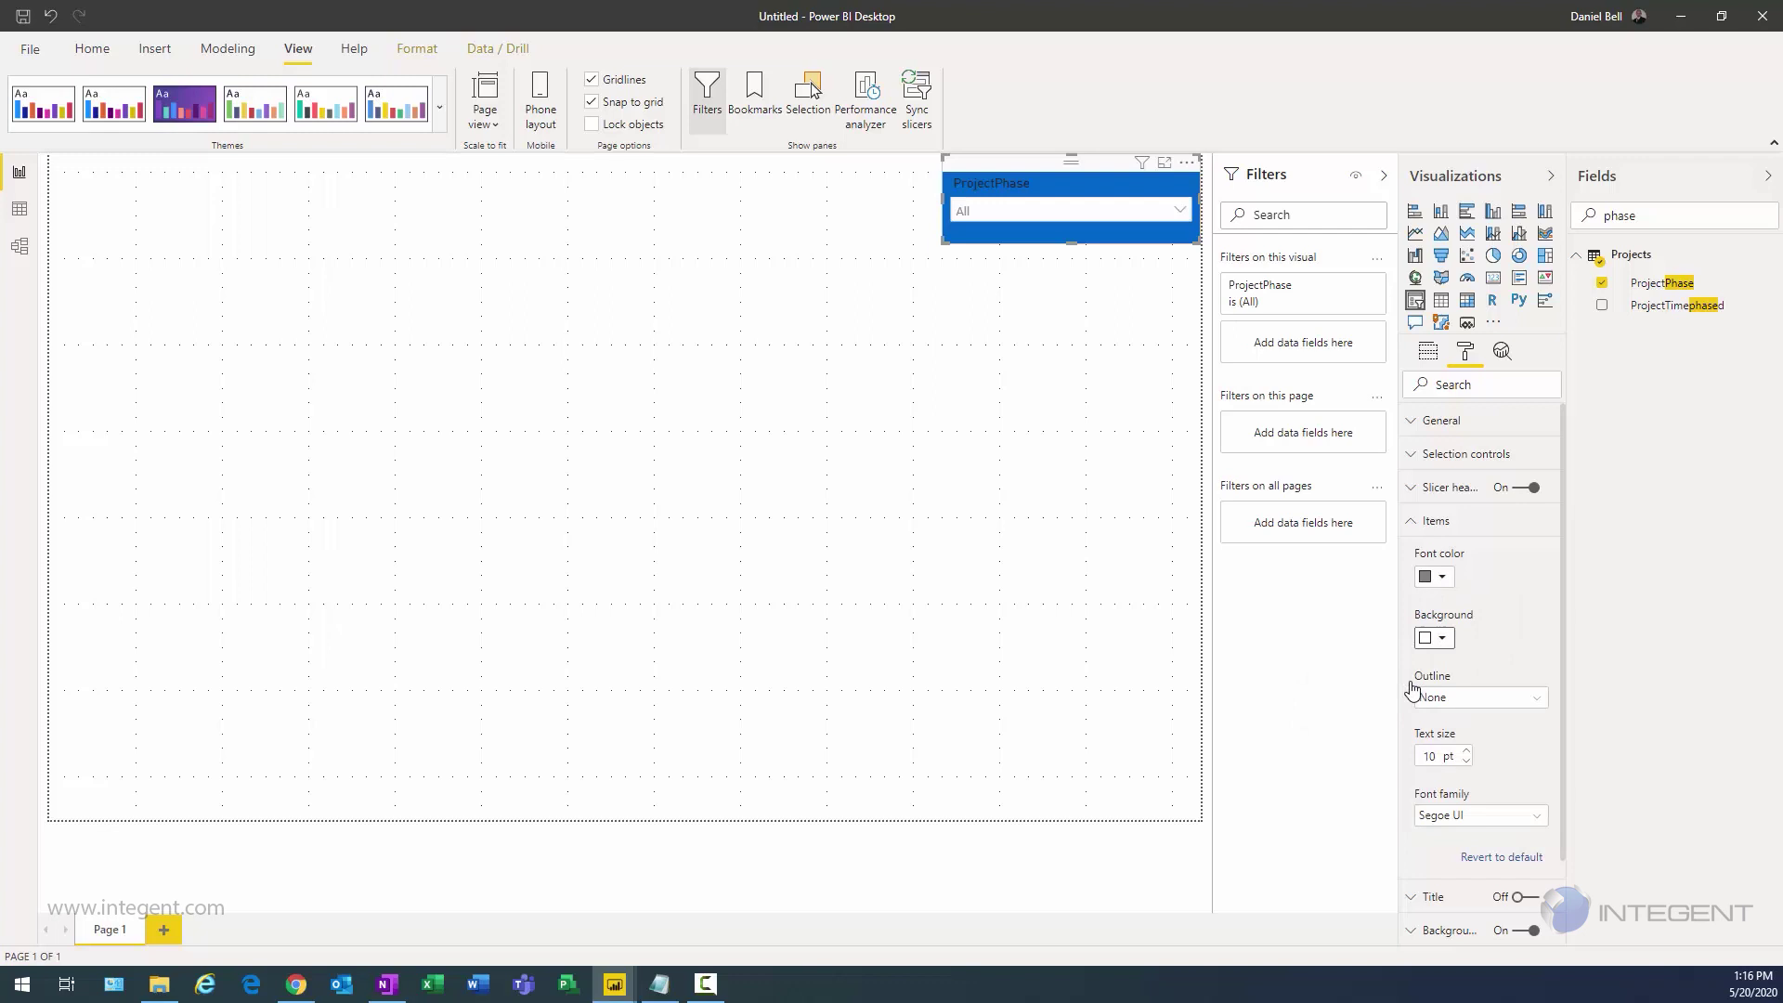
click(1410, 521)
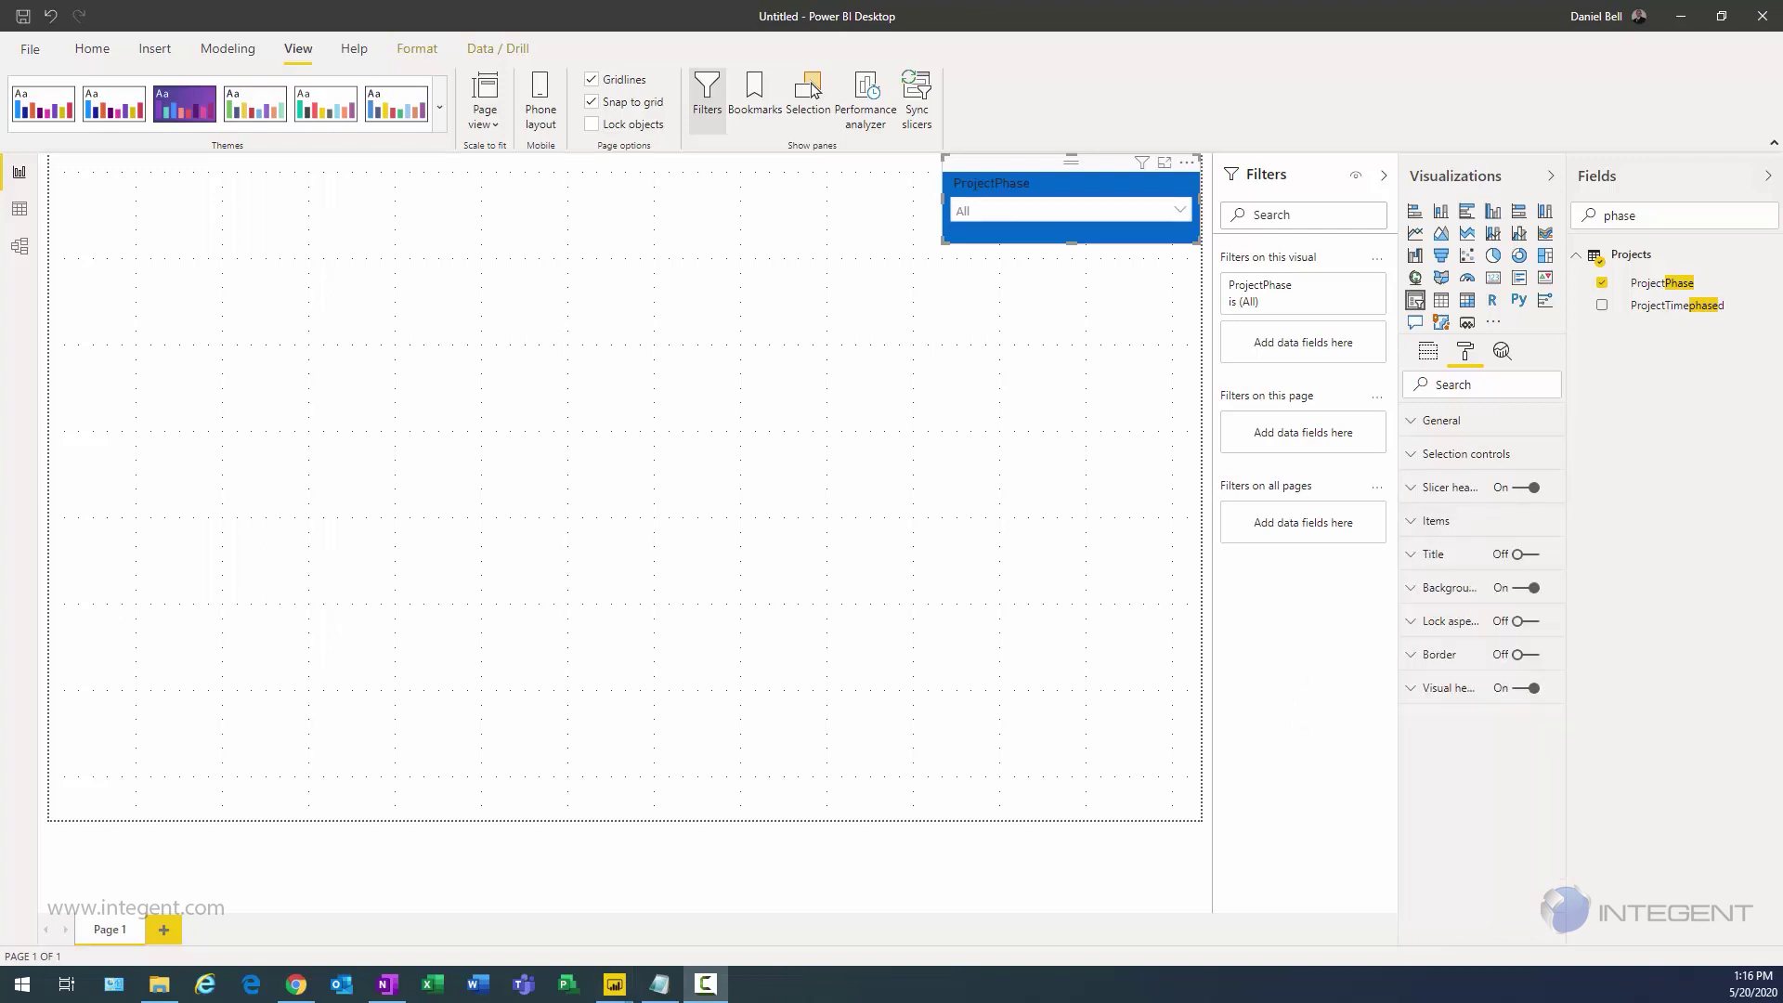
Step: Make the ProjectPhase slicer header's font white and set its font family to Segoe UI Light
click(1410, 488)
click(1442, 548)
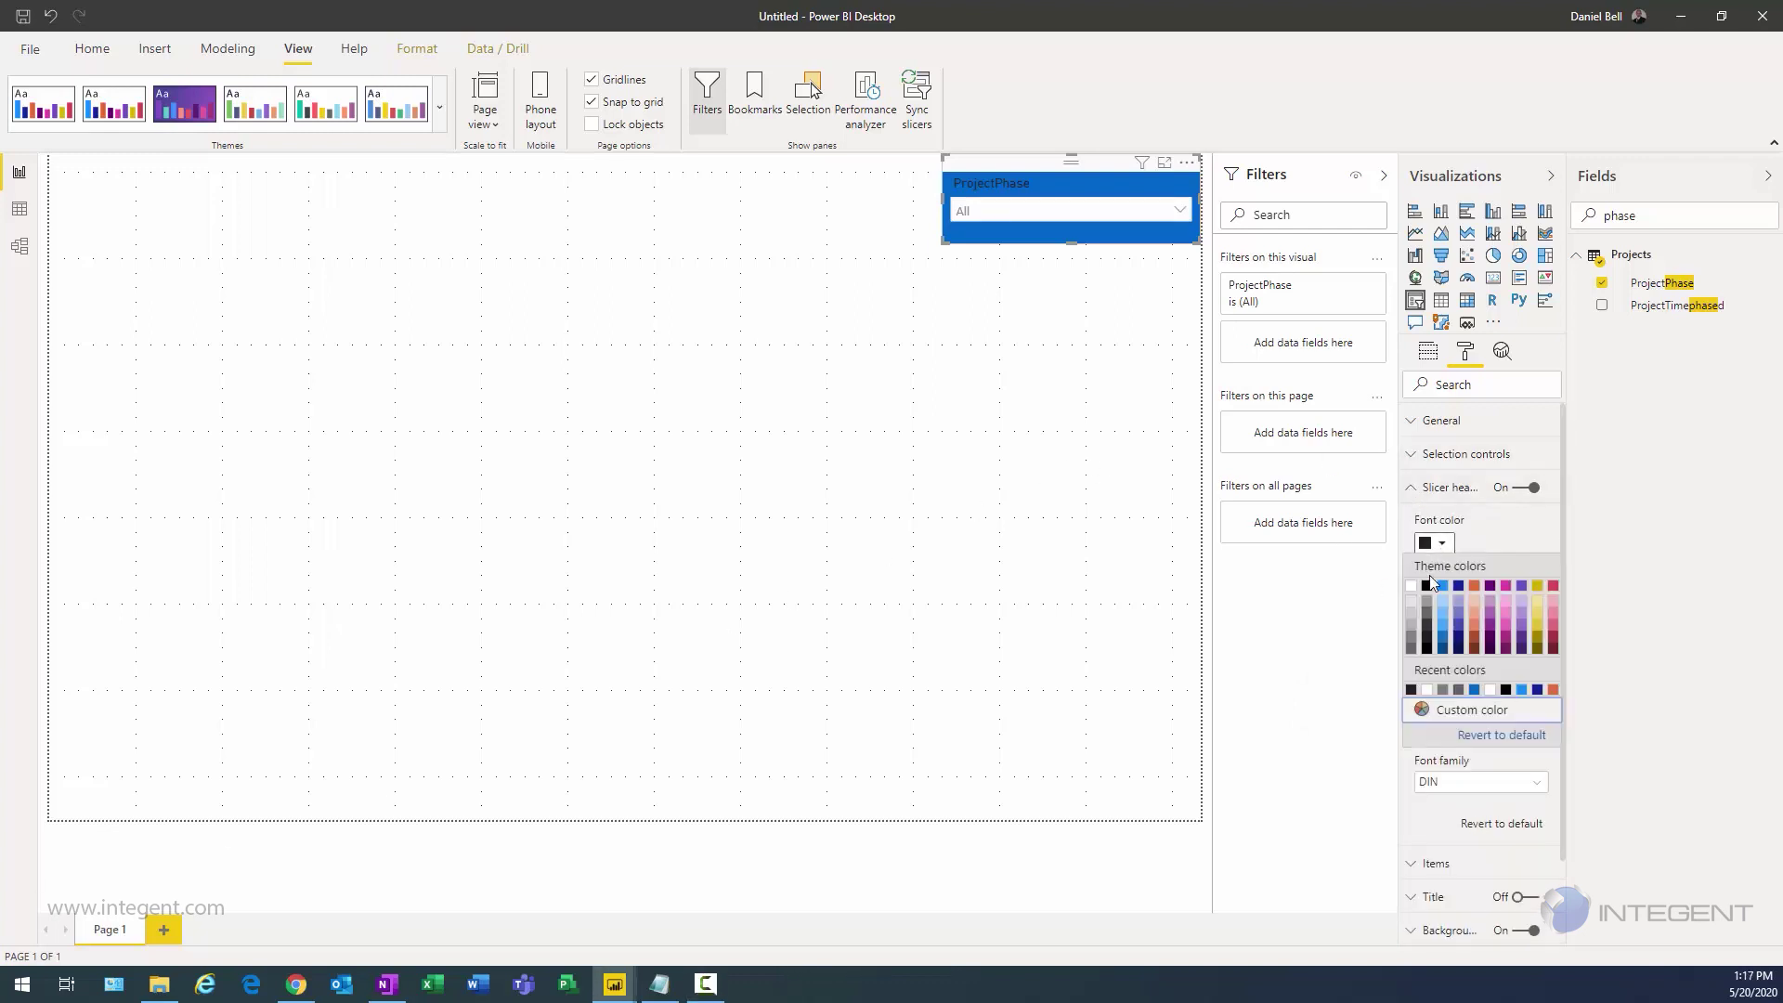
click(1411, 585)
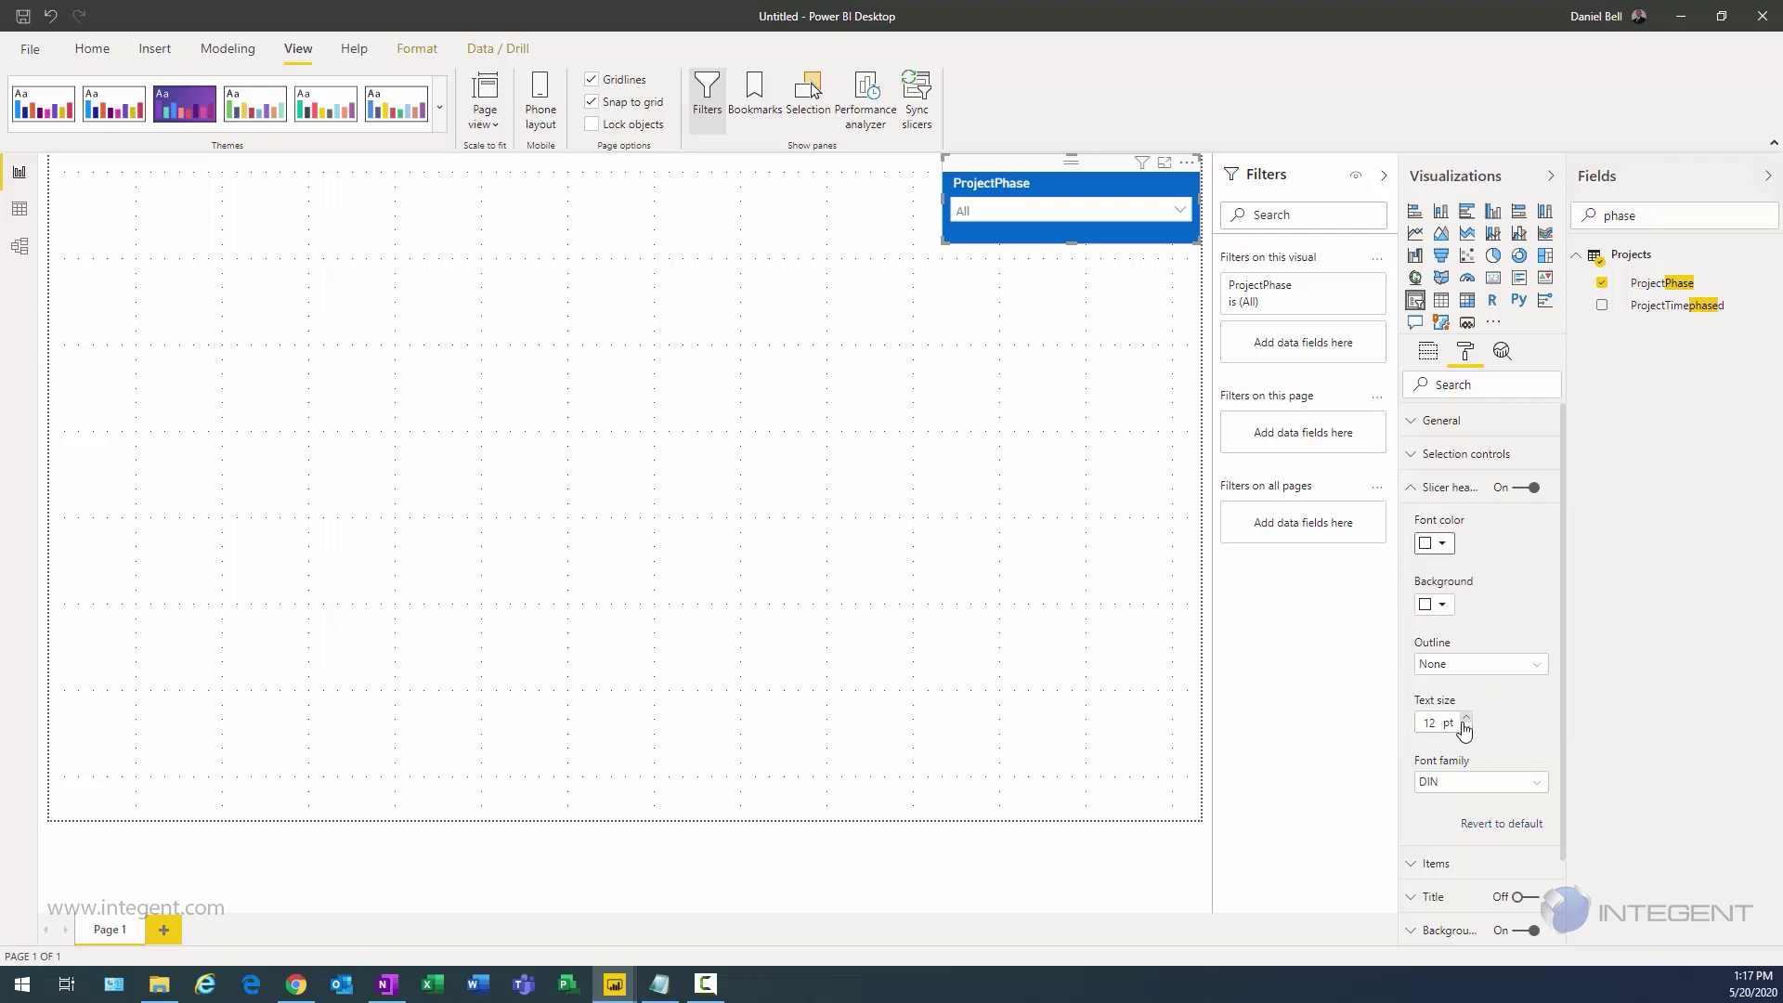
click(1492, 784)
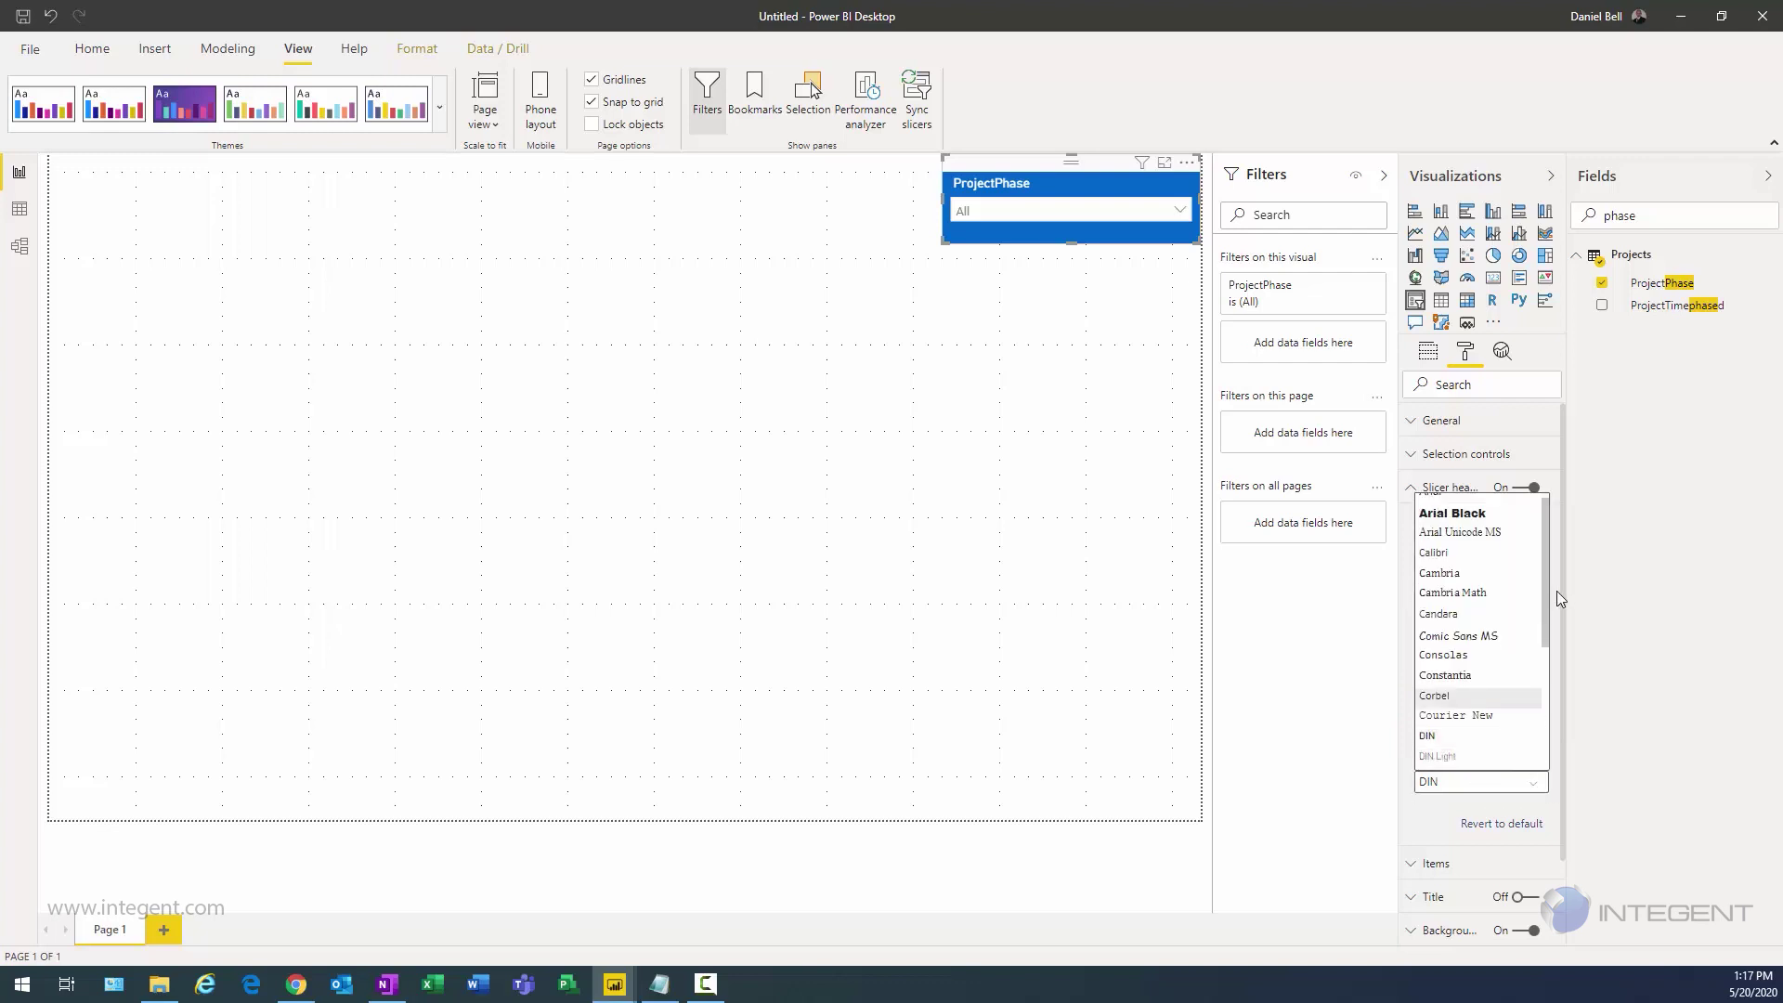
drag(1546, 601, 1548, 744)
click(1467, 645)
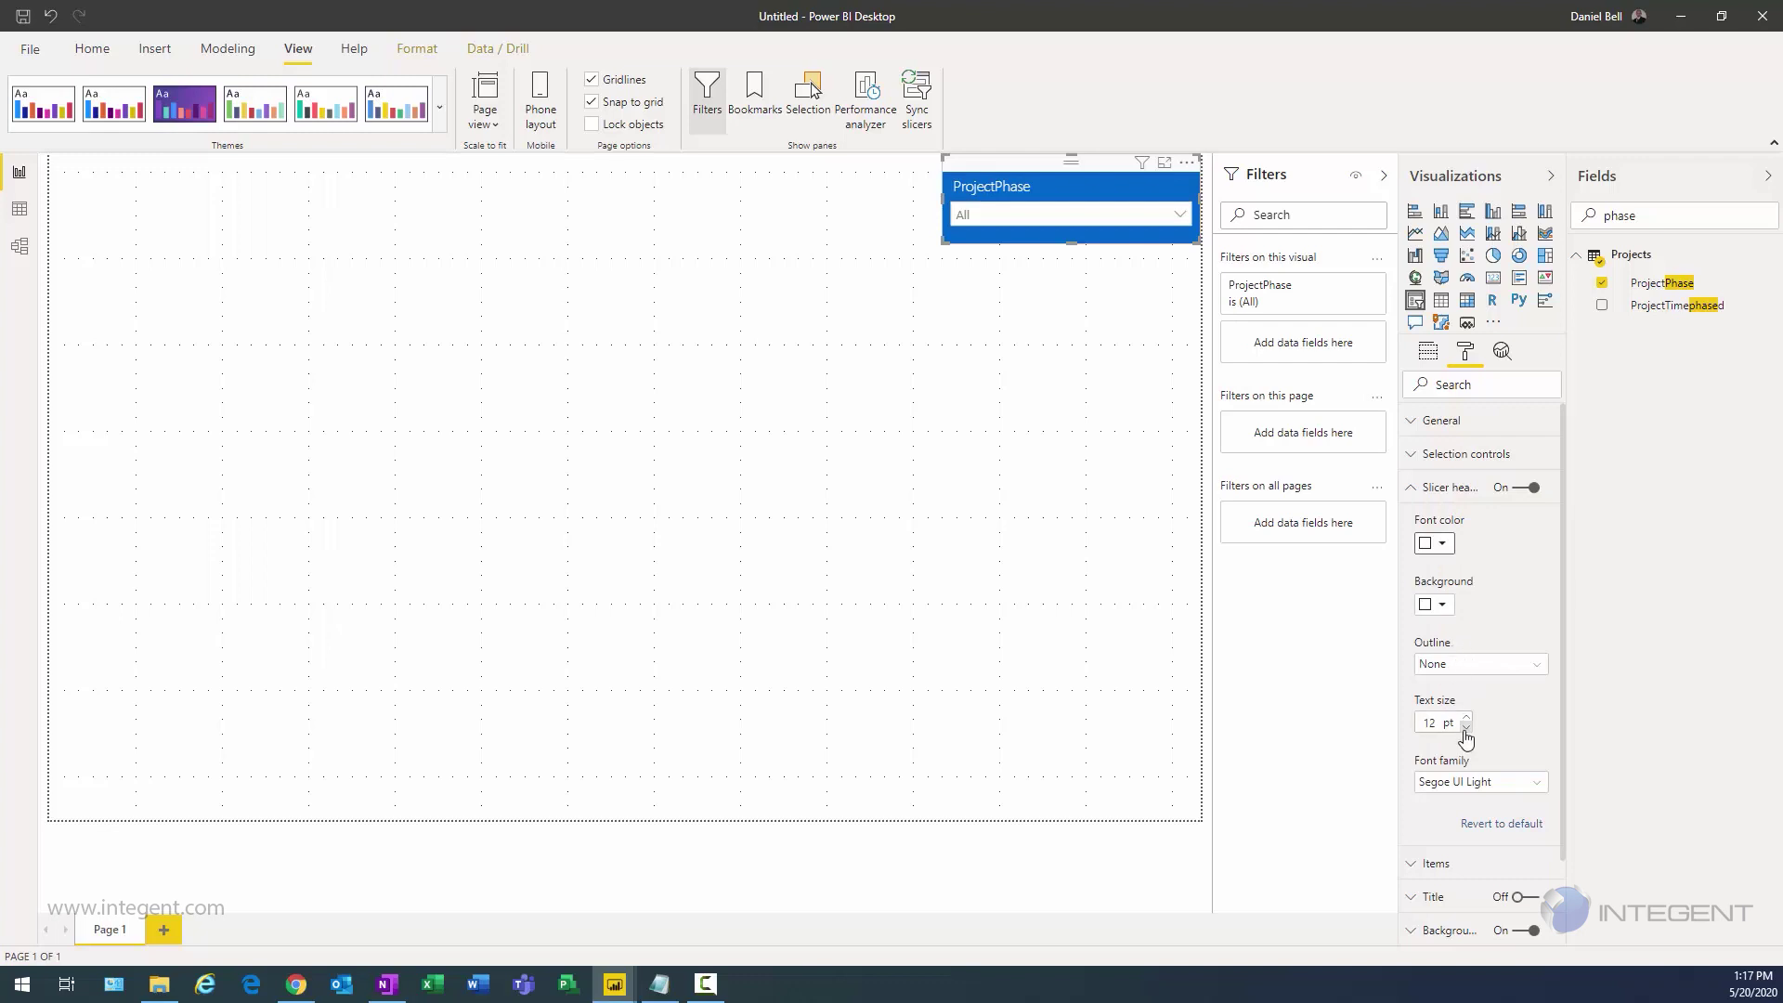
click(1411, 496)
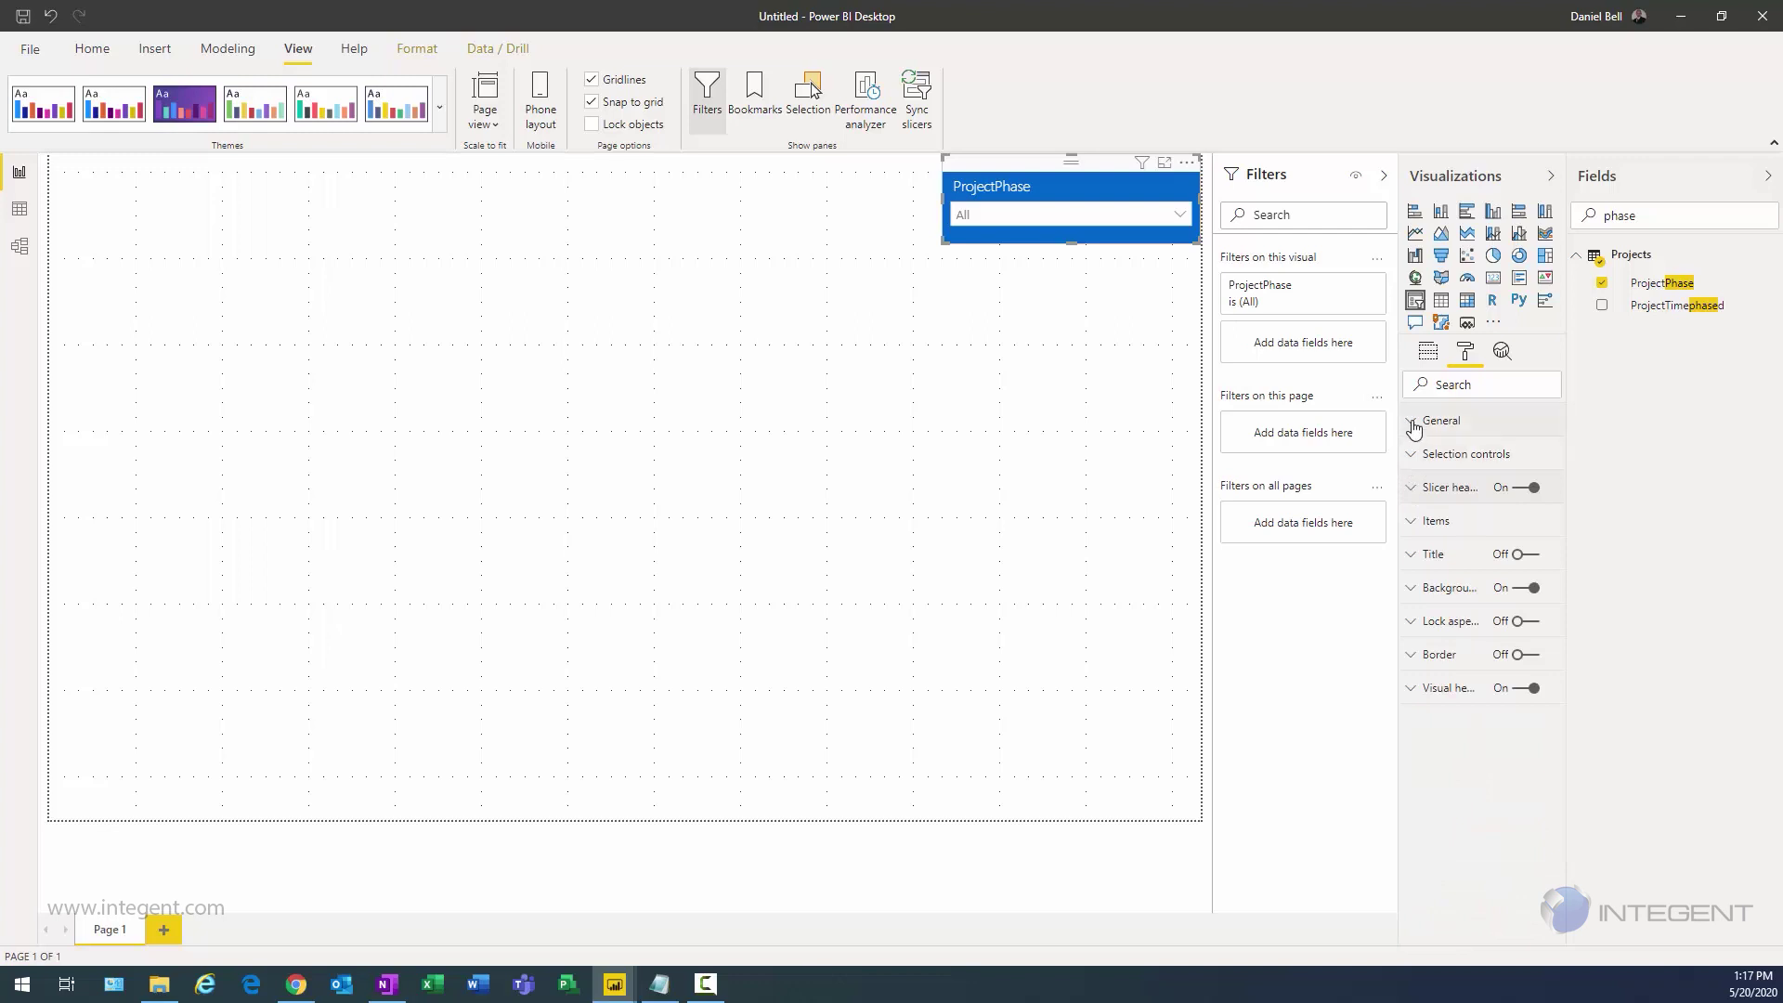
Step: Rename the slicer's ProjectPhase field to "Project Phase" for this visual
click(1428, 353)
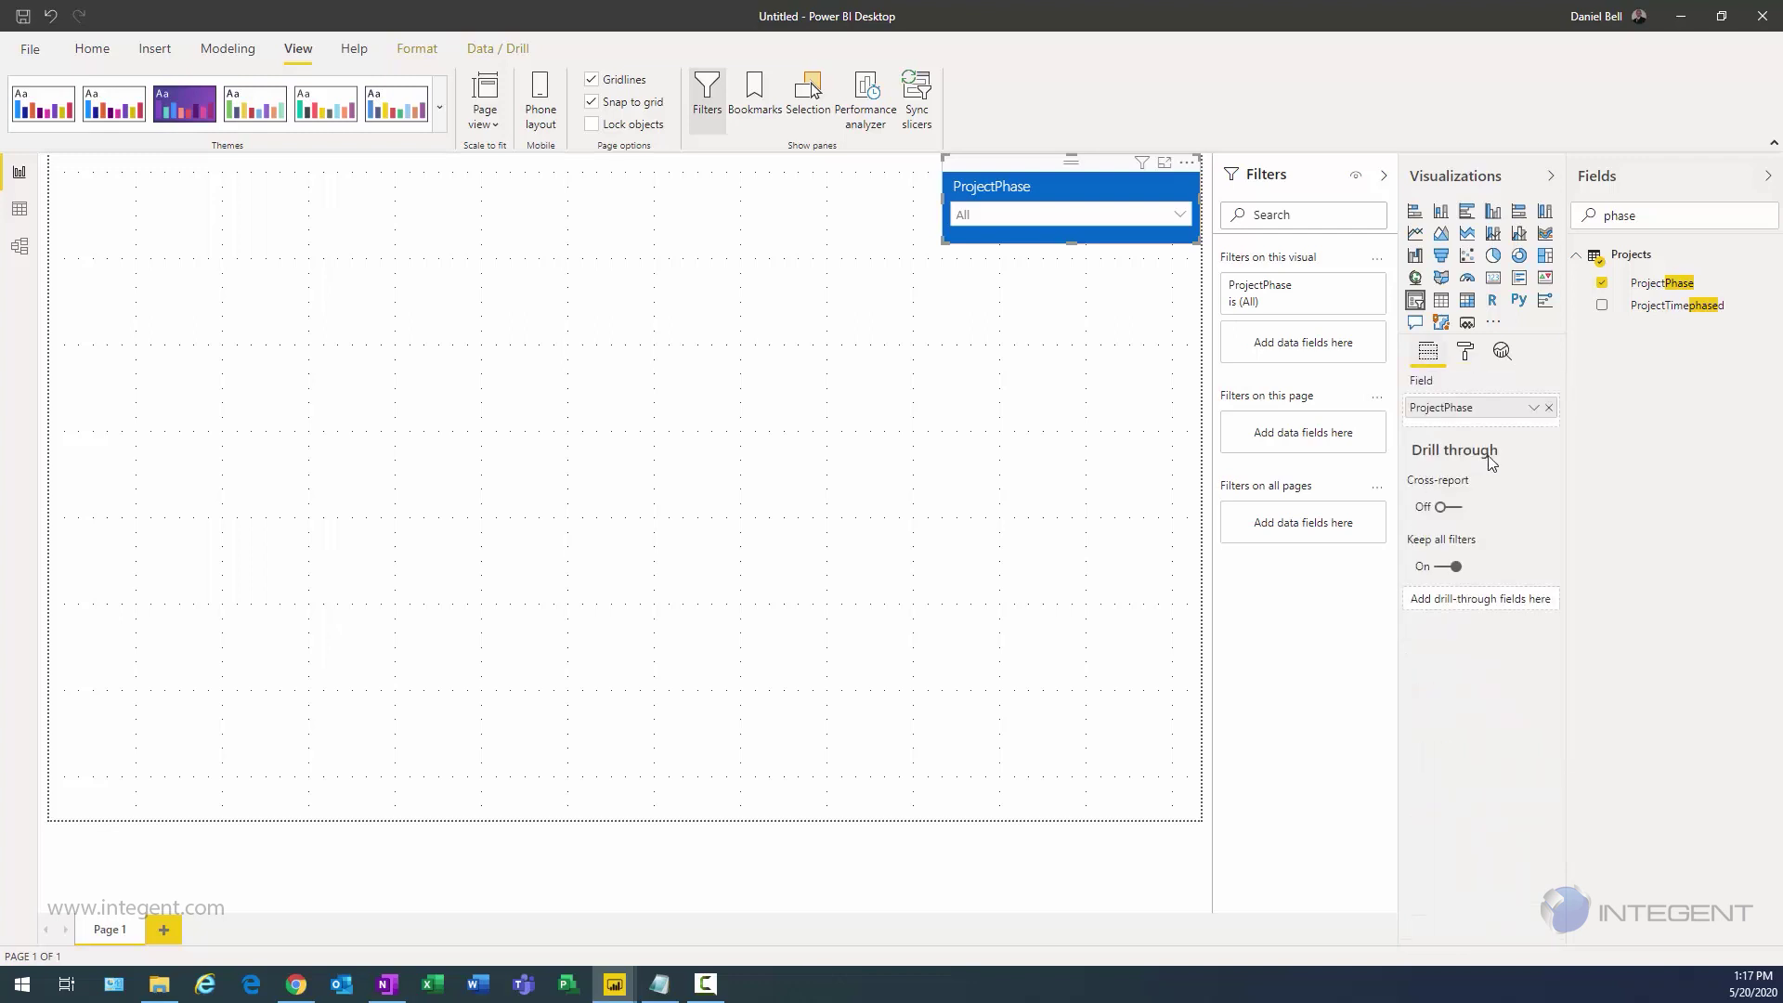
right_click(1525, 410)
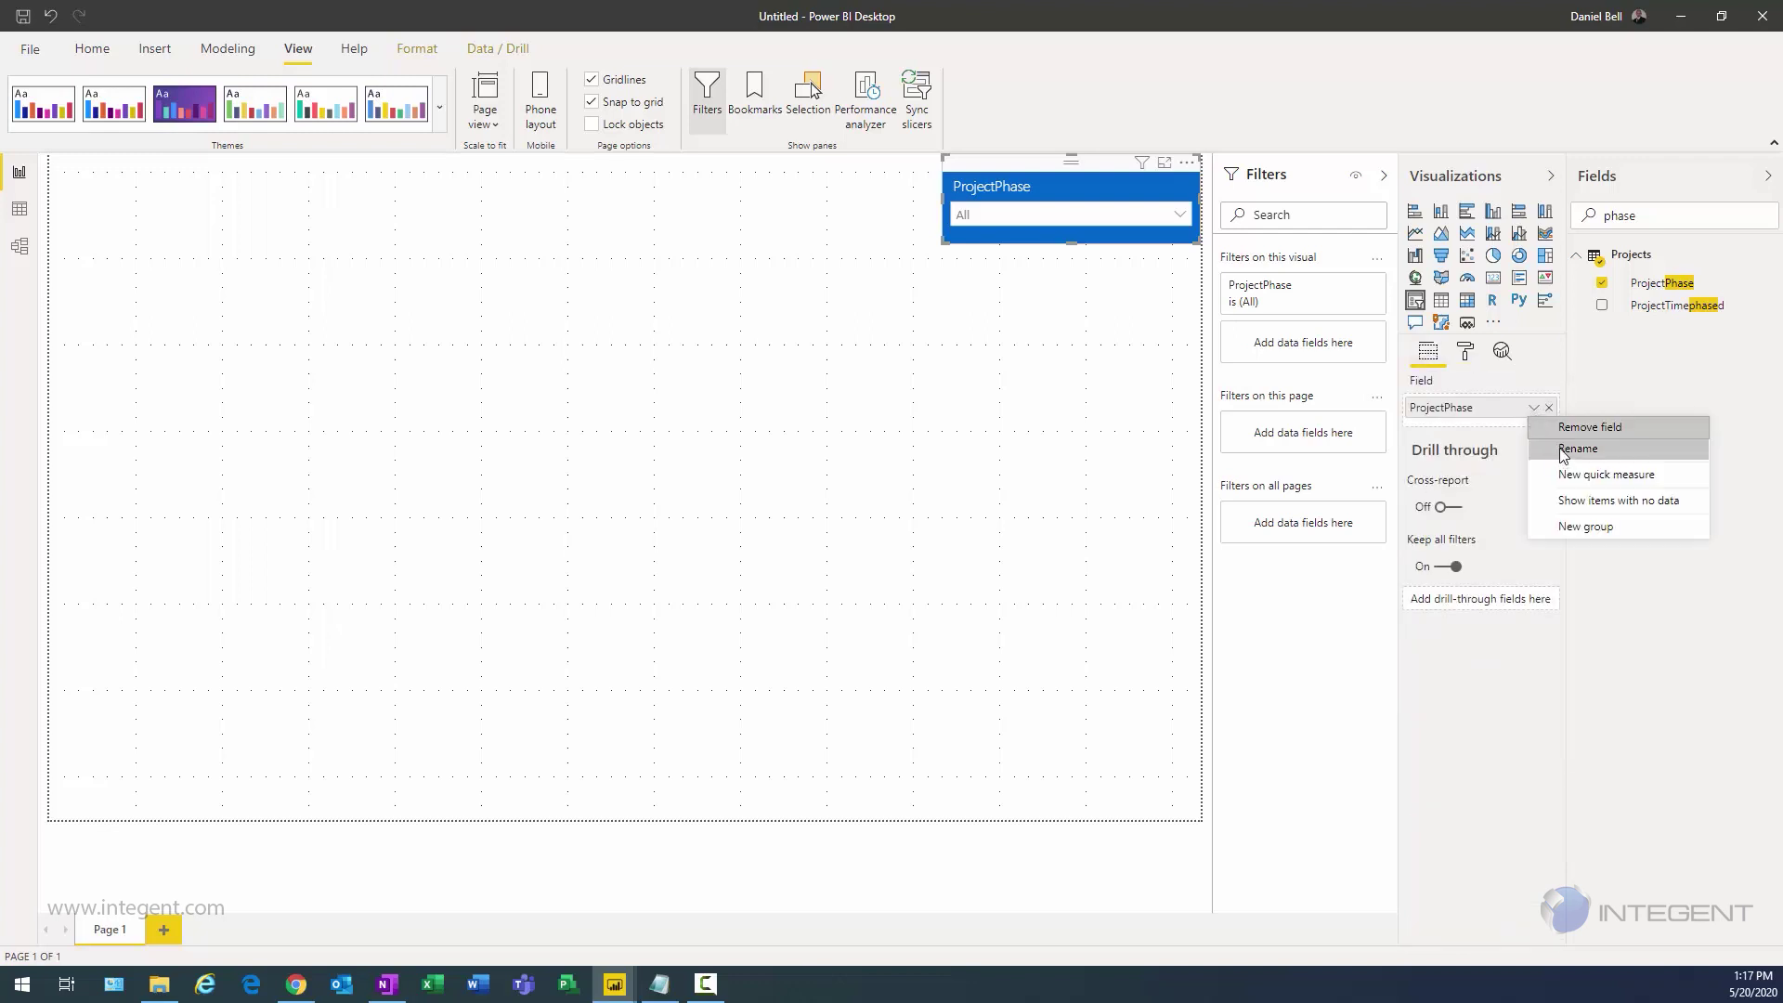
click(1560, 452)
click(1449, 410)
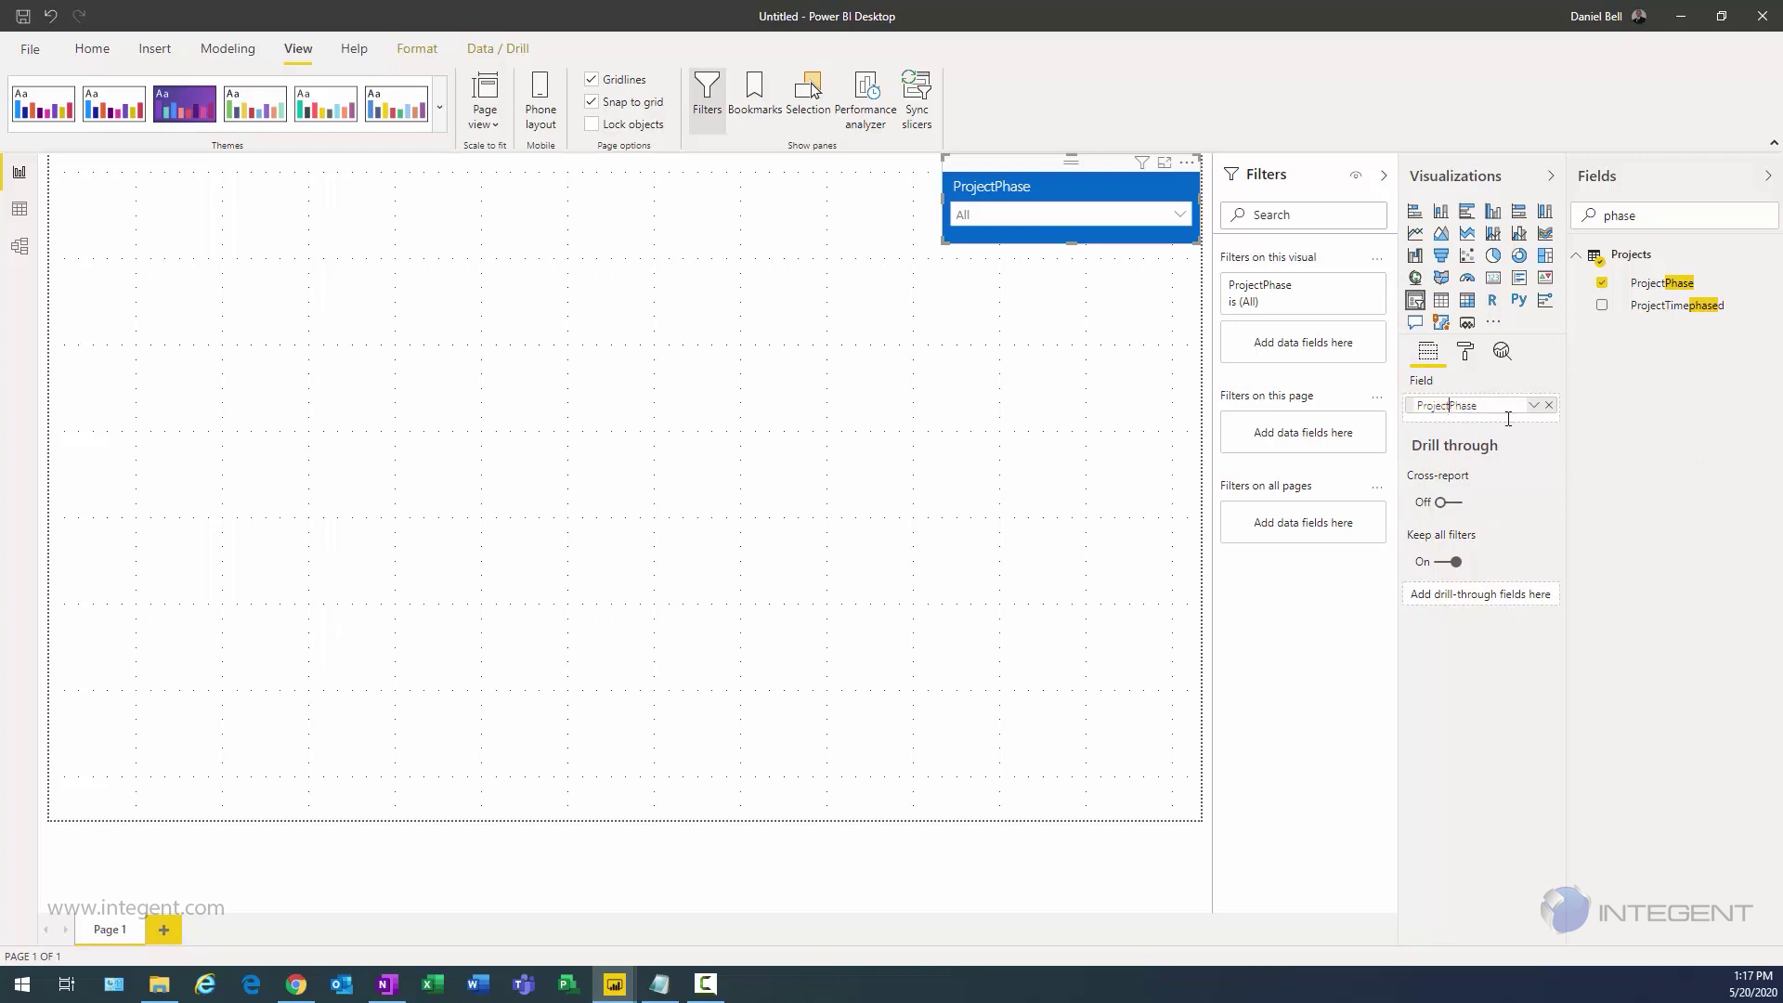
key(Return)
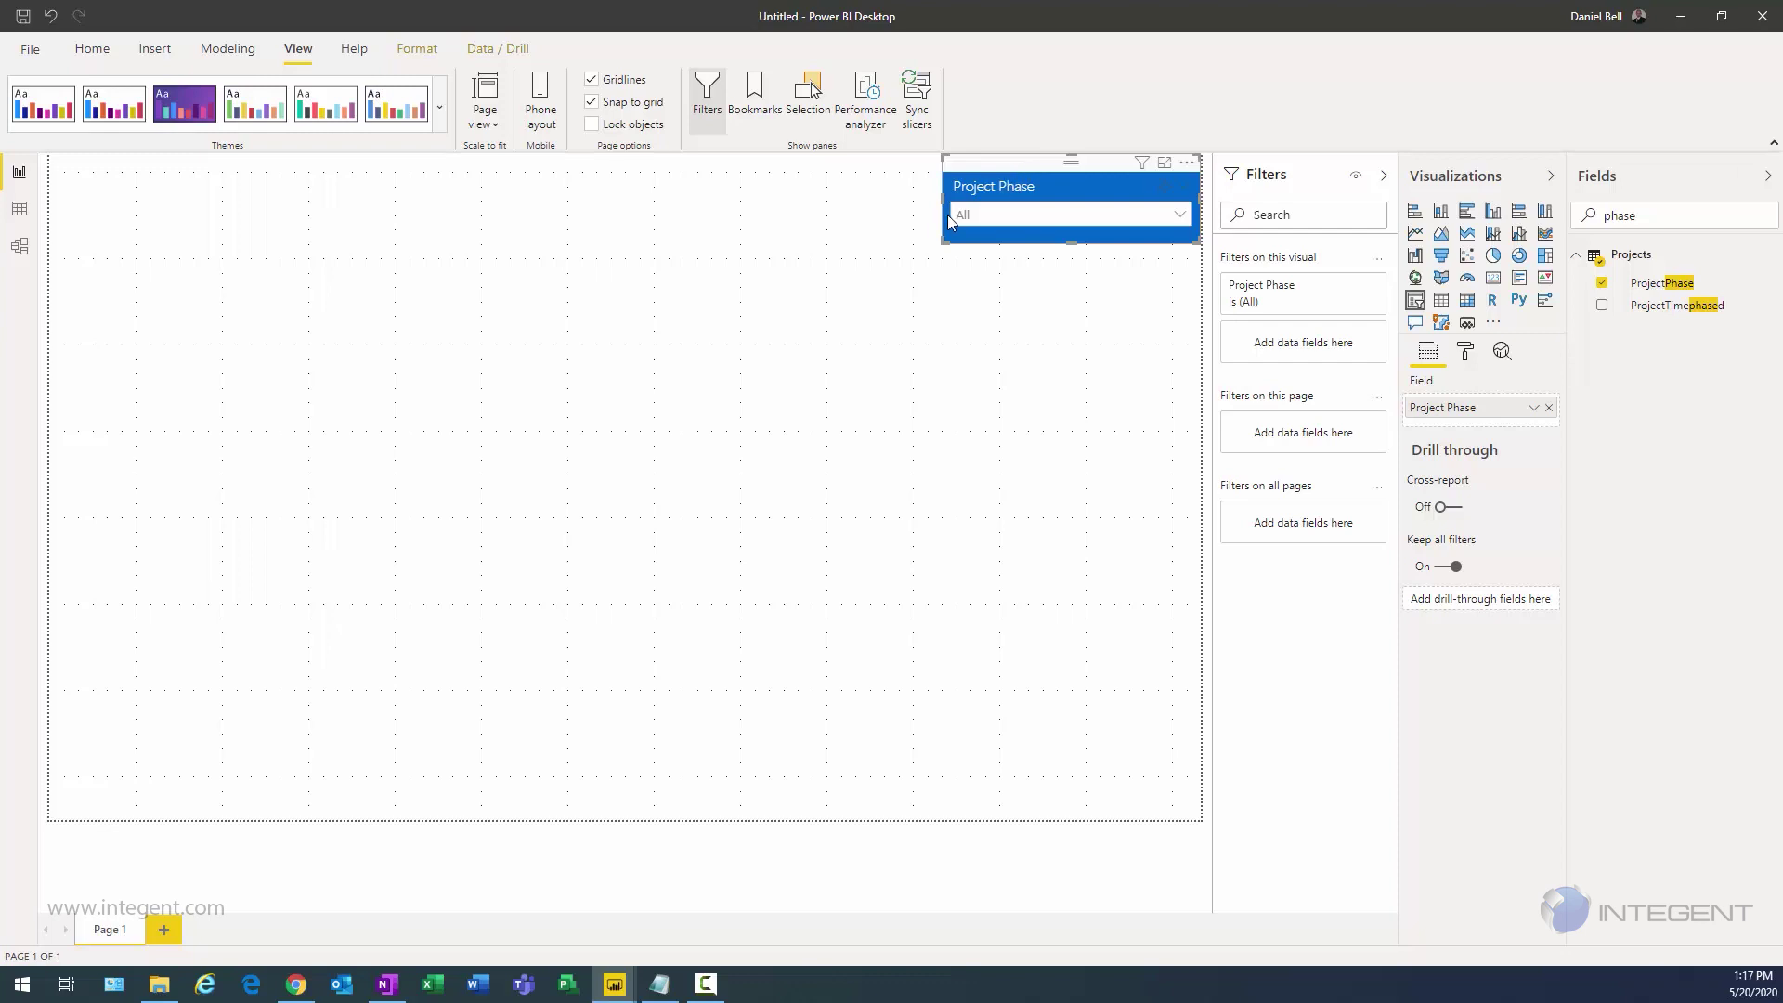
Step: Widen the Project Phase slicer leftwards, and place a duplicate of it directly against its left edge
drag(913, 214, 883, 200)
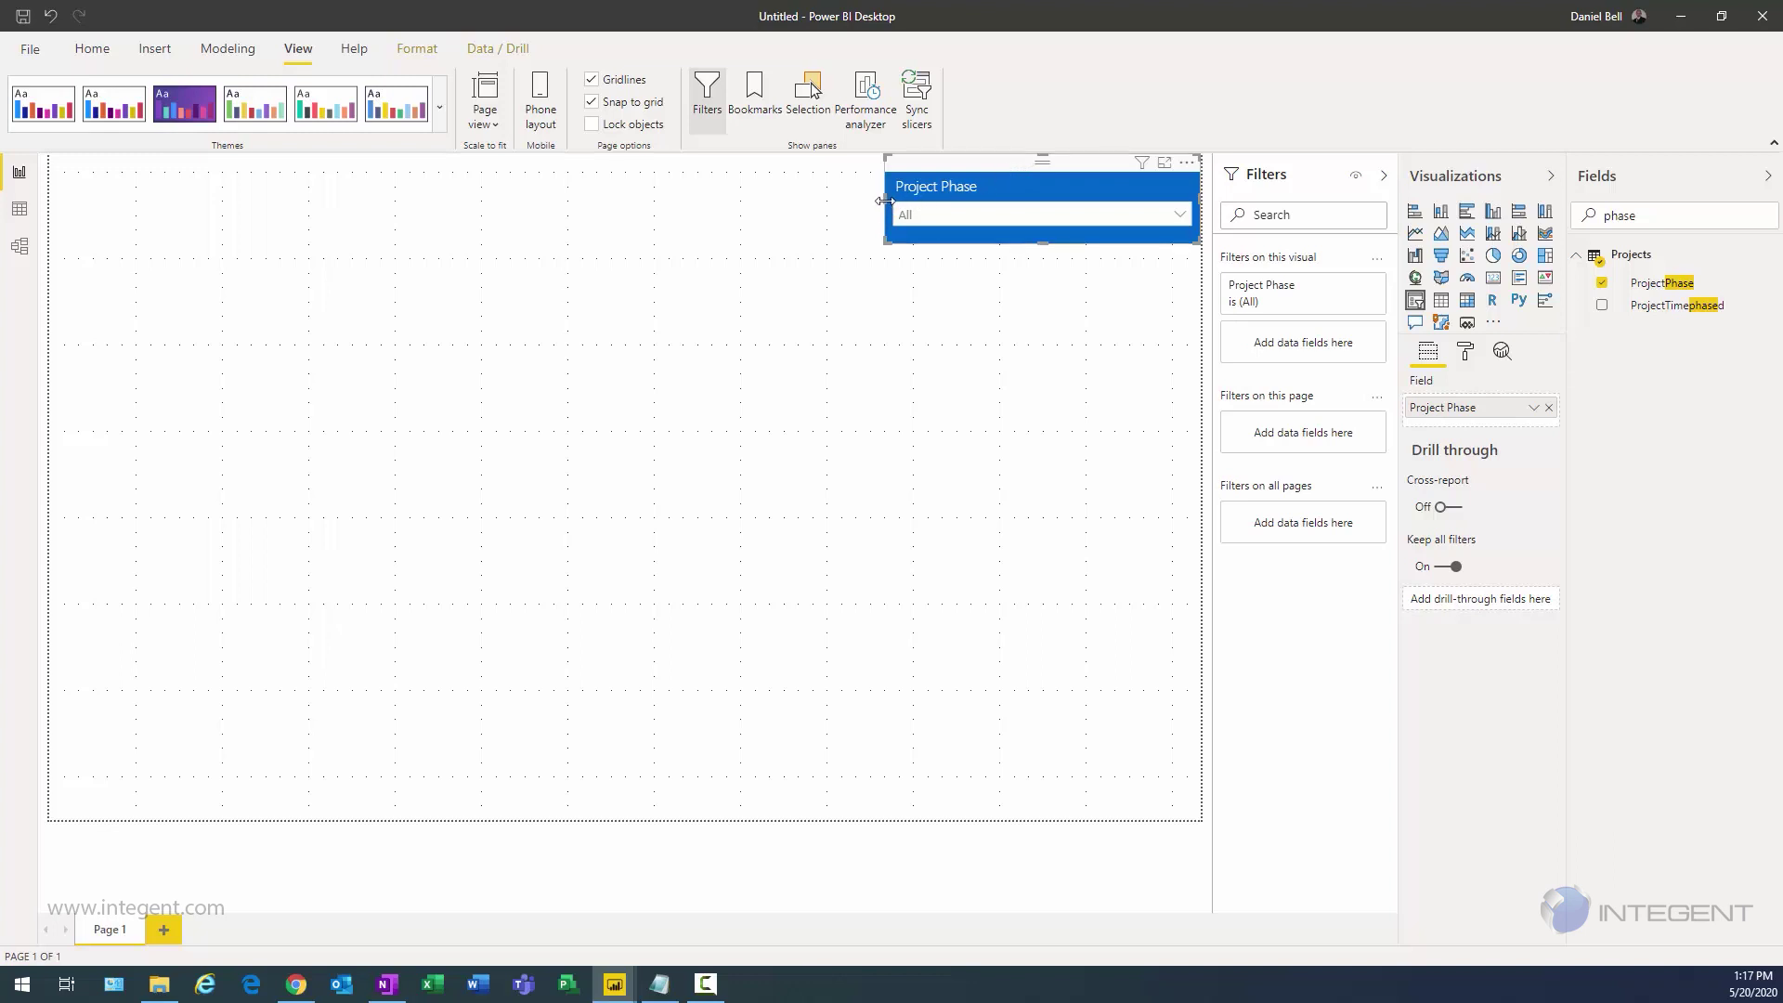
drag(894, 206, 895, 195)
key(ctrl+c)
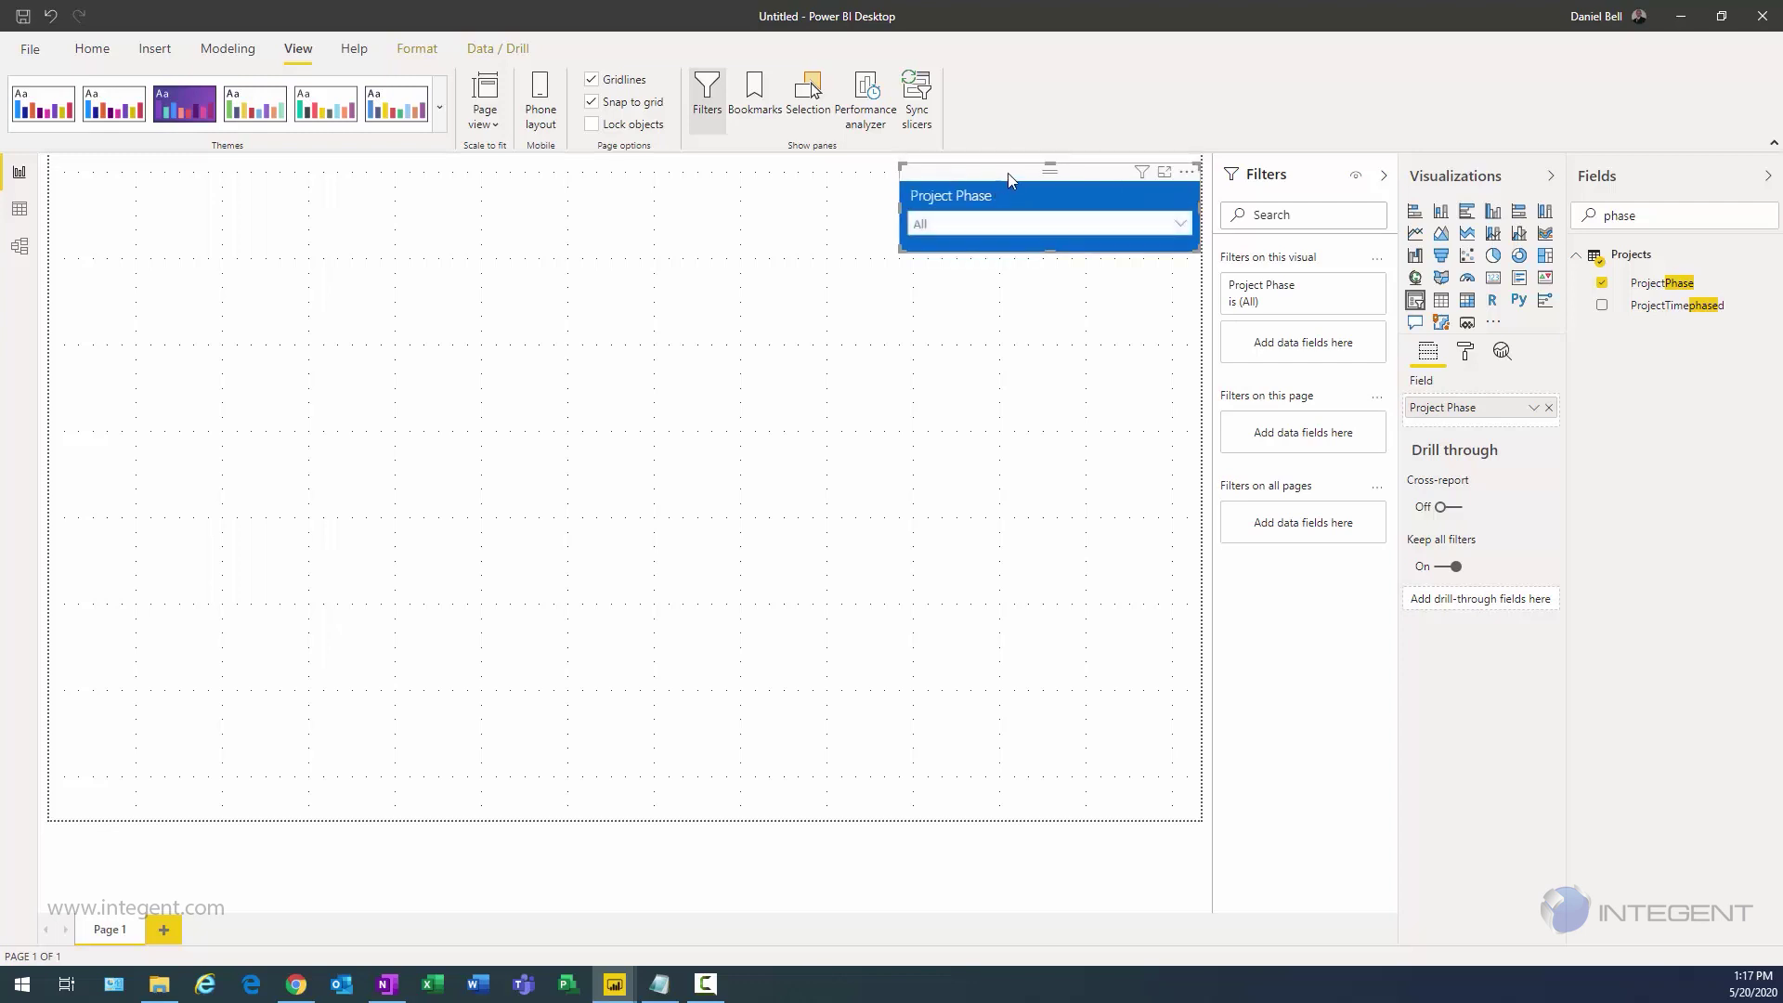
key(ctrl+v)
drag(804, 212, 704, 168)
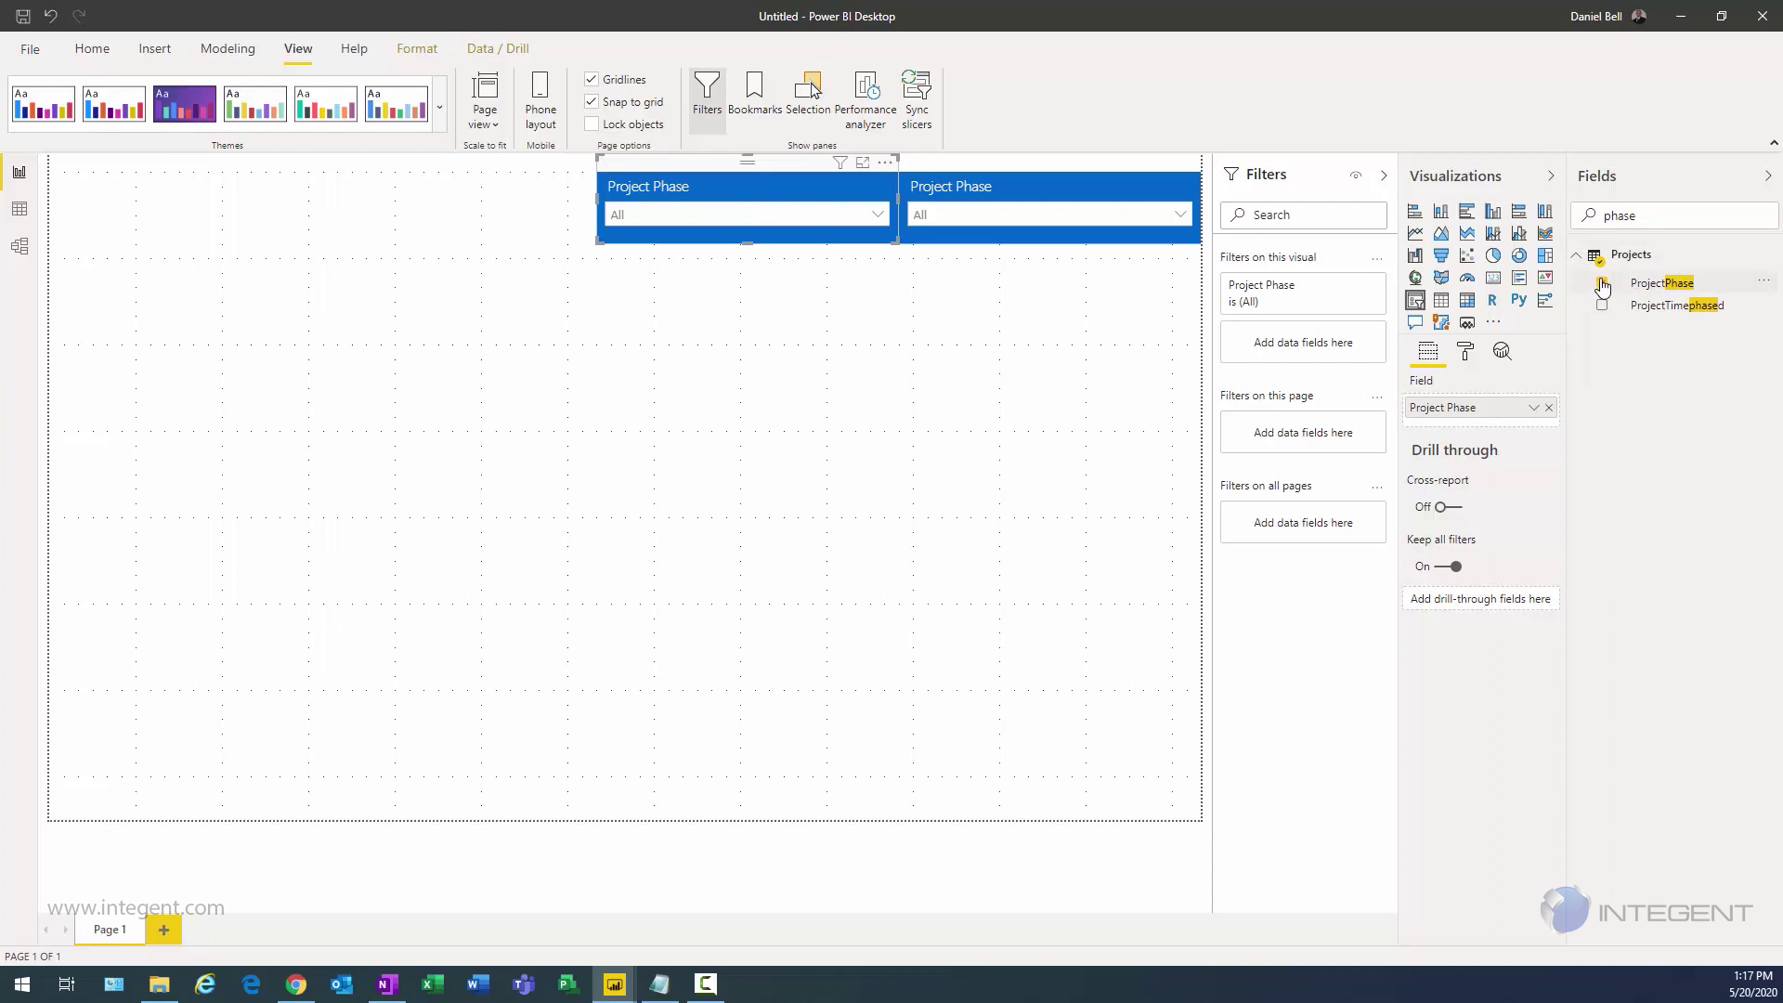
Step: Replace the duplicated slicer's ProjectPhase field with ProjectDepartments, searching the fields for "depart"
double_click(1613, 210)
key(BackSpace)
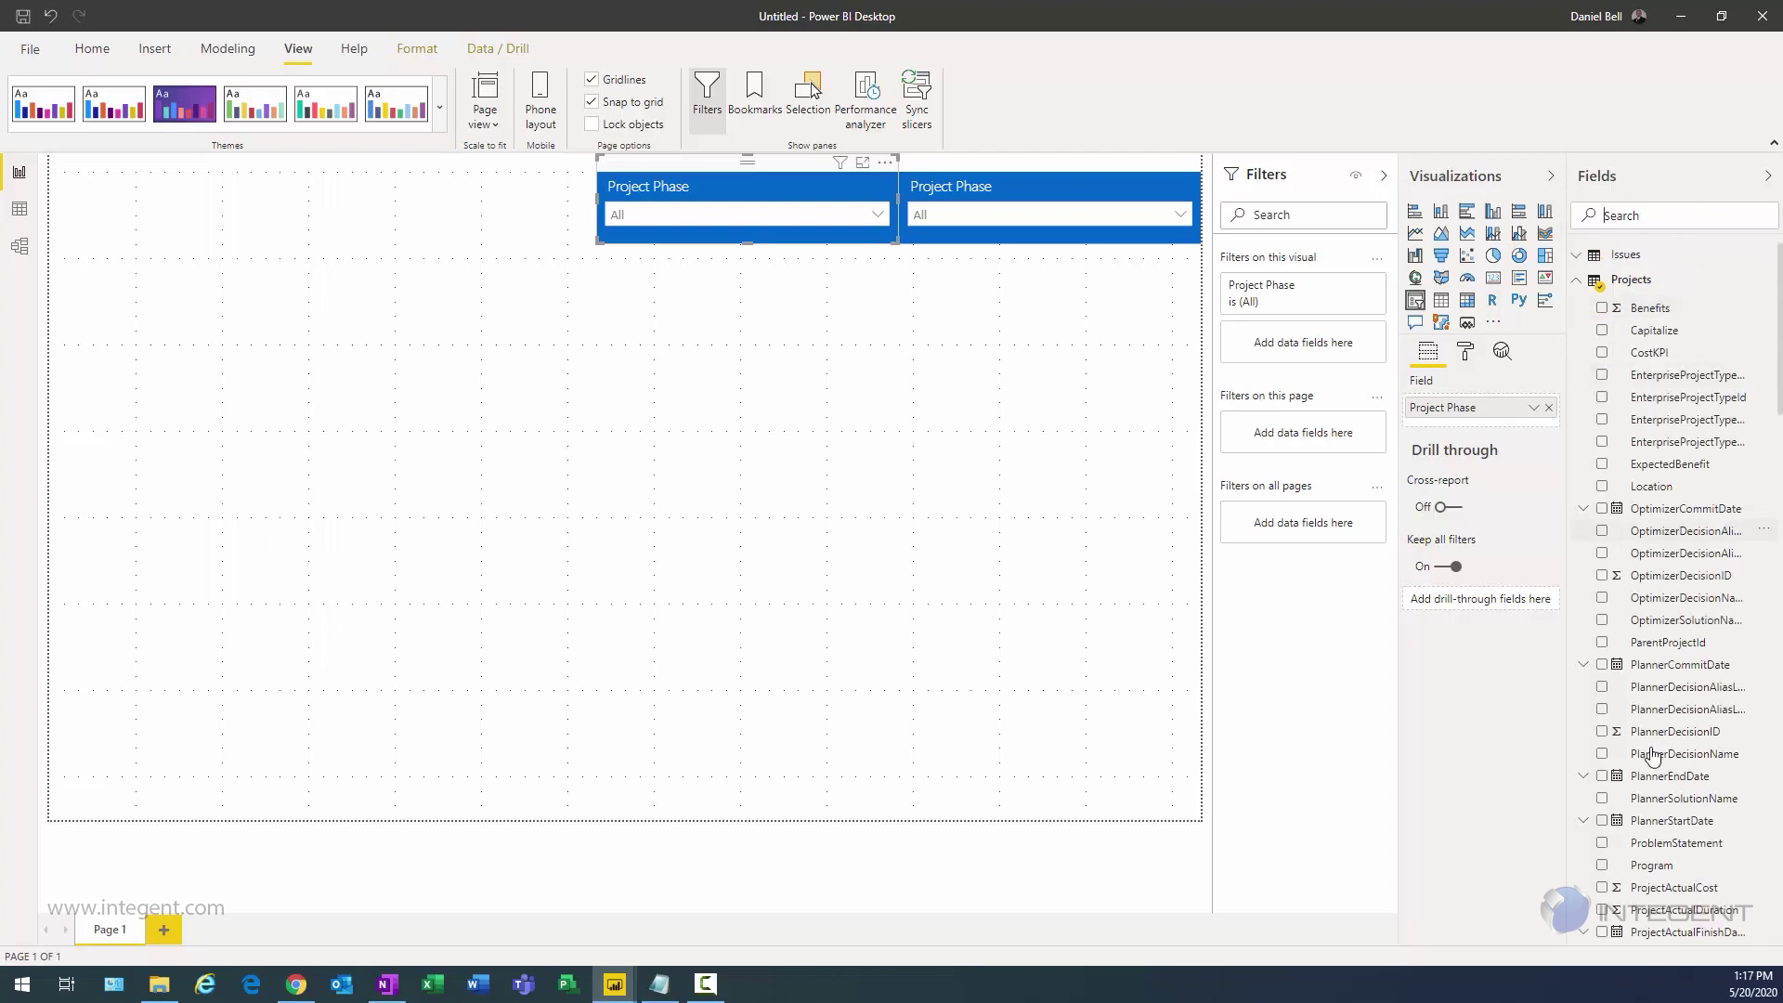
scroll(1639, 520, down, 15)
scroll(1634, 730, down, 2)
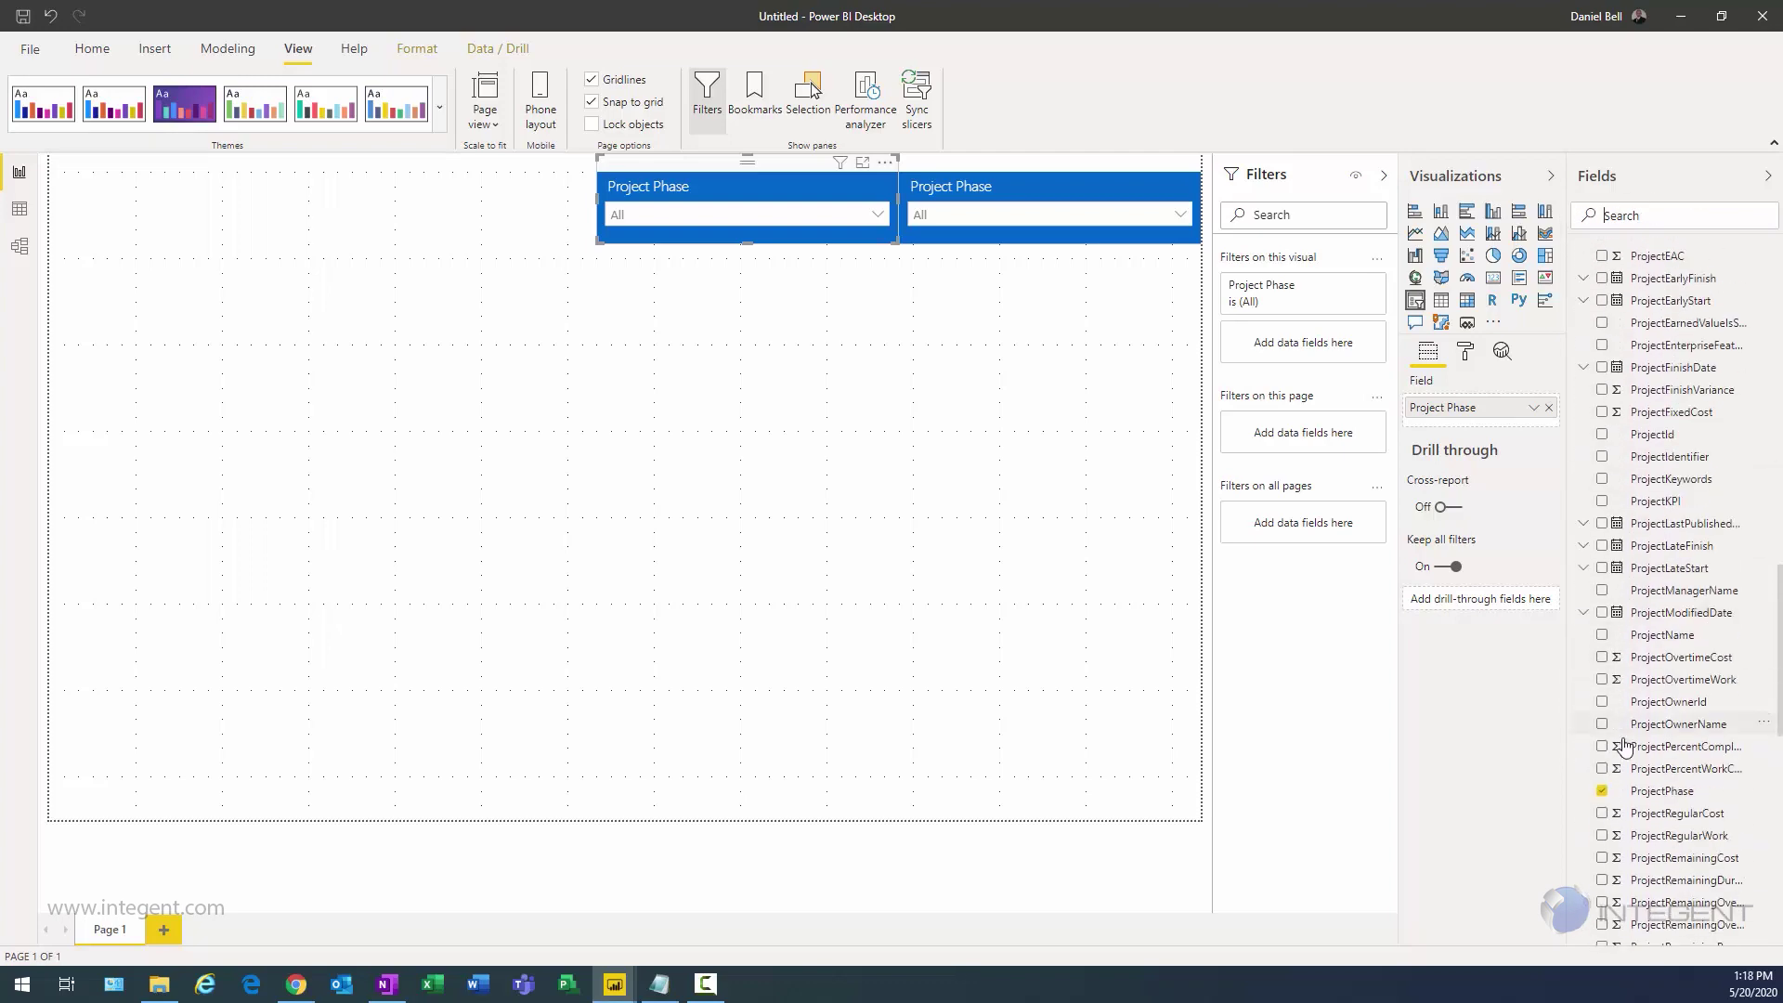
click(1602, 790)
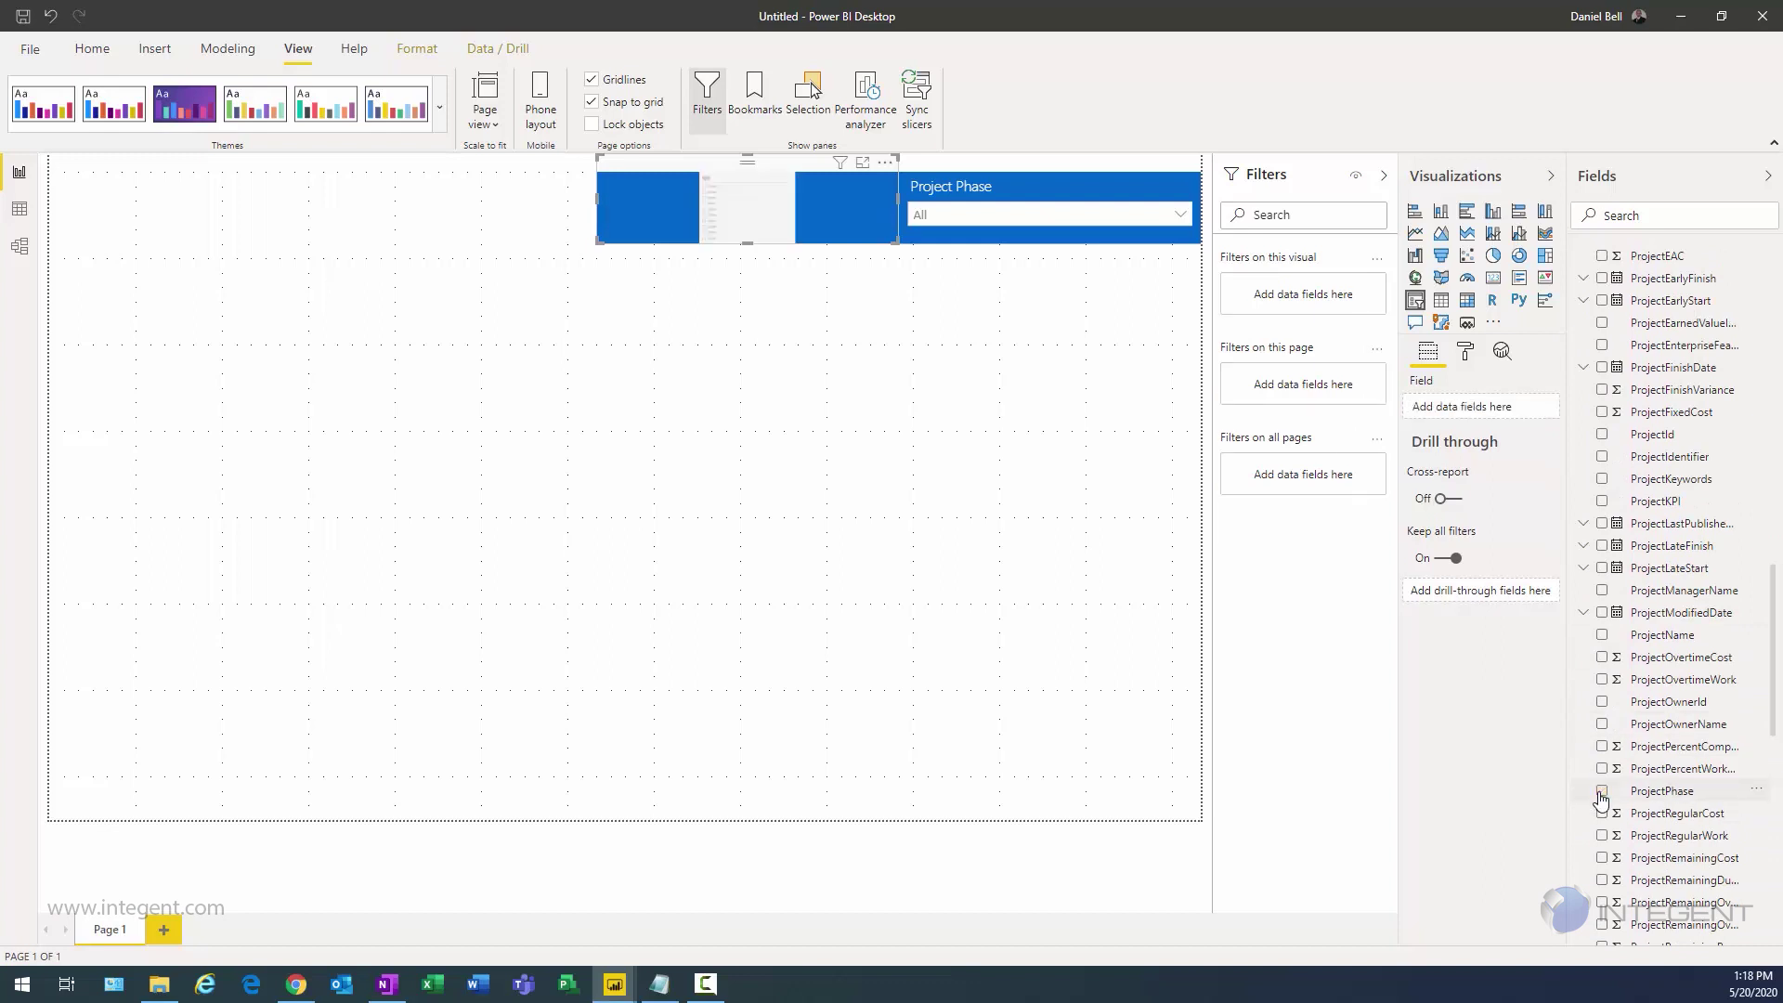
click(1650, 211)
text(depart)
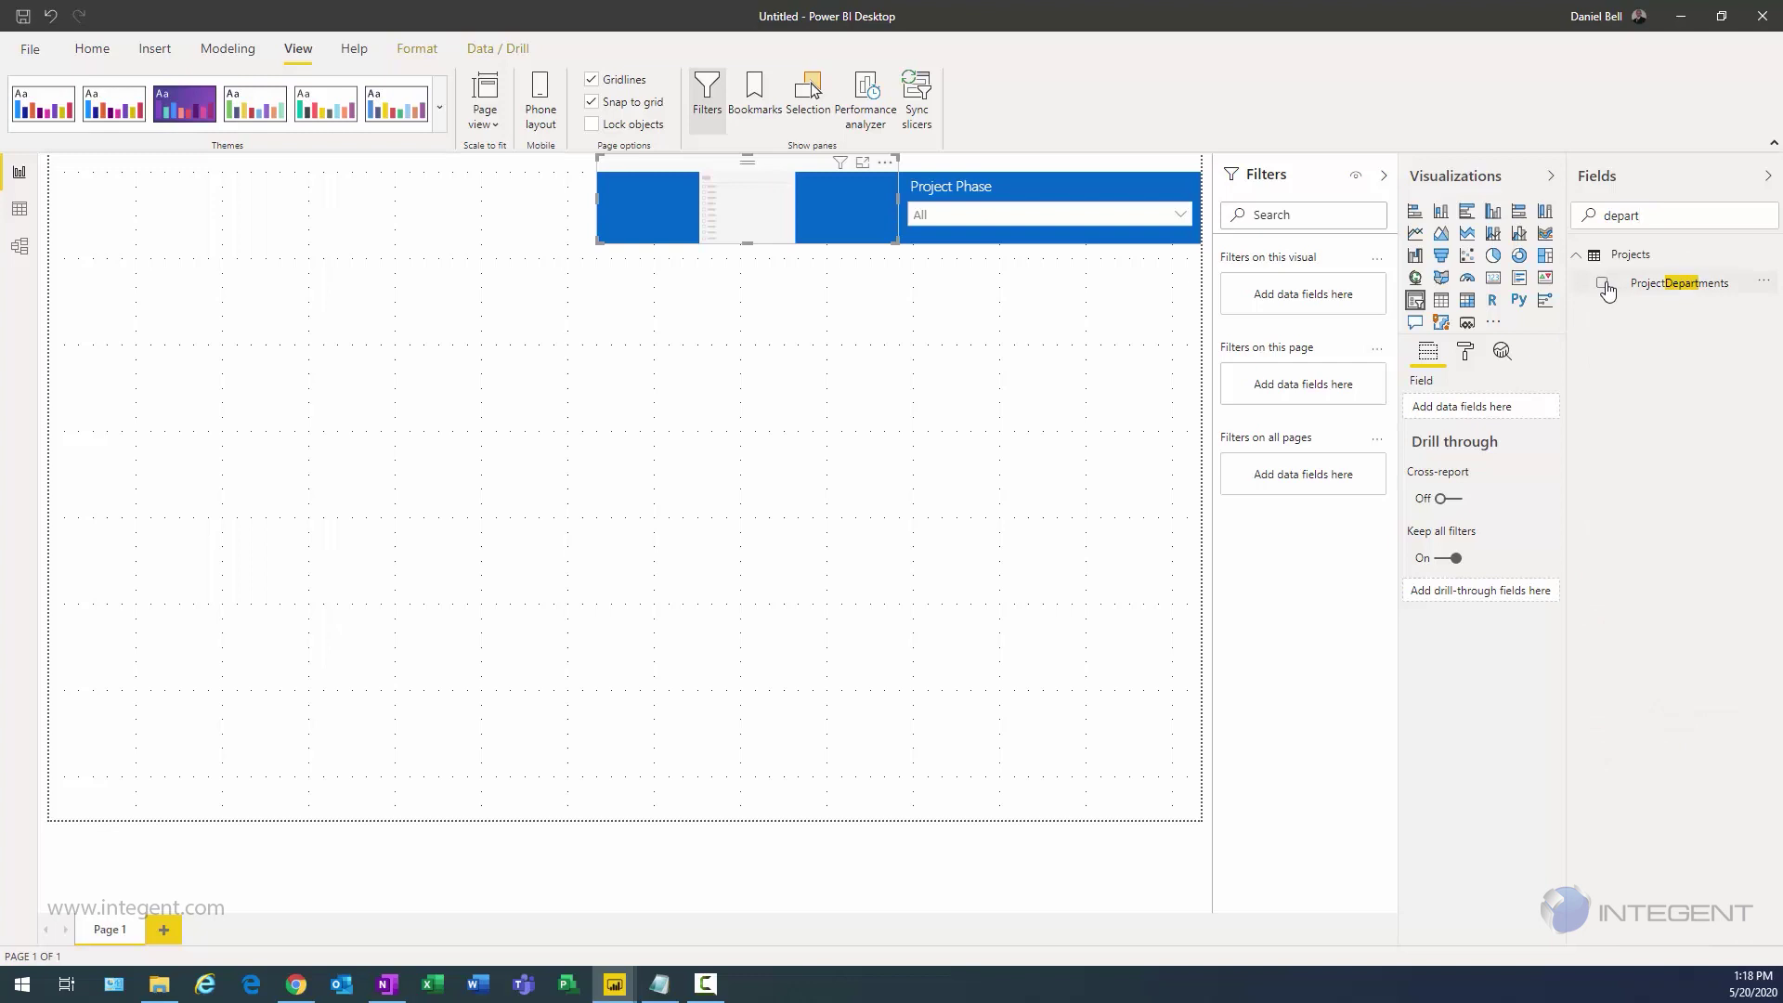
click(1605, 286)
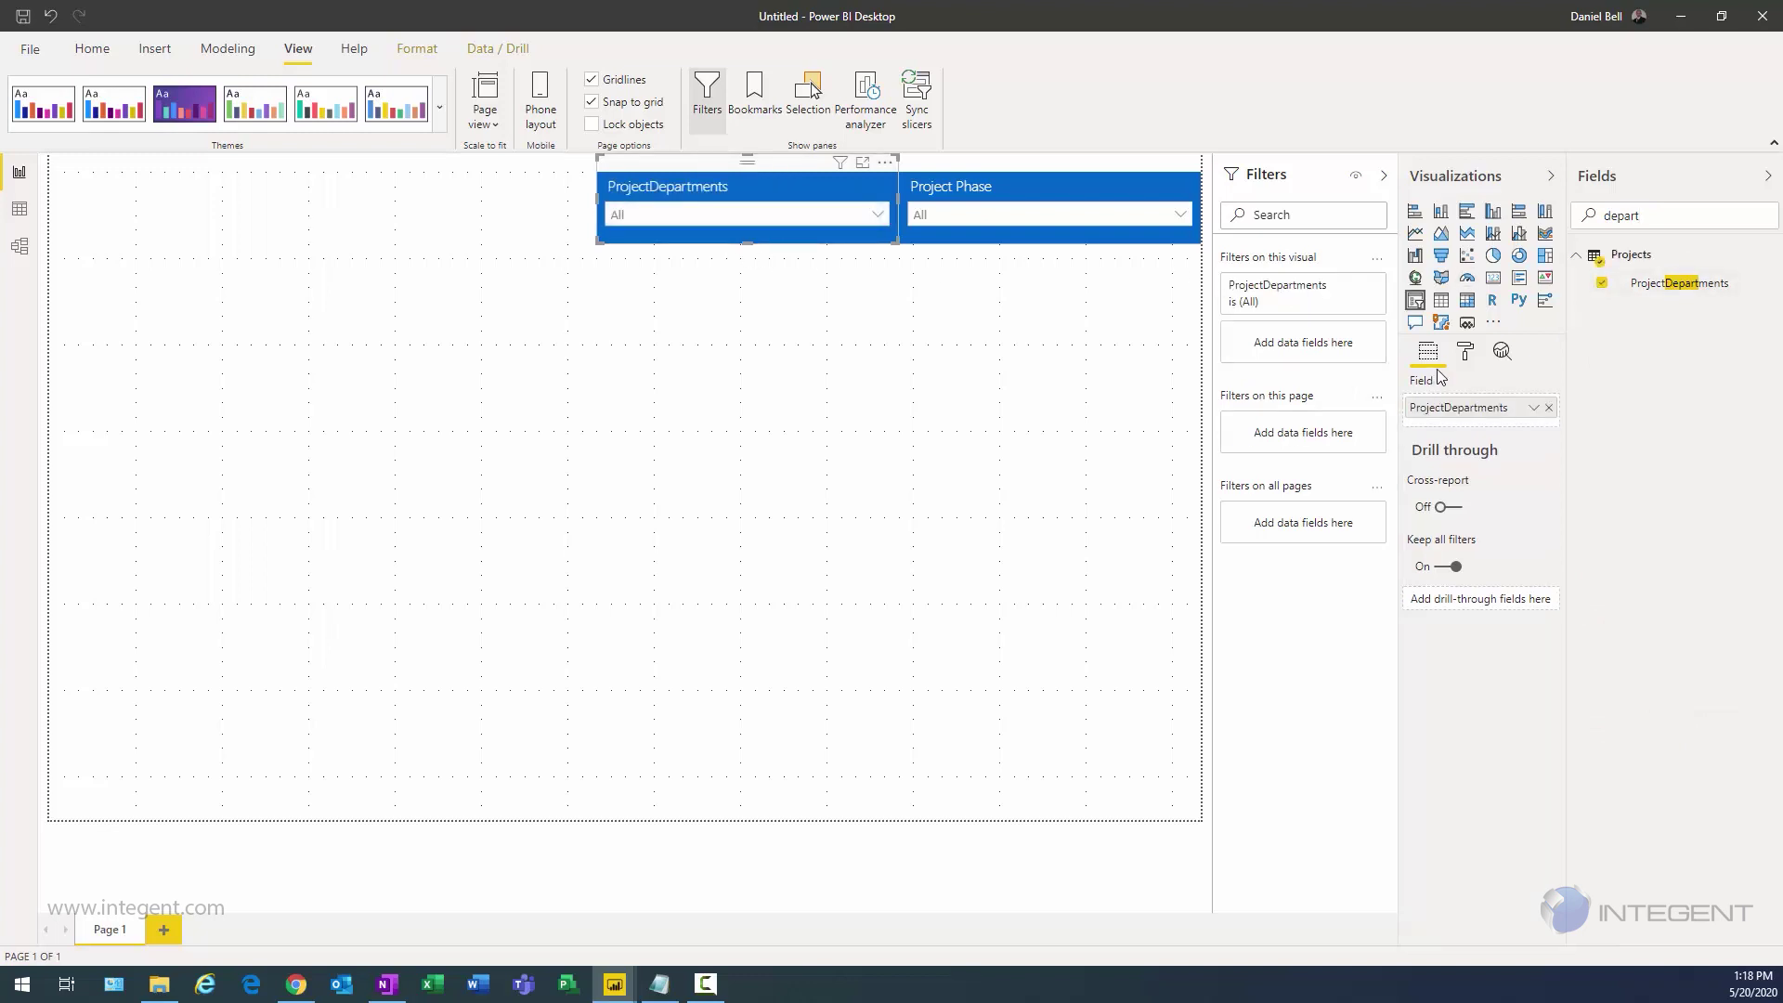
Step: Rename the slicer's ProjectDepartments field to "Departments" for this visual
click(1534, 407)
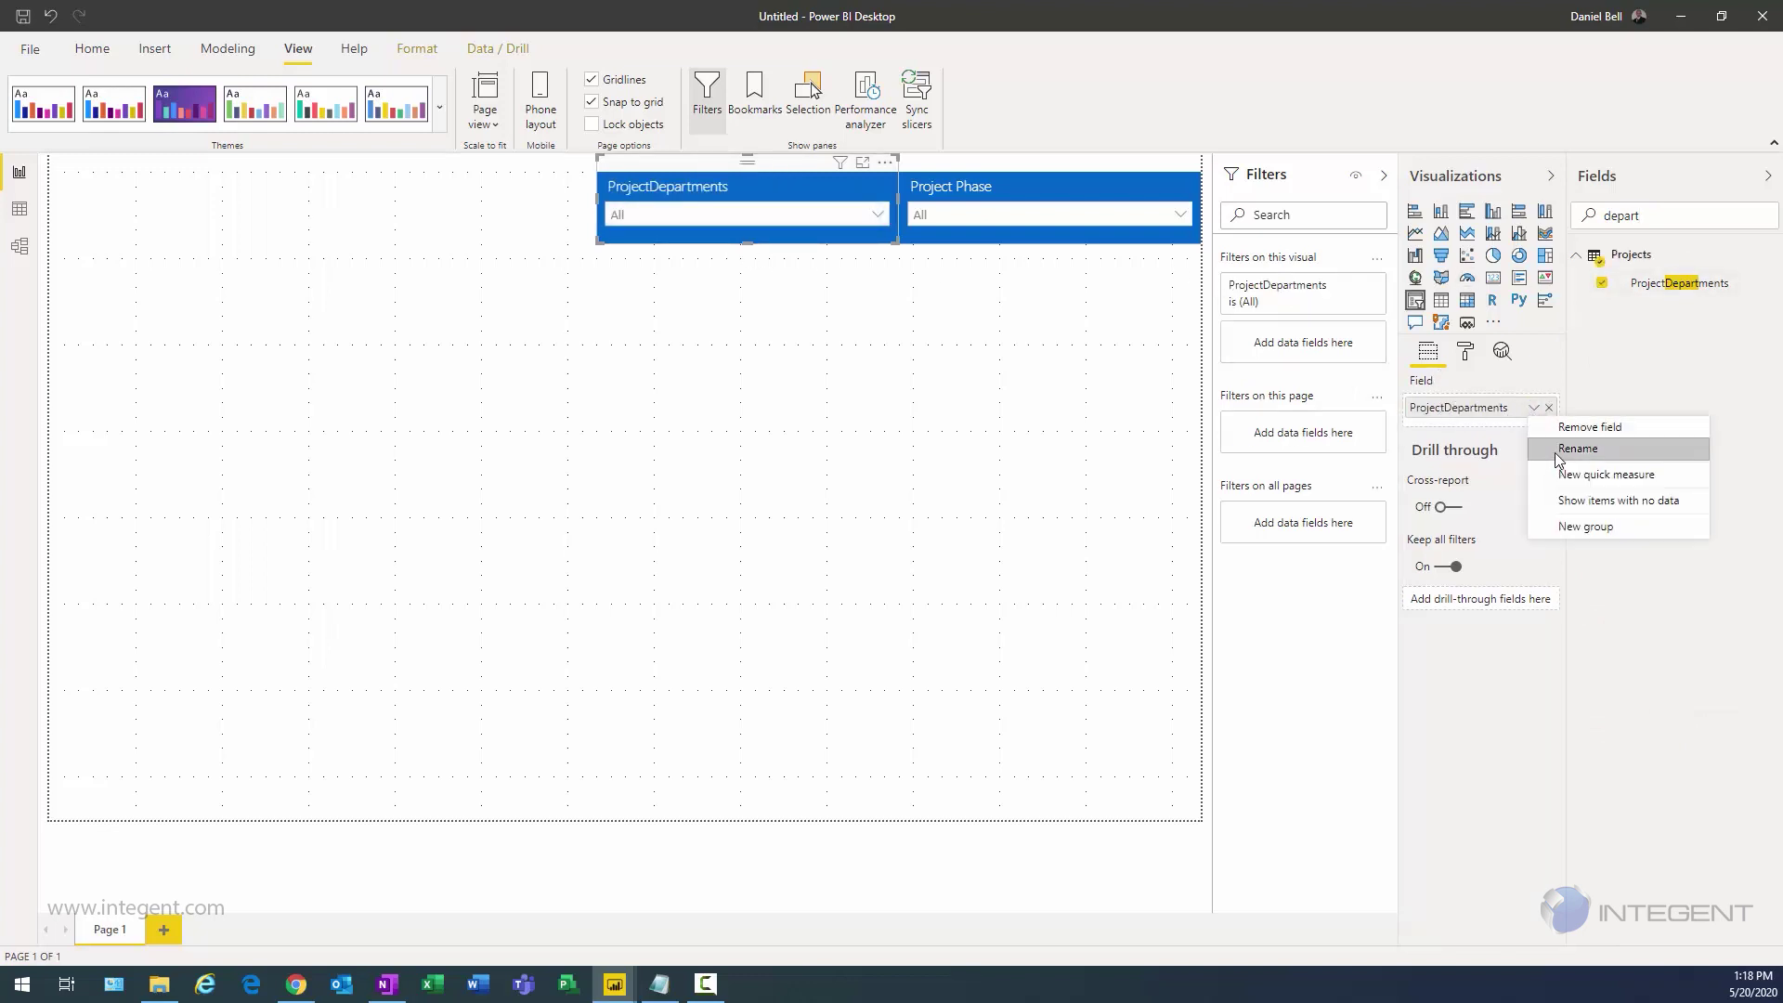
click(1577, 449)
click(1453, 407)
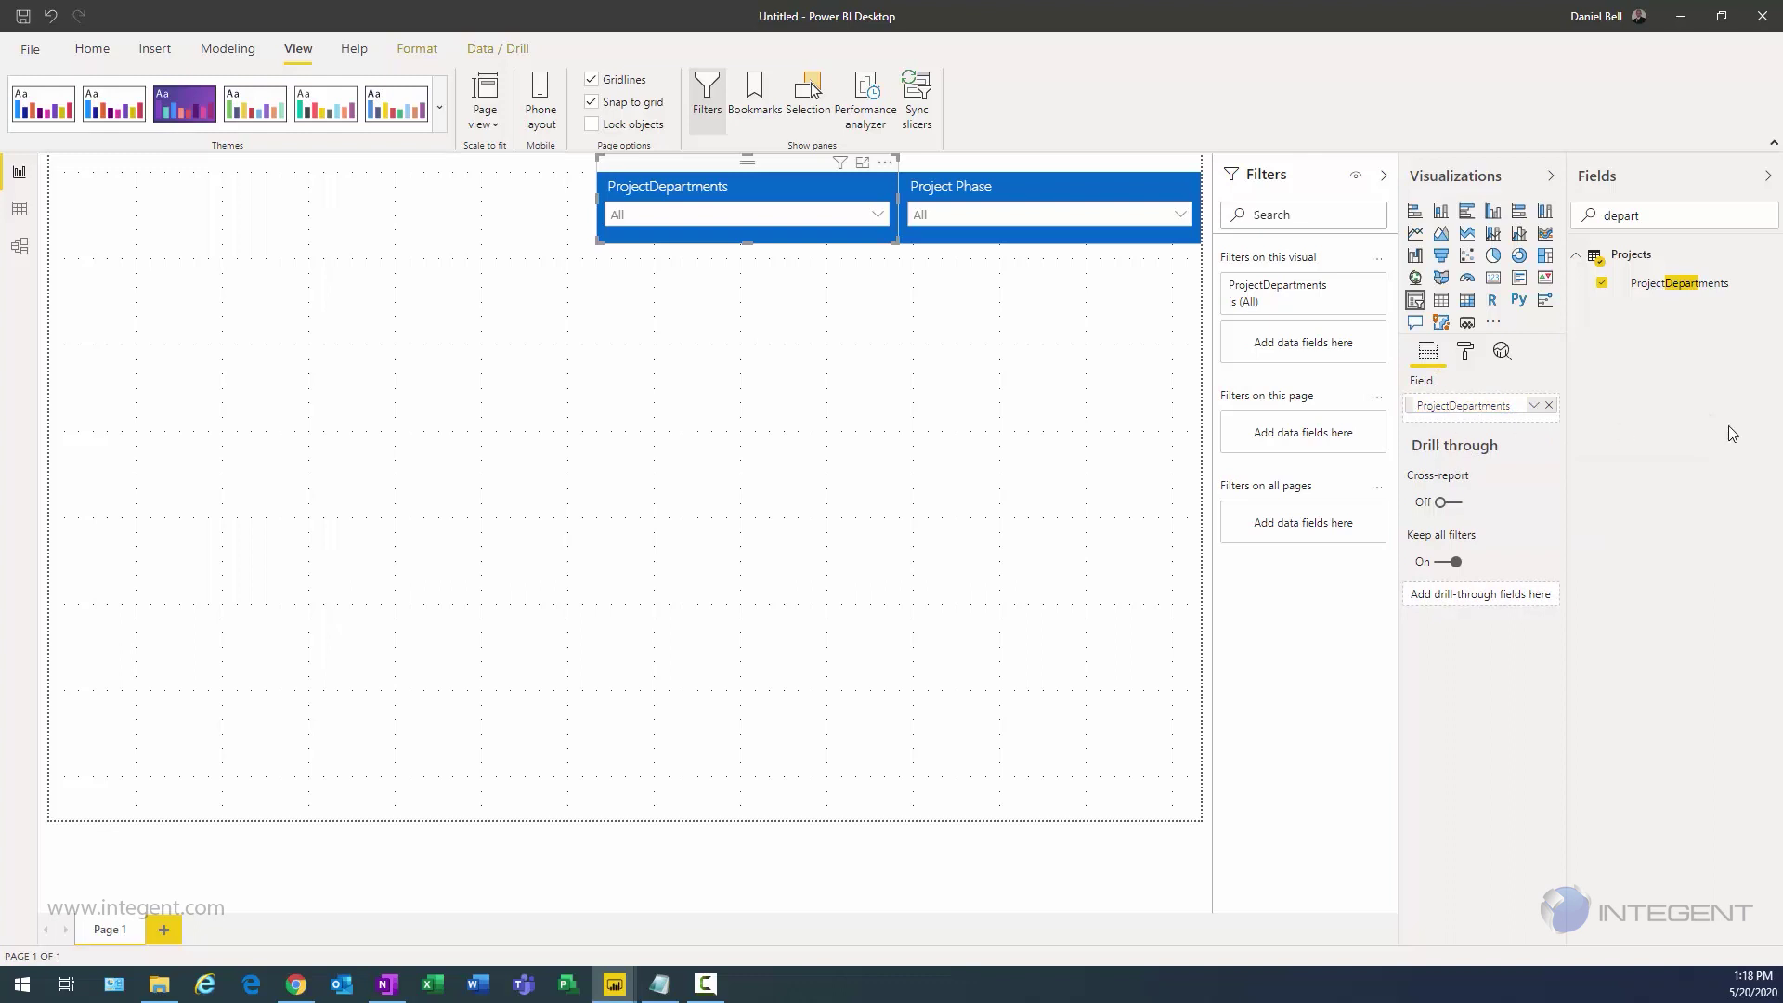
key(BackSpace)
key(BackSpace)
key(BackSpace)
key(BackSpace)
key(BackSpace)
key(BackSpace)
key(BackSpace)
key(Return)
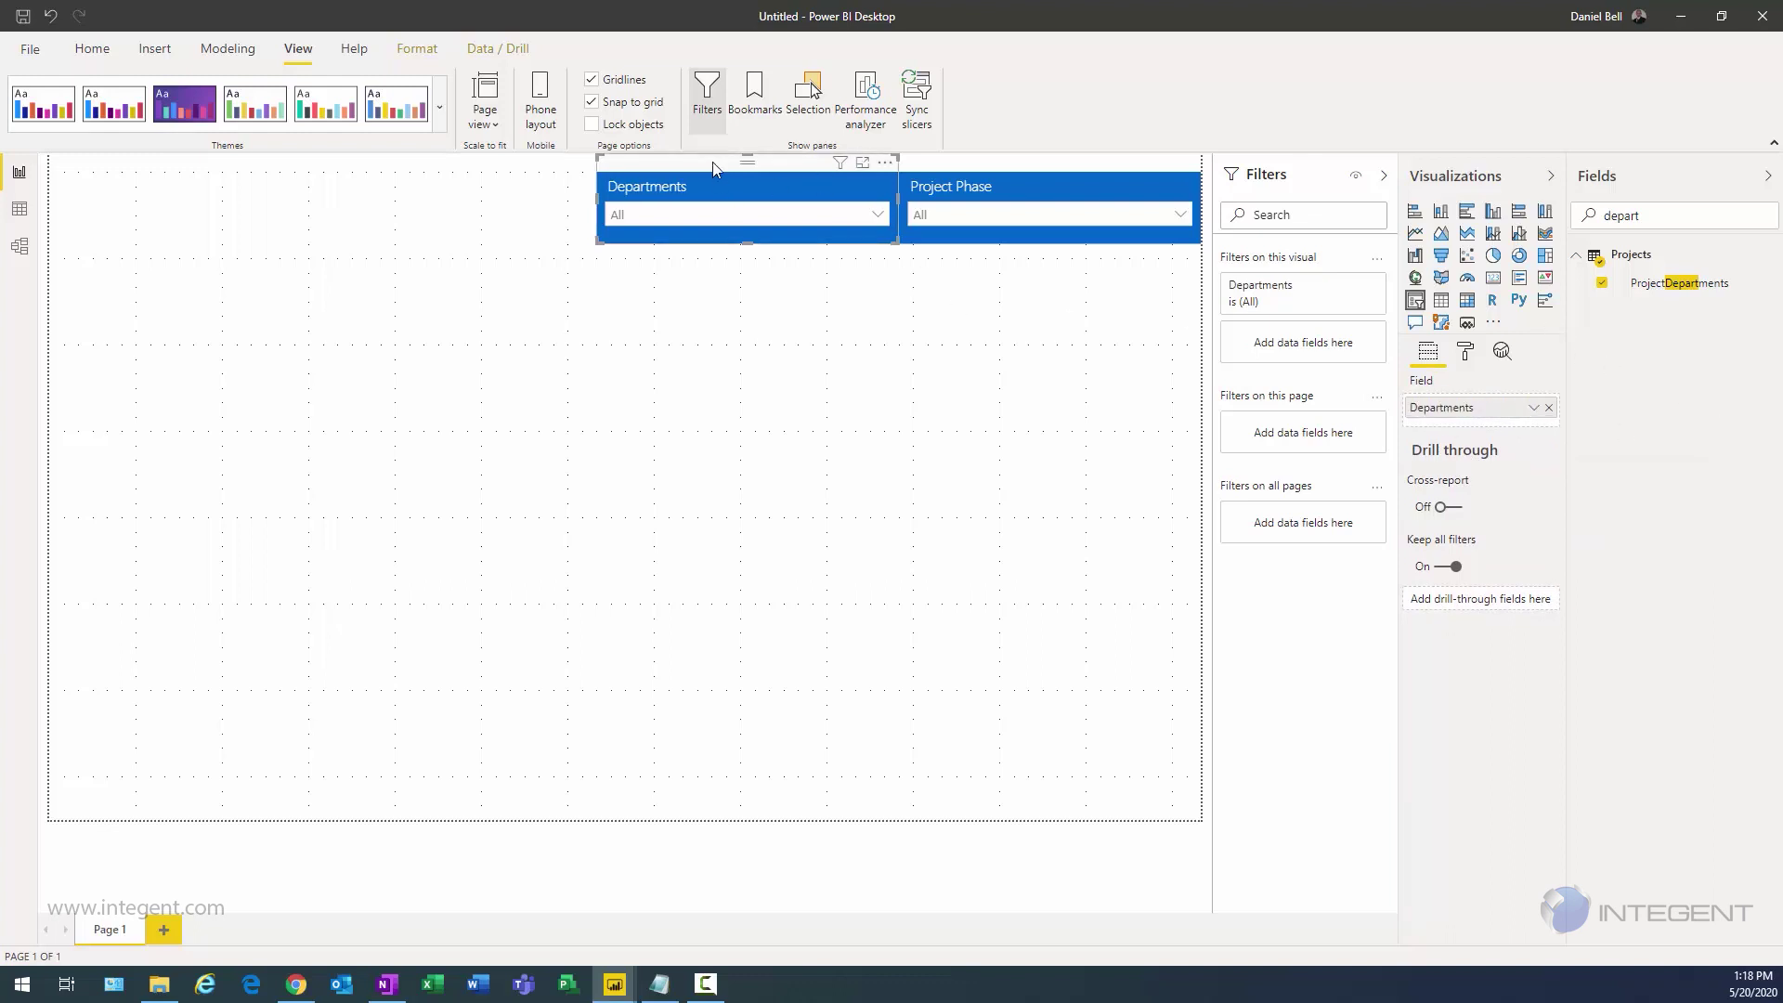
Step: Duplicate the Departments slicer and place the copy directly against its left edge at the page's top
key(ctrl+c)
key(ctrl+v)
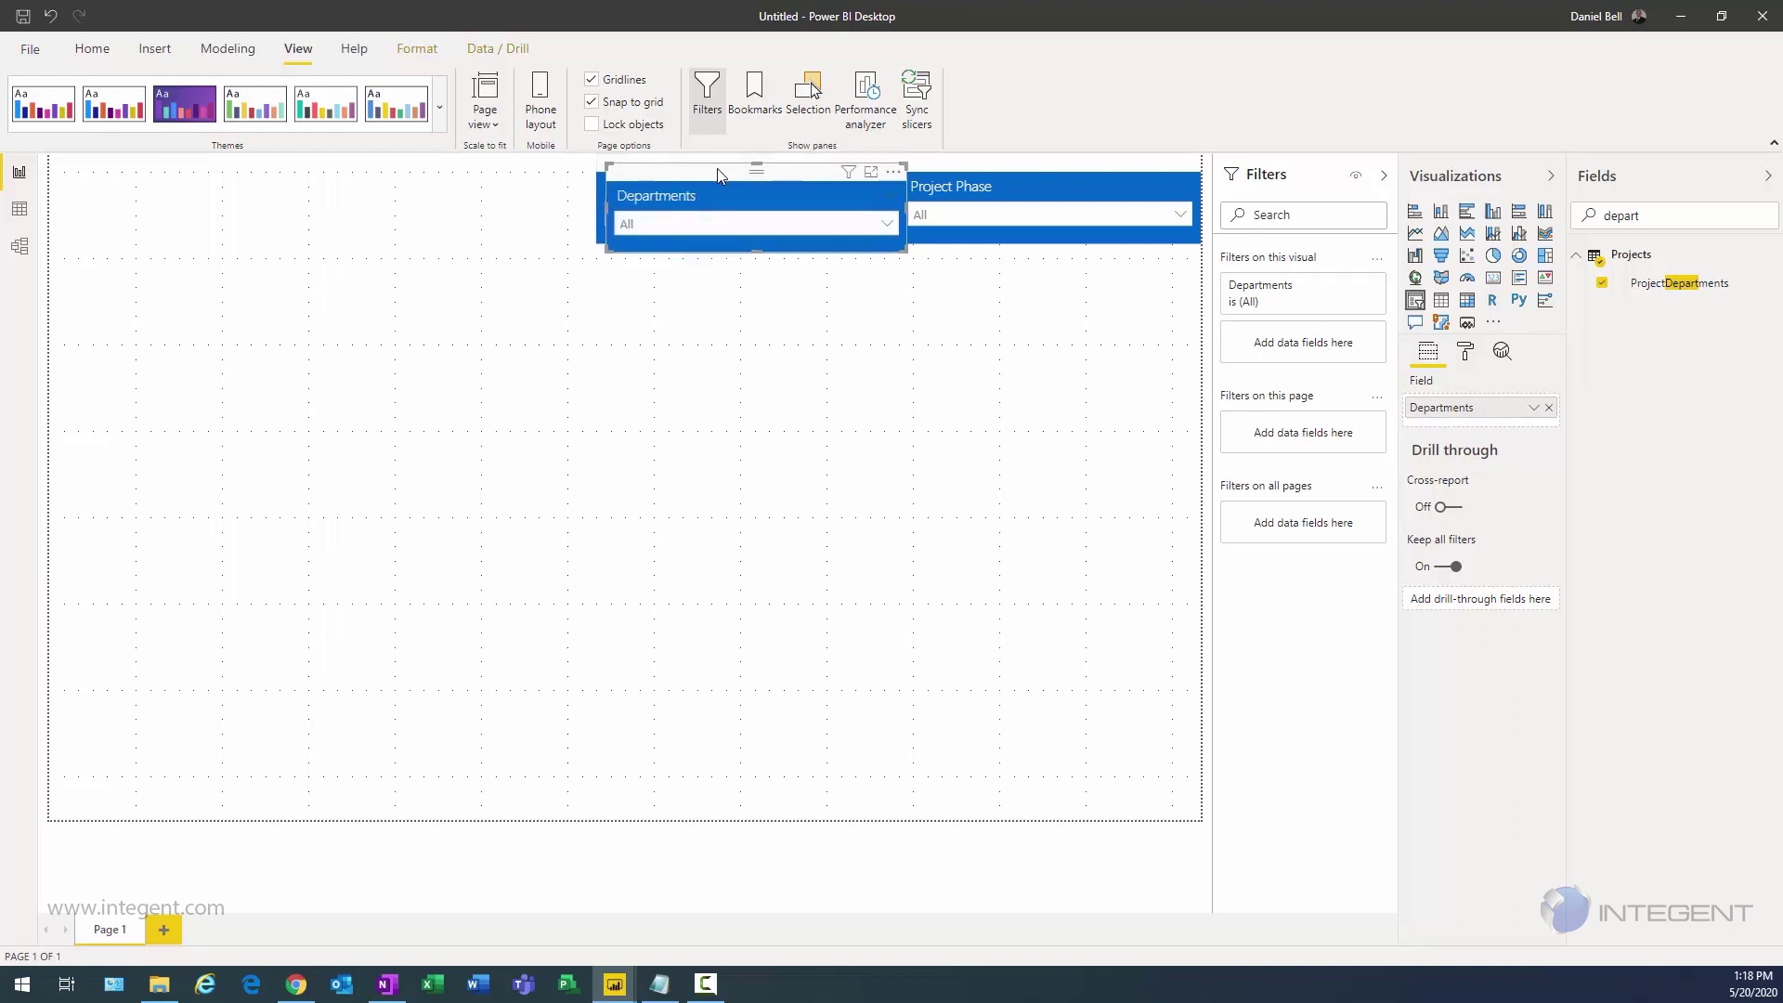
drag(711, 161, 385, 158)
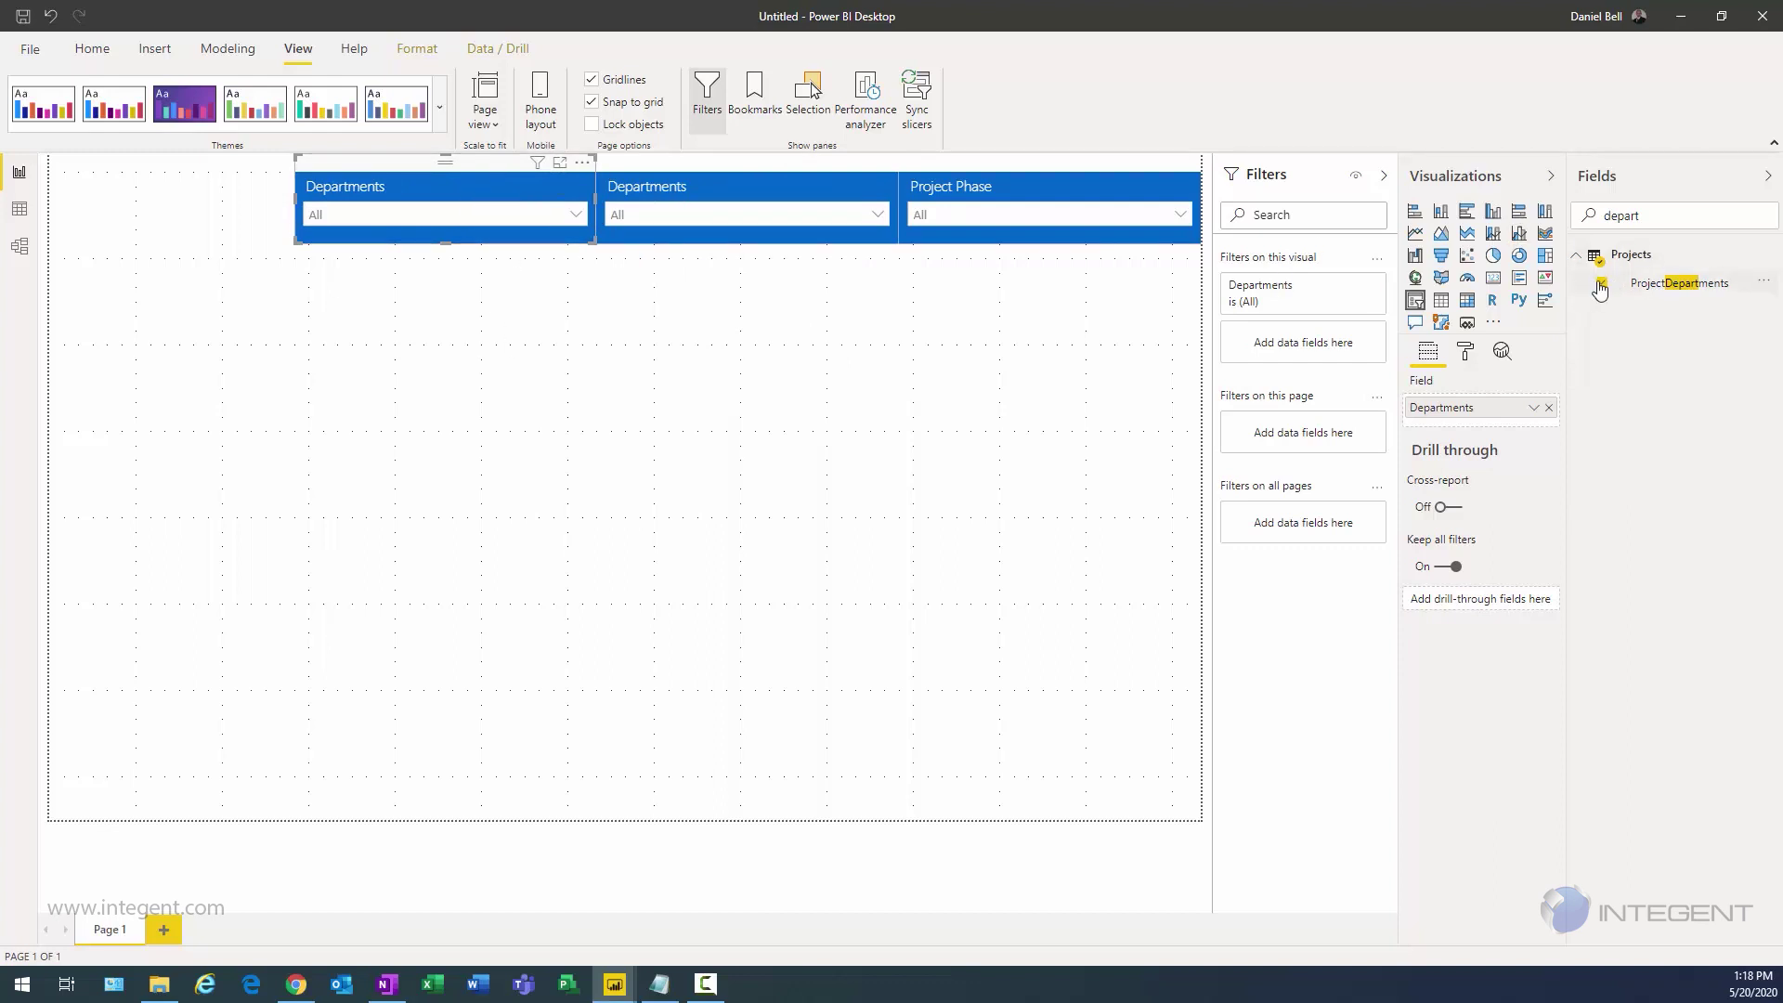
Step: Replace the leftmost slicer's ProjectDepartments field with the Program field, searching the fields for "program"
drag(1599, 212, 1568, 220)
key(BackSpace)
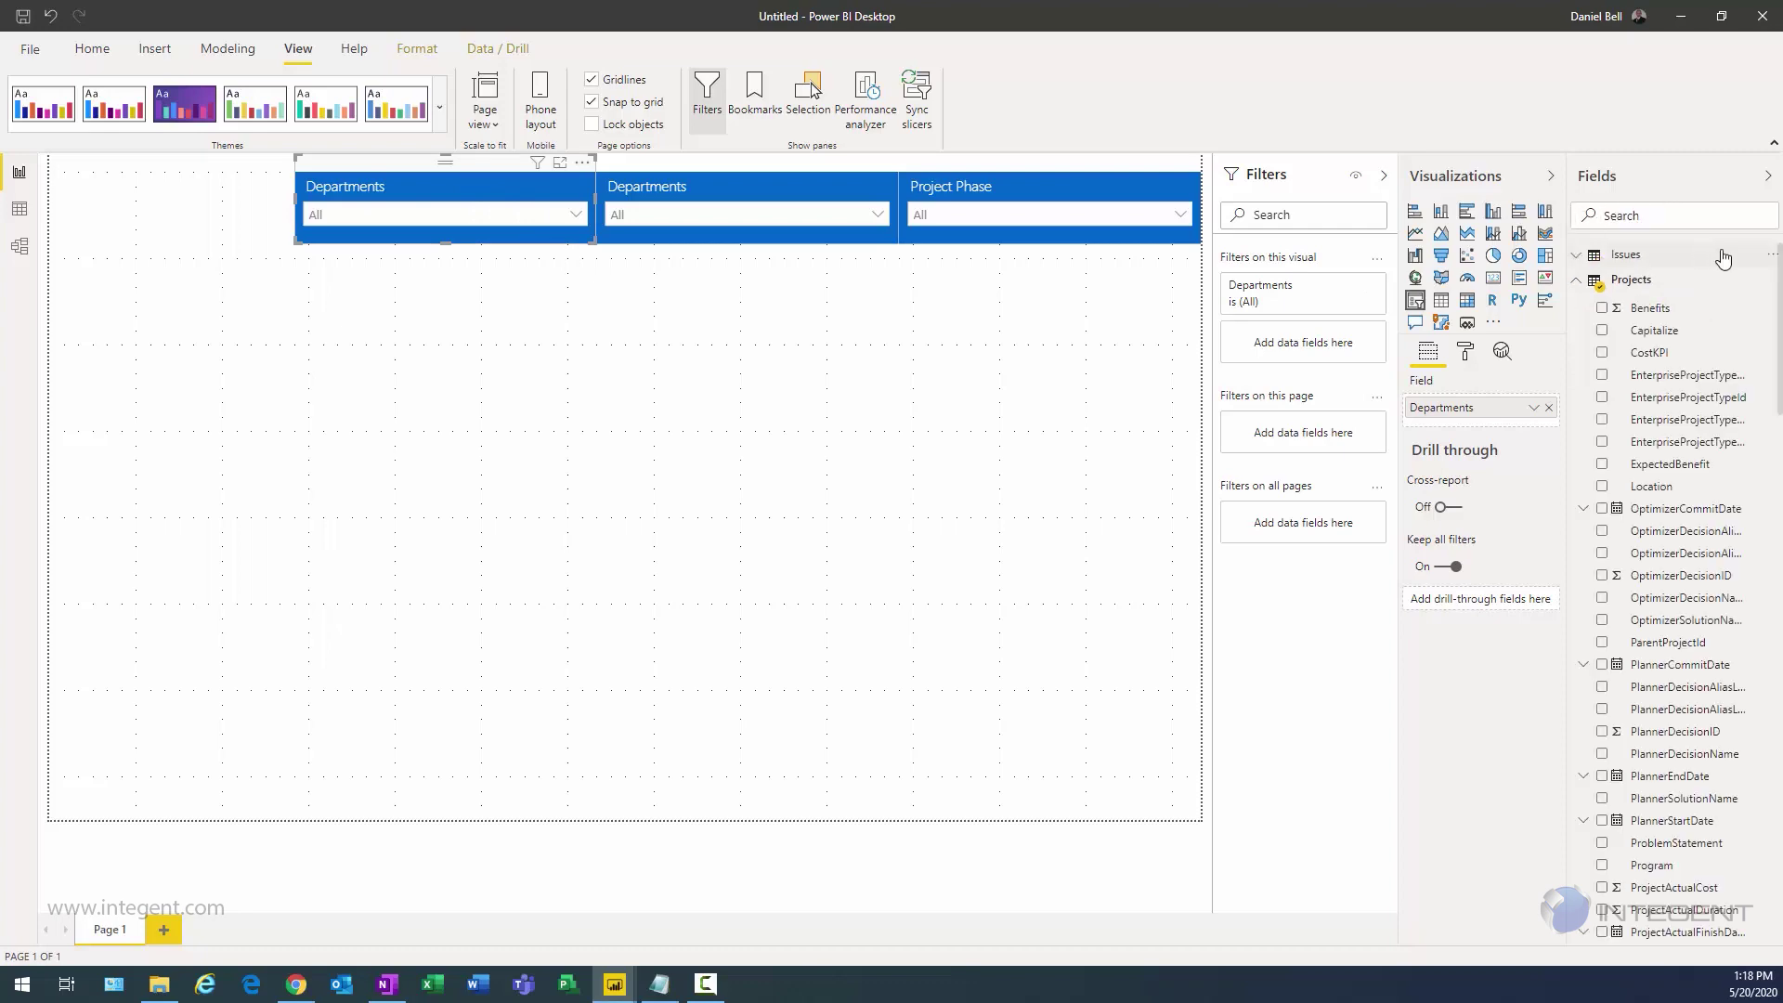
scroll(1695, 371, down, 10)
scroll(1649, 506, down, 3)
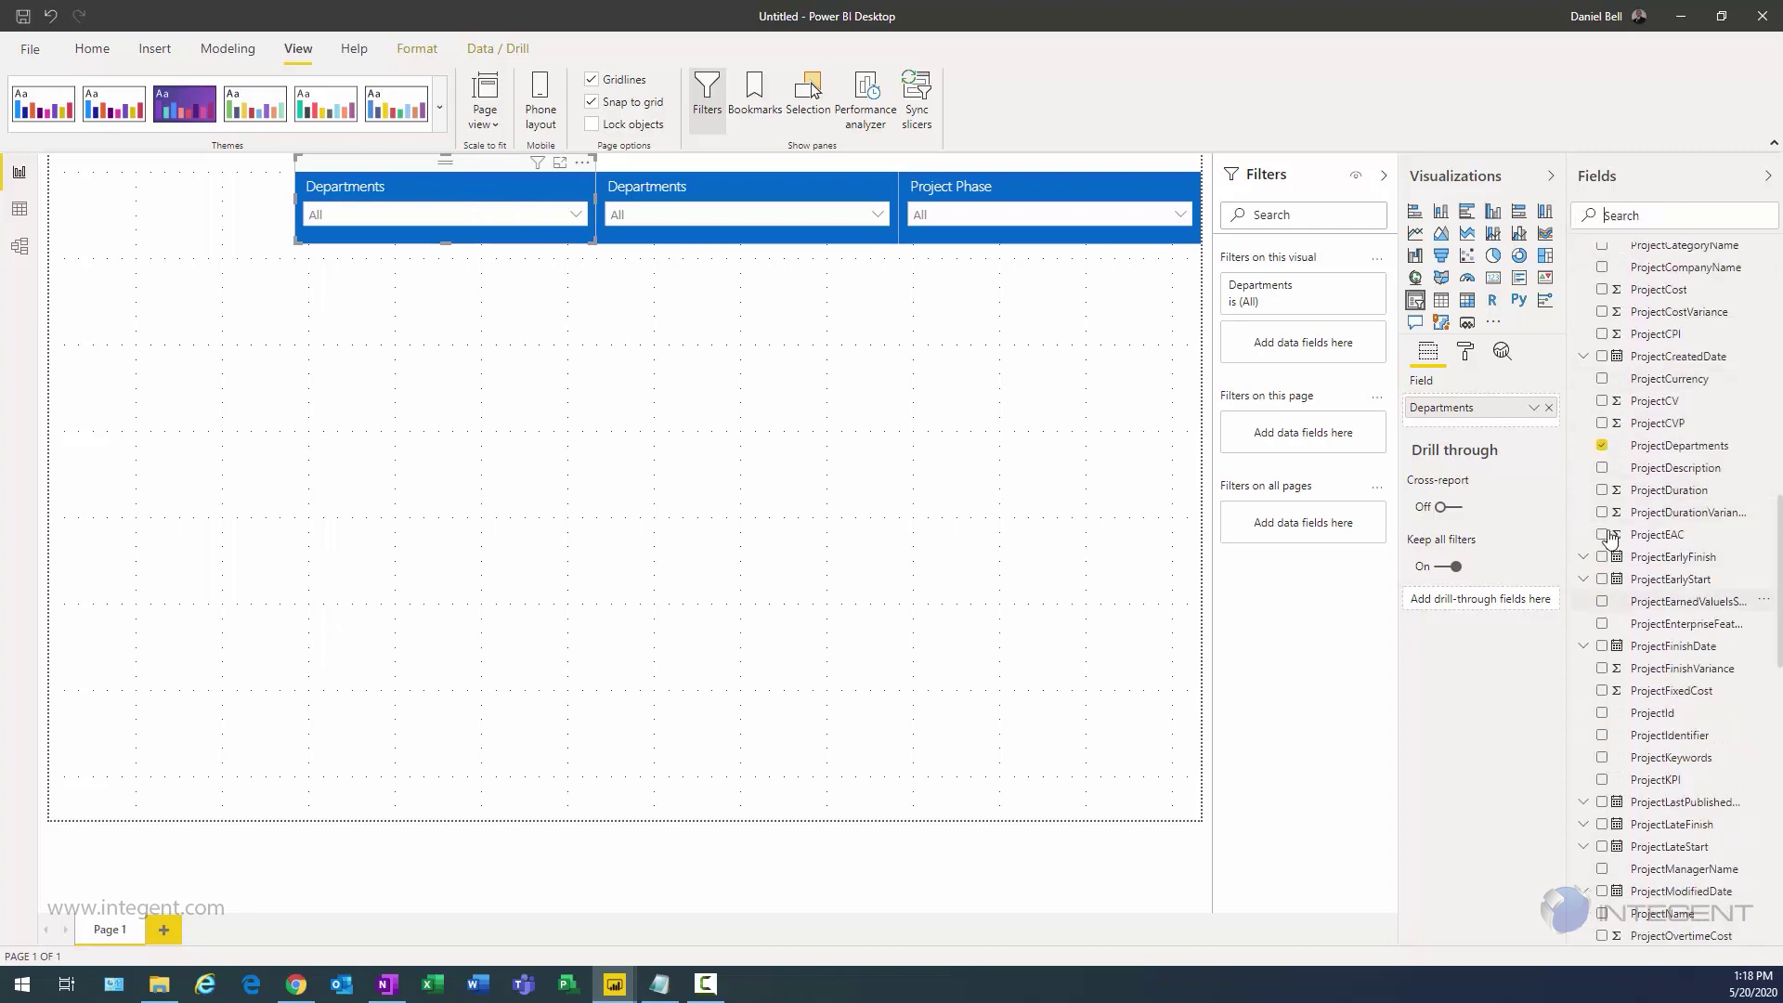
click(1602, 447)
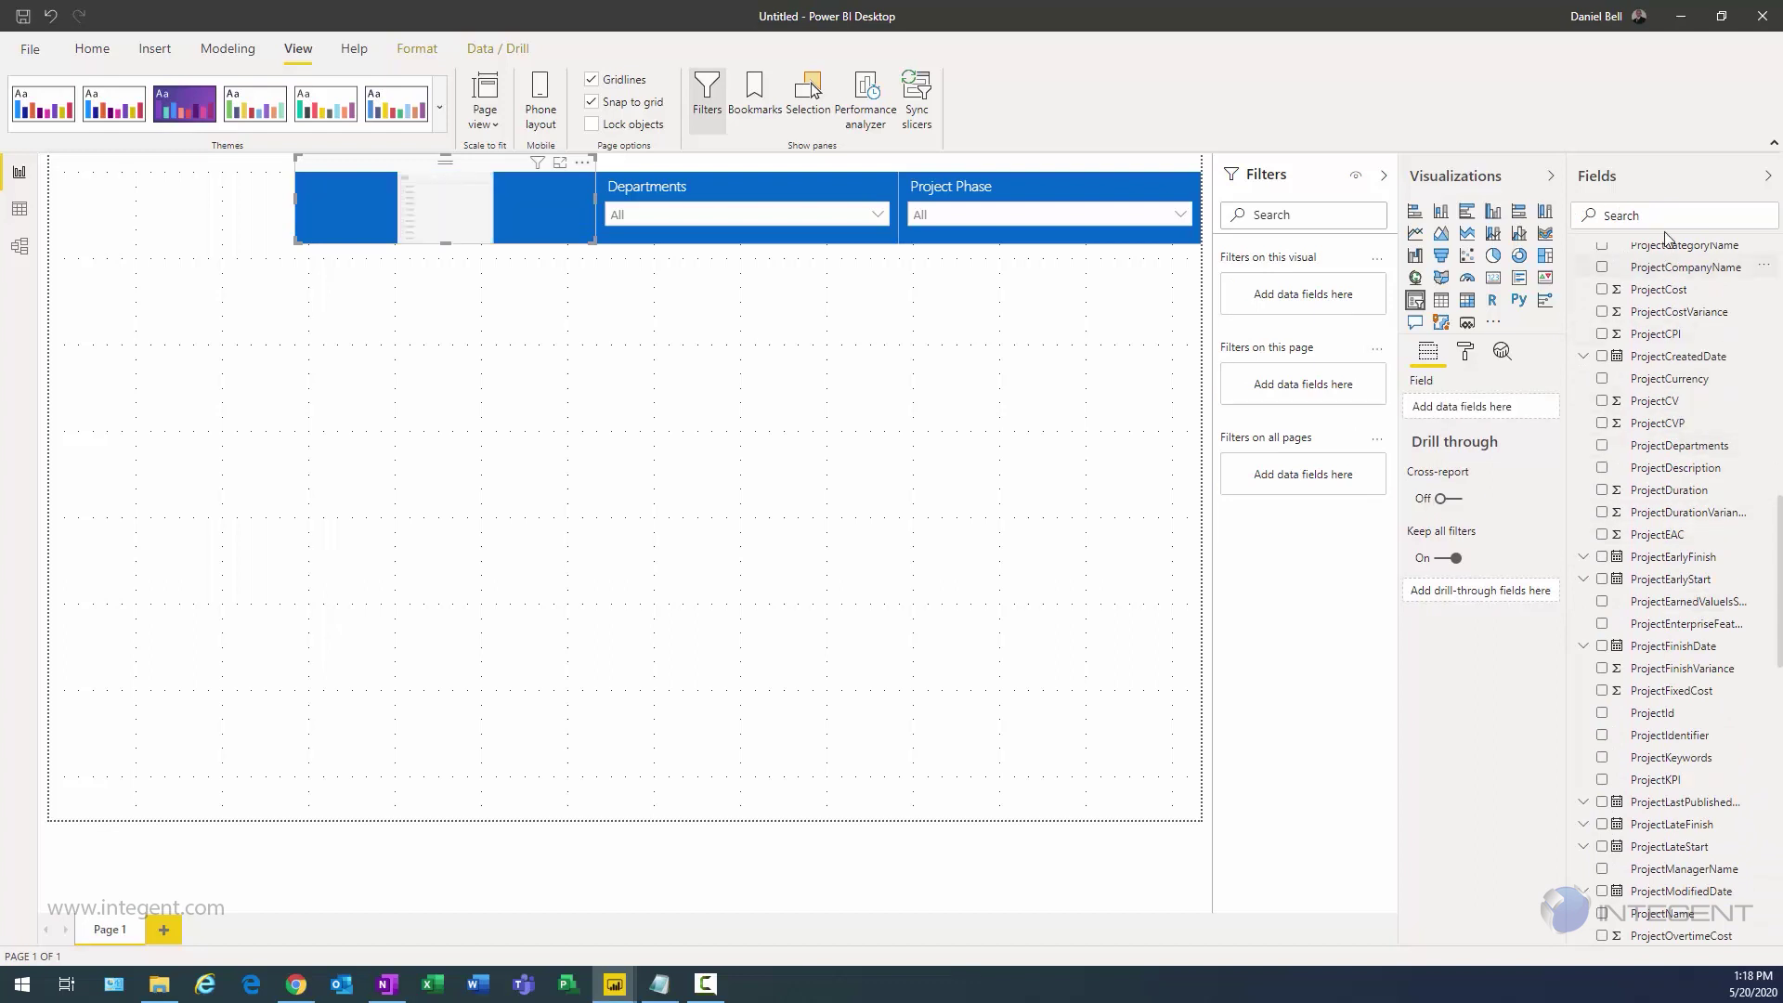
click(1669, 216)
text(program)
click(1602, 282)
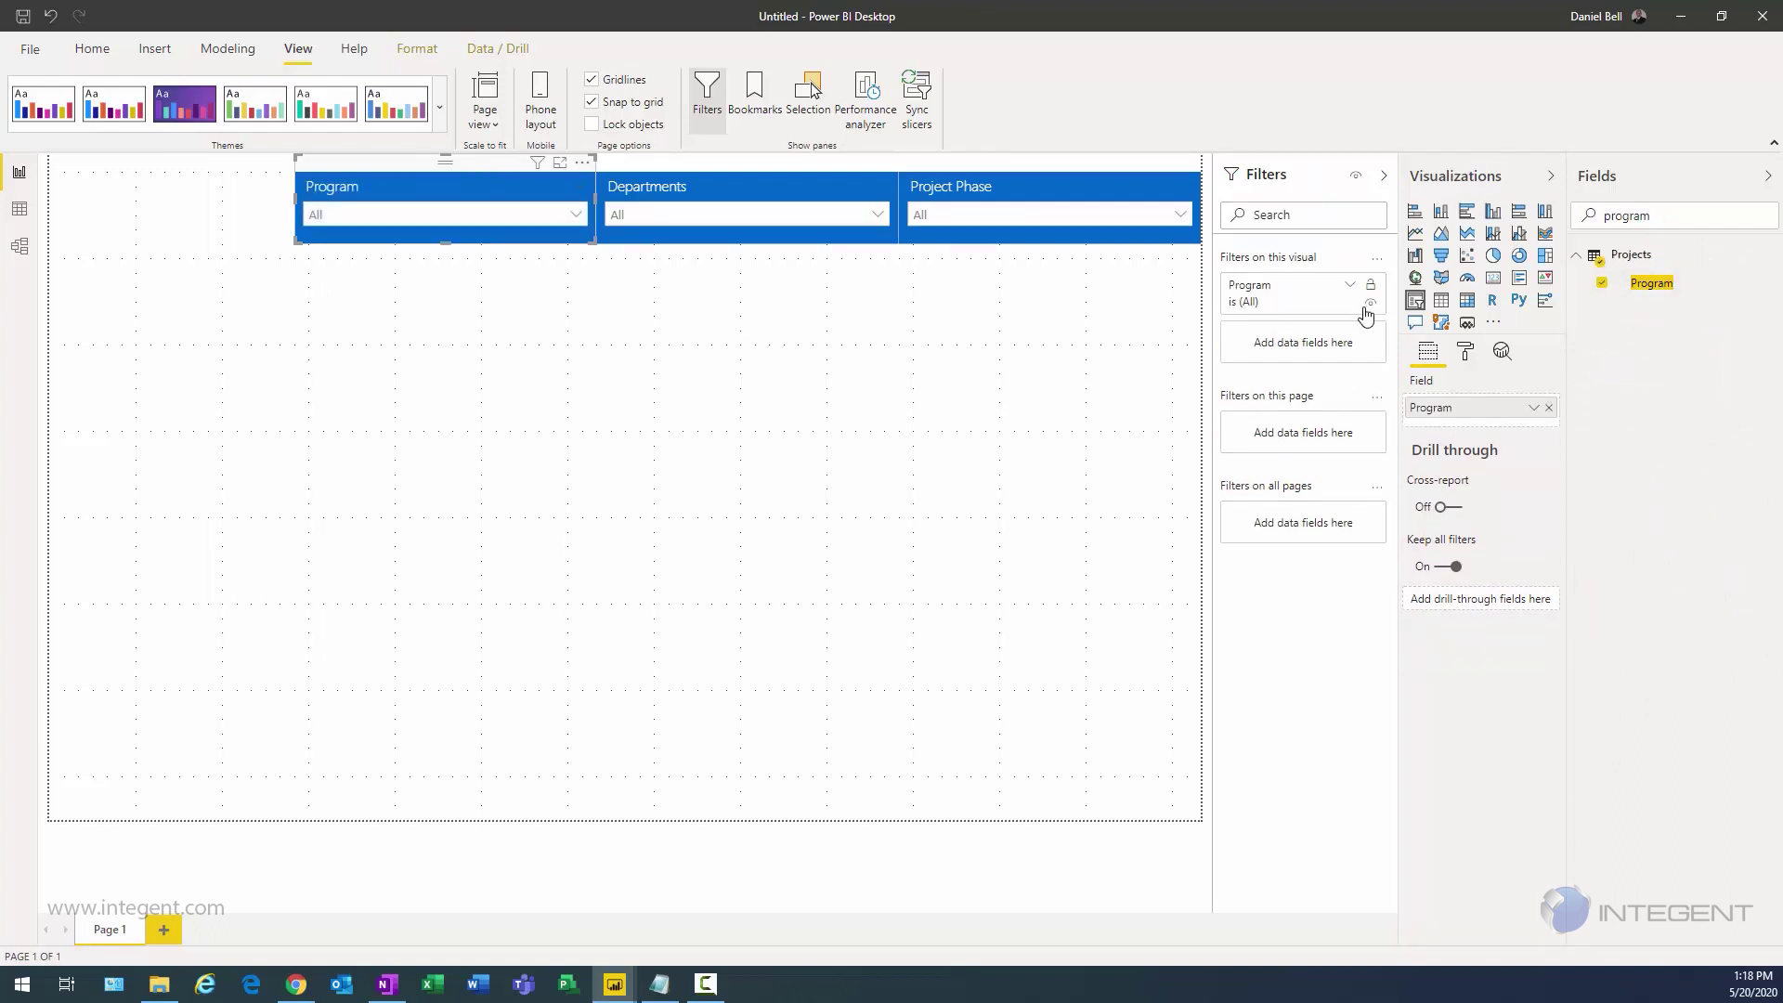
Step: Insert a text box reading "DASHBOARD" in the page's top-left corner, narrowed to meet the Program slicer's left edge
click(155, 49)
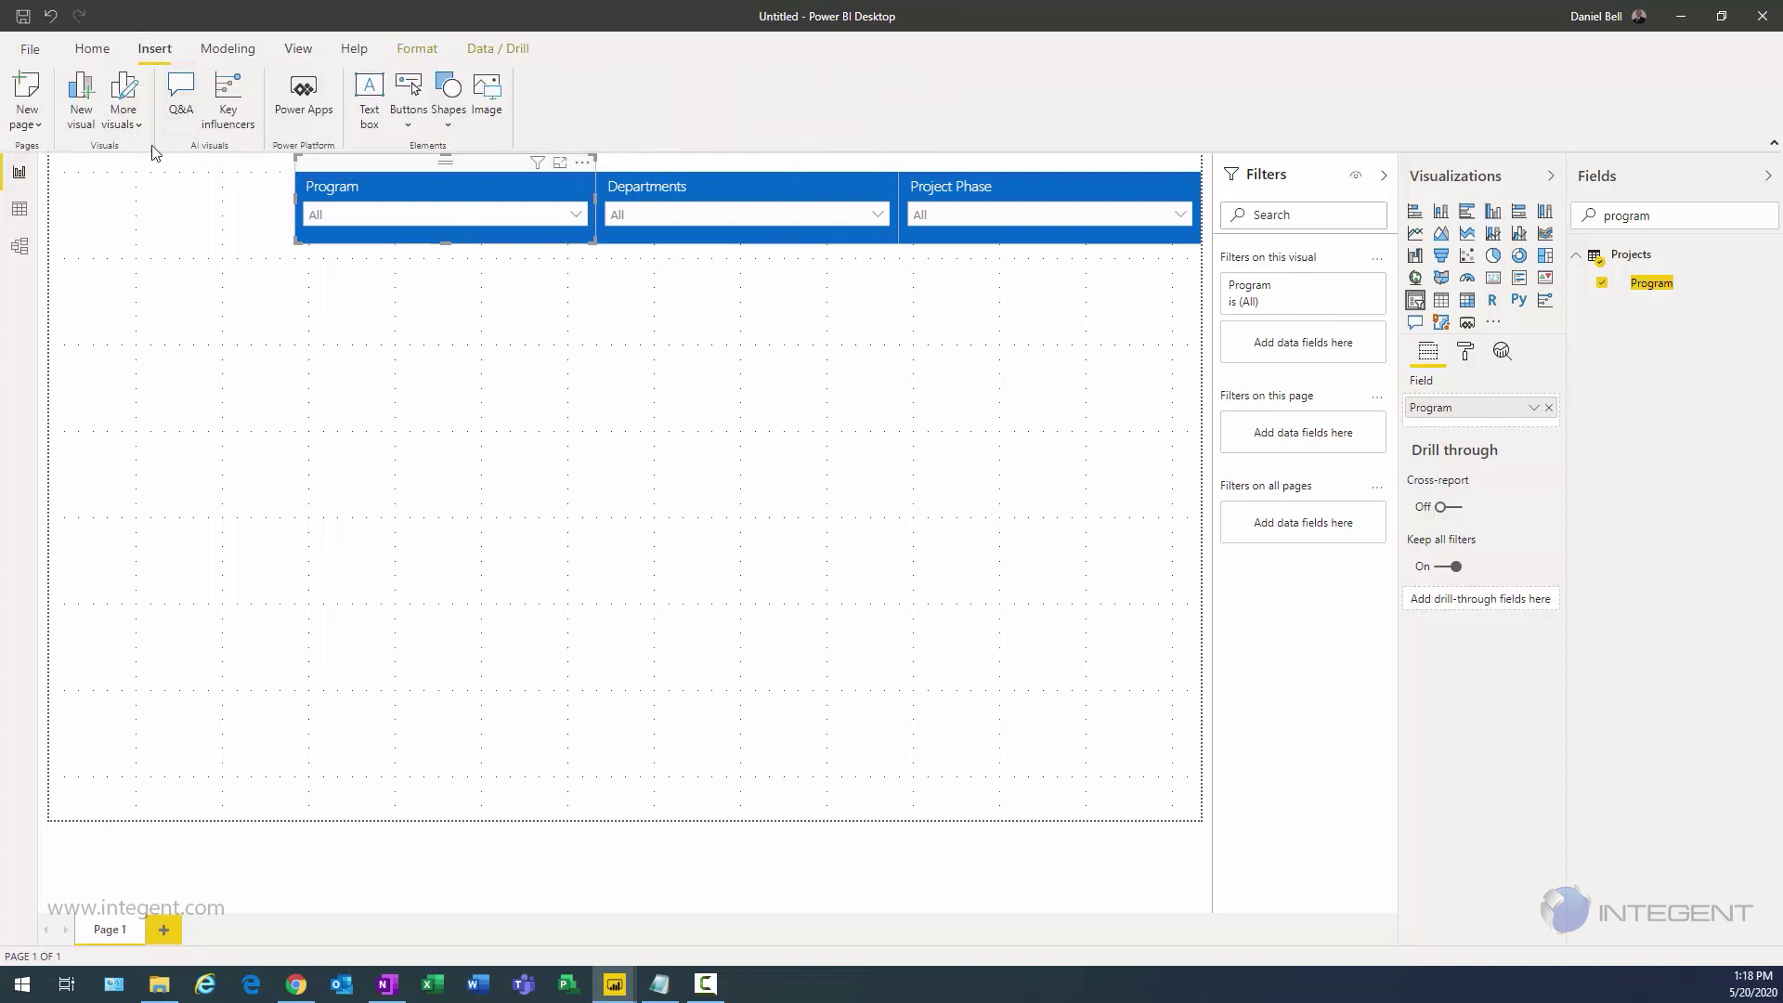
click(370, 97)
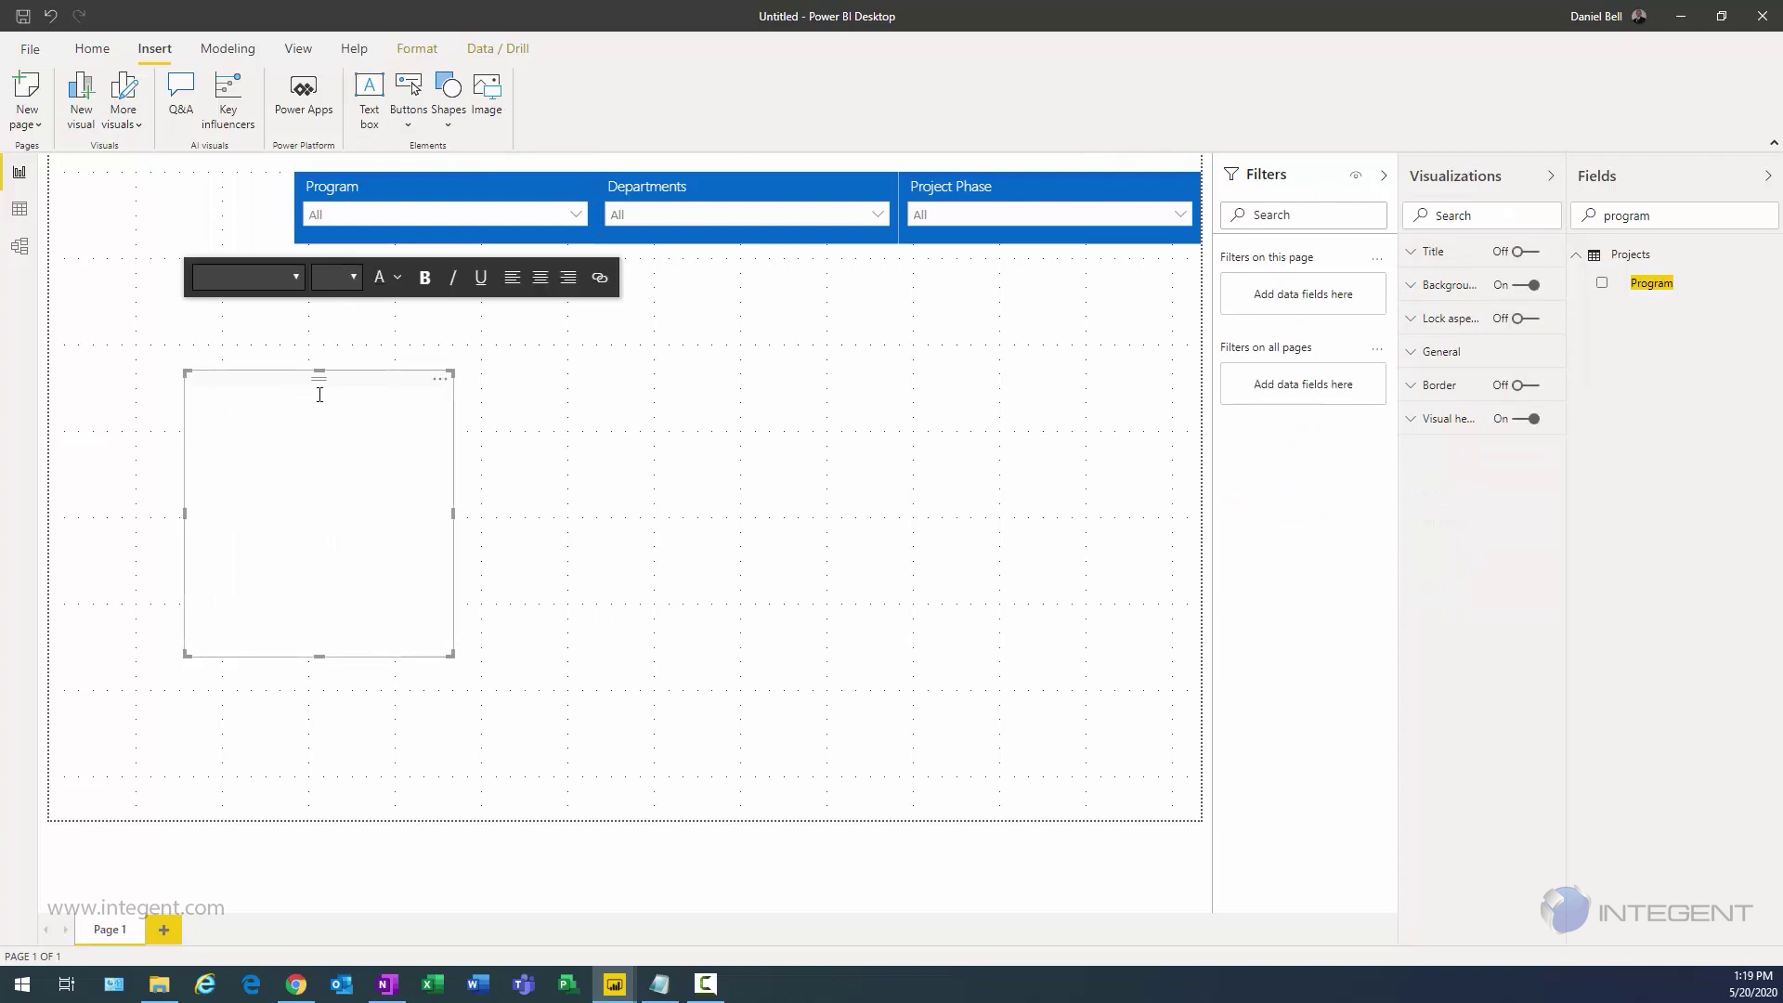
drag(318, 376, 179, 182)
mouse_move(323, 307)
mouse_down()
mouse_move(279, 310)
mouse_move(294, 310)
mouse_up()
click(121, 212)
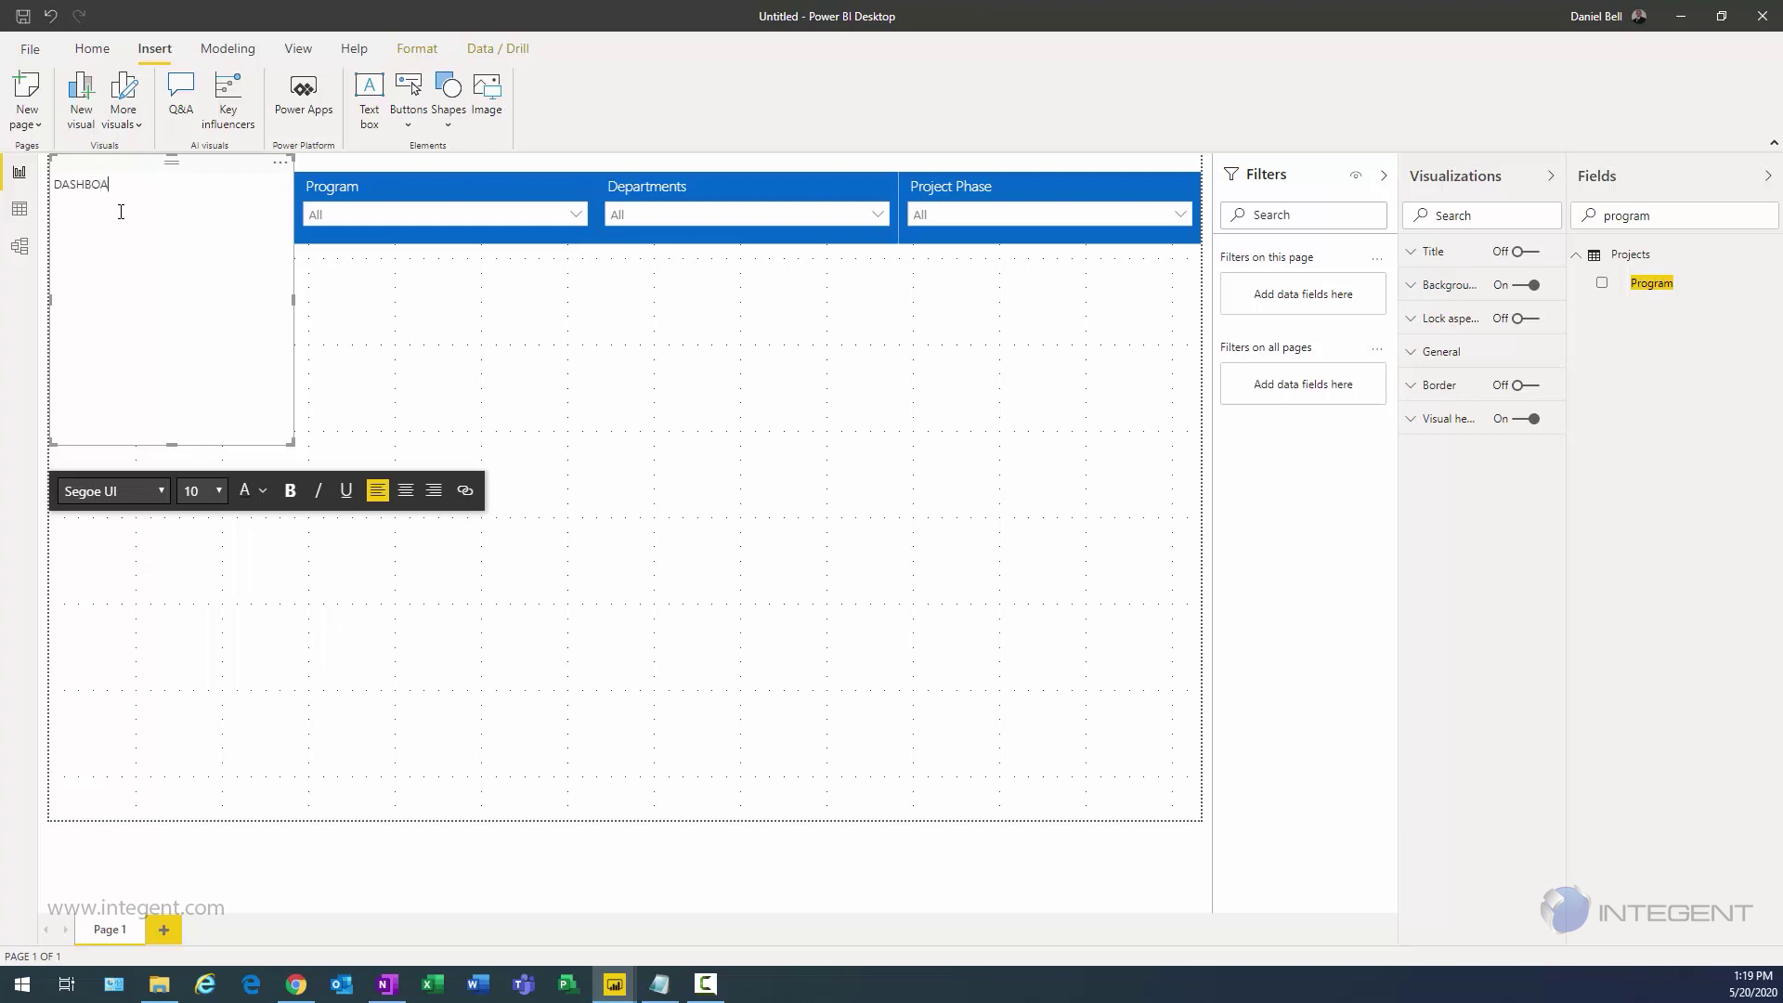
Step: Format the DASHBOARD text as Segoe UI Light, size 24, in white
double_click(133, 186)
click(220, 492)
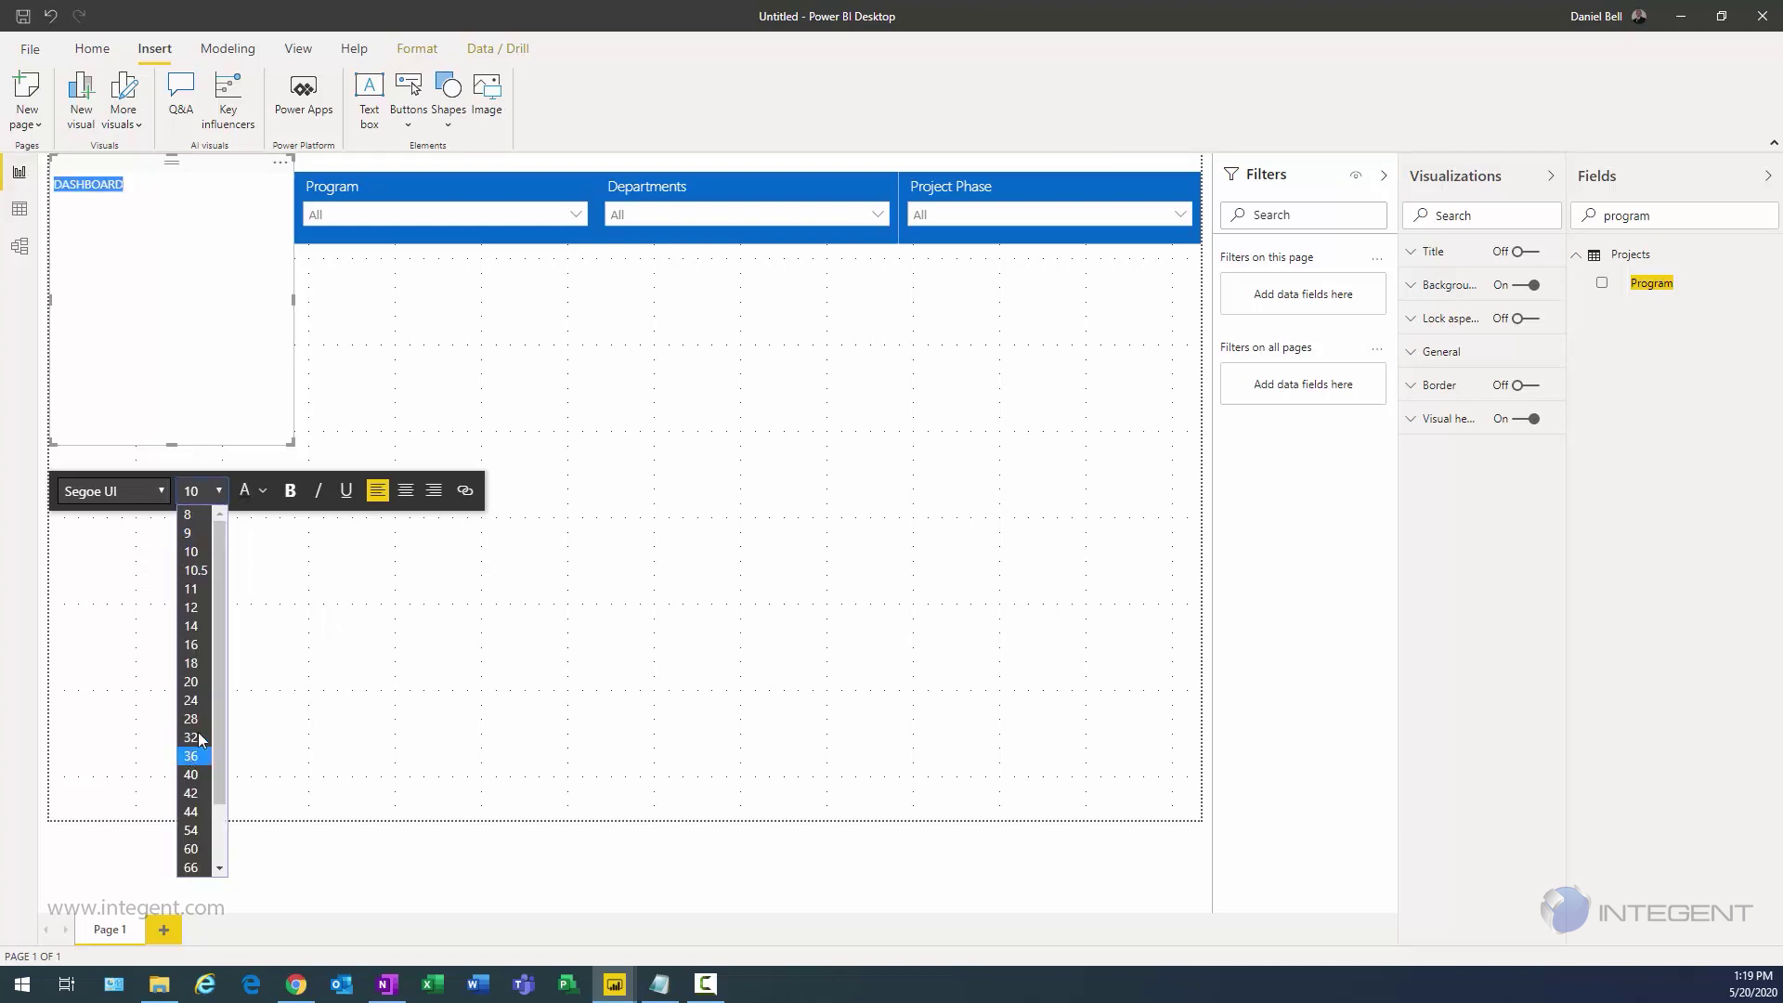
click(194, 665)
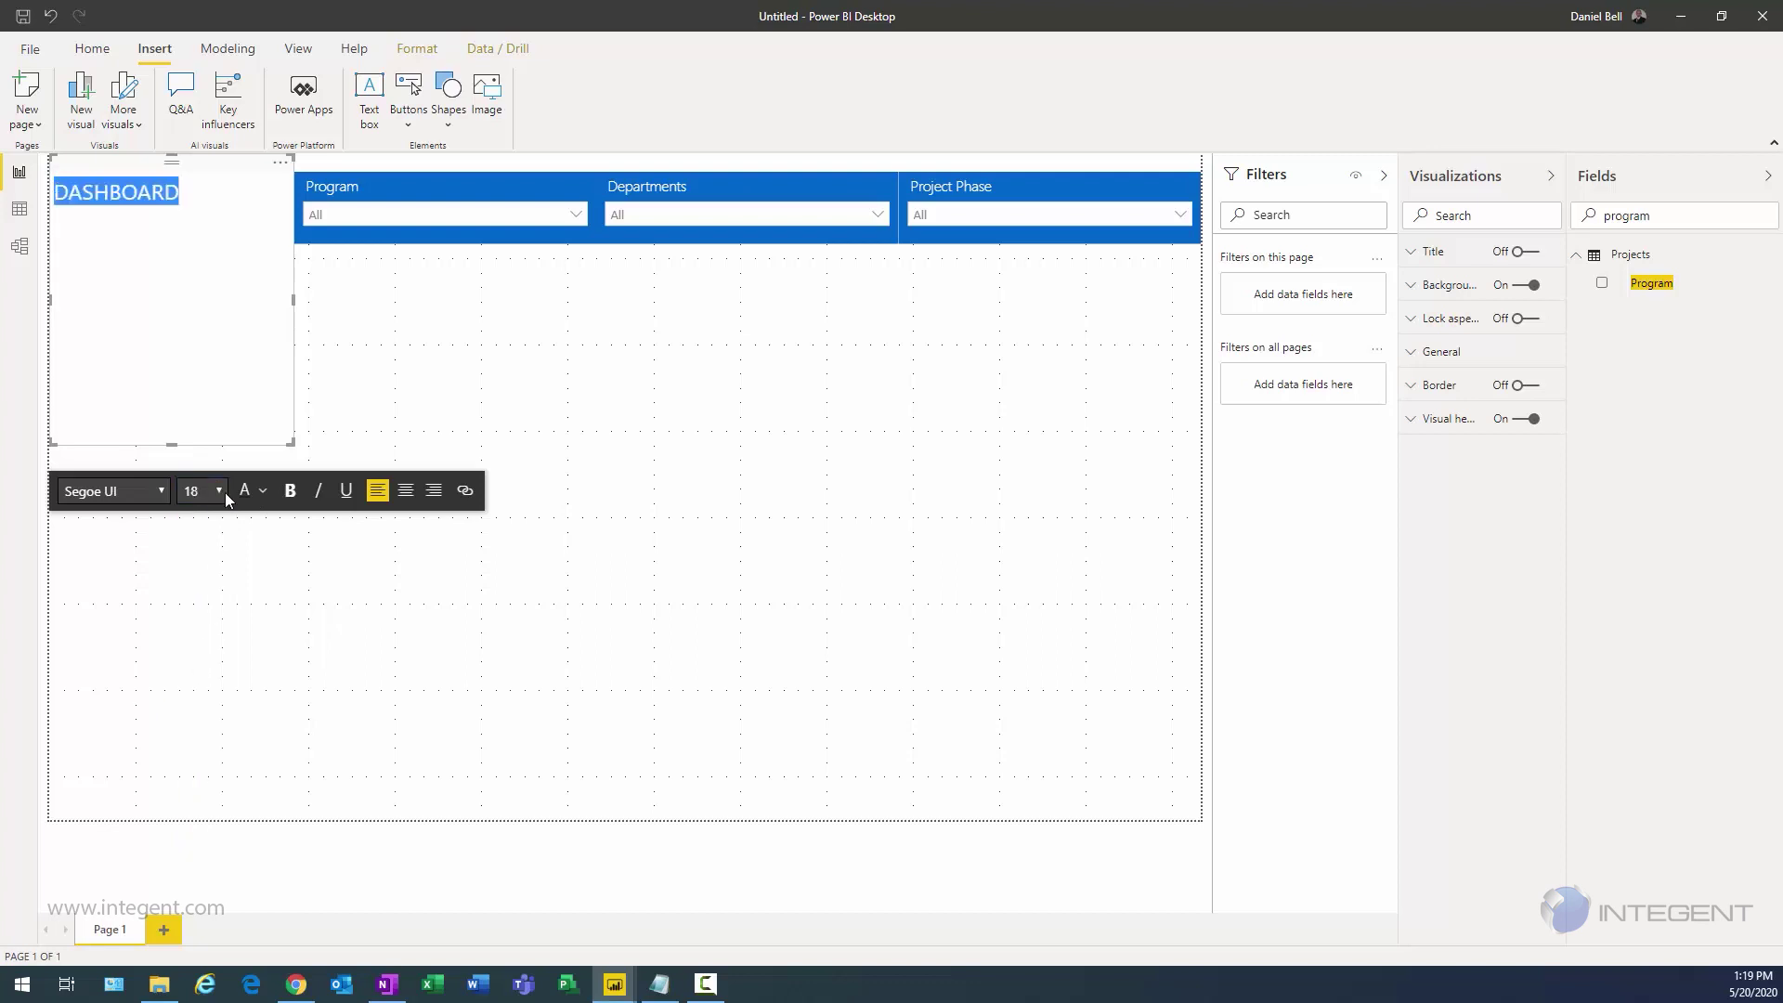
click(225, 492)
click(199, 701)
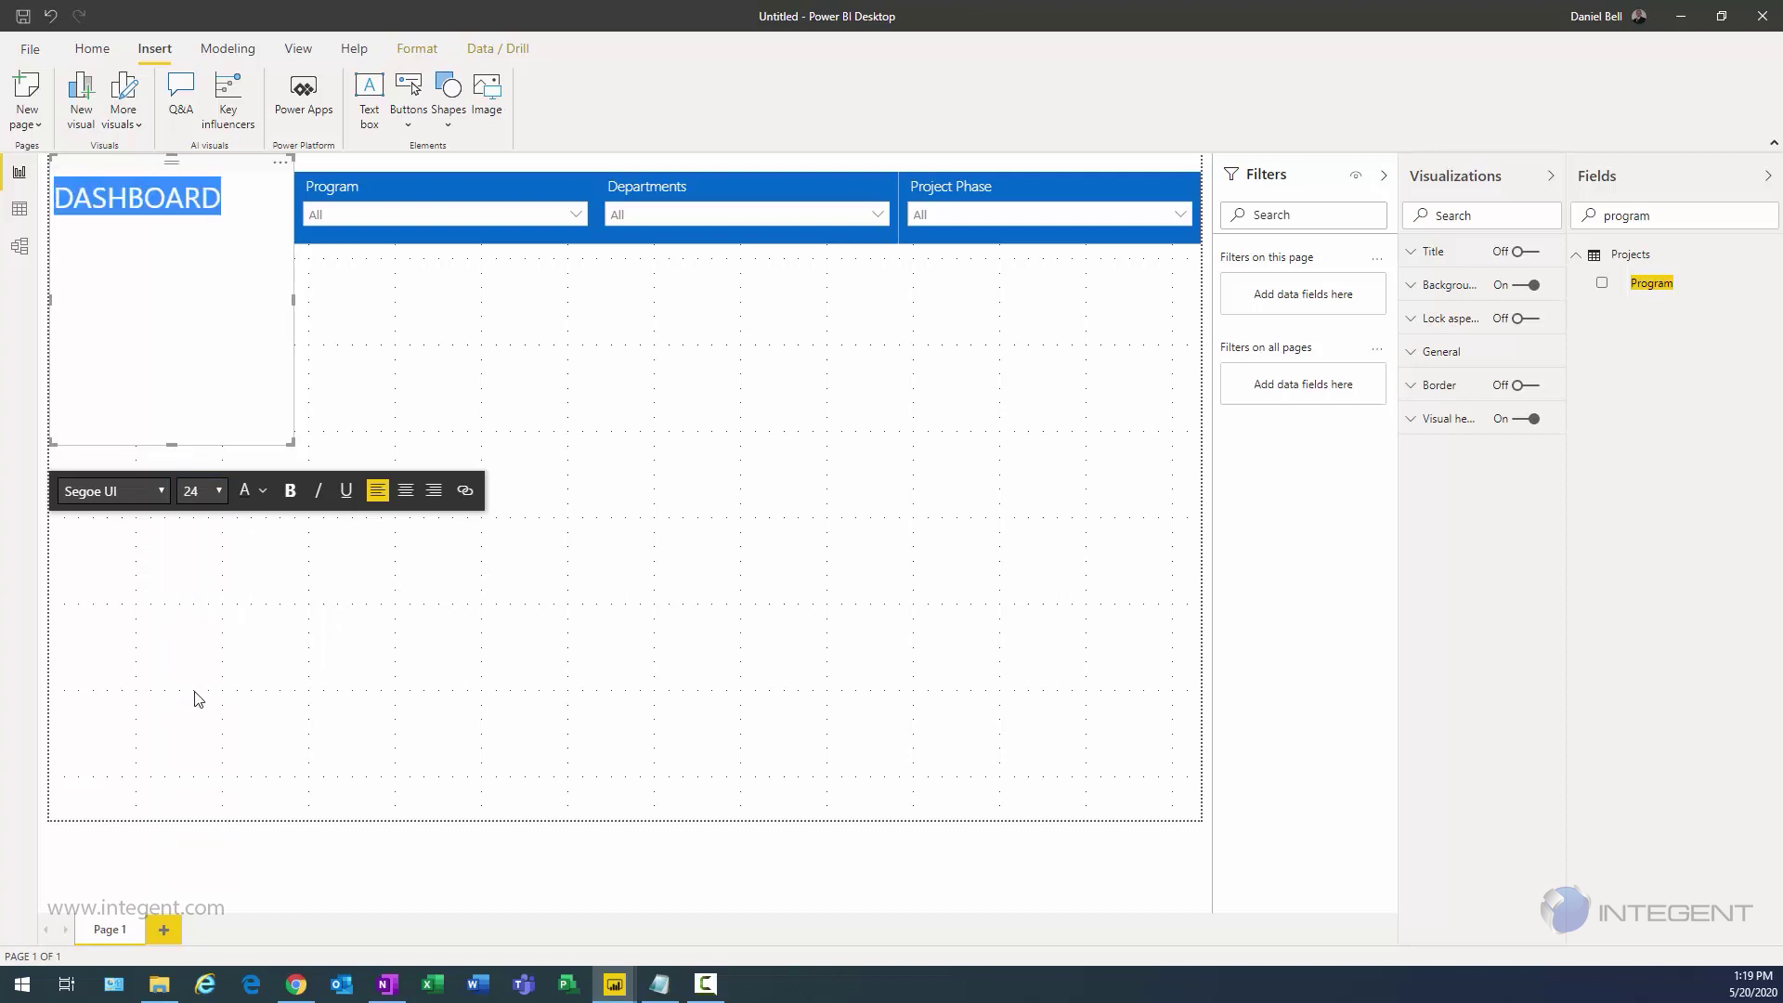
click(161, 493)
click(108, 785)
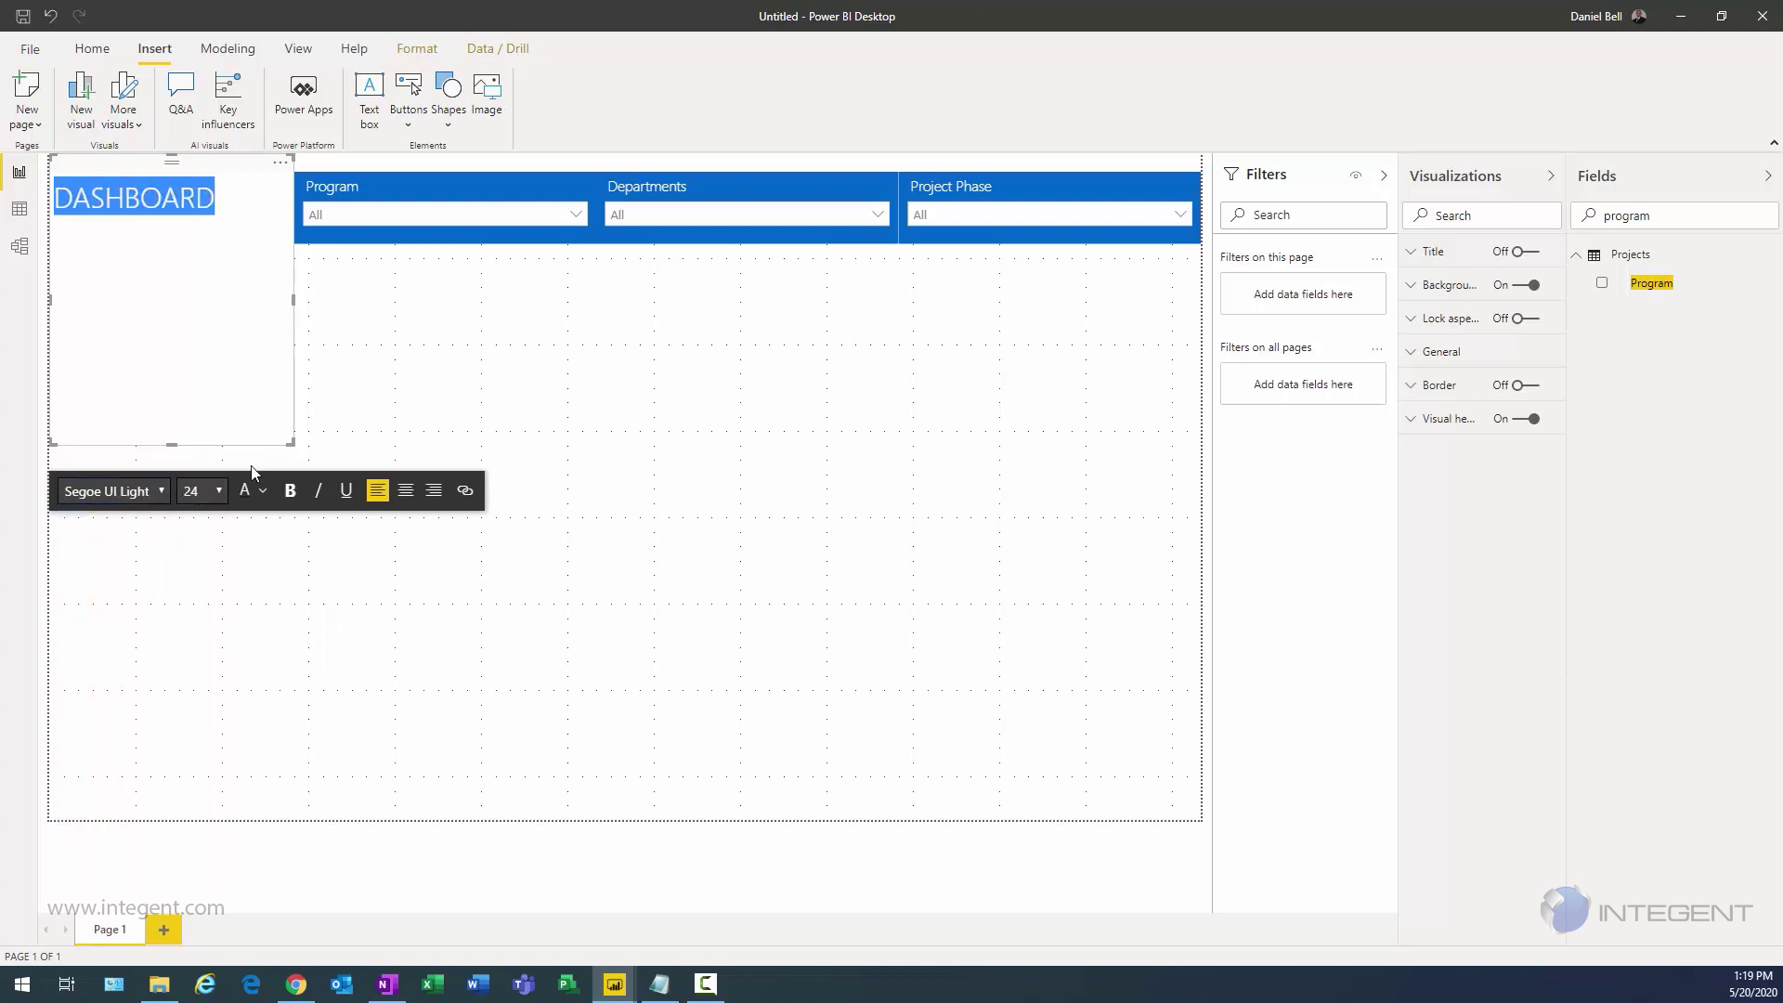
click(260, 490)
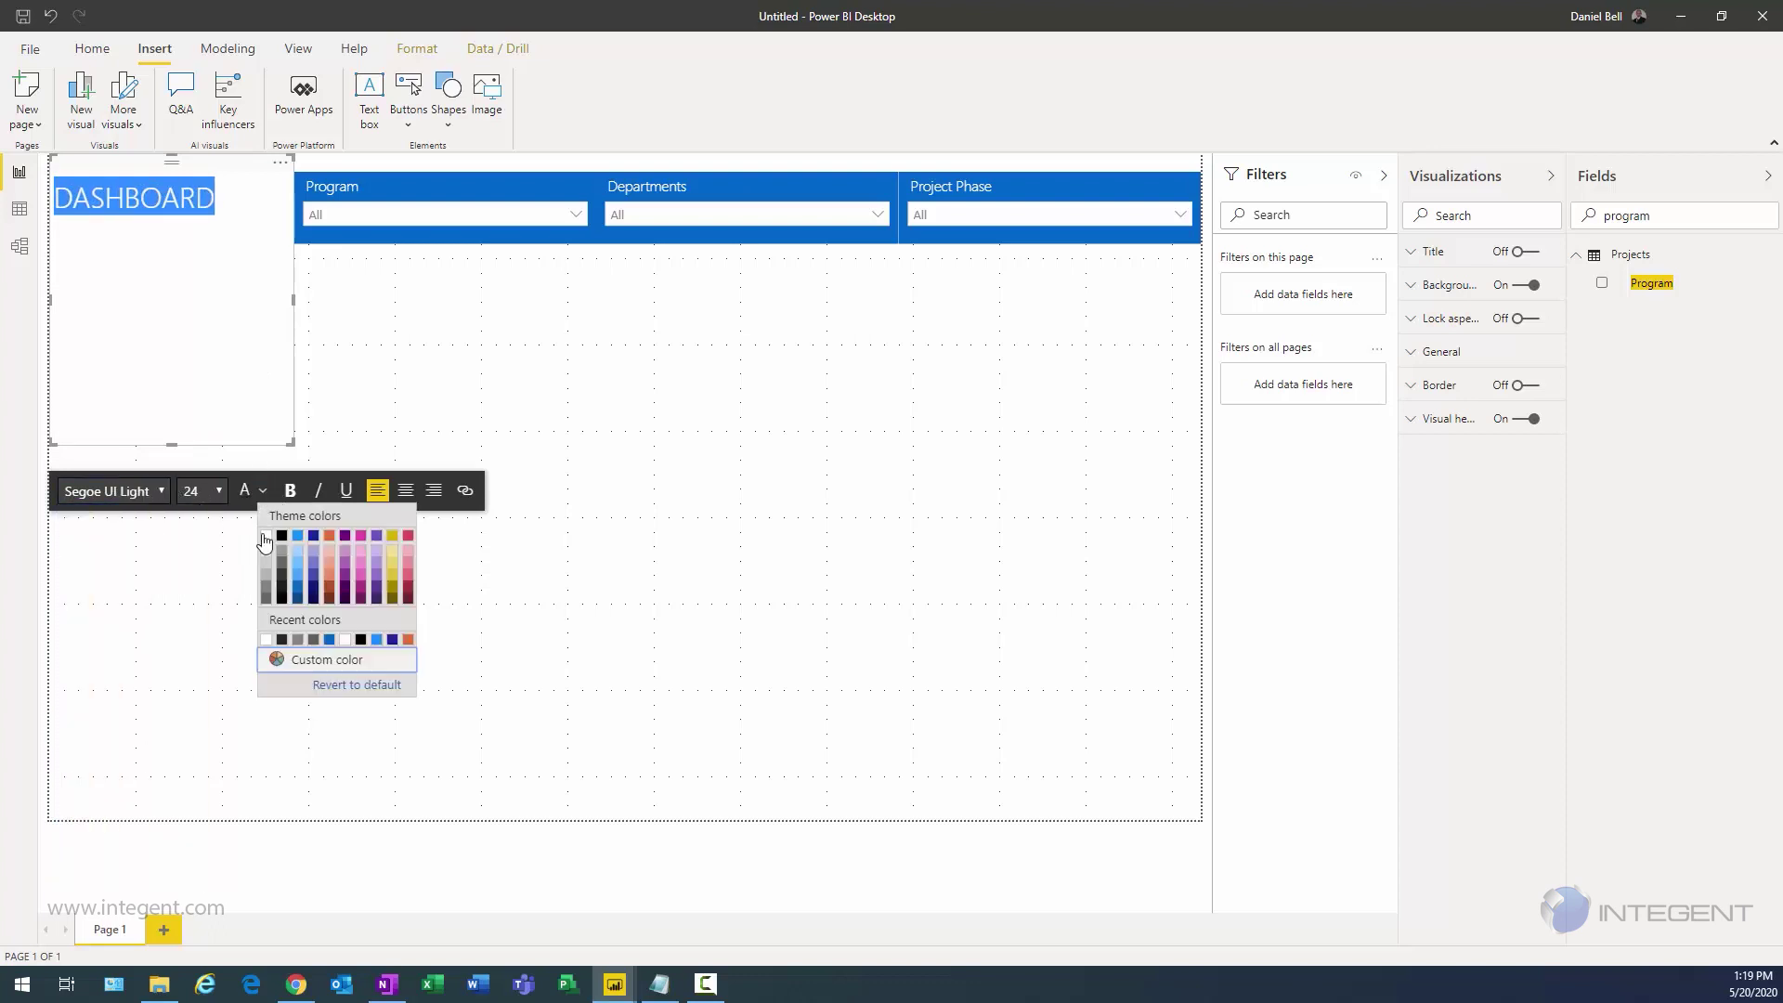
click(265, 535)
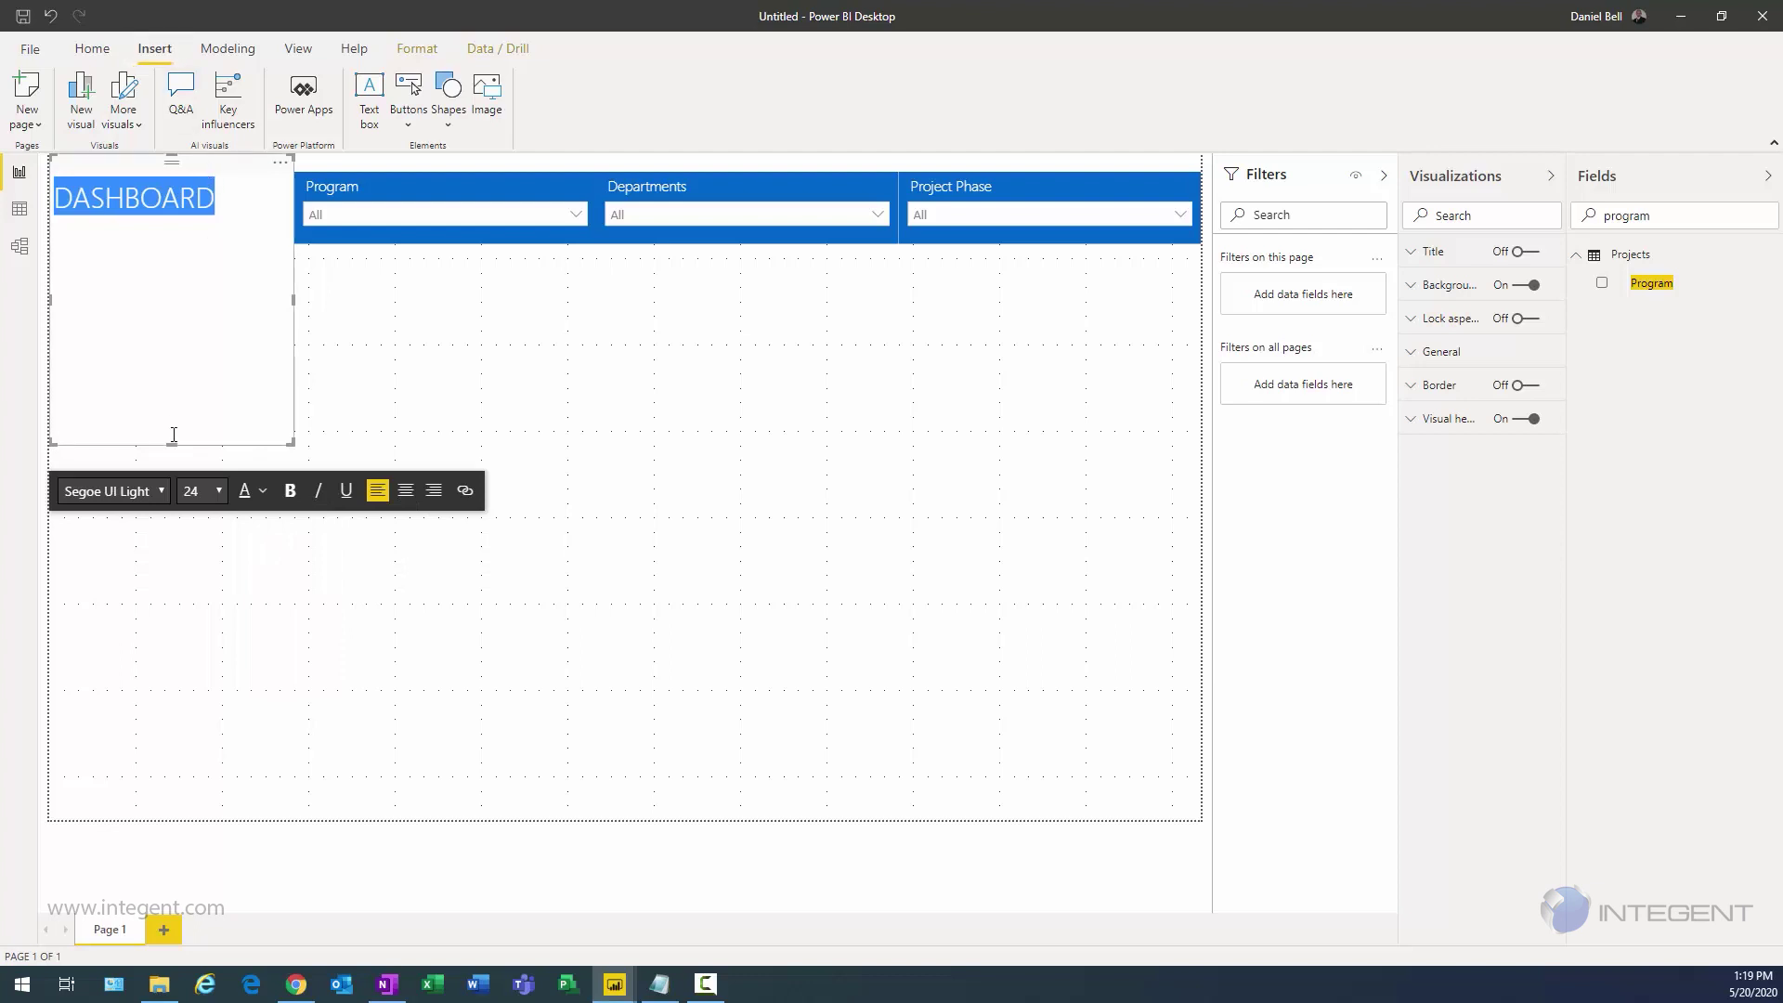
Step: Shorten the DASHBOARD text box to the slicers' height and give it the same blue background
drag(172, 443, 172, 244)
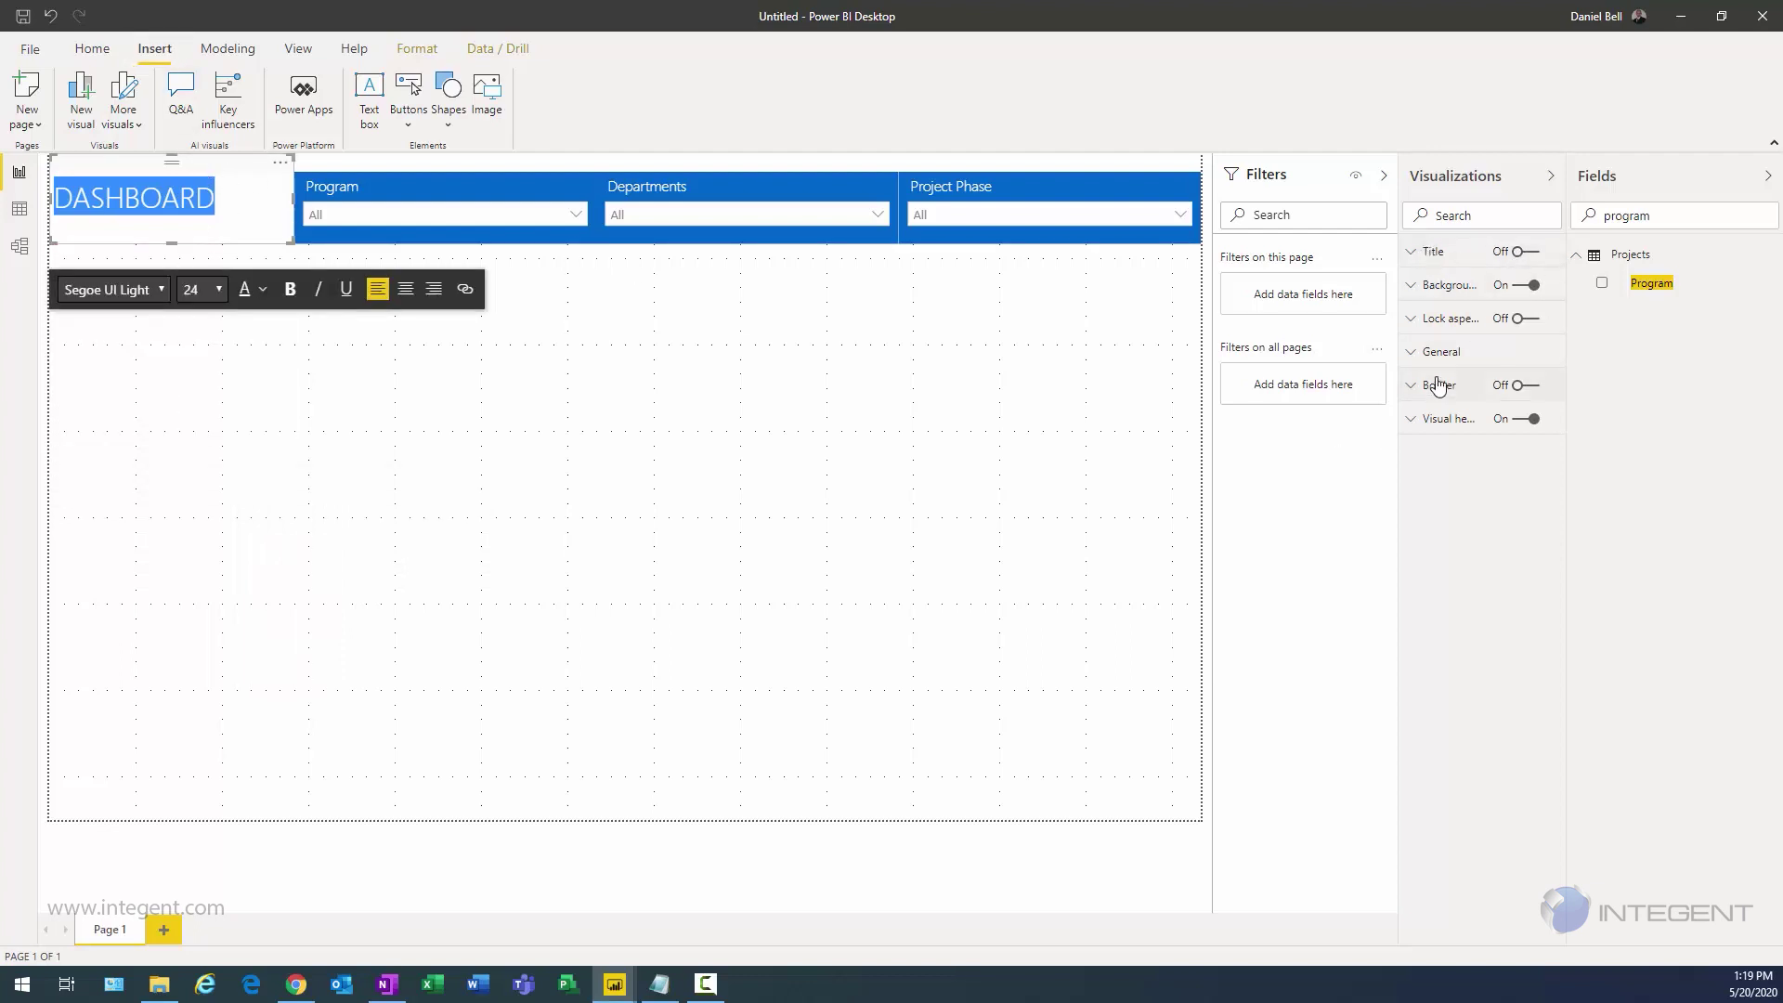
click(1421, 285)
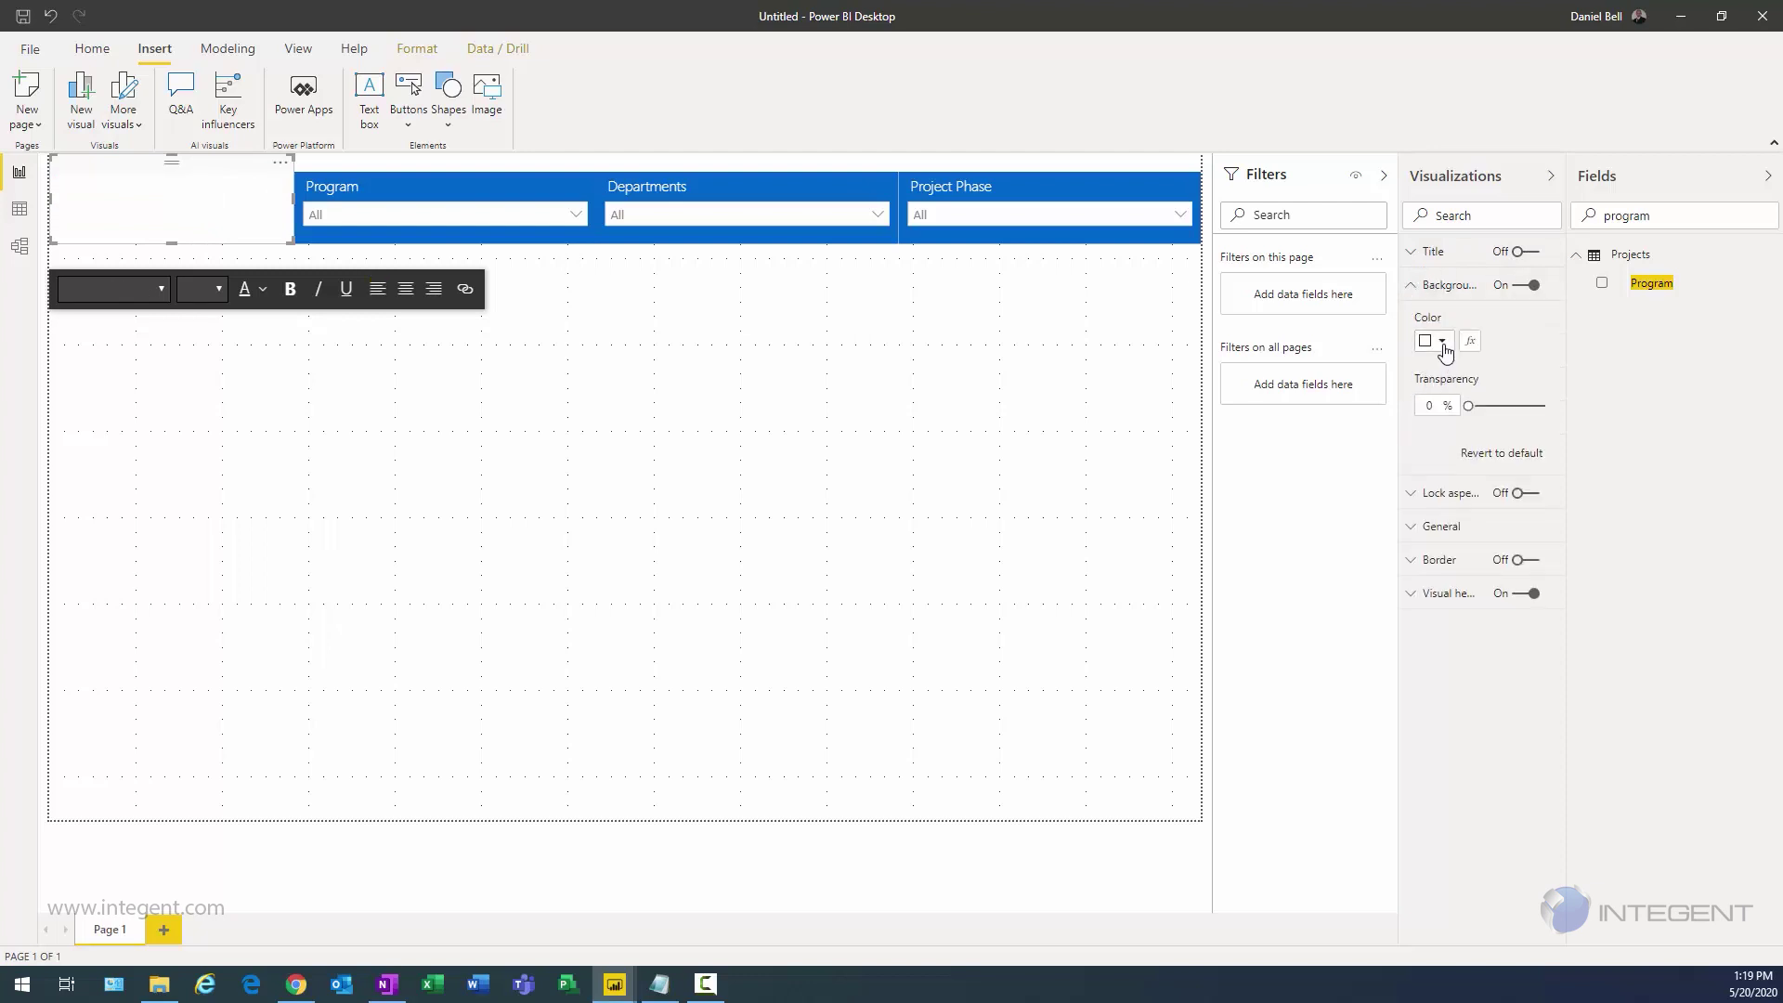
click(1443, 344)
click(1477, 495)
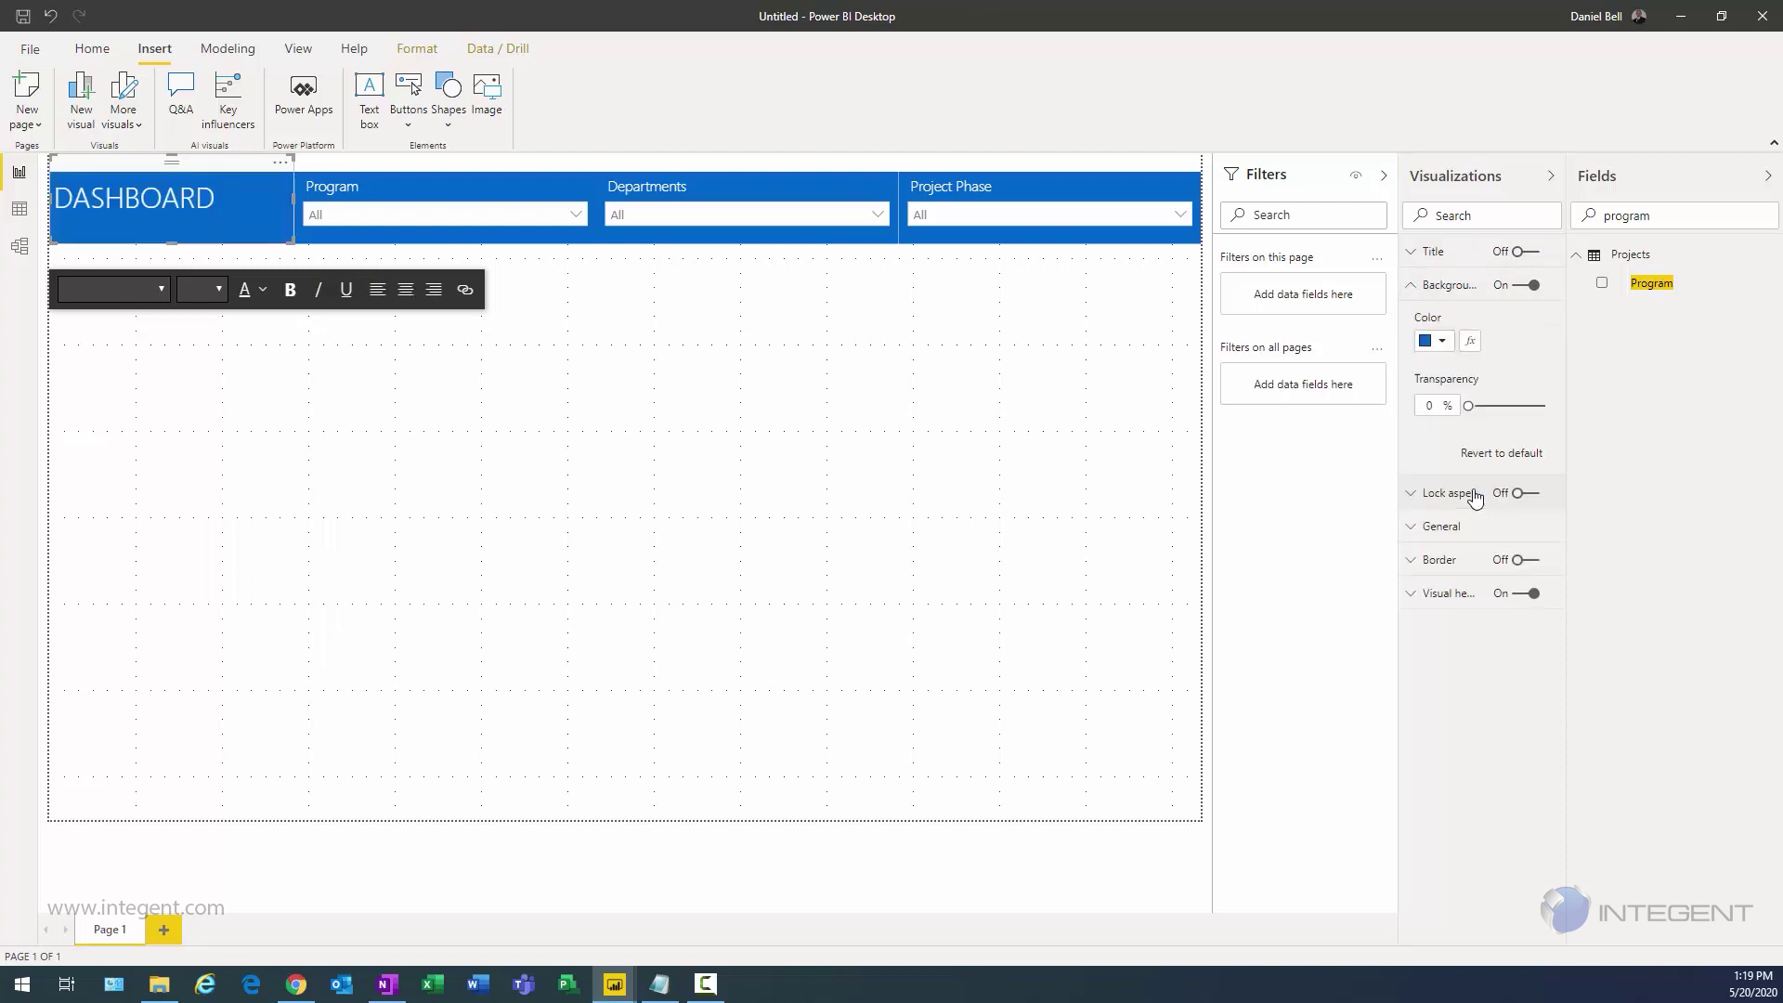
click(316, 469)
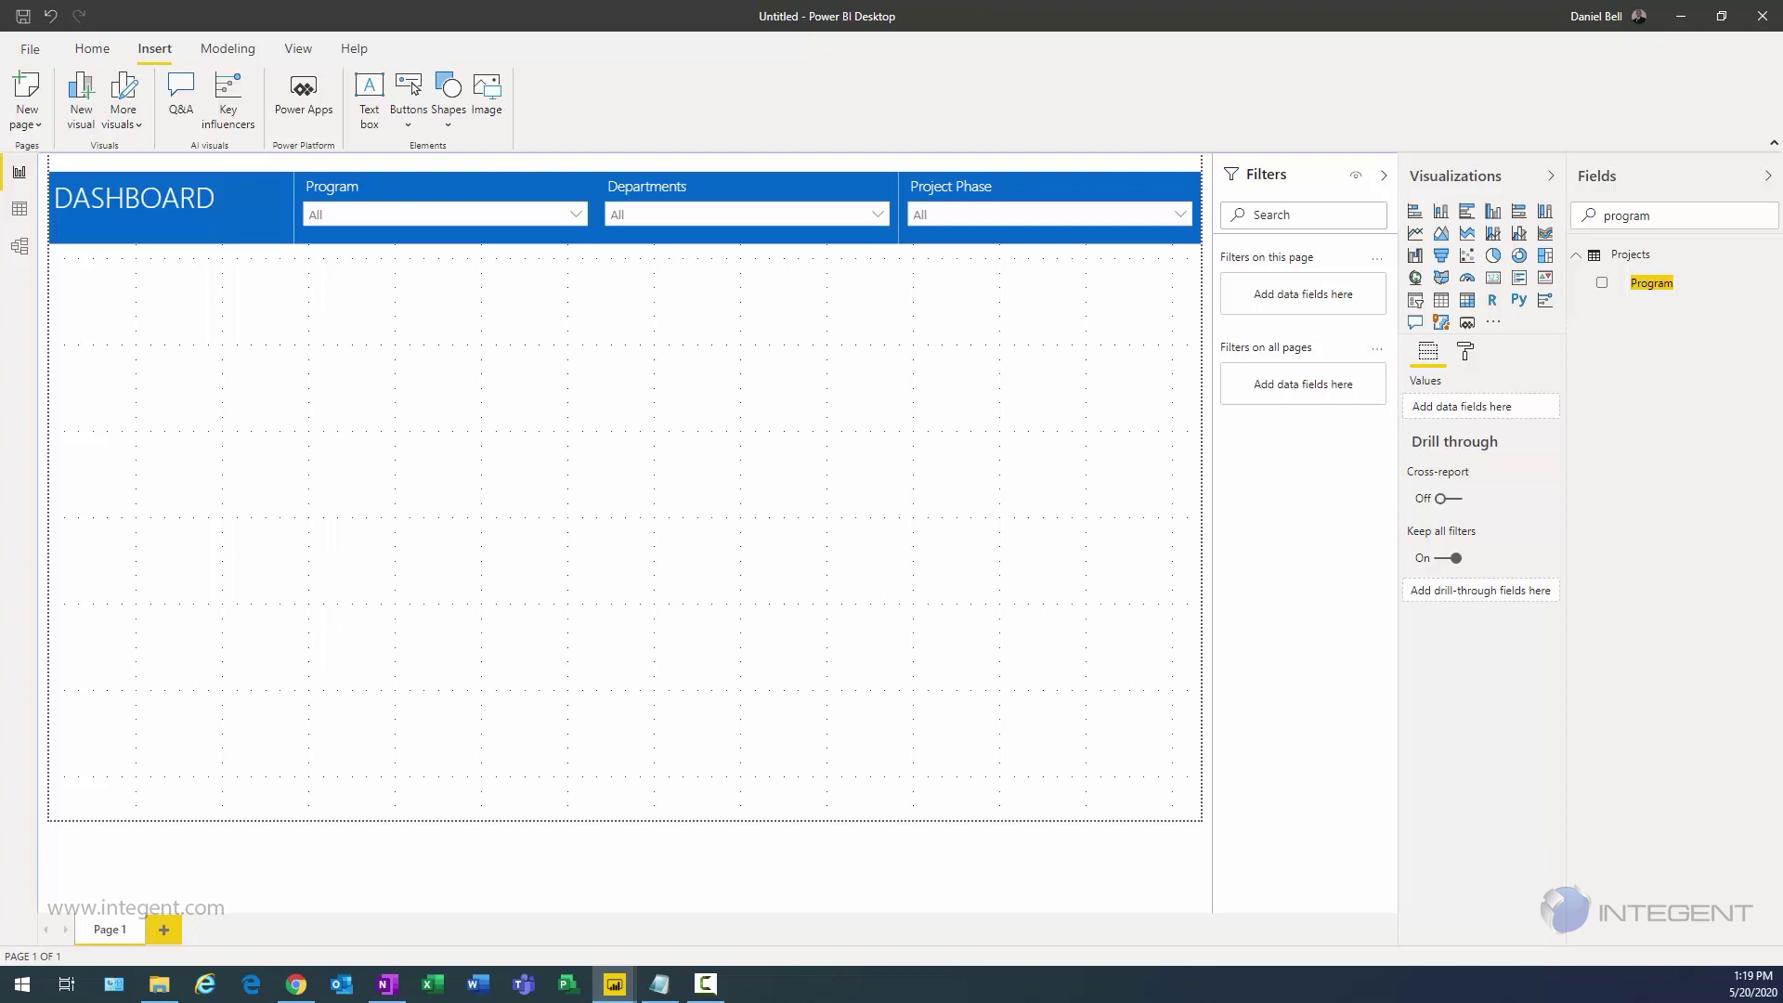
Step: Show the Projects table's data and examine its last columns, including ProjectKPI, ScheduleKPI and WorkKPI
key(alt+Tab)
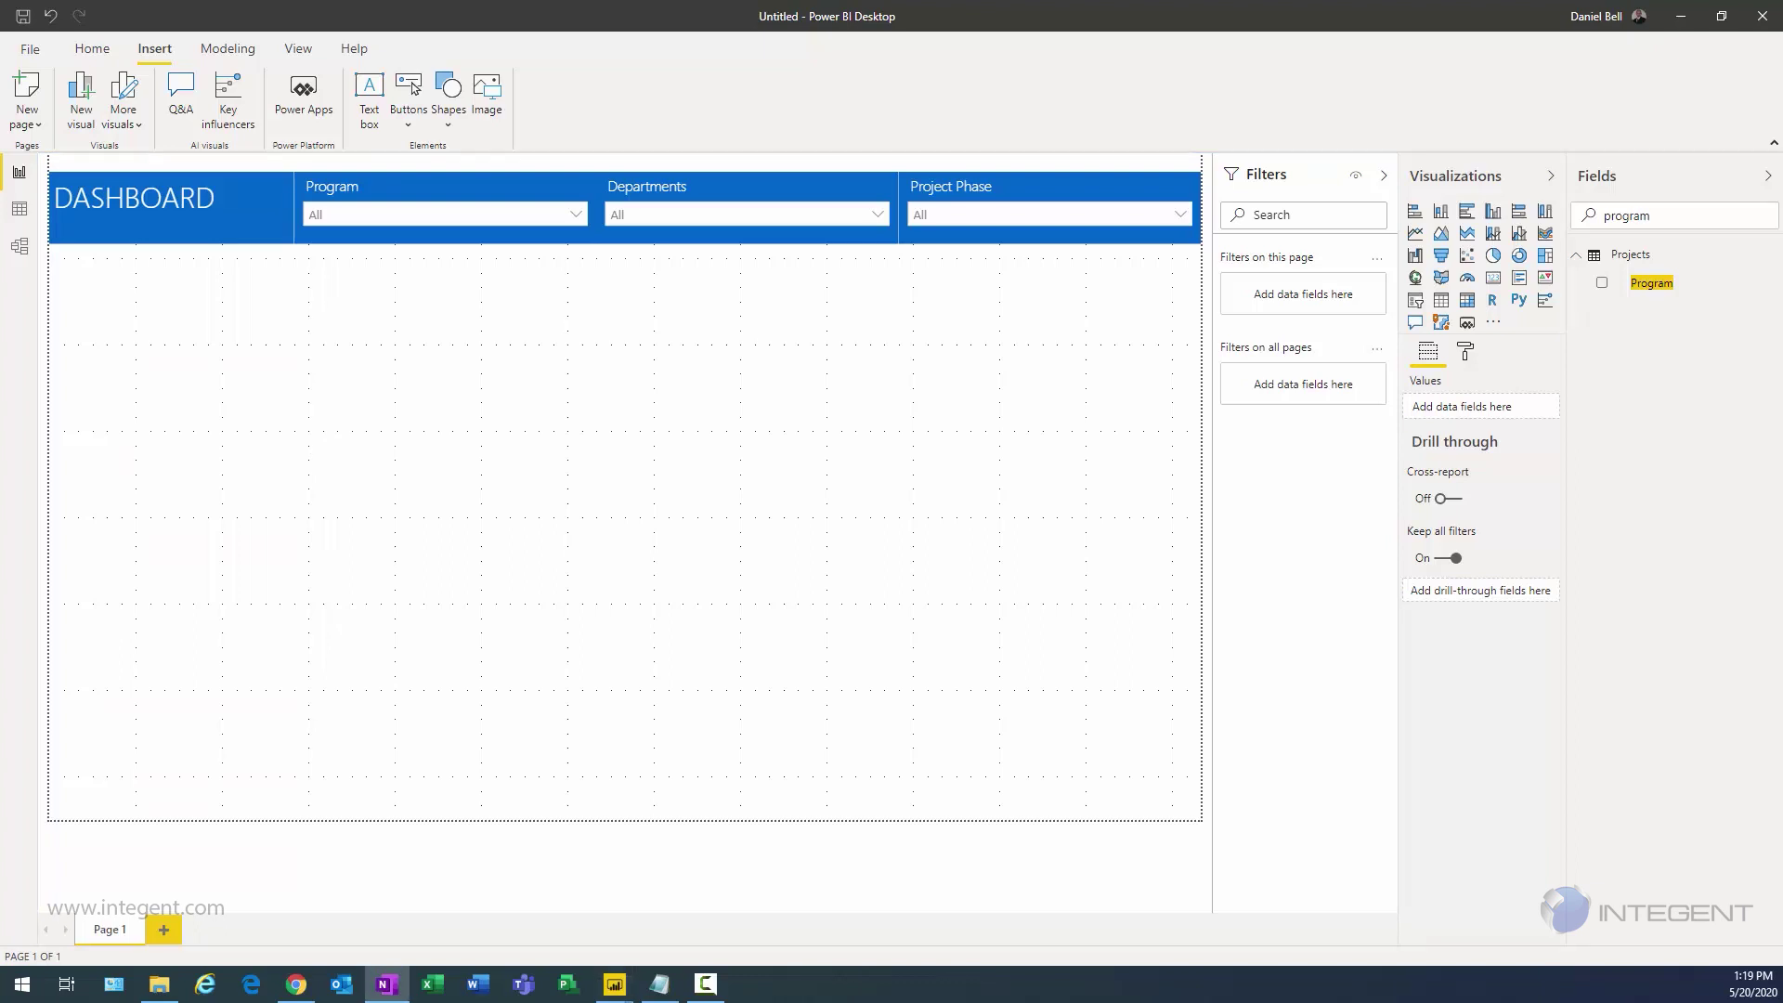
key(alt+Tab)
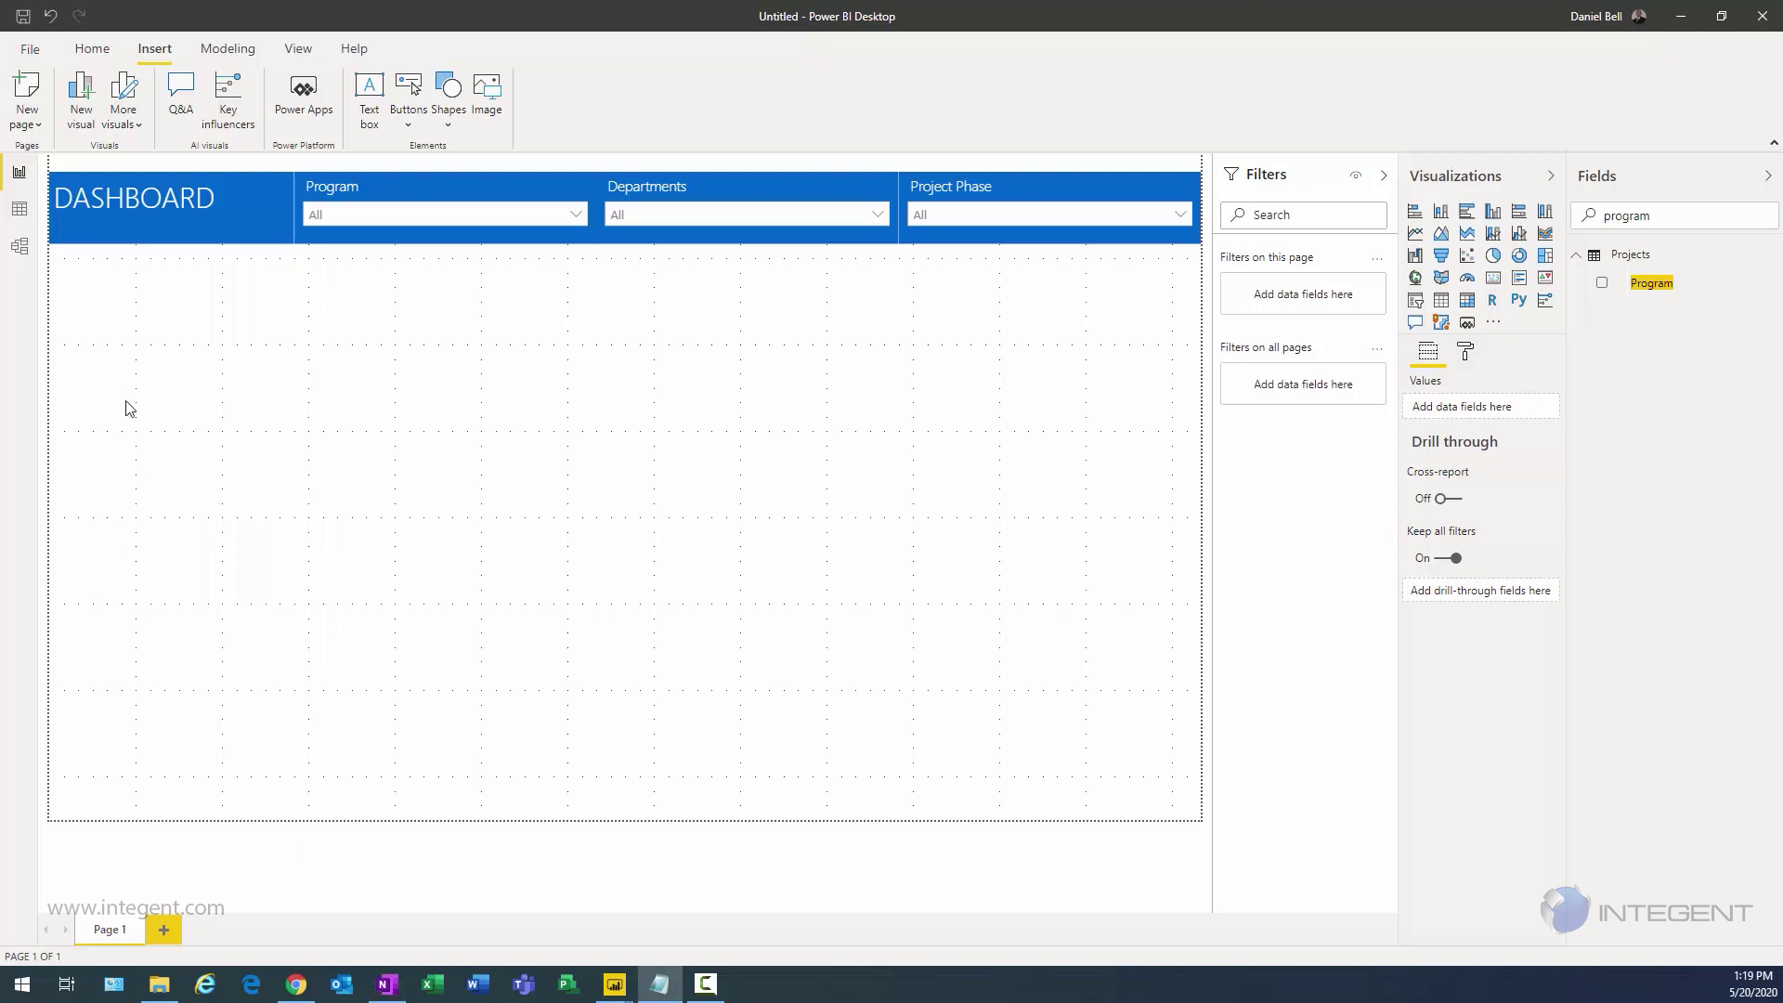
click(20, 215)
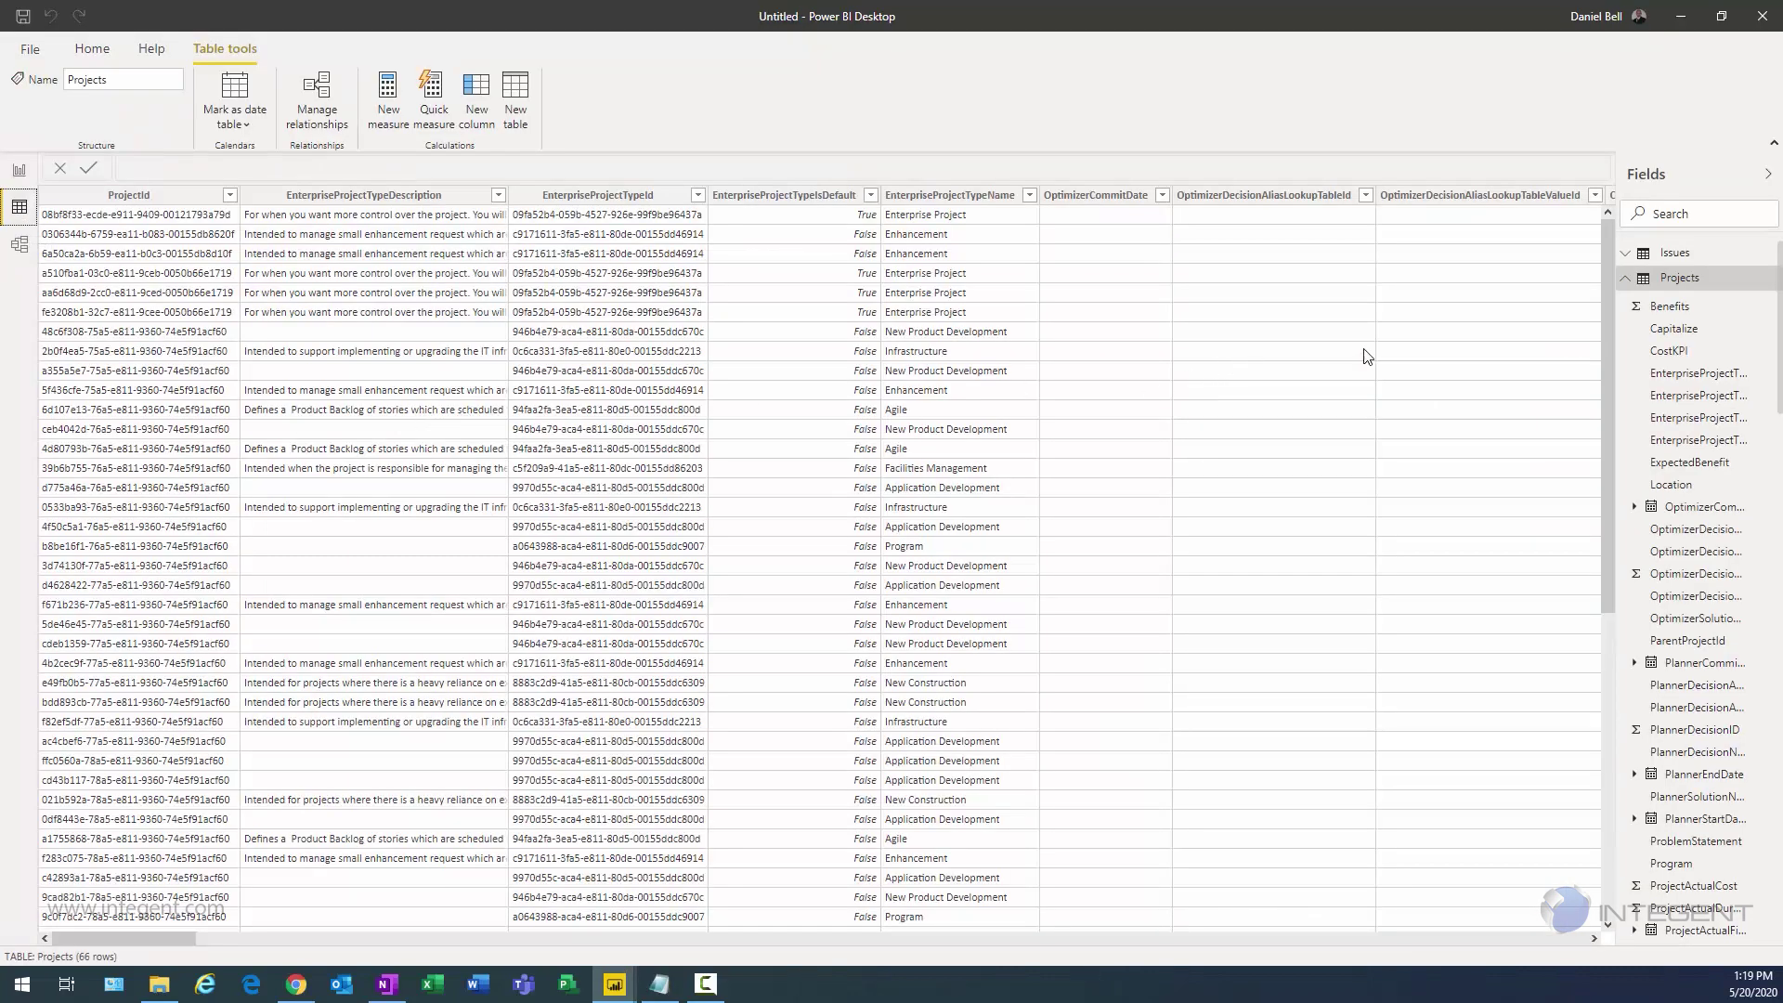
click(1579, 940)
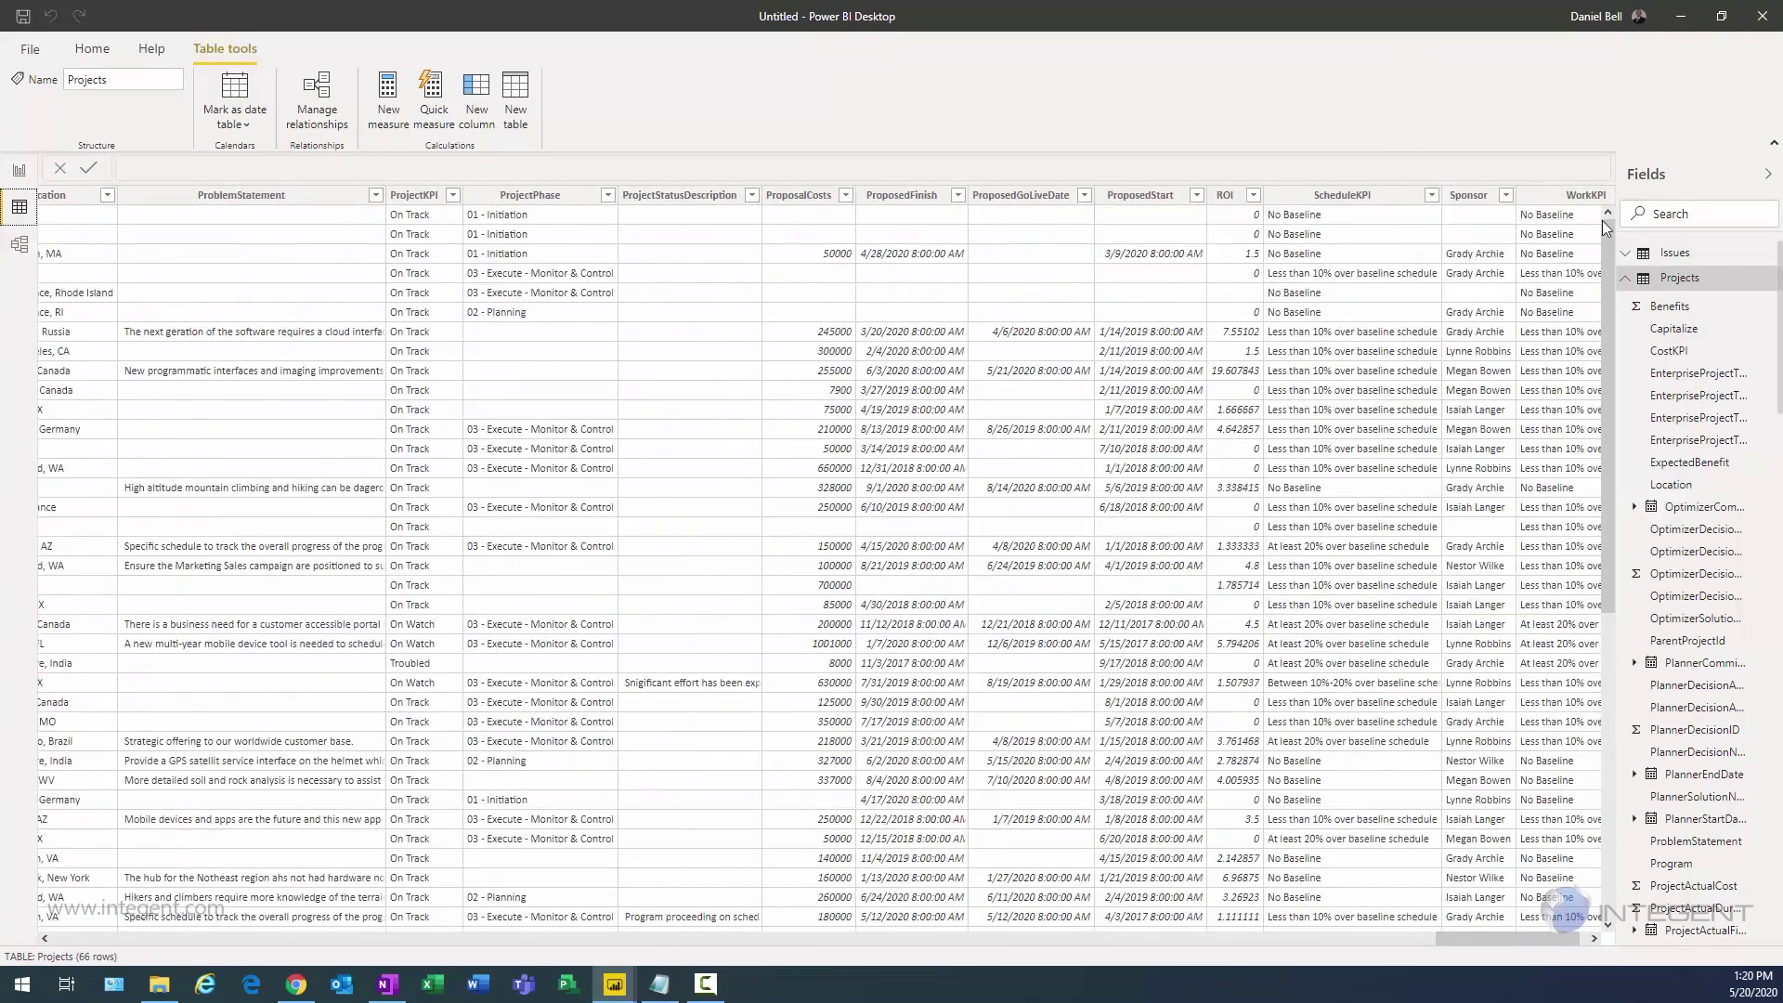
drag(1535, 942, 1544, 942)
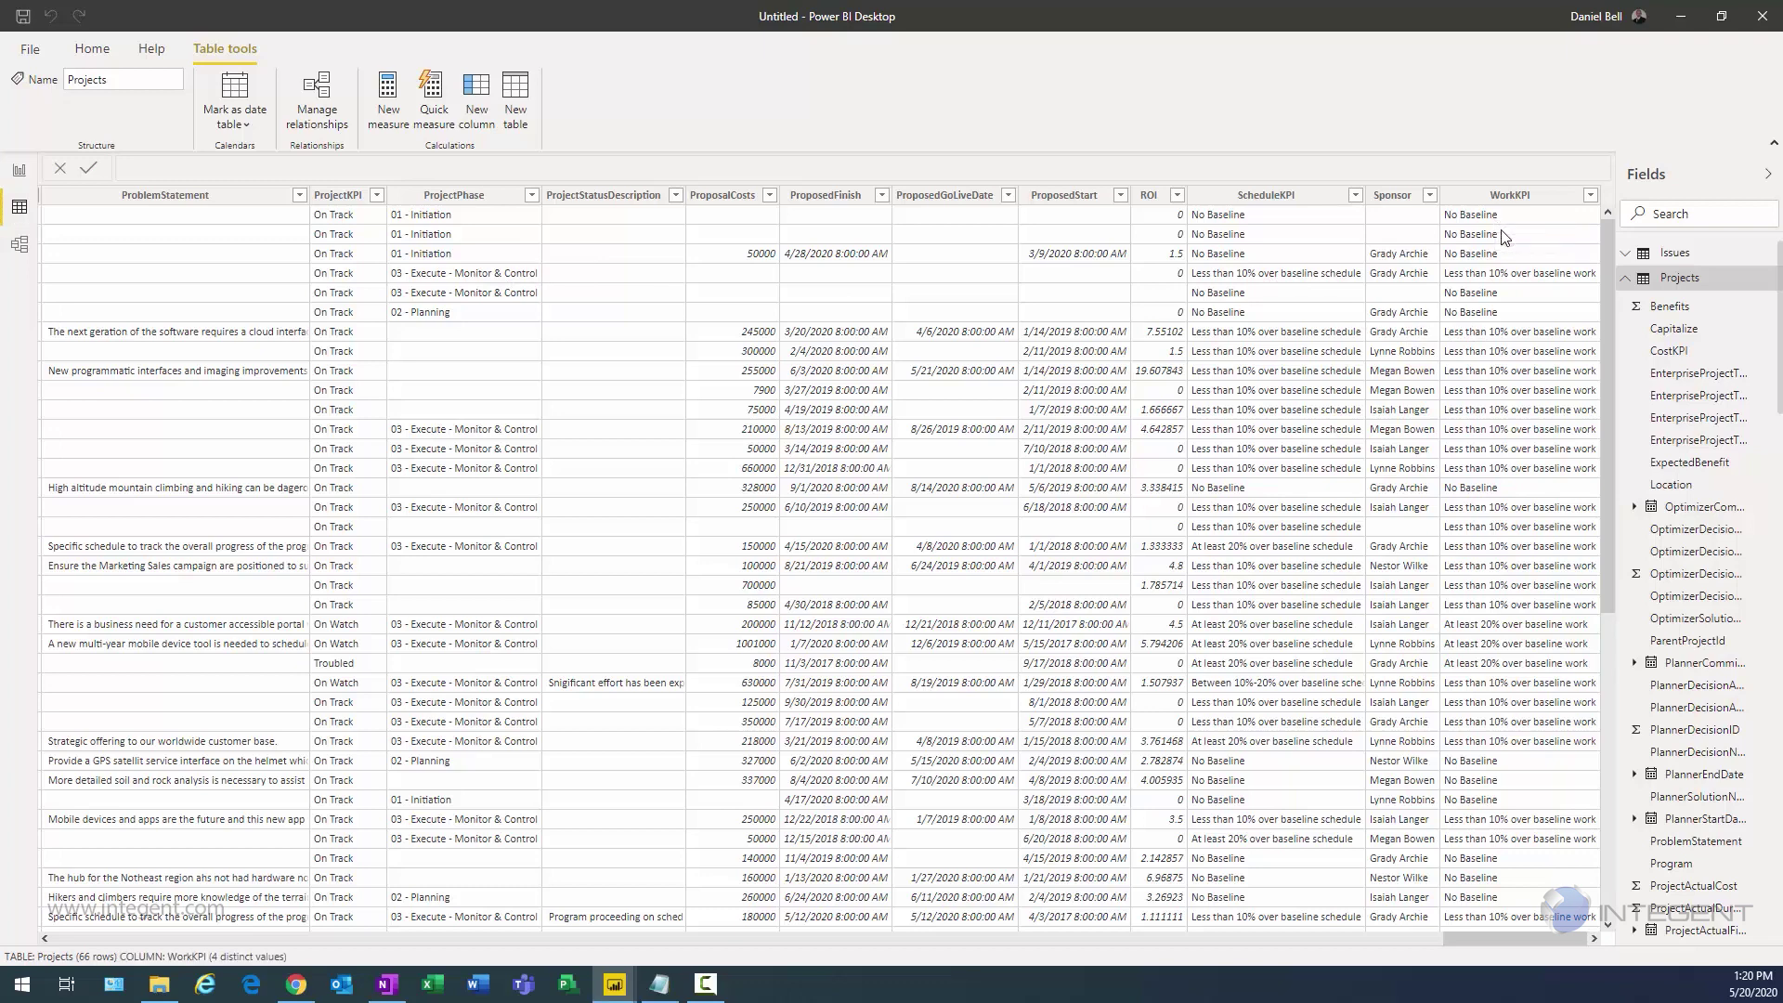
click(1497, 264)
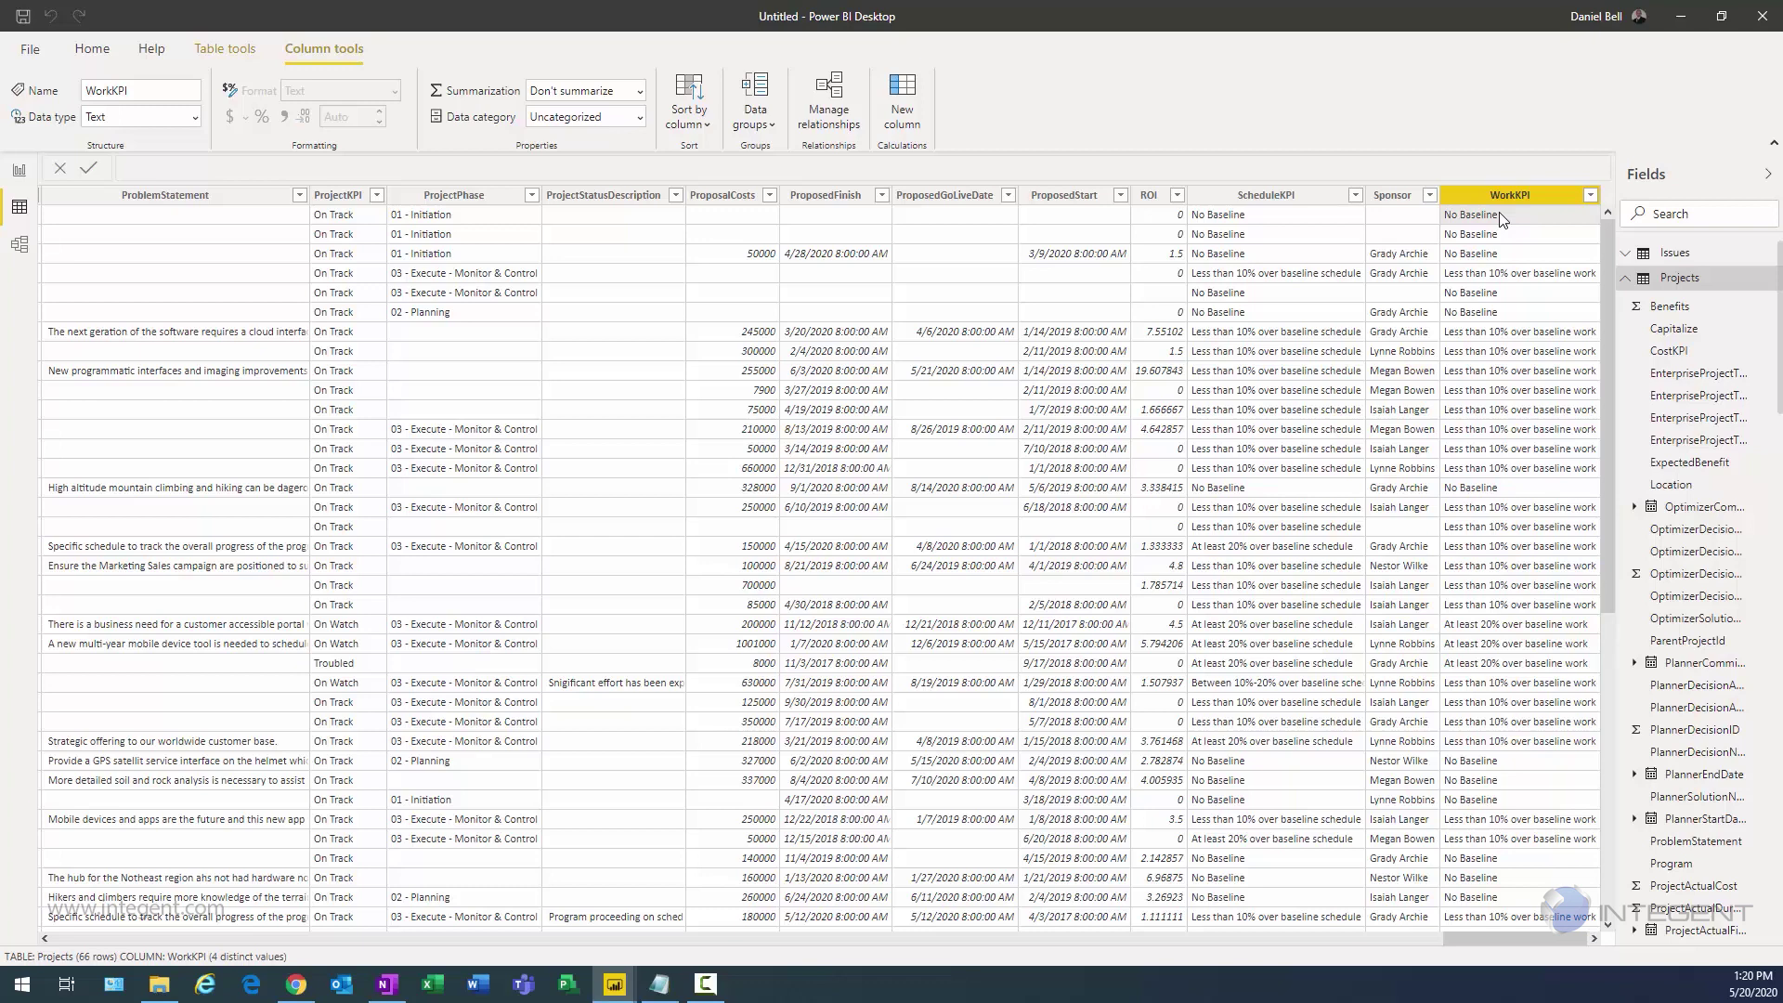
Step: Add a calculated column ProjectKPIValue to Projects, using Switch on ProjectKPI: "On Track" 1, "On Watch" 2, "Troubled" 3, otherwise 4
click(240, 44)
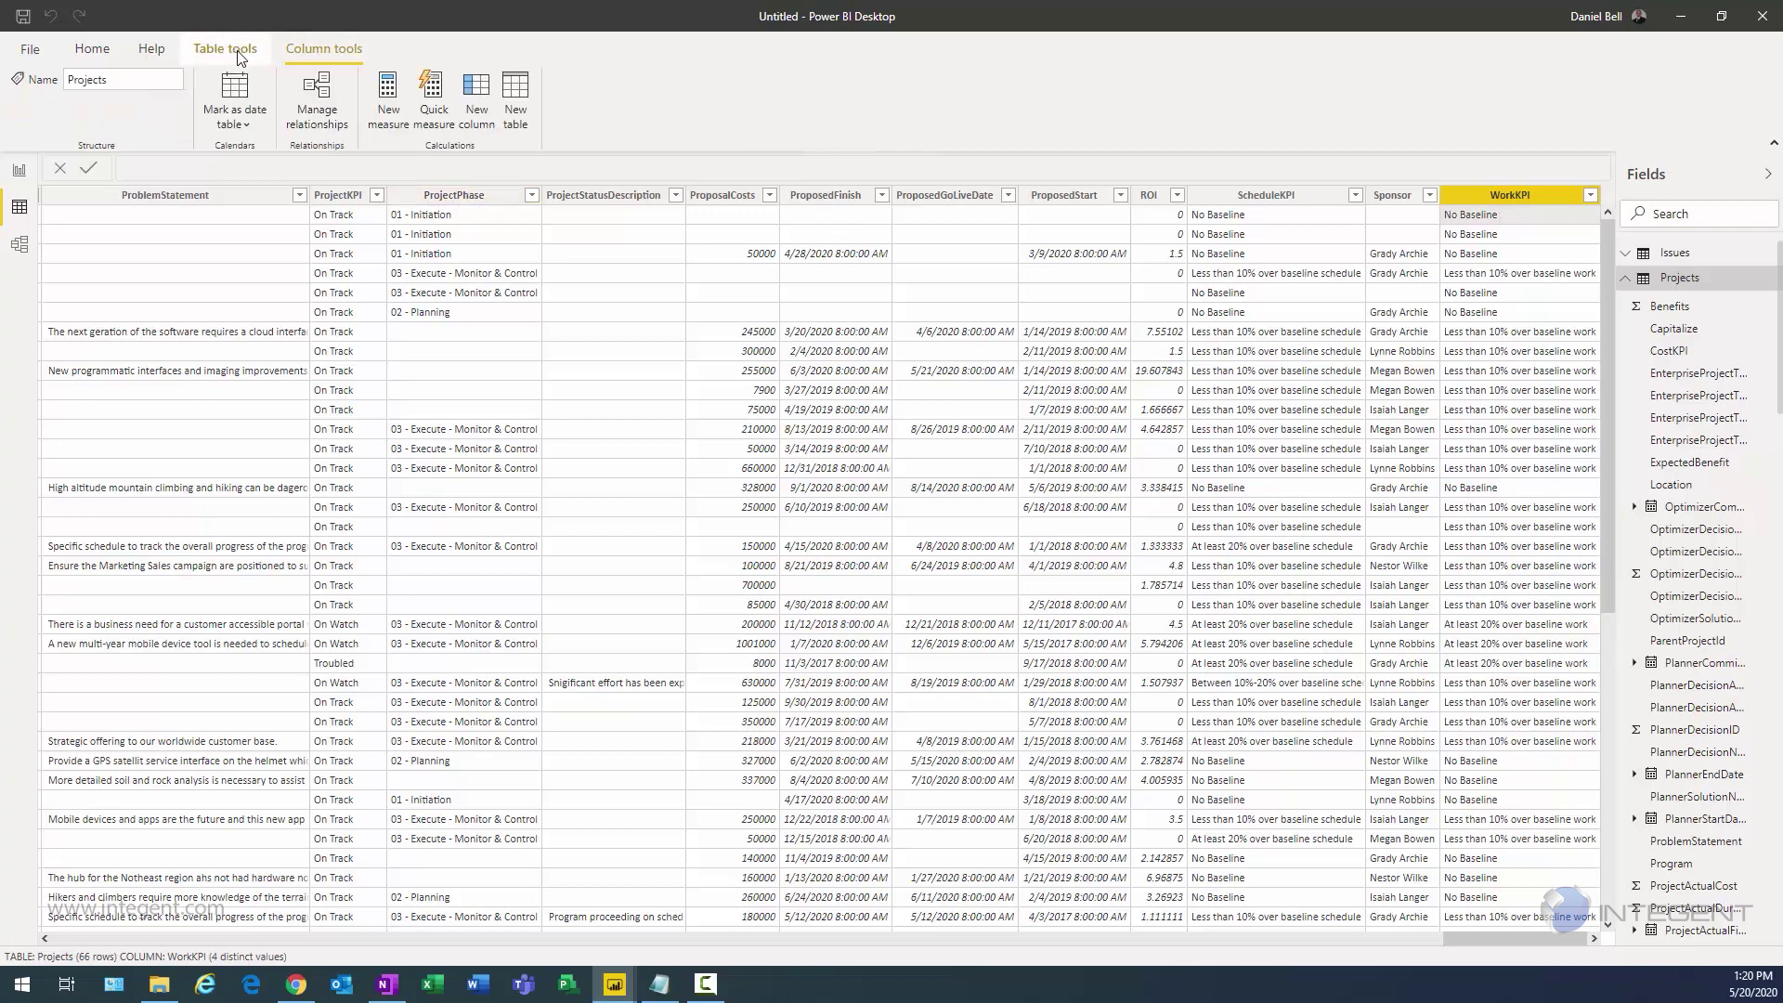
click(477, 110)
key(alt+Tab)
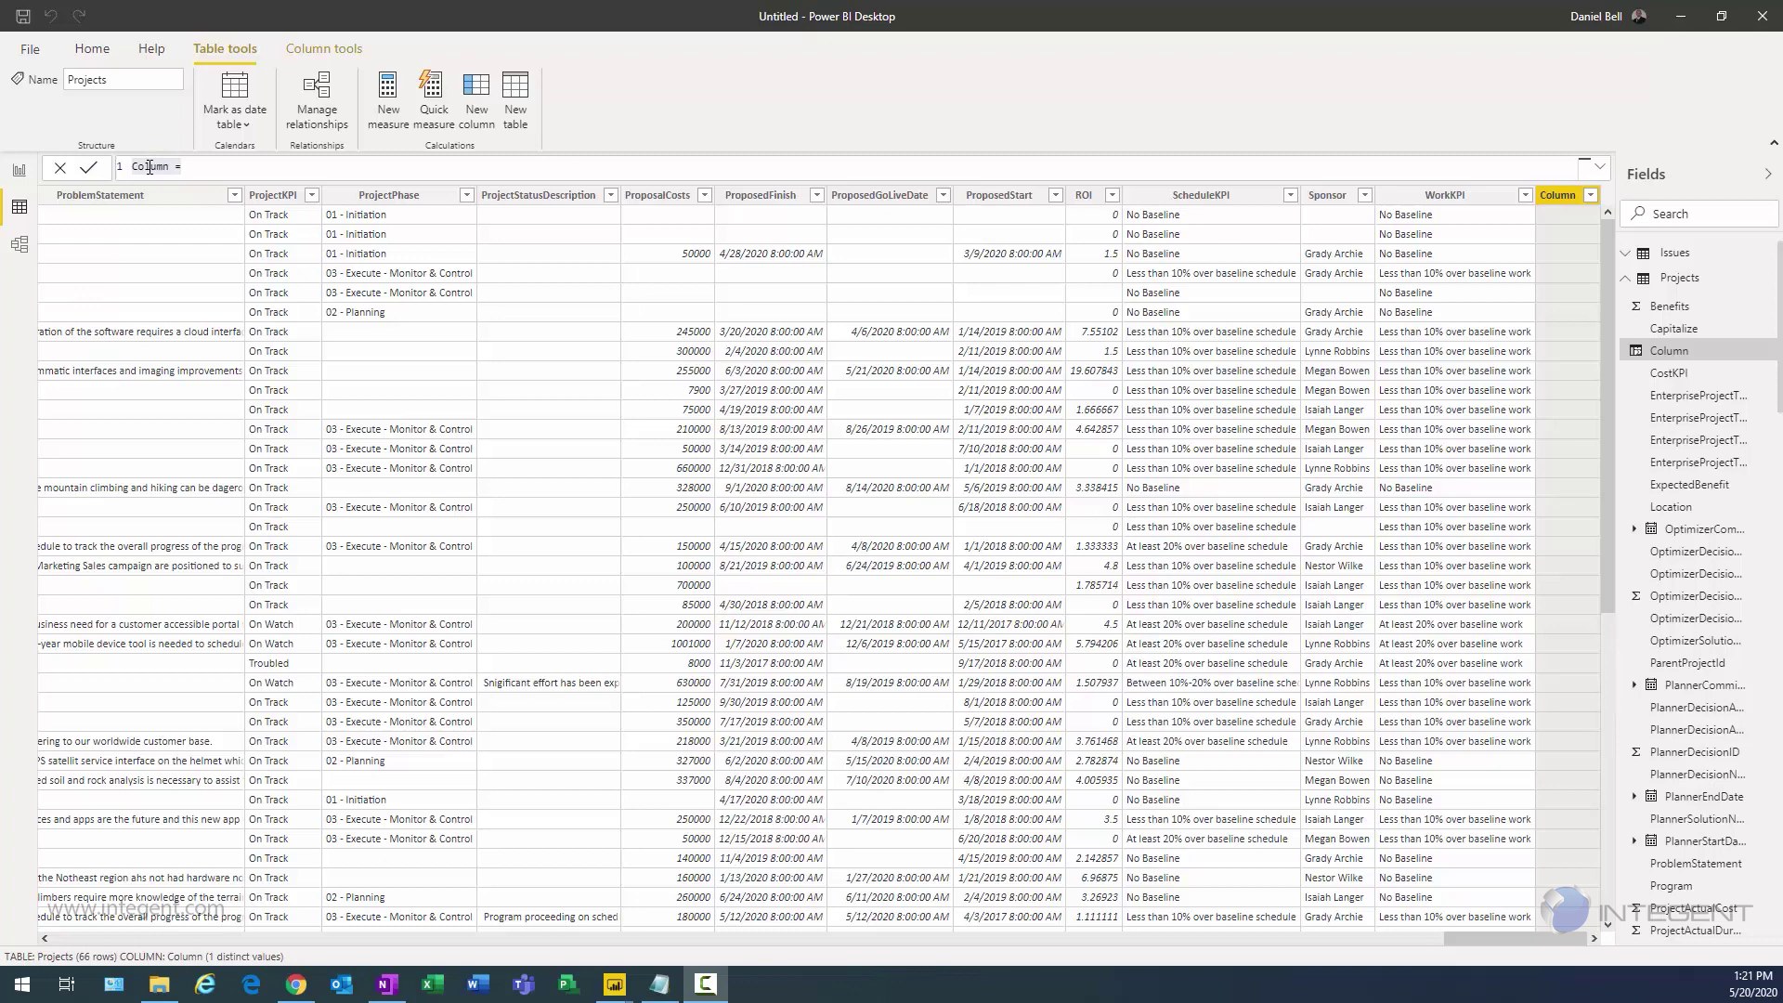
drag(182, 168, 134, 167)
click(145, 167)
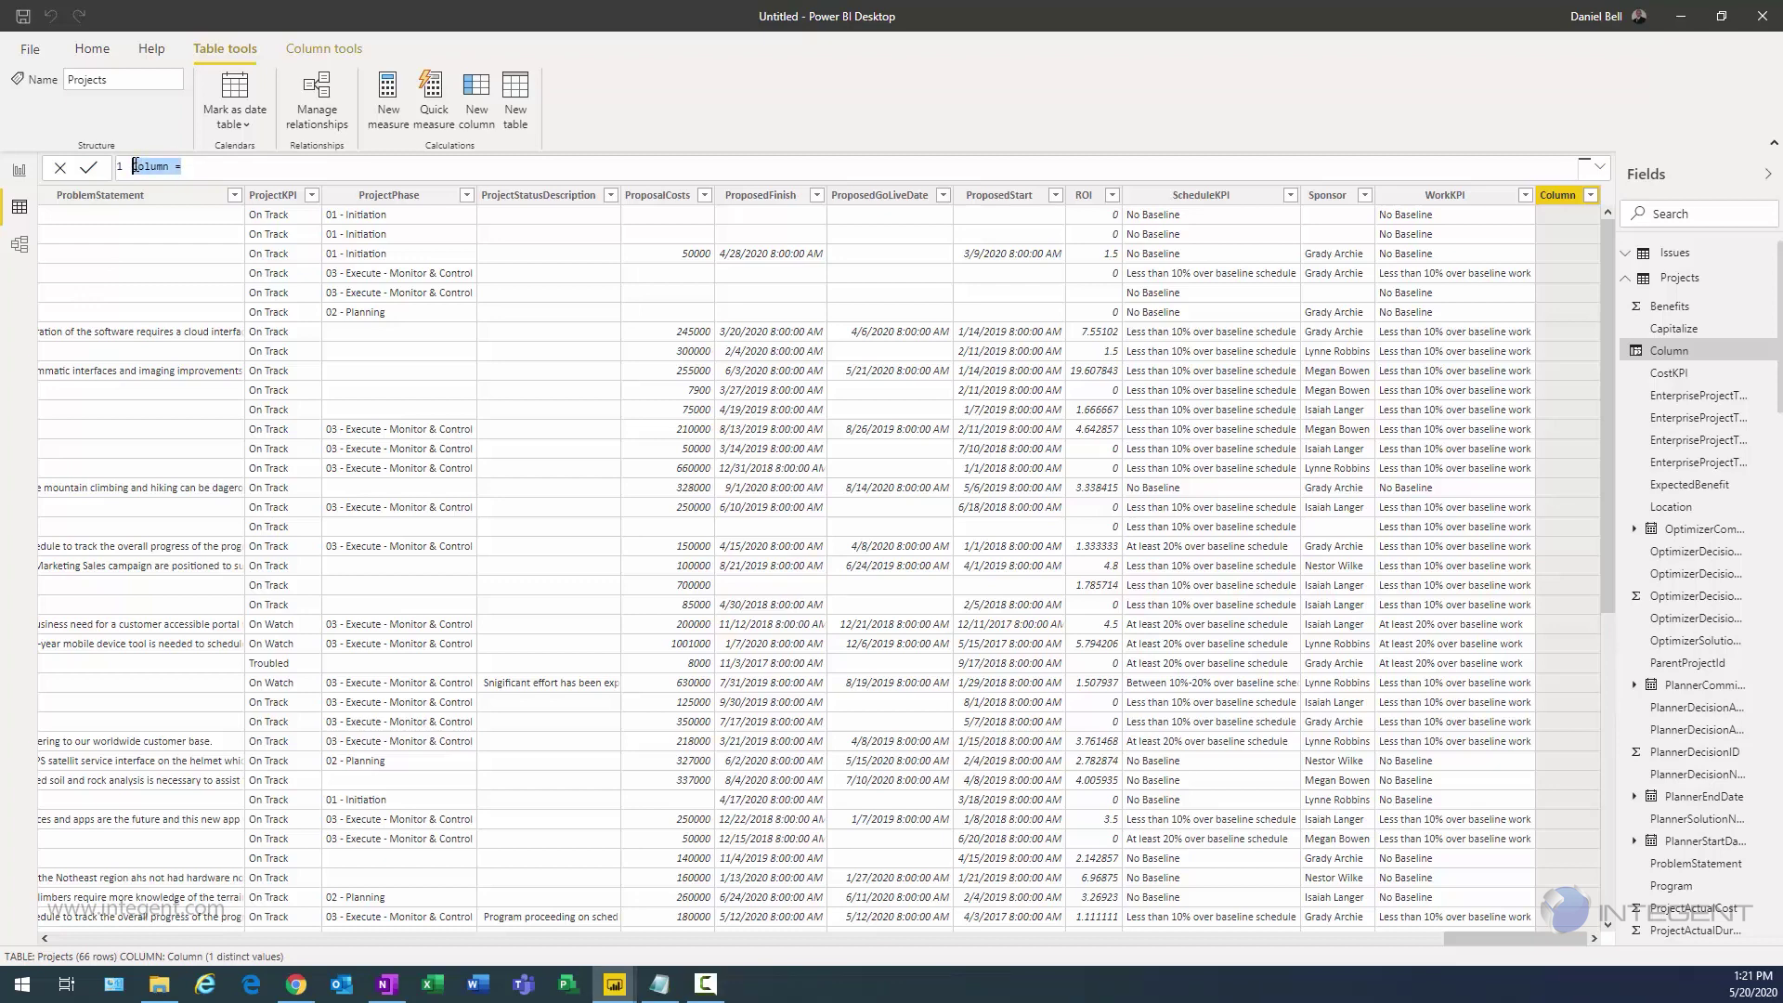
text(ProjectKPIValue = Switch(True(), Projects[ProjectKPI] = "On Track", 1, Projects[ProjectKPI] = "On Watch", 2, Projects[ProjectKPI] = "Troubled", 3, 4))
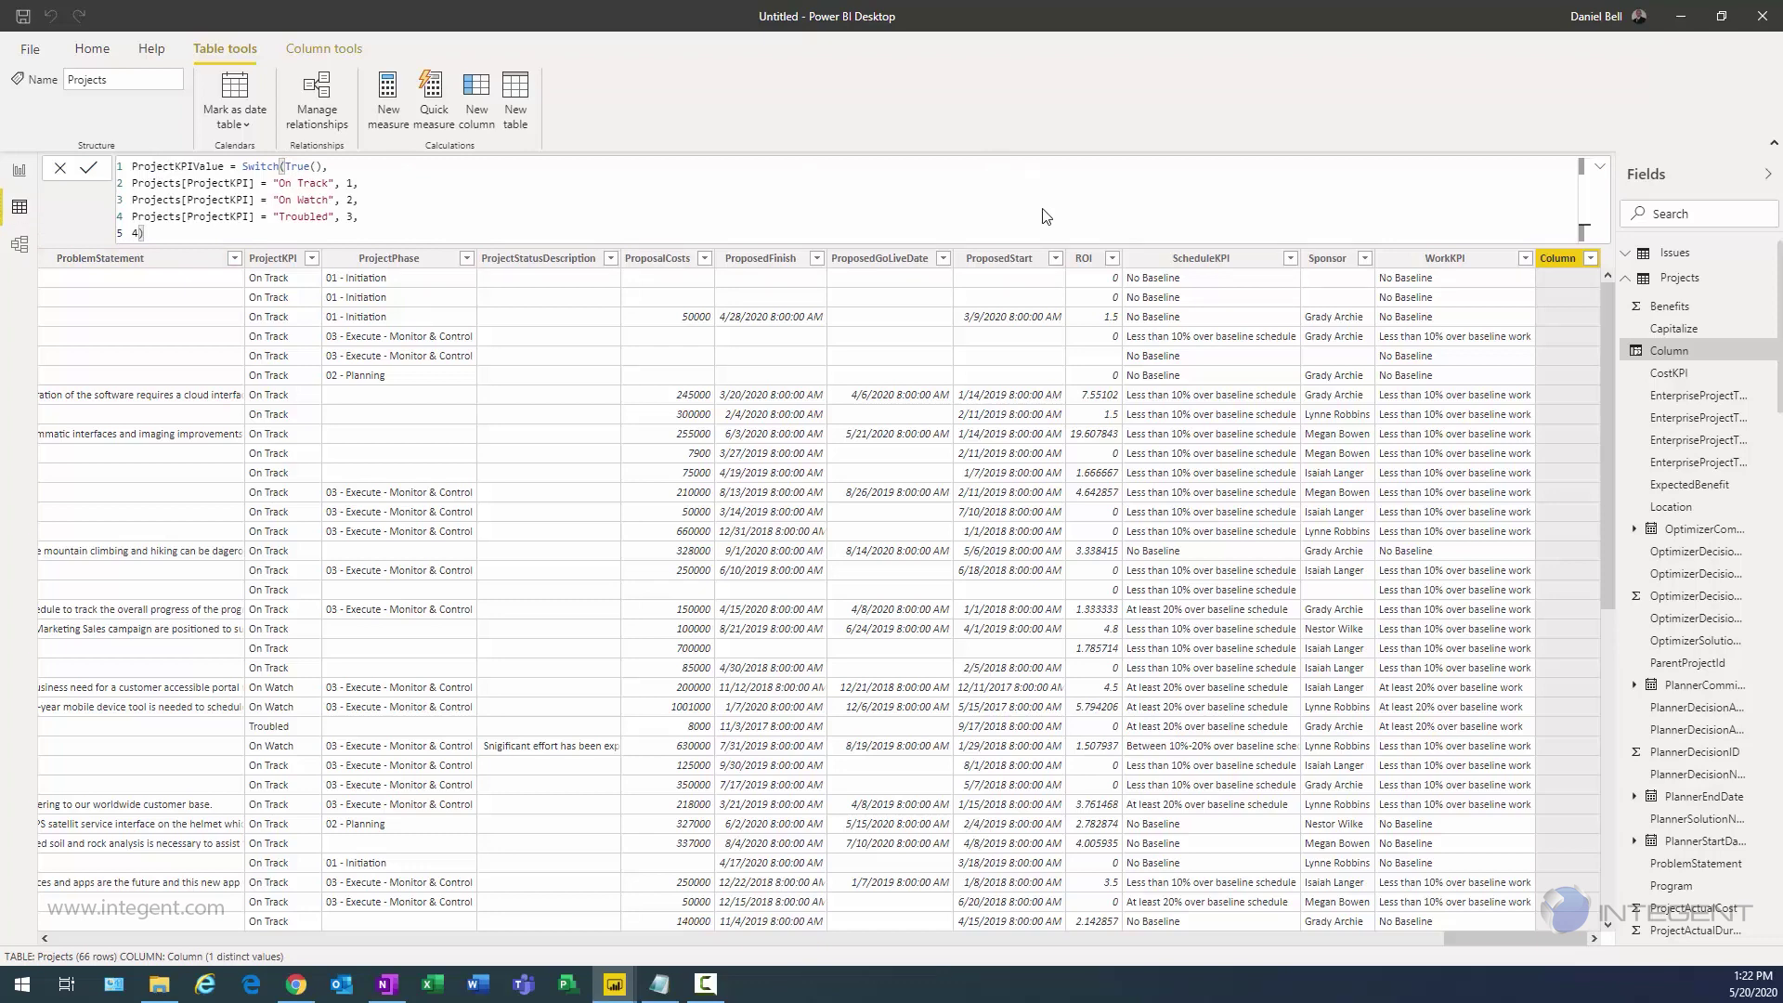
key(Return)
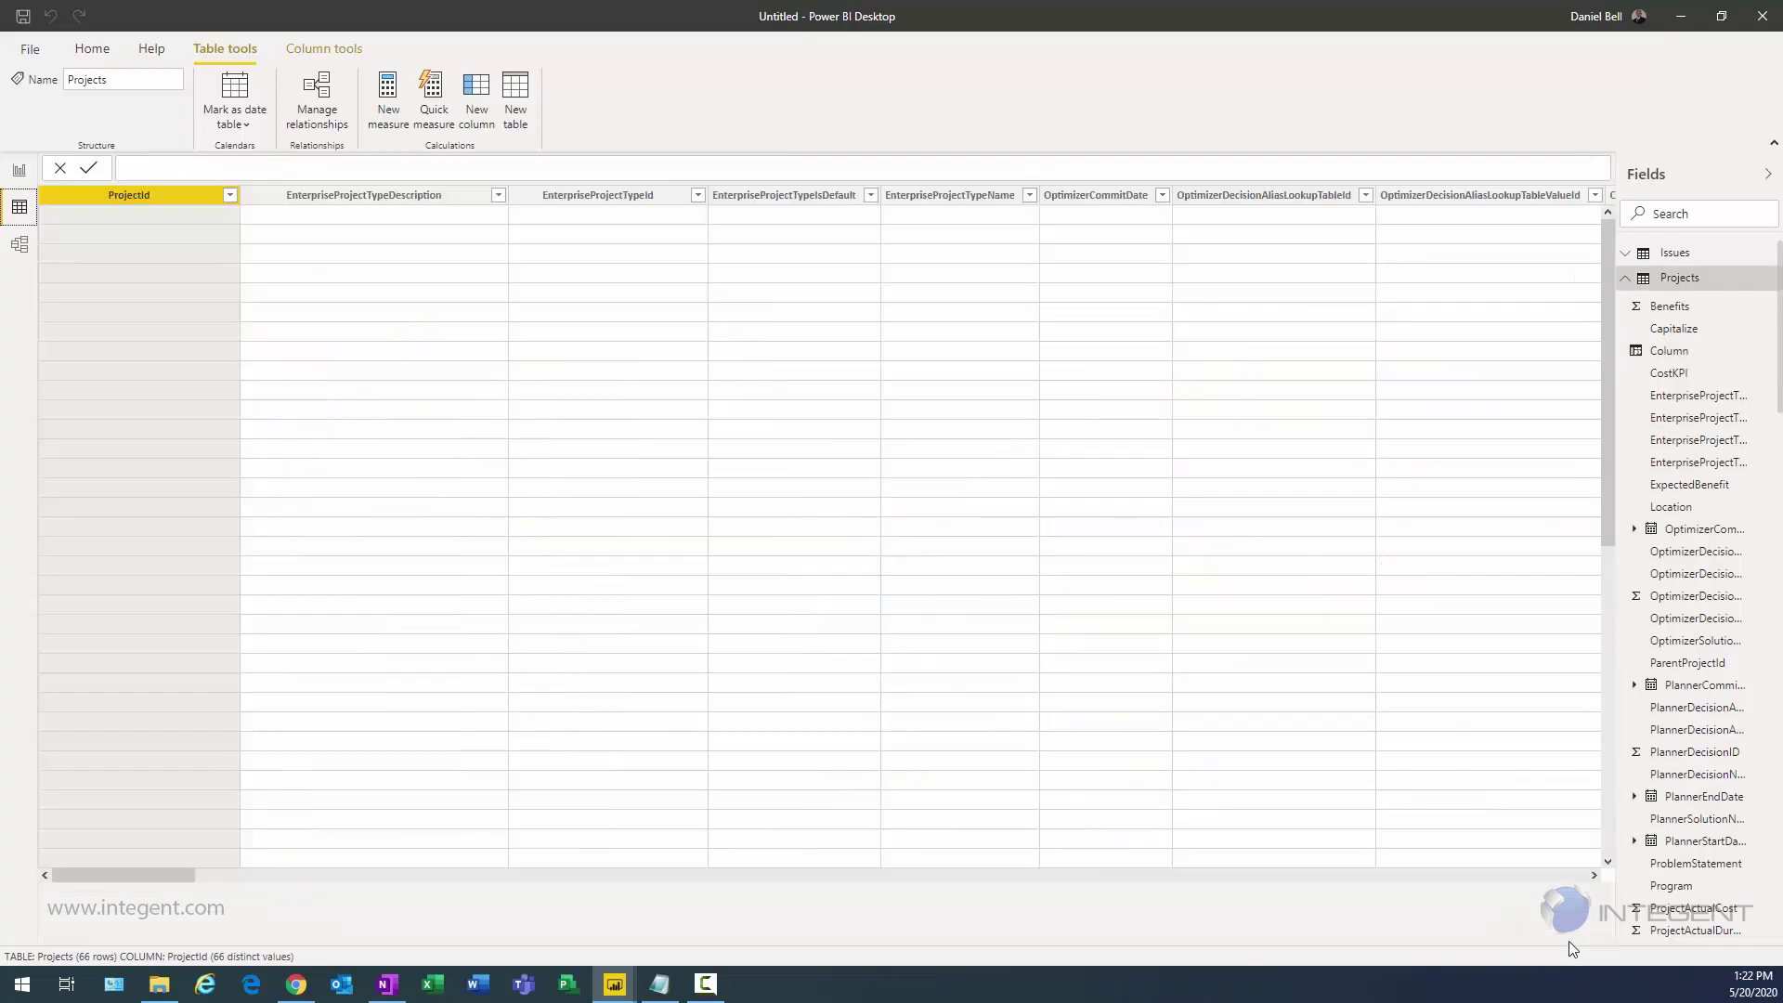
drag(1606, 602, 1539, 864)
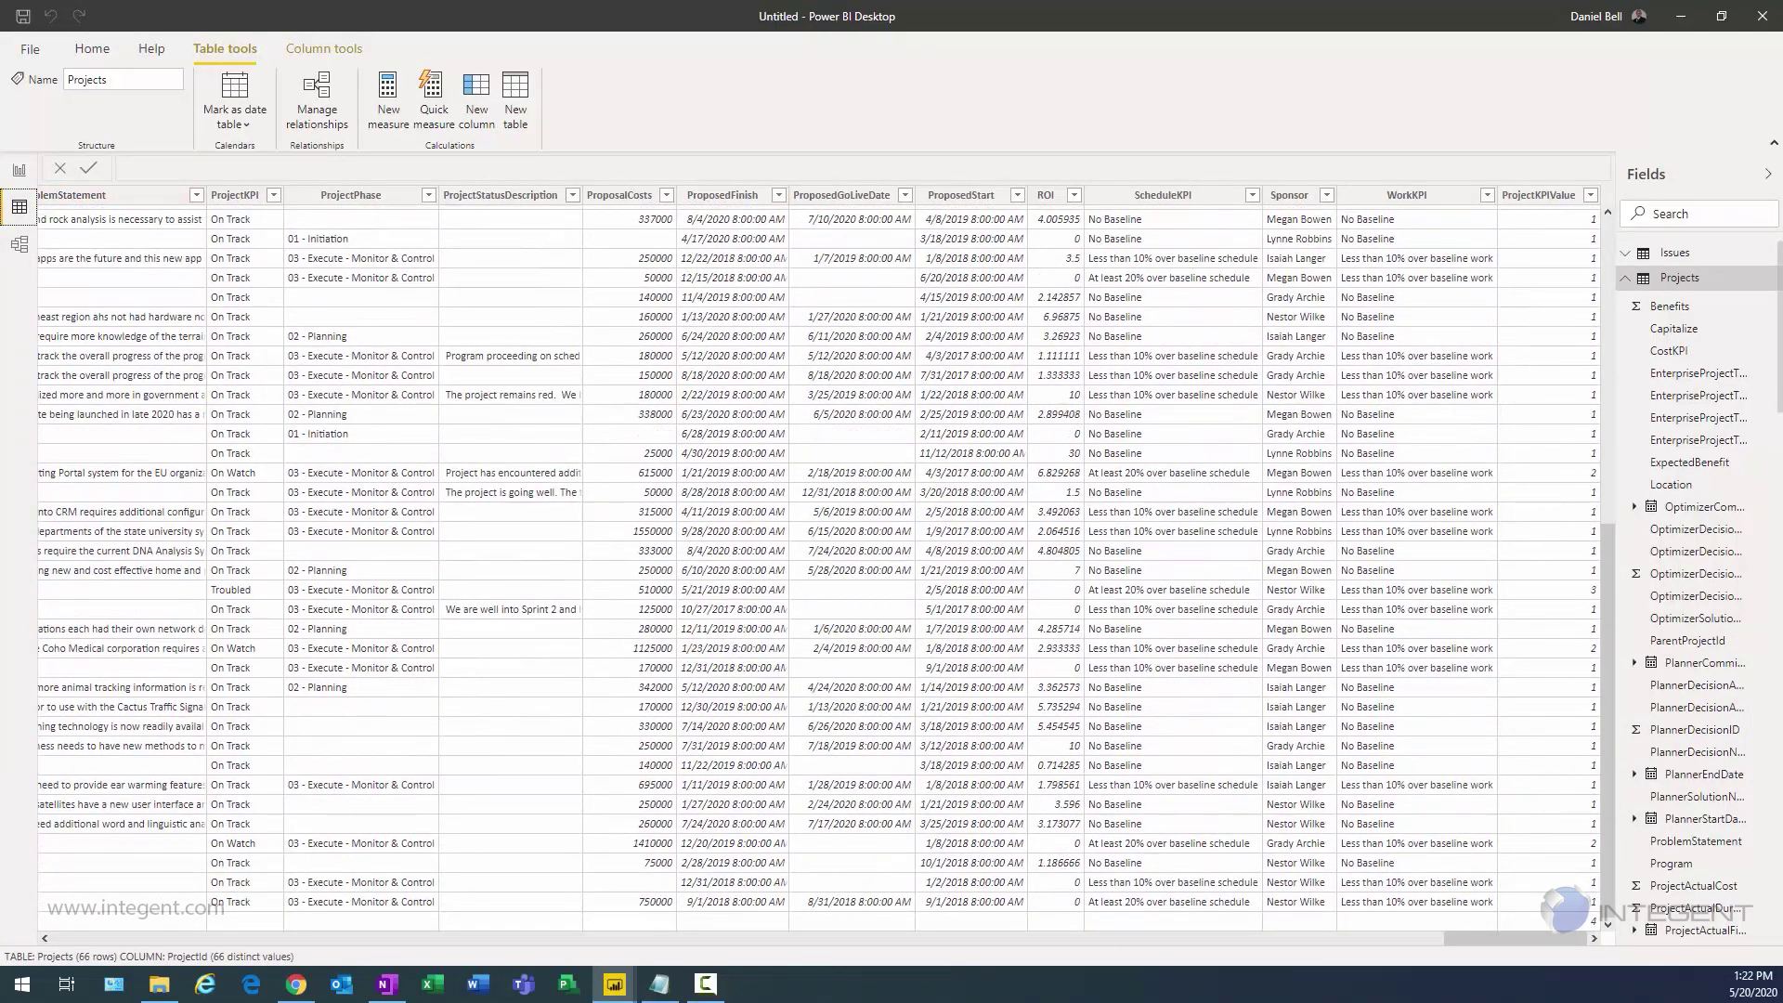
Step: Add calculated column ScheduleKPIValue using Switch on ScheduleKPI: "No Baseline" 1; over baseline schedule by "At least 20%" 2, "Between 10%-20%" 3, "Less than 10%" 4
click(659, 984)
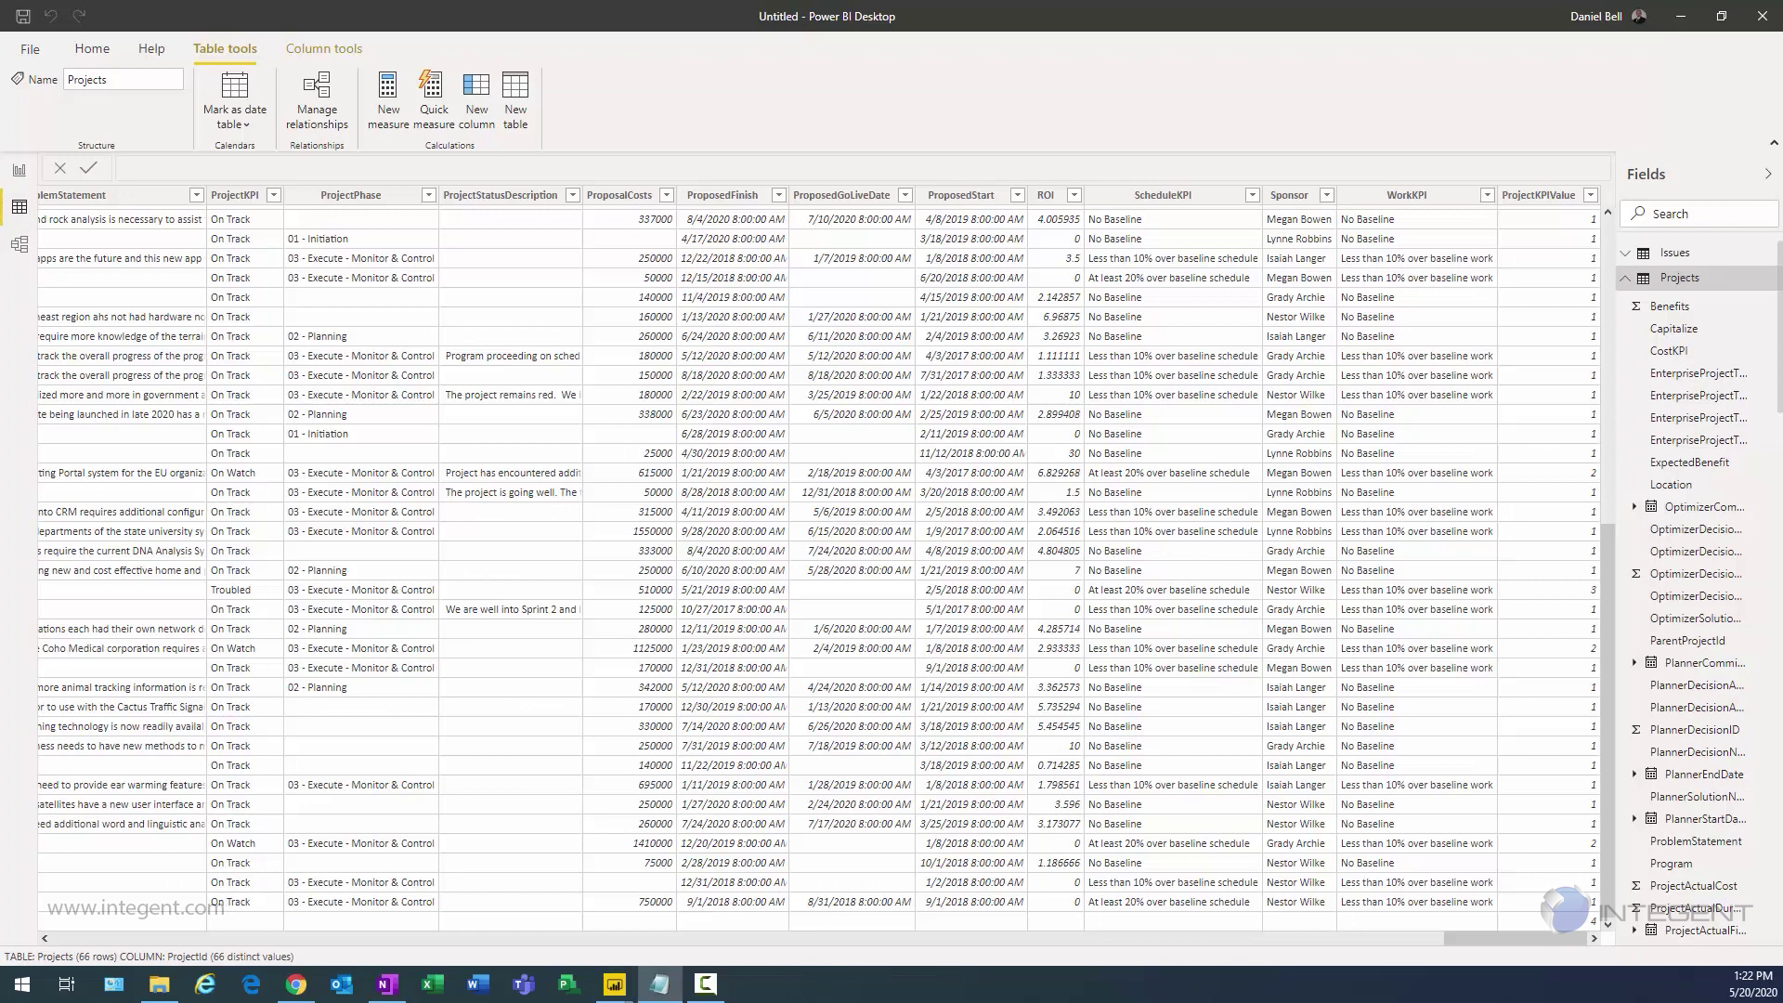
click(476, 104)
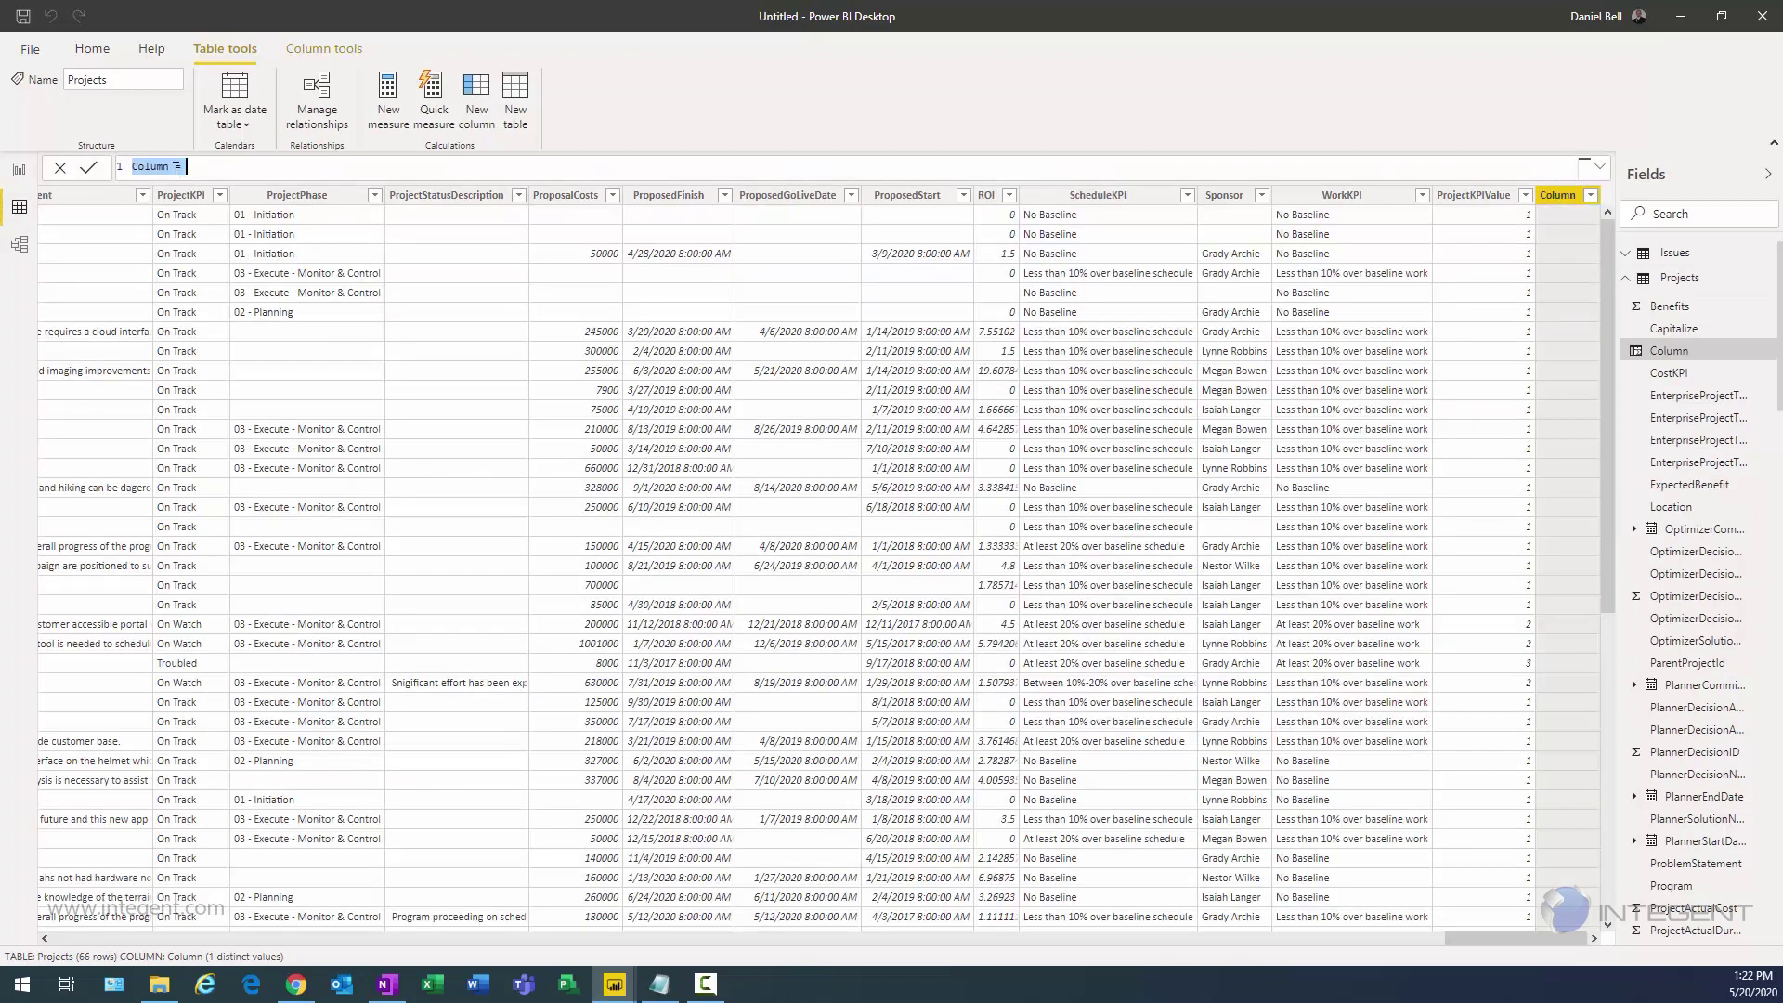
click(185, 166)
drag(185, 166, 123, 172)
text(ScheduleKPIValue = Switch(True(), Projects[ScheduleKPI] = "No Baseline", 1, Projects[ScheduleKPI] = "At least 20% over baseline schedule", 2, Projects[ScheduleKPI] = "Between 10%-20% over baseline schedule", 3, Projects[ScheduleKPI] = "Less than 10% over baseline schedule", 4))
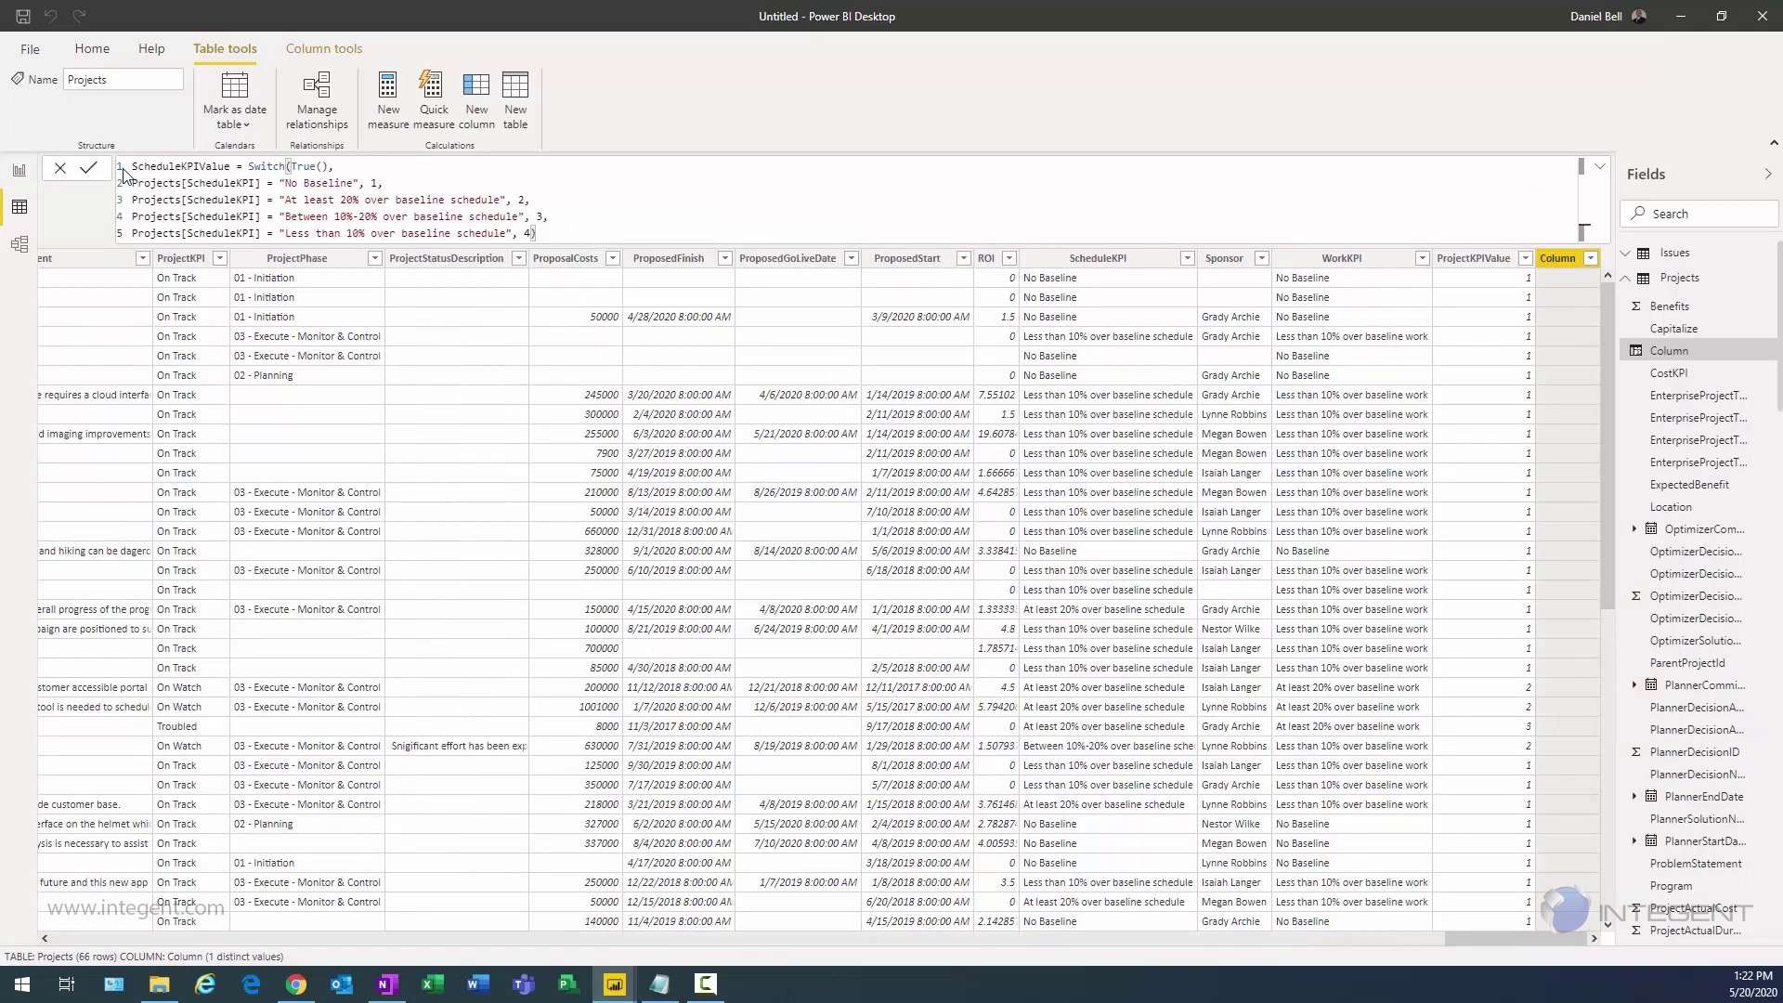
key(Return)
key(Escape)
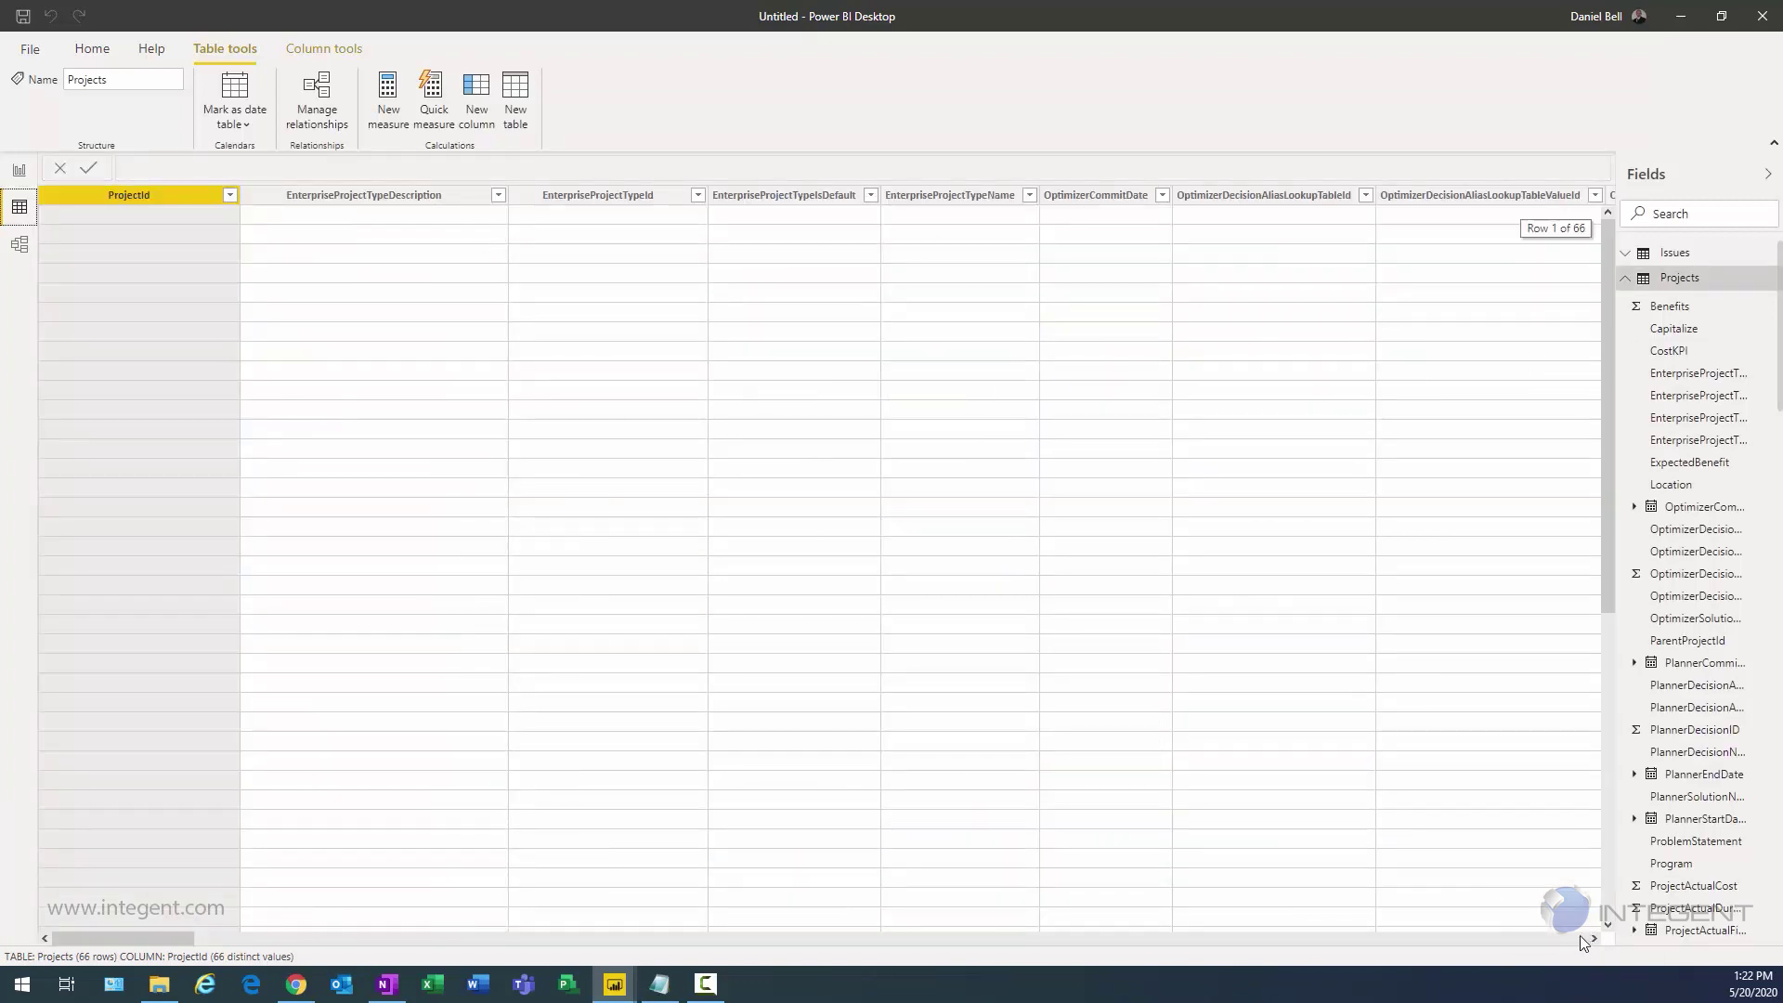
scroll(1579, 938, right, 15)
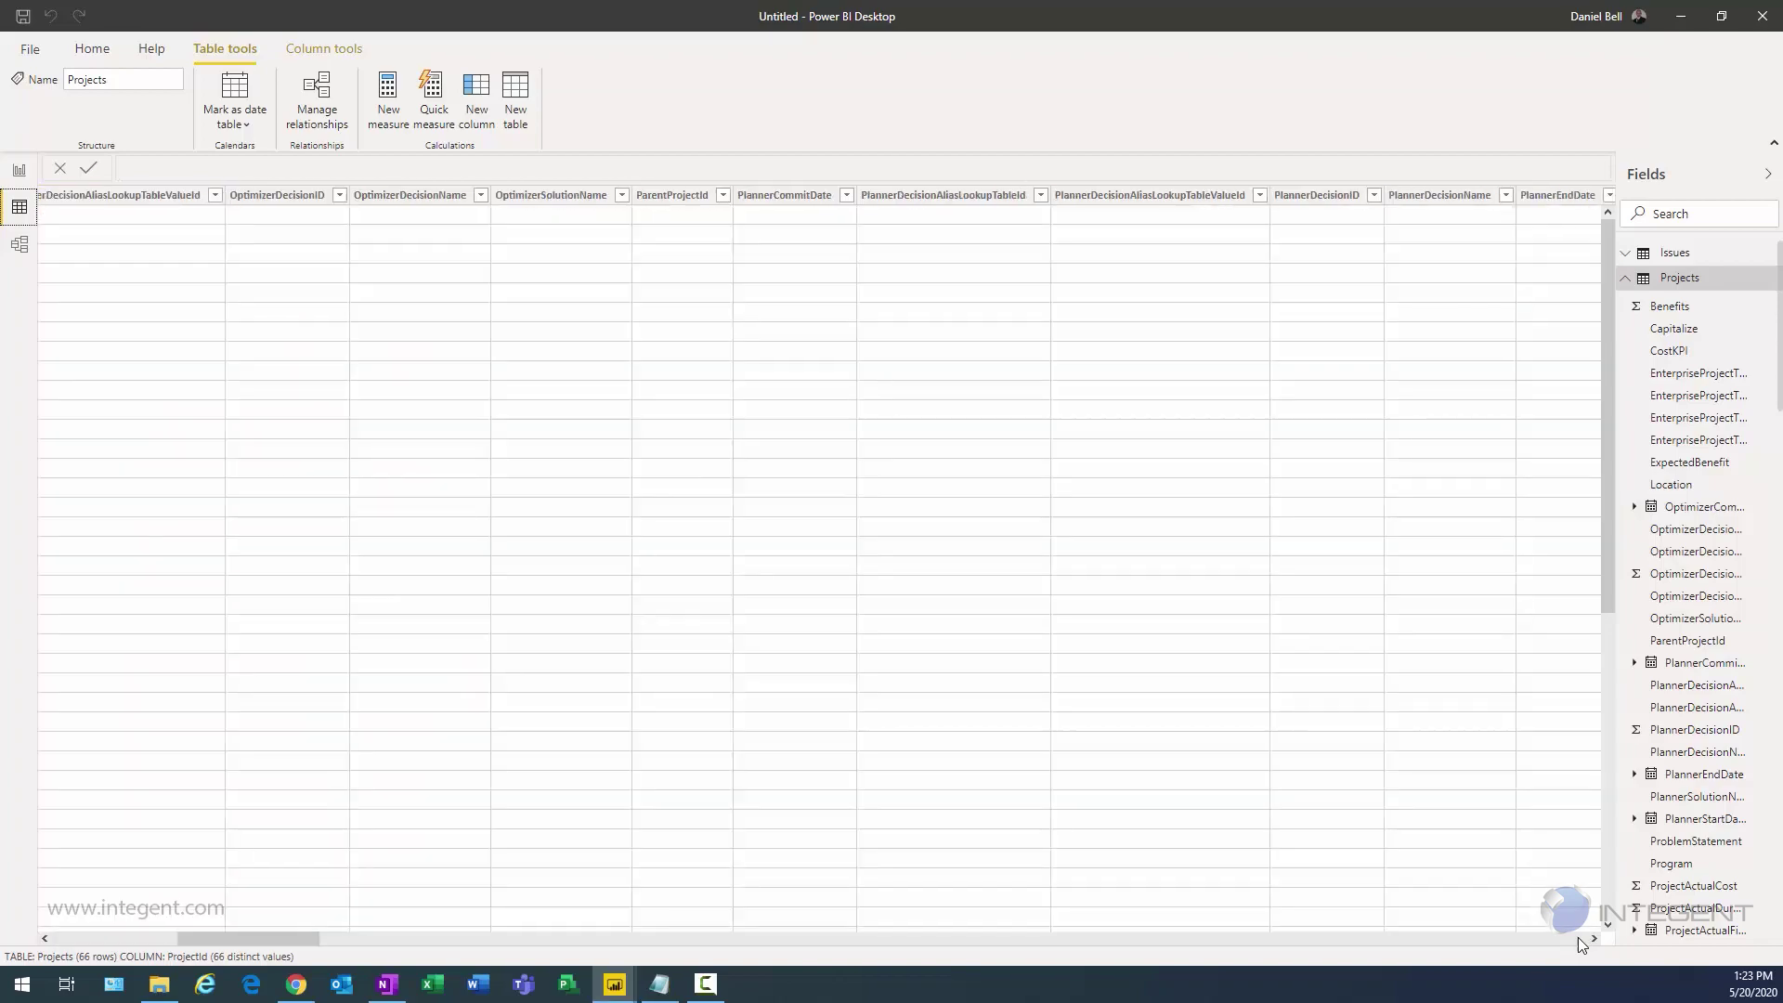
scroll(1579, 938, right, 10)
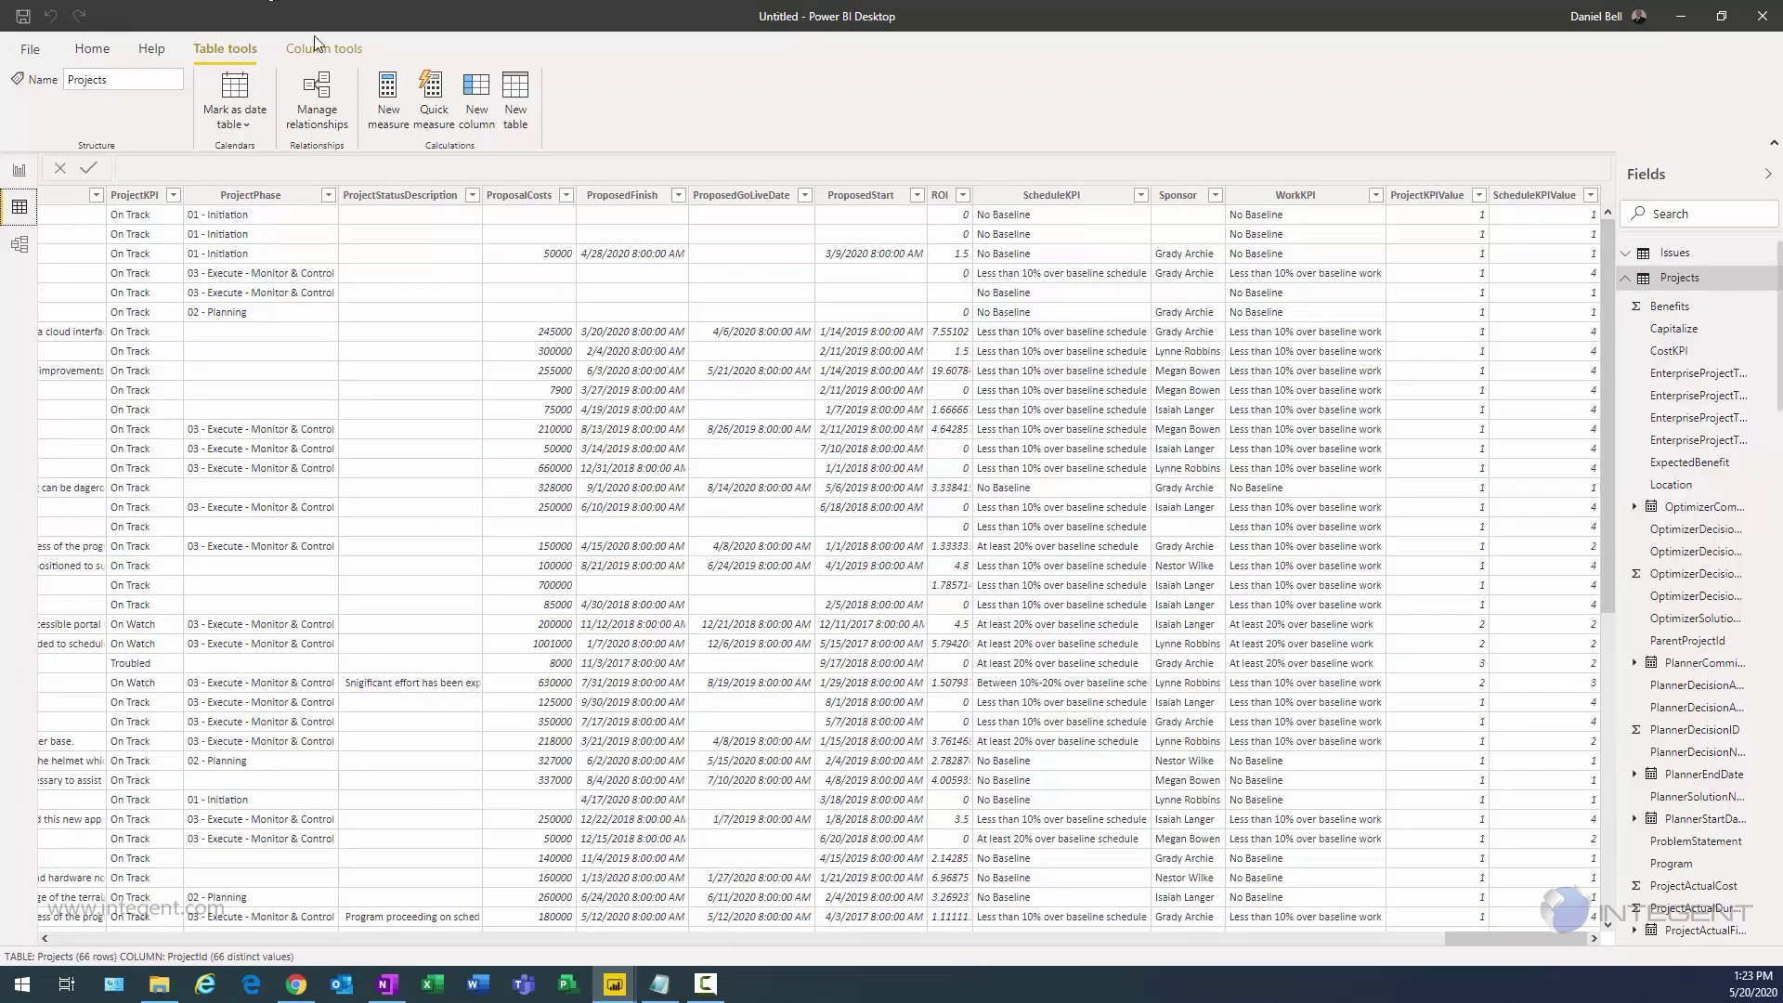
Step: Add column CostKPIValue using Switch on CostKPI: "No Baseline" 1, "No Cost" 2; over baseline cost by "At least 20%" 3, "Between 10%-20%" 4, "Less than 10%" 5
click(474, 114)
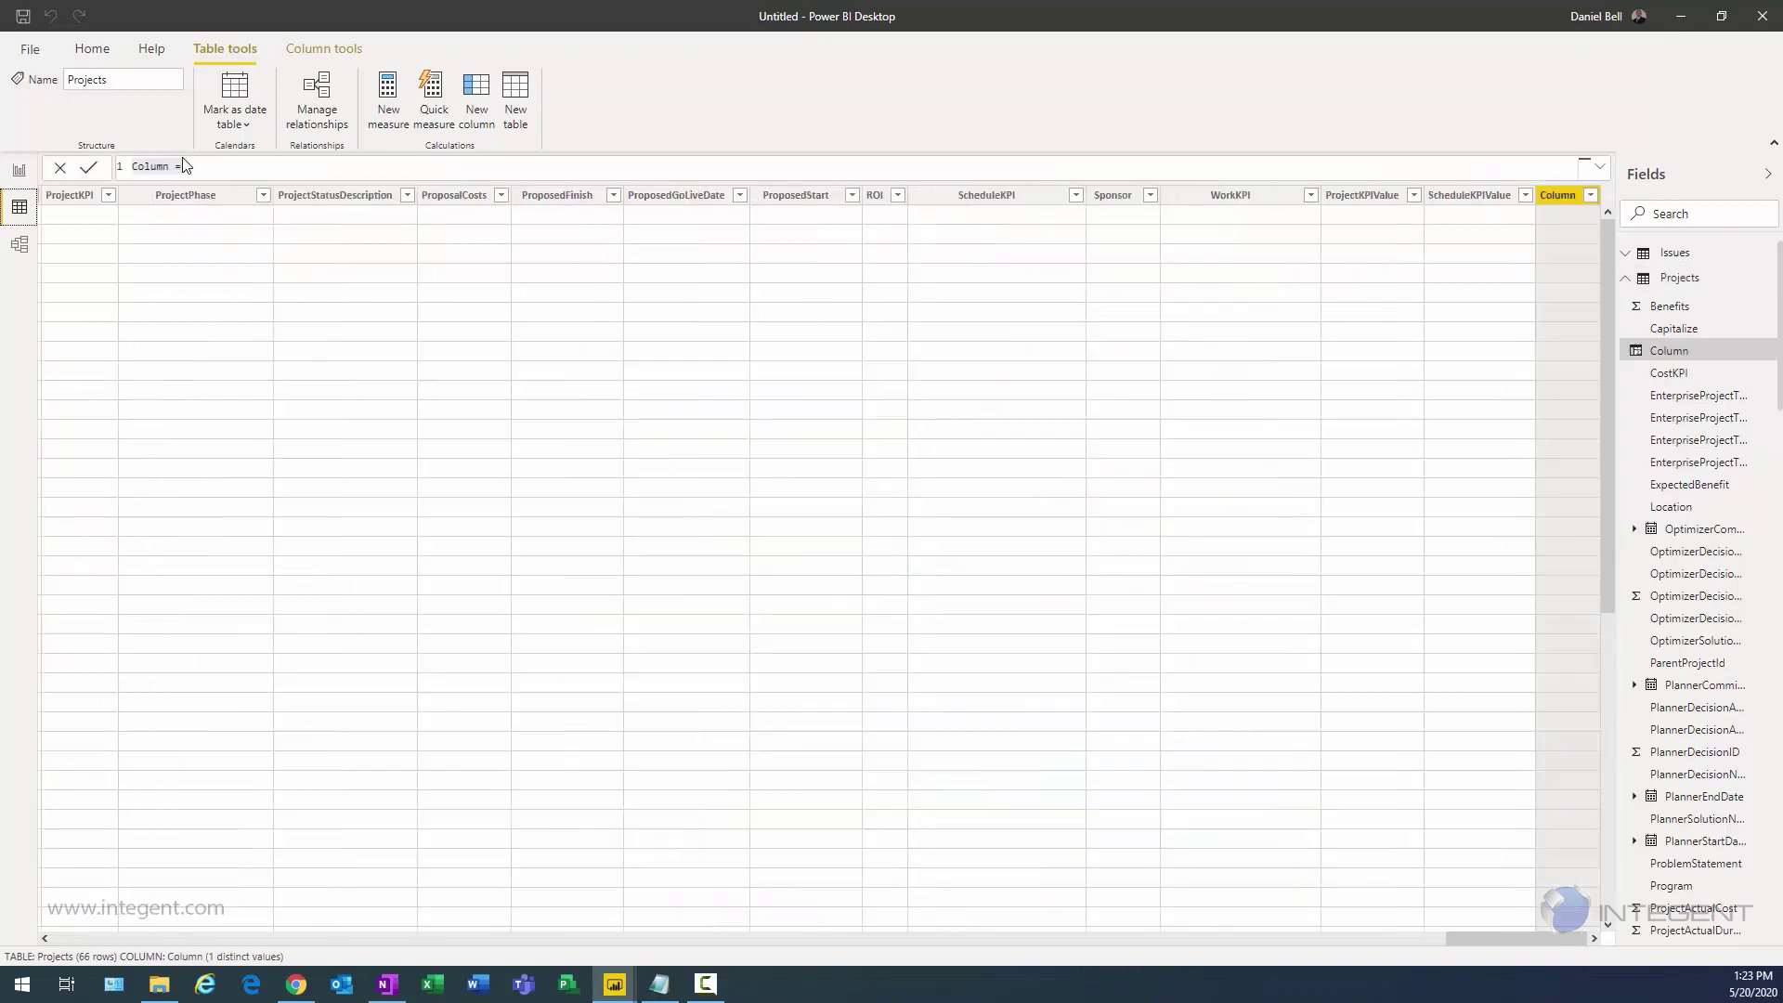
text(CostKPIValue = Switch(True(), Projects[CostKPI] = "No Baseline", 1, Projects[CostKPI] = "No Cost", 2, Projects[CostKPI] = "At least 20% over baseline cost", 3, Projects[CostKPI] = "Between 10%-20% over baseline cost", 4, Projects[CostKPI] = "Less than 10% over baseline cost", 5))
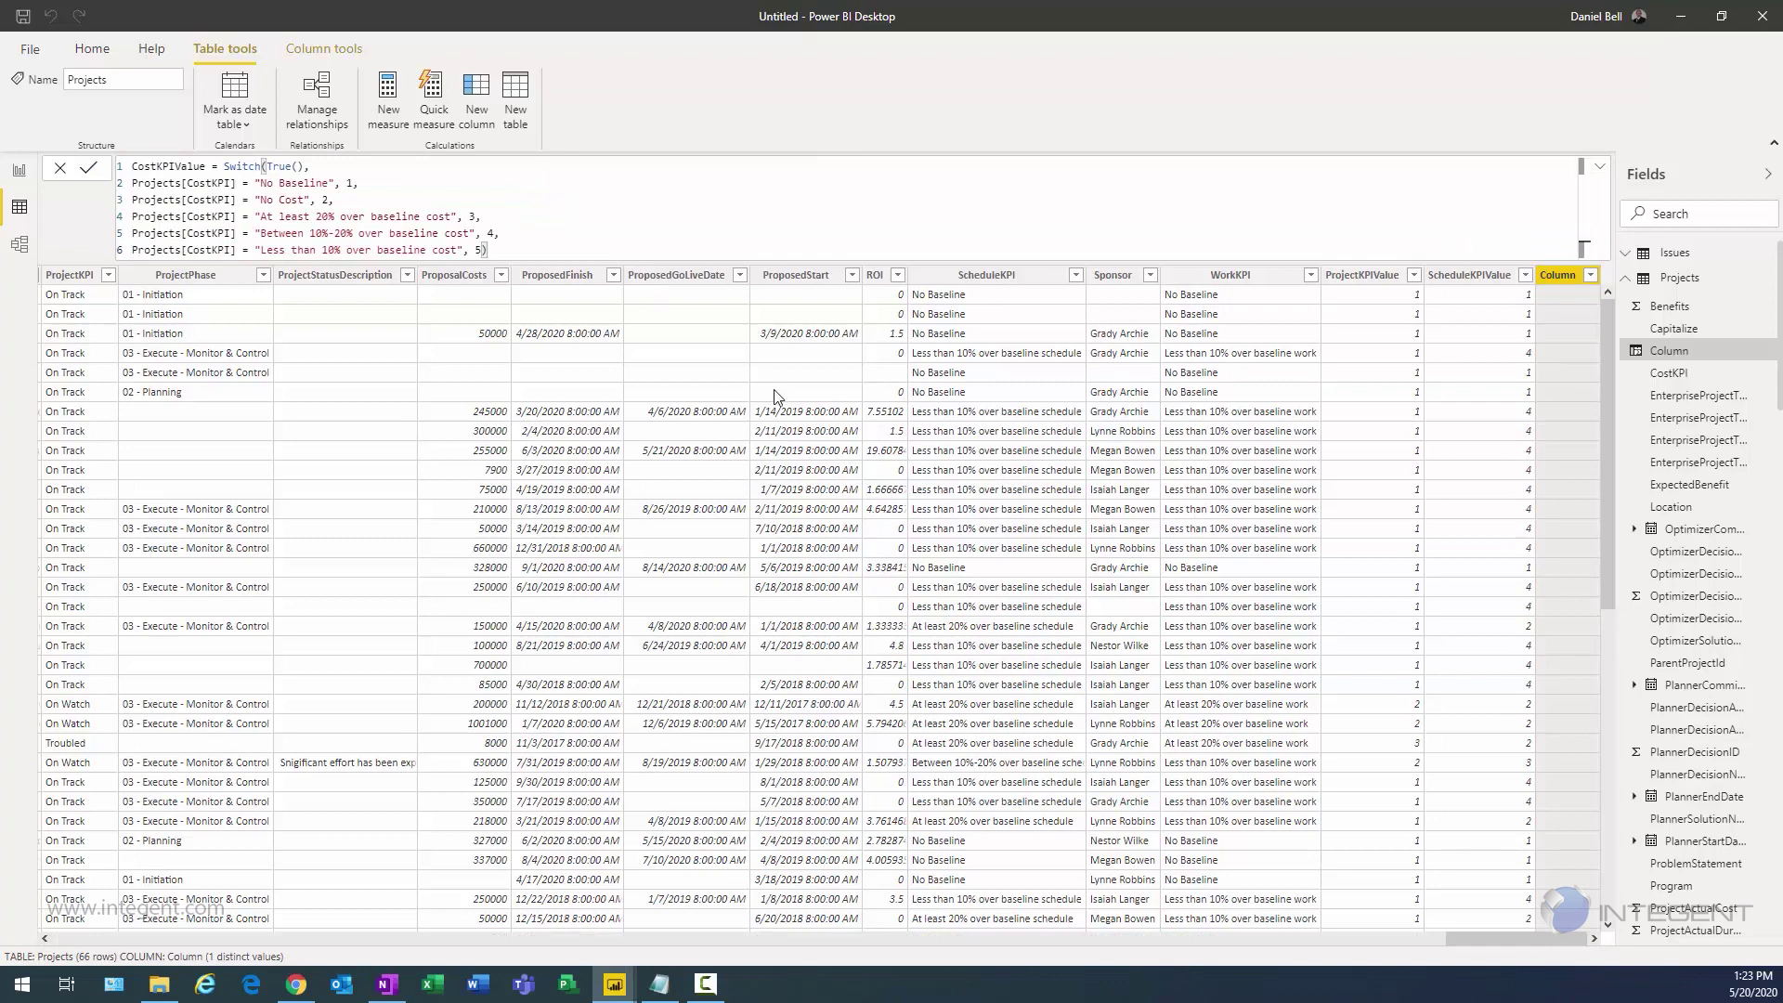
key(Return)
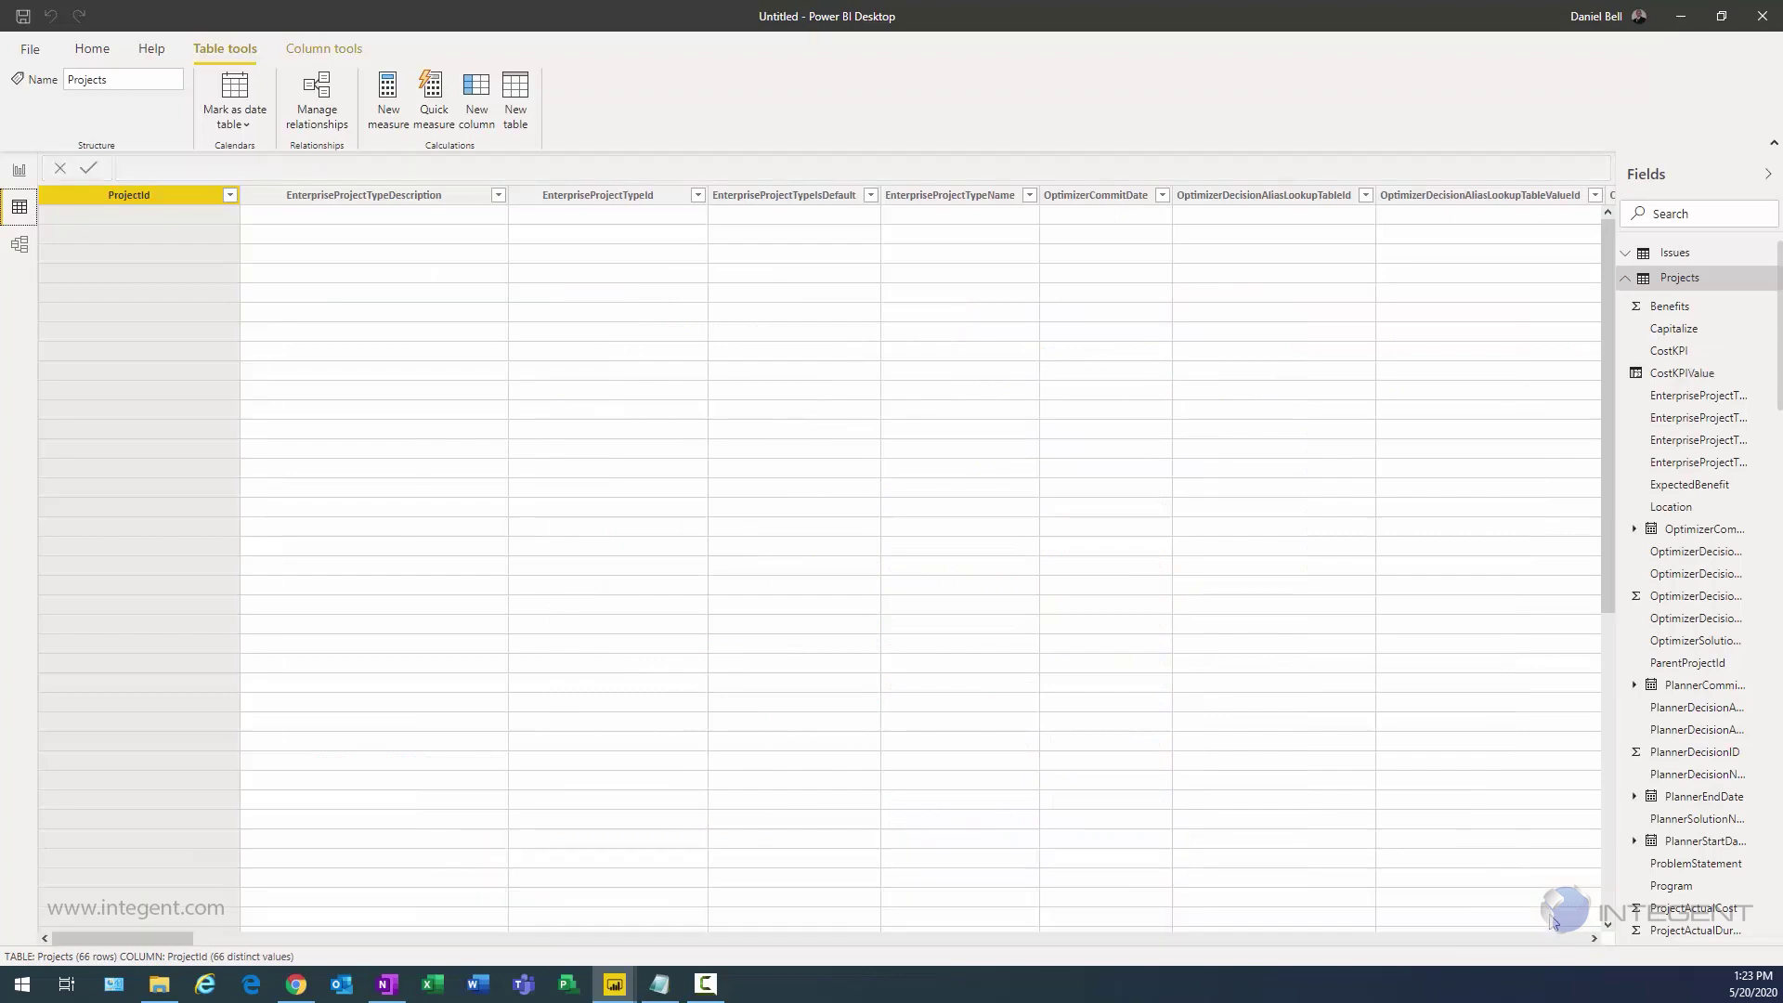
click(1575, 938)
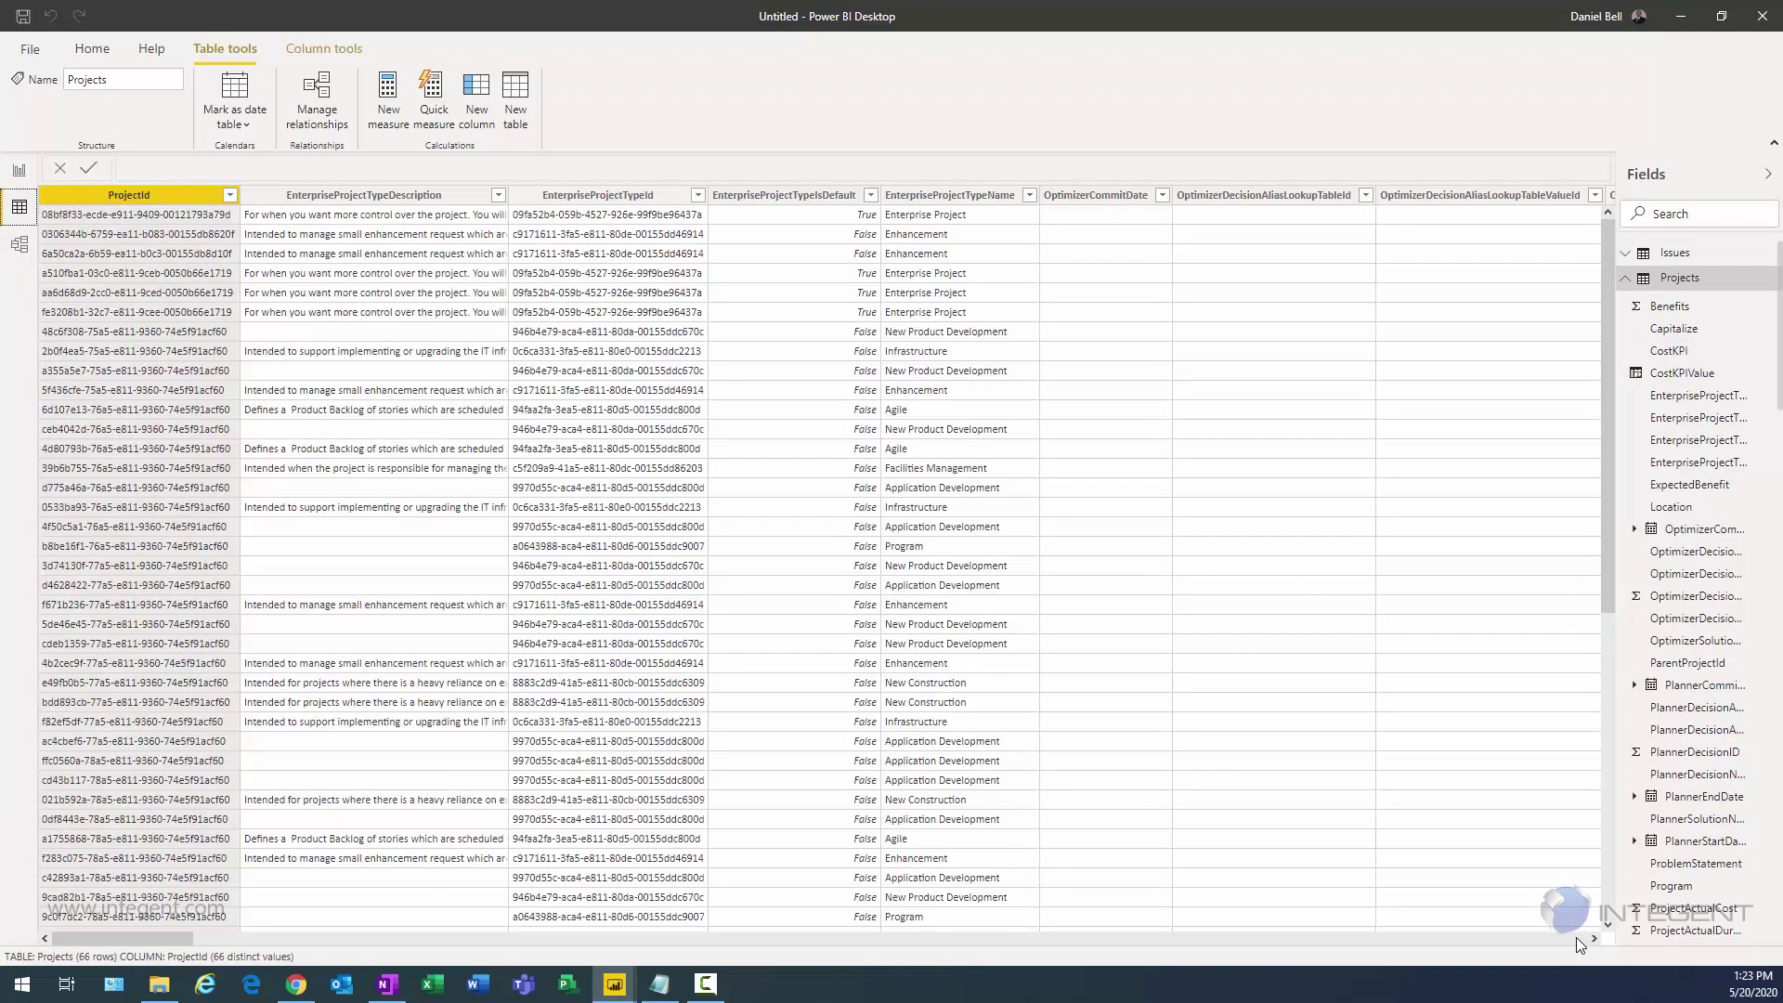
click(1576, 938)
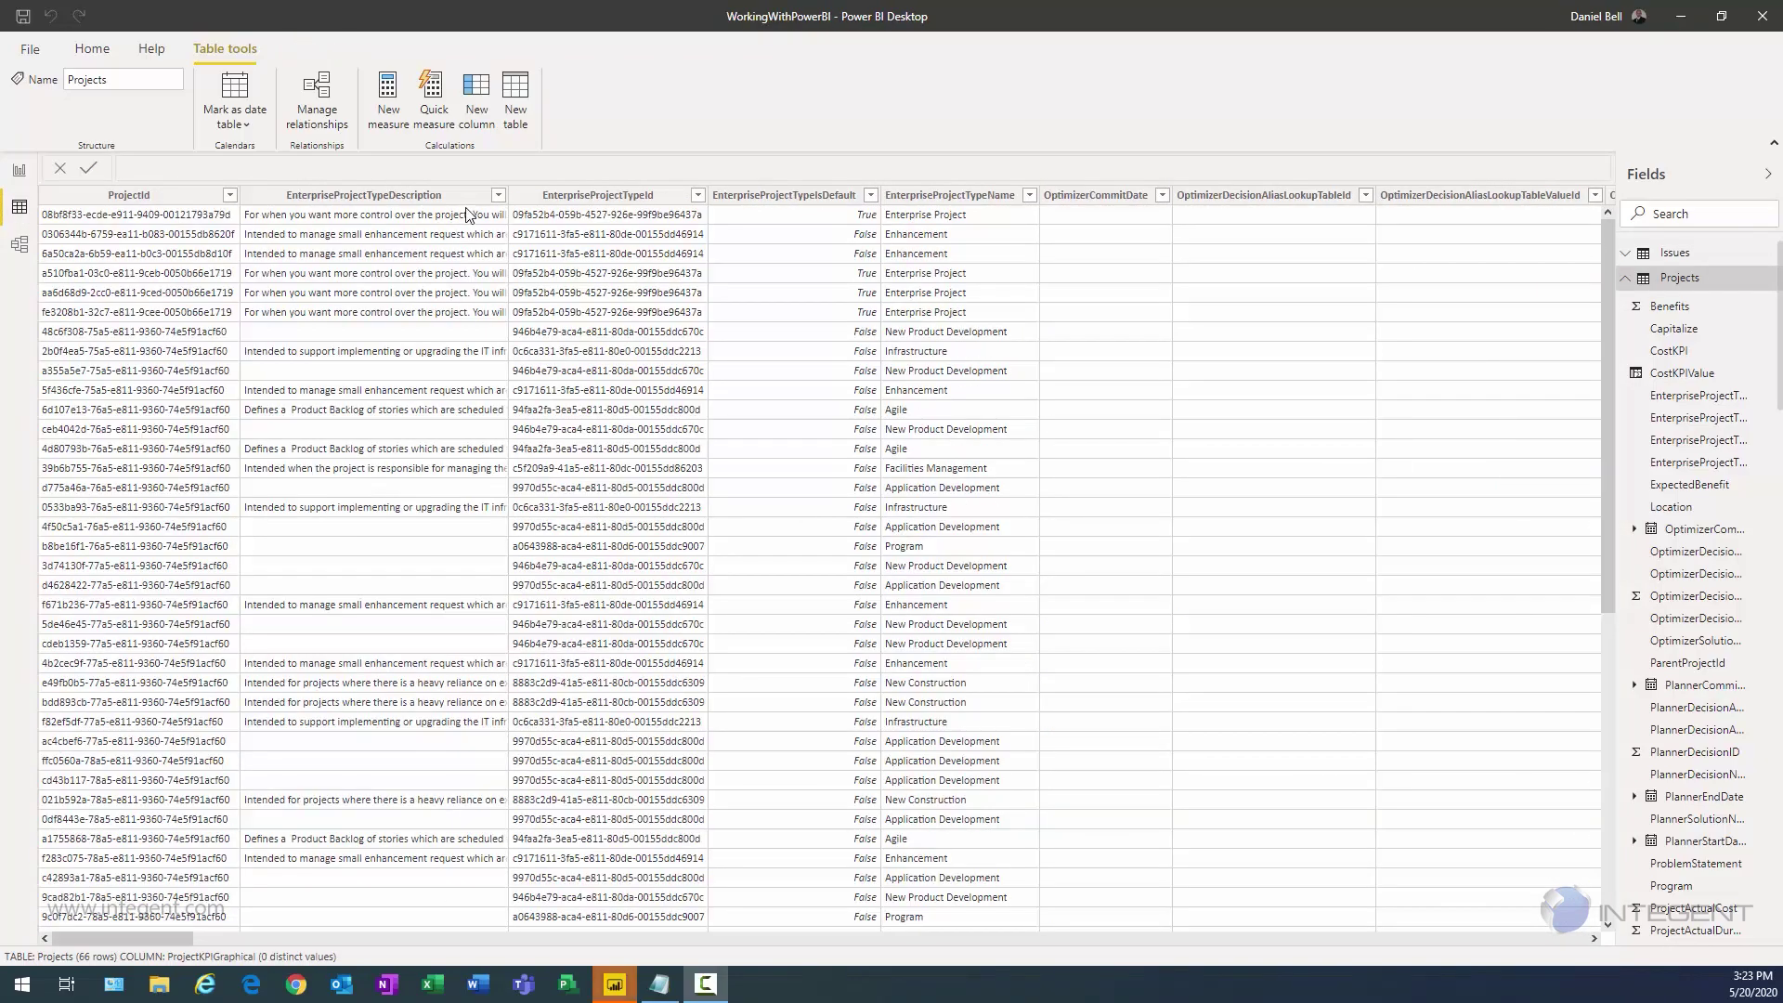
Step: Add a calculated column % Complete to Projects as ProjectPercentCompleted divided by 100, and format it as Percentage
click(476, 92)
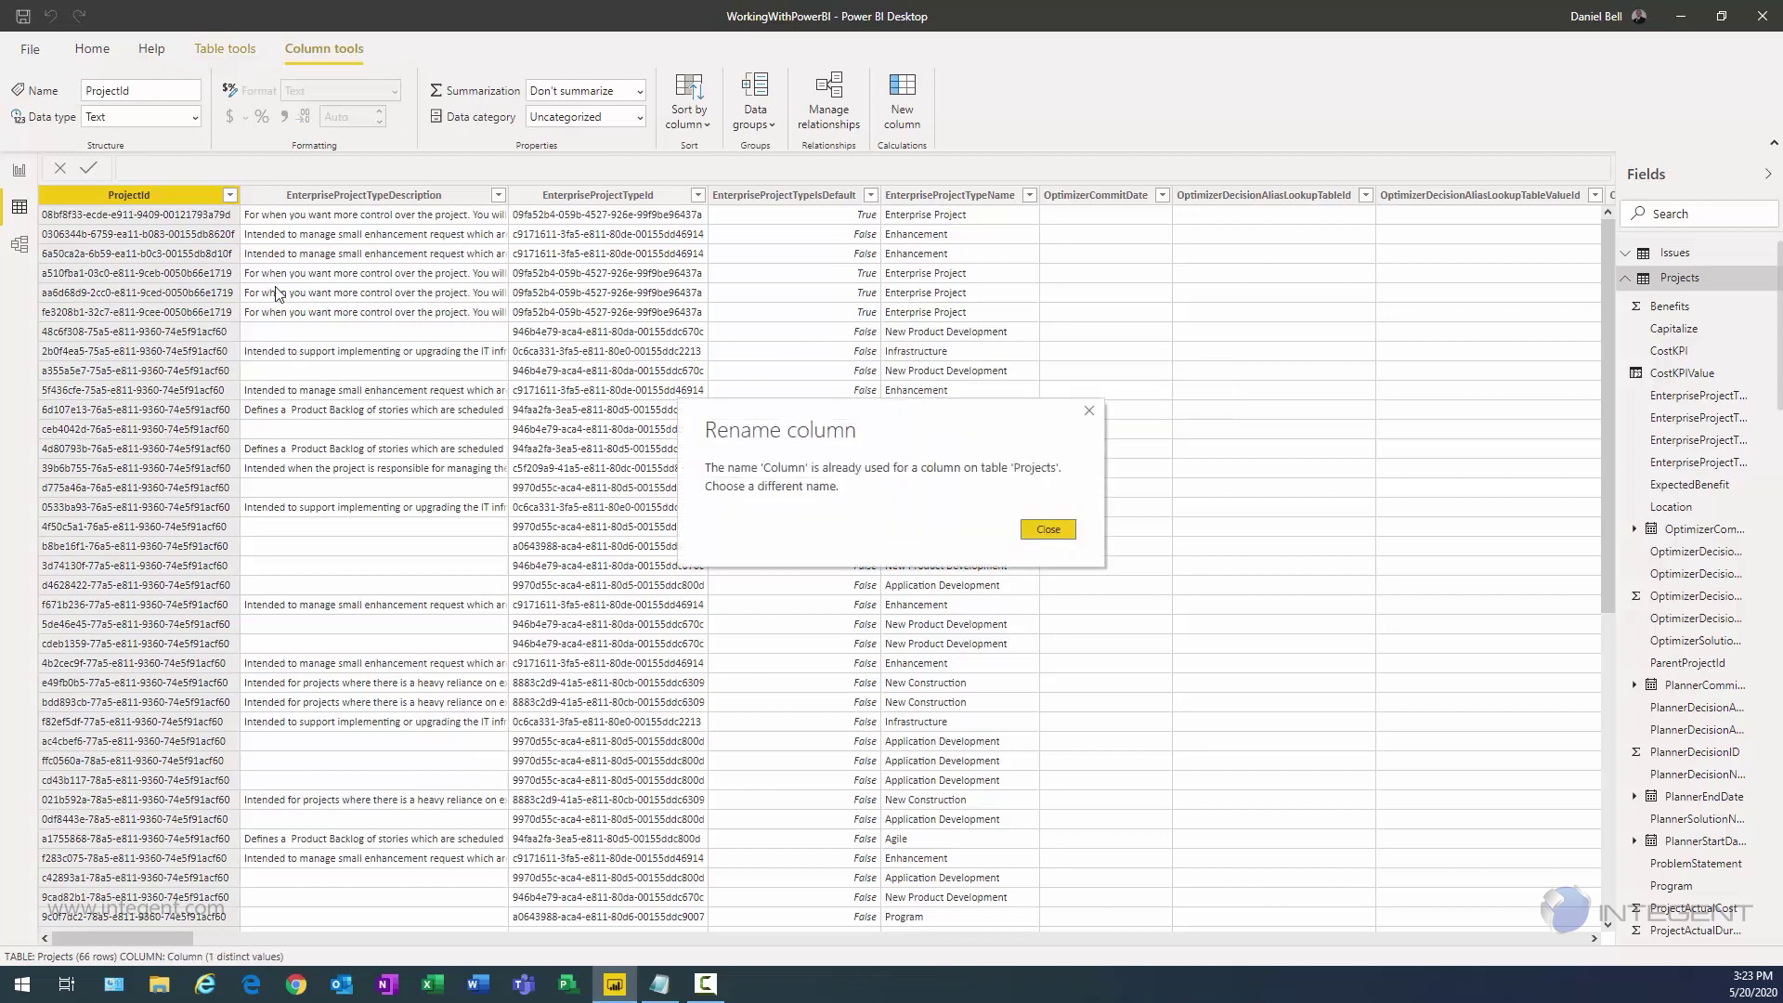
click(1050, 534)
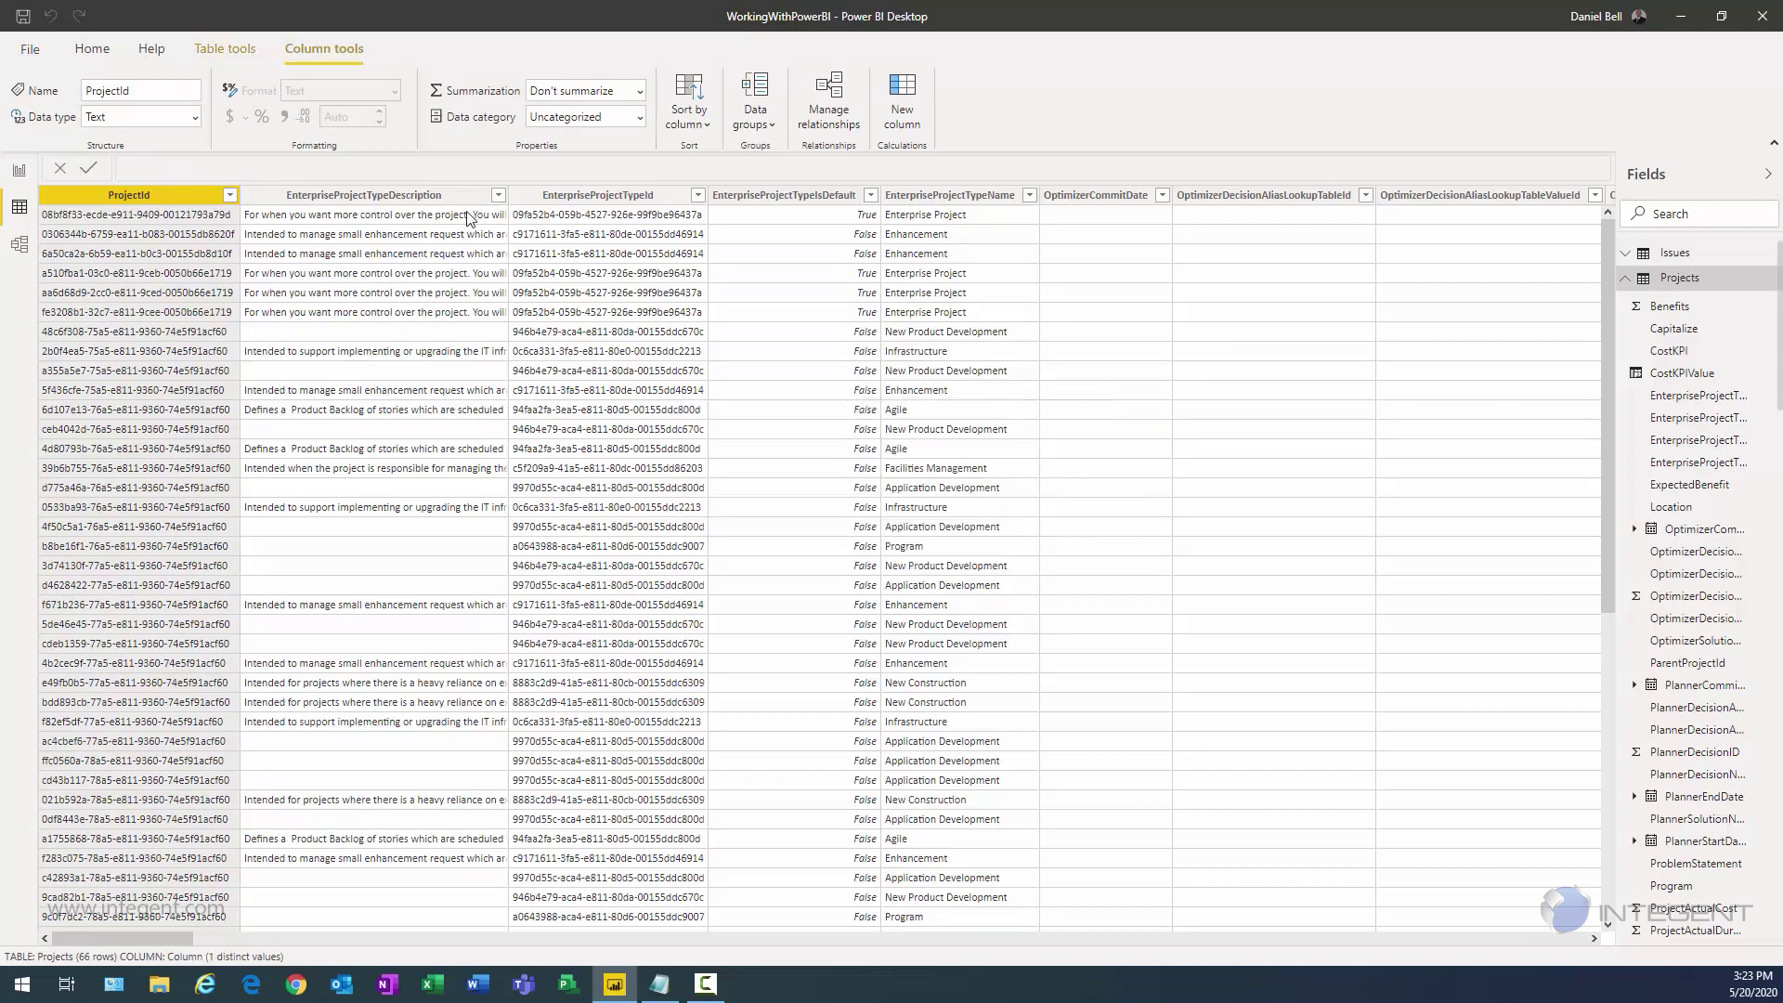
click(336, 170)
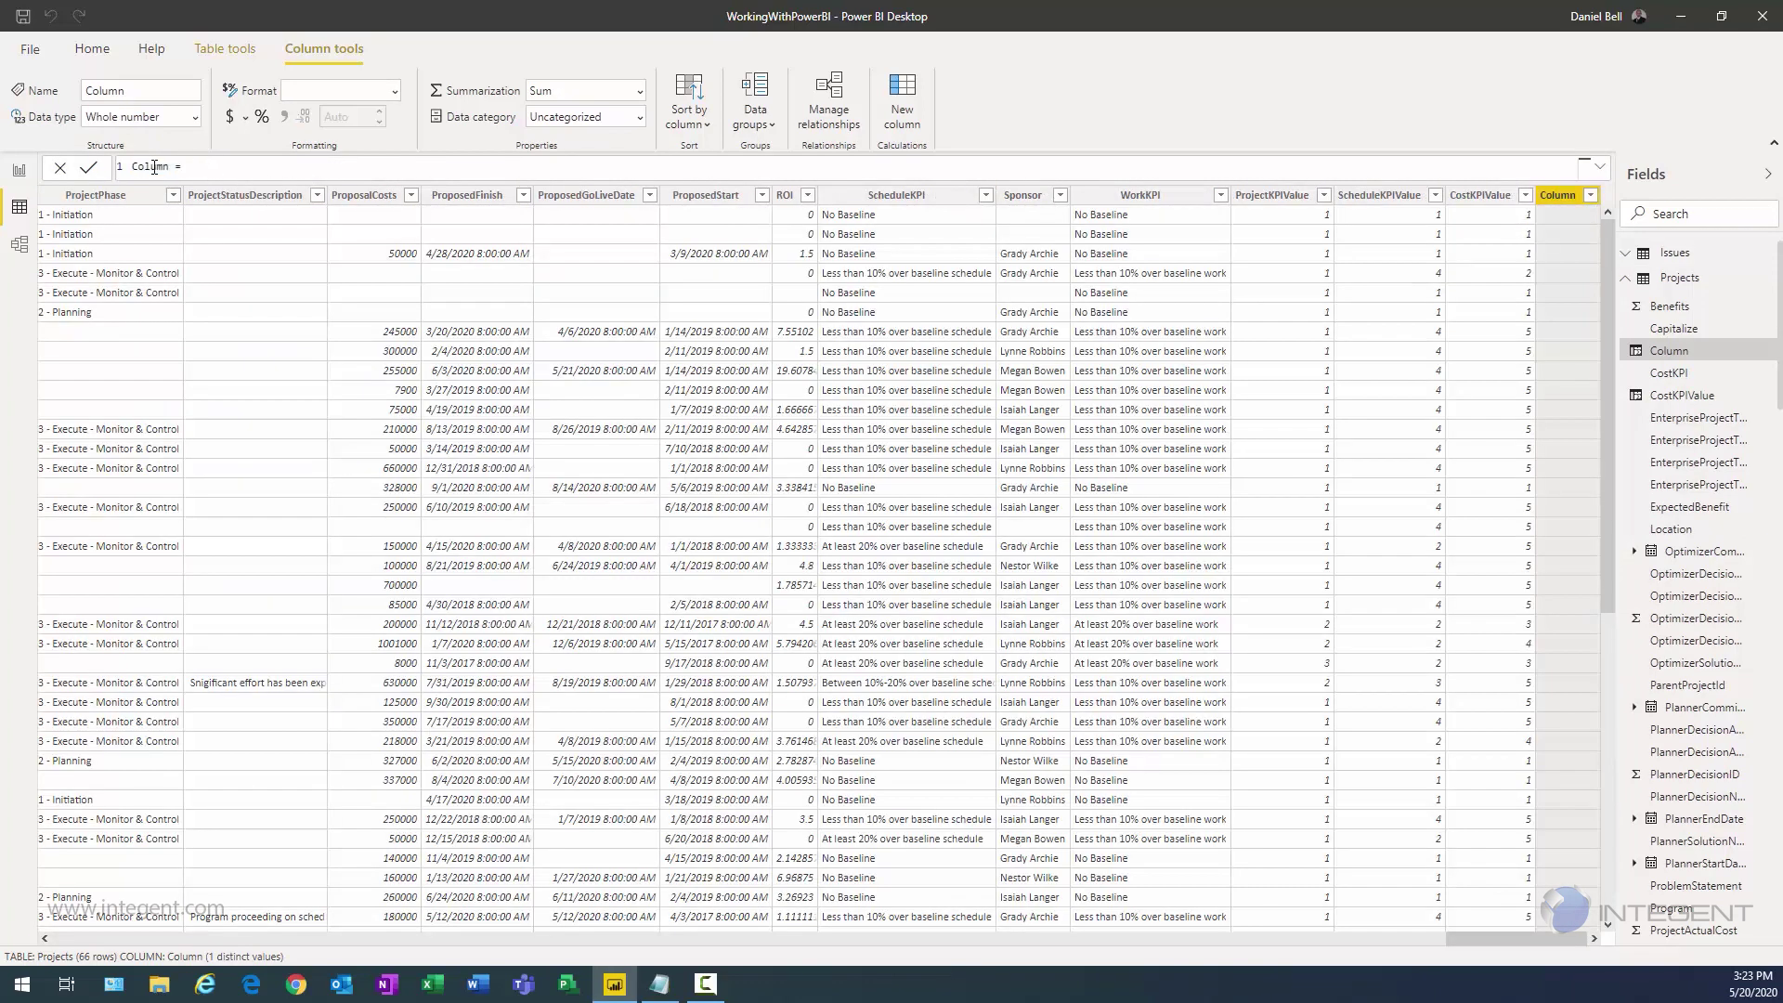
drag(202, 168, 133, 167)
text(% Complete = Projects[ProjectPercentCompleted]/100)
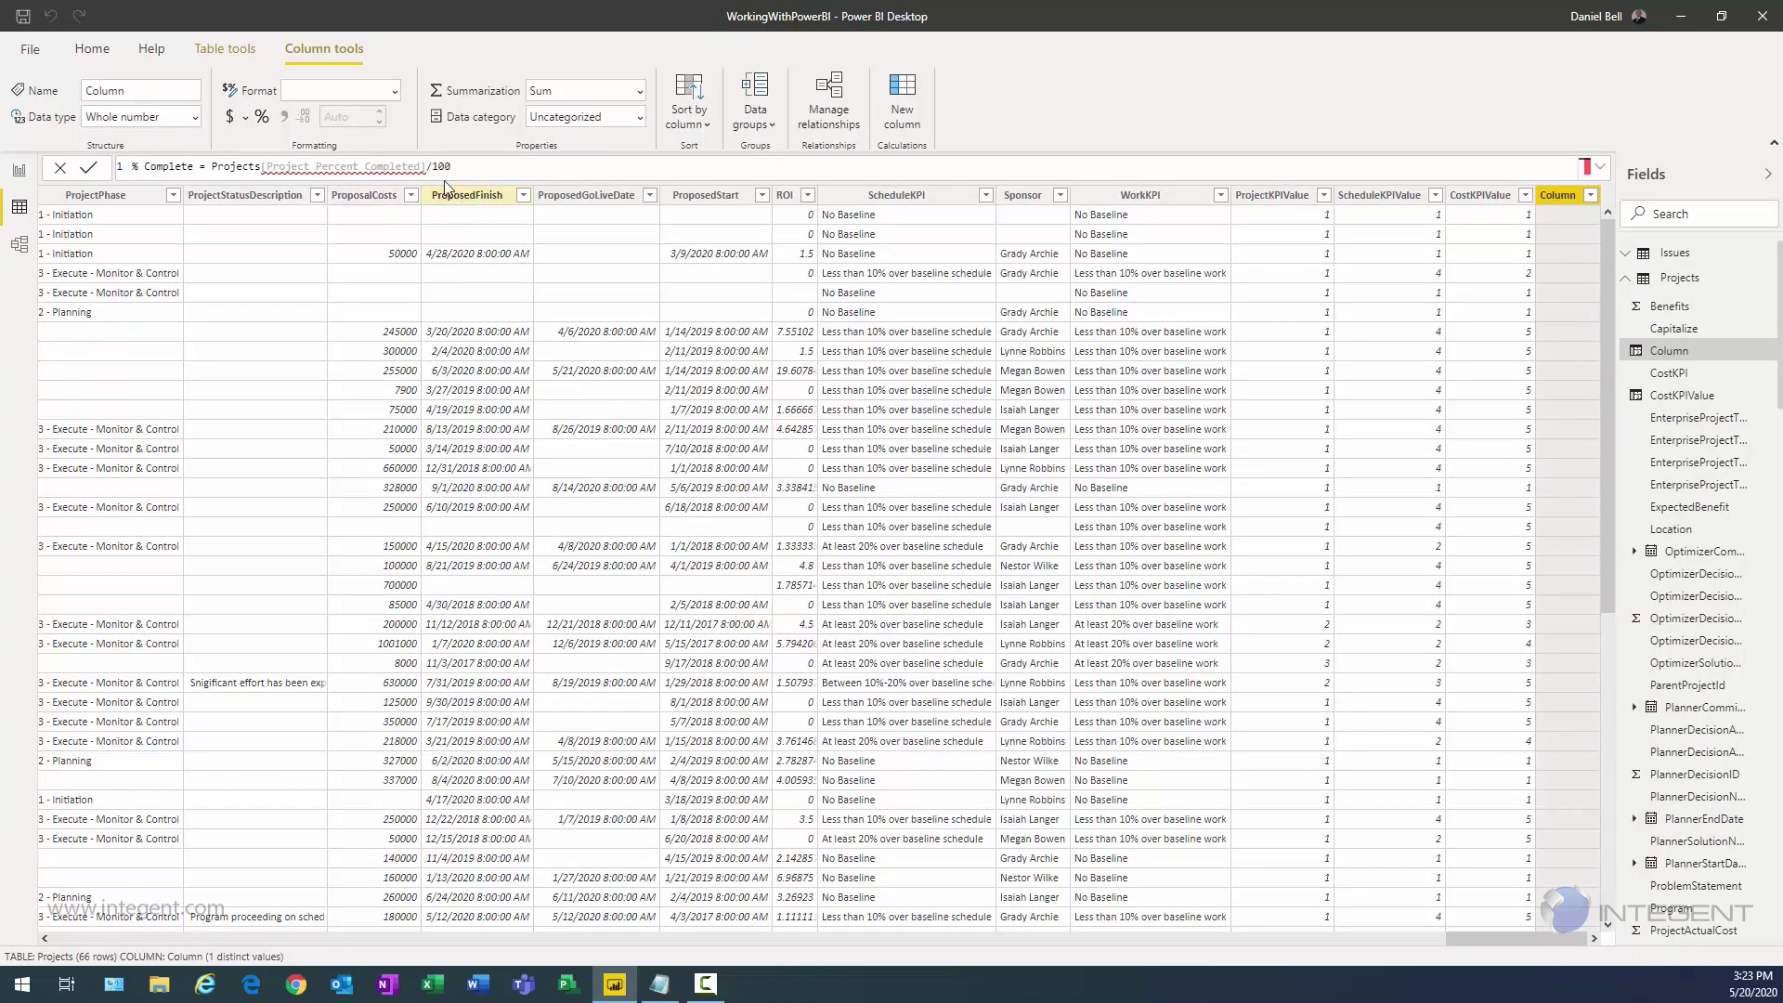
key(Return)
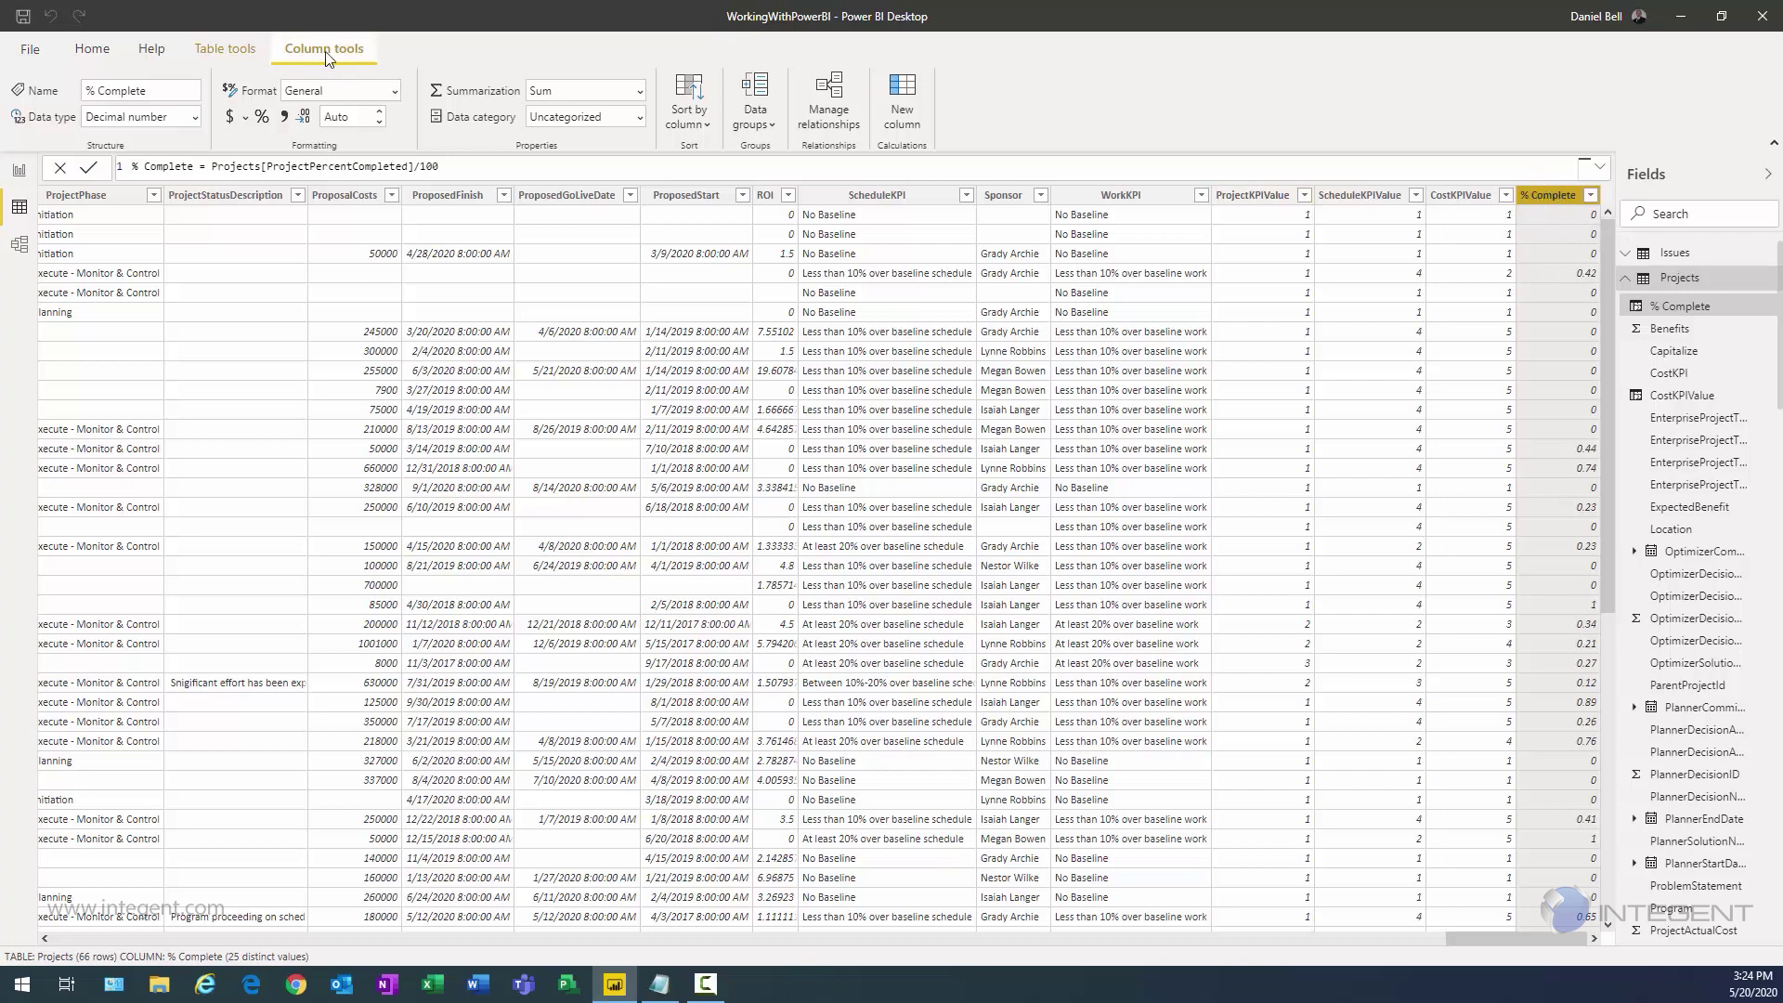
click(396, 90)
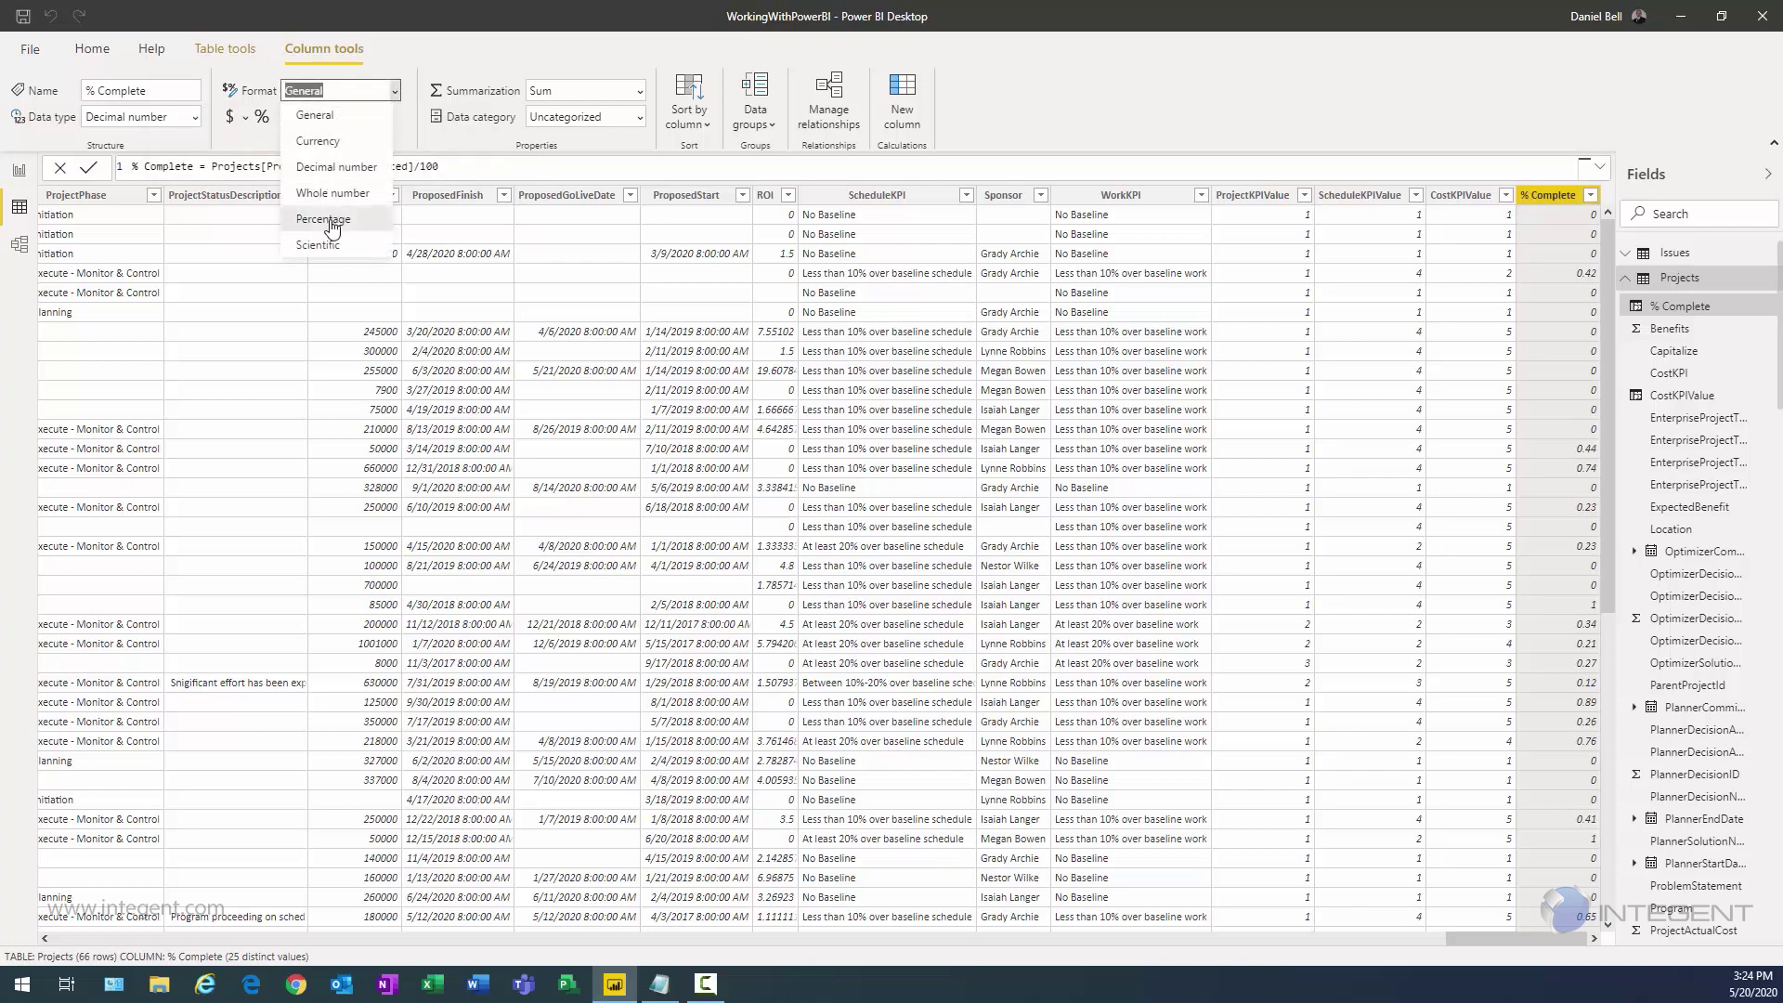
click(340, 219)
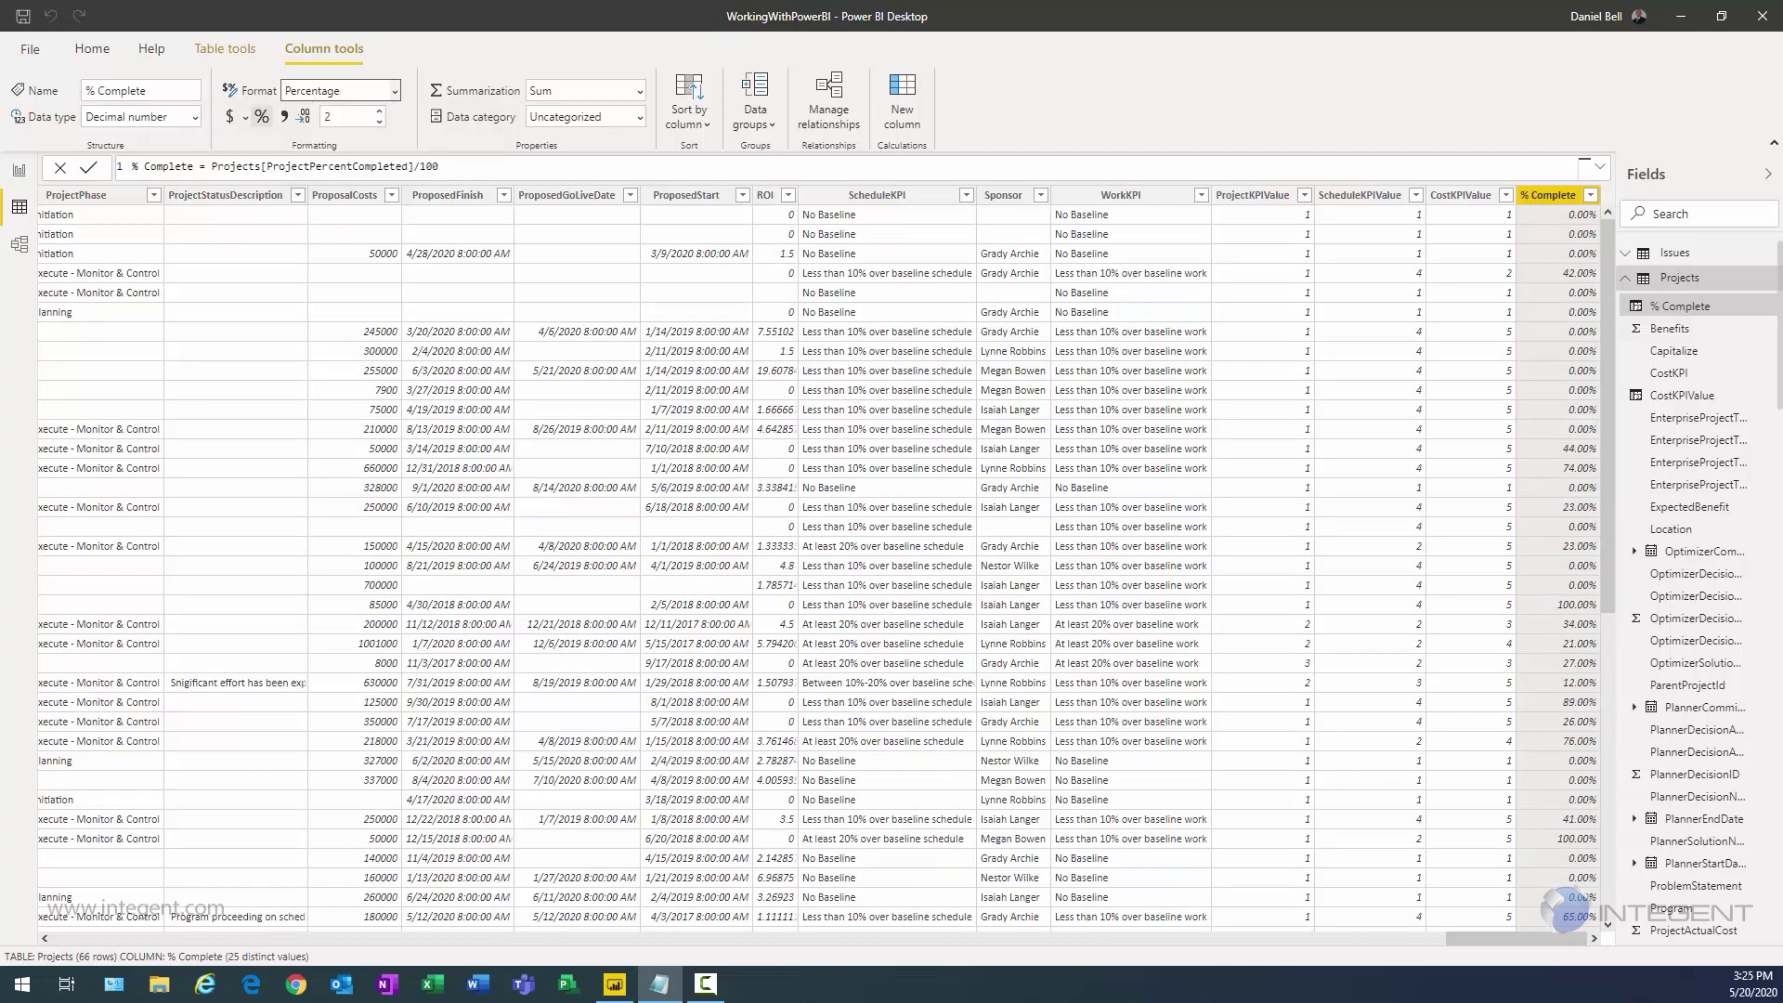
click(234, 53)
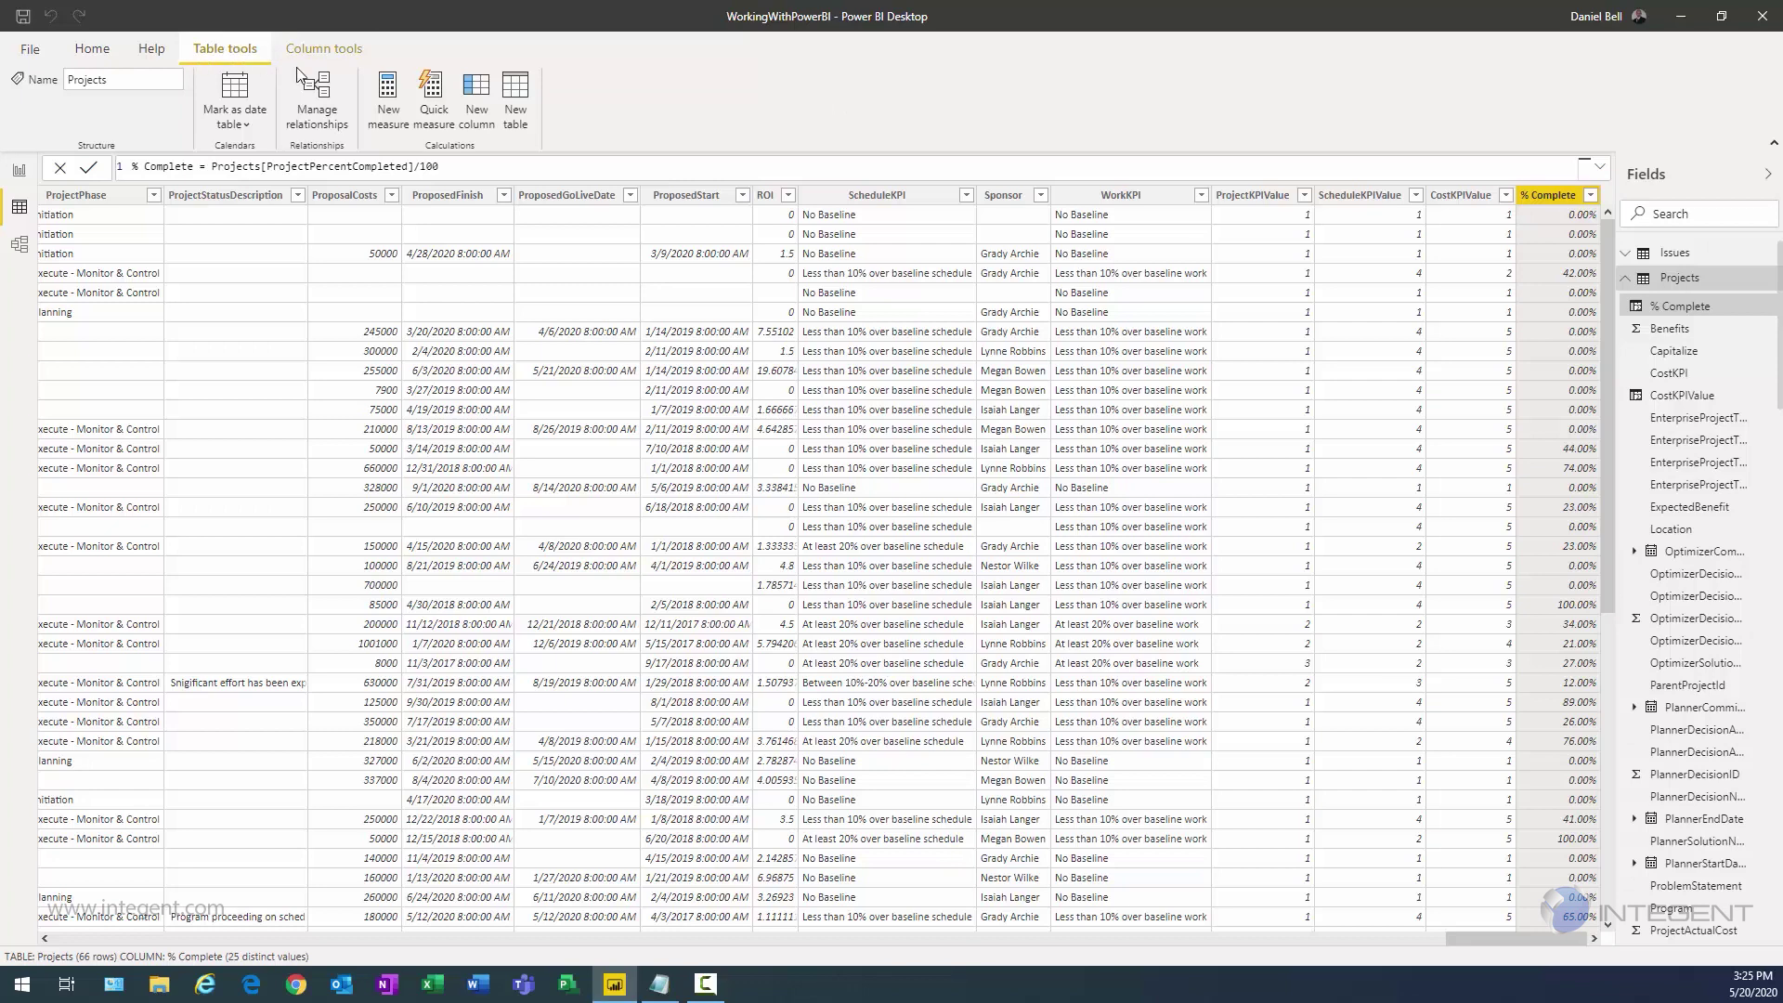
click(479, 102)
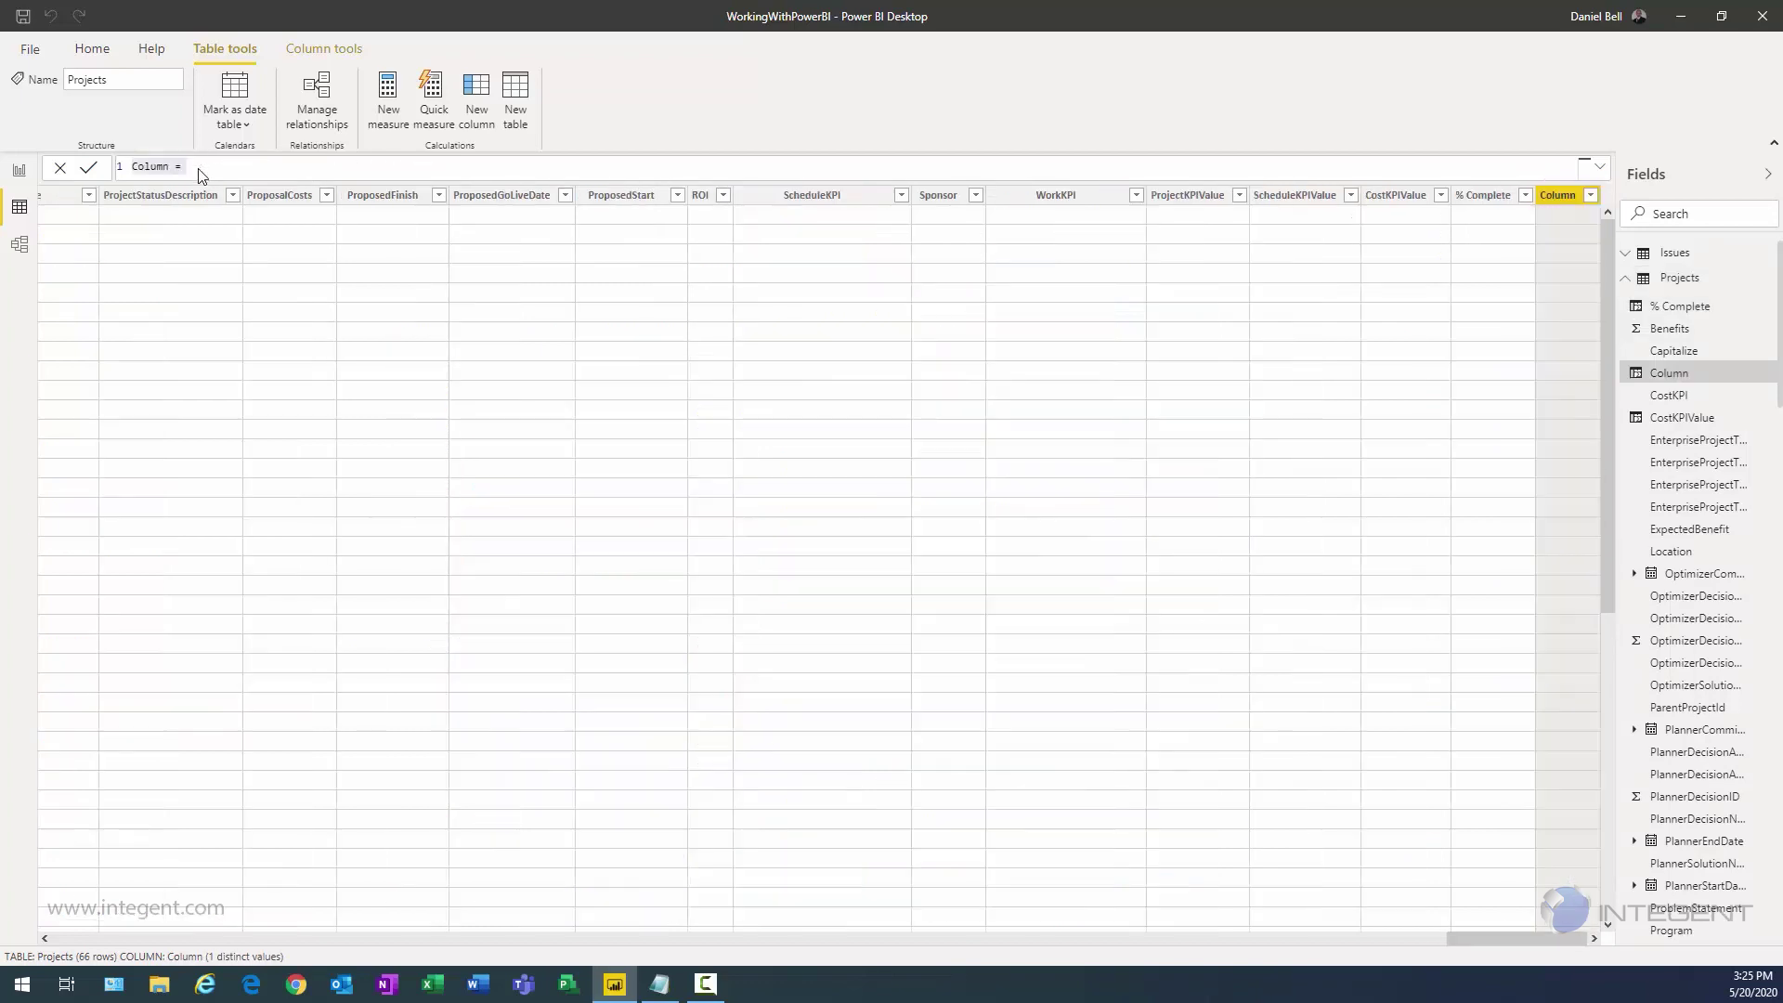
drag(189, 166, 136, 167)
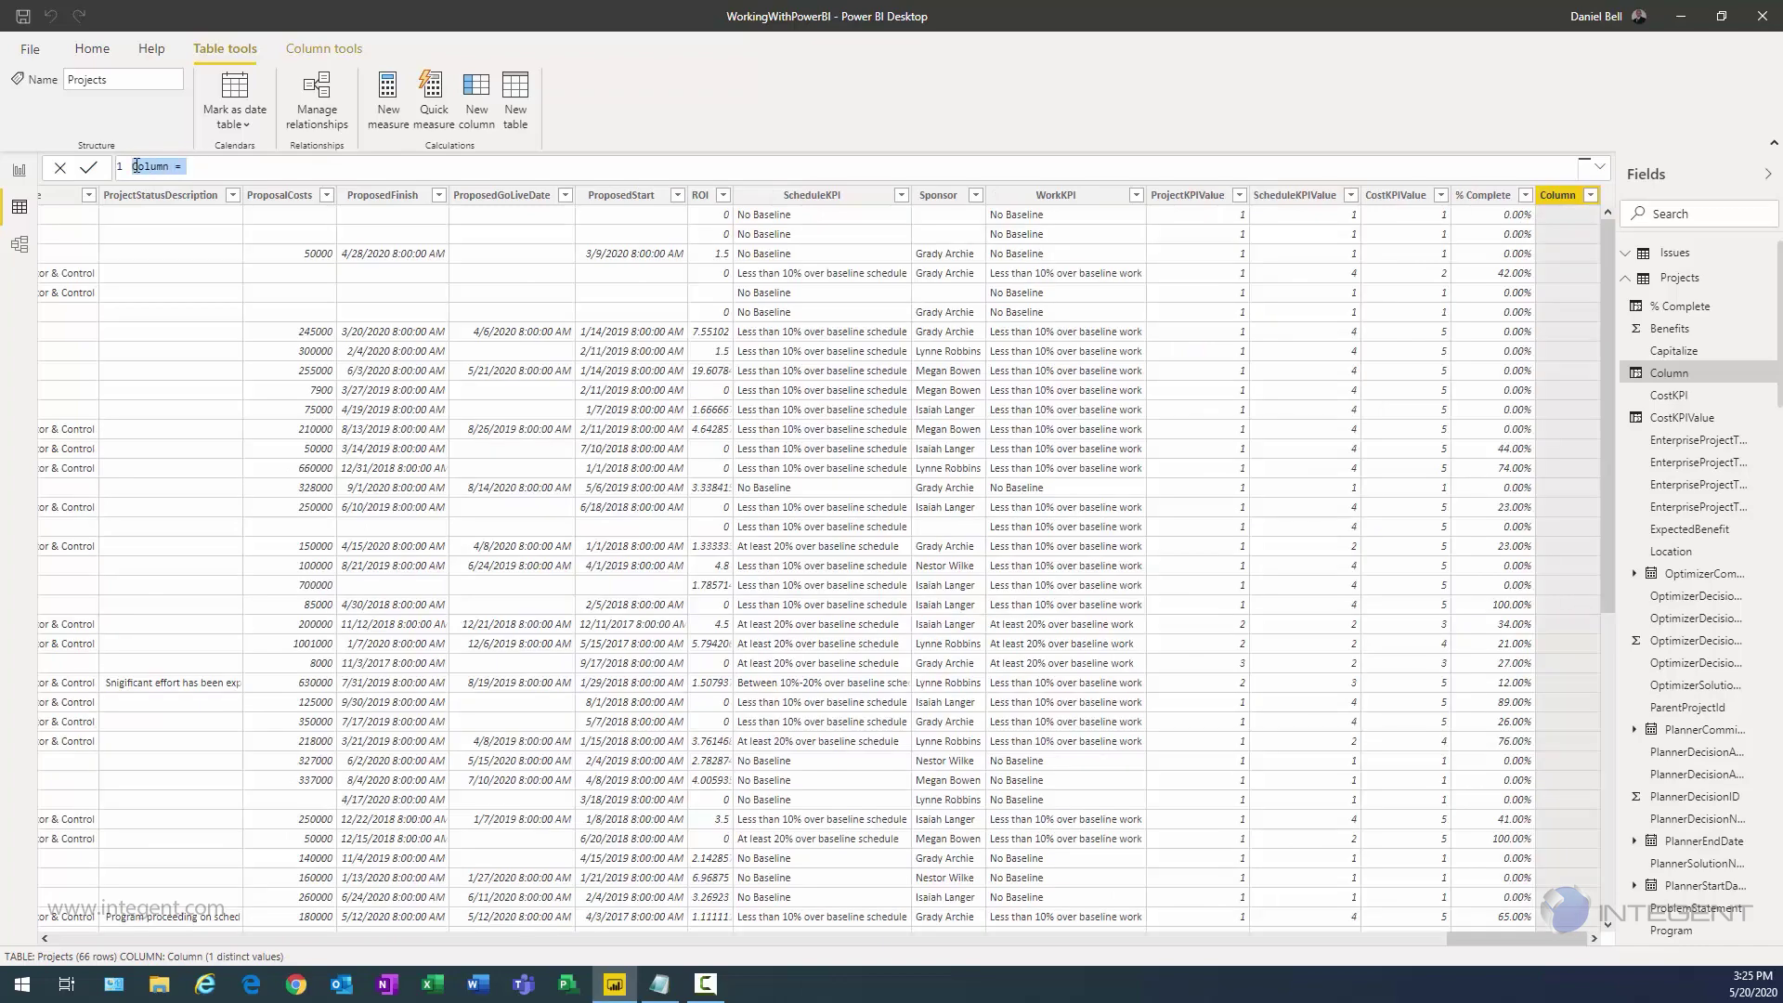
text(ProjectKPIGraphical = IF([ProjectKPI]="On Track","https://integent.sharepoint.com/sites/trainer/_layouts/15/inc/PWA/images/cf_6p.png",IF([ProjectKPI]="On Watch","https://integent.sharepoint.com/sites/trainer/_layouts/15/inc/PWA/images/cf_1p.png",IF([ProjectKPI]="Troubled","https://integent.sharepoint.com/sites/trainer/_layouts/15/inc/PWA/images/cf_2p.png","https://integent.sharepoint.com/sites/trainer/_layouts/15/inc/PWA/images/cf_11p.png"))))
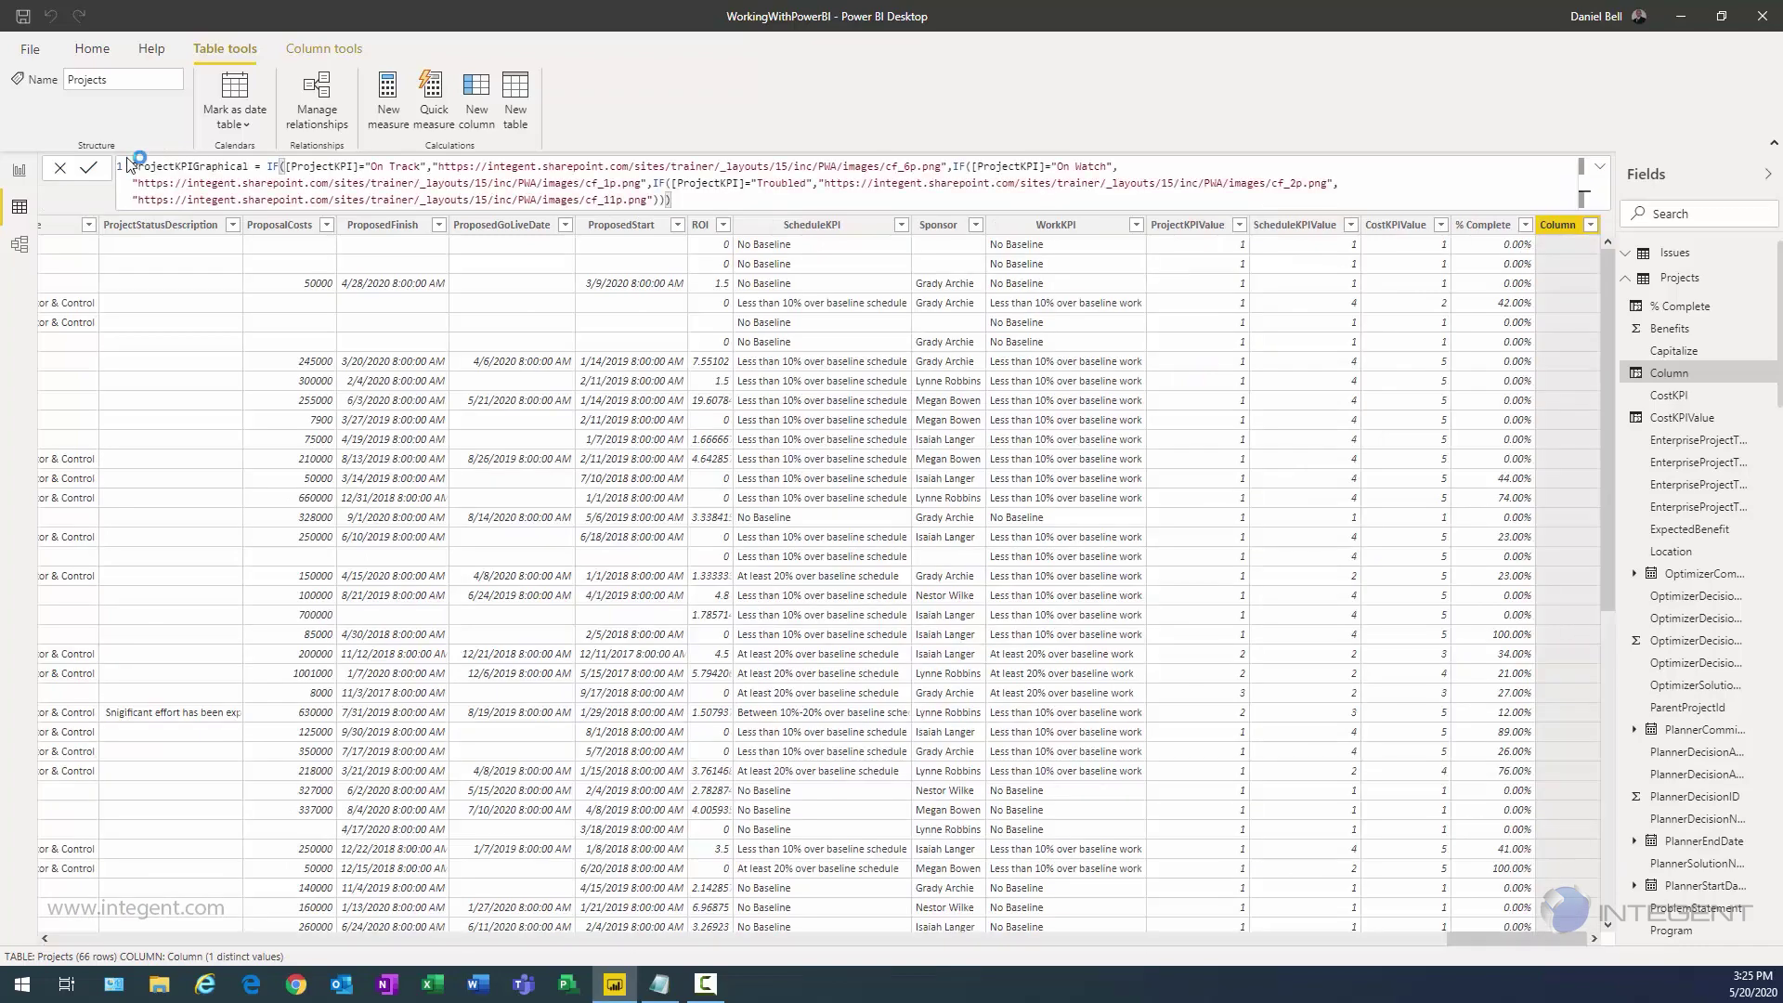
key(Return)
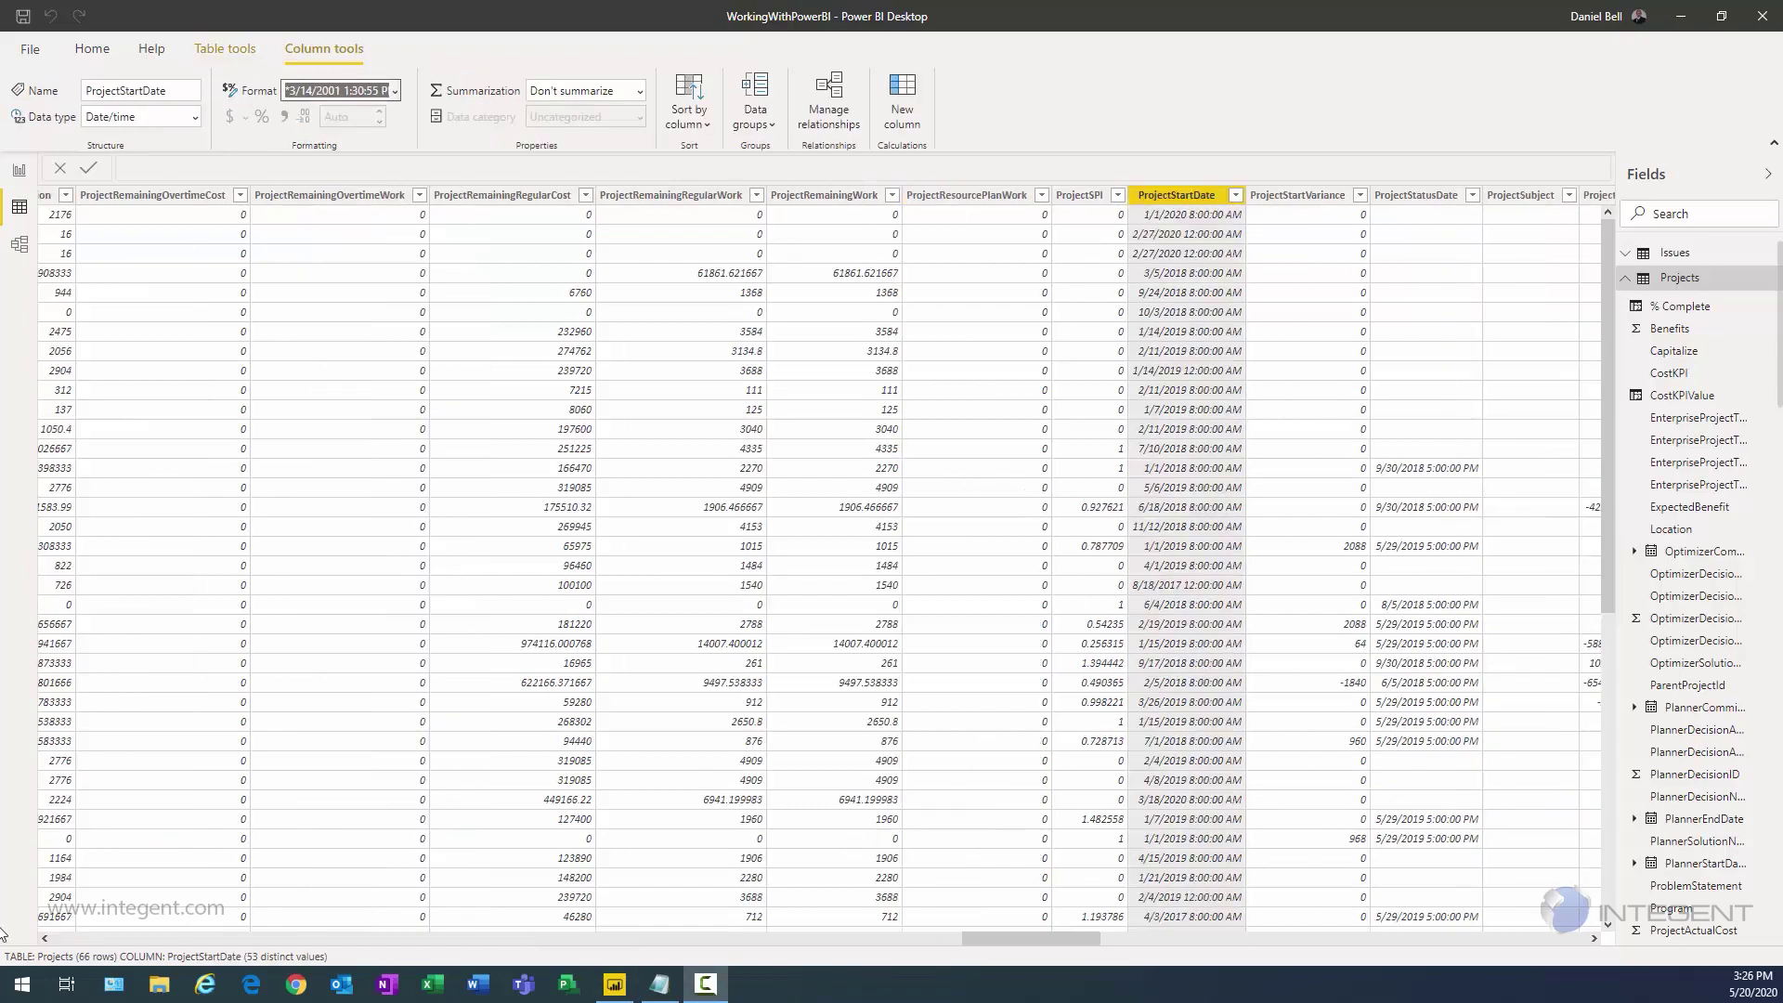
Step: Format the ProjectCost column of the Projects table as Currency
scroll(108, 938, left, 10)
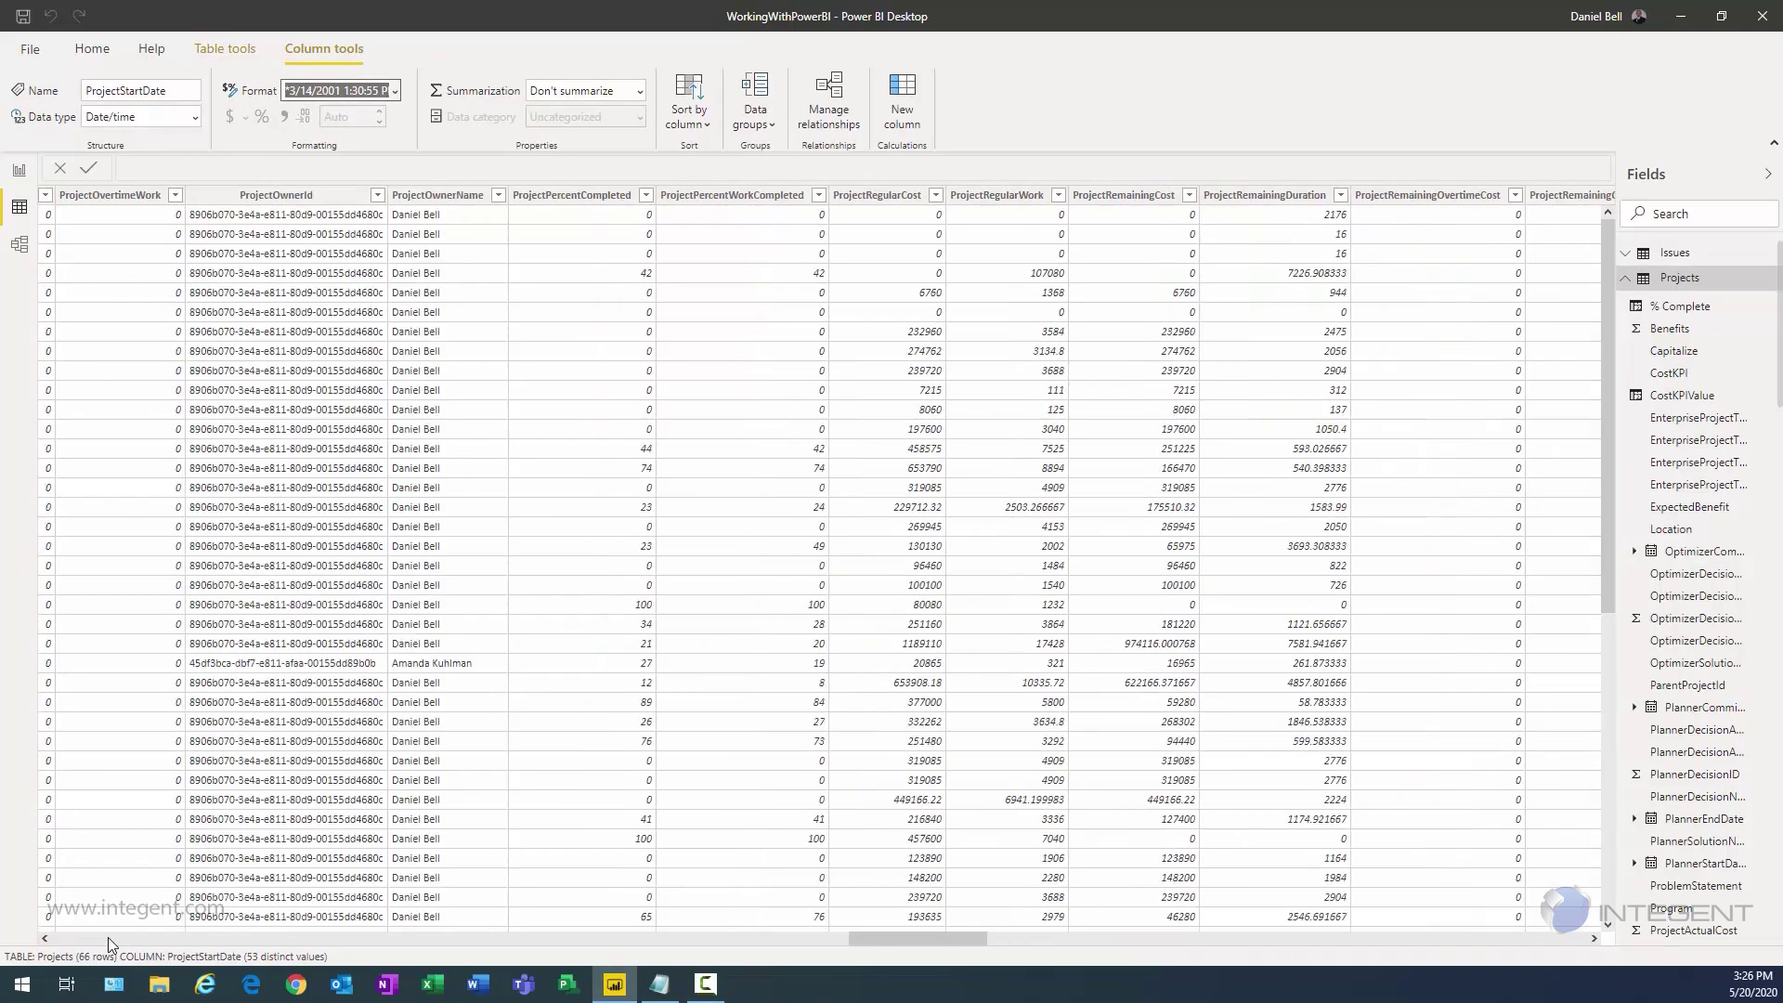
scroll(107, 938, left, 3)
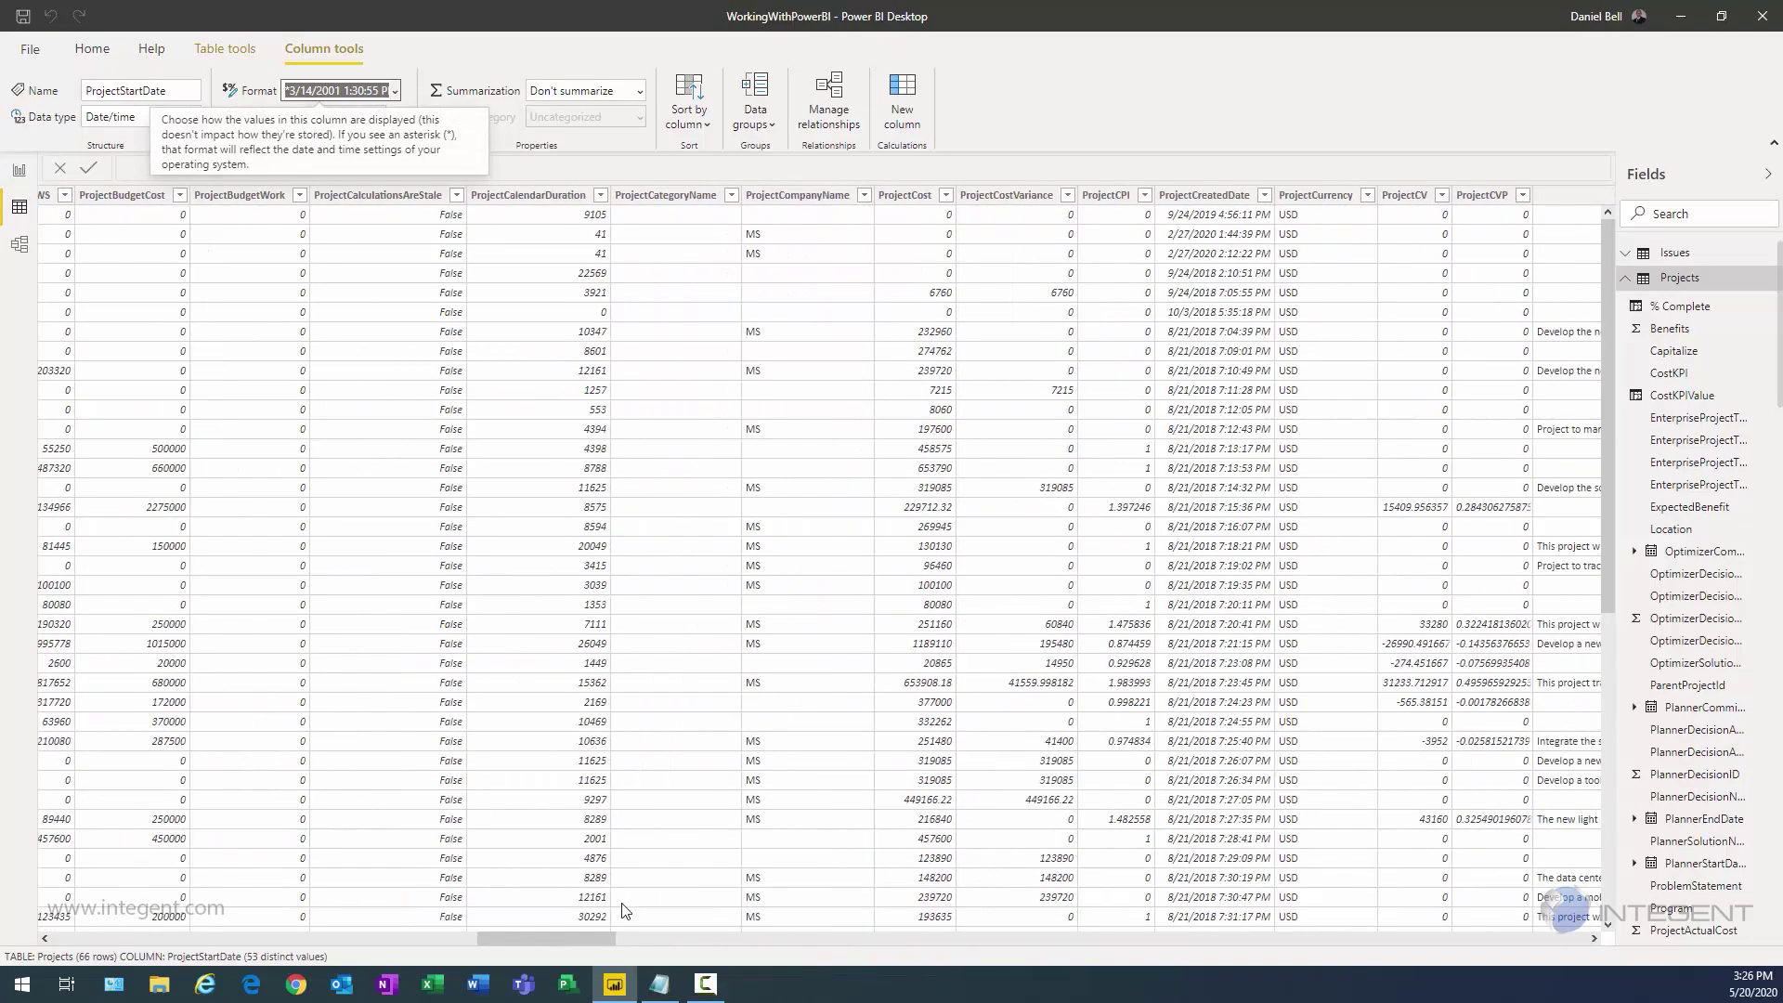
drag(524, 939, 135, 936)
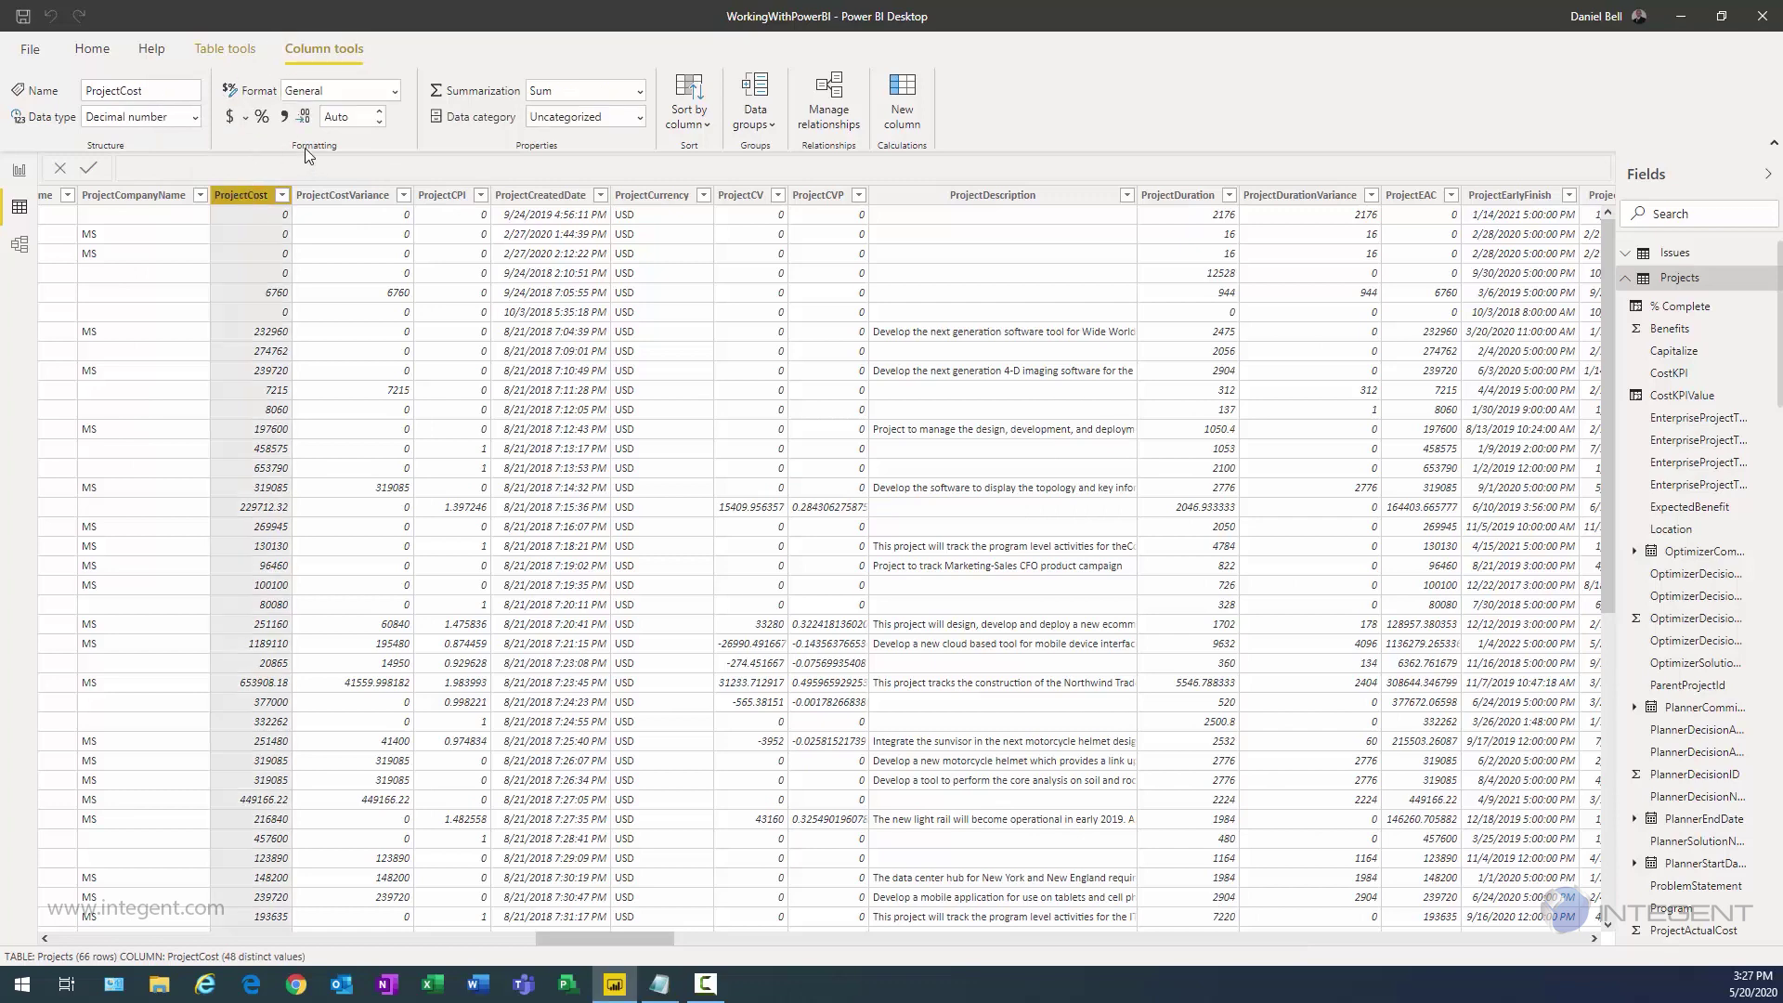
click(395, 90)
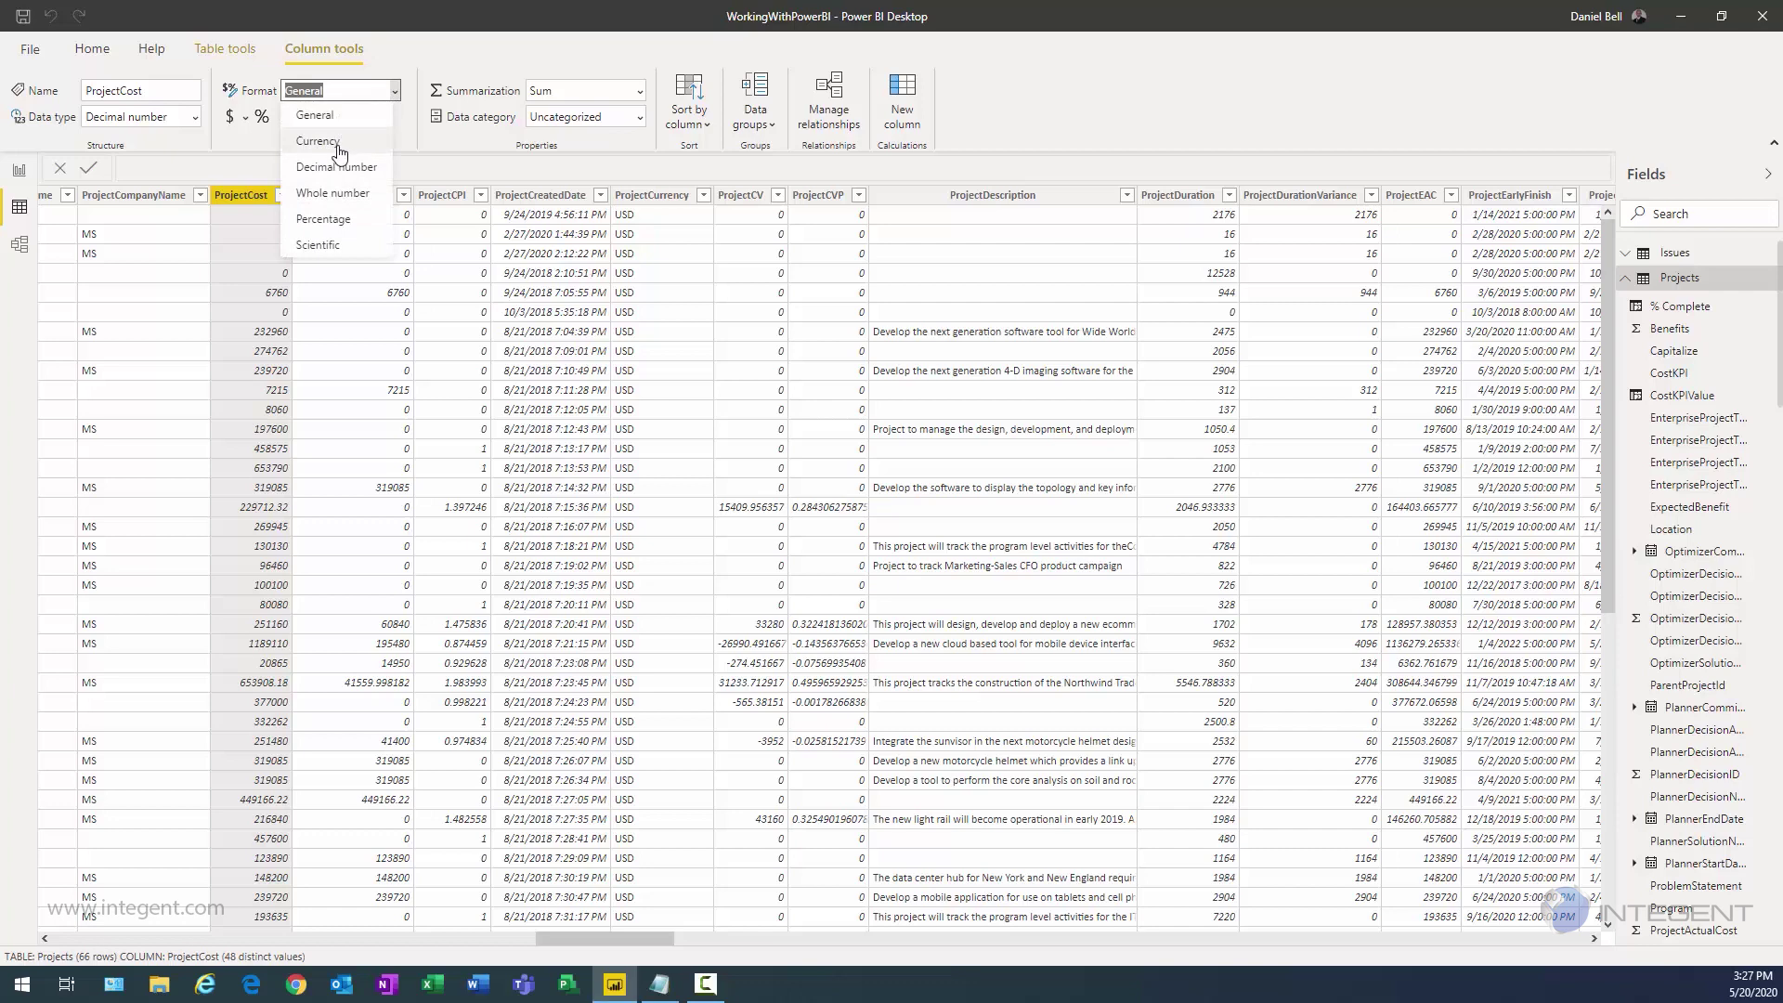
key(Escape)
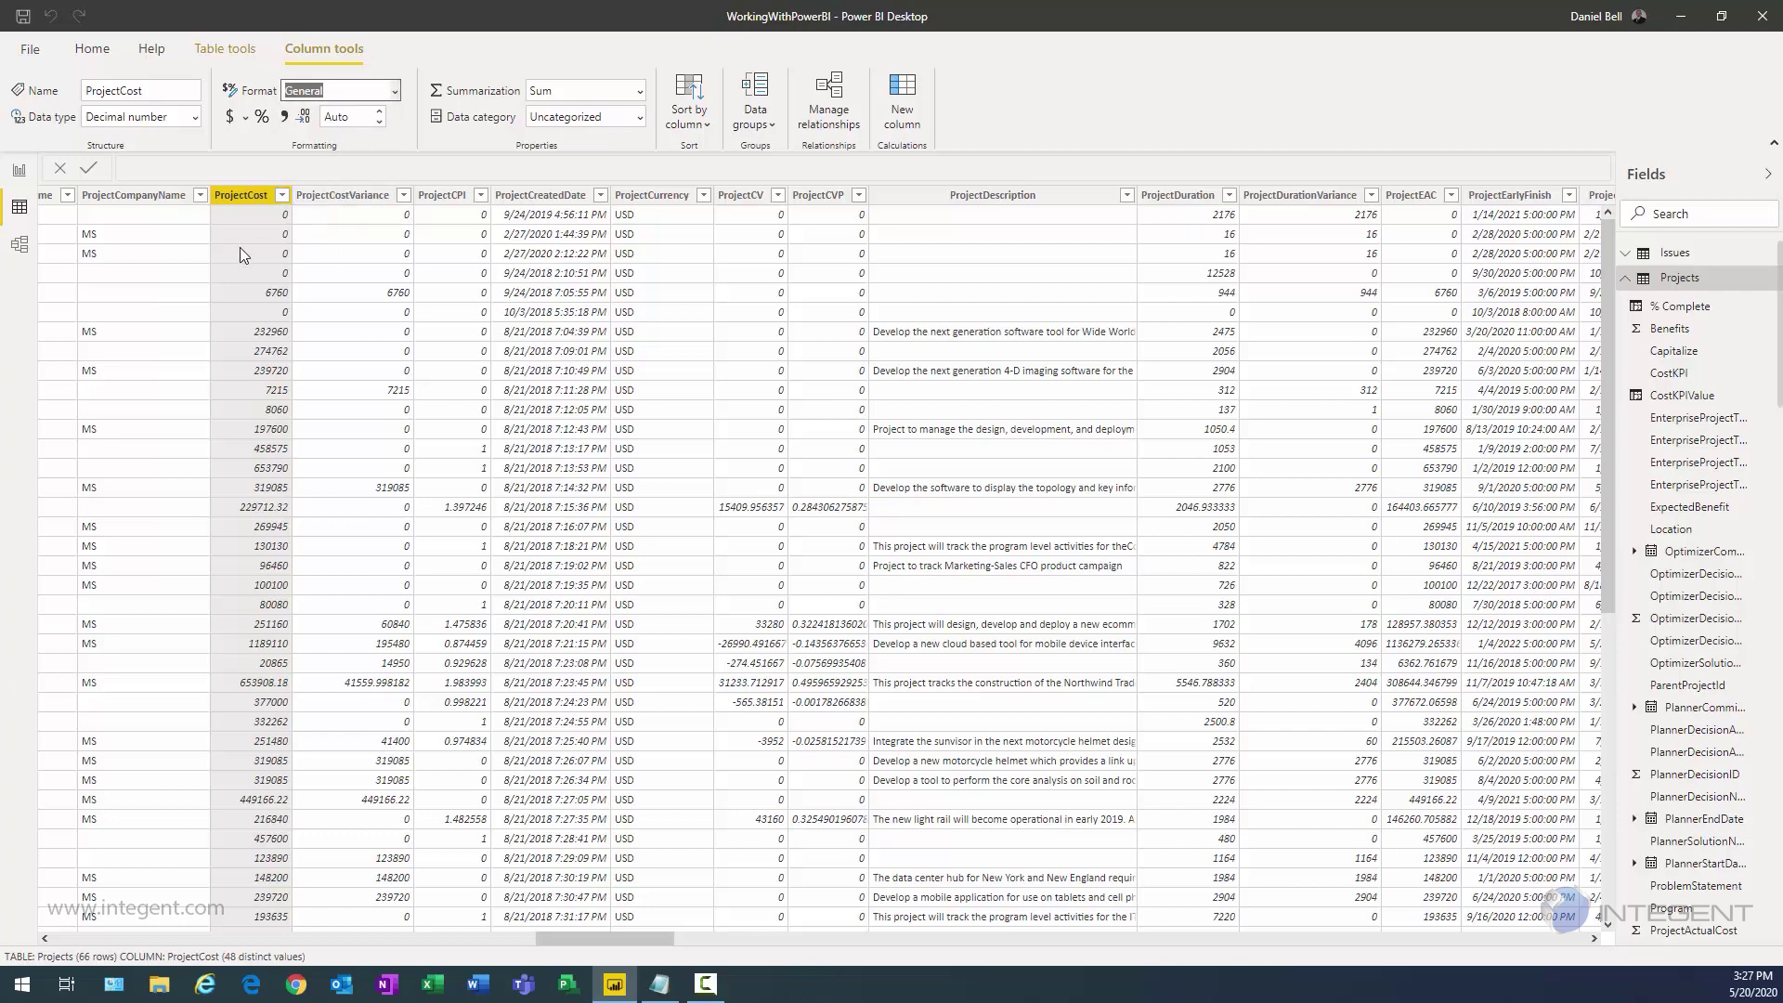
key(Down)
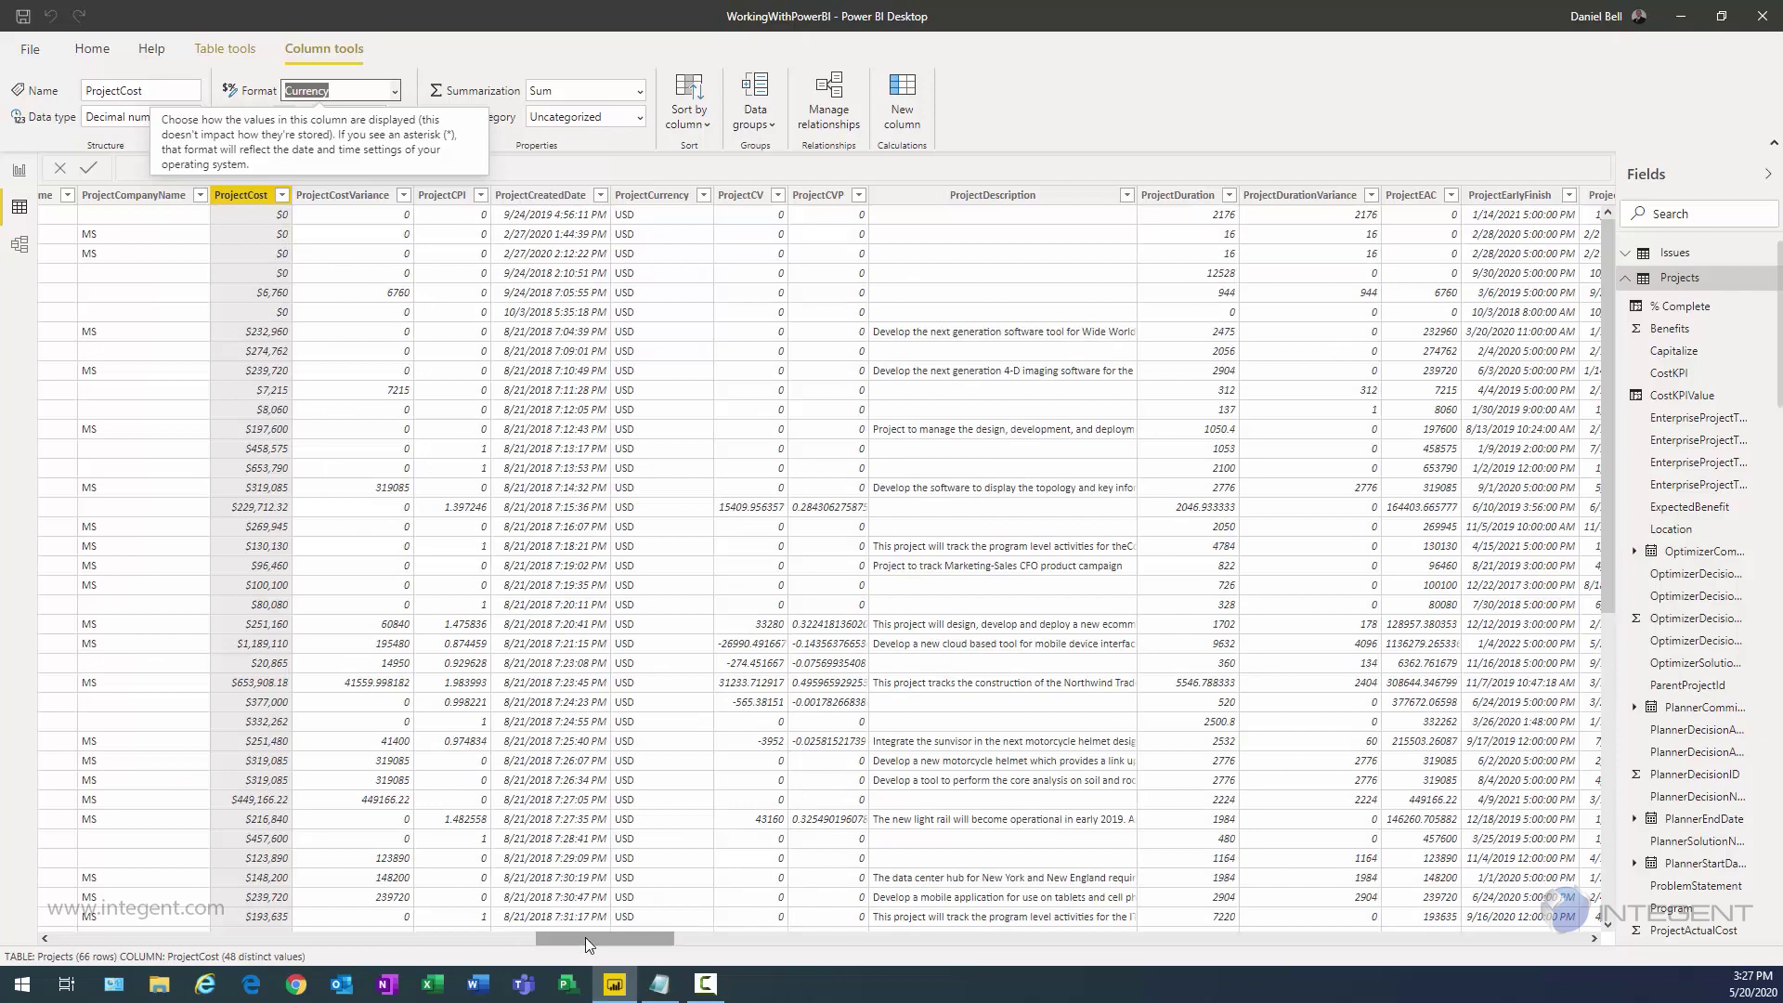
Step: Set the date format of the ProjectFinishDate column to 03/14/2001 (mm/dd/yyyy)
drag(585, 938, 706, 944)
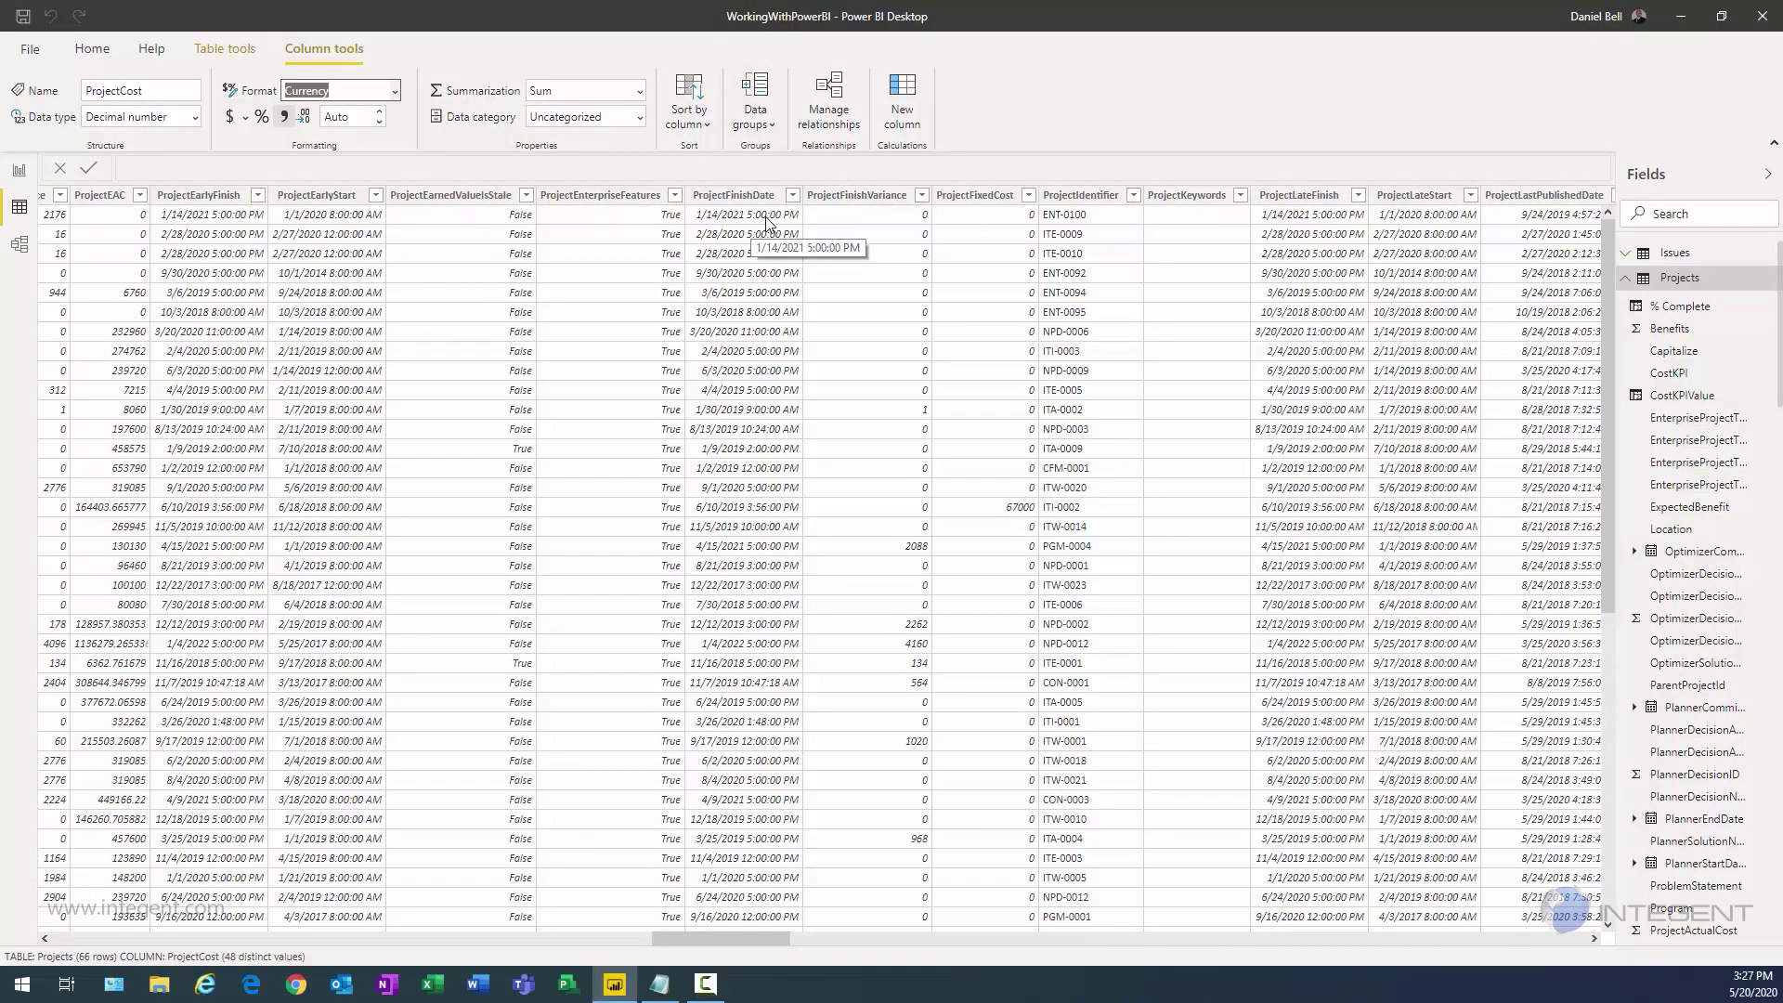
click(744, 196)
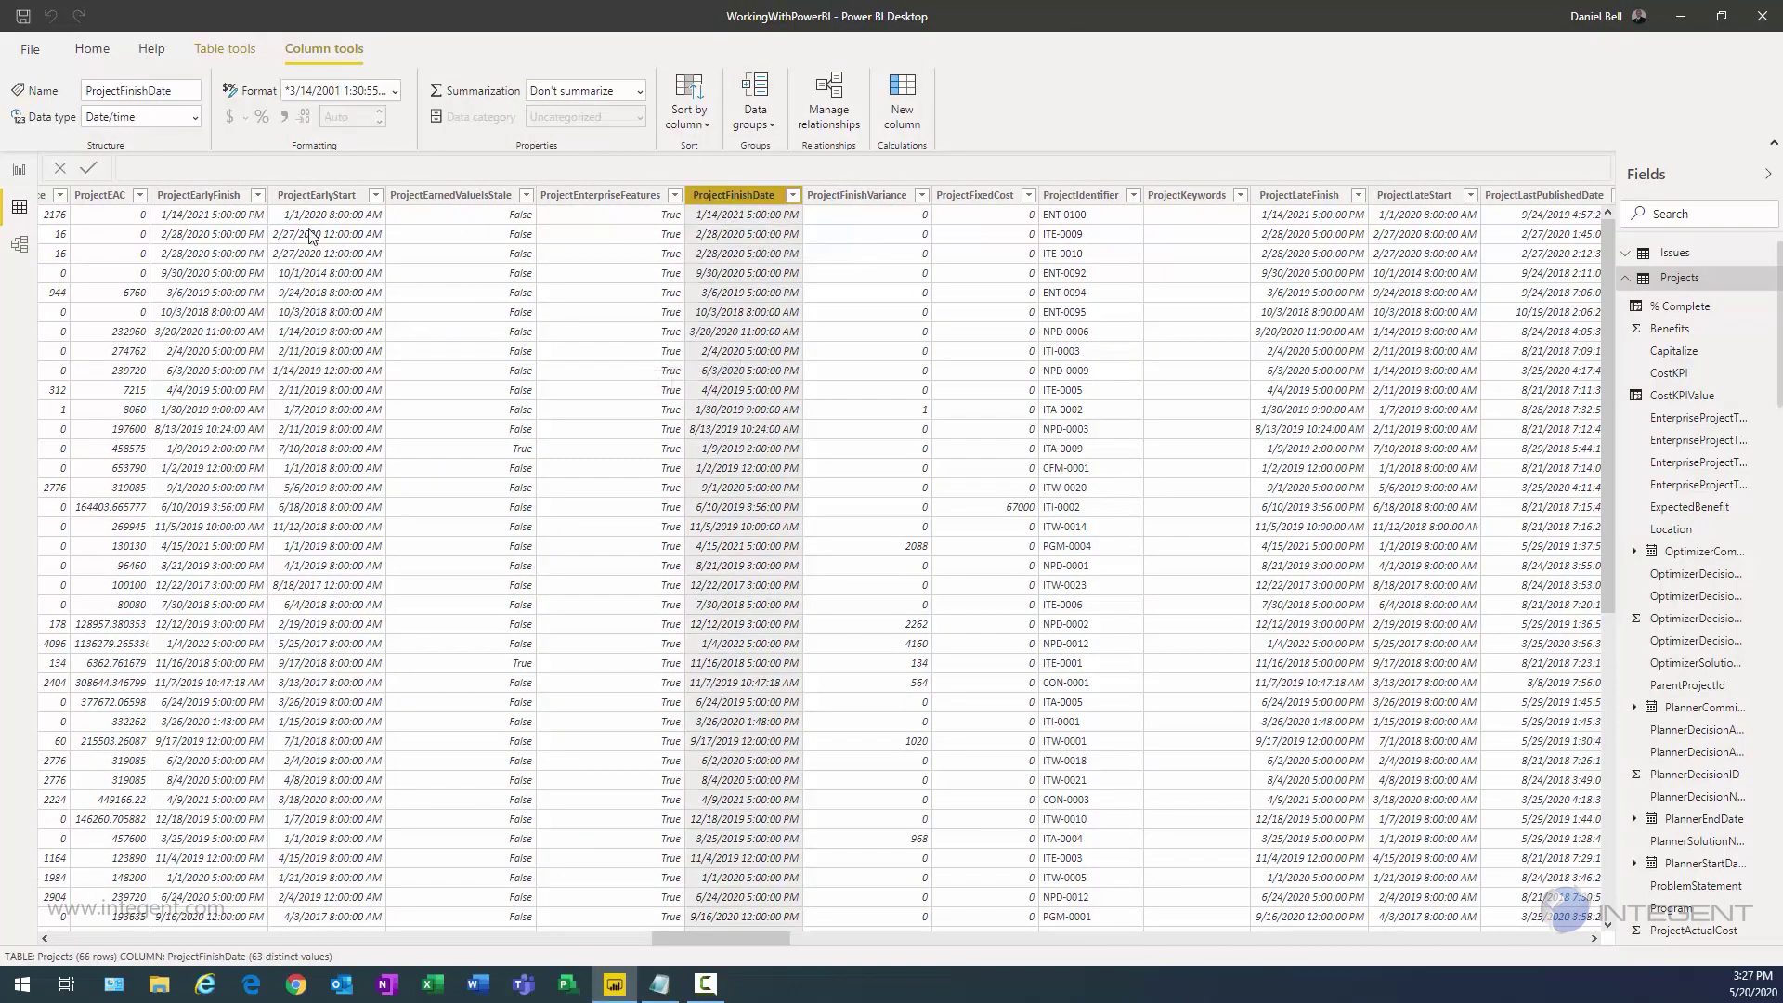
click(371, 88)
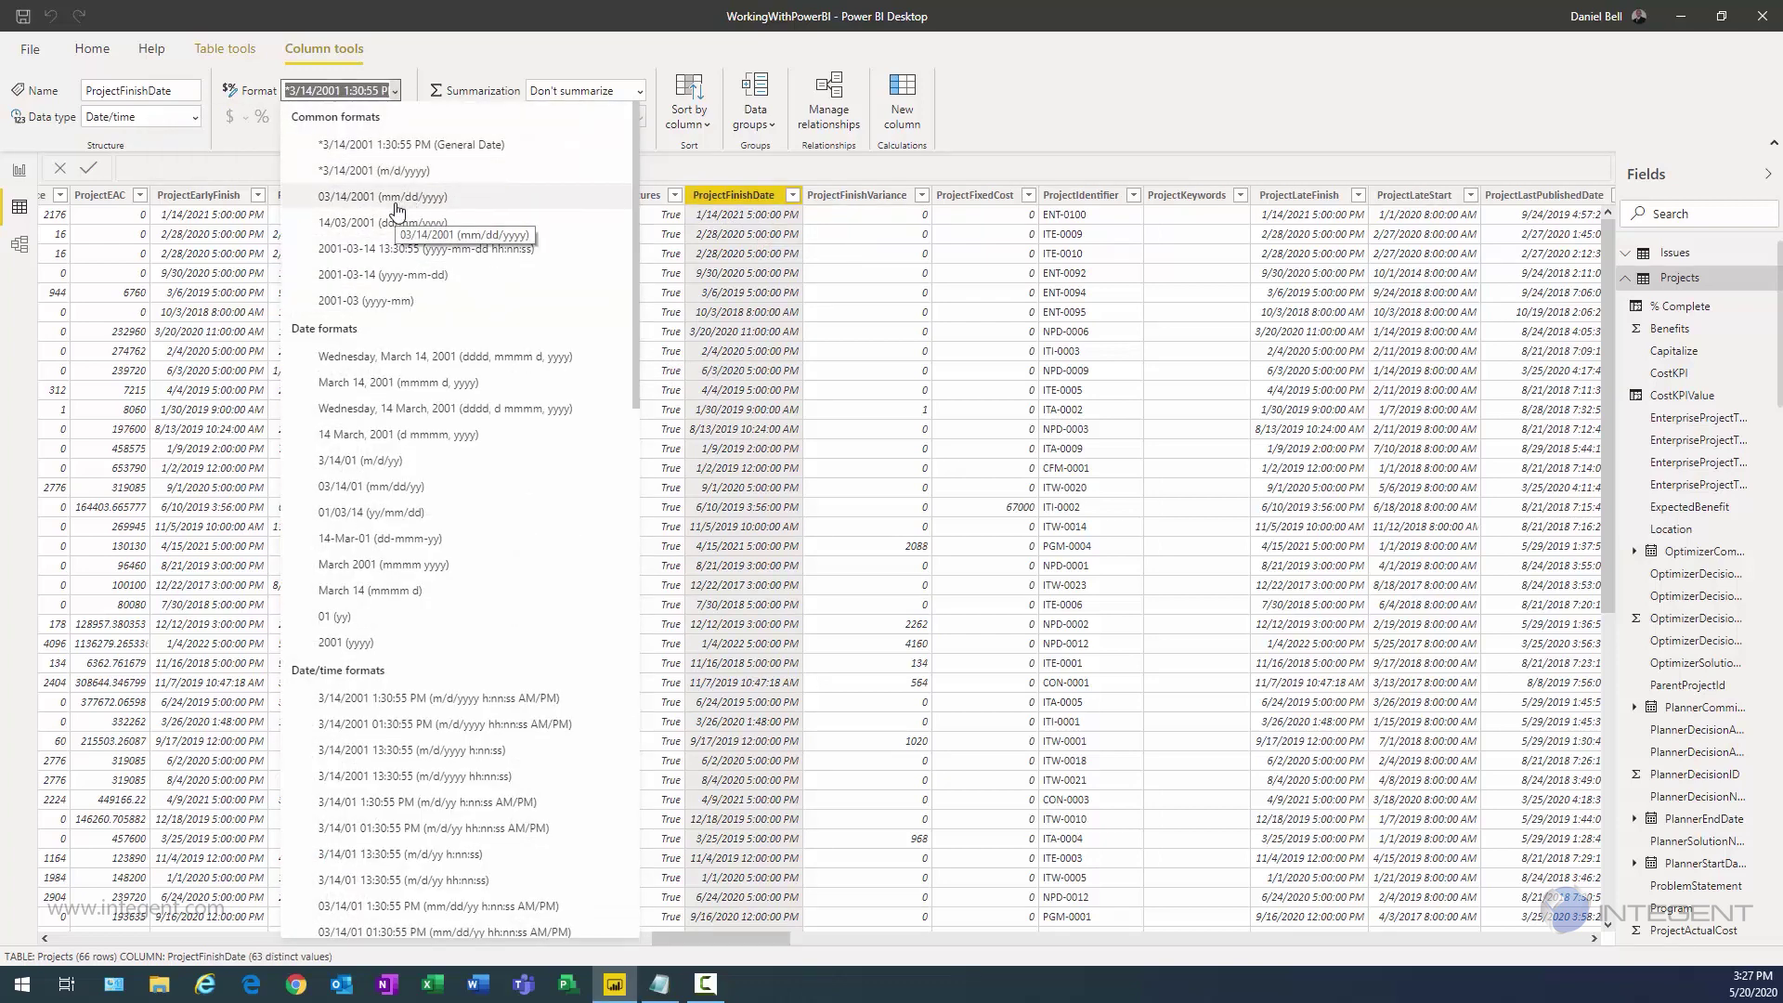
click(409, 199)
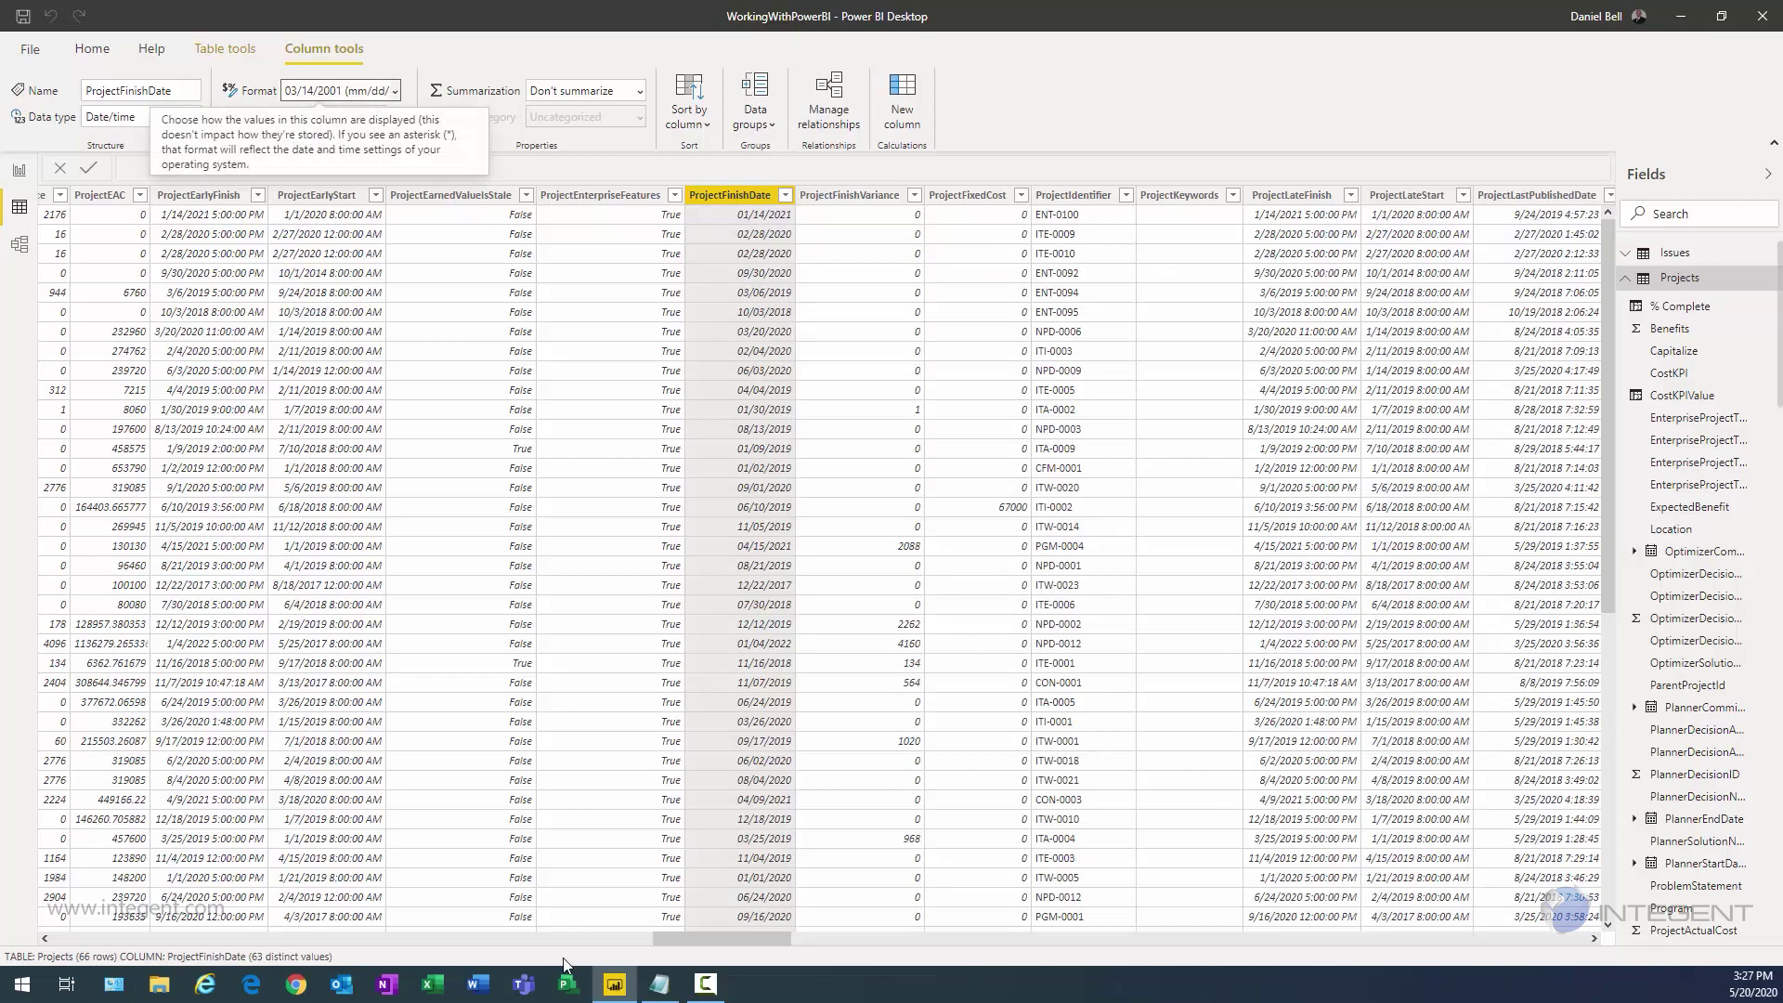
Step: Give the ProjectStartDate column the 03/14/2001 (mm/dd/yyyy) date format
drag(744, 938, 1085, 966)
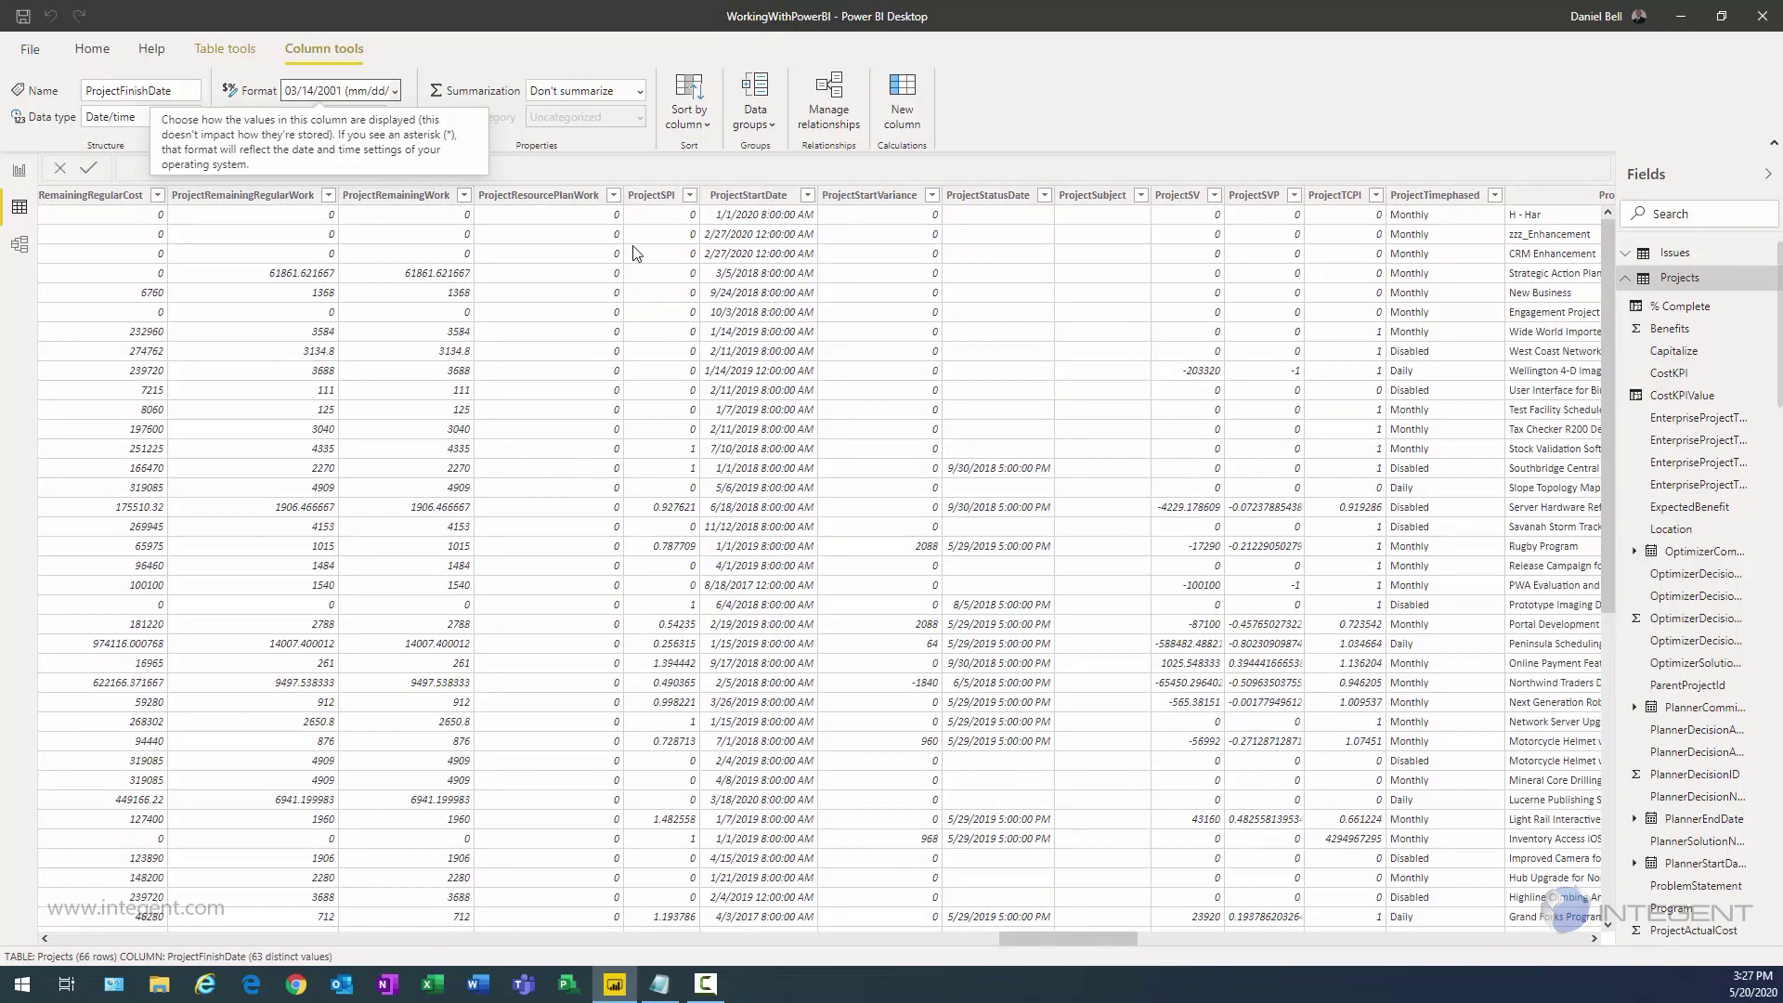
click(757, 197)
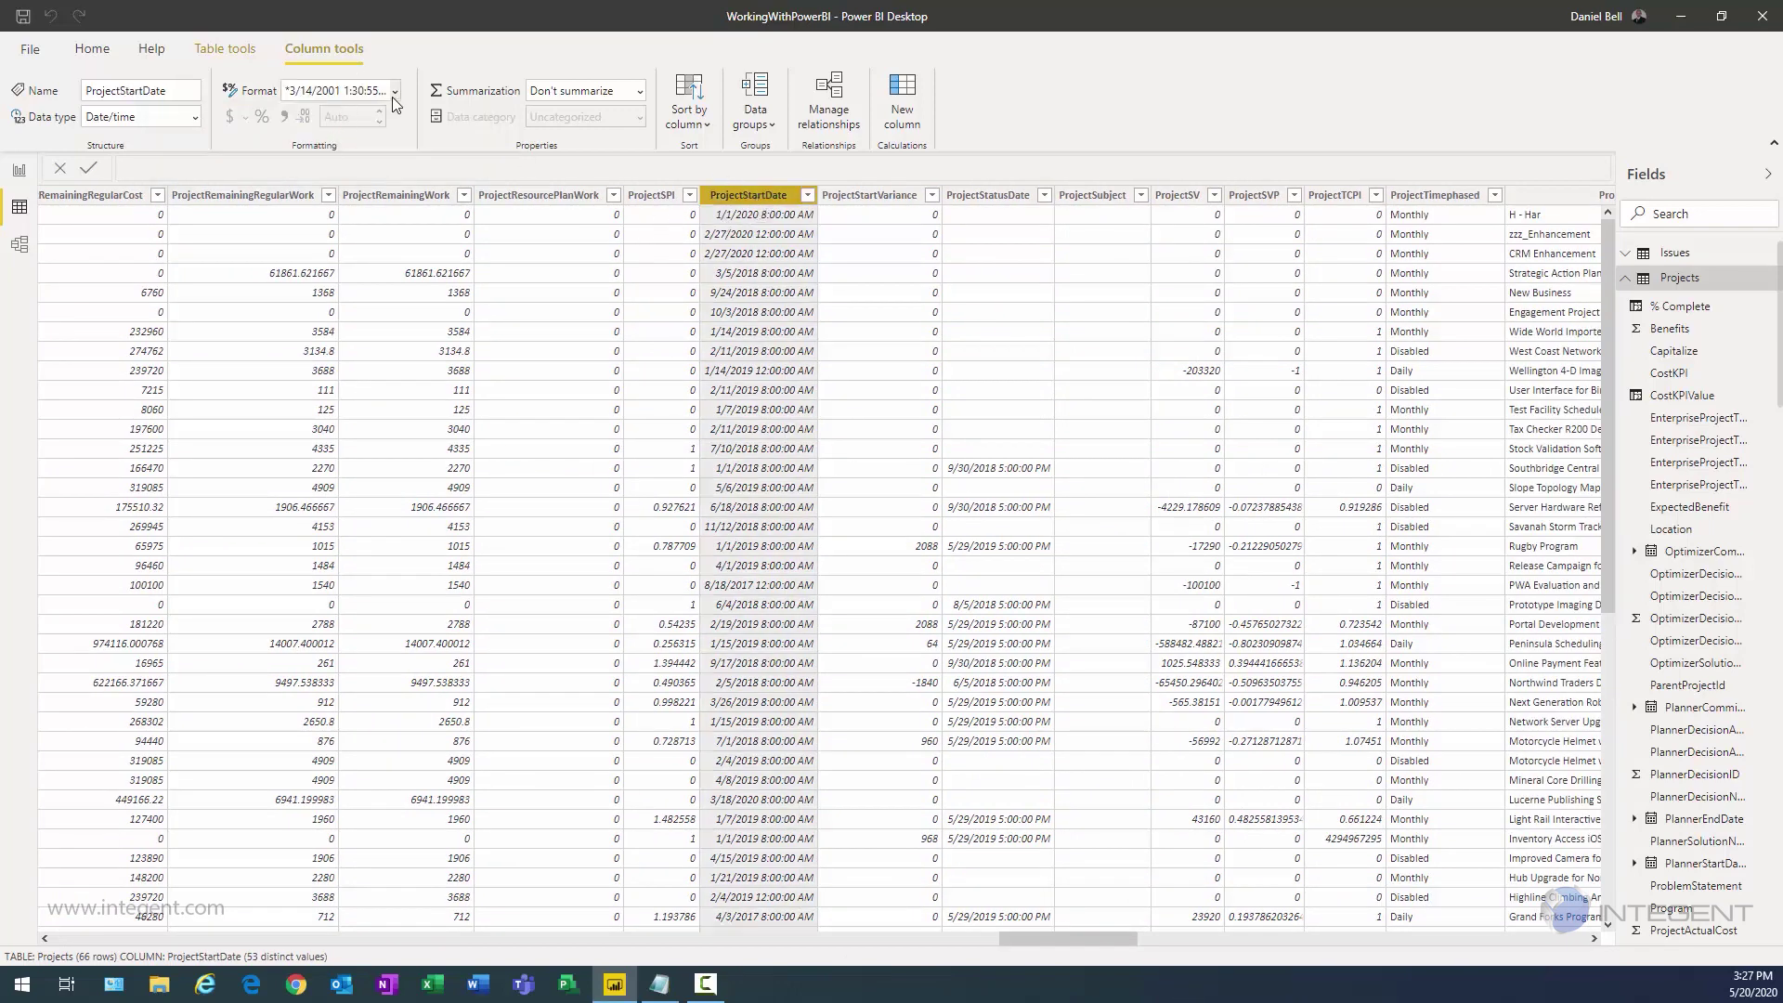
click(392, 96)
key(Escape)
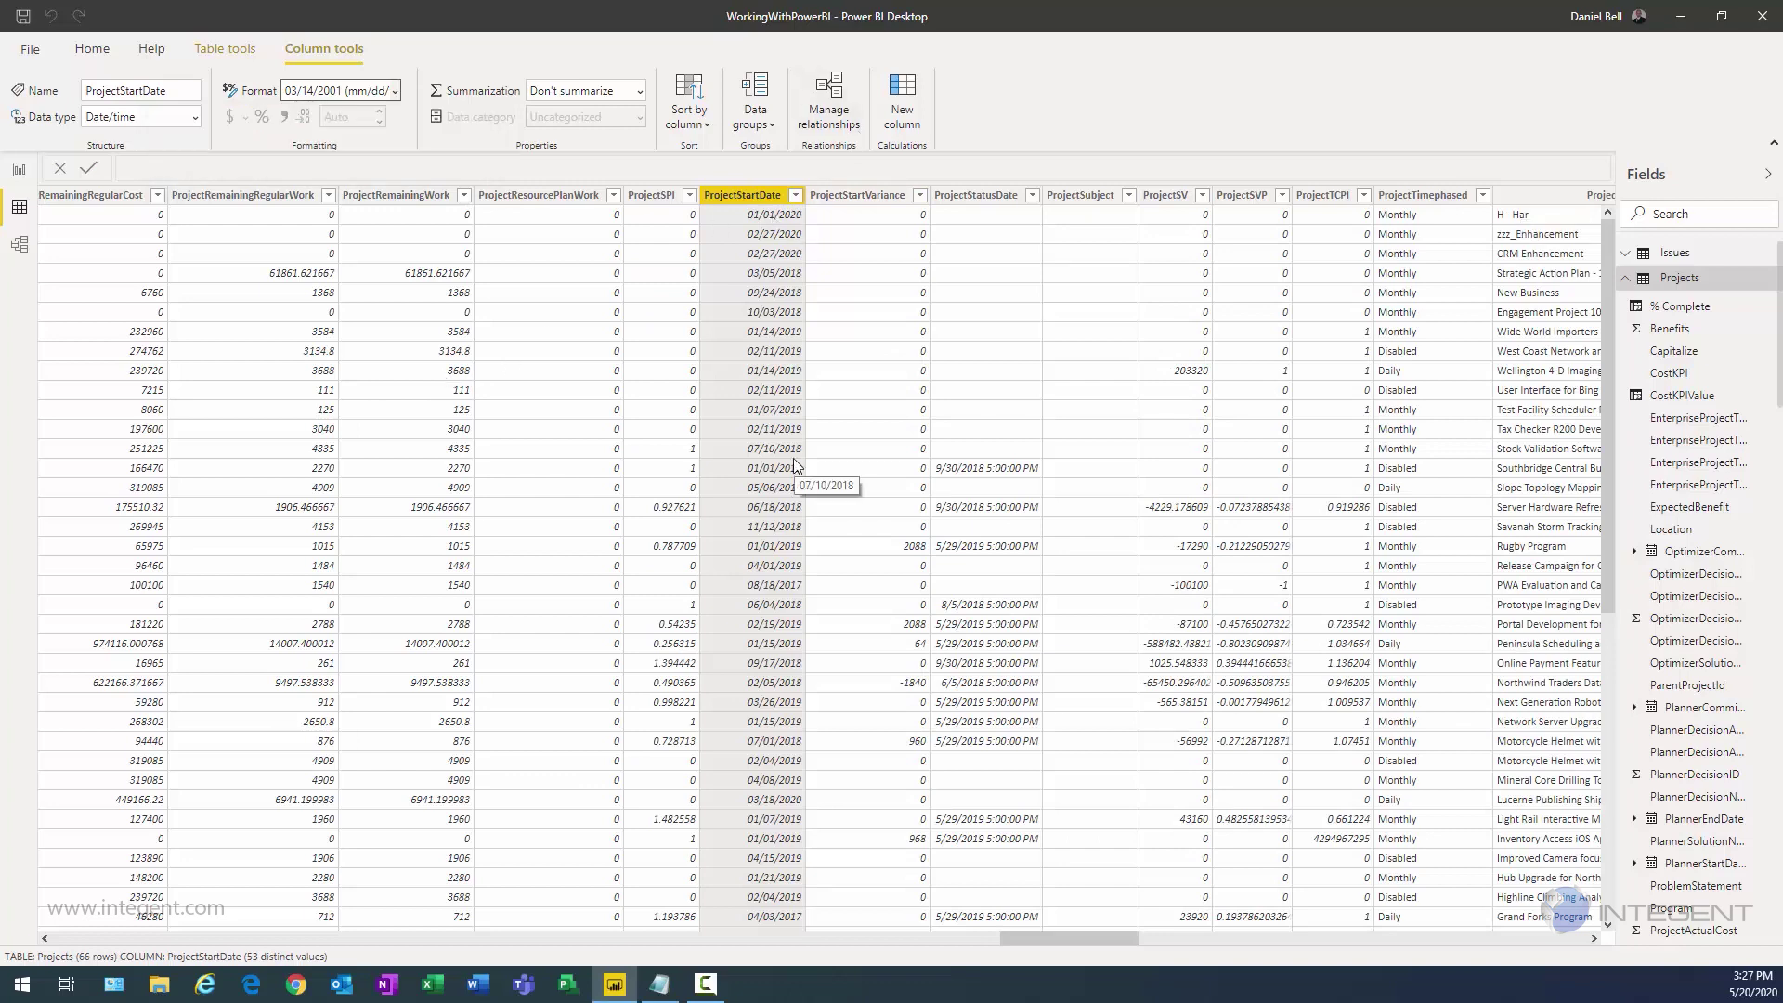
Step: Return to the report page and place an empty table visual on the canvas beneath the title and slicer row
click(19, 174)
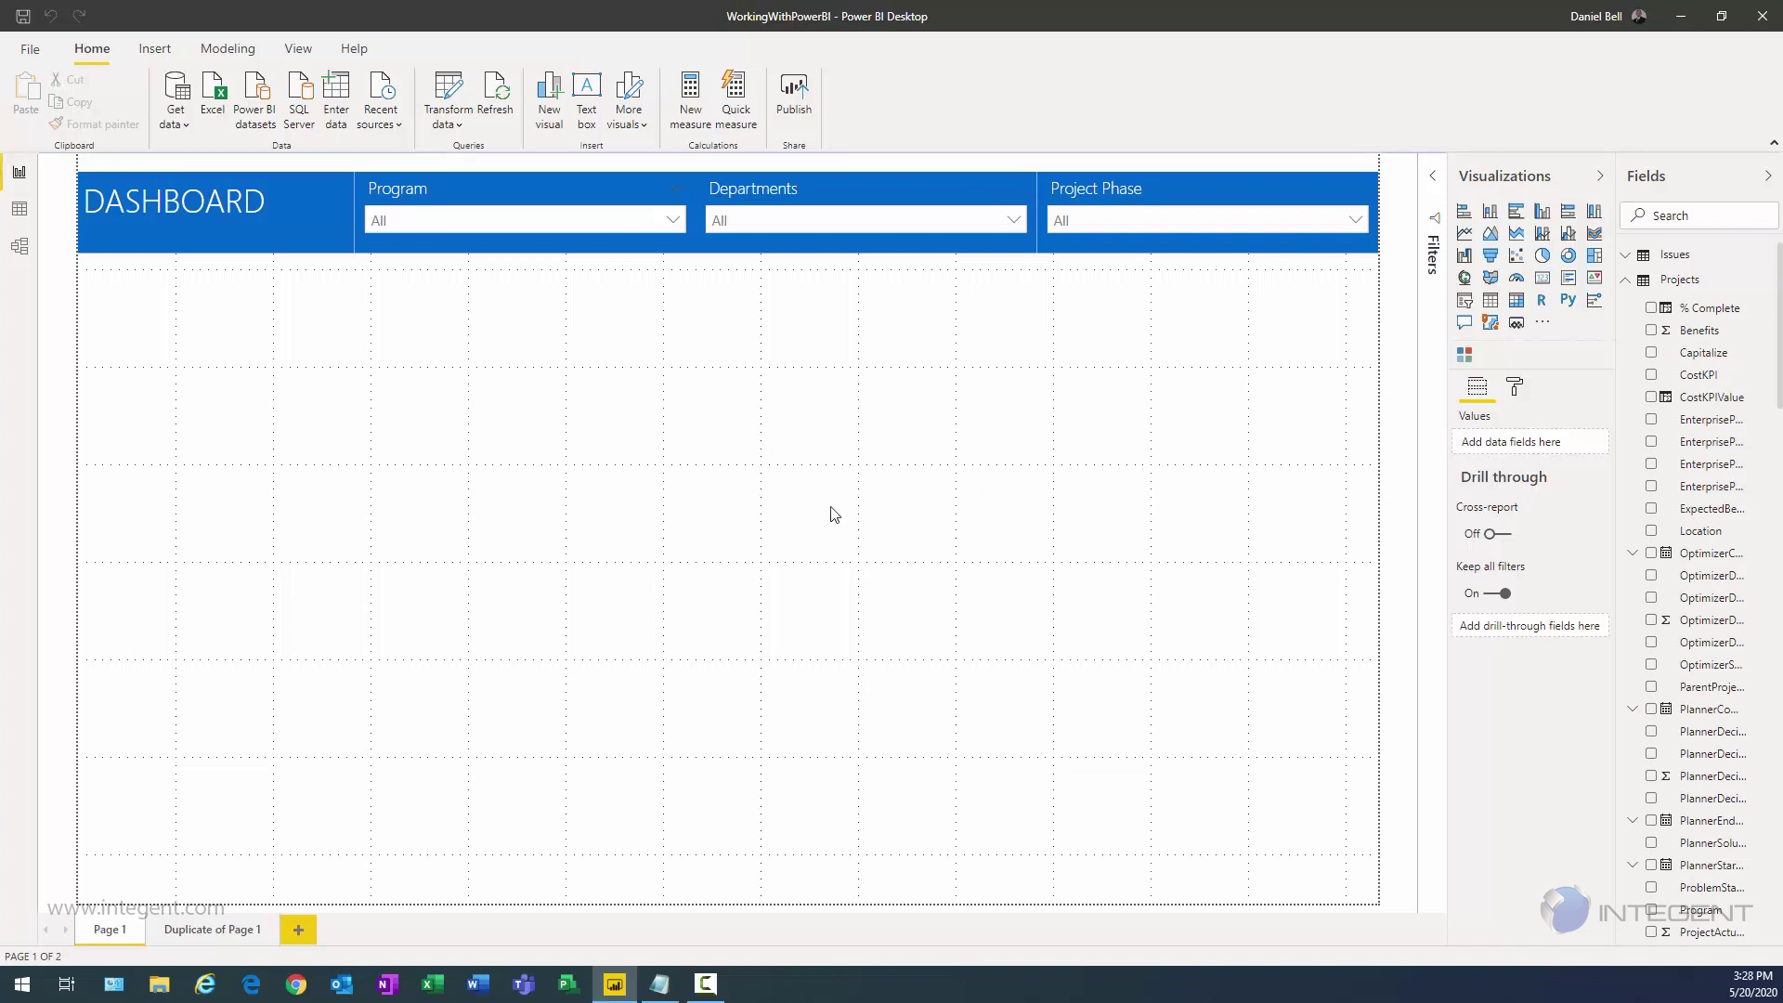
click(1490, 301)
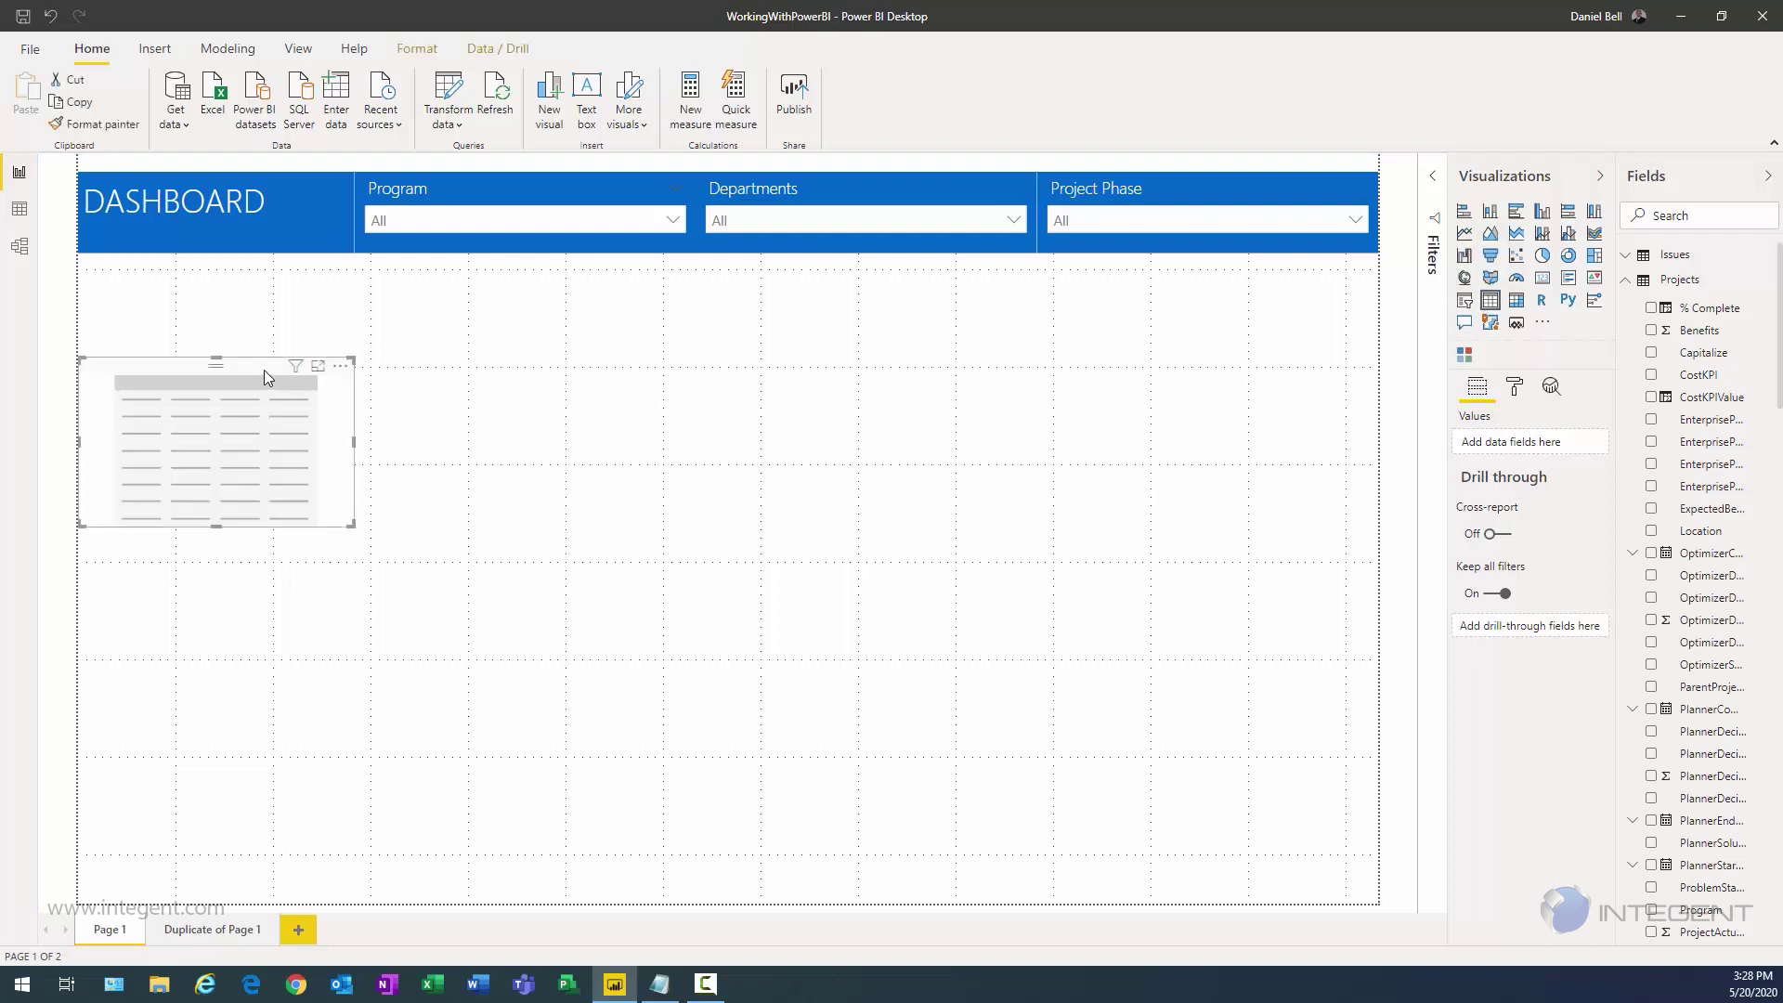
drag(263, 370, 342, 379)
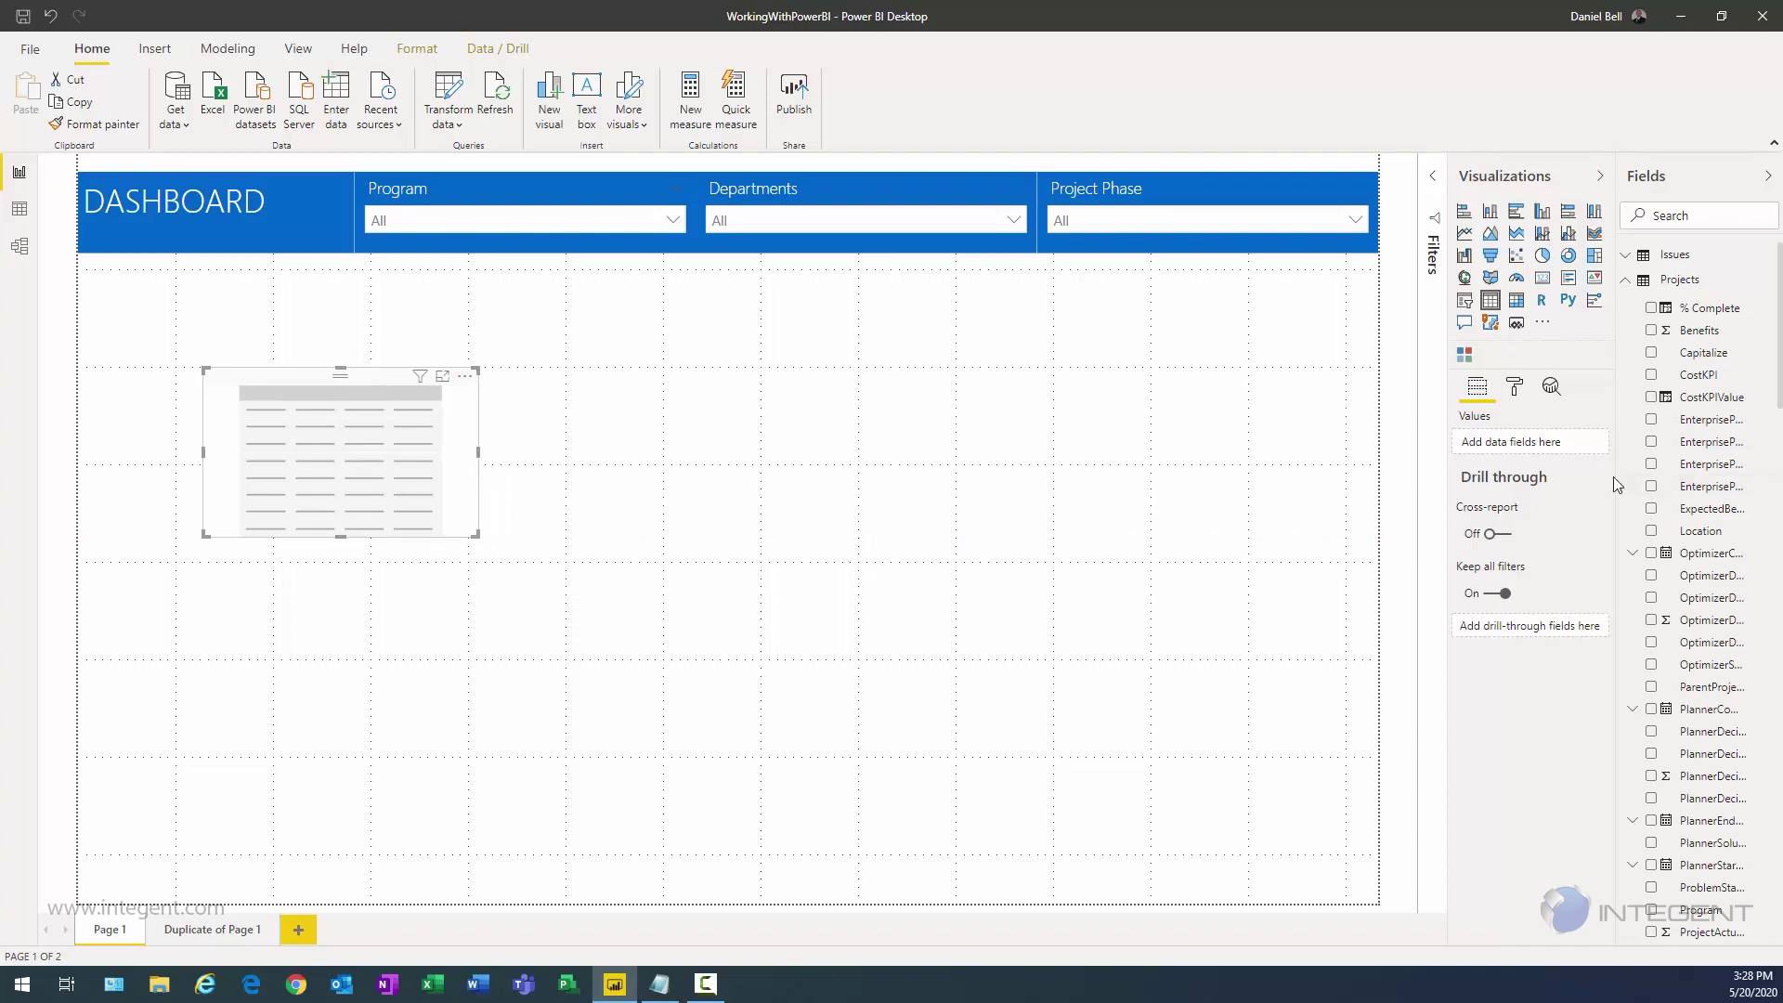
Step: Add the ProjectName field to the table and enlarge it to fill the lower-right area of the report page
drag(1613, 476, 1529, 482)
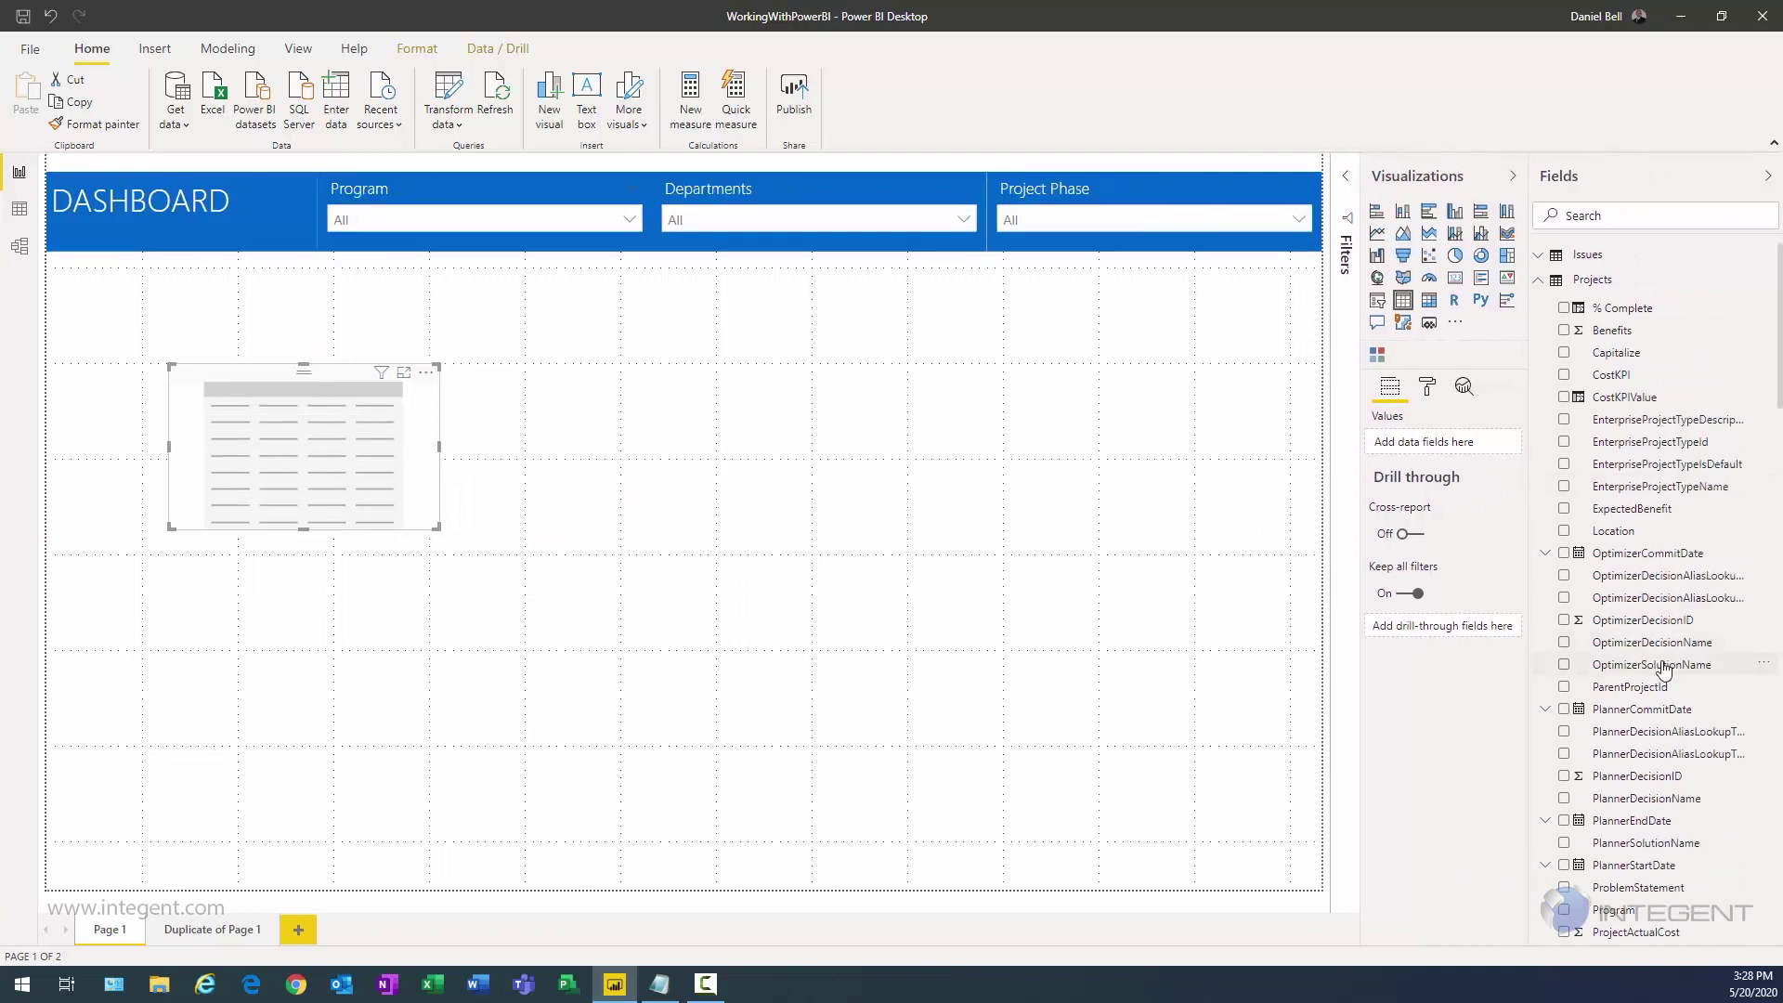
scroll(1663, 668, down, 10)
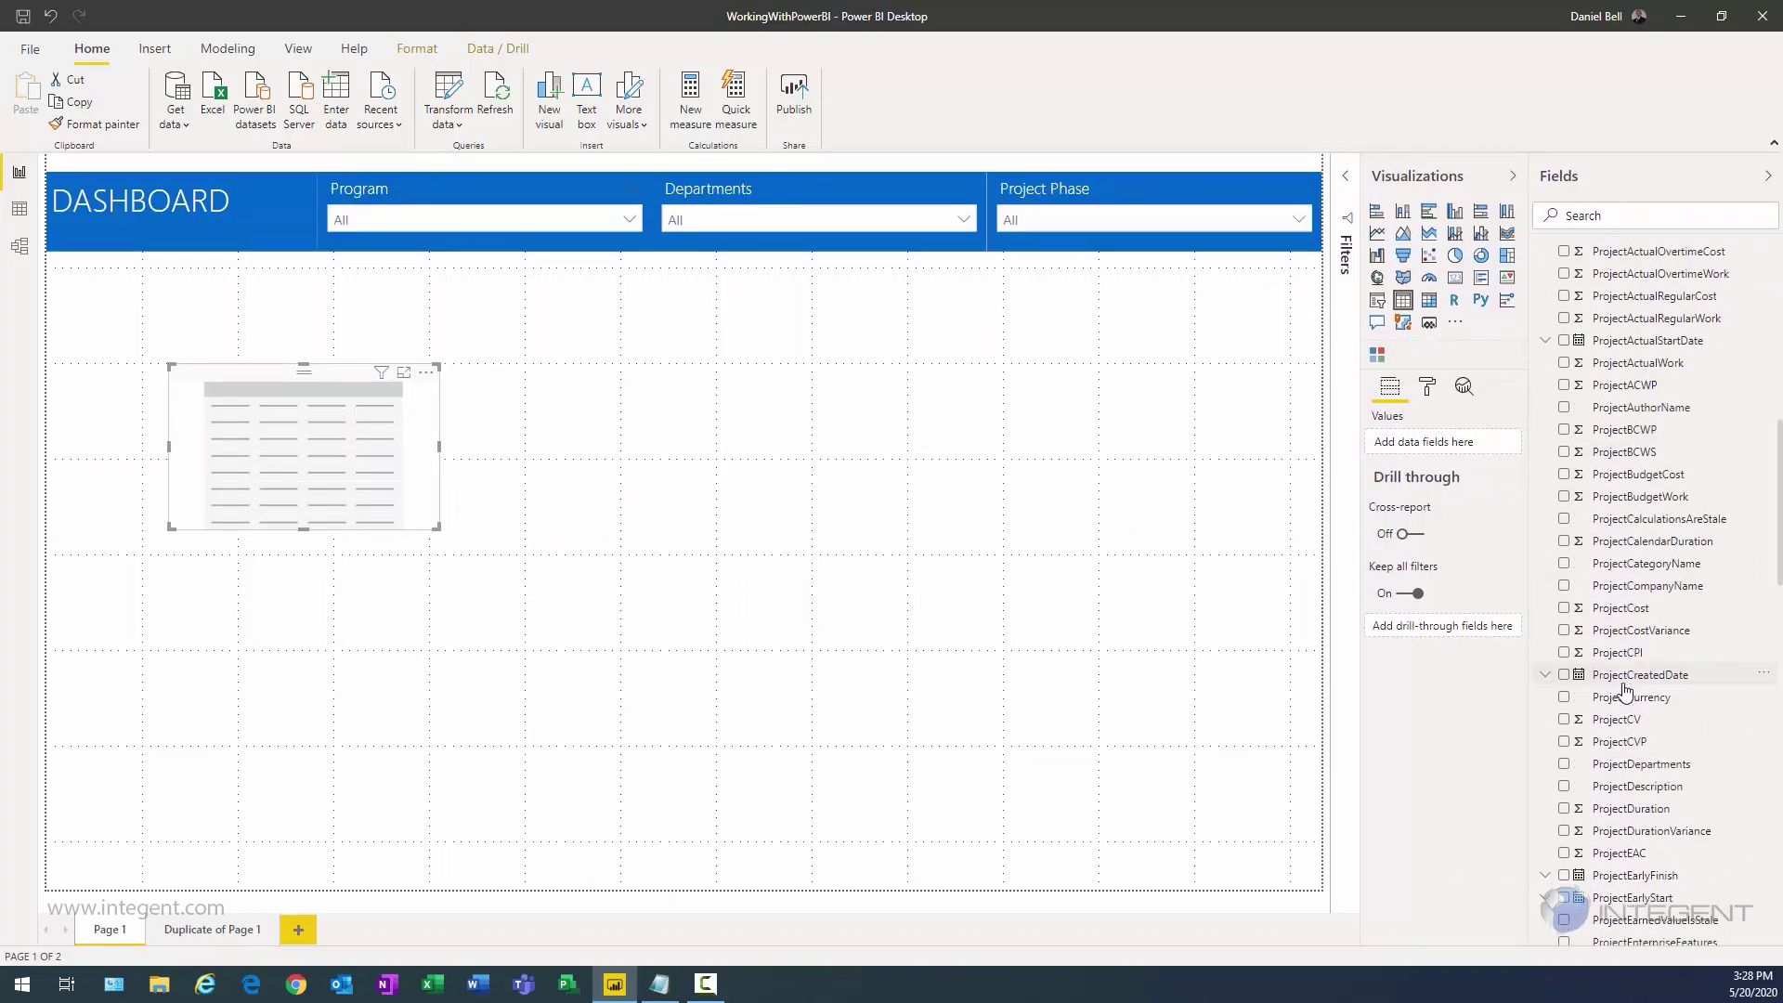
scroll(1623, 692, down, 7)
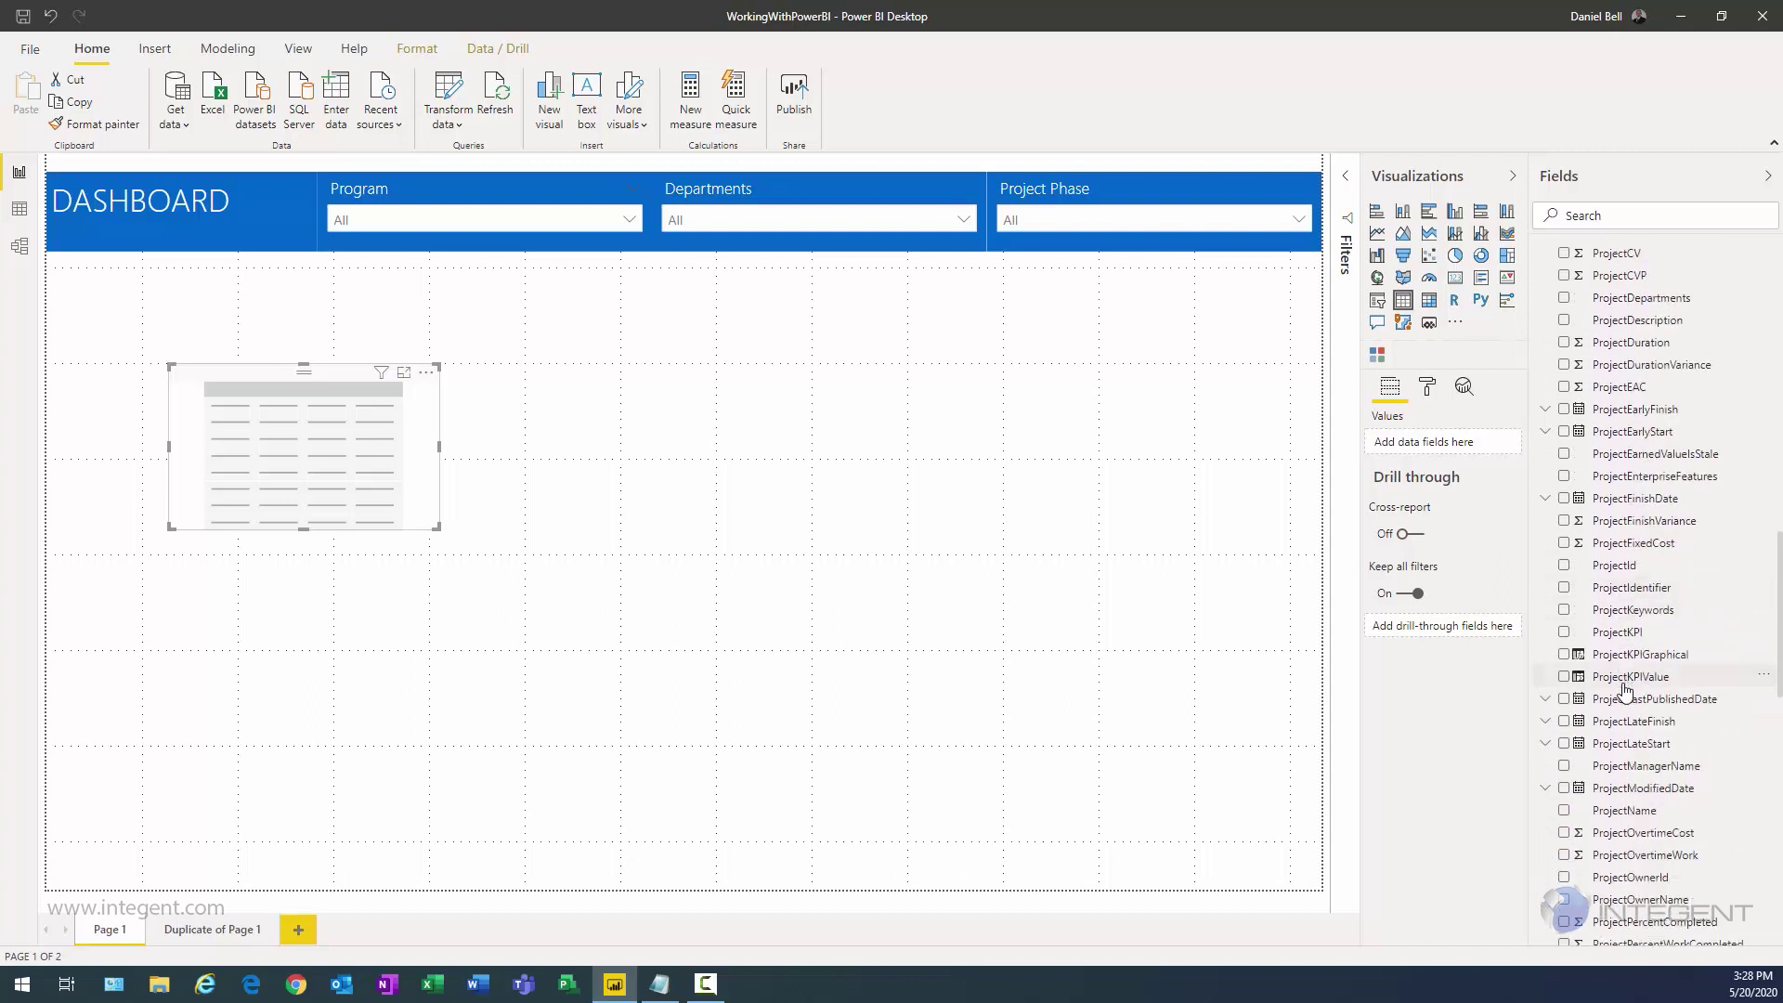
scroll(1623, 692, down, 1)
click(1563, 724)
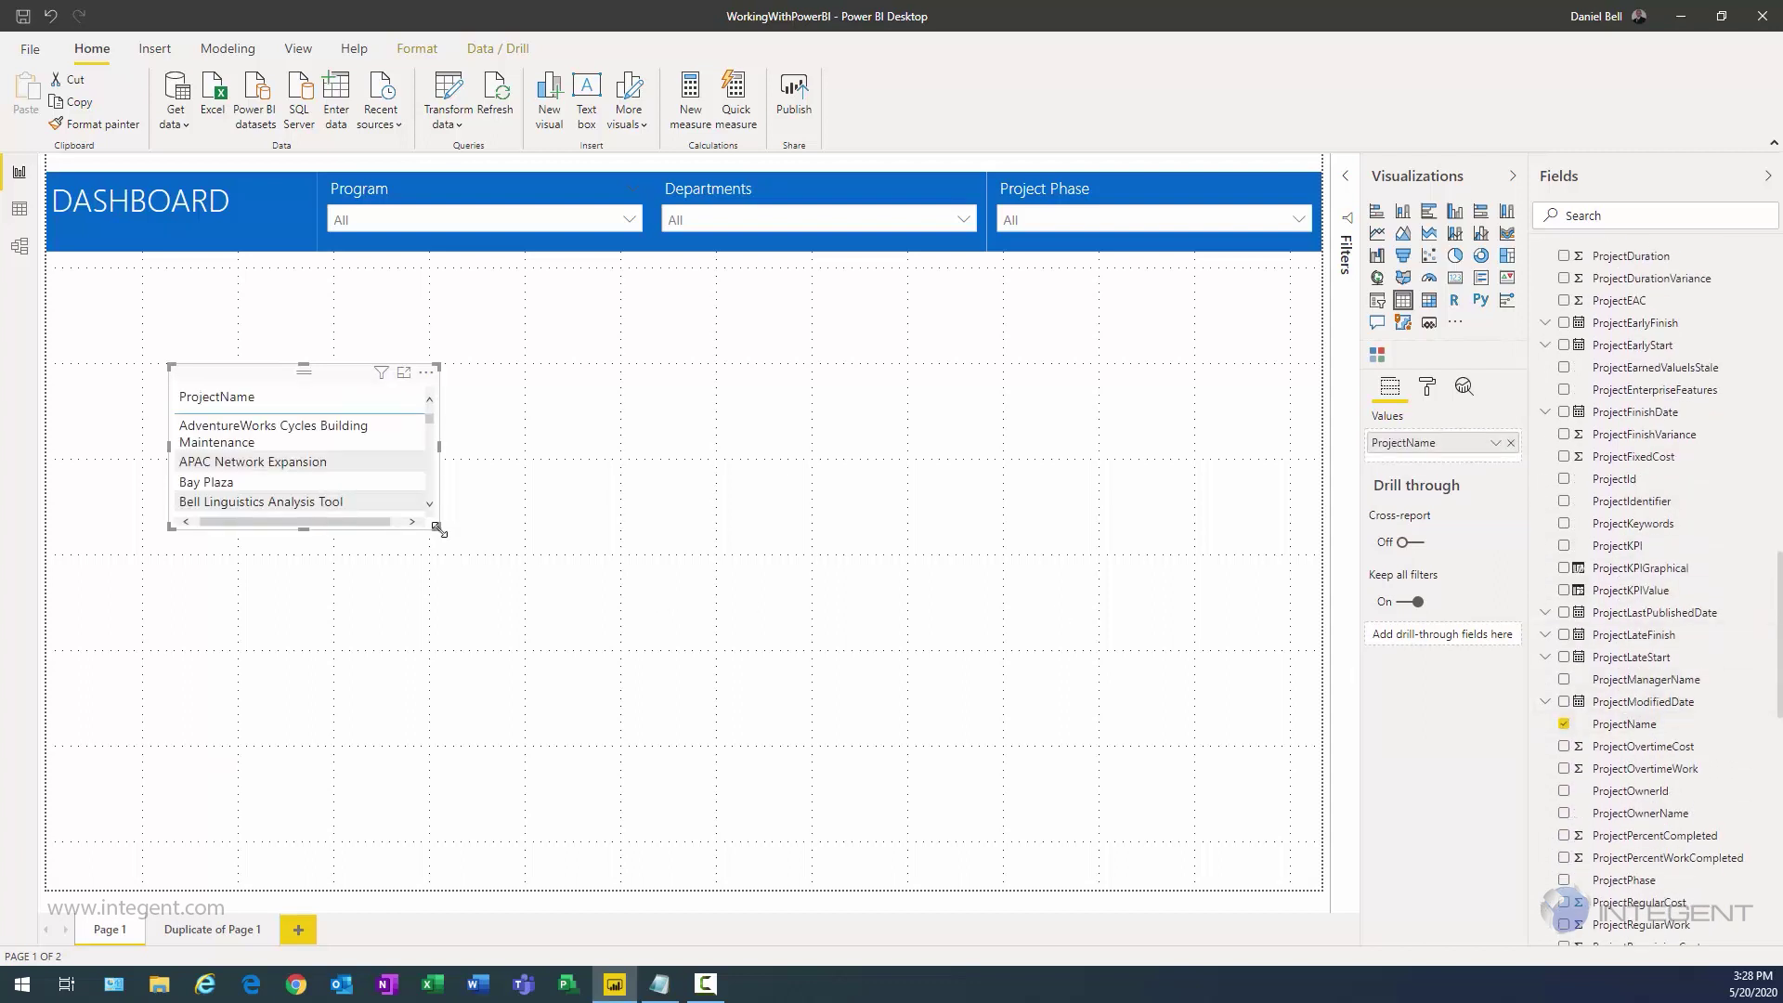
drag(437, 528, 1117, 640)
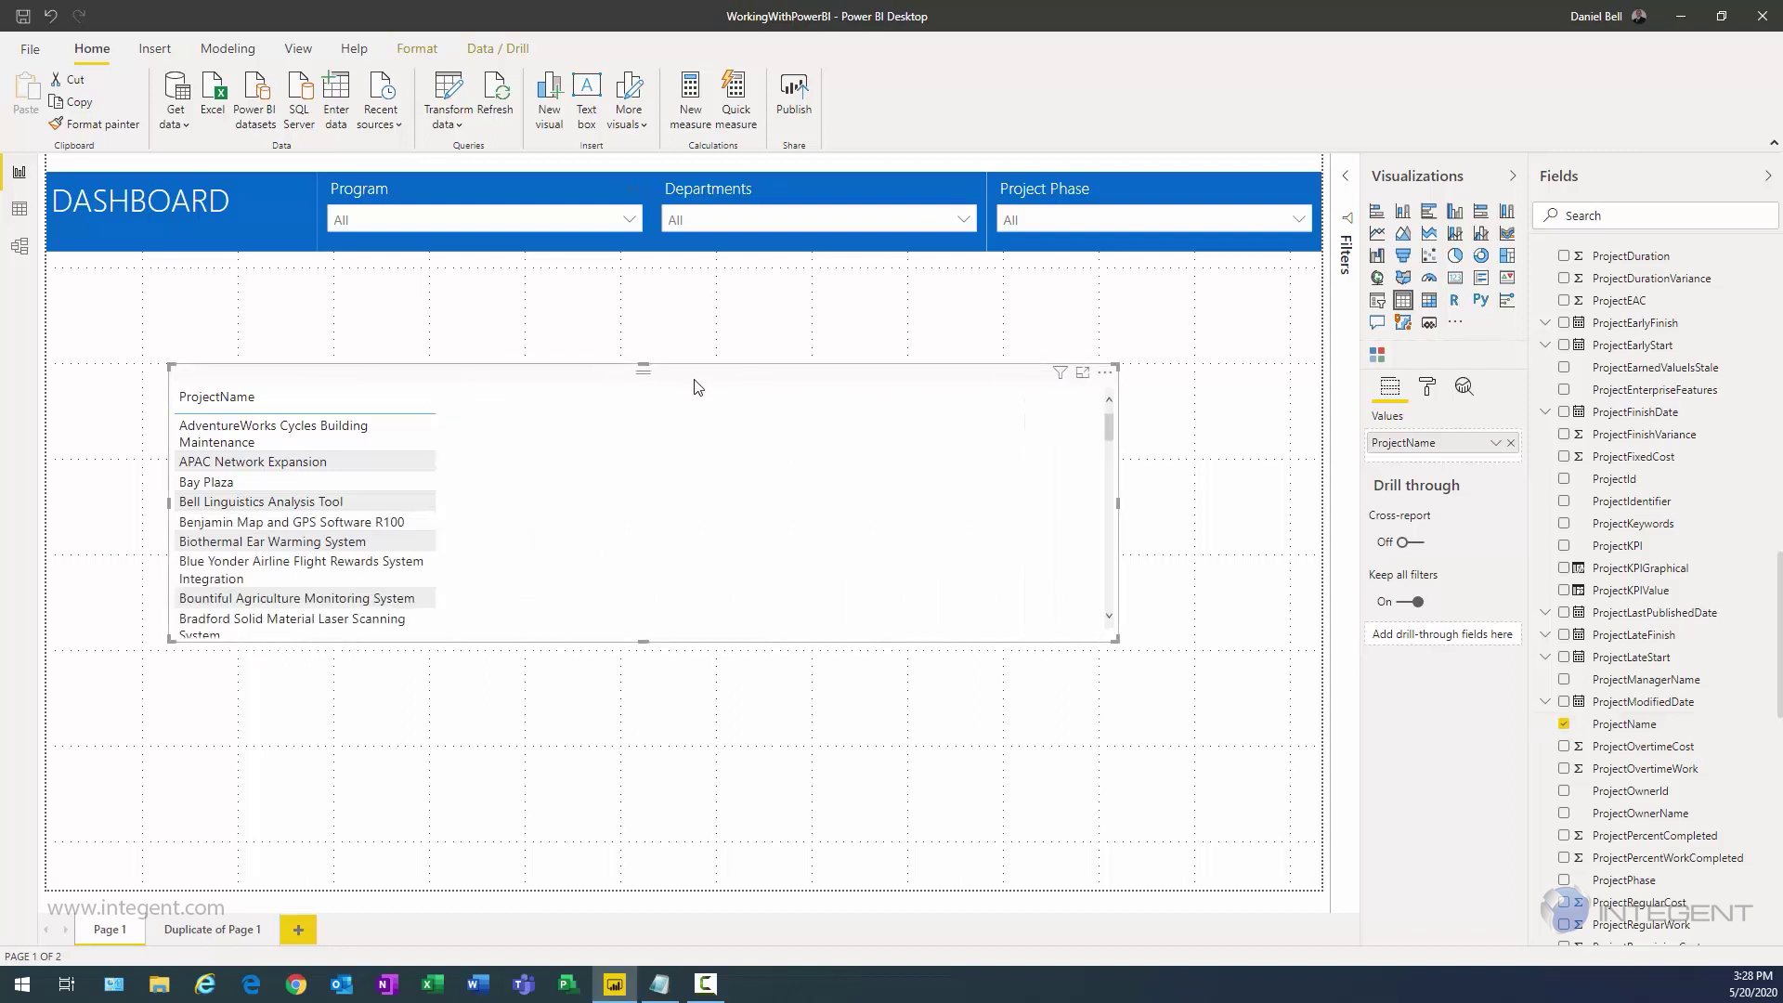
drag(696, 385, 899, 633)
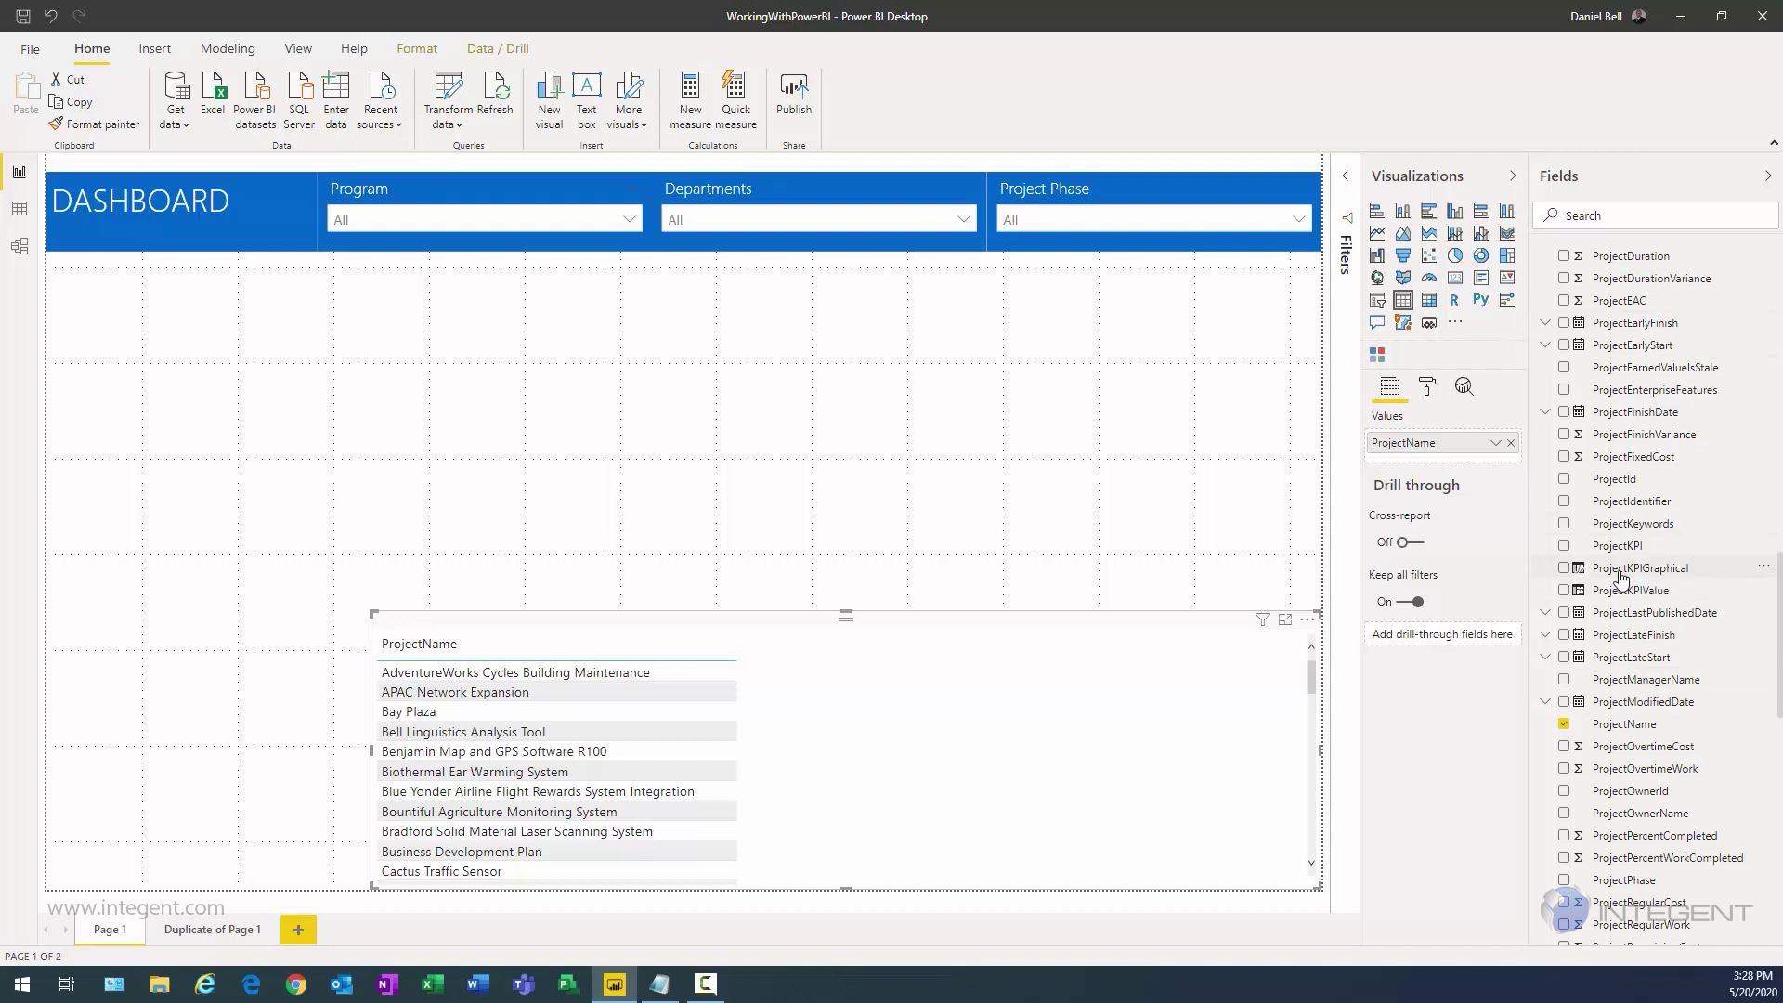
Step: Add ProjectKPIValue to the table and set it to Don't summarize
click(1565, 590)
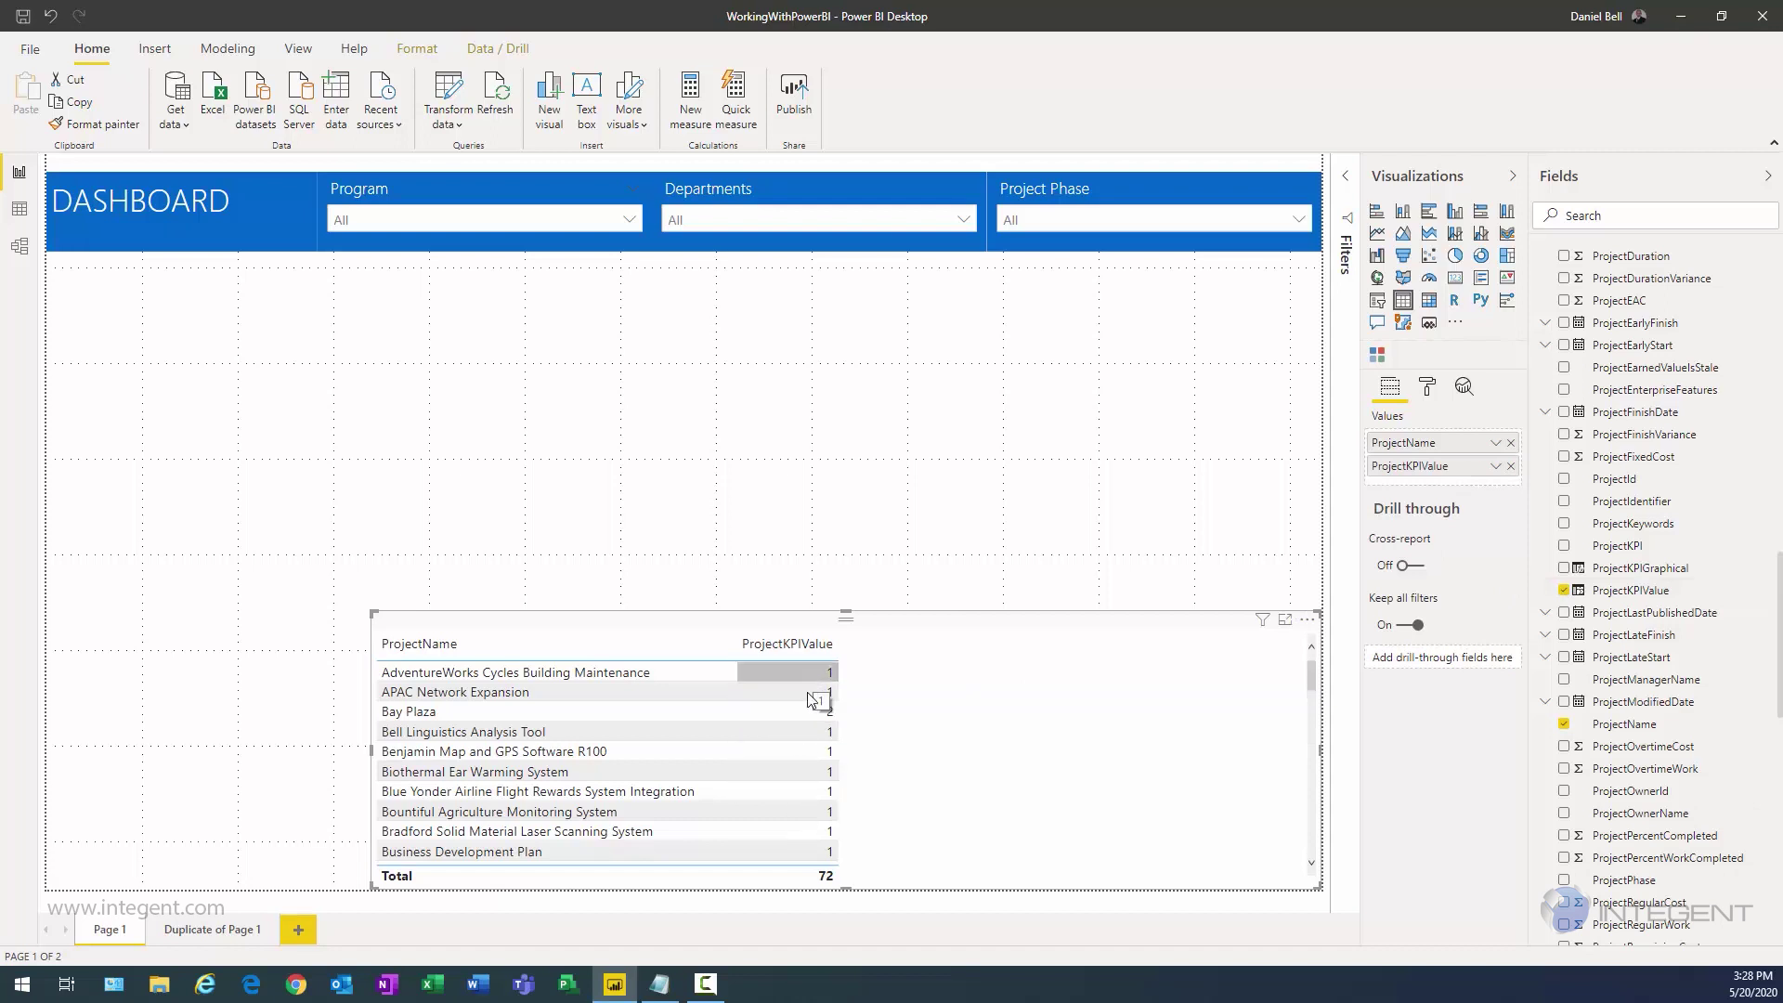
click(1496, 467)
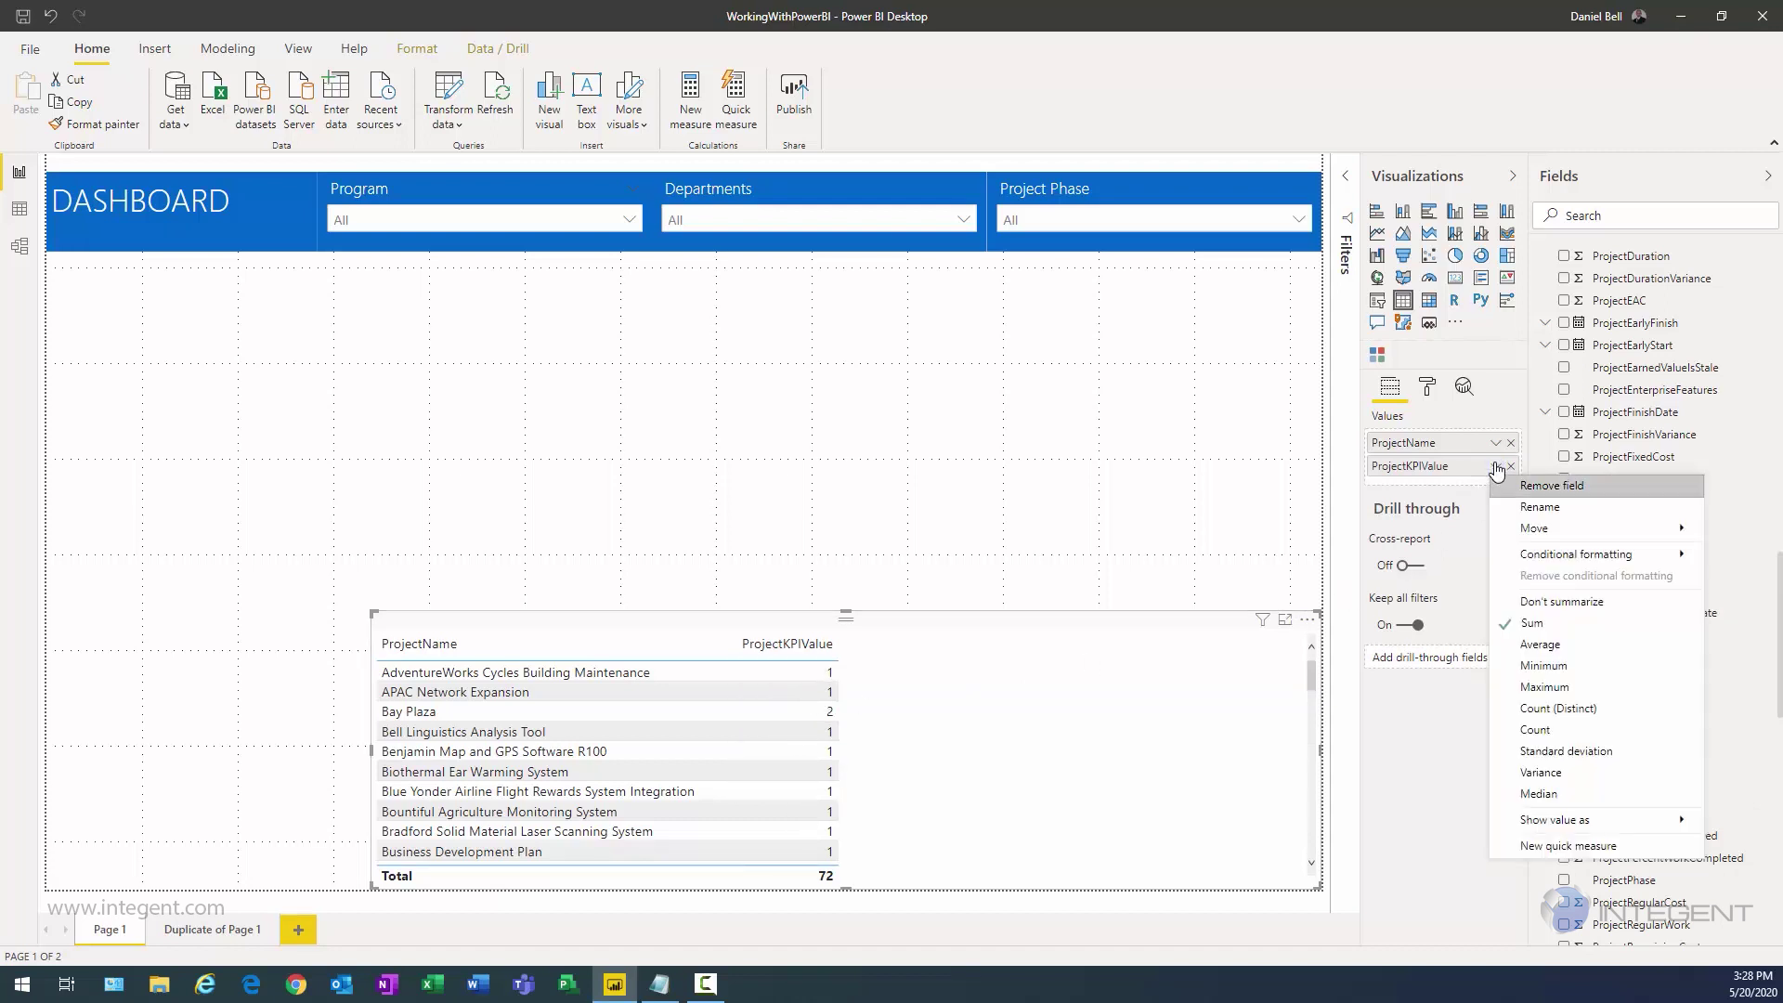
click(1530, 603)
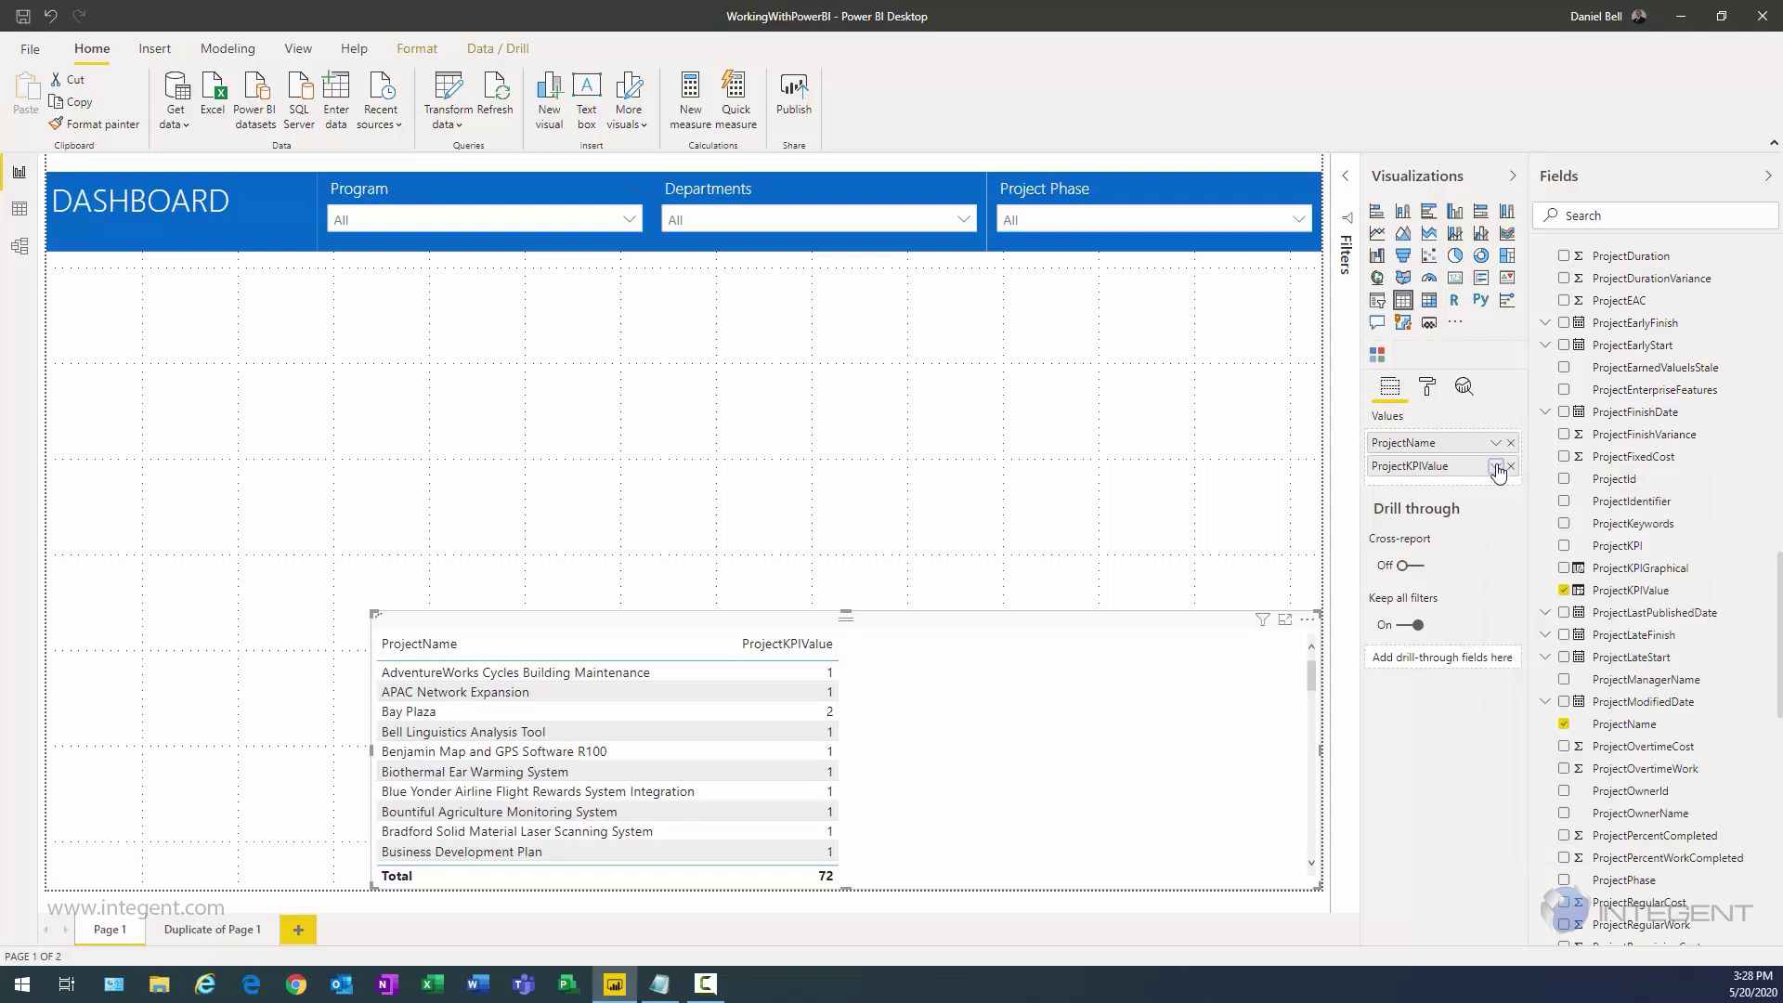
Step: Start icon conditional formatting on ProjectKPIValue by rules, with the summarization set to Minimum
click(1496, 467)
mouse_move(1576, 557)
click(1395, 619)
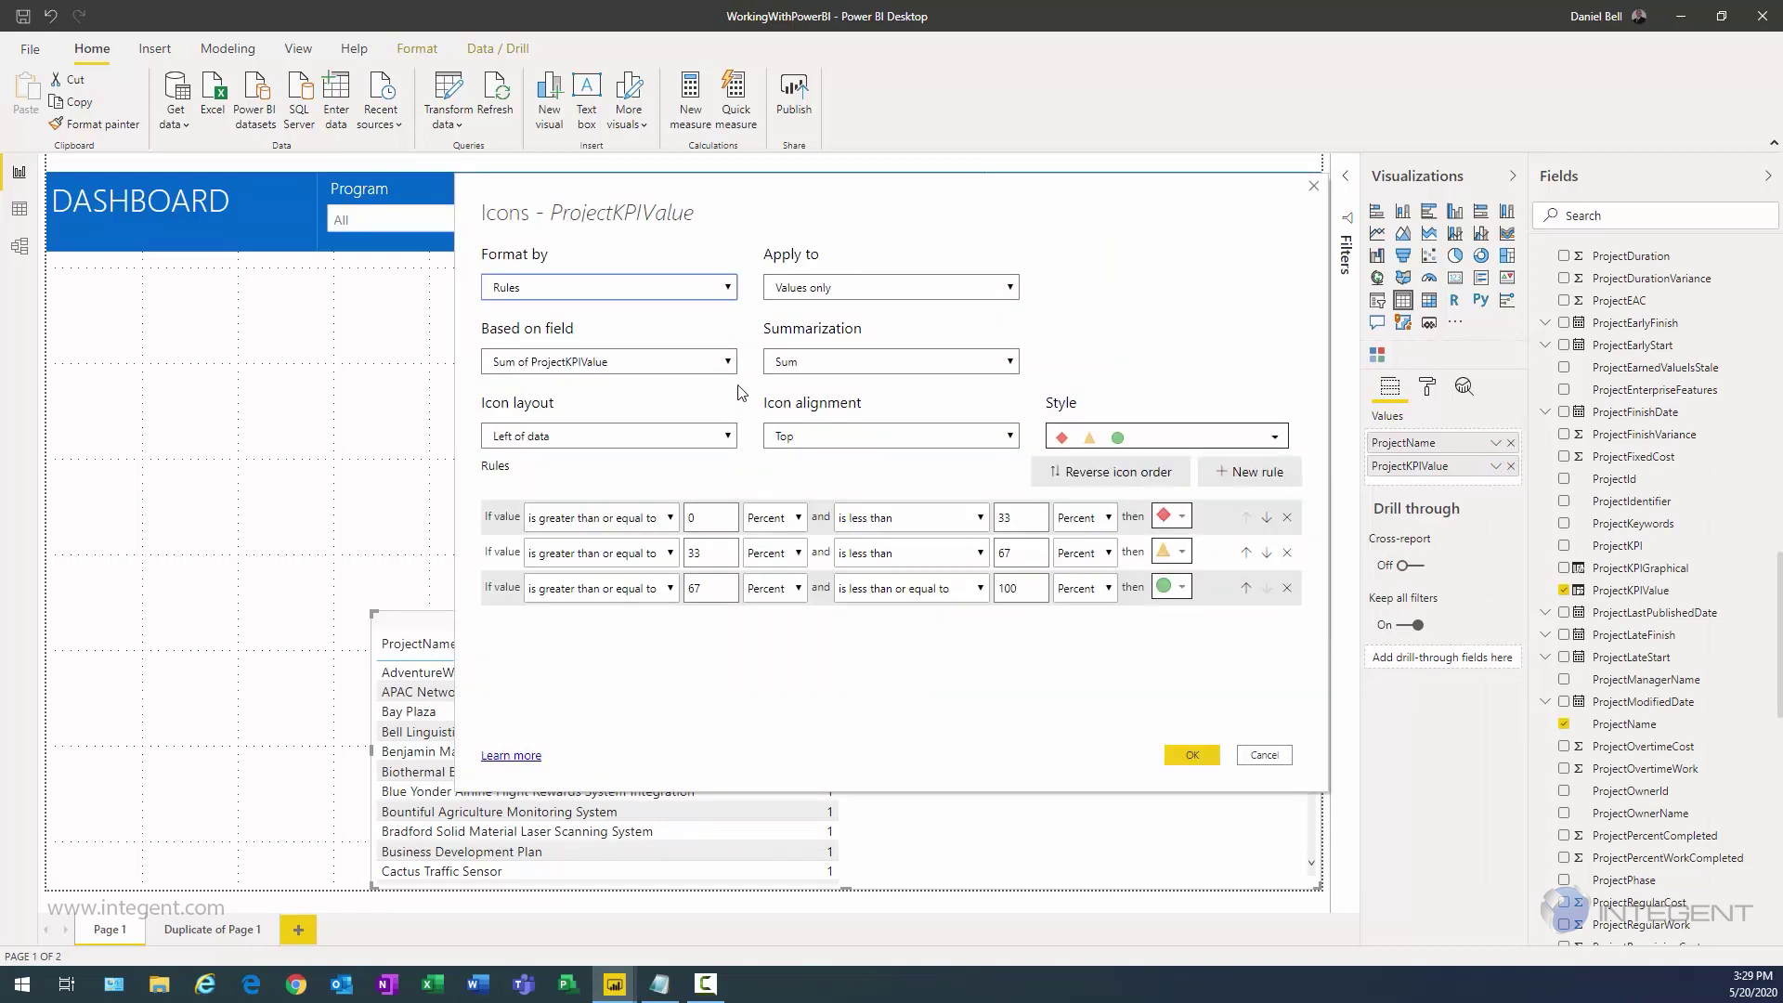
click(836, 361)
click(787, 419)
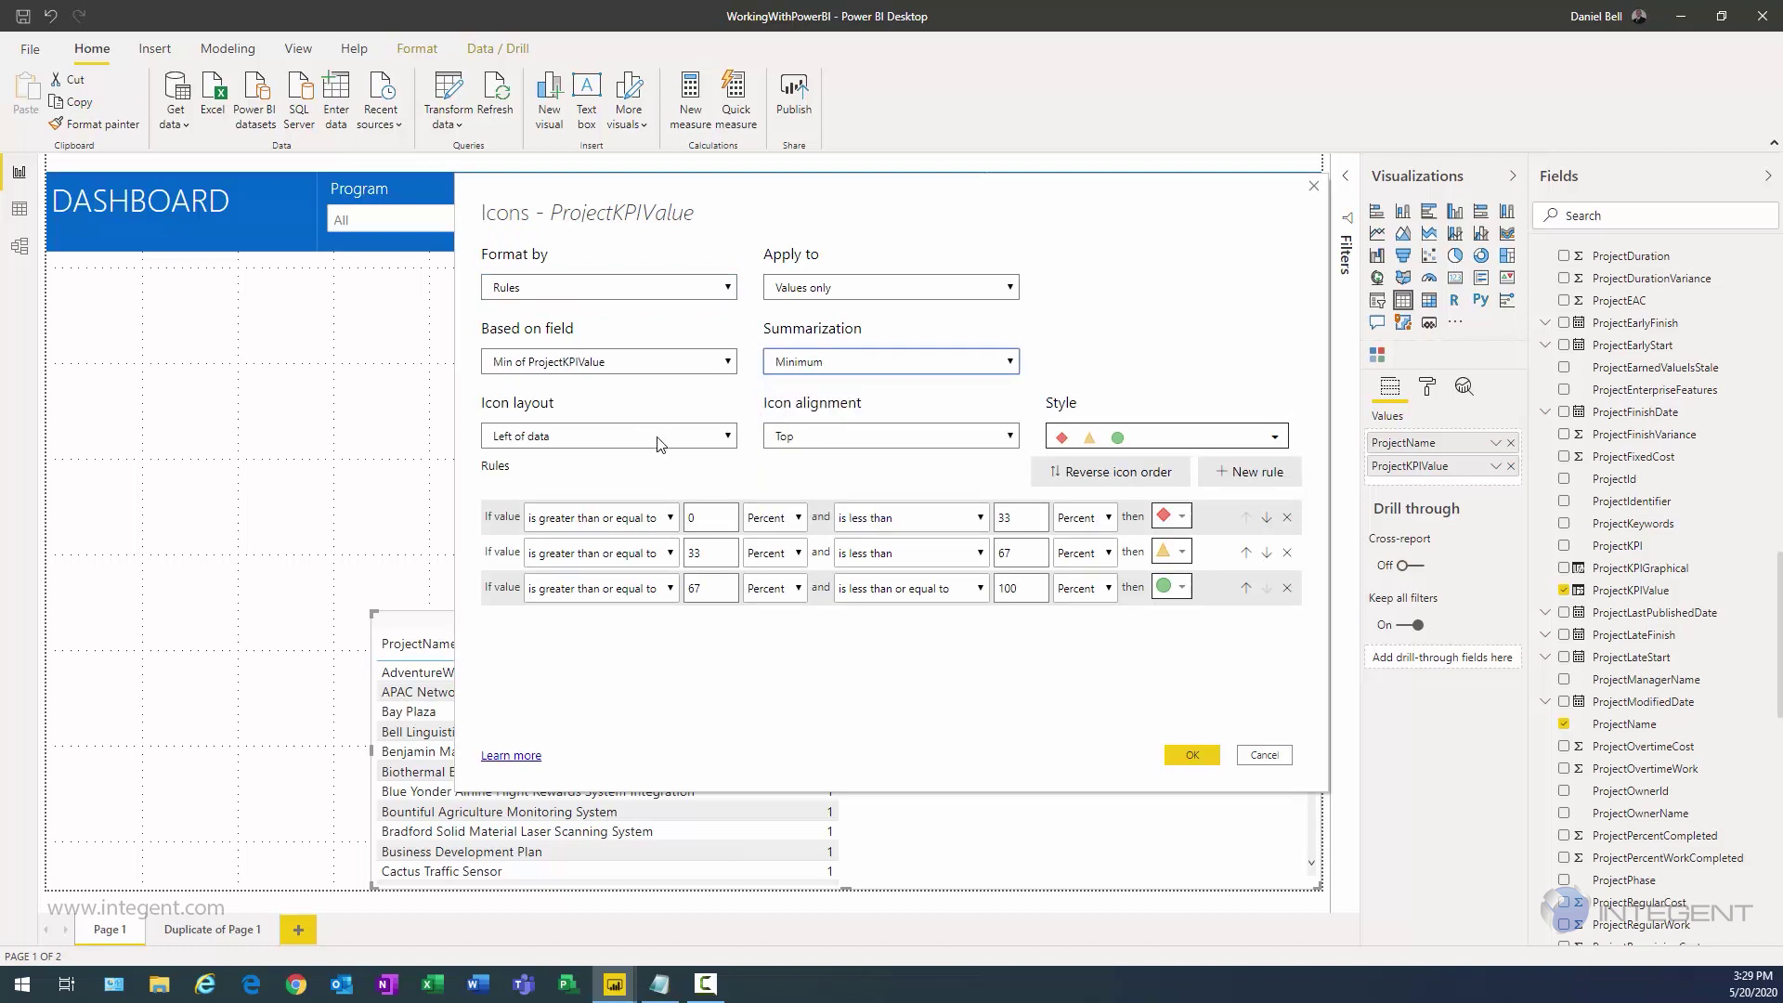
Step: Add a fourth icon rule and set the condition of all four rules to "is"
click(1254, 474)
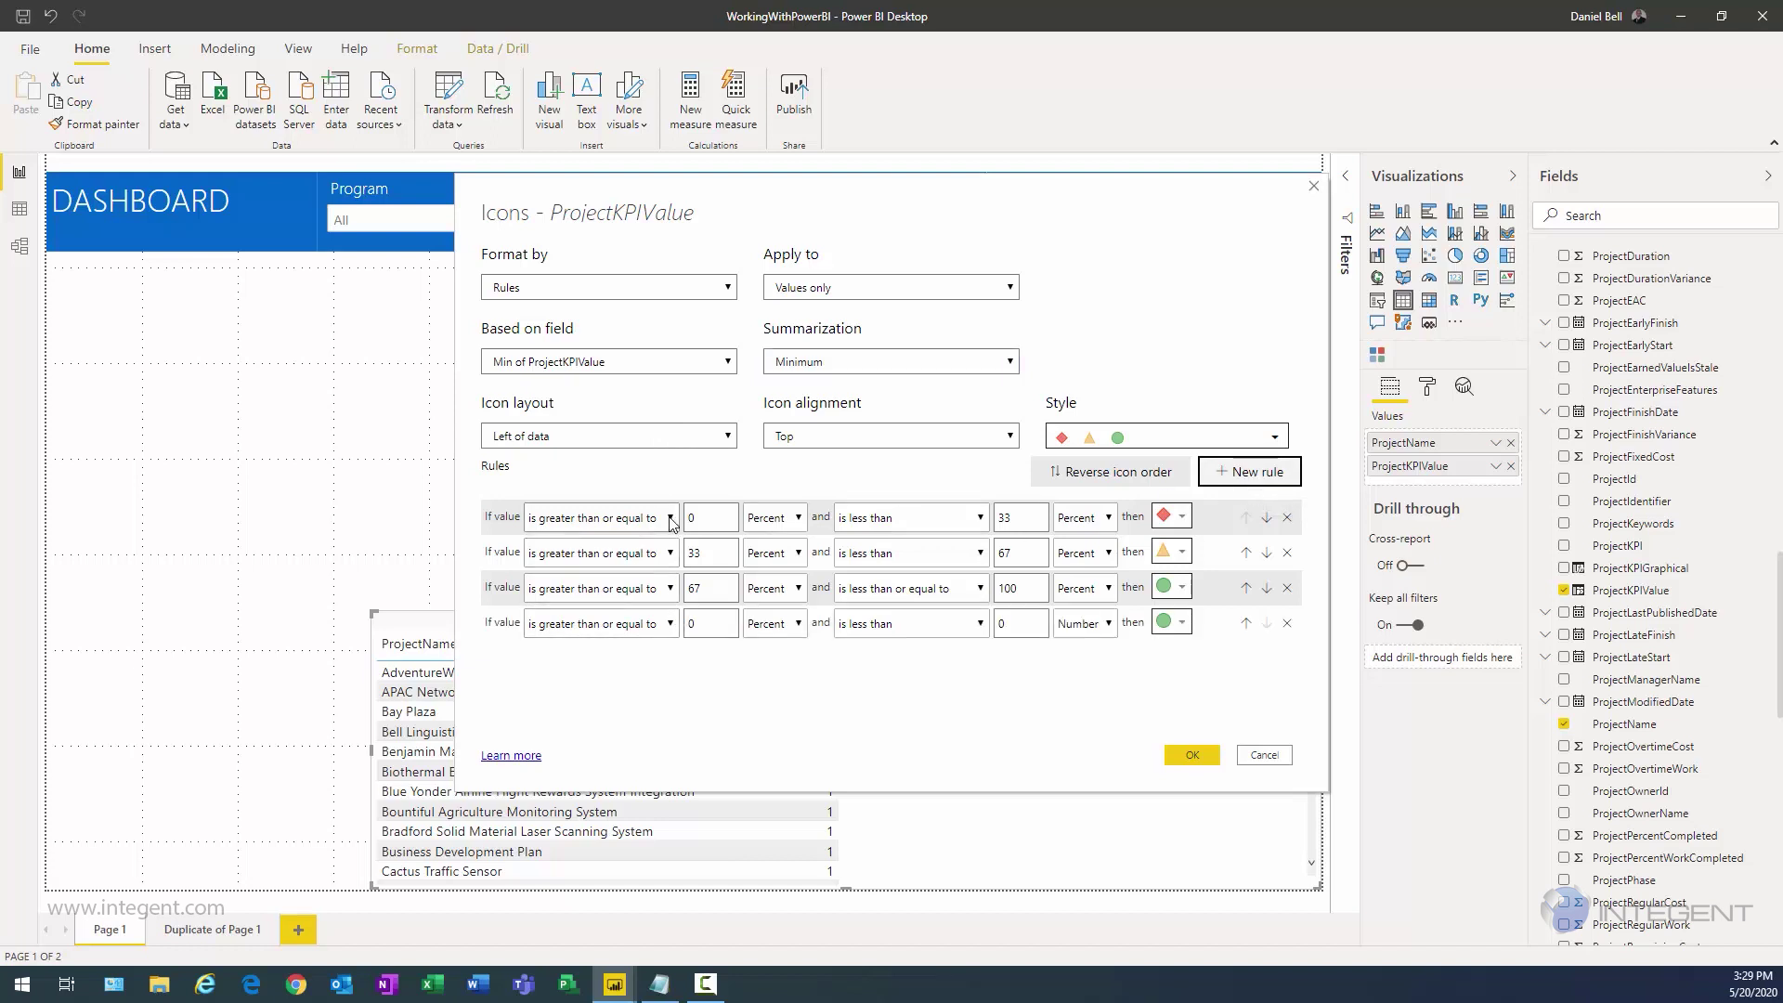
click(641, 518)
click(558, 573)
click(595, 552)
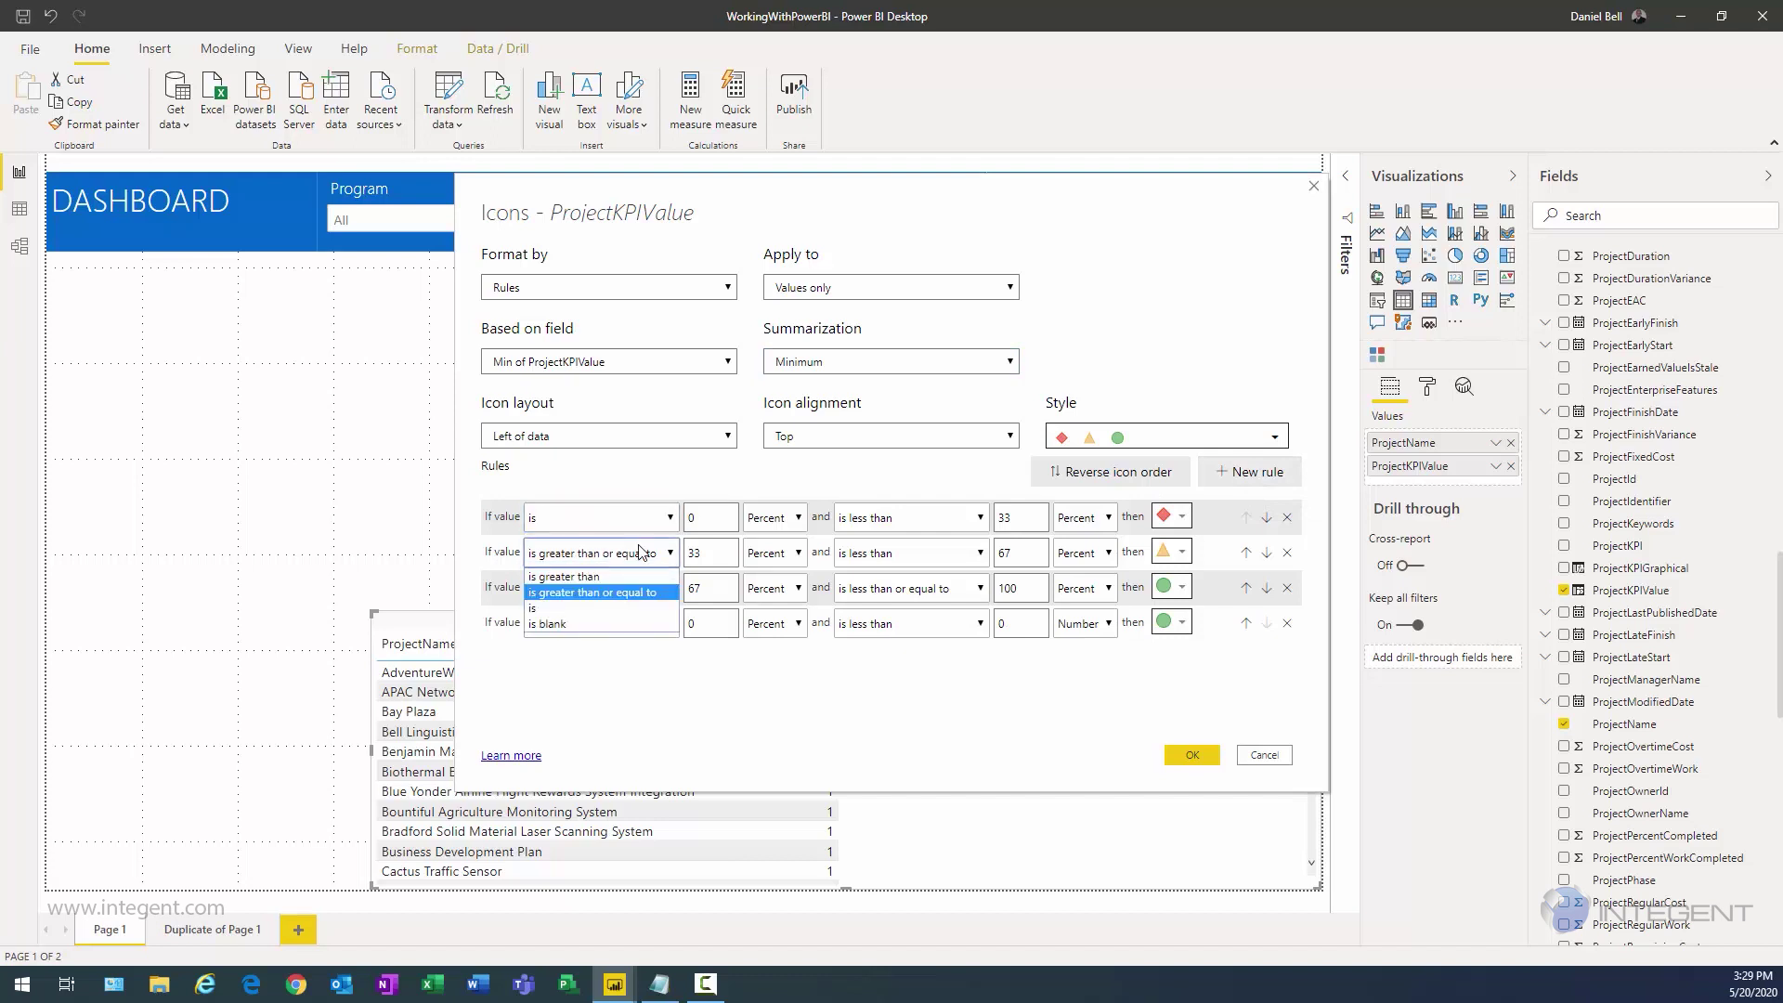
click(611, 604)
click(608, 588)
click(594, 643)
click(603, 623)
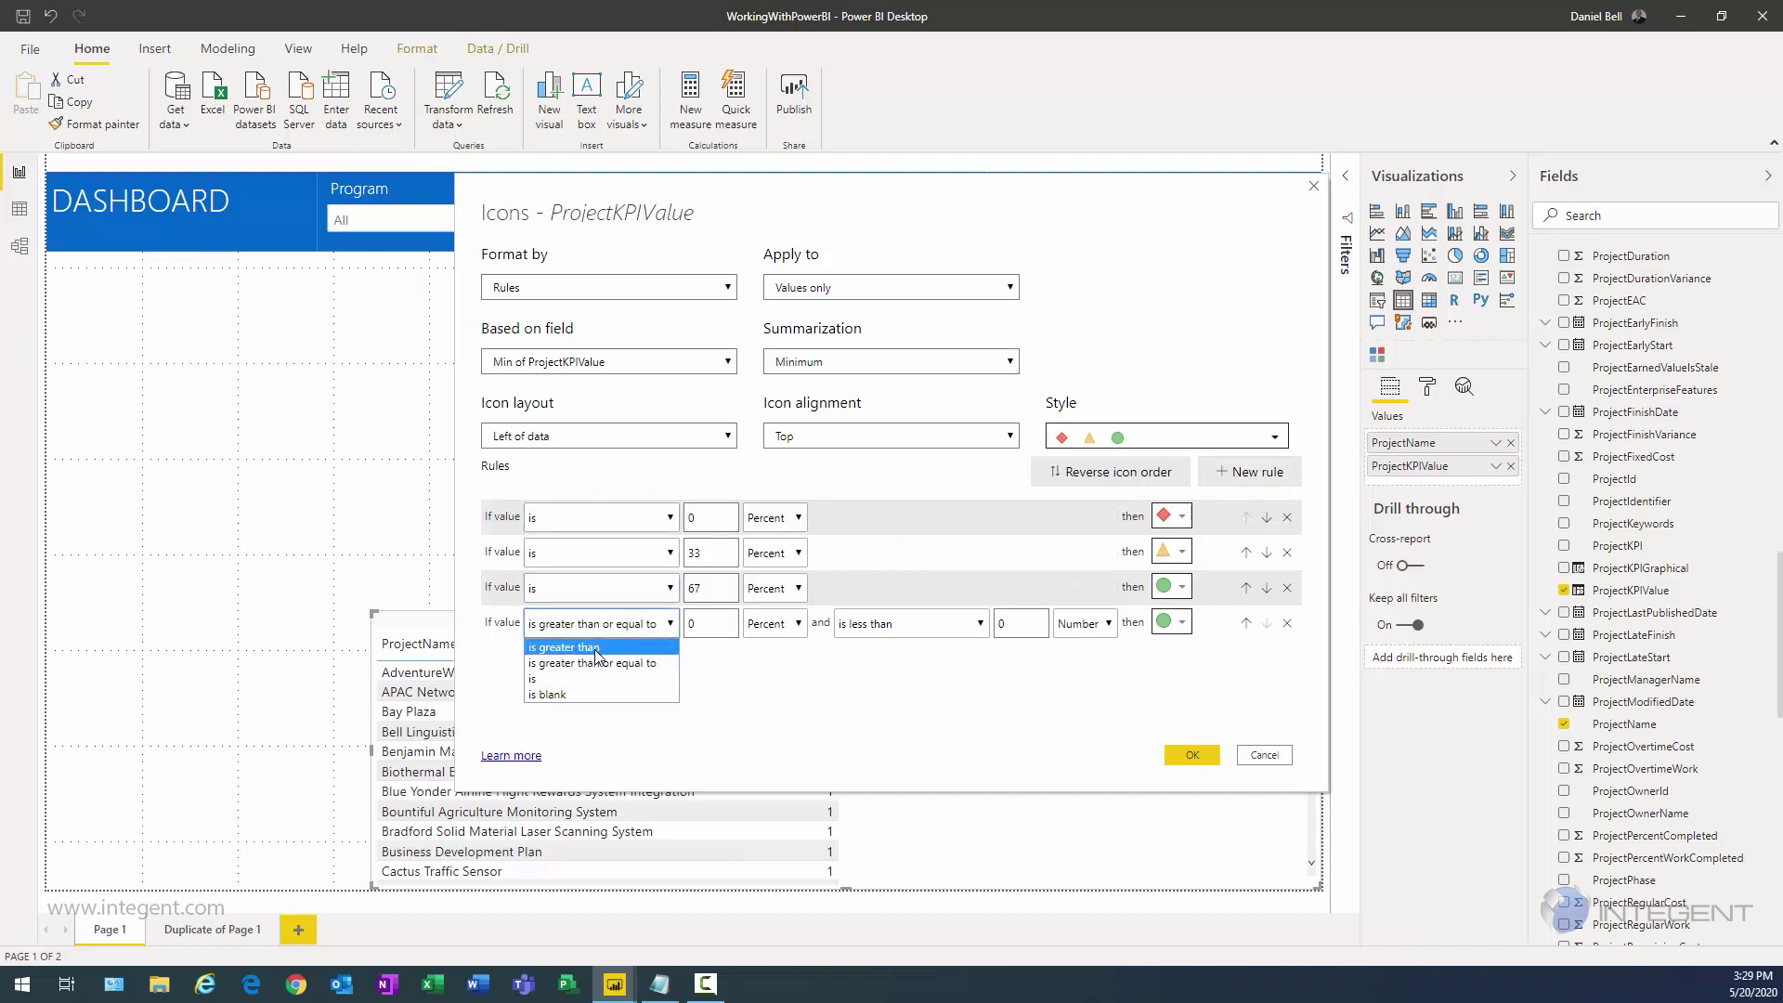
click(596, 679)
Step: Change the value type of all four icon rules to Number
click(775, 517)
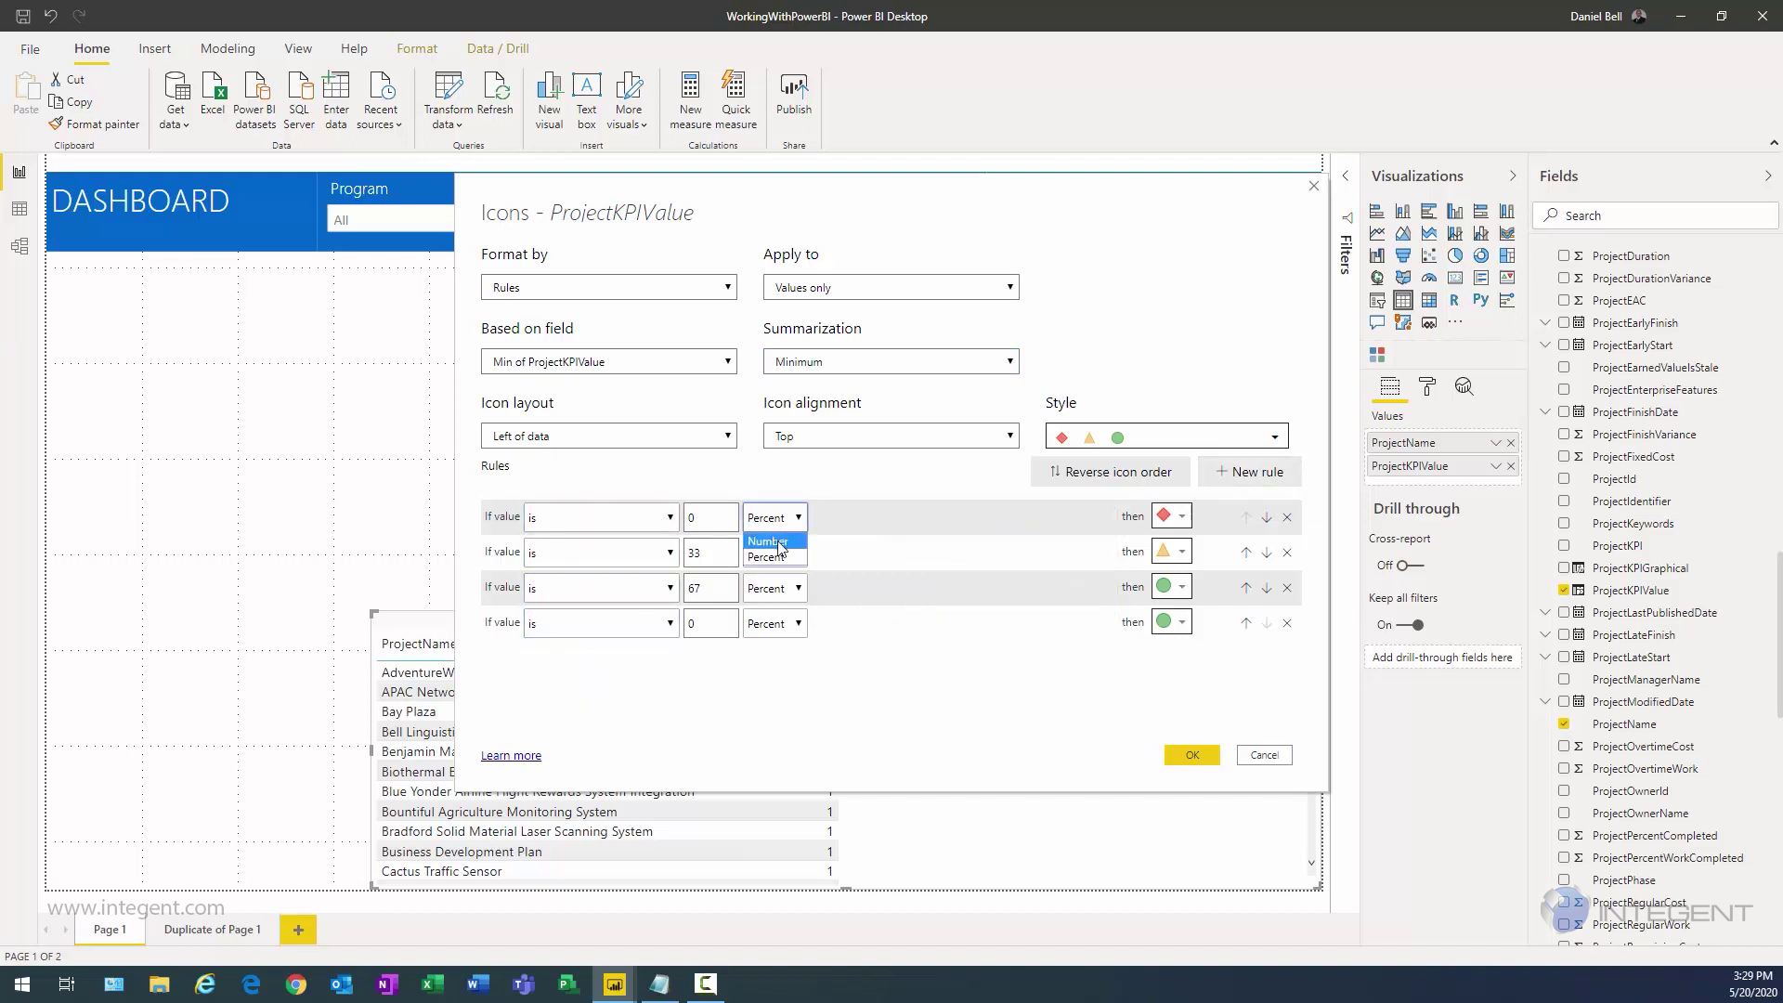
click(780, 551)
click(780, 552)
click(767, 569)
click(774, 588)
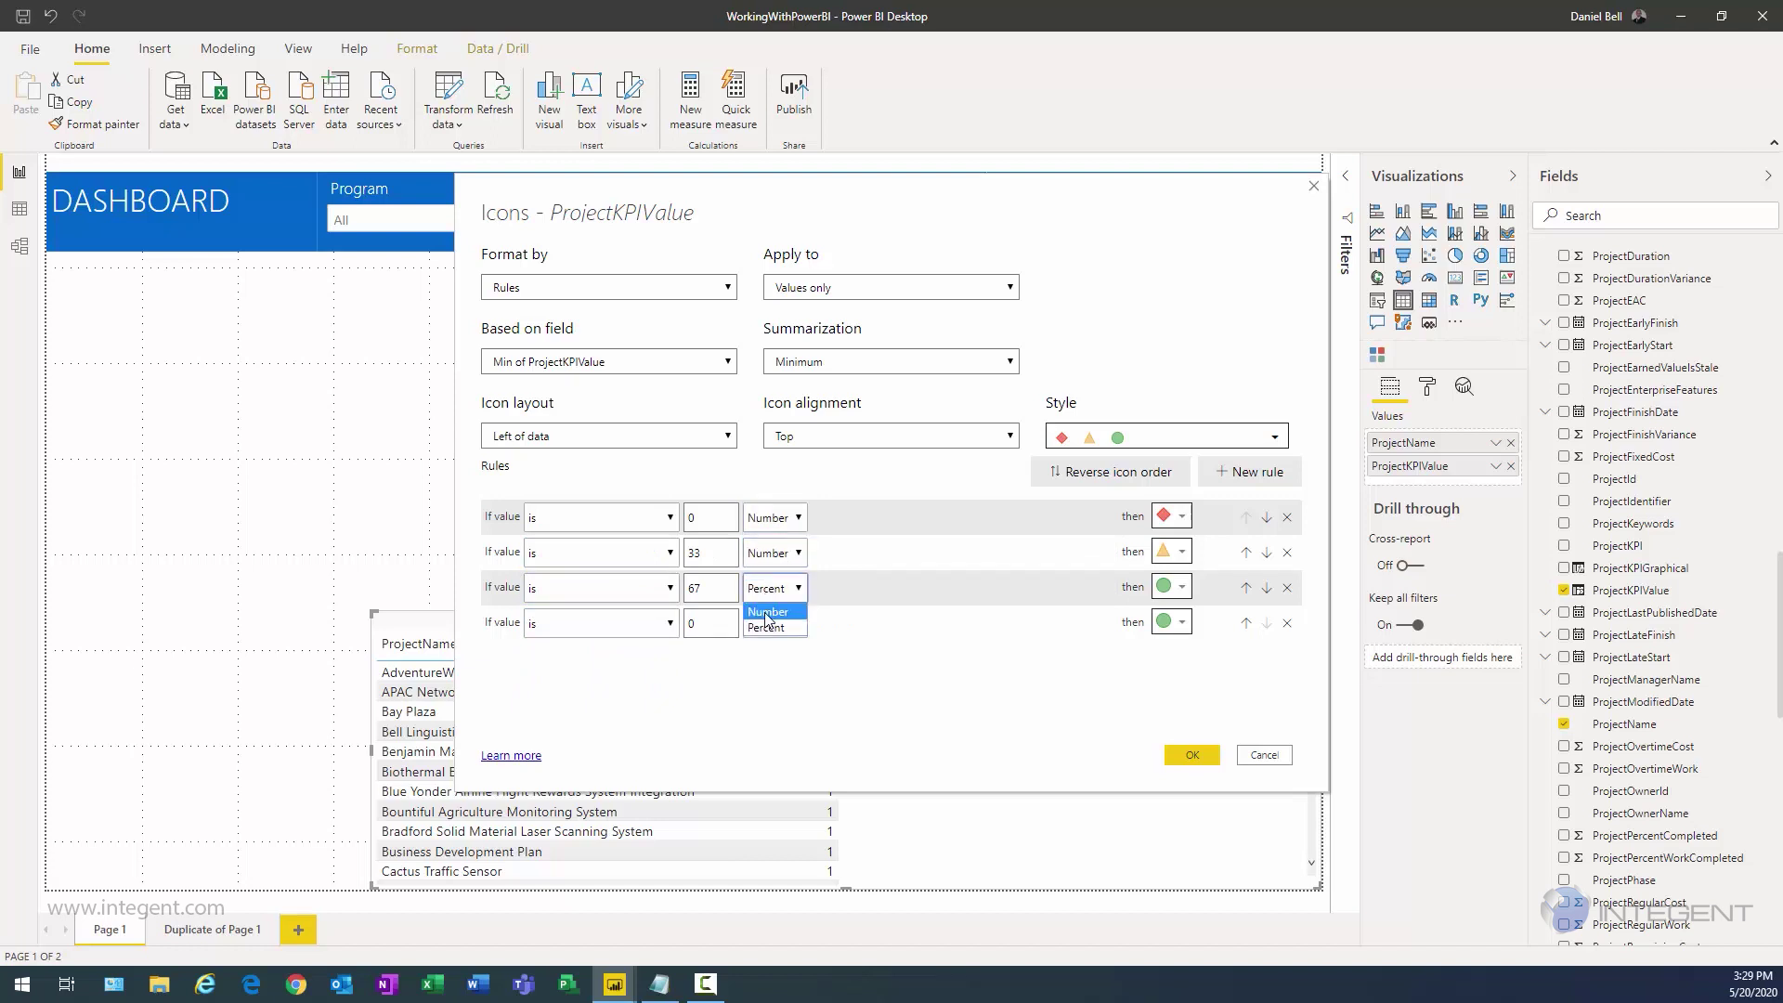
click(768, 605)
click(763, 623)
click(767, 646)
Step: Set the comparison values of the four icon rules to 1, 2, 3 and 4 in order
double_click(694, 517)
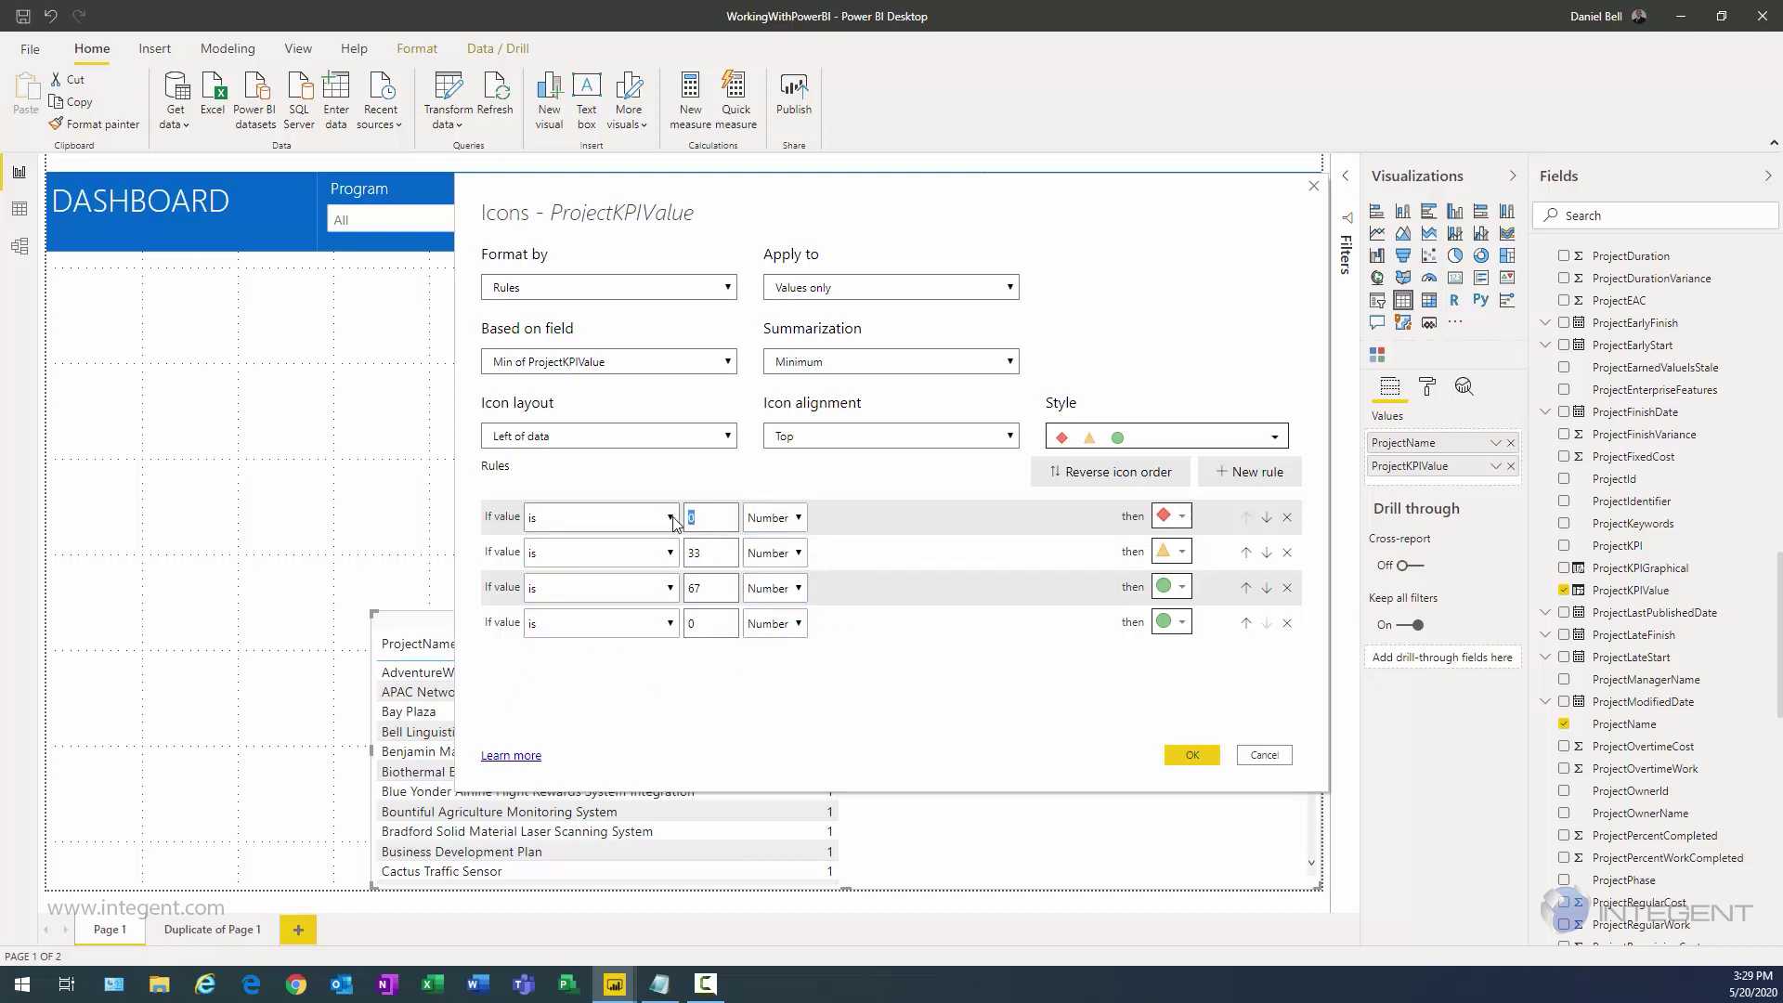
text(1)
double_click(704, 552)
text(2)
double_click(706, 587)
text(3)
Step: Assign a green circle to value 1, a red circled X to 3 and an empty circle to 4, and apply the icon rules
click(1175, 522)
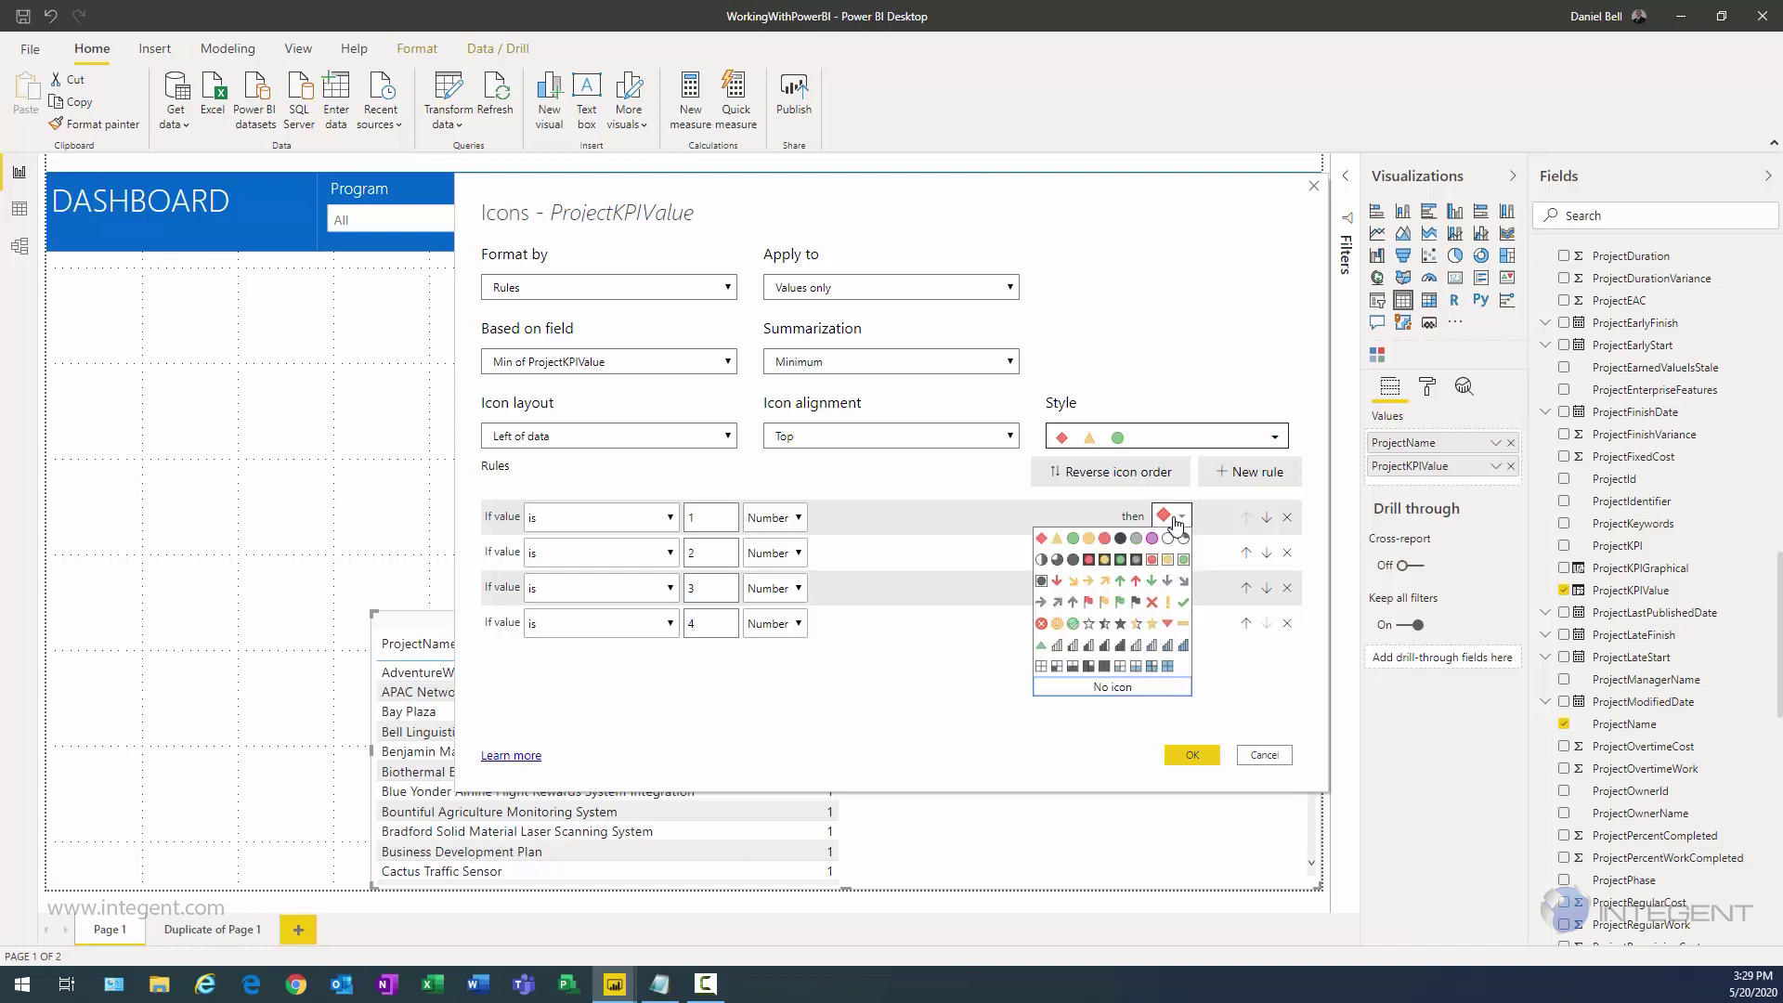
click(1073, 538)
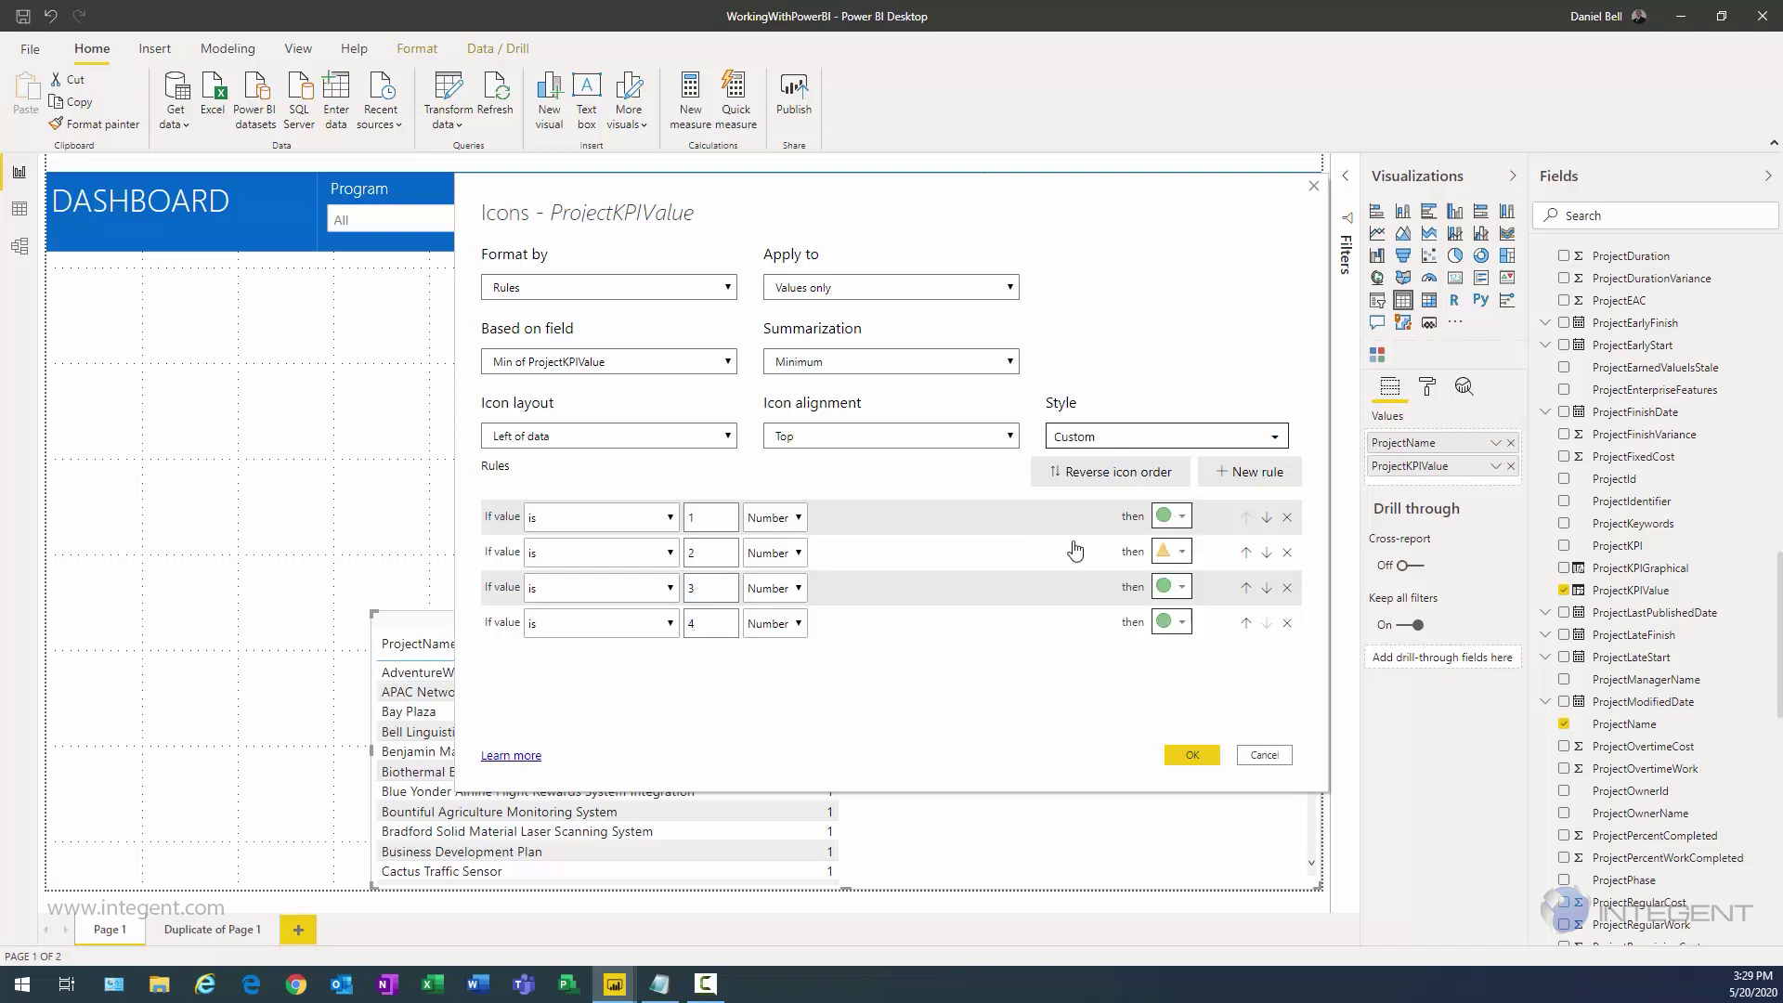
click(1175, 589)
click(1040, 695)
click(1176, 623)
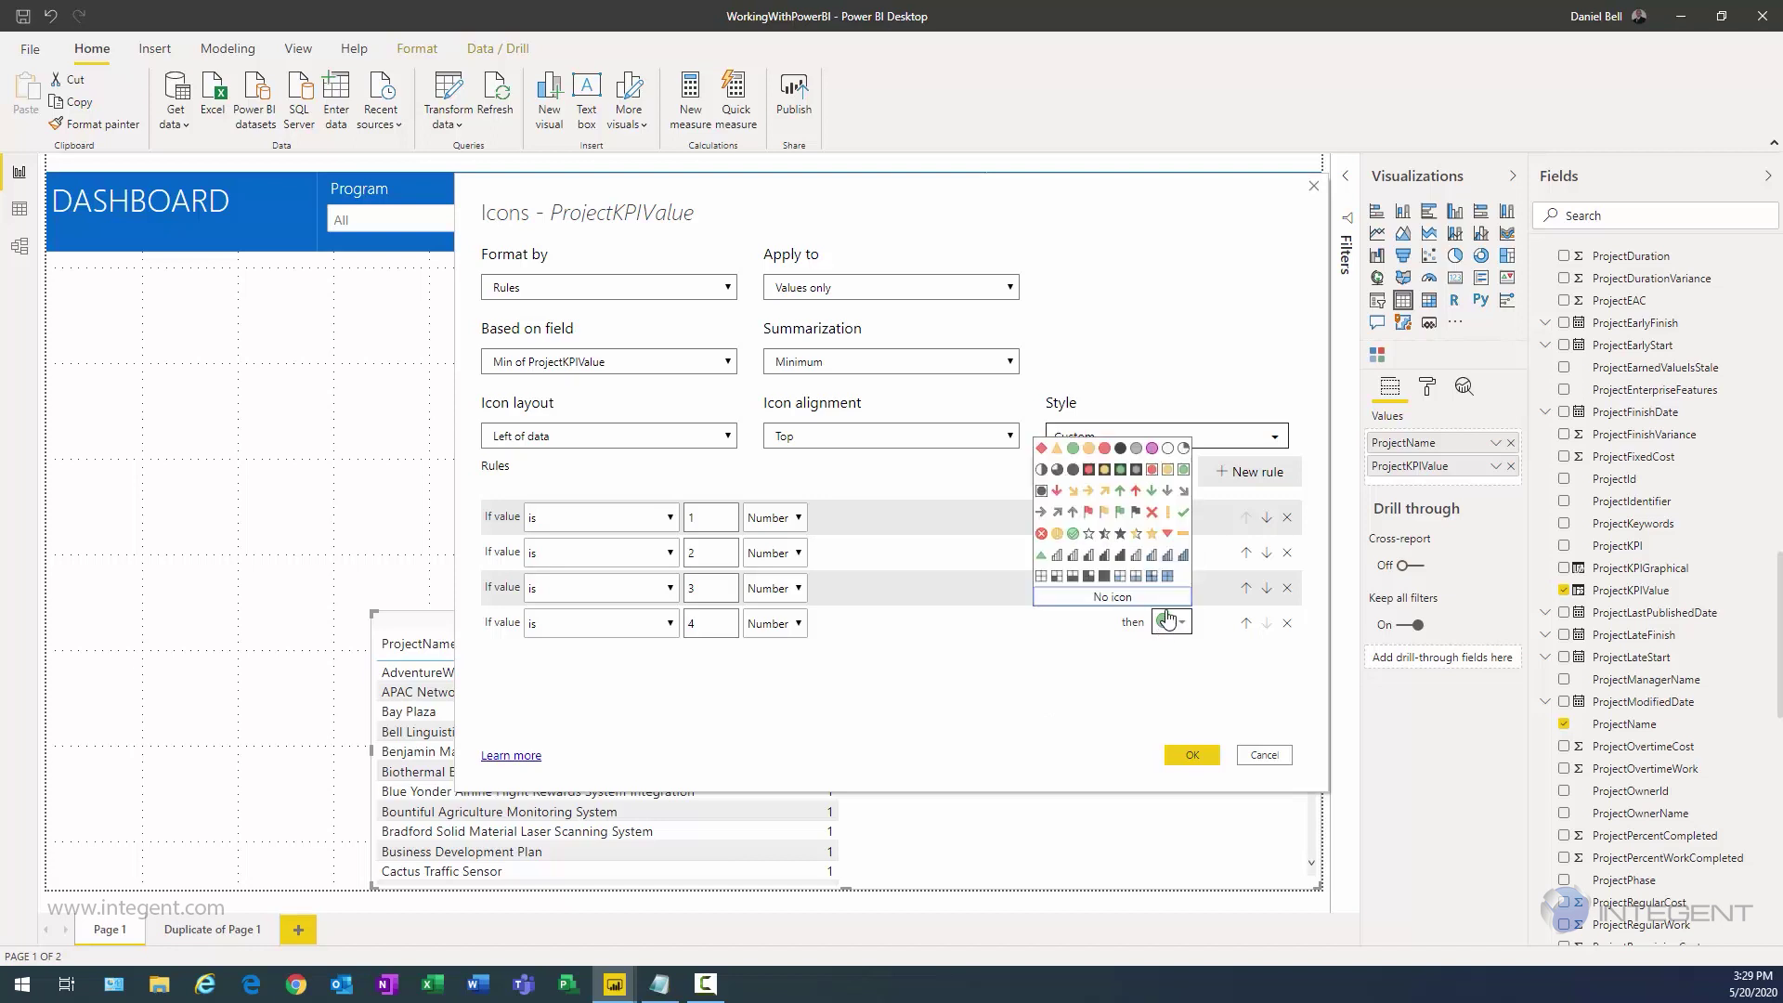
click(1167, 447)
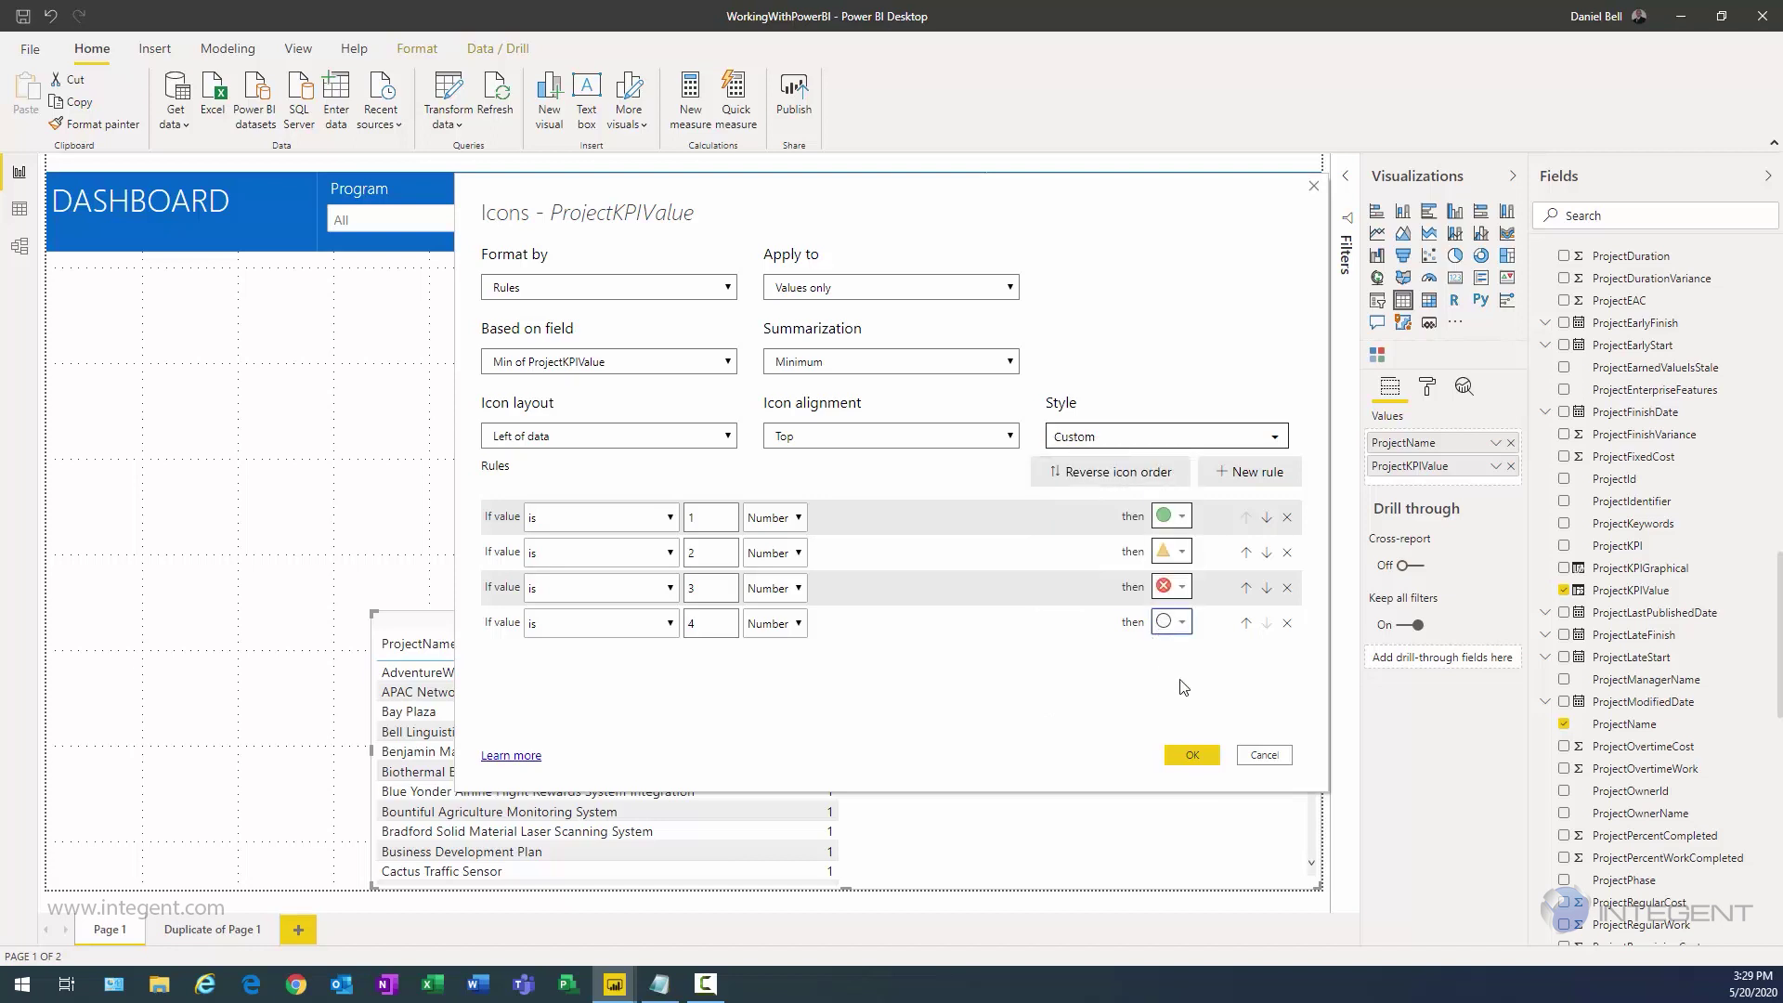
click(1179, 752)
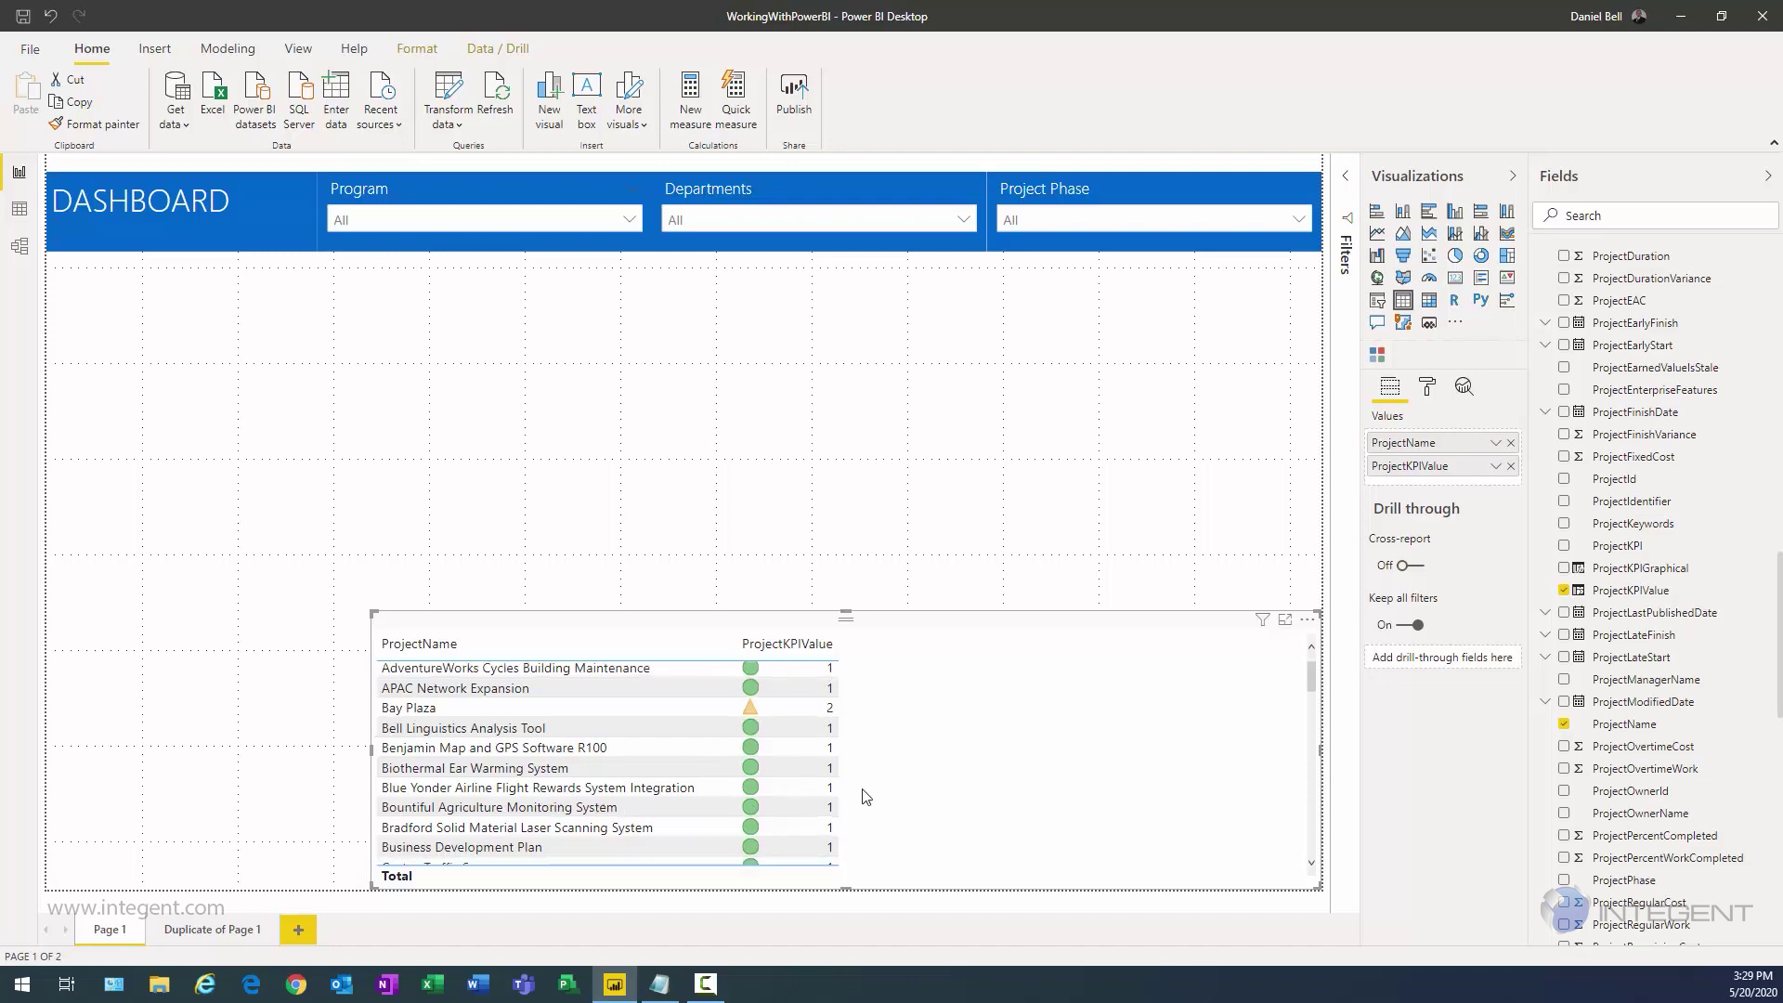
Step: Widen the table's ProjectName column so that long project names fit on one line
scroll(812, 767, down, 10)
scroll(813, 767, up, 5)
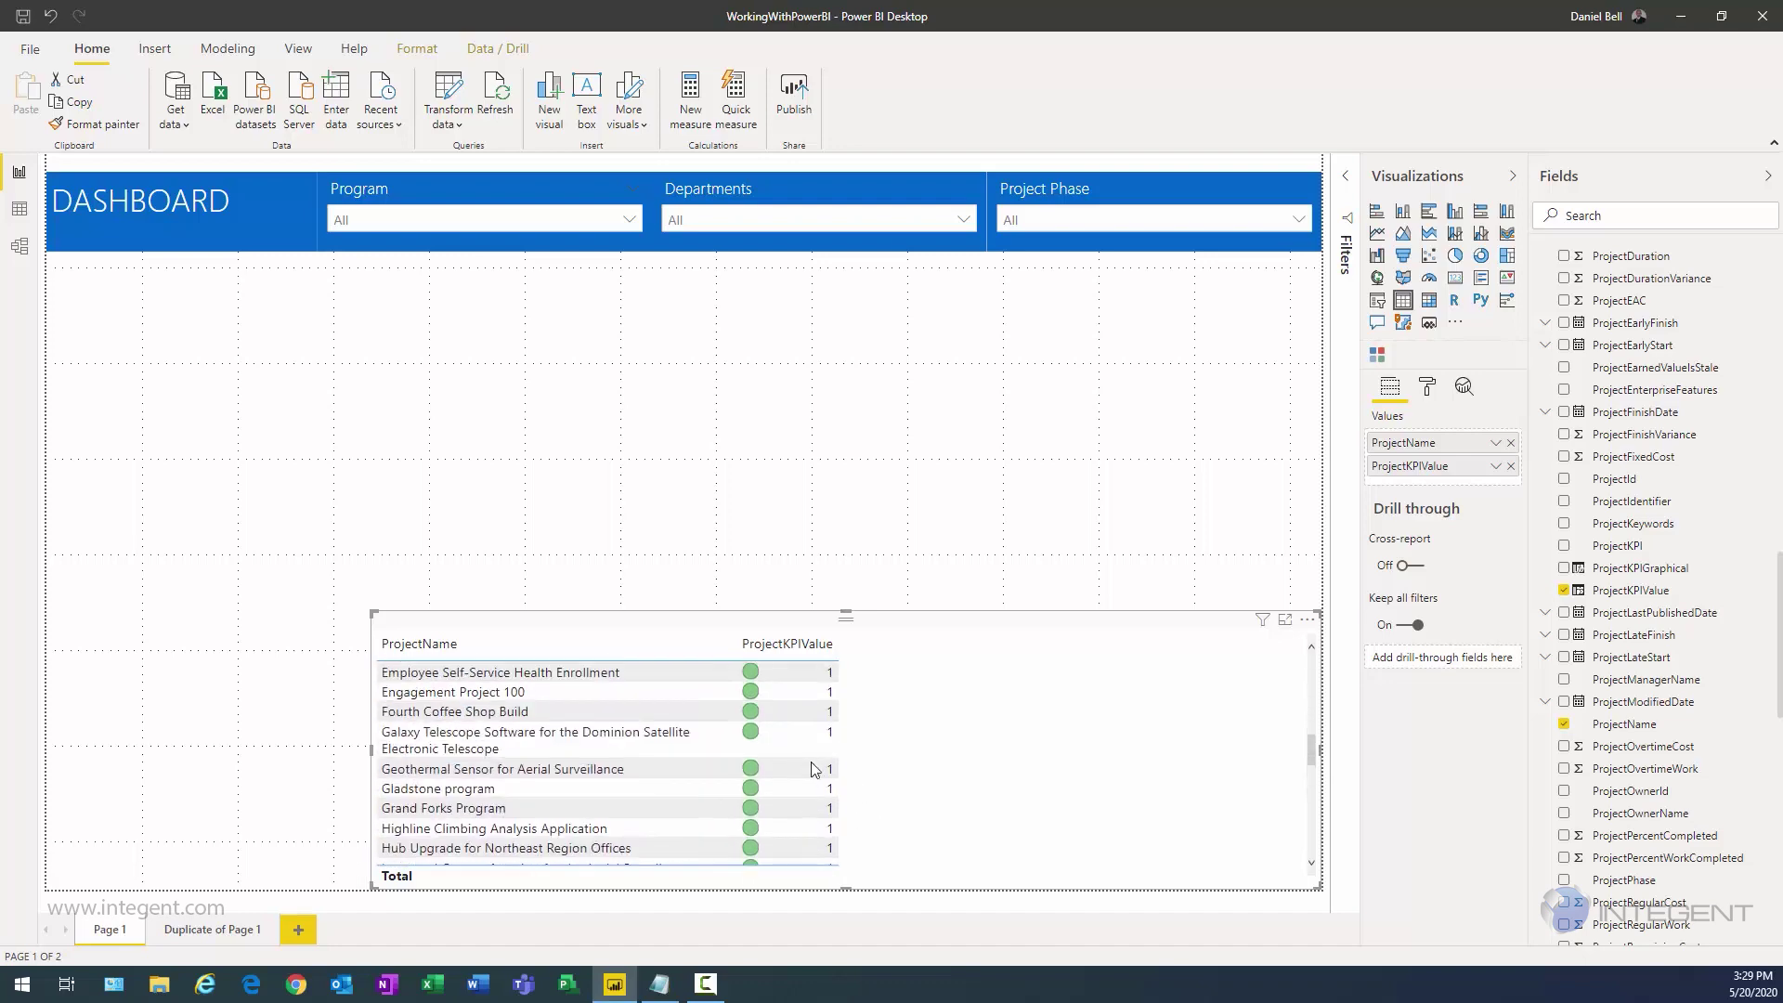
scroll(735, 786, down, 2)
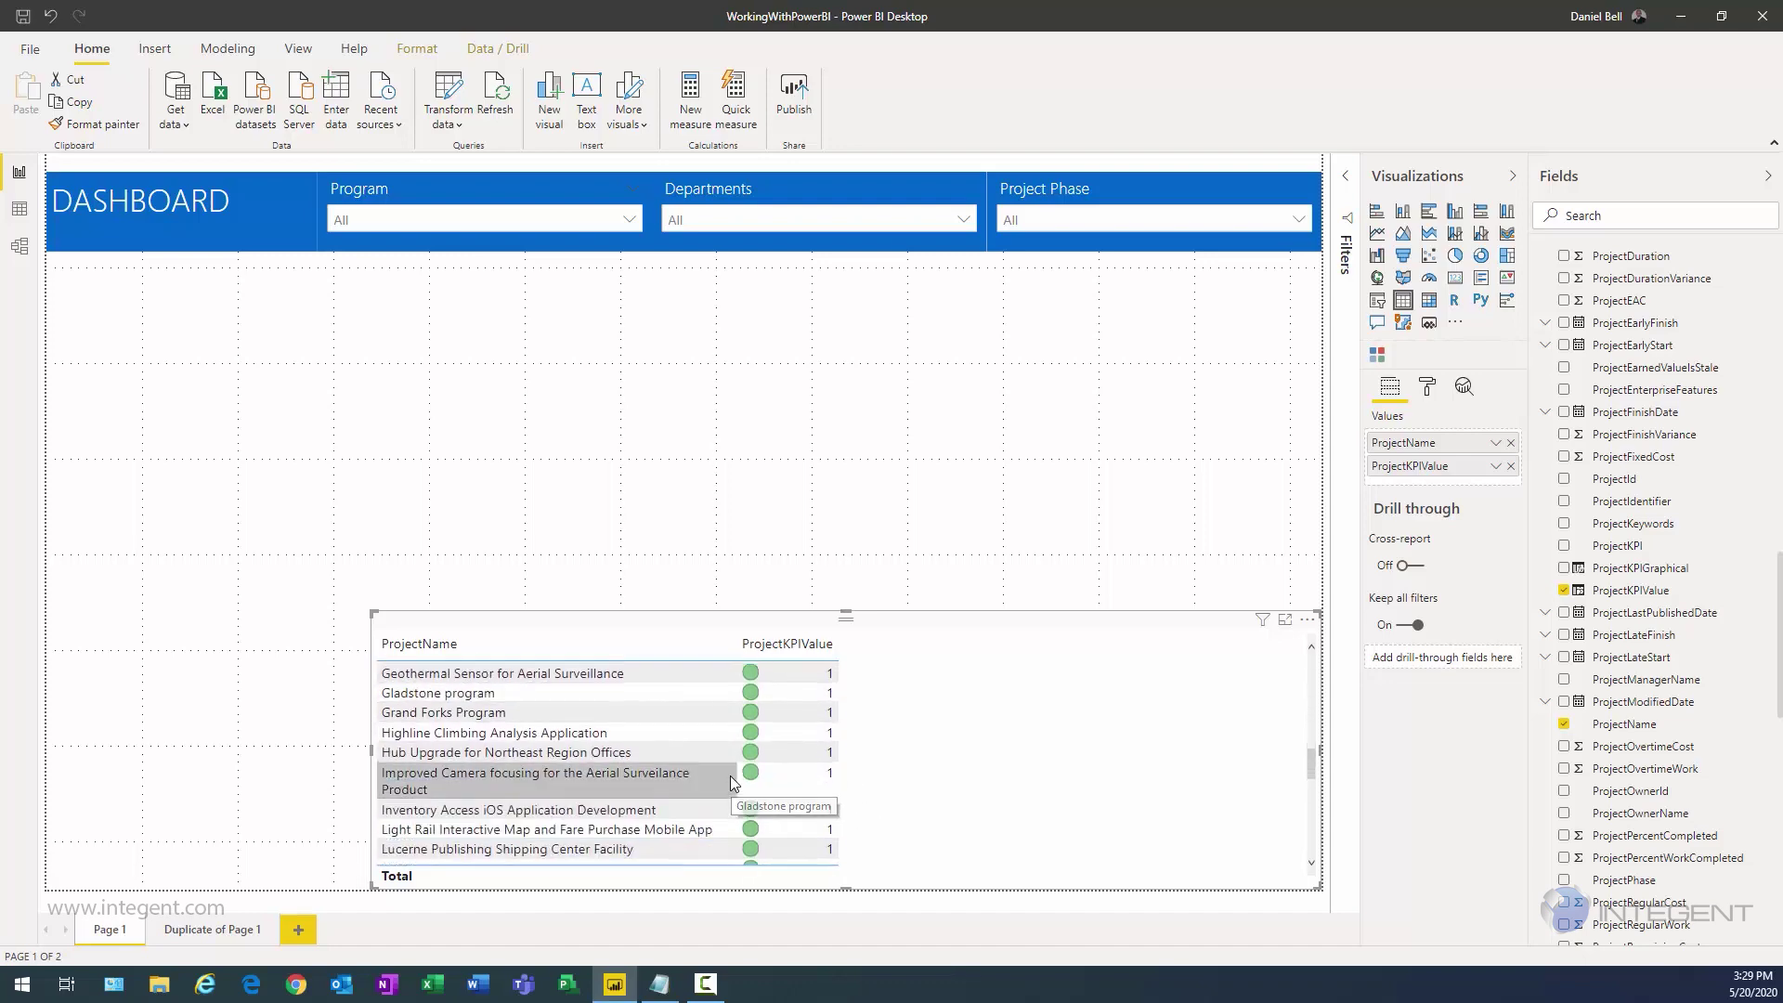
scroll(729, 777, up, 2)
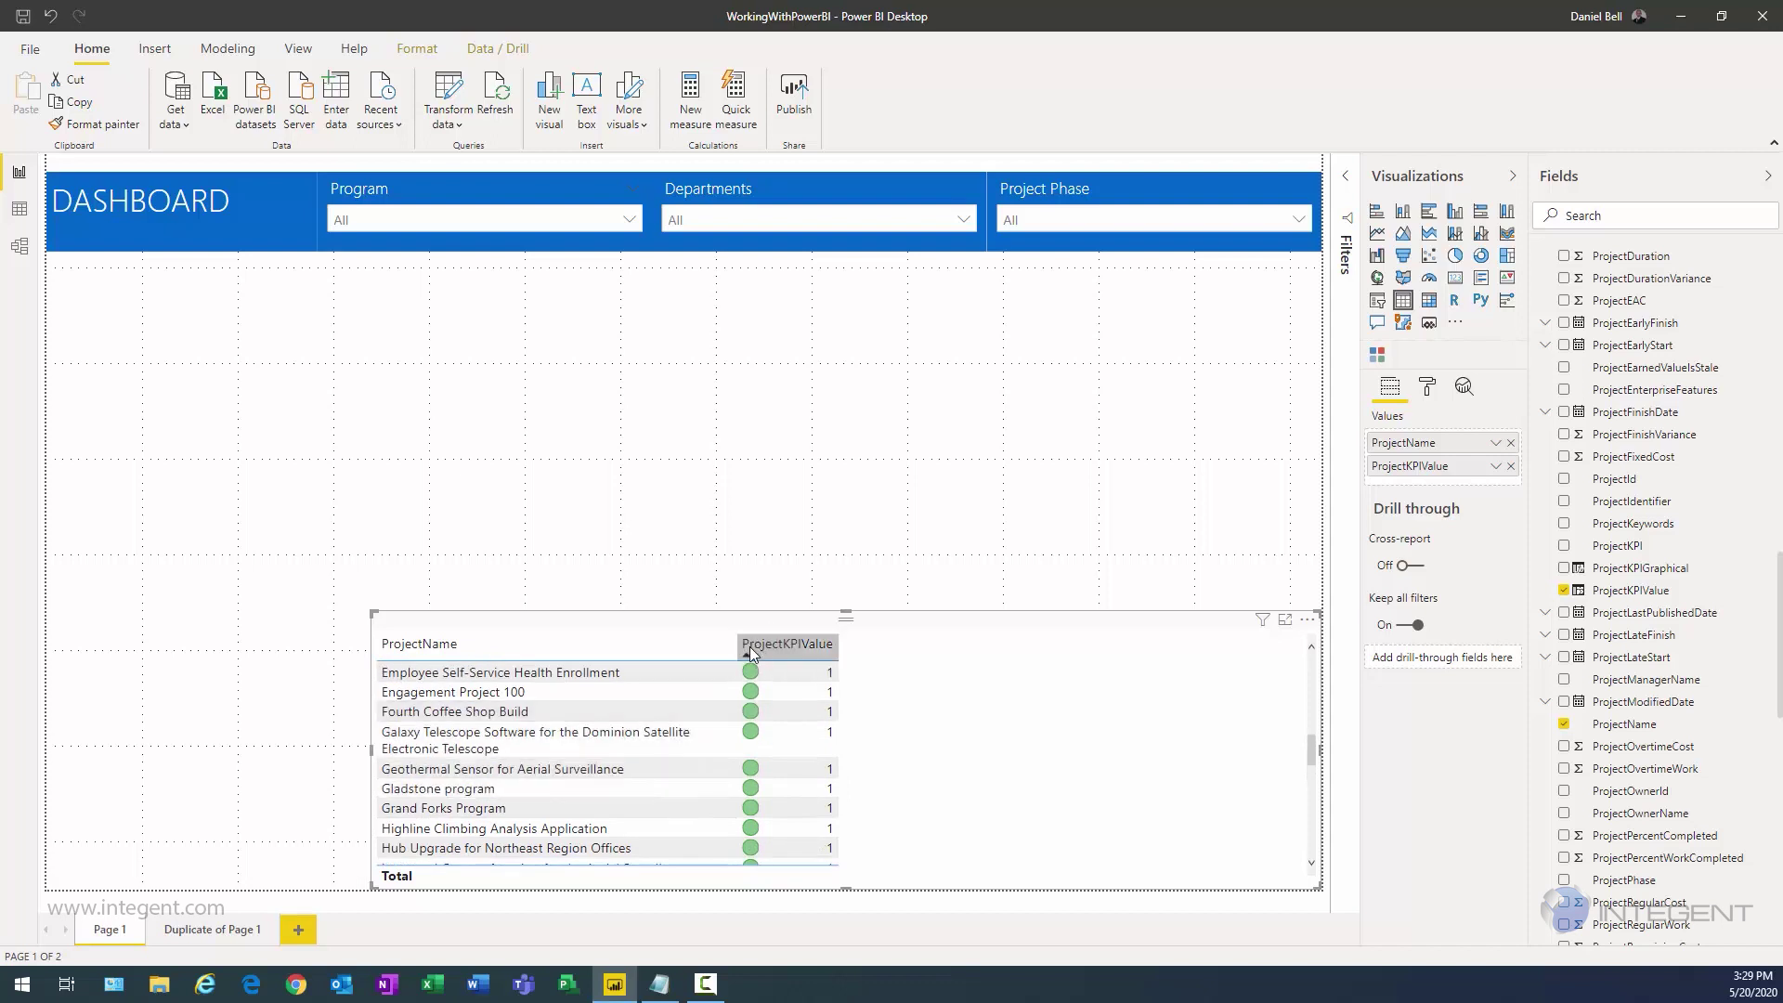
drag(737, 653, 845, 652)
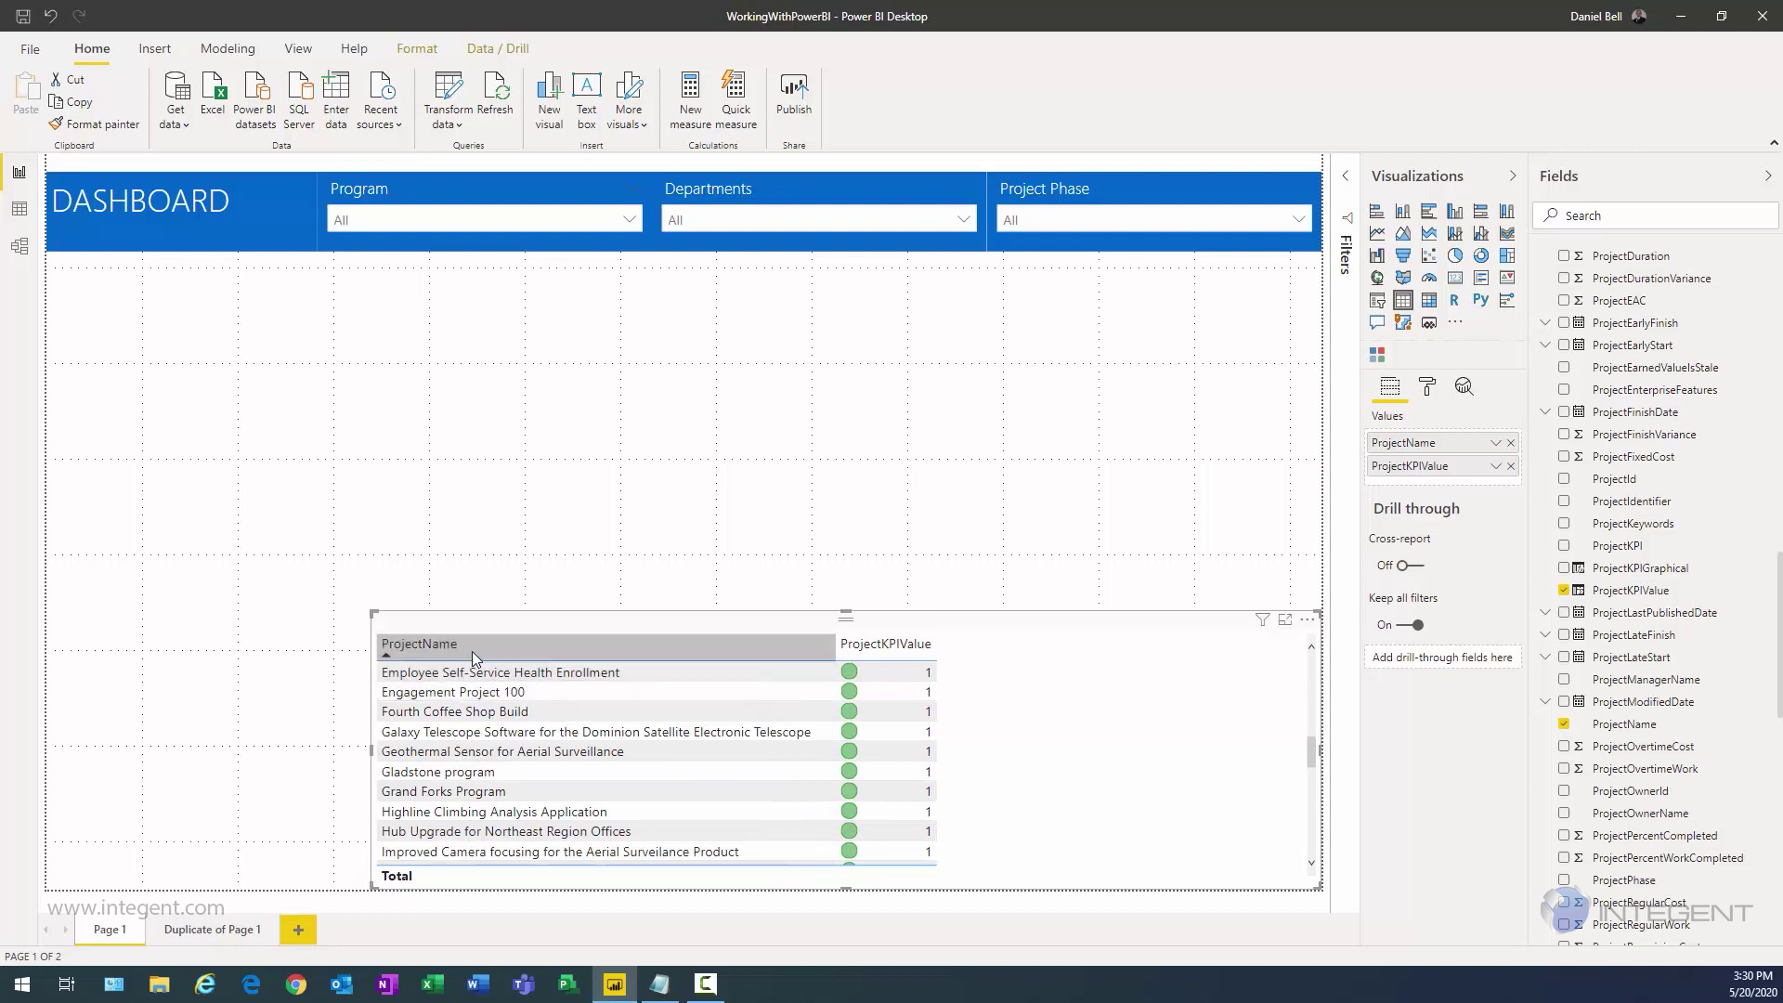
Step: Rename the ProjectName field in the table to "Project Name"
click(1495, 444)
click(1536, 482)
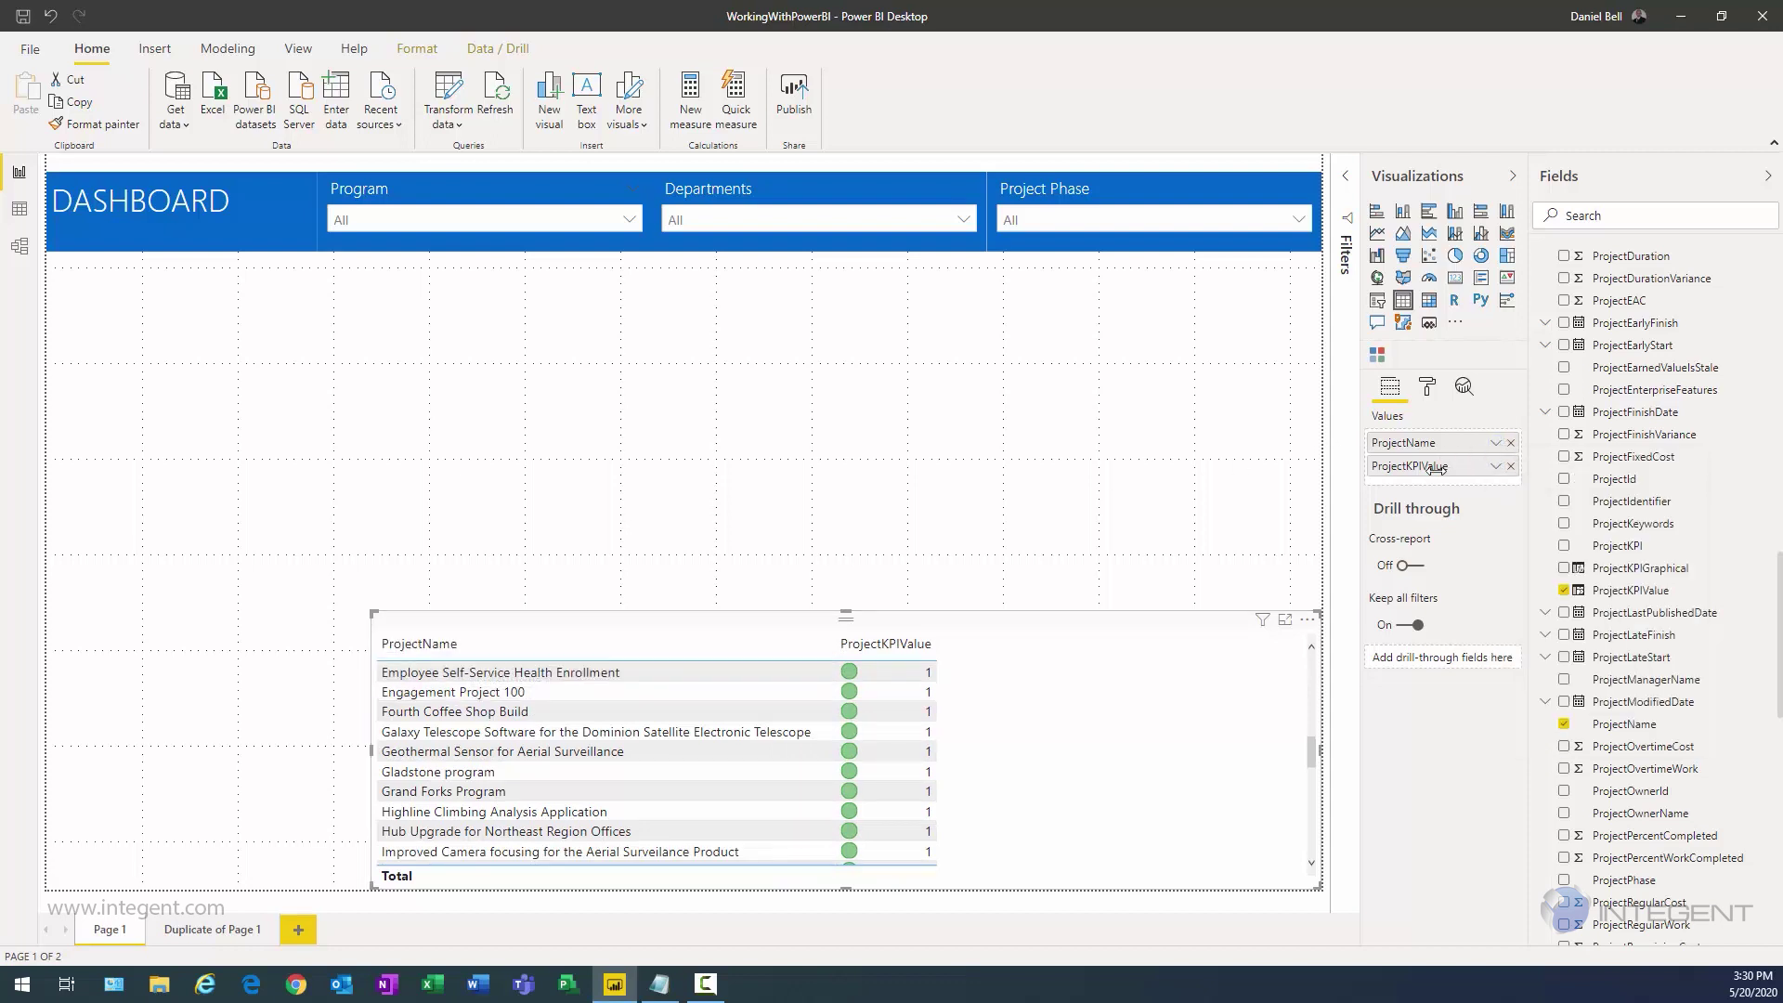
click(1412, 440)
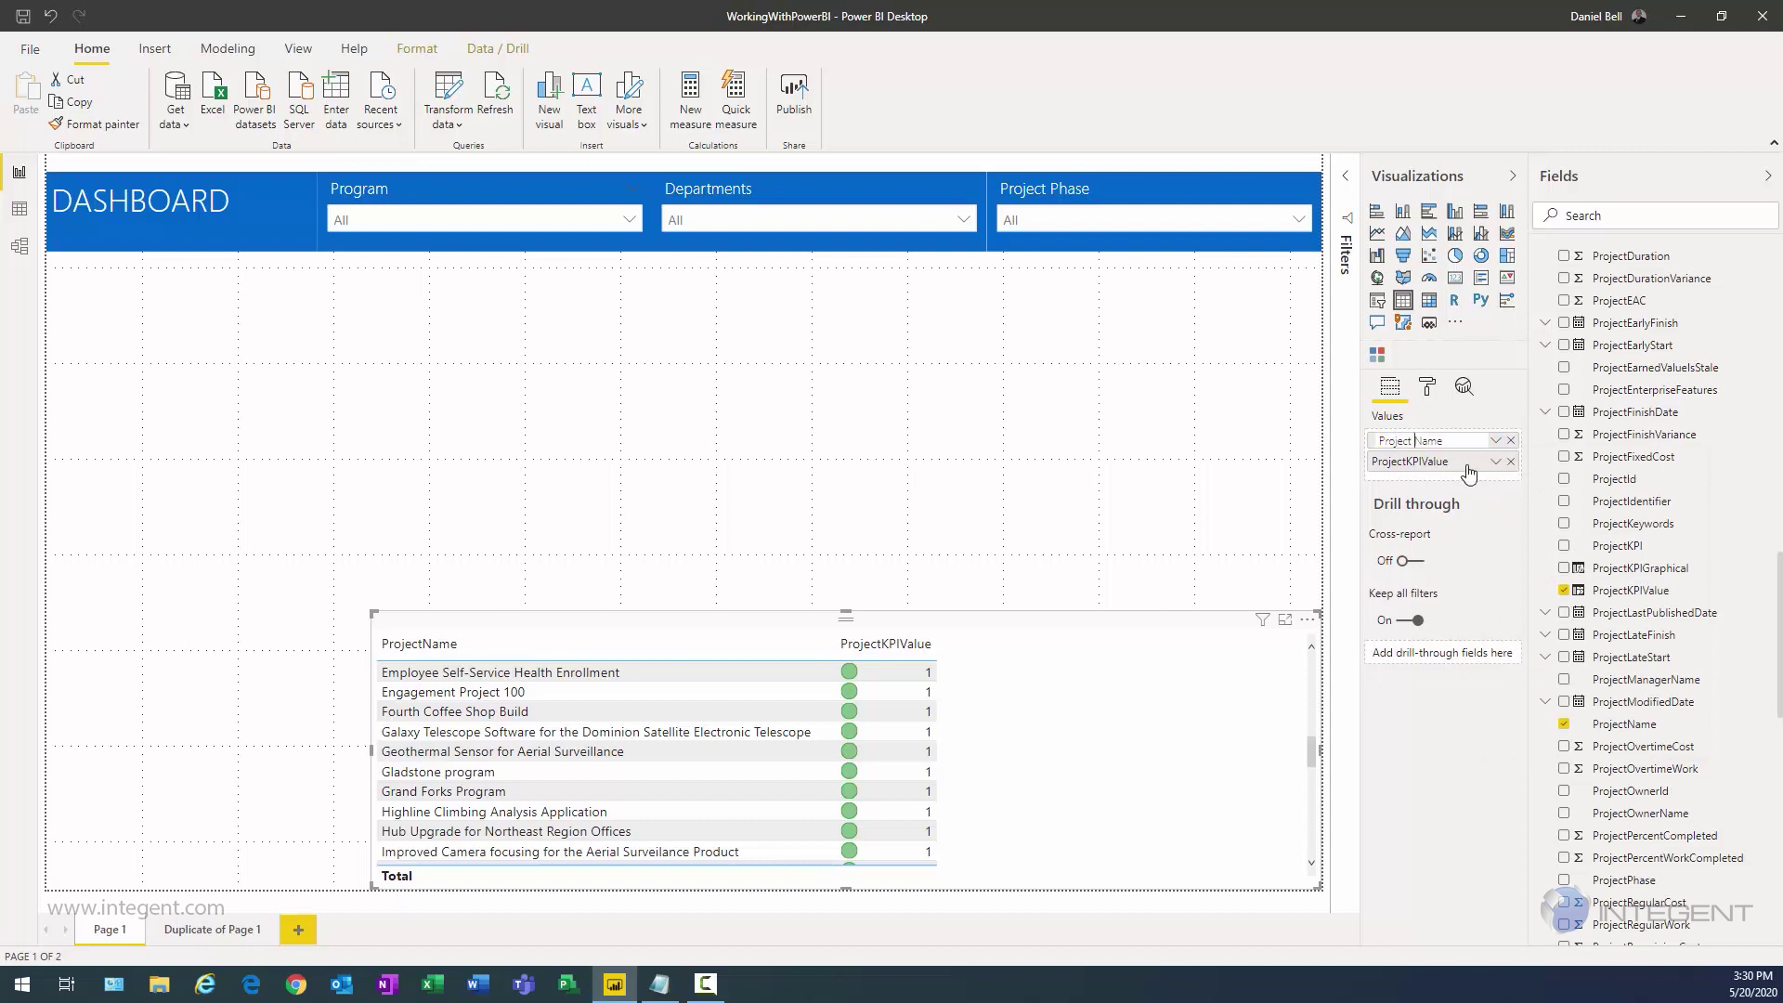
key(Return)
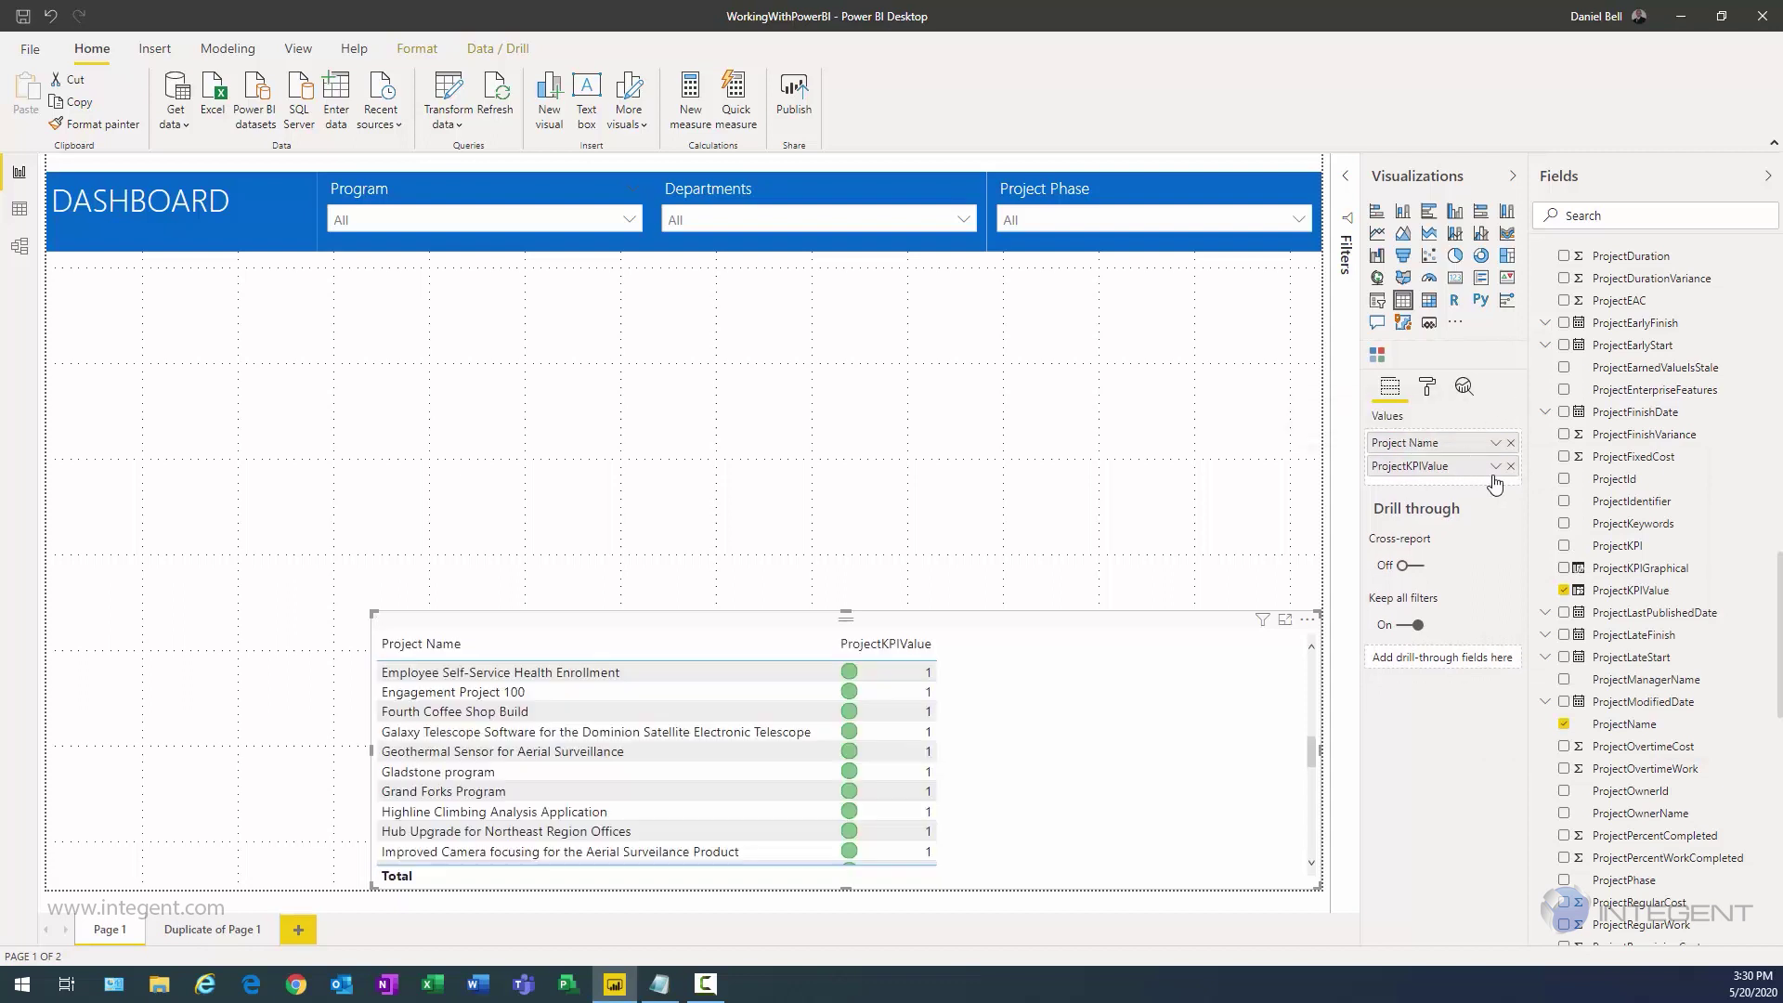
Step: Rename the ProjectKPIValue field in the table to "Project KPI"
click(1494, 469)
click(1429, 483)
double_click(1415, 464)
click(1410, 464)
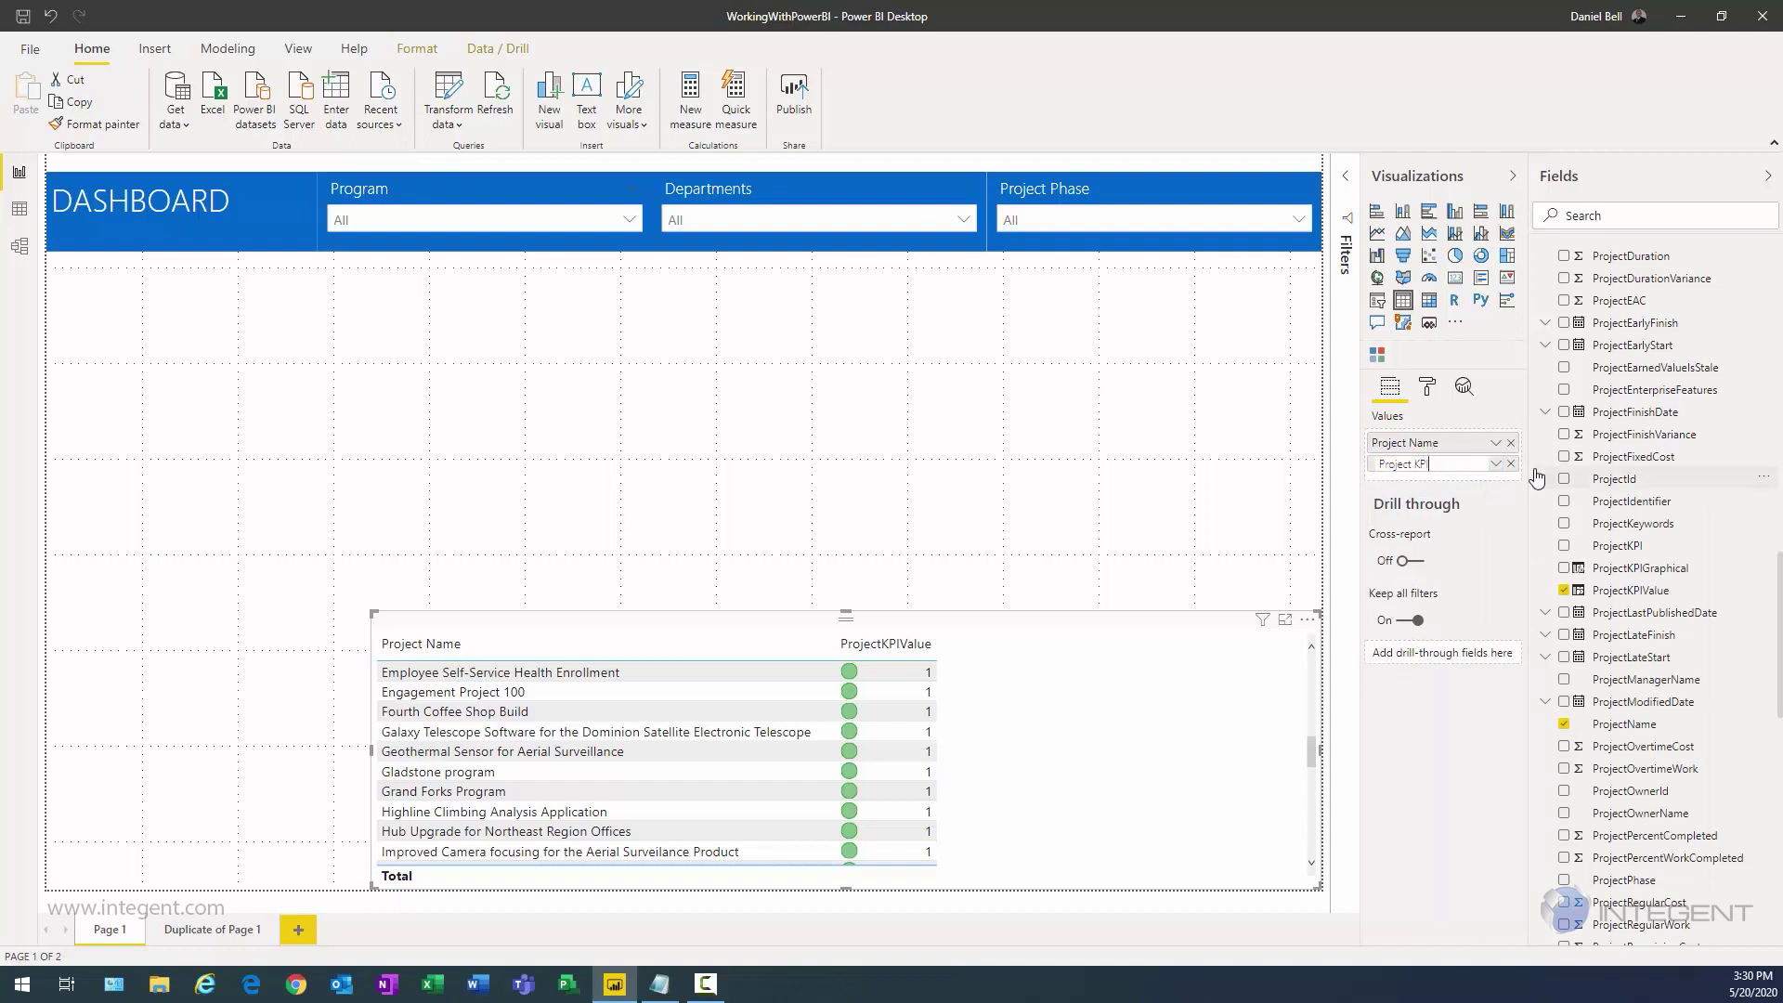
key(Return)
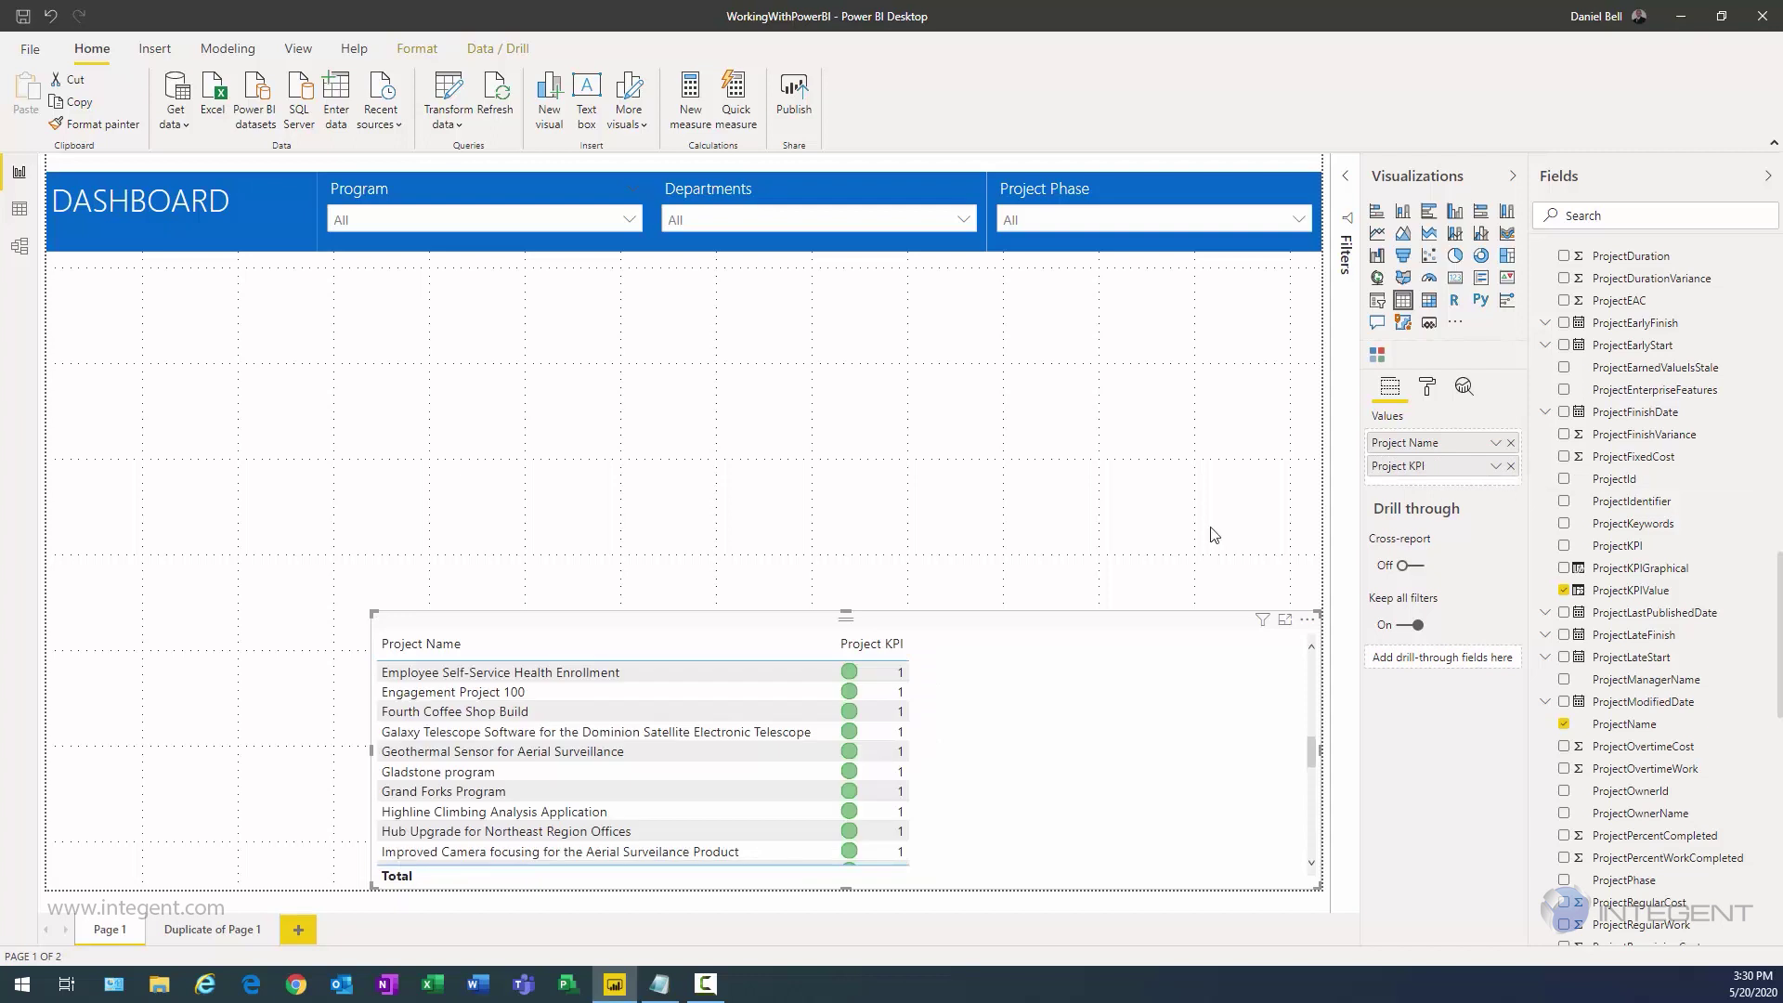
Step: Set the icon layout of the Project KPI column's conditional formatting to Icon only and apply it
click(1495, 466)
mouse_move(1513, 557)
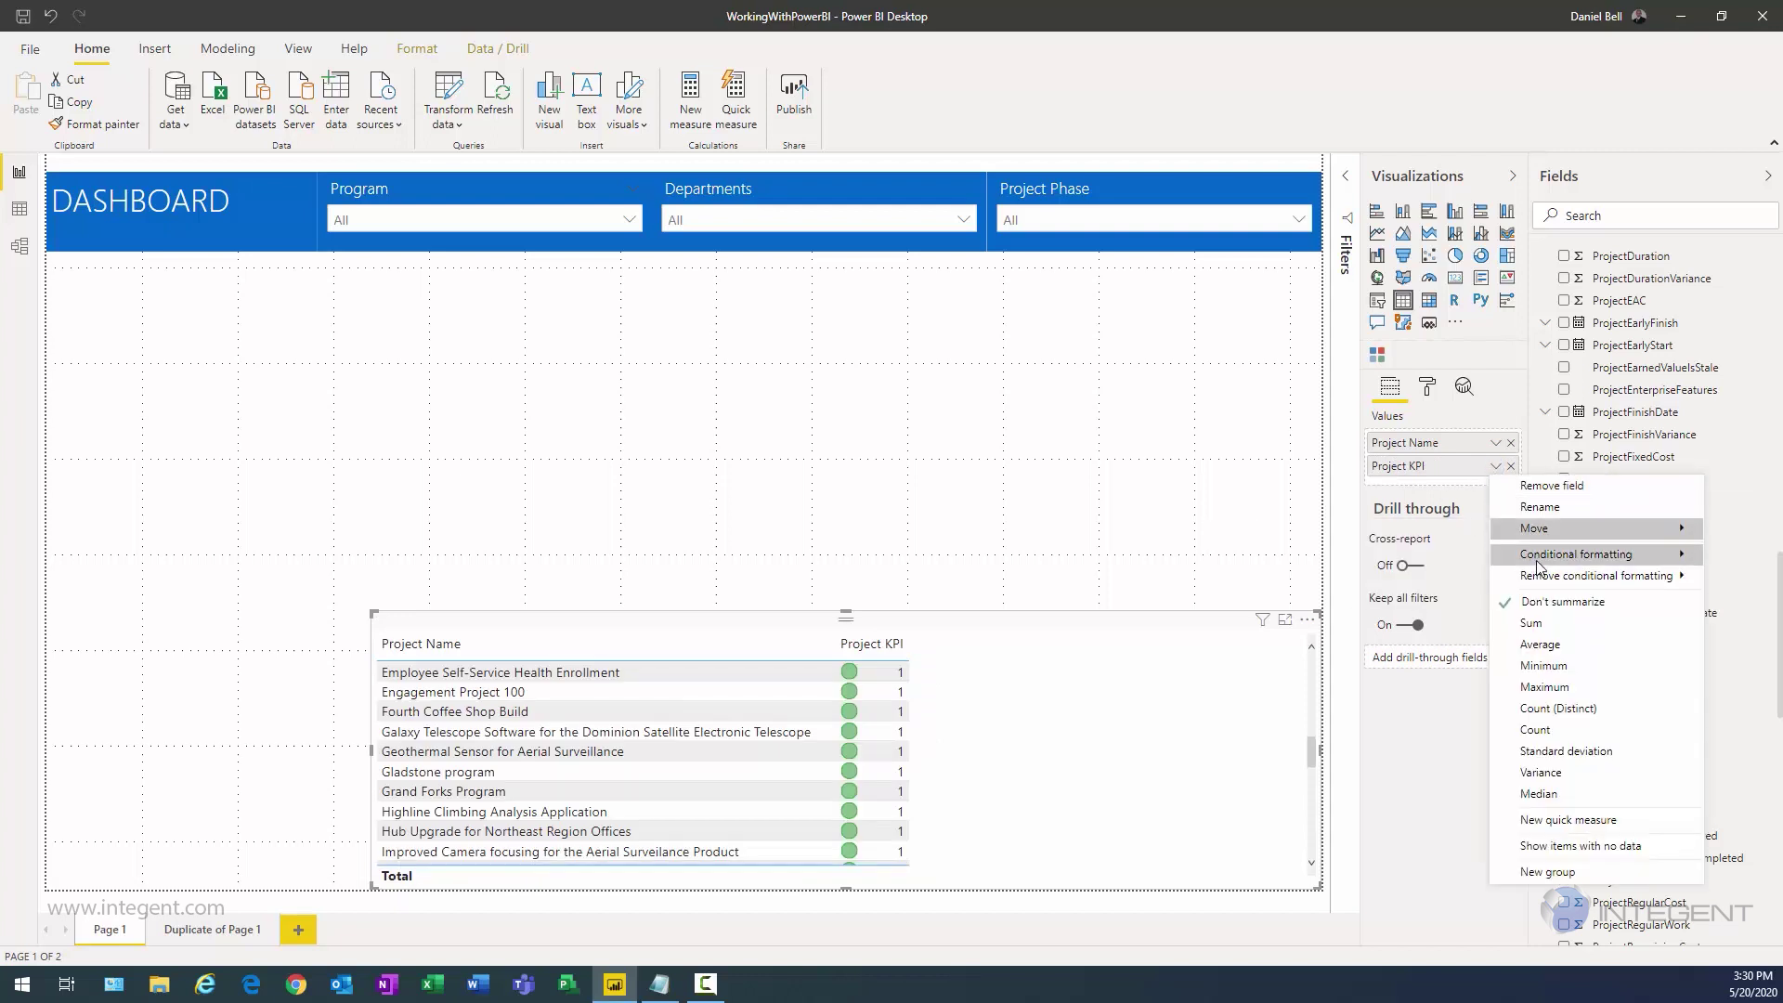
click(1386, 599)
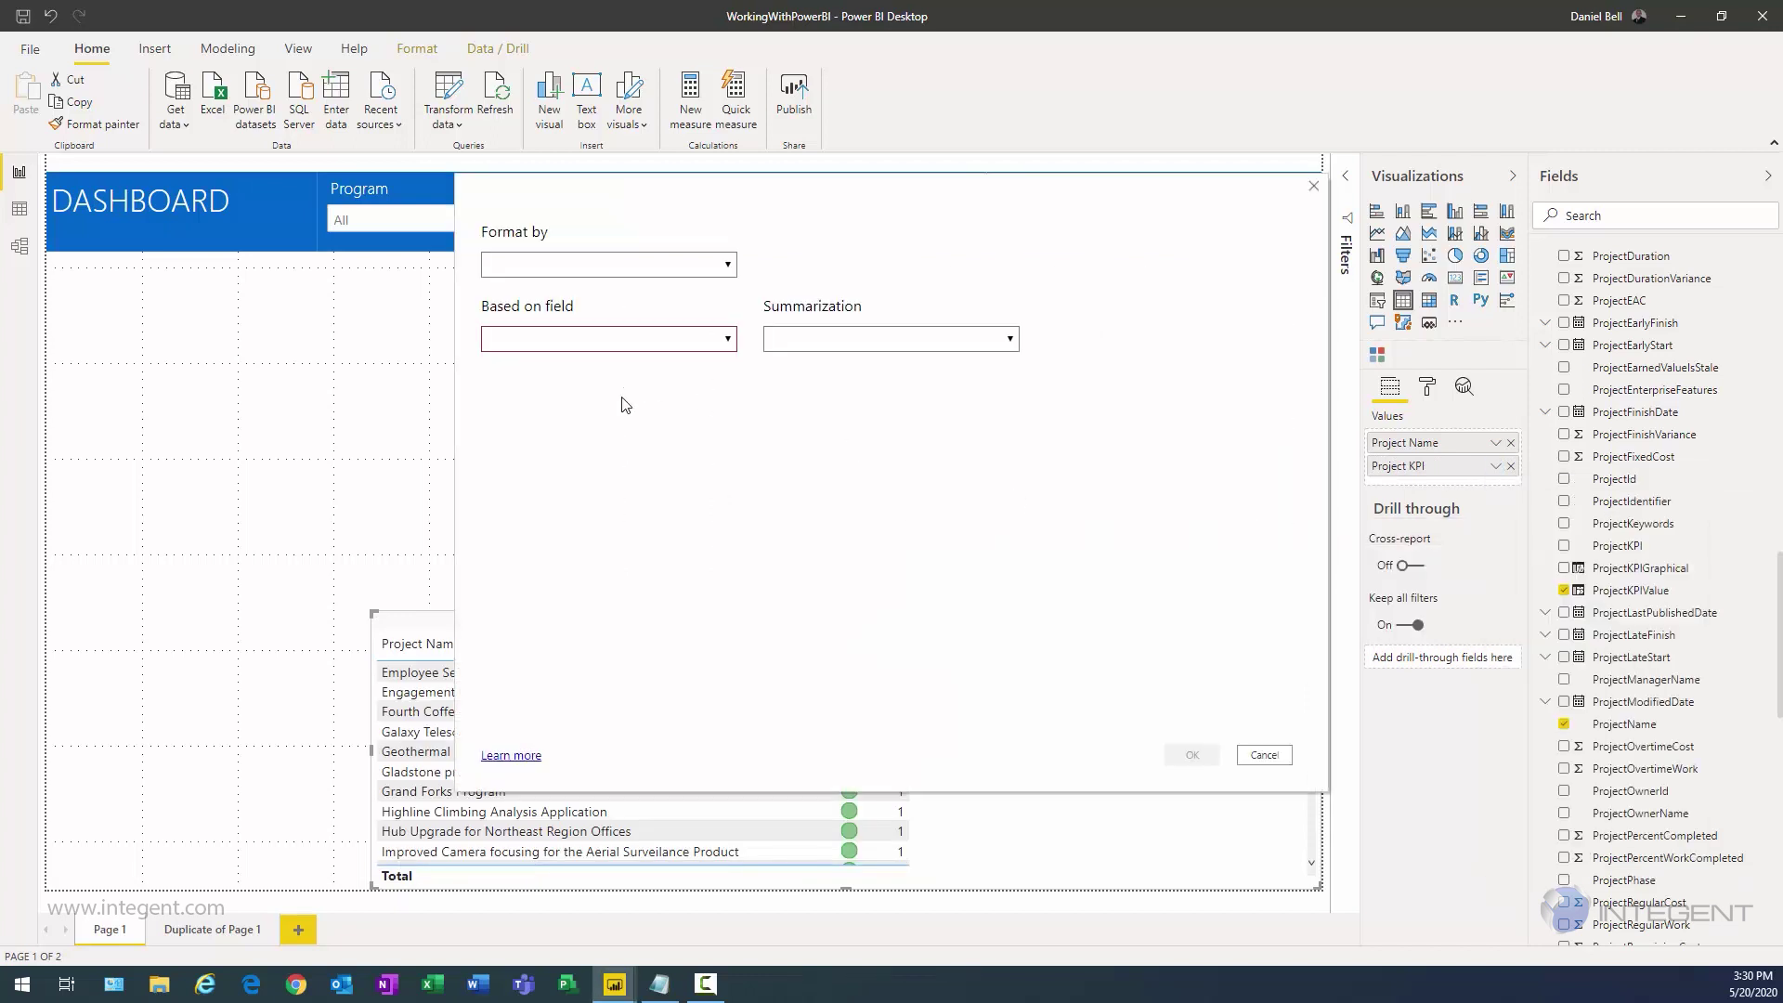
click(659, 436)
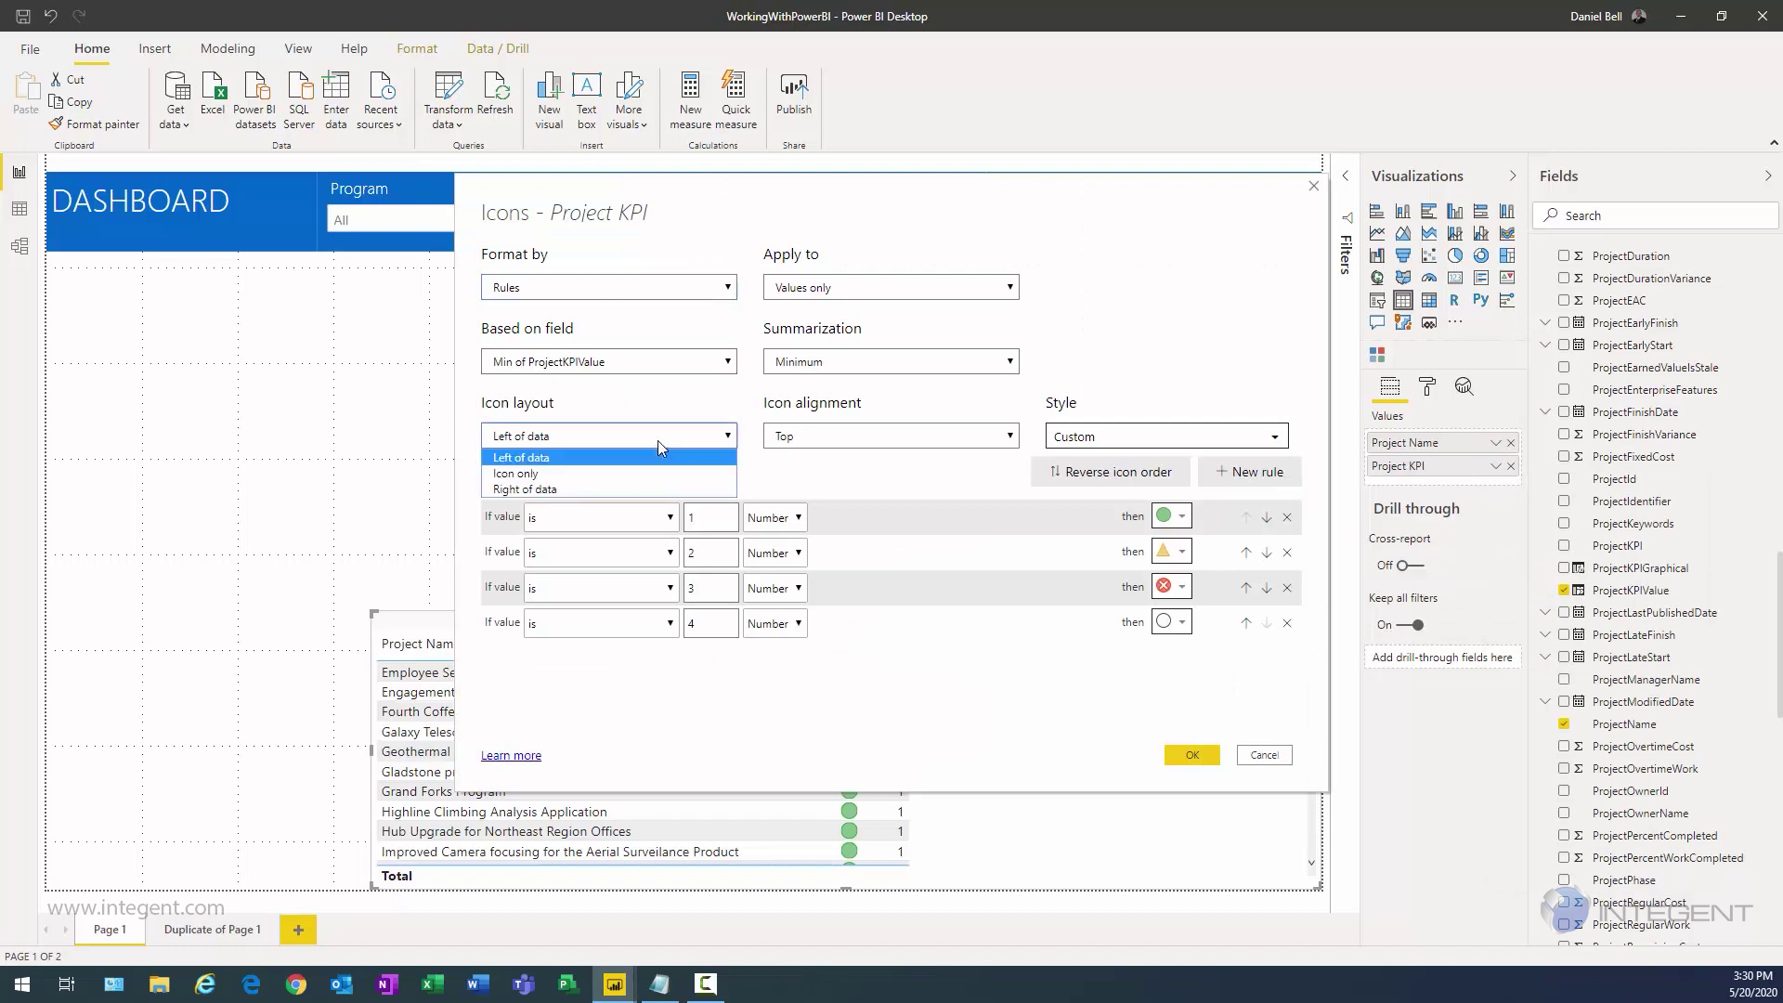
click(548, 474)
click(1192, 755)
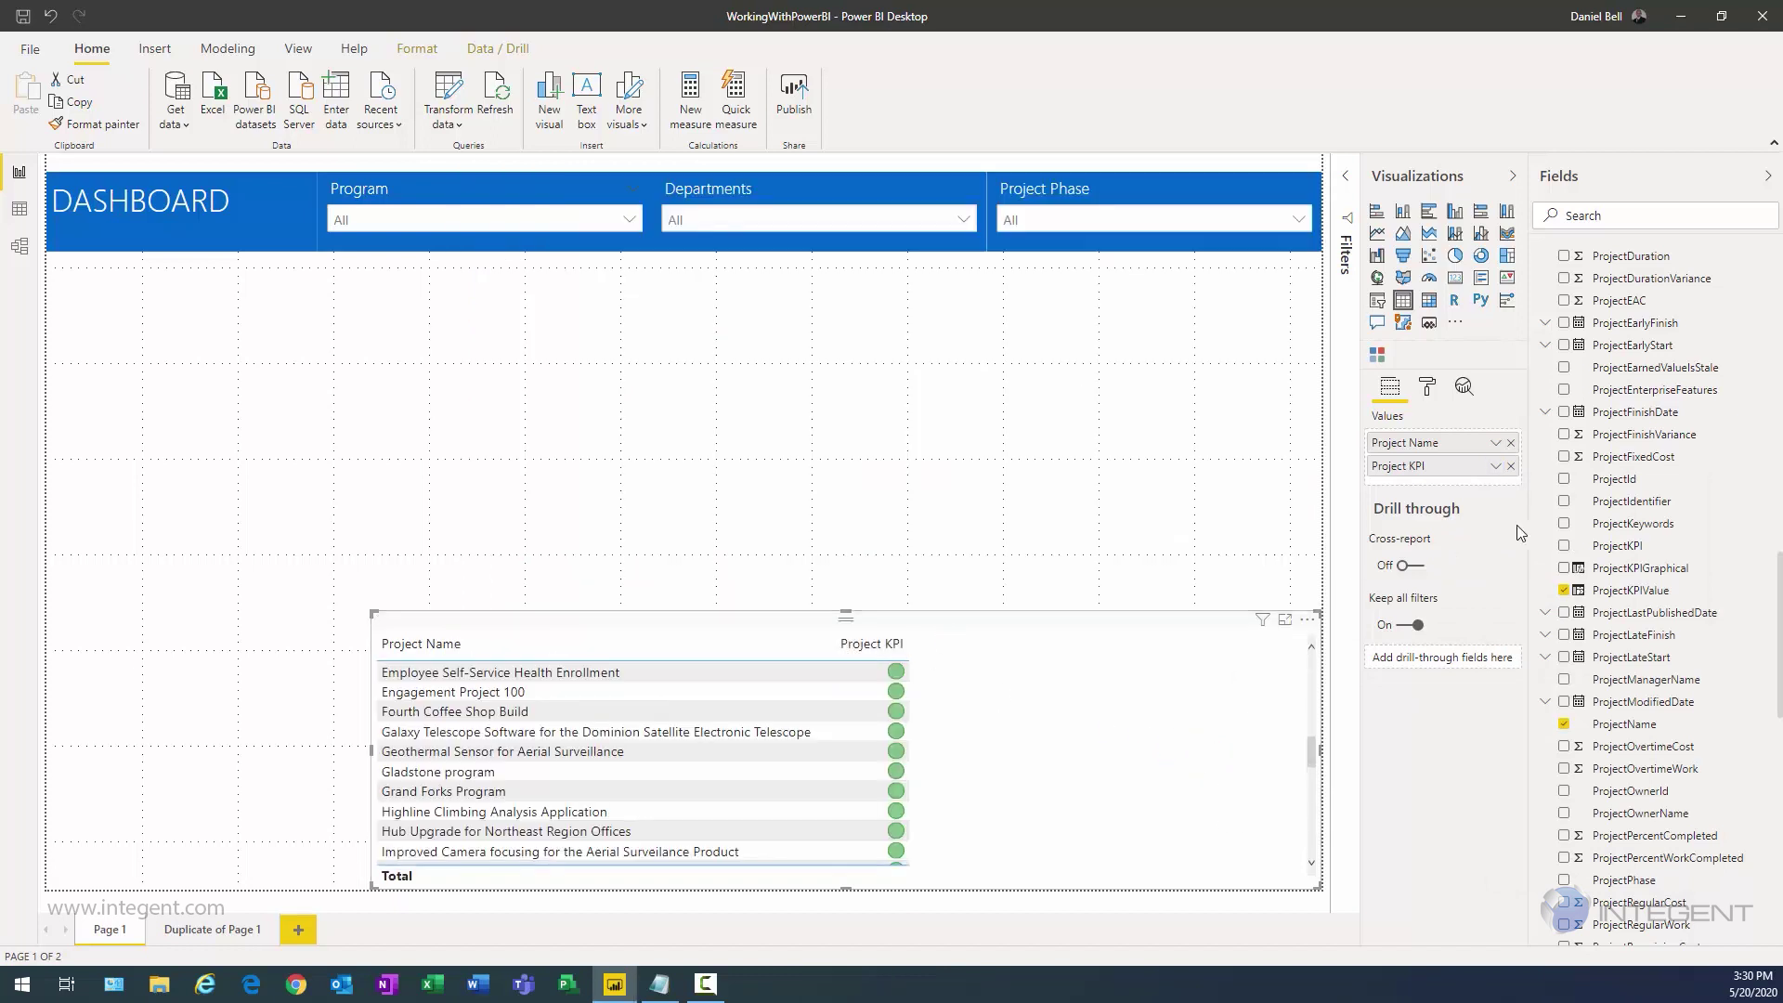
Step: Add the ScheduleKPIValue field to the project table and rename it there to "Schedule KPI"
scroll(1679, 550, down, 10)
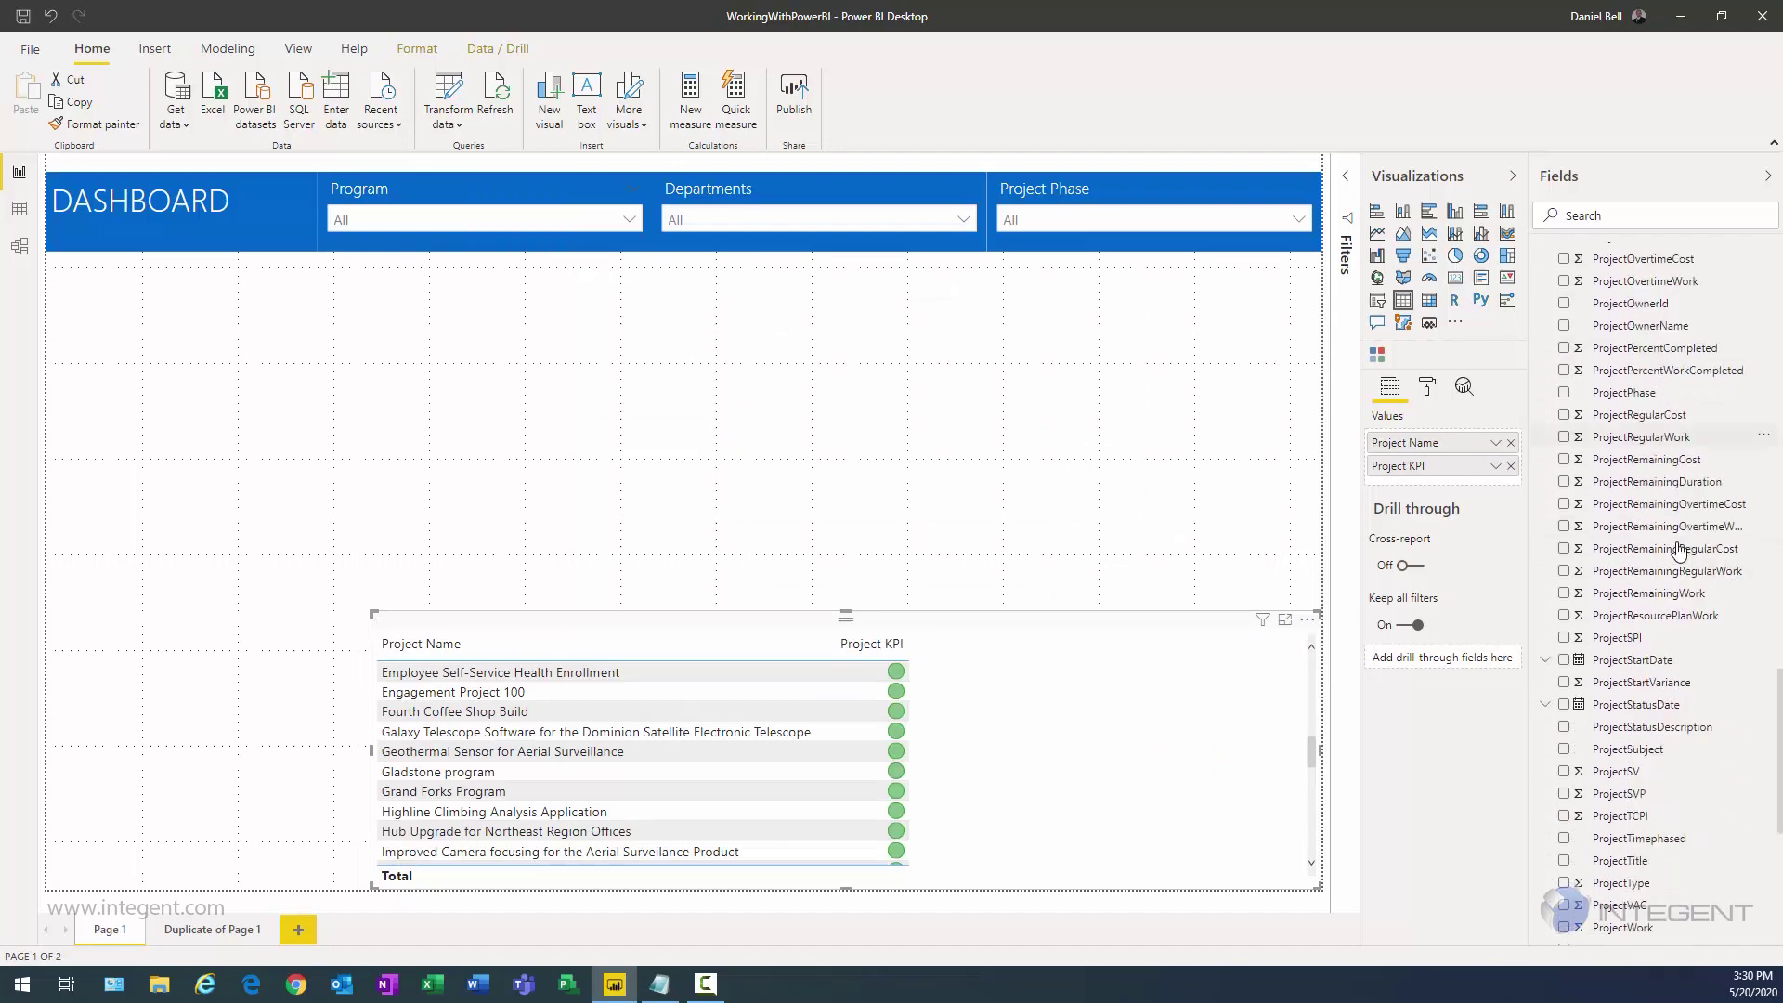
scroll(1679, 549, down, 4)
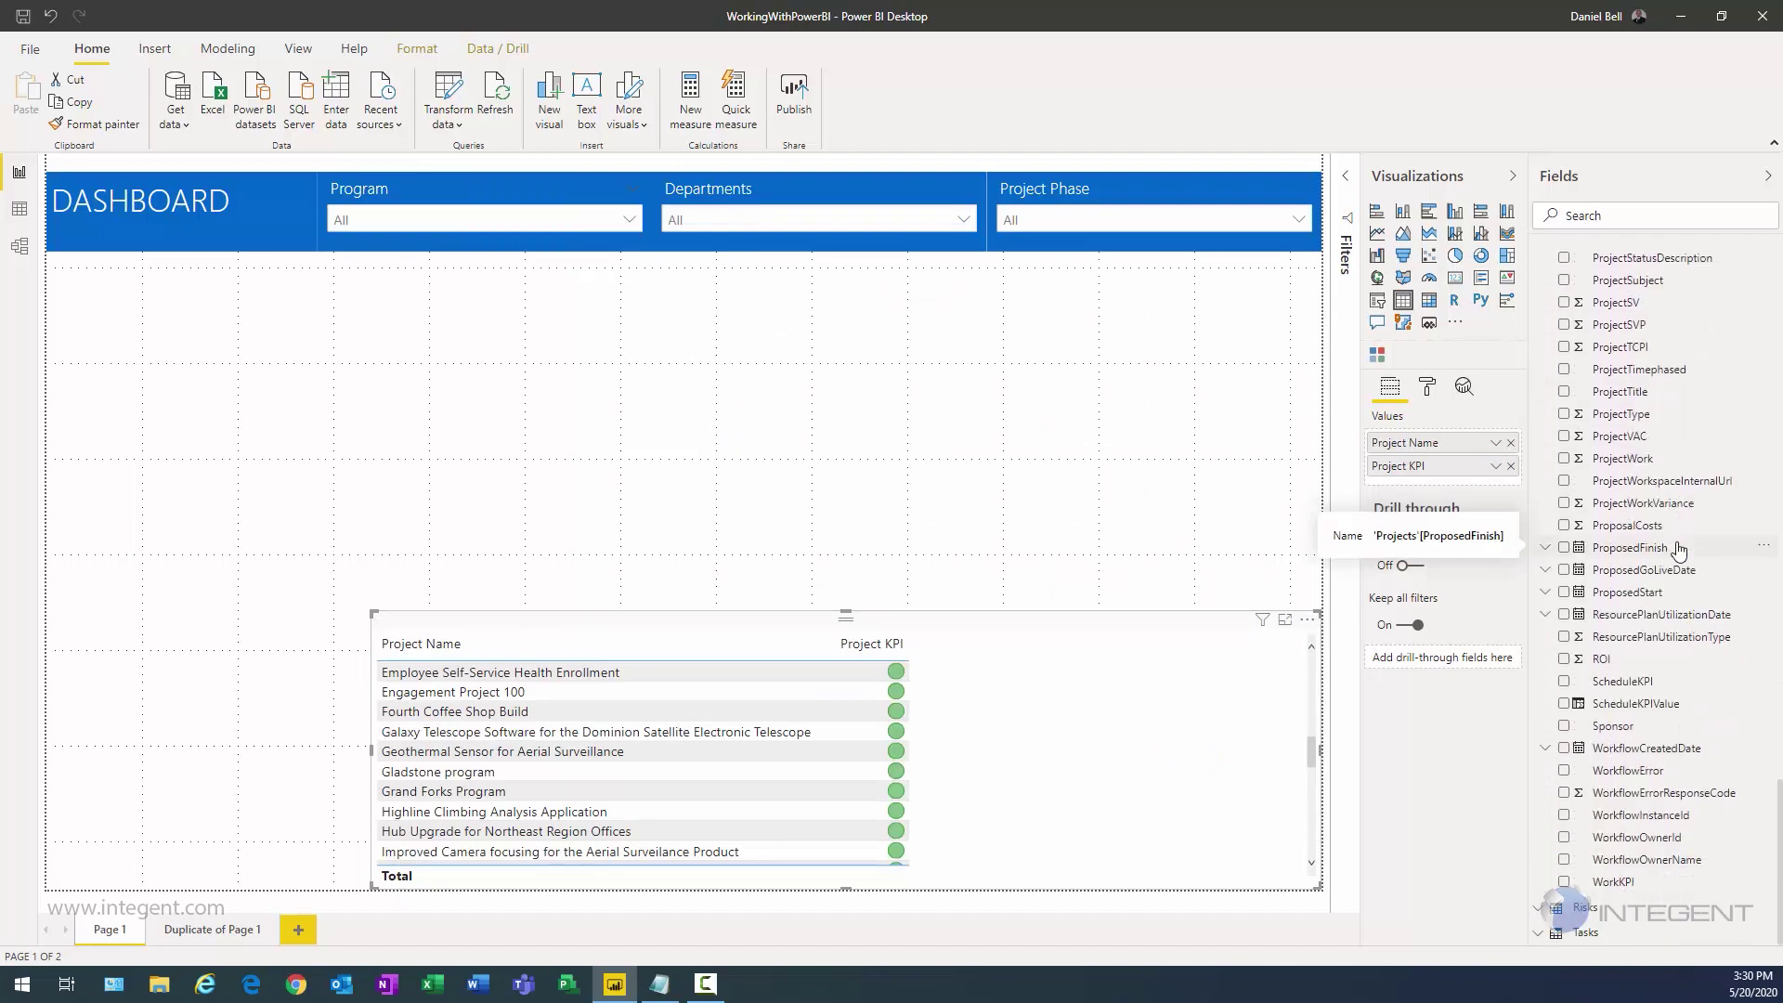
click(1564, 704)
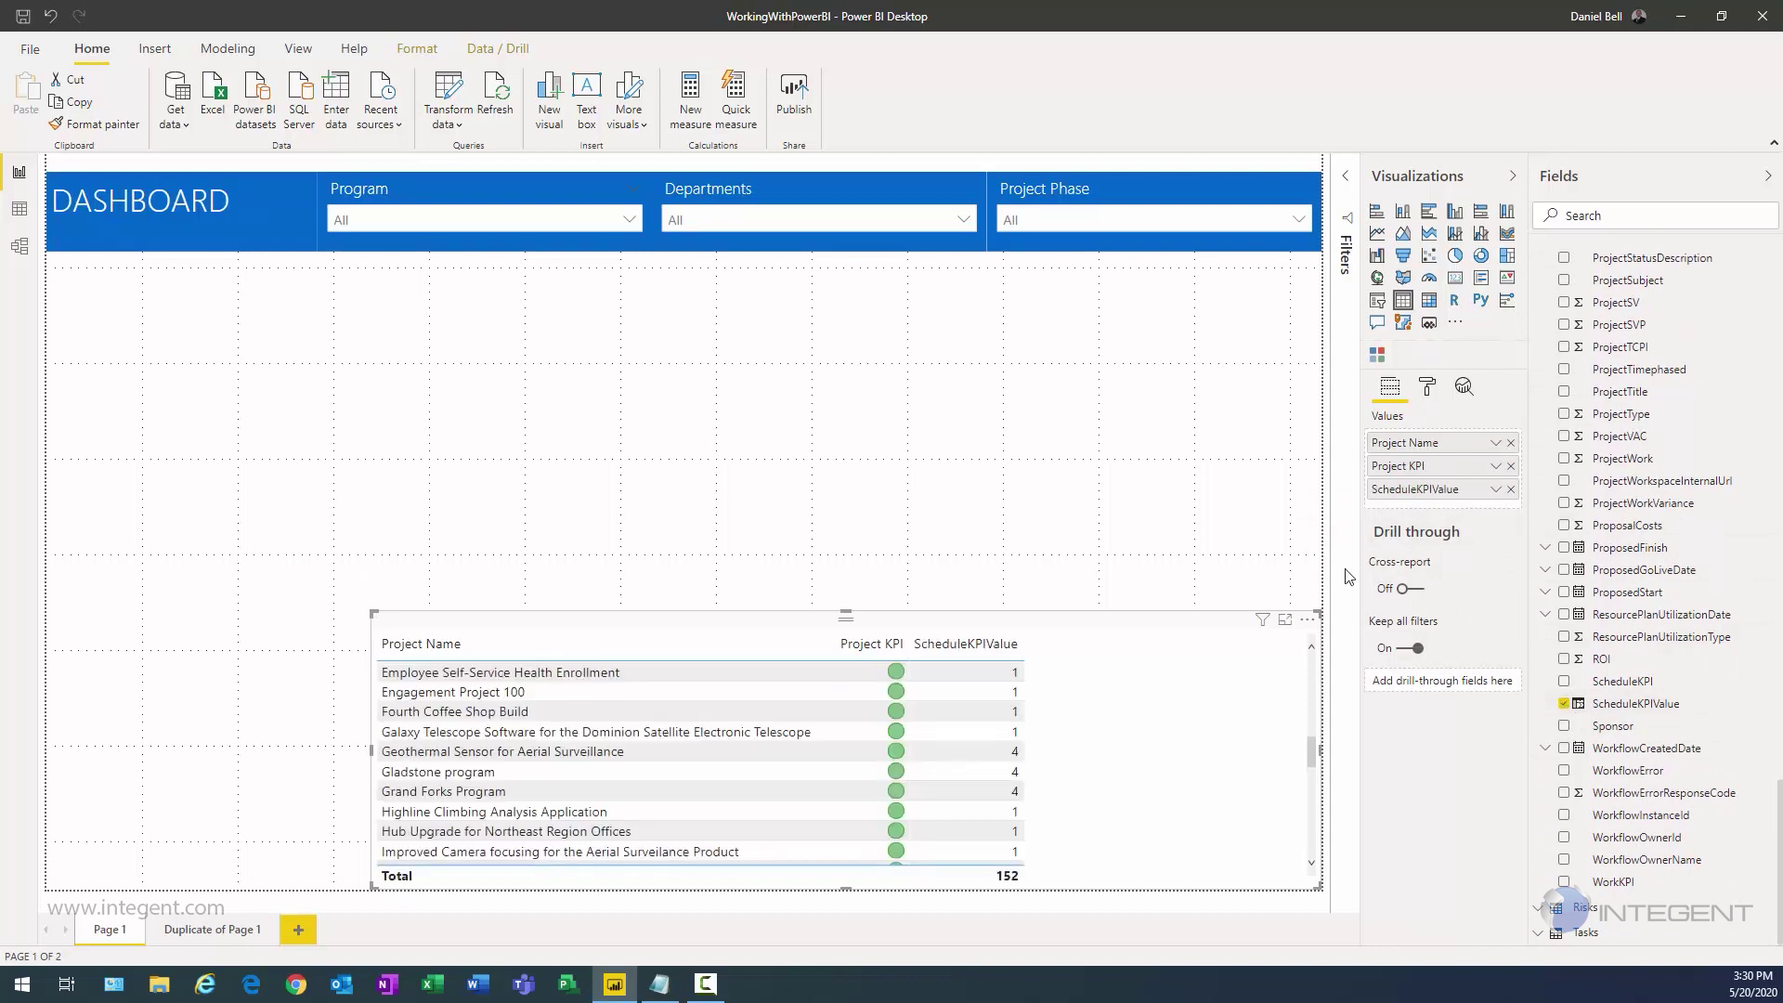
click(1495, 490)
click(1497, 526)
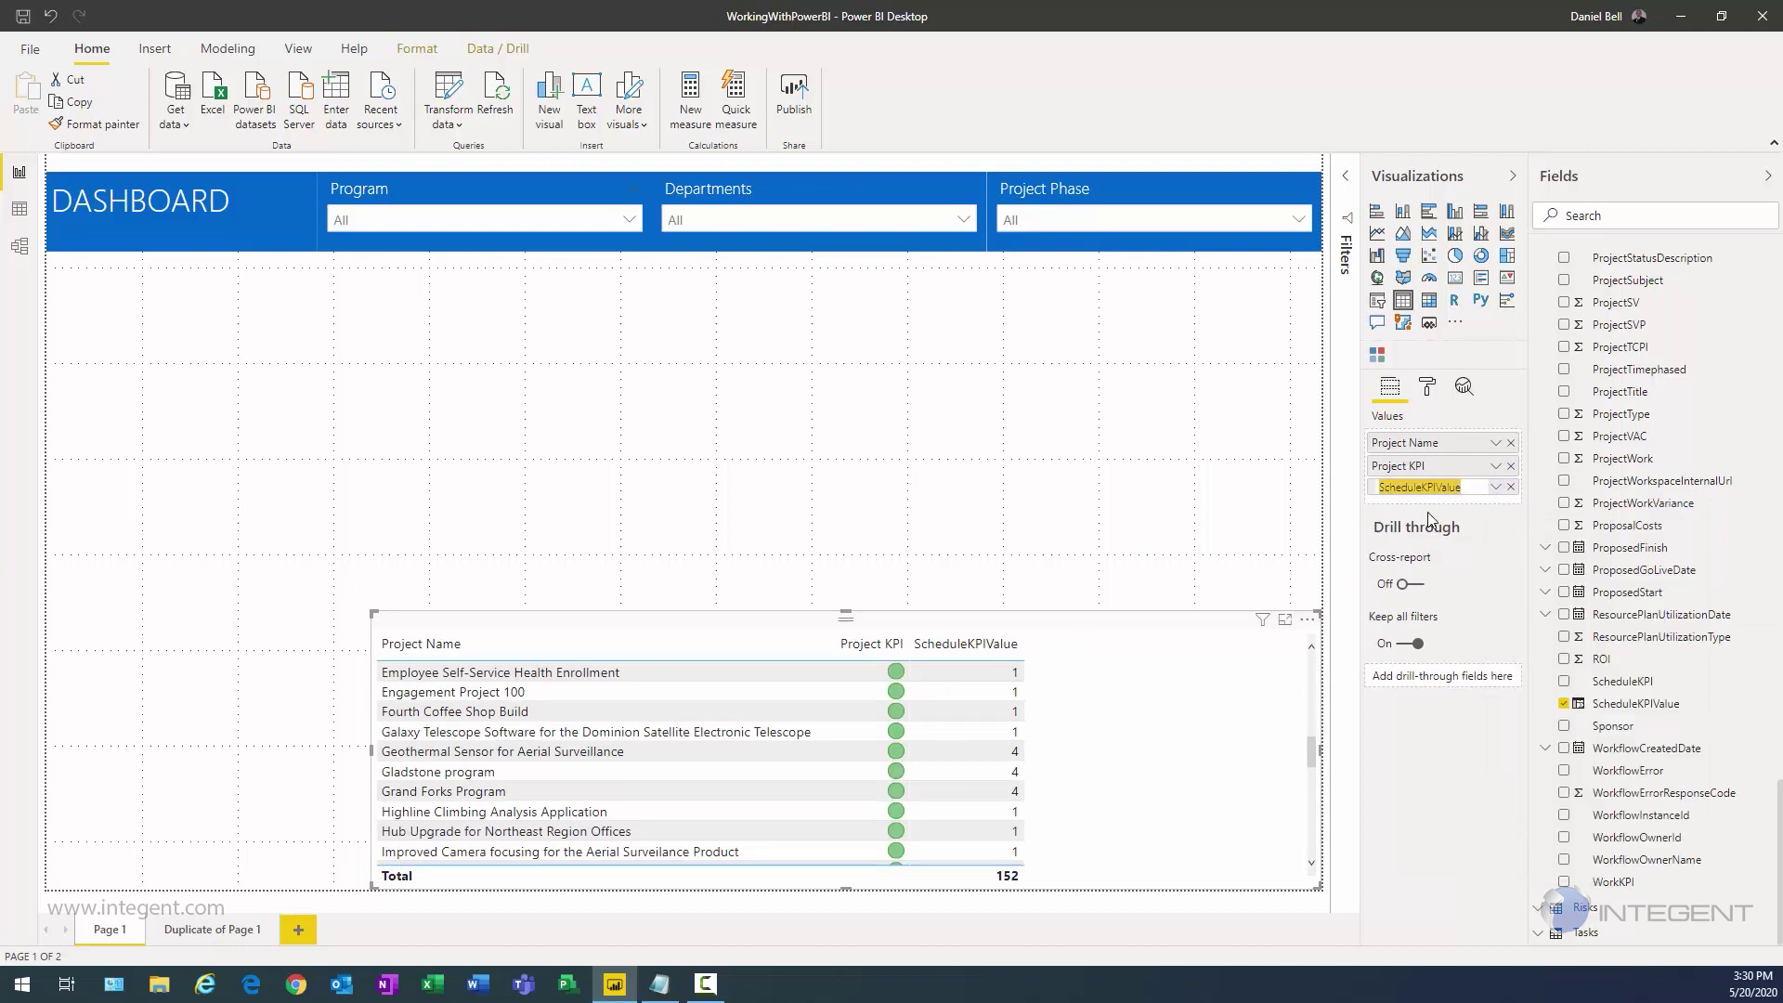
click(1427, 490)
key(Return)
Step: Start icon conditional formatting for the Schedule KPI field, with Minimum as summarization and a fourth rule added
click(1495, 489)
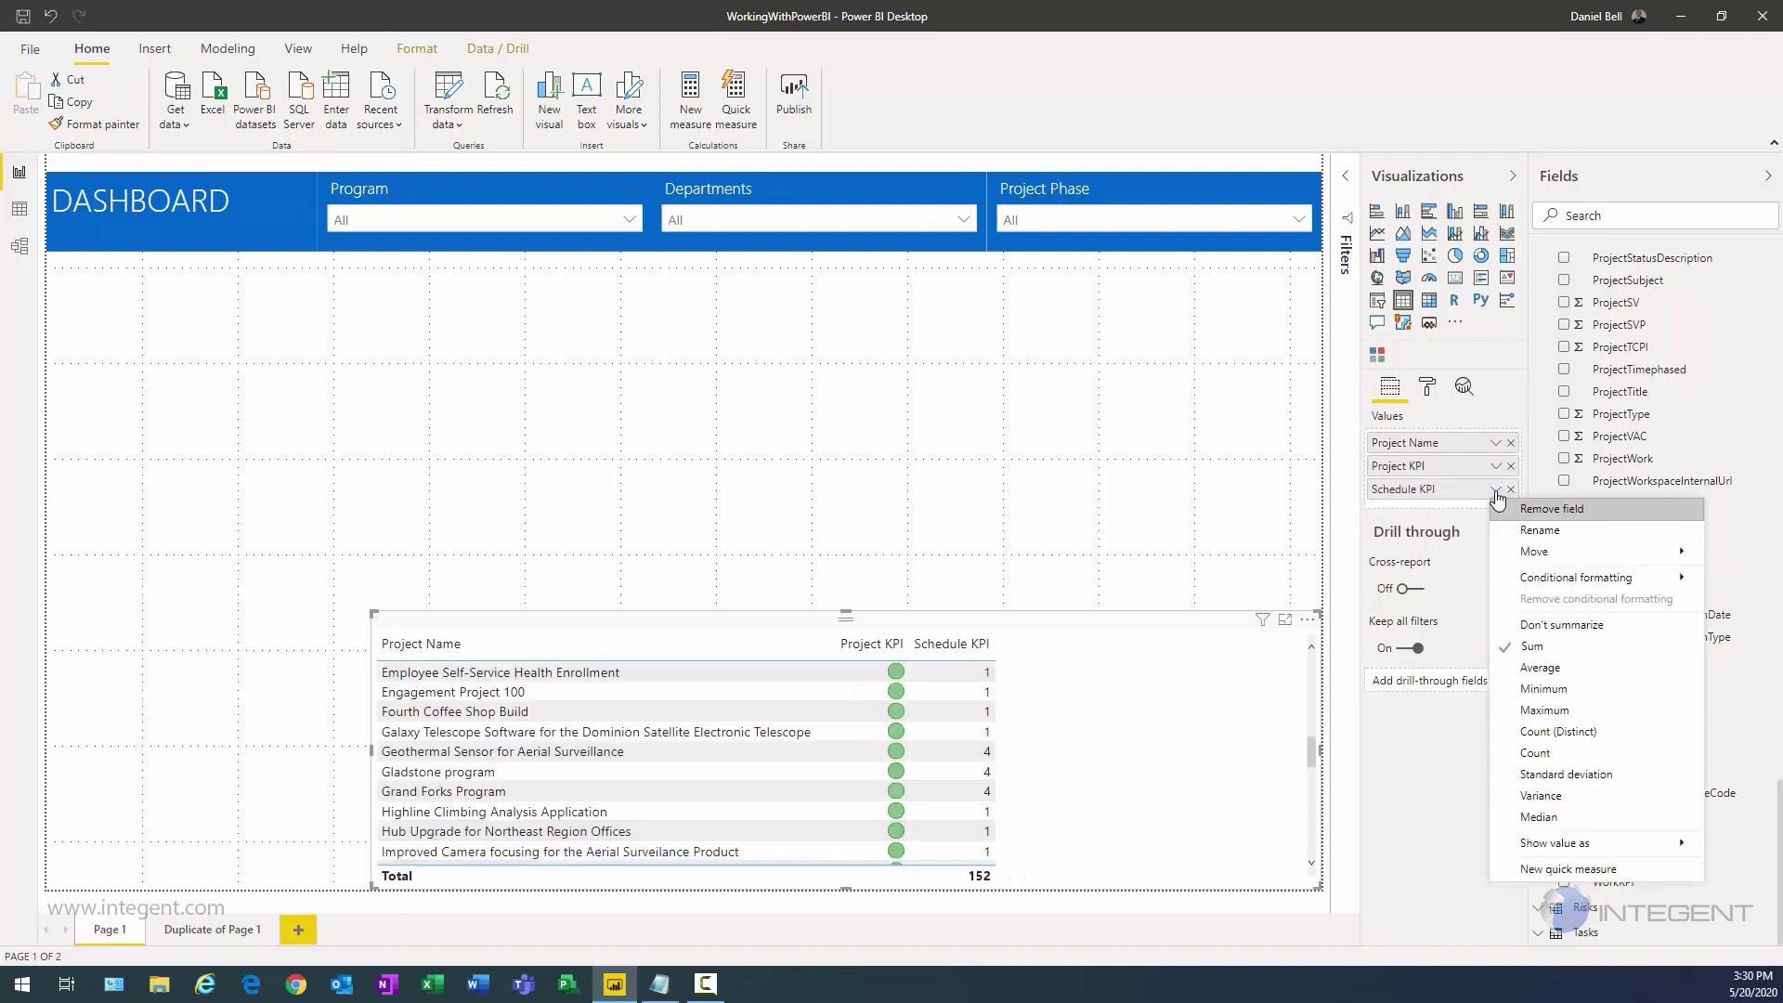
mouse_move(1569, 578)
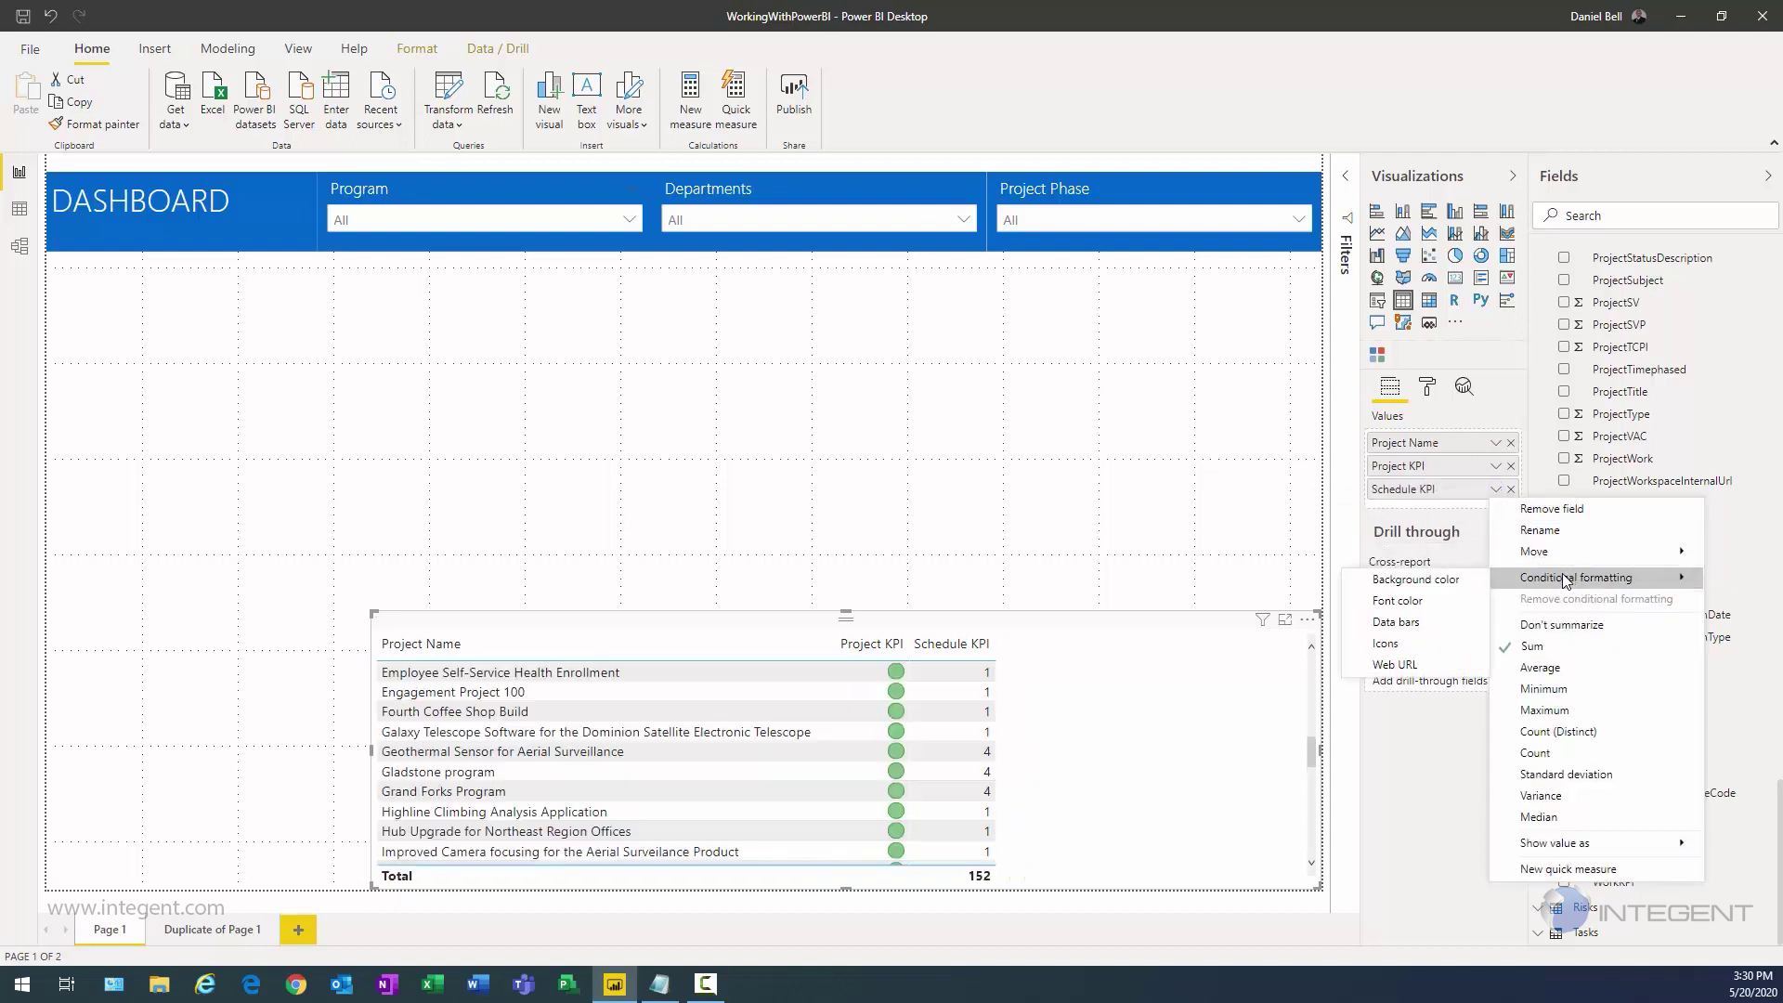
click(1386, 646)
click(843, 364)
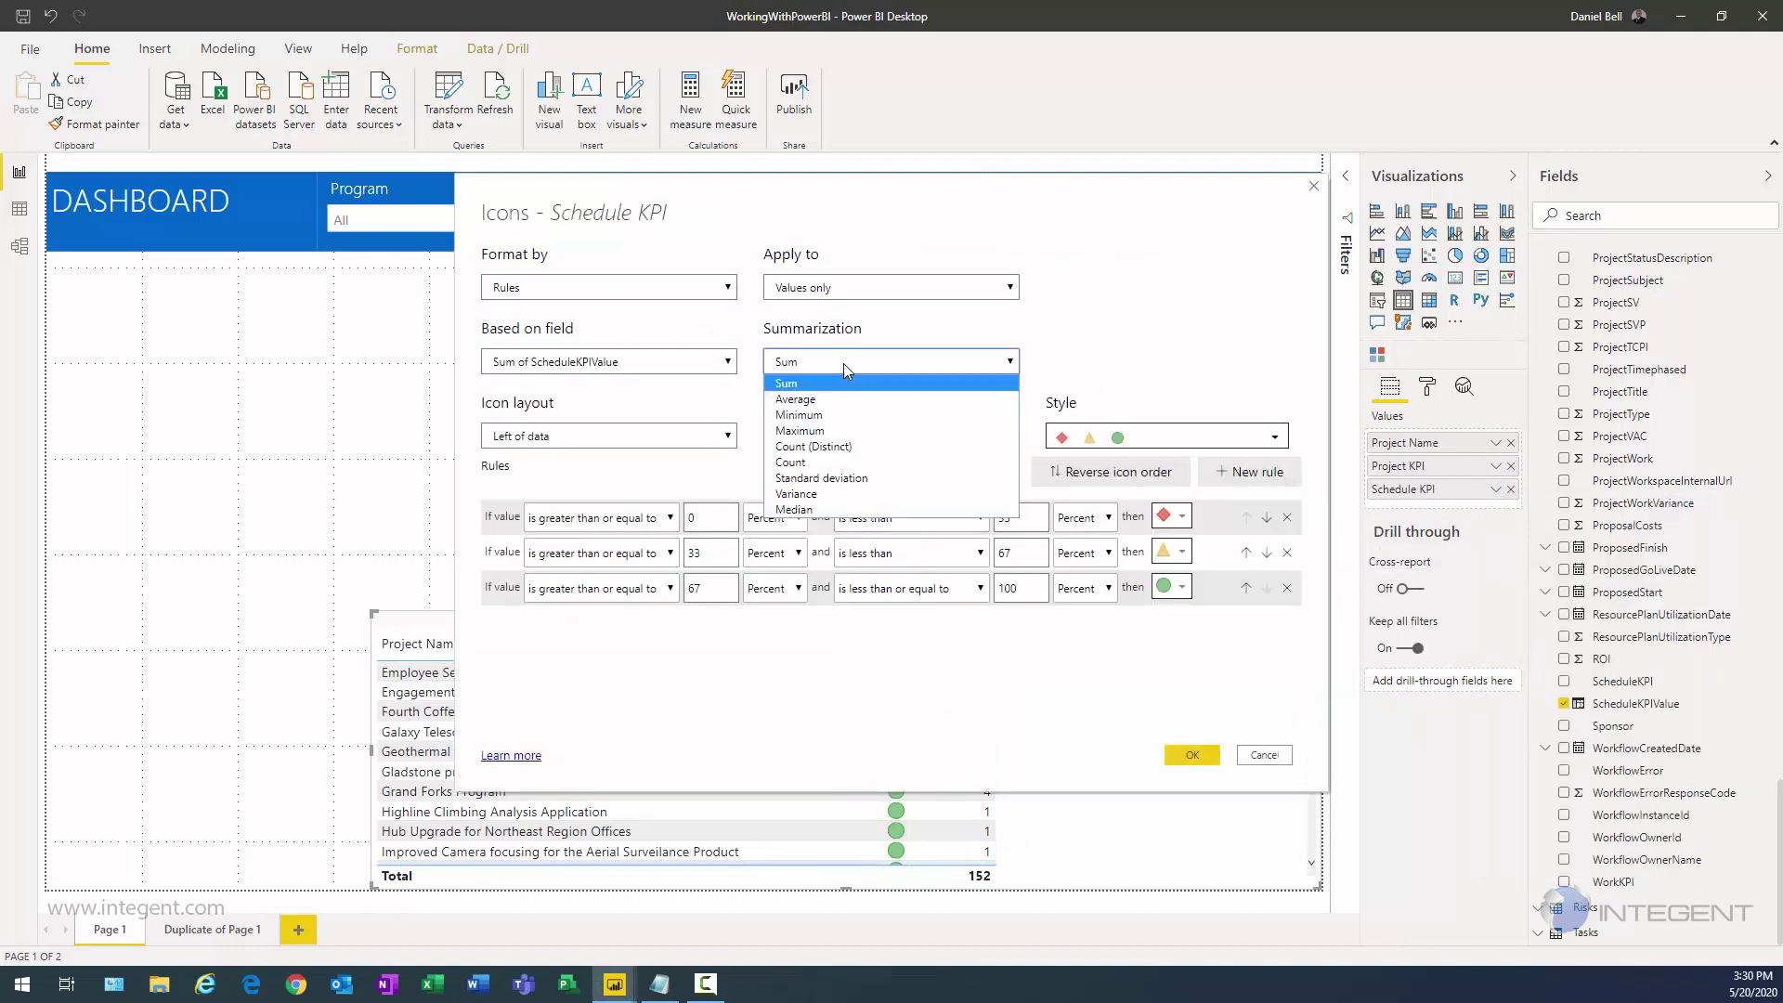
click(821, 415)
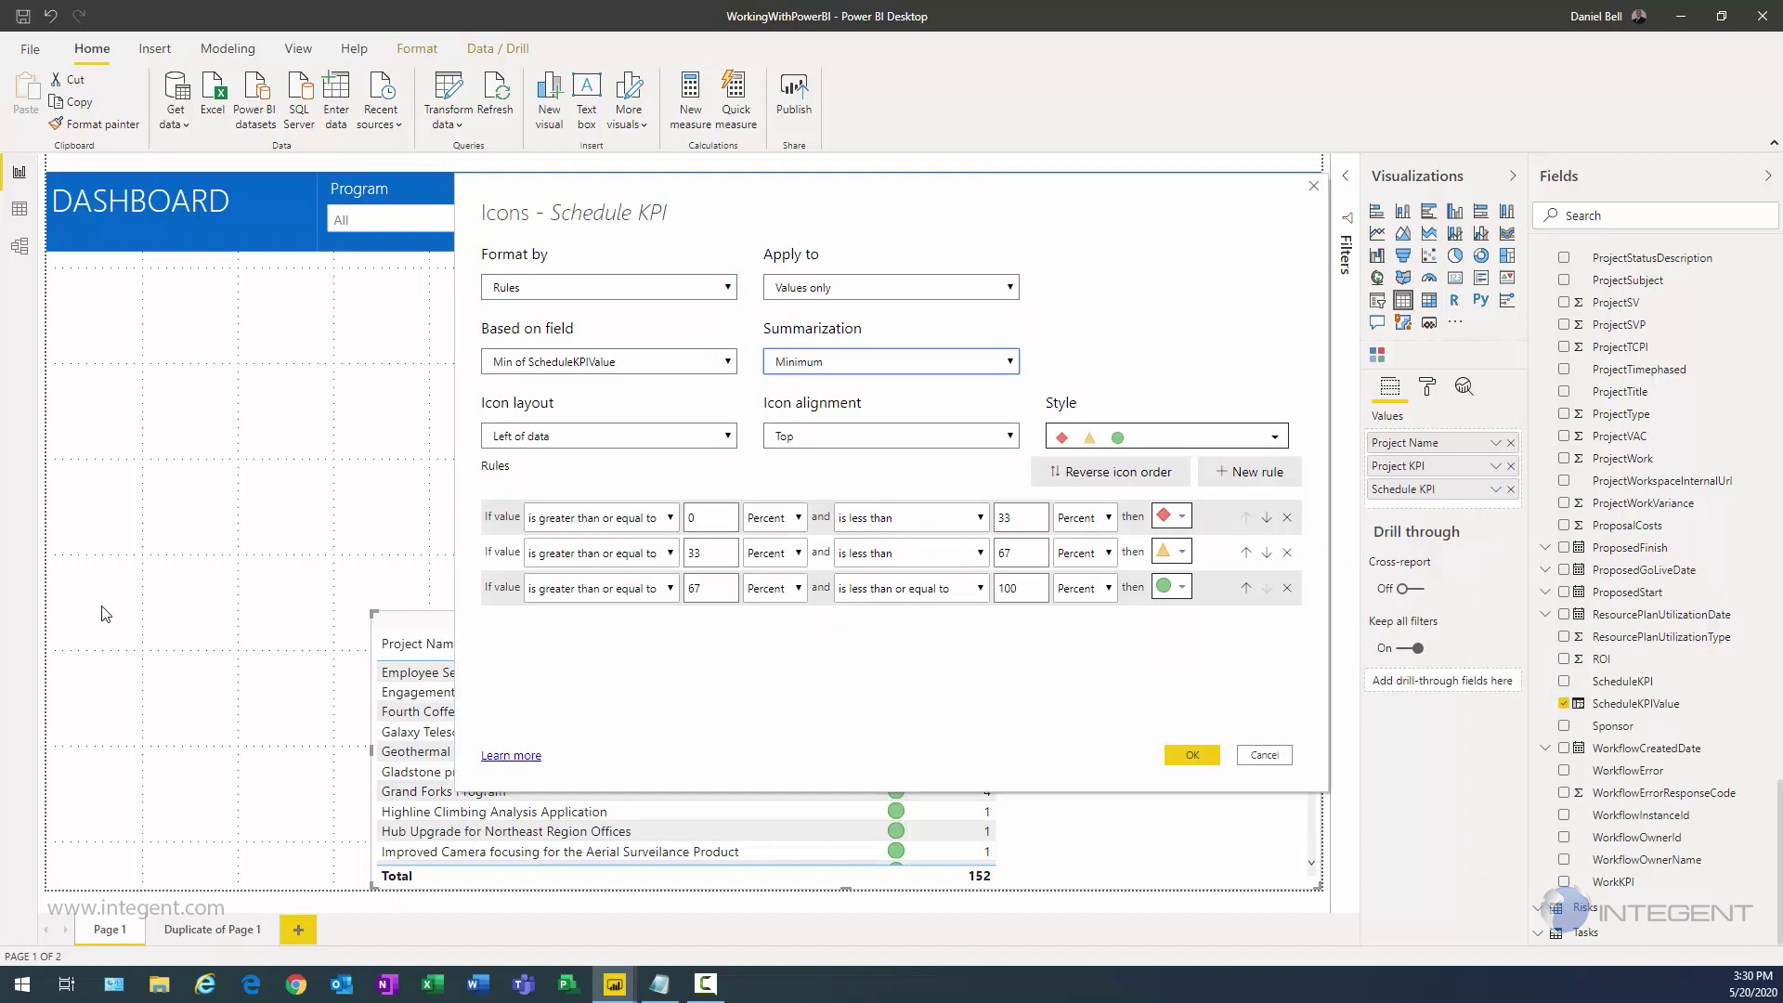
click(1249, 471)
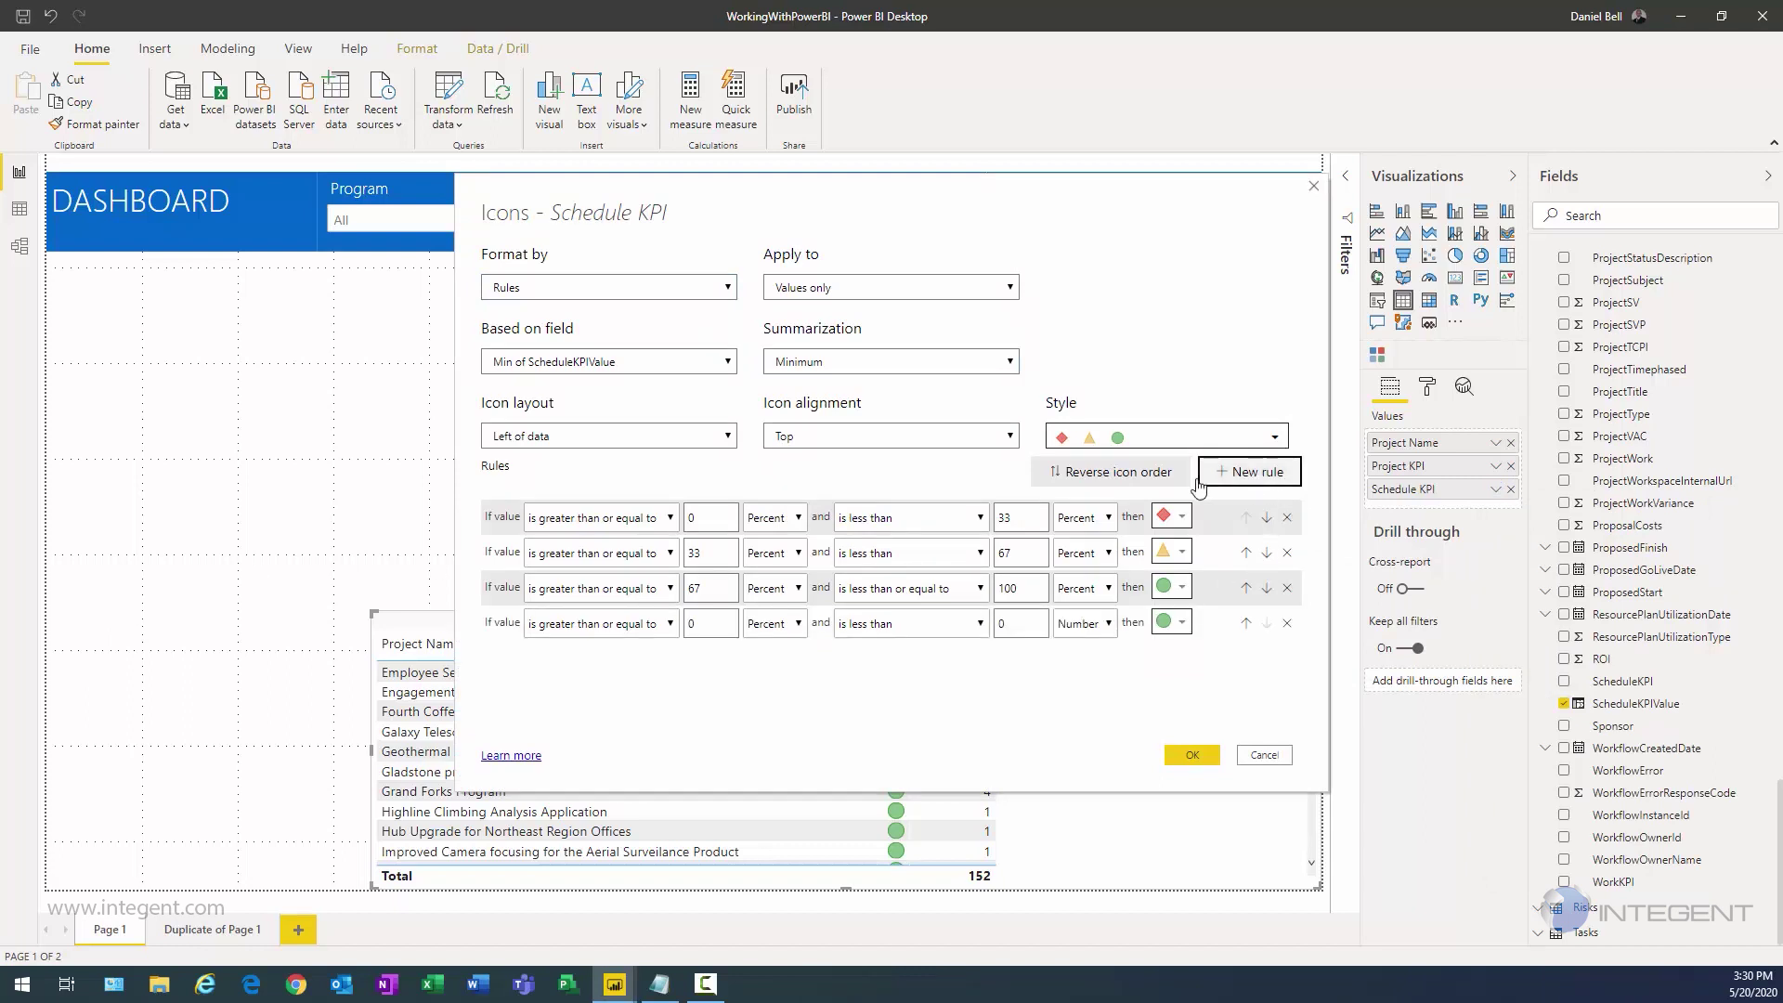
Step: Set the condition of all four Schedule KPI icon rules to "is"
click(629, 520)
click(602, 570)
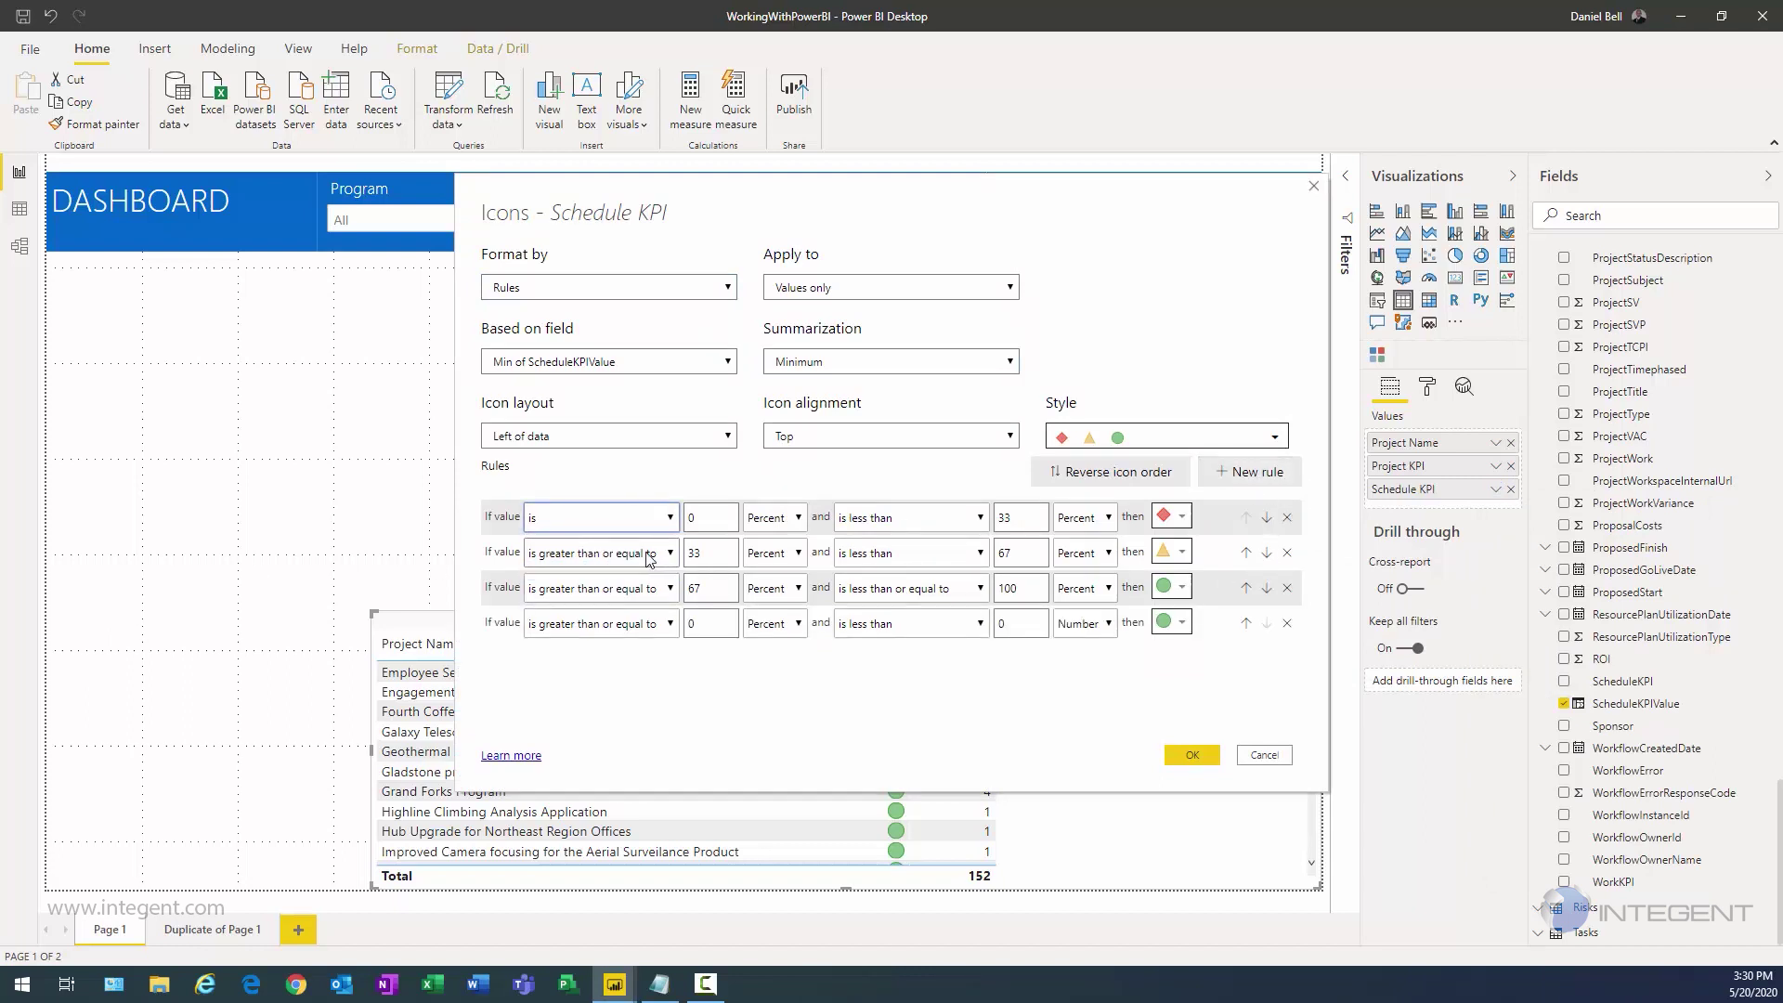
click(604, 553)
click(619, 609)
click(613, 587)
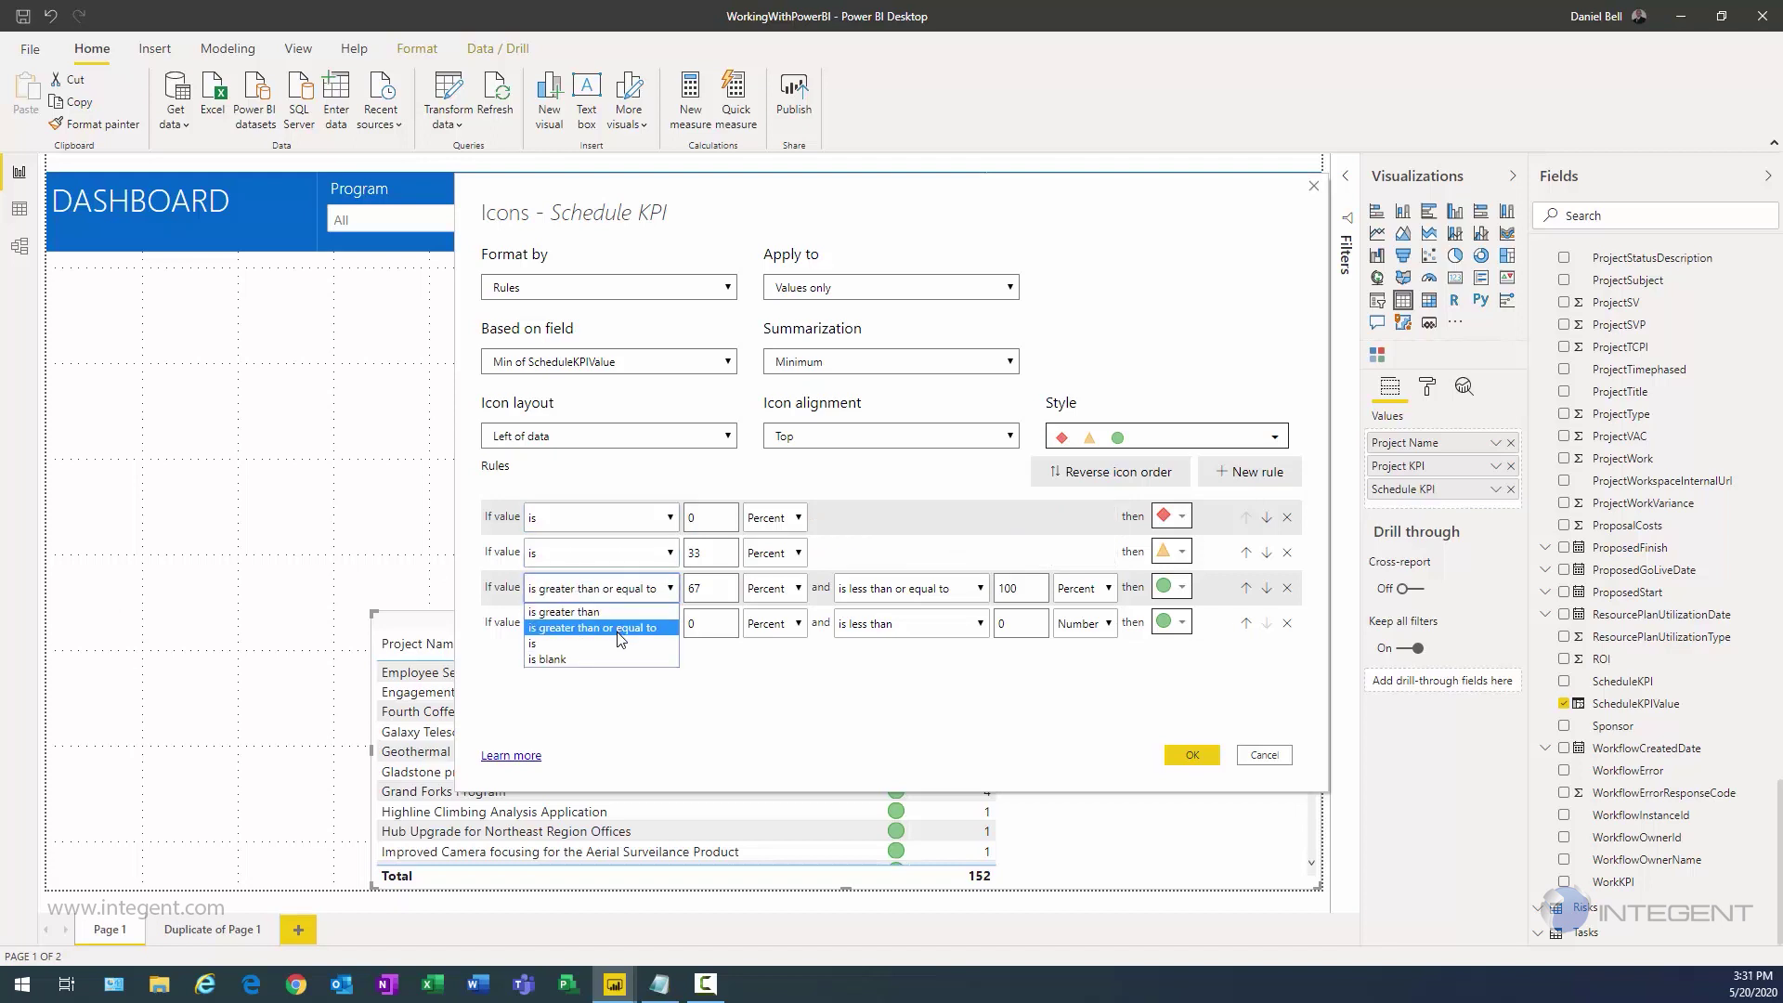
click(621, 643)
click(620, 623)
click(604, 678)
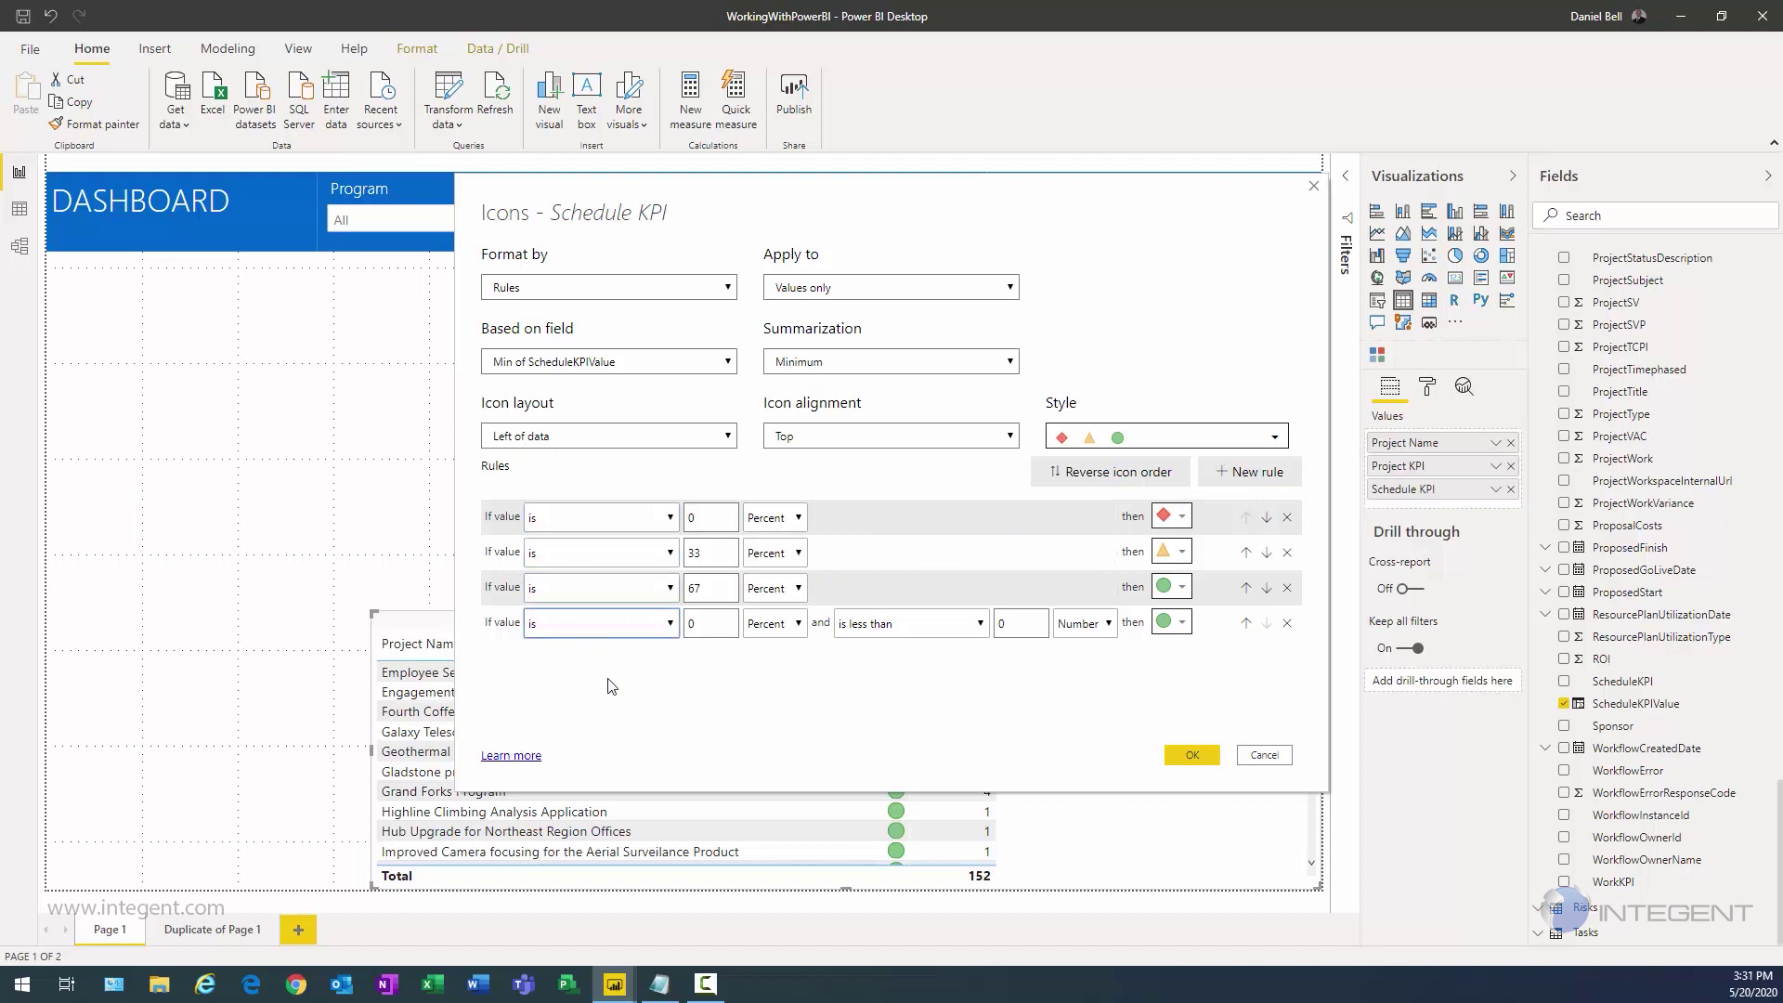
Step: Set the value type of all four Schedule KPI icon rules to Number
click(773, 517)
click(771, 548)
click(773, 553)
click(771, 587)
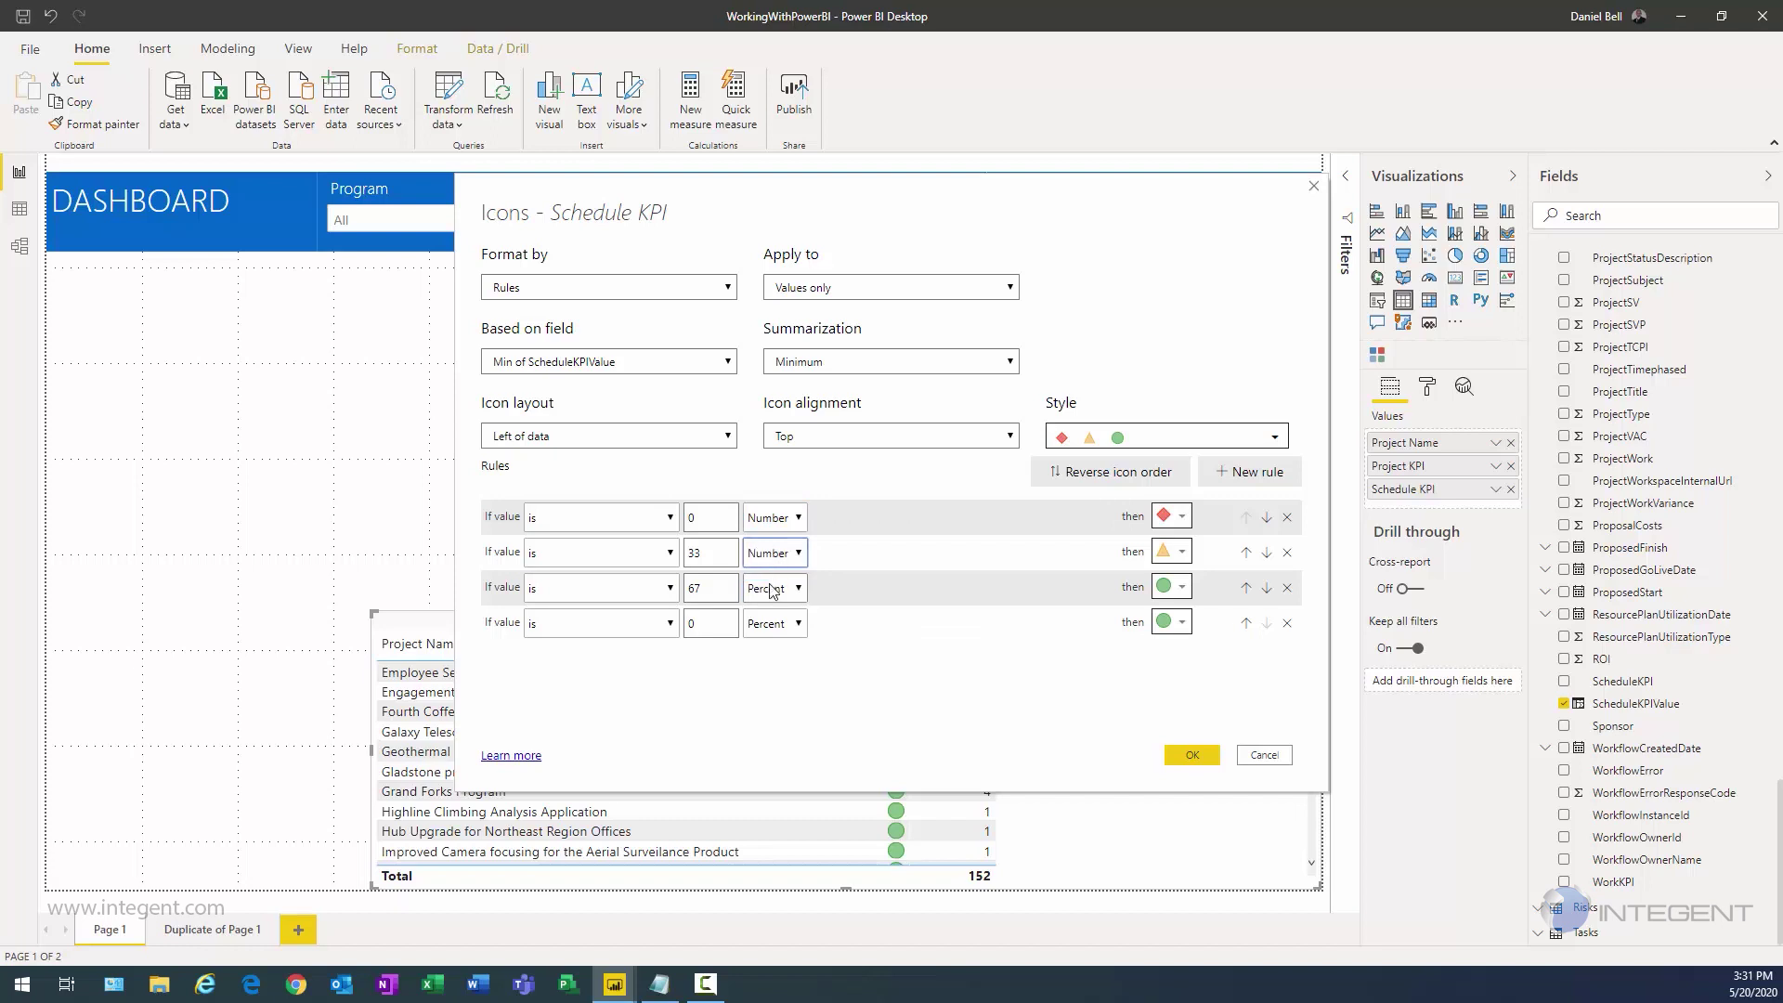
click(773, 588)
click(770, 623)
click(767, 626)
click(767, 644)
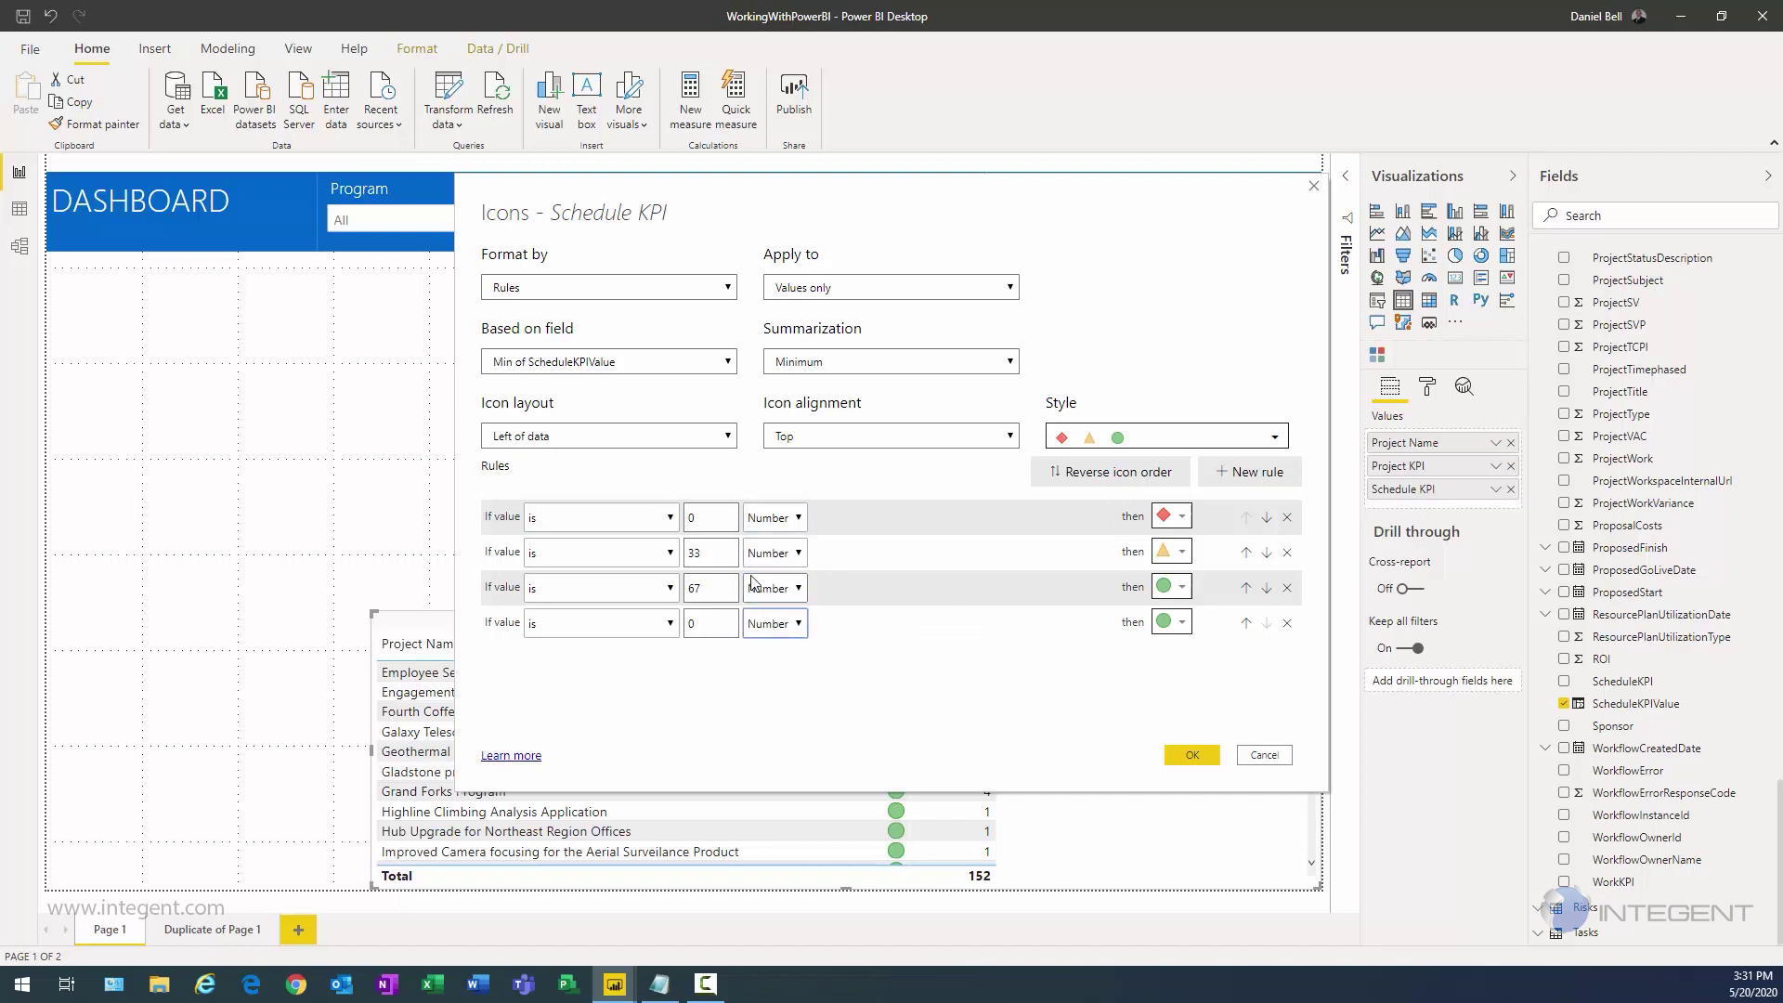
Step: Enter 1, 2, 3 and 4 as the comparison values of the four Schedule KPI rules, in order
click(1174, 520)
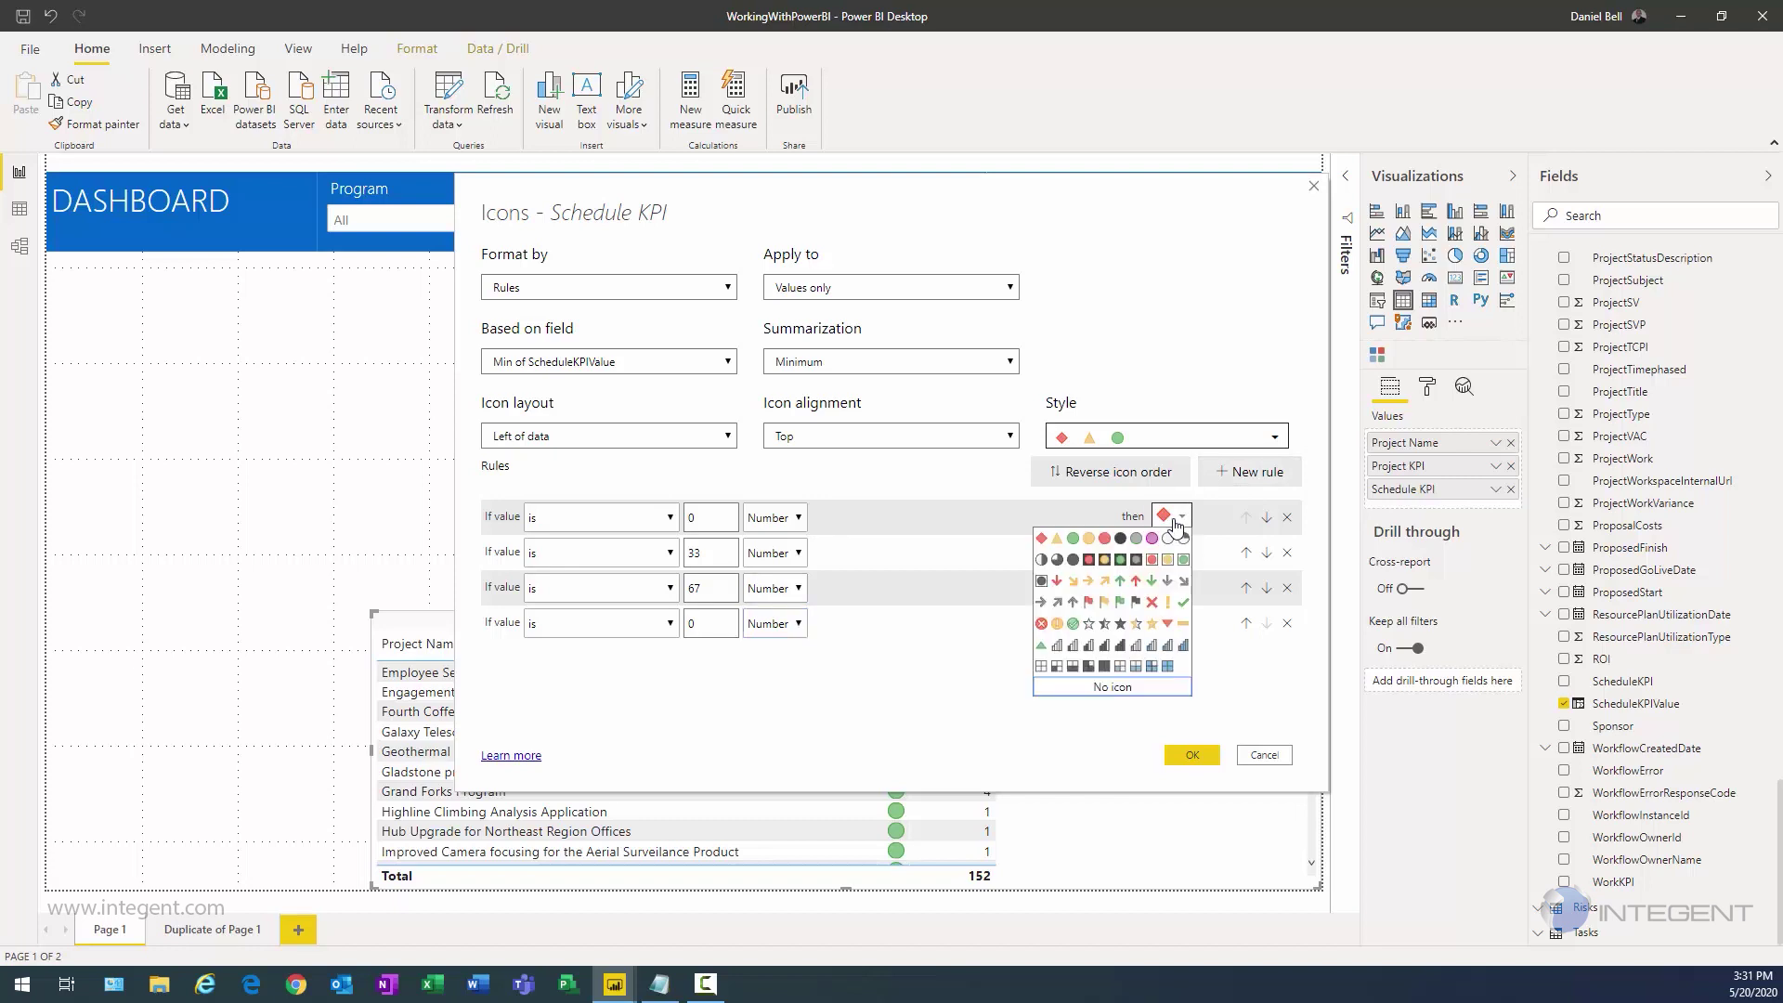
click(716, 512)
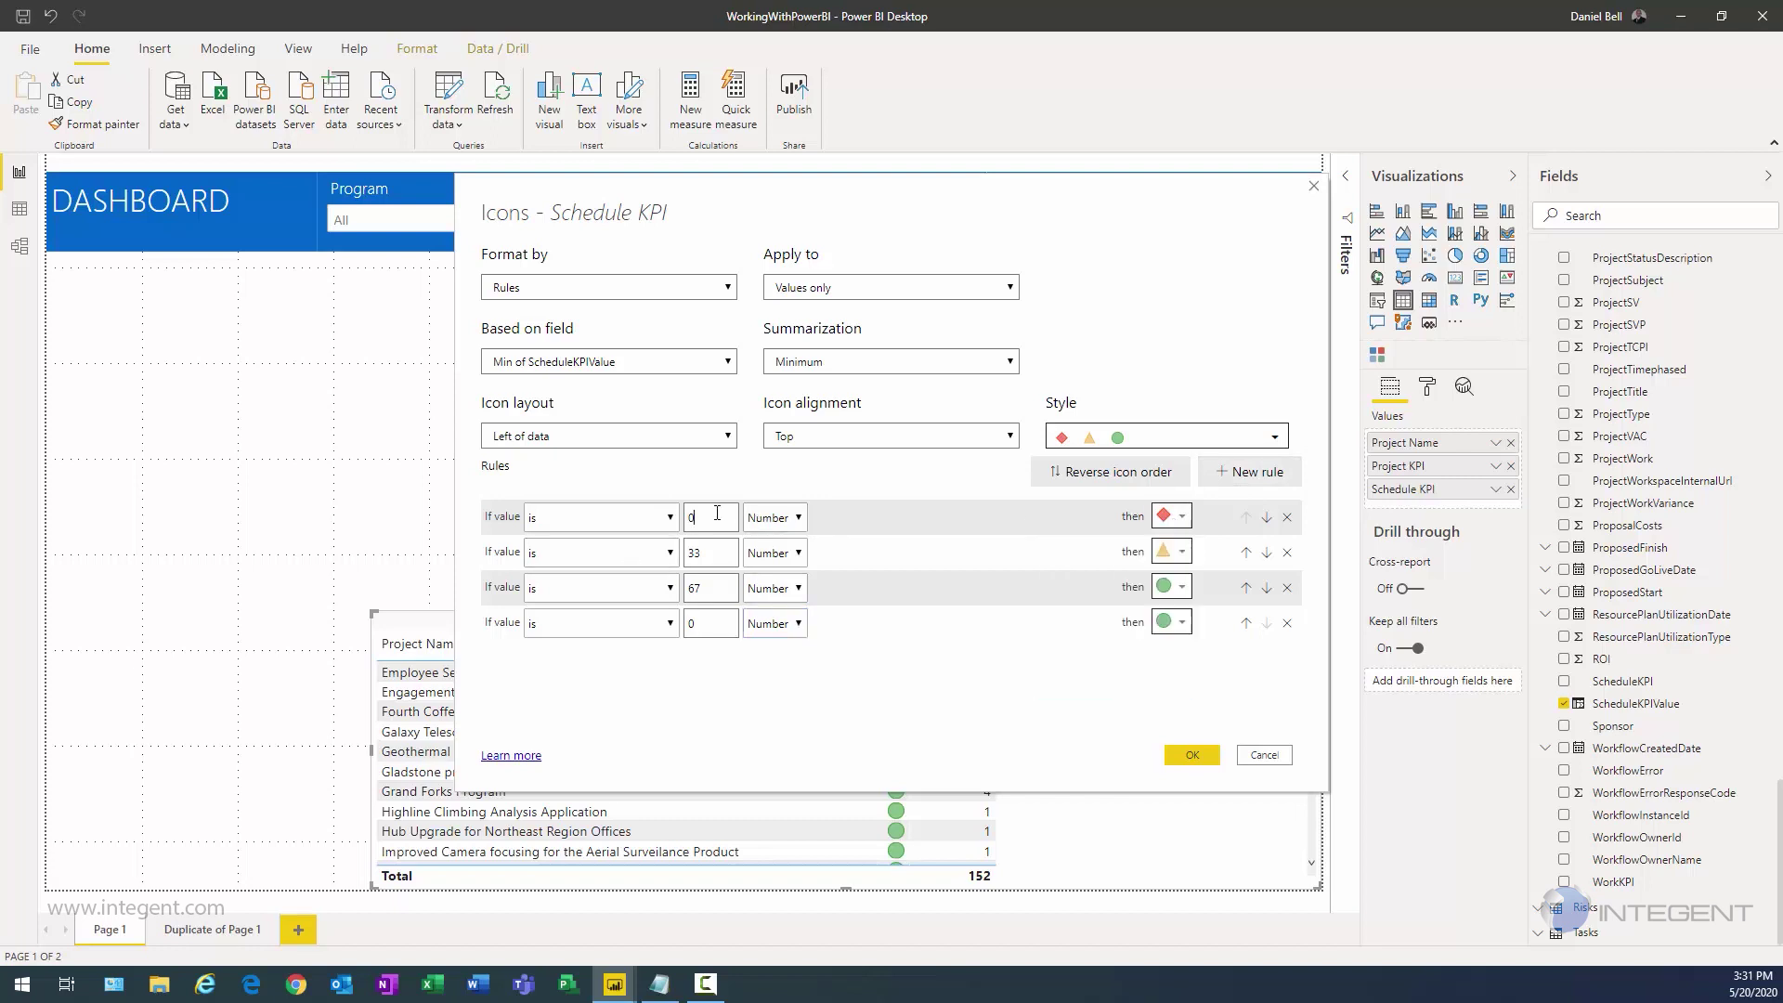
key(ctrl+a)
text(1)
double_click(695, 588)
text(3)
double_click(698, 623)
text(4)
Step: Assign an empty circle to value 1, a red circled X to 2 and a yellow triangle to 3, keep green for 4, and apply the rules
click(1168, 520)
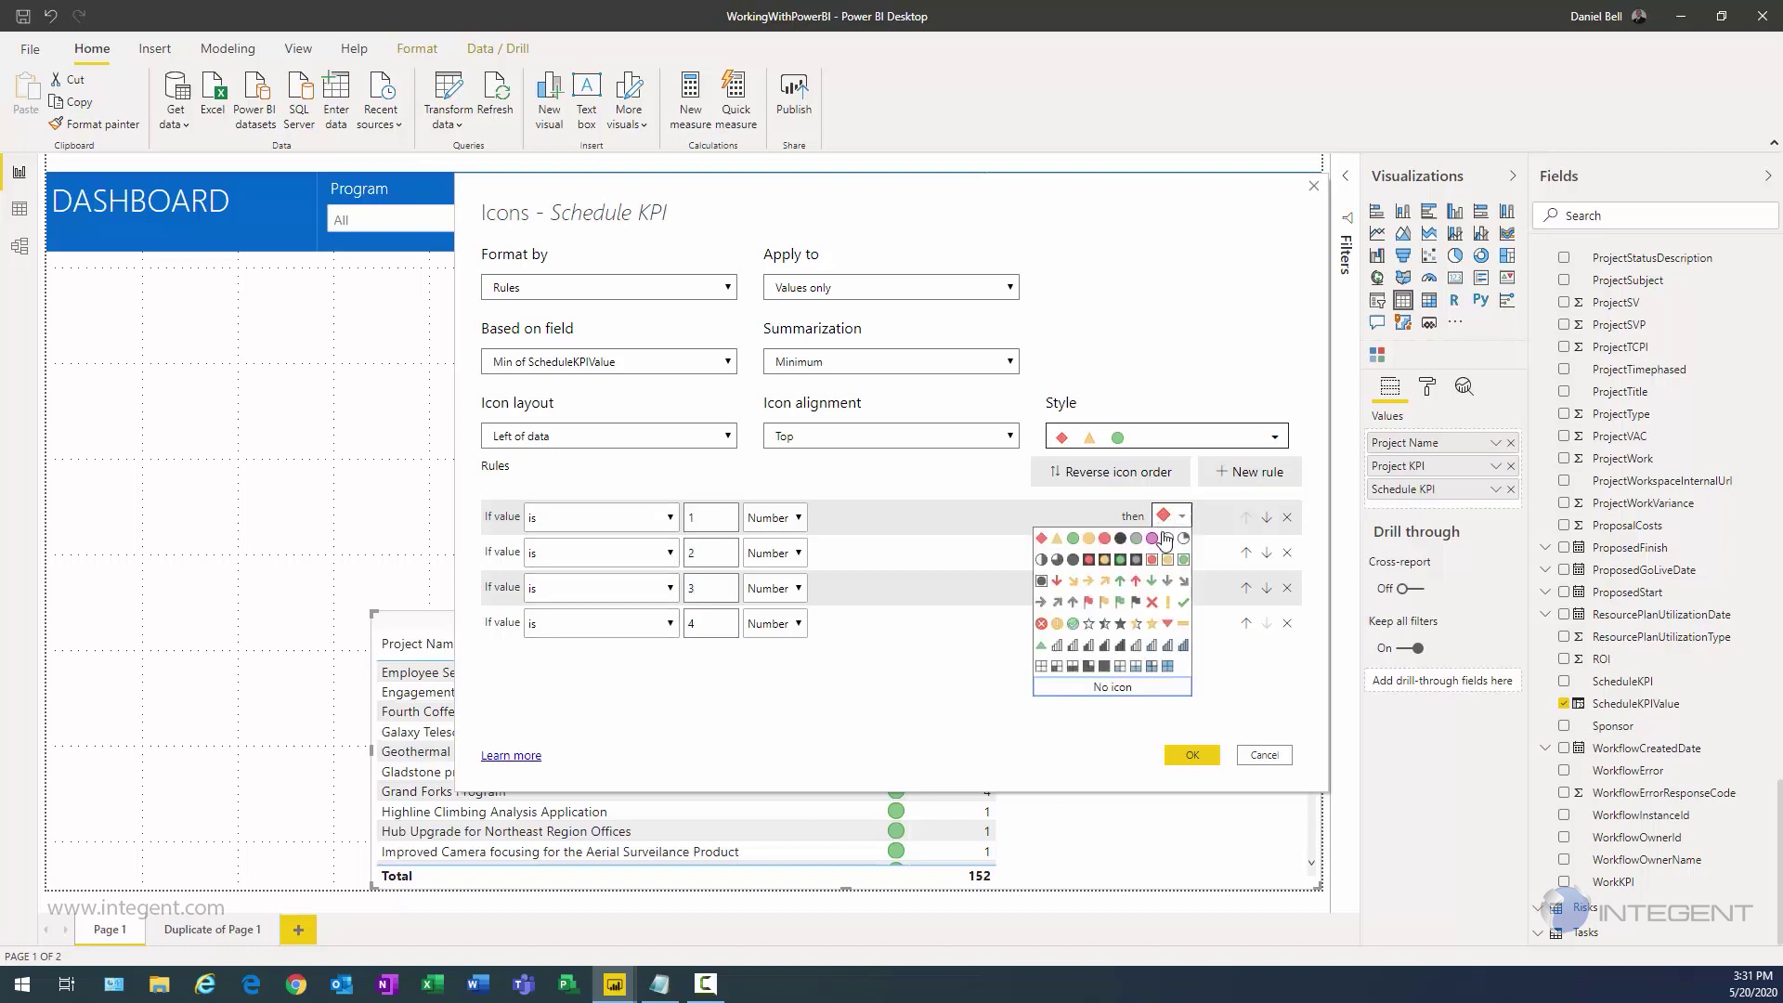
click(1168, 540)
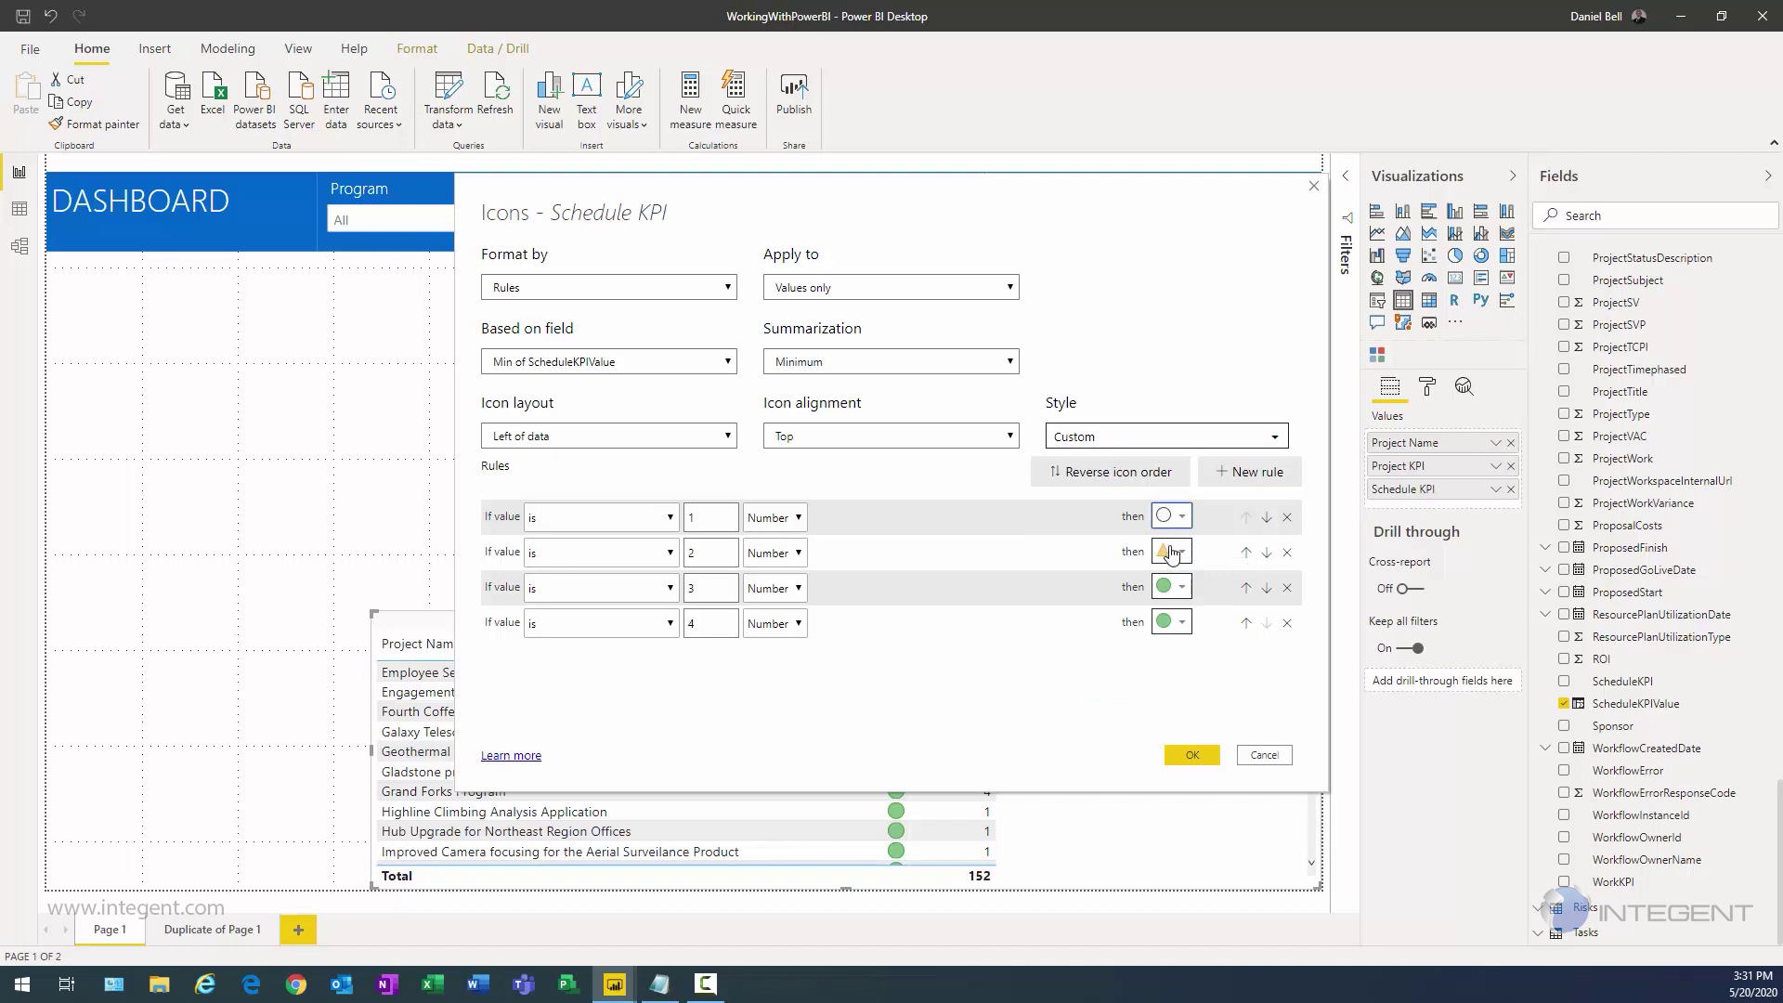
click(1172, 554)
click(1041, 658)
click(1170, 589)
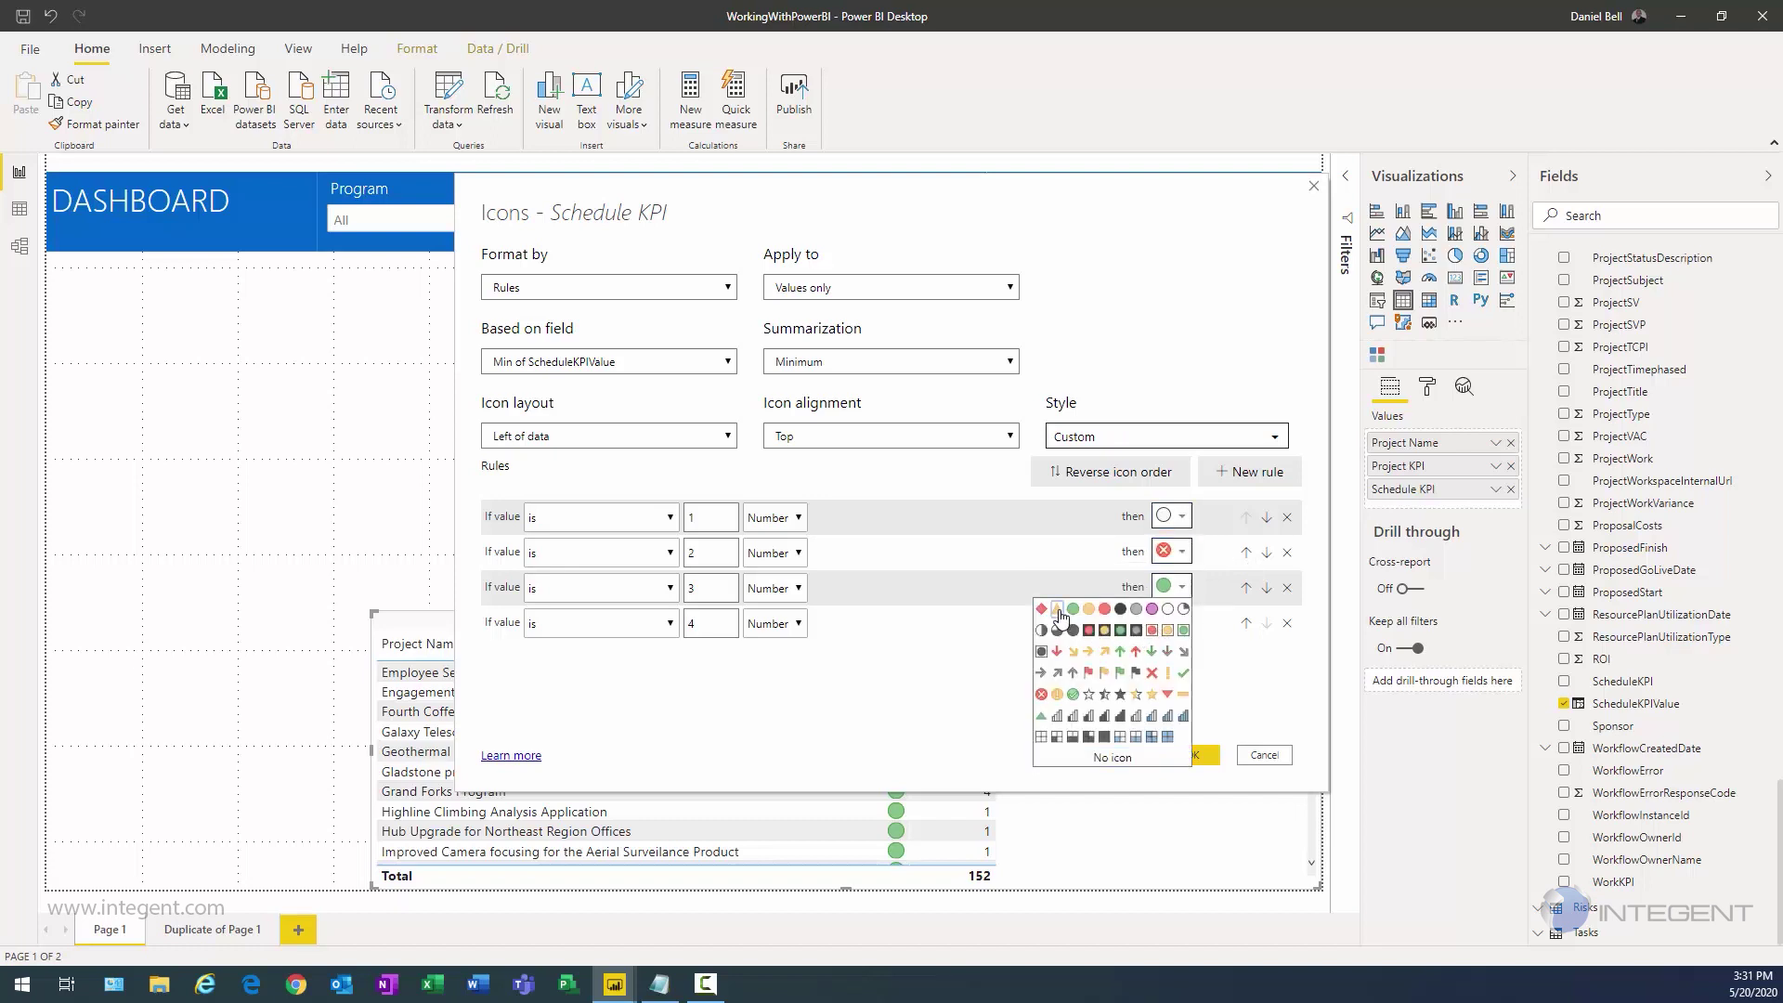
click(1140, 622)
click(1176, 628)
click(1164, 630)
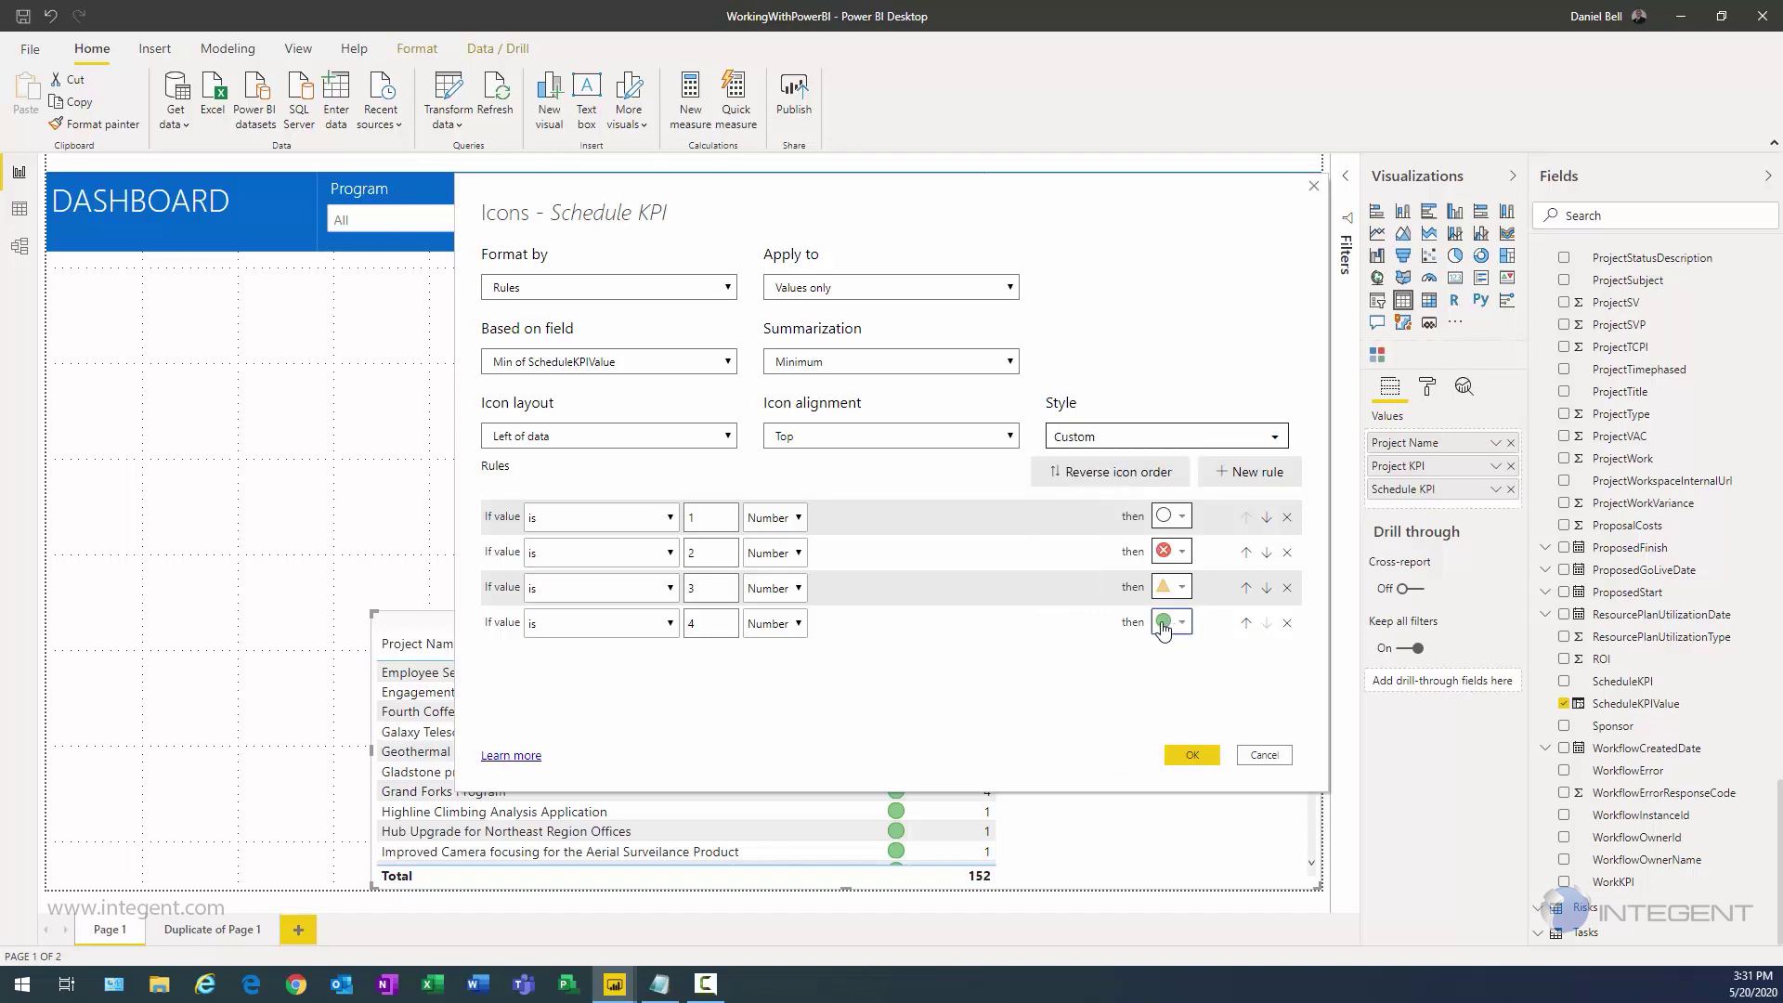
click(1176, 767)
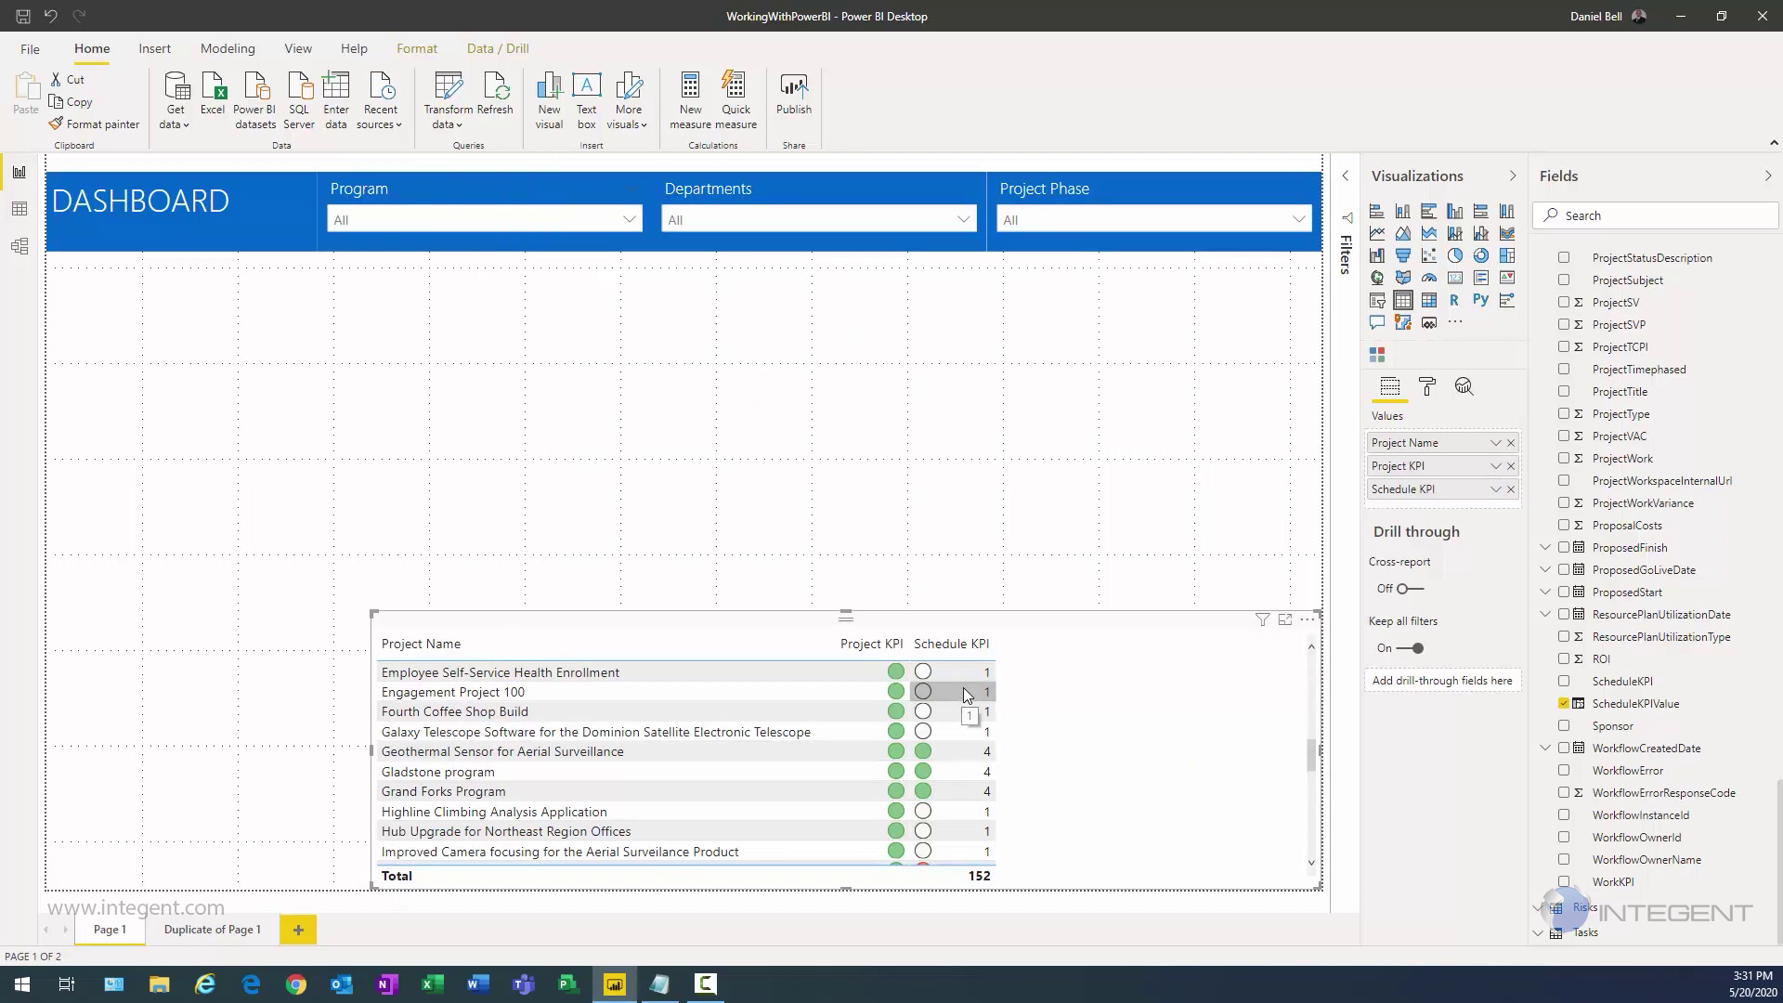
Step: Check the Schedule KPI icons across the table, and set that column's icon layout to Icon only
scroll(947, 785, down, 15)
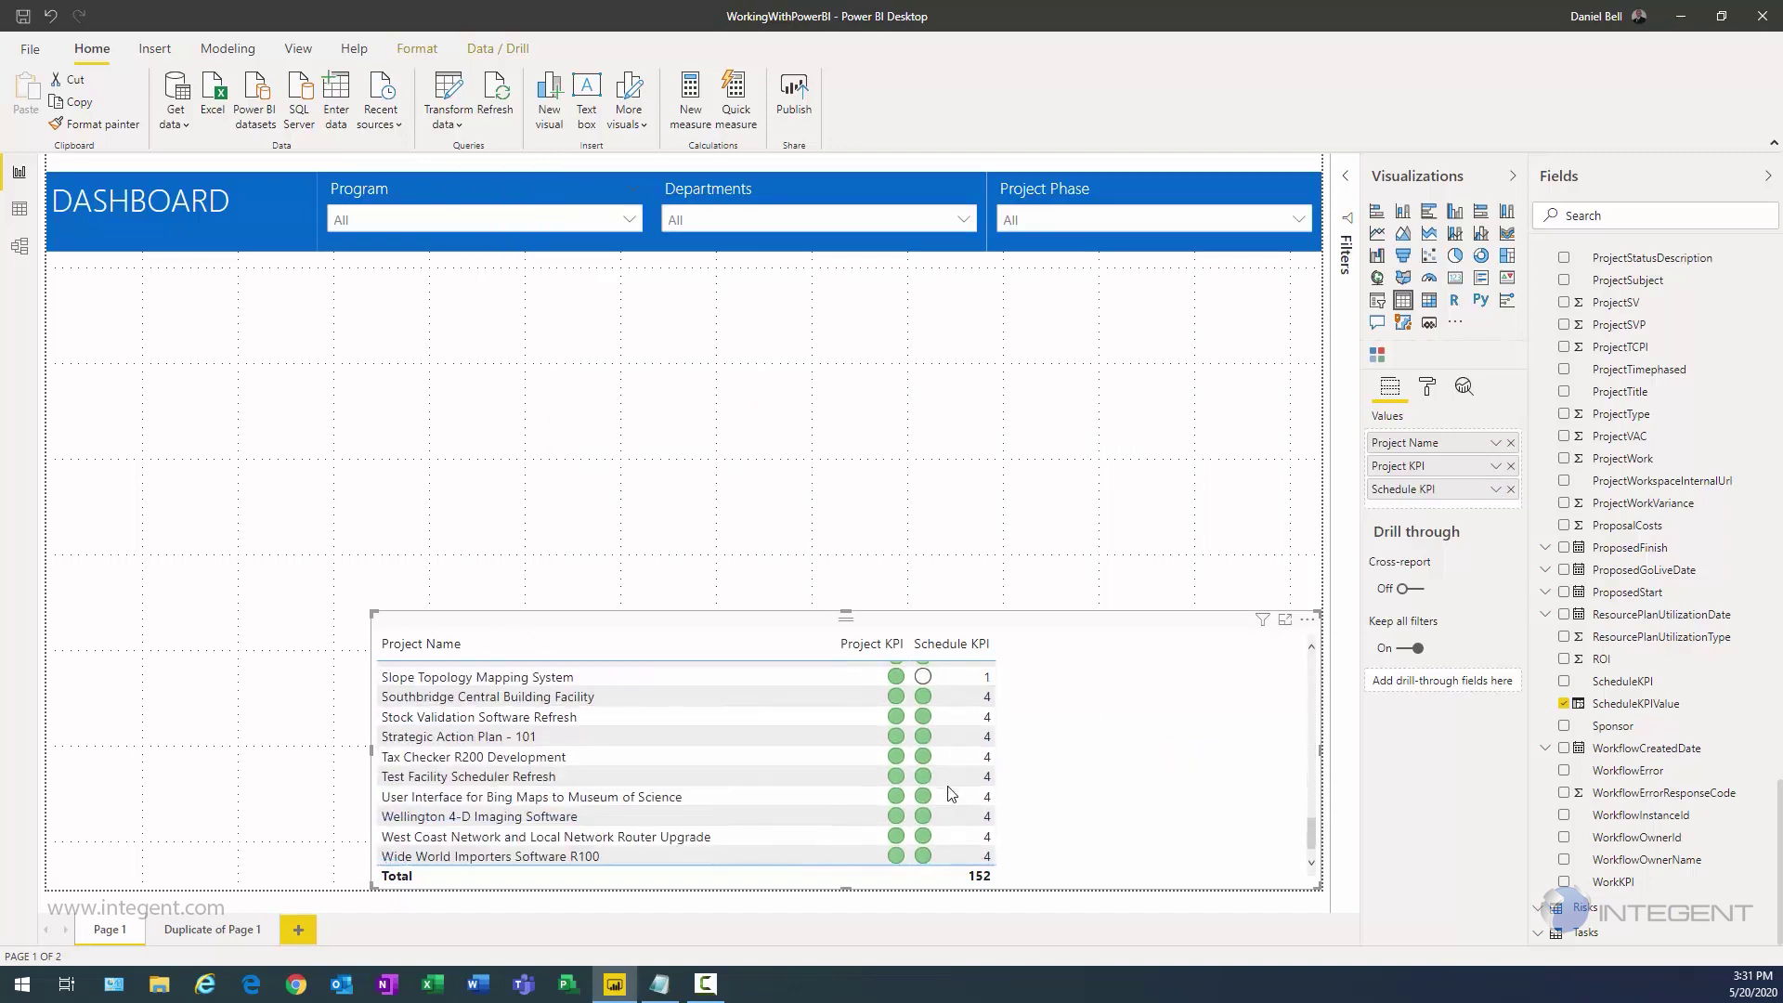
scroll(947, 785, up, 12)
scroll(951, 792, down, 1)
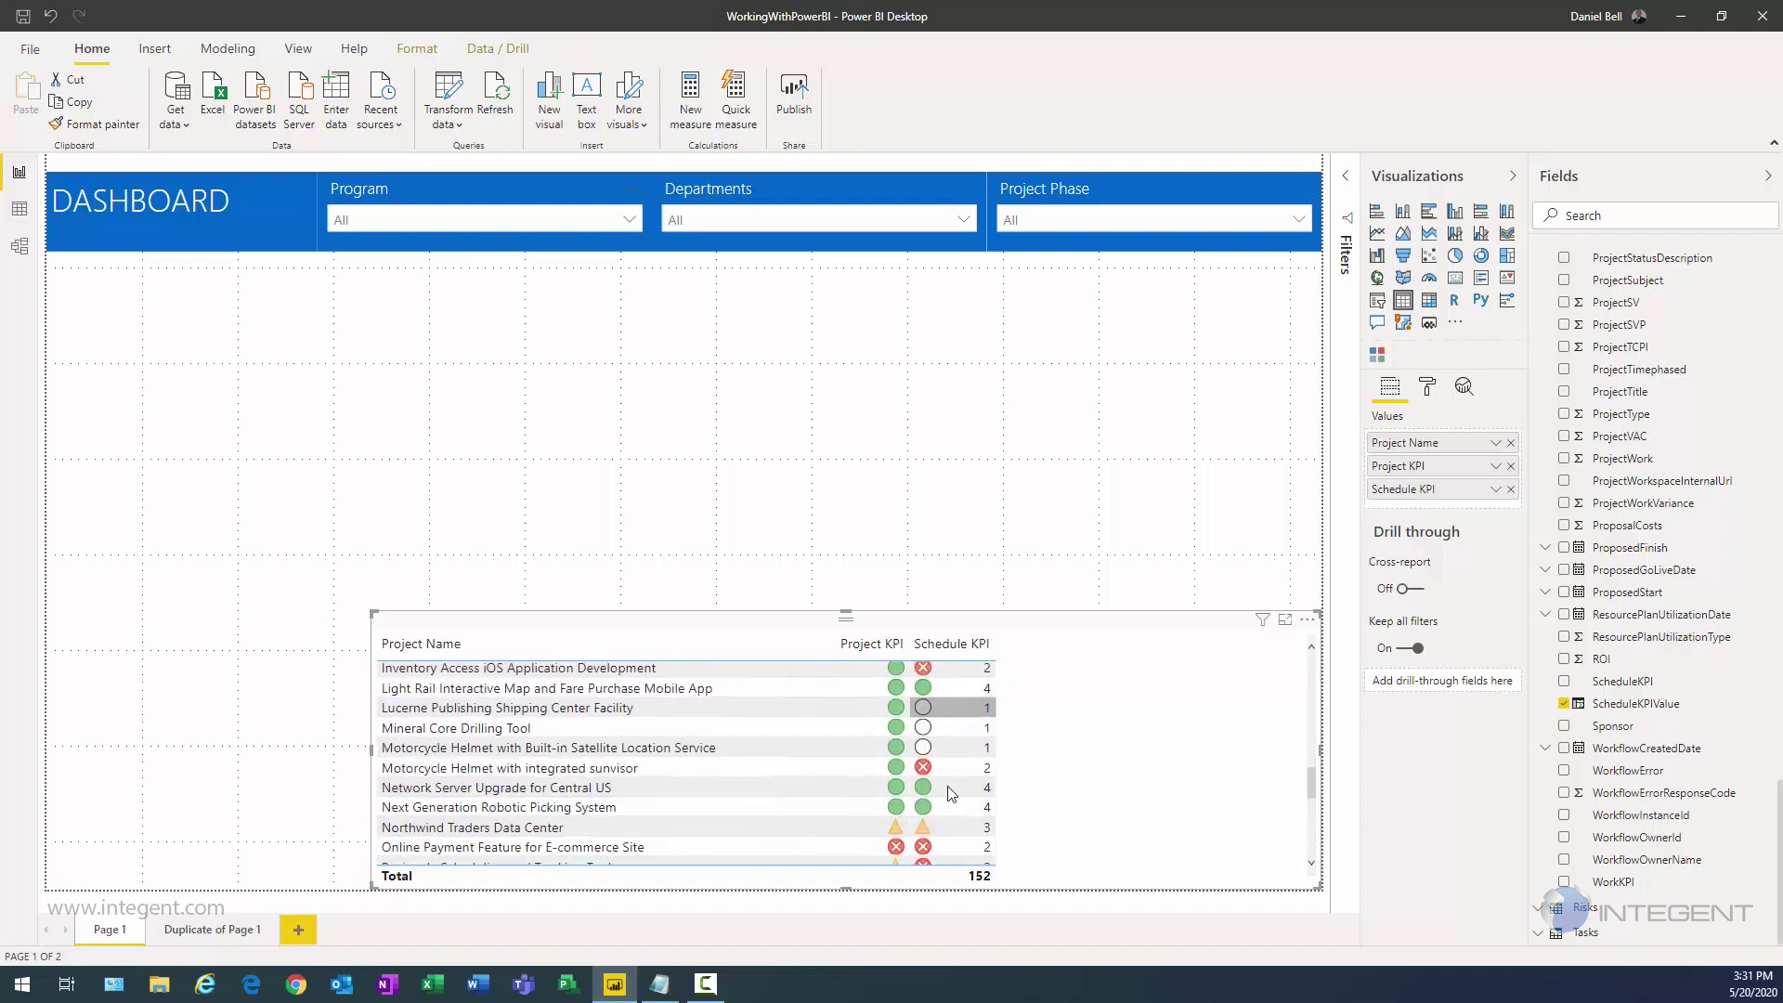
scroll(951, 792, up, 8)
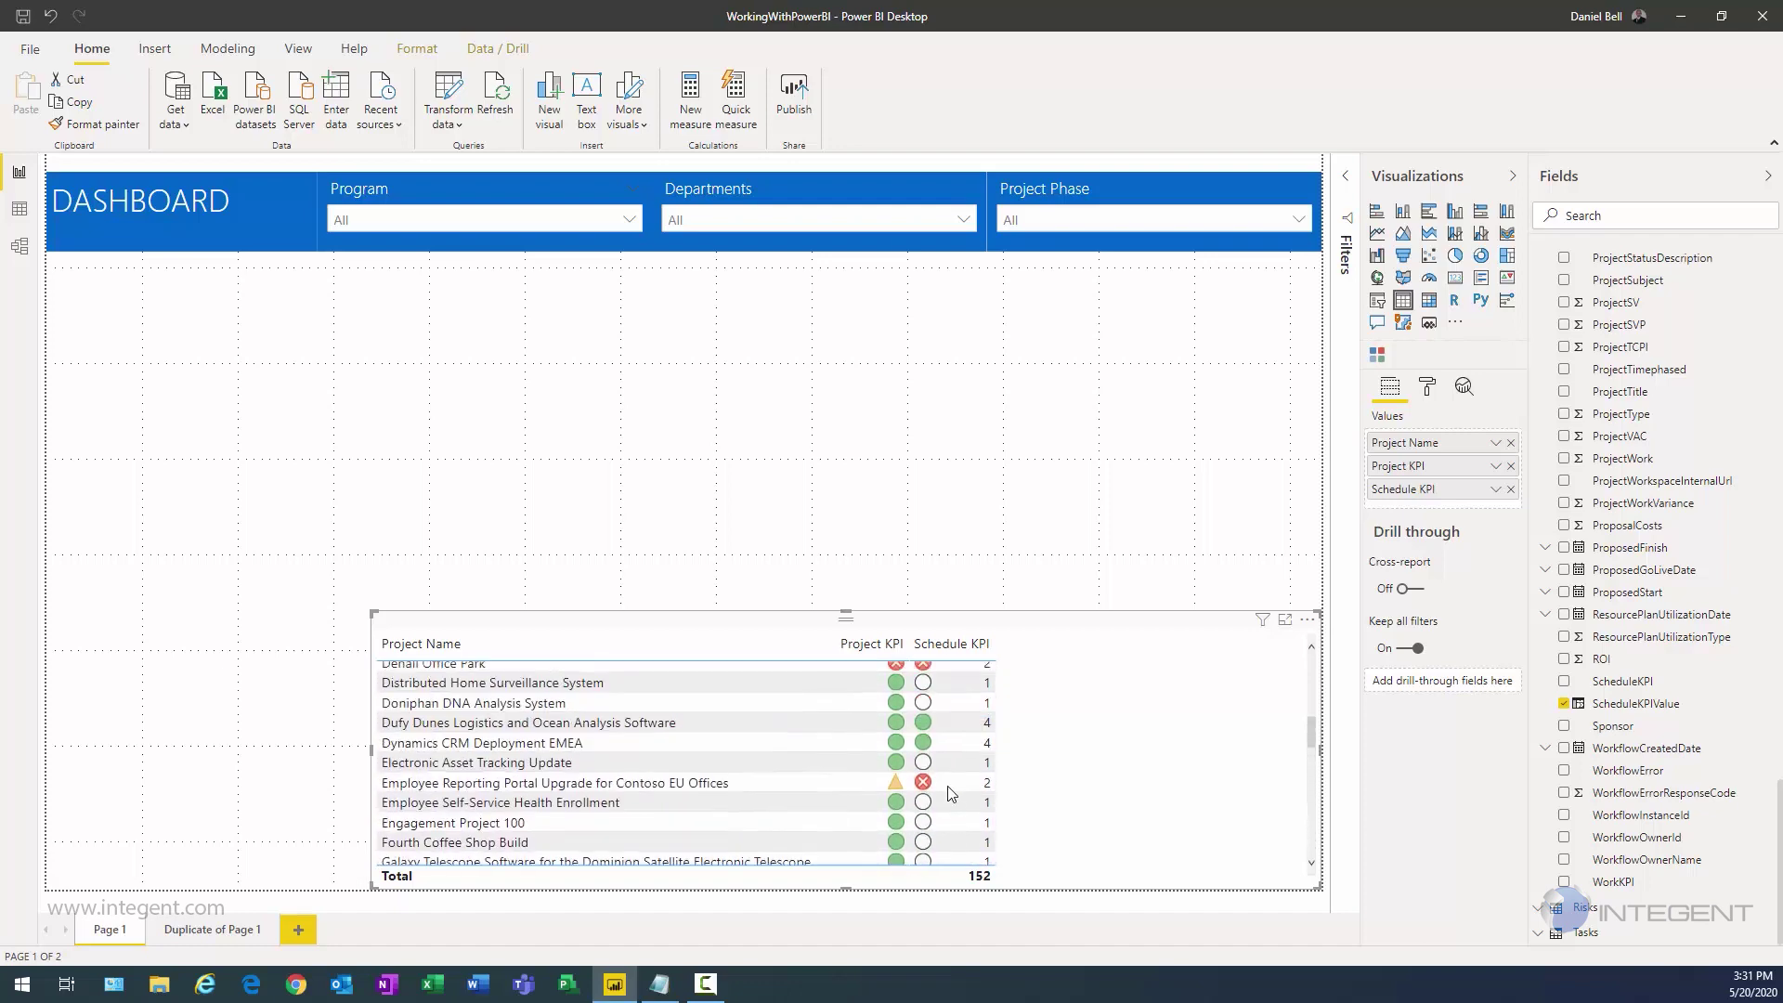
click(1495, 490)
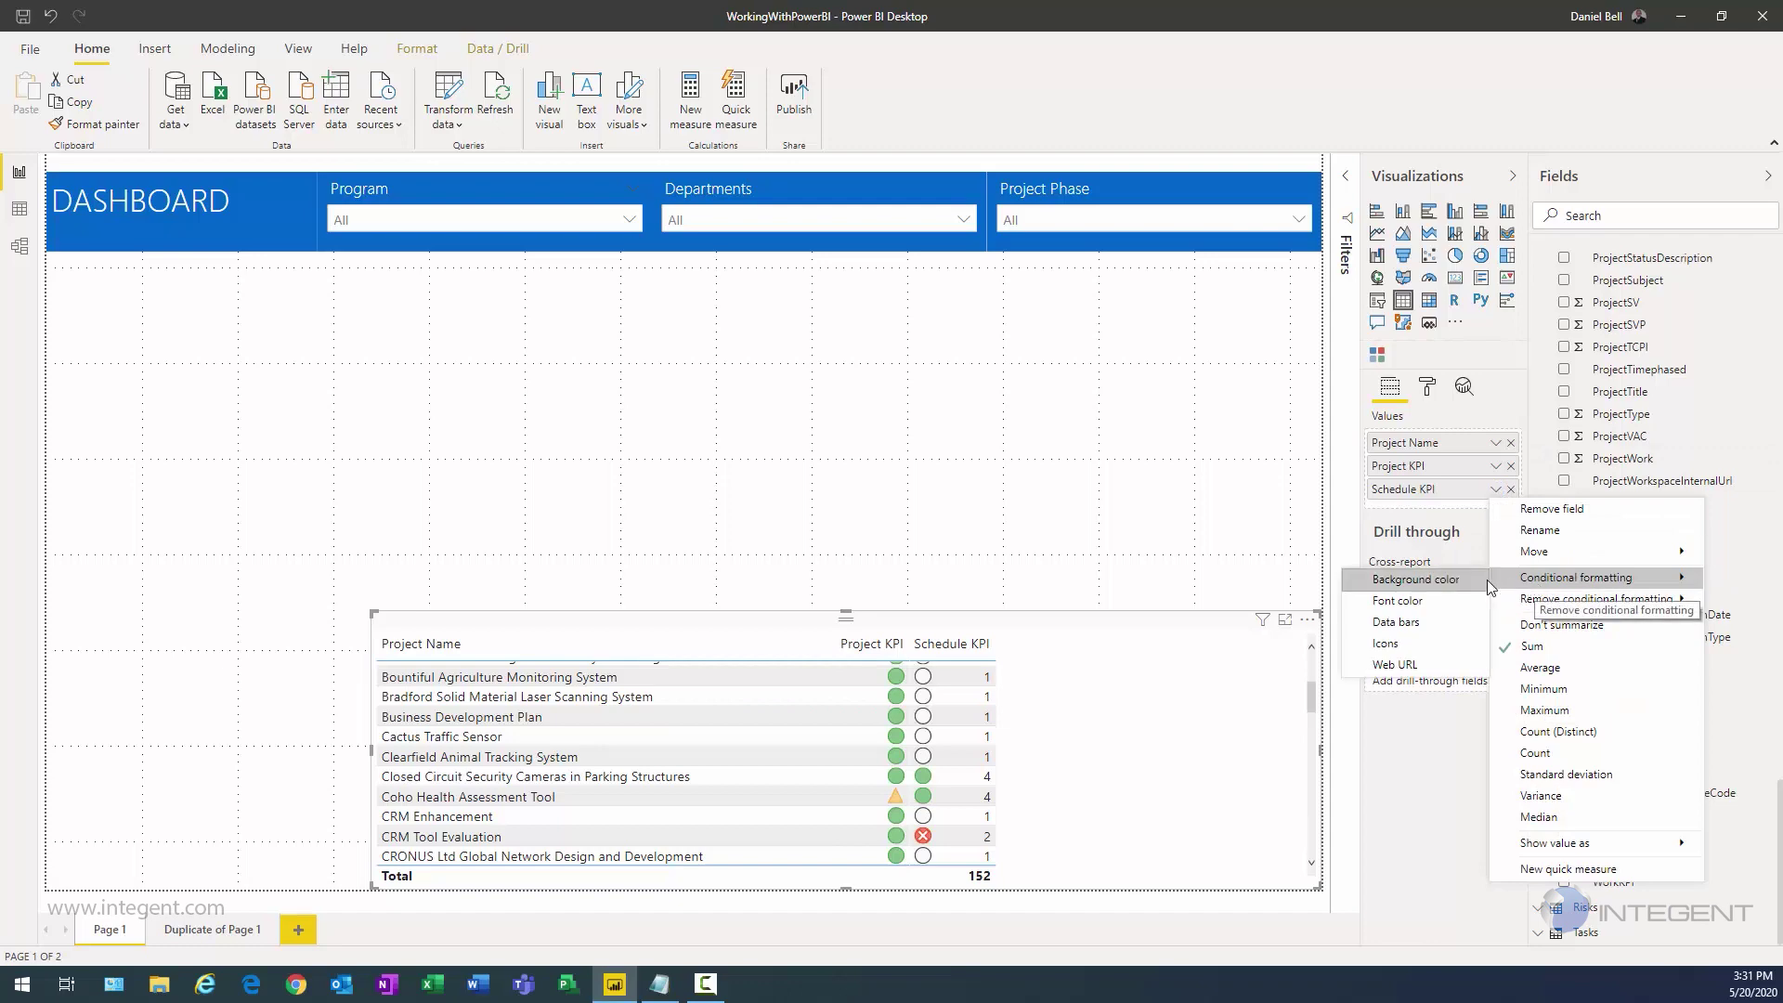
click(1393, 643)
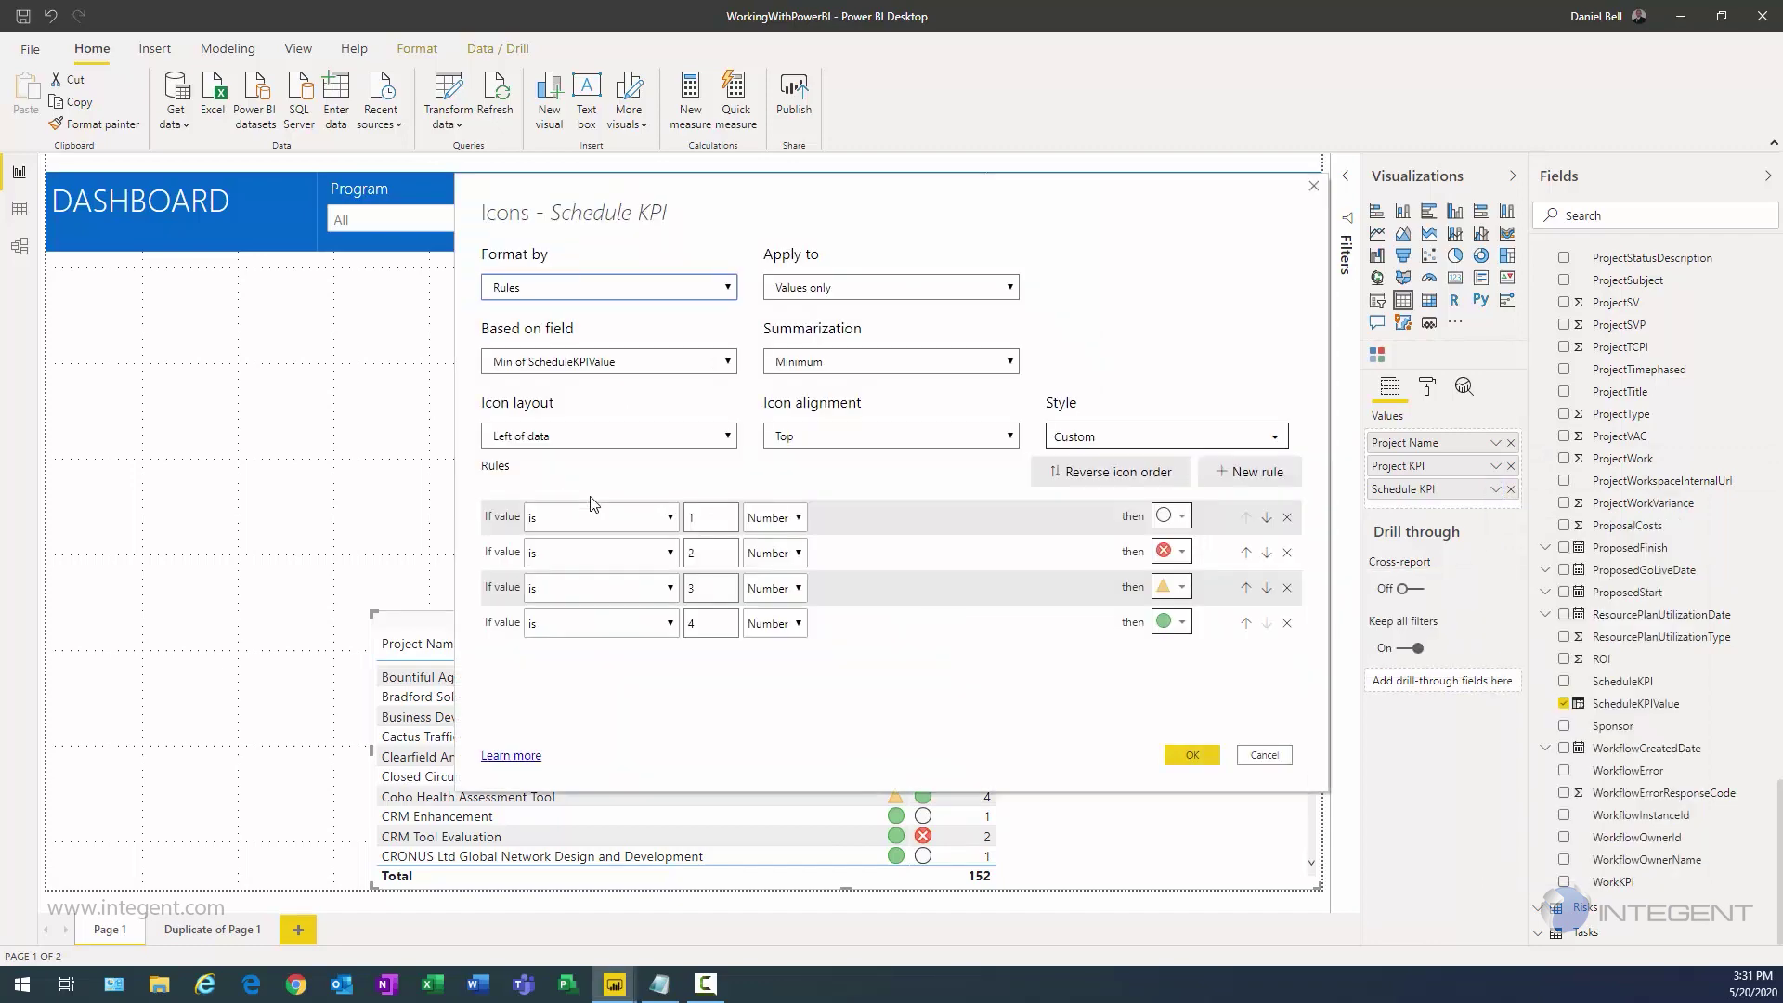
click(590, 438)
click(543, 475)
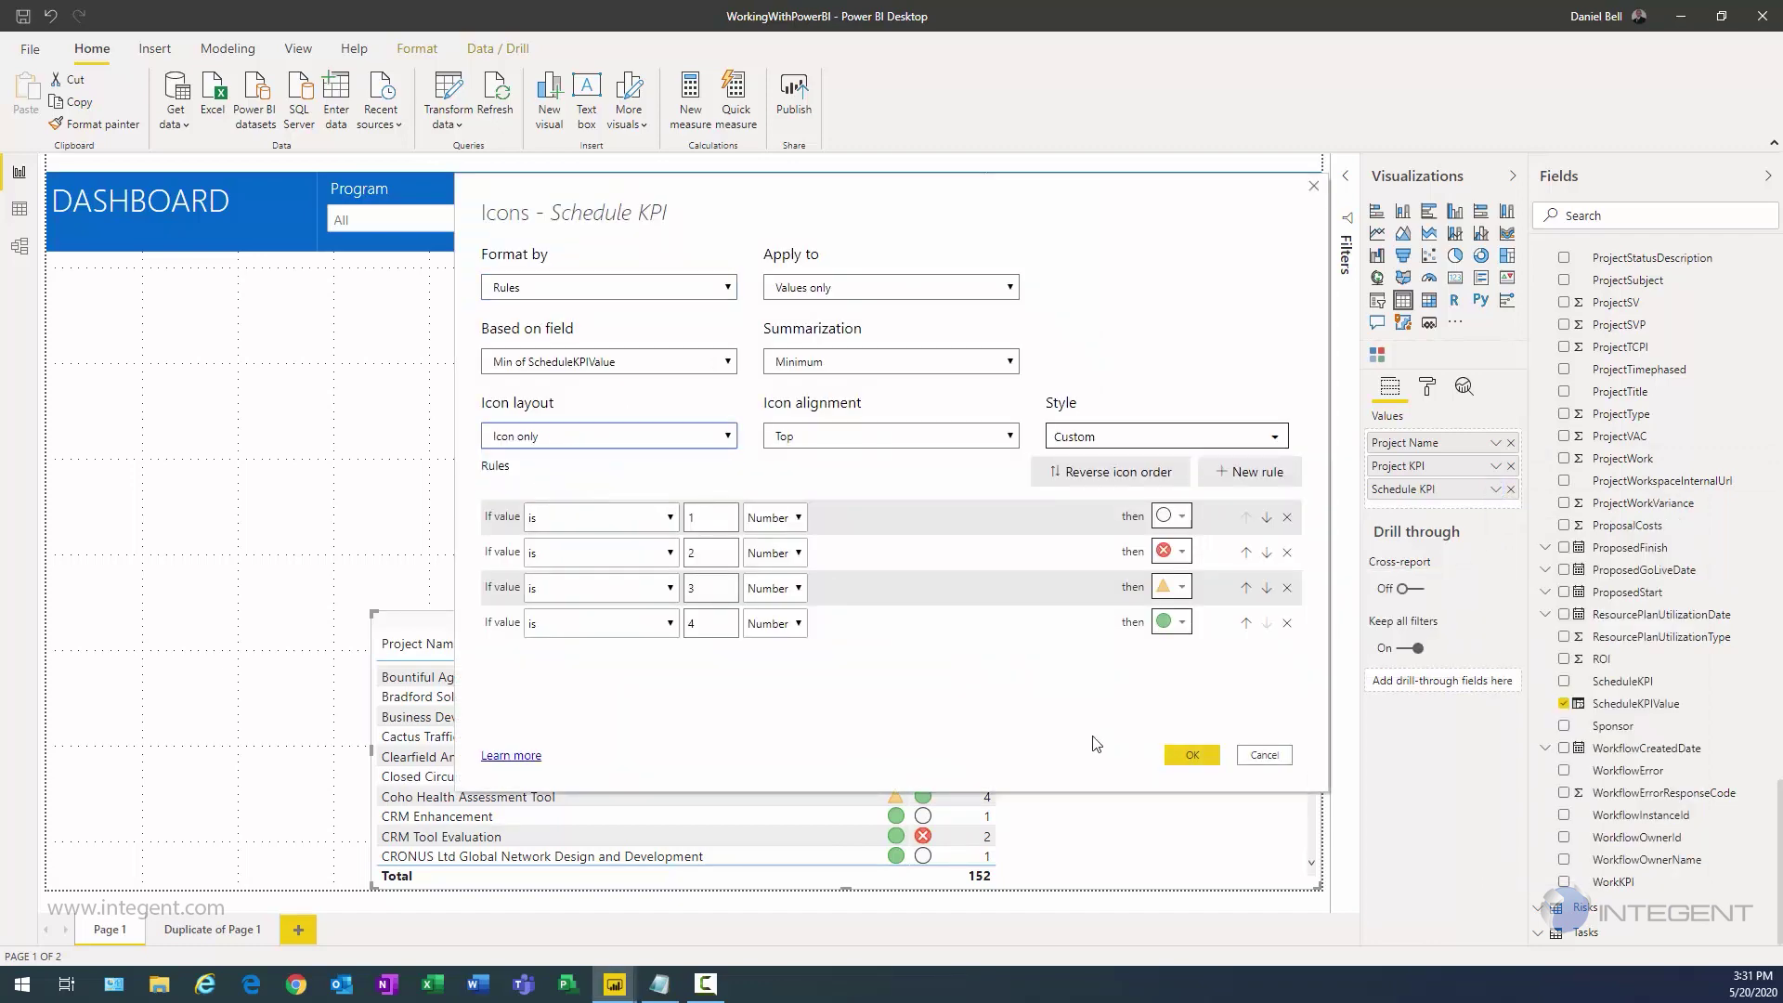
click(1192, 756)
Step: Add the CostKPIValue field from the Projects table to the project table and rename its column Cost KPI
scroll(1654, 641, up, 12)
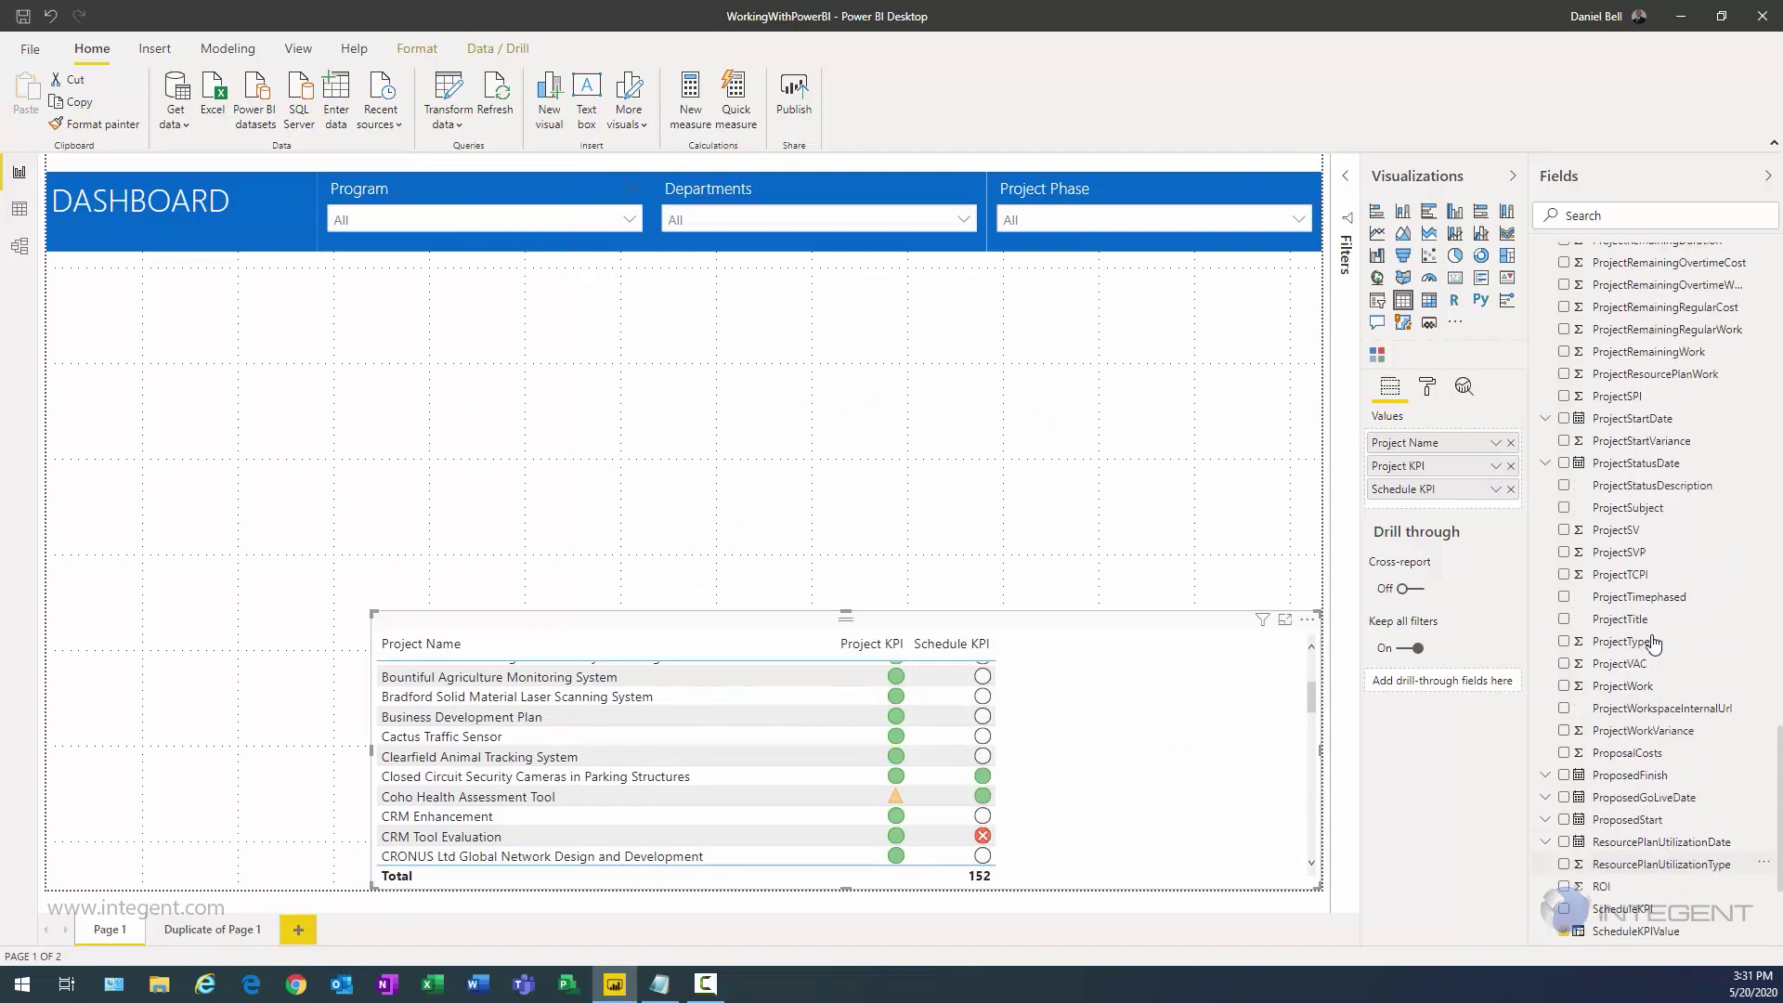
scroll(1654, 640, up, 10)
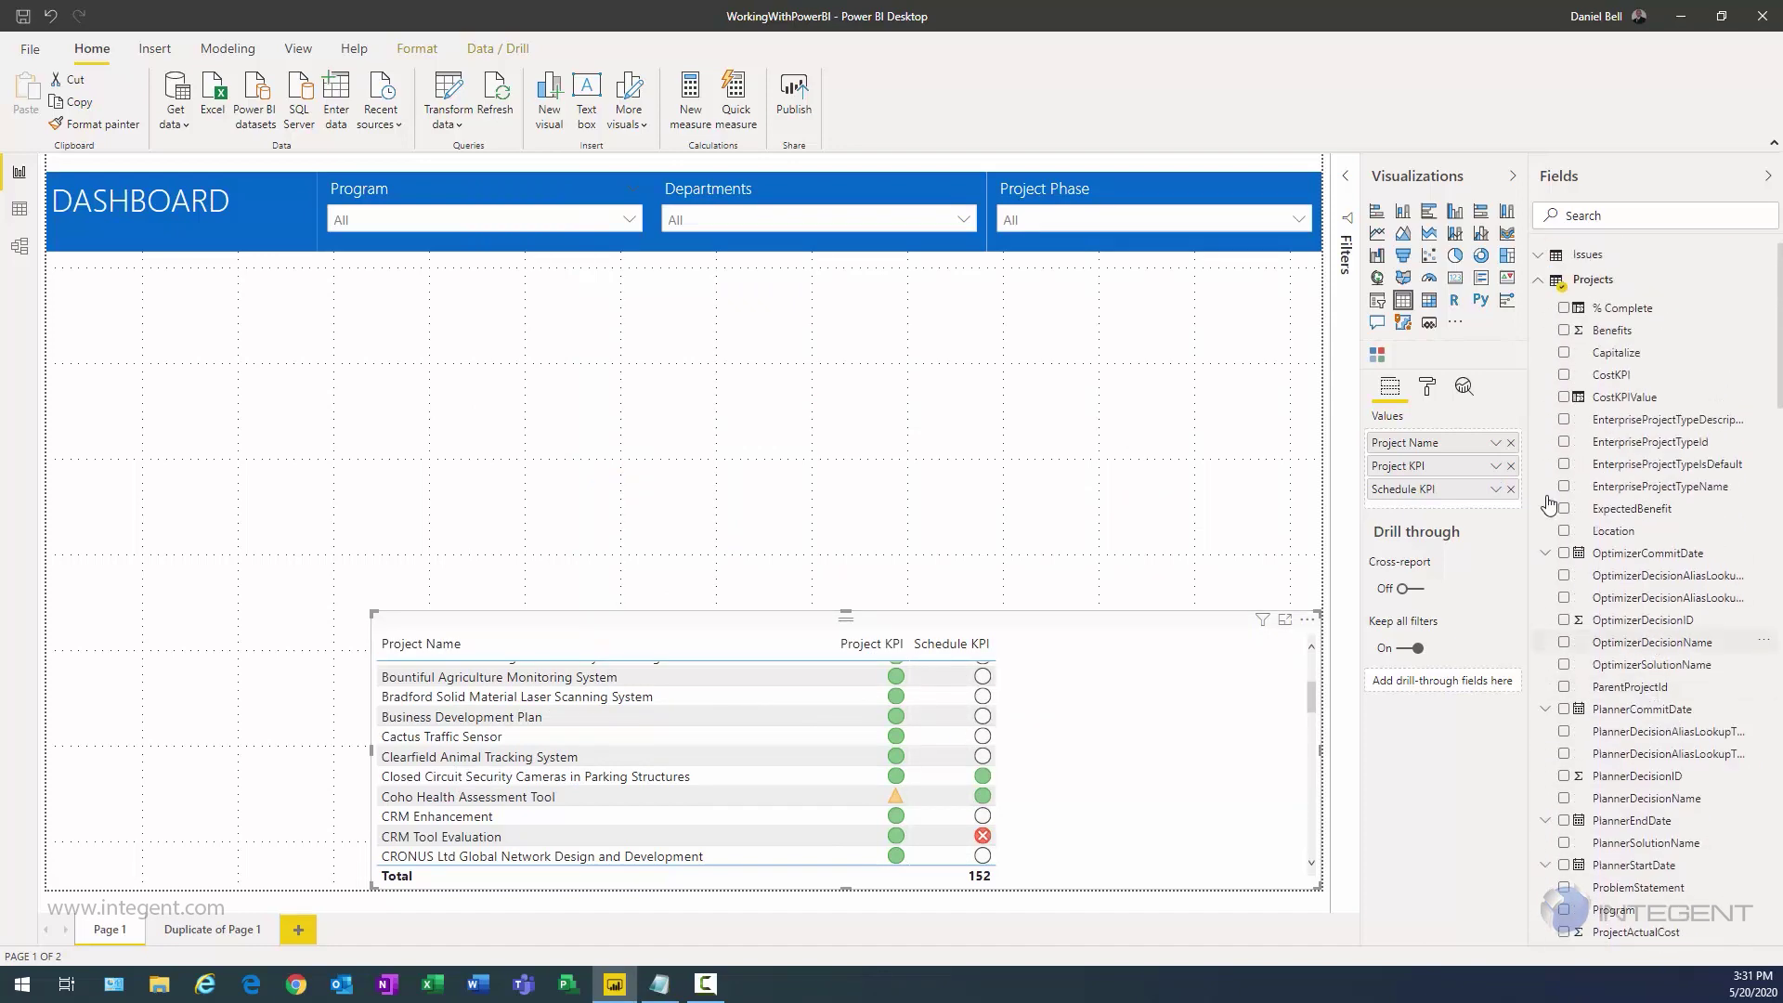
click(1563, 397)
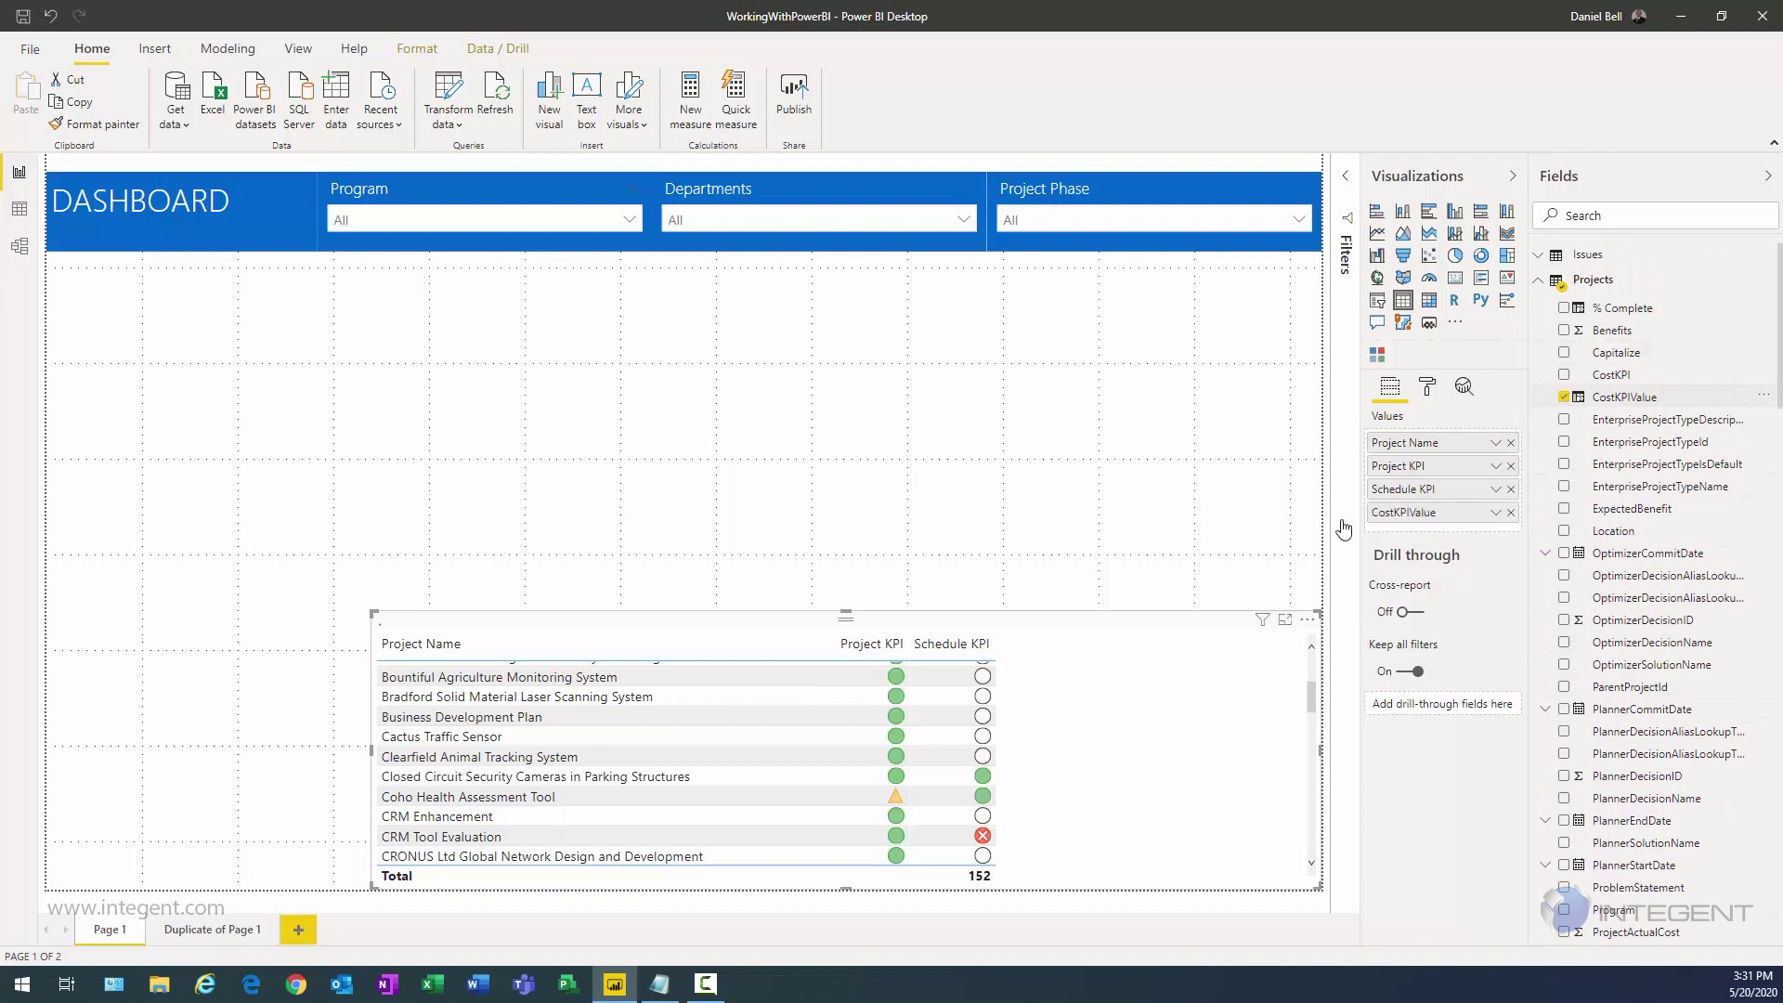
click(1496, 514)
click(1506, 550)
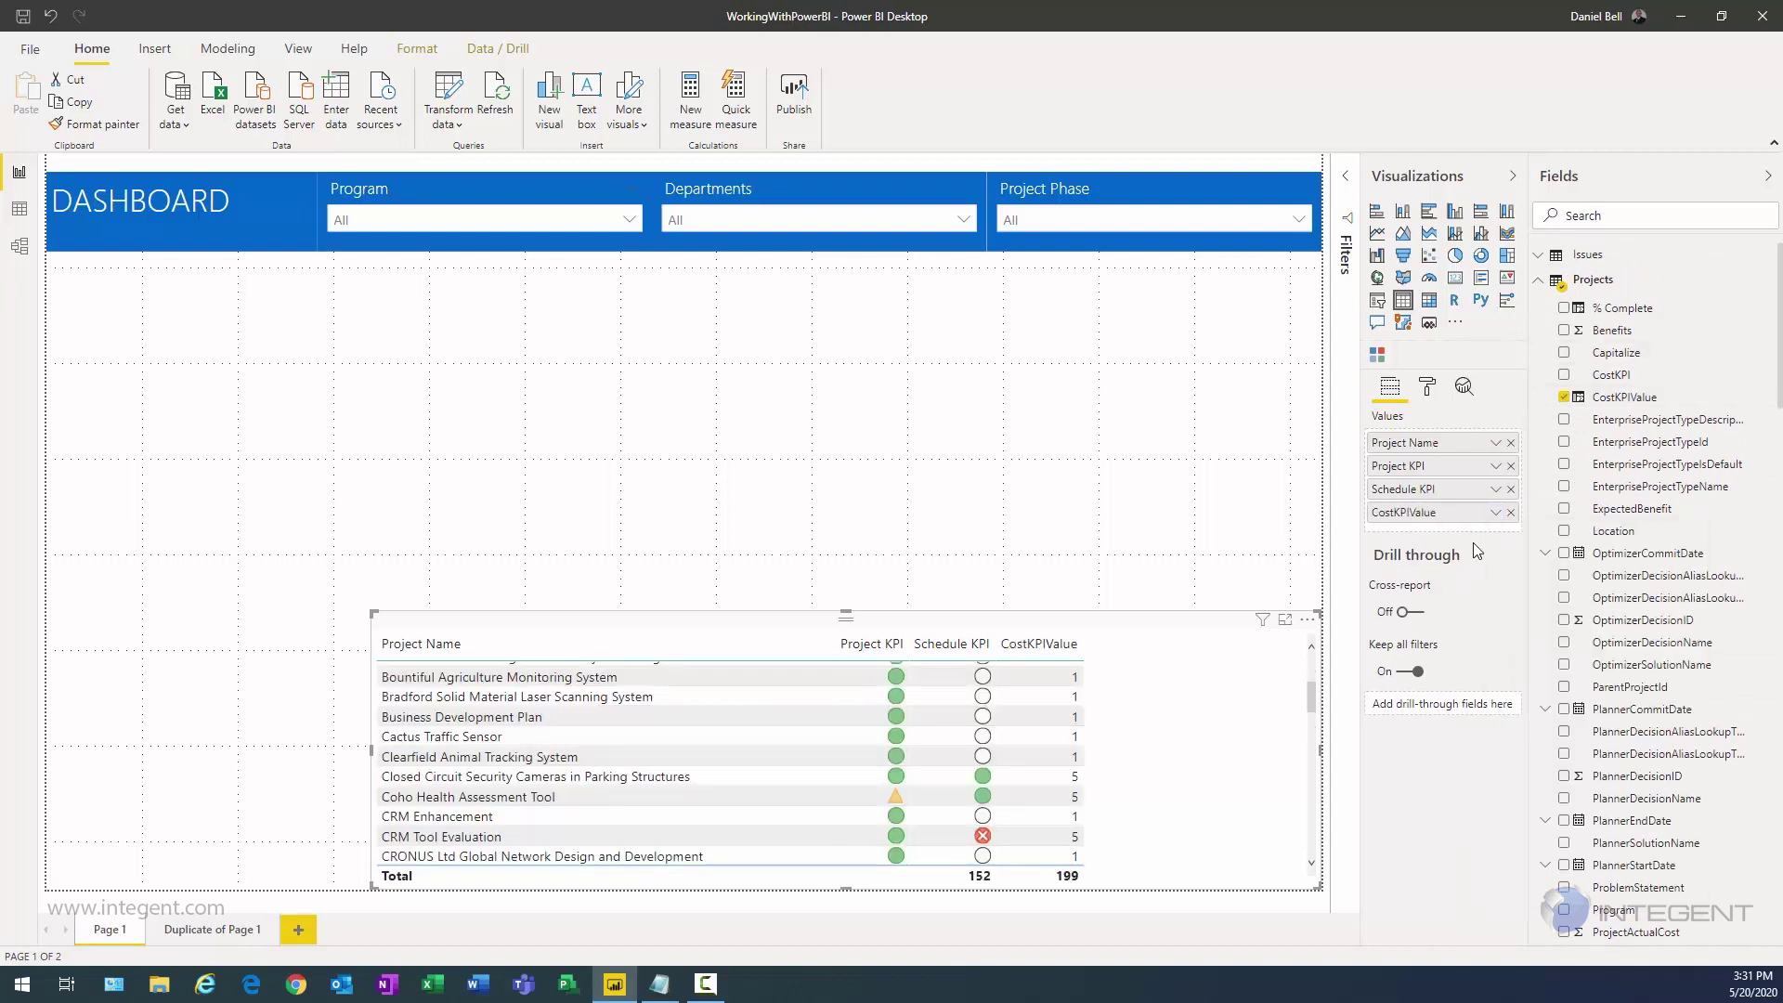
click(1403, 510)
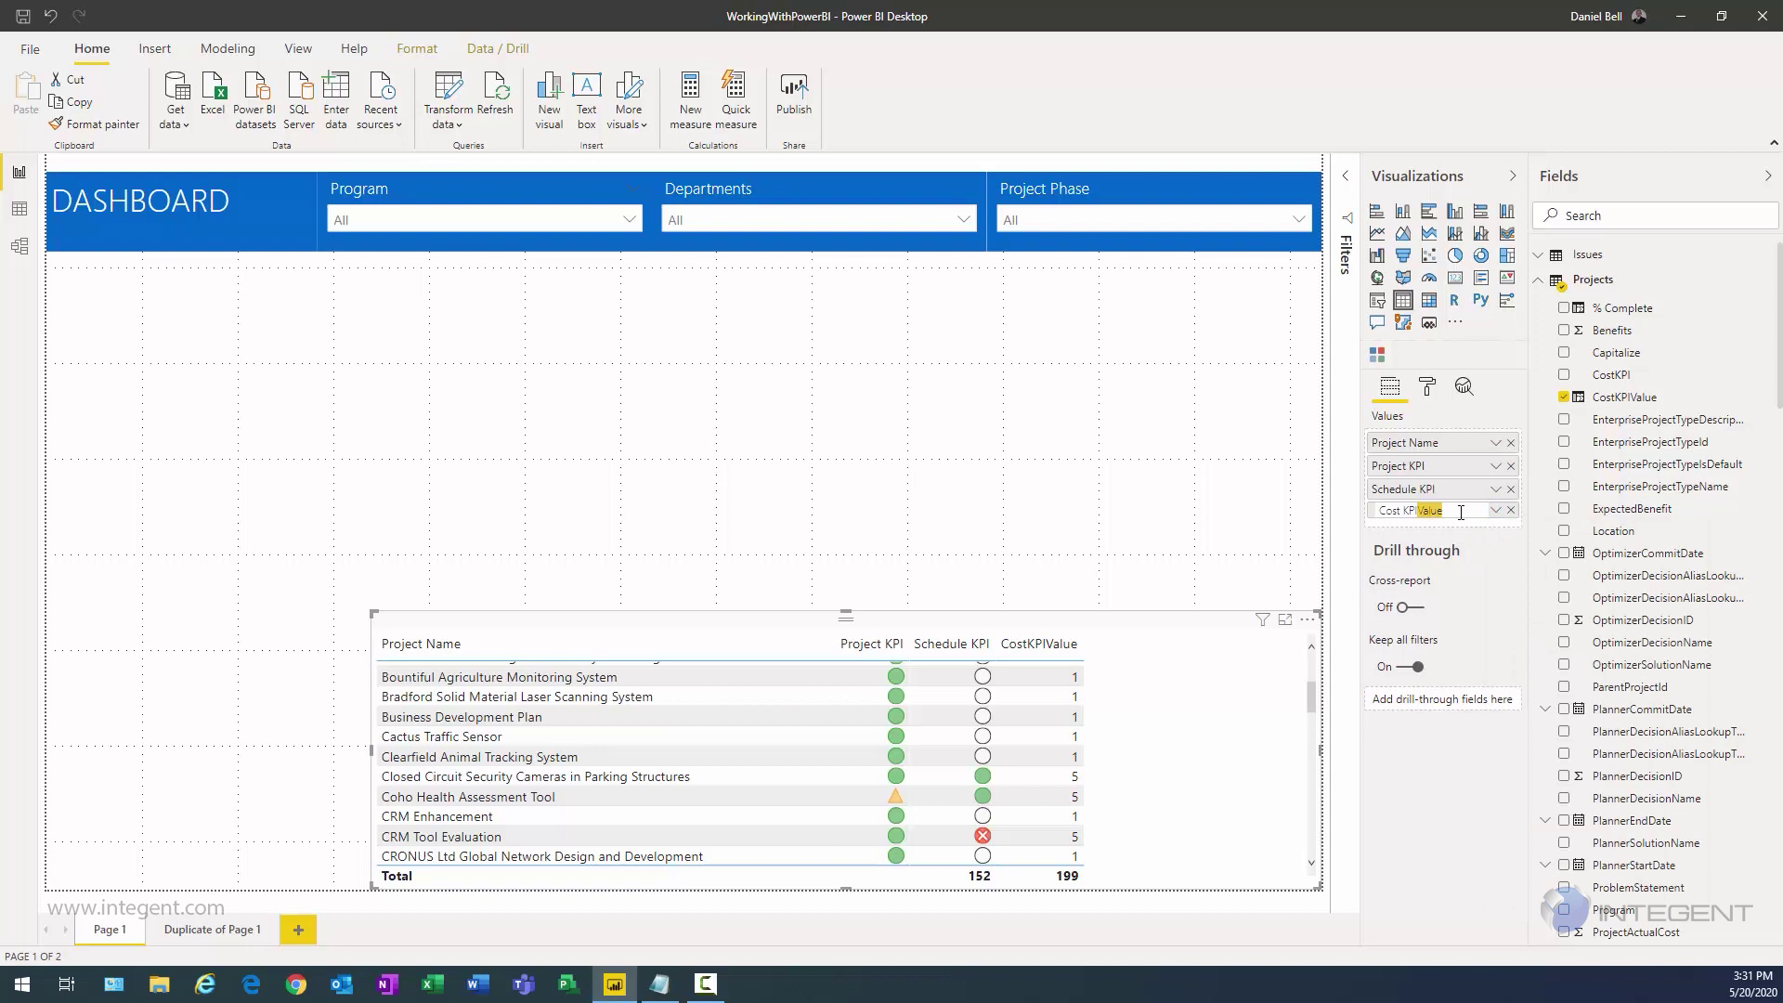
key(Return)
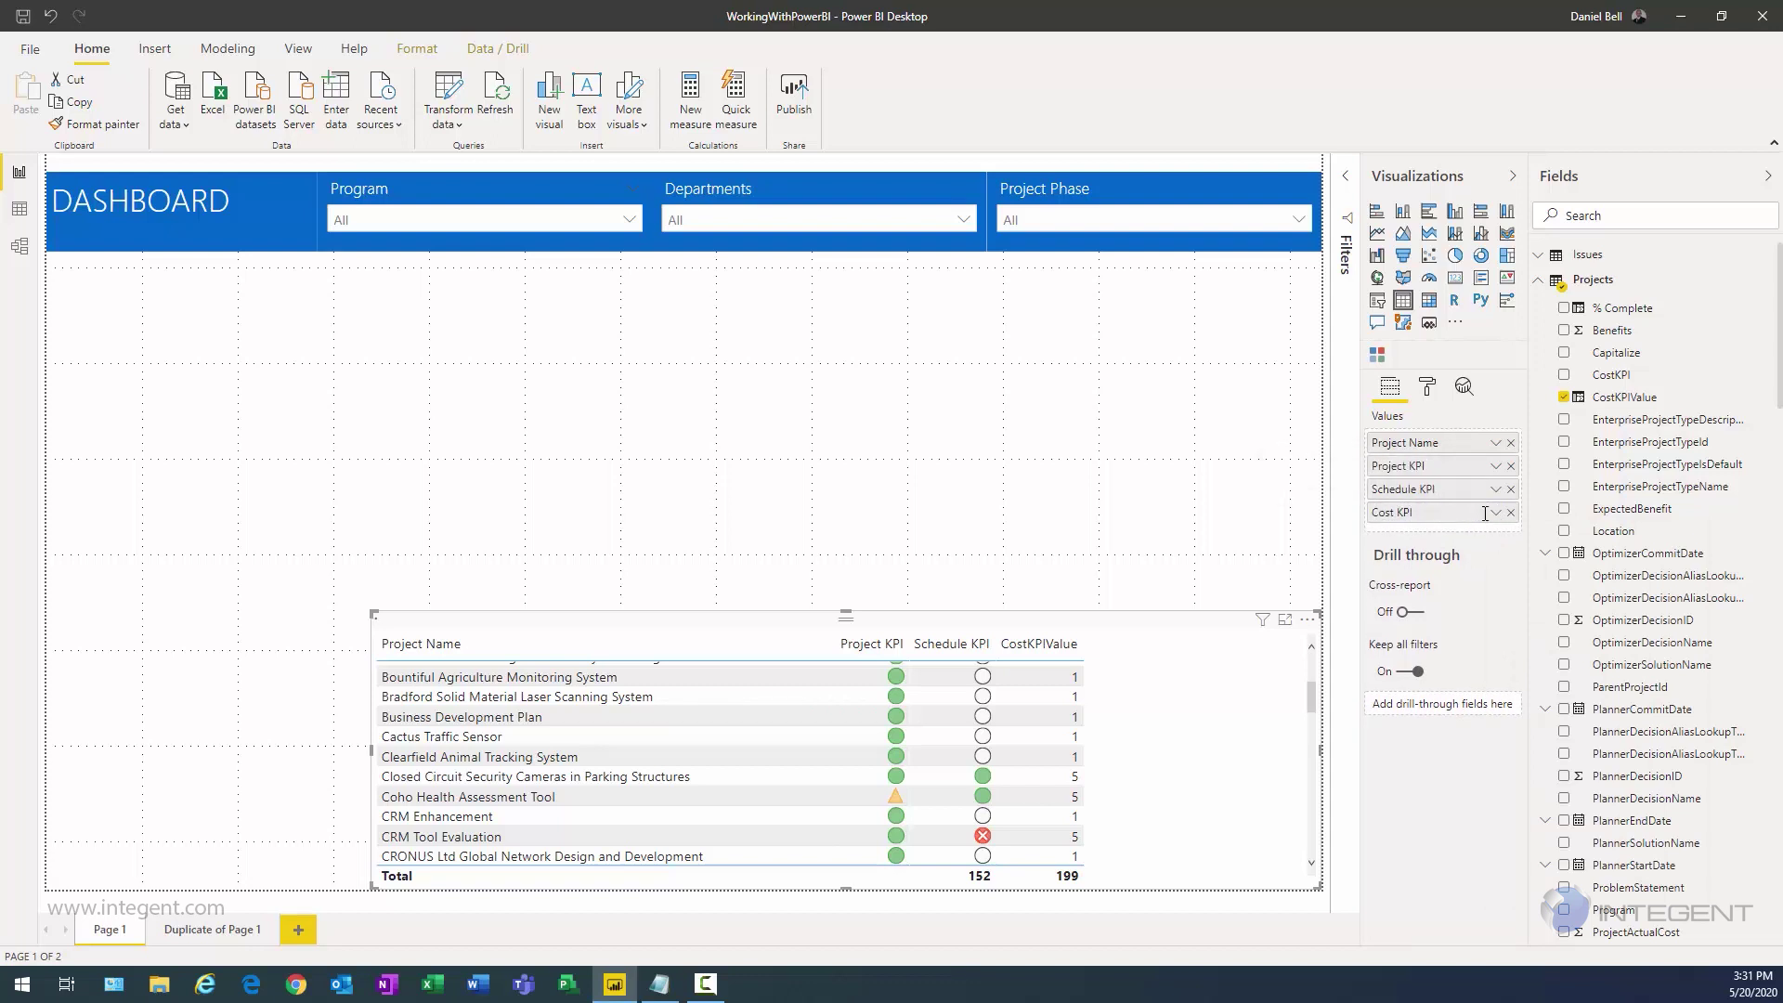
Step: Open icon conditional formatting for the Cost KPI column, summarize by Minimum and set the icon layout to Icon only
click(1496, 512)
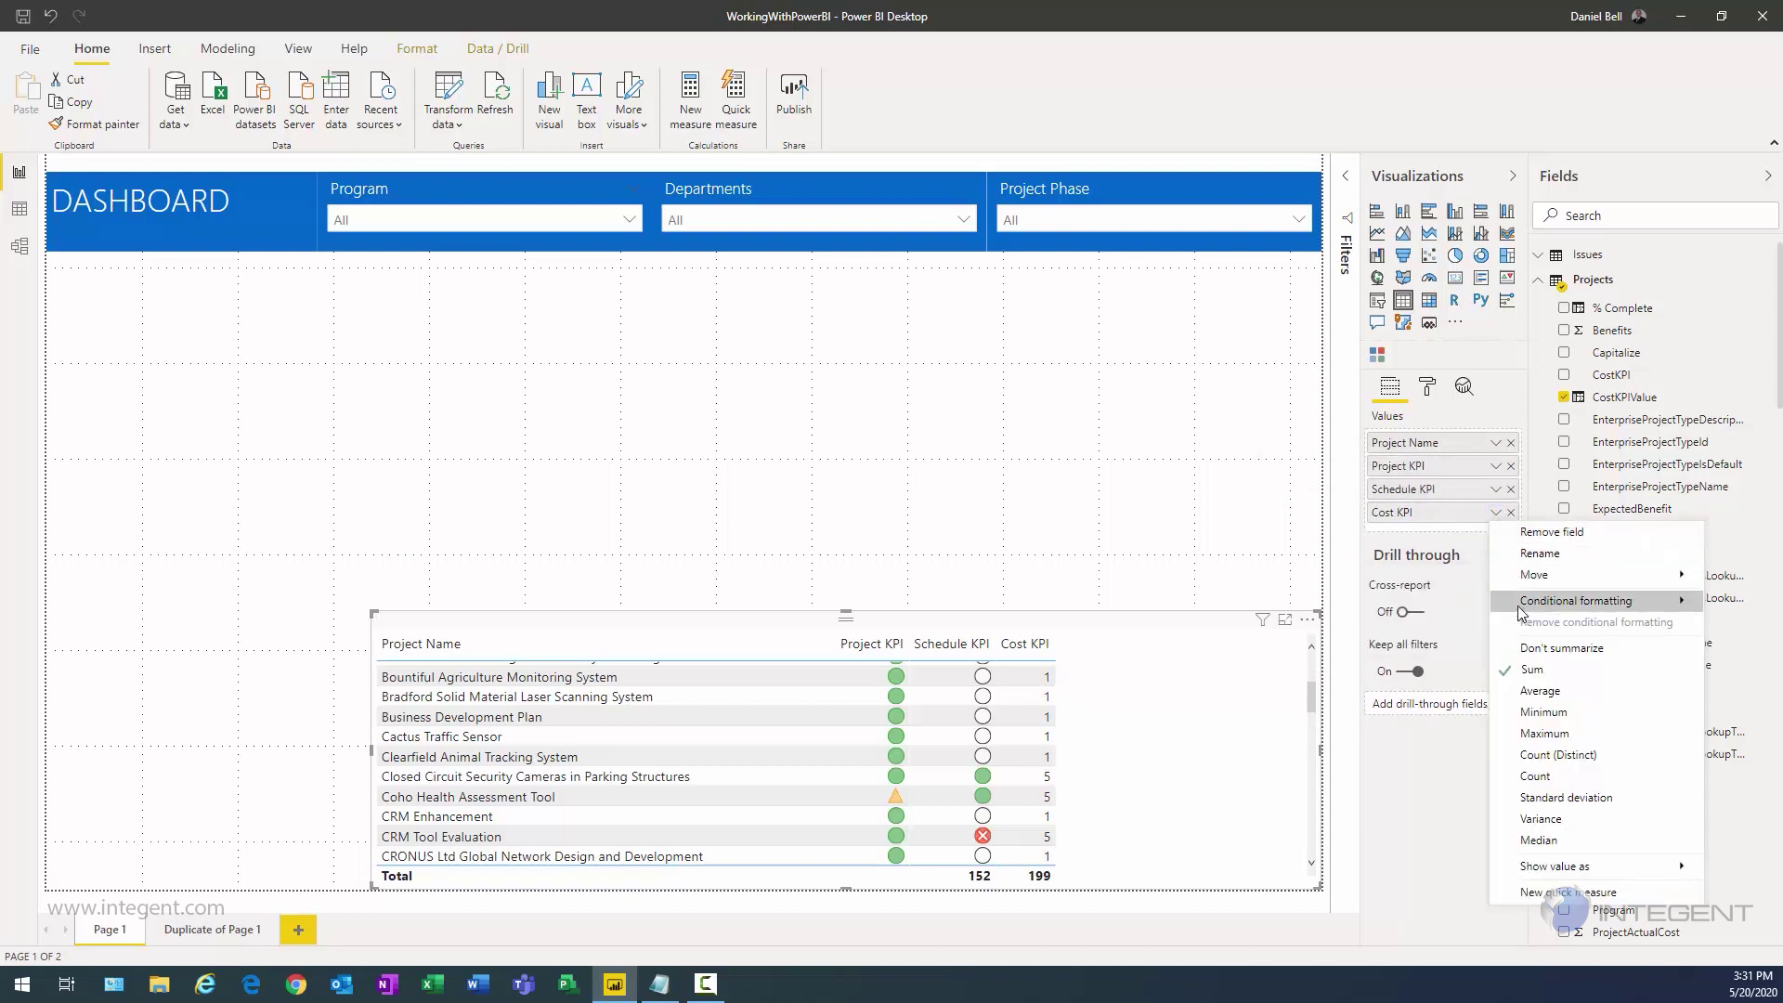
mouse_move(1525, 603)
click(1387, 669)
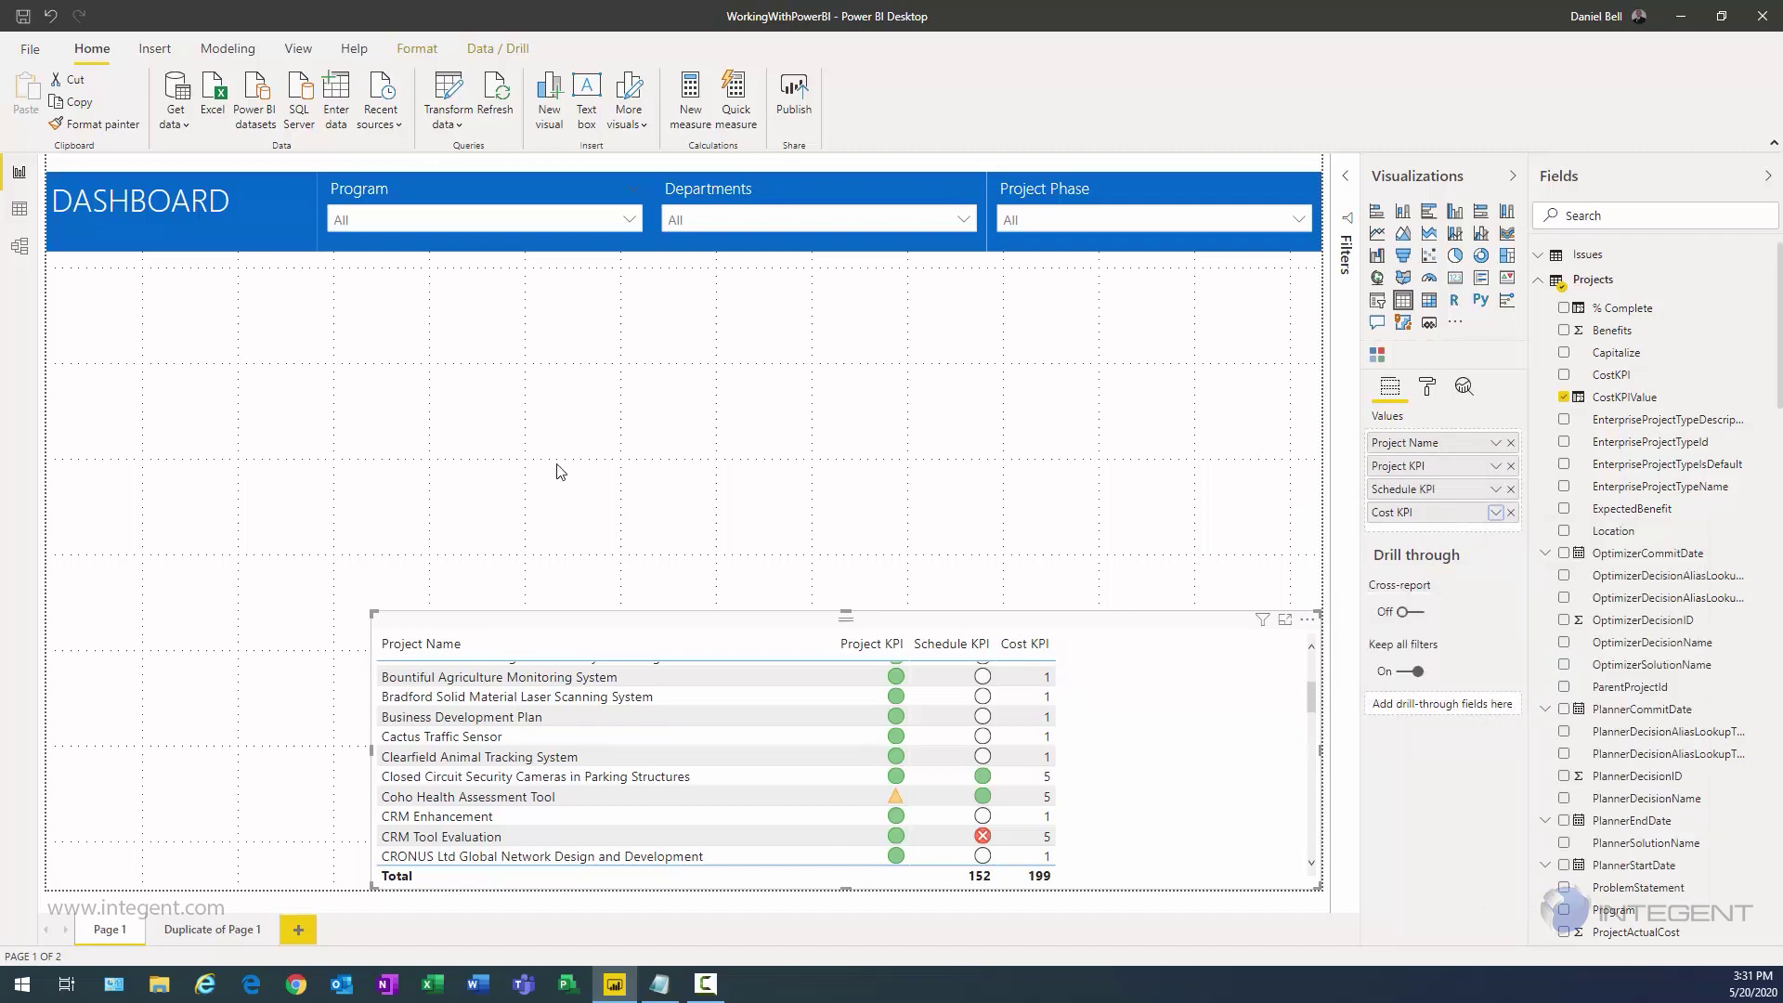
click(815, 359)
click(808, 409)
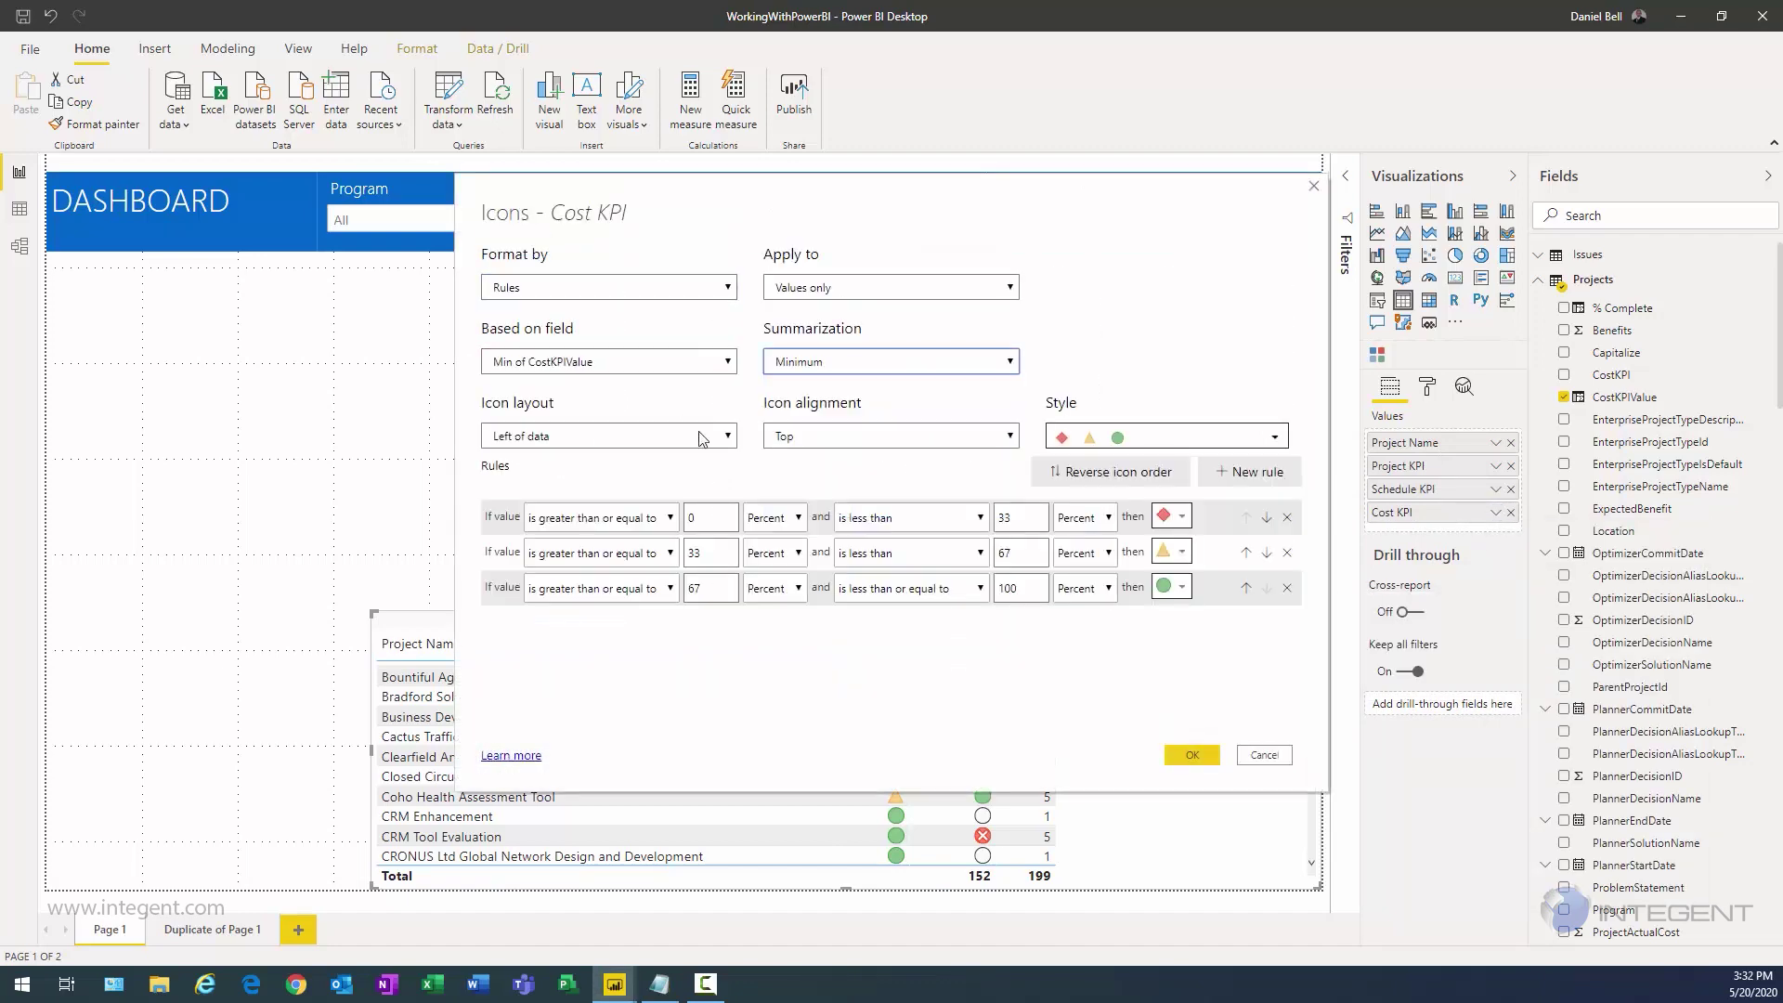
click(672, 436)
click(637, 476)
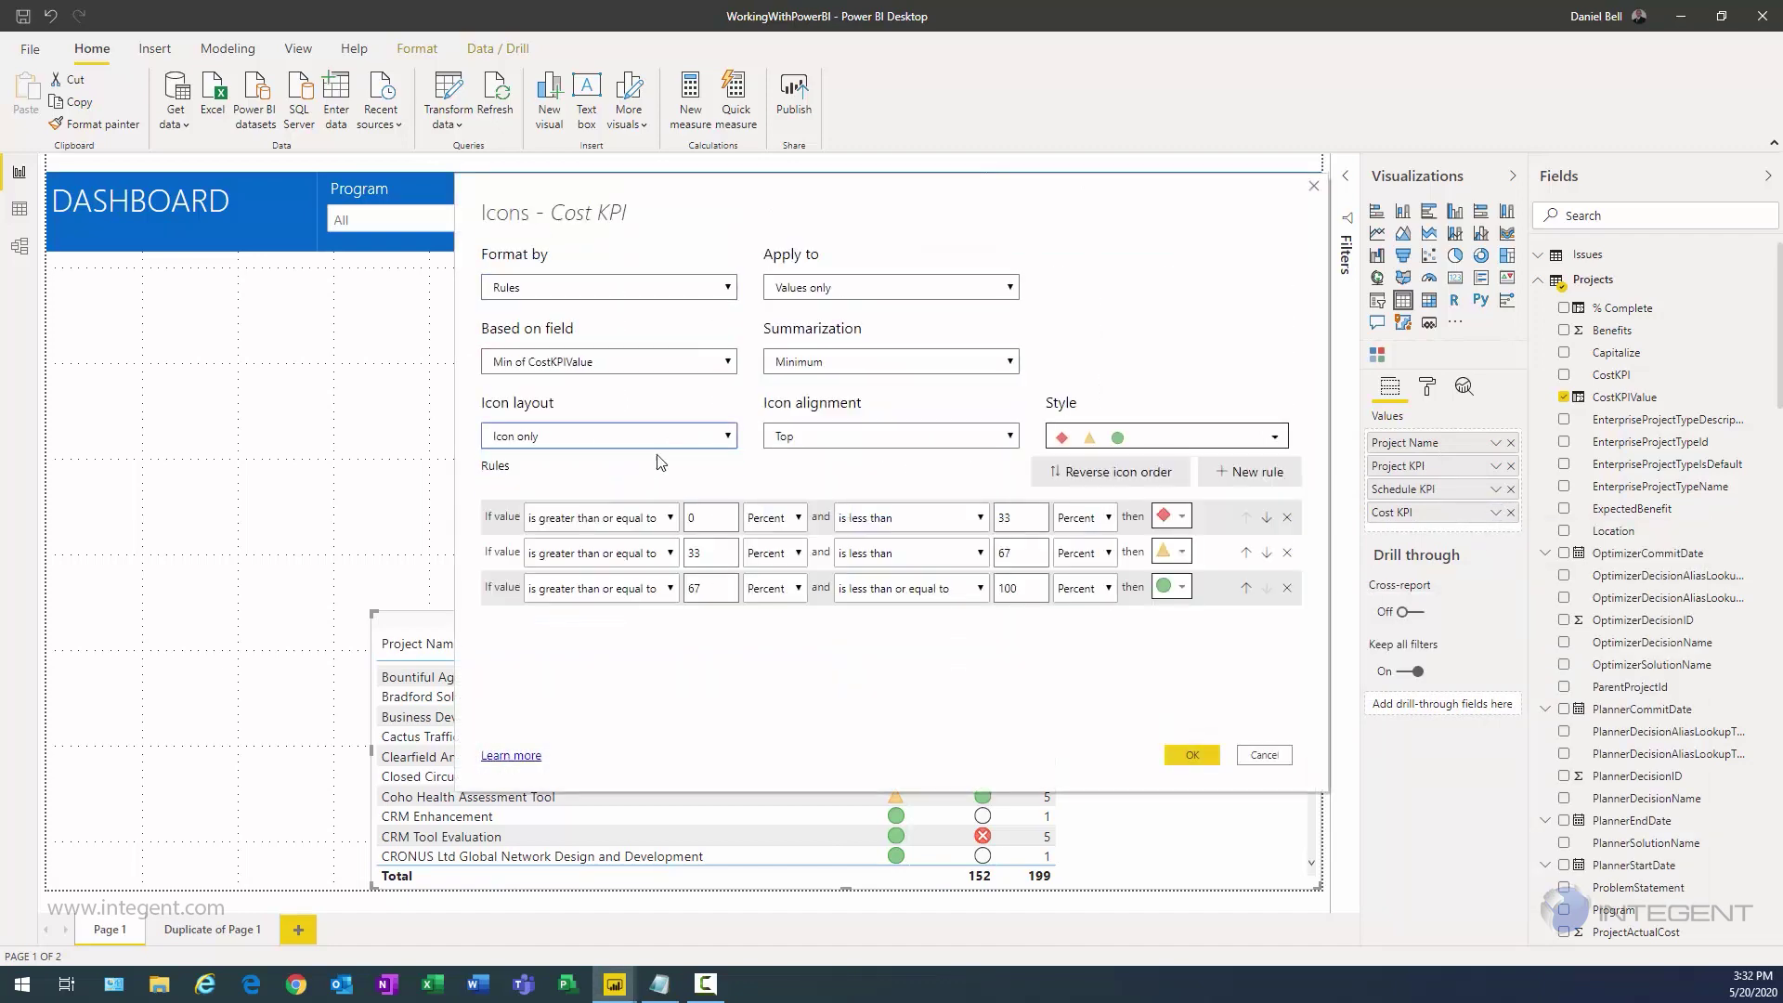
Step: Add two more Cost KPI icon rules and set the condition of all five rules to "is"
click(1254, 475)
click(1255, 475)
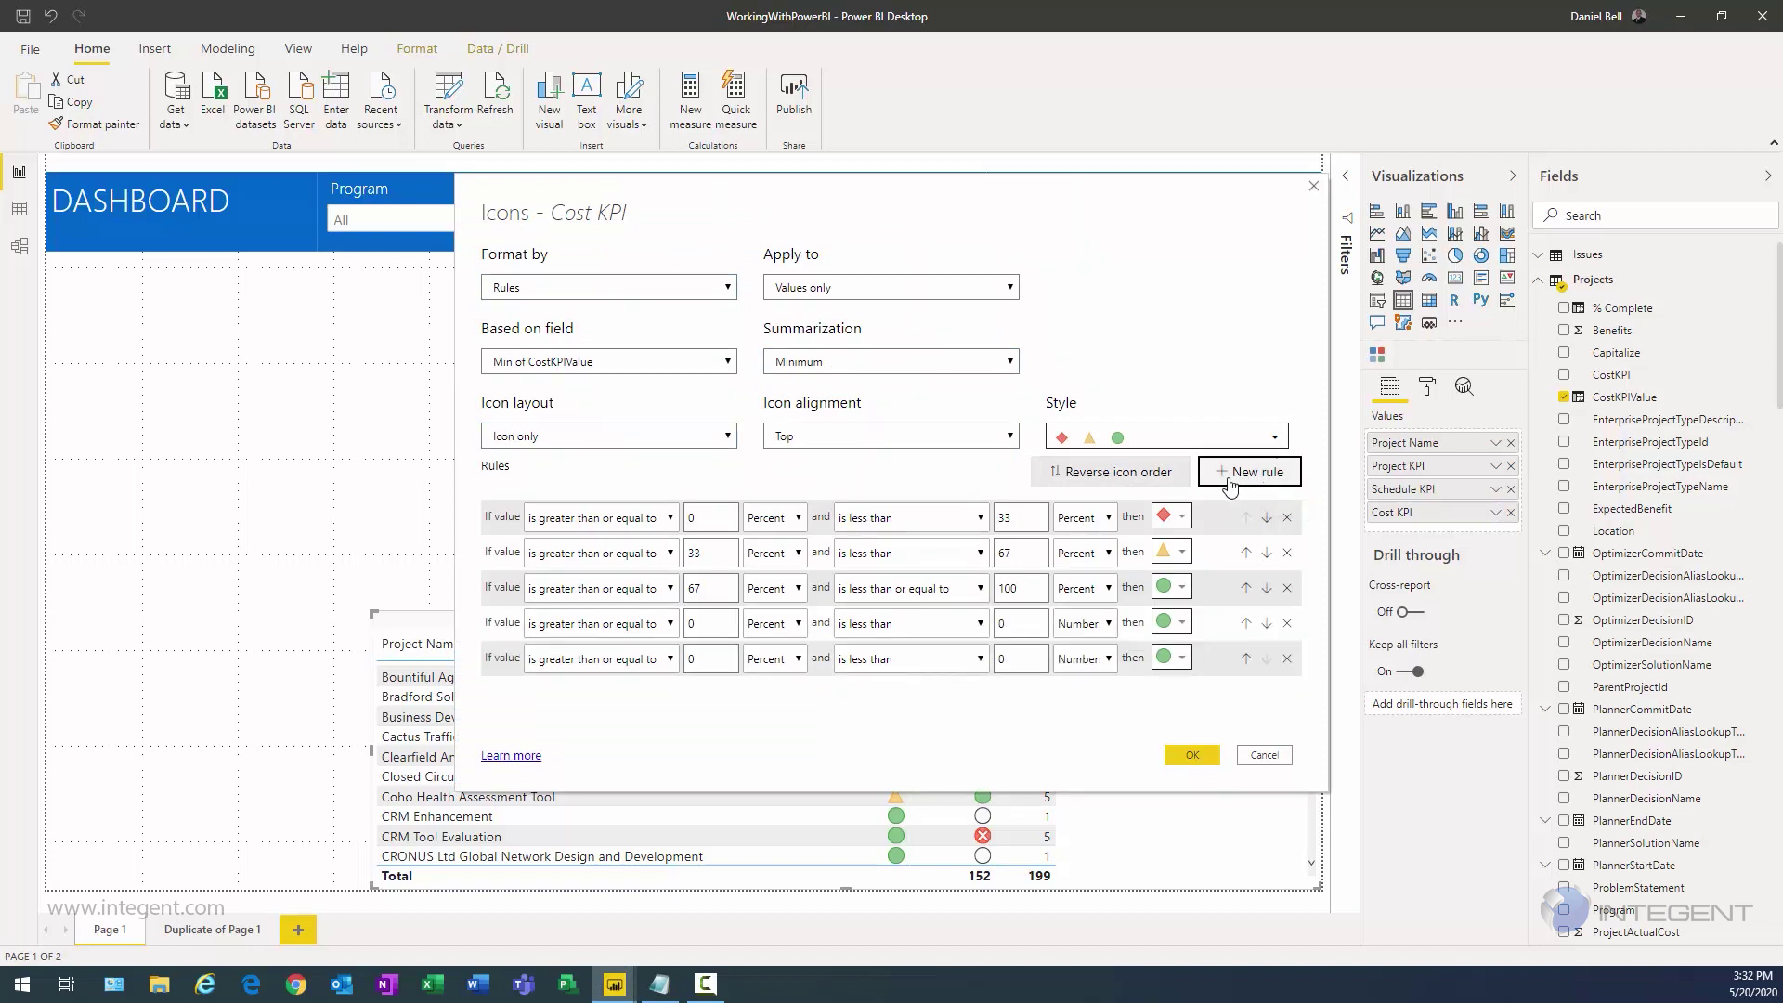
click(670, 518)
click(594, 573)
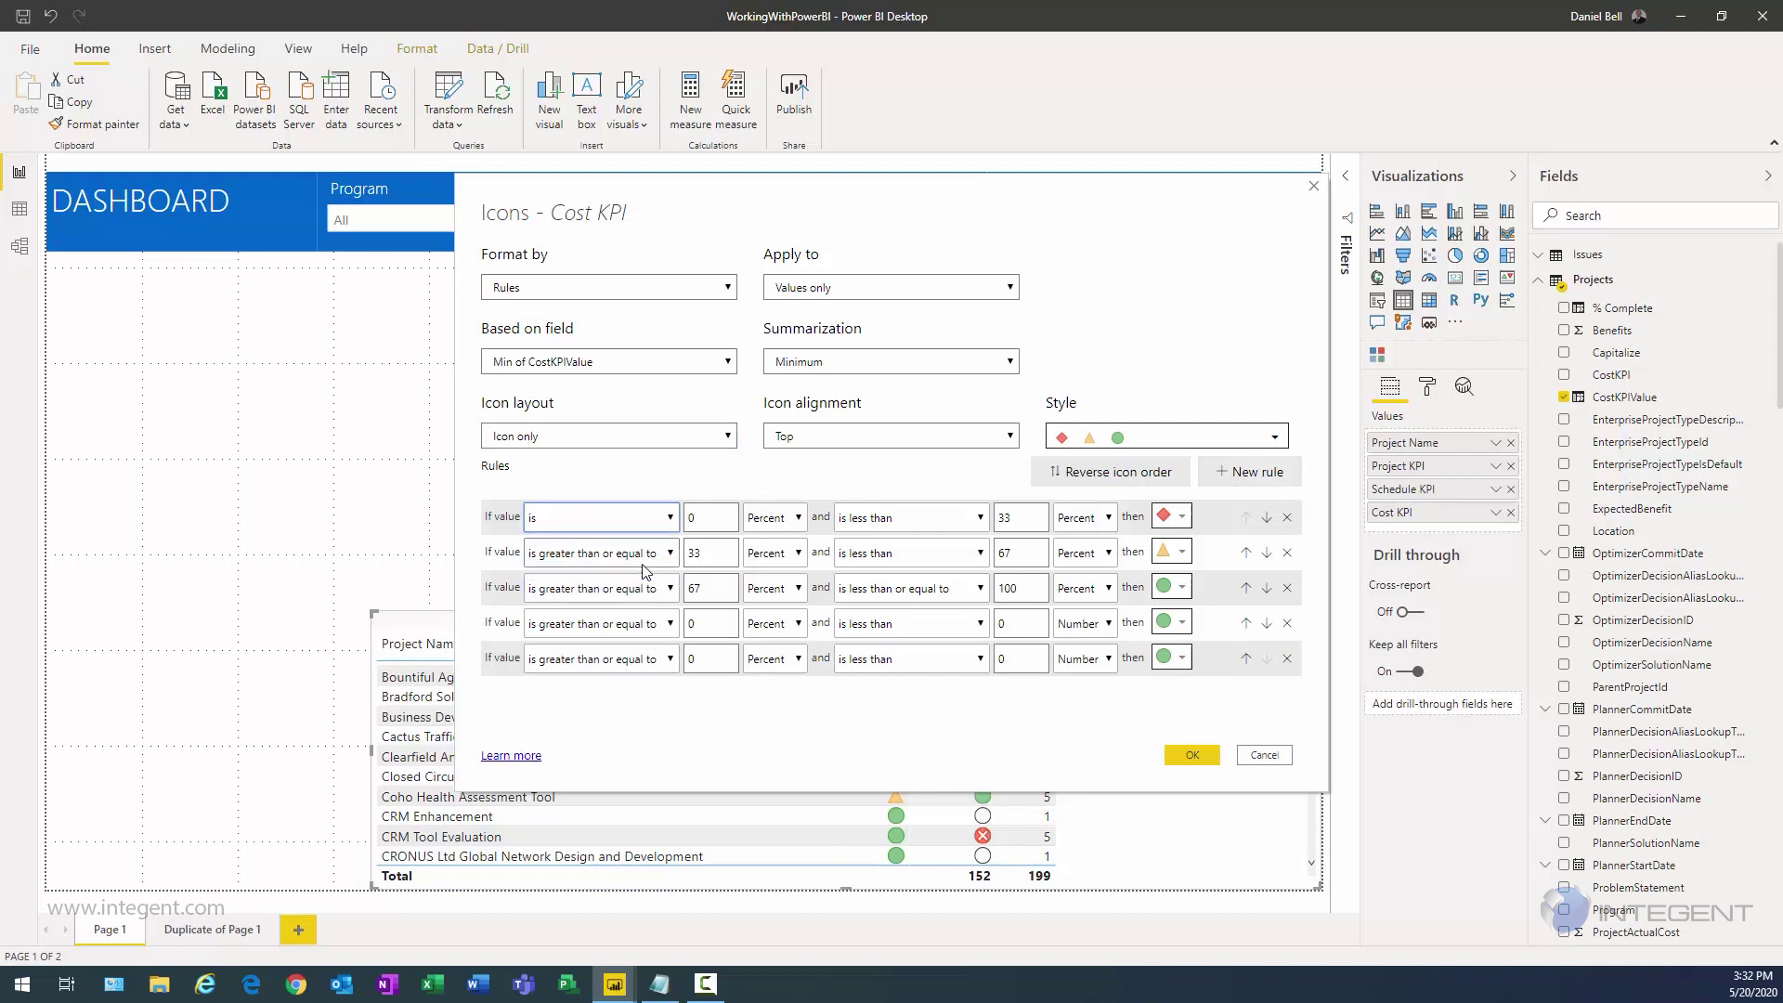
click(645, 556)
click(624, 609)
click(650, 589)
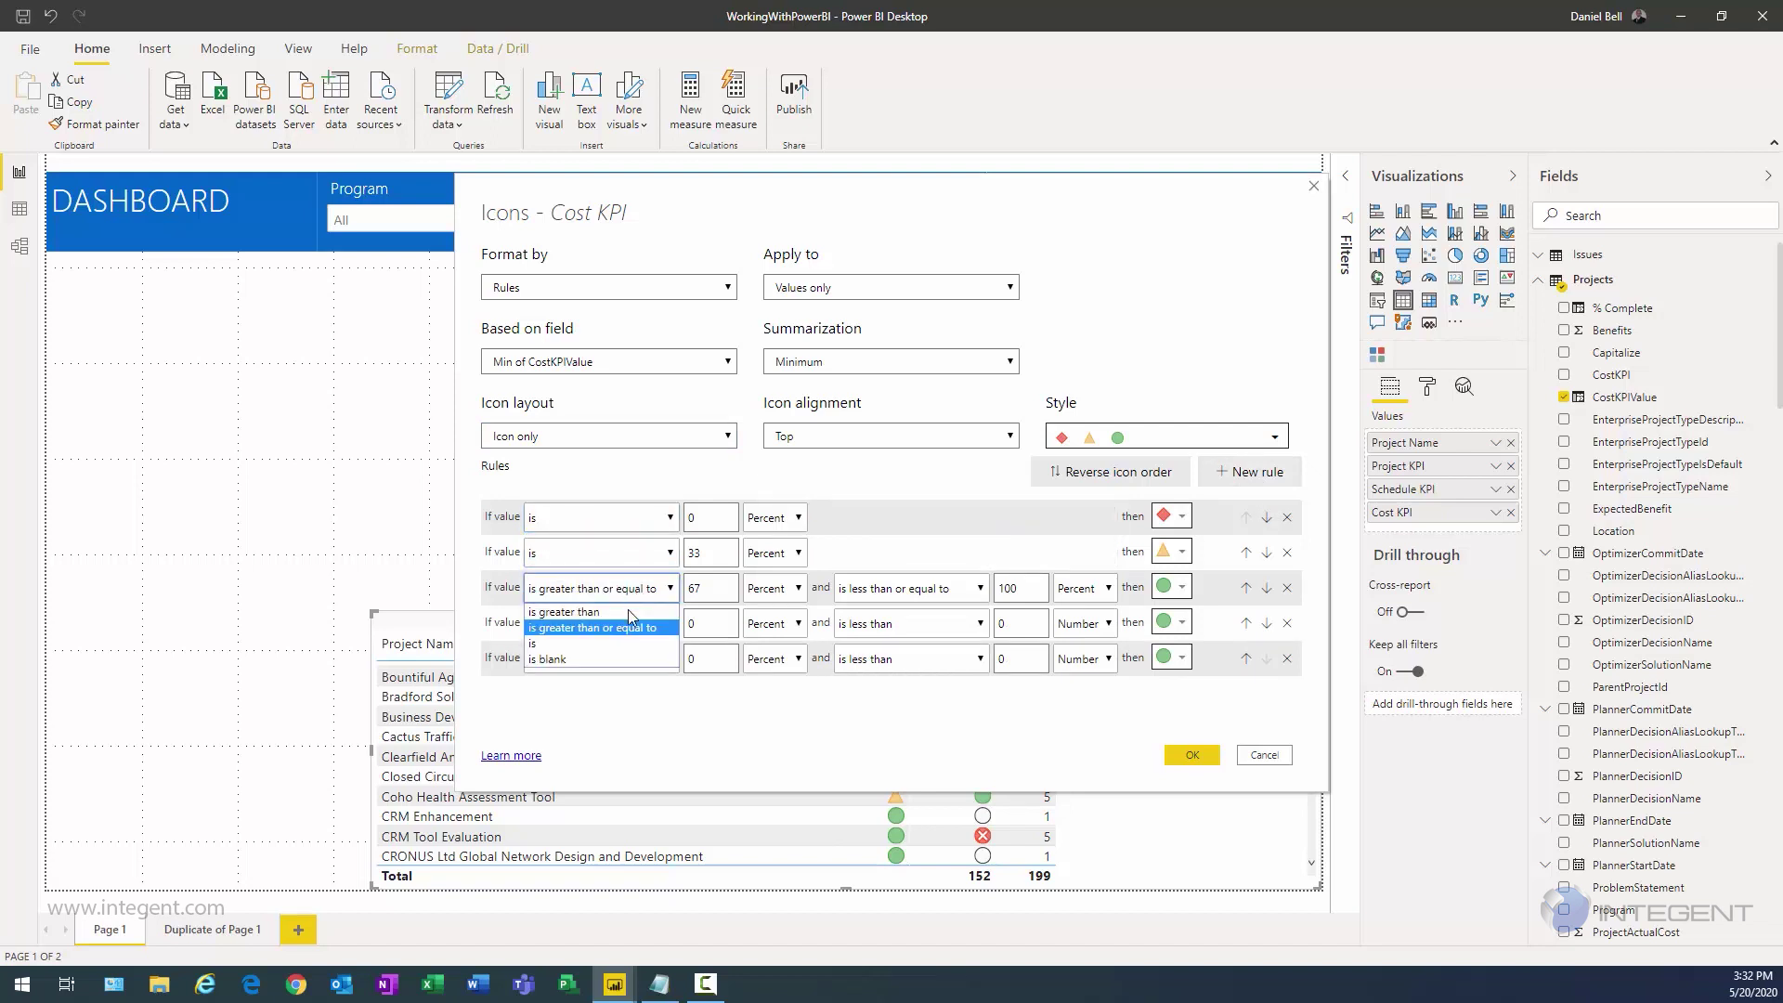
click(629, 642)
click(670, 659)
click(629, 668)
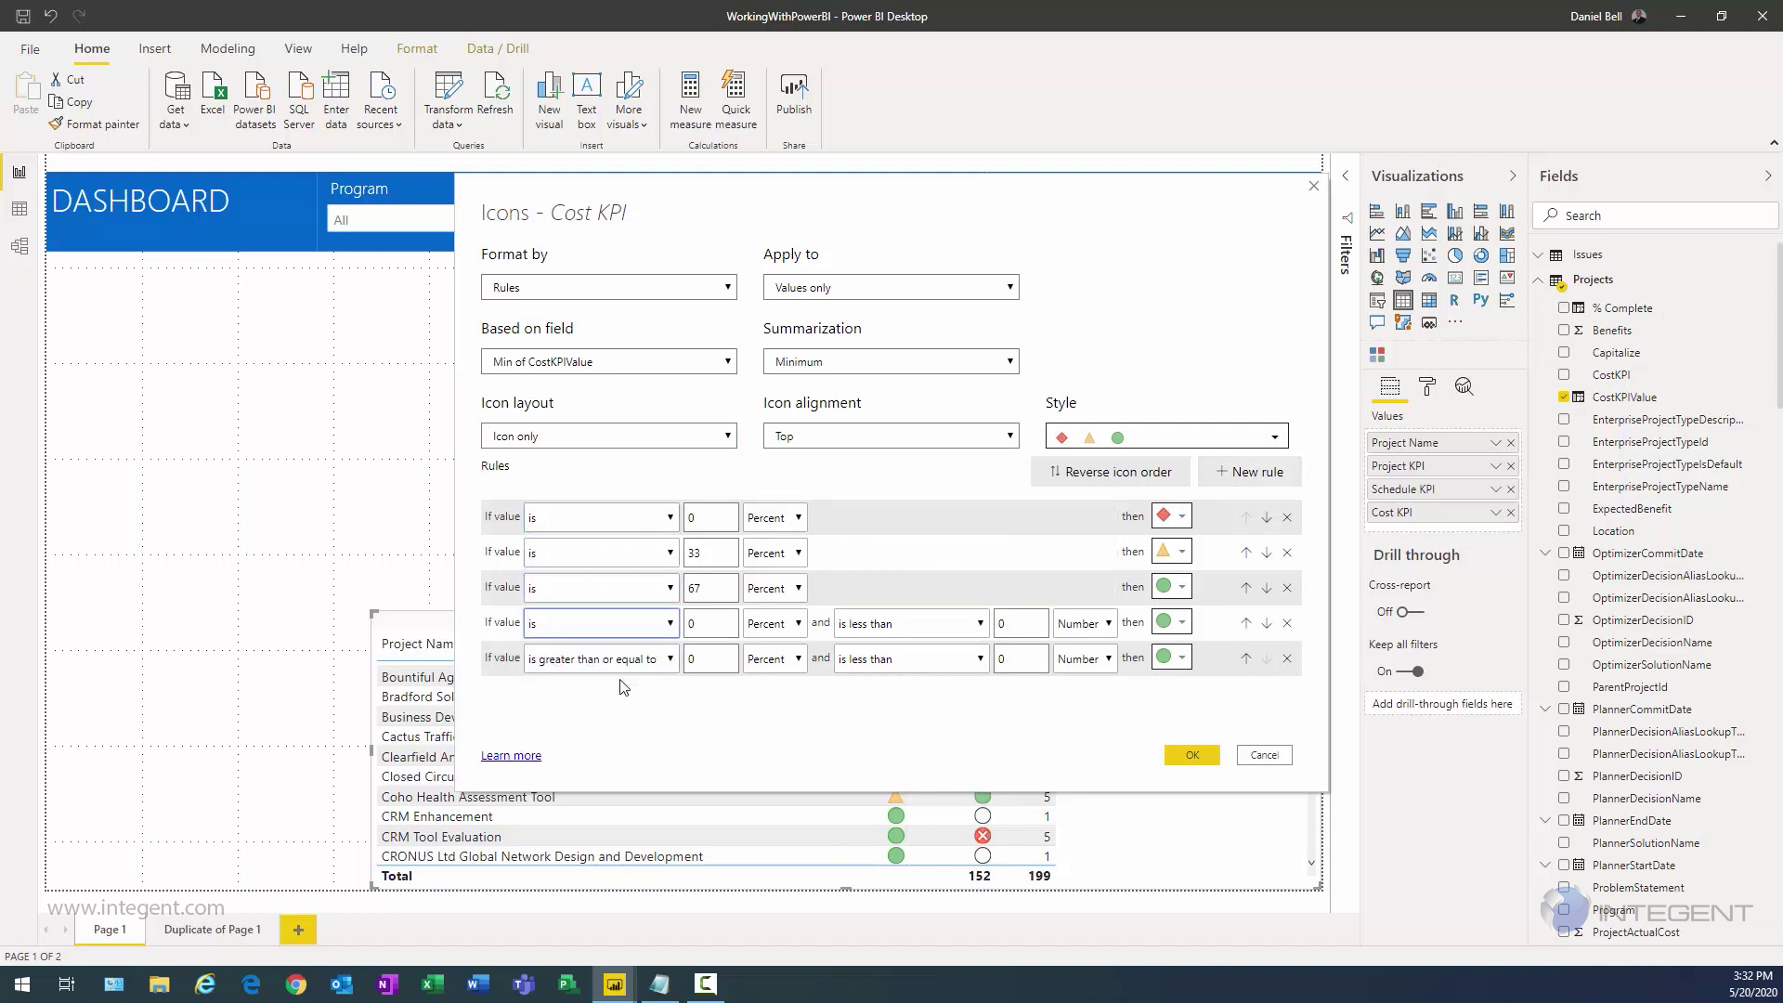
click(629, 661)
click(613, 714)
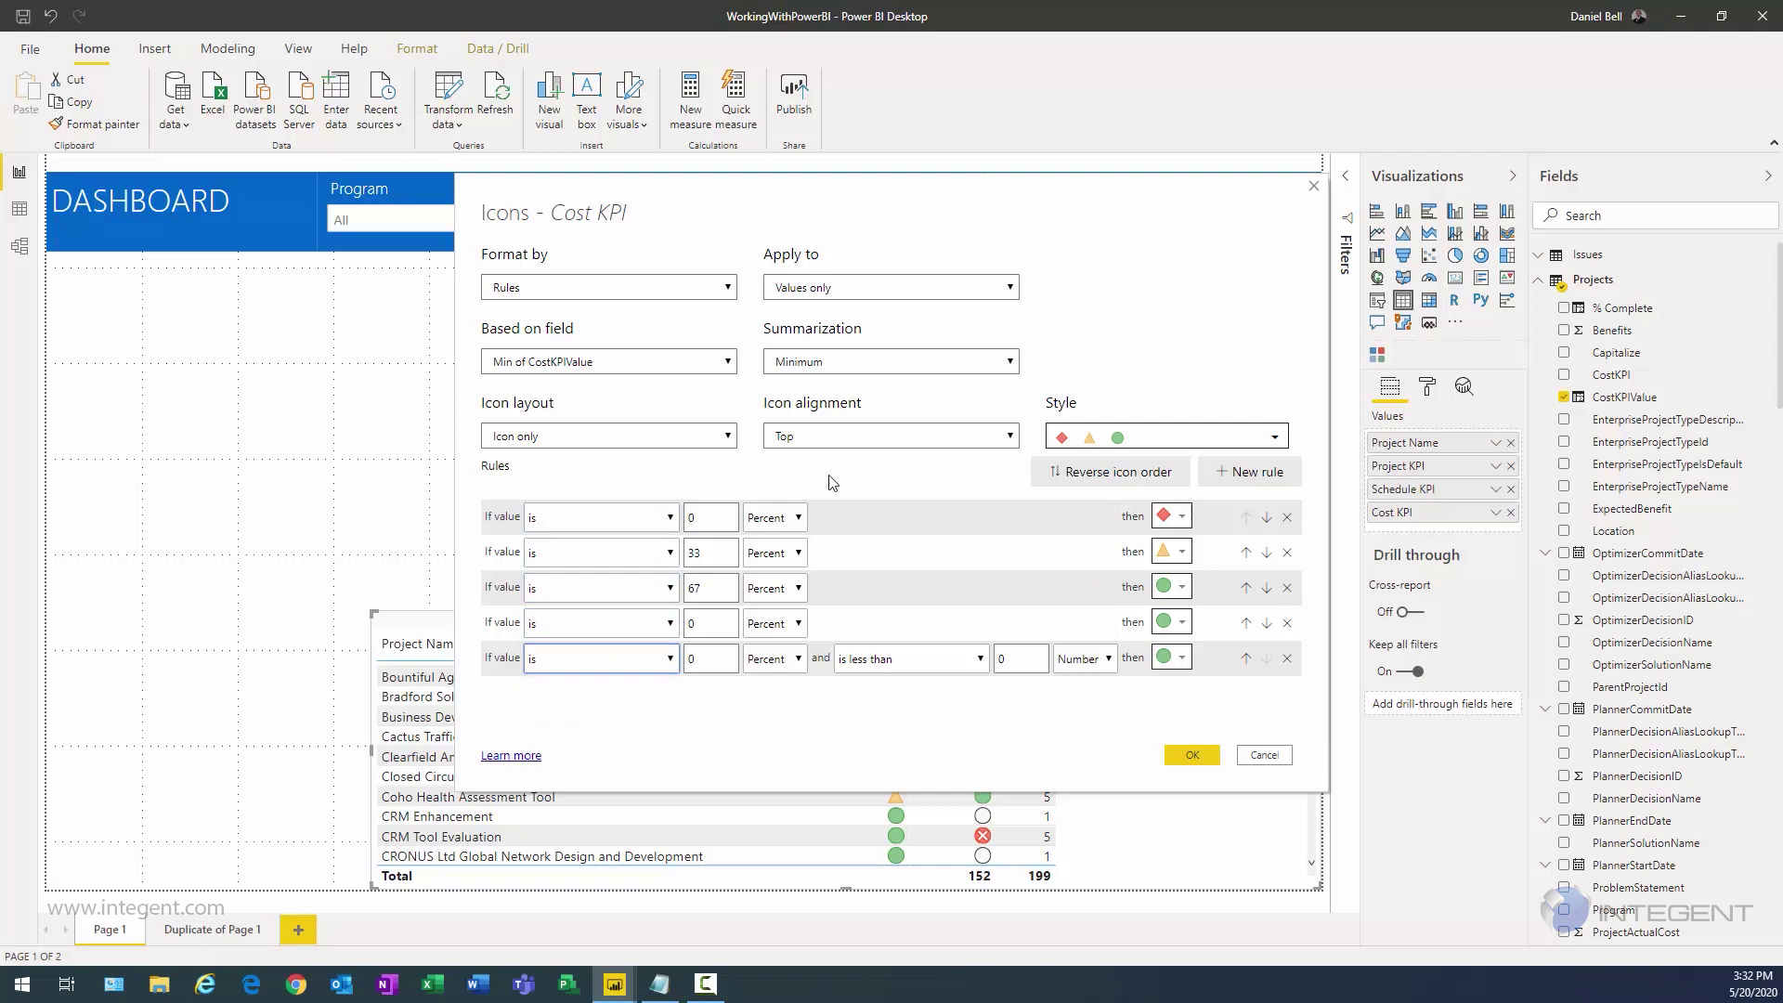
Step: Set the value type of all five Cost KPI icon rules to Number
click(769, 526)
click(769, 555)
click(769, 555)
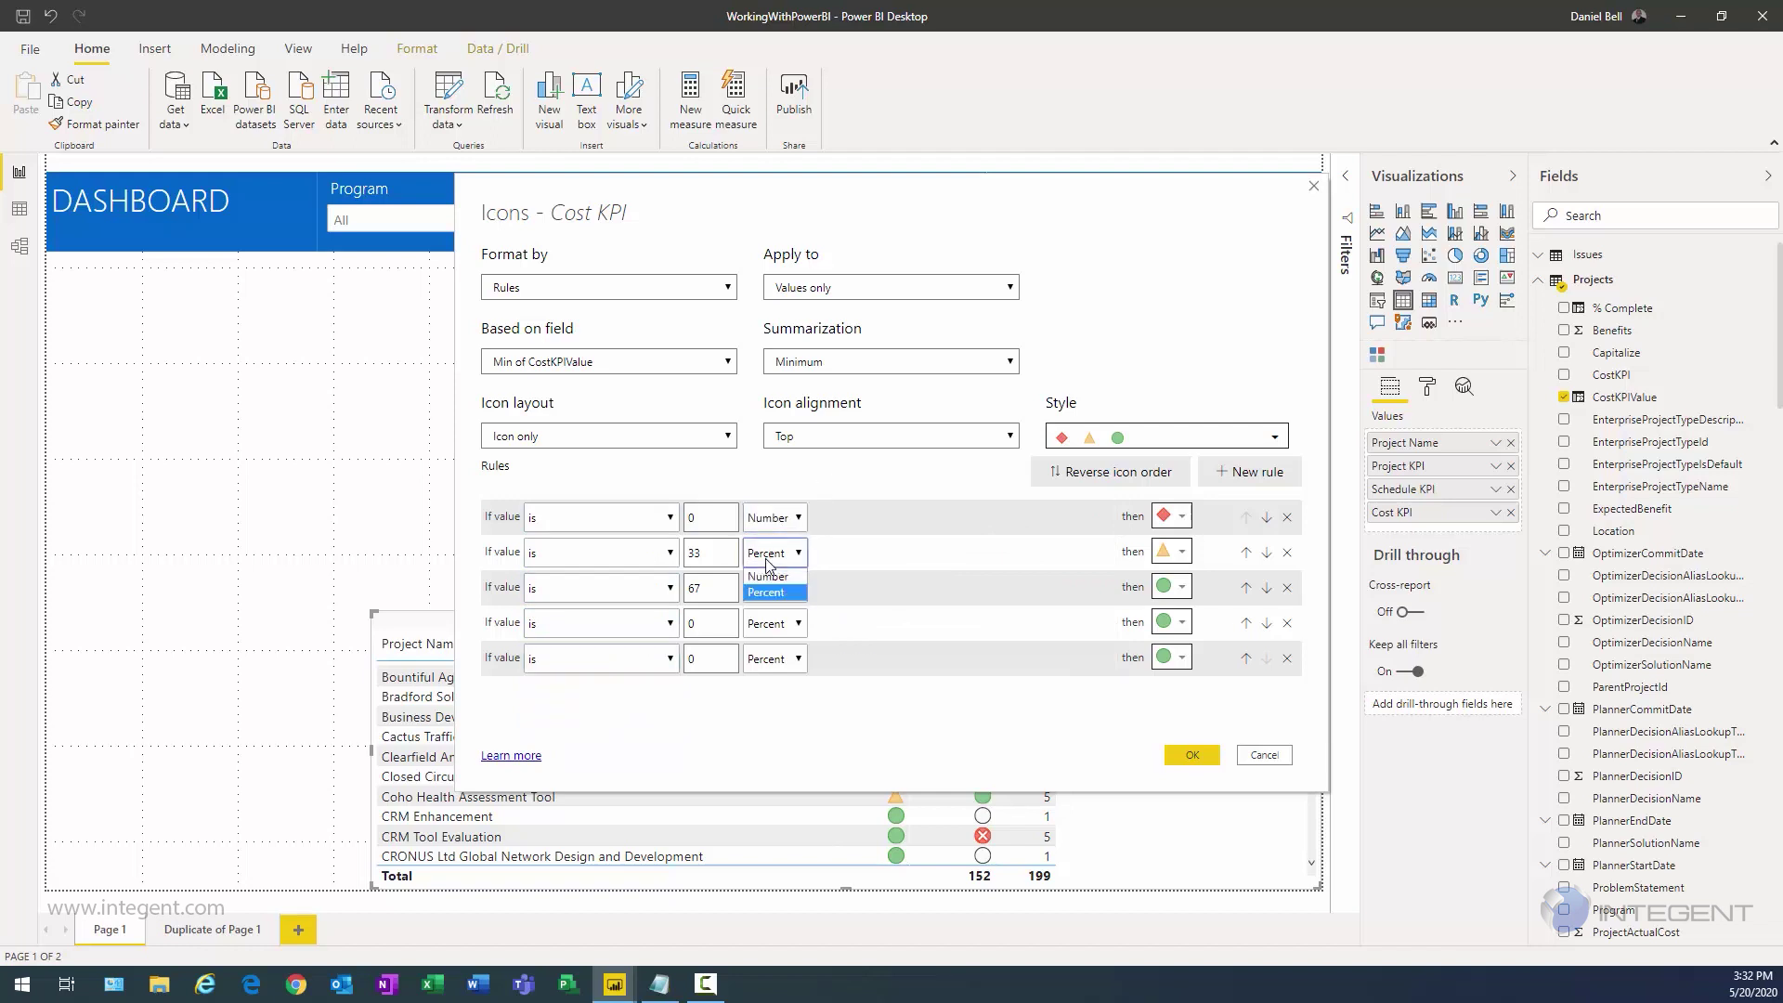
click(767, 580)
click(768, 585)
click(769, 624)
click(769, 623)
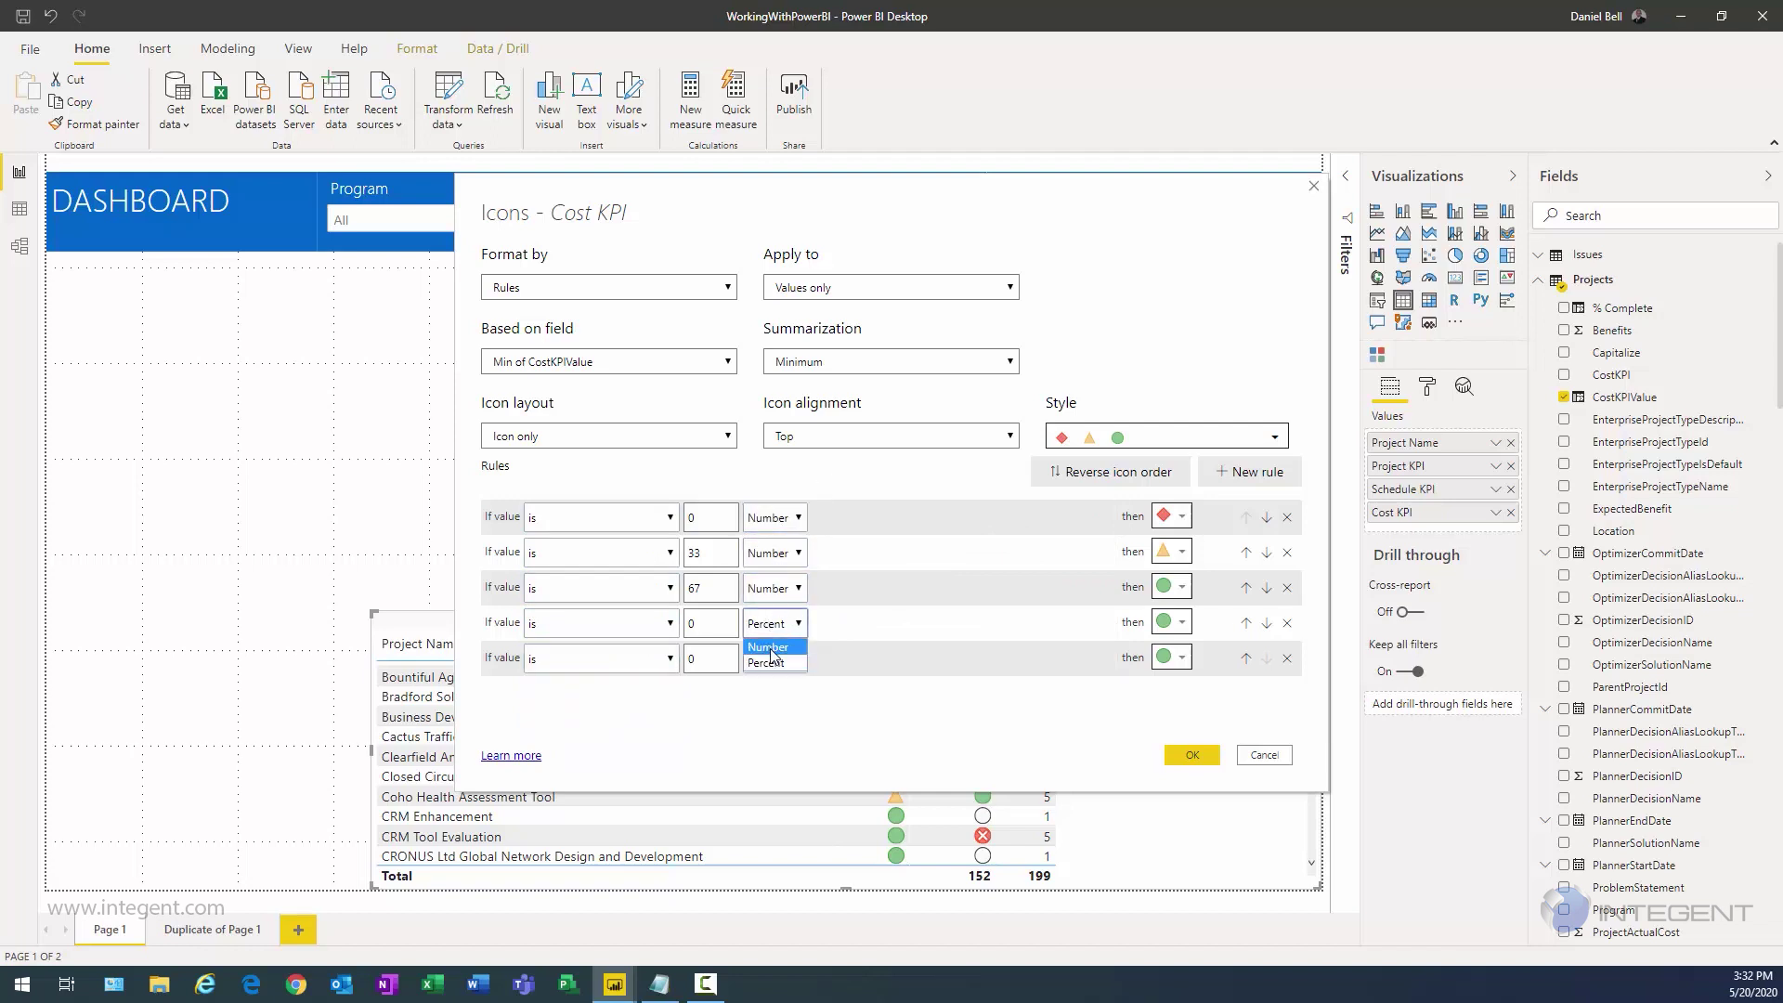
click(772, 659)
click(773, 661)
click(771, 681)
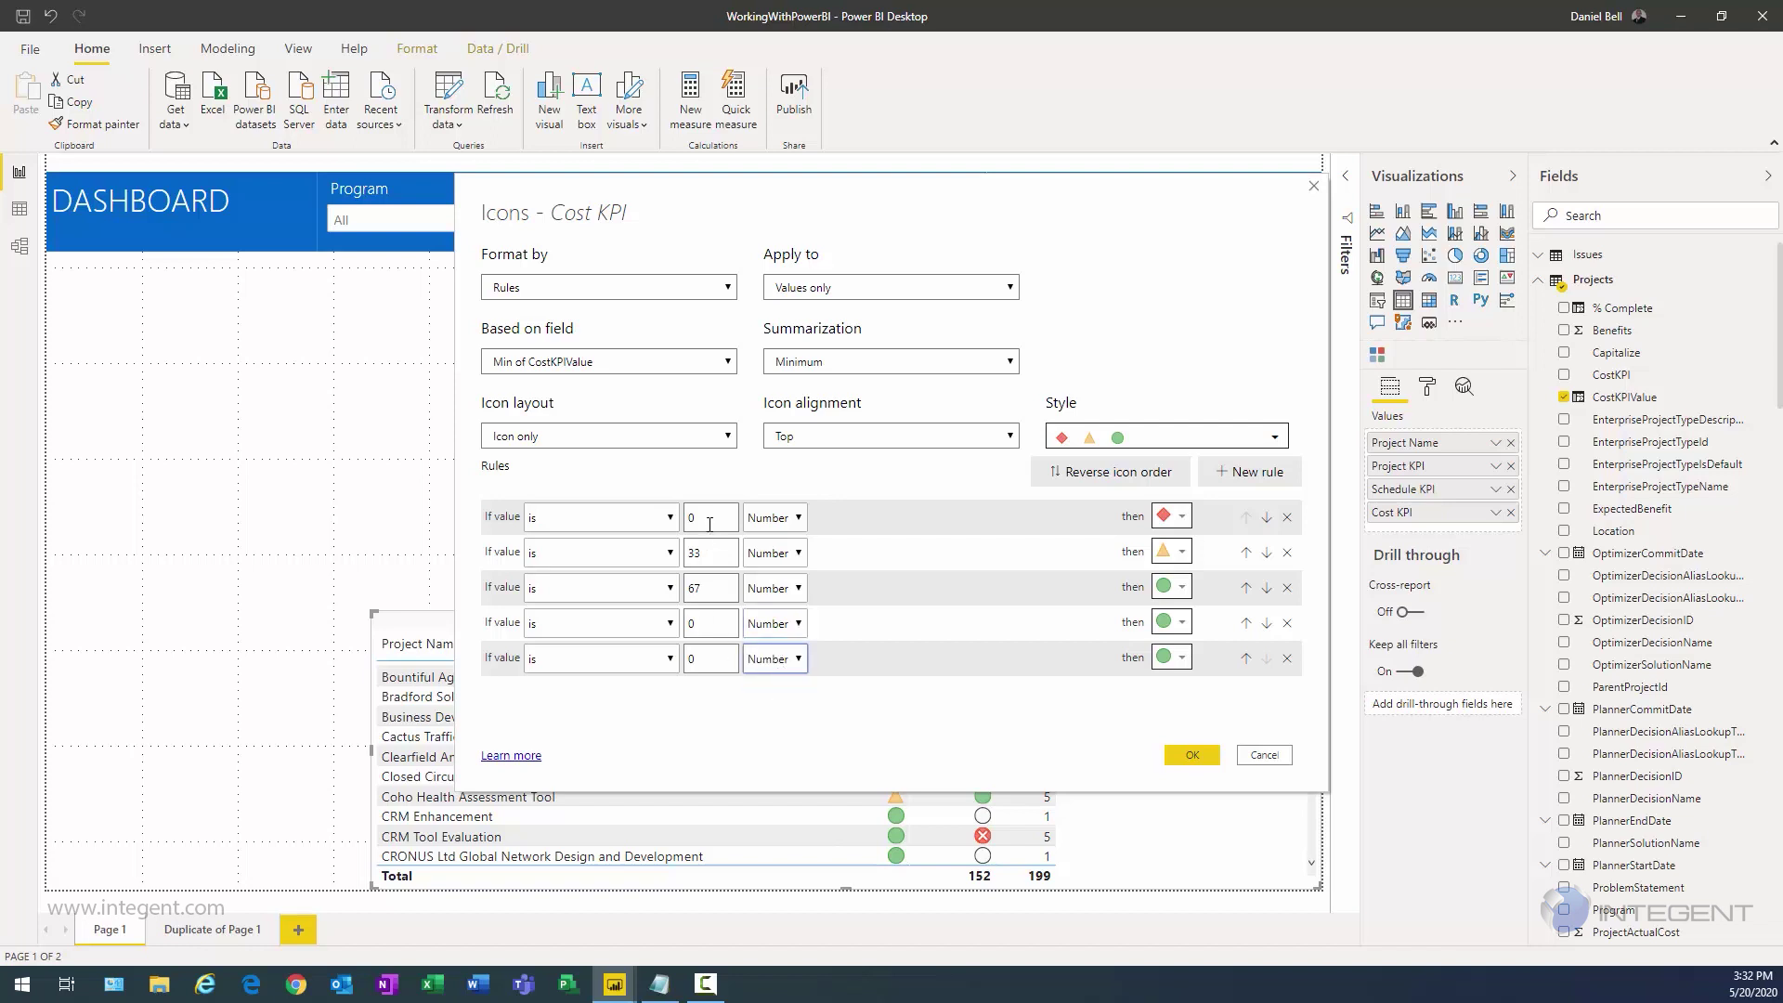
Step: Enter 1, 2, 3, 4 and 5 as the comparison values of the five Cost KPI rules, in order
drag(709, 525, 673, 641)
text(2)
text(3)
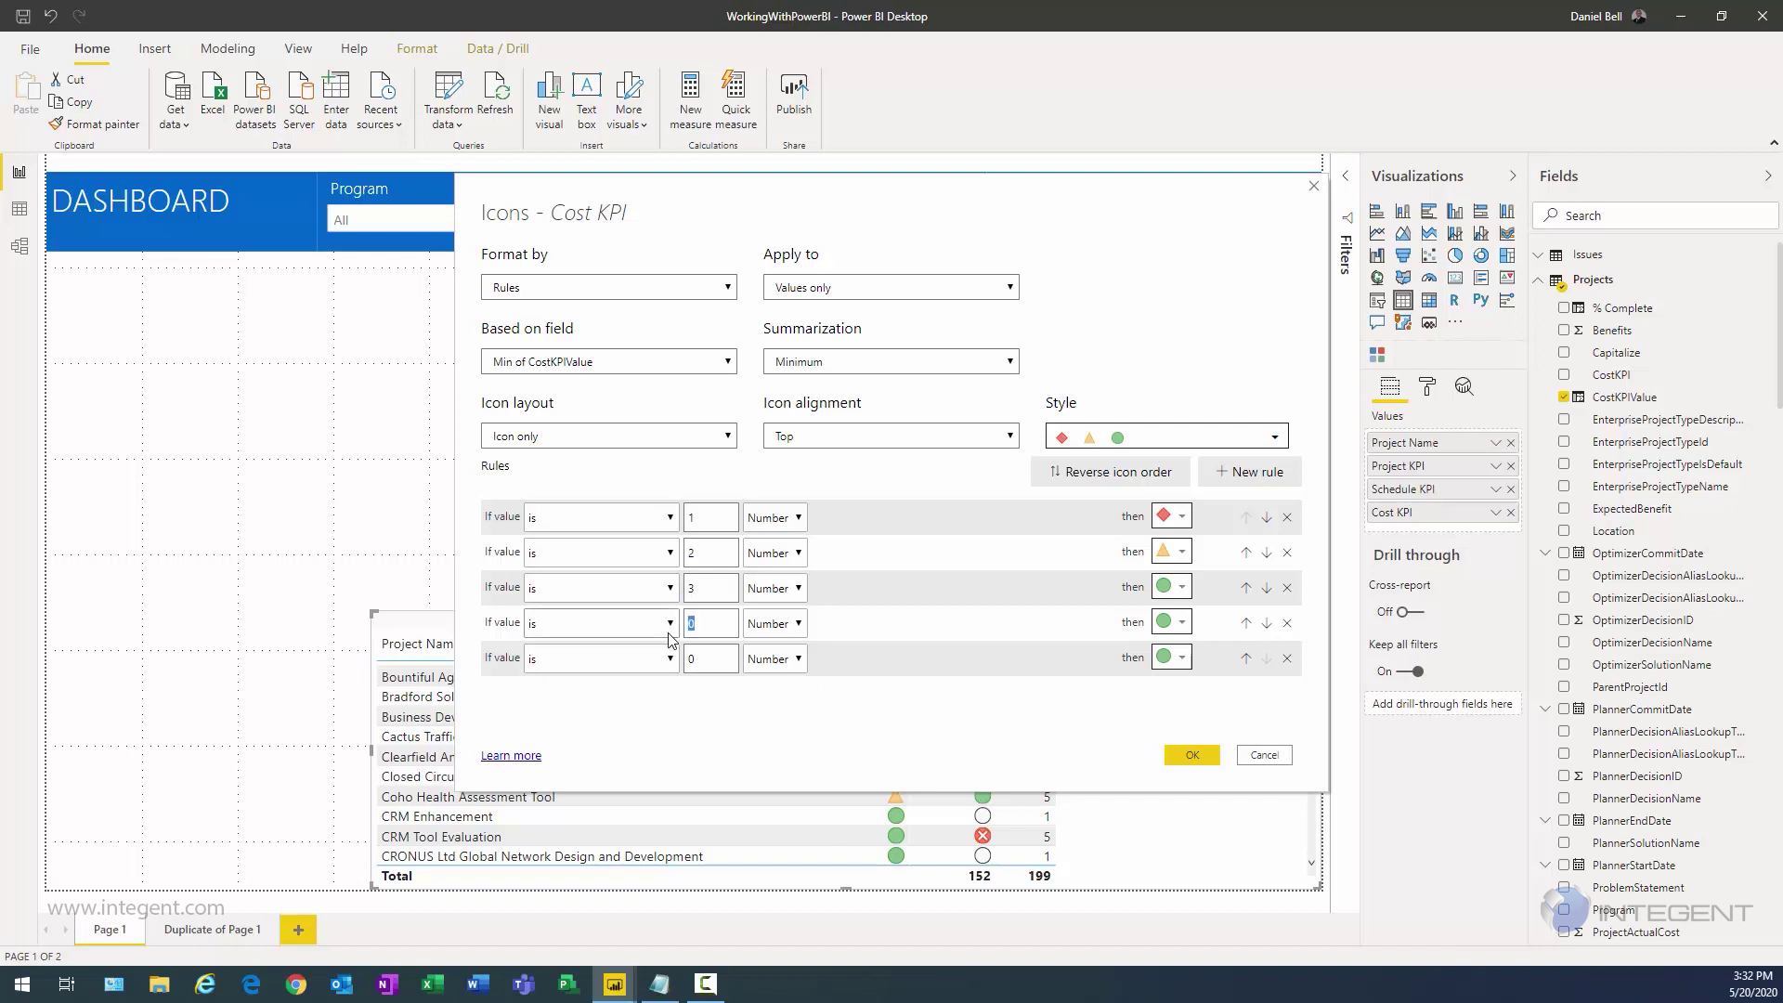
text(4)
text(5)
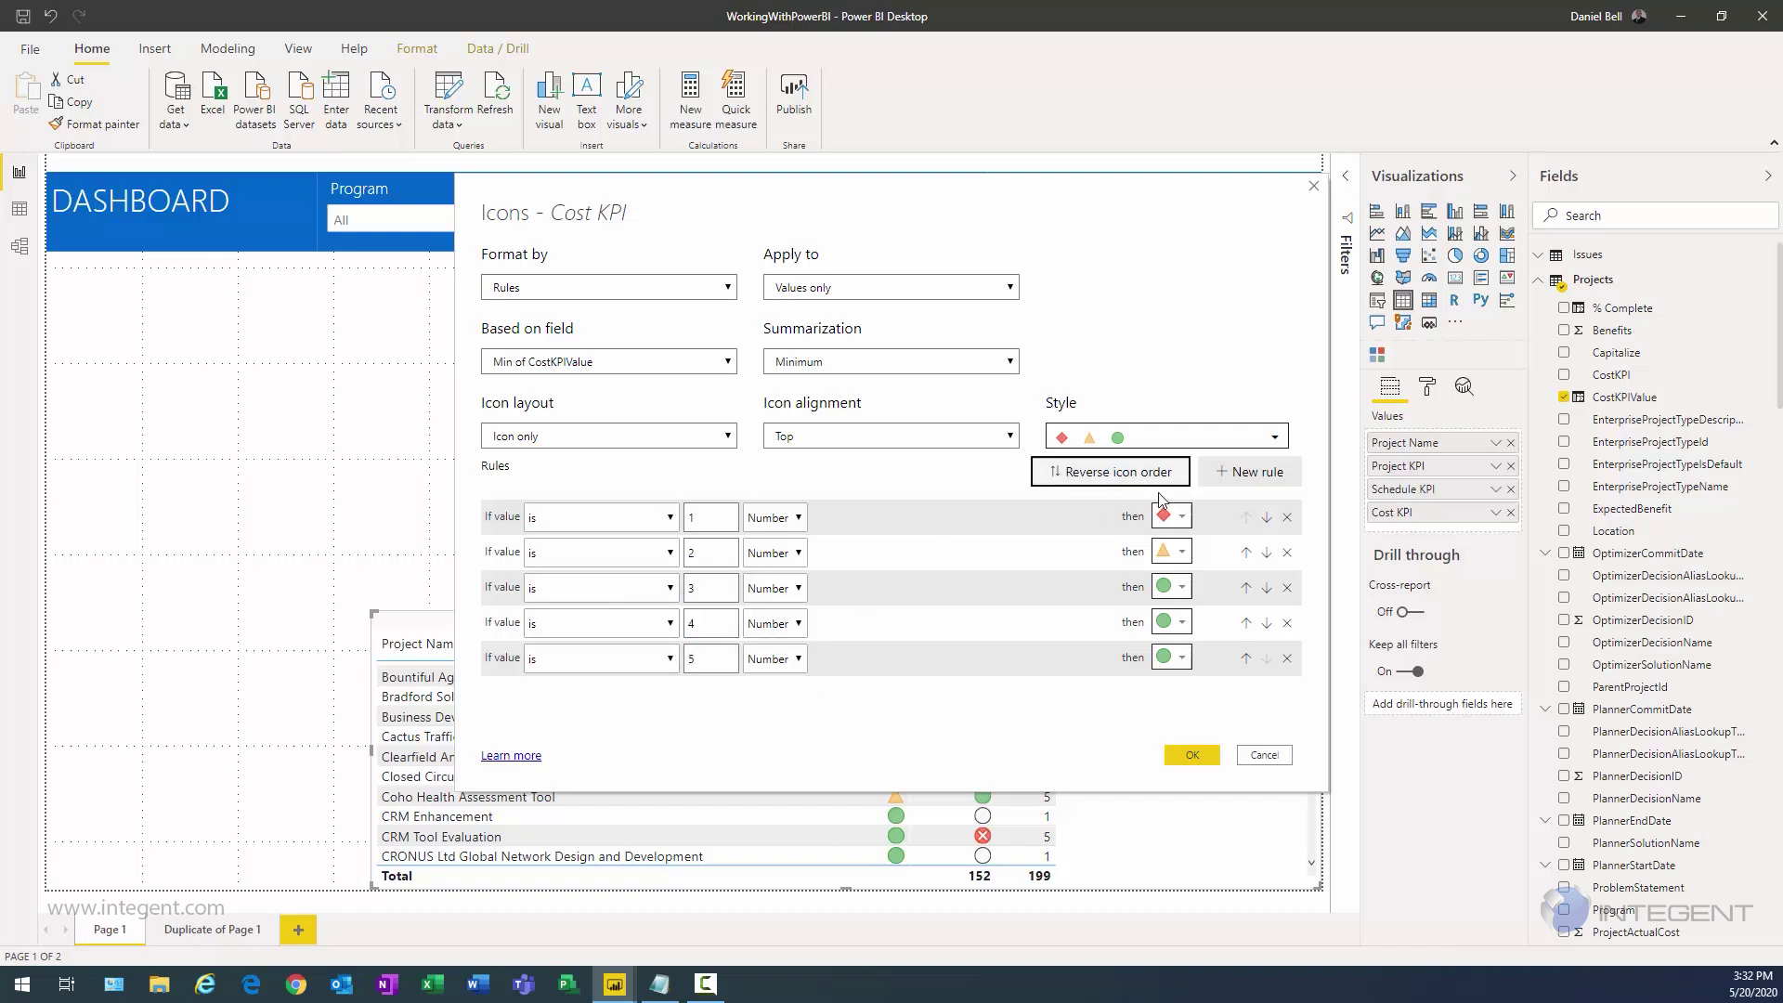
Step: Assign an empty circle to value 1, grey circle to 2, red circled X to 3, yellow triangle to 4, keep green for 5, and apply
click(1174, 517)
click(1168, 539)
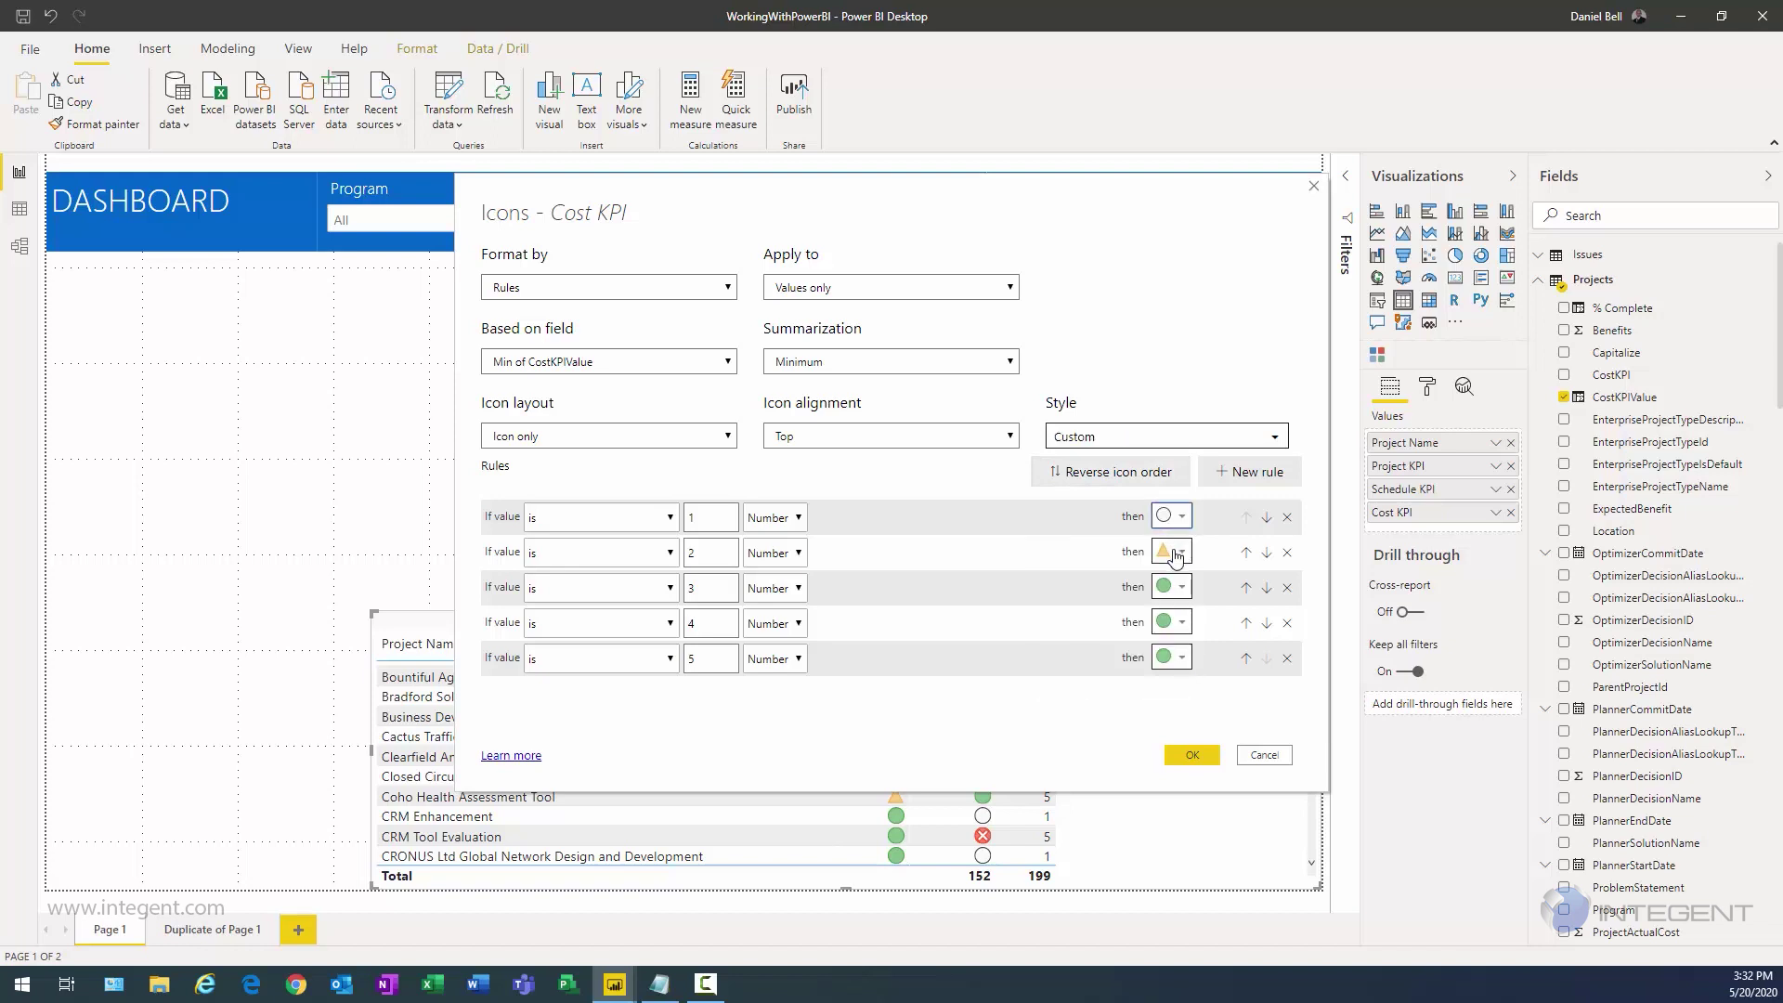
click(1174, 555)
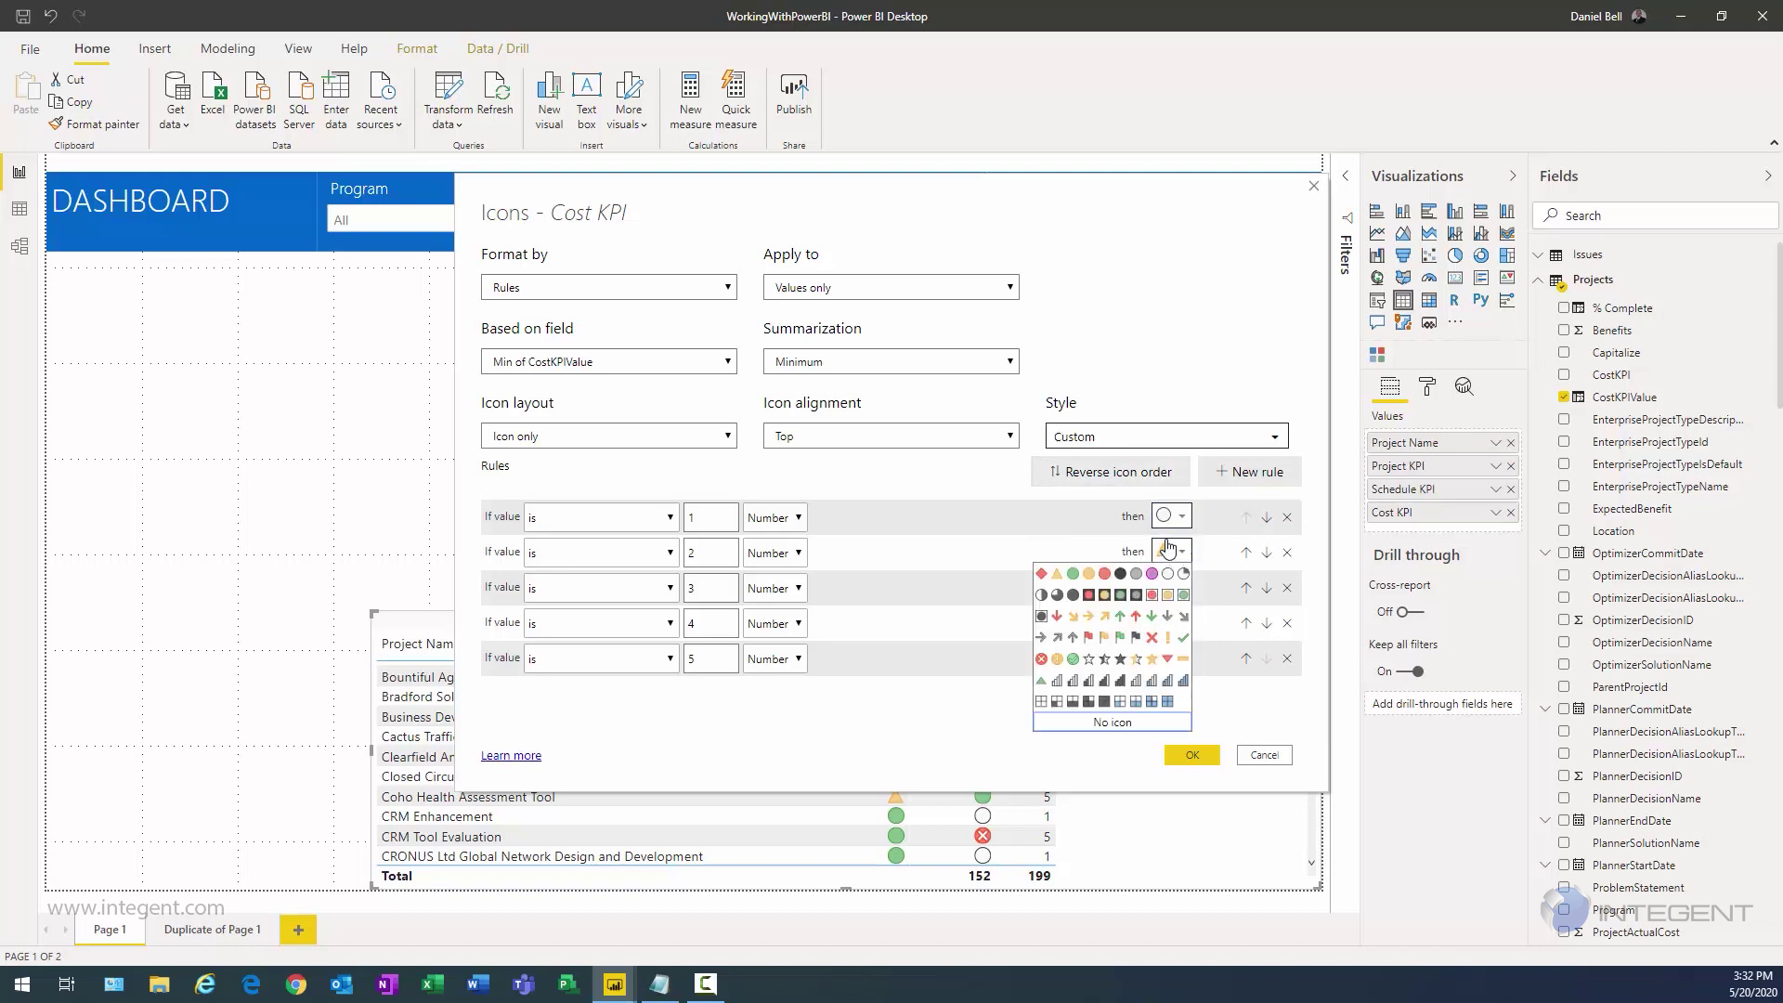
click(1136, 574)
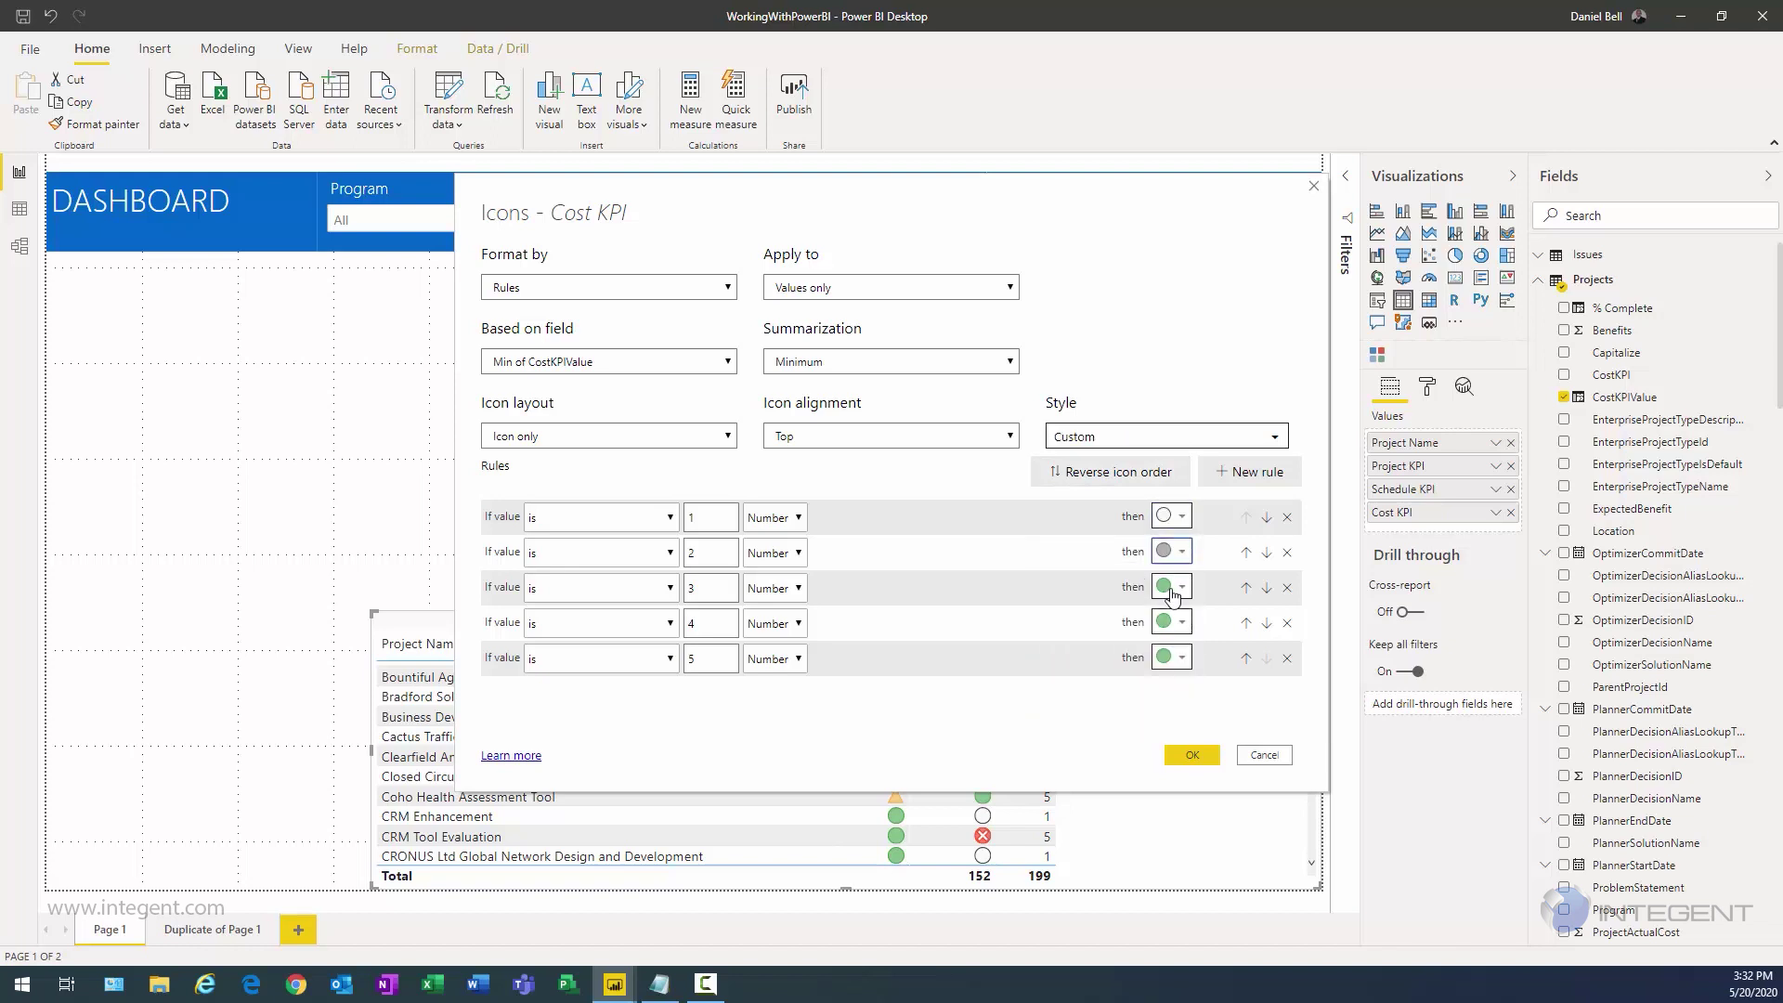
click(1171, 593)
click(1041, 696)
click(1179, 625)
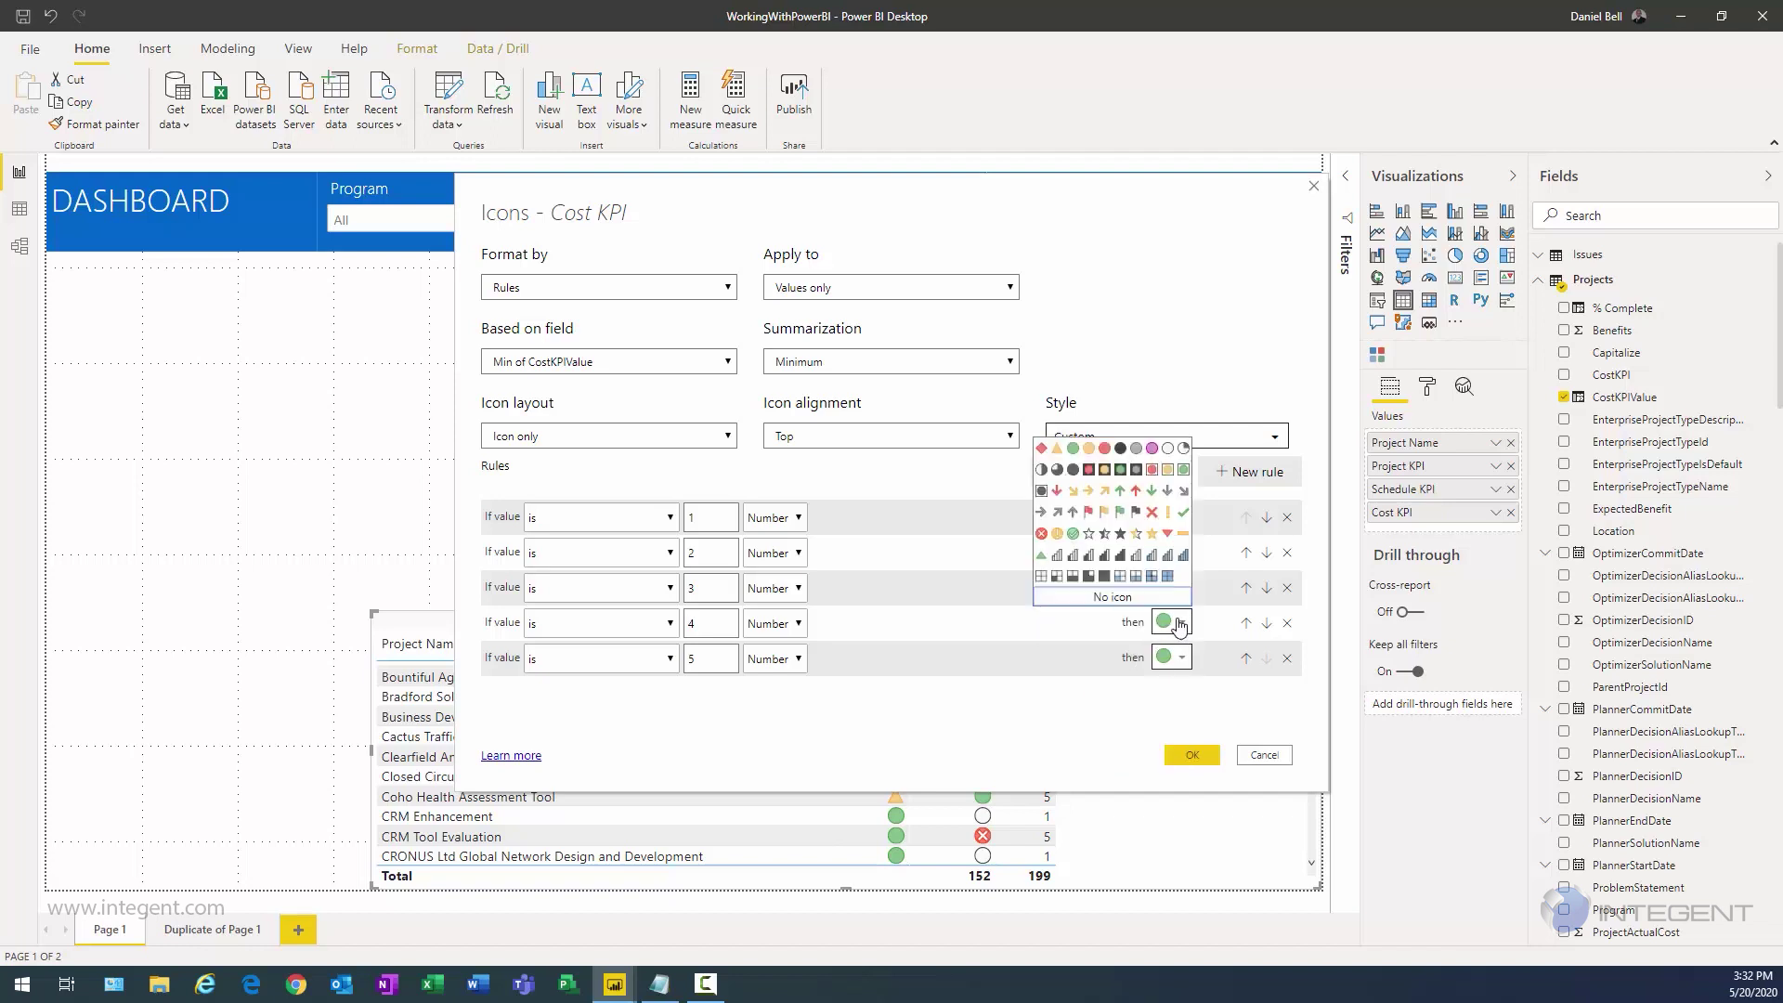
click(1057, 448)
click(1188, 758)
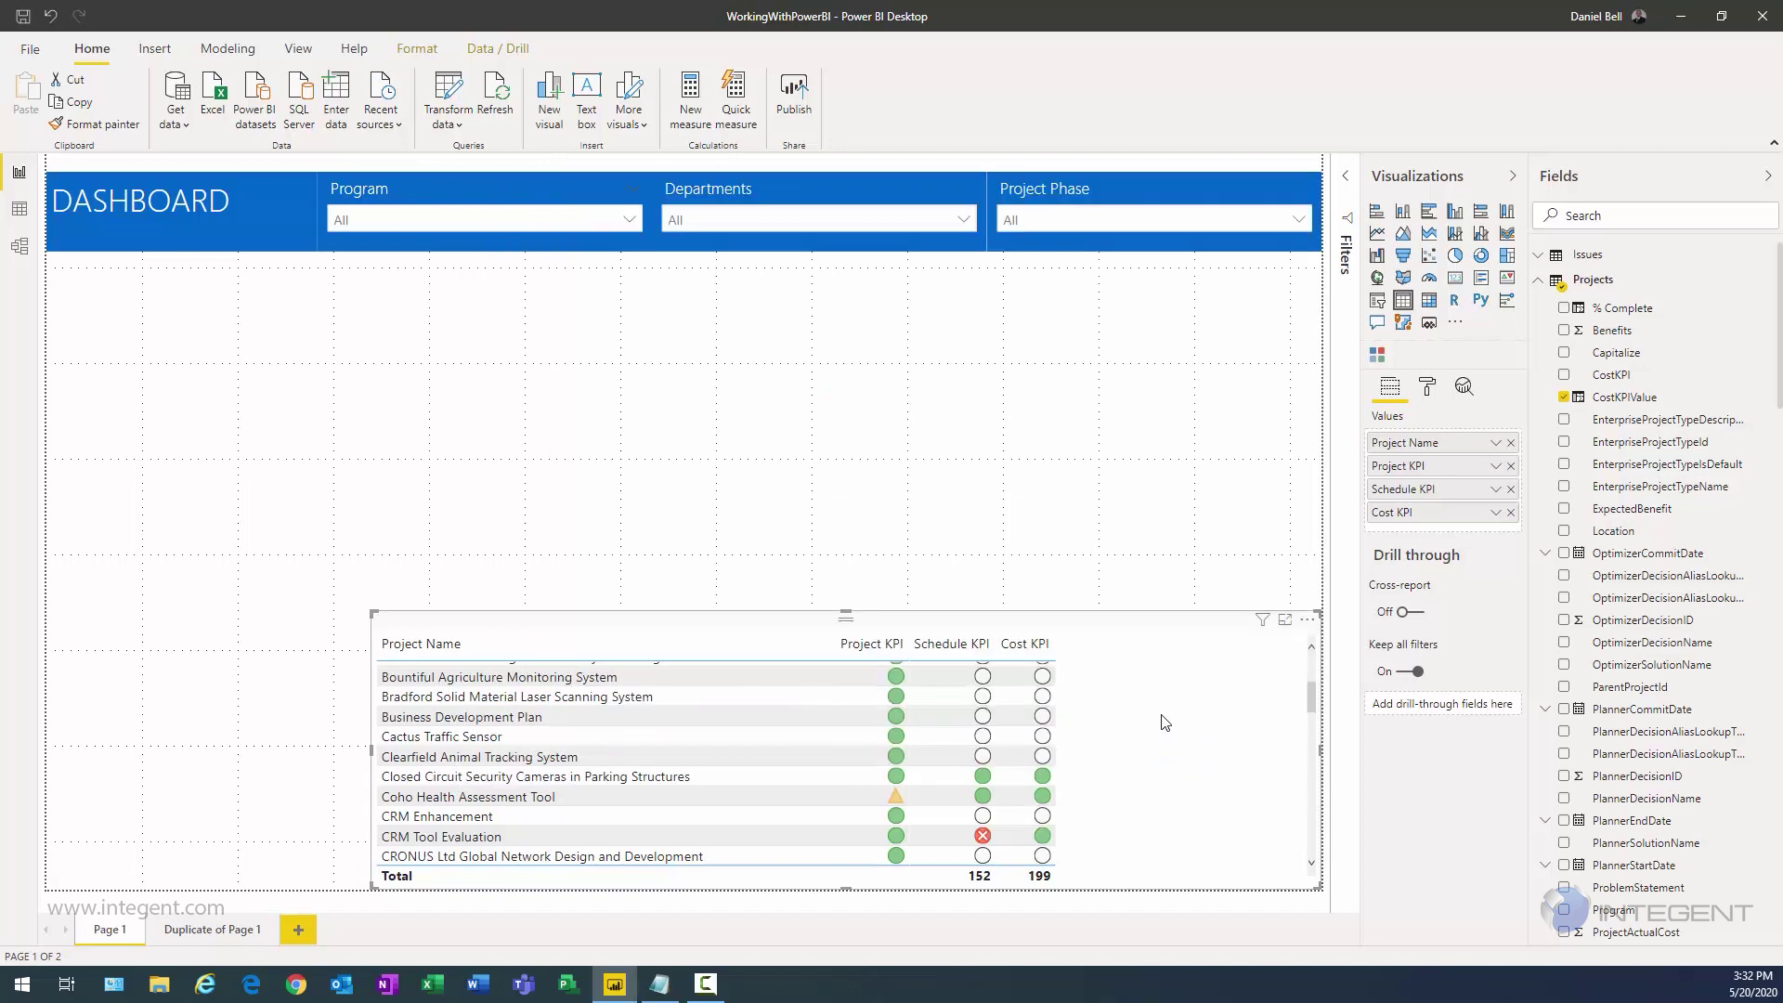
scroll(1011, 754, down, 10)
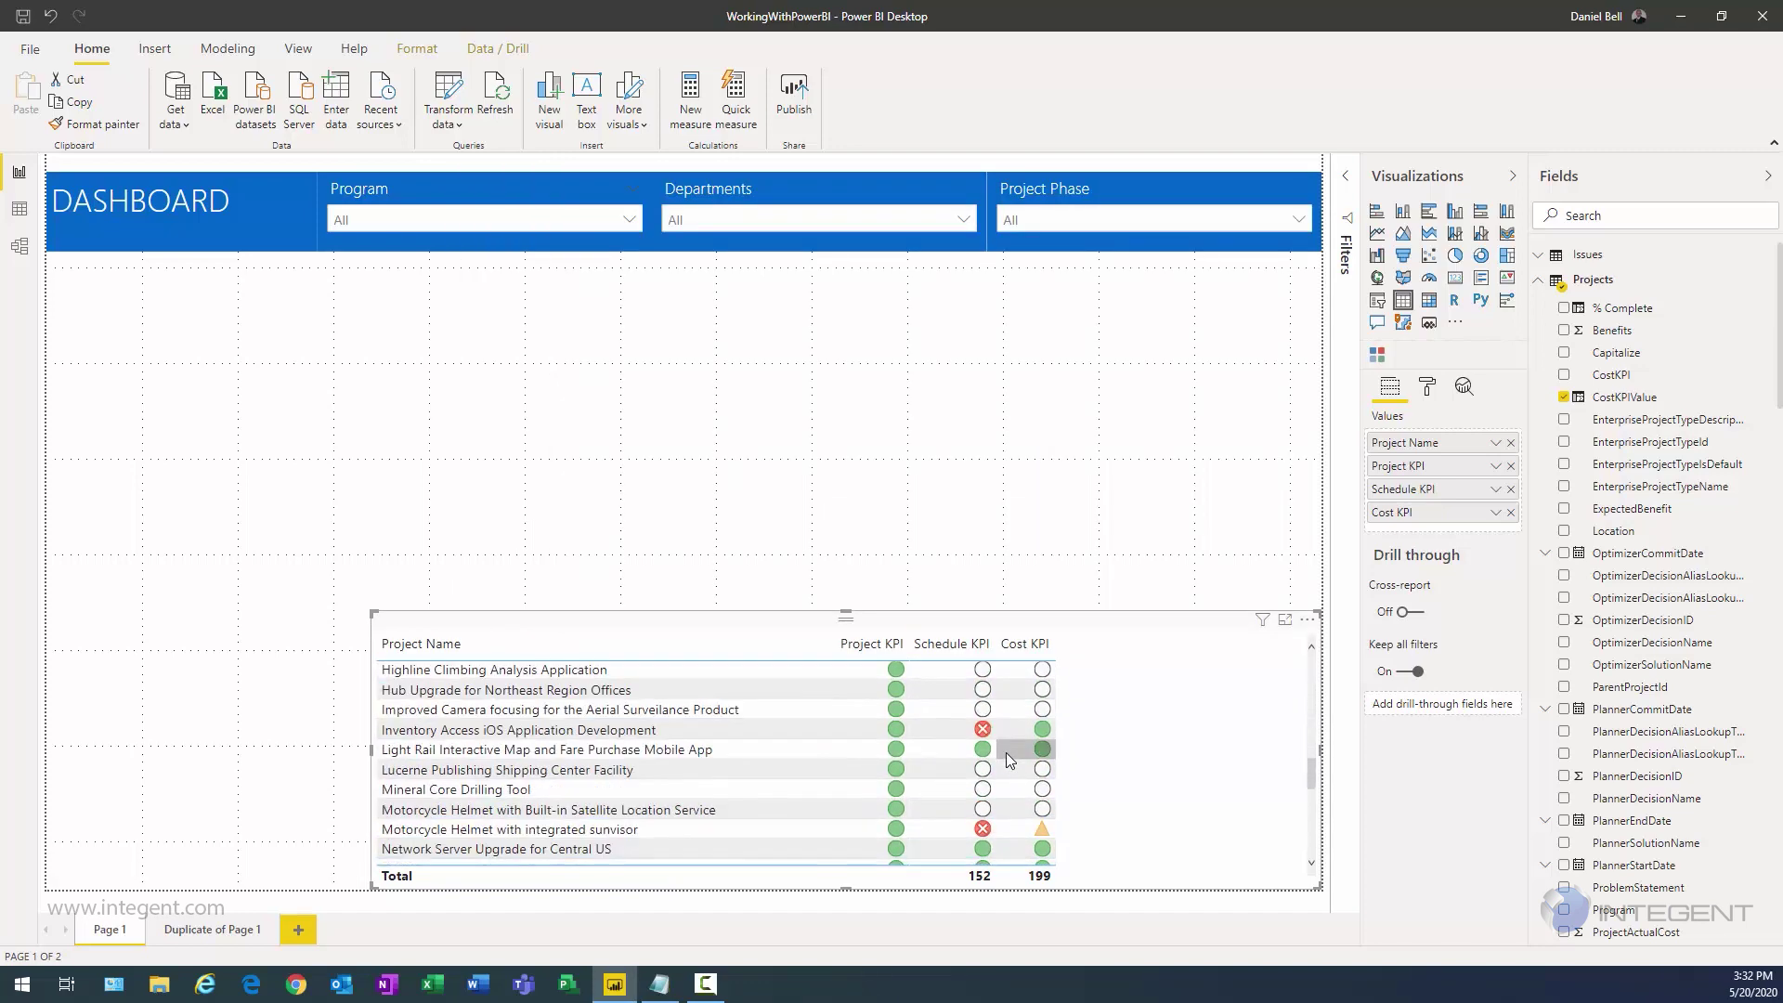
Step: Add the ProjectStartDate field to the project table and show it as a plain date instead of a date hierarchy
scroll(1010, 760, down, 4)
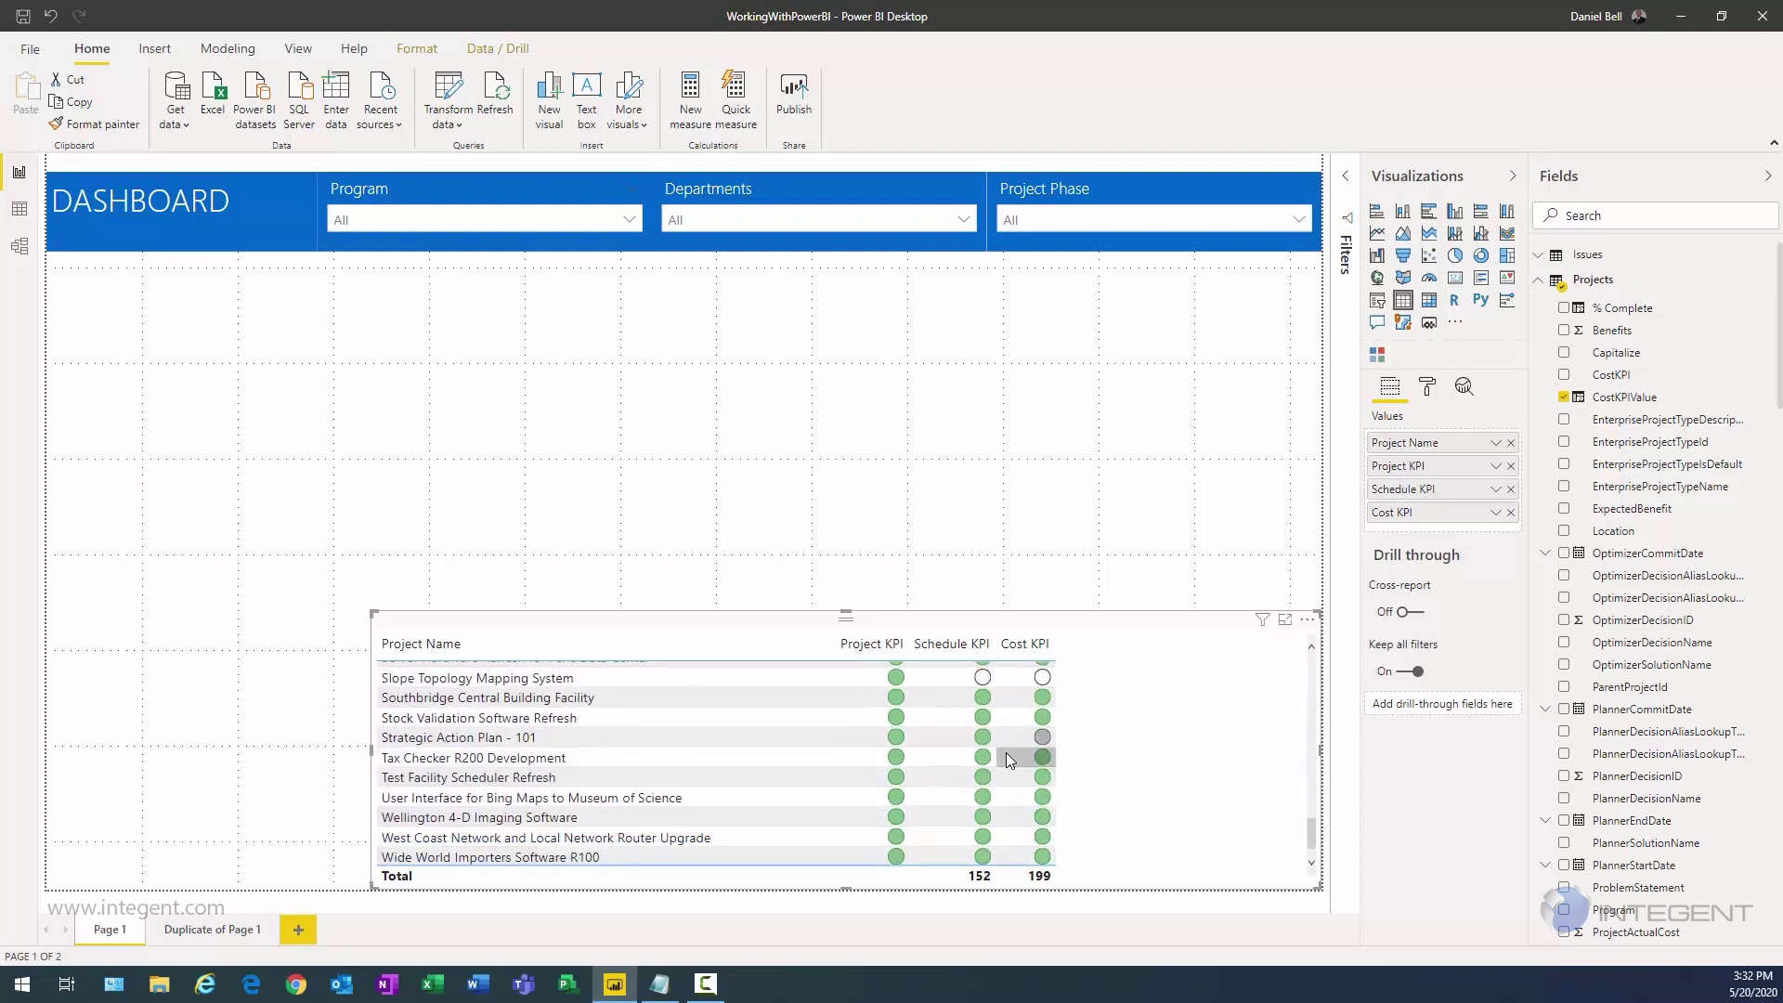
scroll(1010, 759, up, 15)
scroll(1007, 754, up, 8)
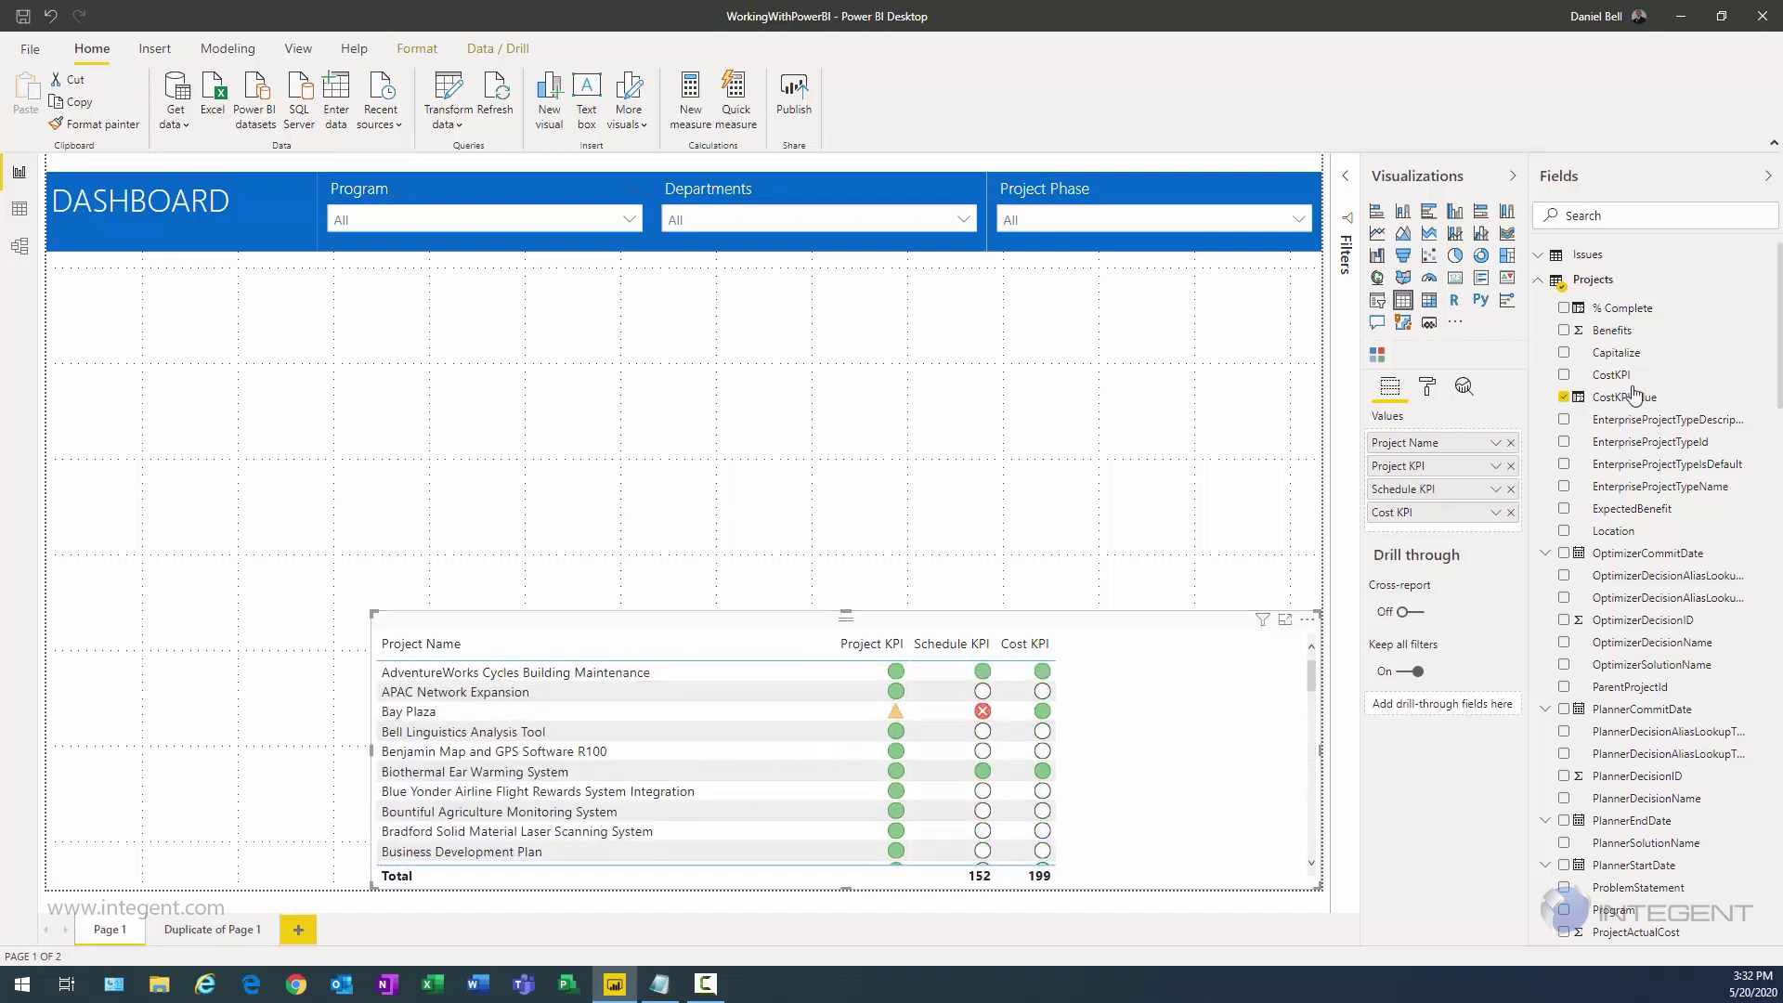
scroll(1597, 620, down, 10)
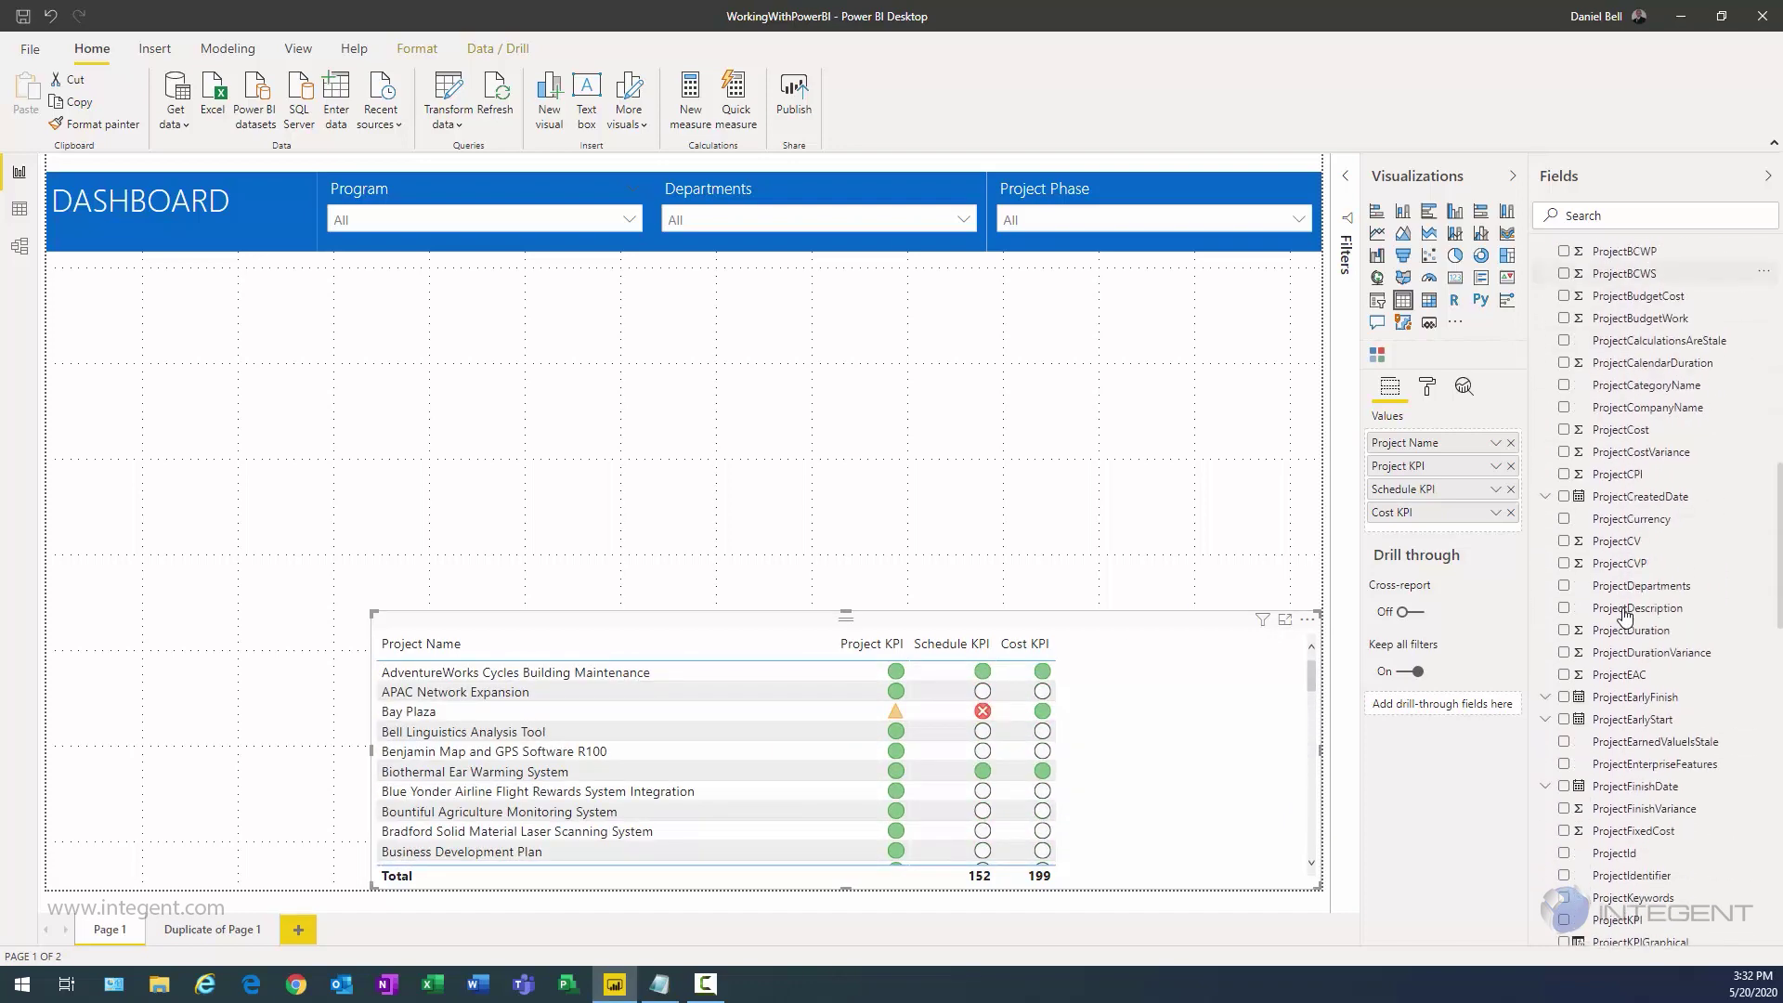
scroll(1623, 617, down, 10)
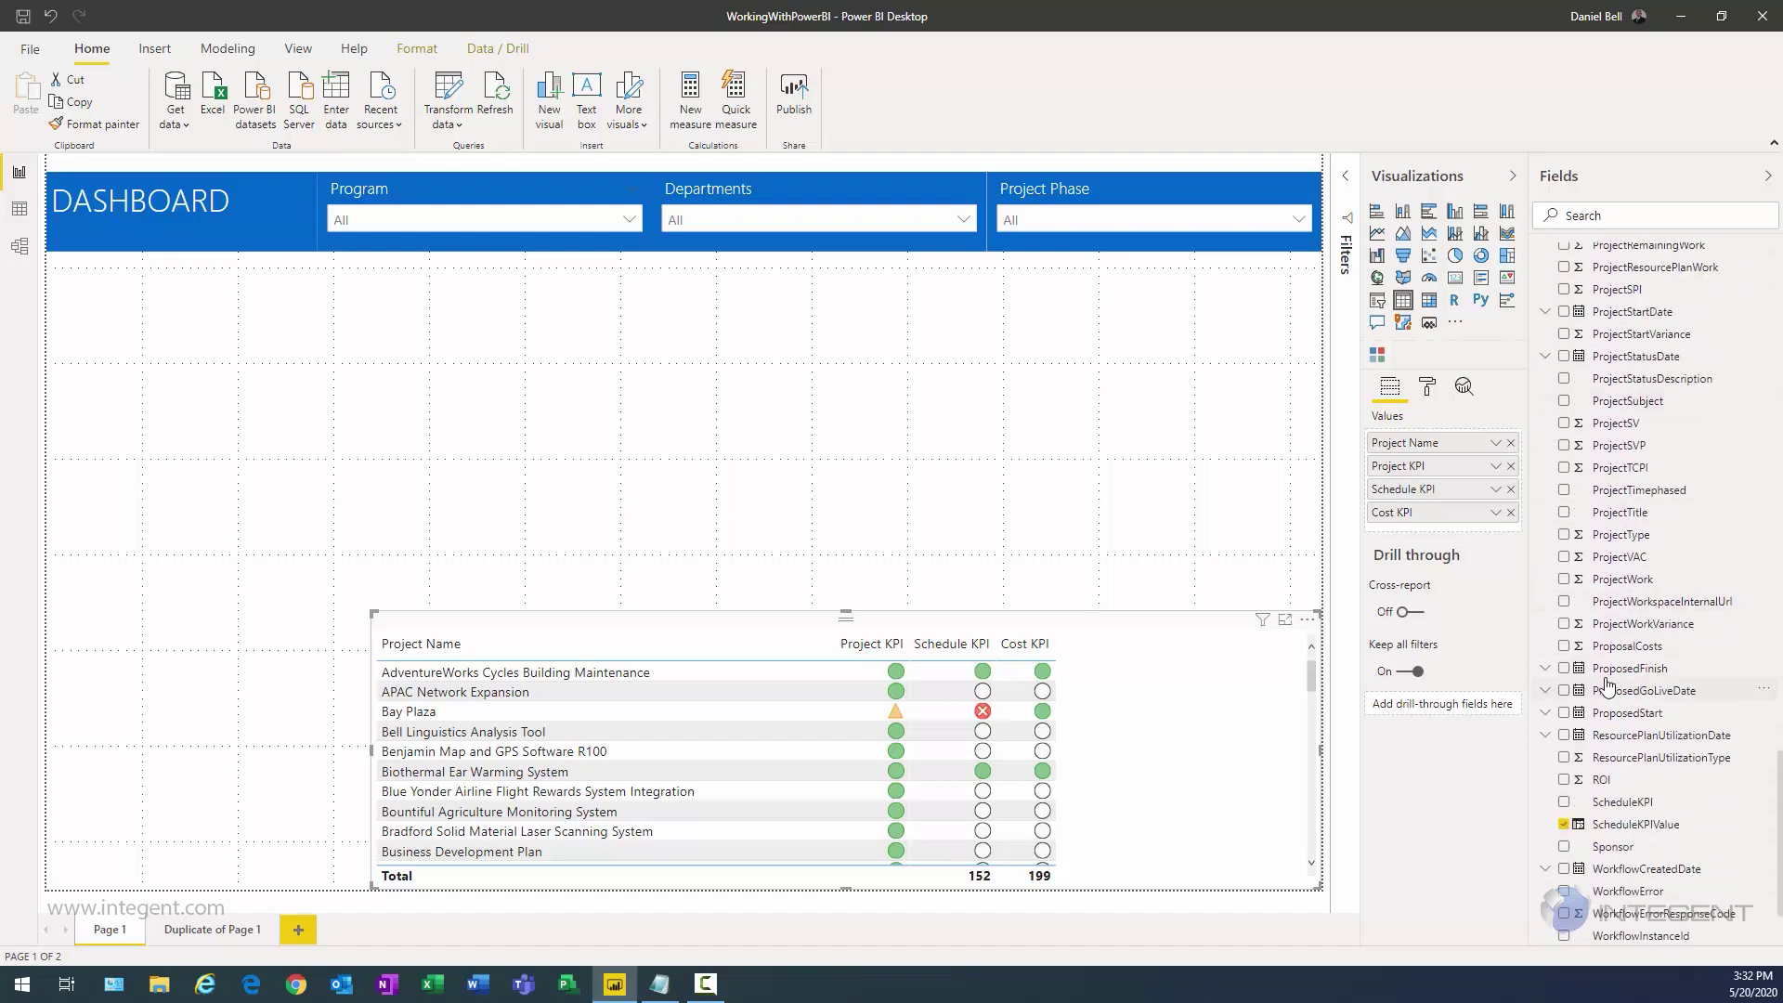
scroll(1604, 650, up, 2)
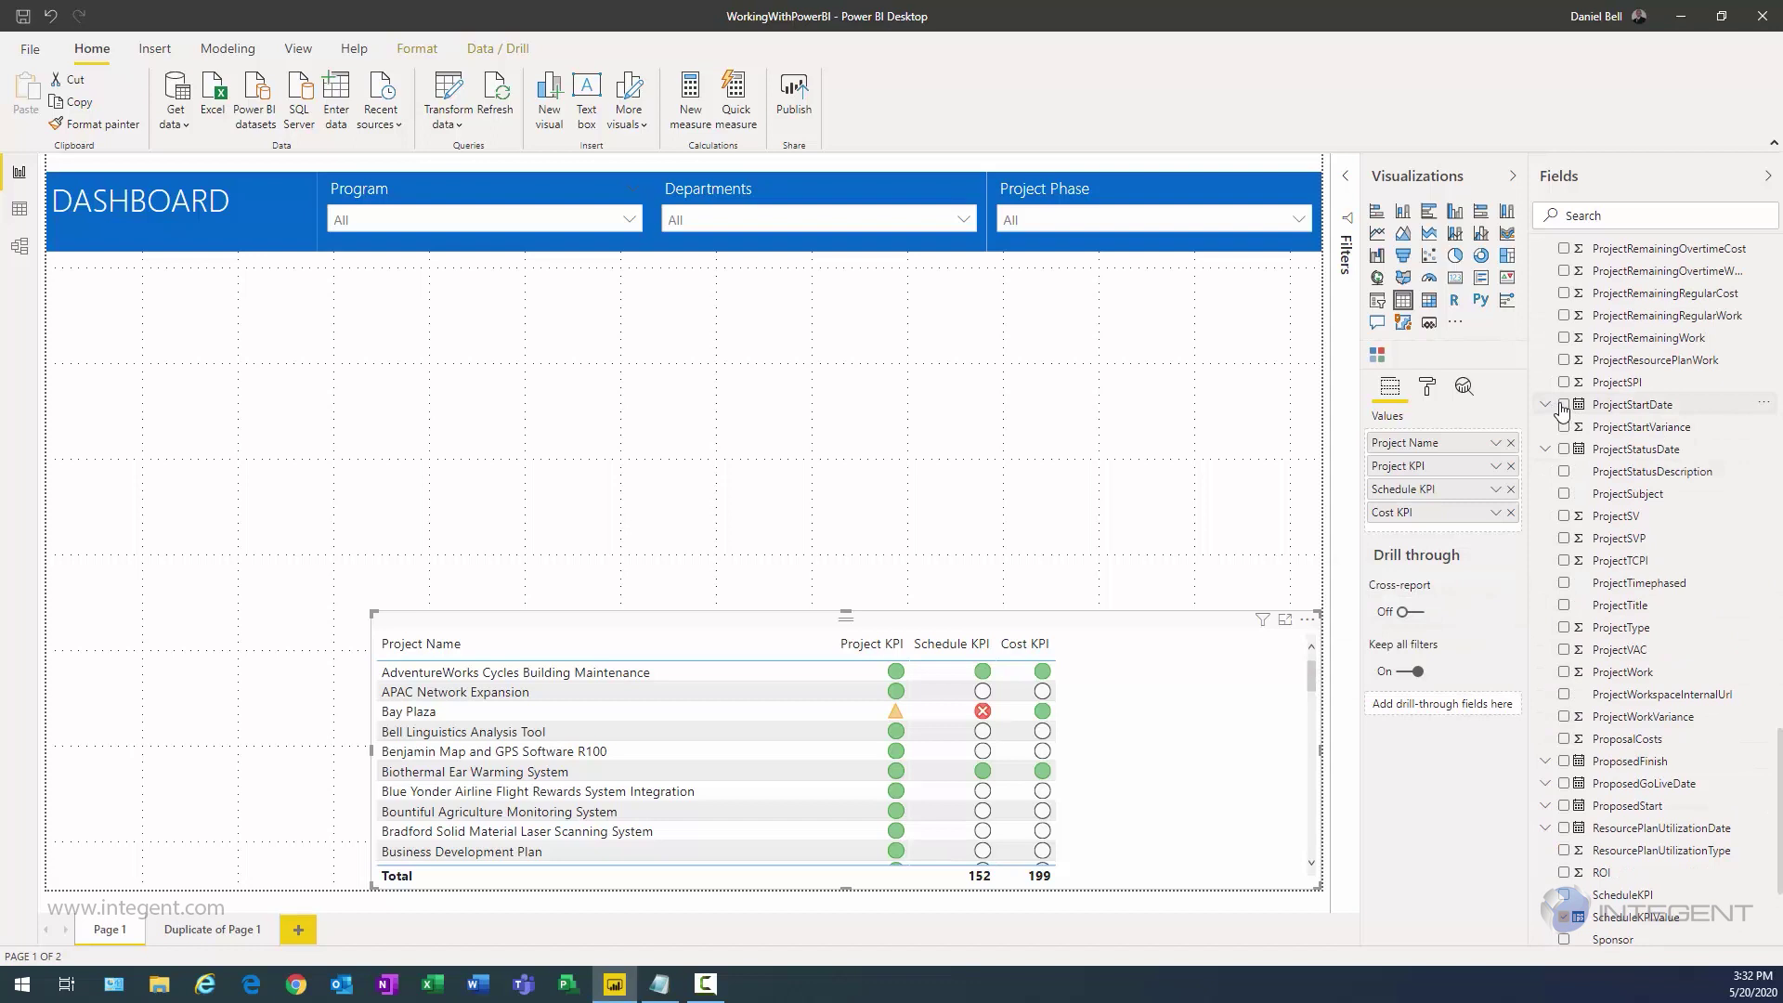
click(1563, 407)
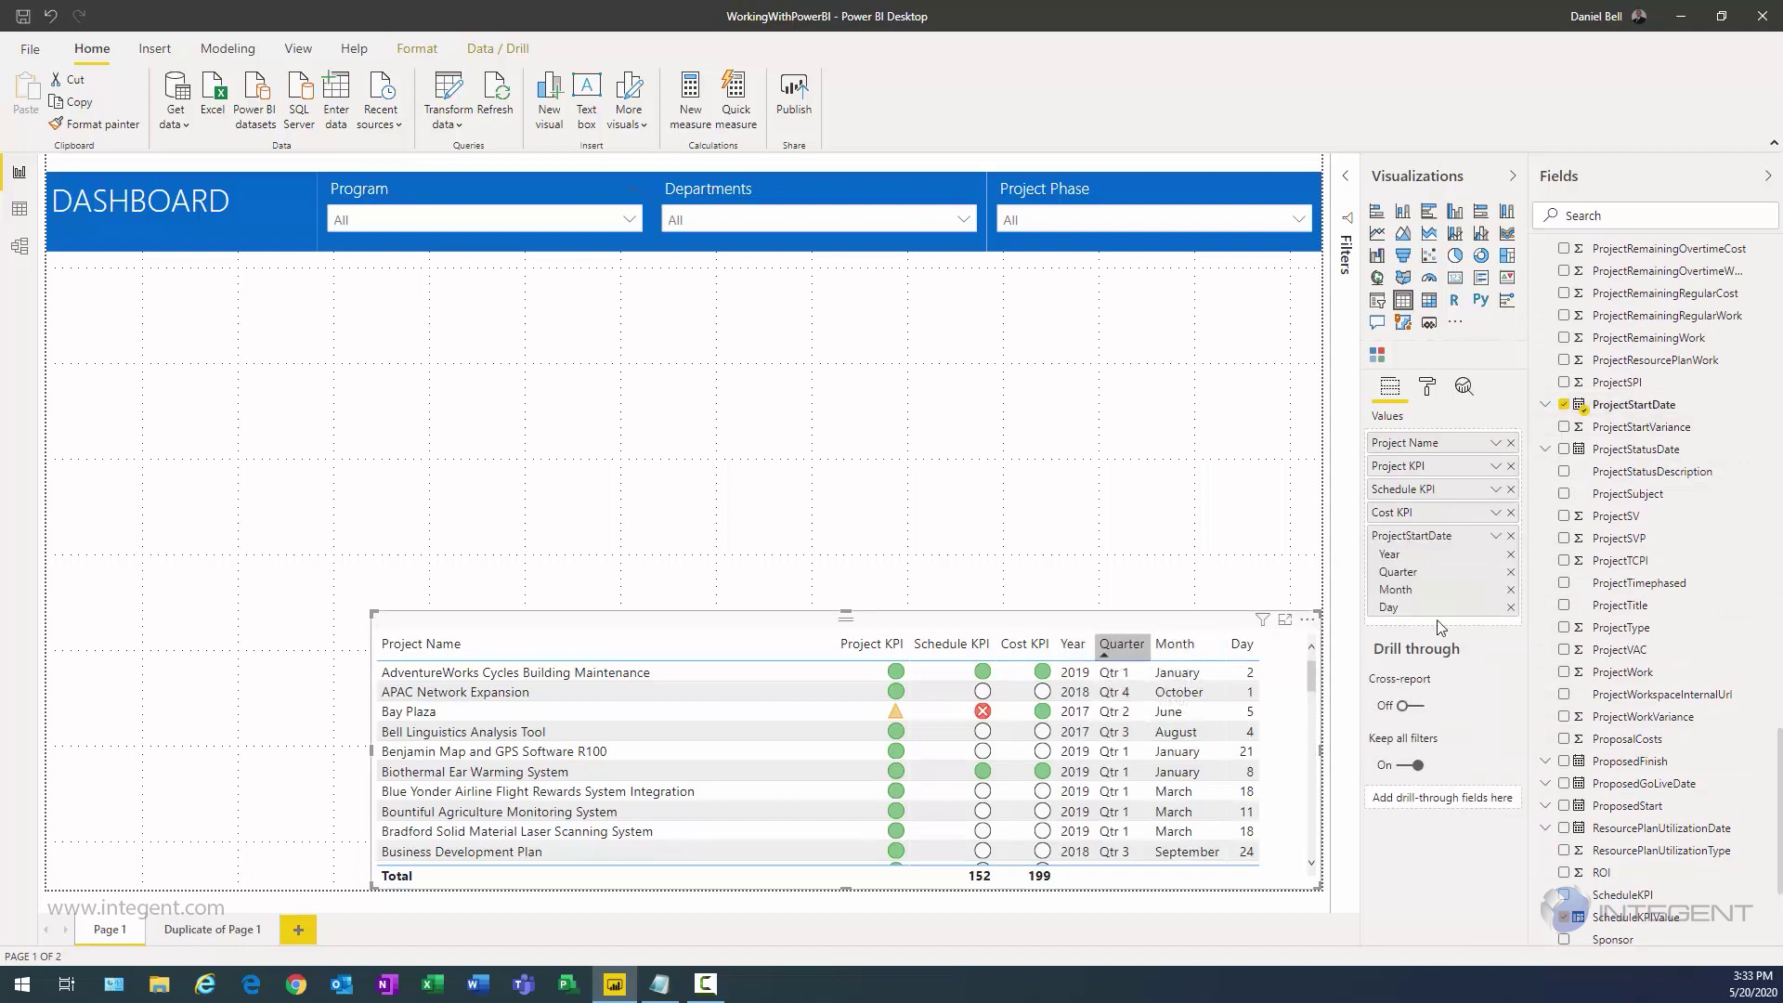
click(1496, 536)
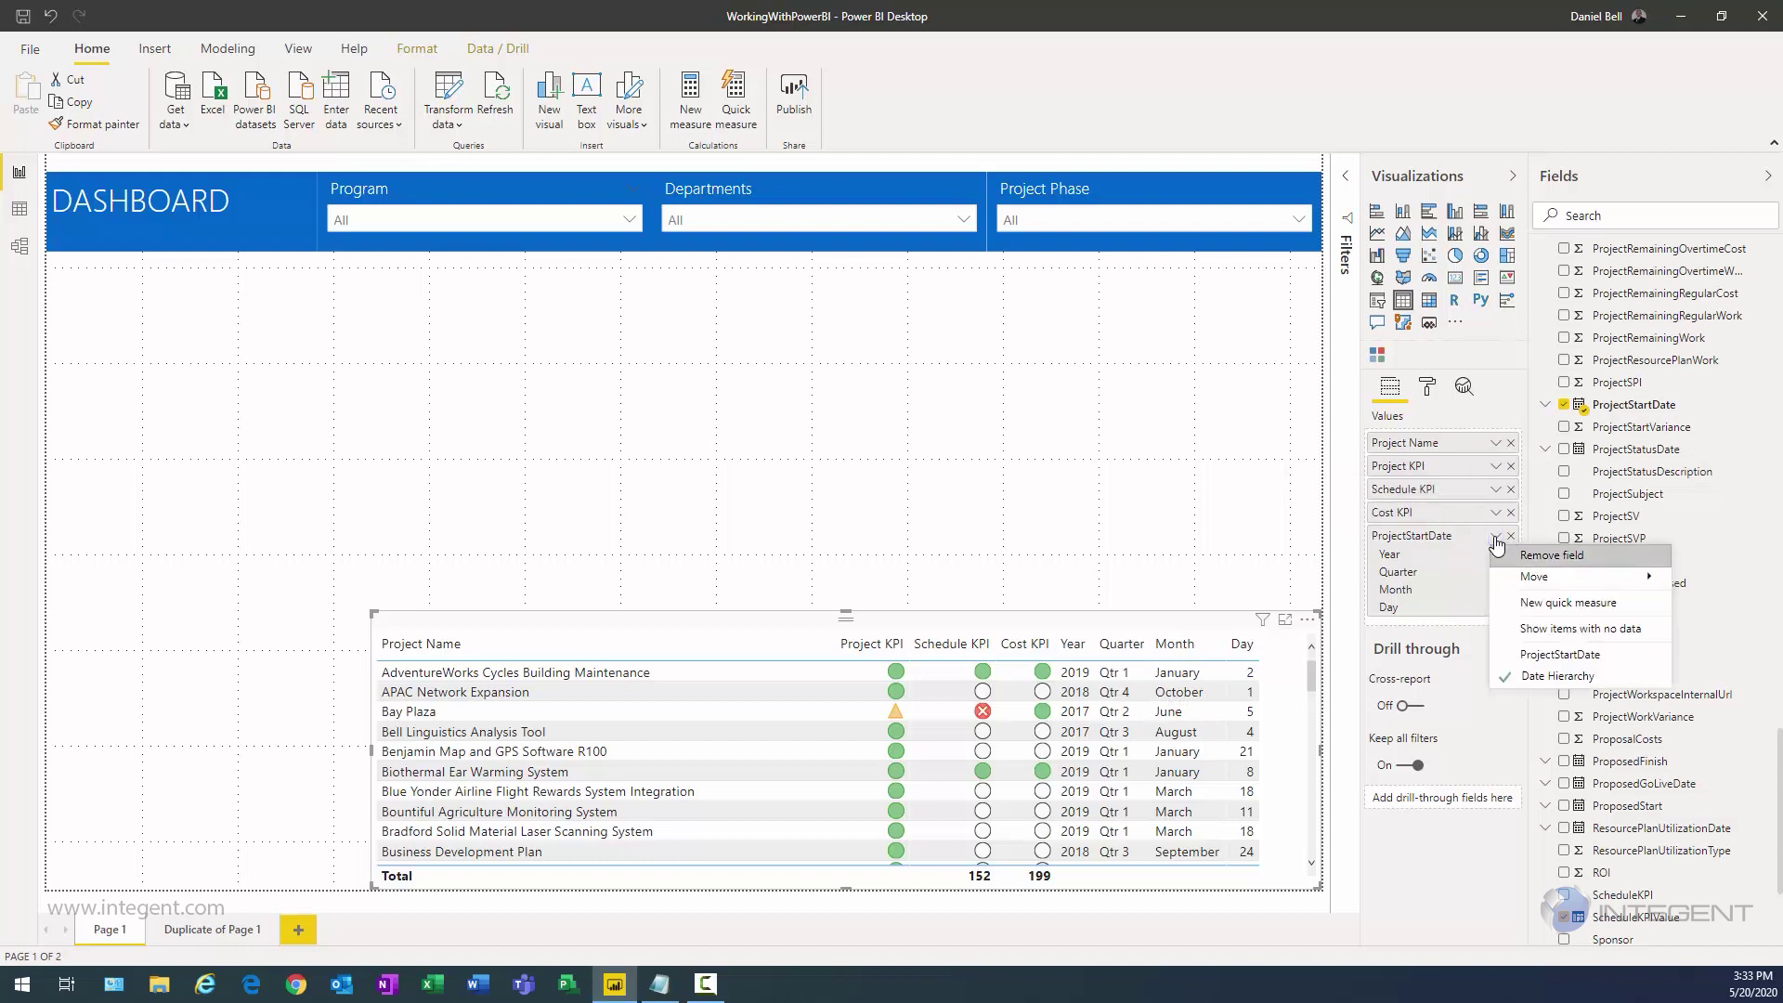
click(1547, 655)
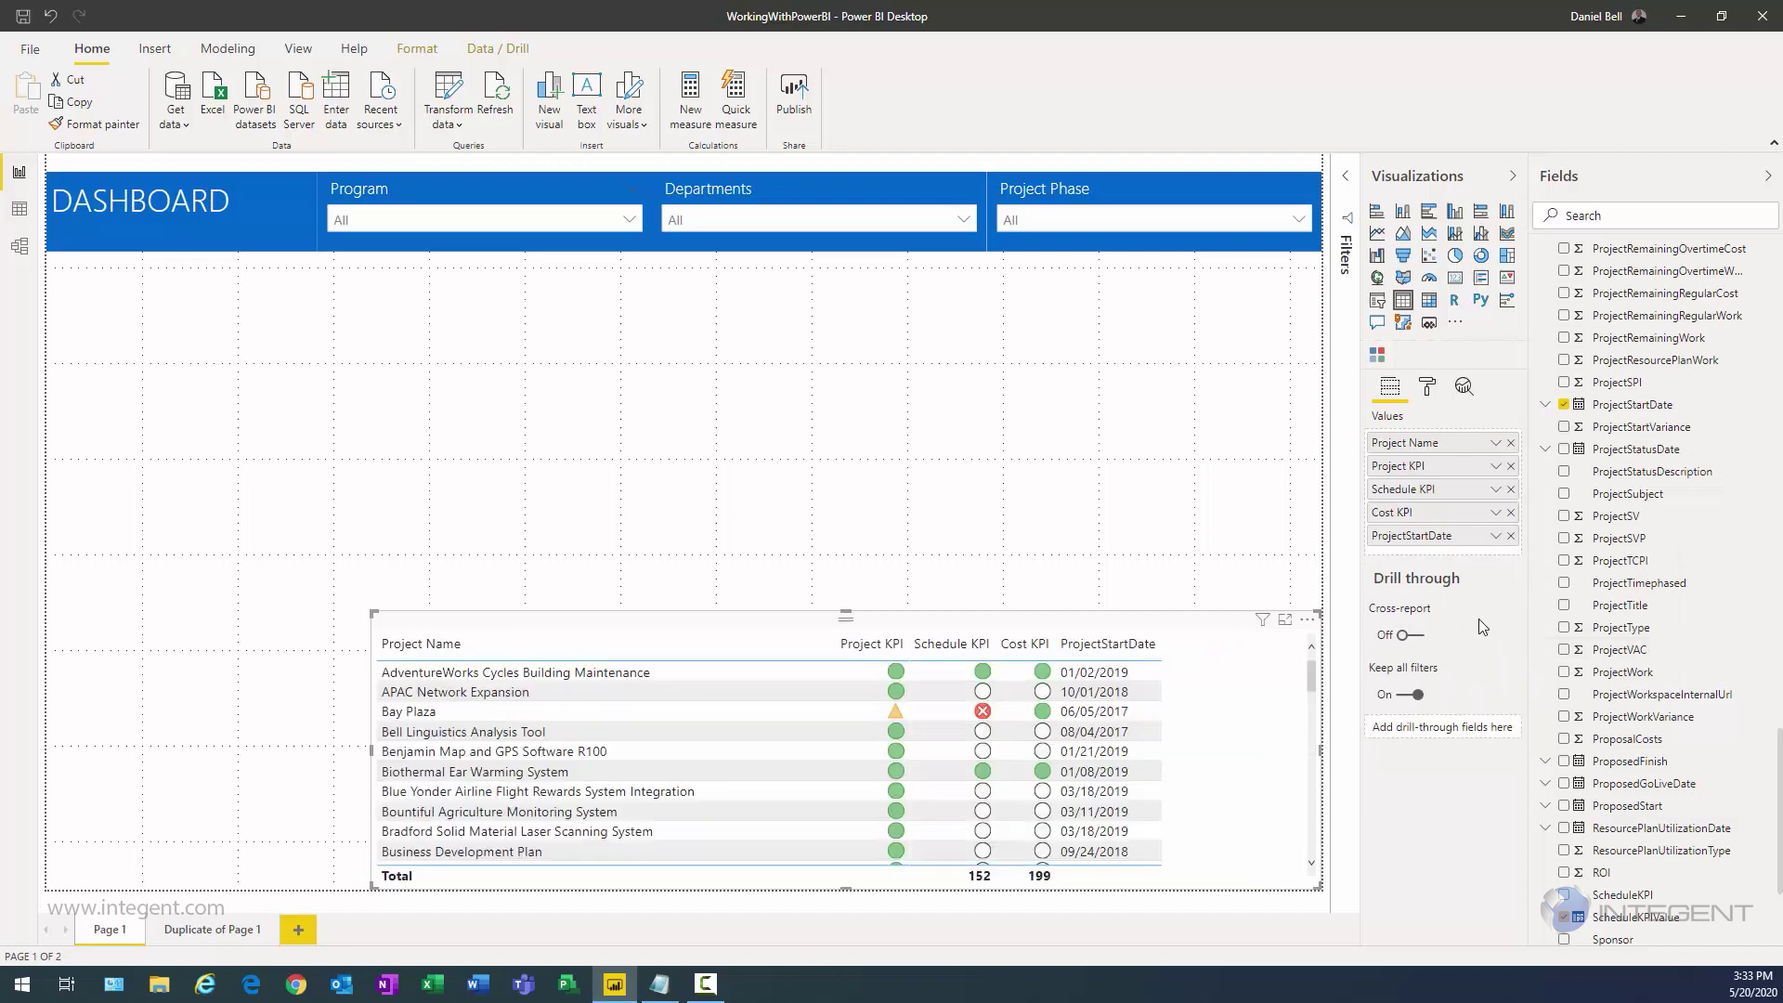
Step: Rename the ProjectStartDate column in the table as Start Date
click(1497, 537)
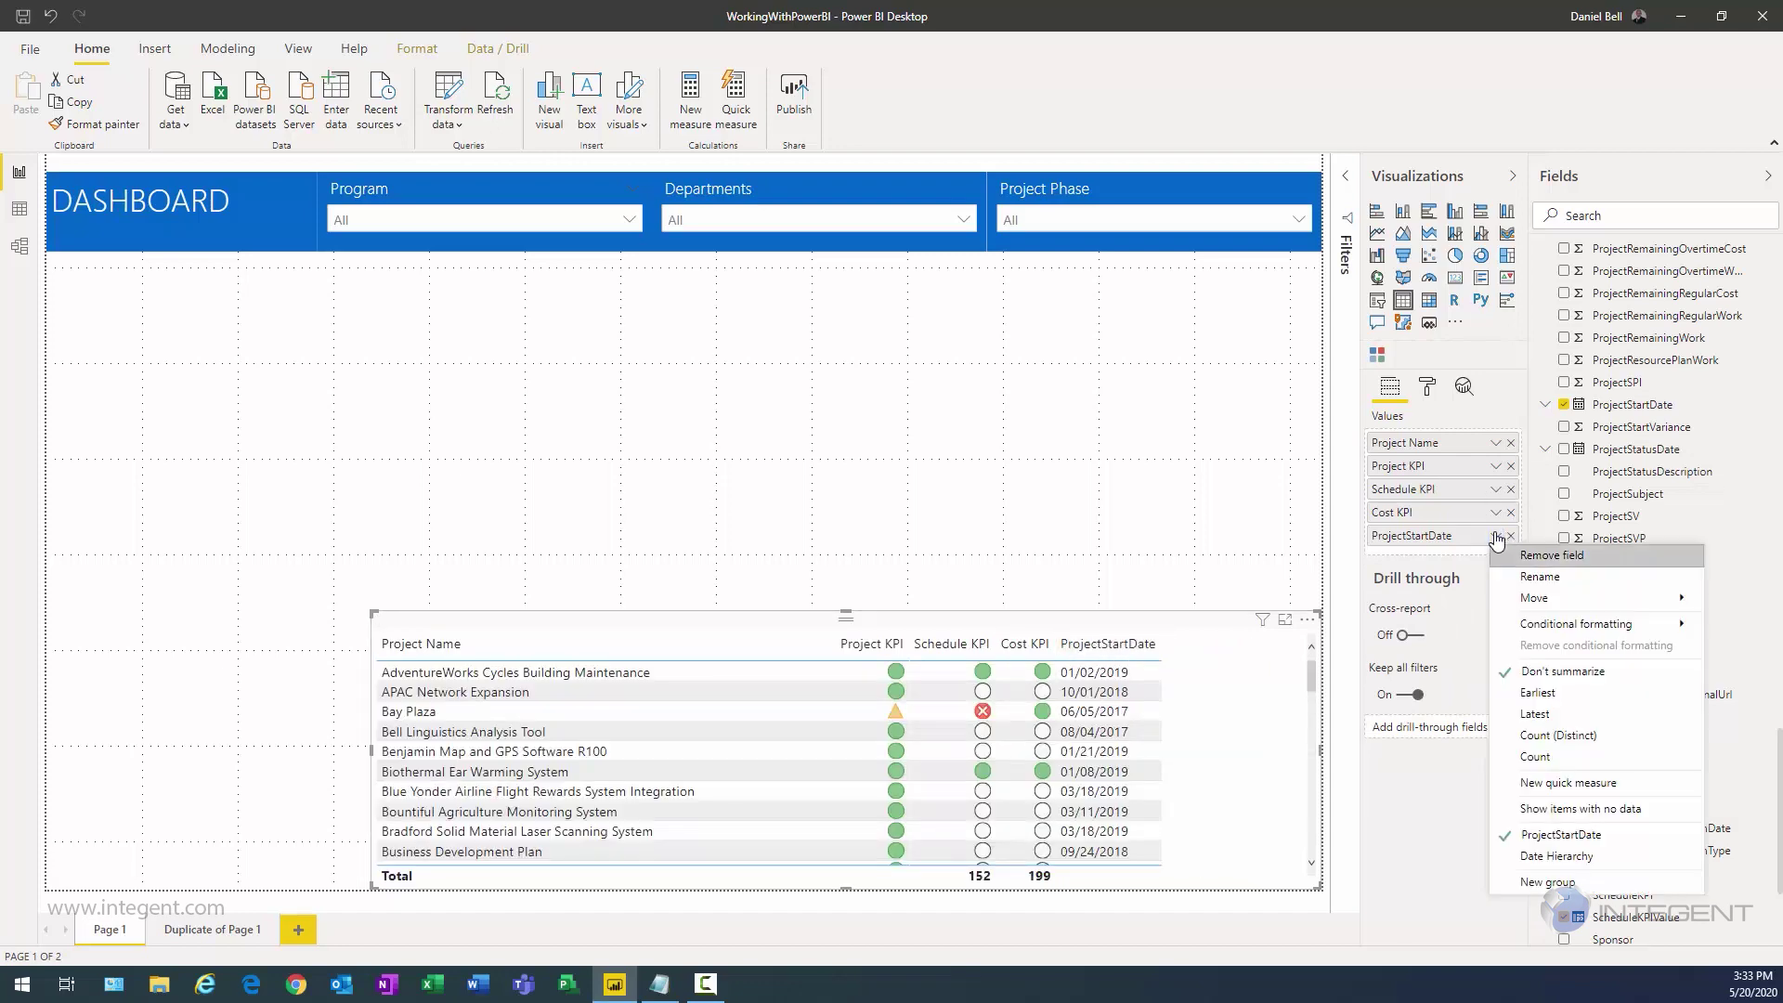
click(1538, 577)
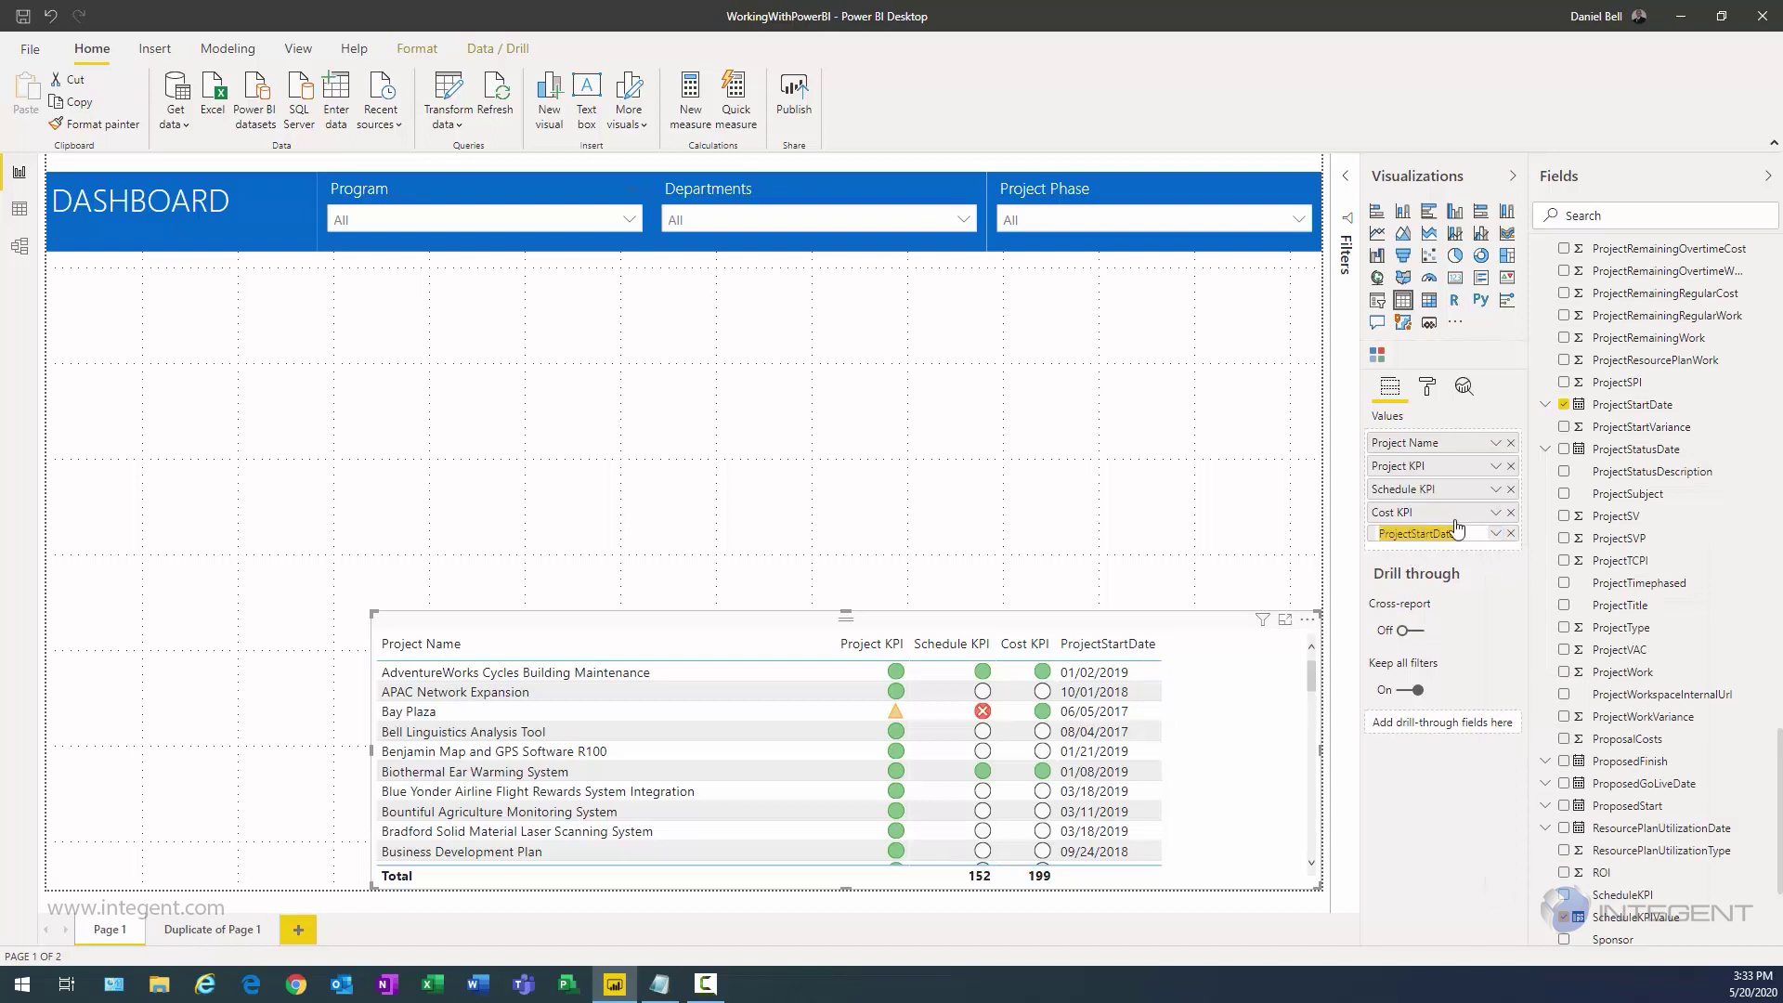
key(Home)
key(Delete)
key(Delete)
key(Delete)
key(Delete)
key(Delete)
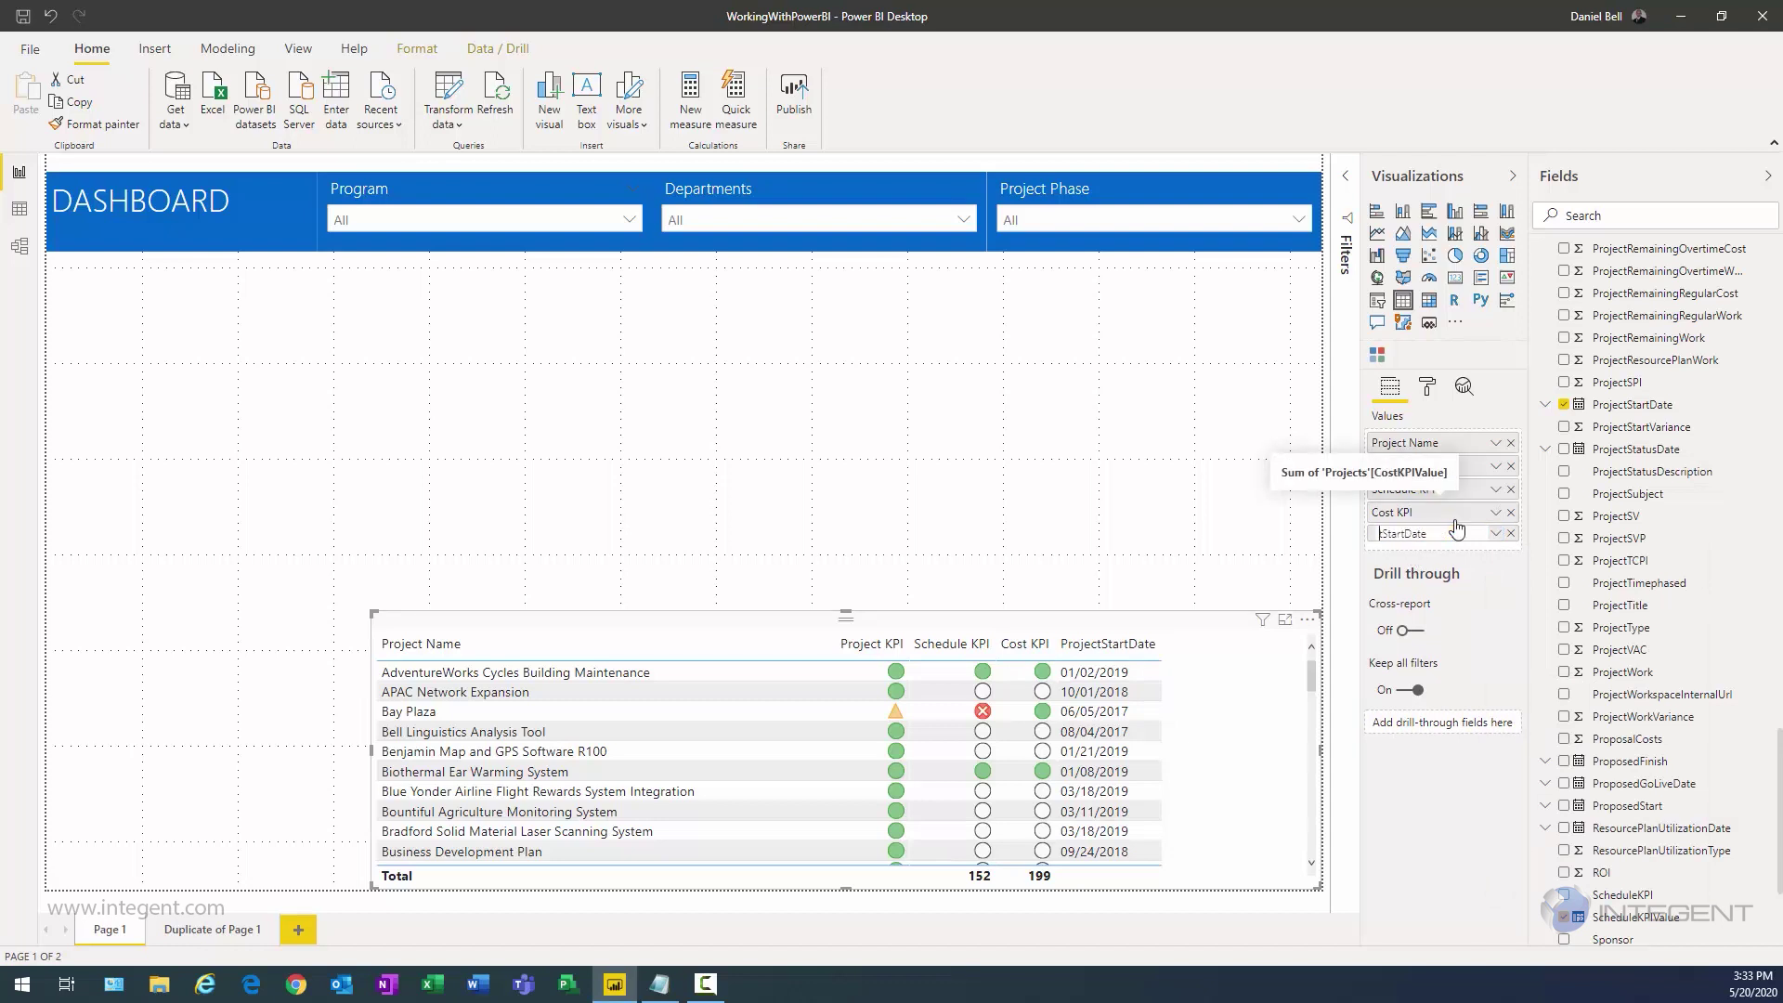
key(Return)
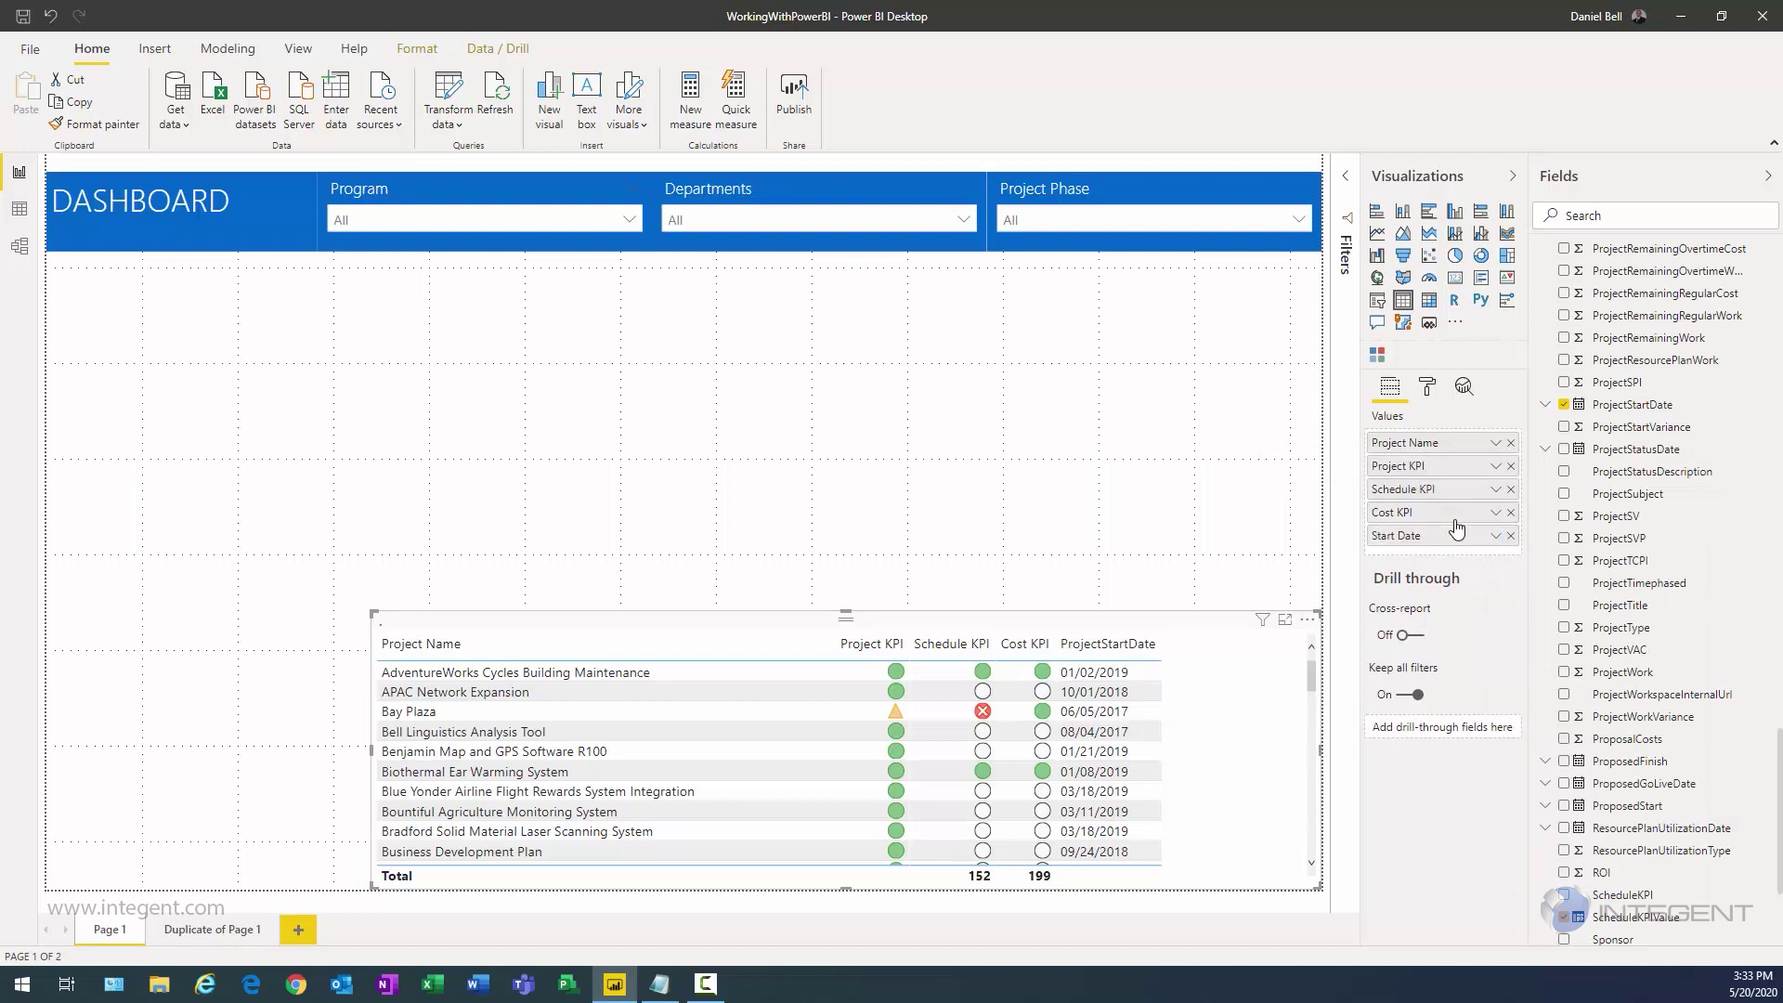
Step: Add the ProjectFinishDate field to the table and show it as a plain date instead of a date hierarchy
scroll(1642, 513, up, 8)
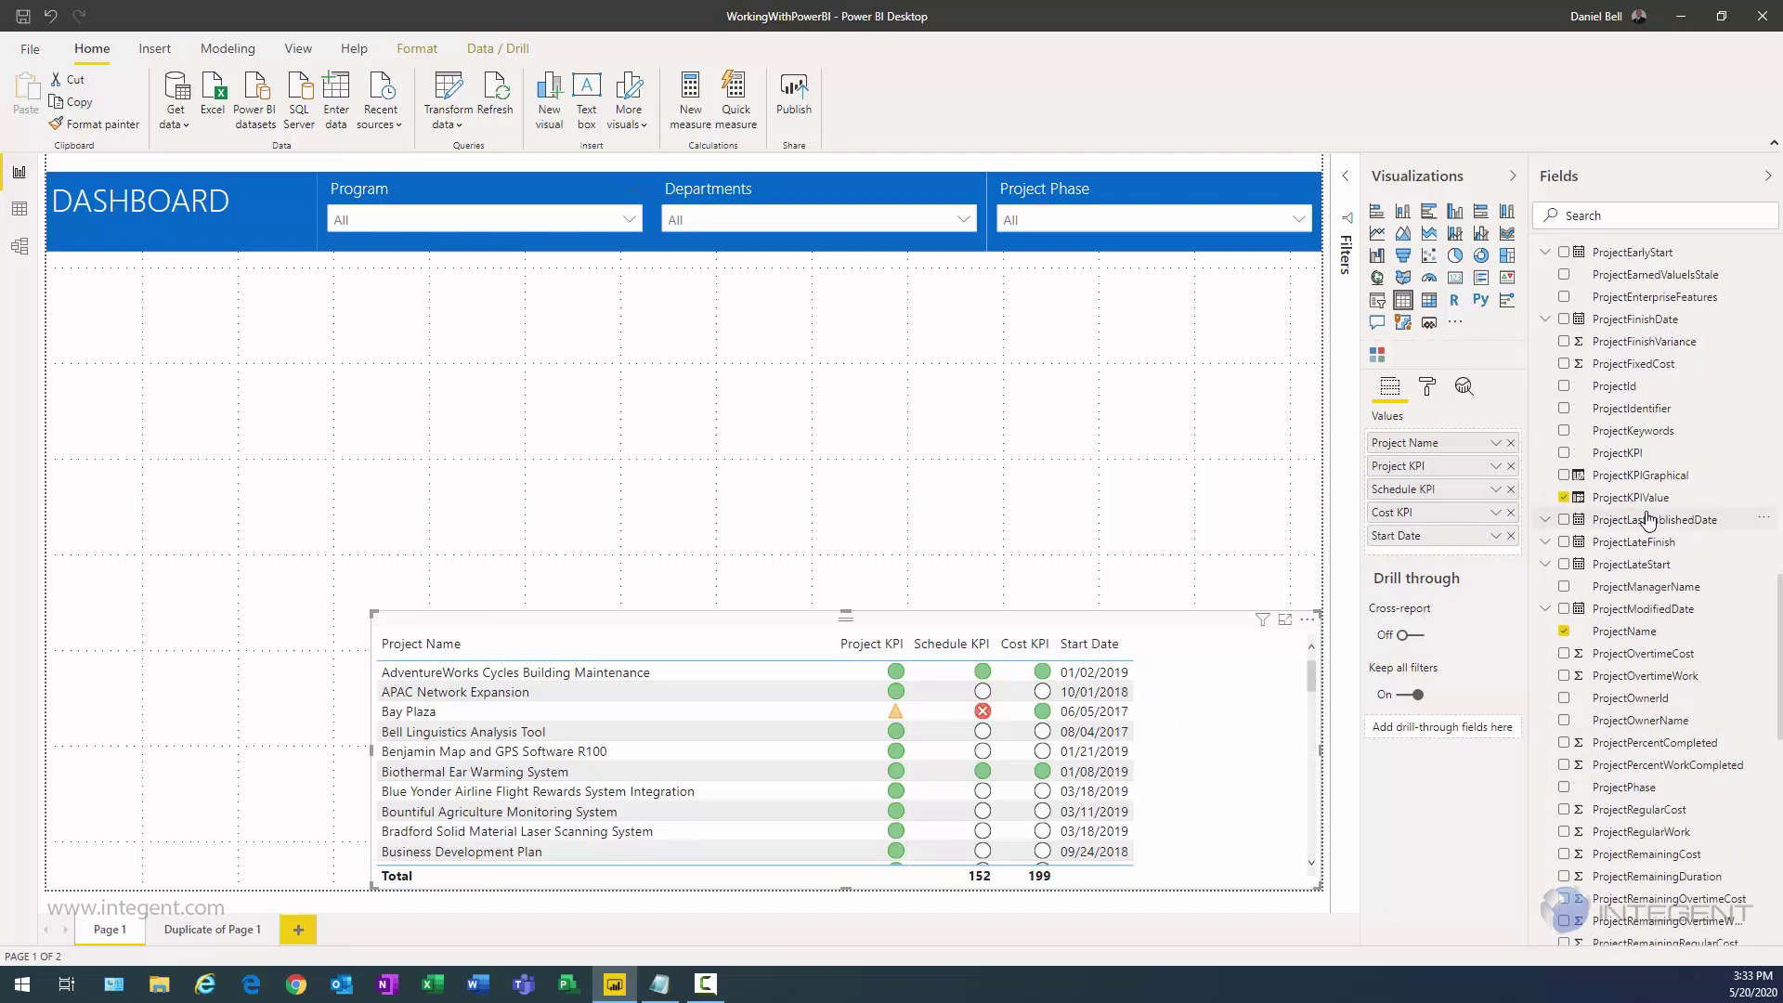
click(1565, 320)
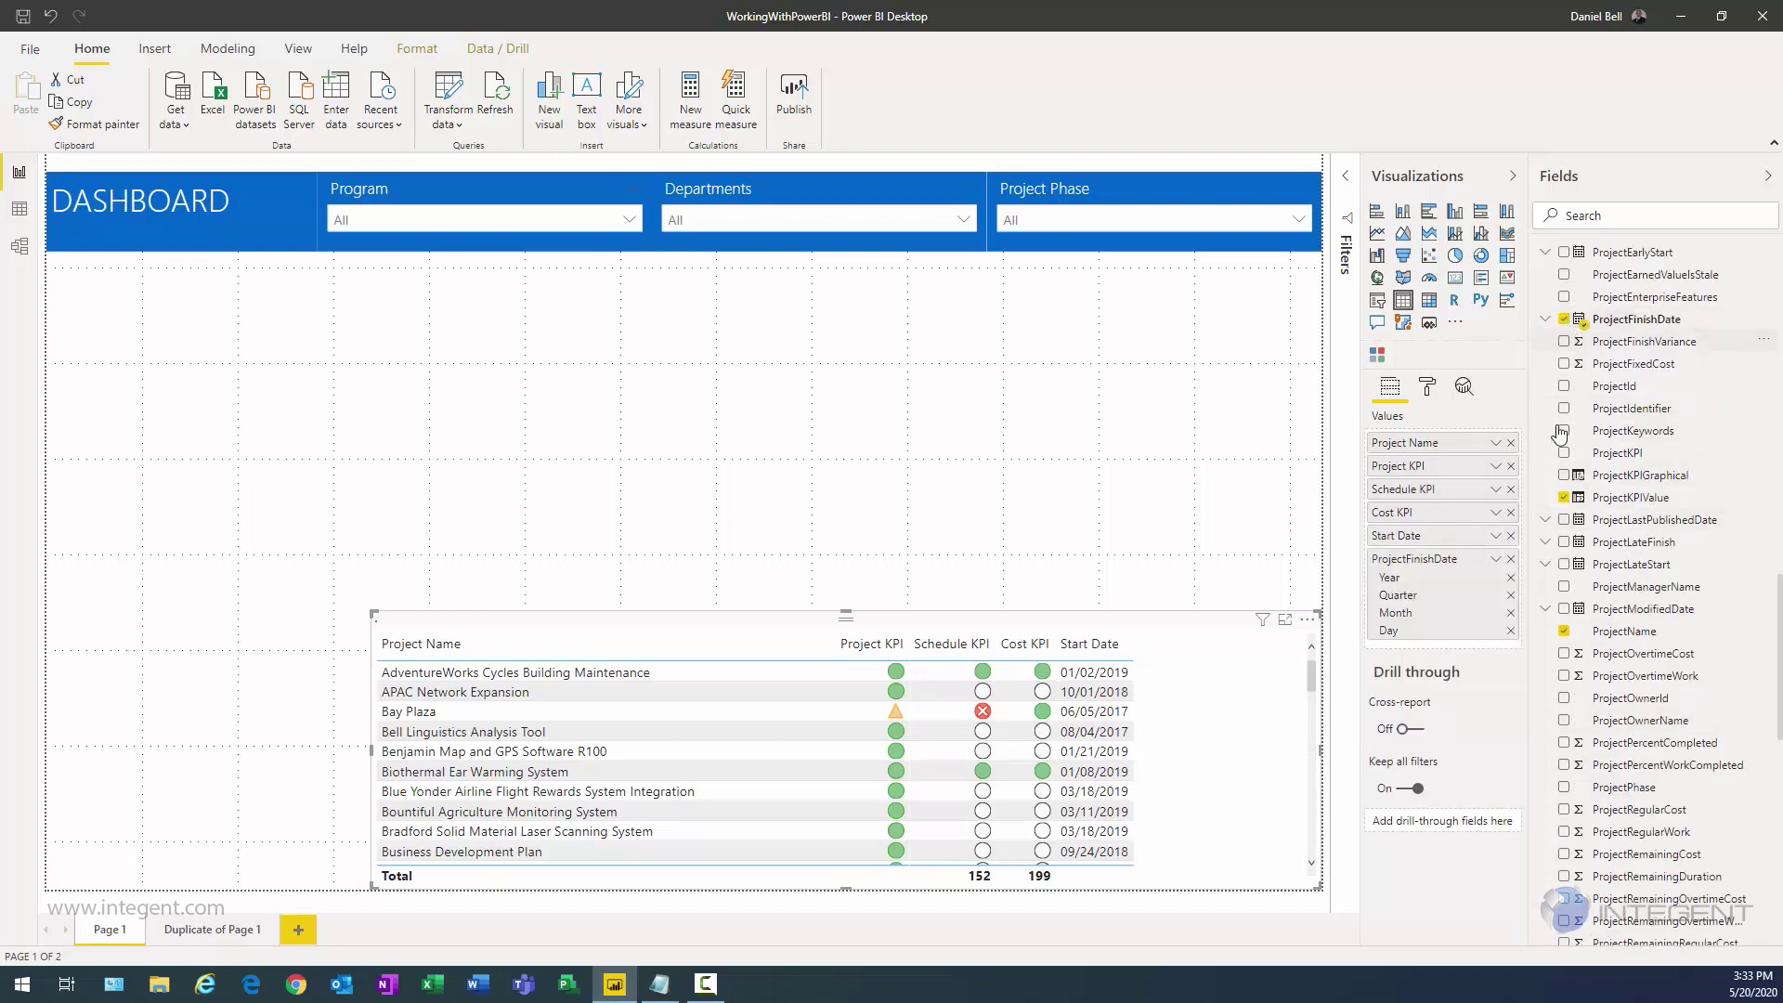
click(1496, 559)
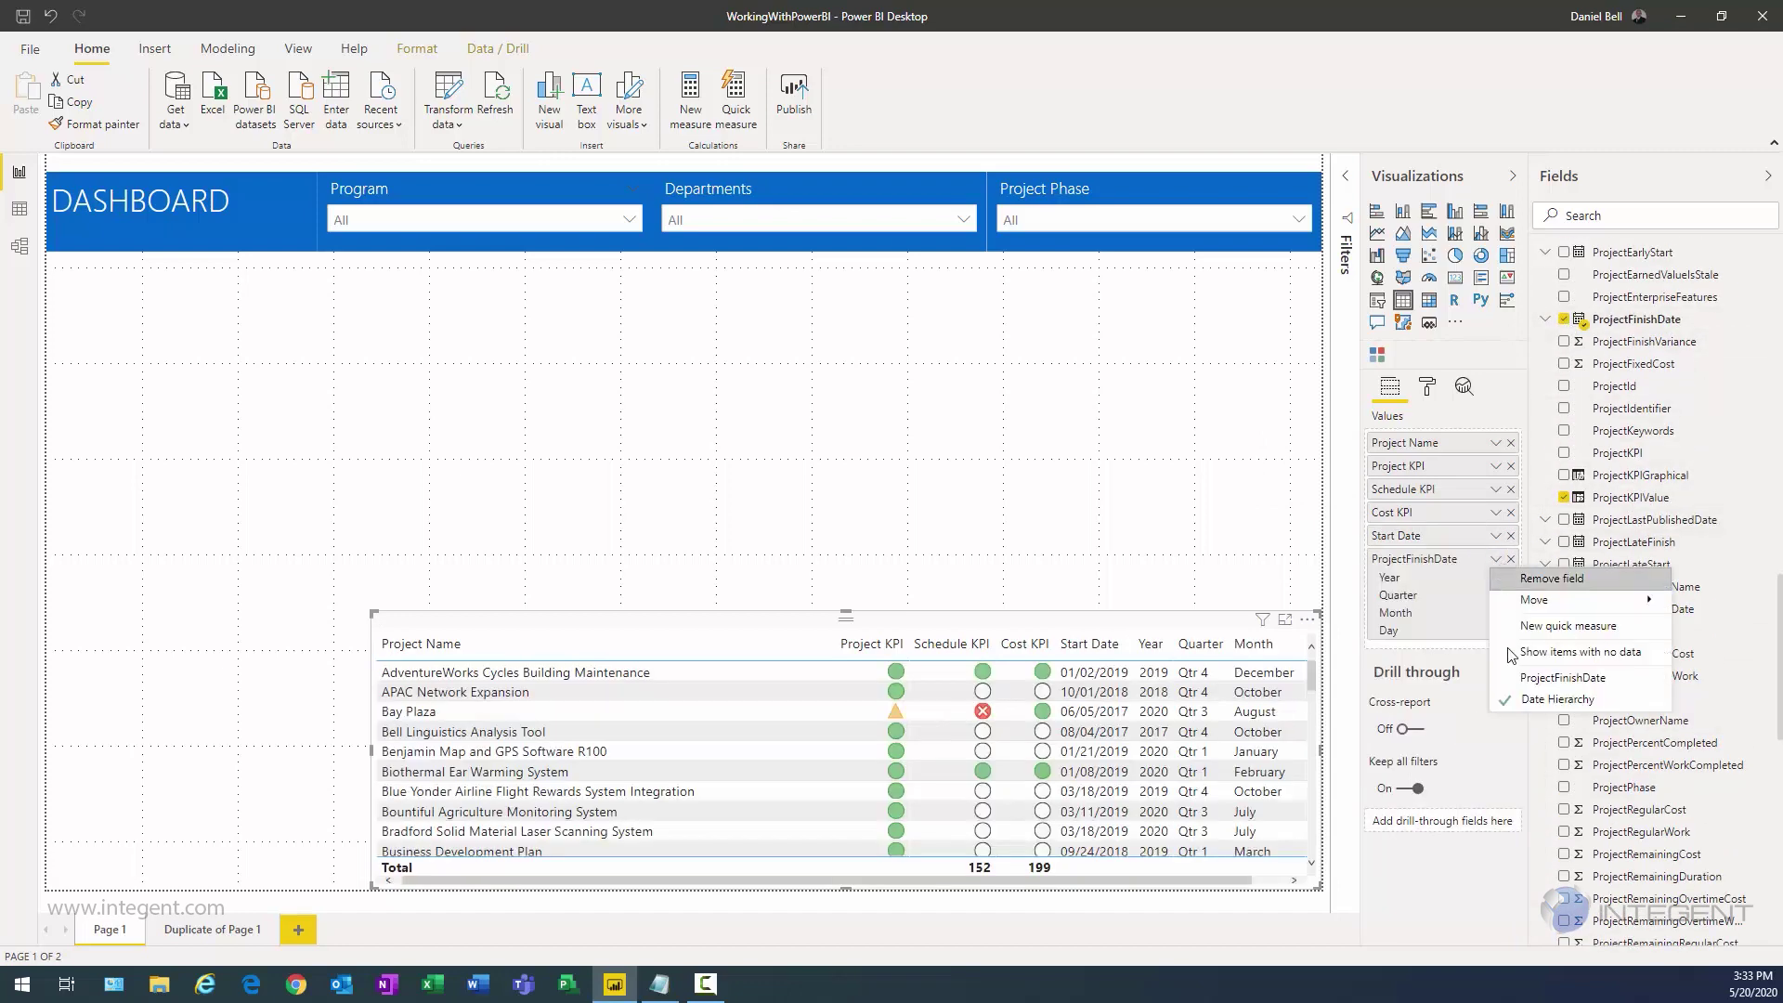
click(1523, 680)
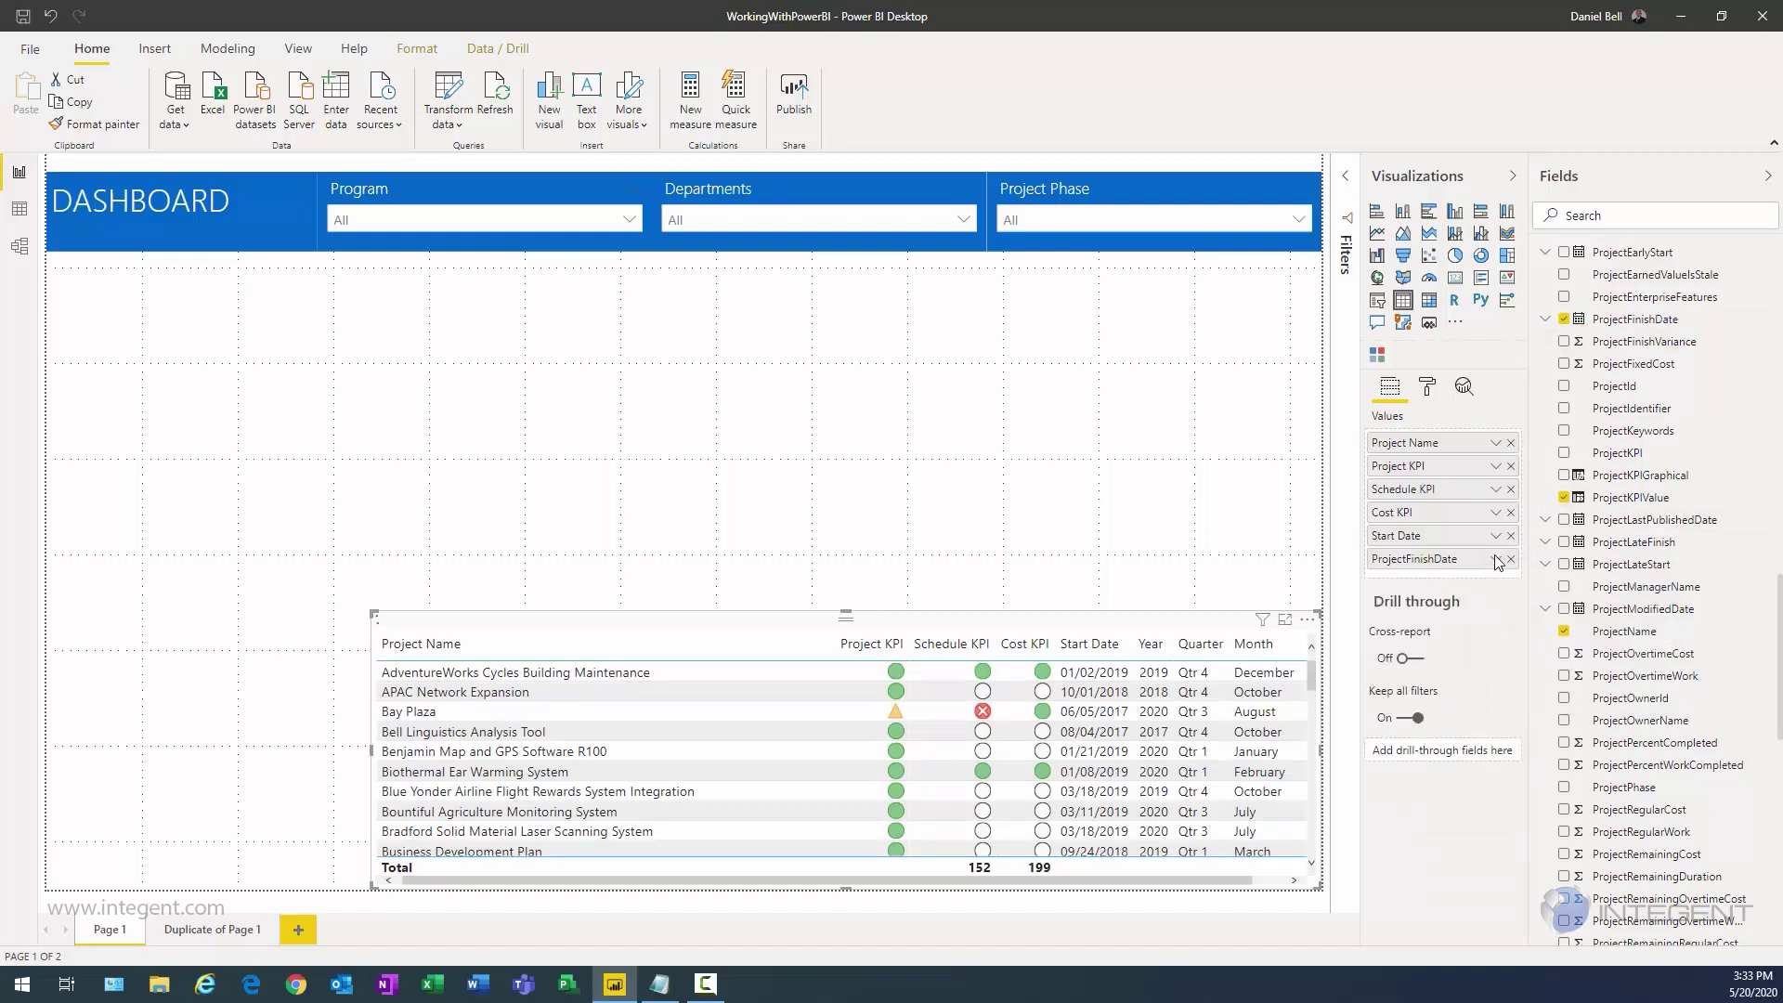
Step: Rename the ProjectFinishDate column in the table as Finish Date
click(1494, 559)
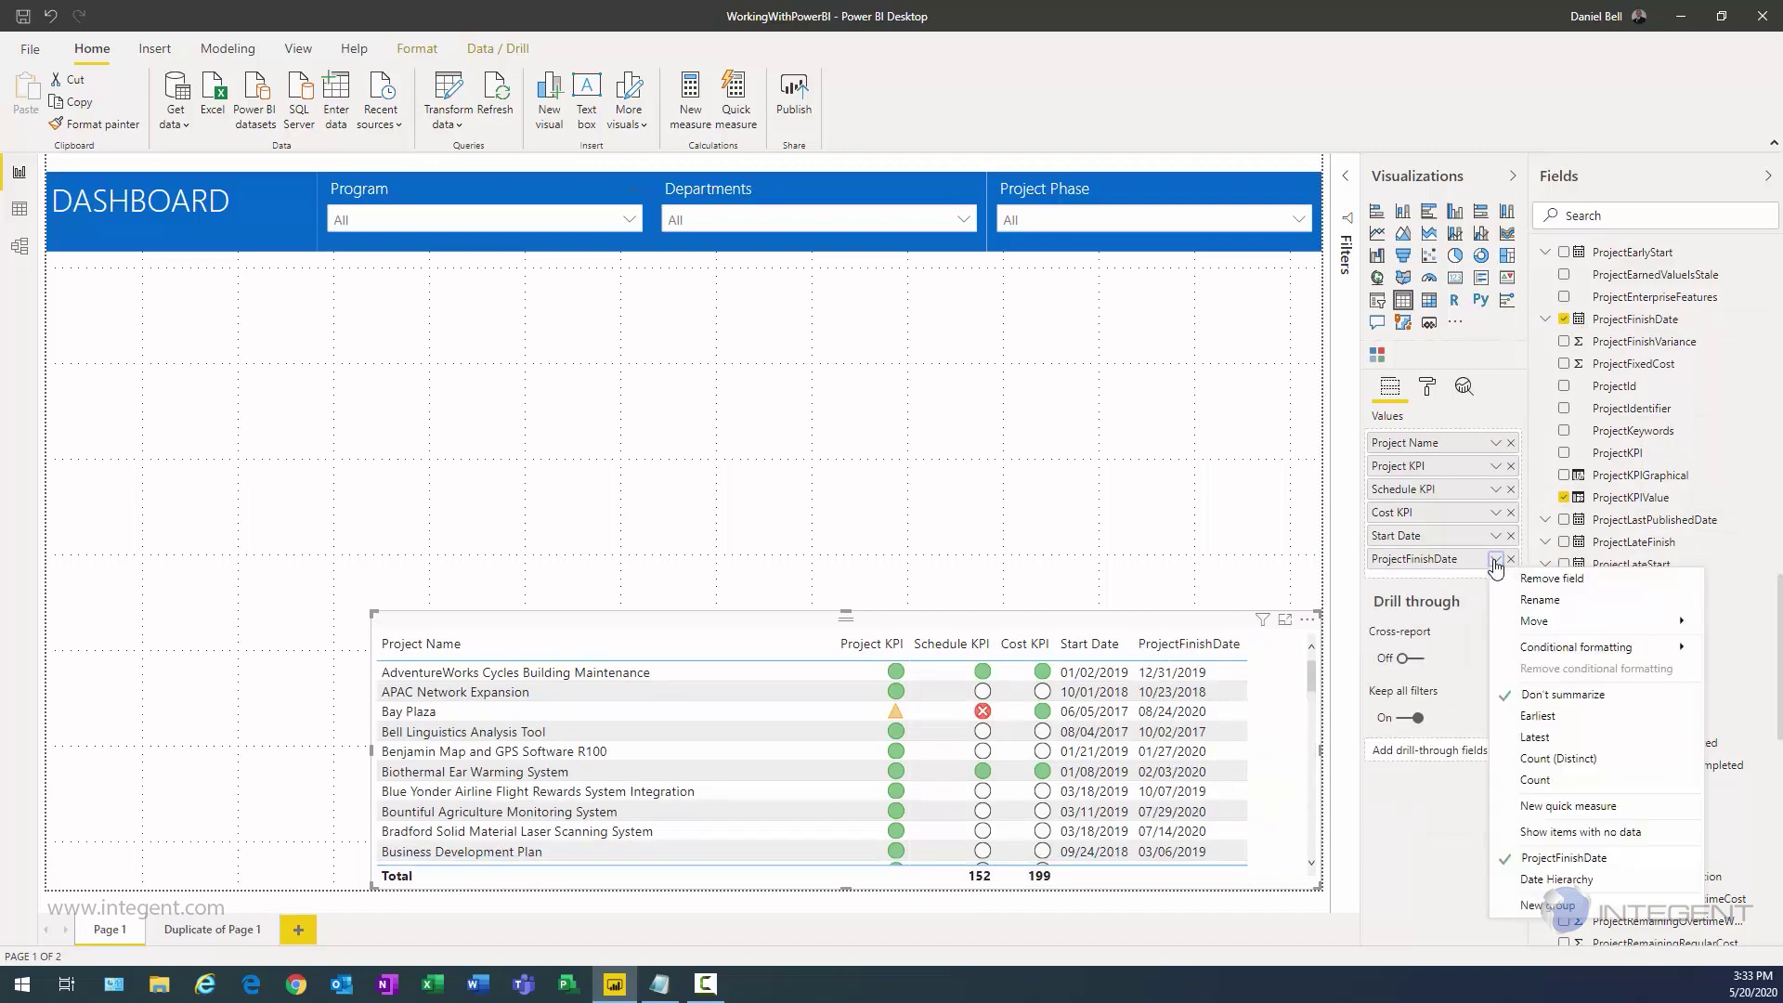
click(1534, 595)
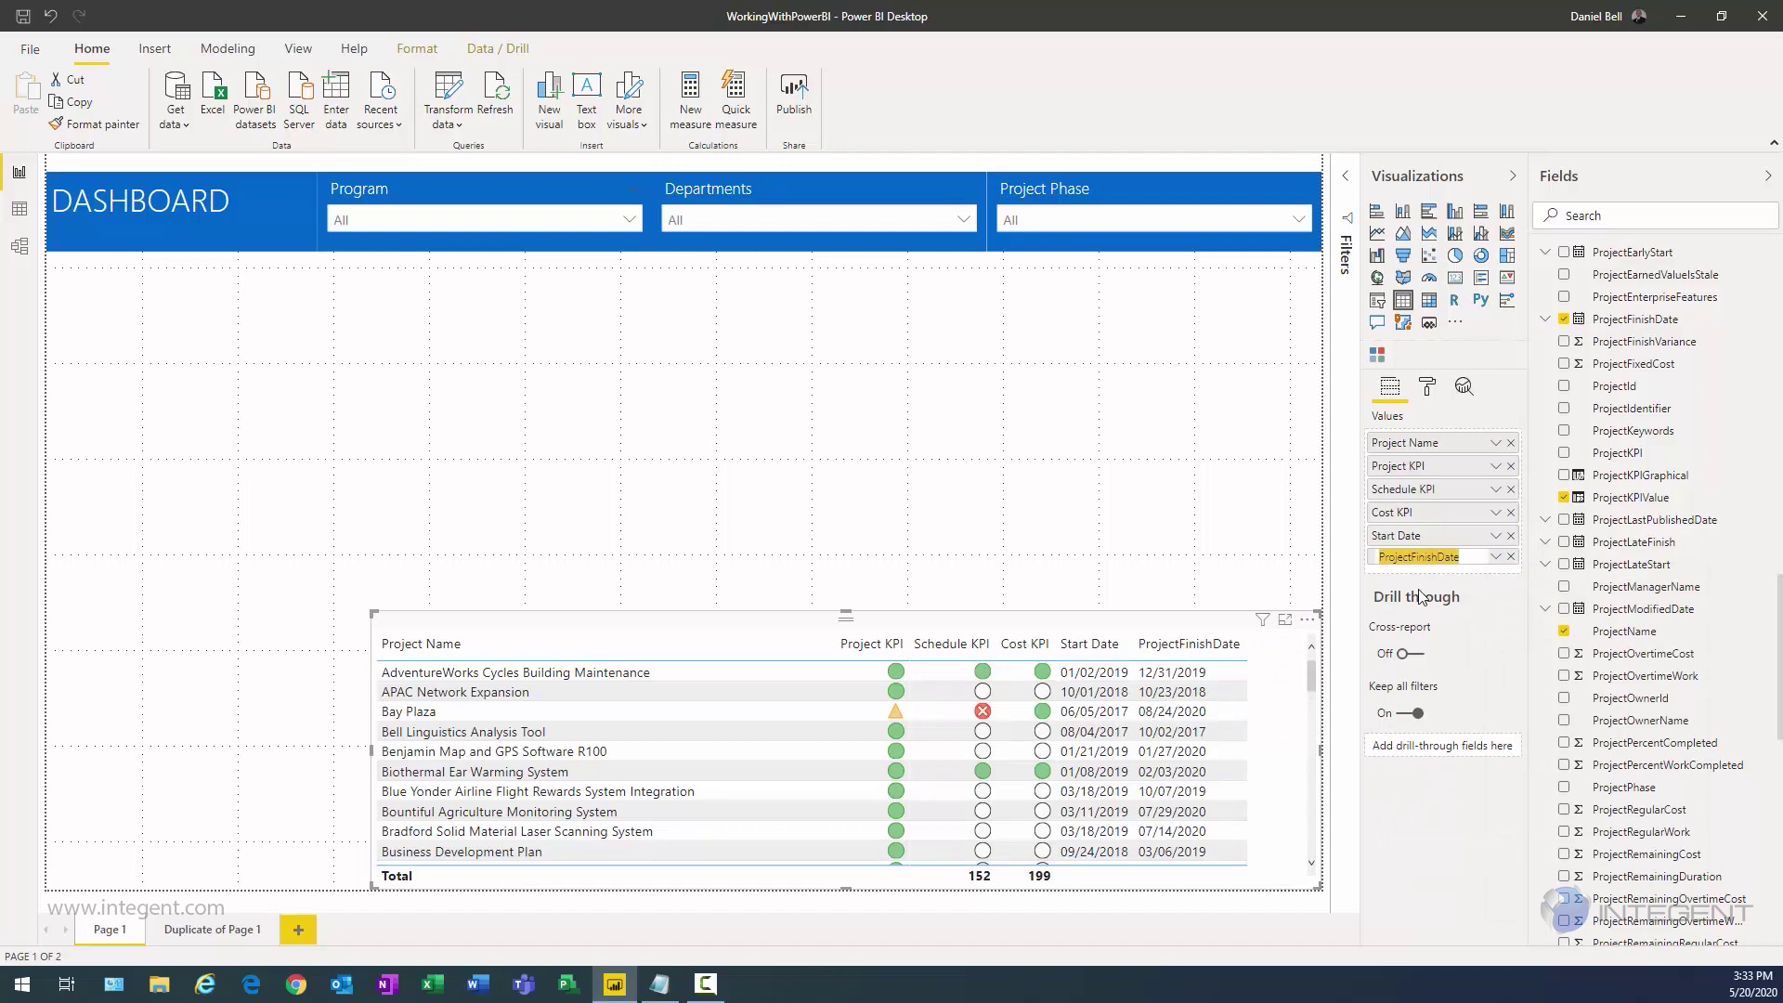
key(Home)
key(Delete)
key(Delete)
key(Delete)
key(Delete)
key(Delete)
key(Return)
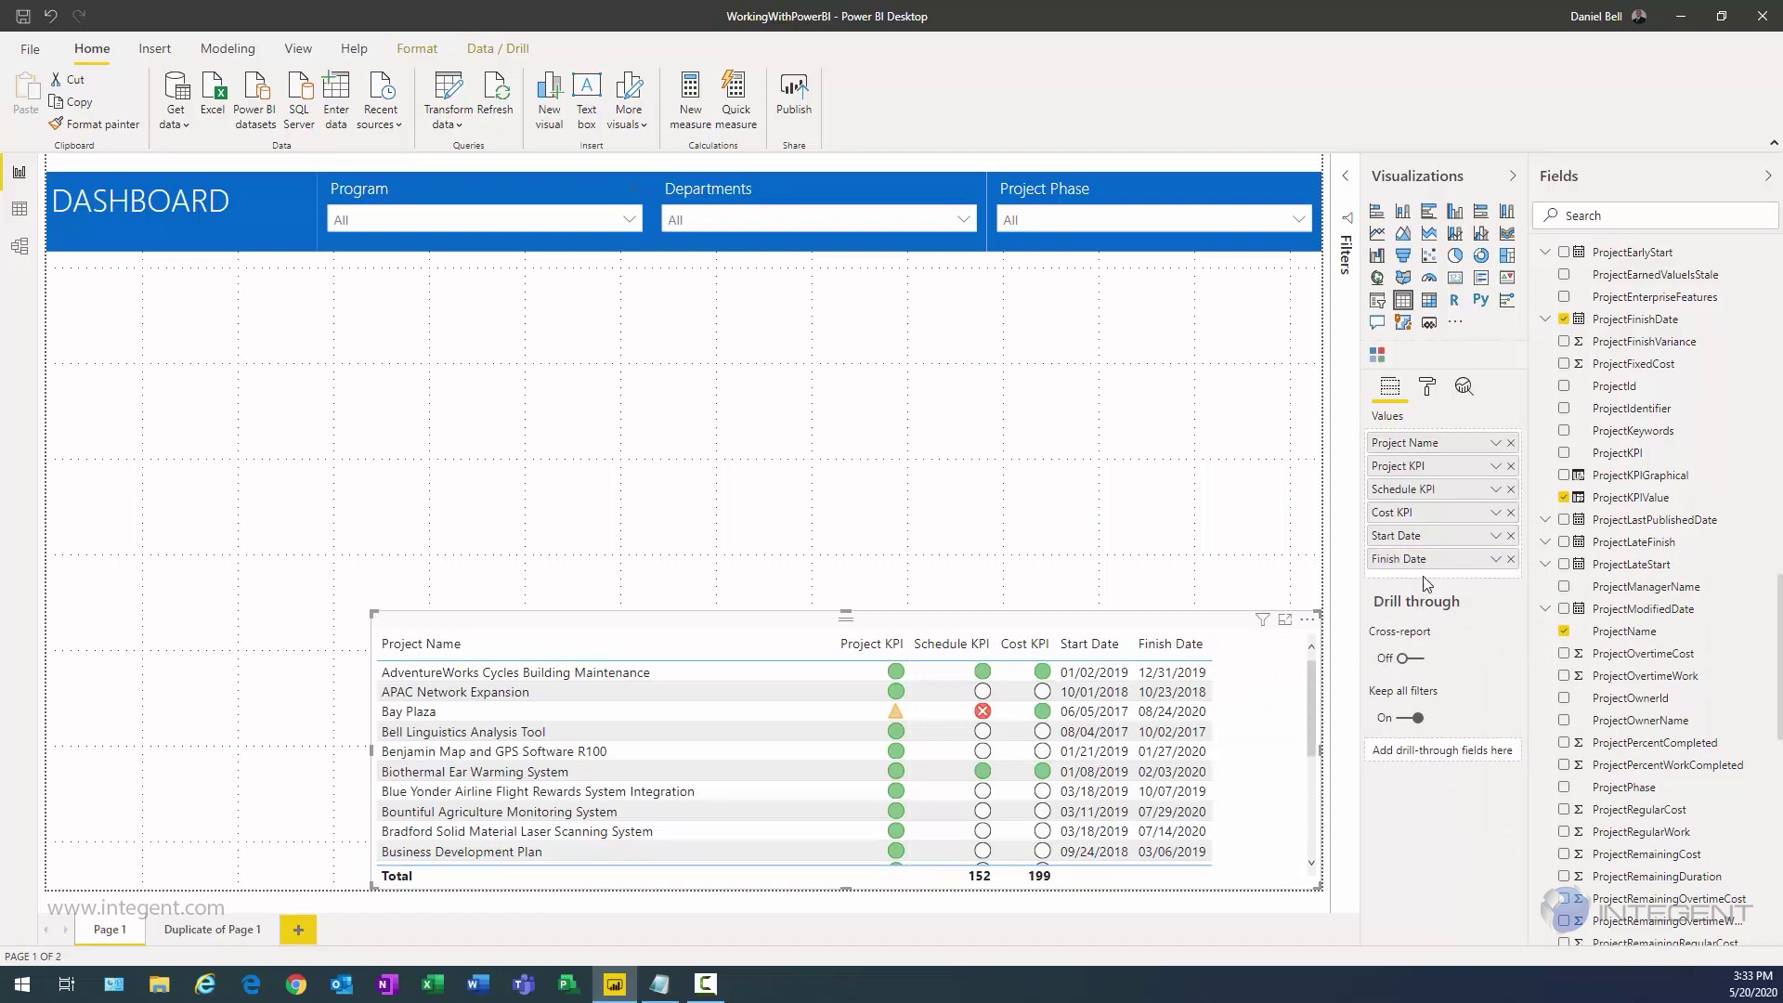
Step: Add the ProjectCost field to the table and narrow the Project Name column to make room for it
scroll(1634, 474, up, 10)
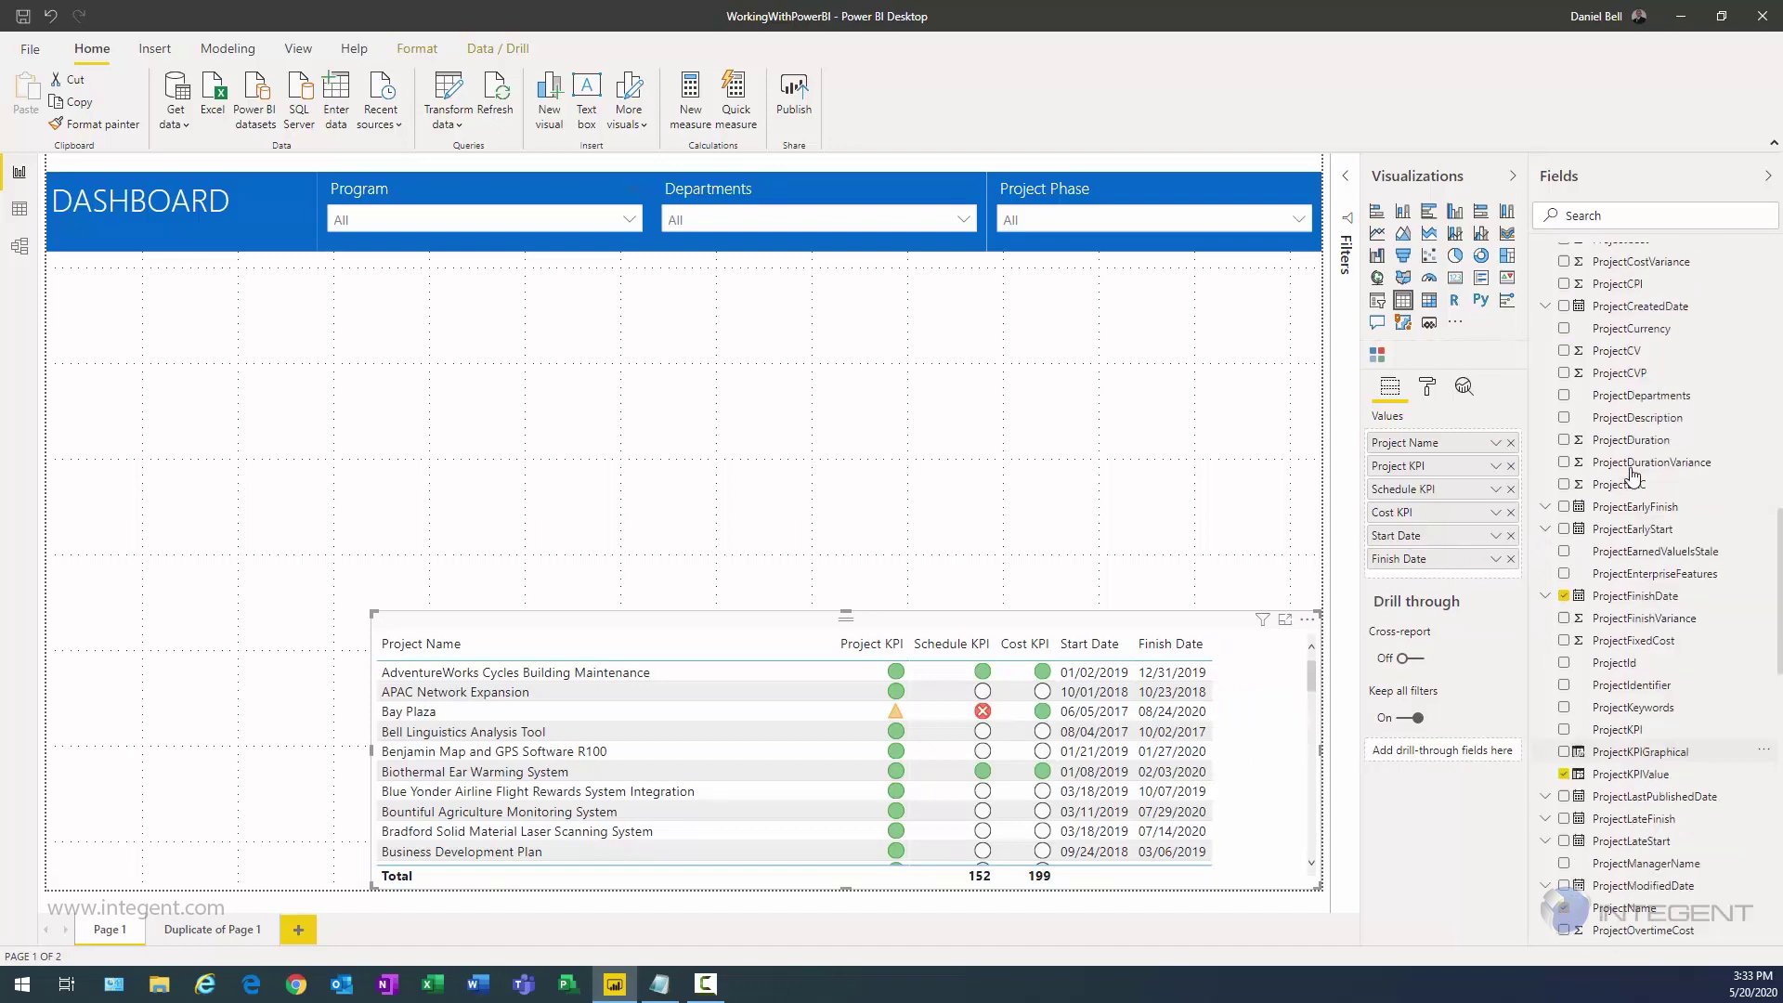
scroll(1634, 474, down, 8)
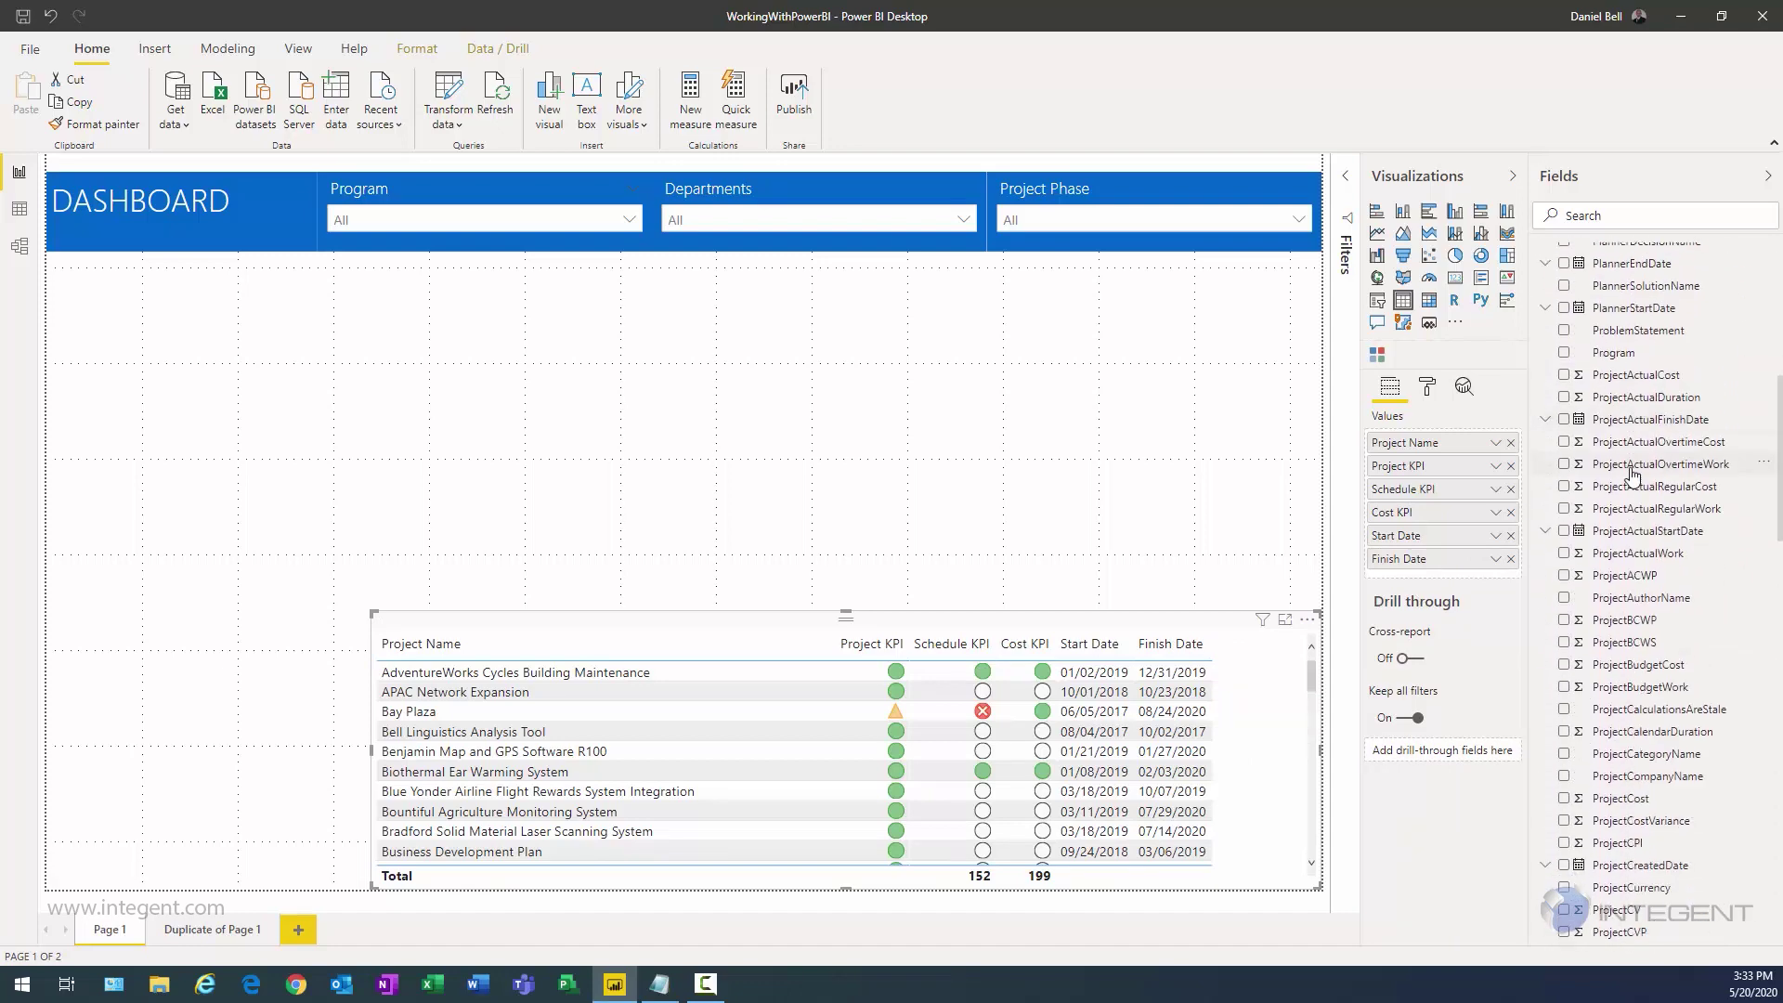
scroll(1633, 474, down, 5)
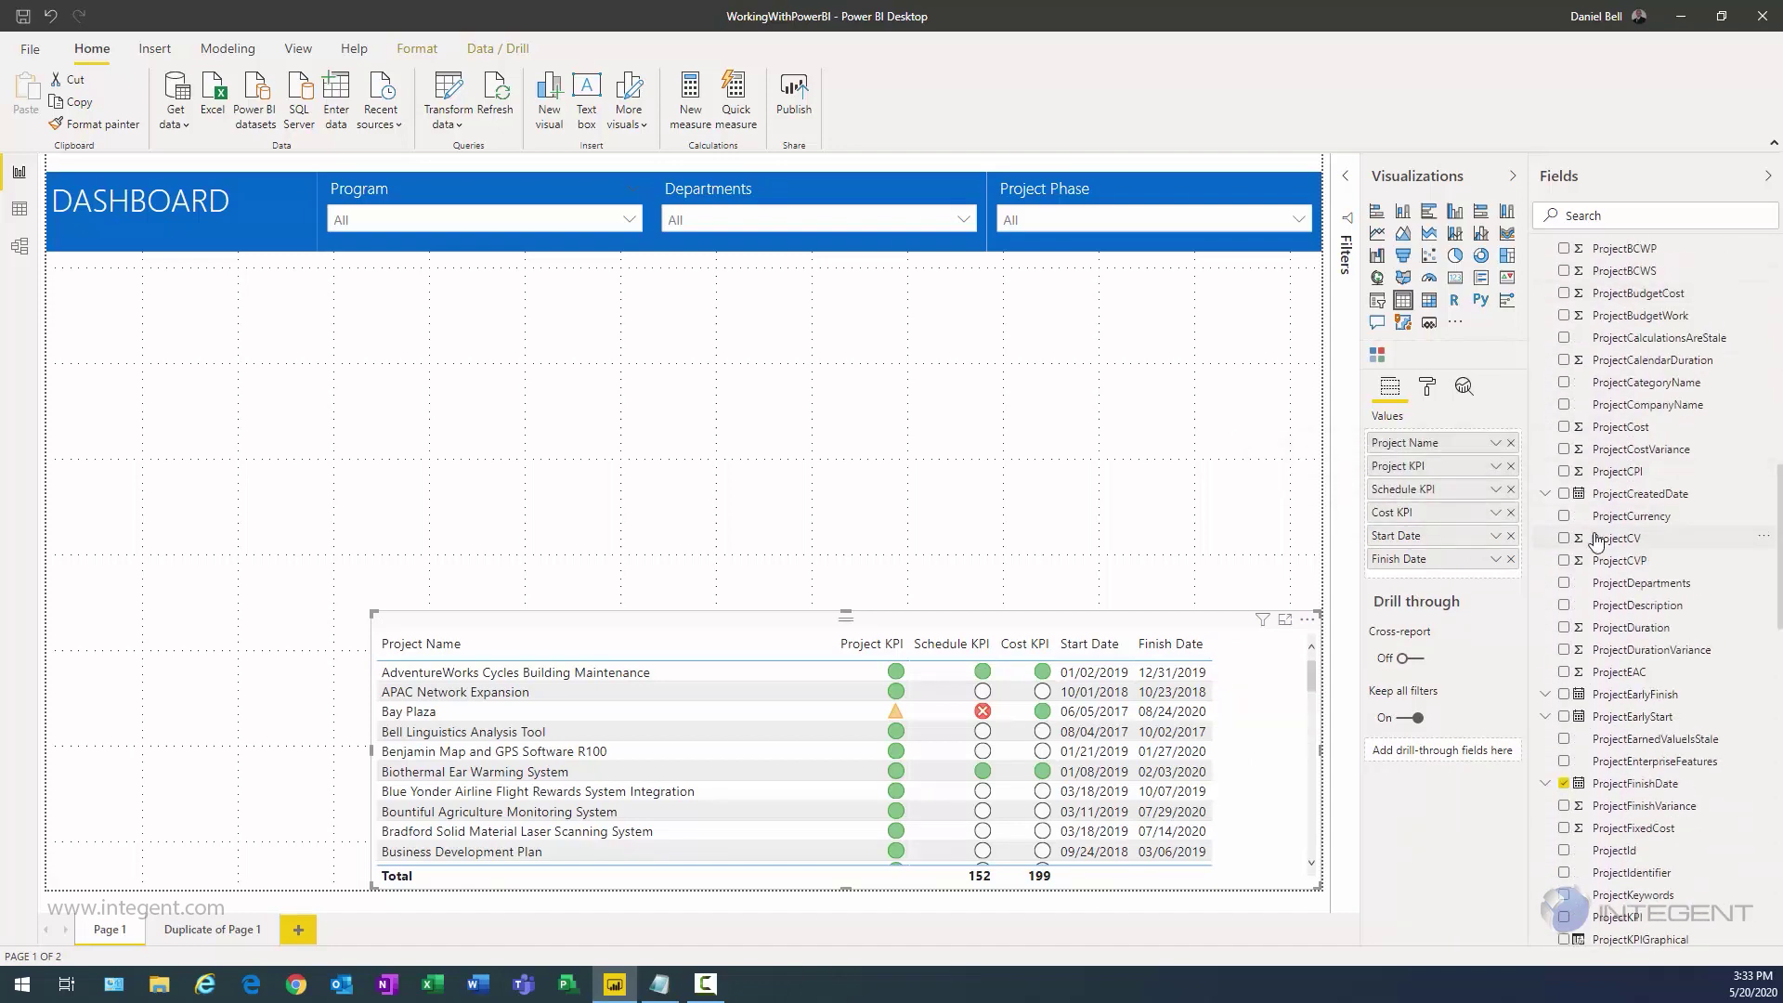
click(1564, 427)
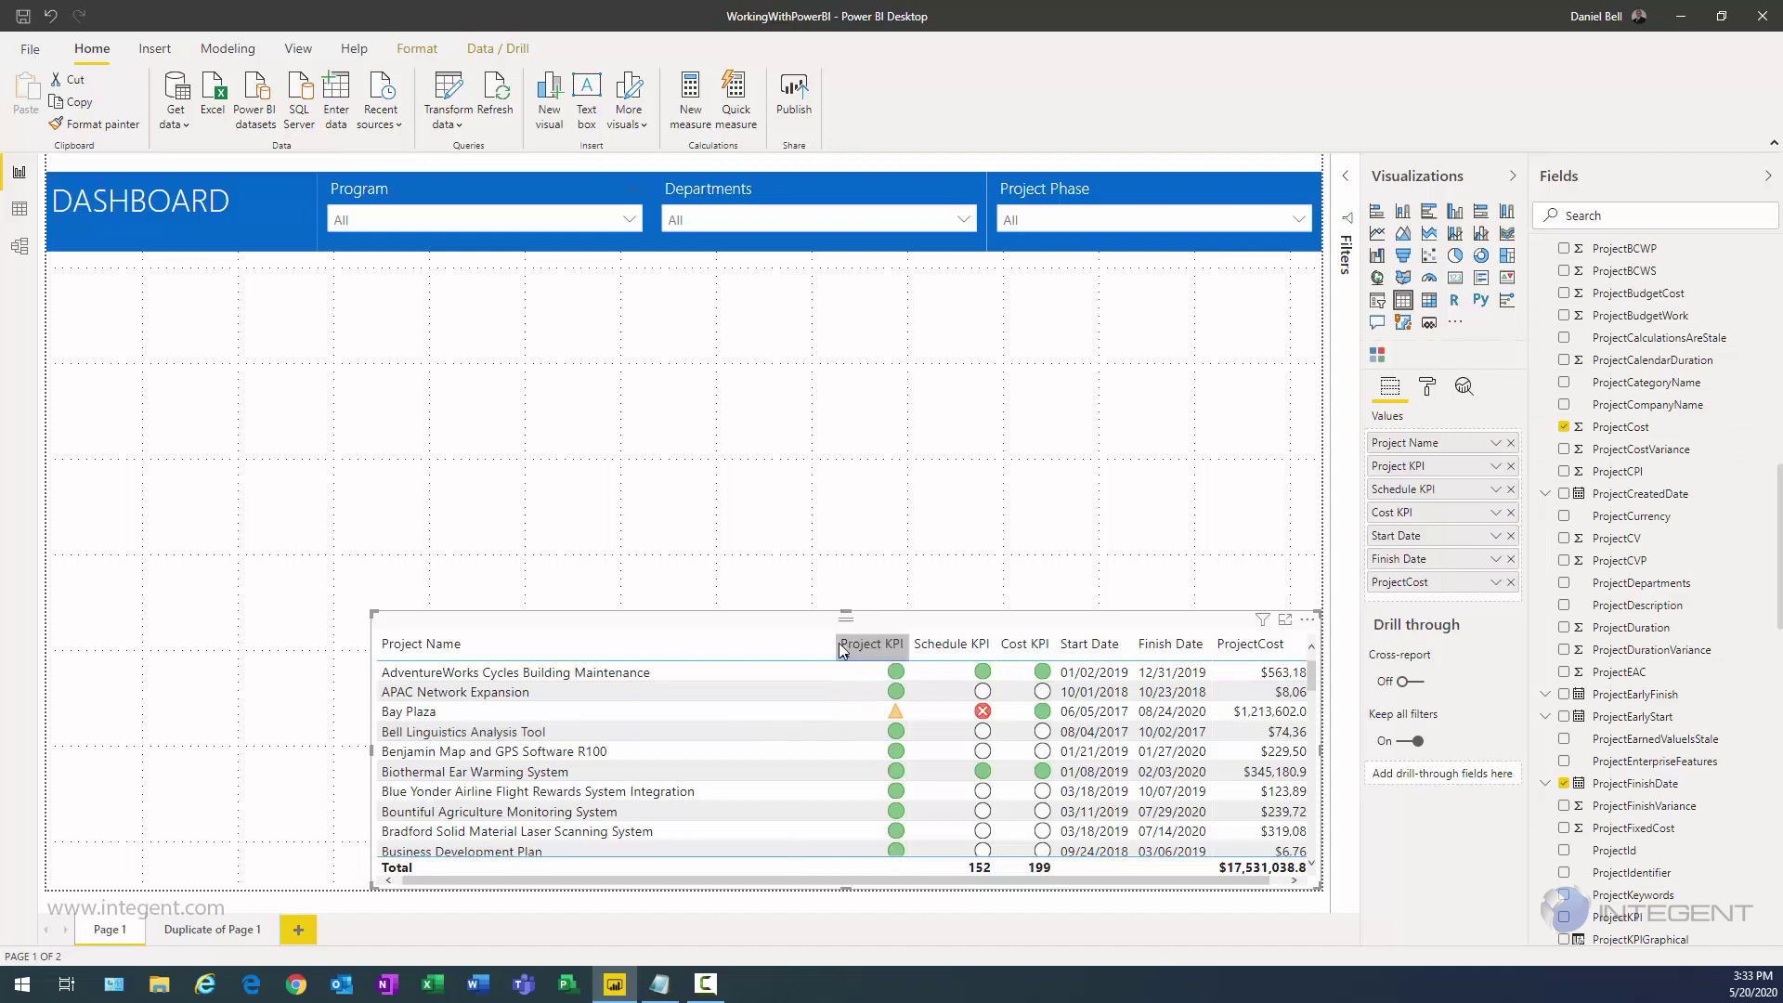
drag(835, 648, 770, 645)
Step: Add the % Complete field to the table and rename the ProjectCost column as Cost
scroll(1681, 390, up, 10)
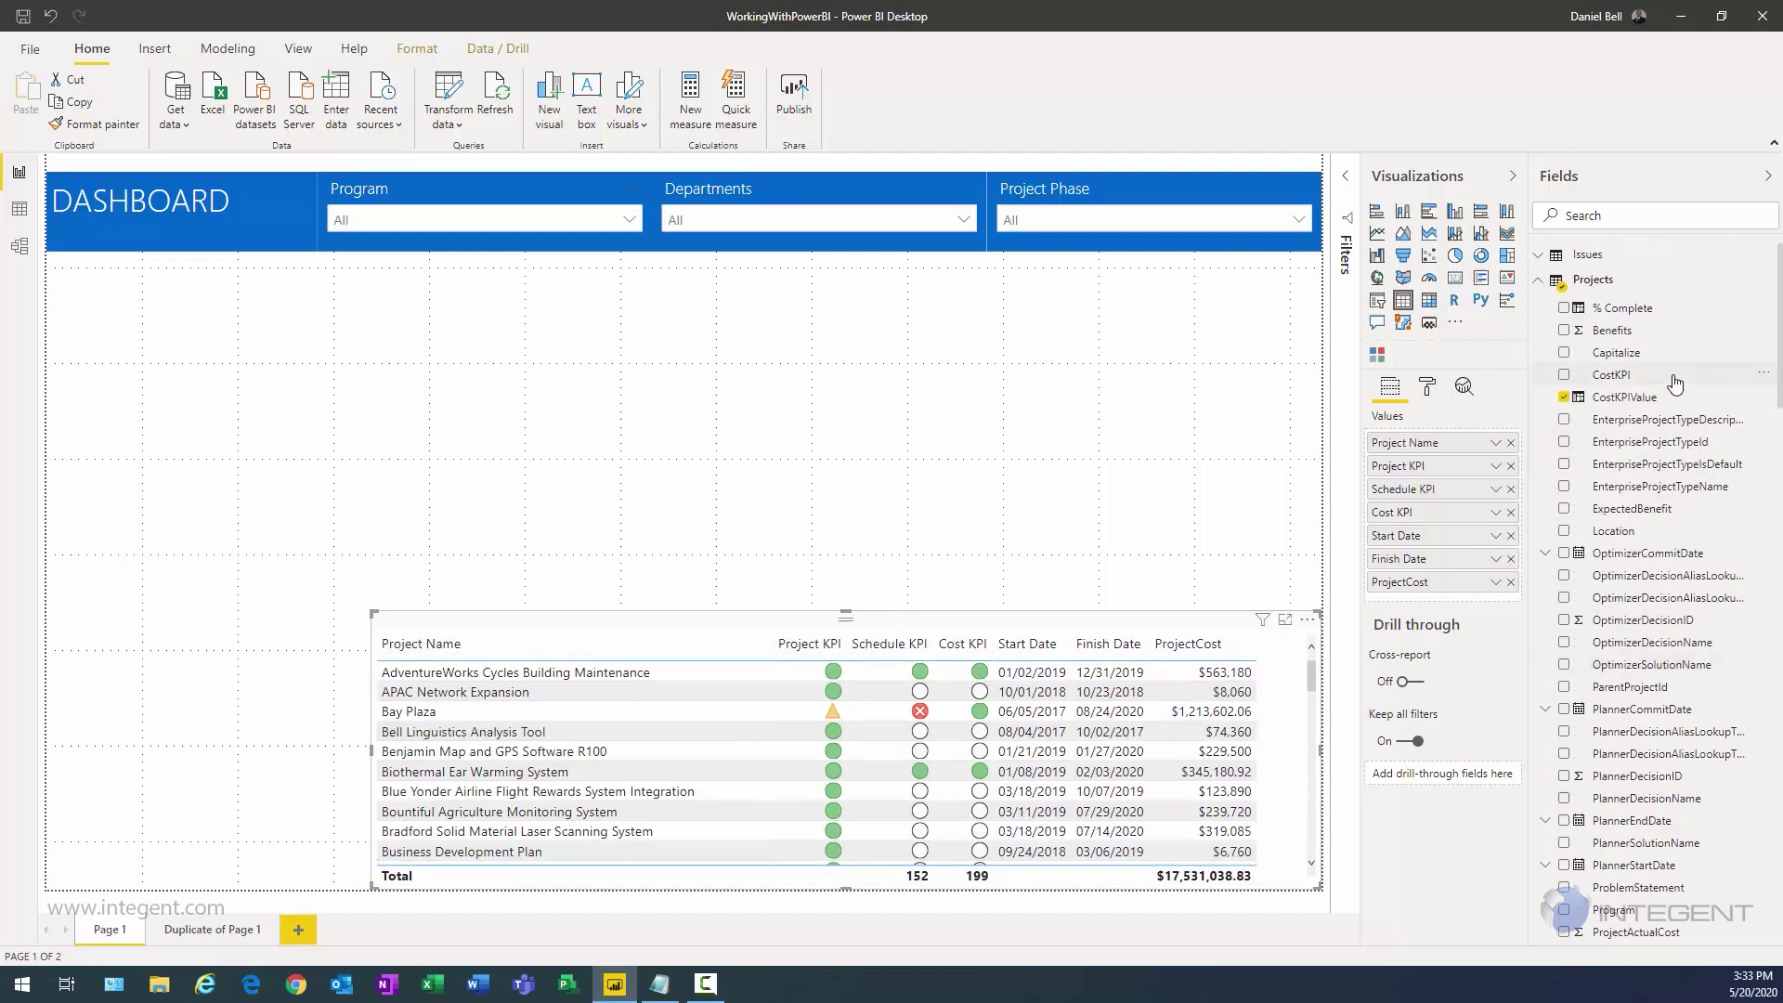
click(1578, 311)
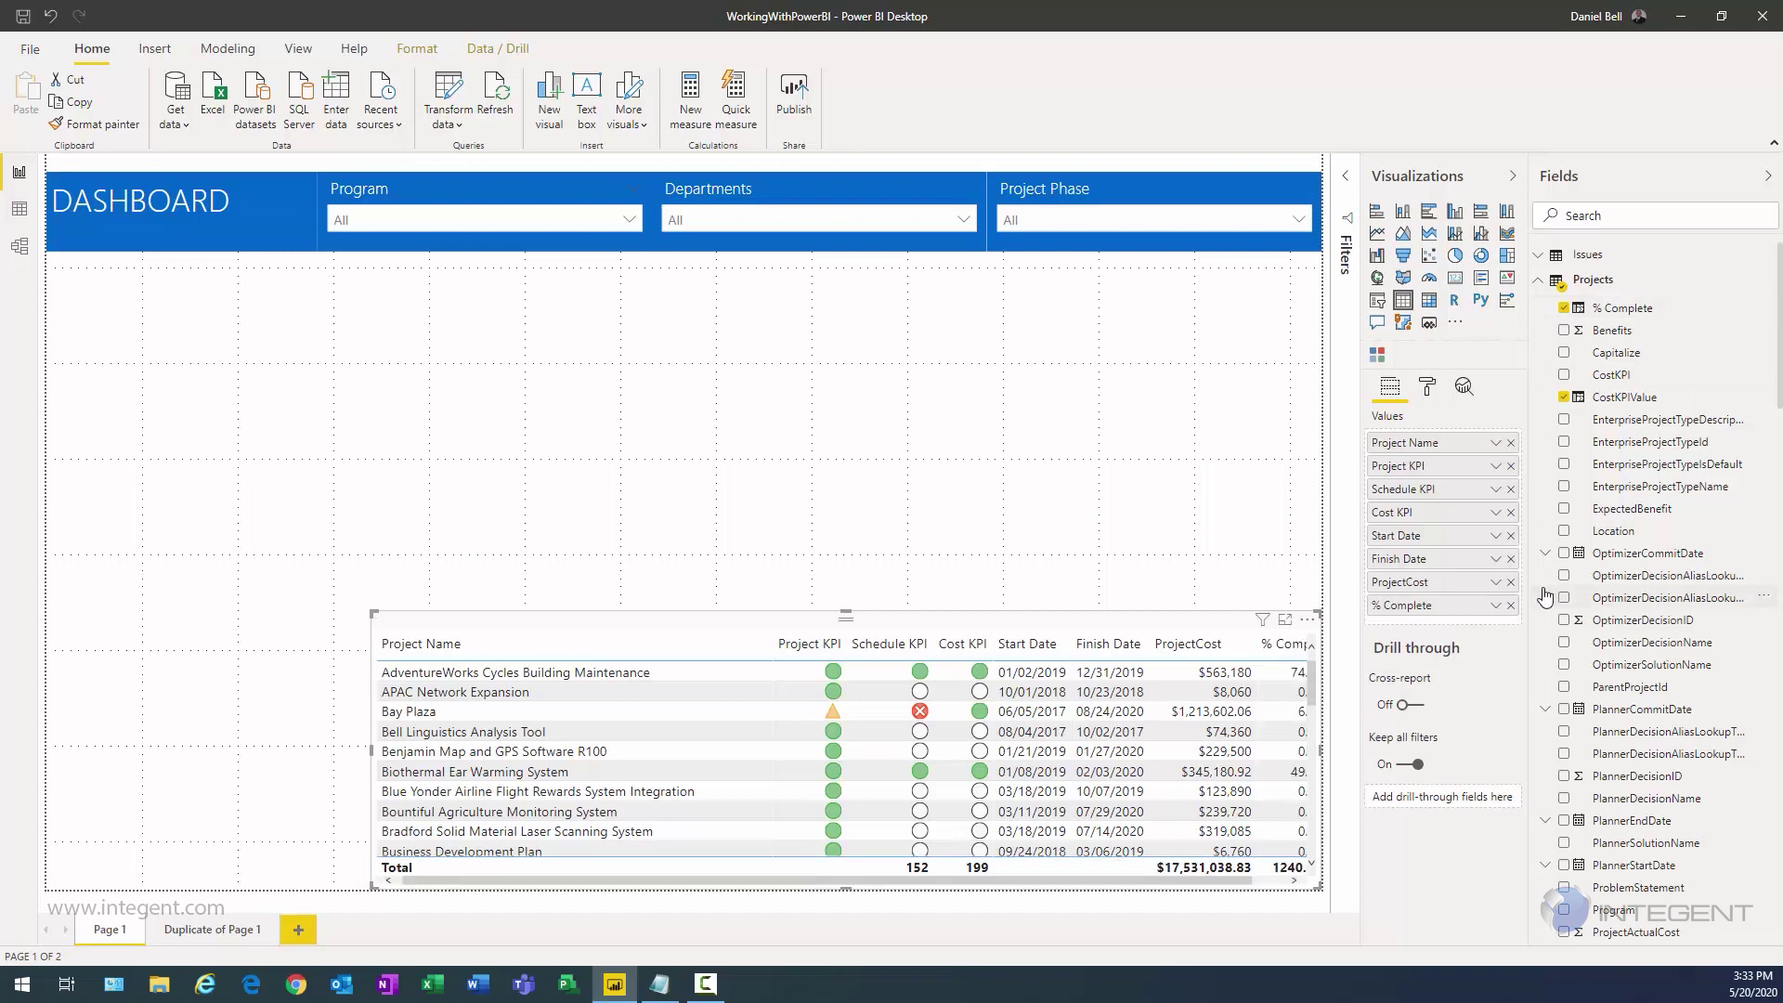
click(1495, 605)
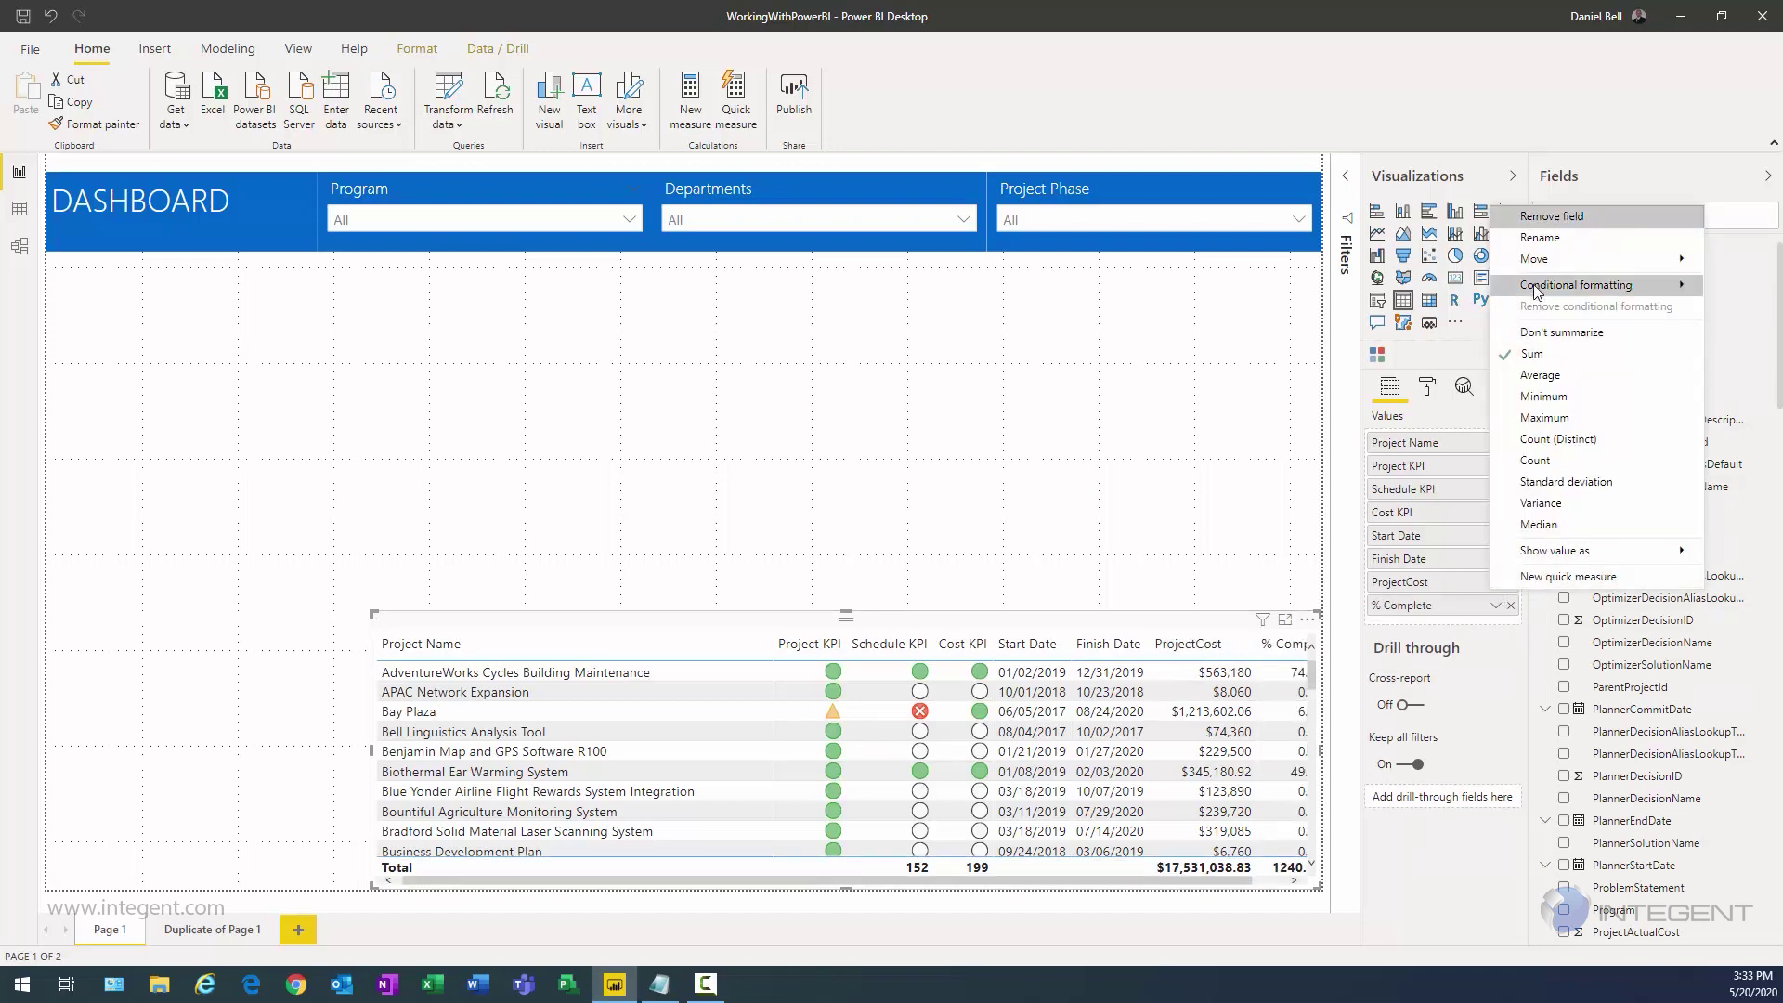
click(1542, 238)
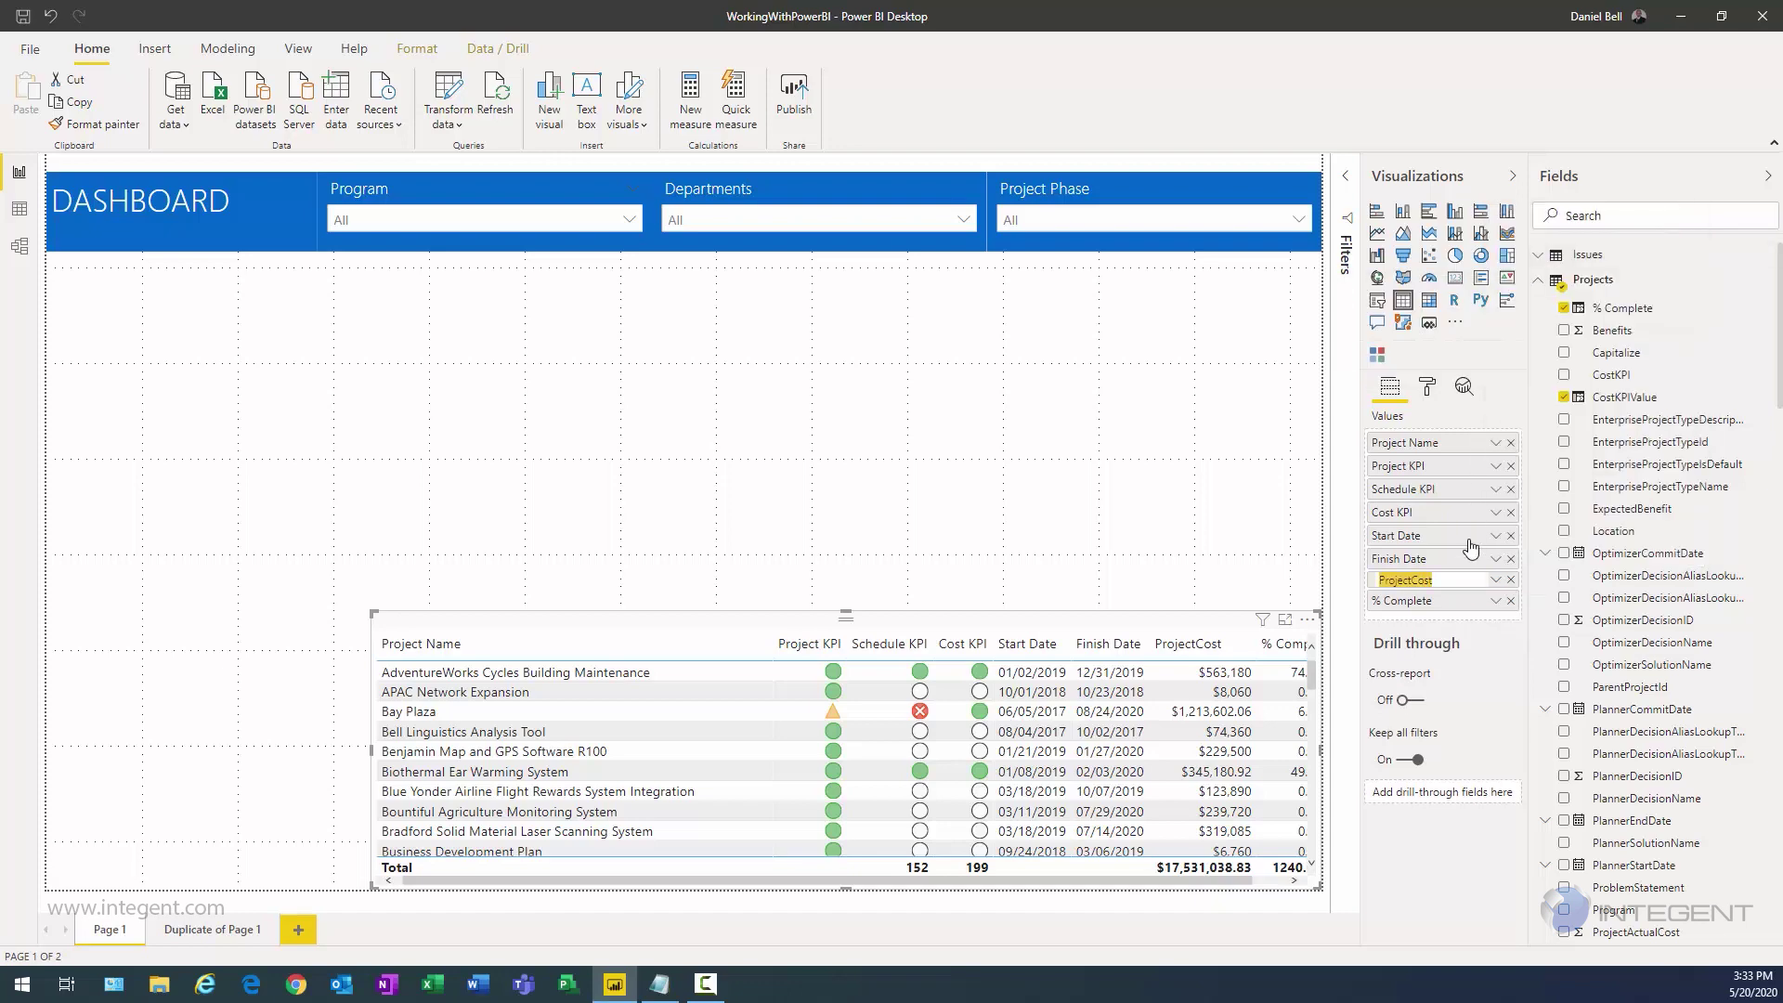
key(Home)
key(Delete)
key(Return)
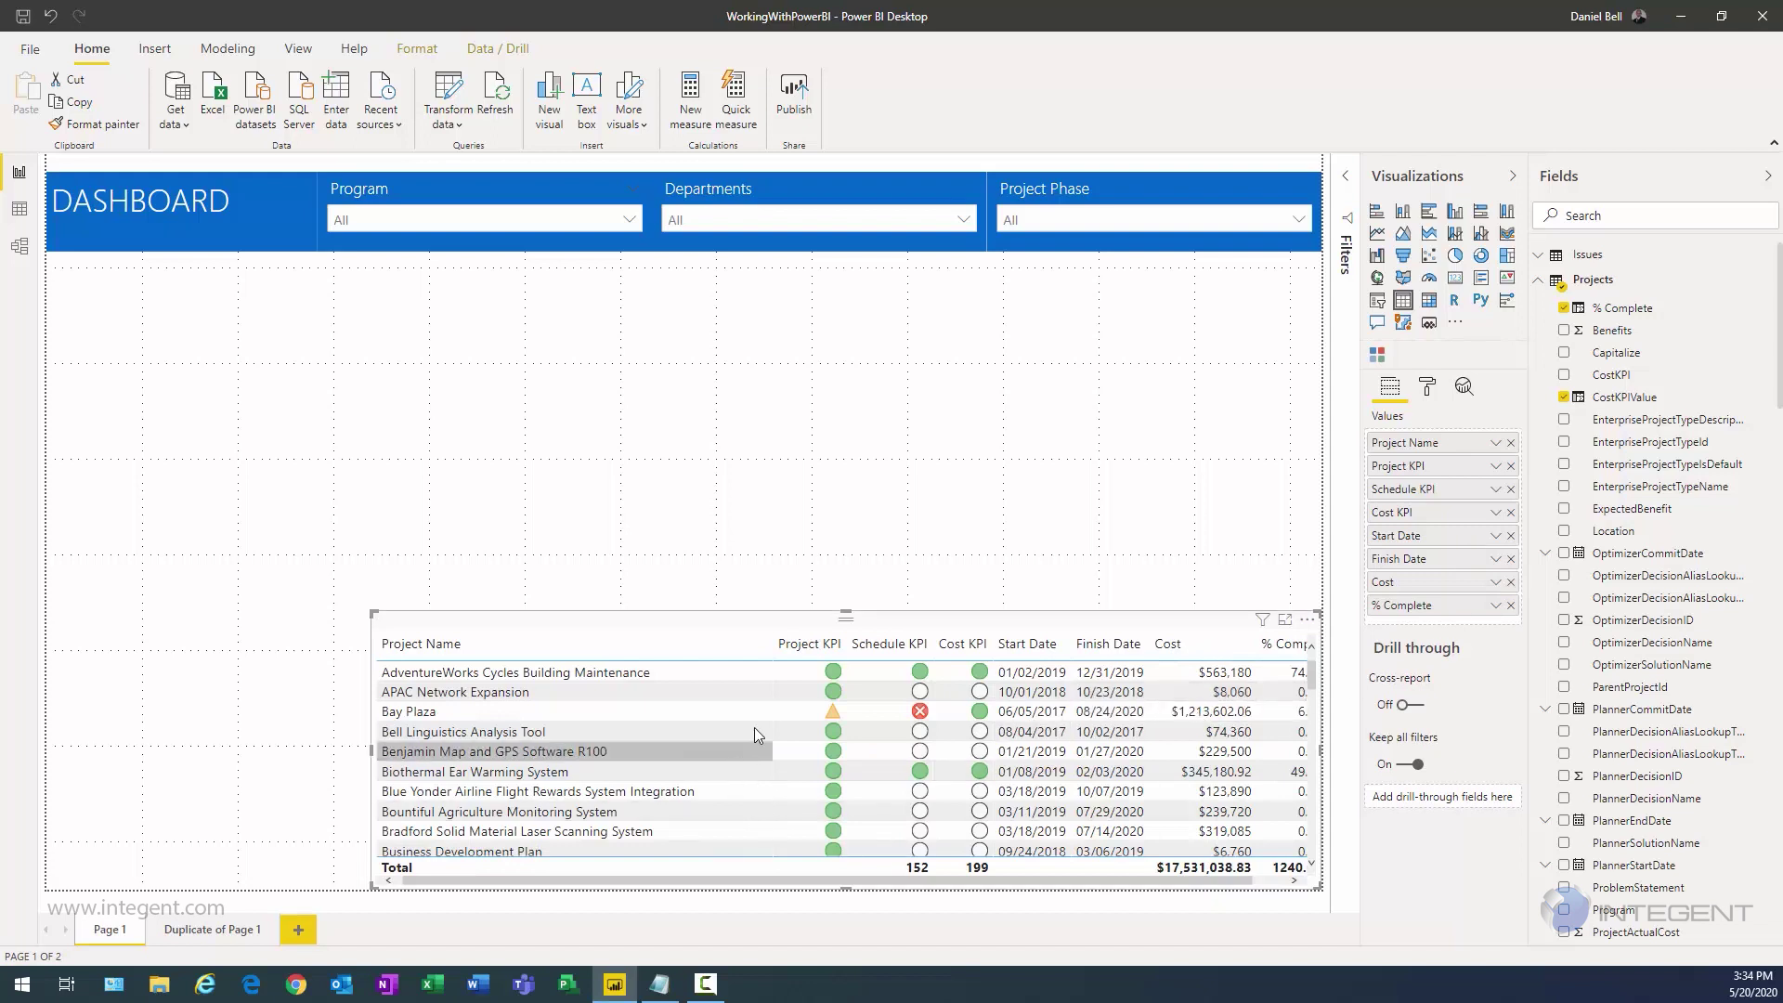
Step: Narrow the Project Name column so % Complete fits in the table, and rename the Cost KPI column as Cost
drag(772, 654, 727, 654)
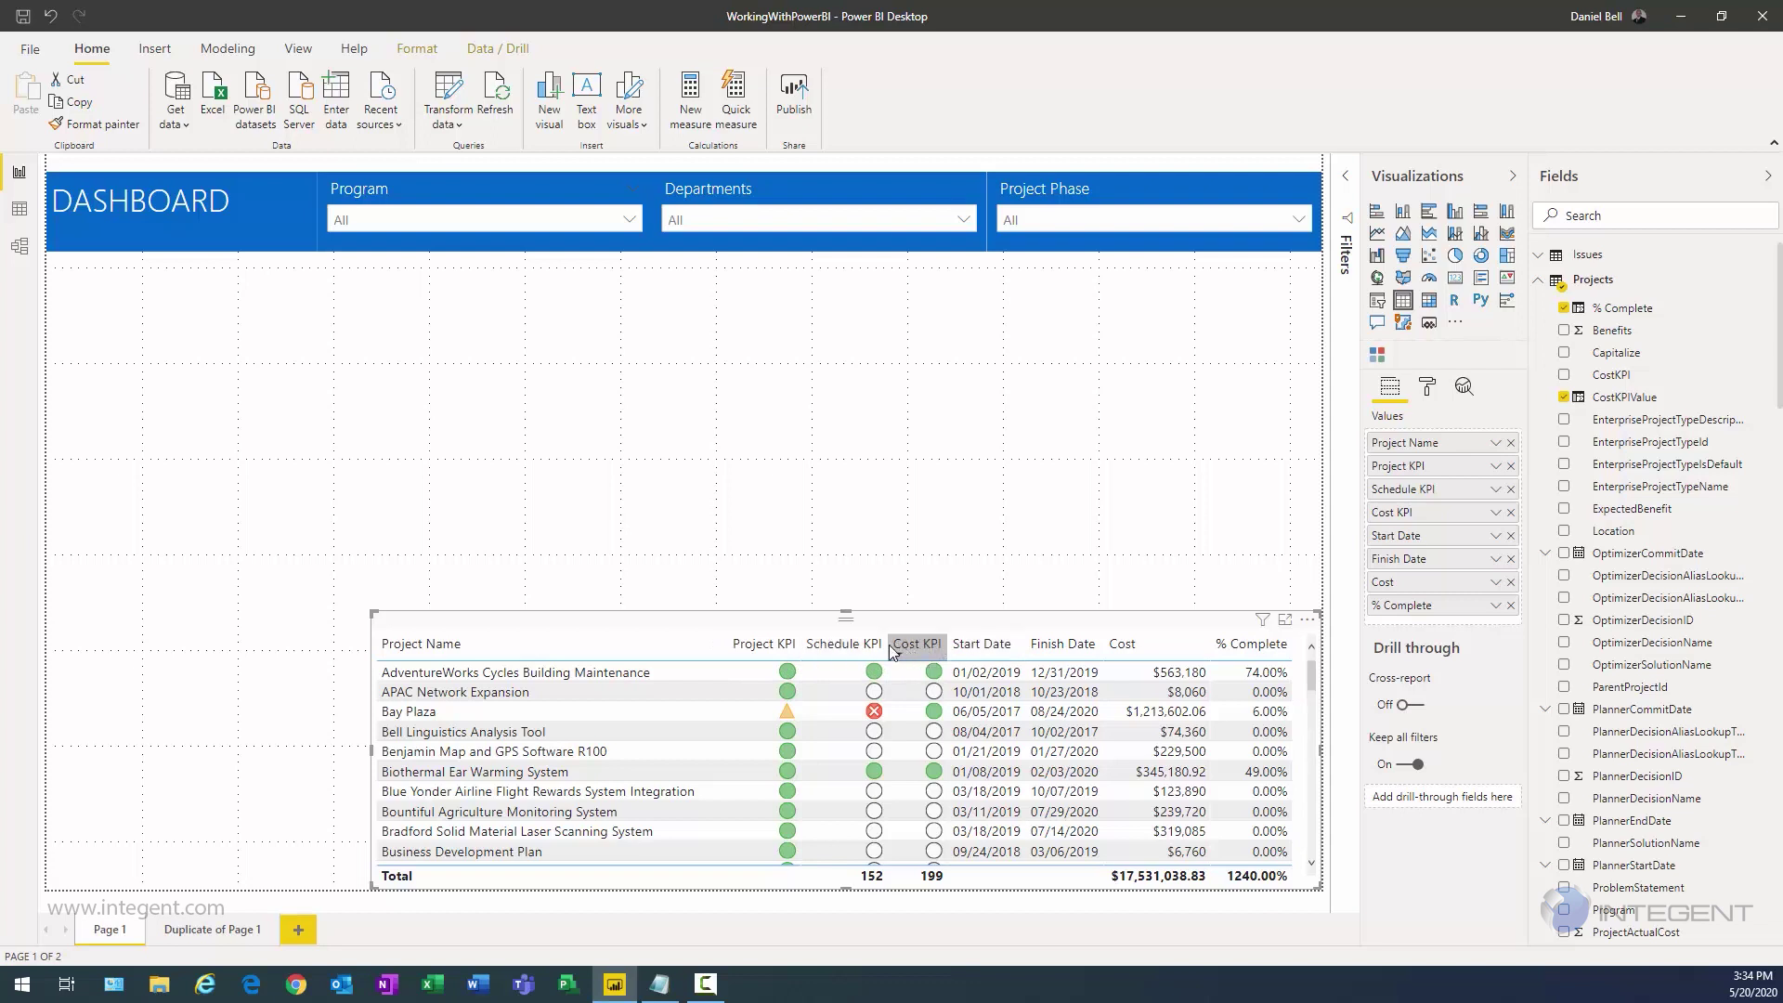
click(1495, 512)
click(1538, 553)
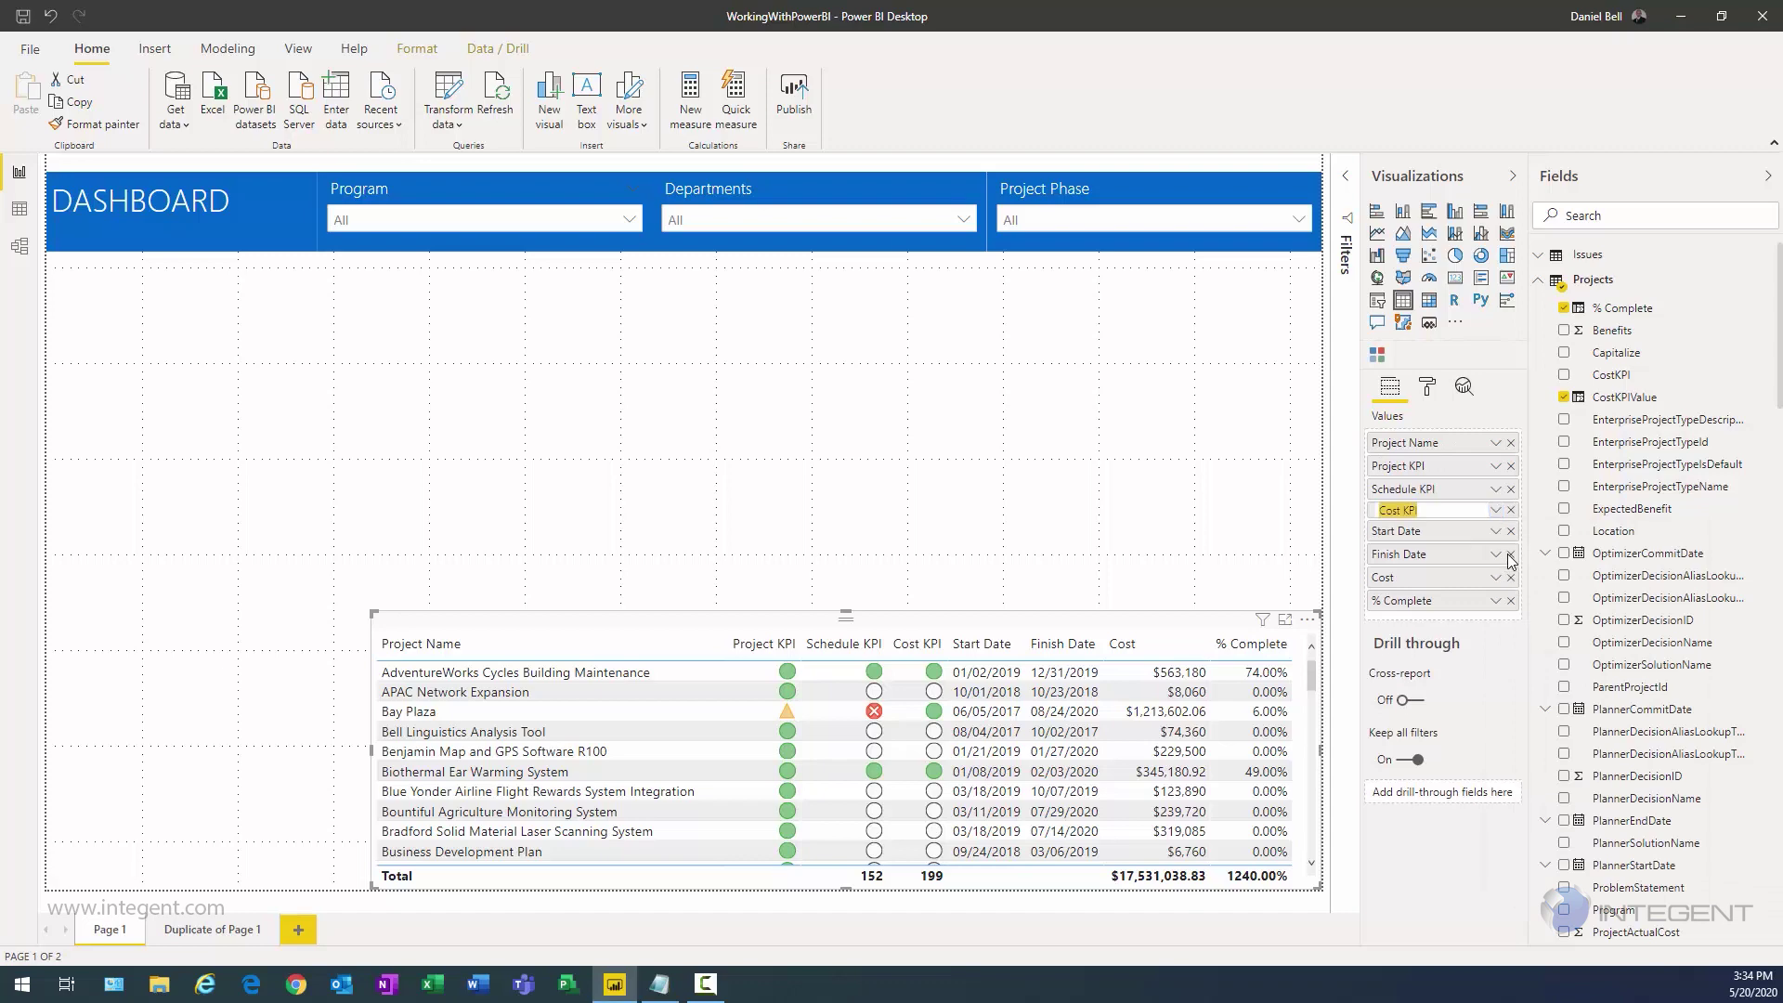
key(End)
key(BackSpace)
key(BackSpace)
key(Return)
Step: Rename the Schedule KPI column as Schedule and the Project KPI column as Project
click(1498, 495)
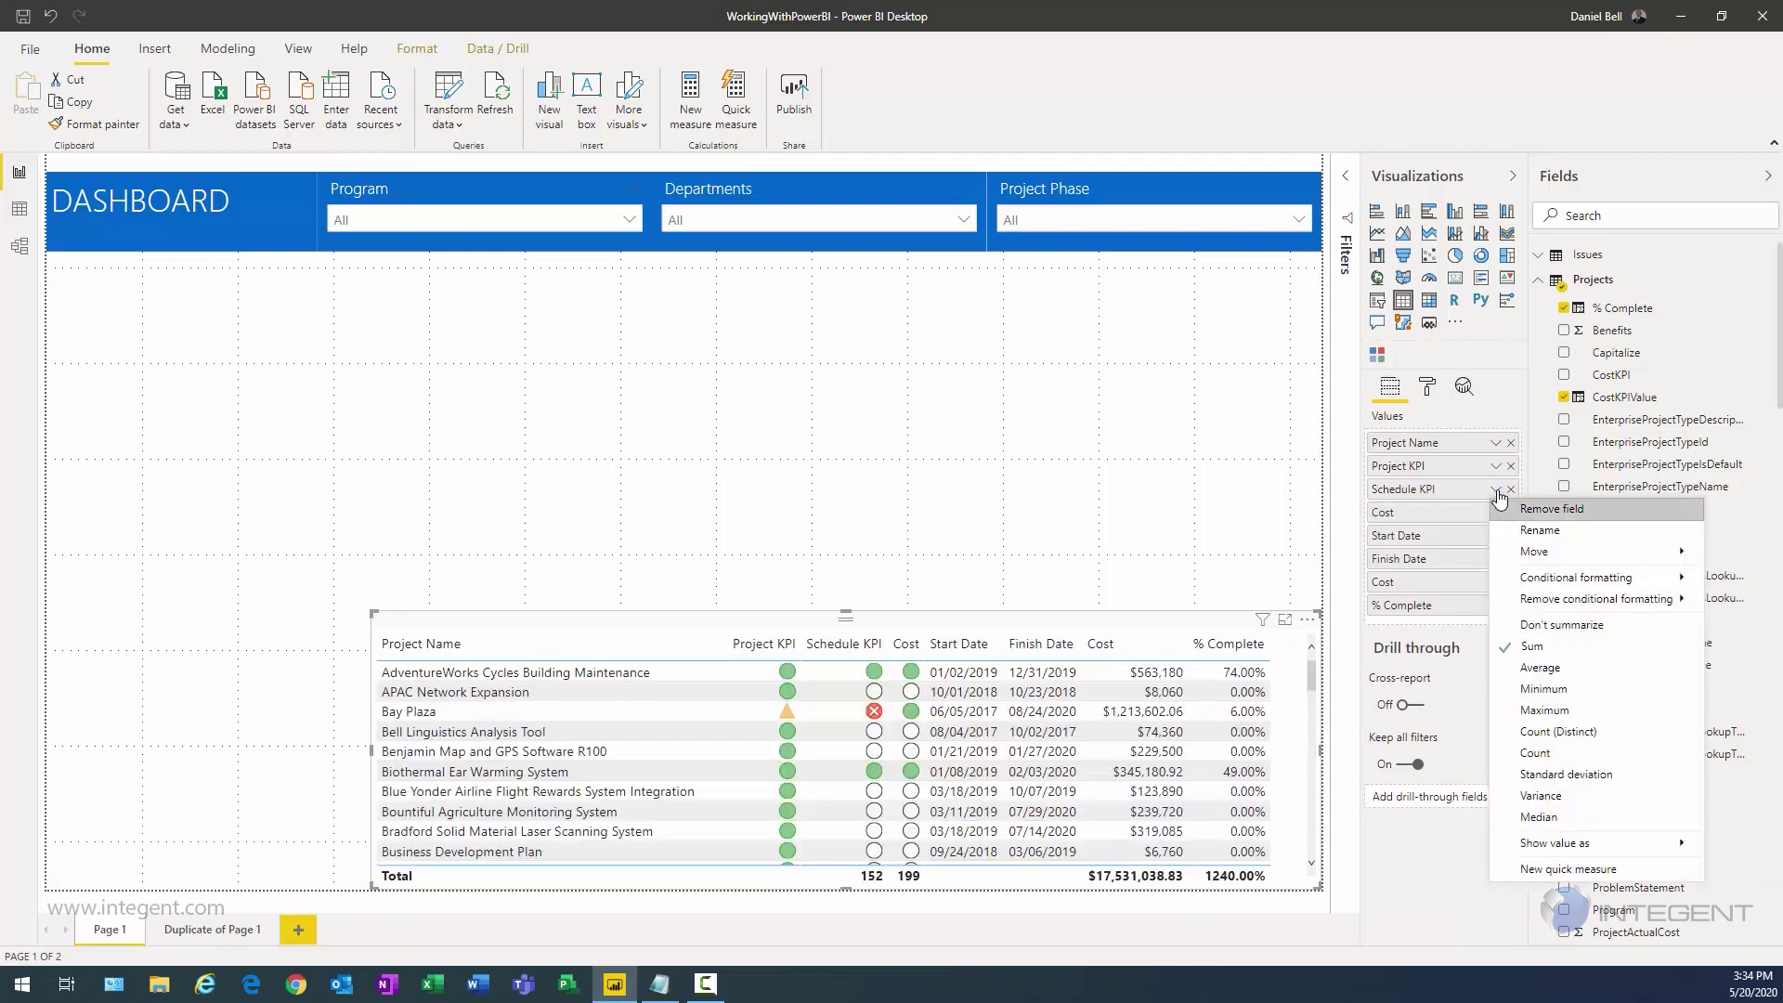
click(1517, 530)
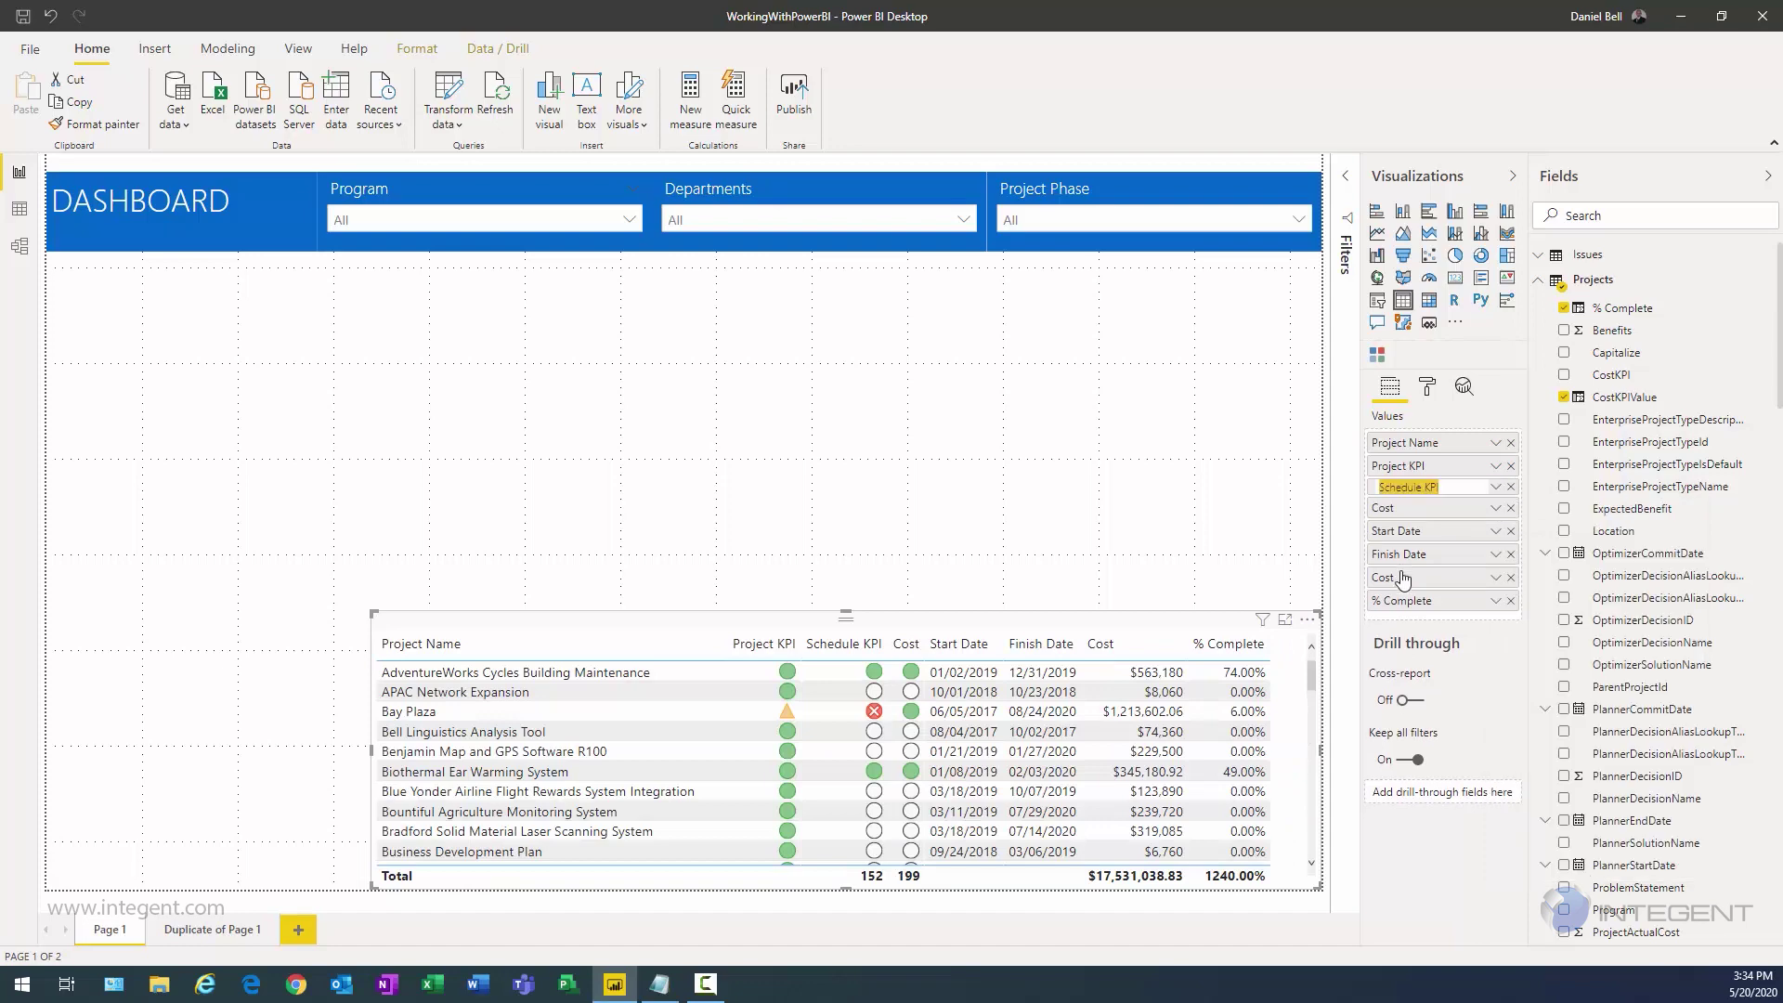
key(End)
key(BackSpace)
key(Return)
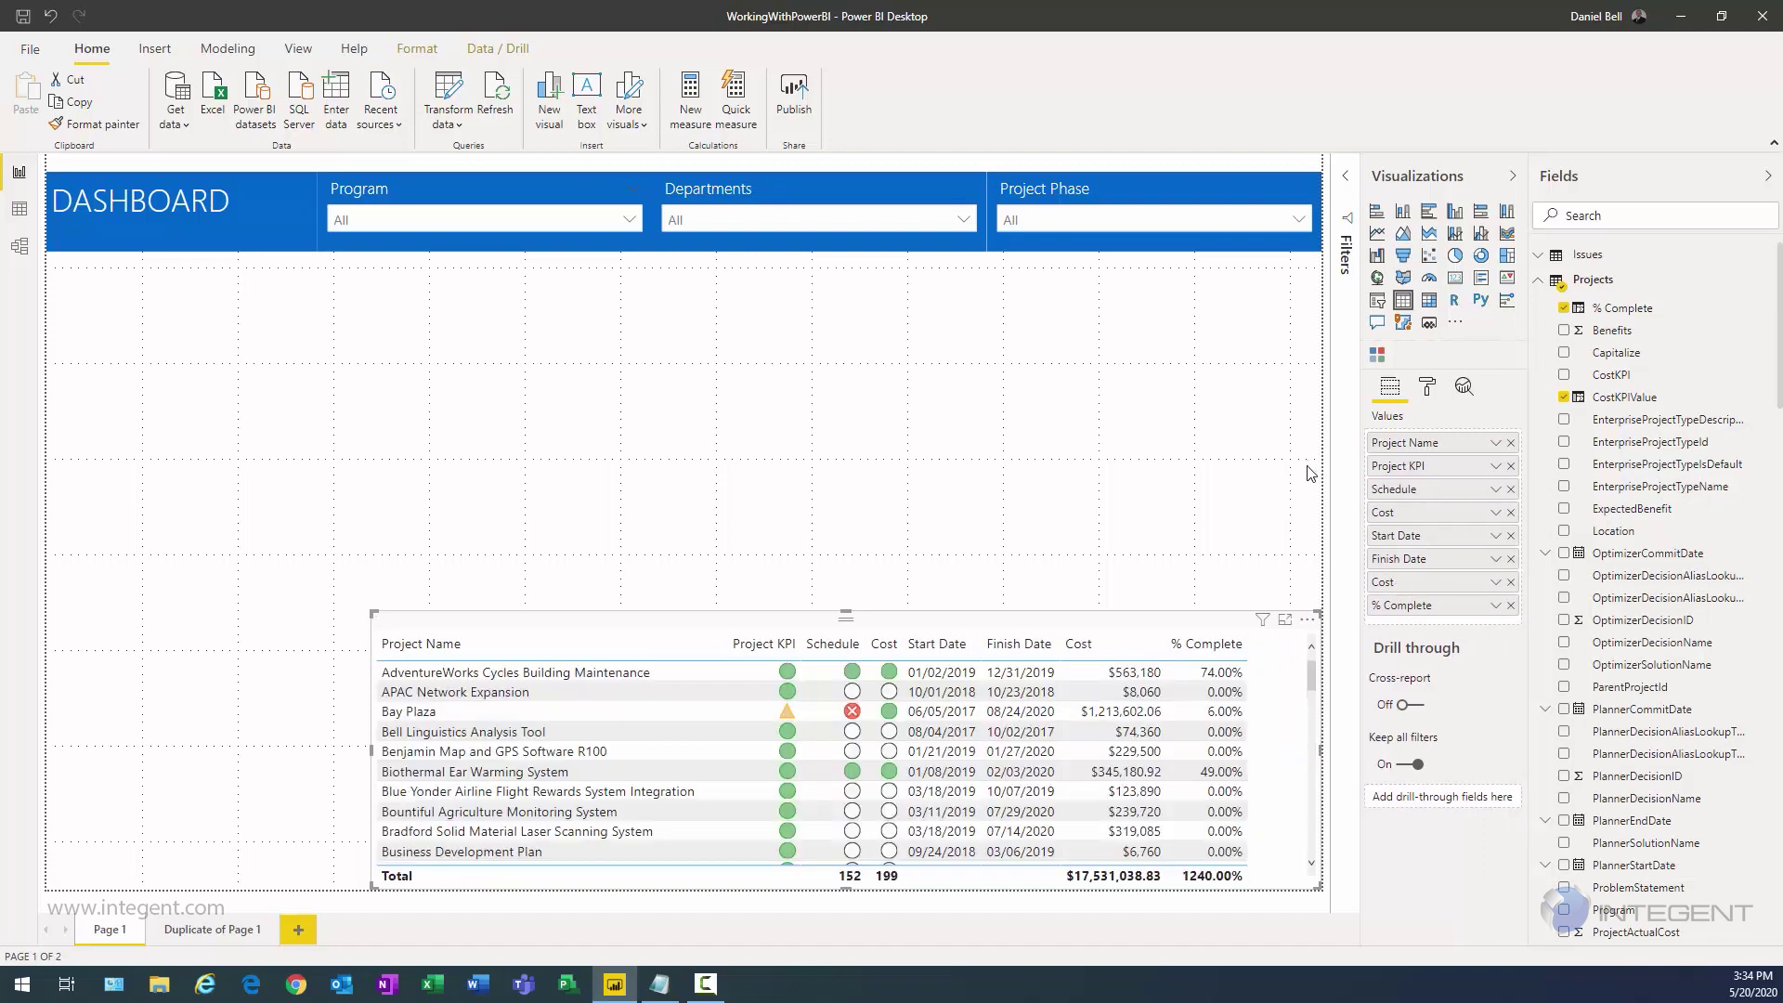
click(1496, 487)
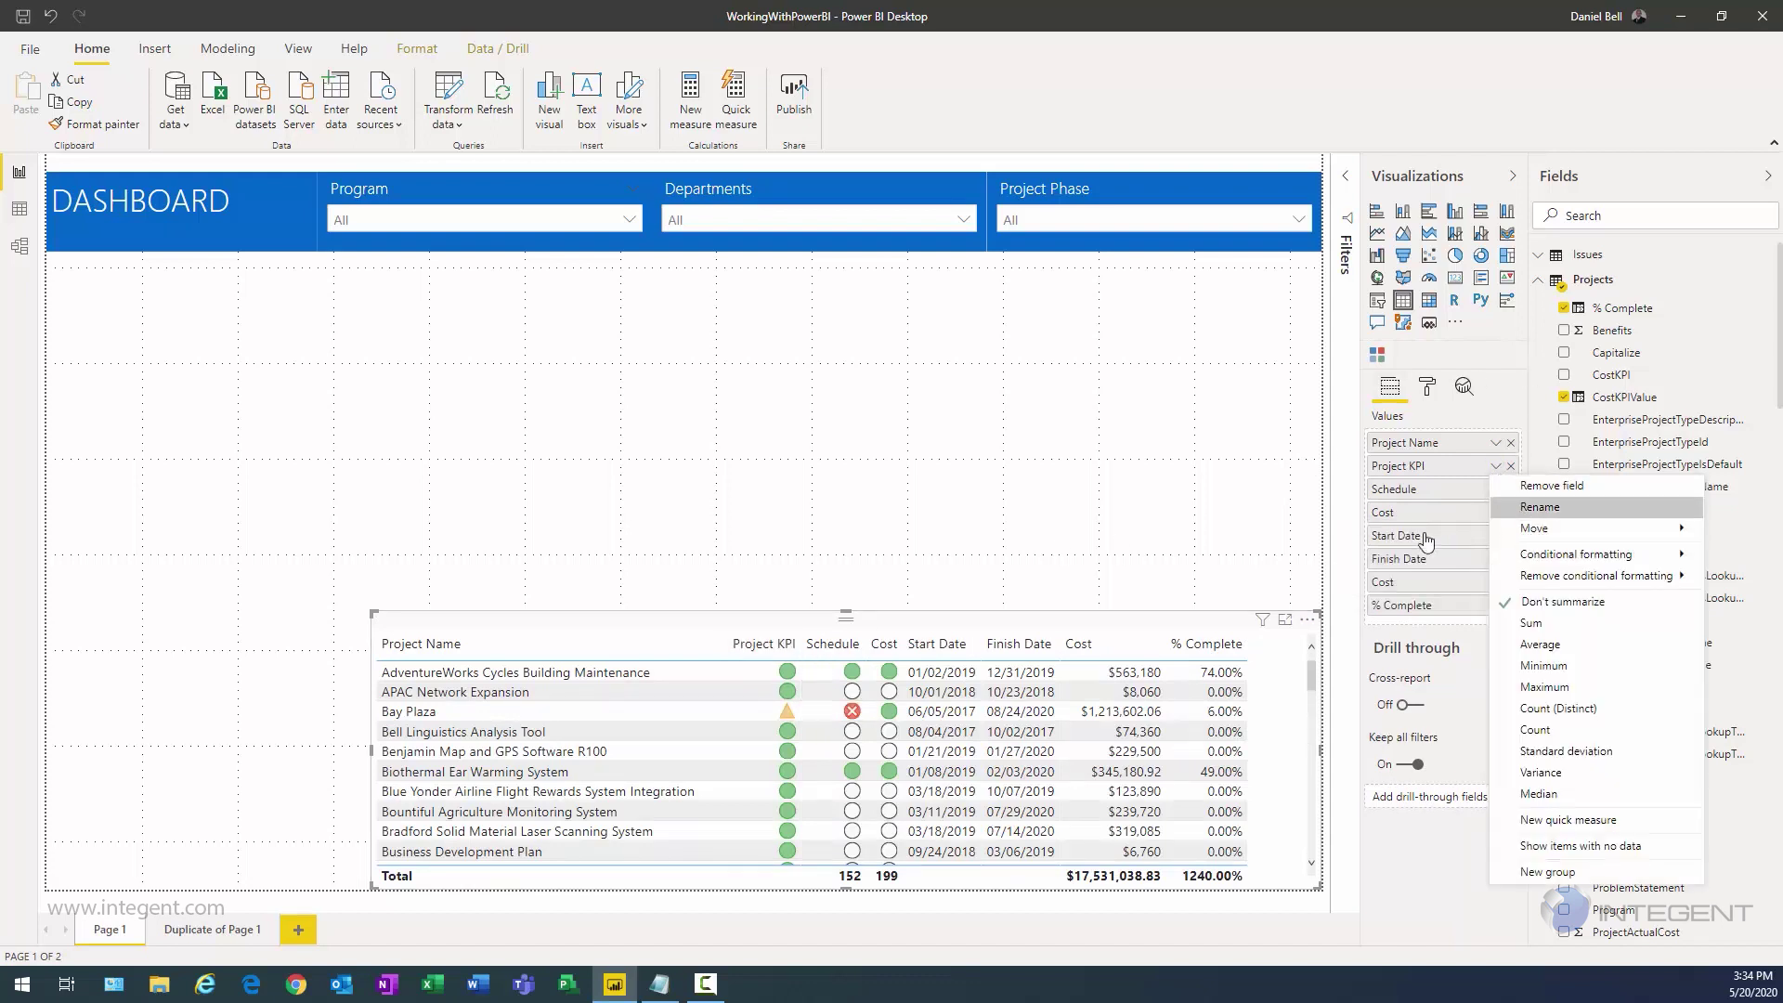
key(Return)
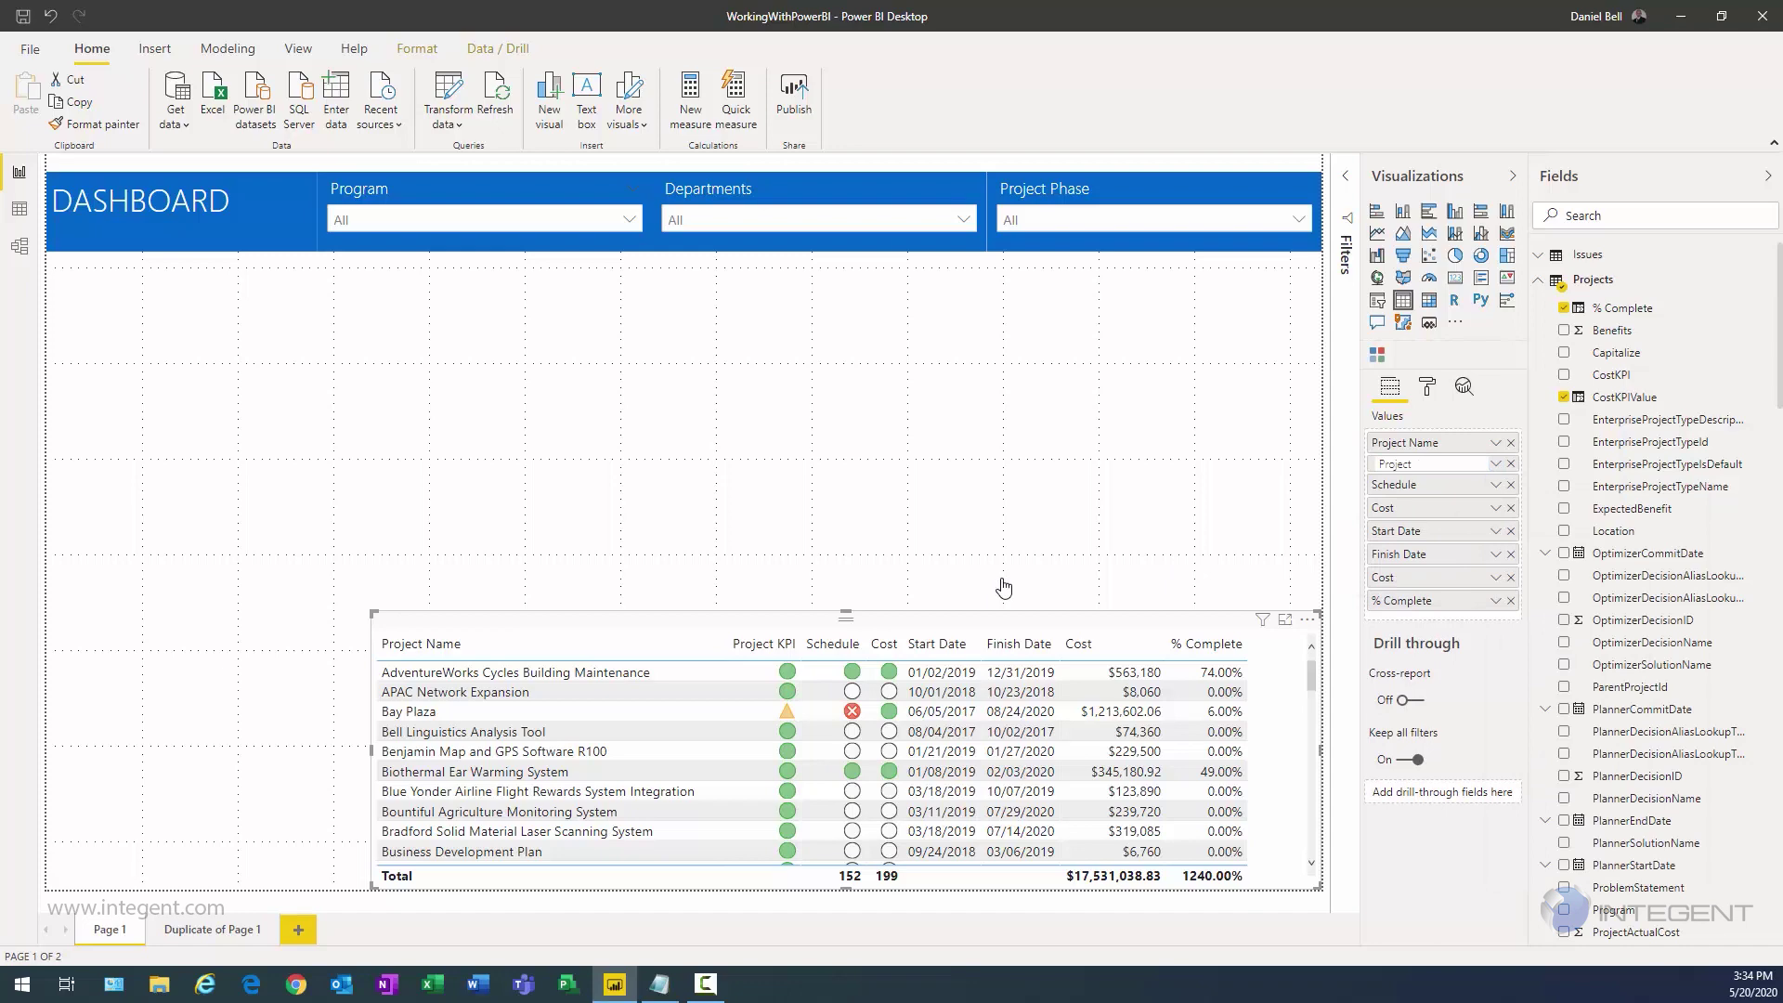
Step: Finish renaming the Project KPI column as Project and widen the Project Name column to use the freed table width
key(Return)
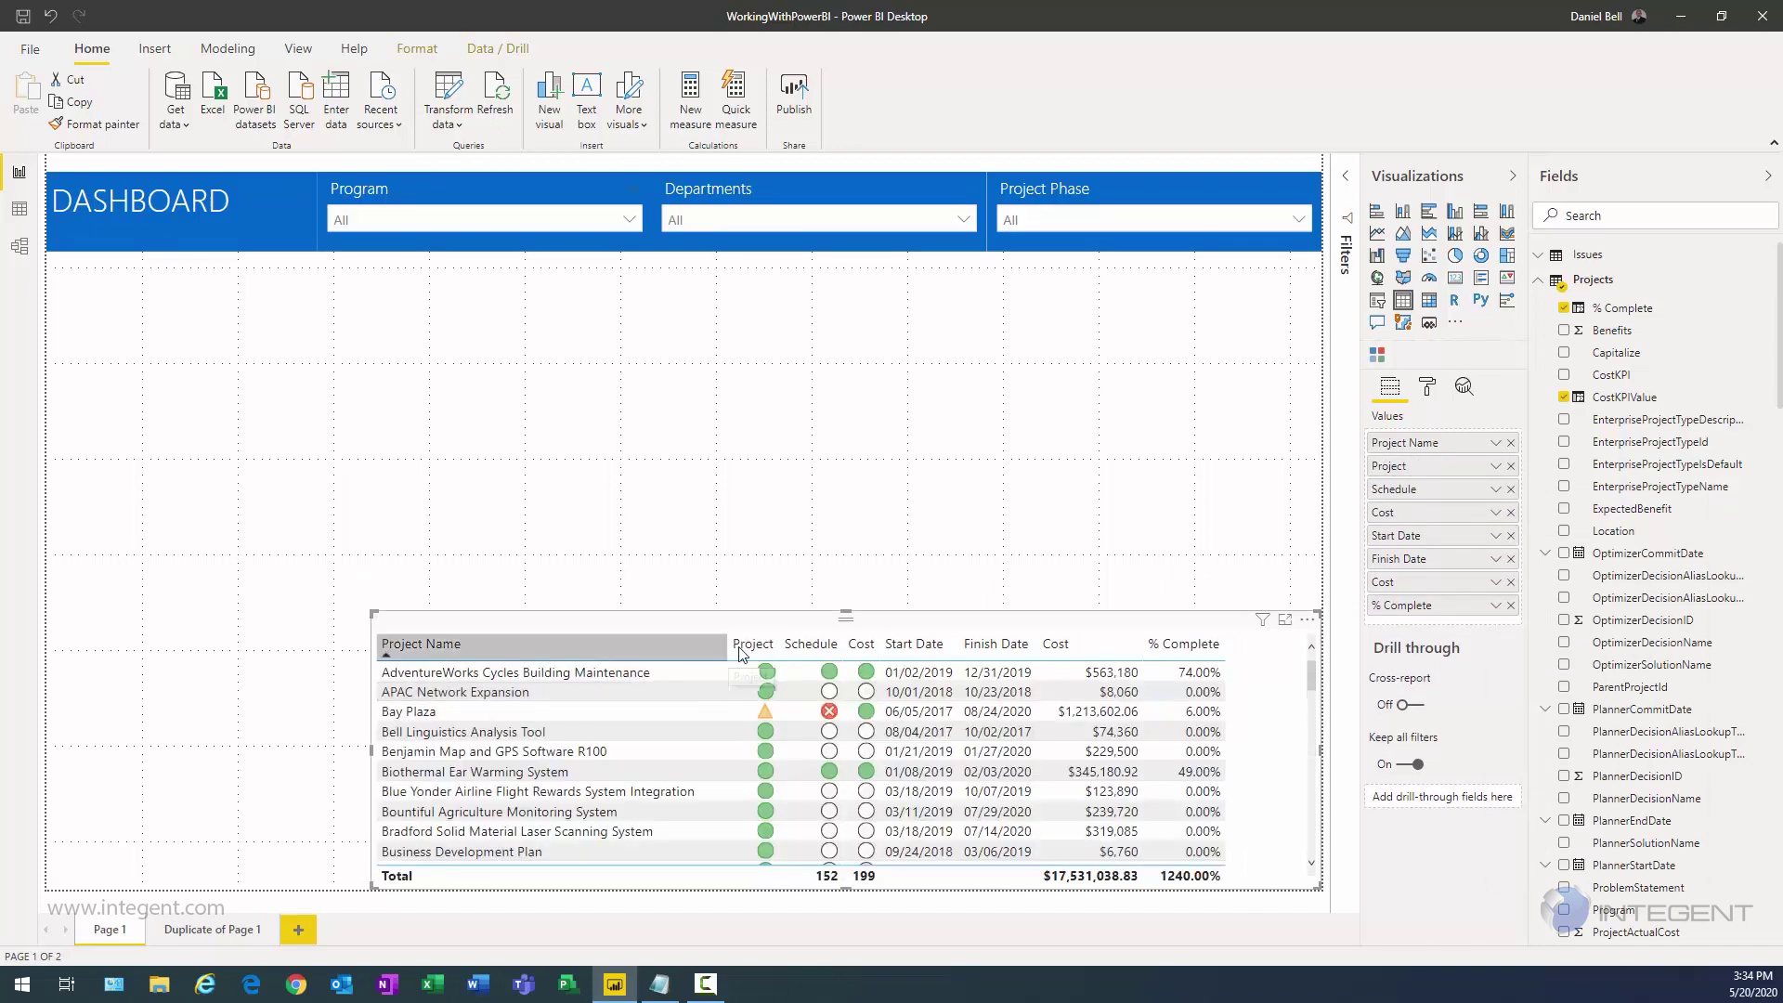
drag(729, 646, 792, 647)
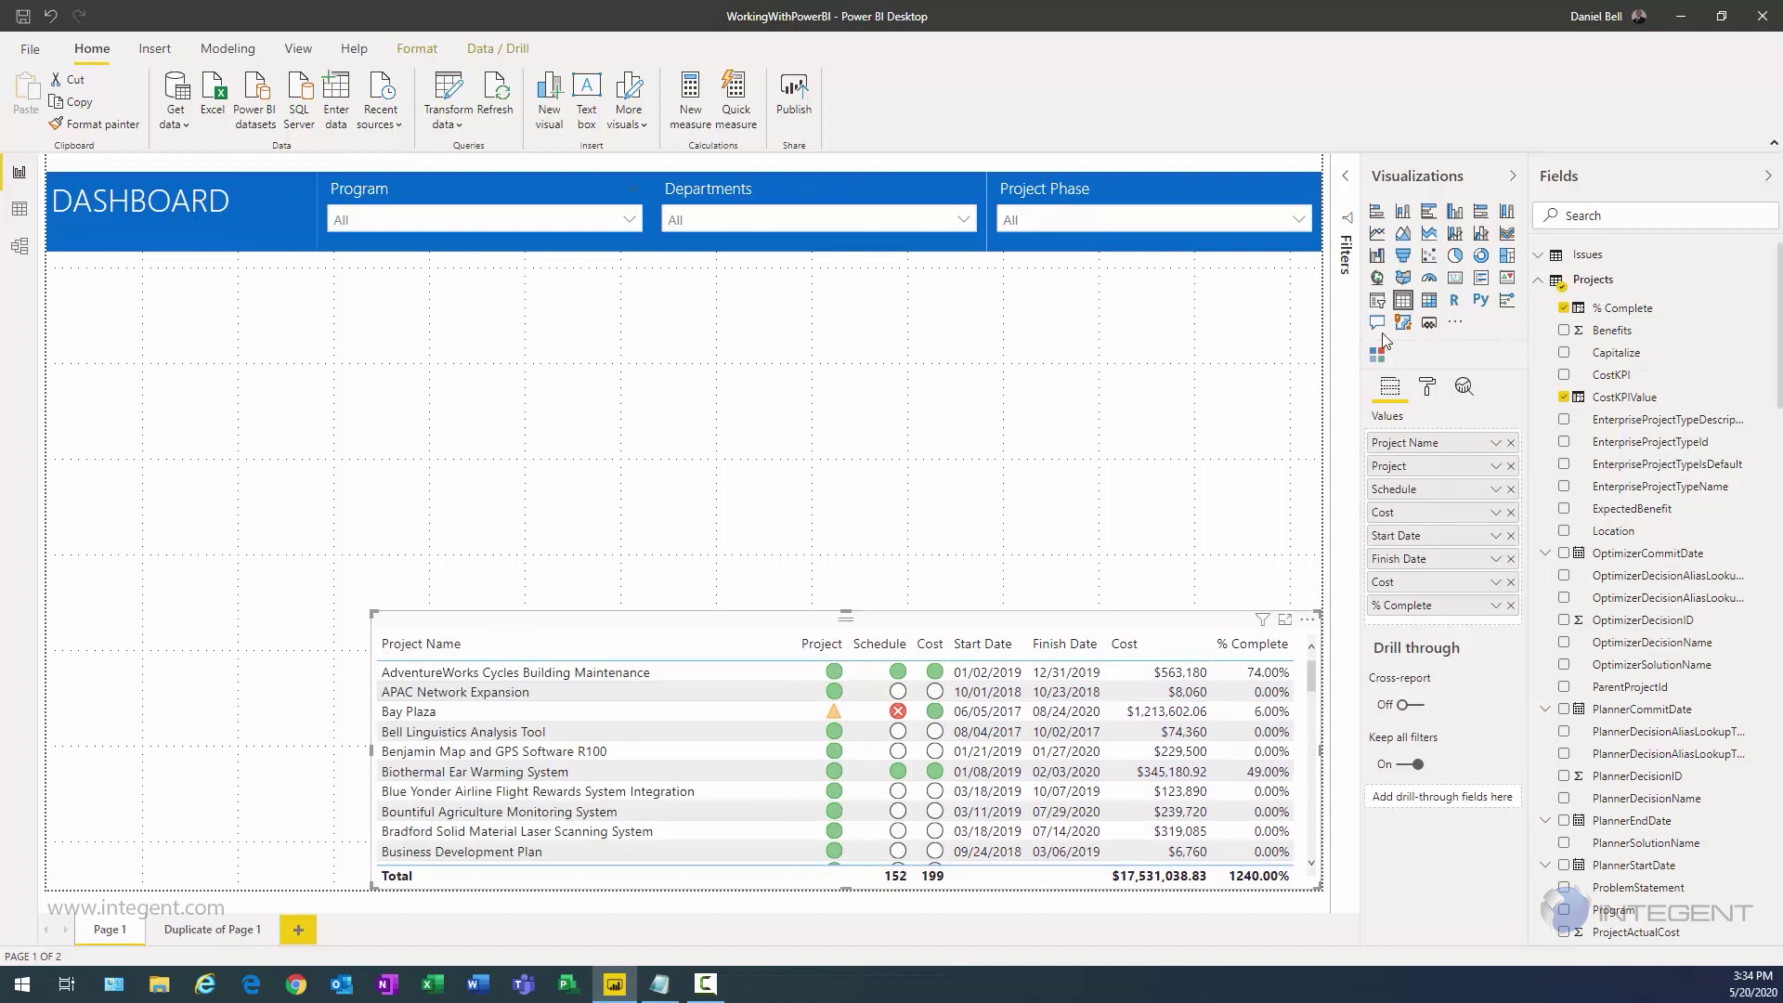
Step: Turn off the totals row of the project table
click(1427, 387)
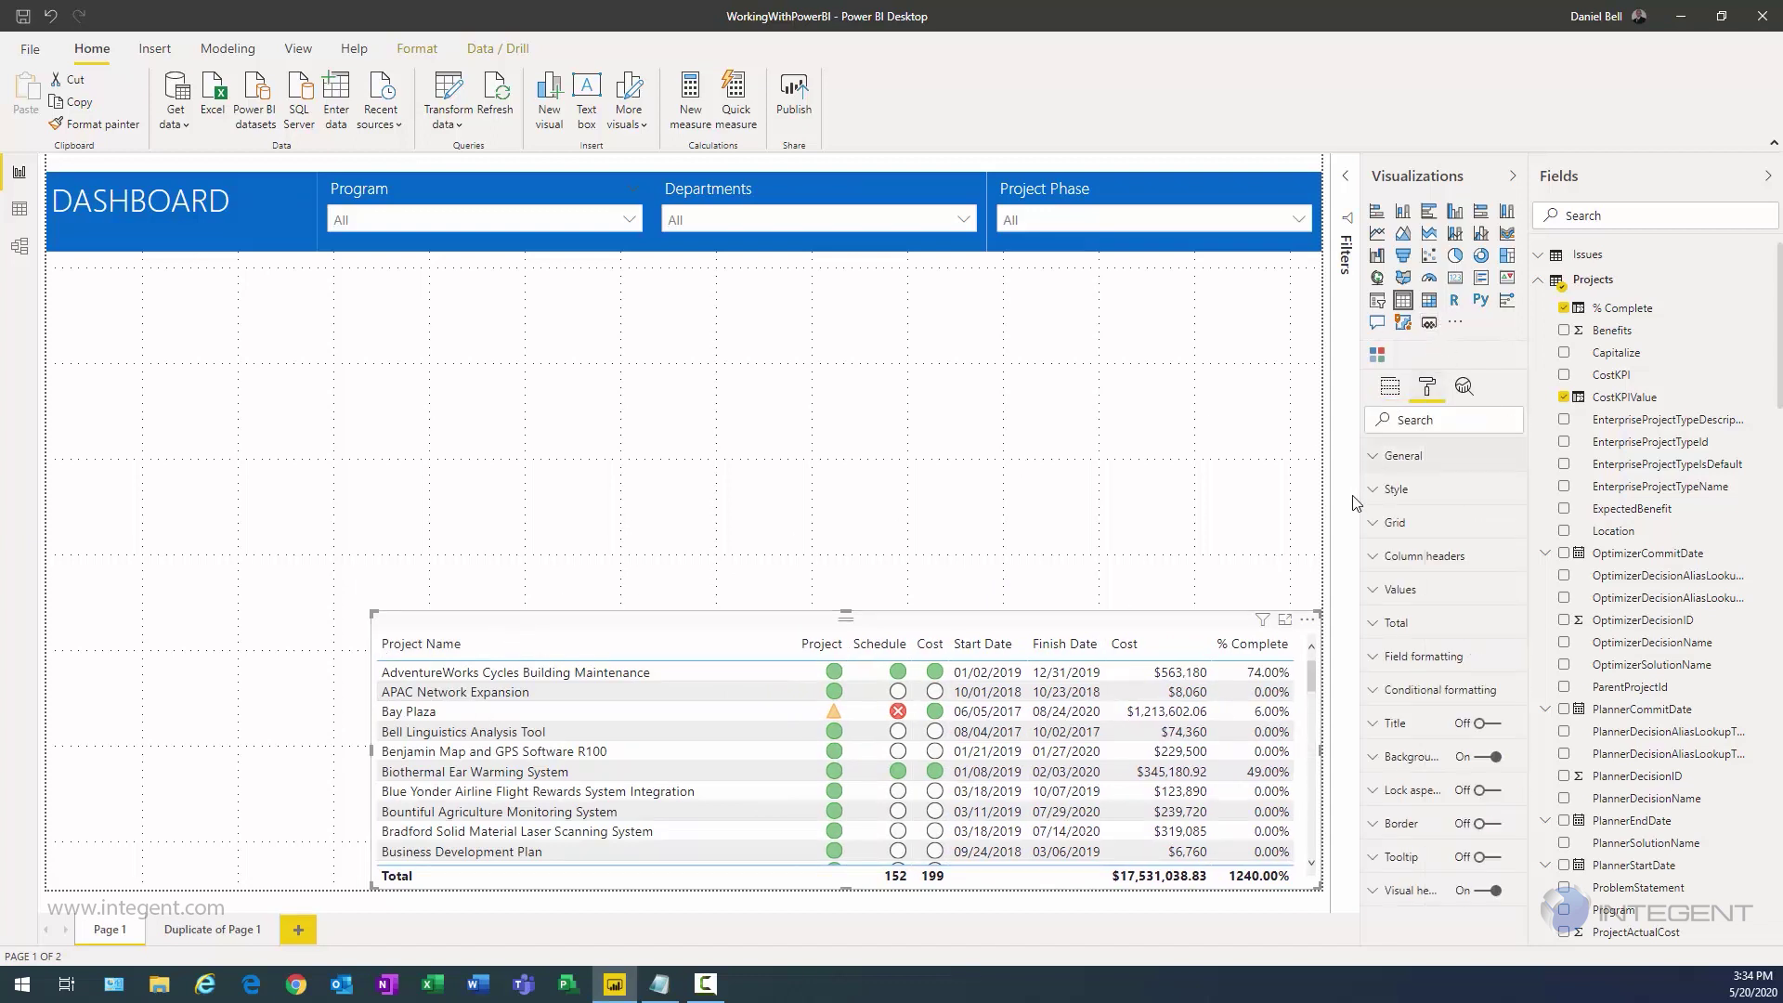
click(1374, 622)
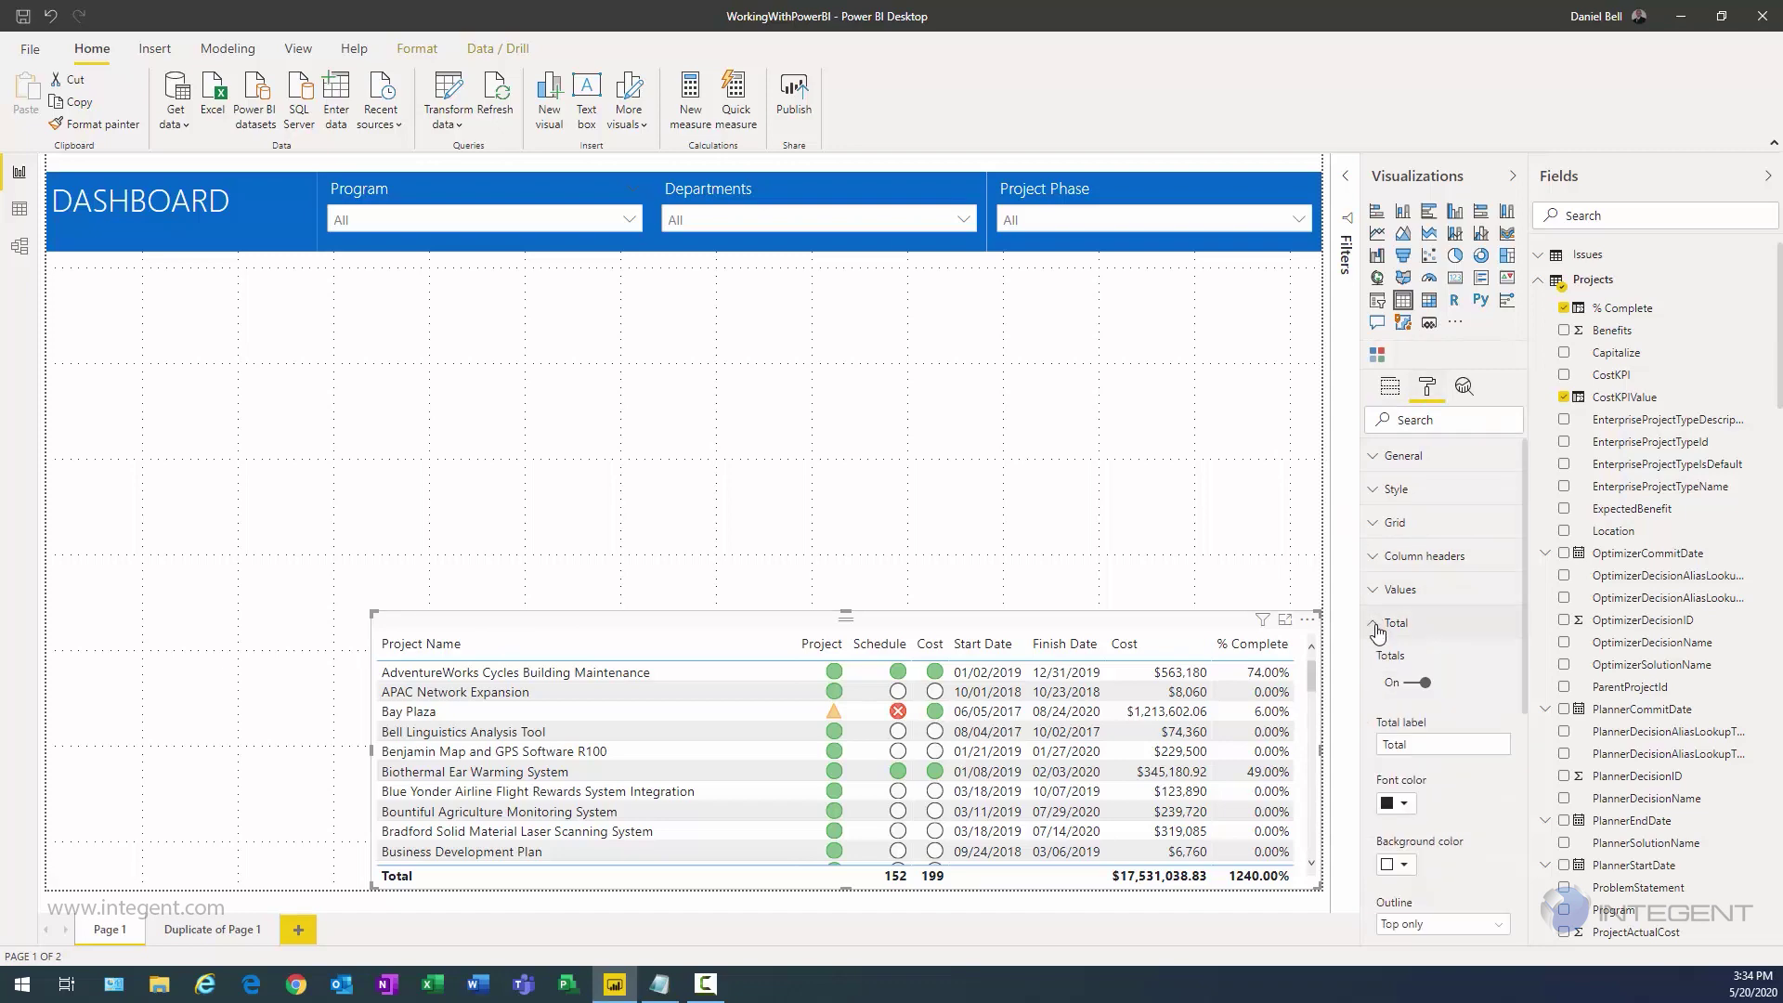
click(1413, 685)
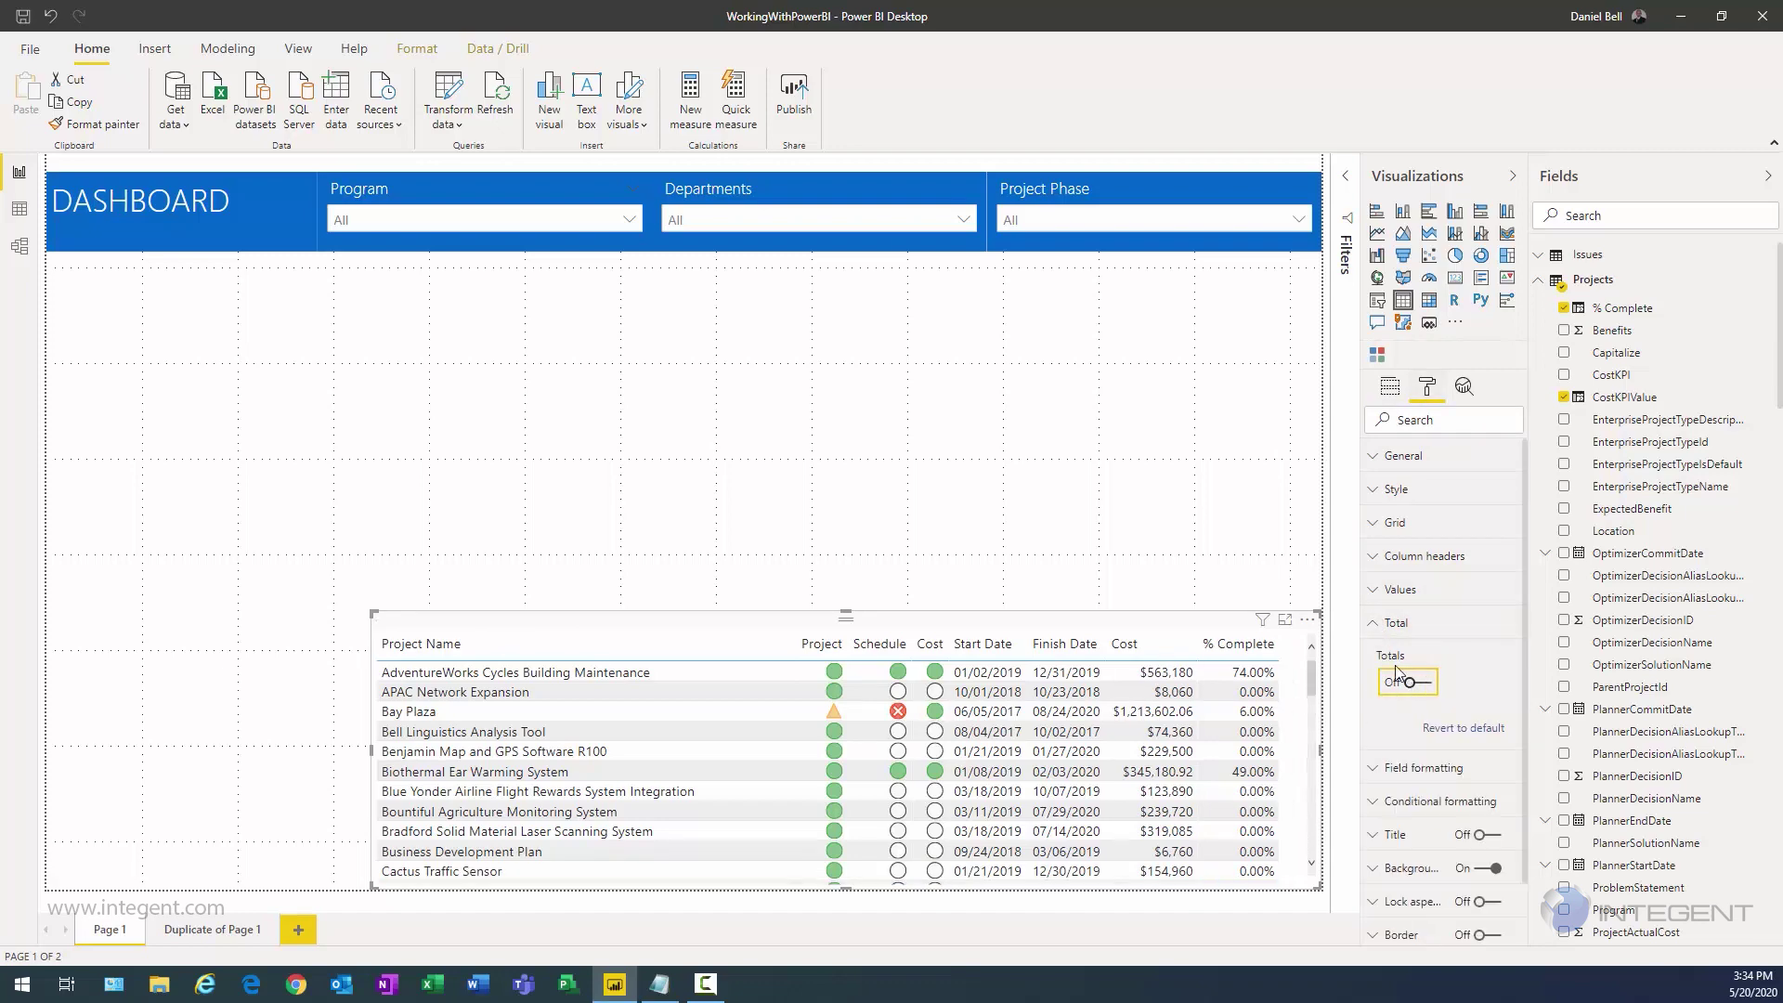
click(1374, 628)
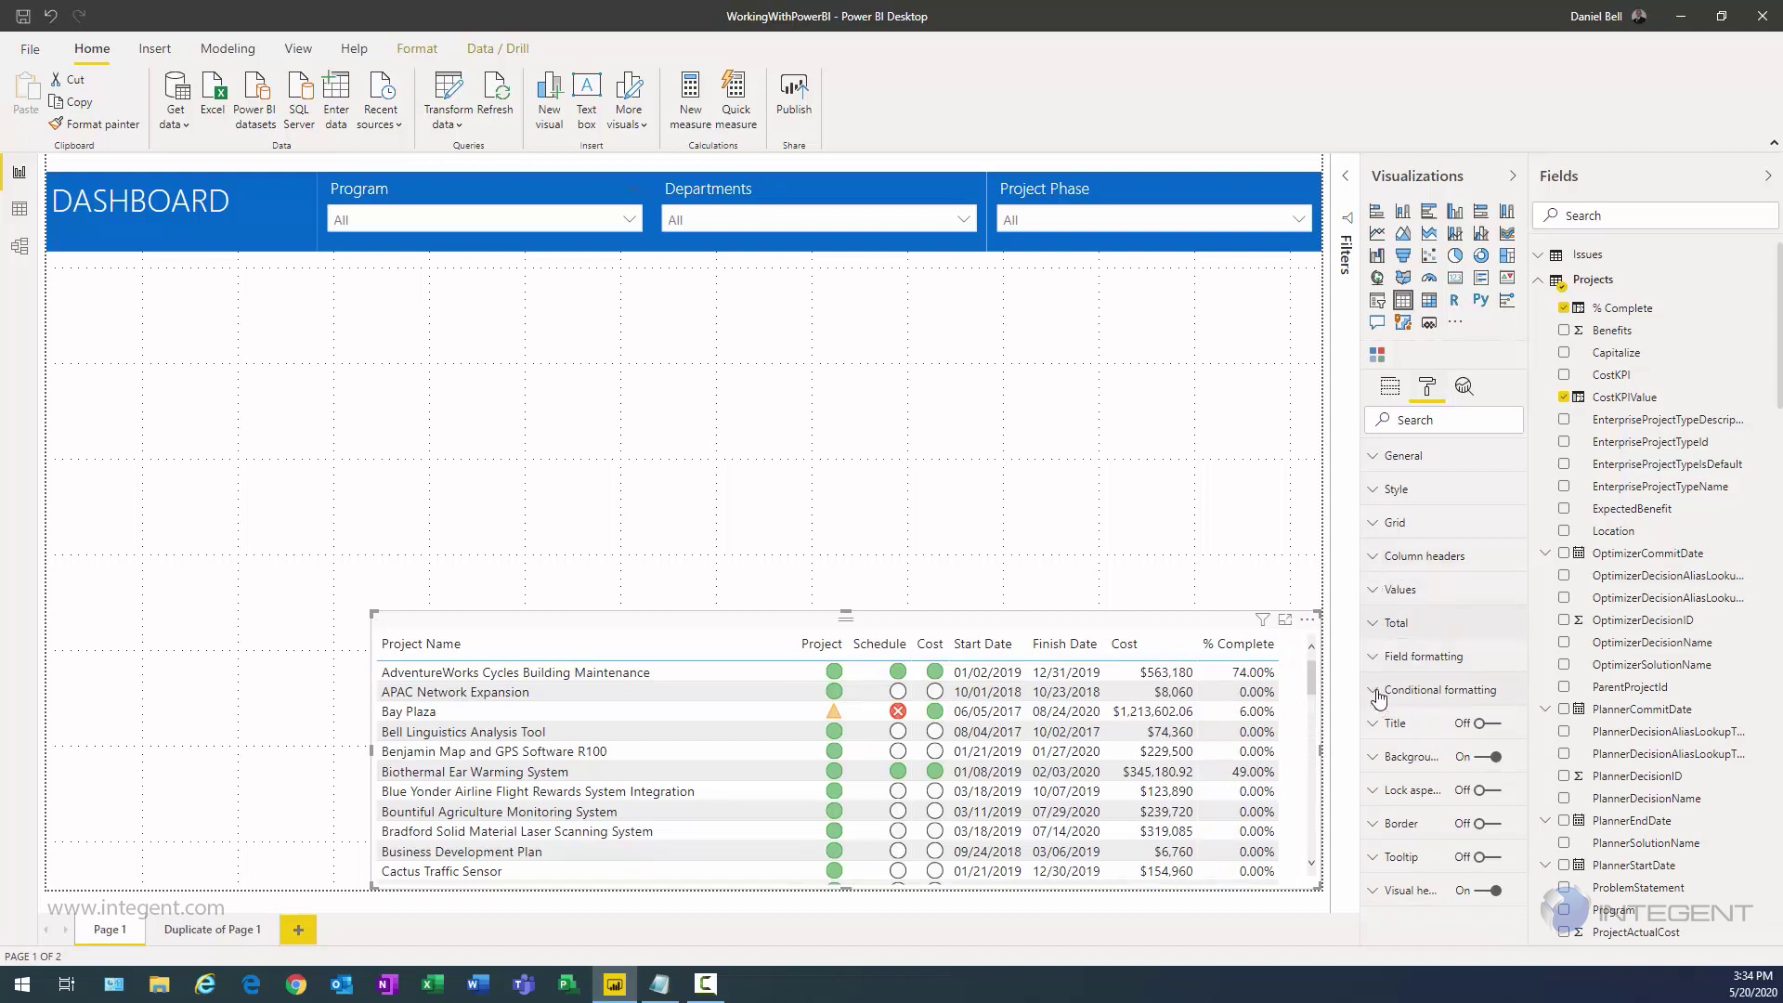
Step: Format the project table's column headers with a white font and a 0066CC background color
click(1380, 557)
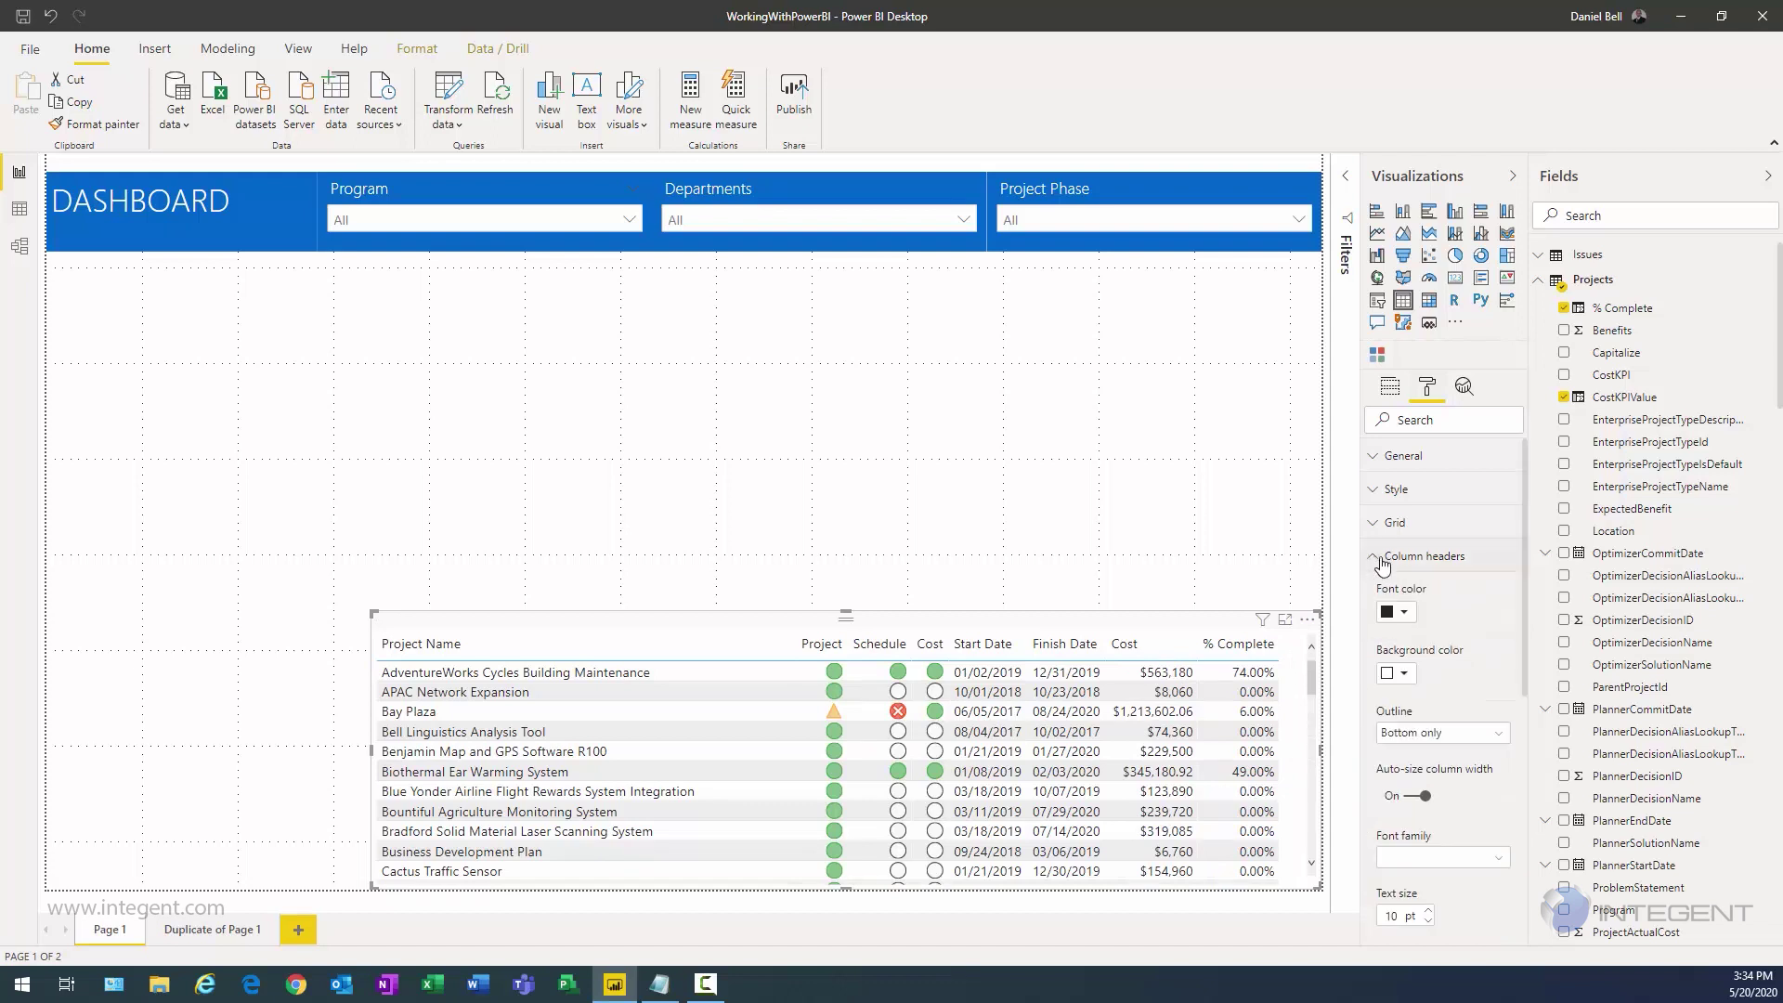
click(1405, 619)
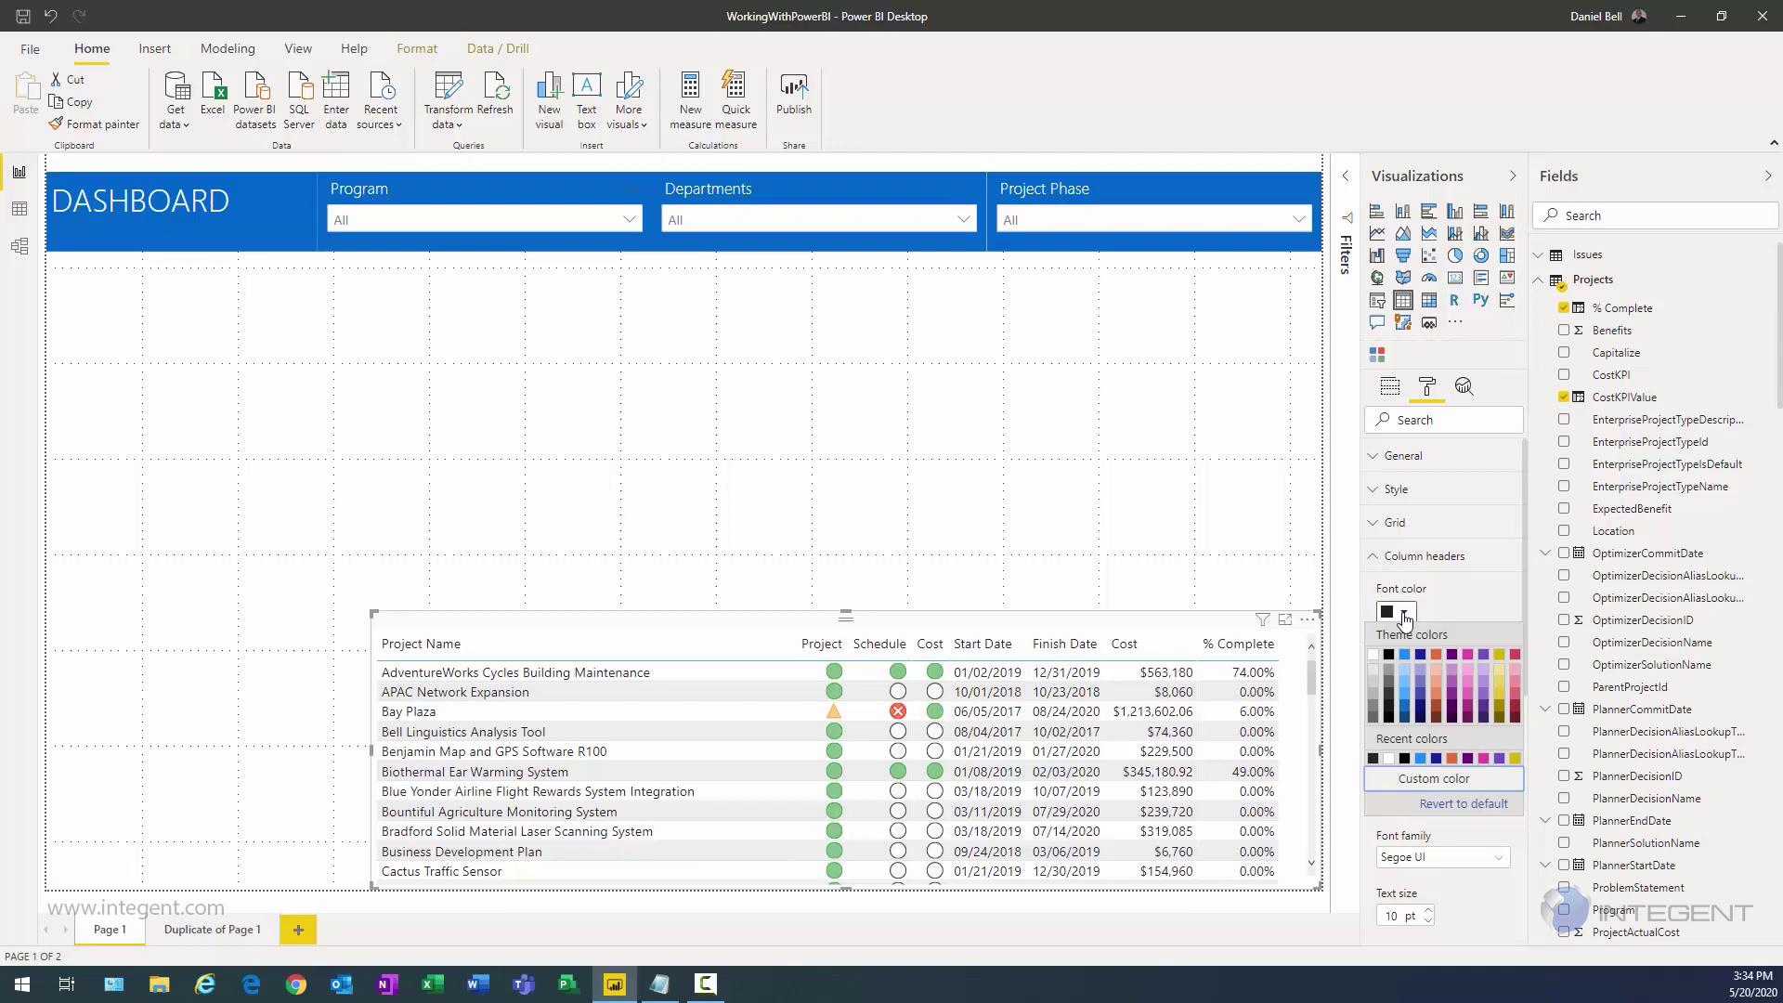
click(1374, 663)
click(1404, 672)
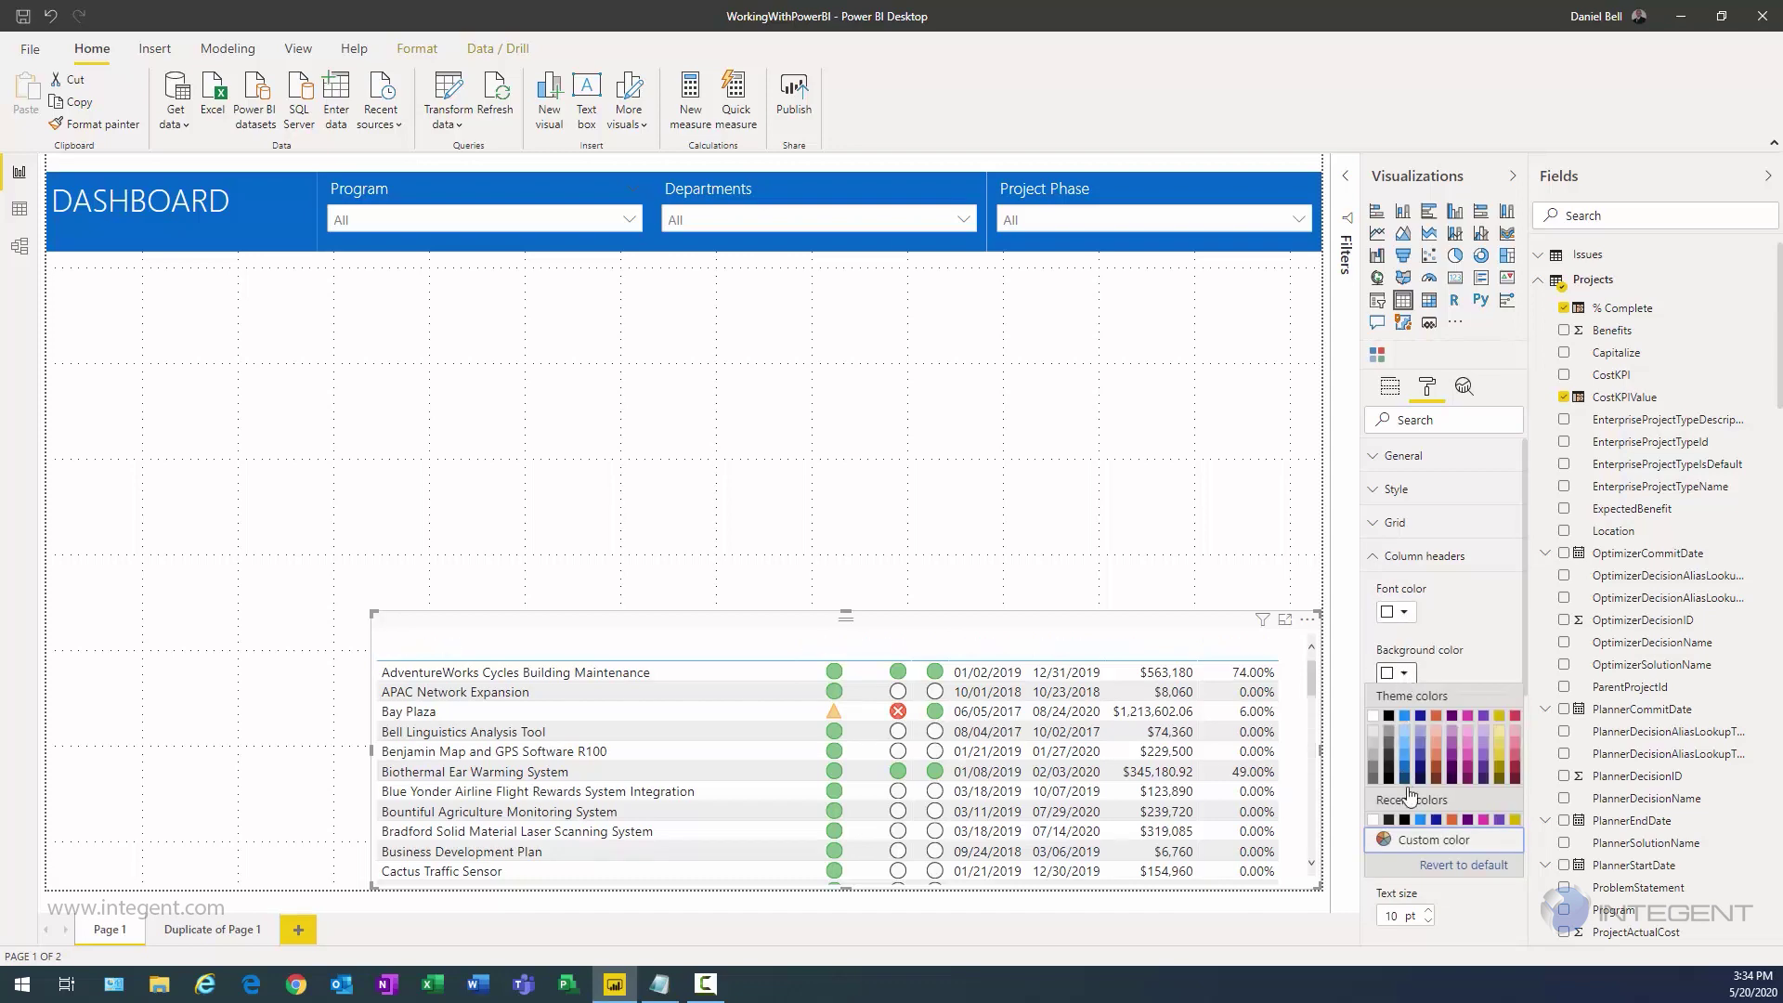
click(1426, 841)
double_click(1441, 861)
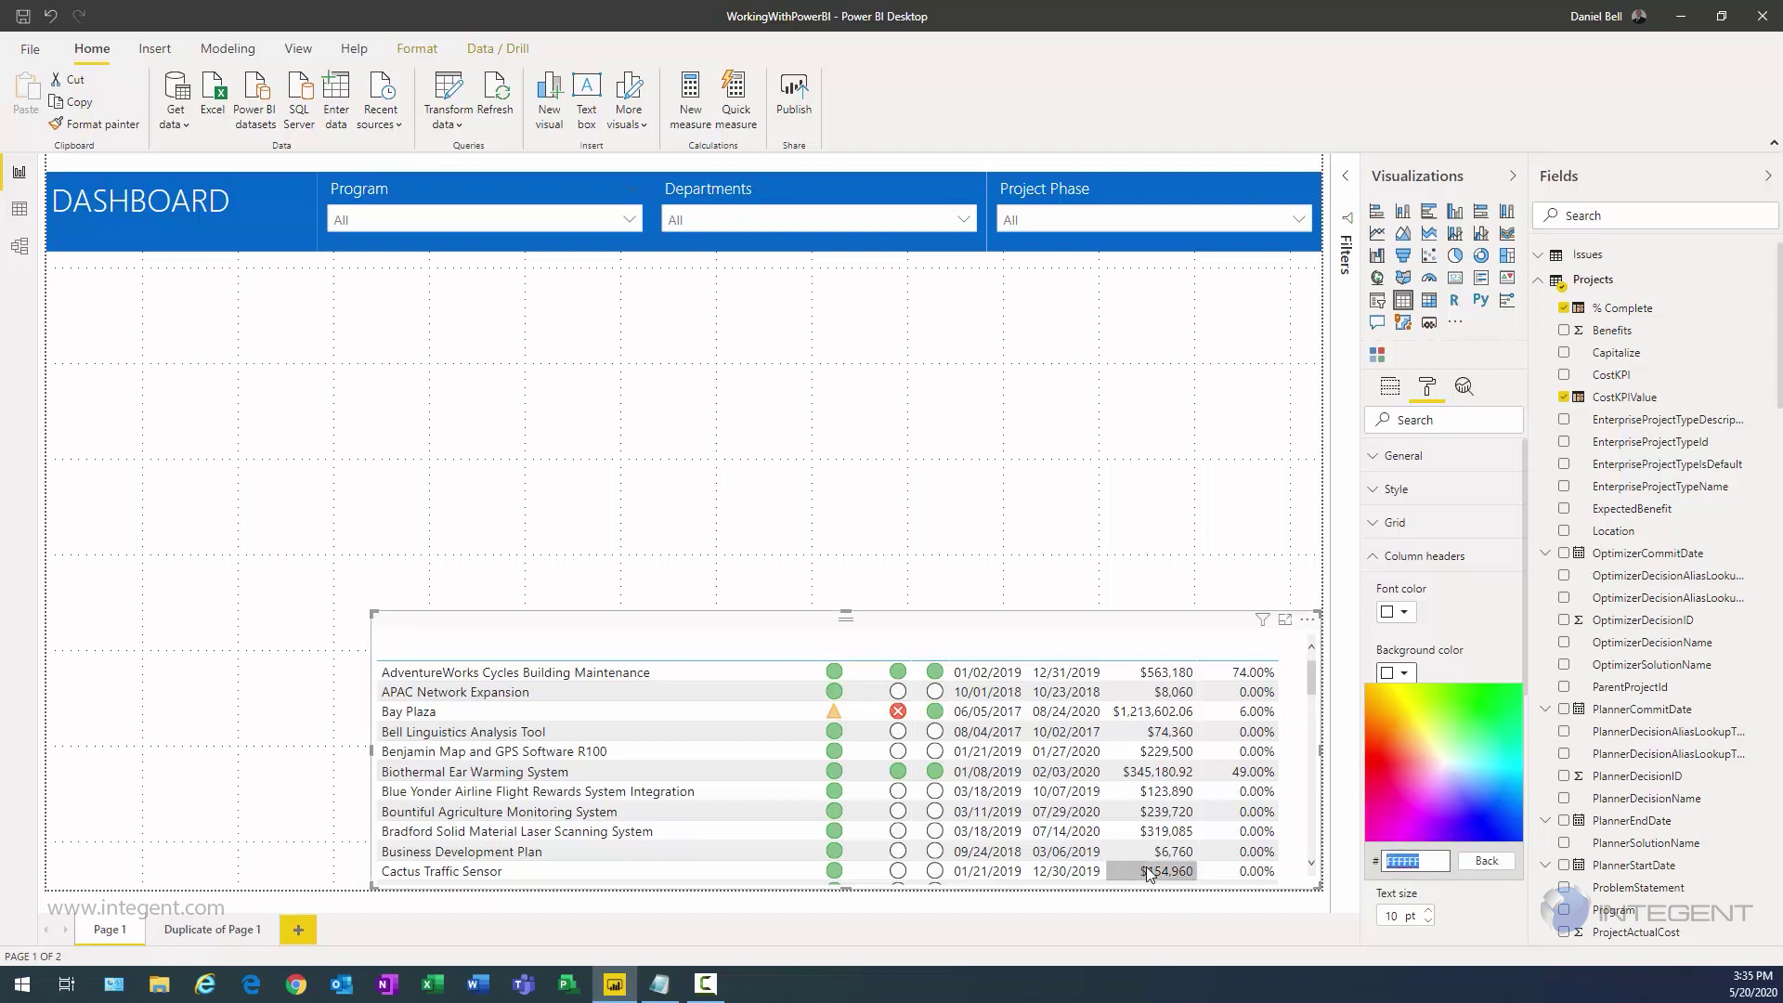
text(0066CC)
key(Return)
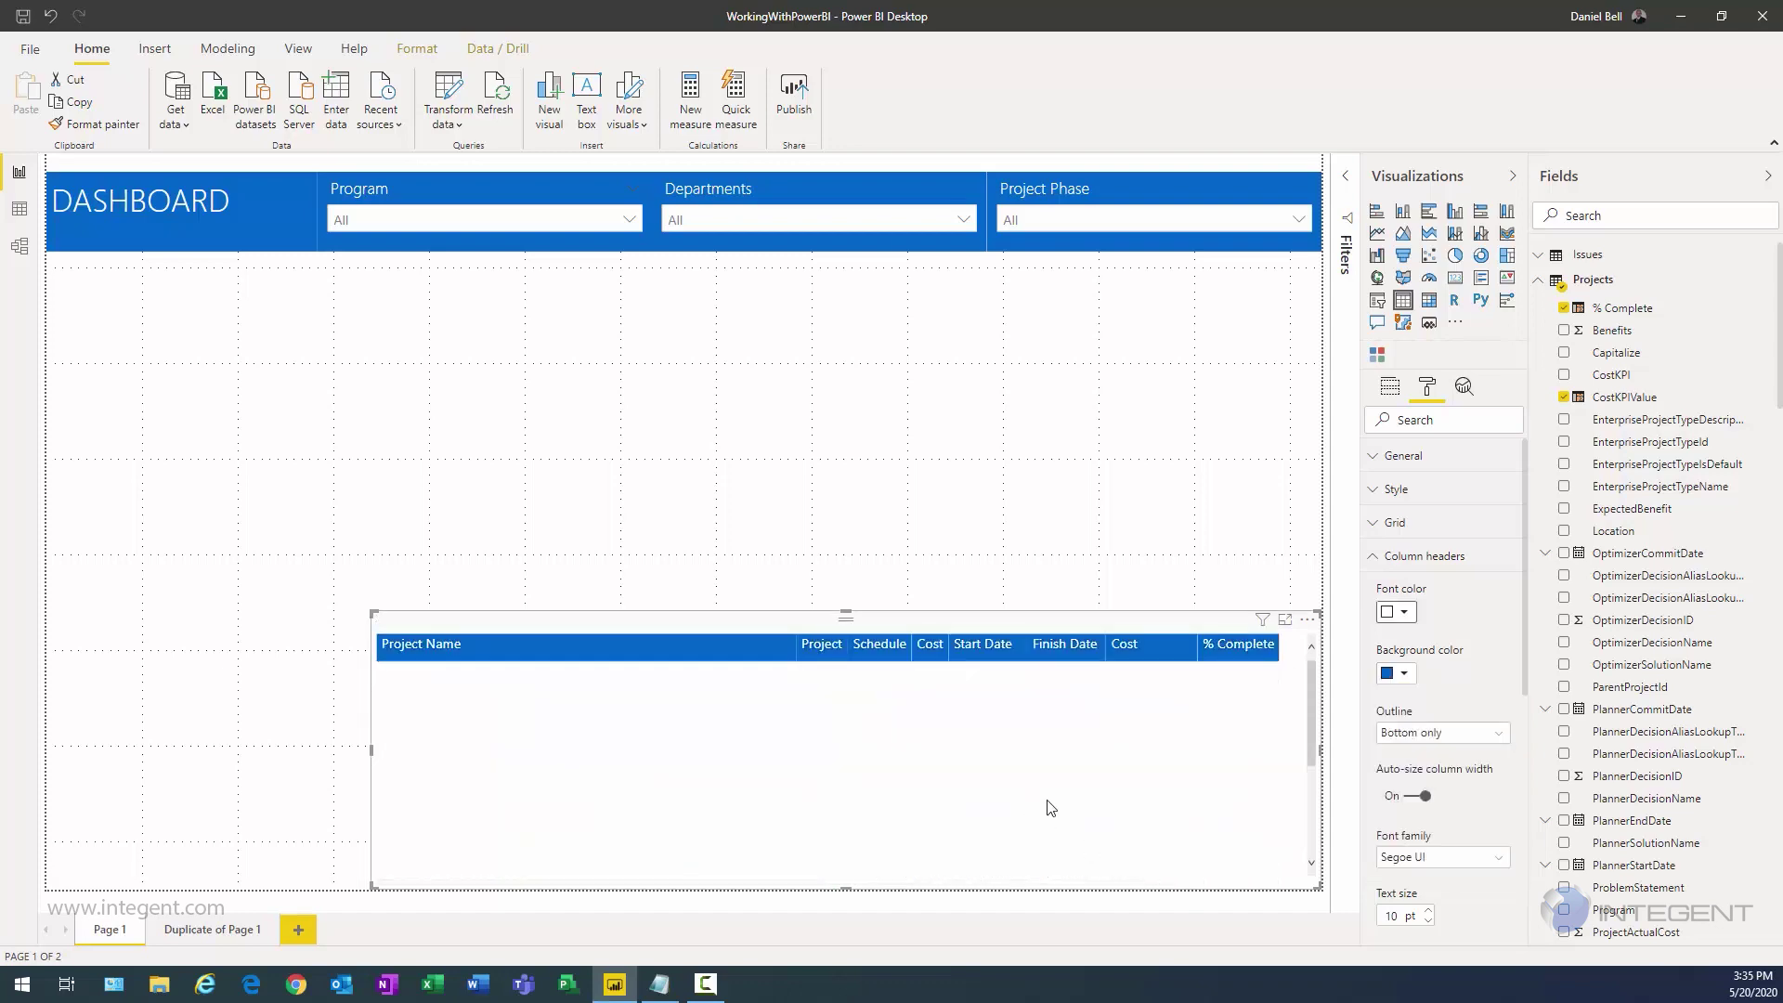
Step: Close the column header settings and stretch the project table's upper edge upward to fit more project rows
scroll(1448, 826, down, 3)
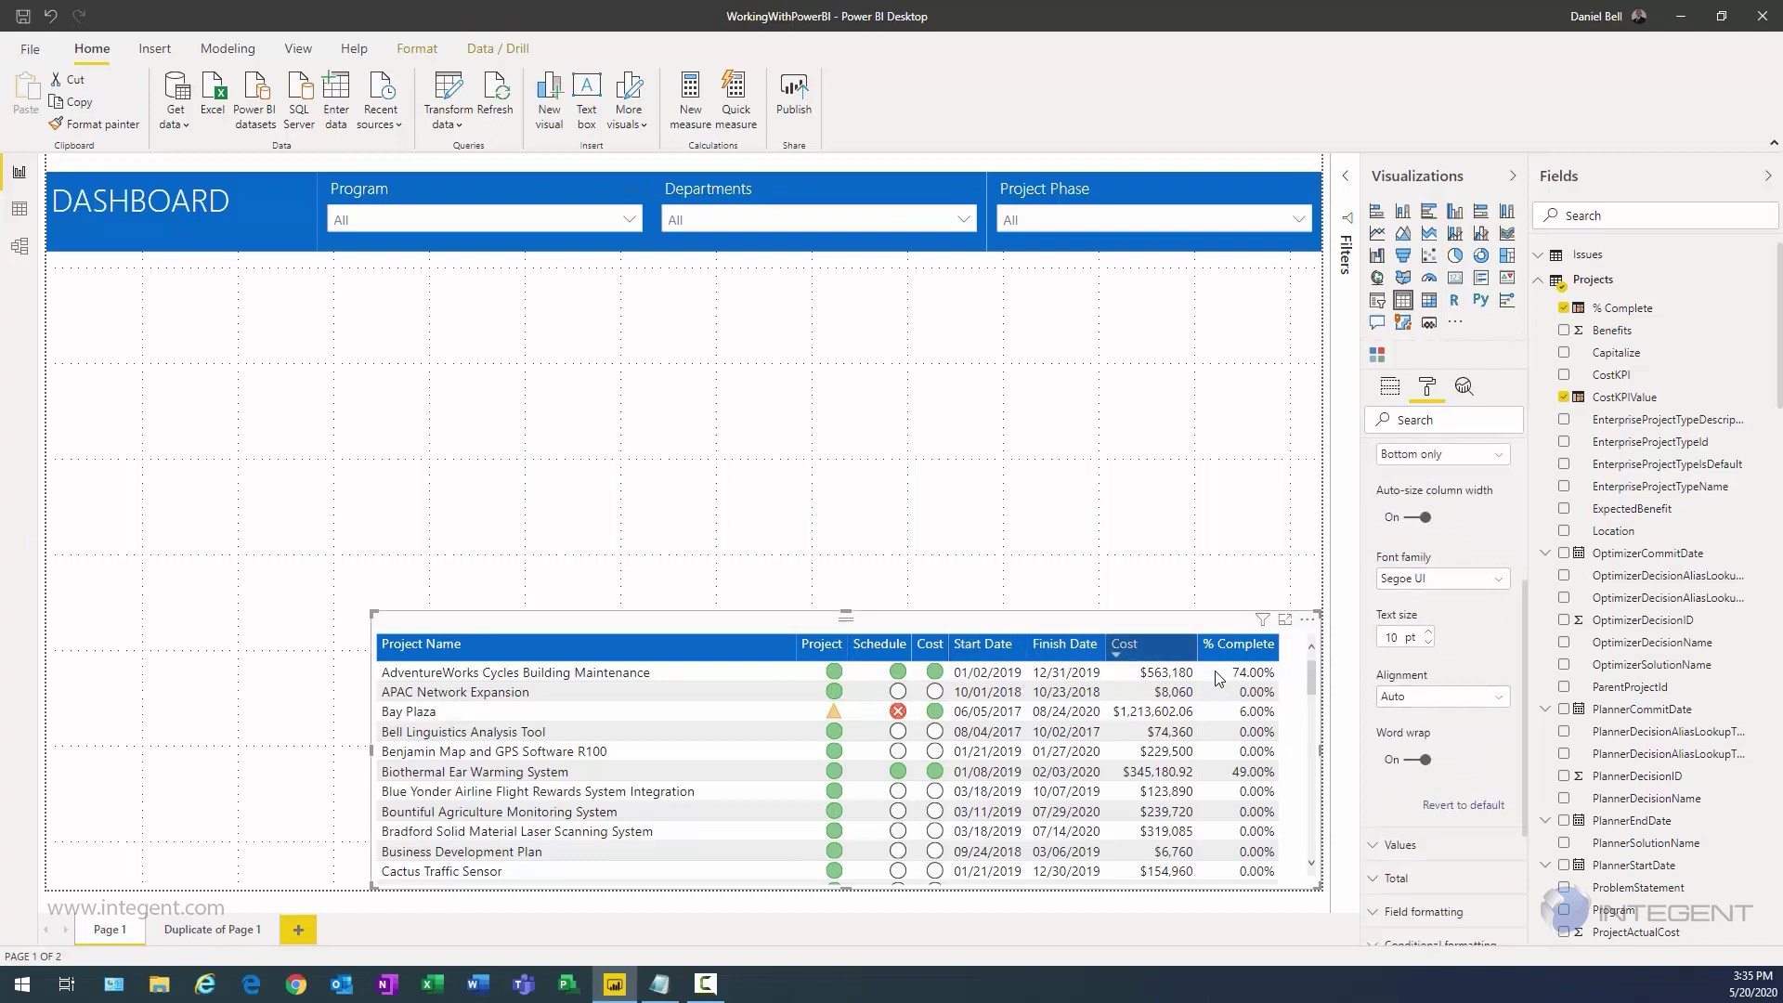
scroll(1440, 520, up, 3)
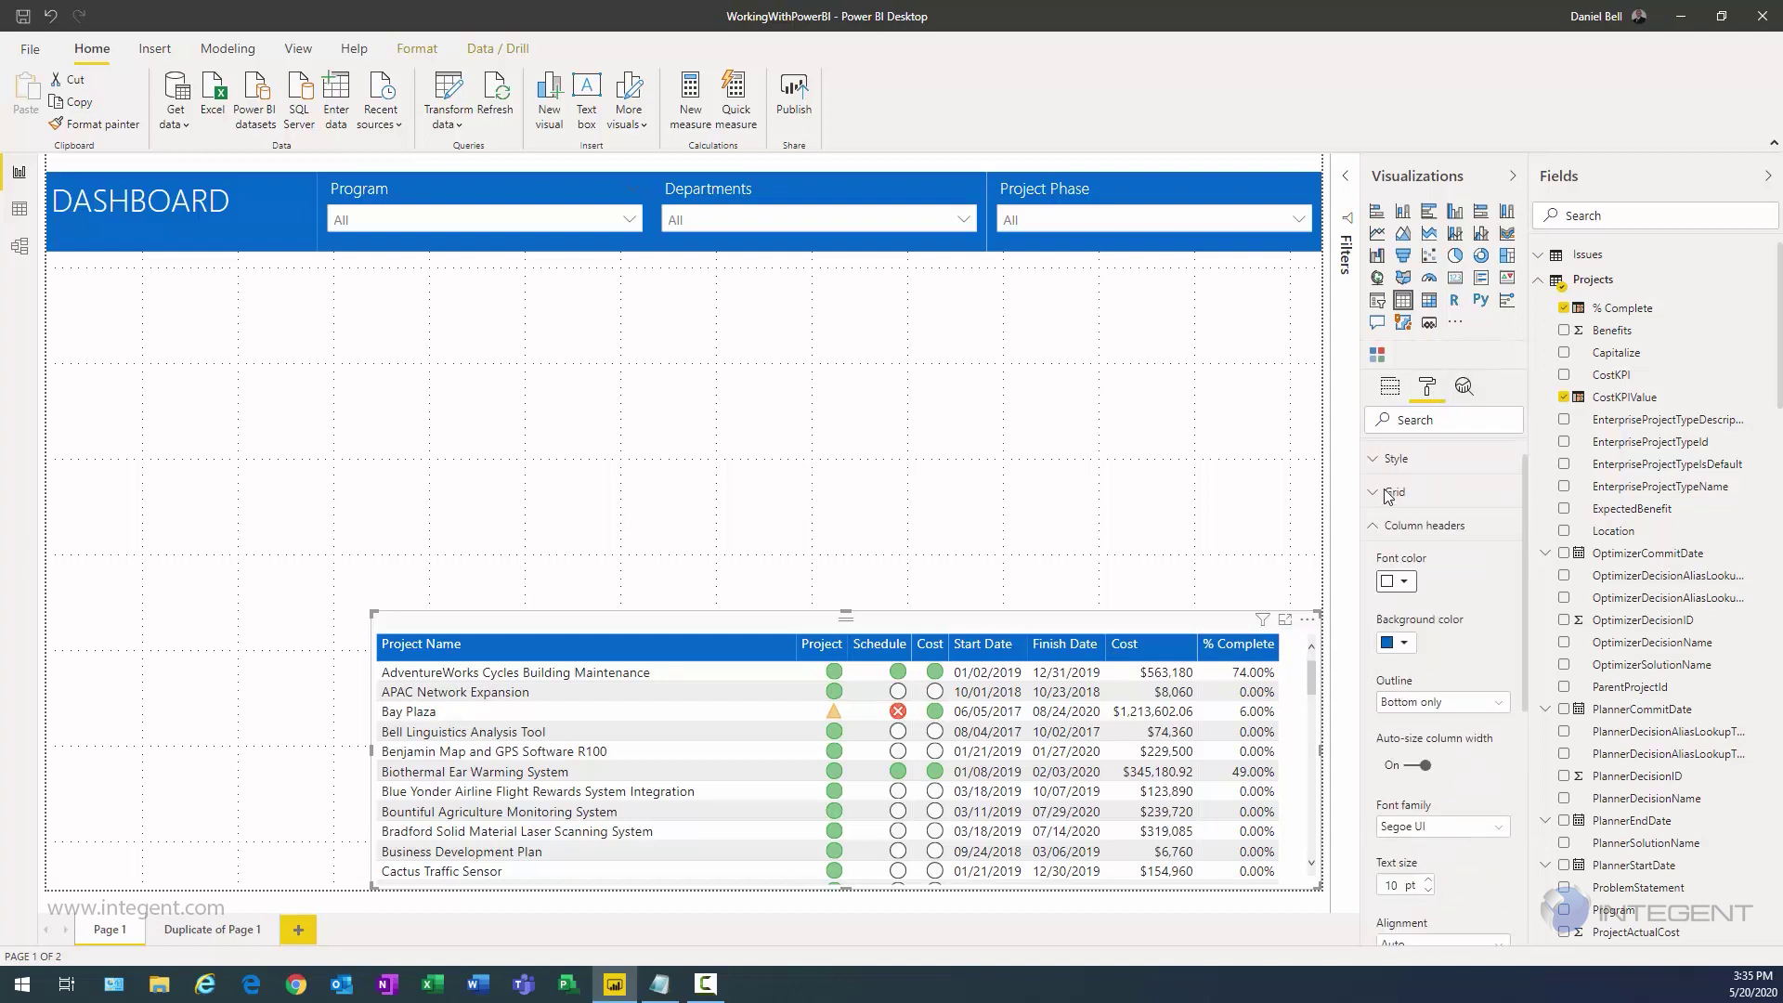
click(1374, 559)
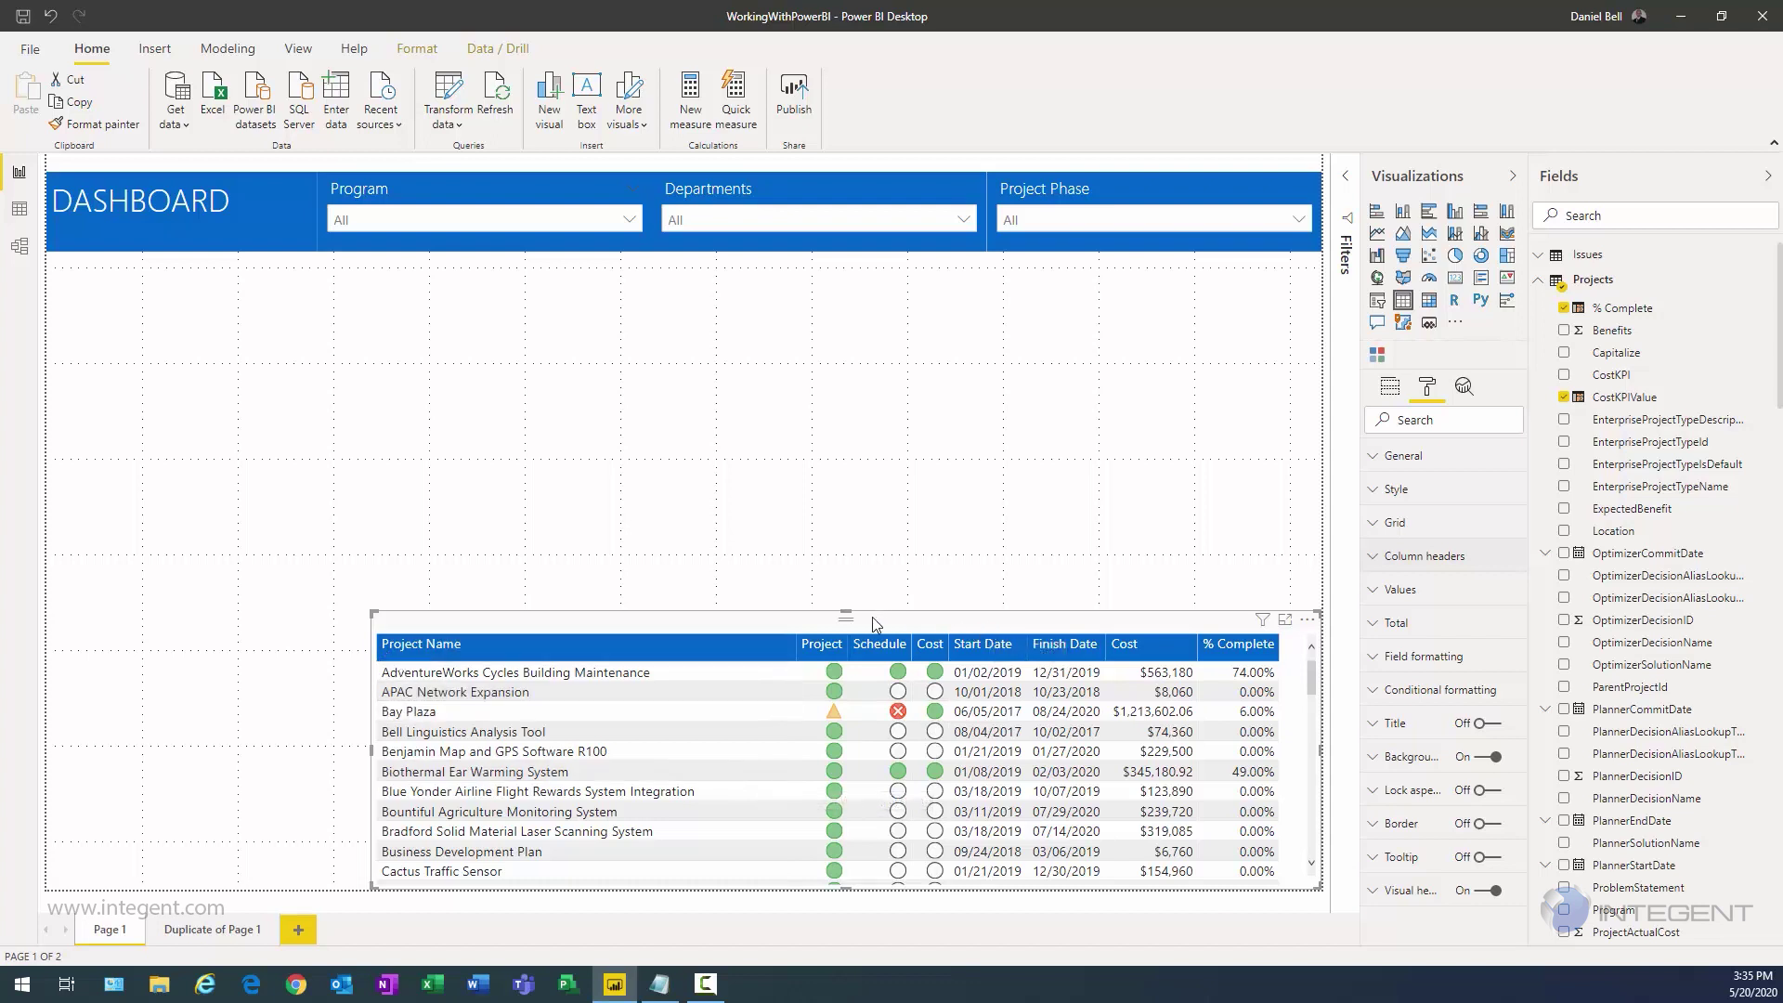
drag(846, 617, 845, 560)
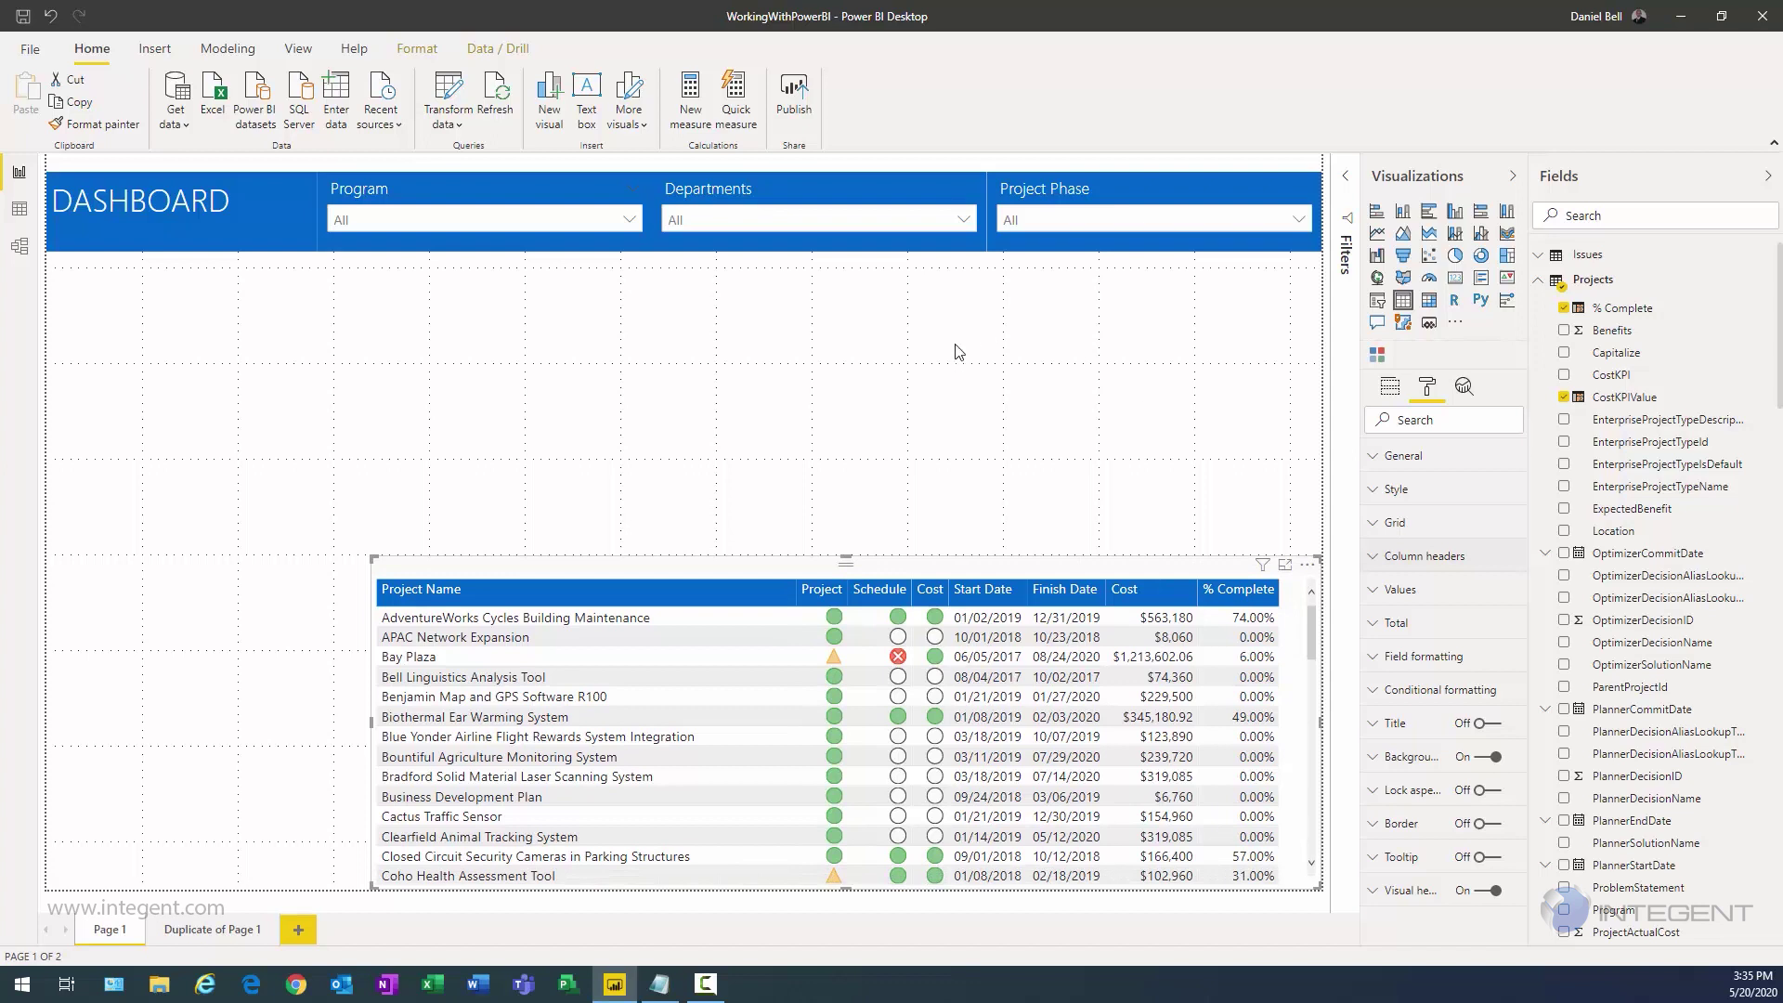
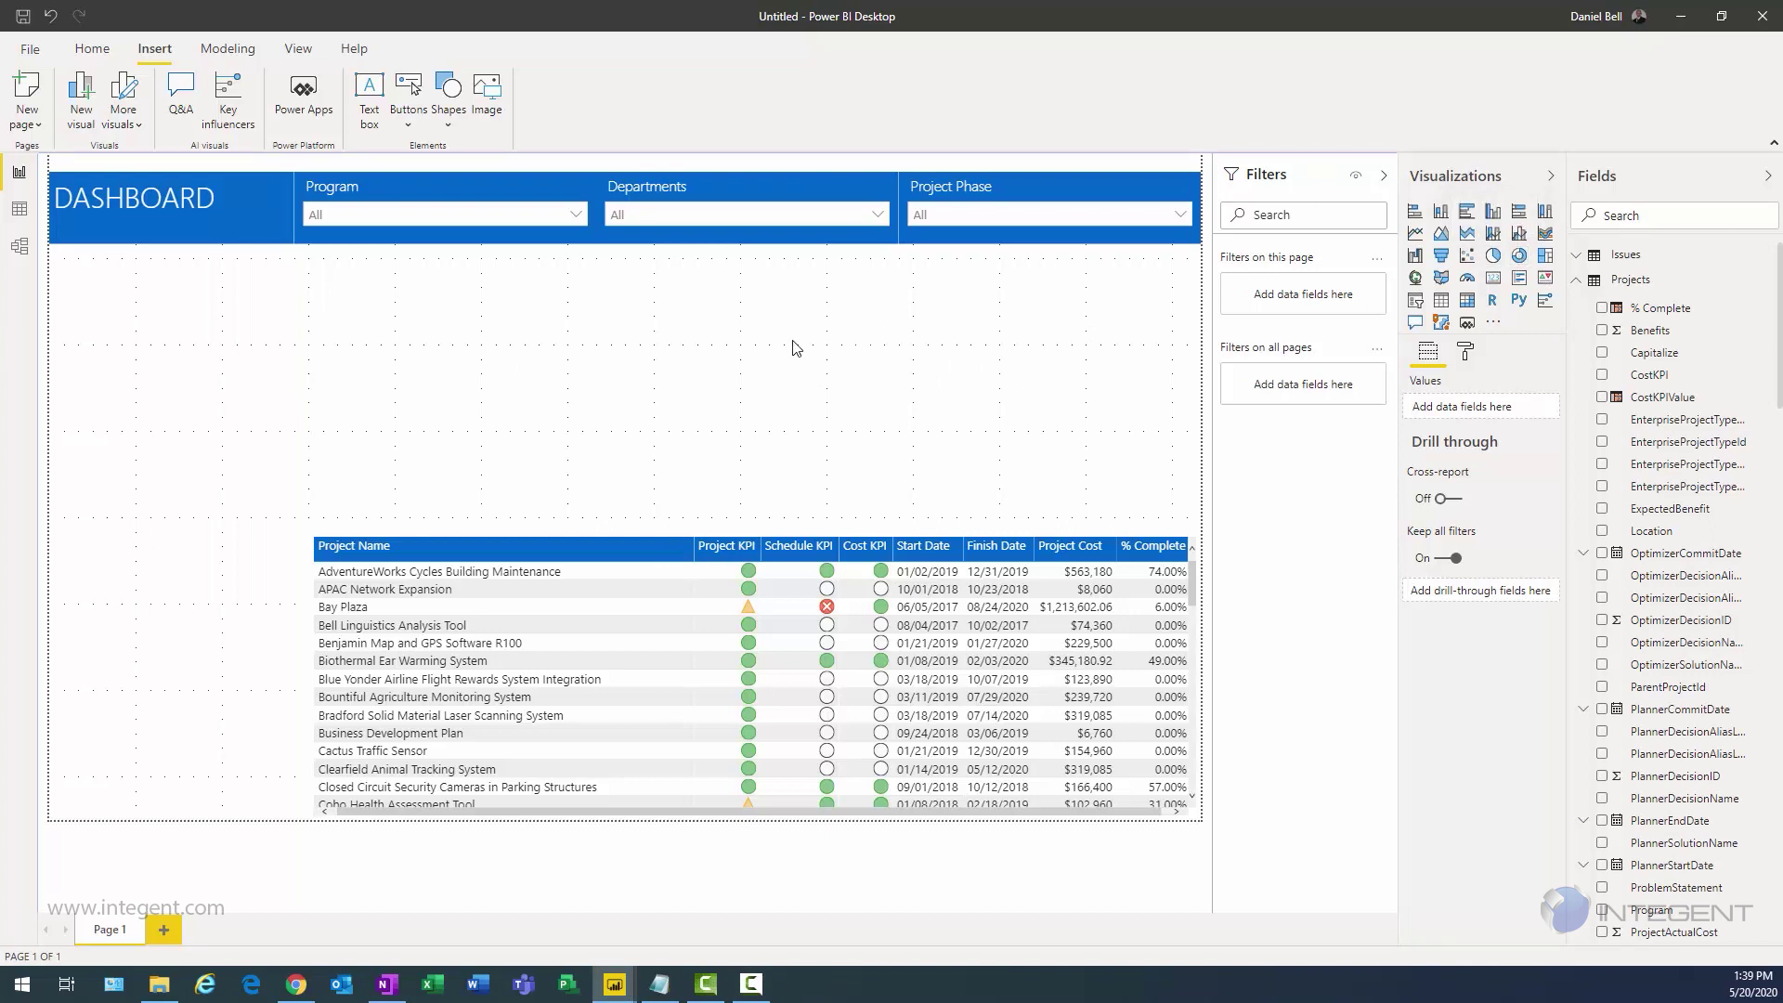
Step: Add a donut chart under the Project Phase slicer and enlarge it to fill the space down to the project table
click(1518, 255)
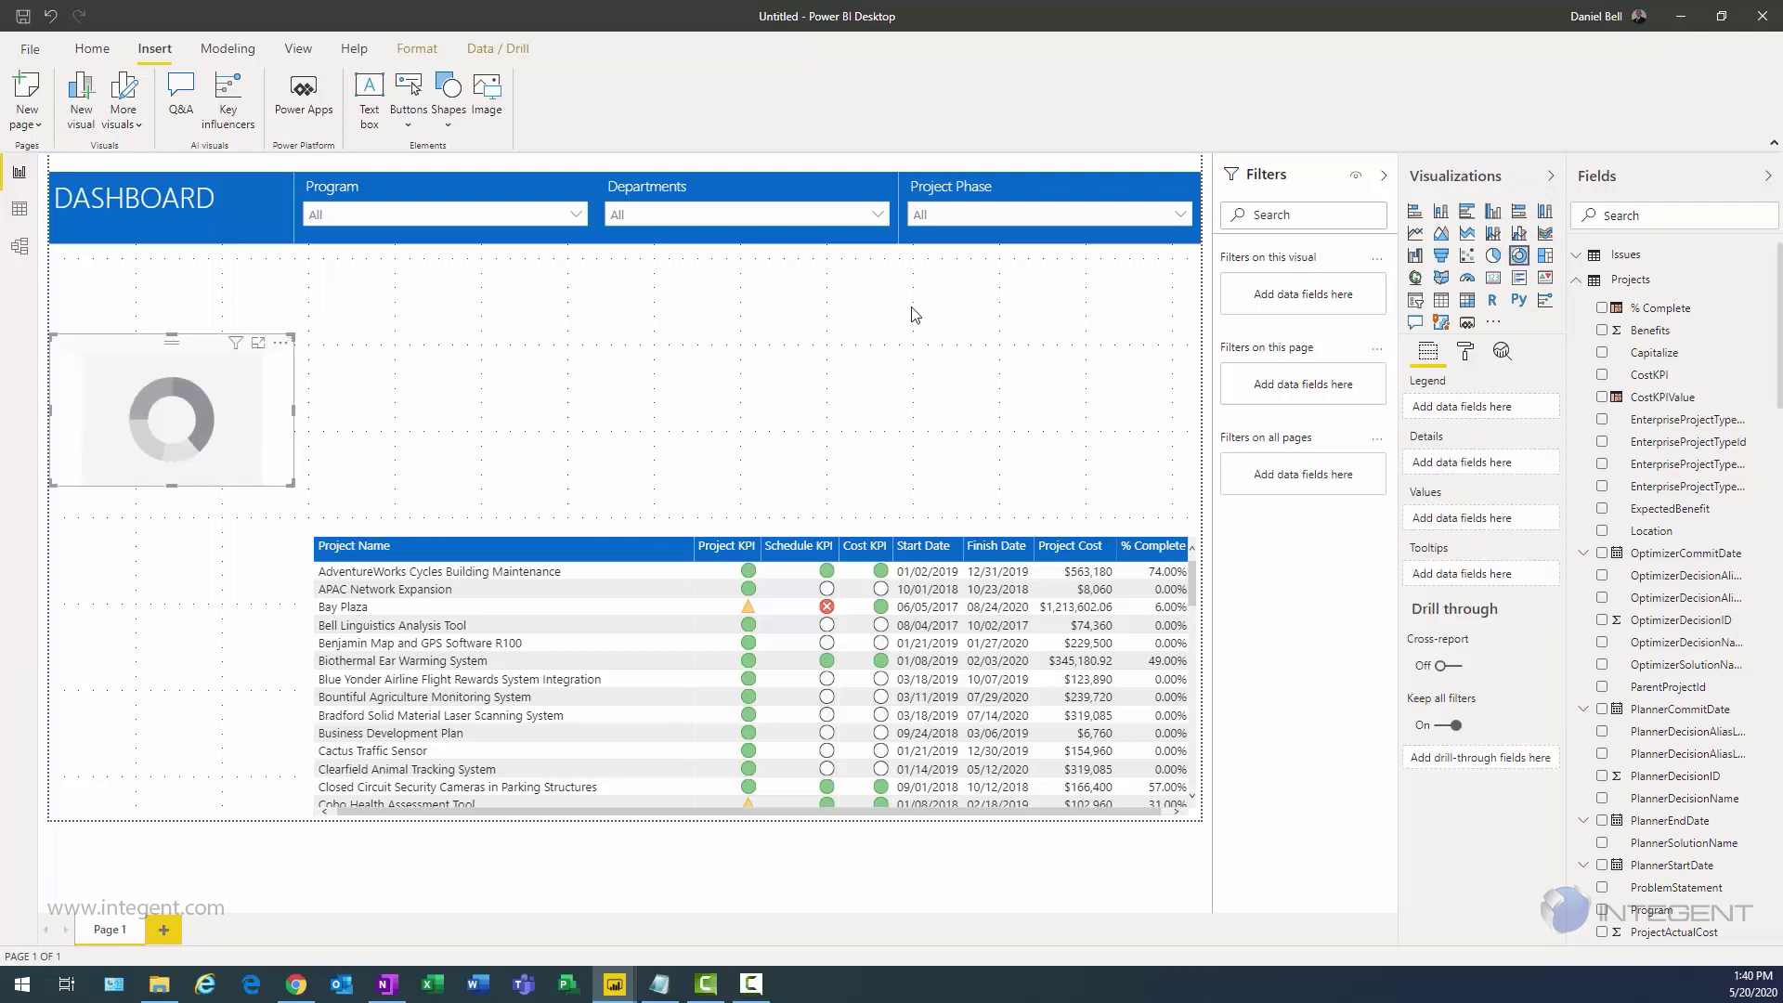
drag(911, 313, 1122, 246)
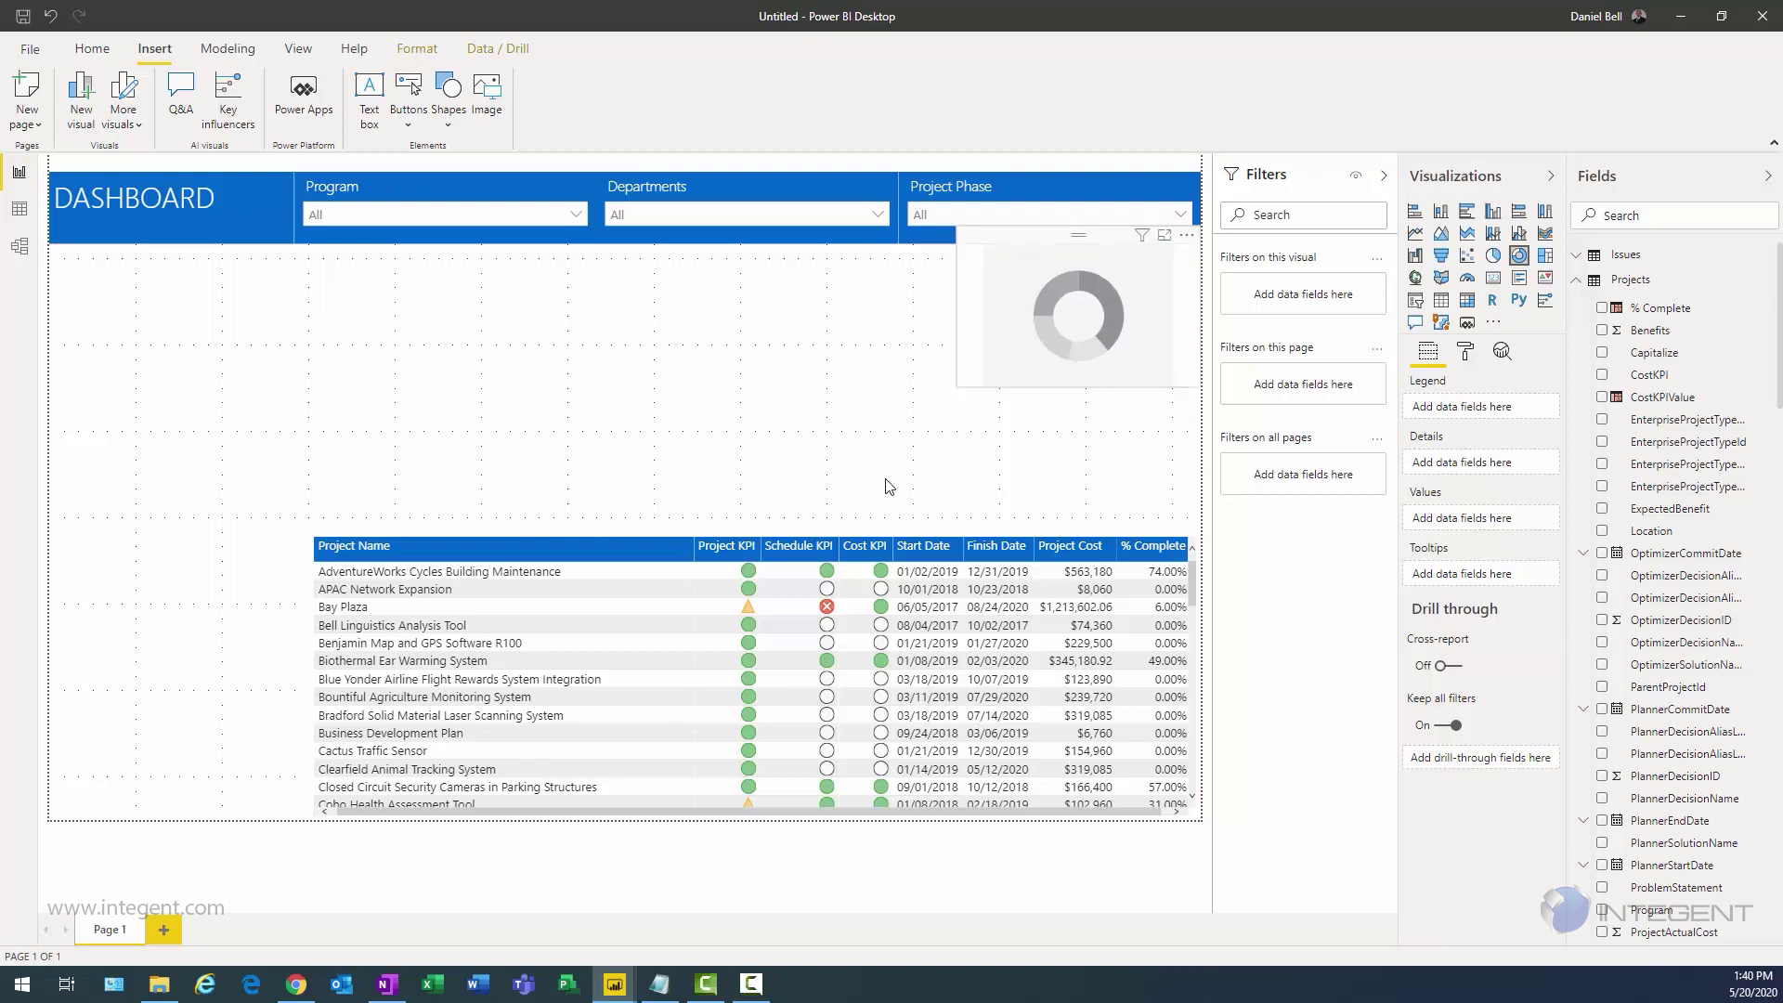
drag(957, 385, 818, 532)
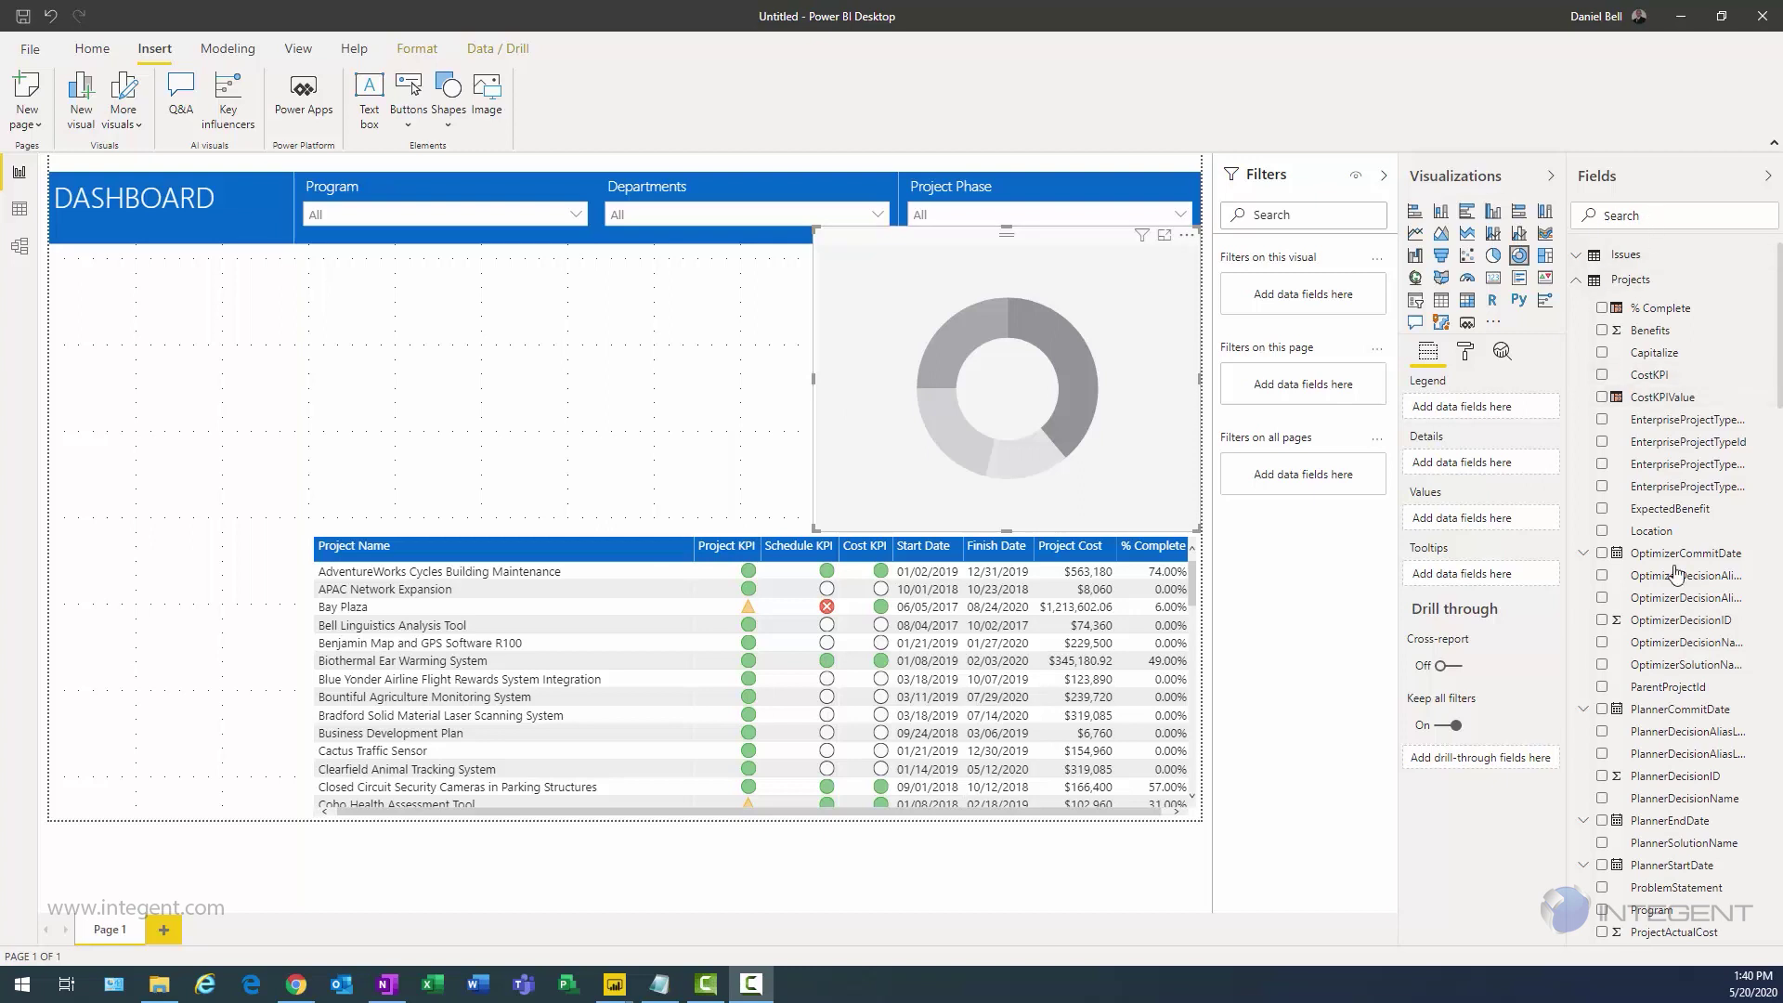
Step: Add the Program field to the donut chart as its Details instead of its Legend
scroll(1676, 641, down, 2)
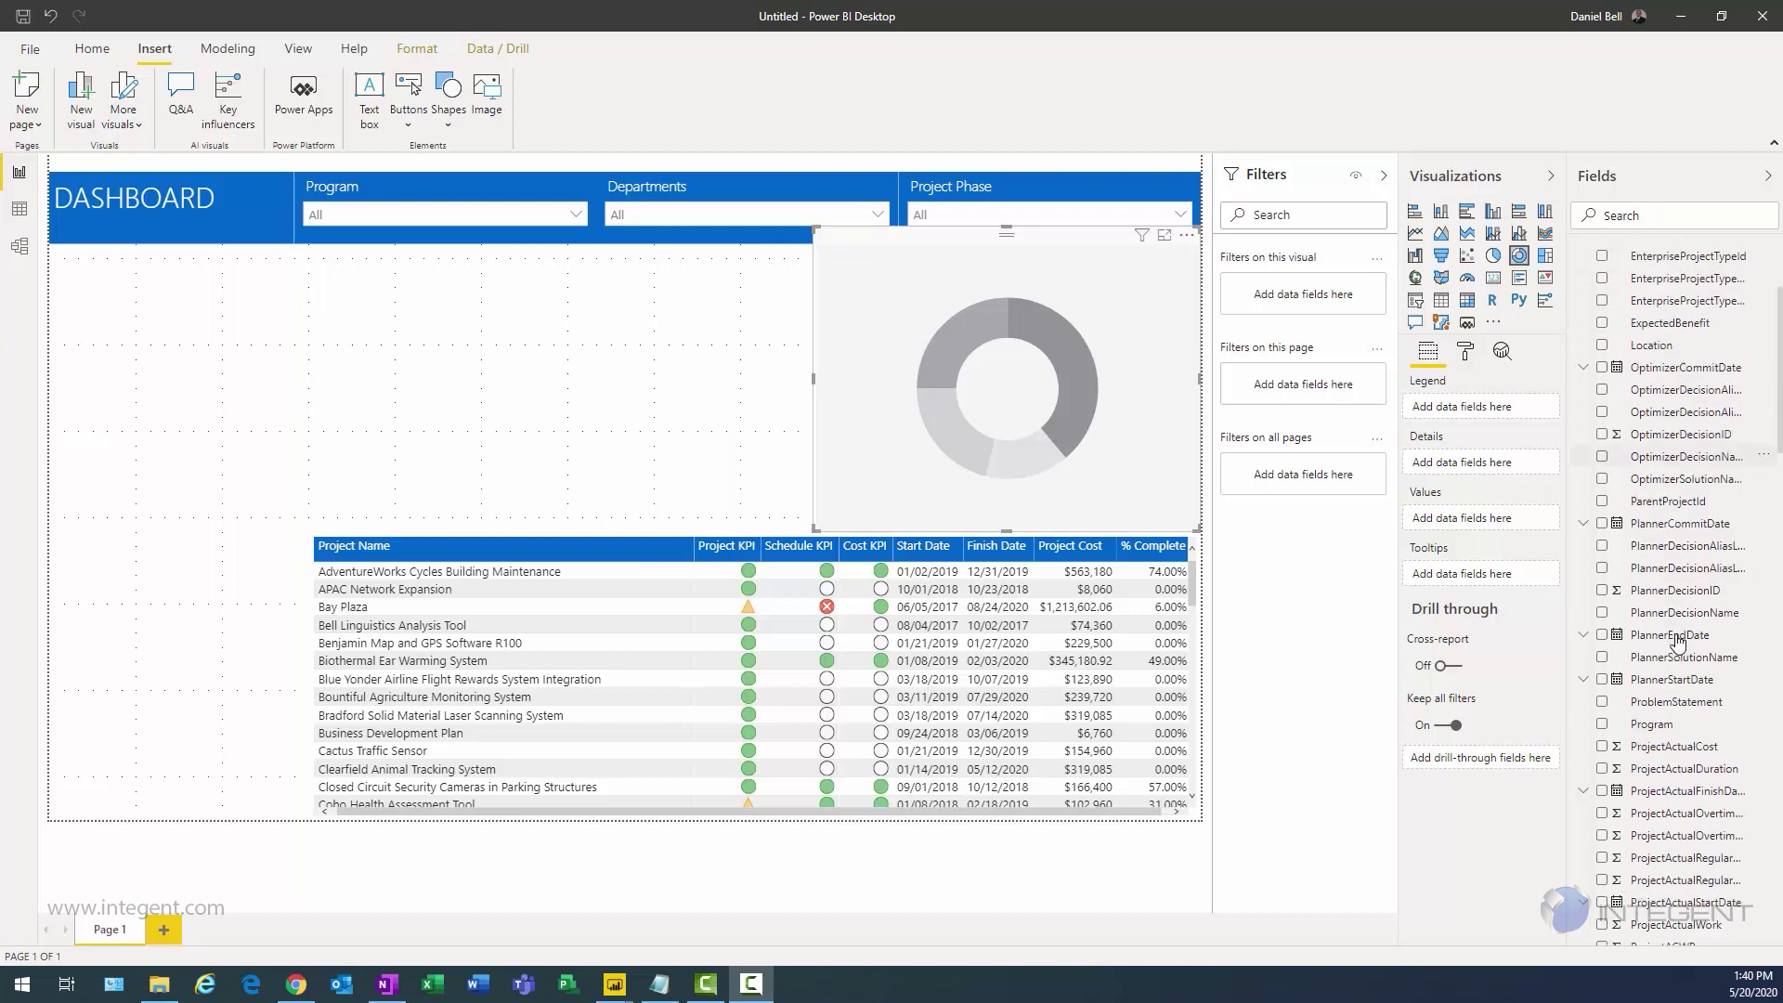
click(1602, 726)
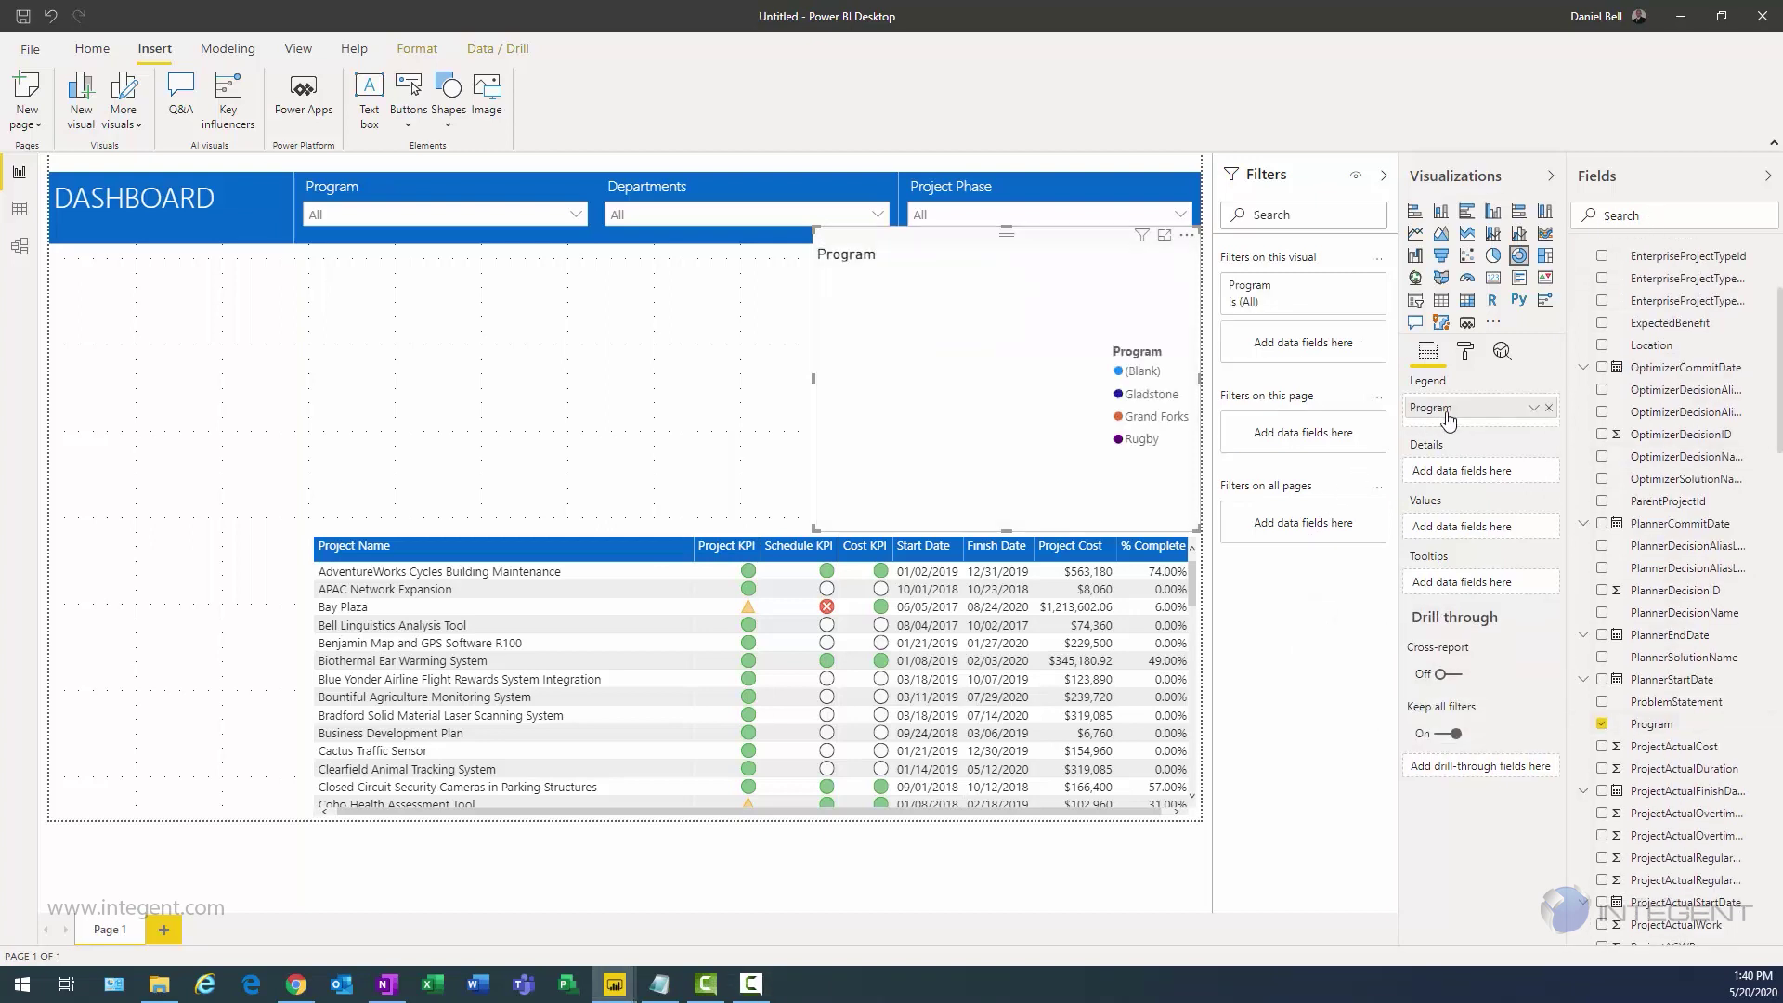
drag(1487, 419, 1490, 472)
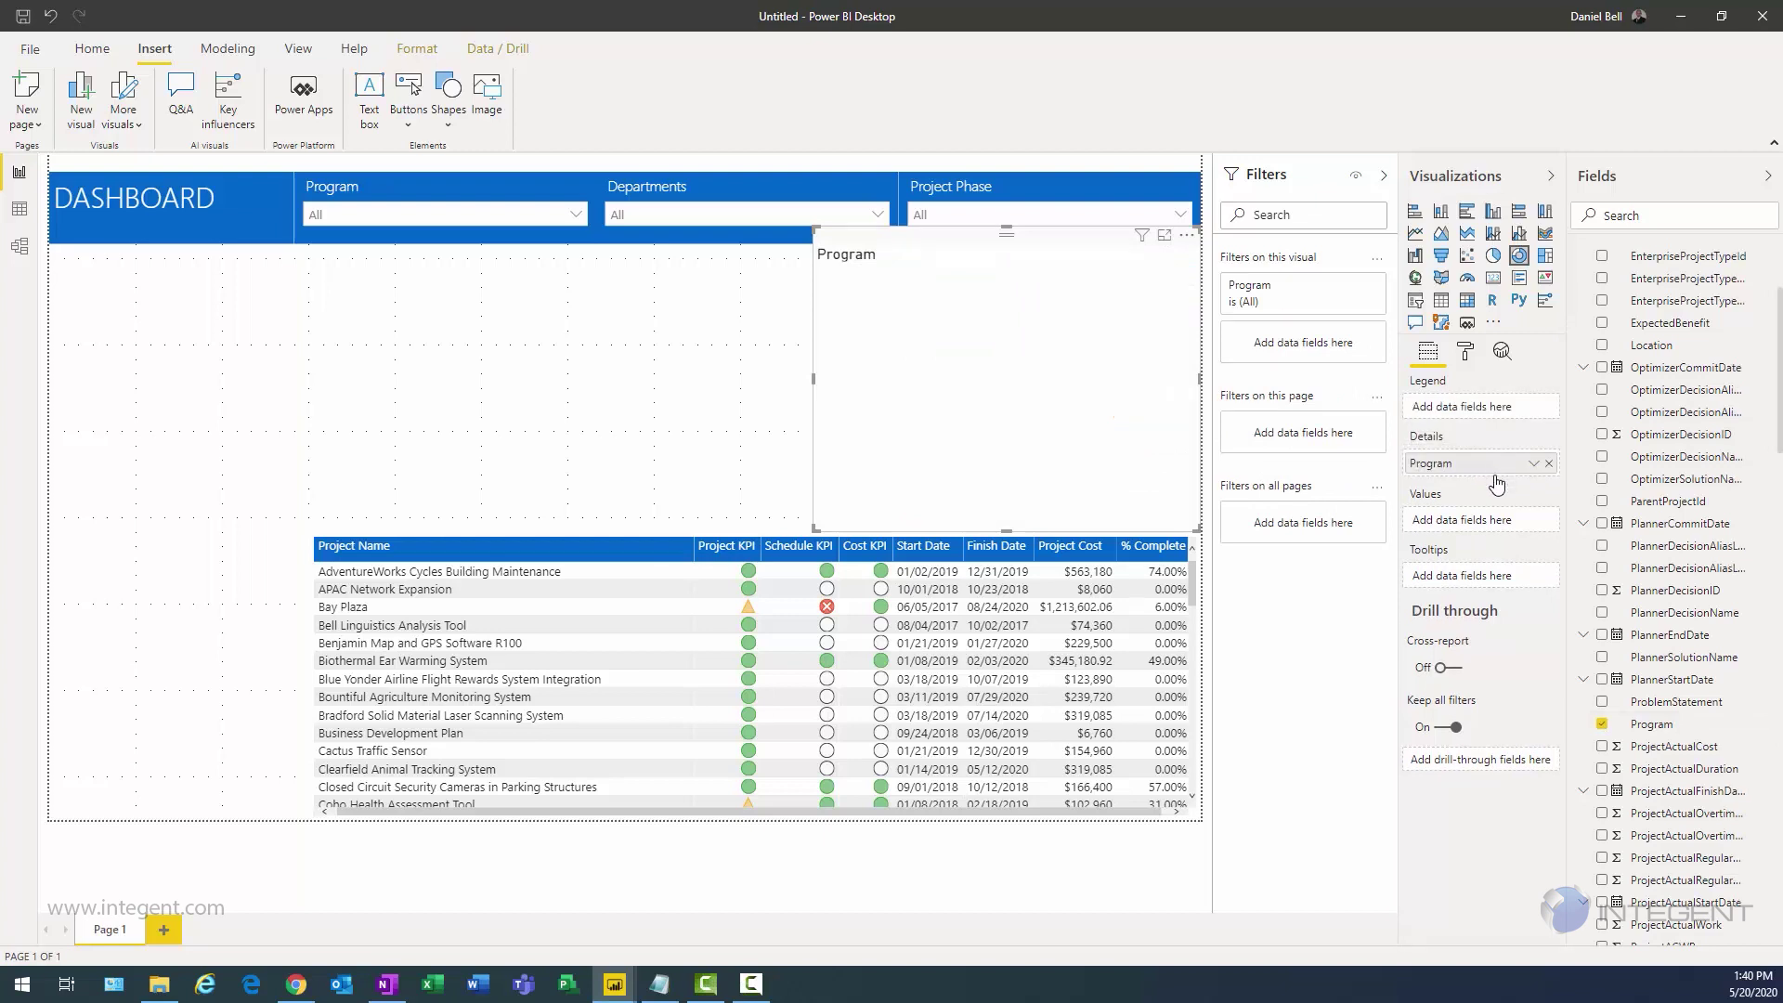
Step: Add ProjectId to the donut chart as its Values, aggregated as Count
scroll(1652, 557, down, 8)
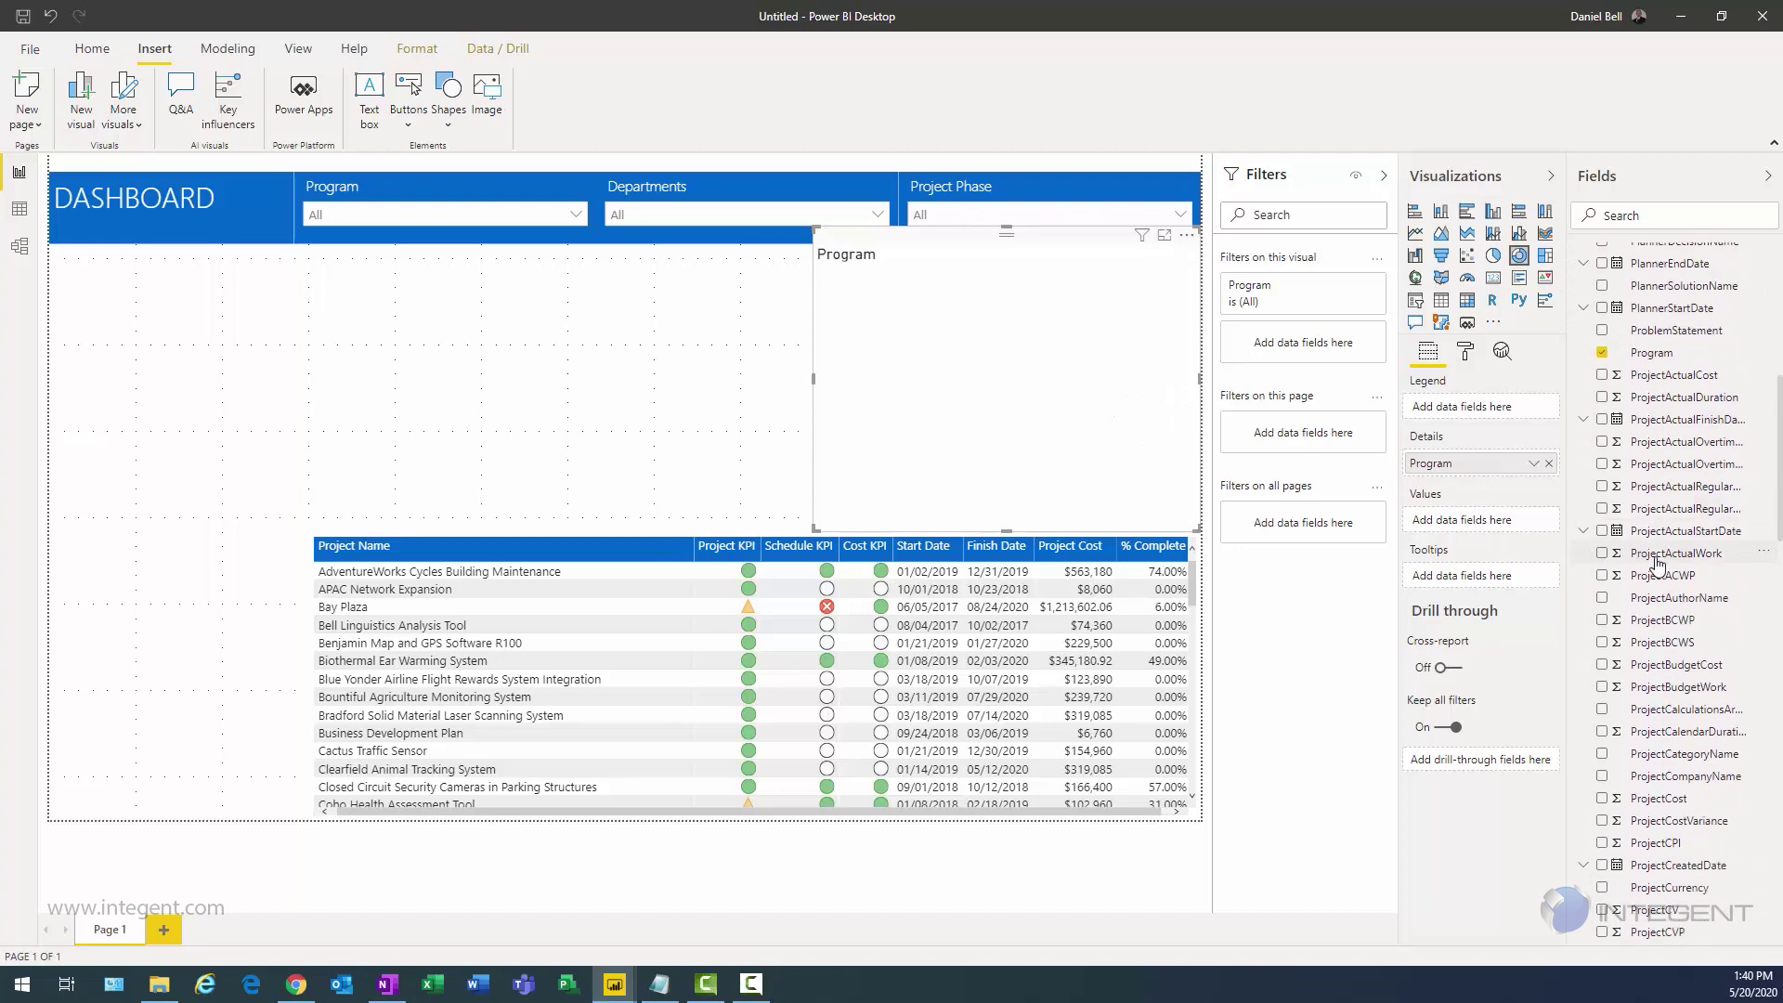
scroll(1656, 565, down, 6)
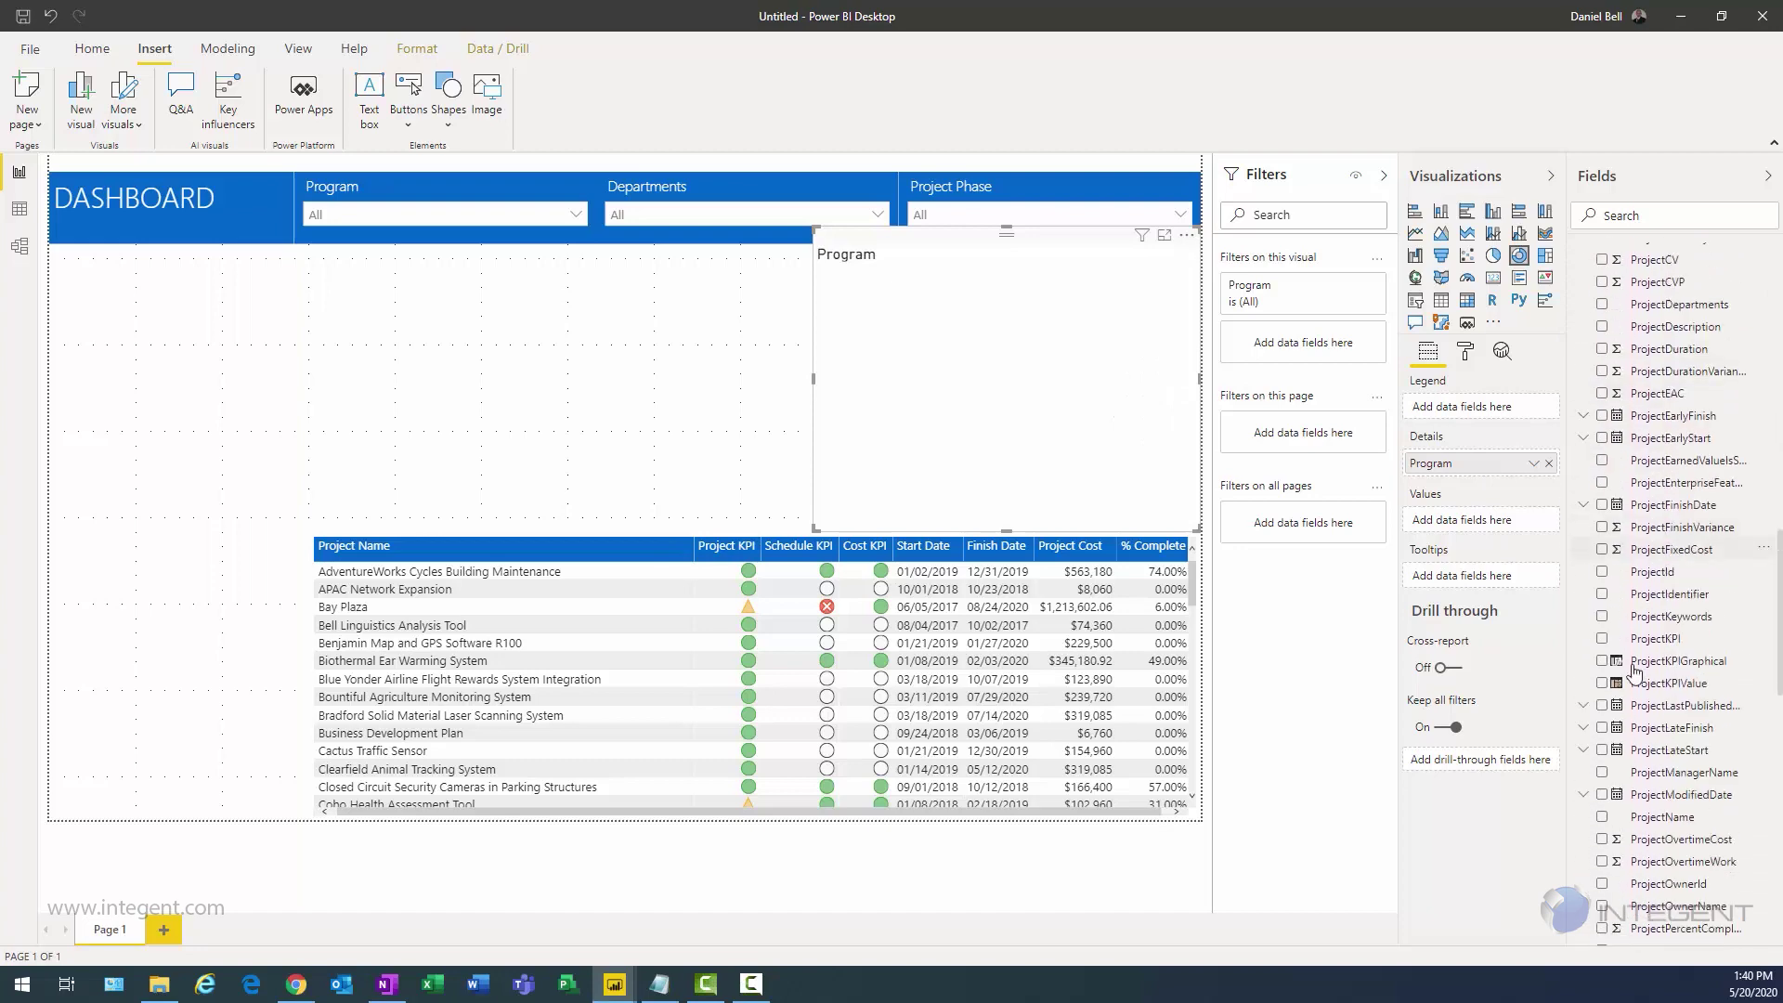
click(1602, 572)
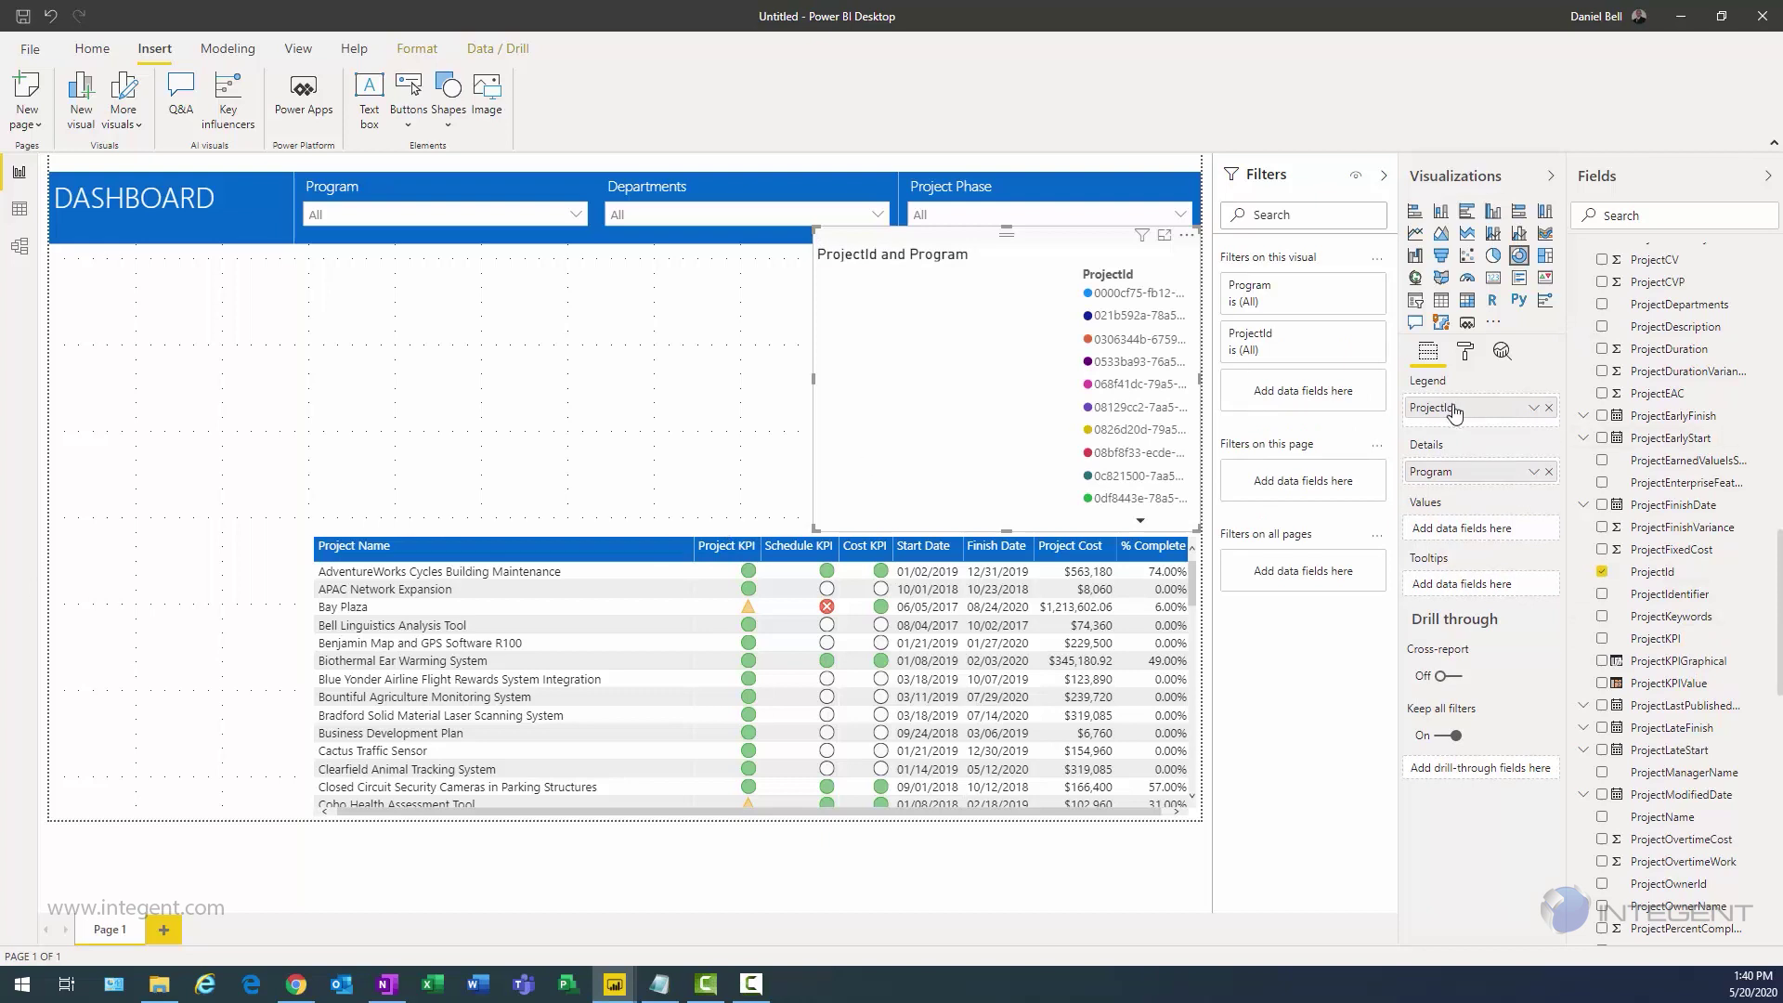
drag(1454, 412, 1476, 520)
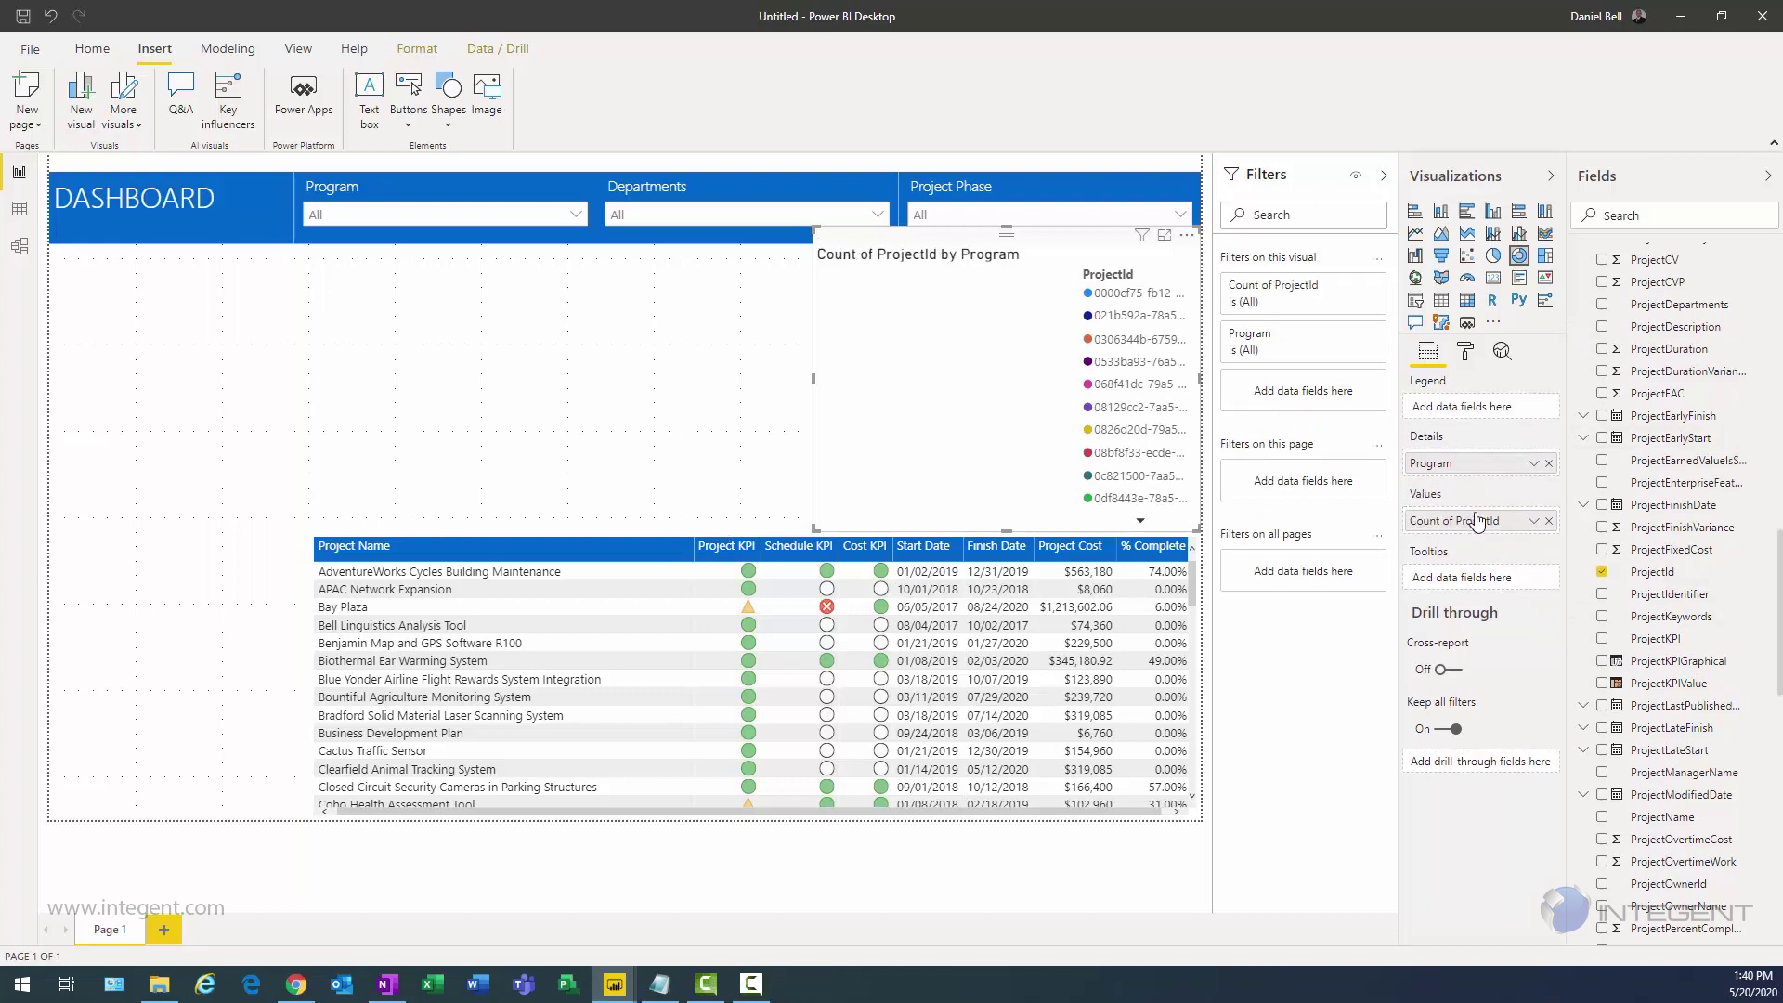
click(1534, 522)
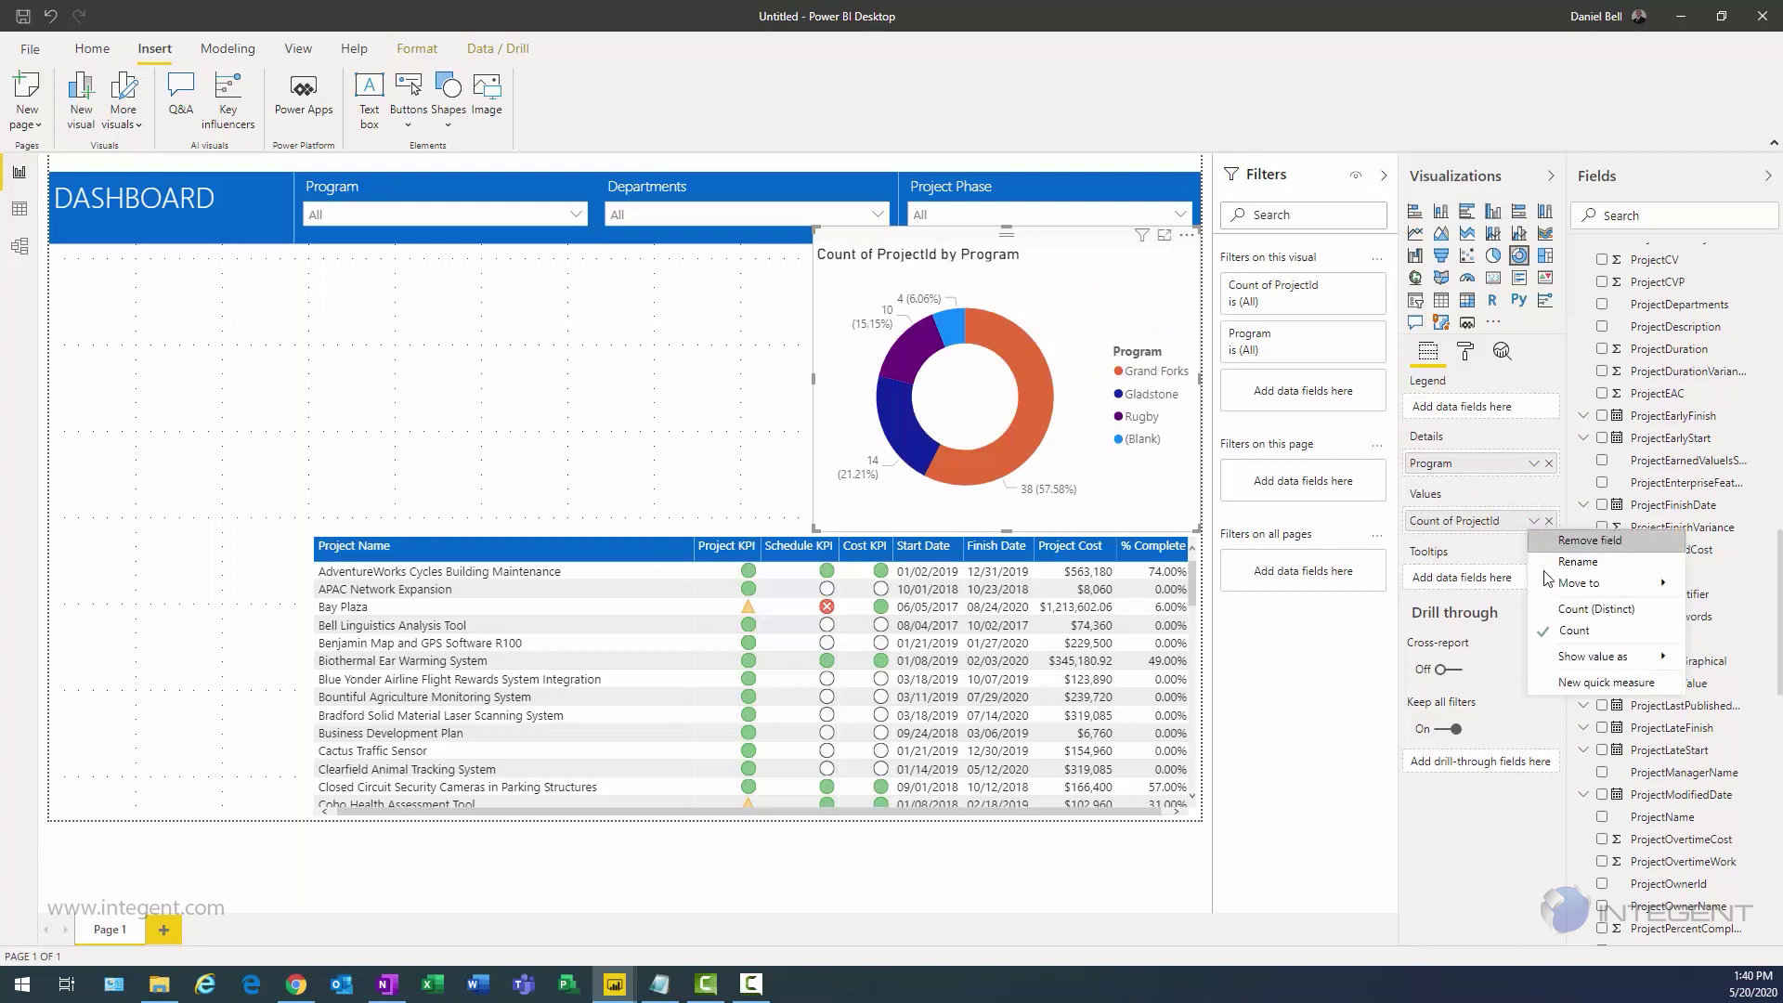
click(1363, 422)
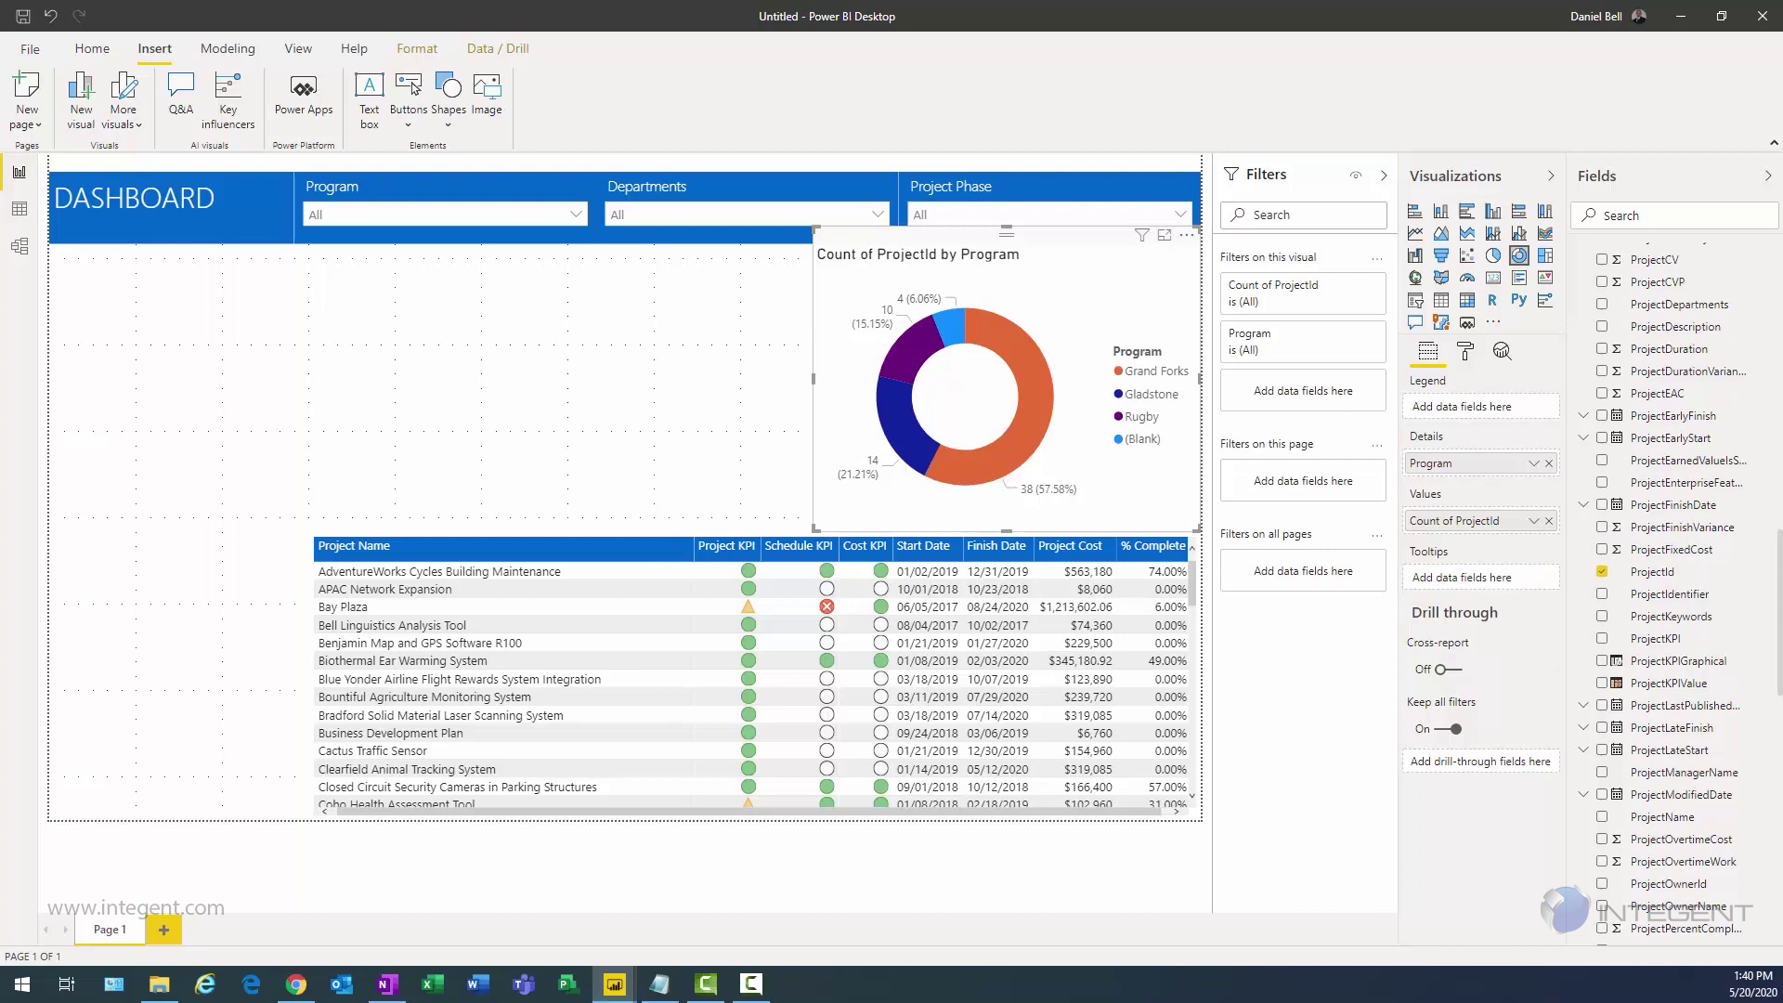
Step: Turn off the donut chart's legend and set its detail label style to Category, data value
click(1467, 355)
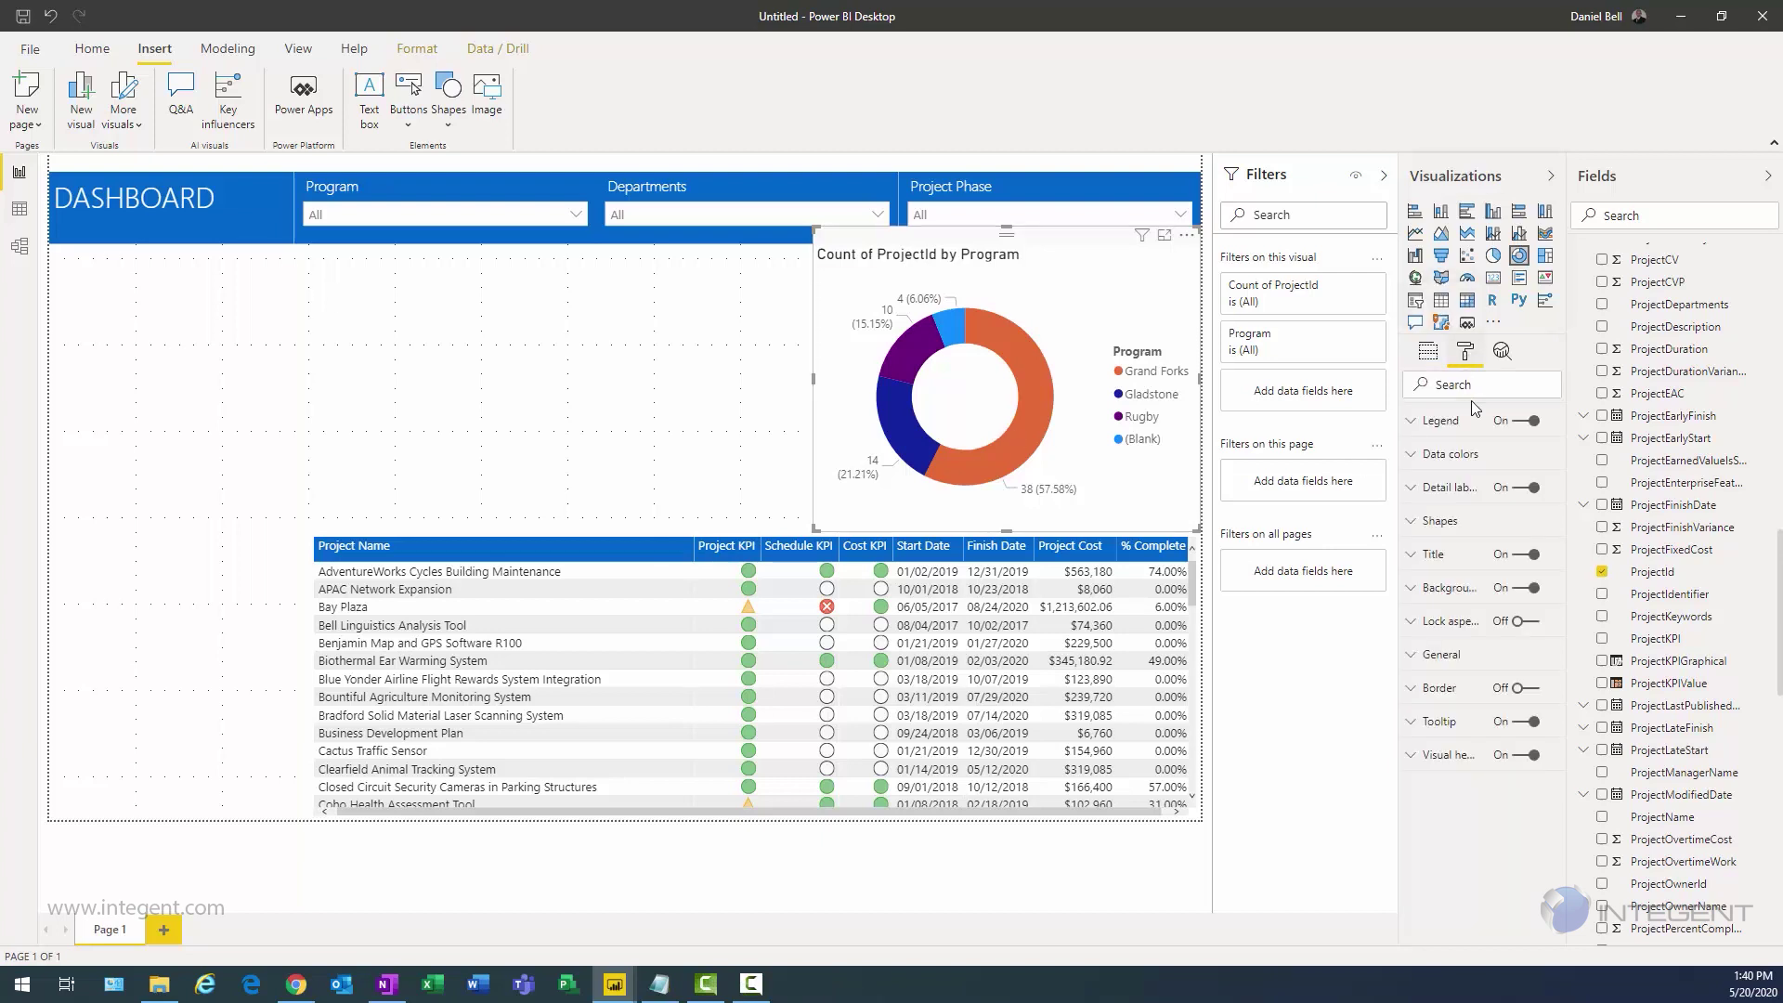
click(1516, 424)
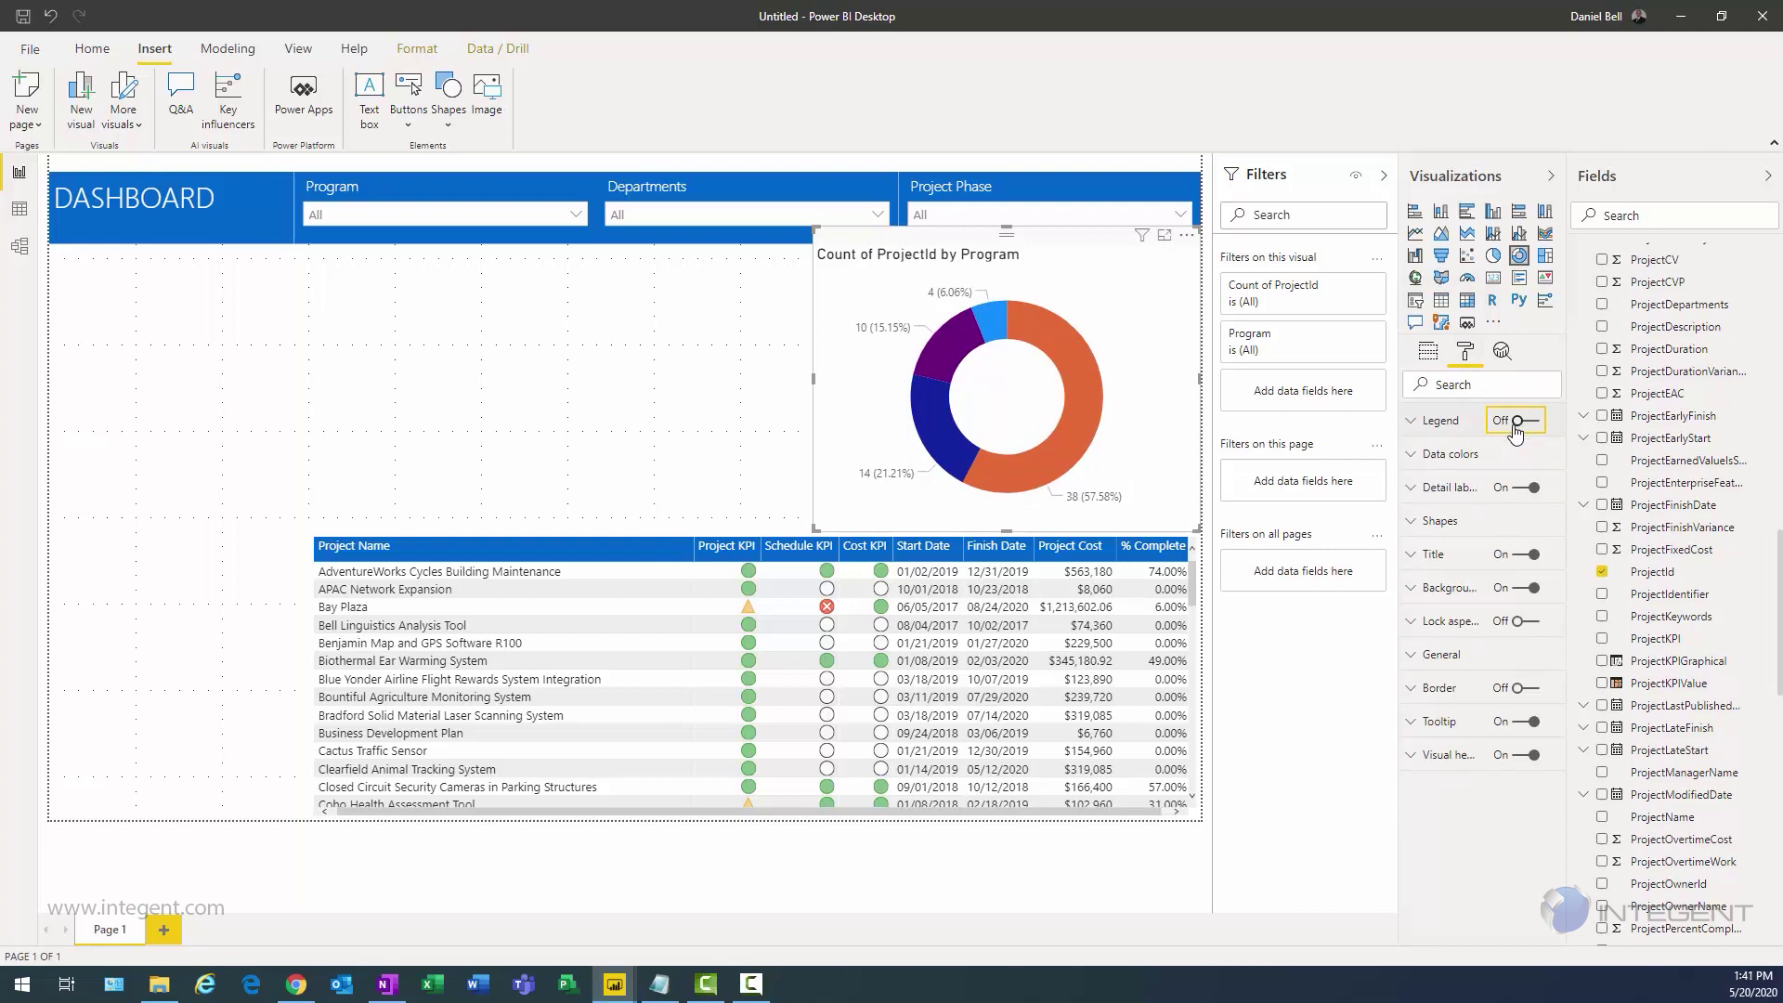
click(1411, 490)
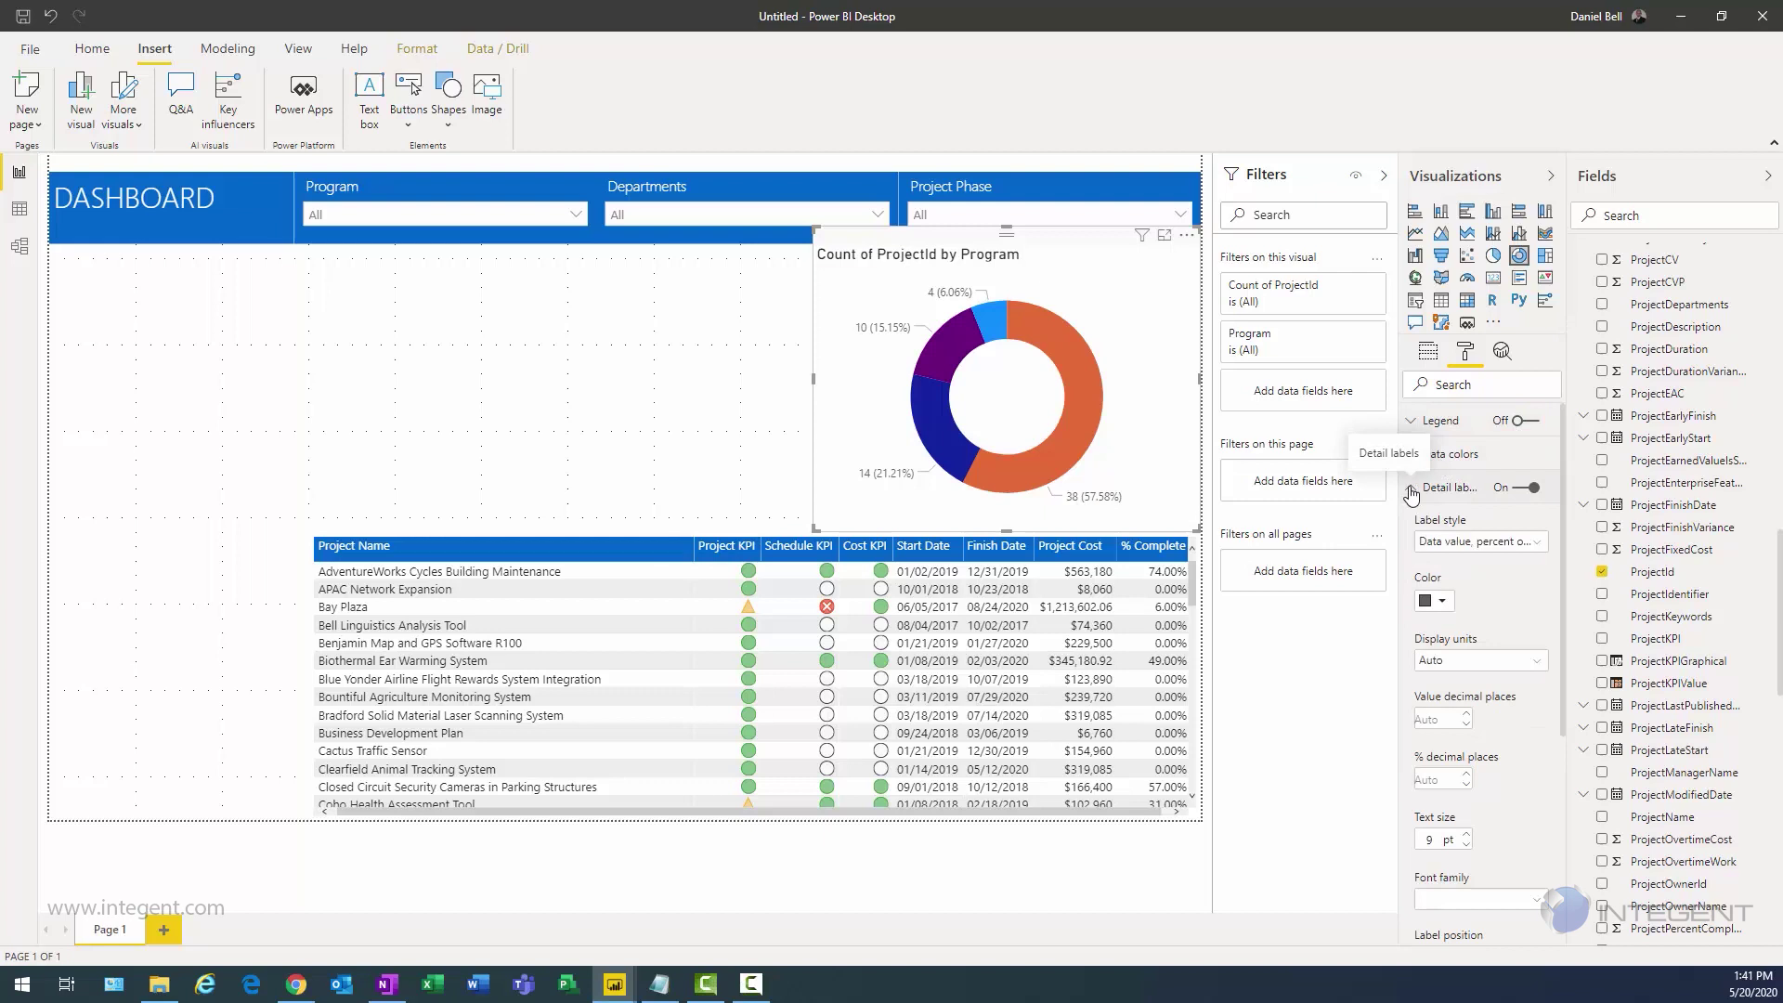
click(1538, 546)
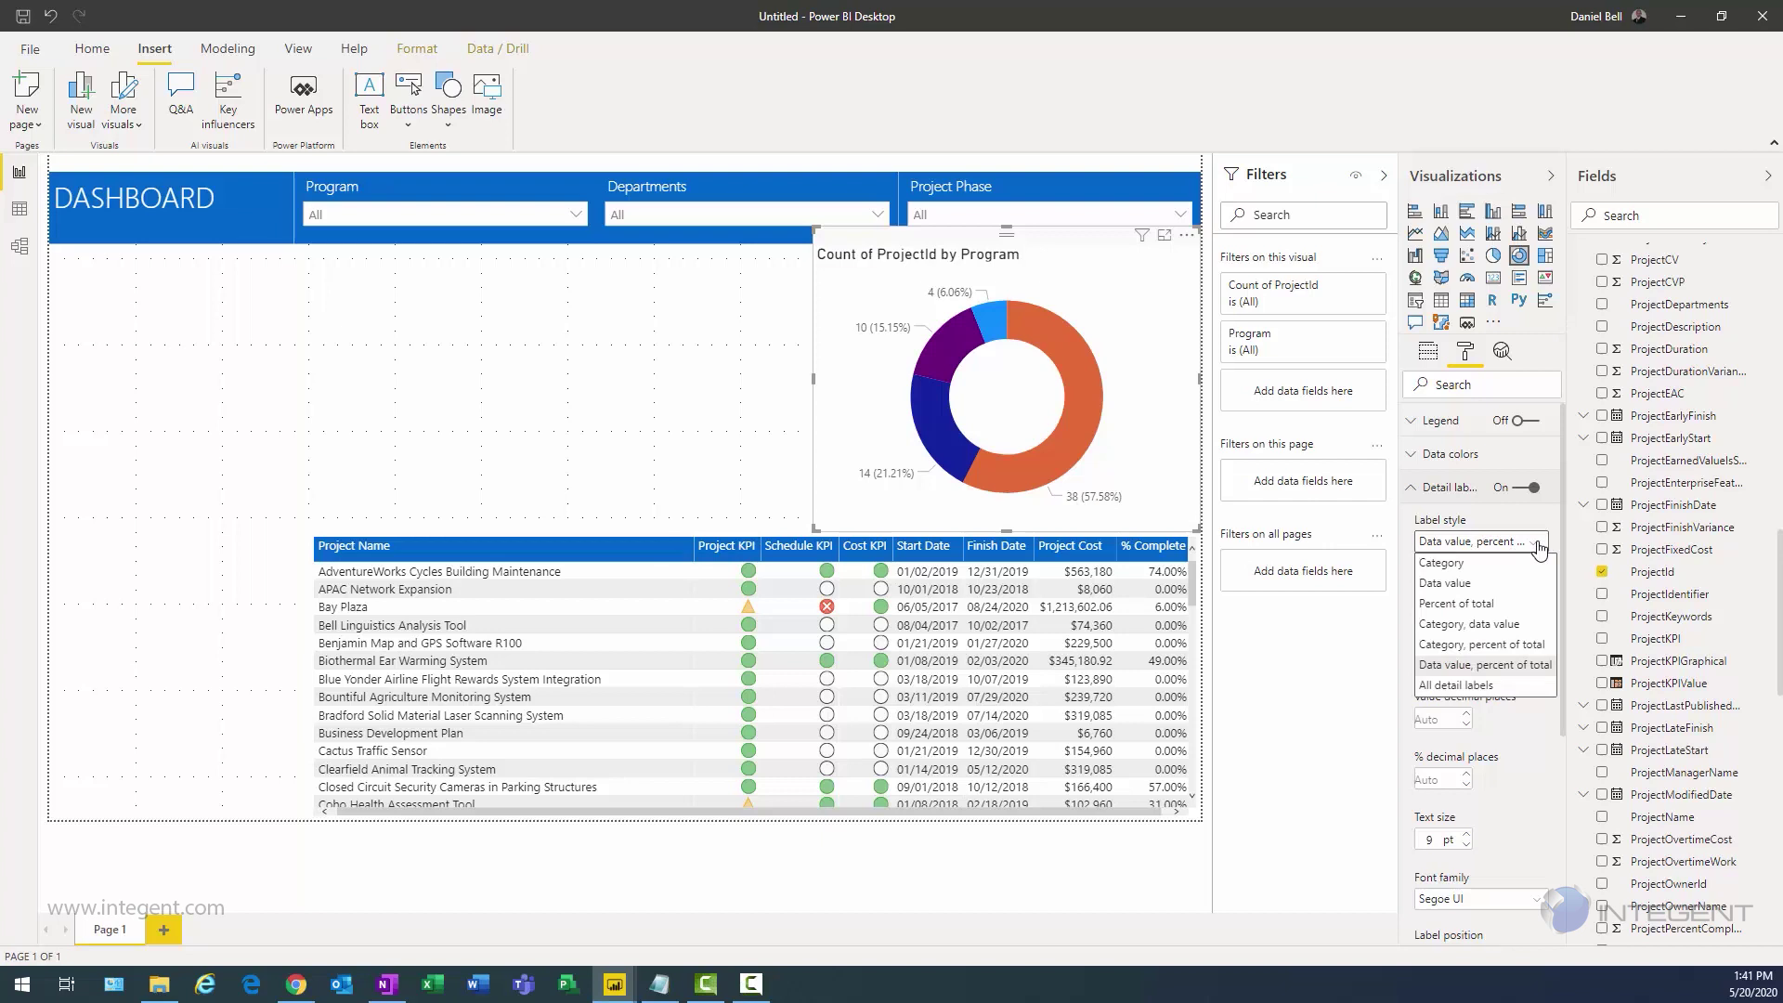
click(1443, 626)
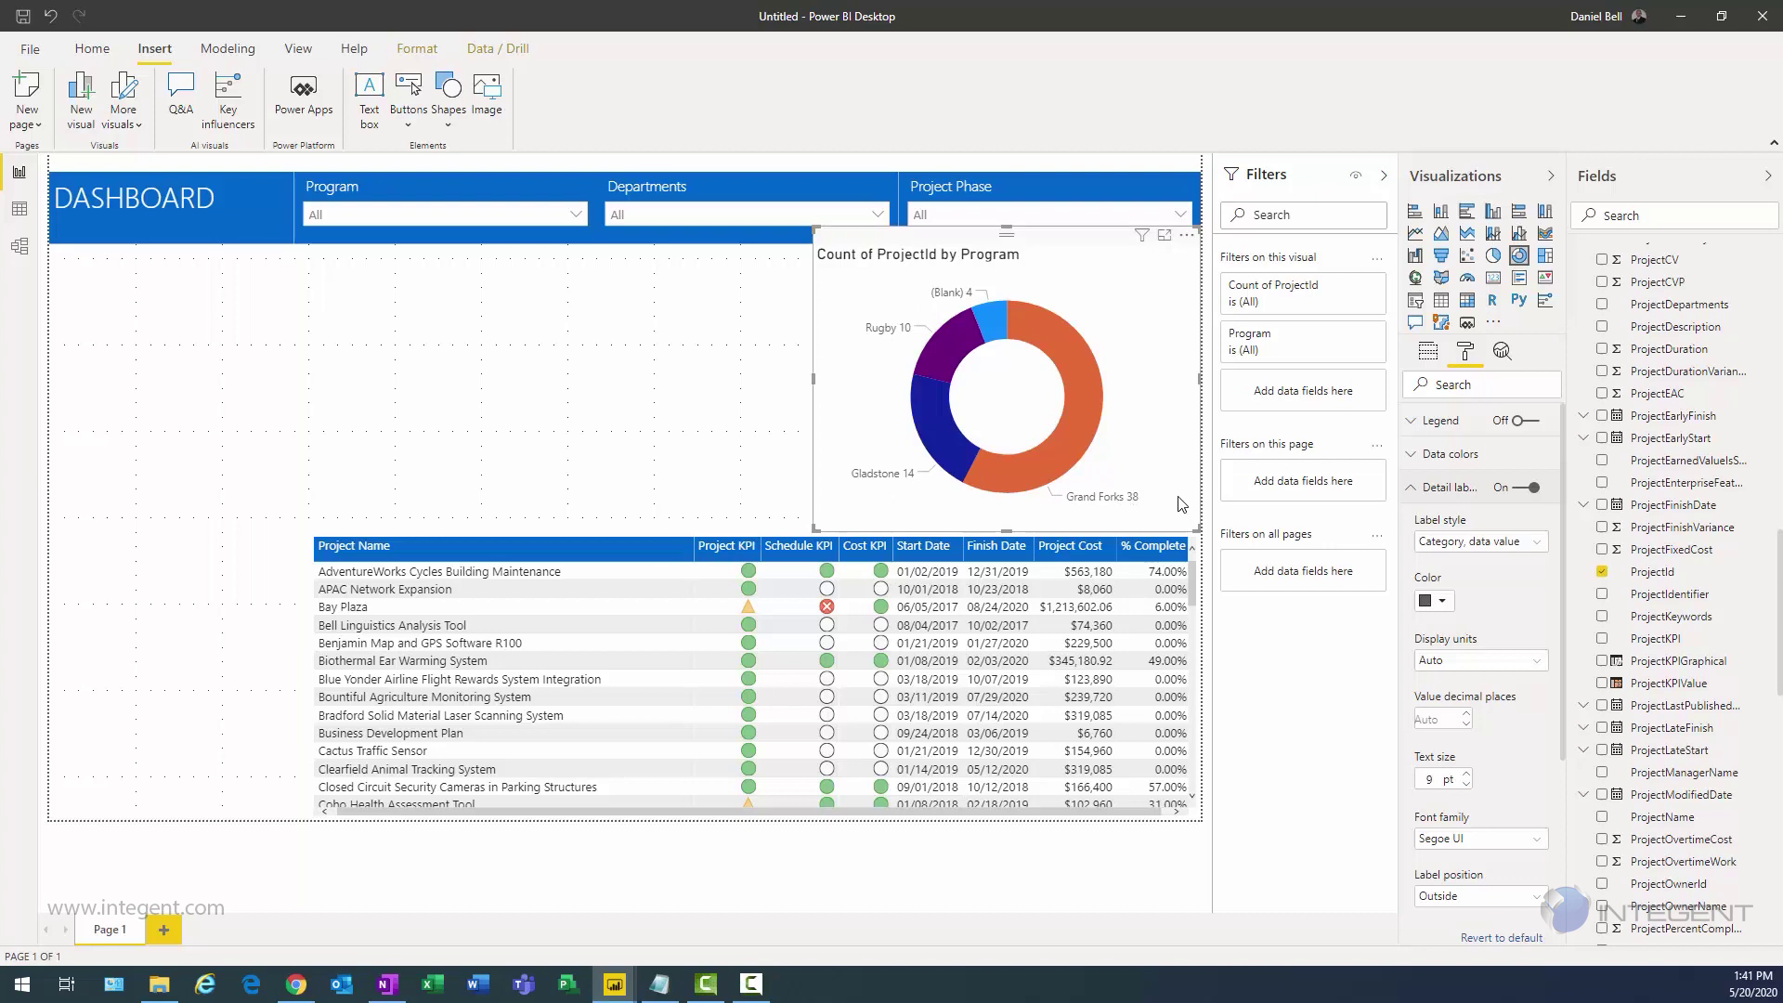
click(1416, 491)
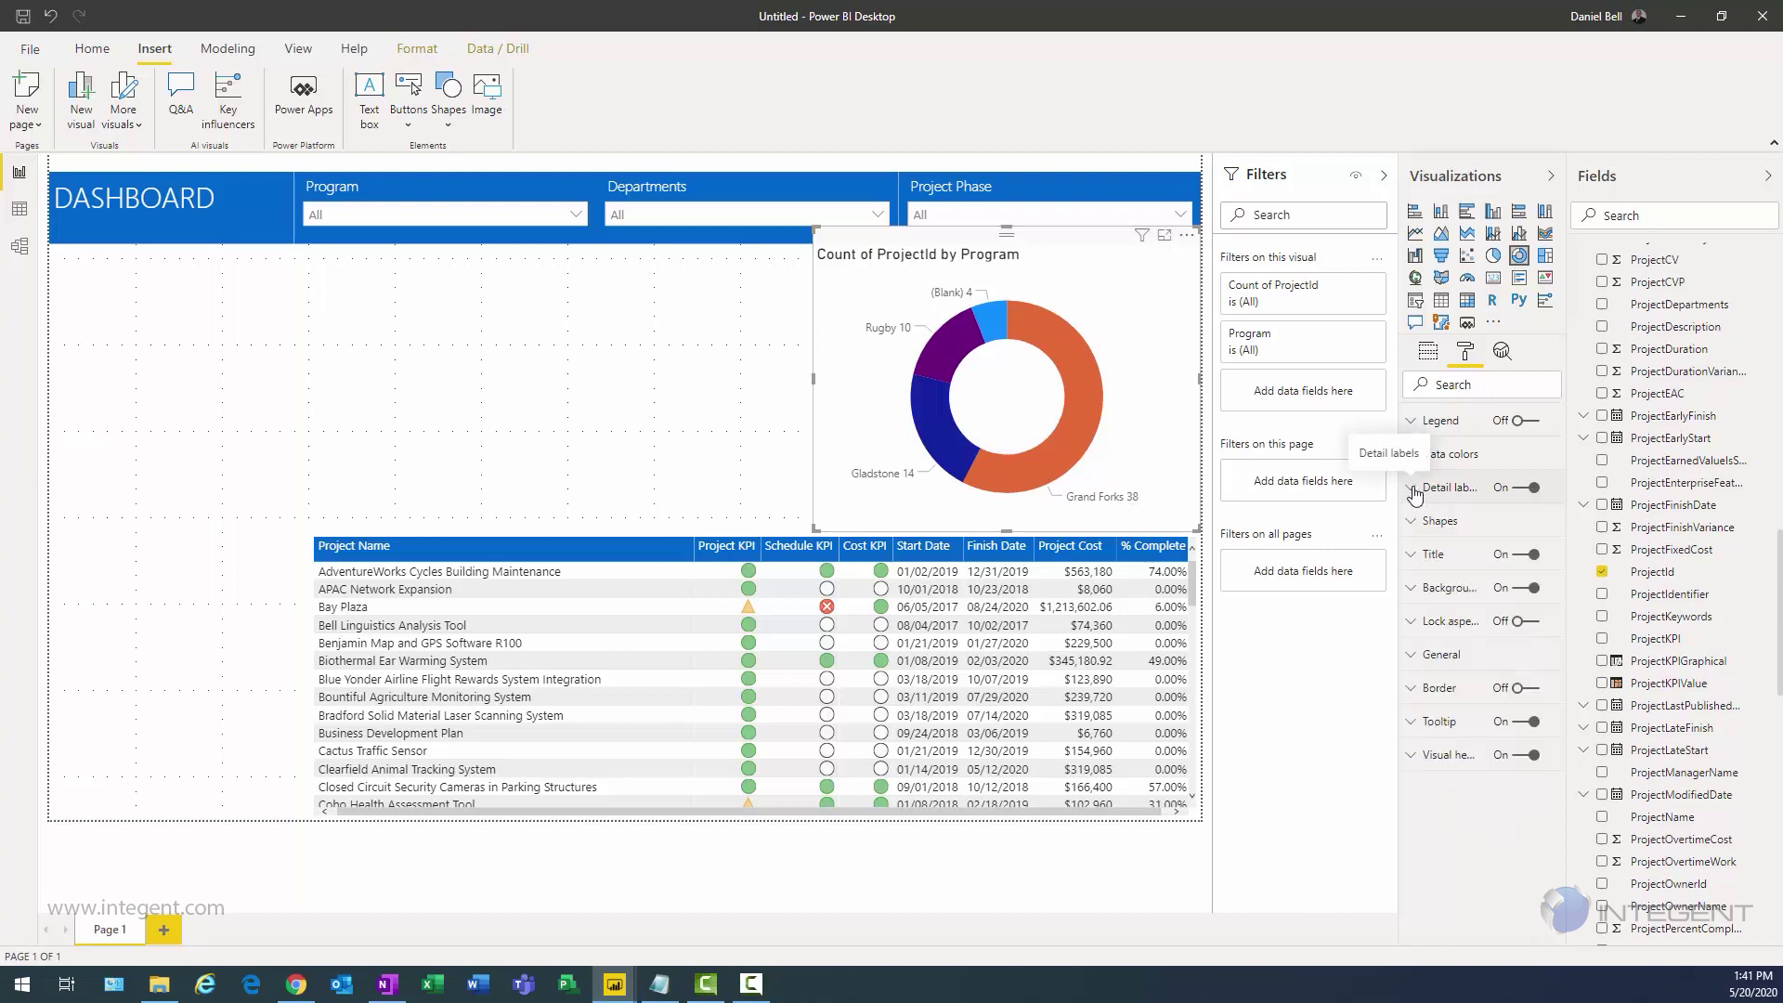
Step: Center the donut chart's title
click(1410, 555)
click(1447, 855)
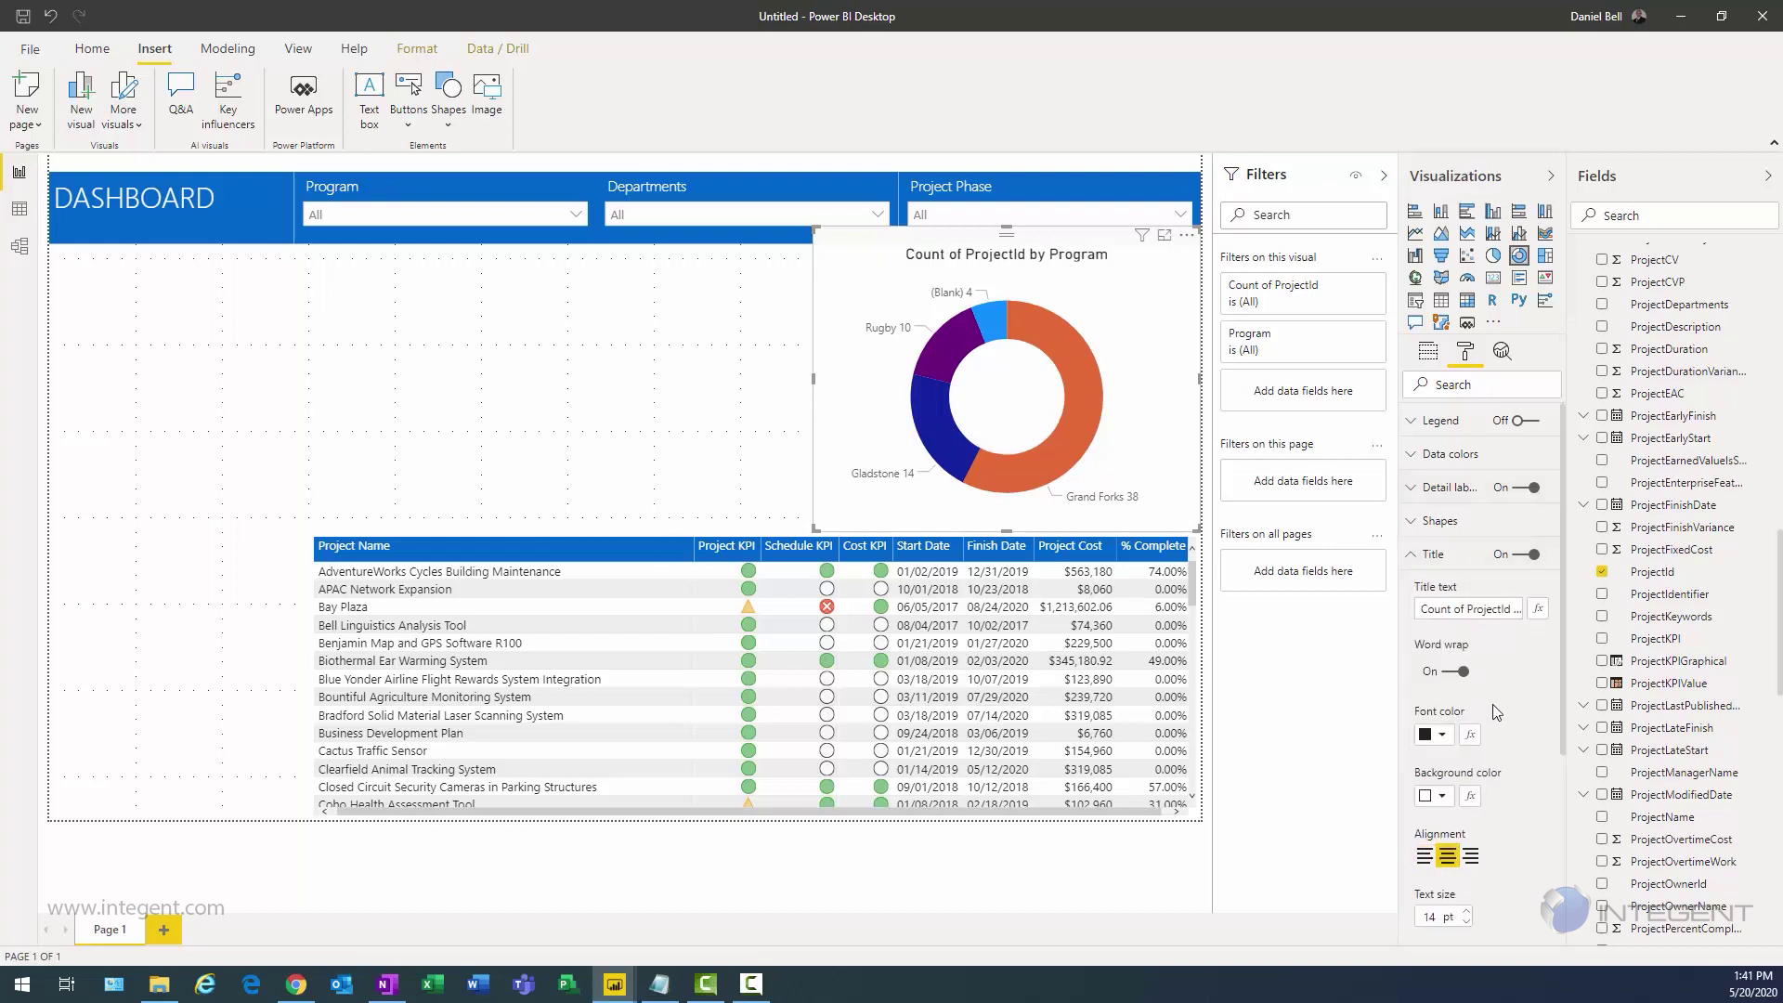
Step: Set the font family of the donut chart's title to Segoe UI Light
scroll(1490, 800, down, 4)
click(1536, 795)
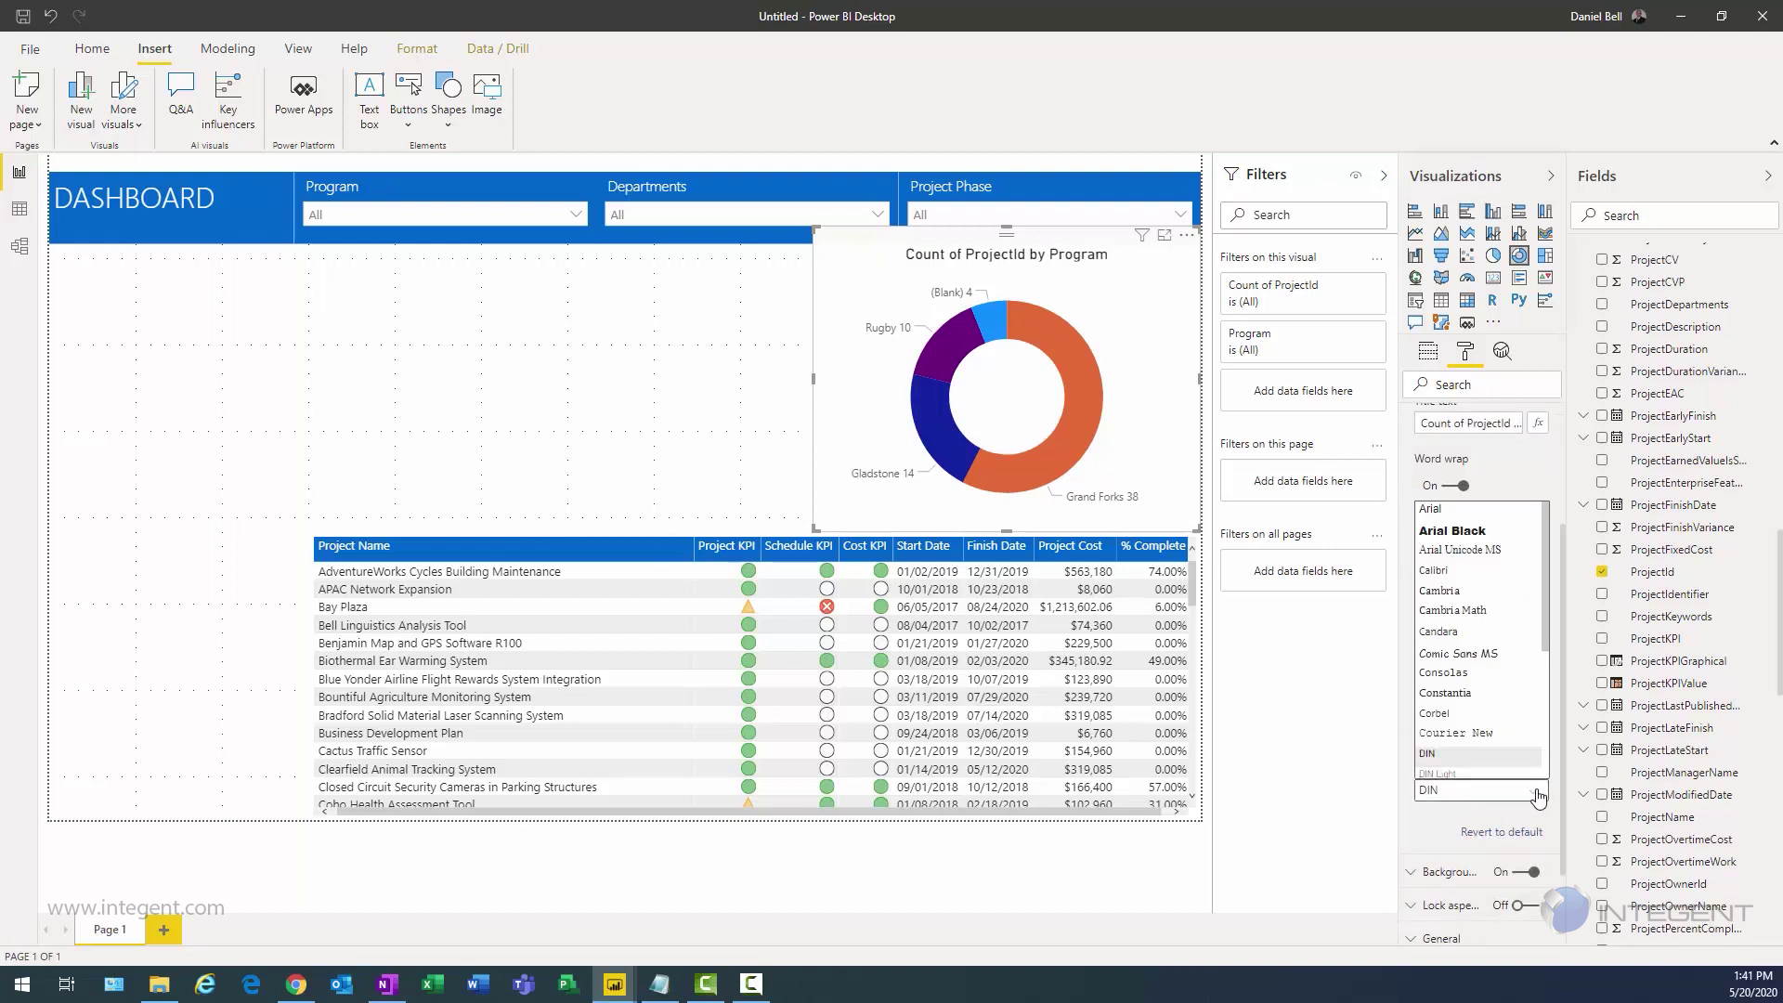
scroll(1486, 656, down, 5)
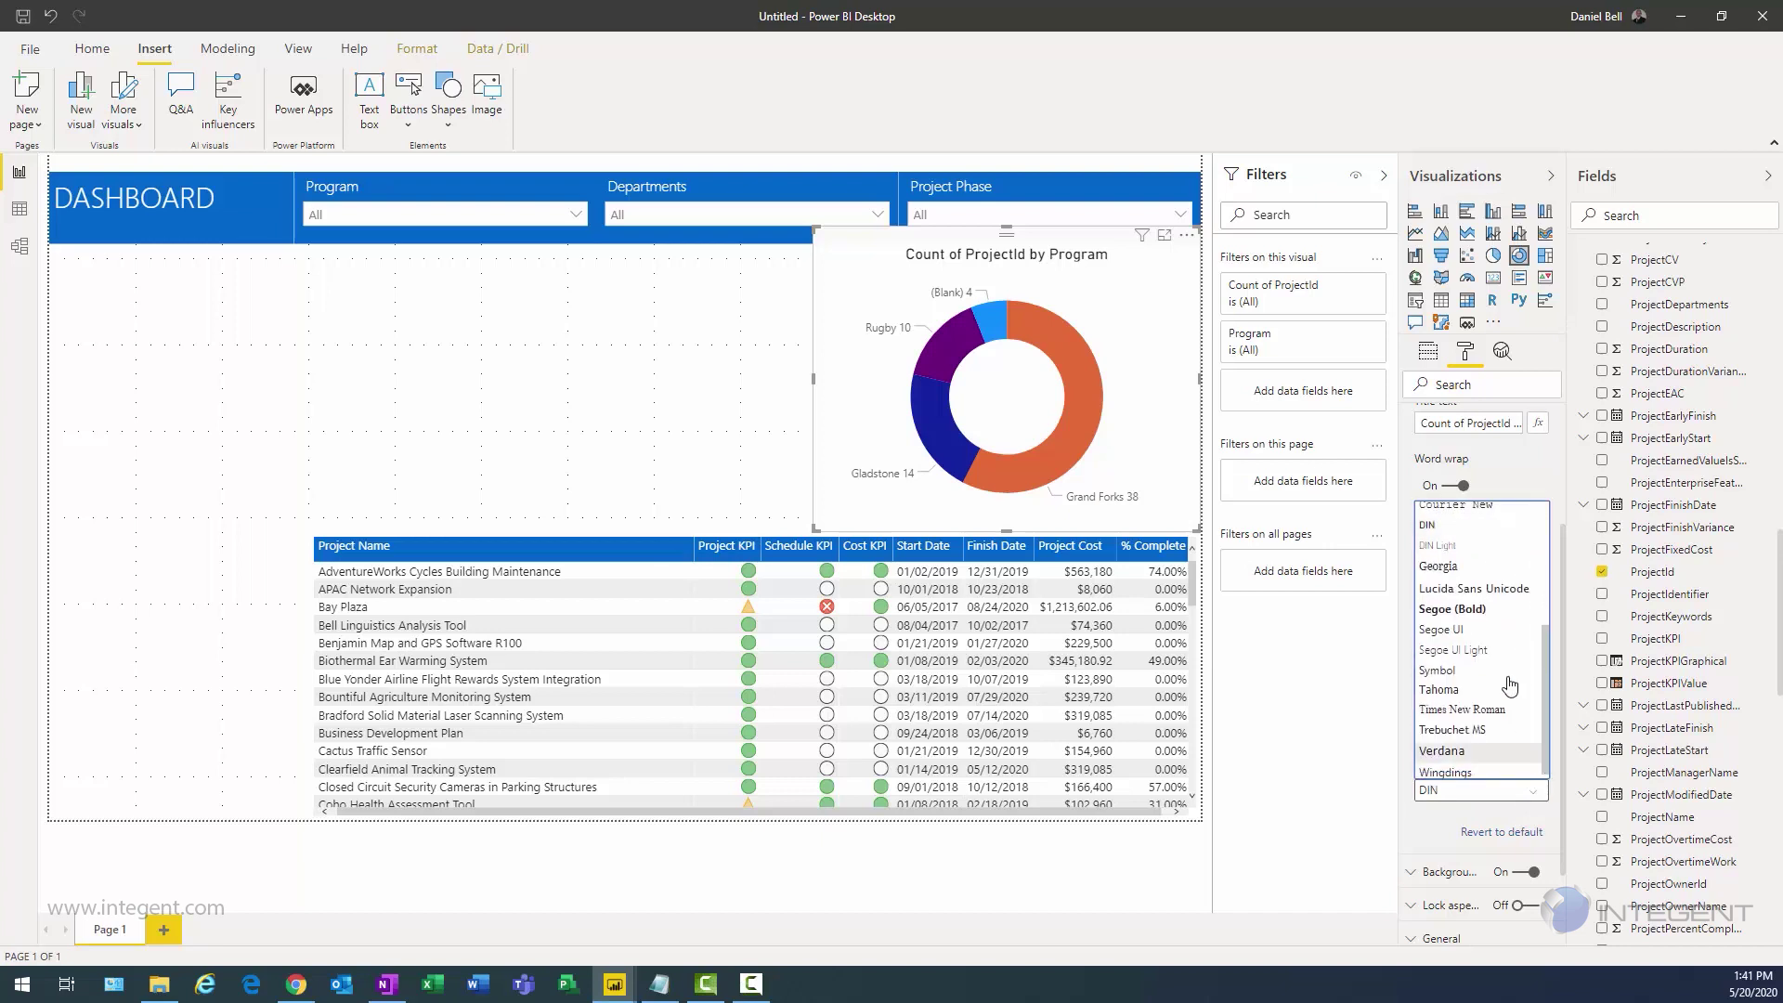
click(1488, 653)
Step: Change the donut chart's title text to PROJECTS BY PROGRAM
scroll(1404, 678, up, 3)
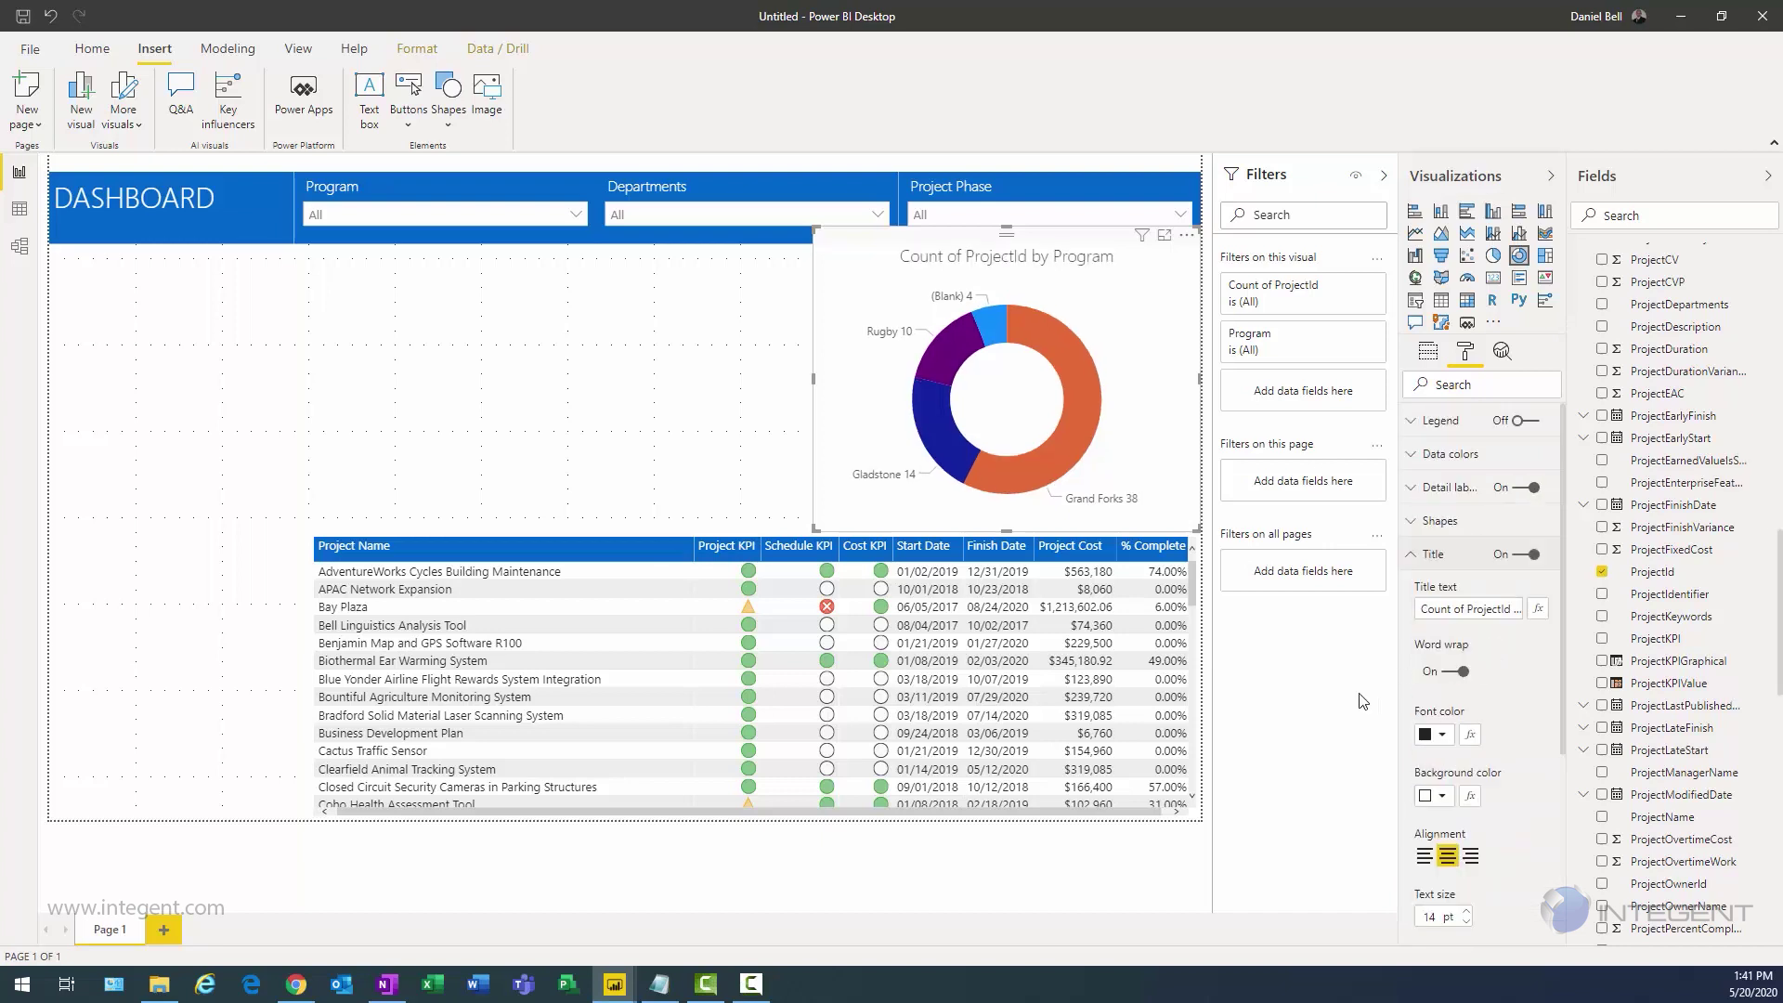
triple_click(1441, 609)
text(a)
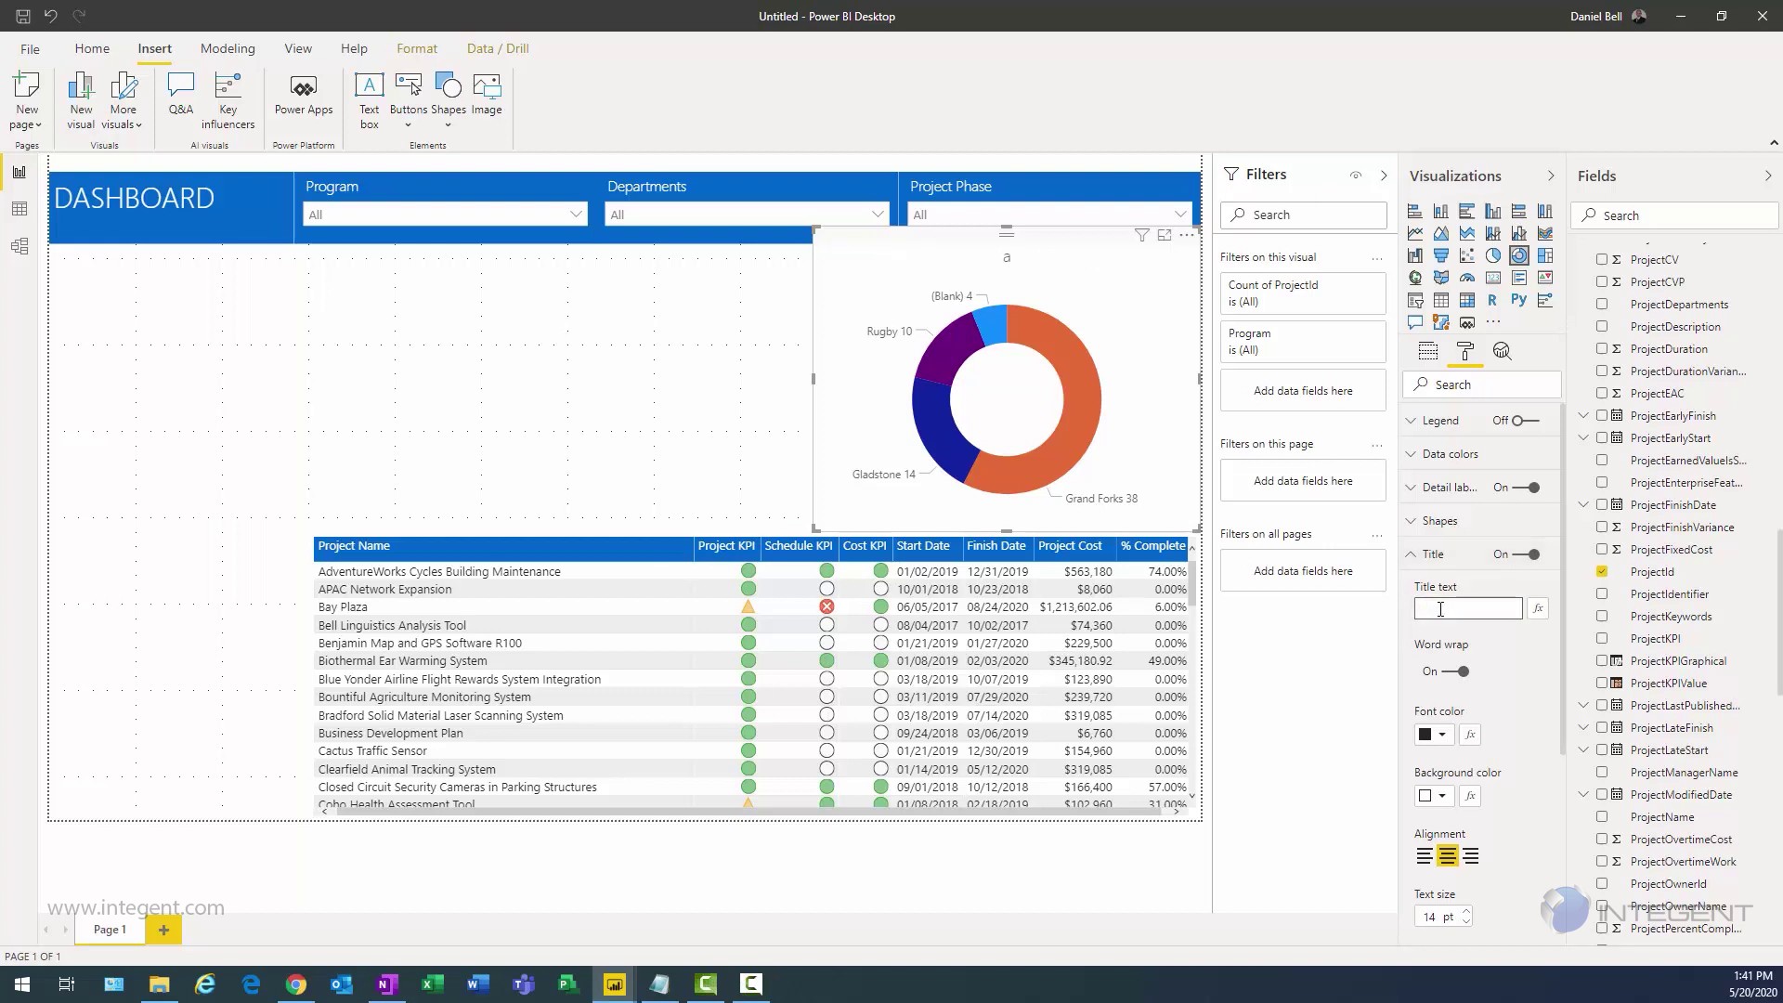
text(PROJECTS BY PROGRAM)
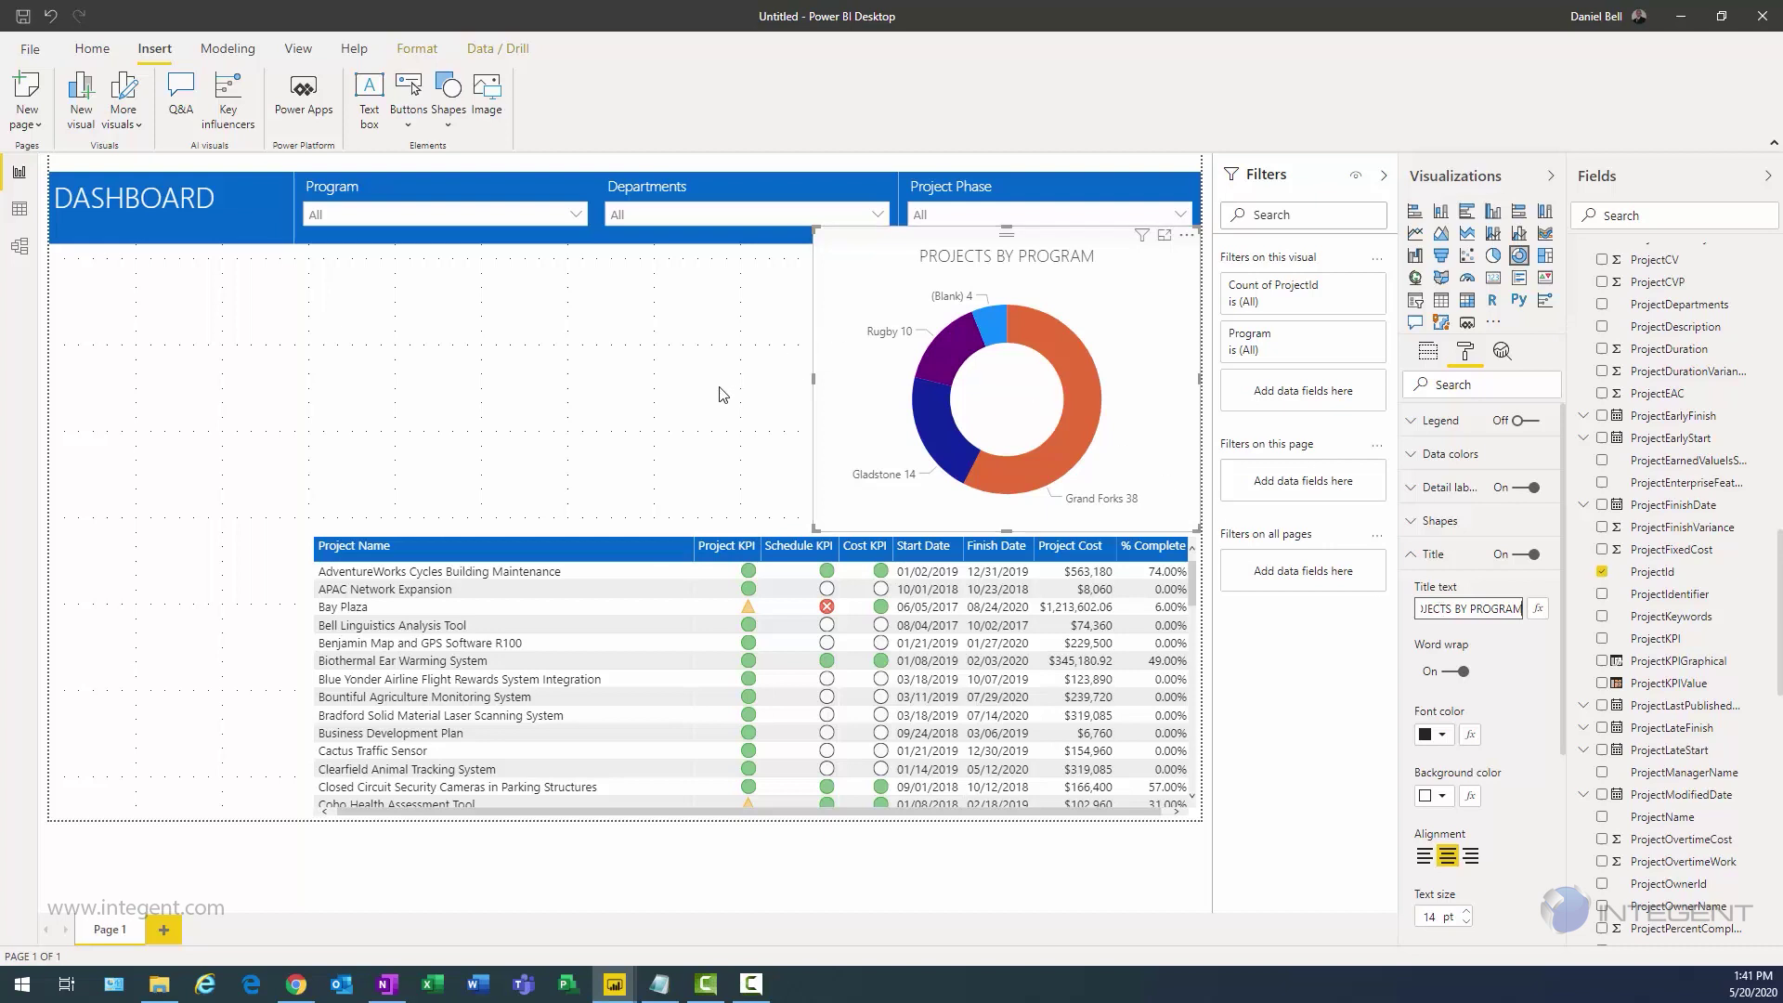
click(582, 434)
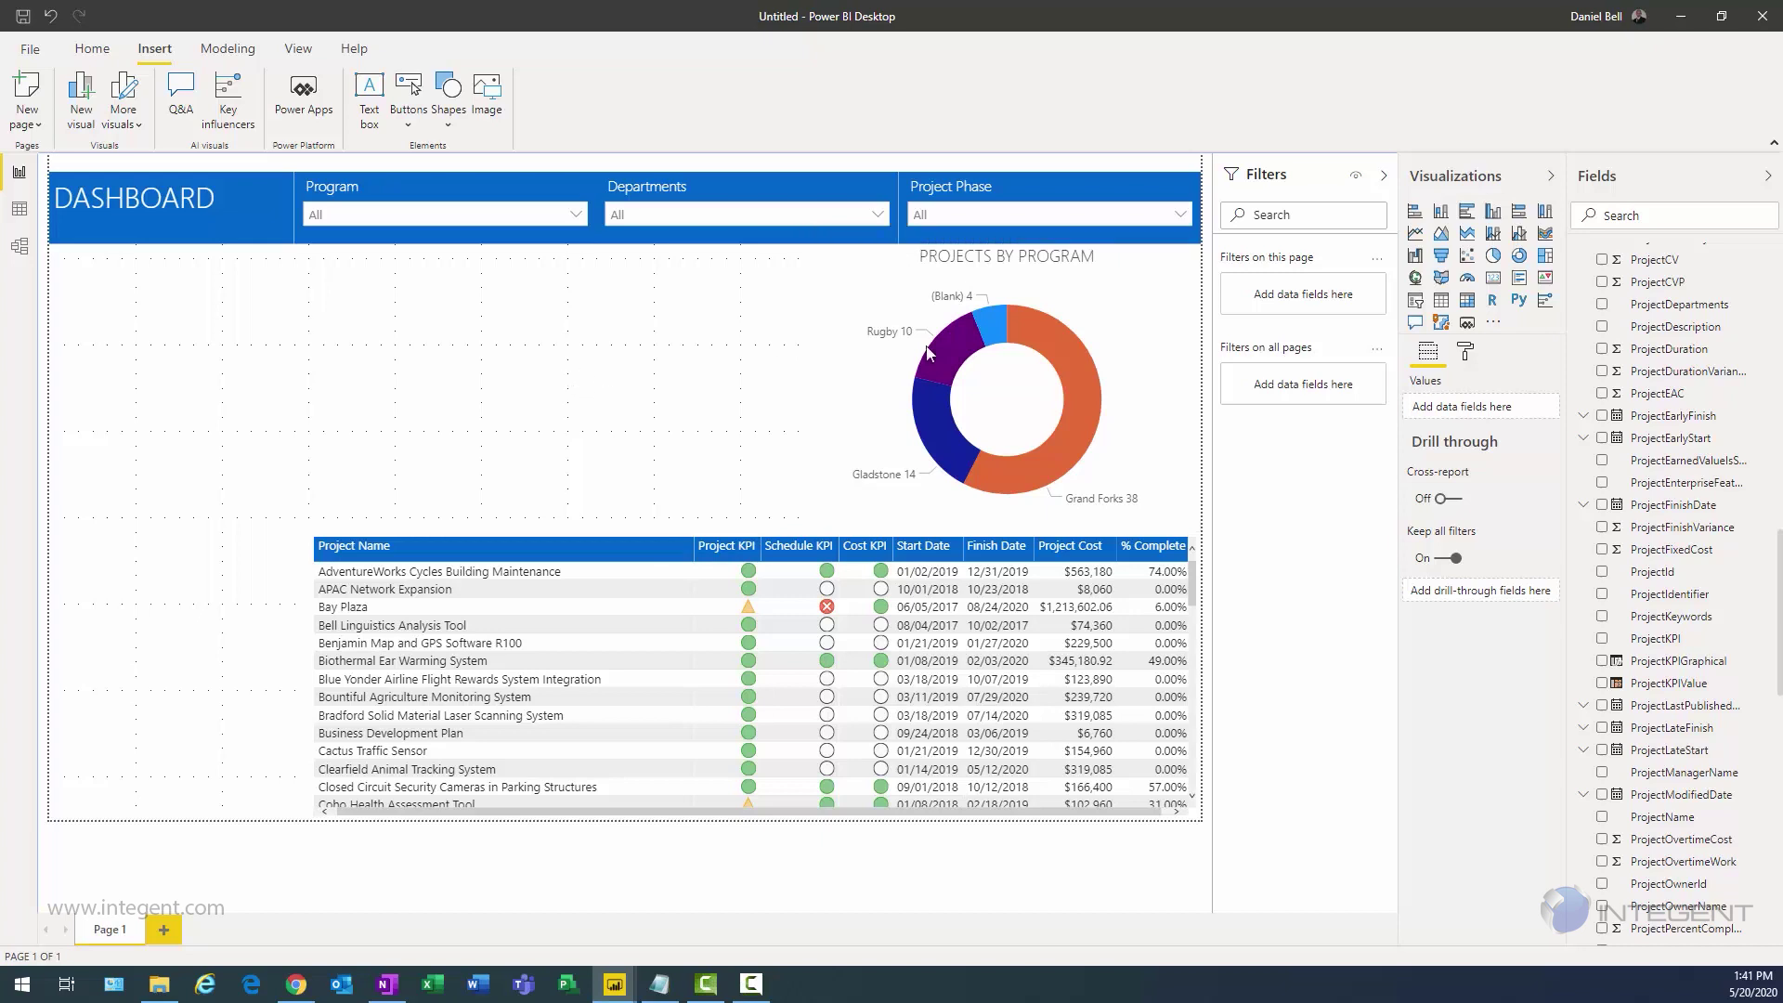
Step: Insert a stacked bar chart above the project table and widen it to reach the donut chart
click(1416, 215)
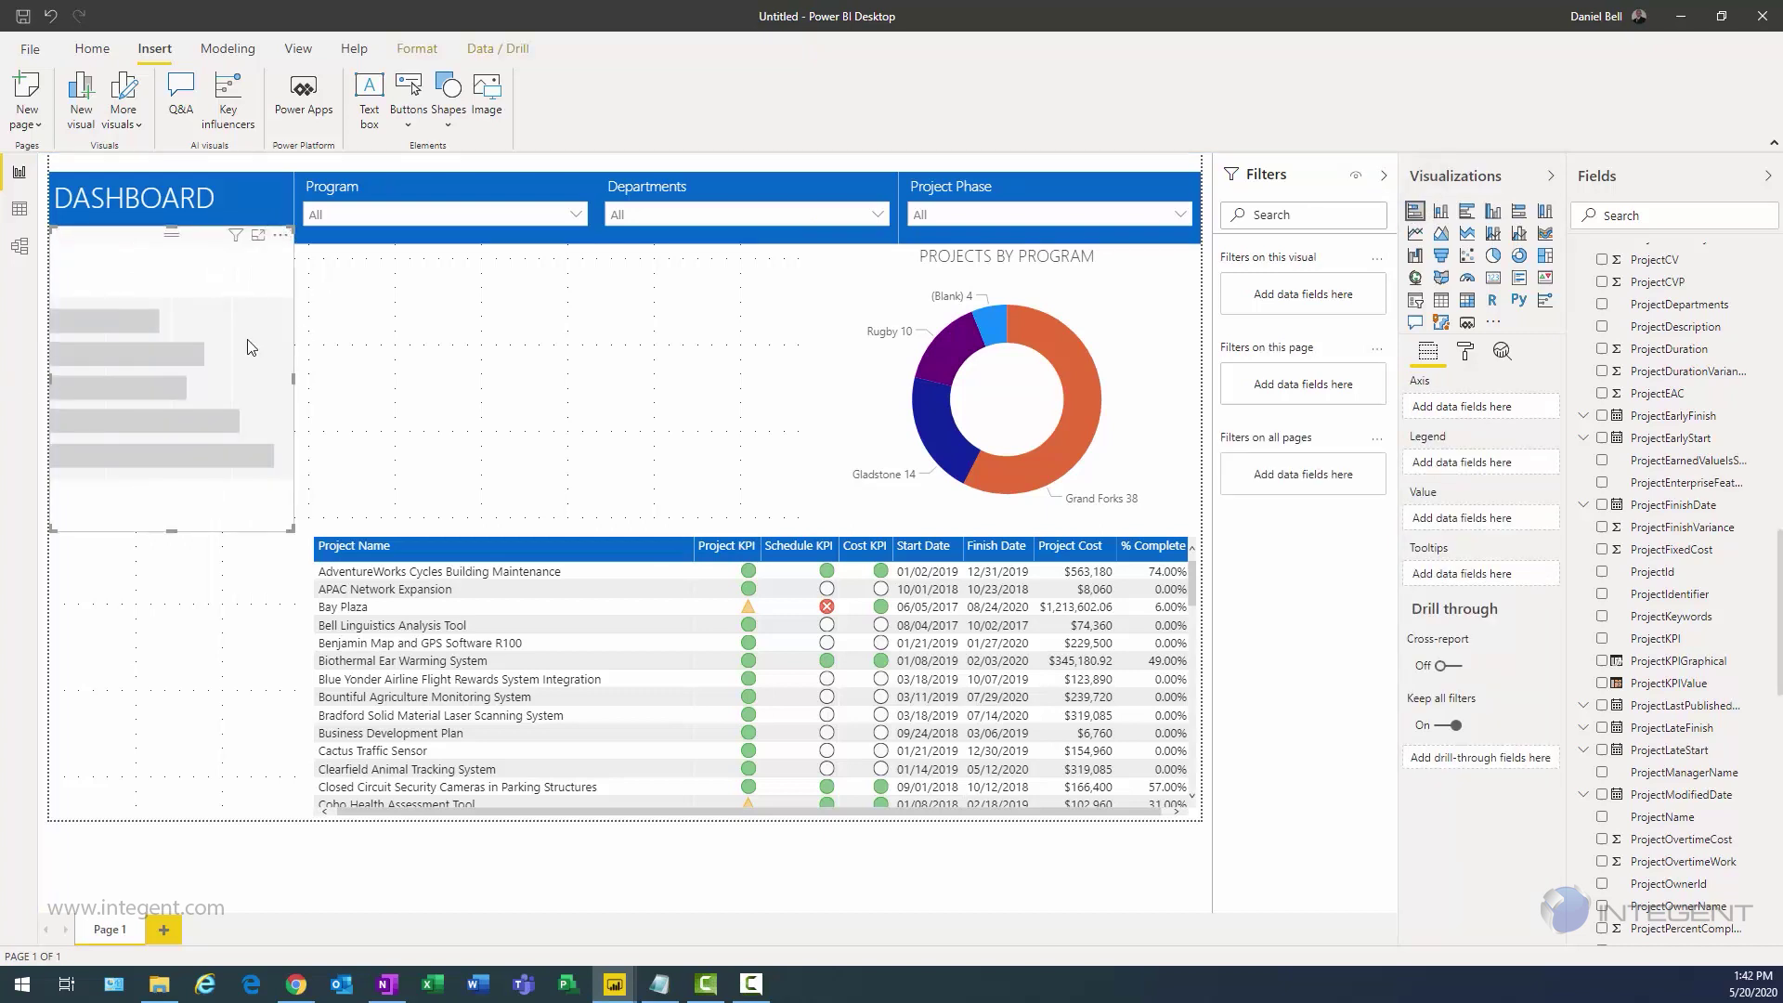
drag(219, 239, 499, 258)
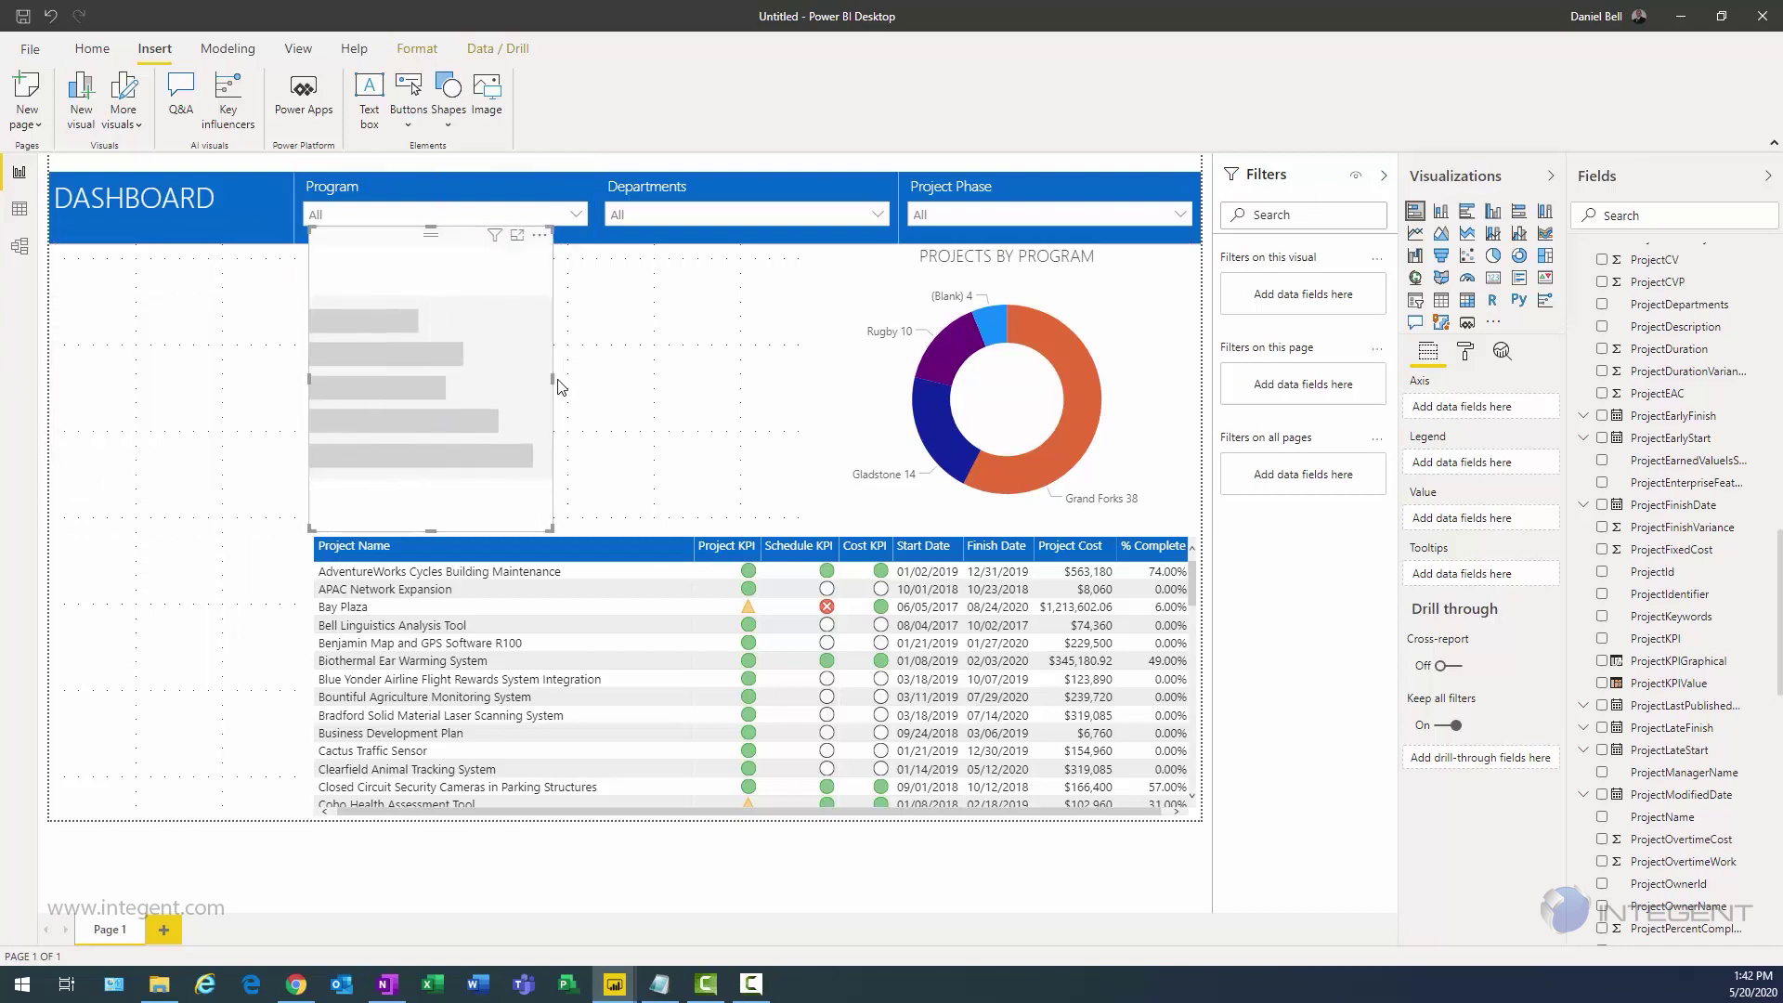
drag(570, 379, 814, 375)
click(864, 375)
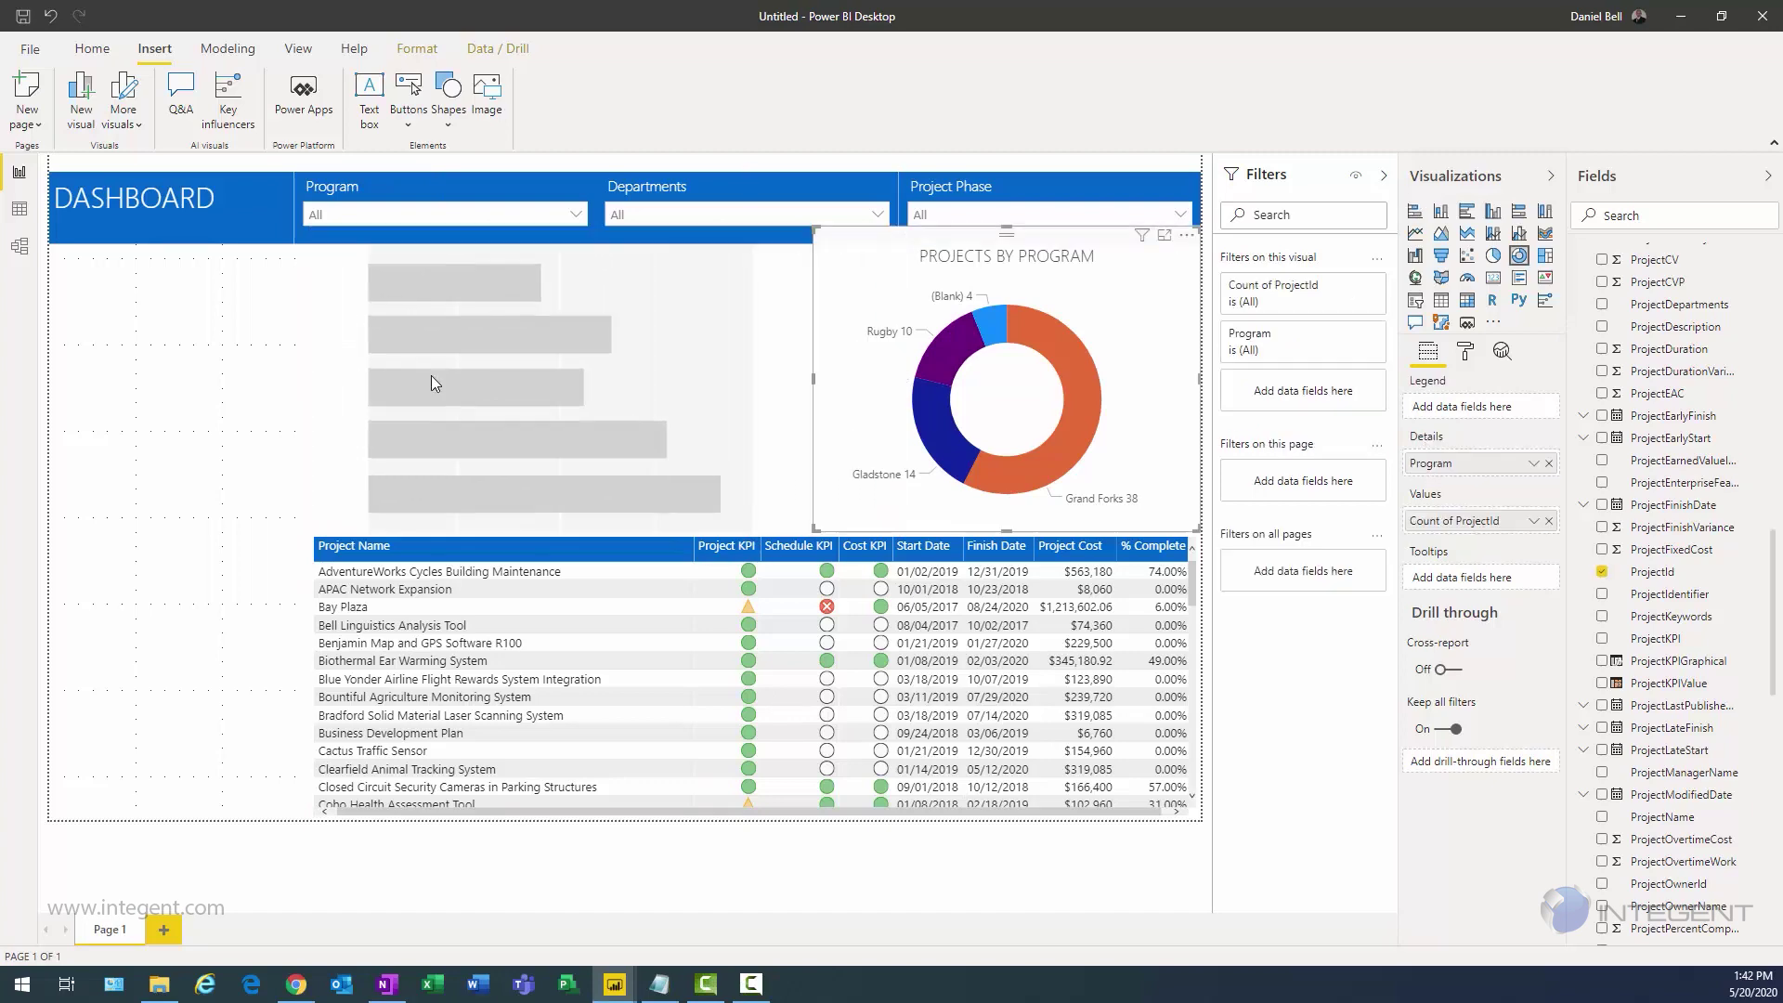
click(430, 375)
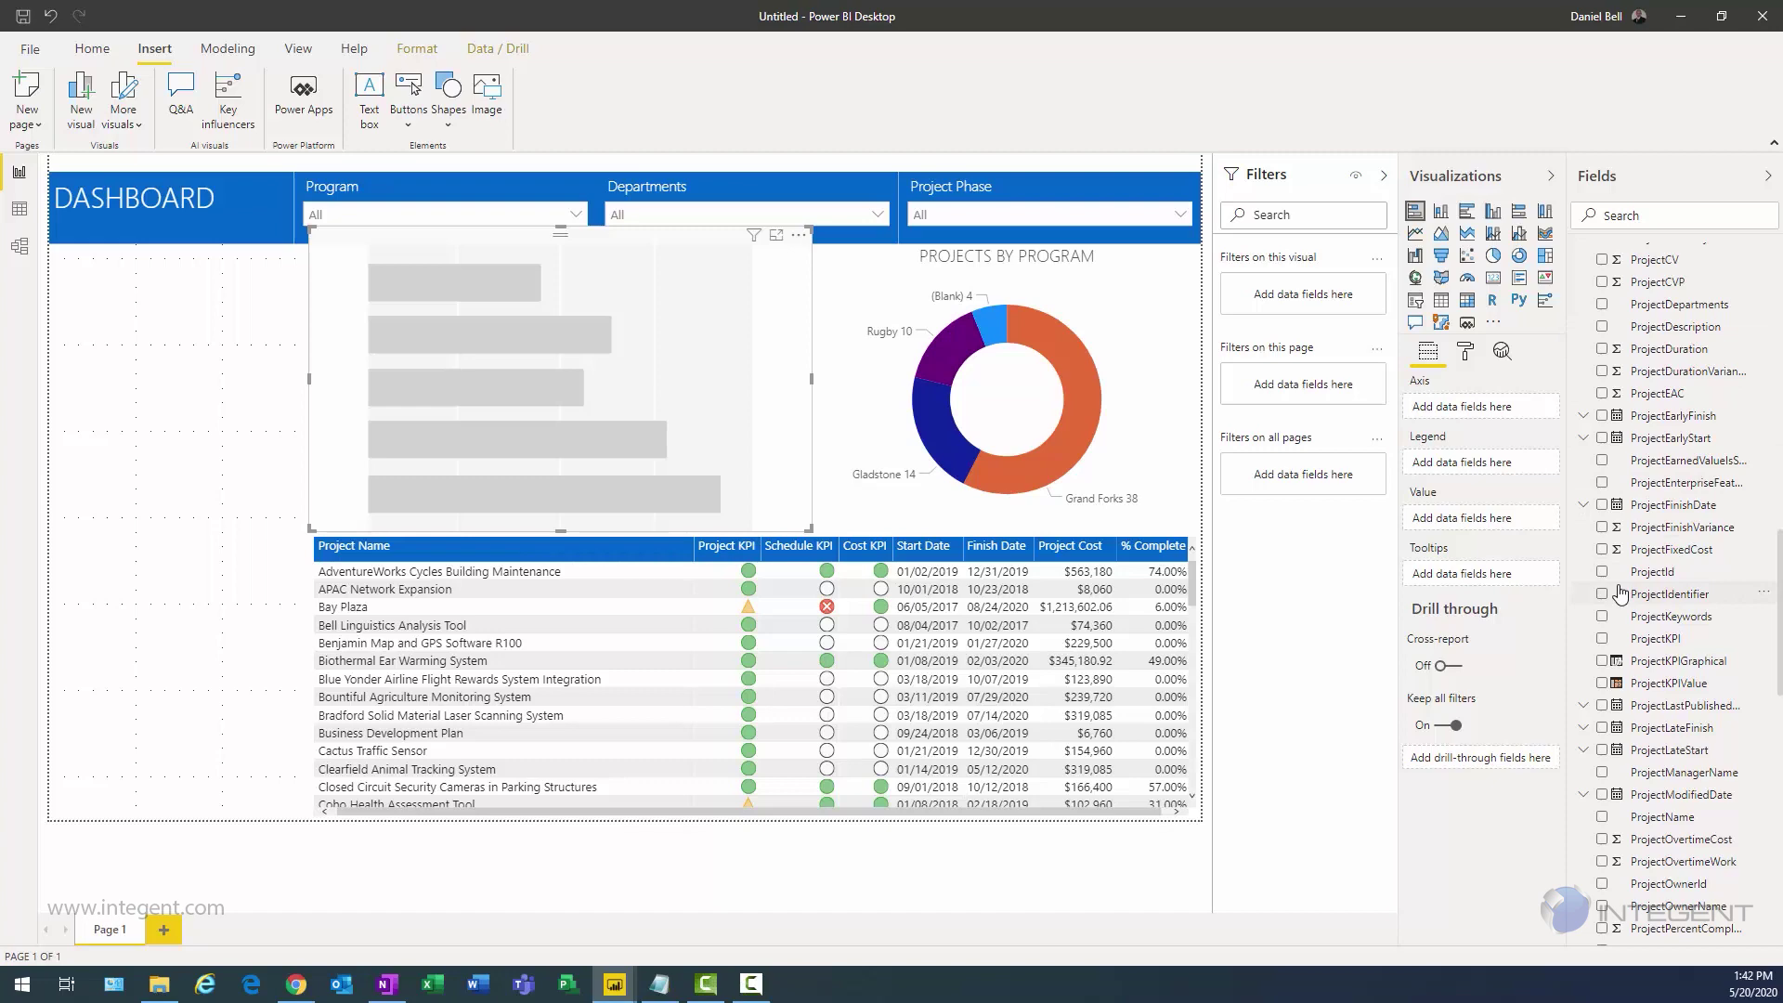
Step: Search the data fields for "phase" with the bar chart selected
scroll(1620, 593, down, 15)
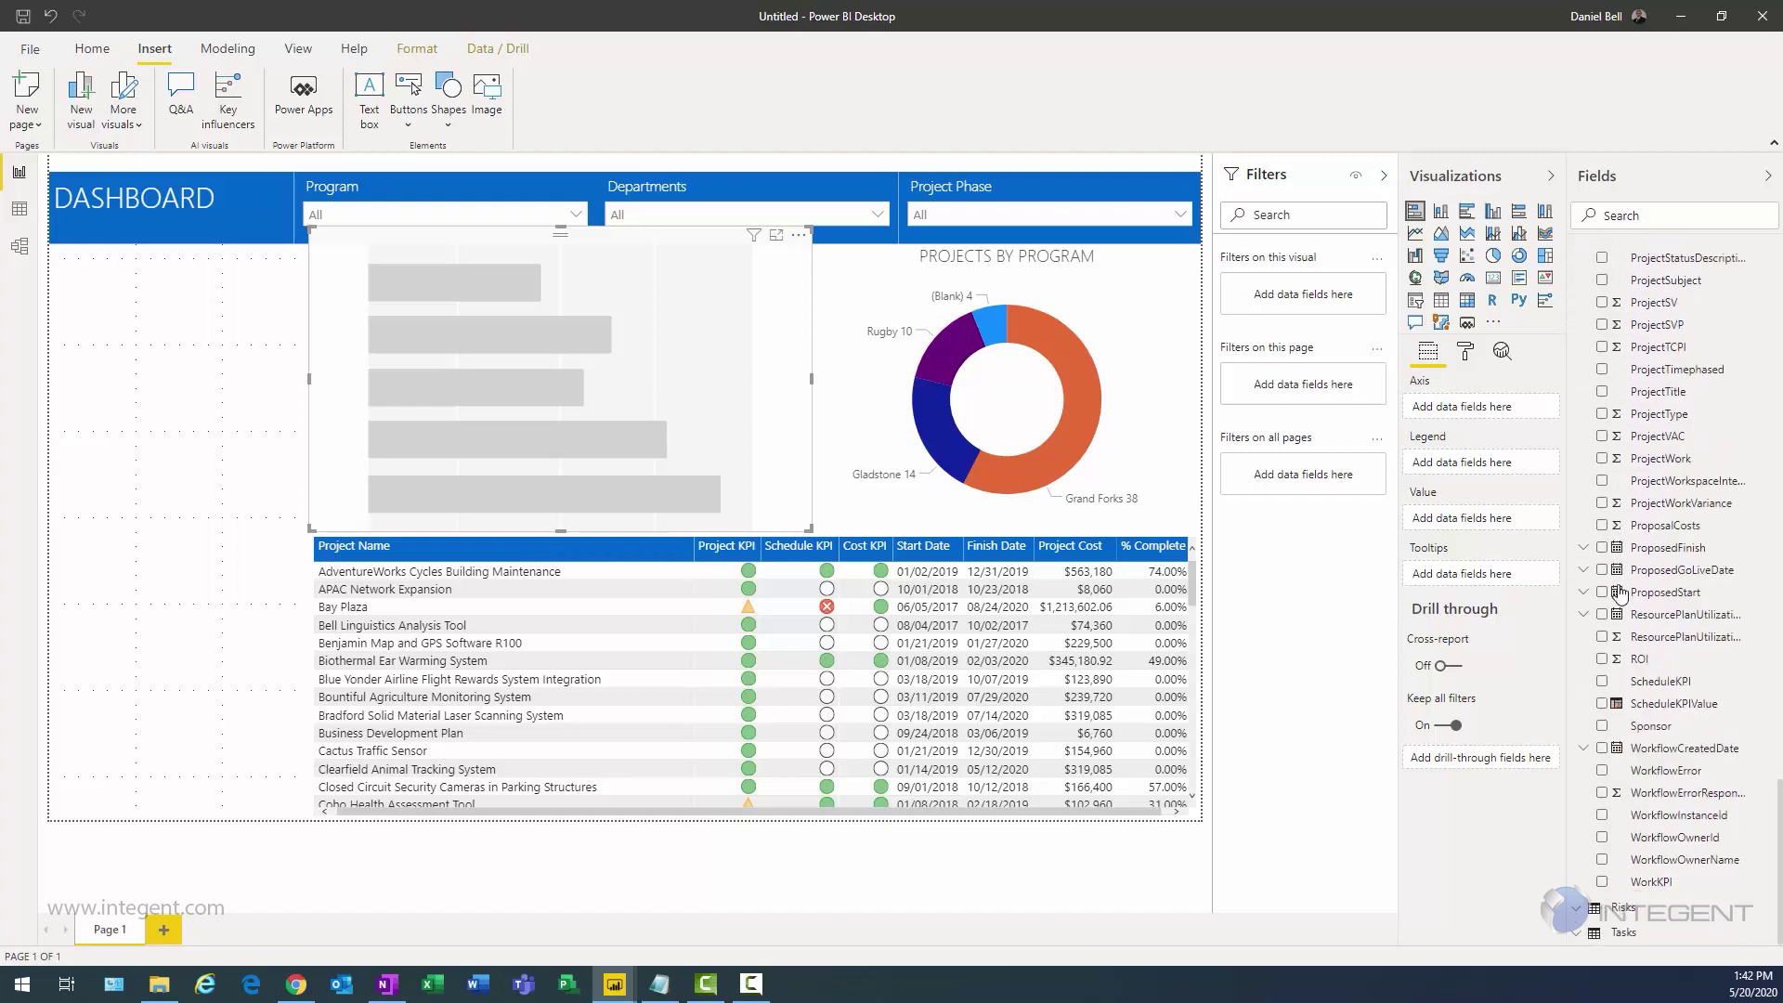
scroll(1620, 593, up, 10)
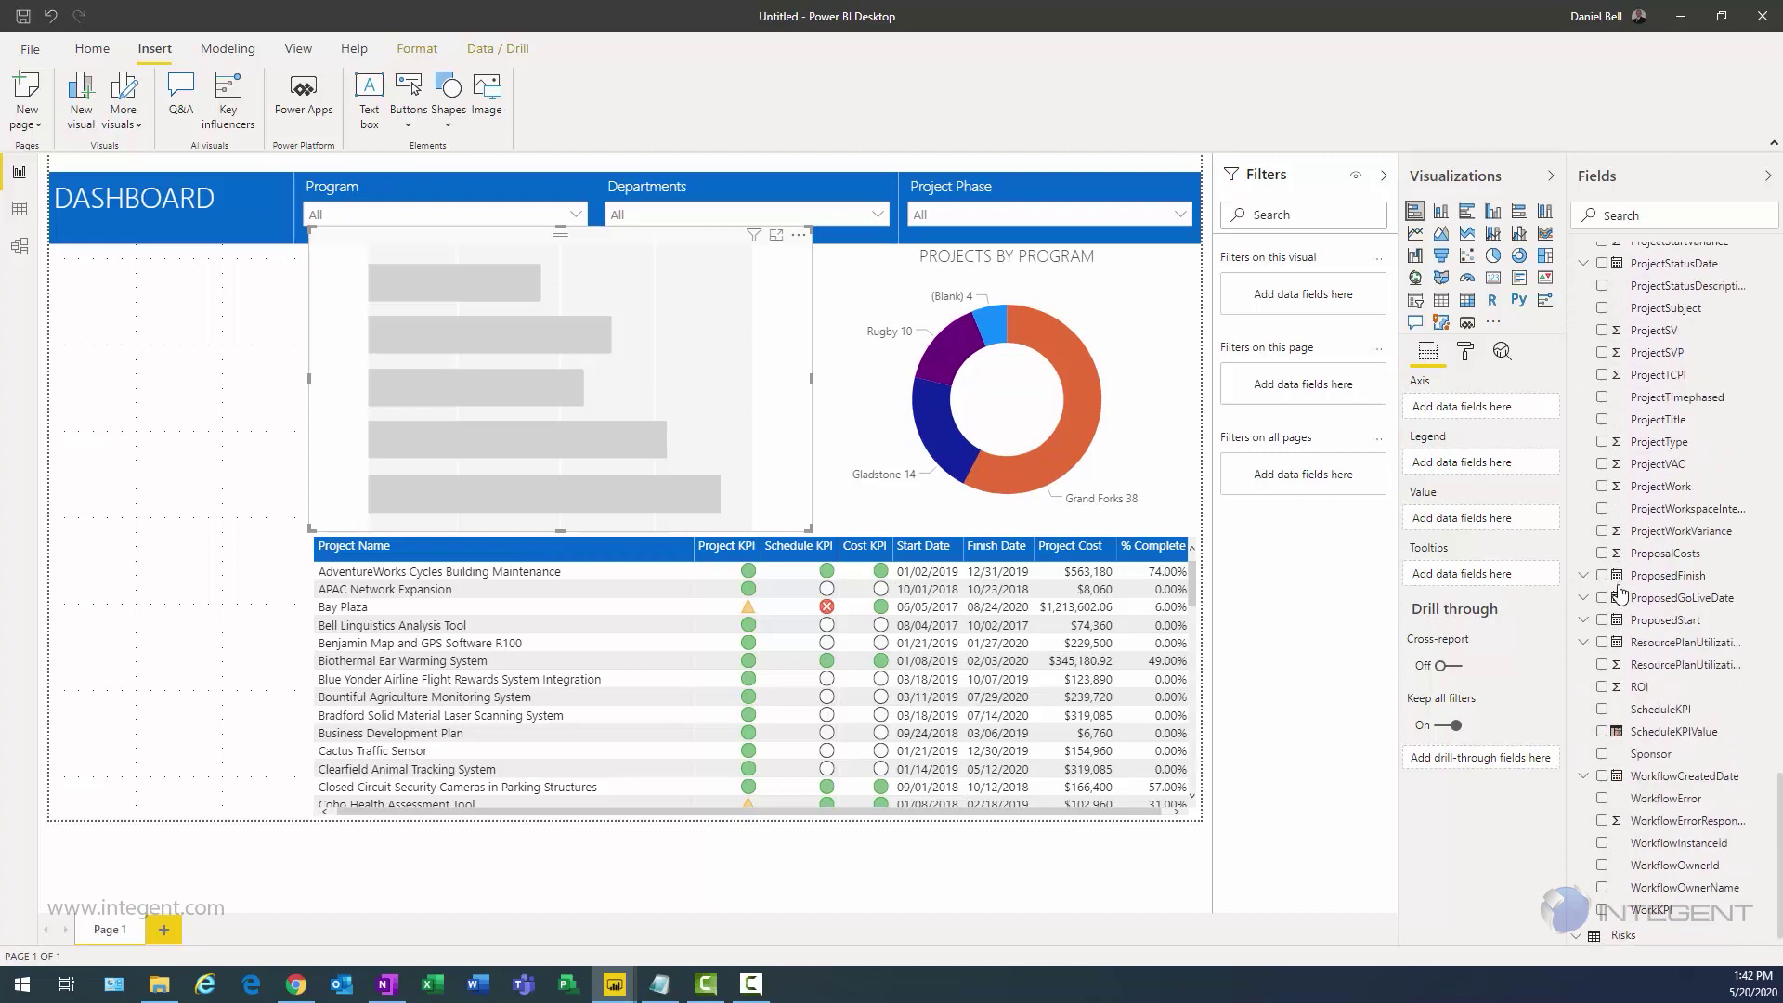
click(1660, 223)
text(phase)
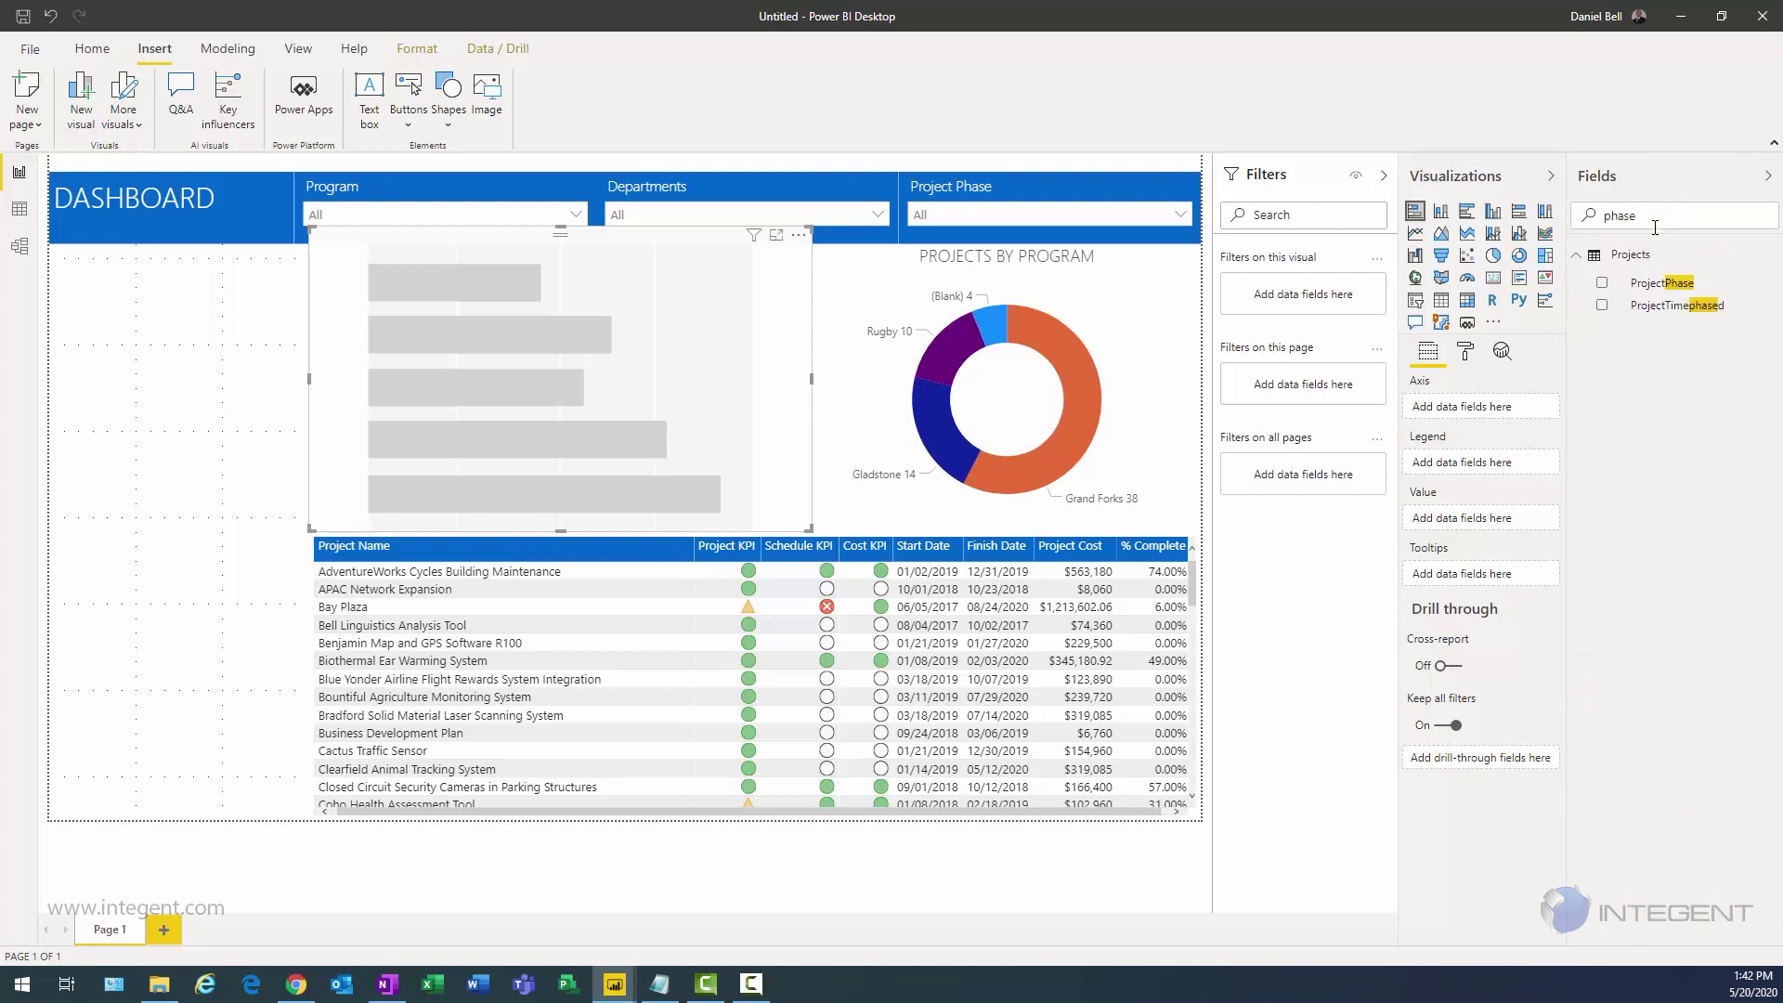
click(1600, 283)
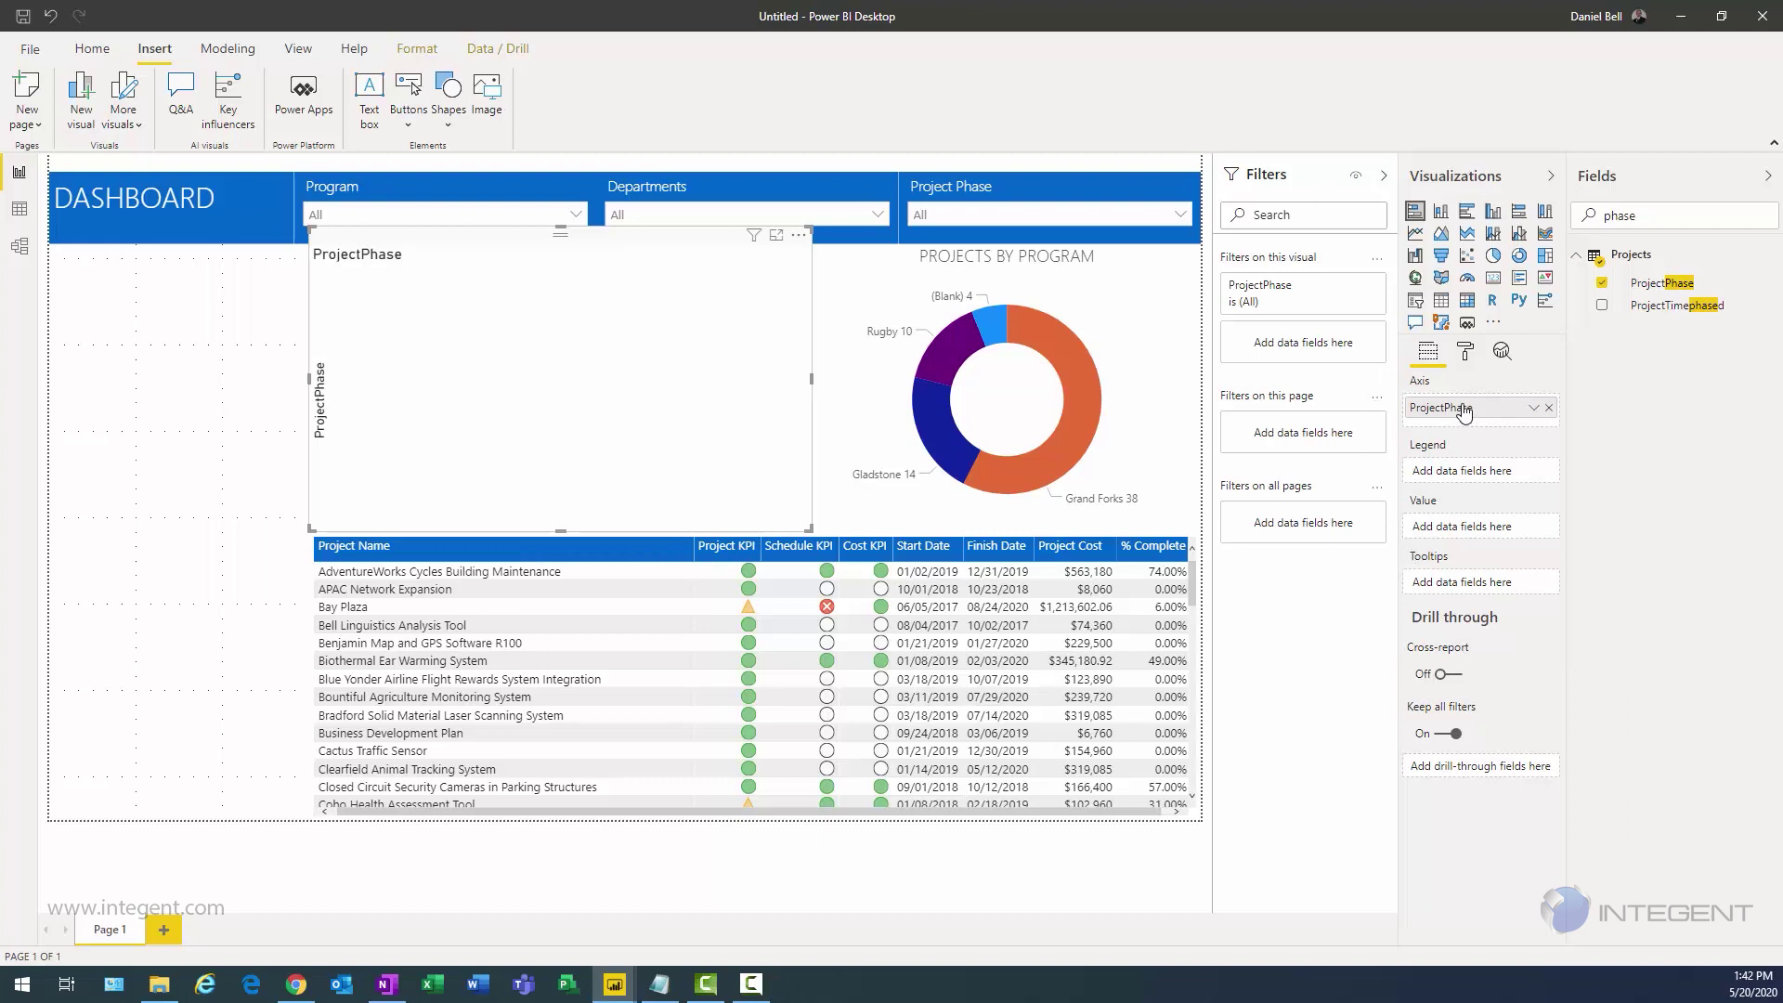
drag(1464, 414, 1464, 477)
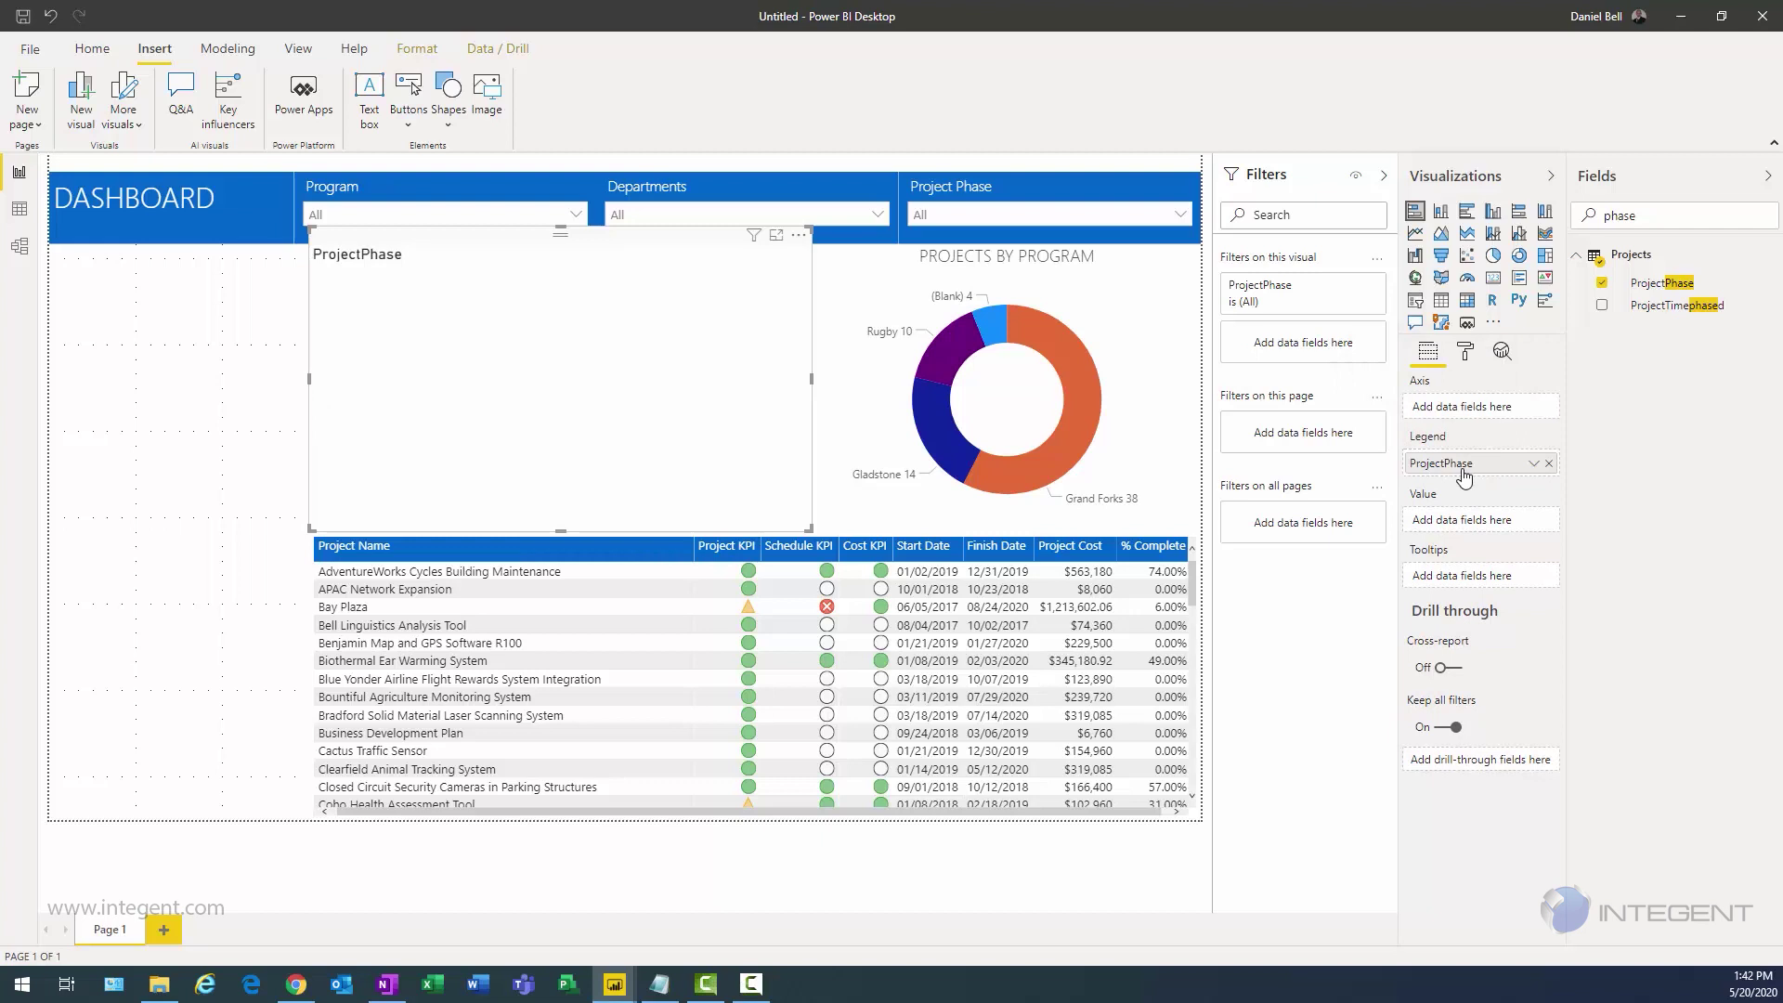
click(1602, 282)
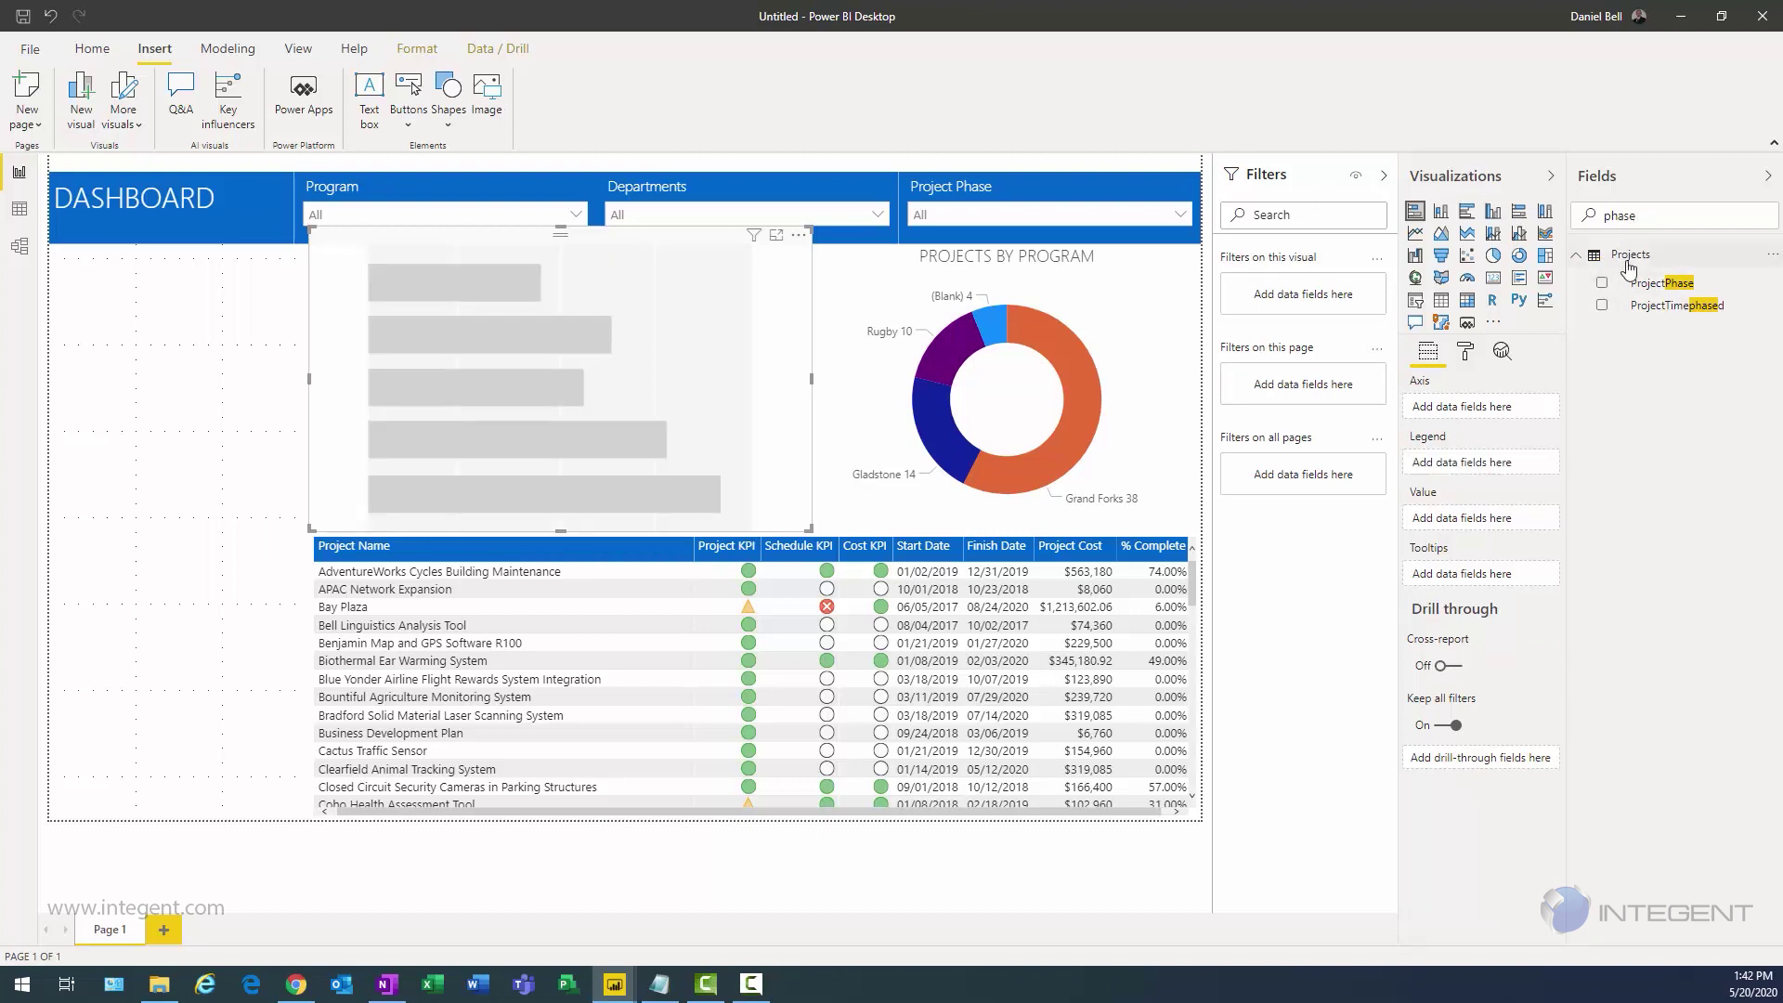
Step: Add ProjectPhase to the bar chart as its Legend instead of its Axis, and clear the field search
double_click(1623, 218)
click(1601, 283)
drag(1439, 410, 1453, 464)
drag(1653, 219, 1601, 219)
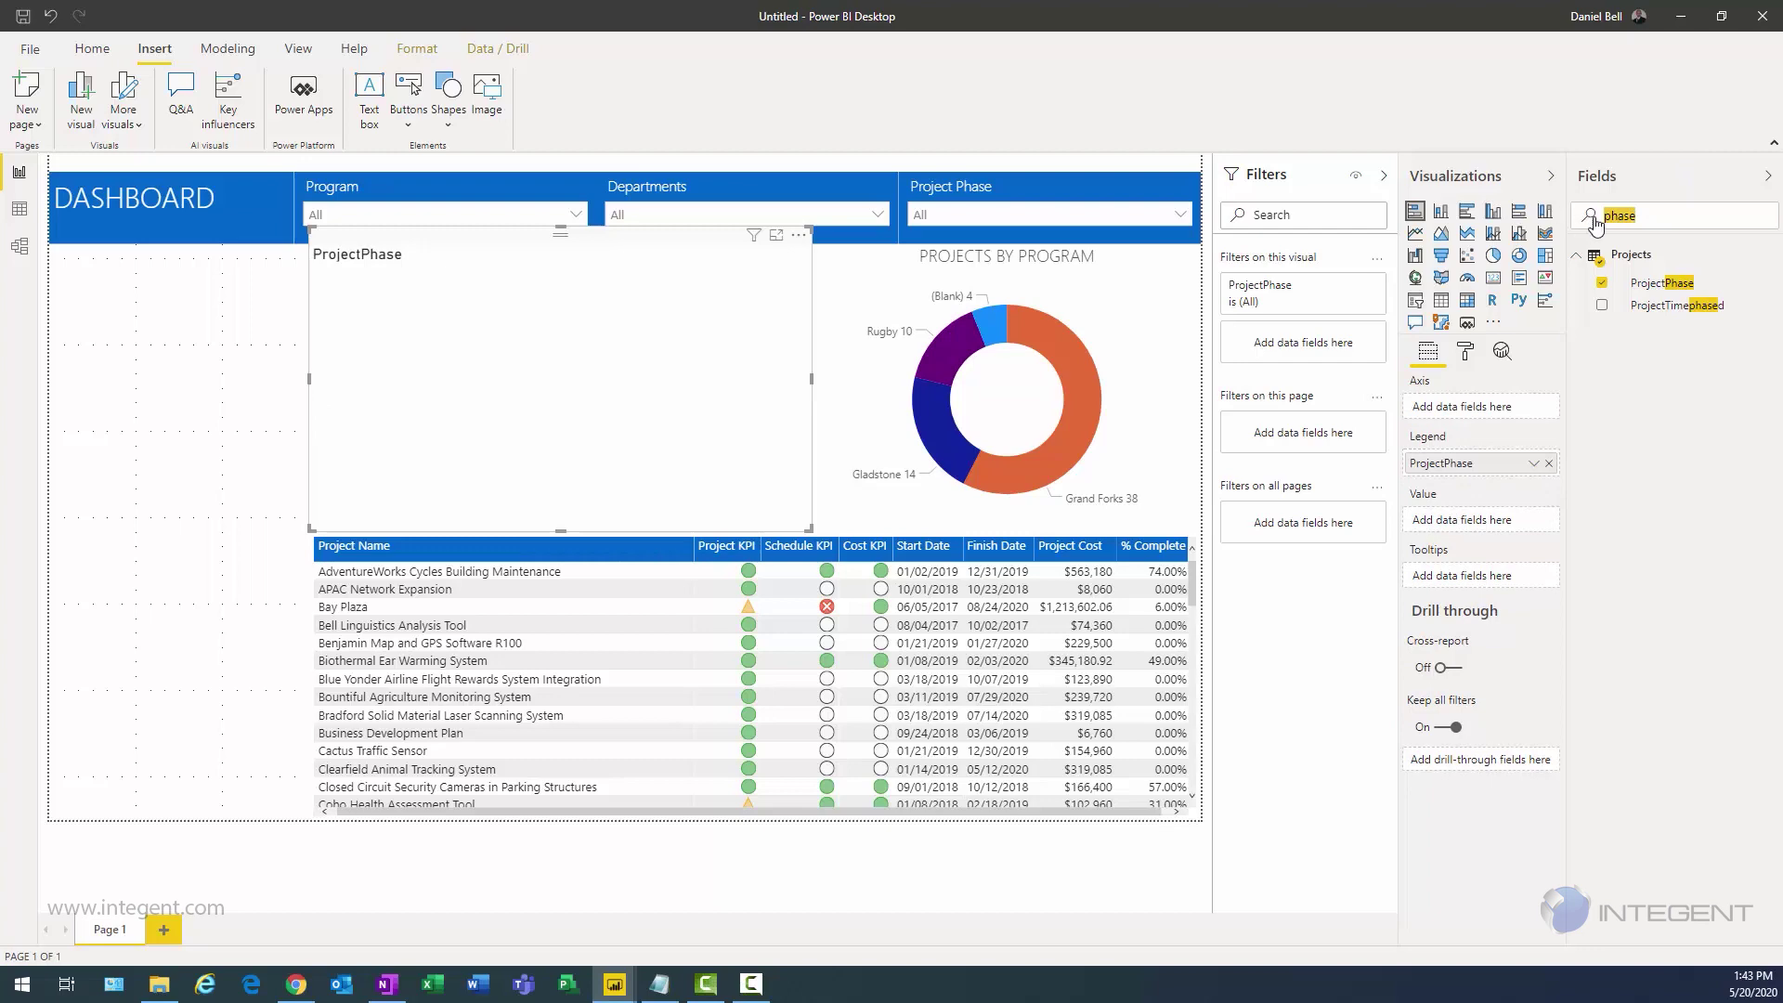
key(BackSpace)
Step: Add ProjectId to the bar chart as its Value, aggregated as Count
drag(1777, 316, 1780, 562)
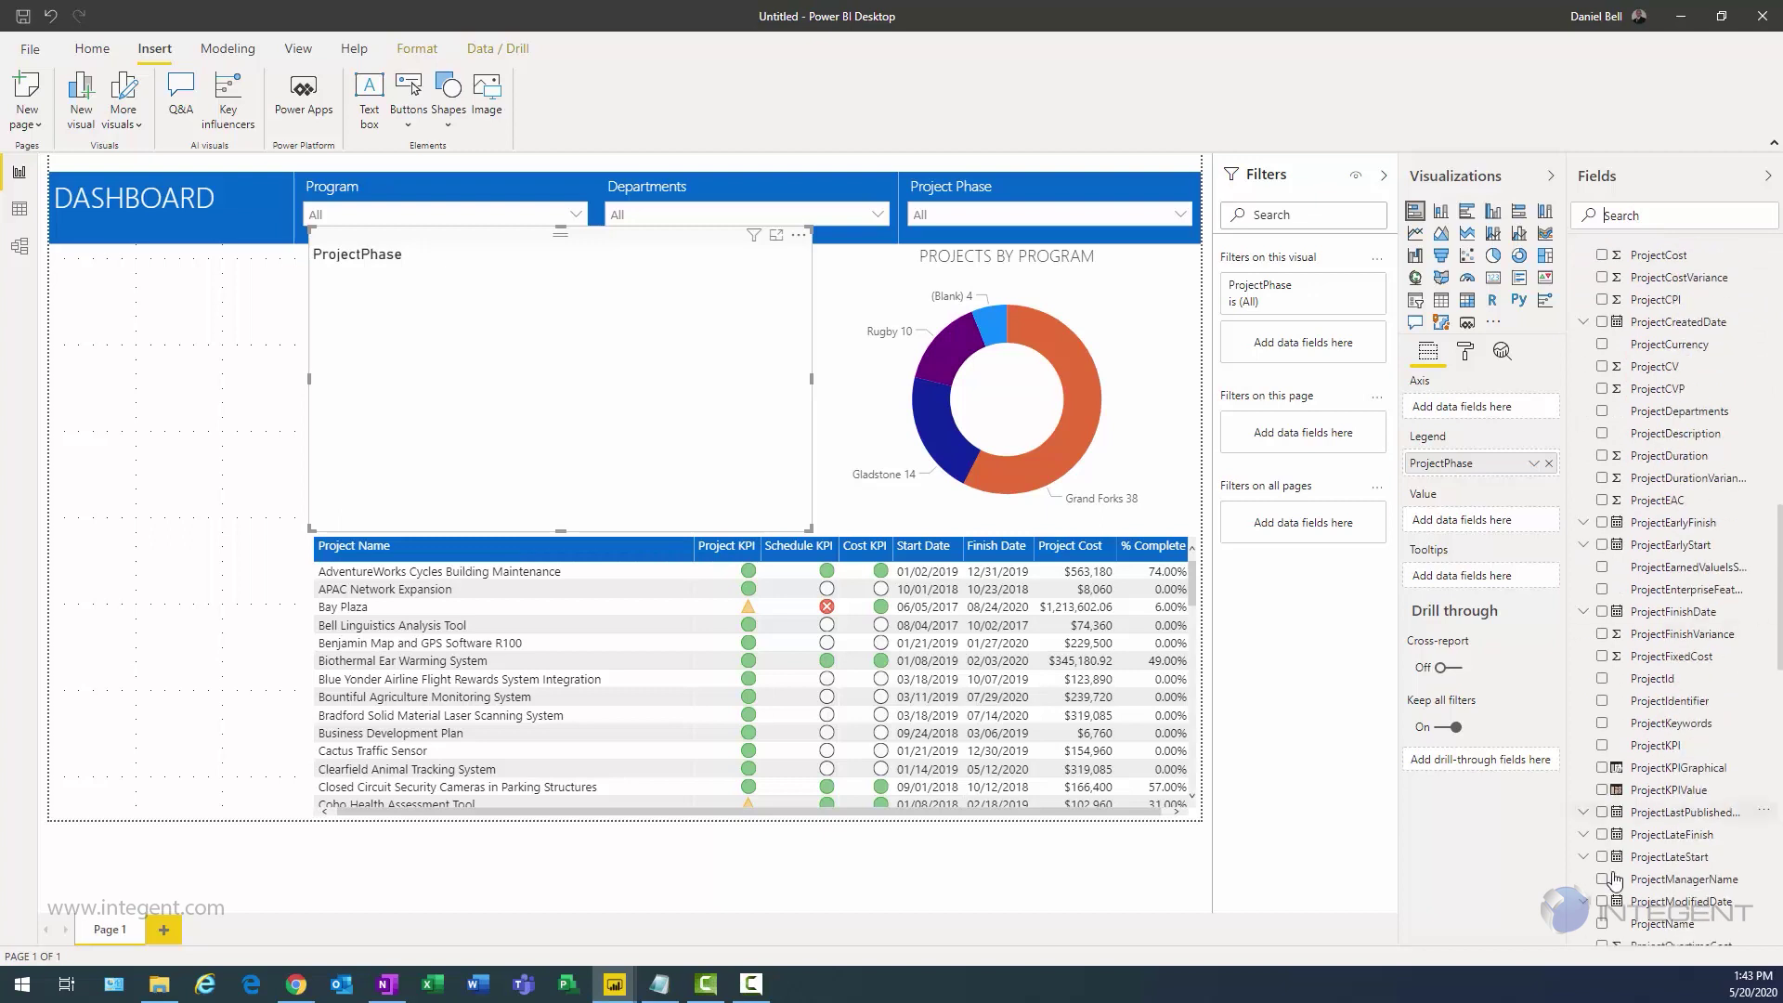
click(1602, 681)
drag(1467, 411, 1466, 527)
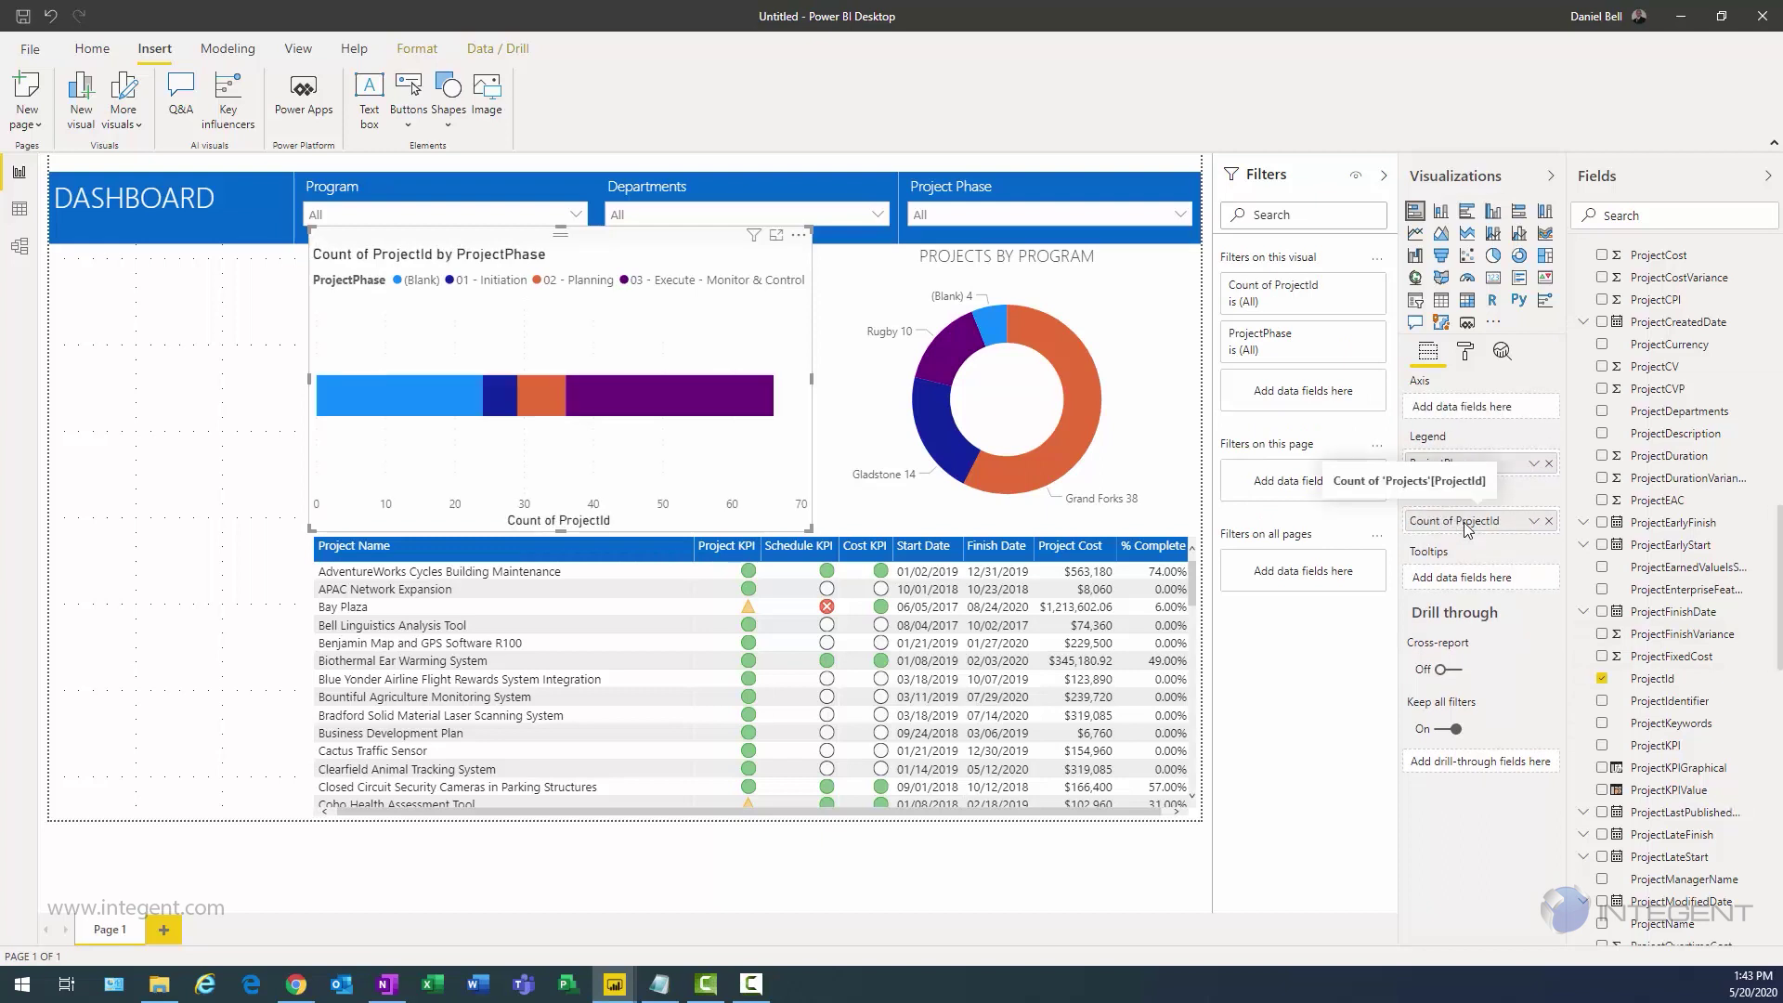
click(1534, 521)
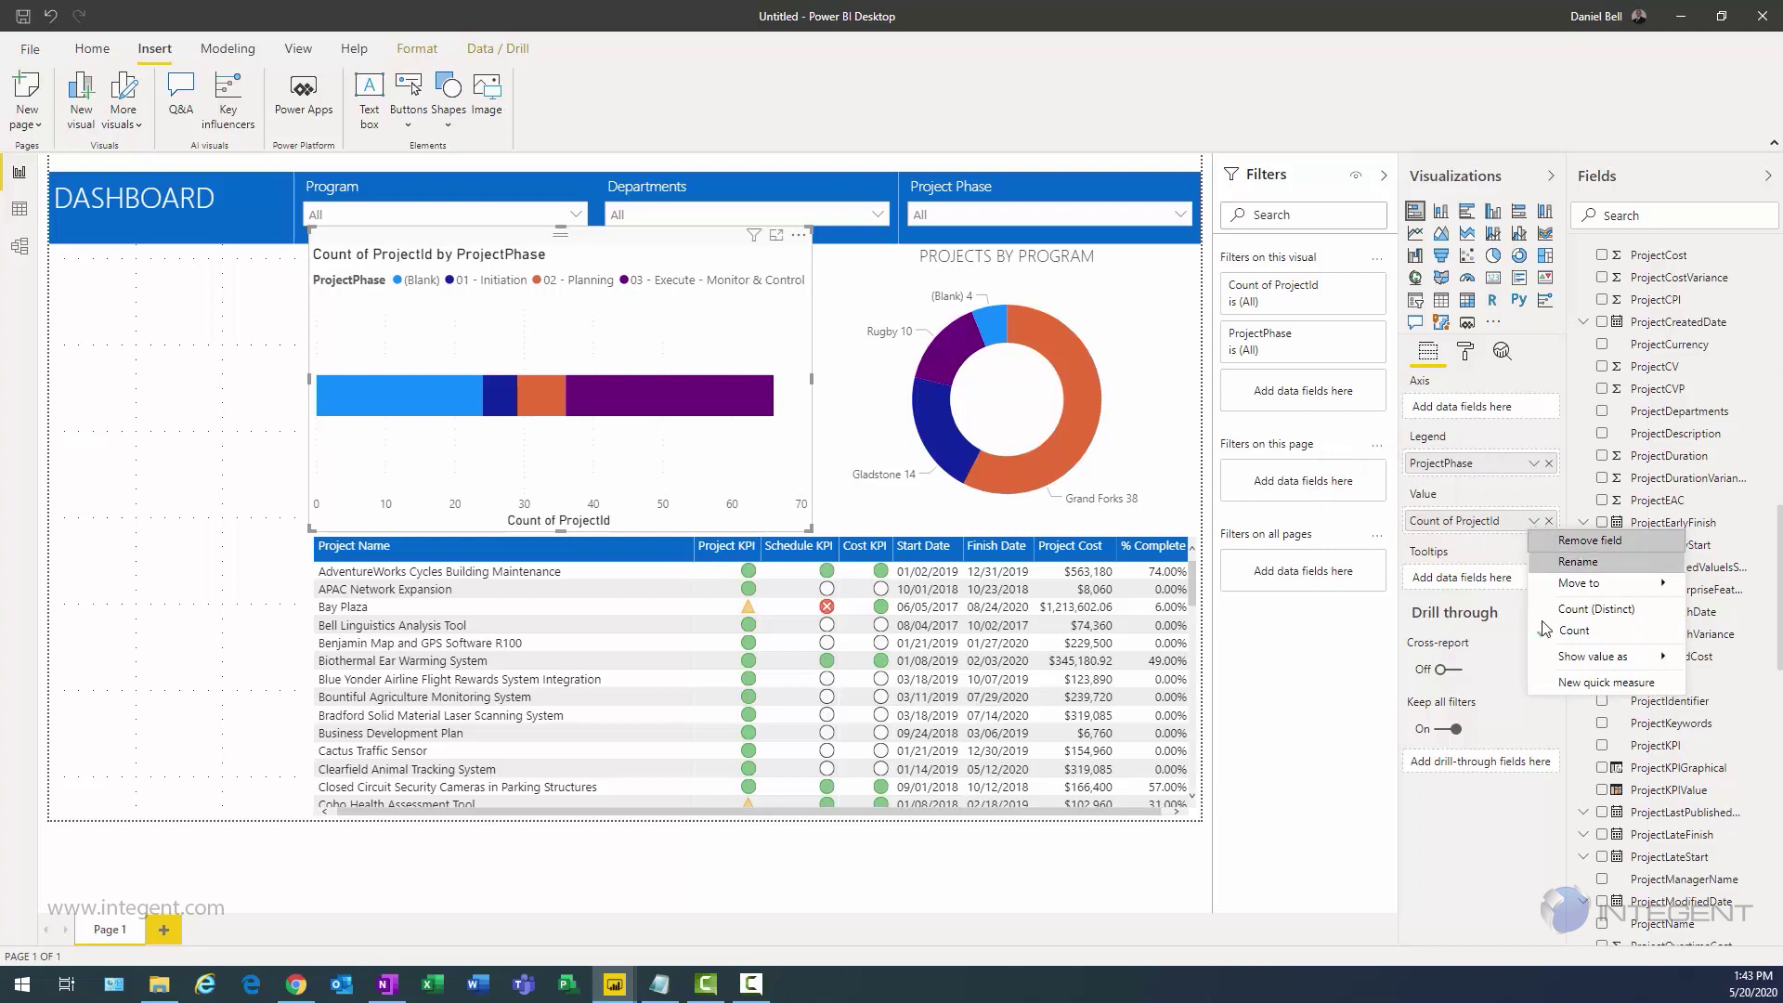
click(1301, 636)
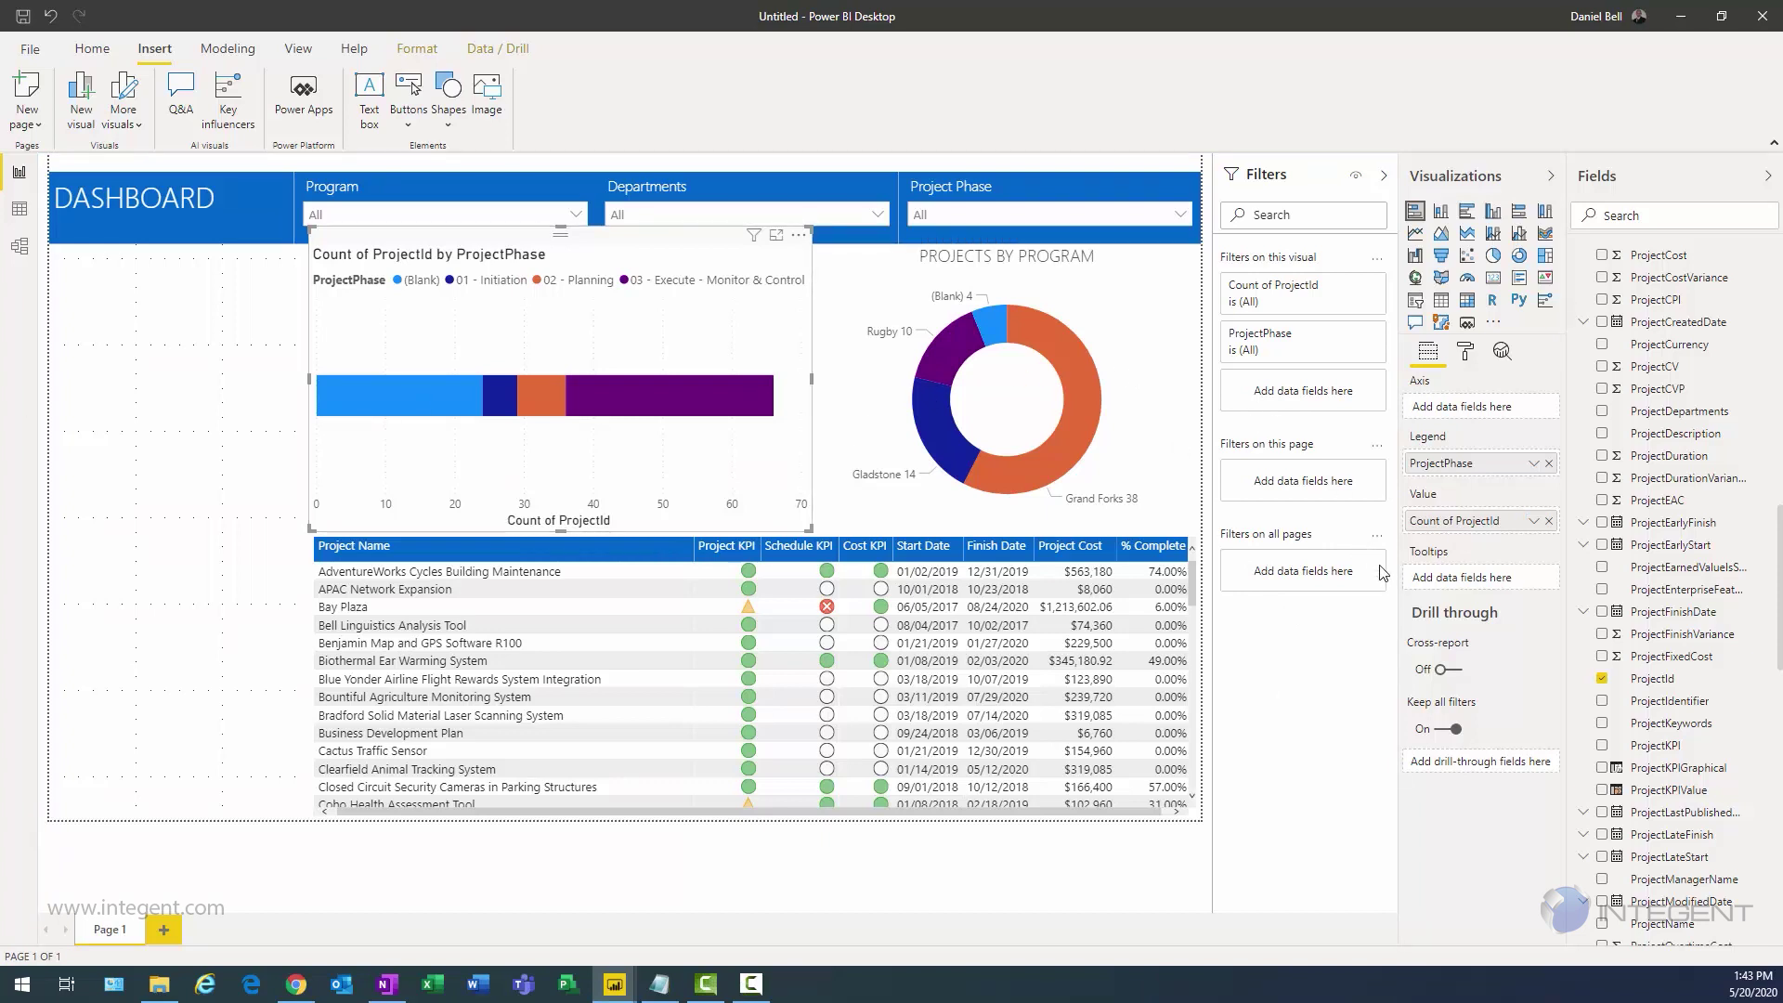
Step: Center the bar chart's title and set its font family to Segoe UI Light
click(1464, 357)
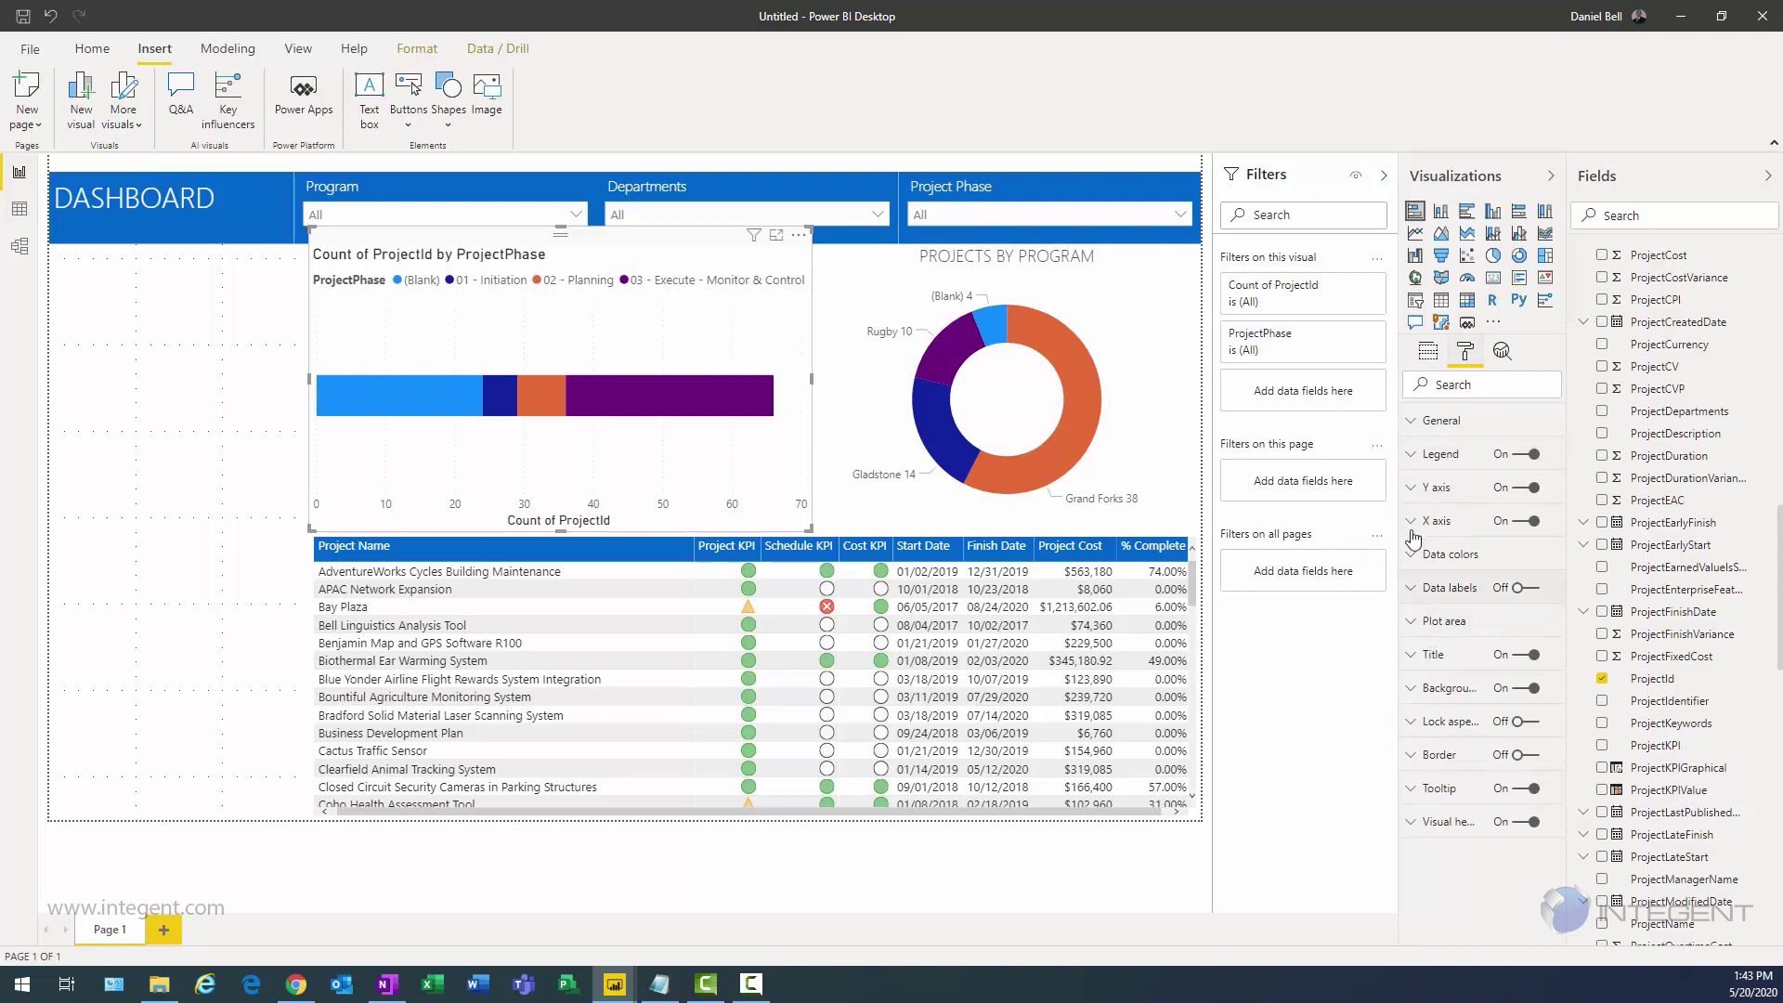
click(1418, 662)
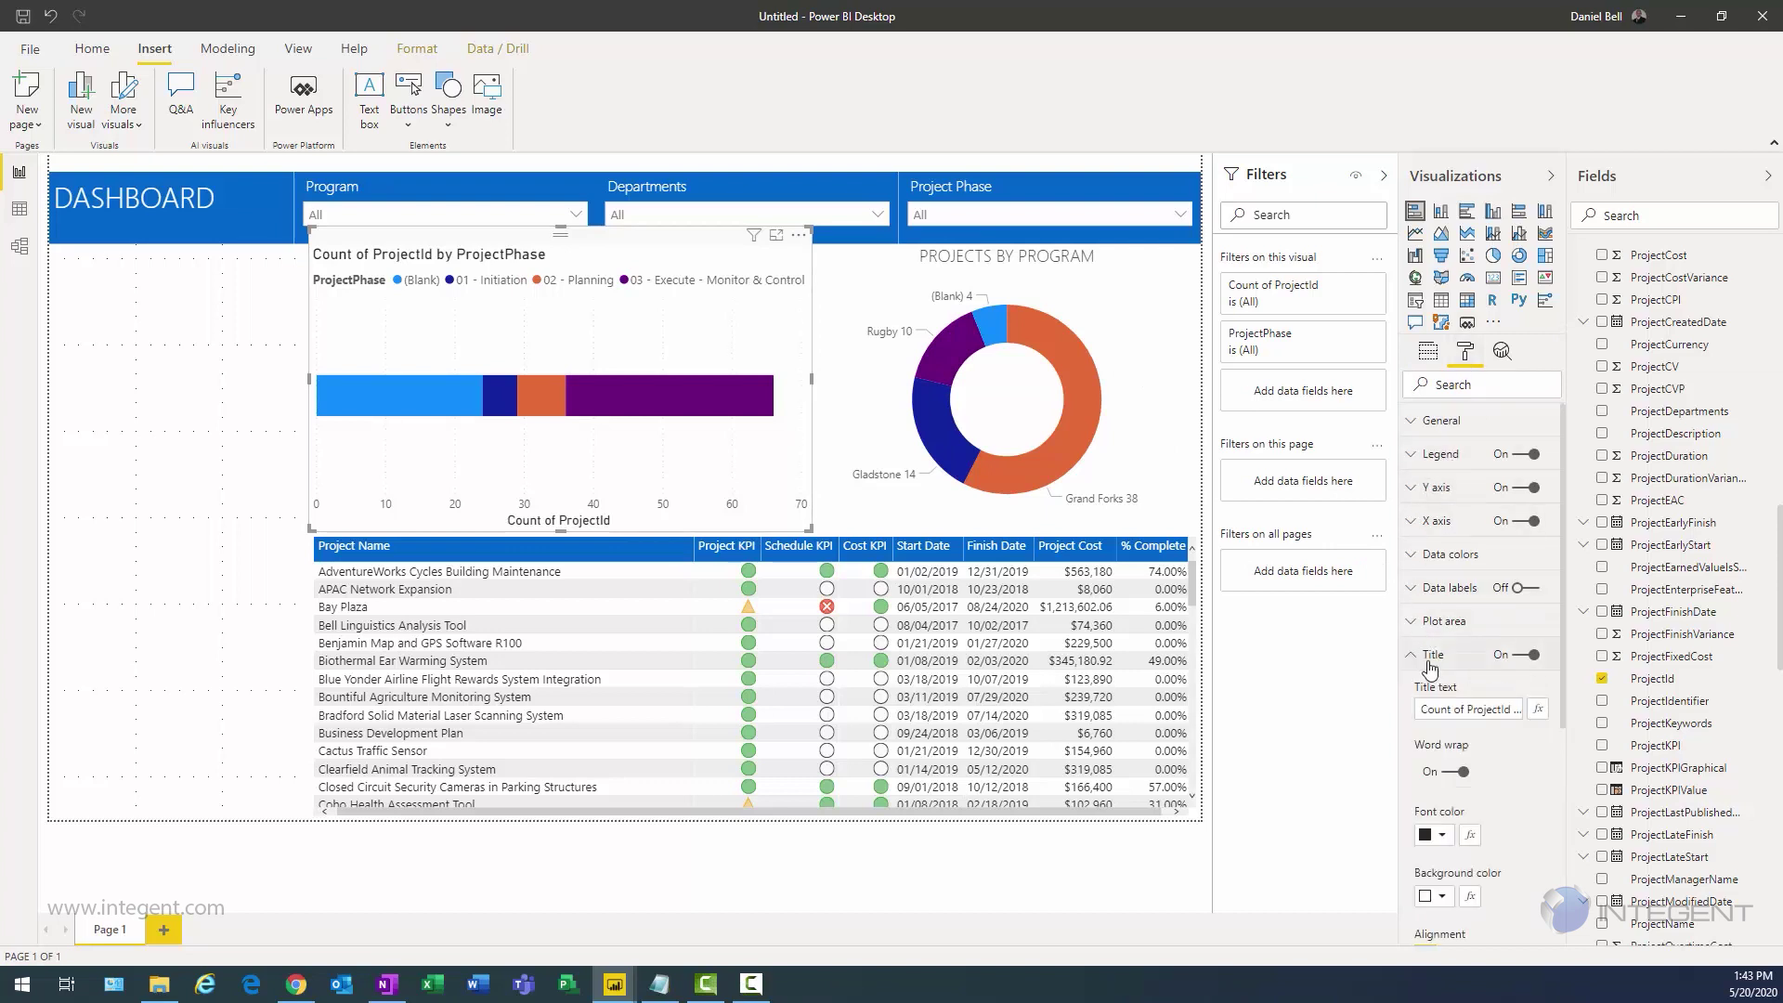
scroll(1494, 801, down, 3)
click(1447, 595)
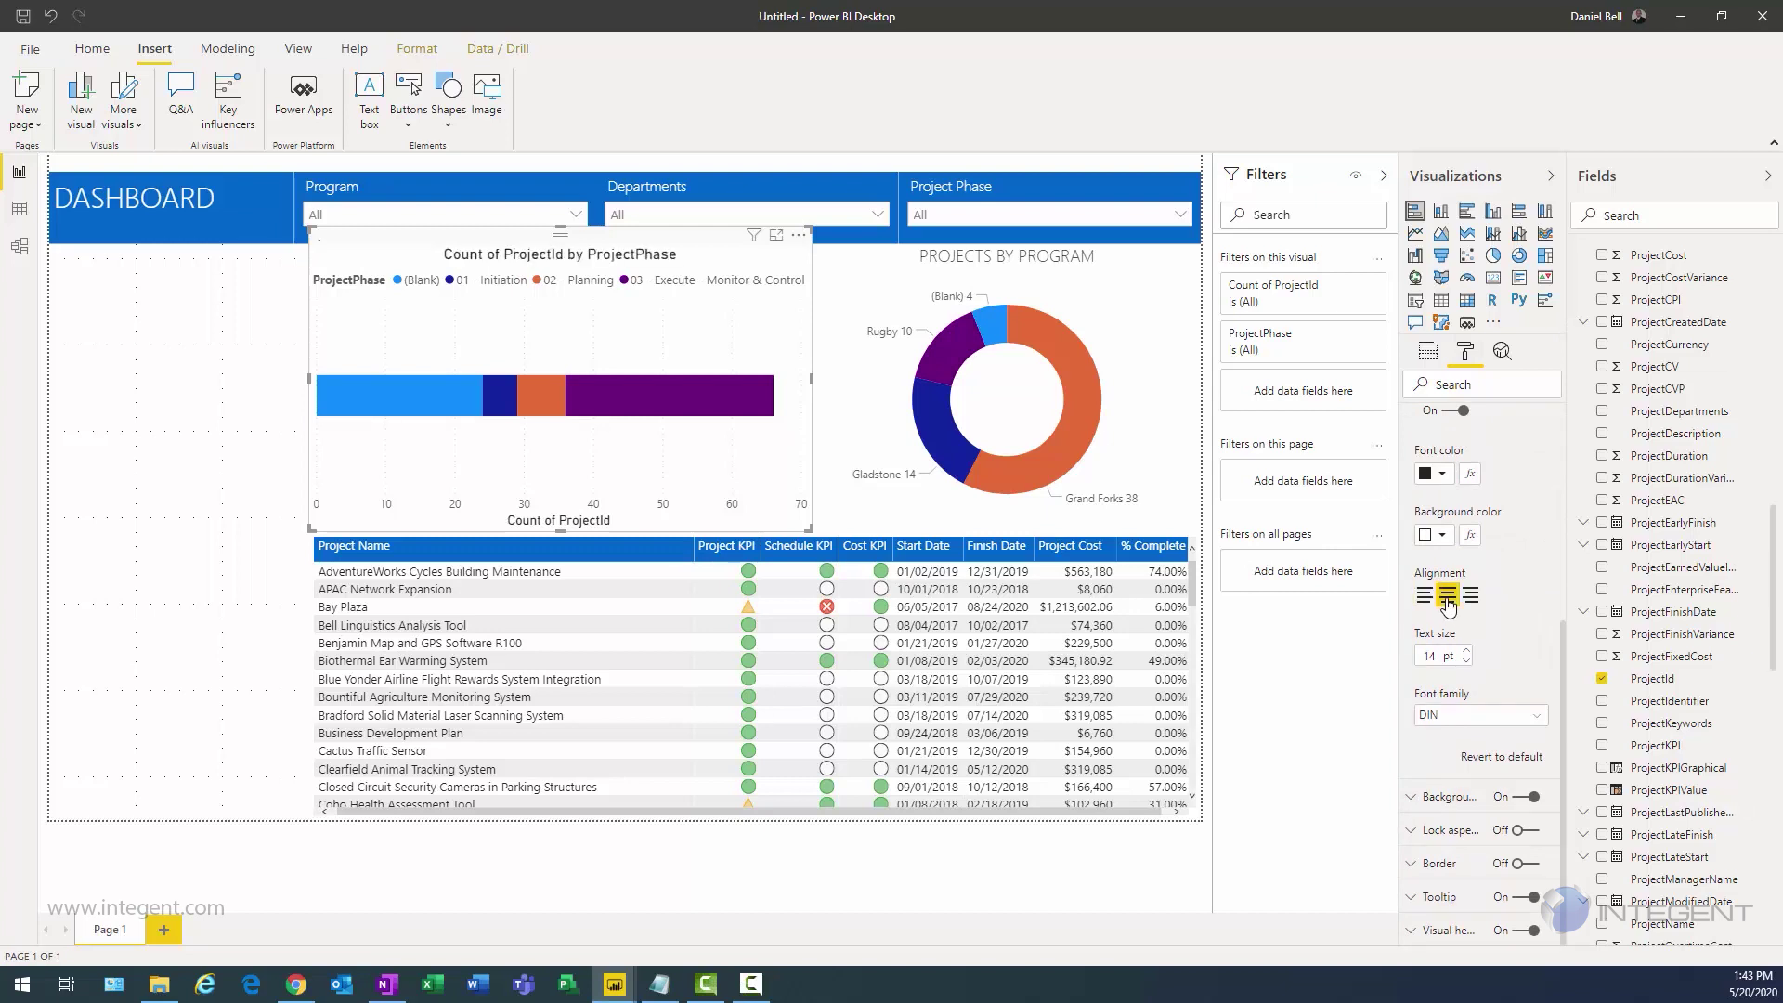
click(1537, 715)
drag(1545, 534, 1537, 692)
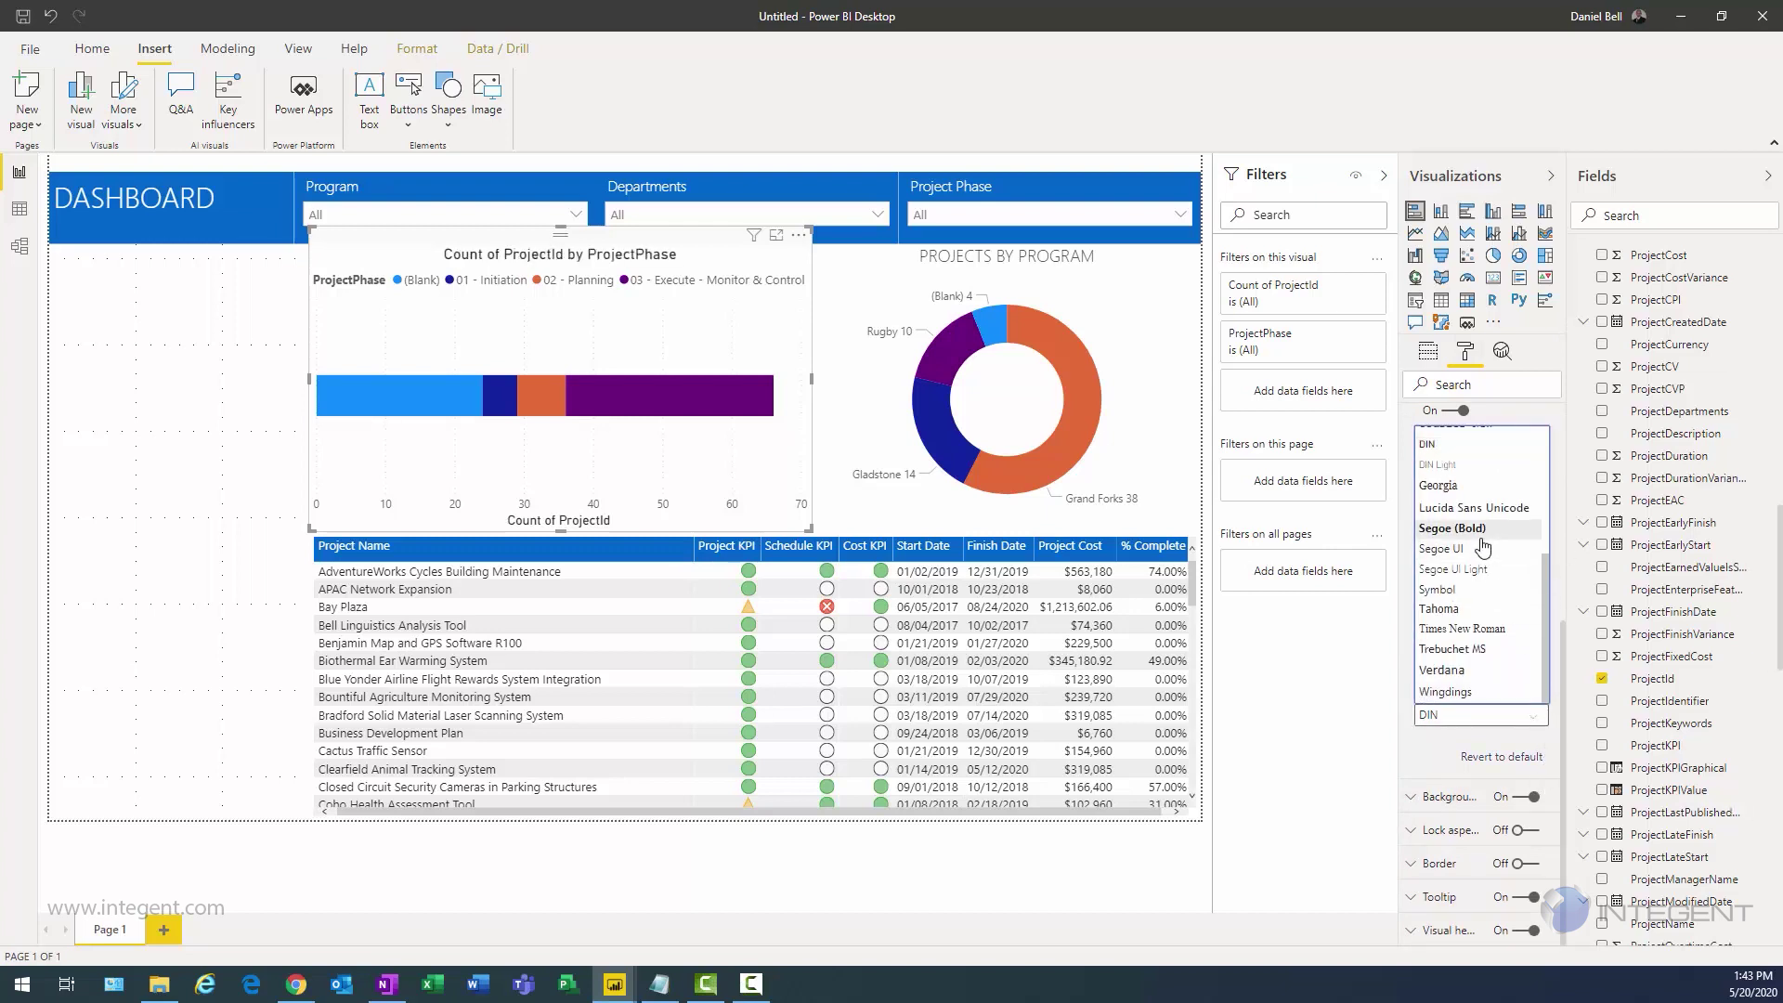
click(1453, 569)
Step: Change the bar chart's title text to PROJECTS BY PHASE
scroll(1452, 575, up, 4)
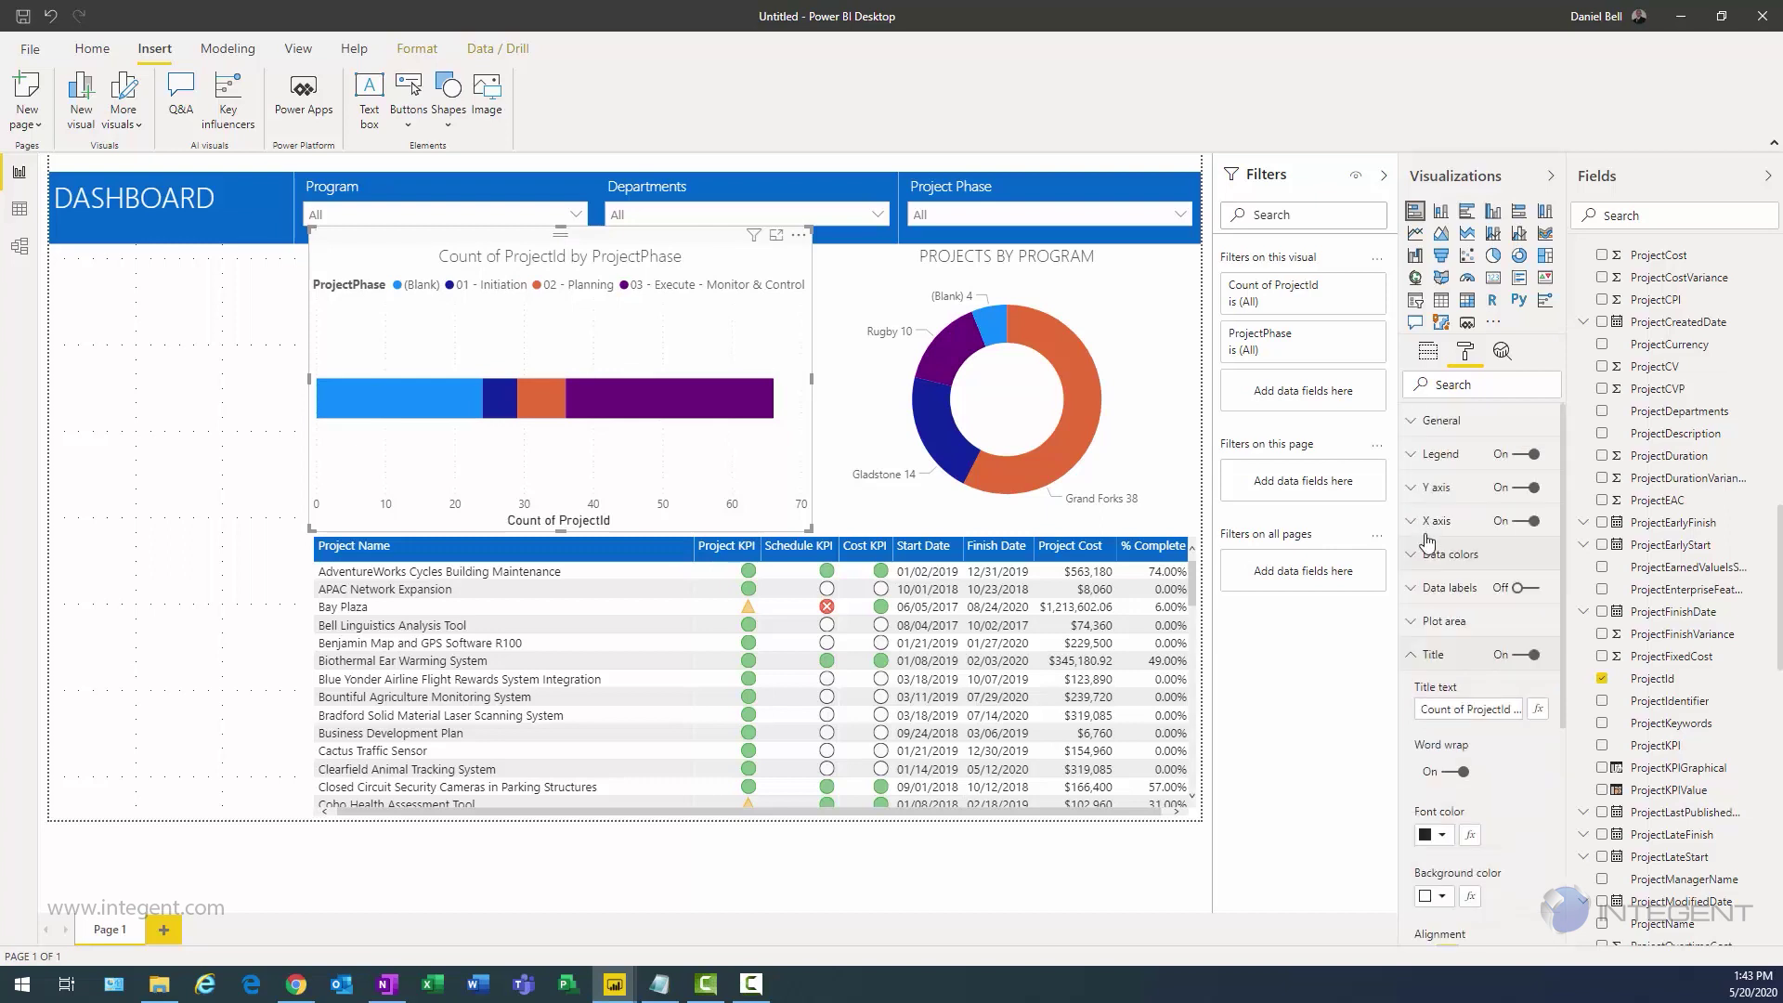
click(1458, 708)
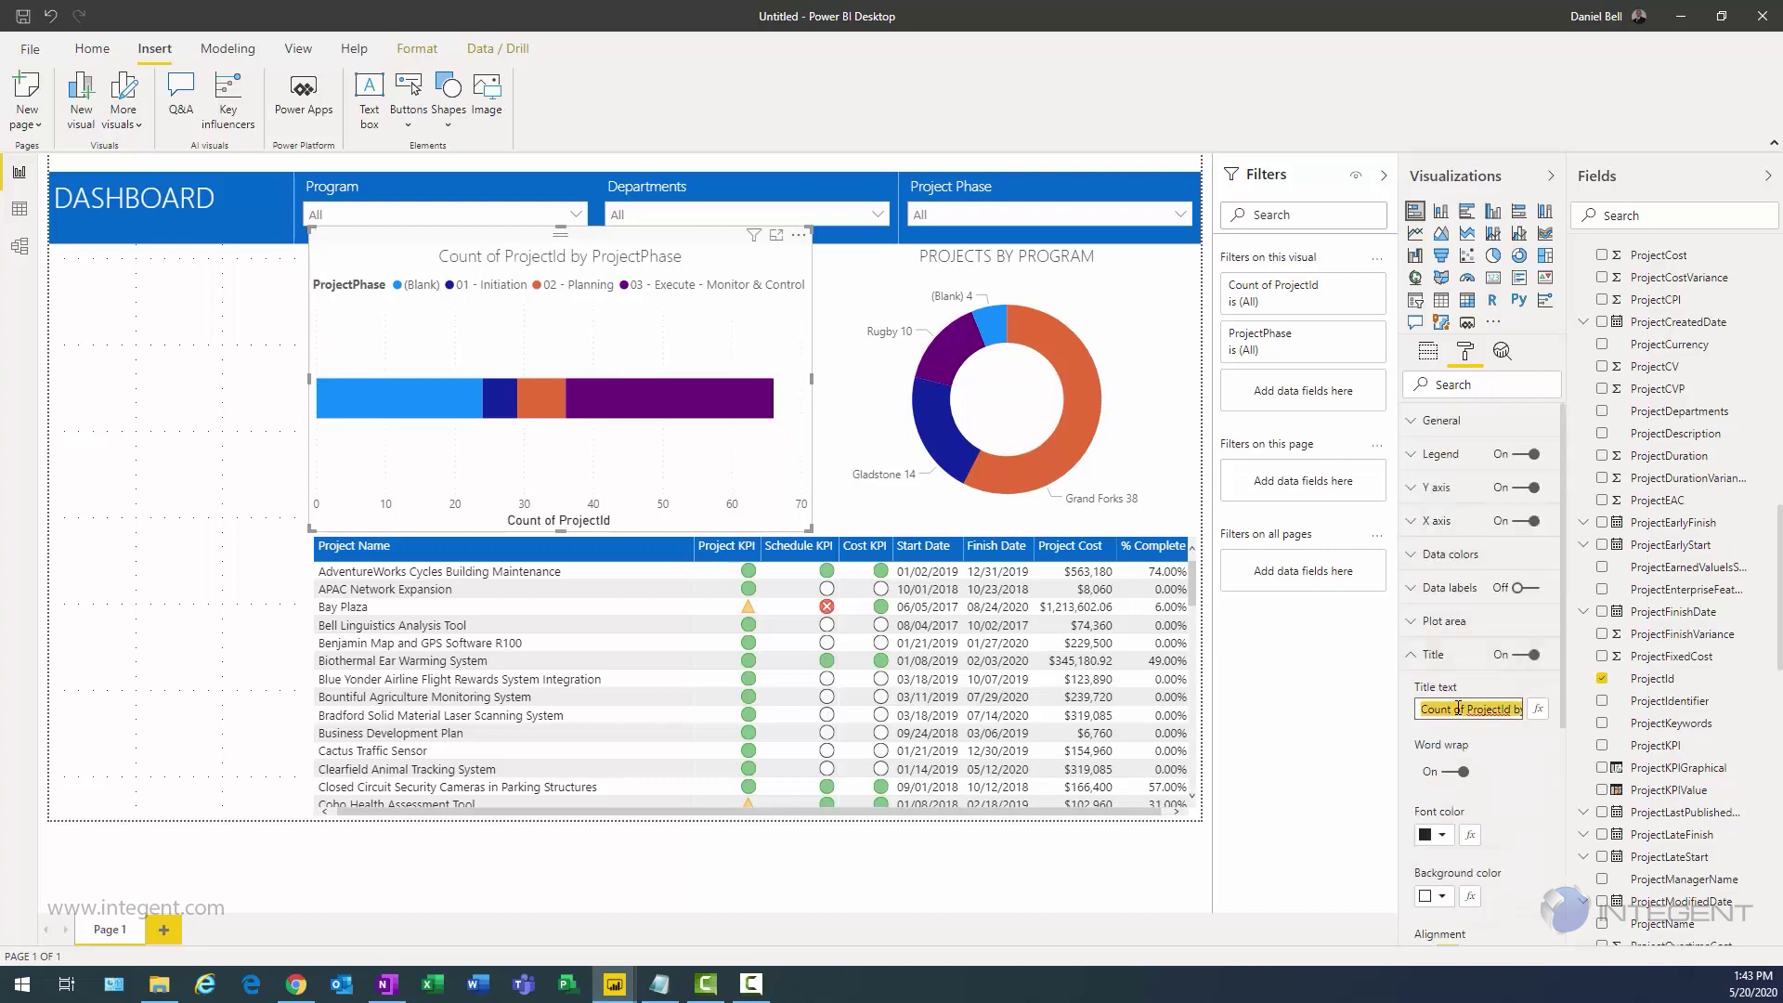
text(PROJECTS BY PHASE)
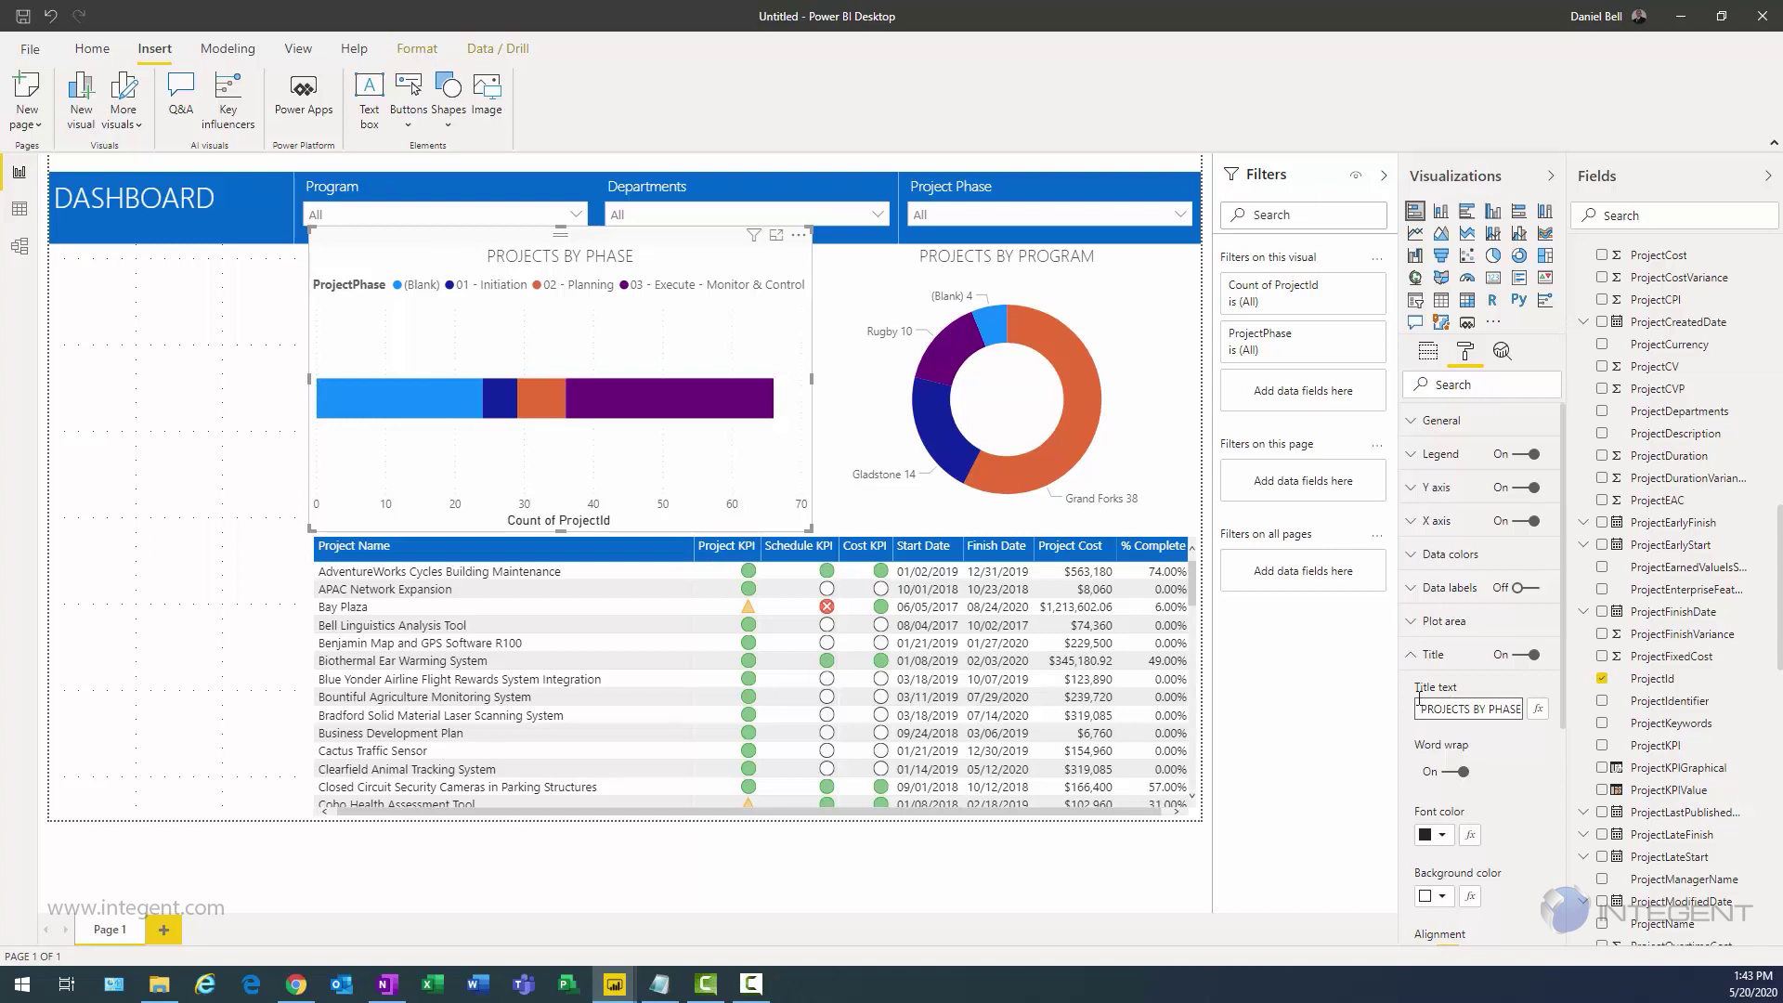
click(1412, 658)
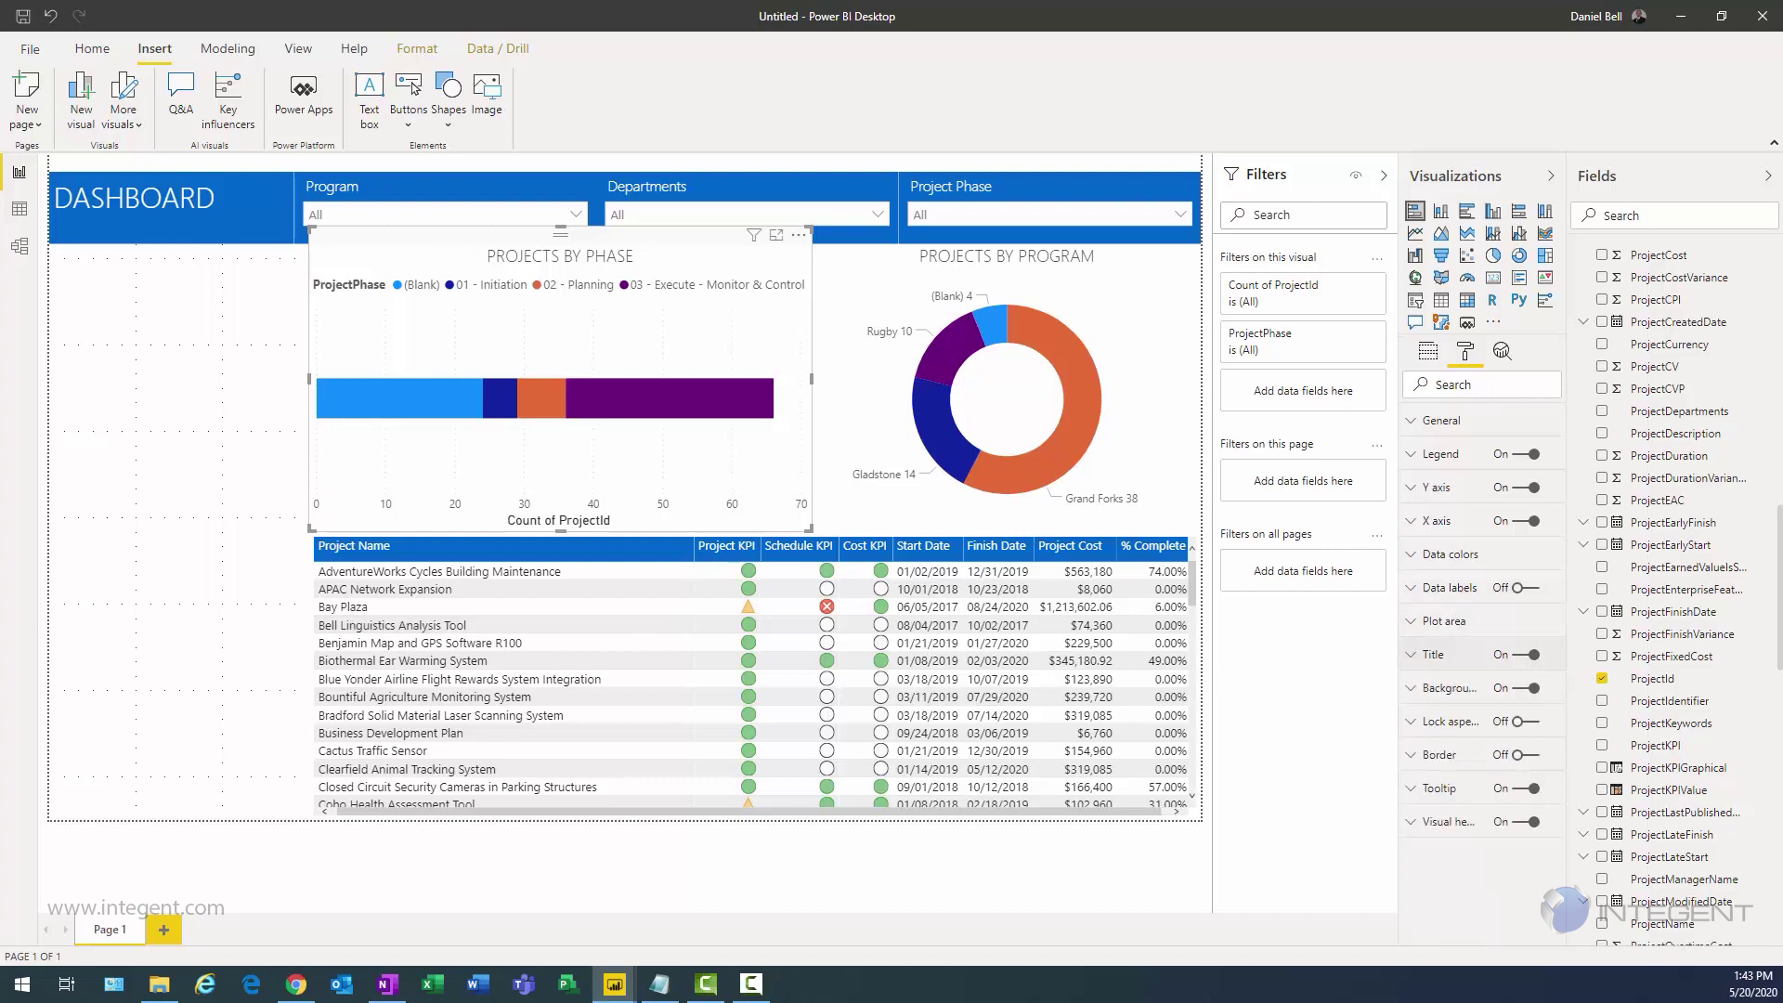
Step: Clear the legend name of the bar chart
click(1413, 455)
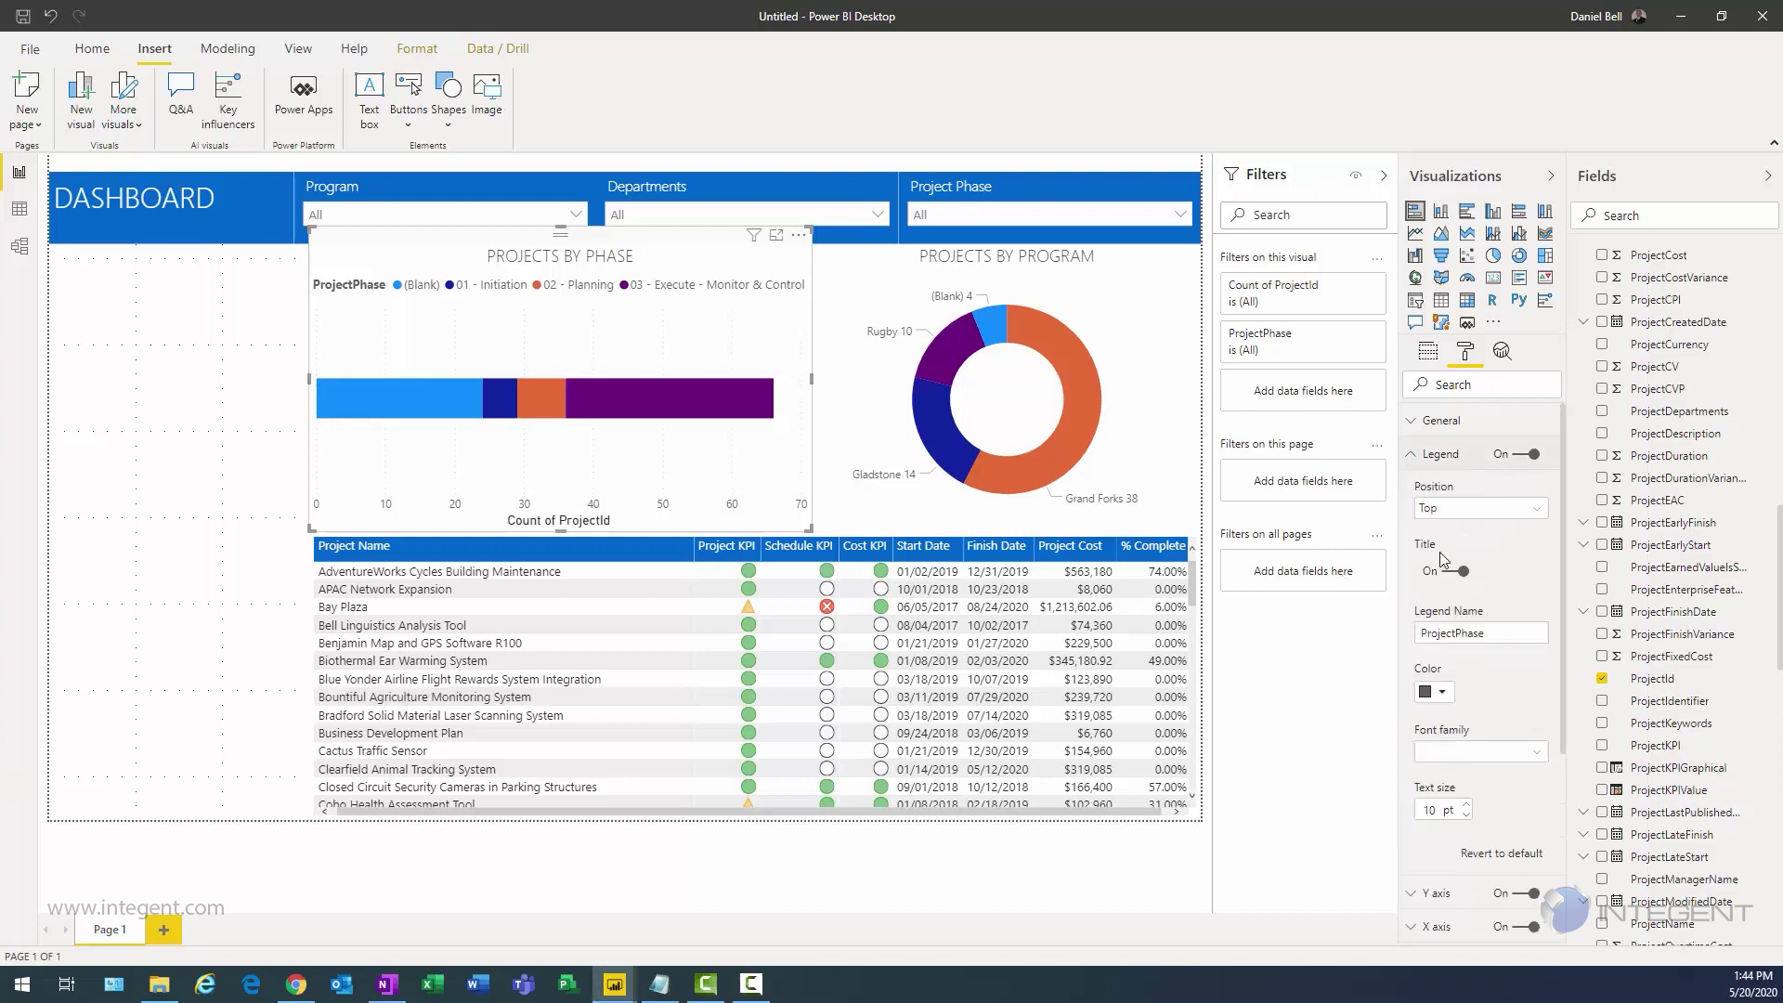
double_click(1478, 631)
key(BackSpace)
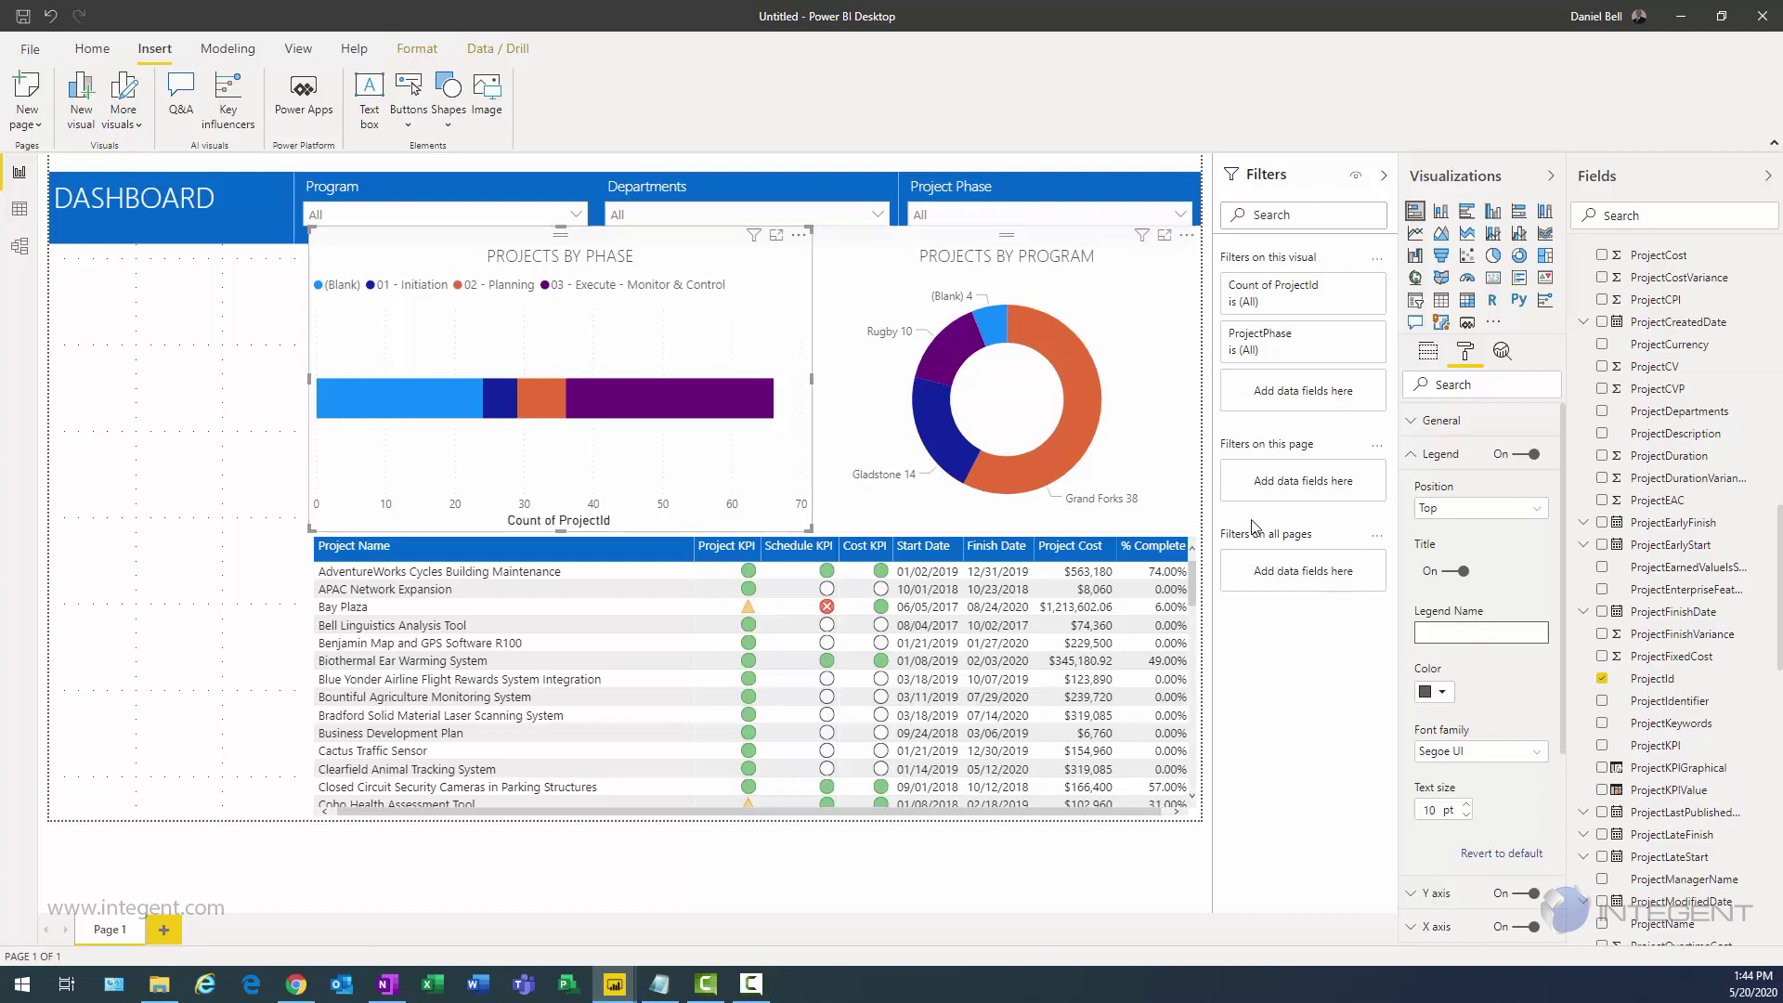
scroll(1479, 731, down, 3)
scroll(1479, 731, up, 3)
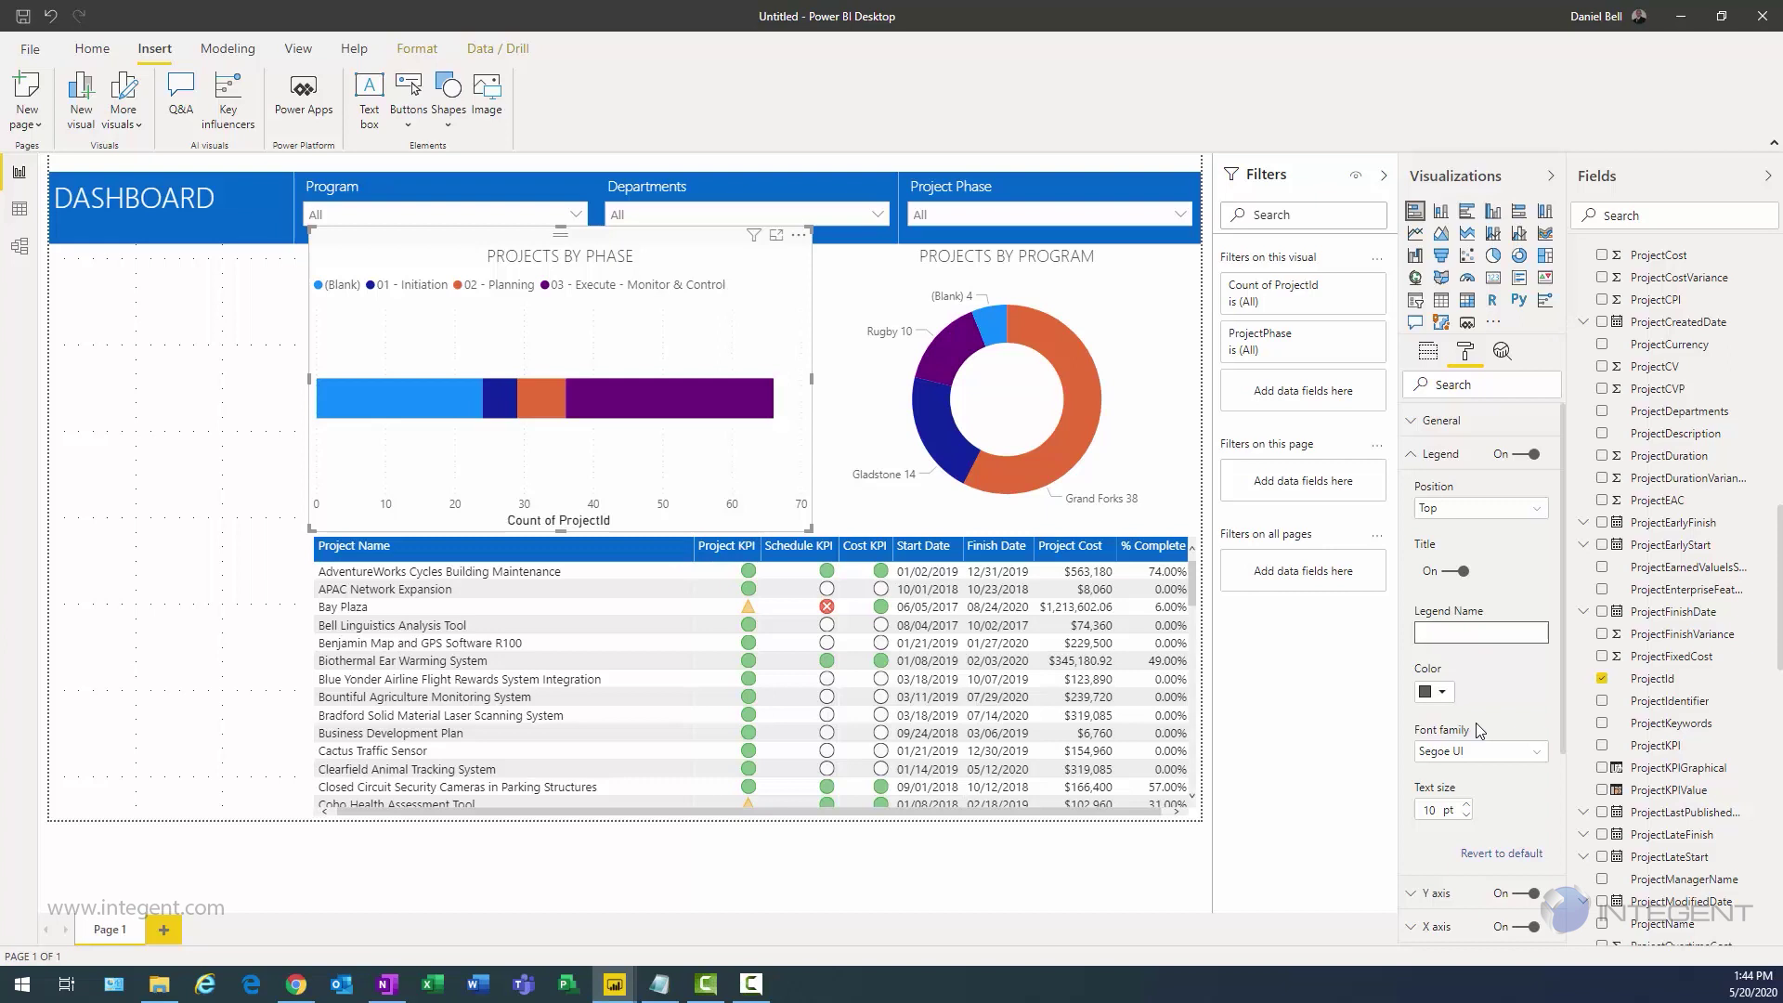
Step: Insert a card visual below the DASHBOARD heading and show the ProjectCost field in it
click(160, 426)
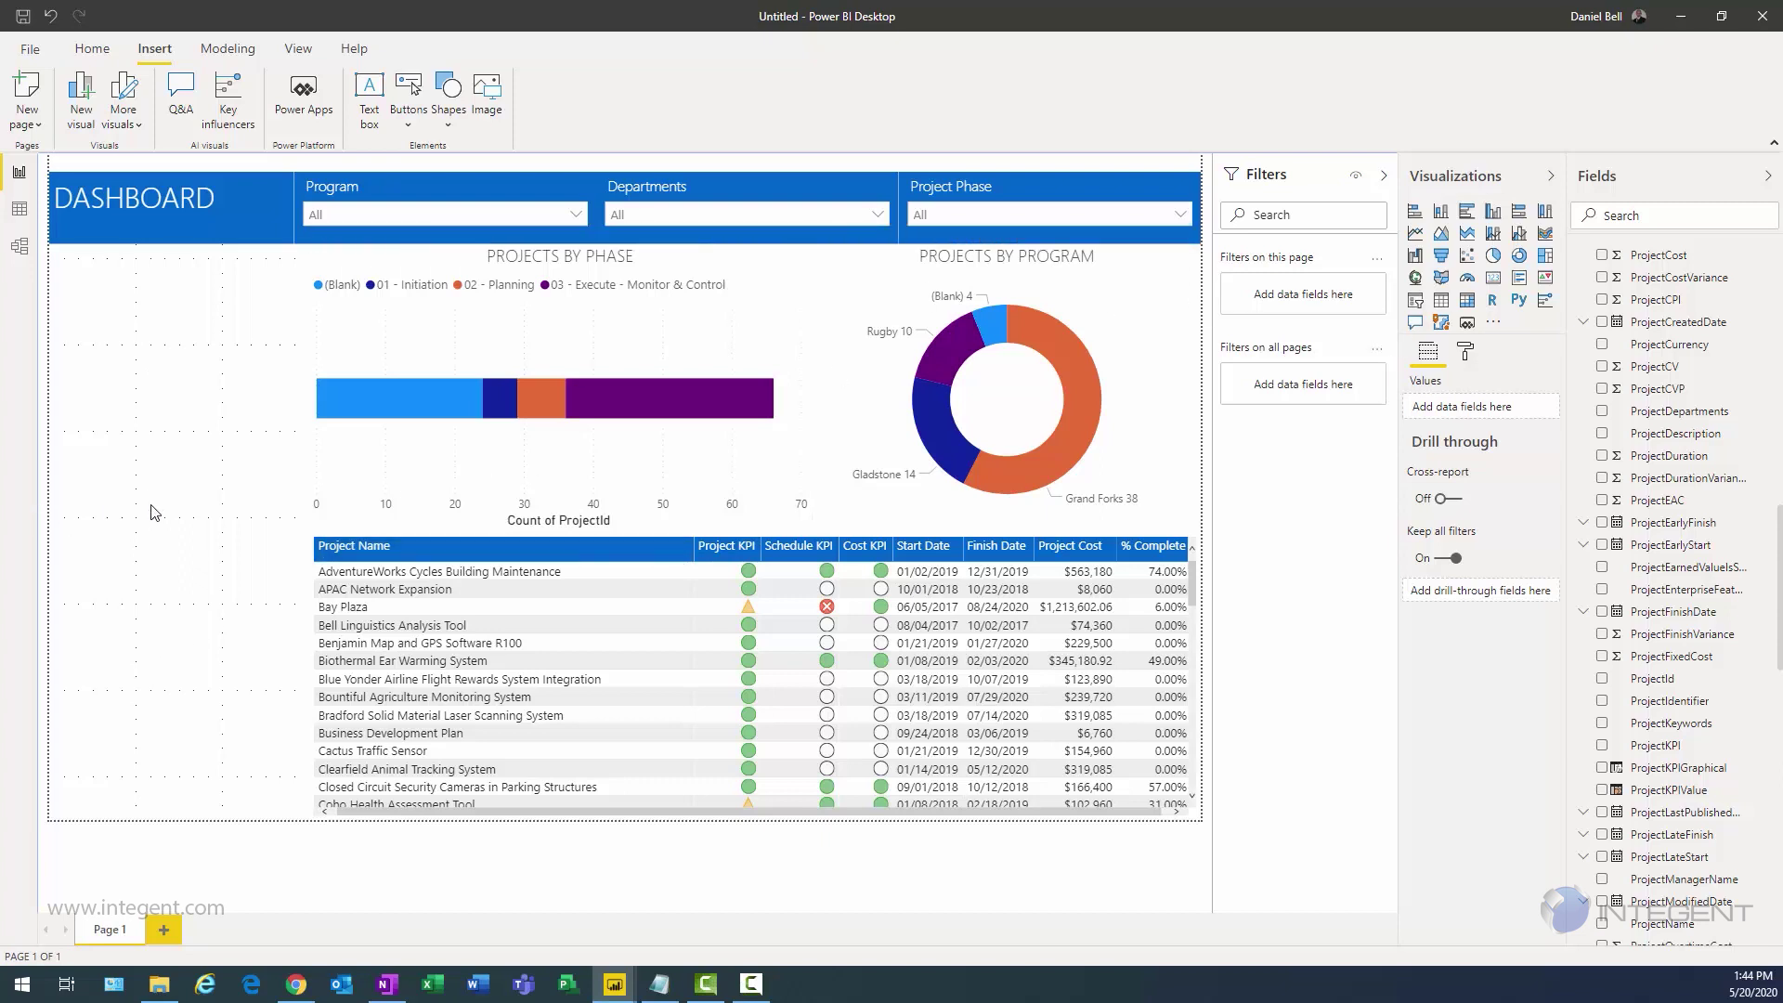
click(1492, 279)
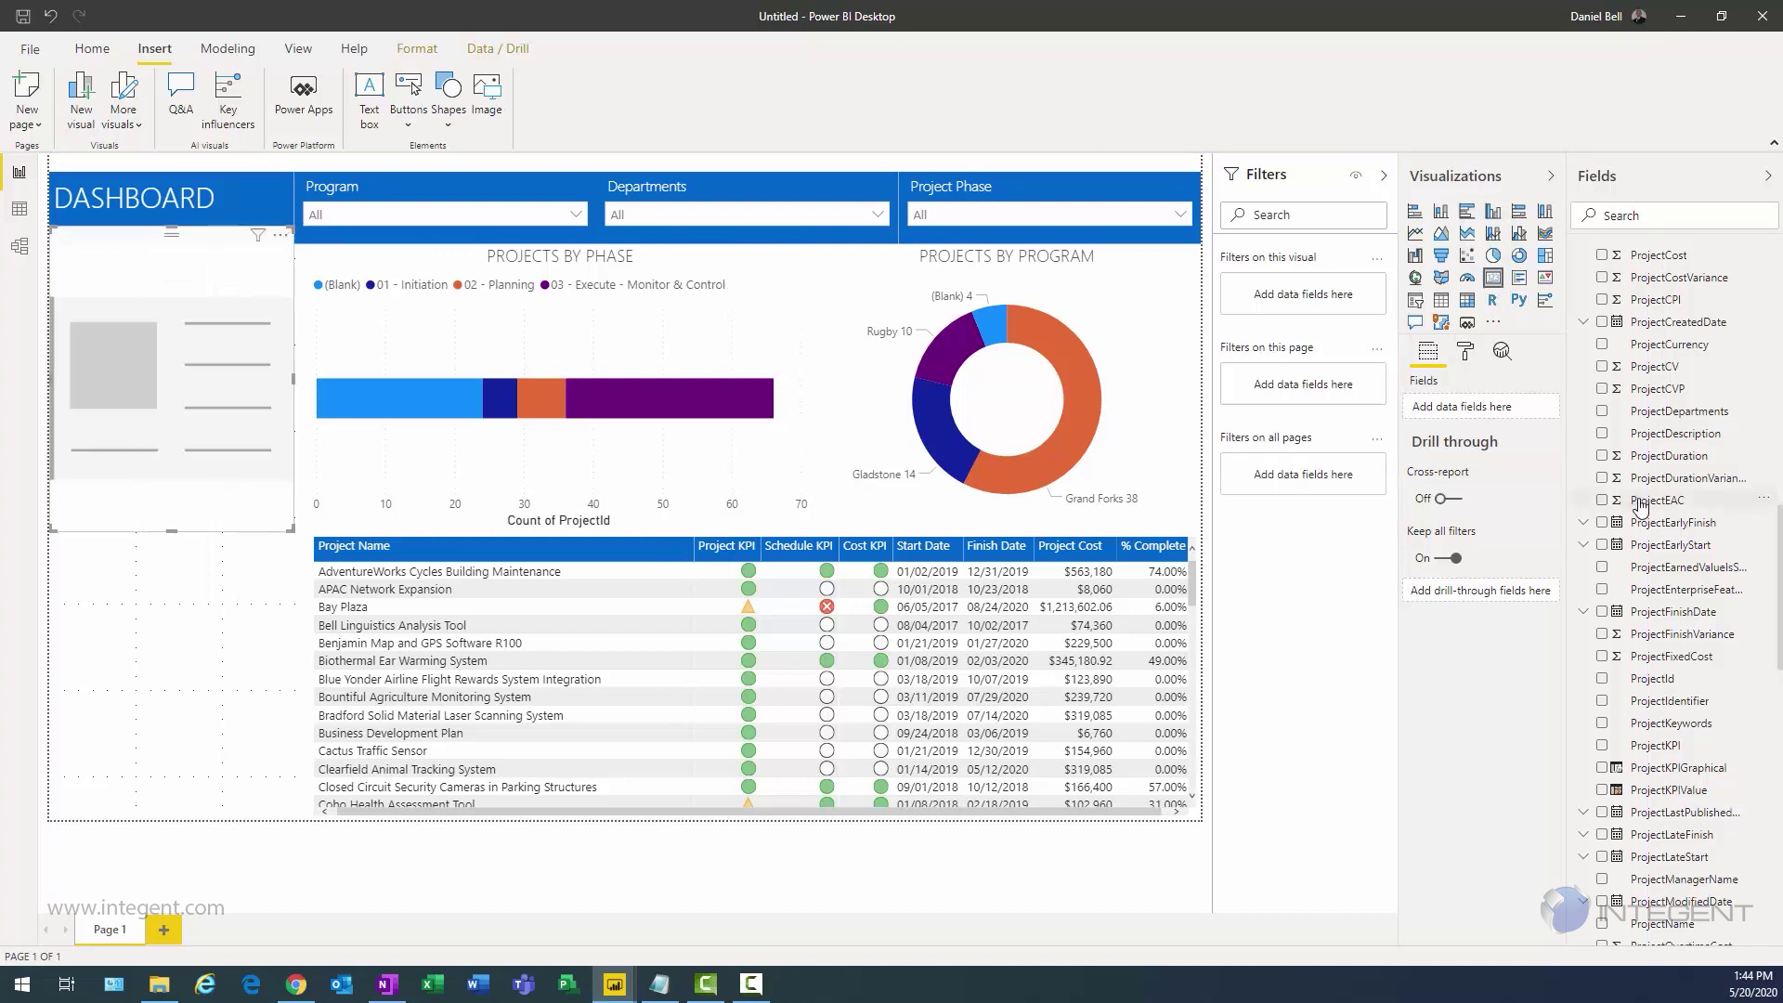
click(1602, 256)
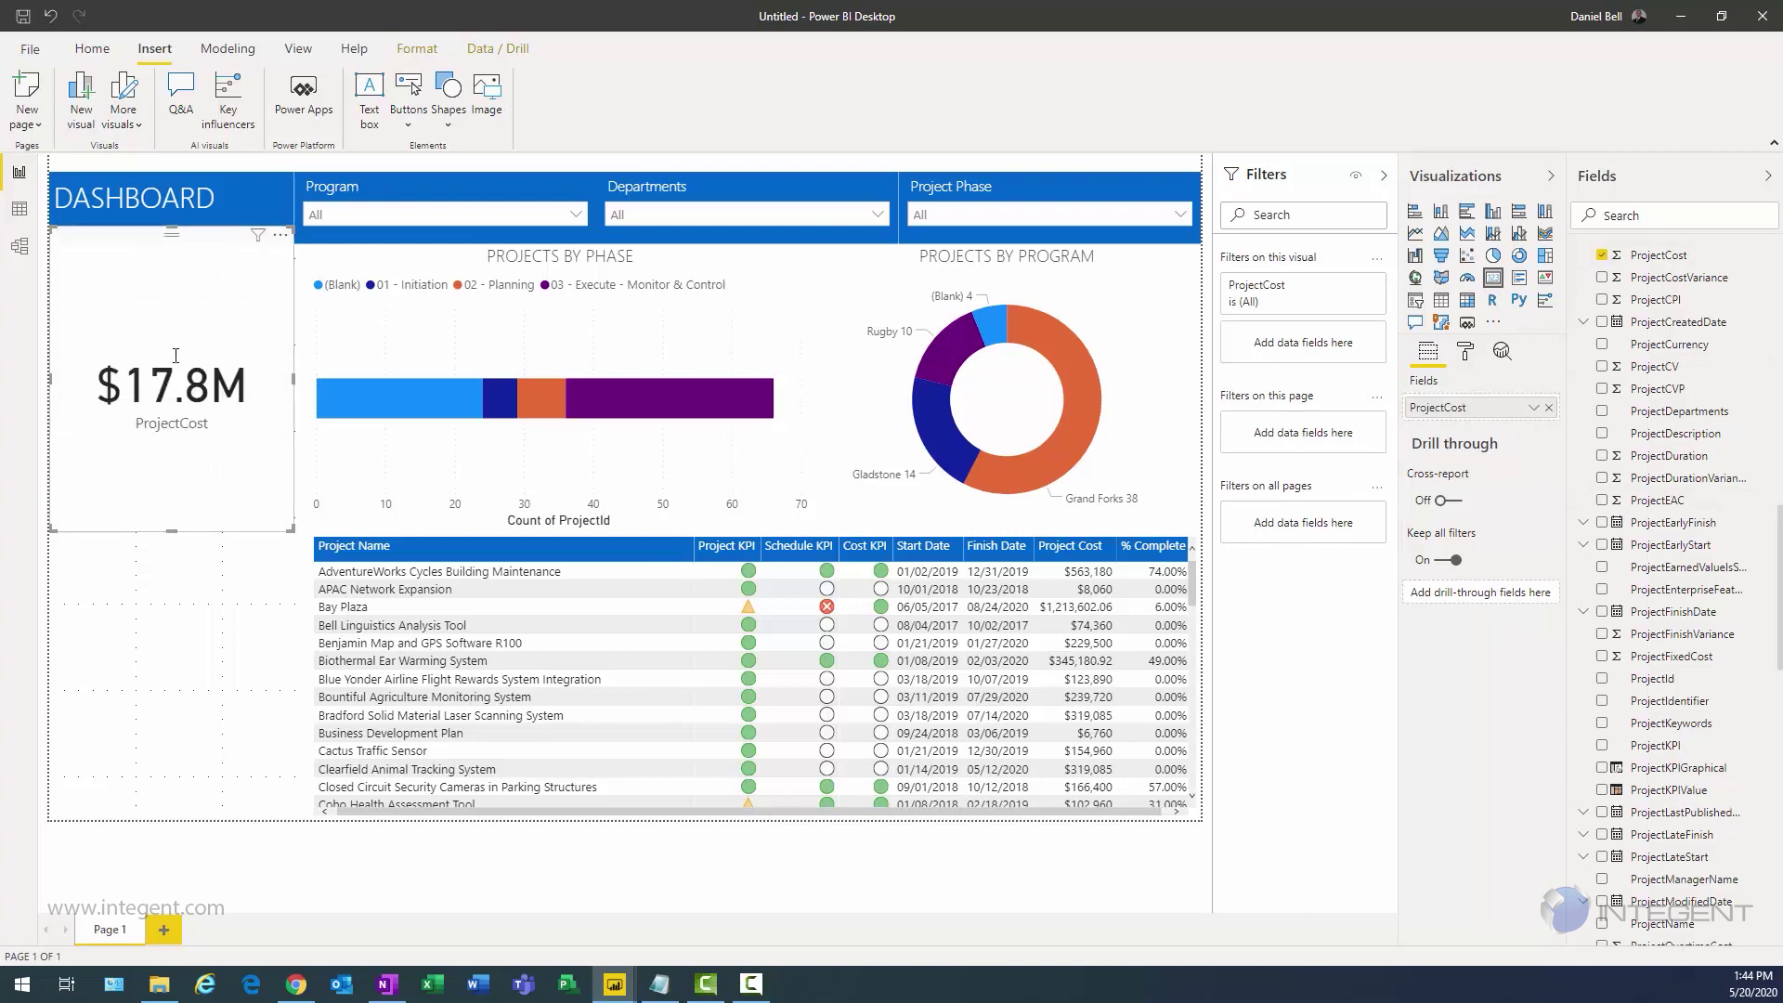
Step: Shrink the project cost card, widen it slightly and move it to the page's lower corner beside the project table
drag(175, 356, 175, 400)
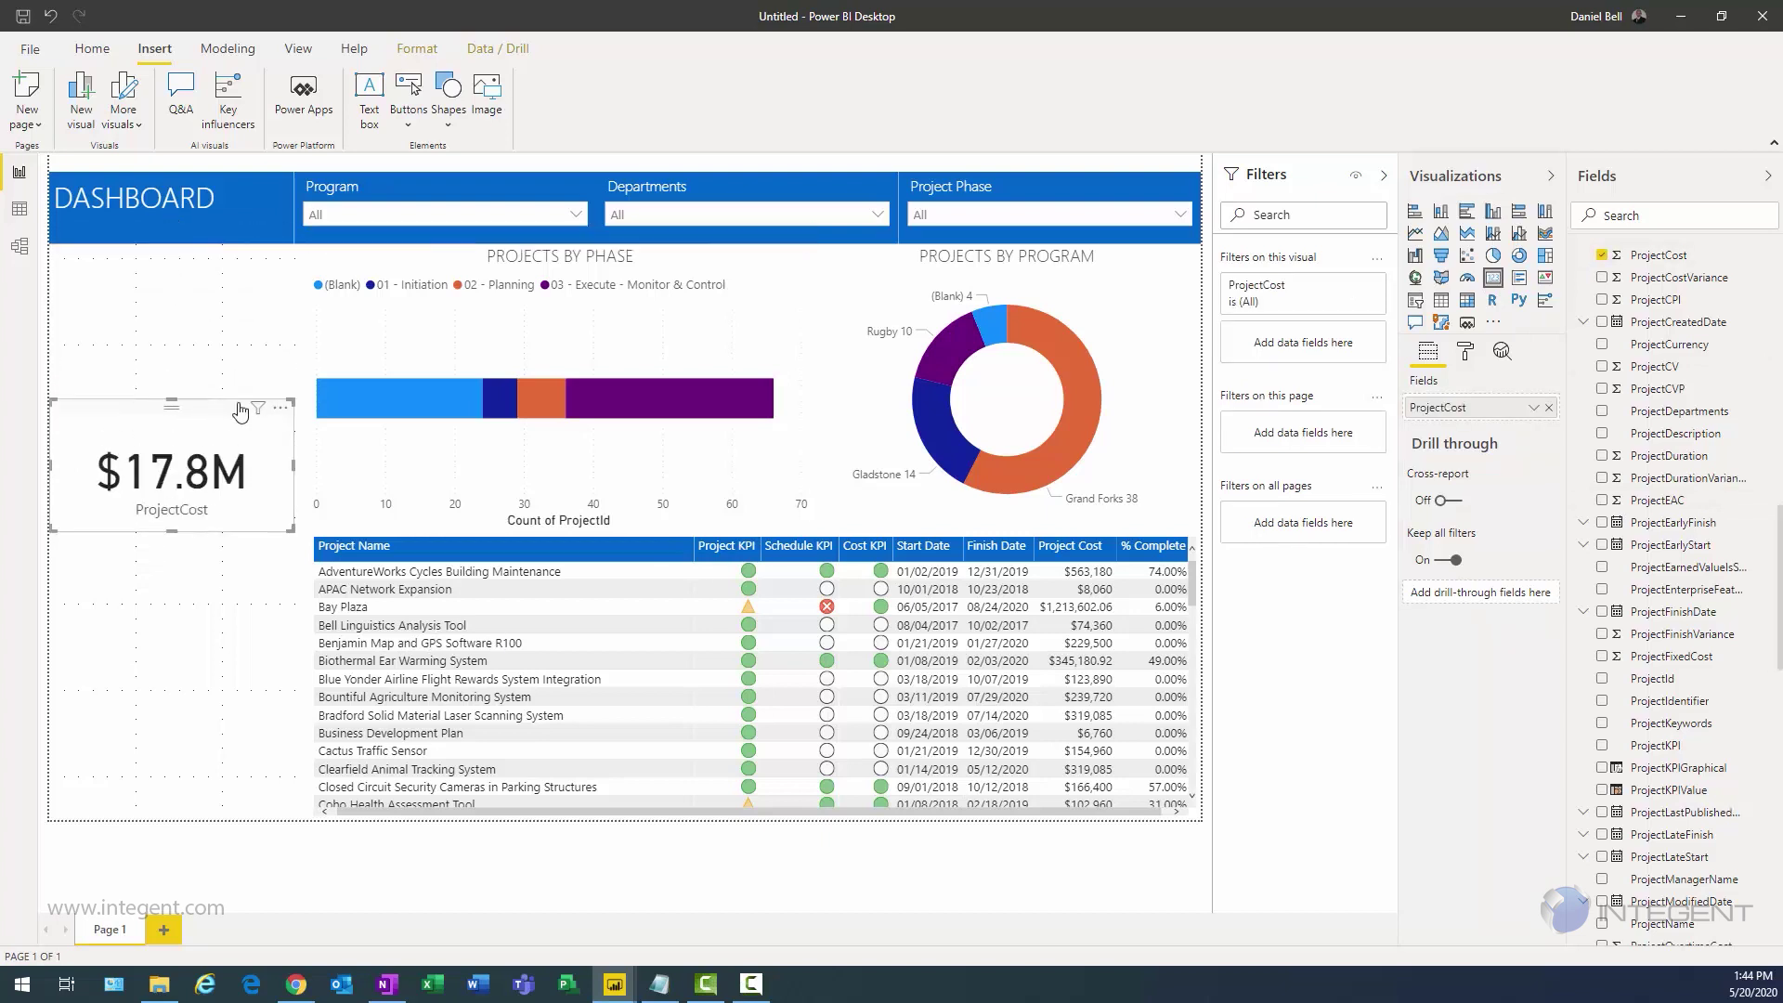
drag(293, 467, 303, 474)
drag(211, 441, 192, 722)
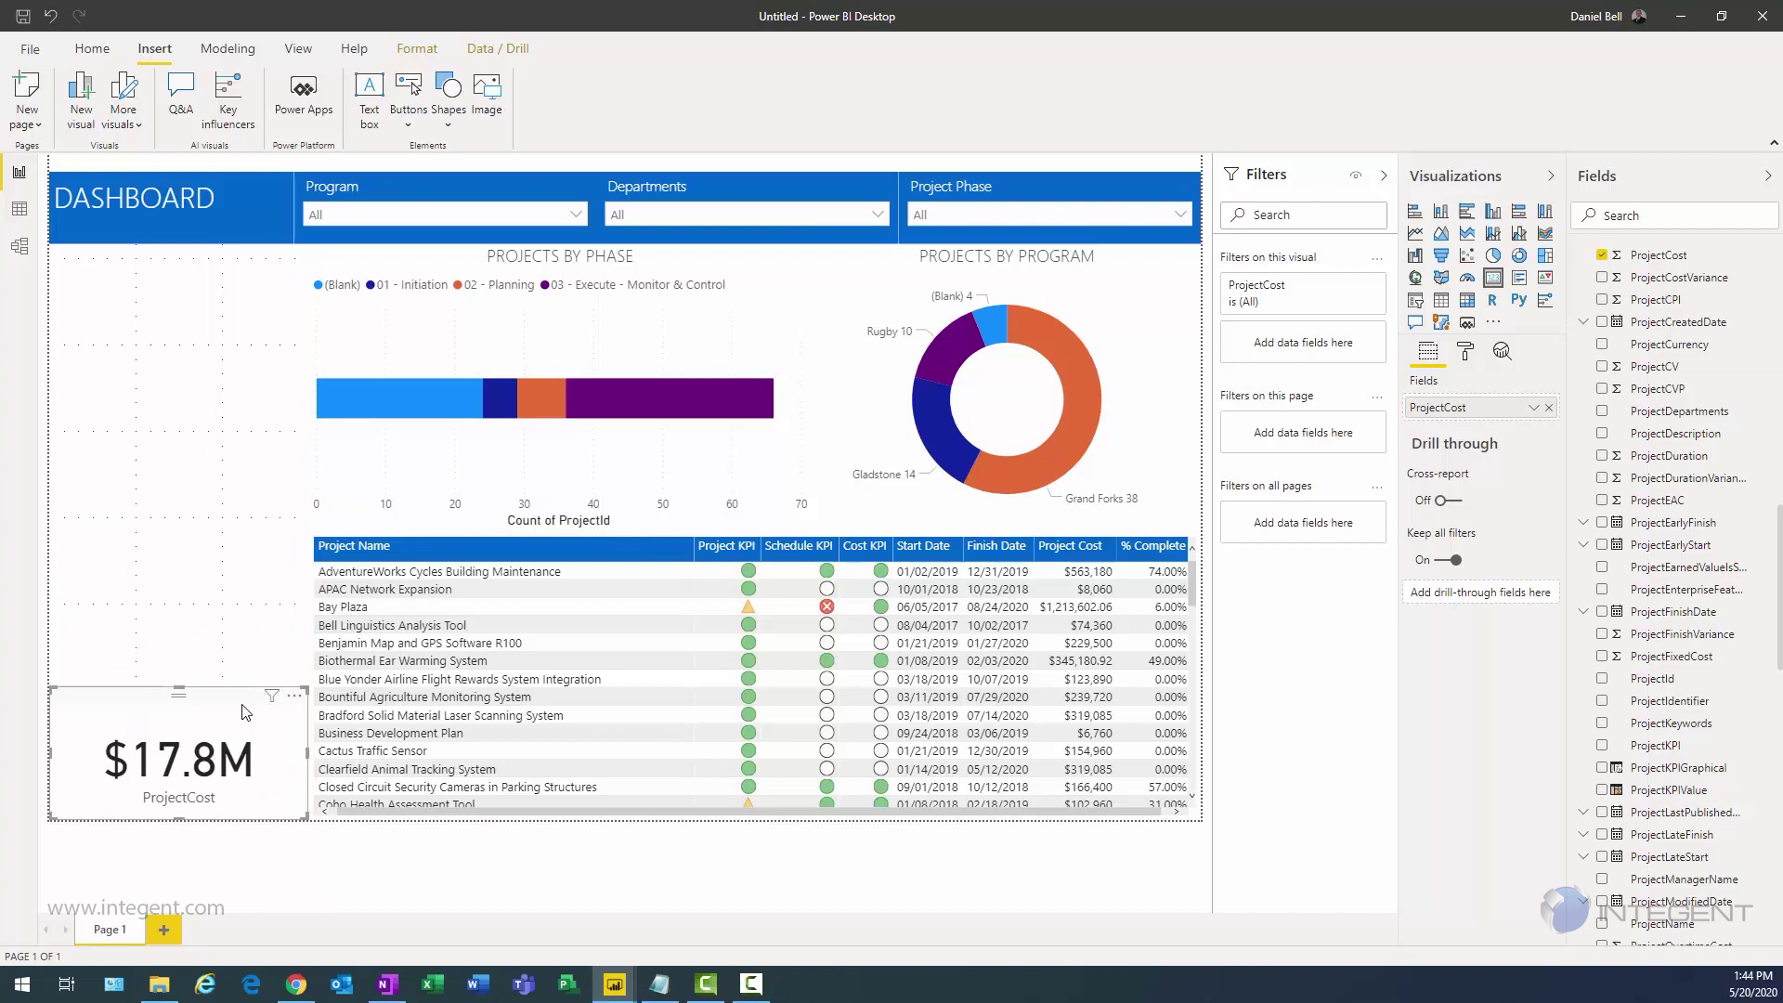
Step: Set the project cost card's background color to the lightest gray theme shade
click(1465, 350)
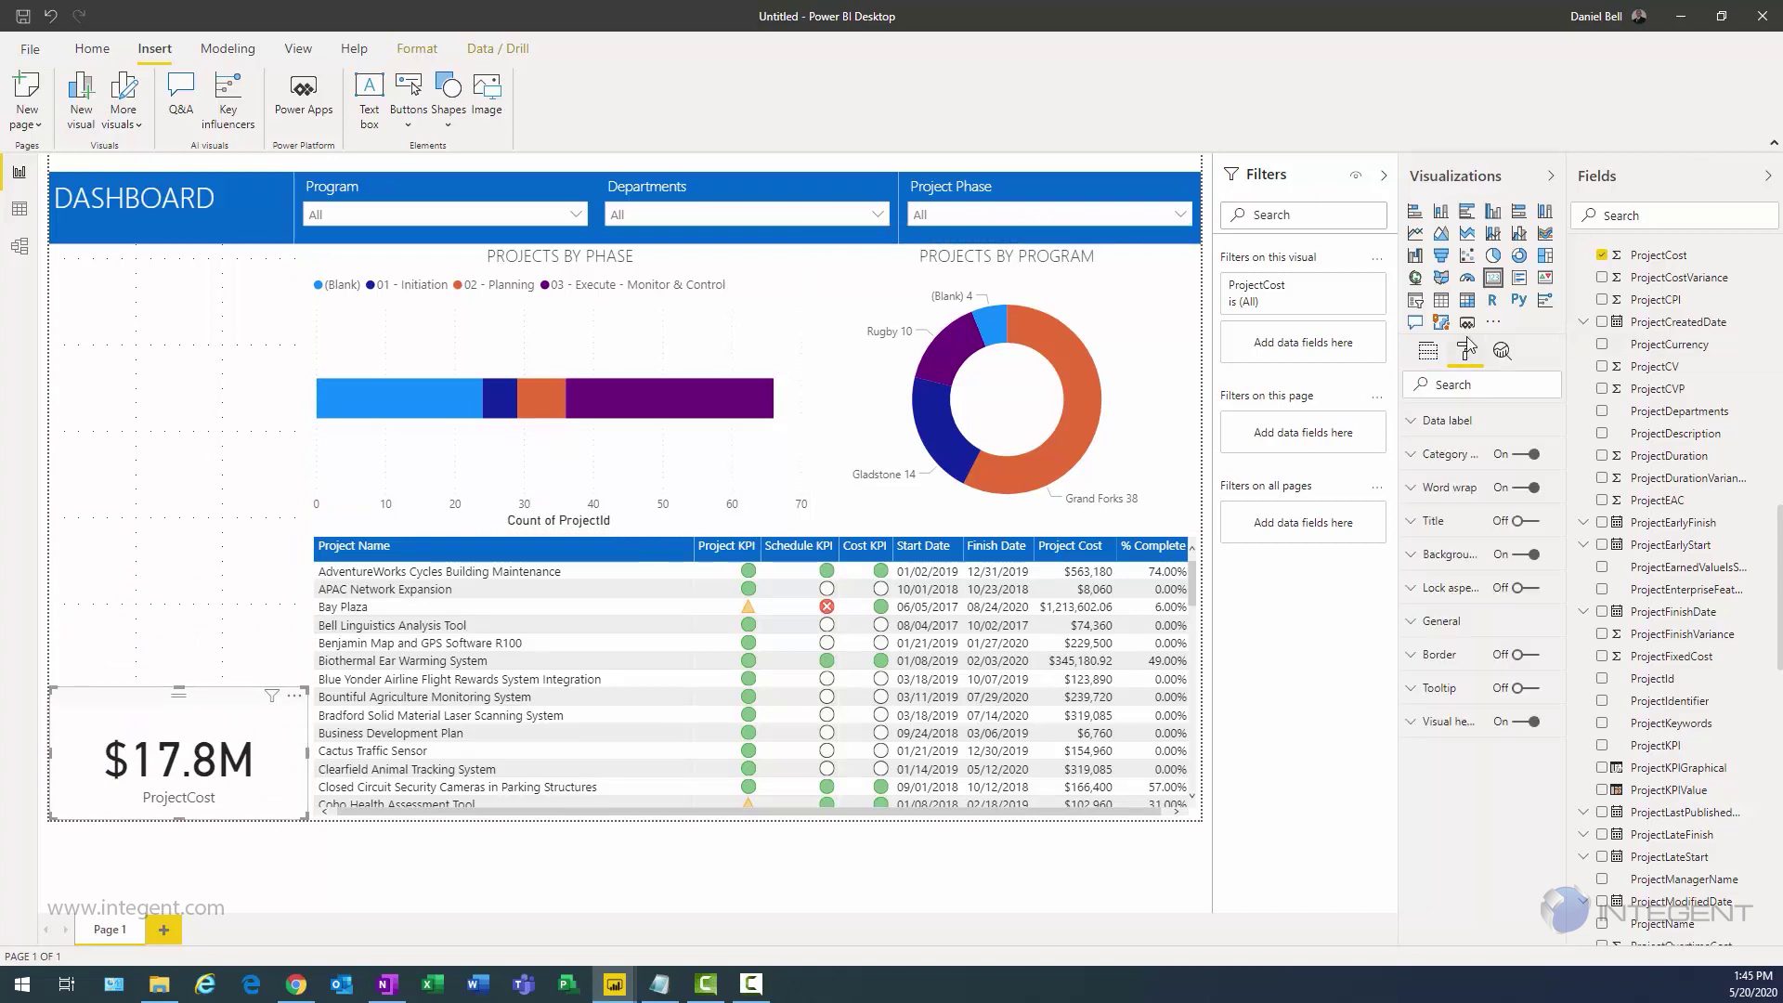
click(1415, 555)
click(1442, 611)
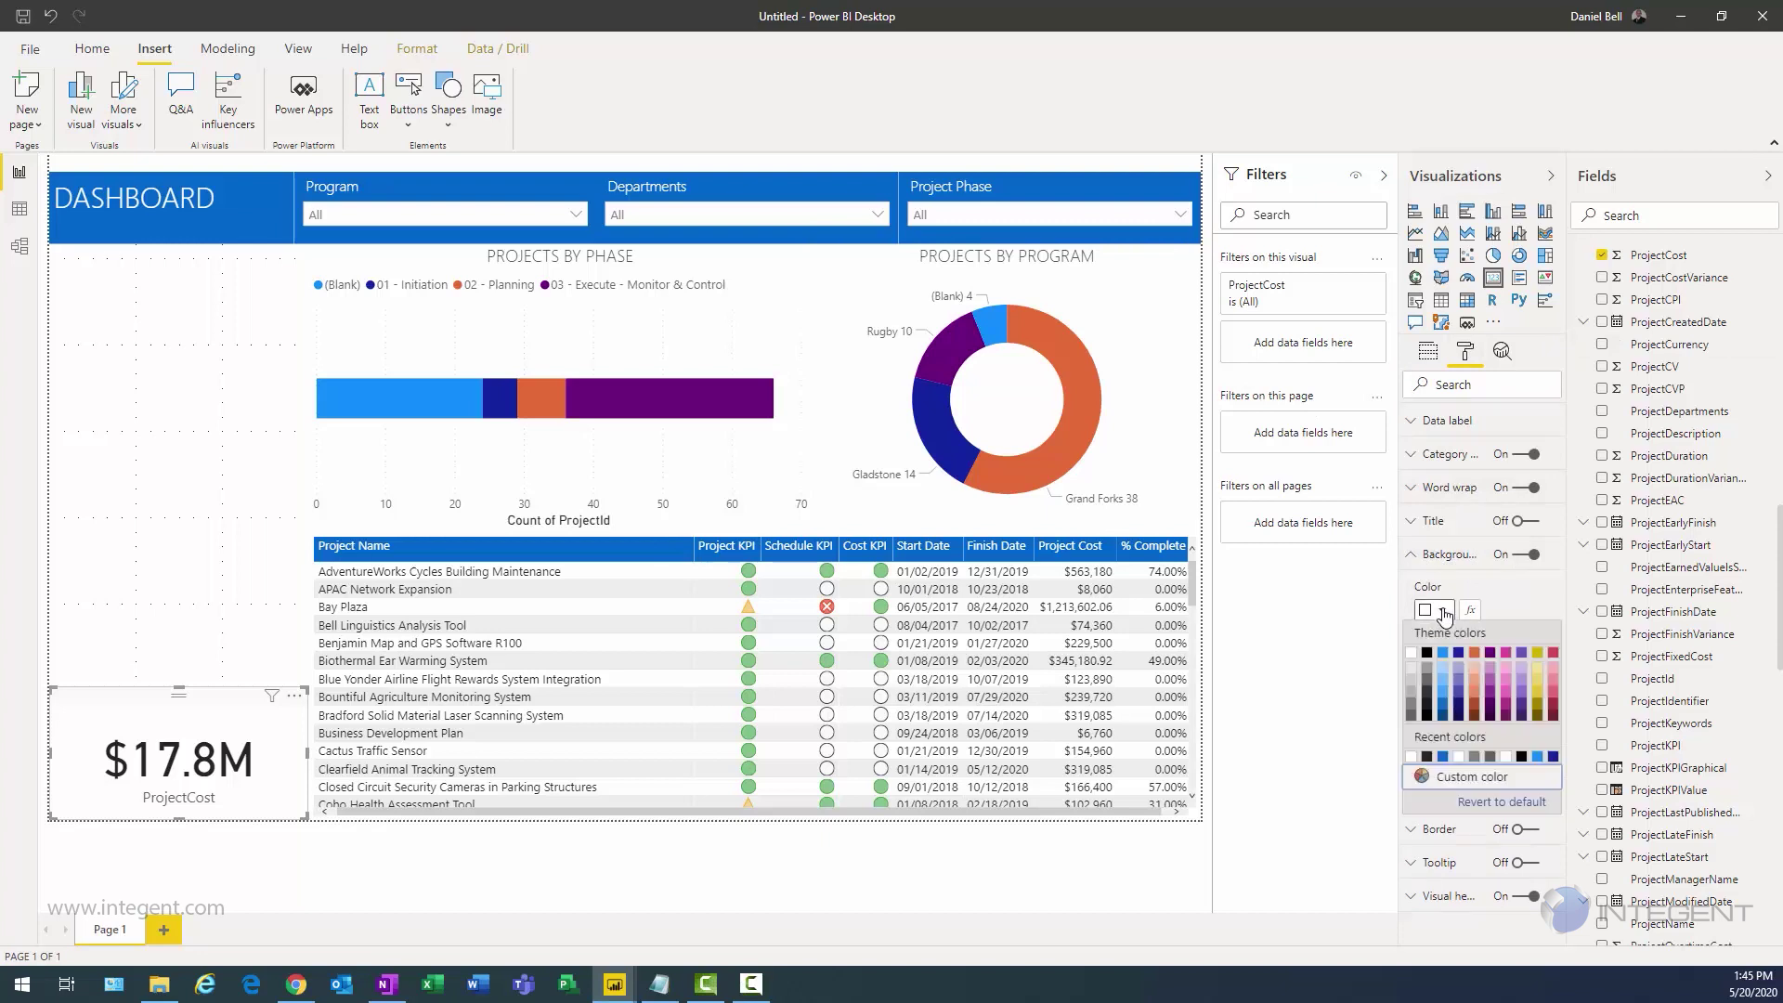
click(1411, 685)
click(1442, 615)
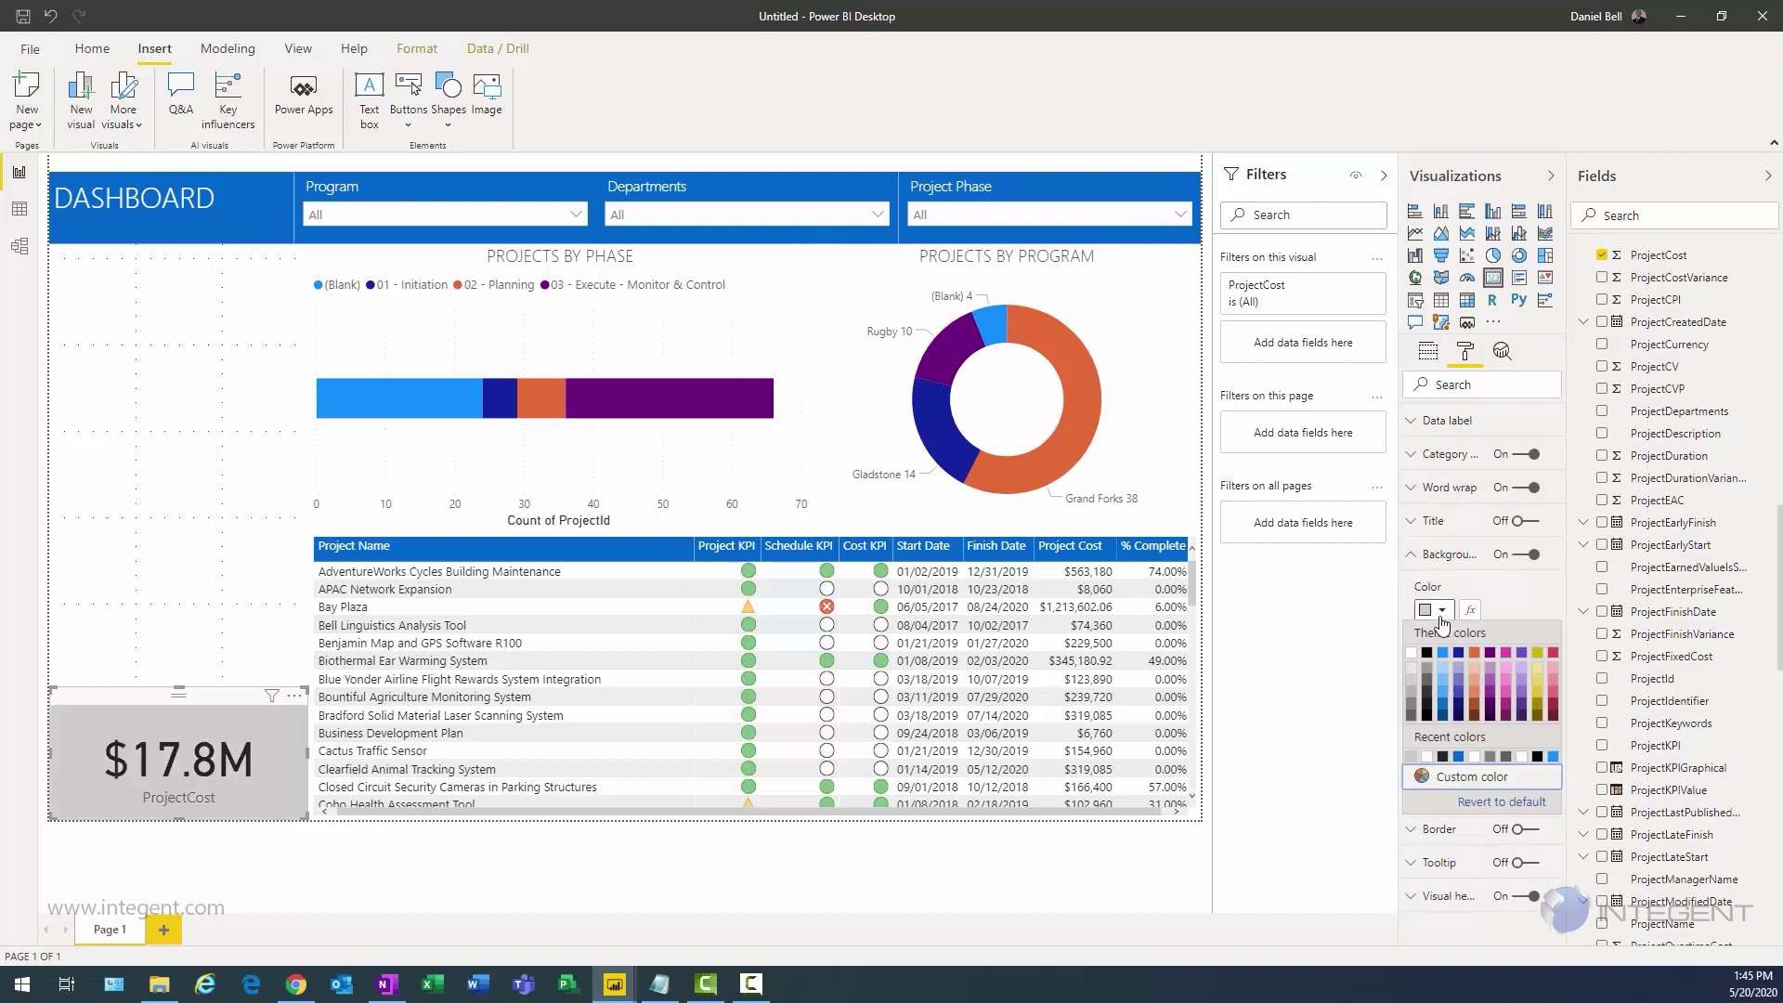
click(1410, 670)
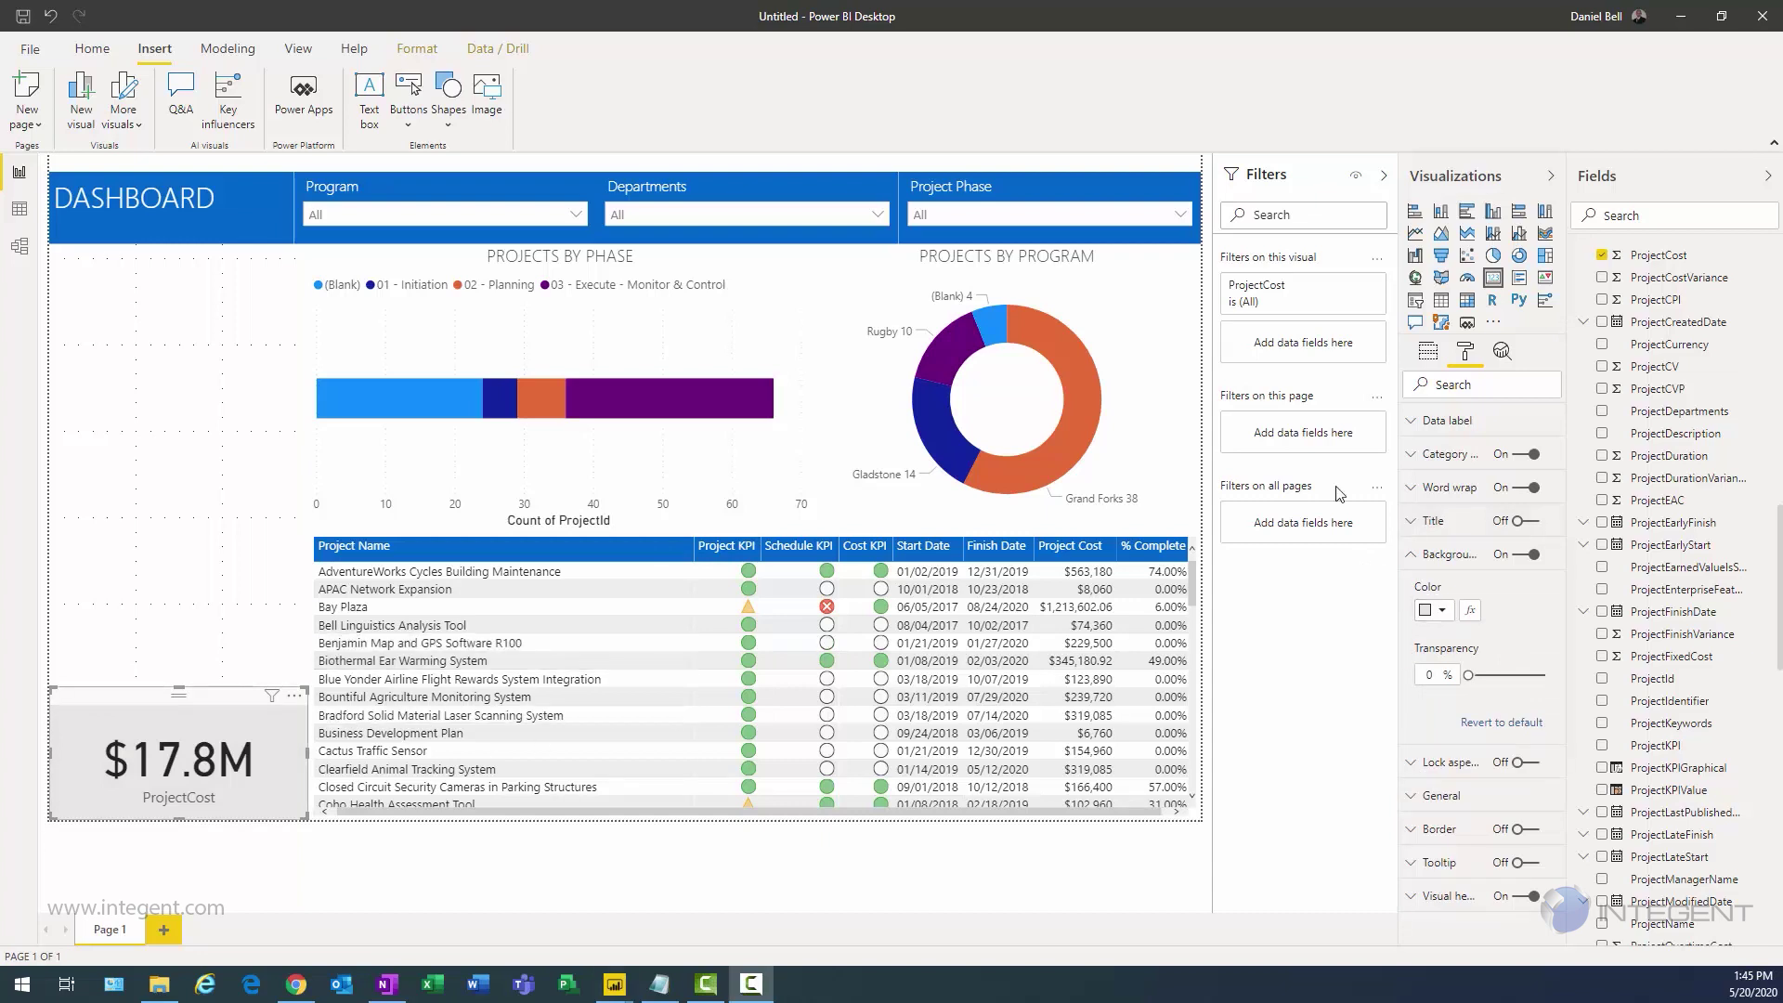
Step: Turn on the card's title and set its text to PROJECT COST
click(1413, 523)
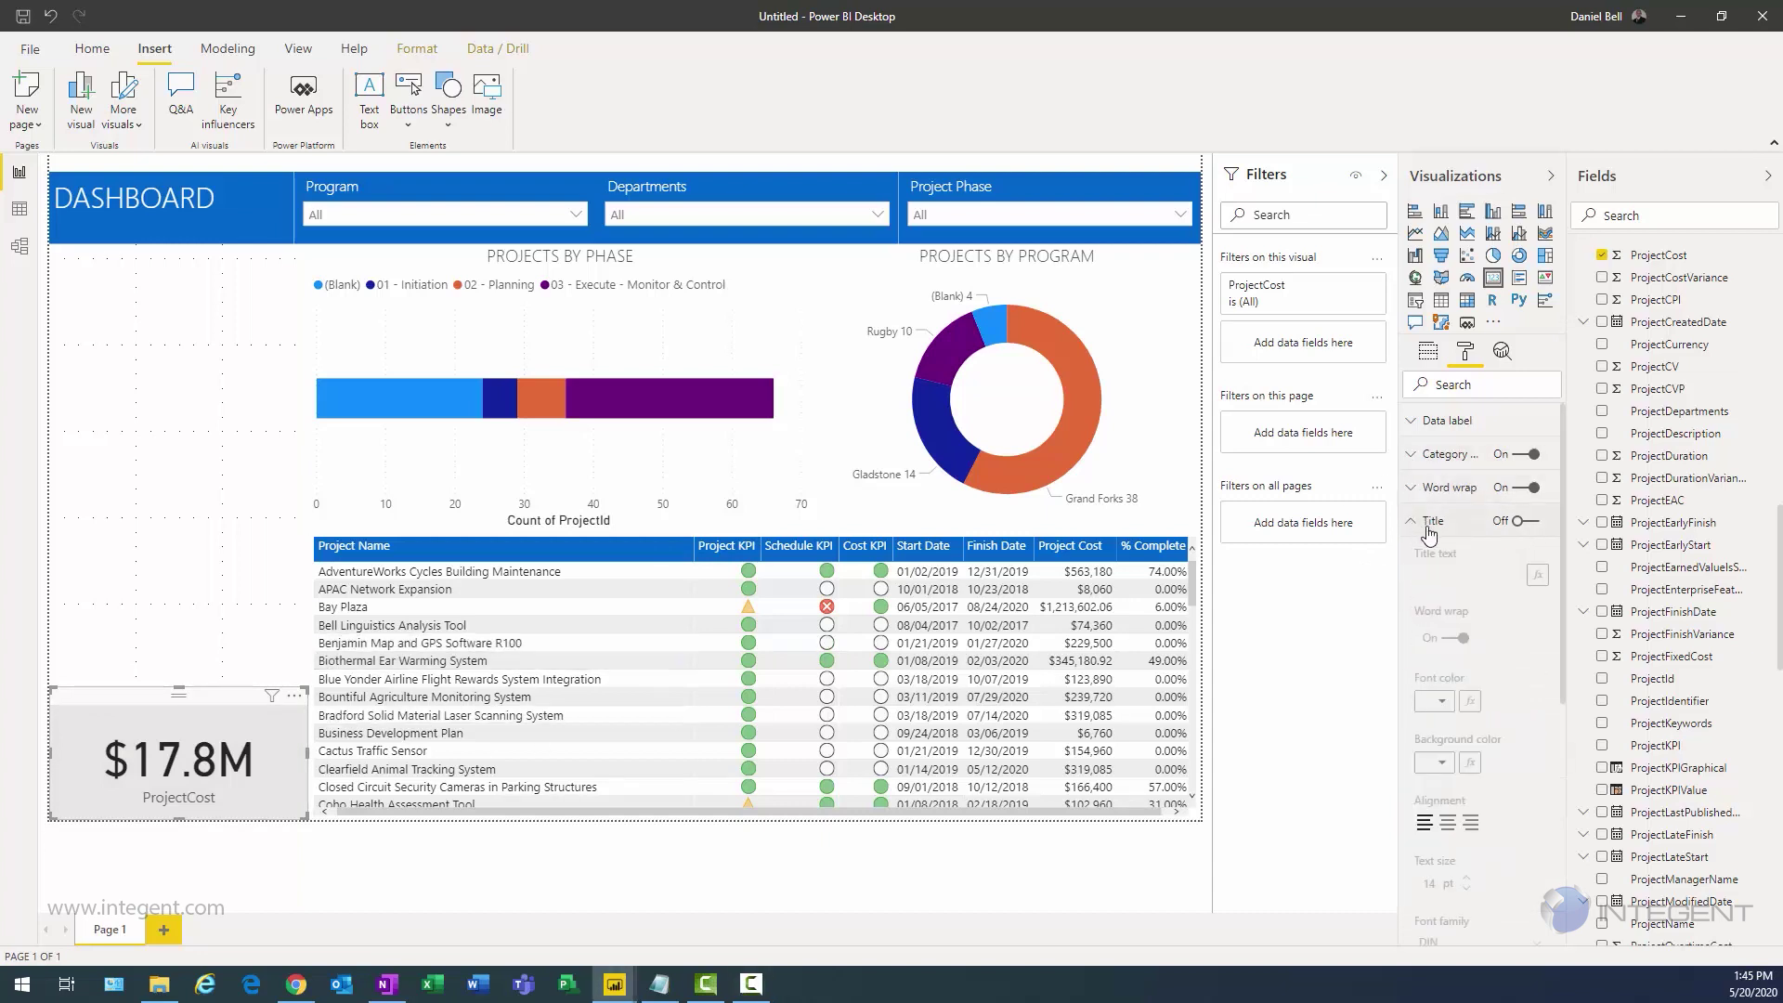
click(1531, 522)
click(1467, 575)
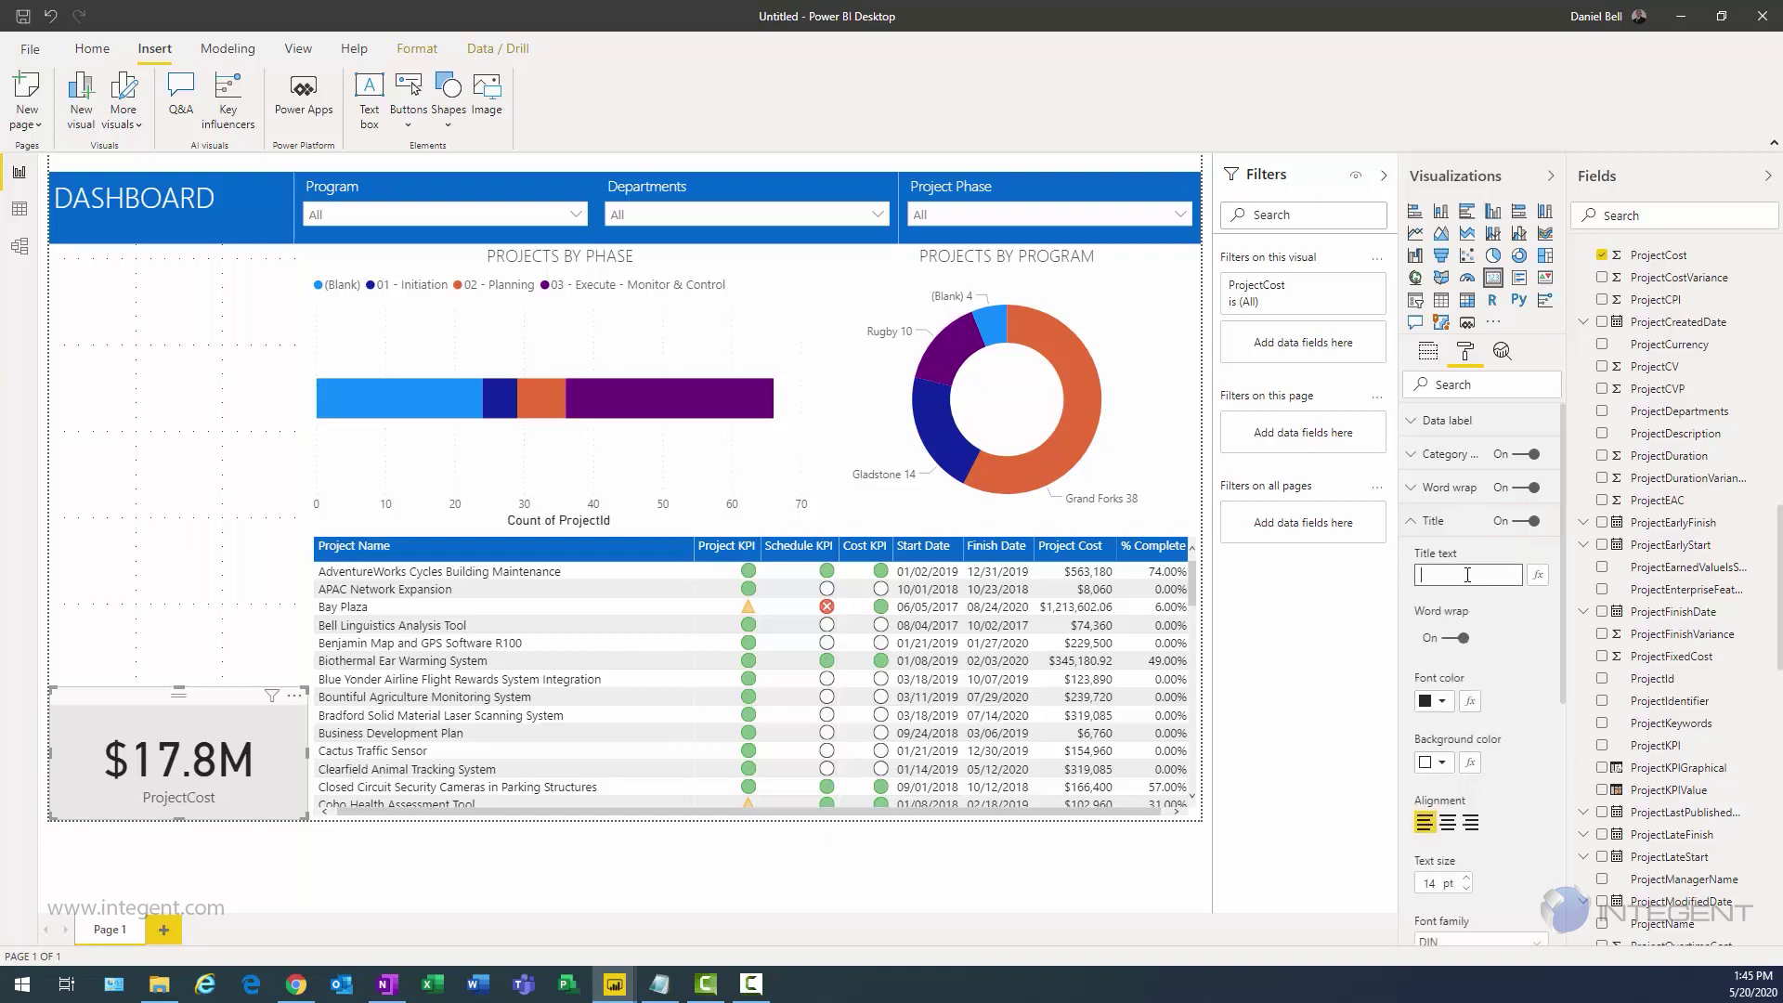
text(PROJECT COST)
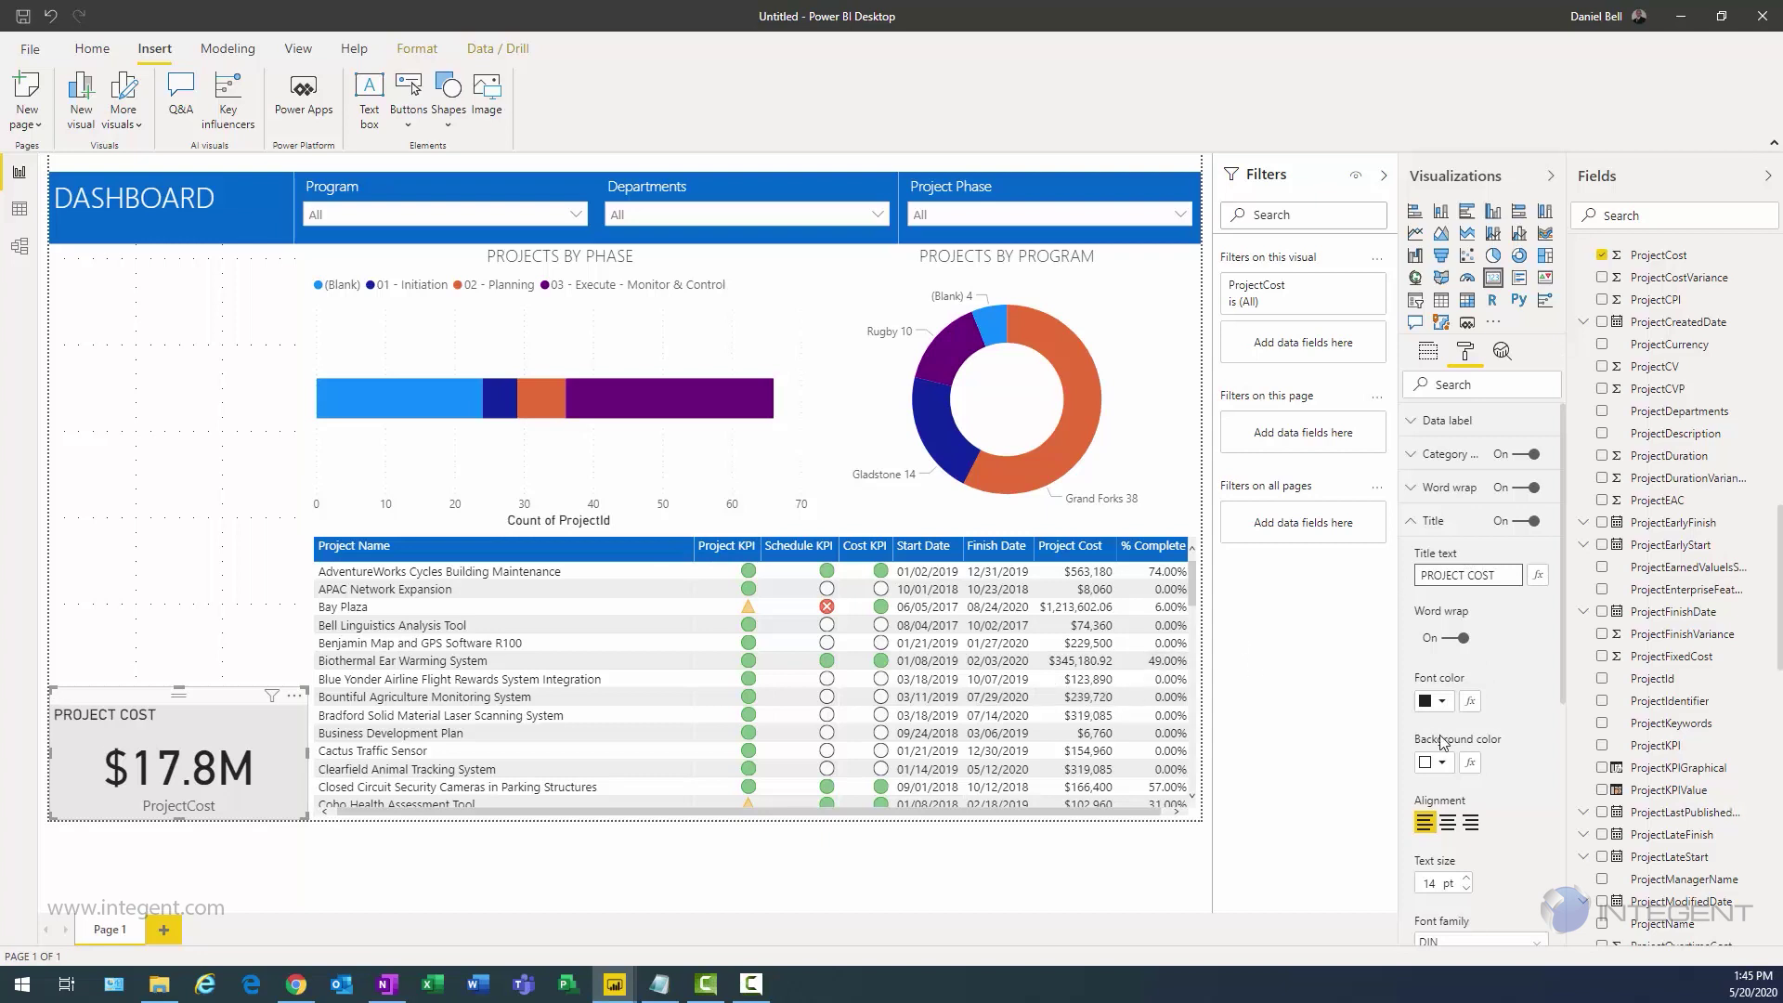
Step: Center the PROJECT COST title and set its font family to Segoe UI Light
scroll(1502, 748, down, 2)
click(1447, 636)
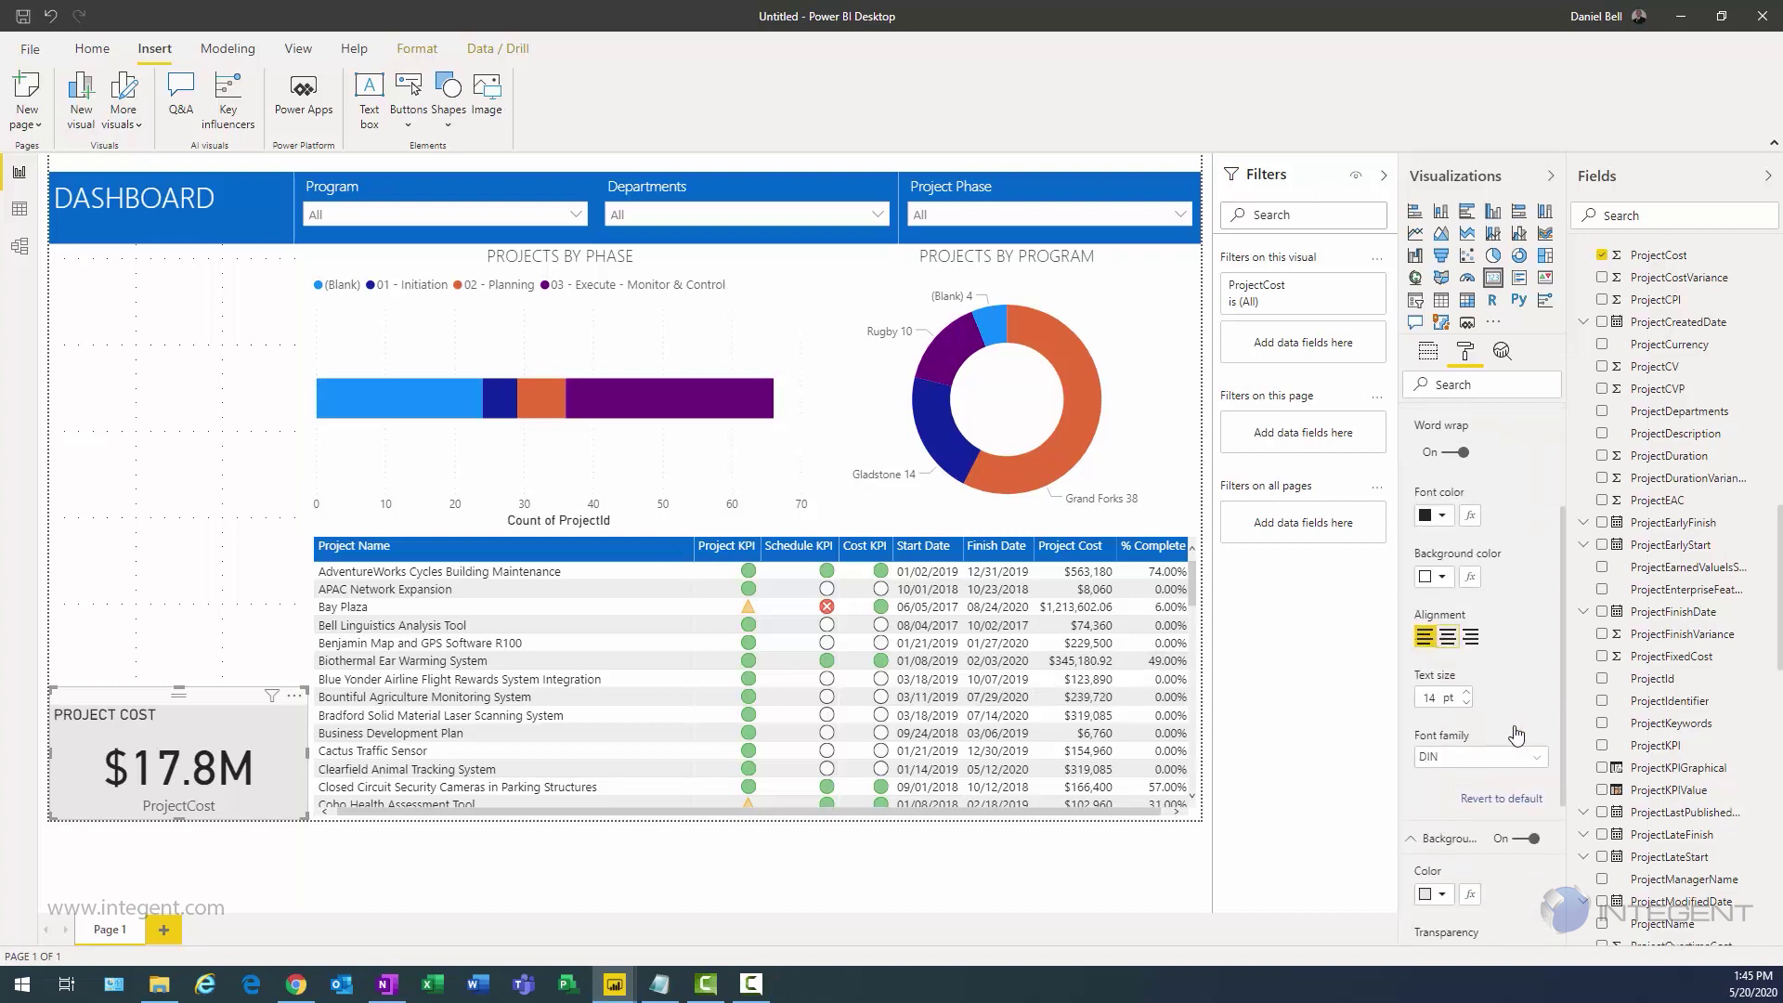
click(1536, 761)
scroll(1539, 764, down, 3)
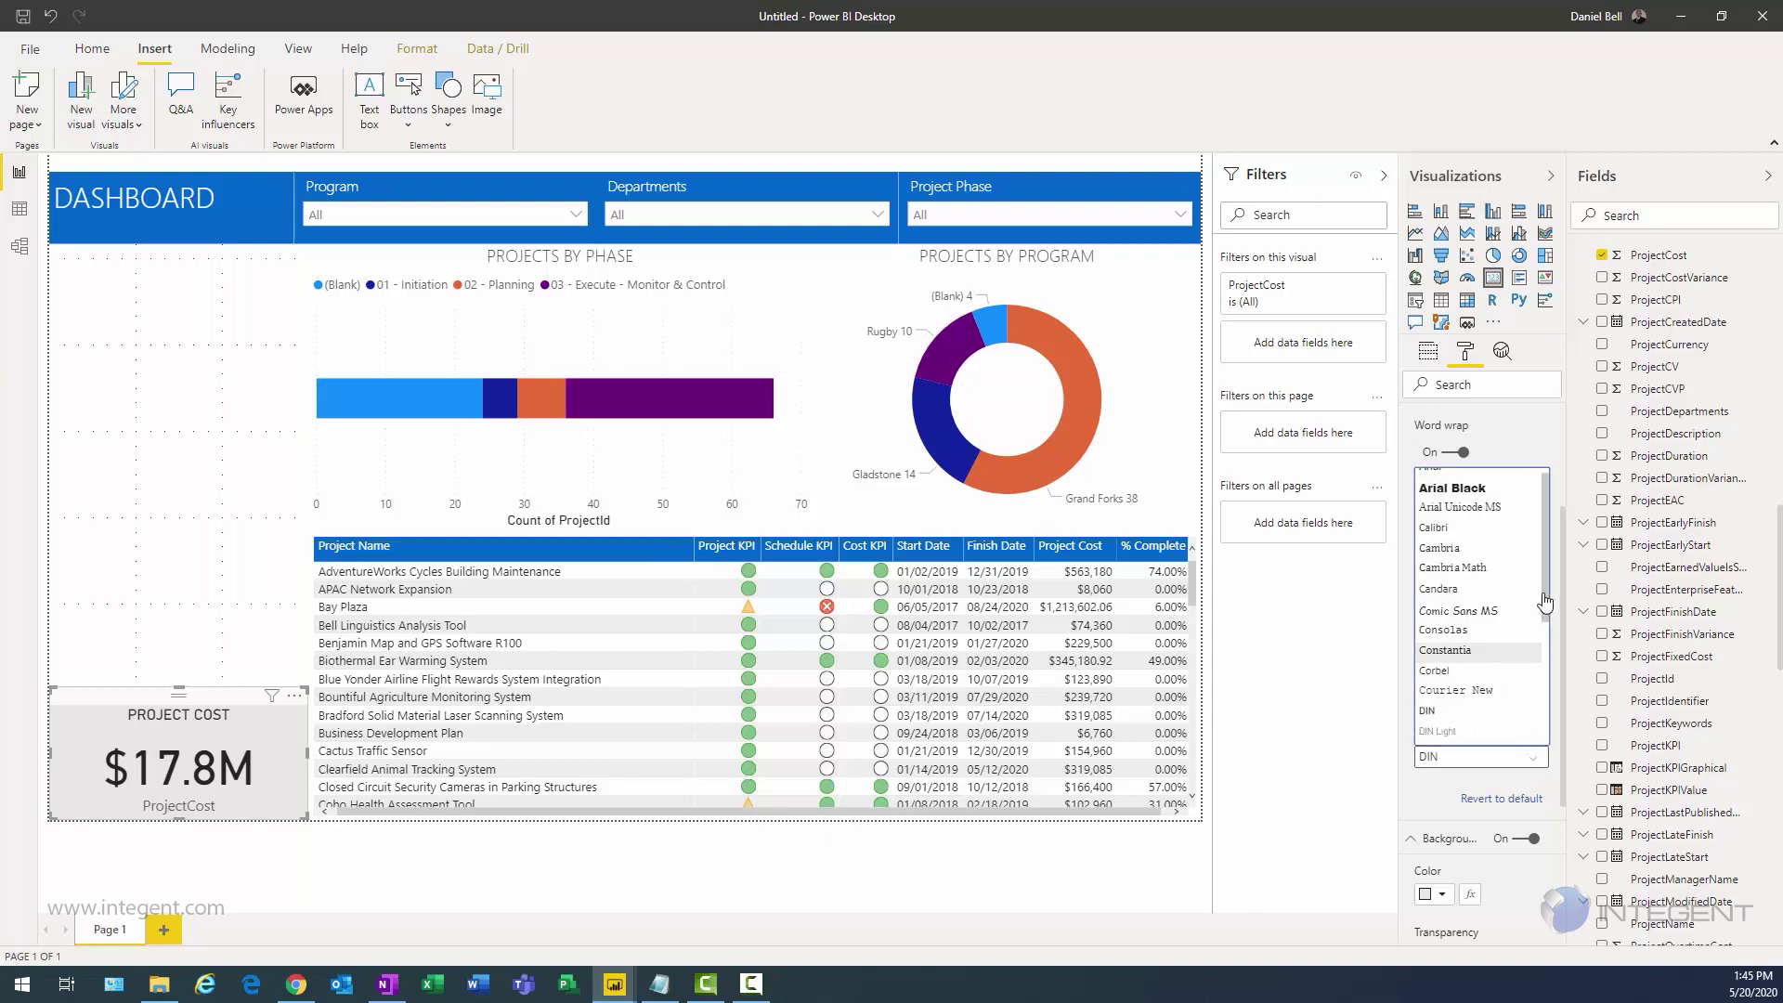
click(1471, 613)
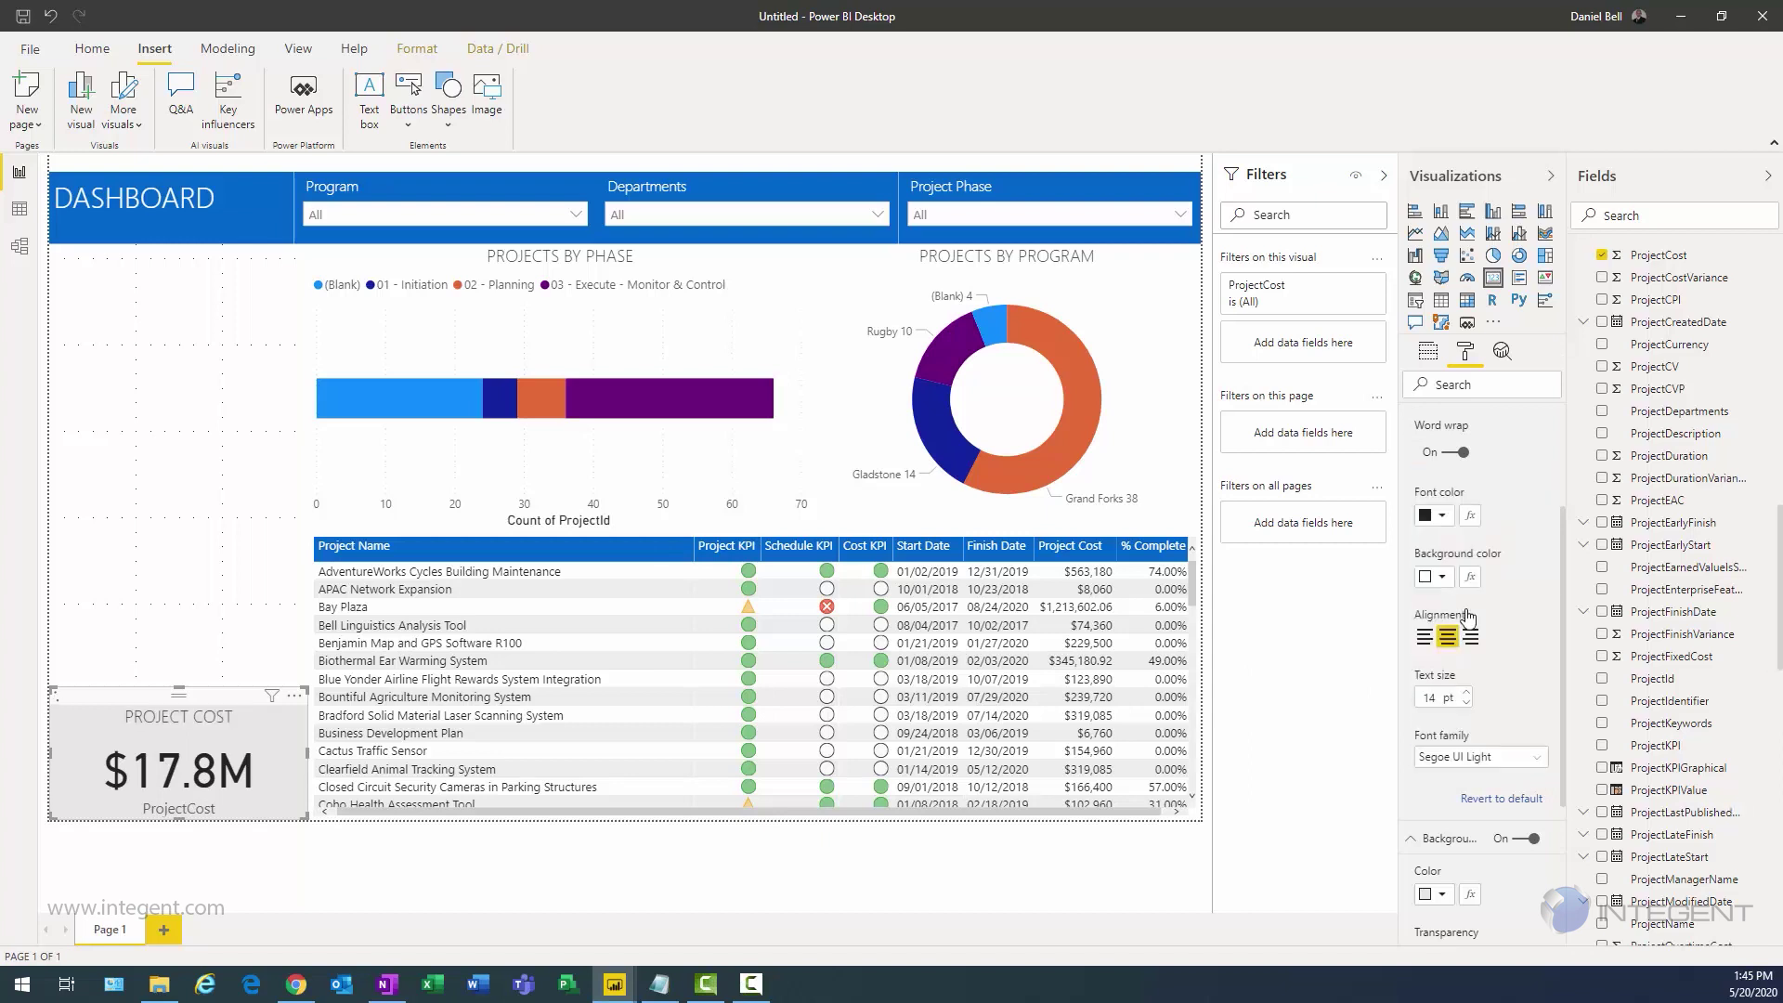
click(1411, 520)
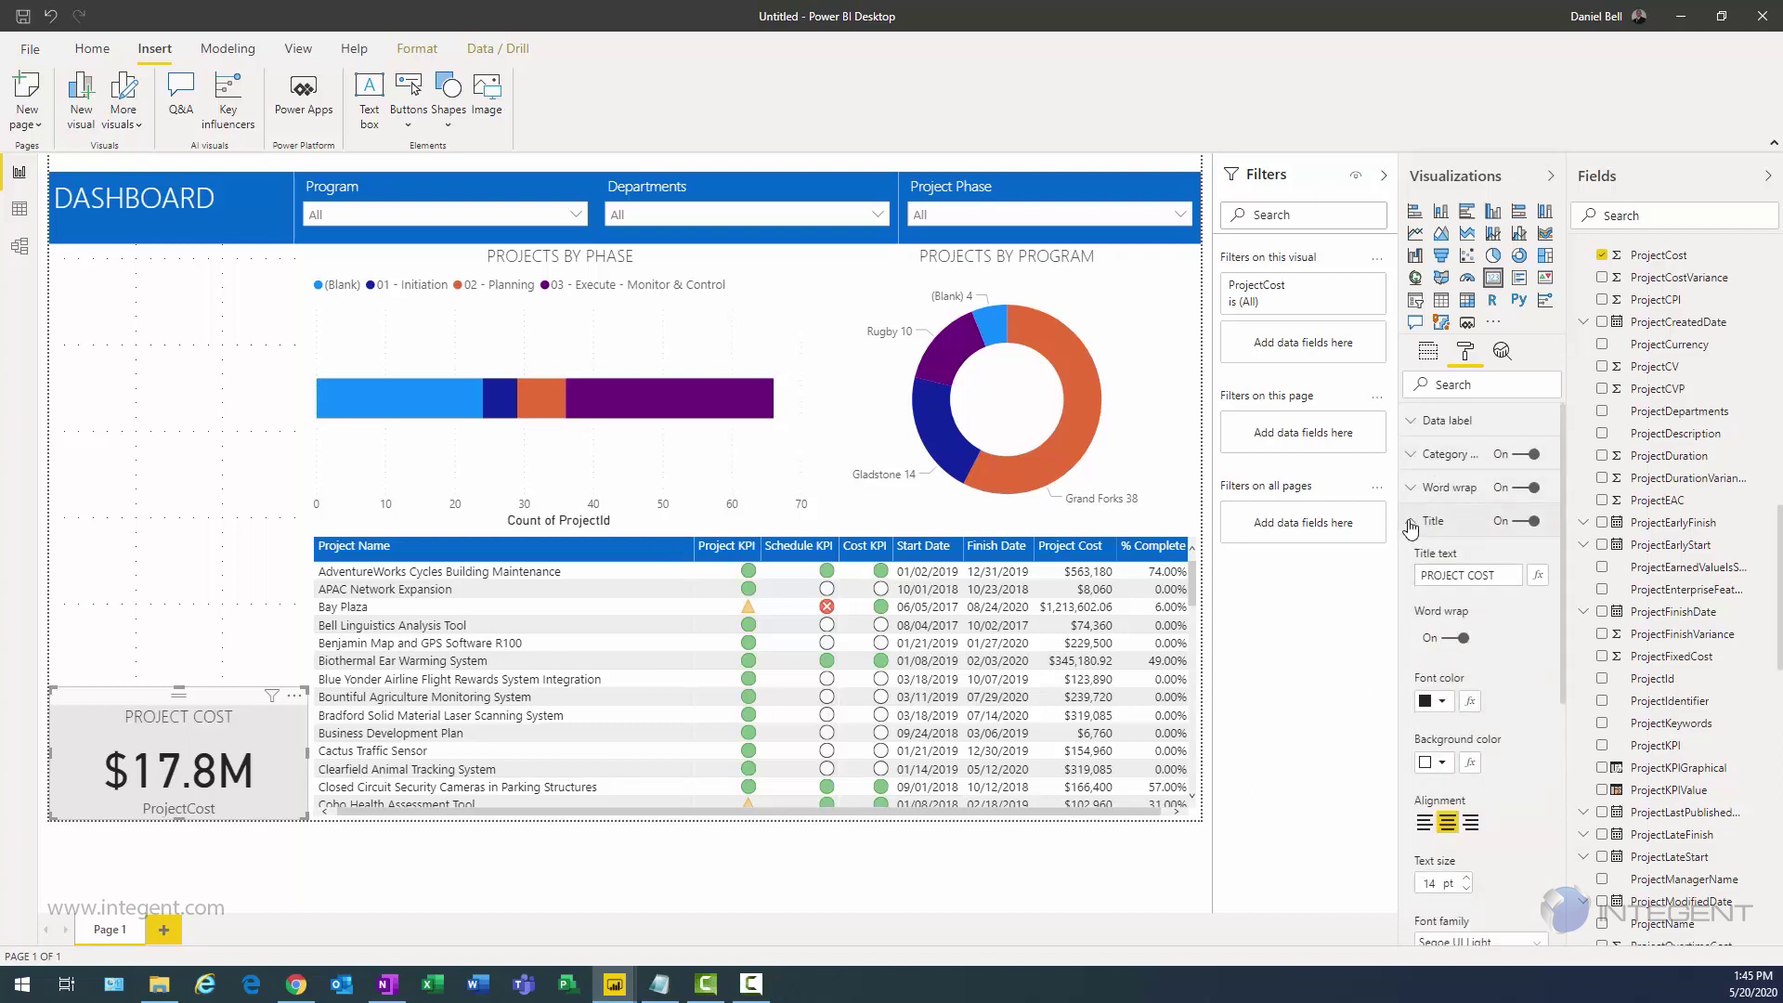
Step: Turn off the cost card's category label and reduce the card's height
click(1412, 554)
click(1413, 555)
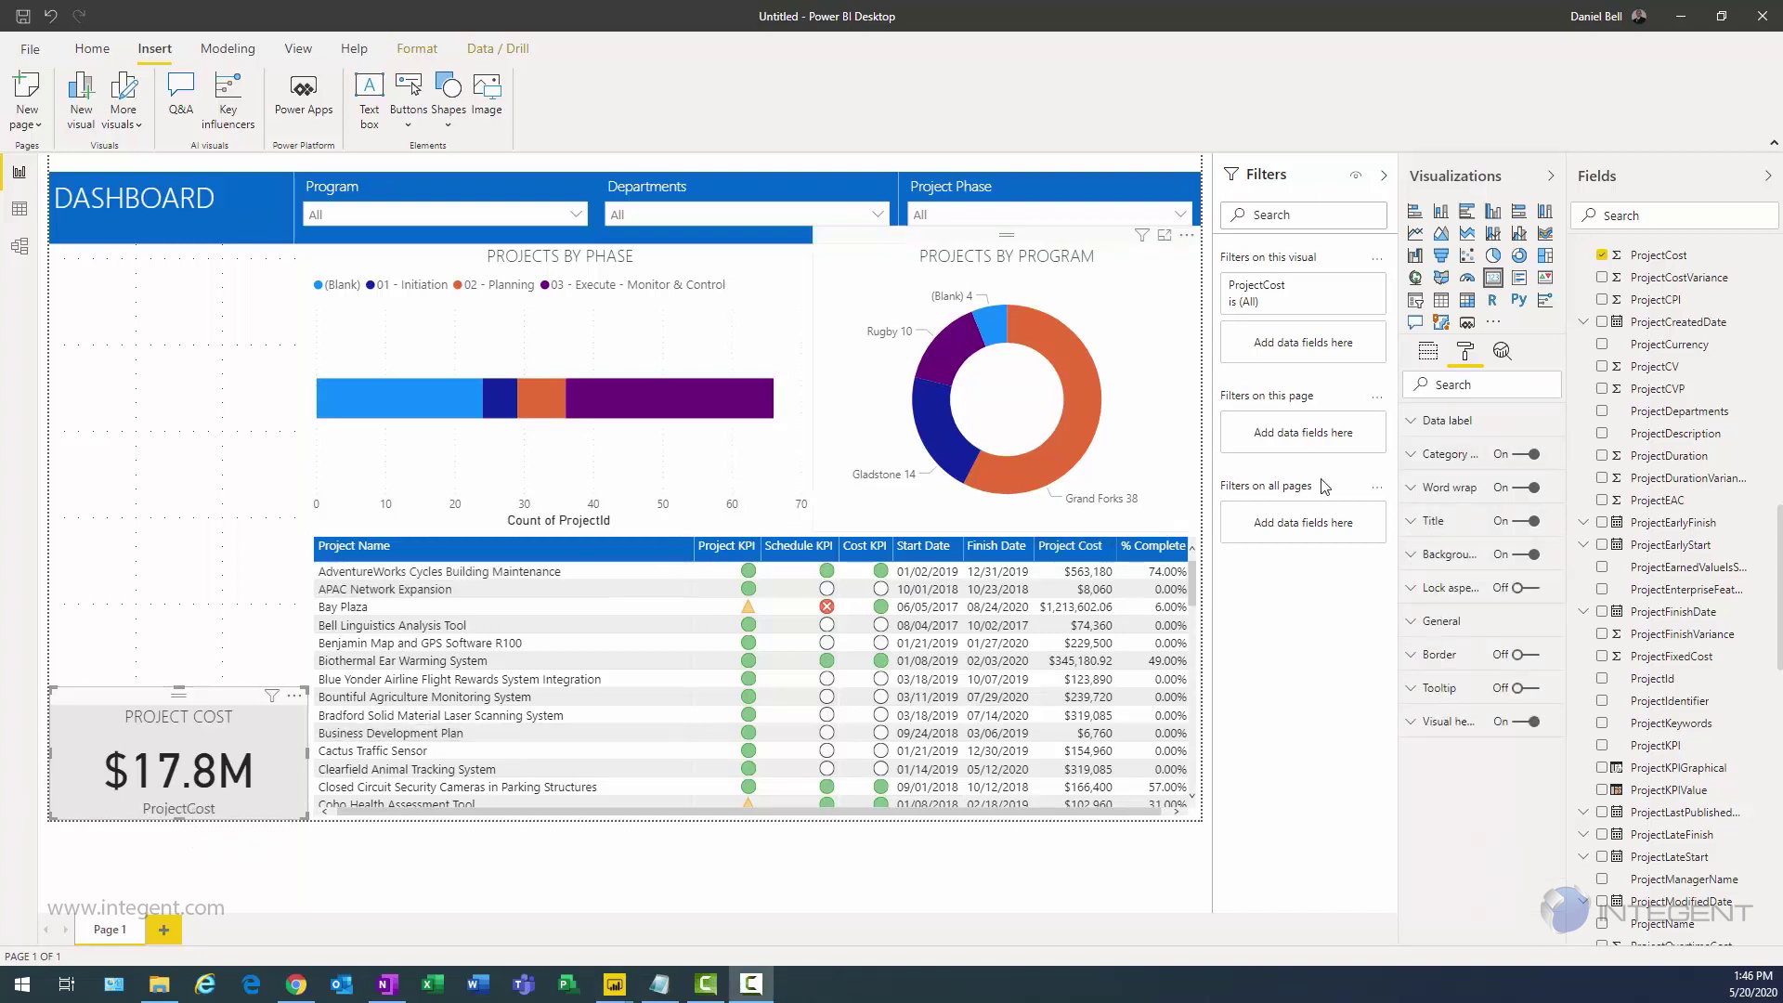
click(1515, 456)
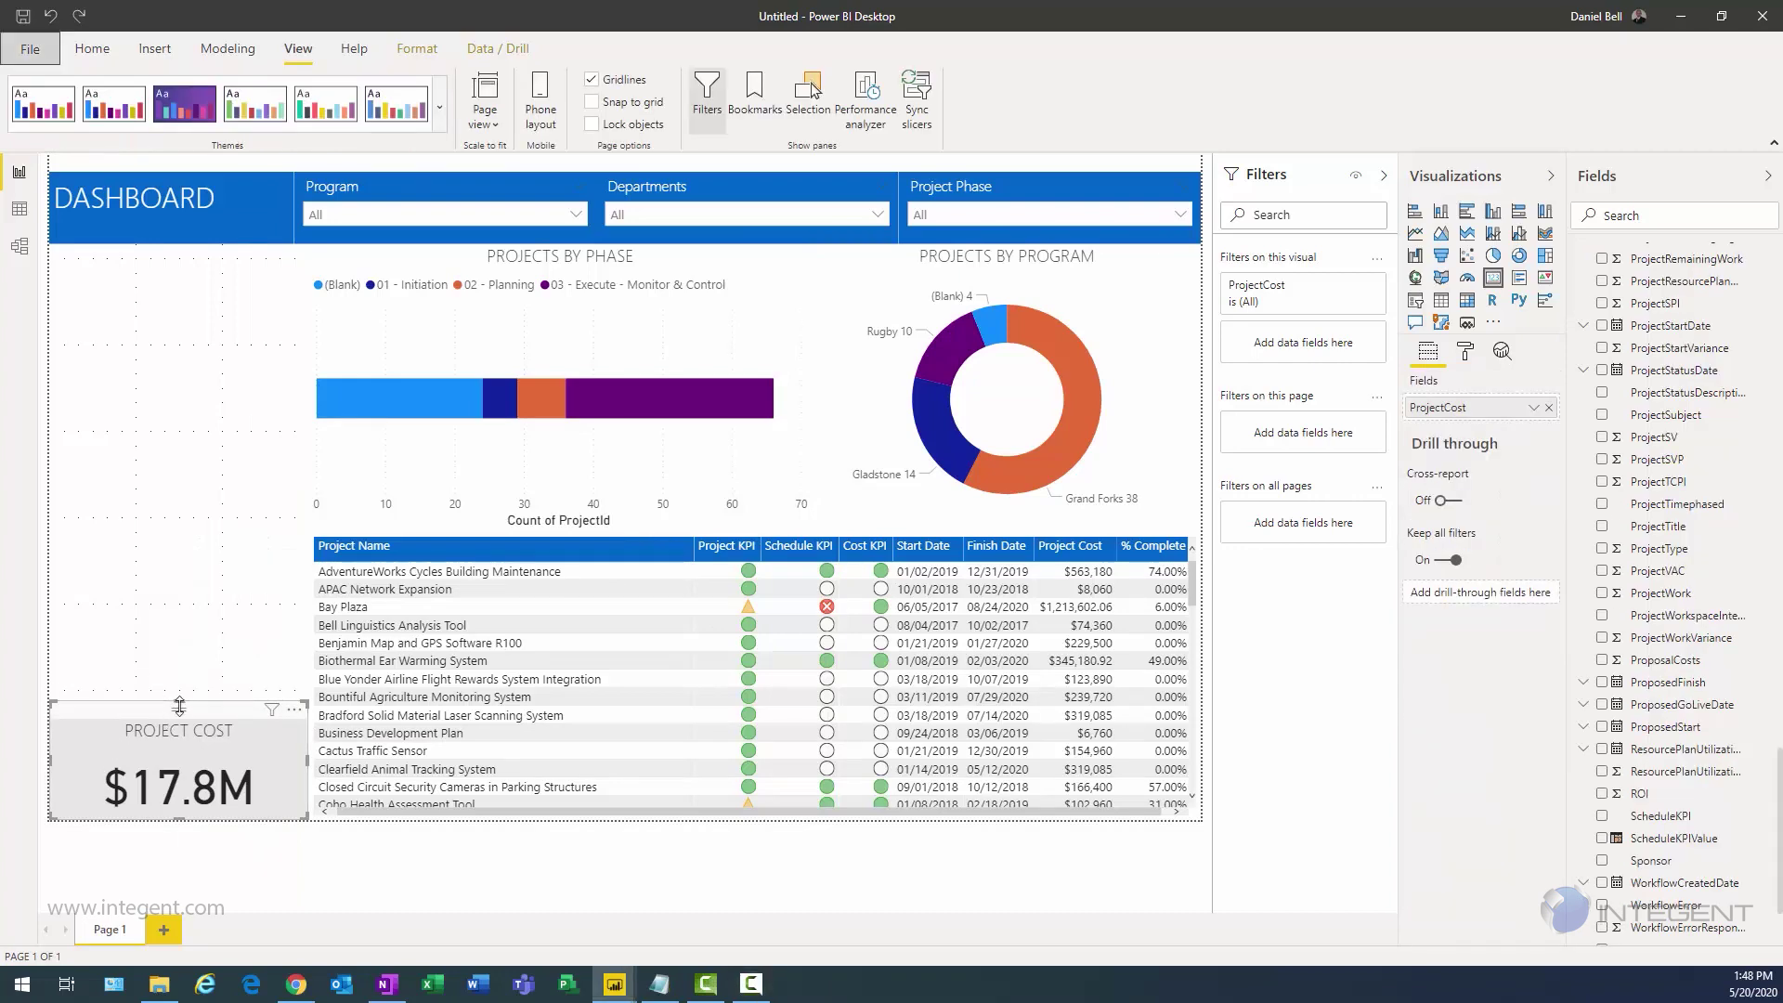
drag(179, 706, 182, 734)
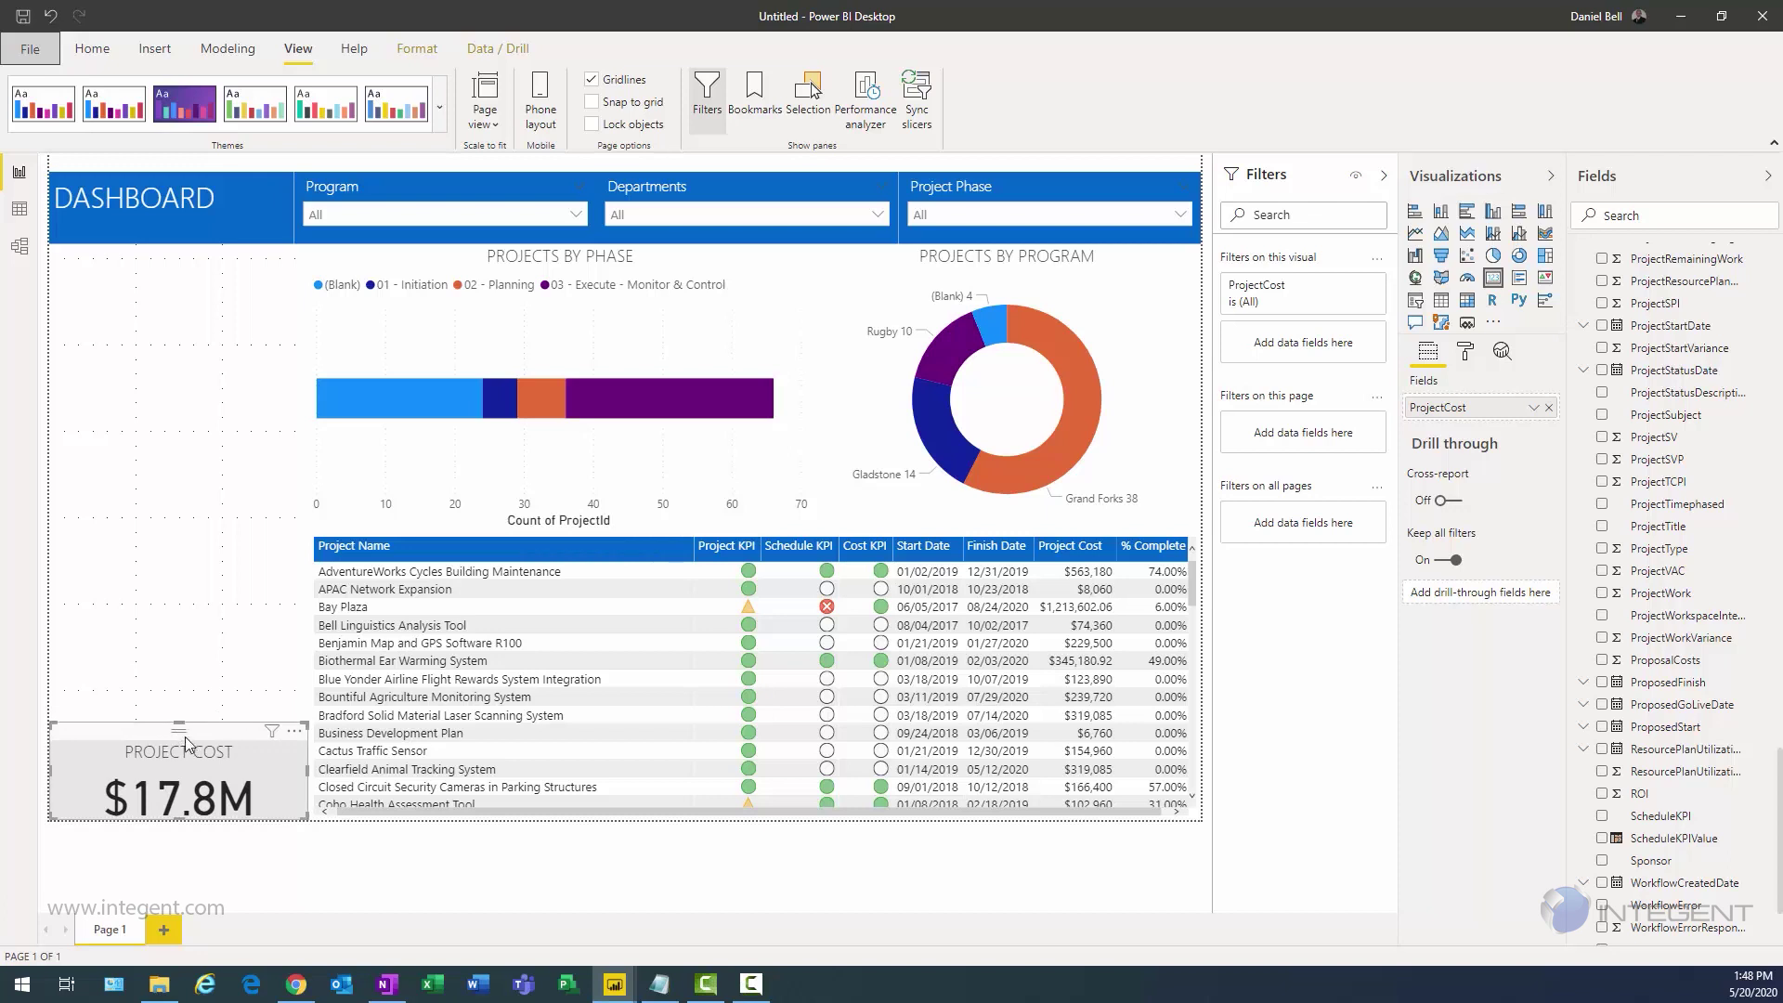
Step: Set the cost card's data label text size to 38 pt
click(1462, 352)
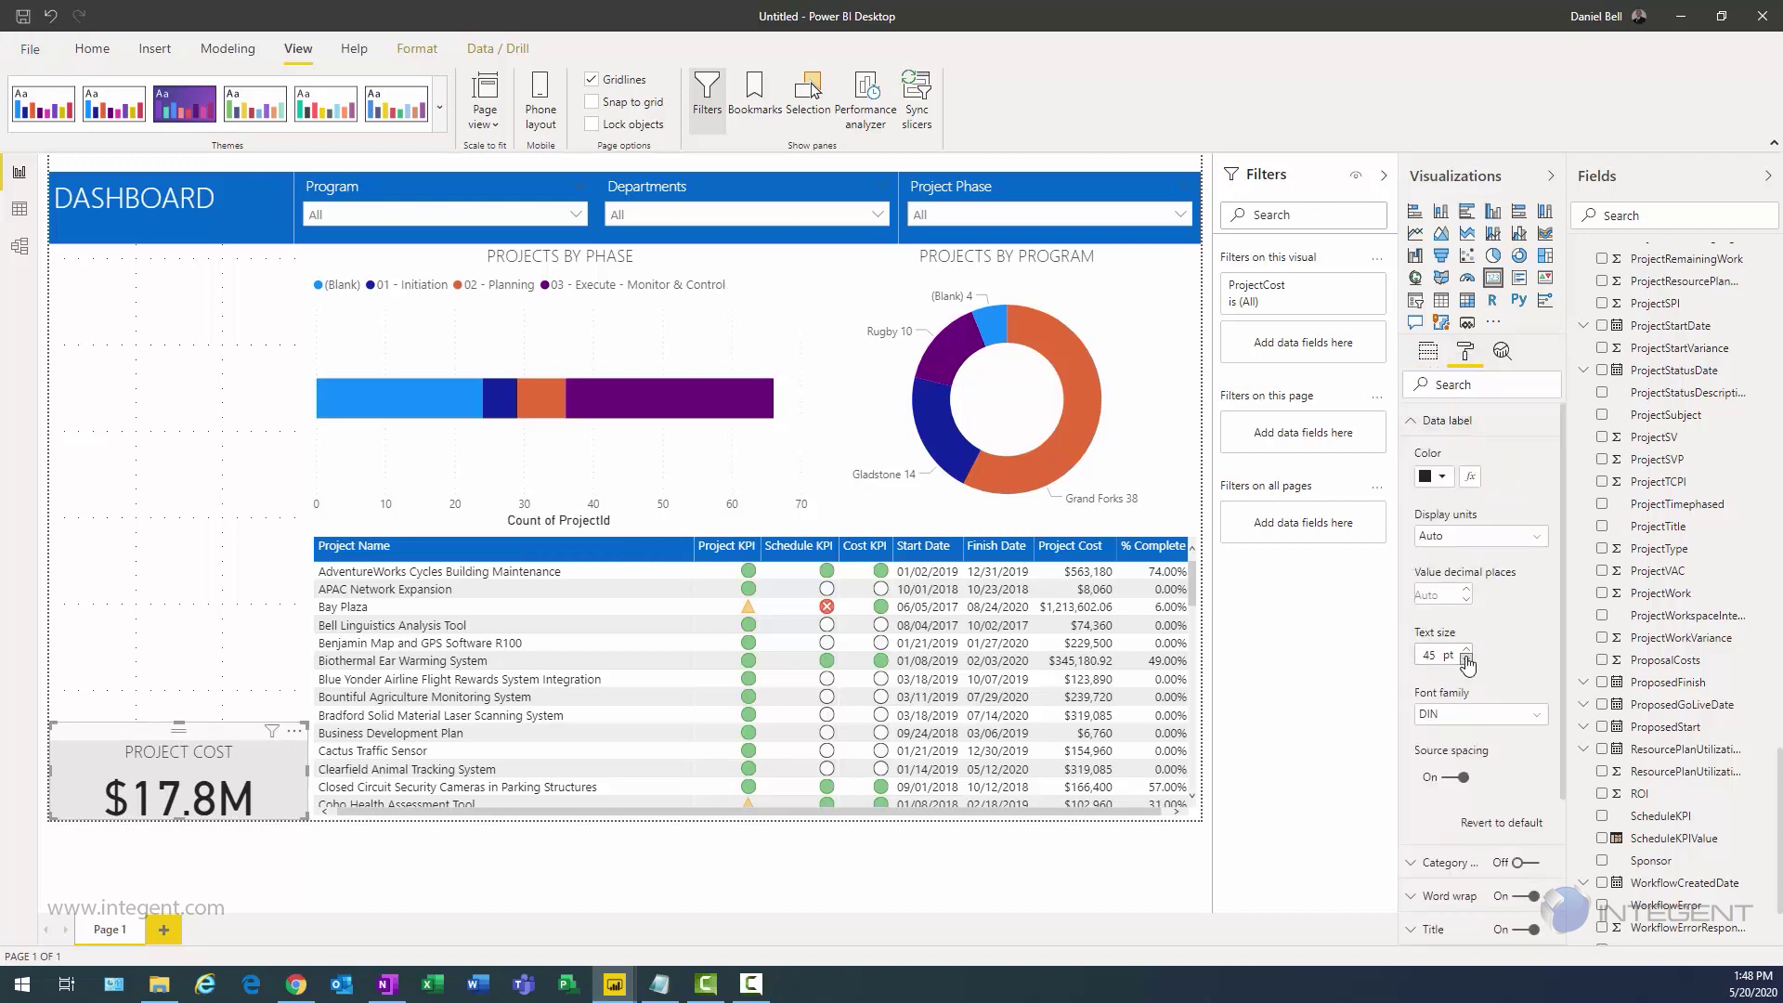
click(1466, 660)
click(1466, 660)
click(1466, 660)
click(1467, 660)
click(1466, 660)
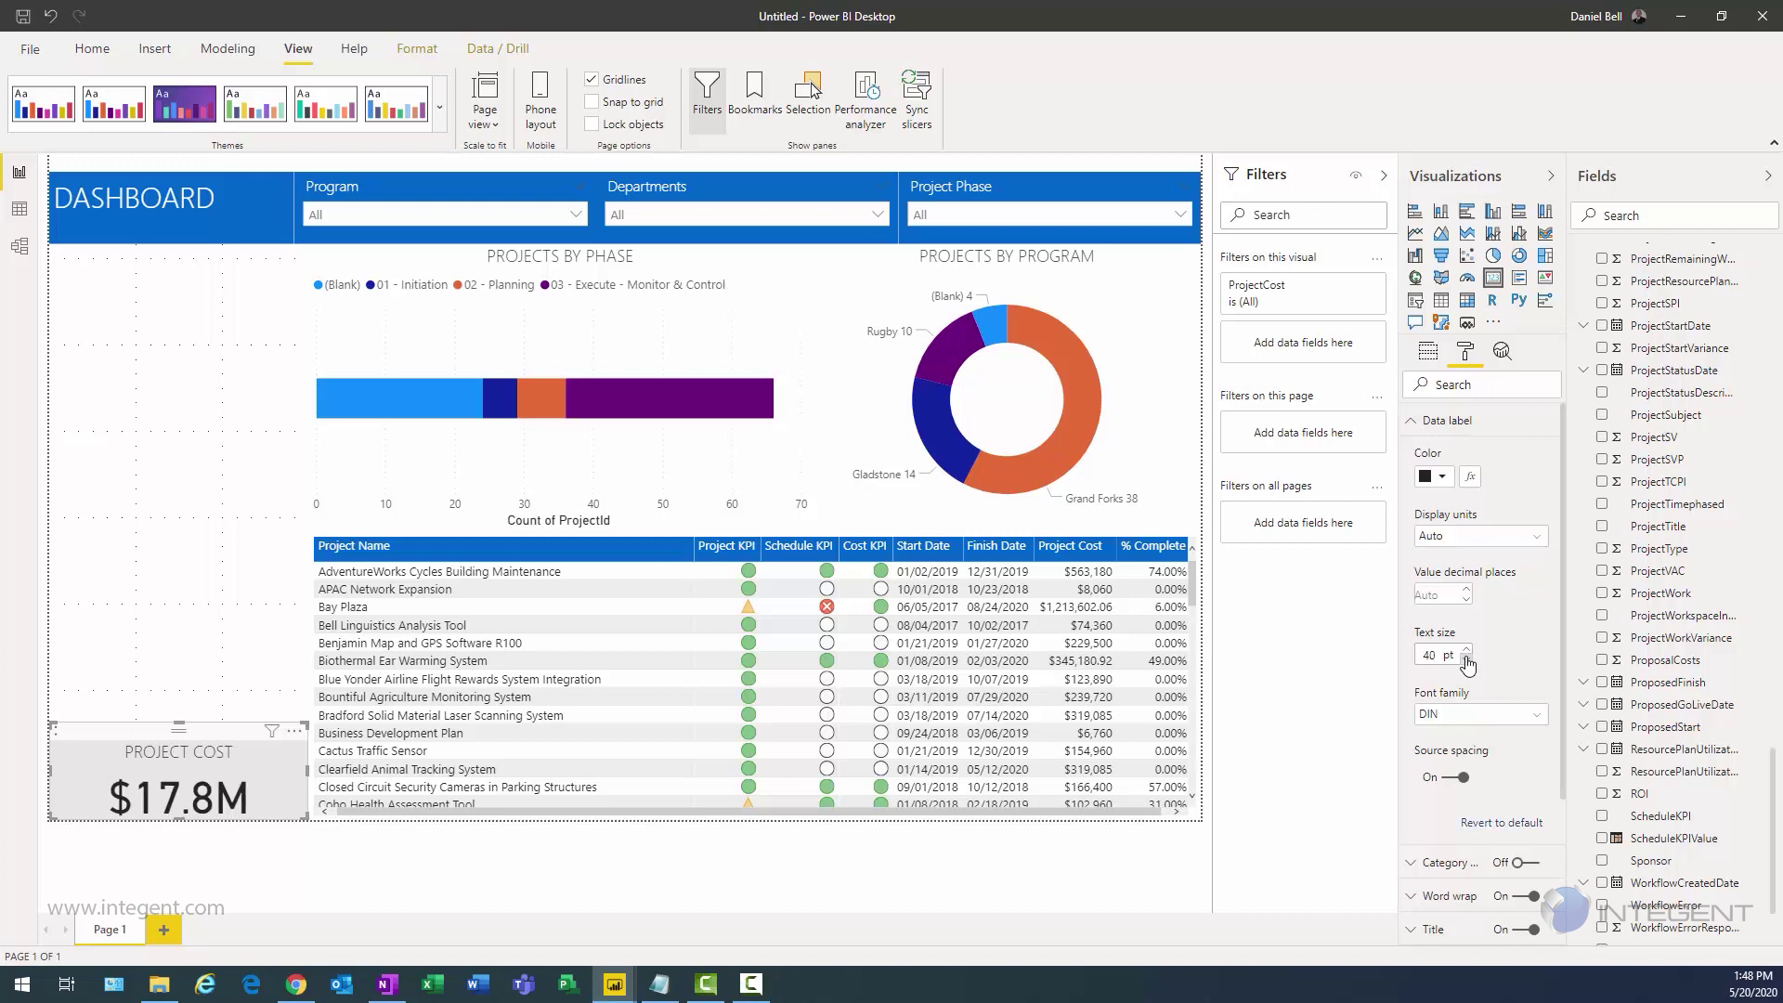
click(1466, 660)
click(1466, 660)
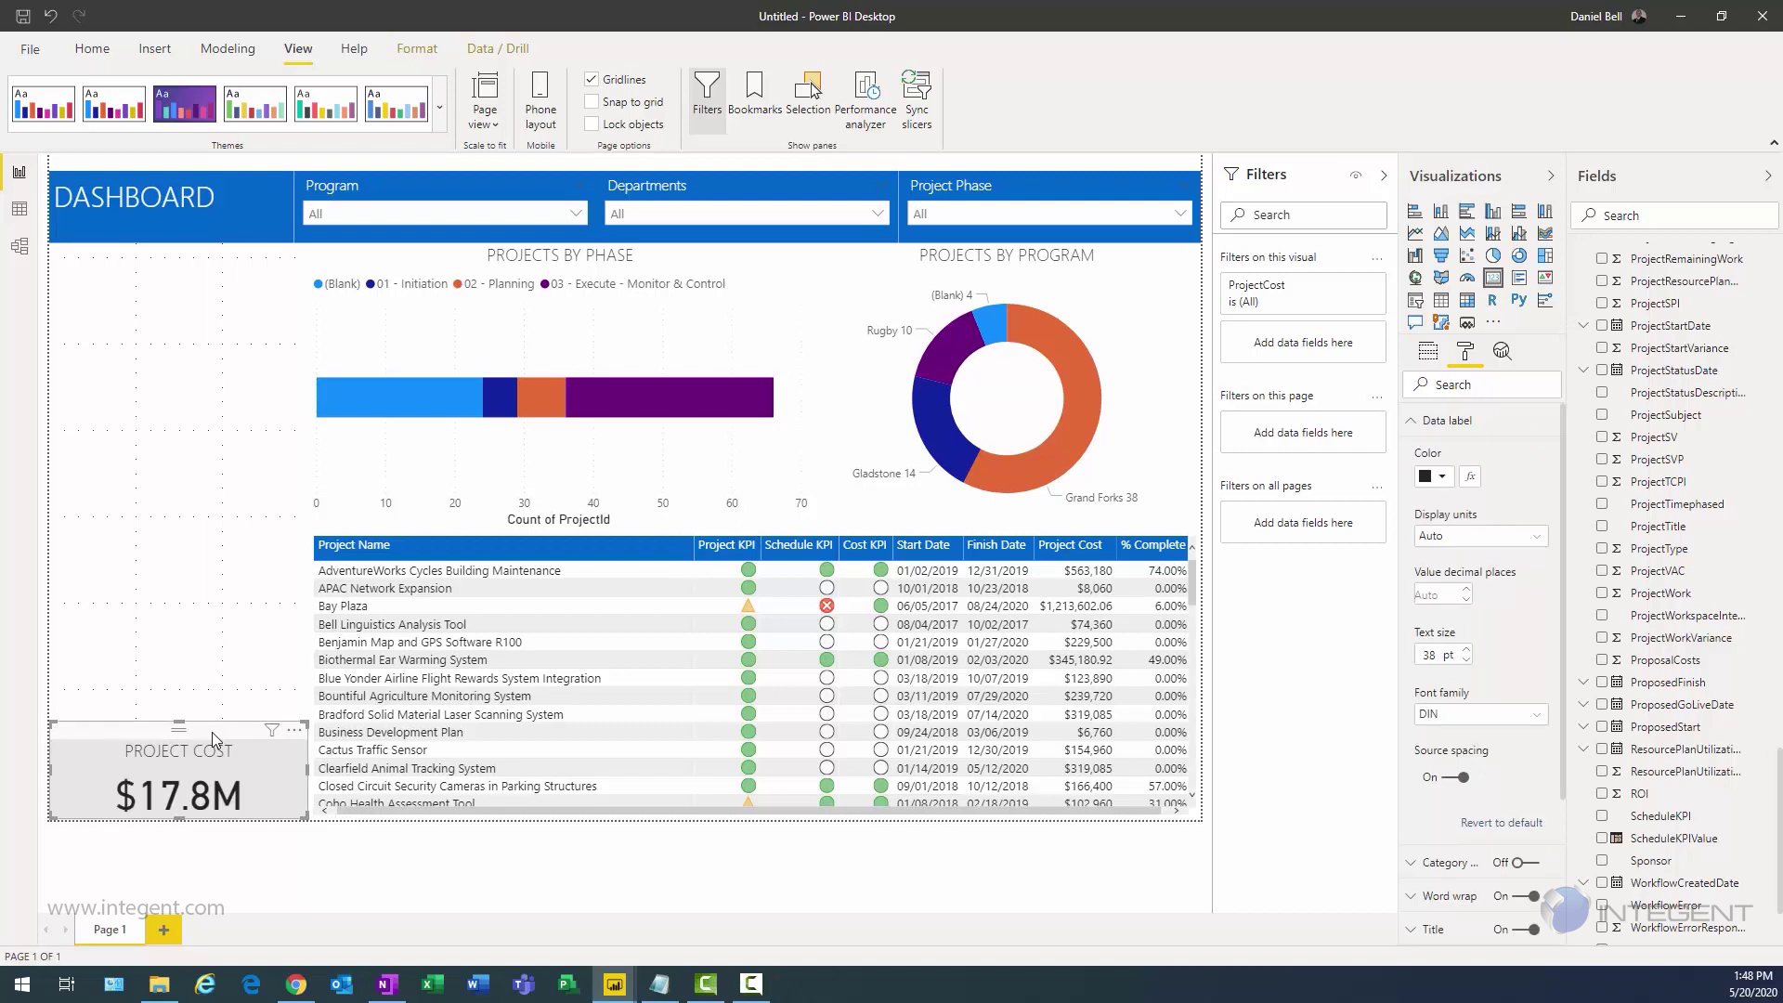
Step: Duplicate the PROJECT COST card and place the copy directly above the original
key(ctrl+c)
key(ctrl+v)
drag(211, 728, 207, 651)
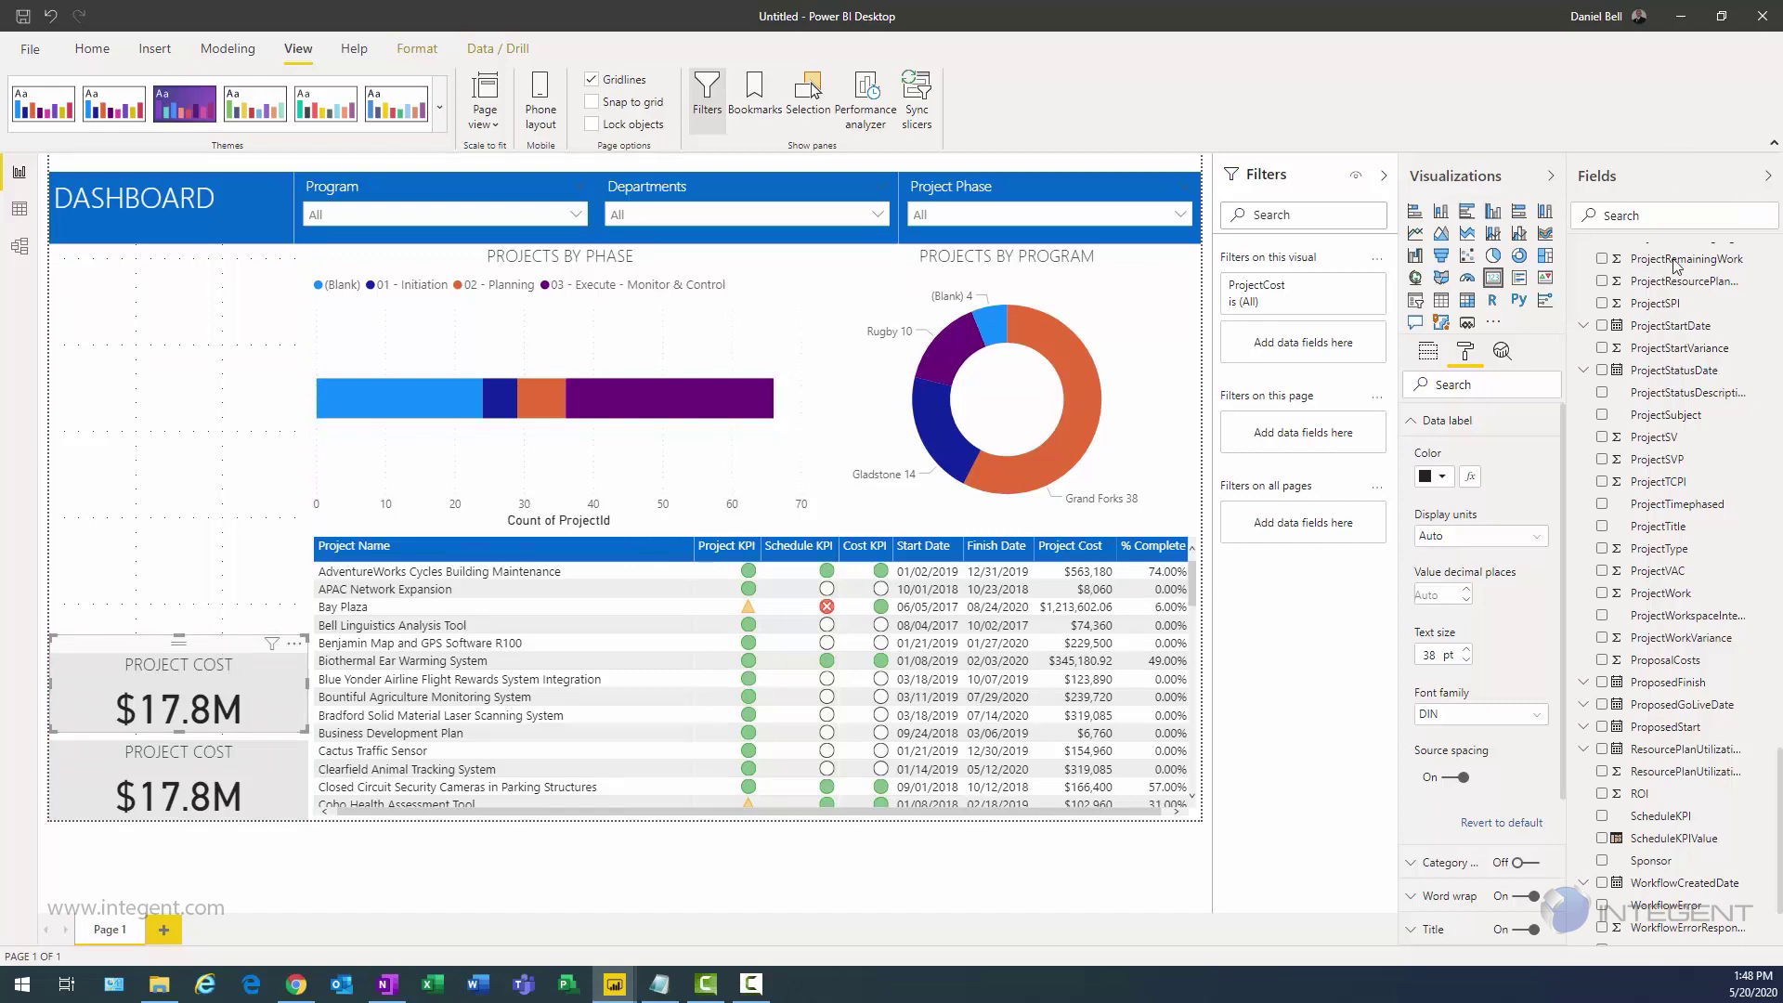
Step: Replace the ProjectCost field in the copied card with ProjectWork
scroll(1667, 395, up, 10)
scroll(1665, 395, up, 5)
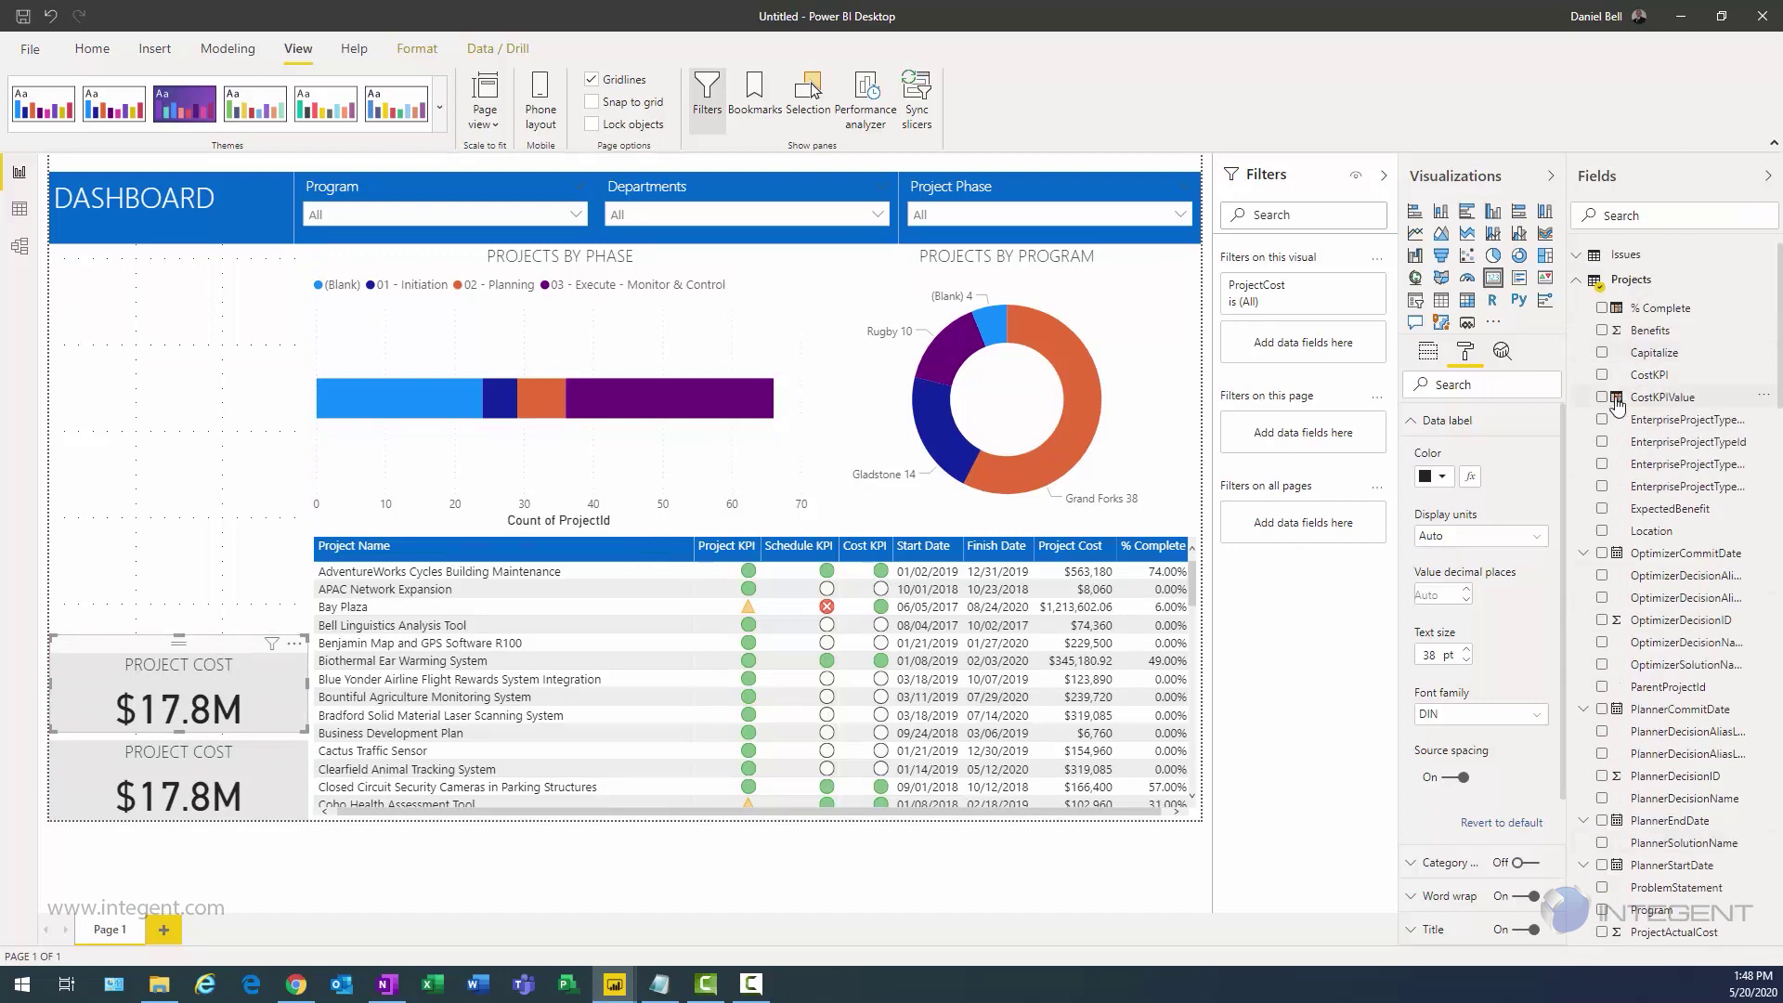
scroll(1591, 623, down, 15)
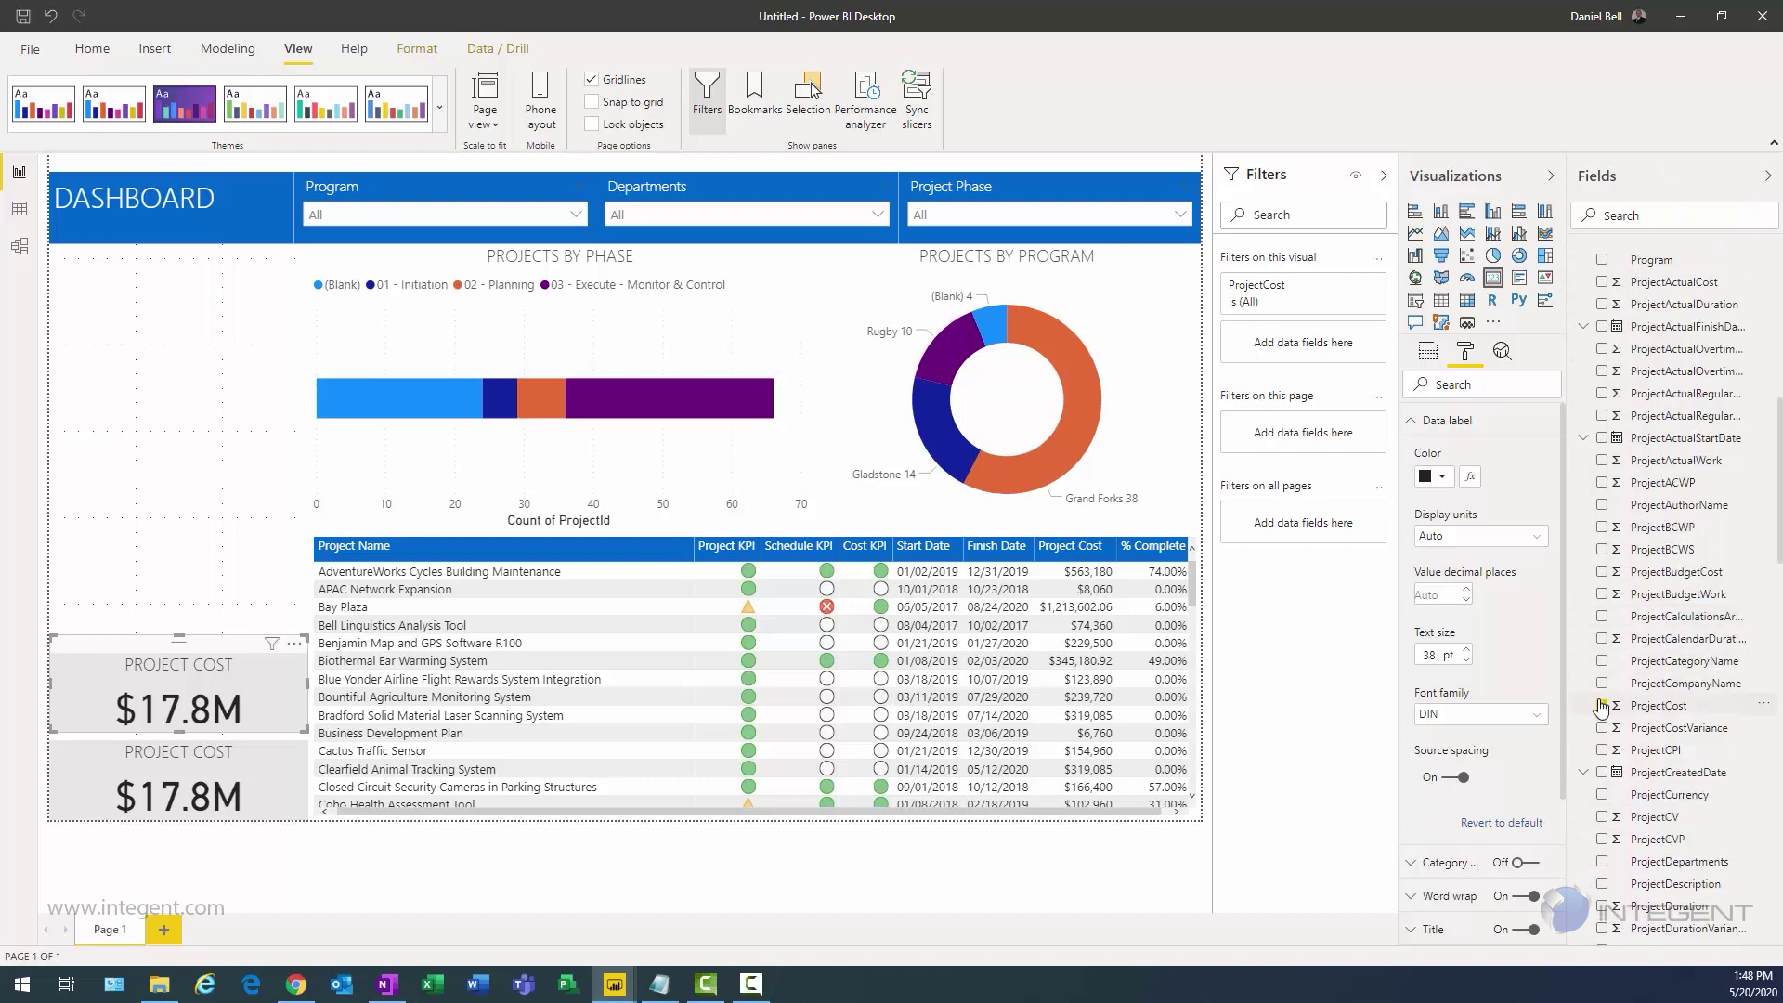
click(1602, 706)
scroll(1612, 701, down, 6)
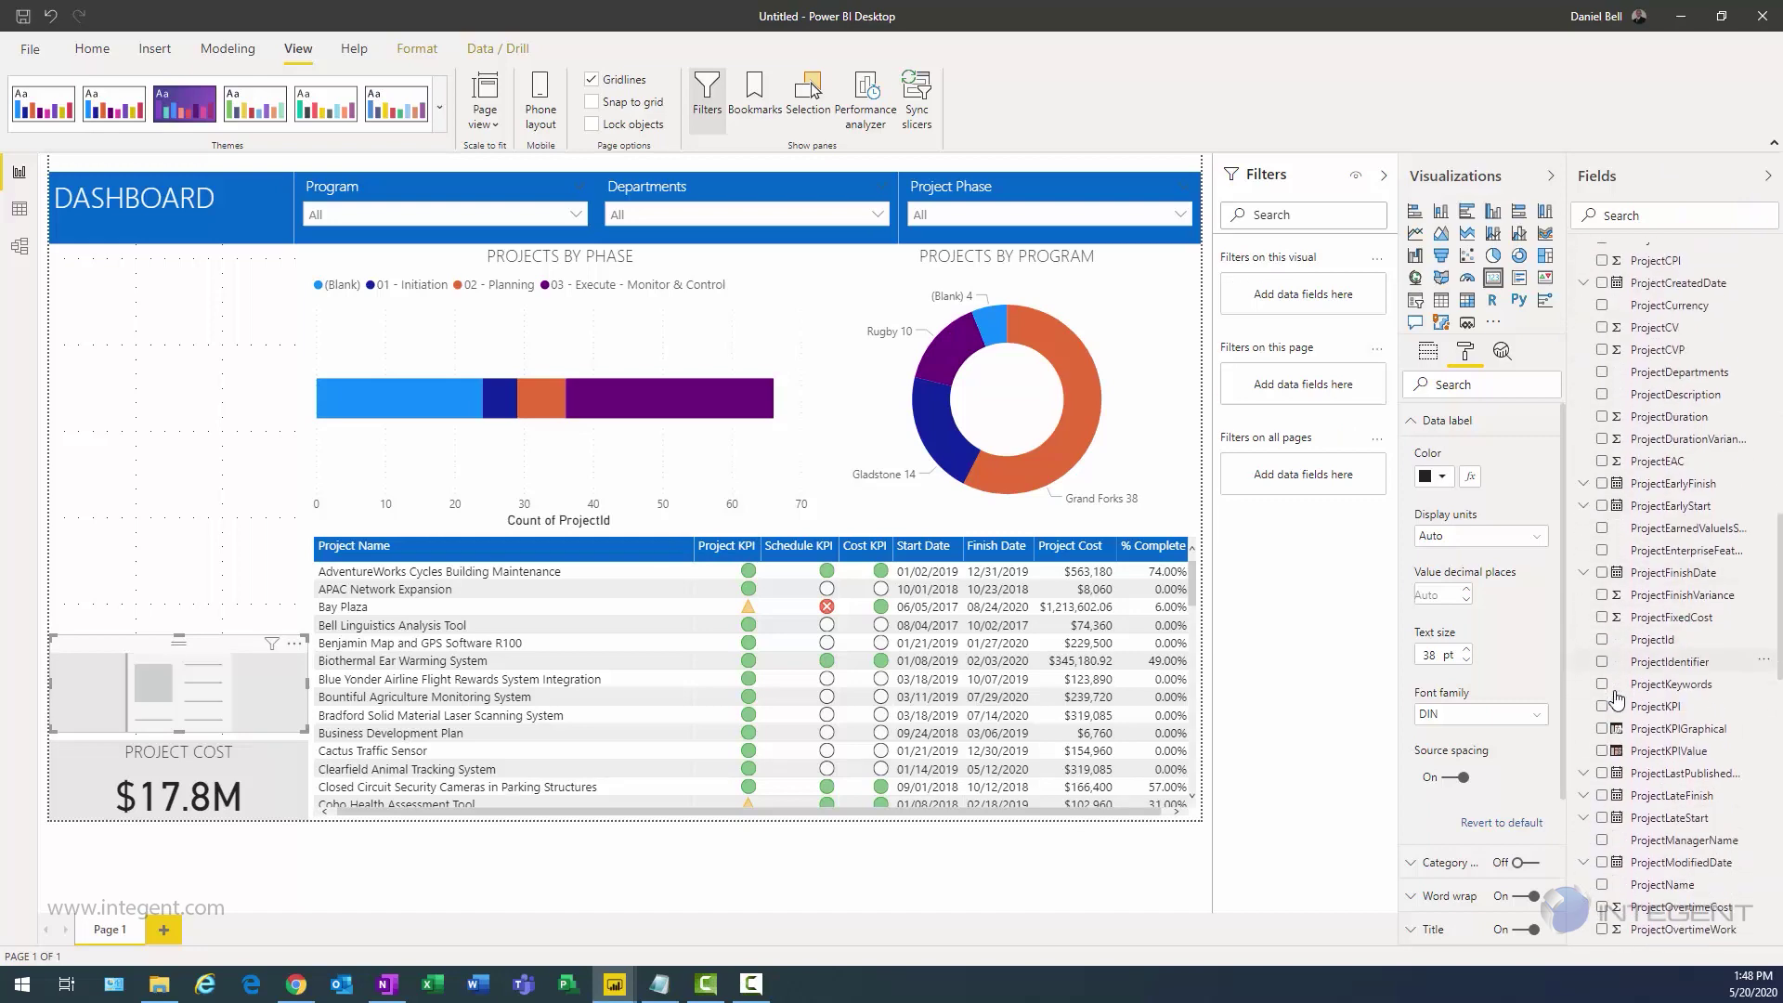
scroll(1617, 701, down, 10)
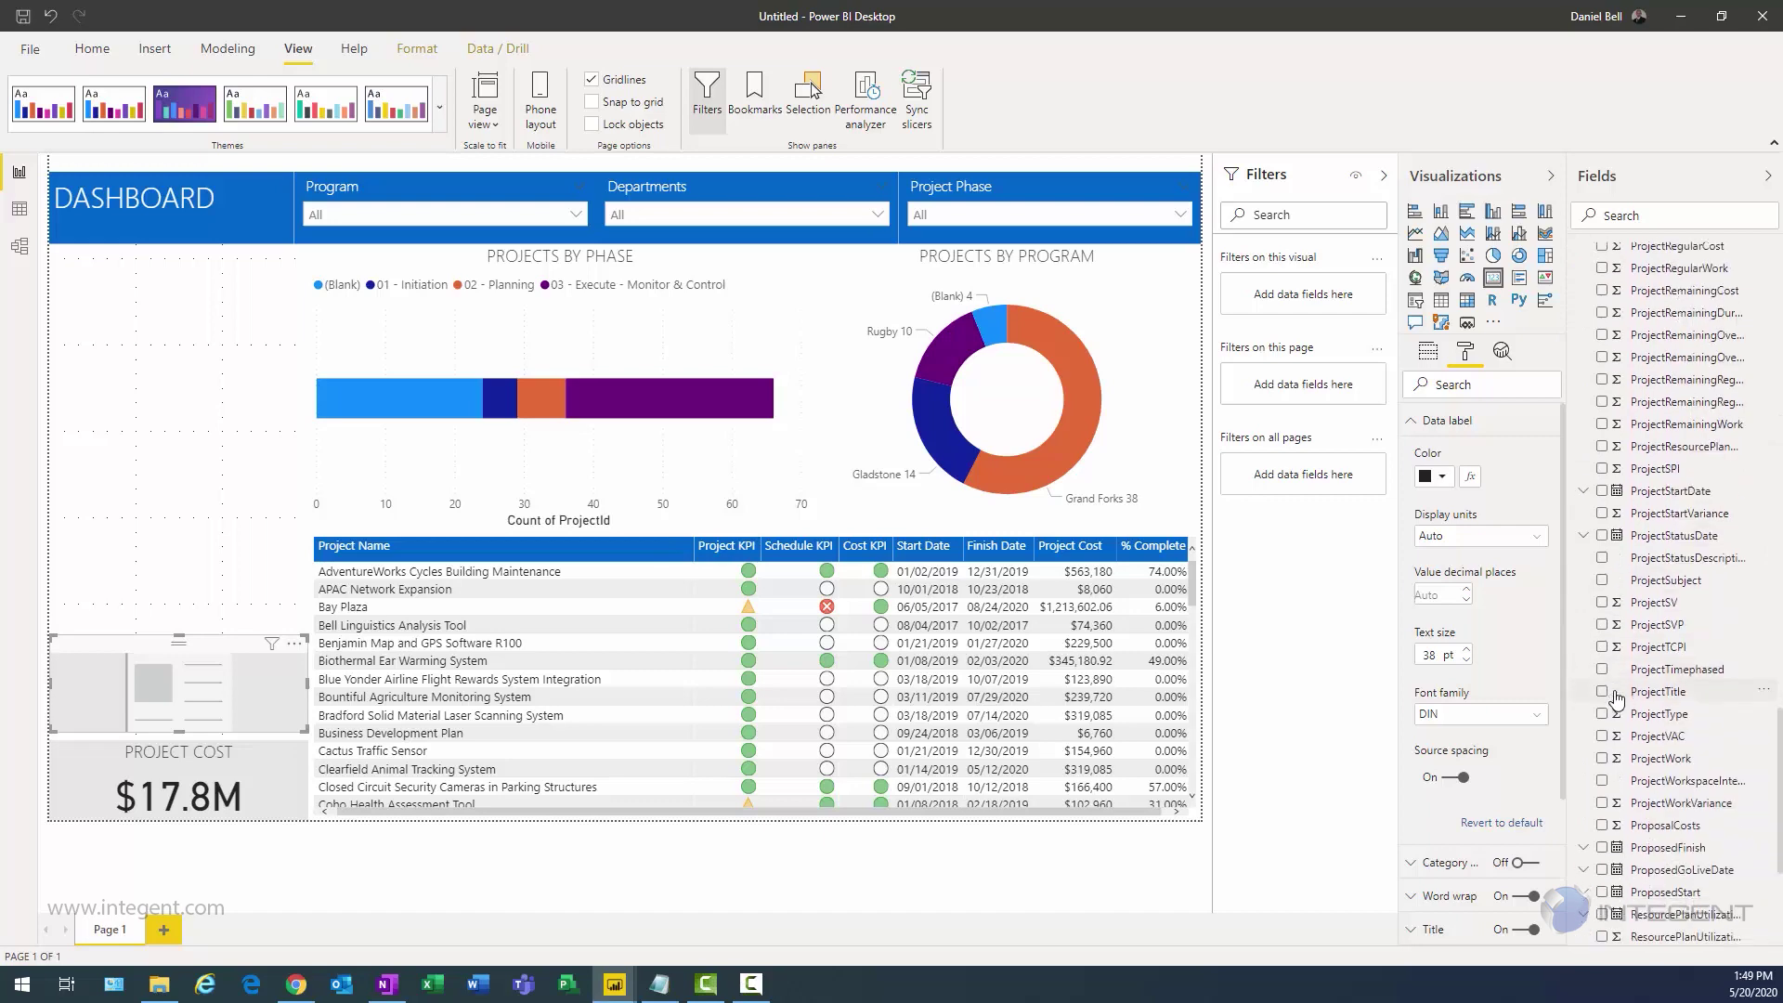
scroll(1614, 701, up, 3)
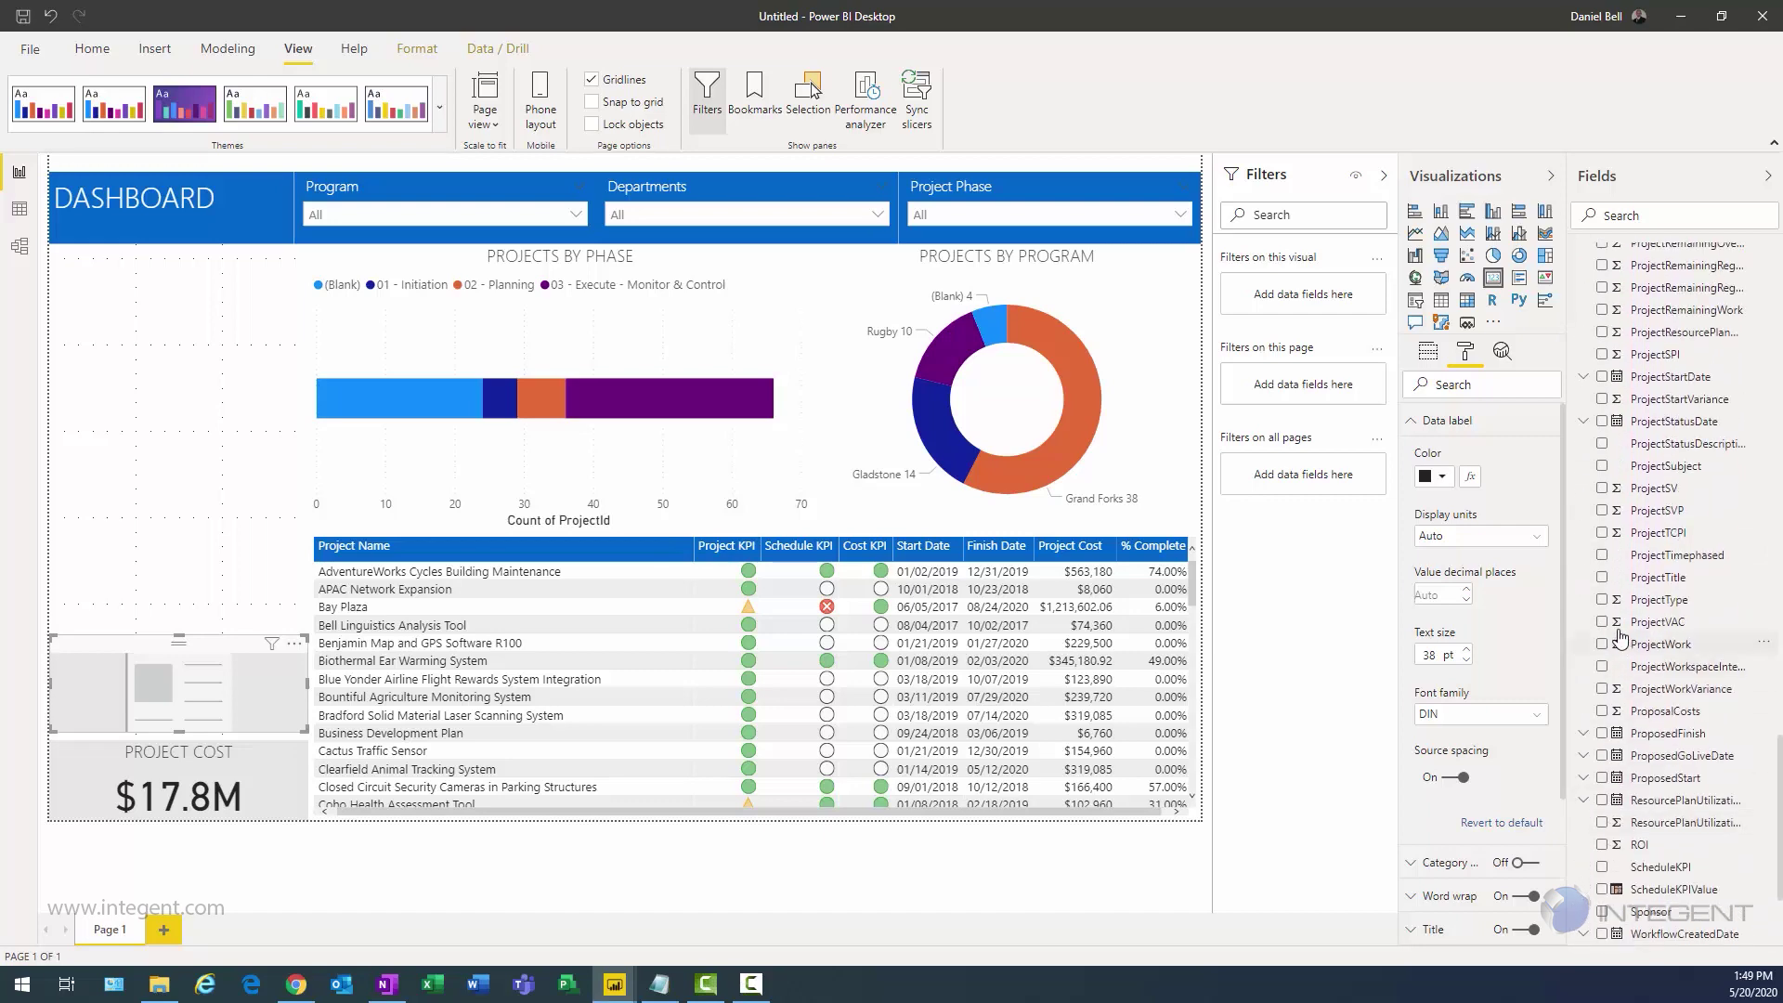
click(1602, 643)
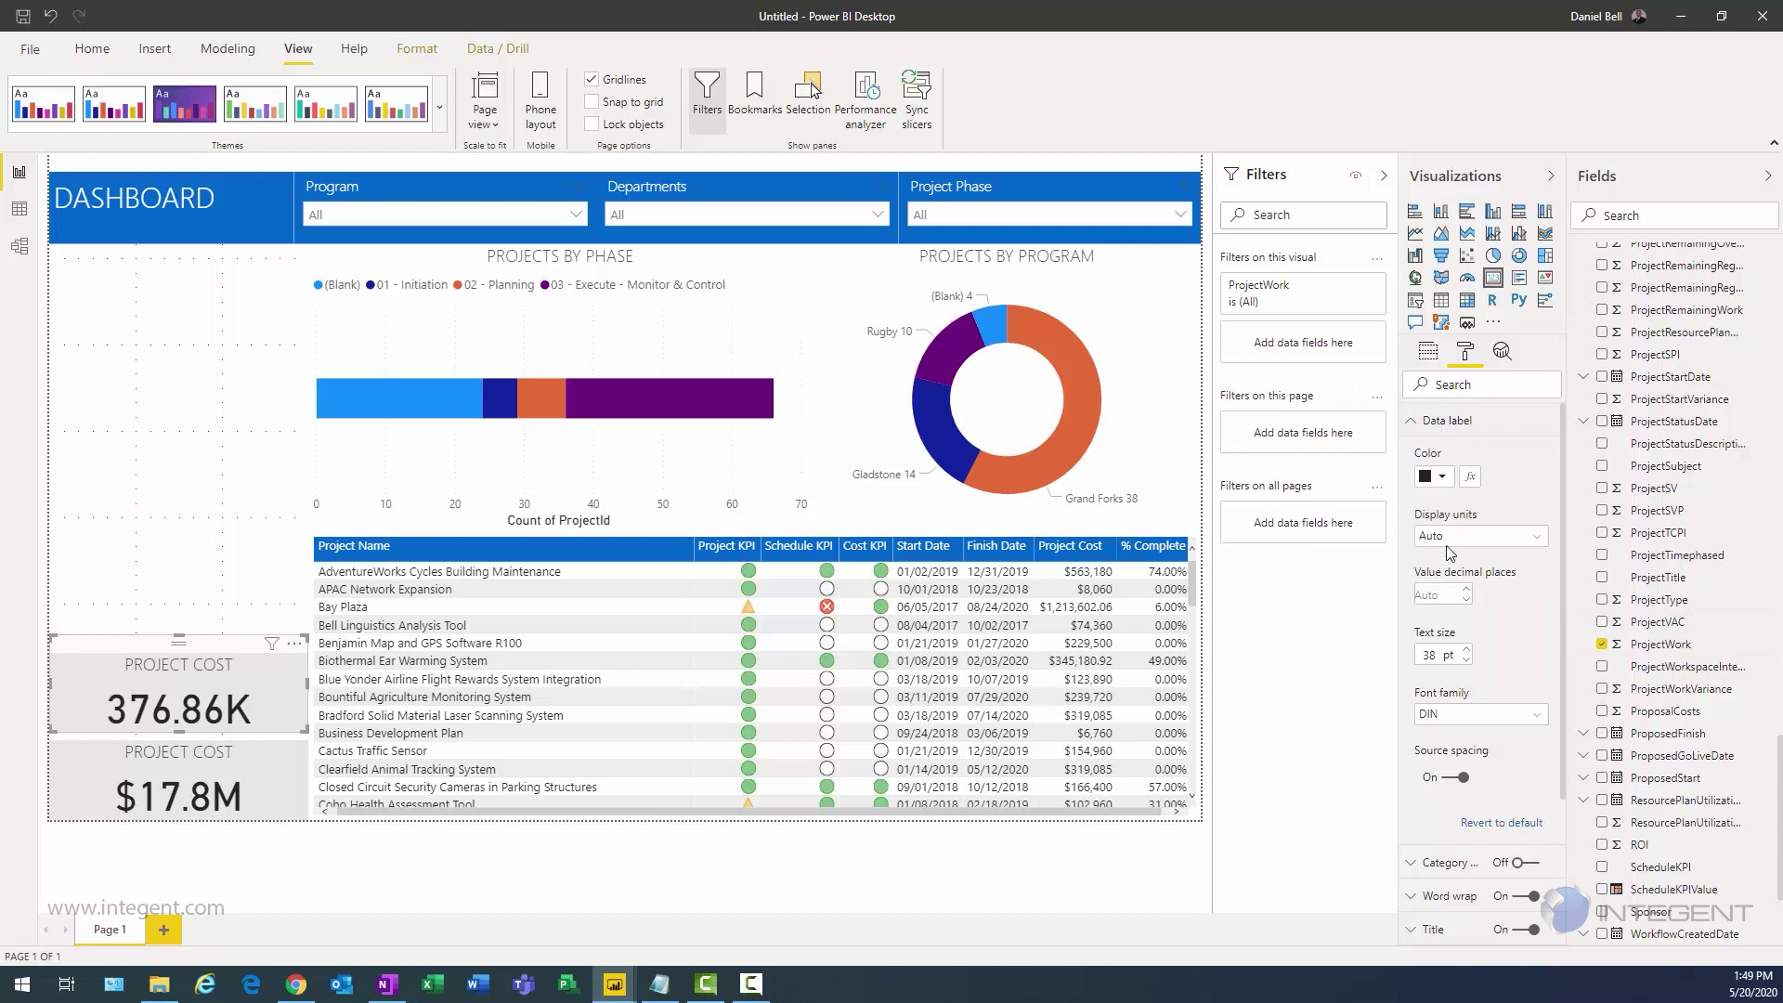
Step: Change the copied card's title text to PROJECT WORK
click(1413, 429)
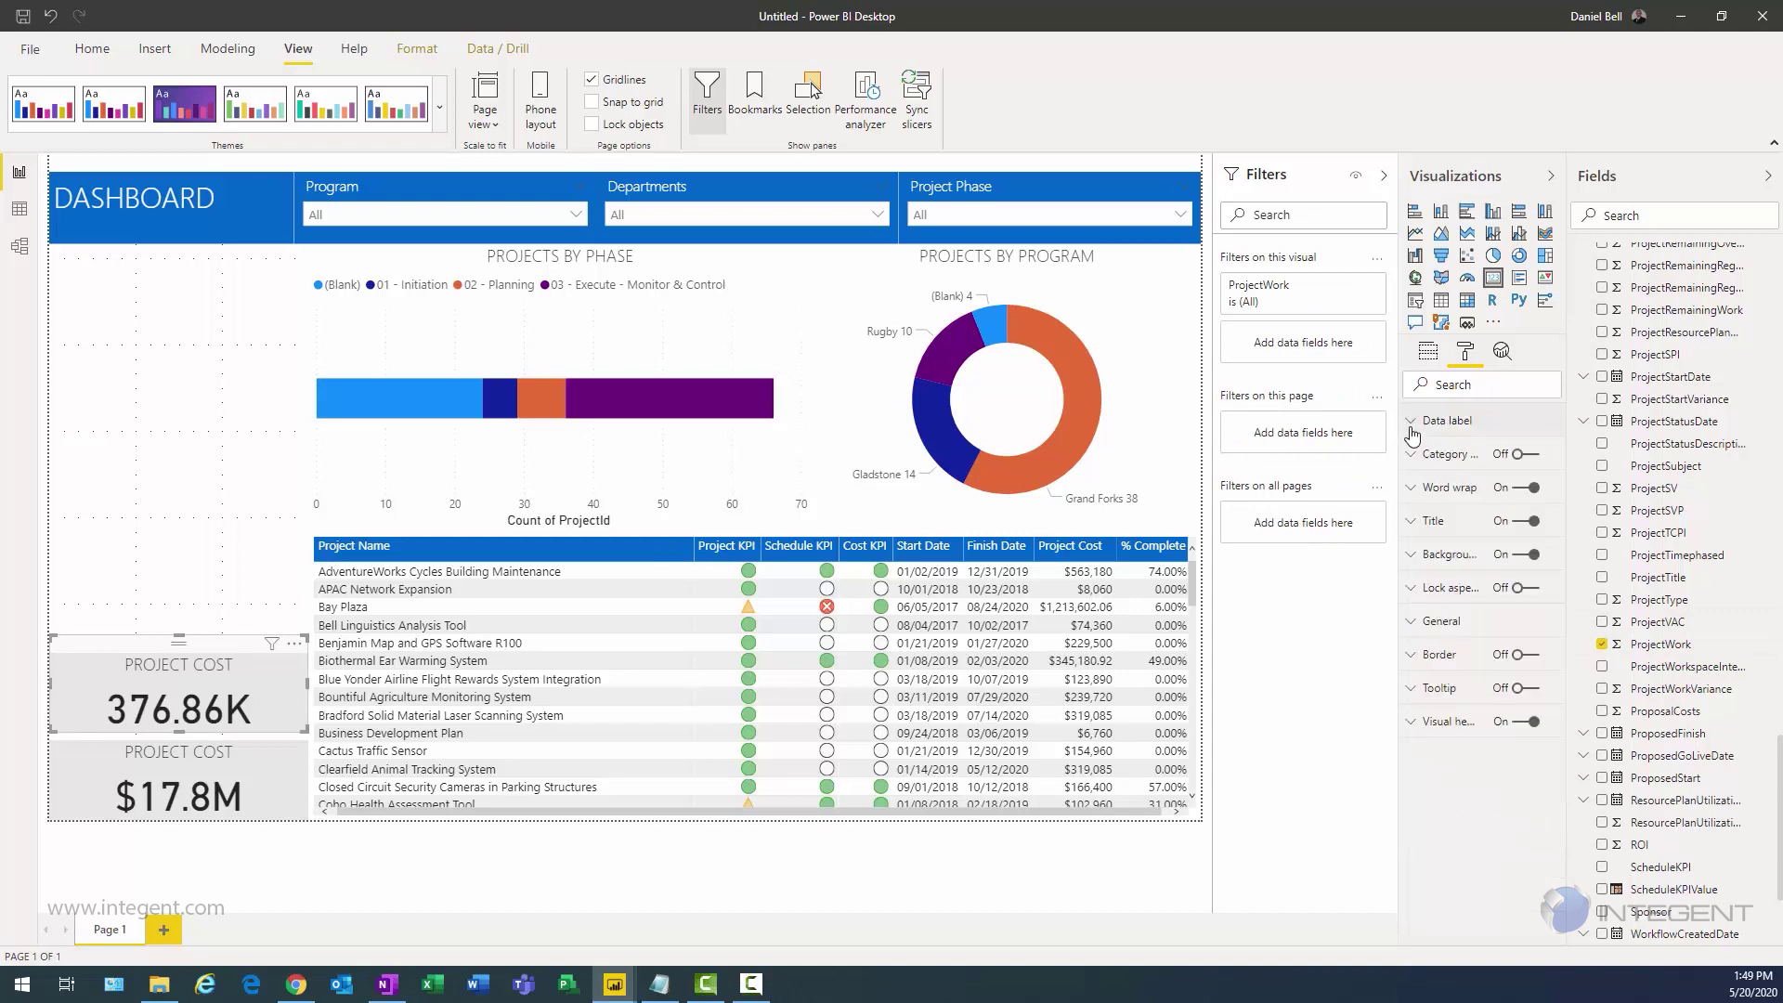
click(1413, 521)
drag(1469, 573, 1512, 569)
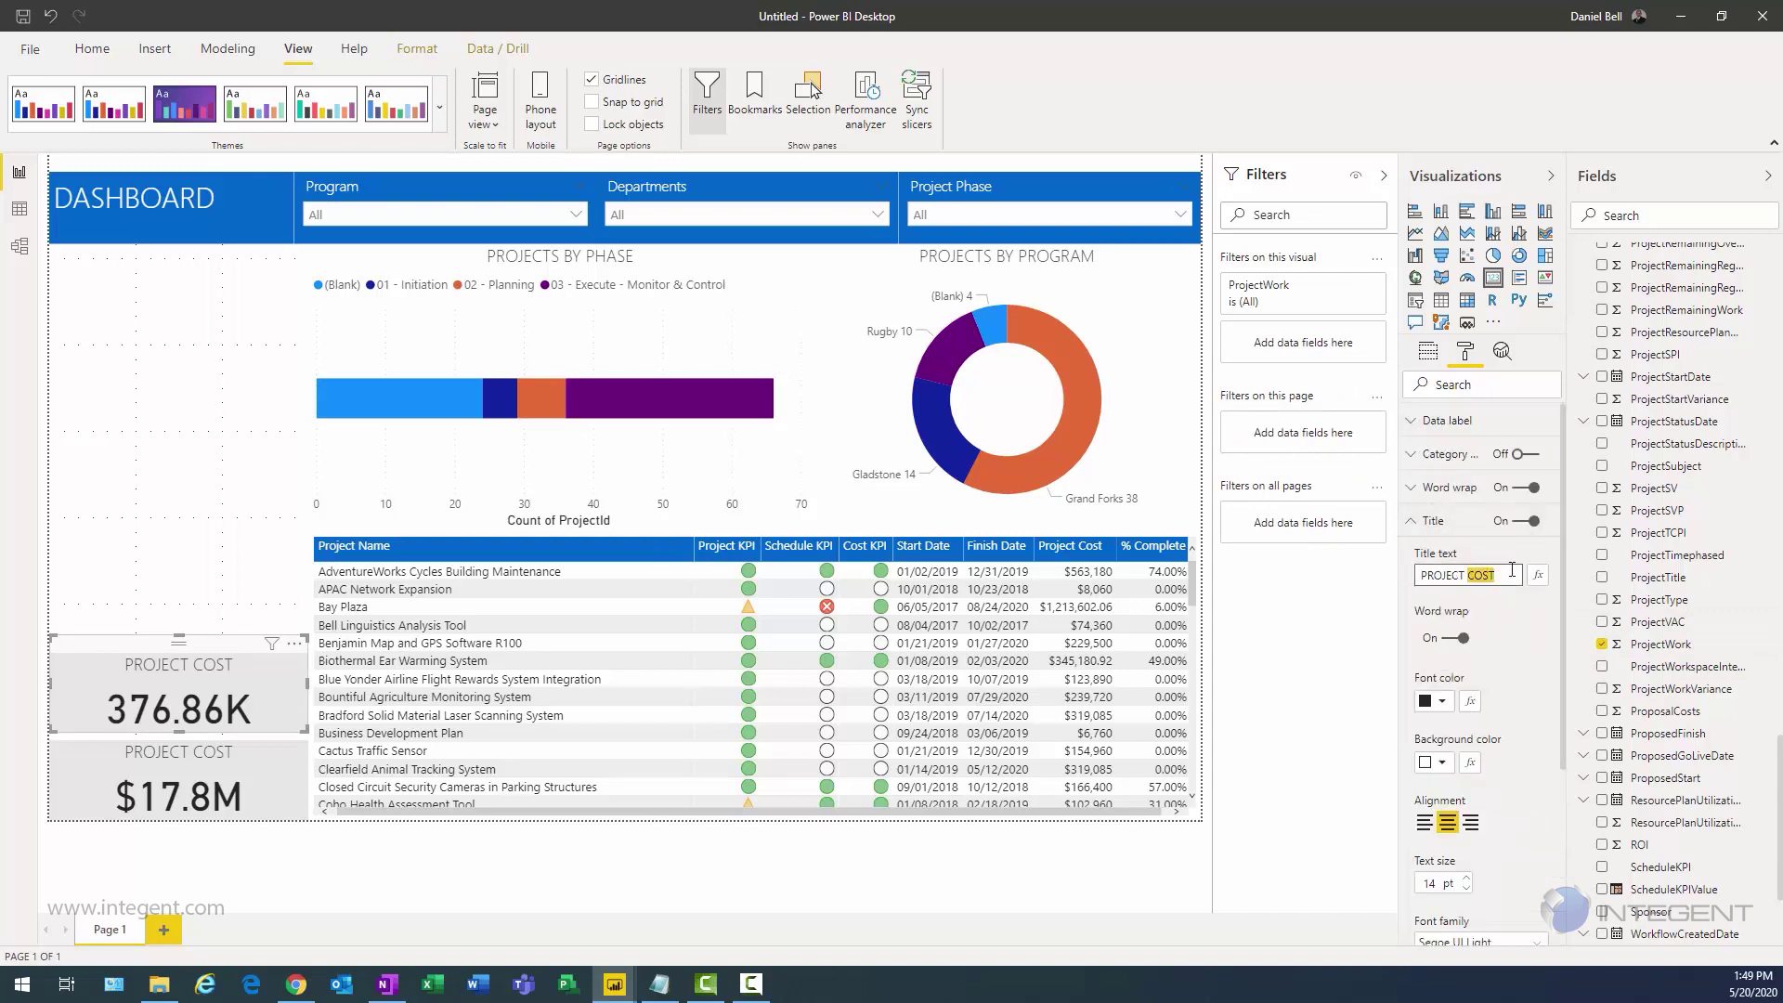
text(WORK)
Step: Duplicate the PROJECT WORK card and place the copy directly above it
key(ctrl+c)
key(ctrl+v)
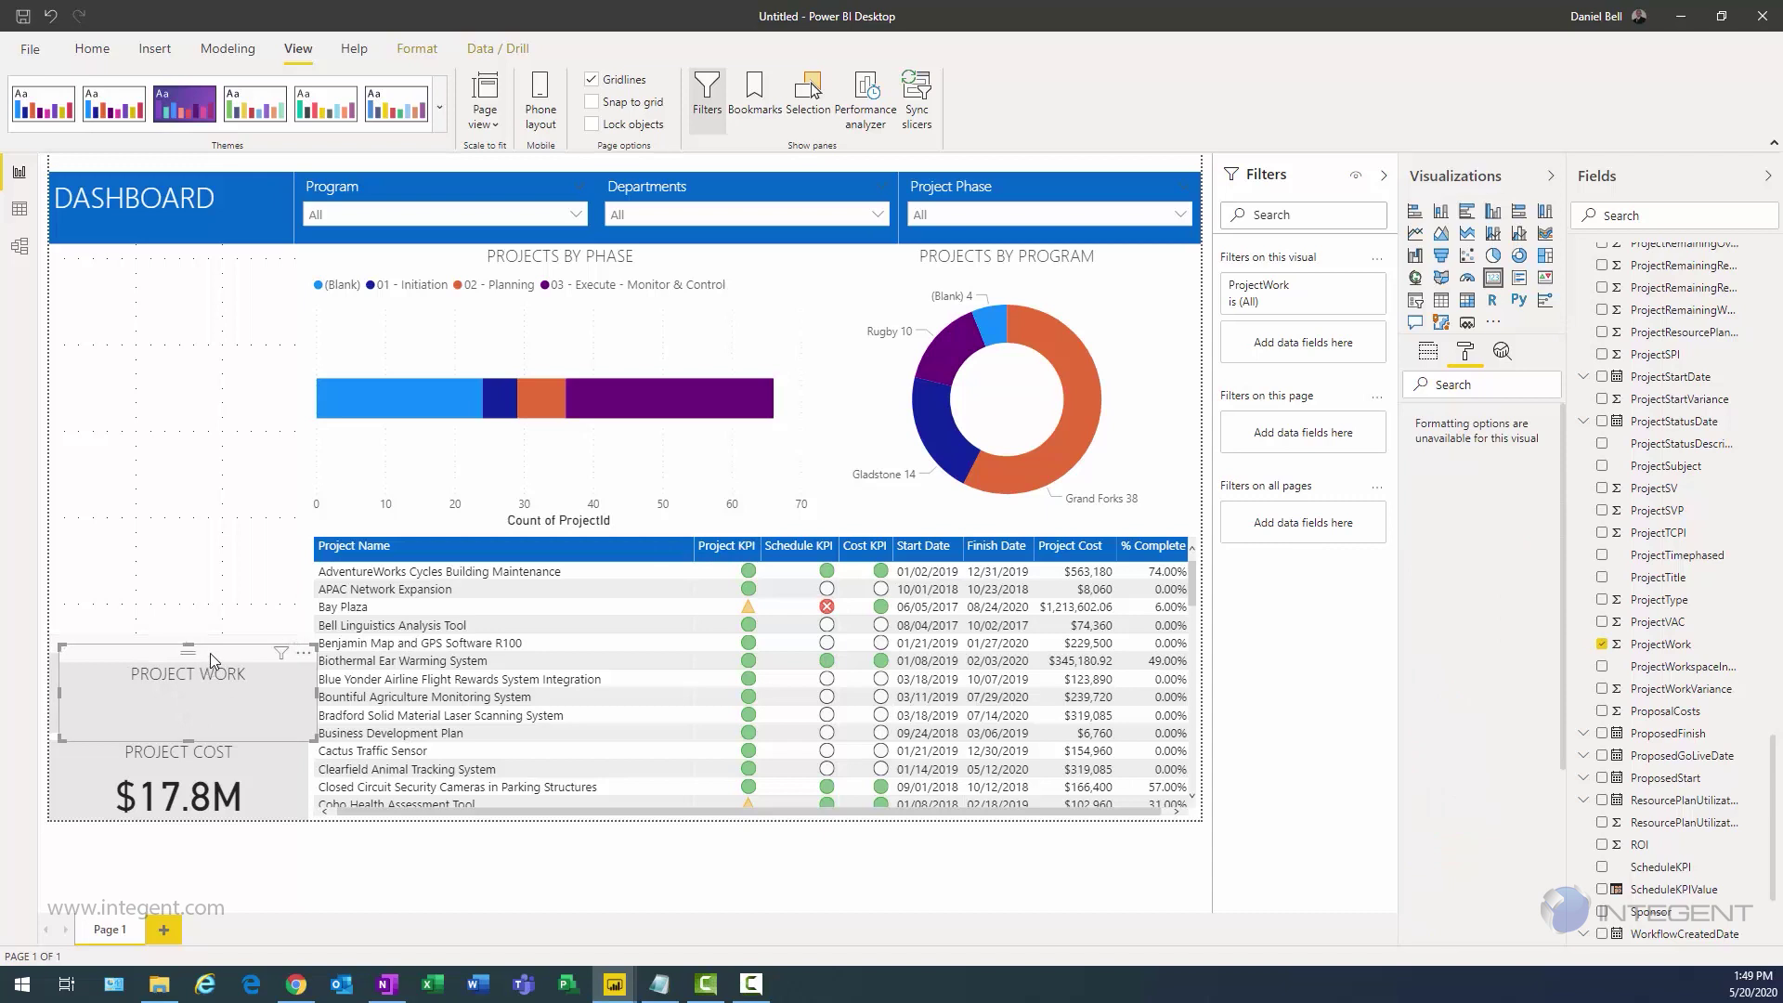
drag(210, 653, 176, 561)
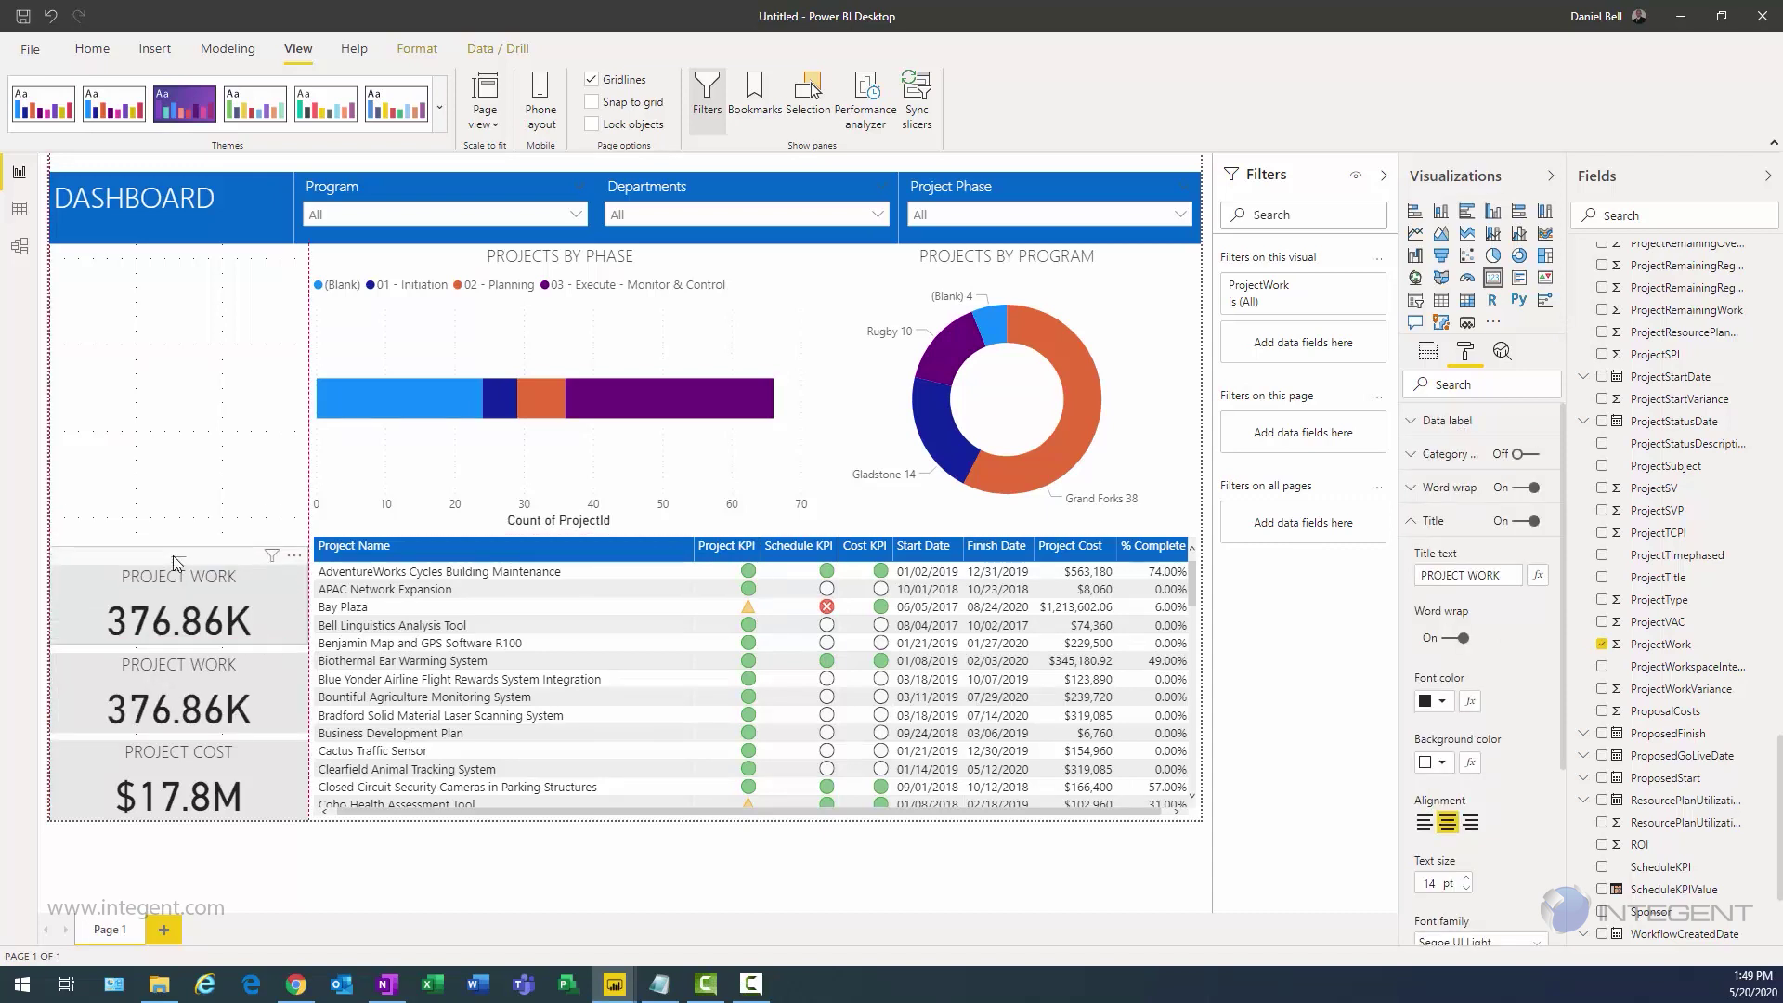
Step: Replace ProjectWork in the uppermost card with the IssueId field from the Issues table, summarized as Count
click(1604, 640)
scroll(1662, 464, up, 15)
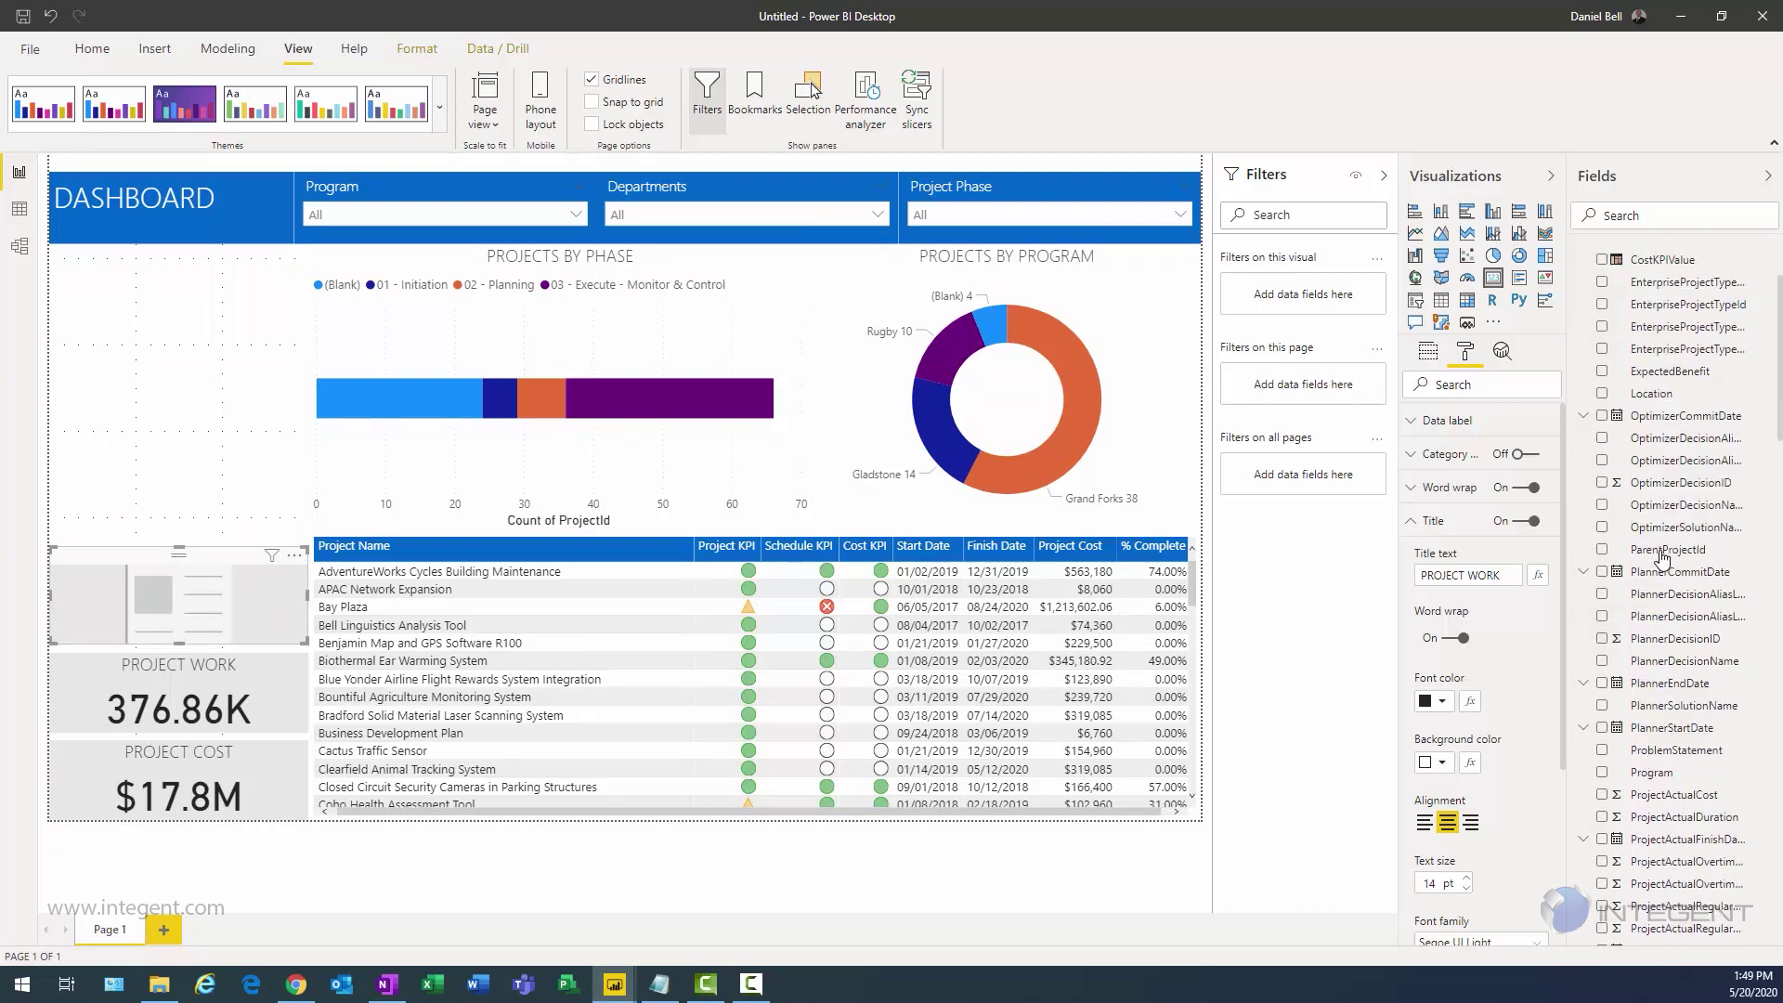
click(1578, 257)
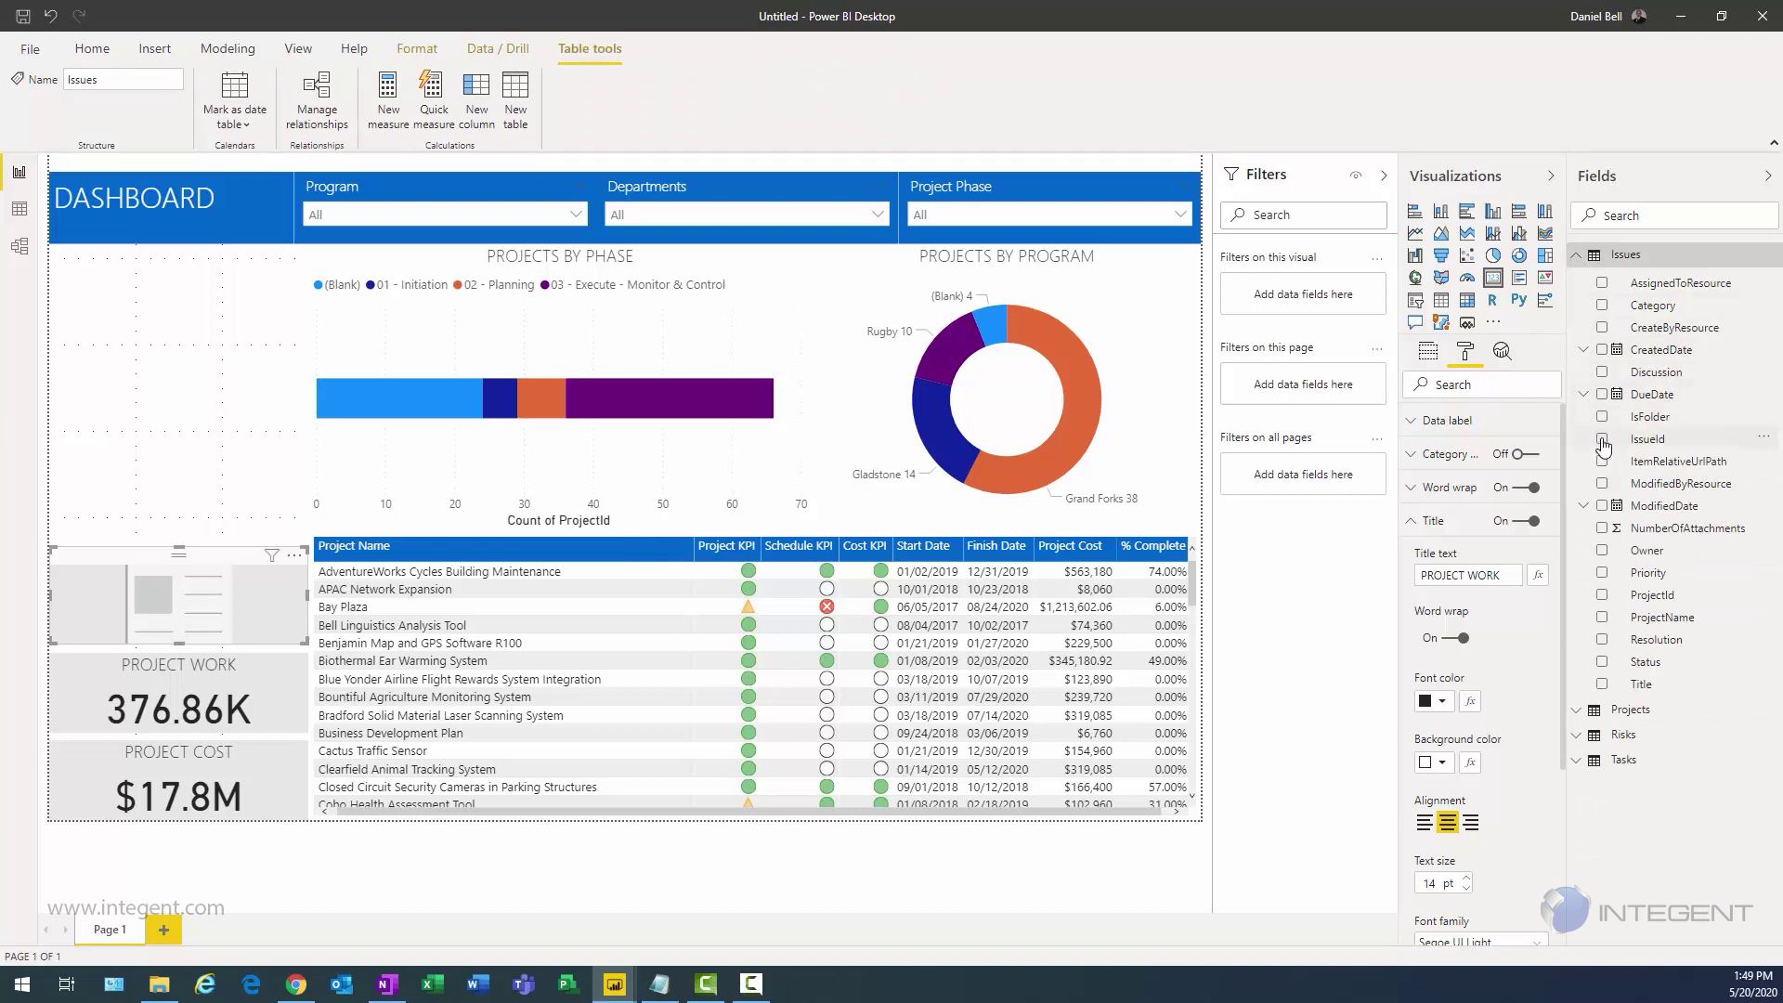
click(1602, 439)
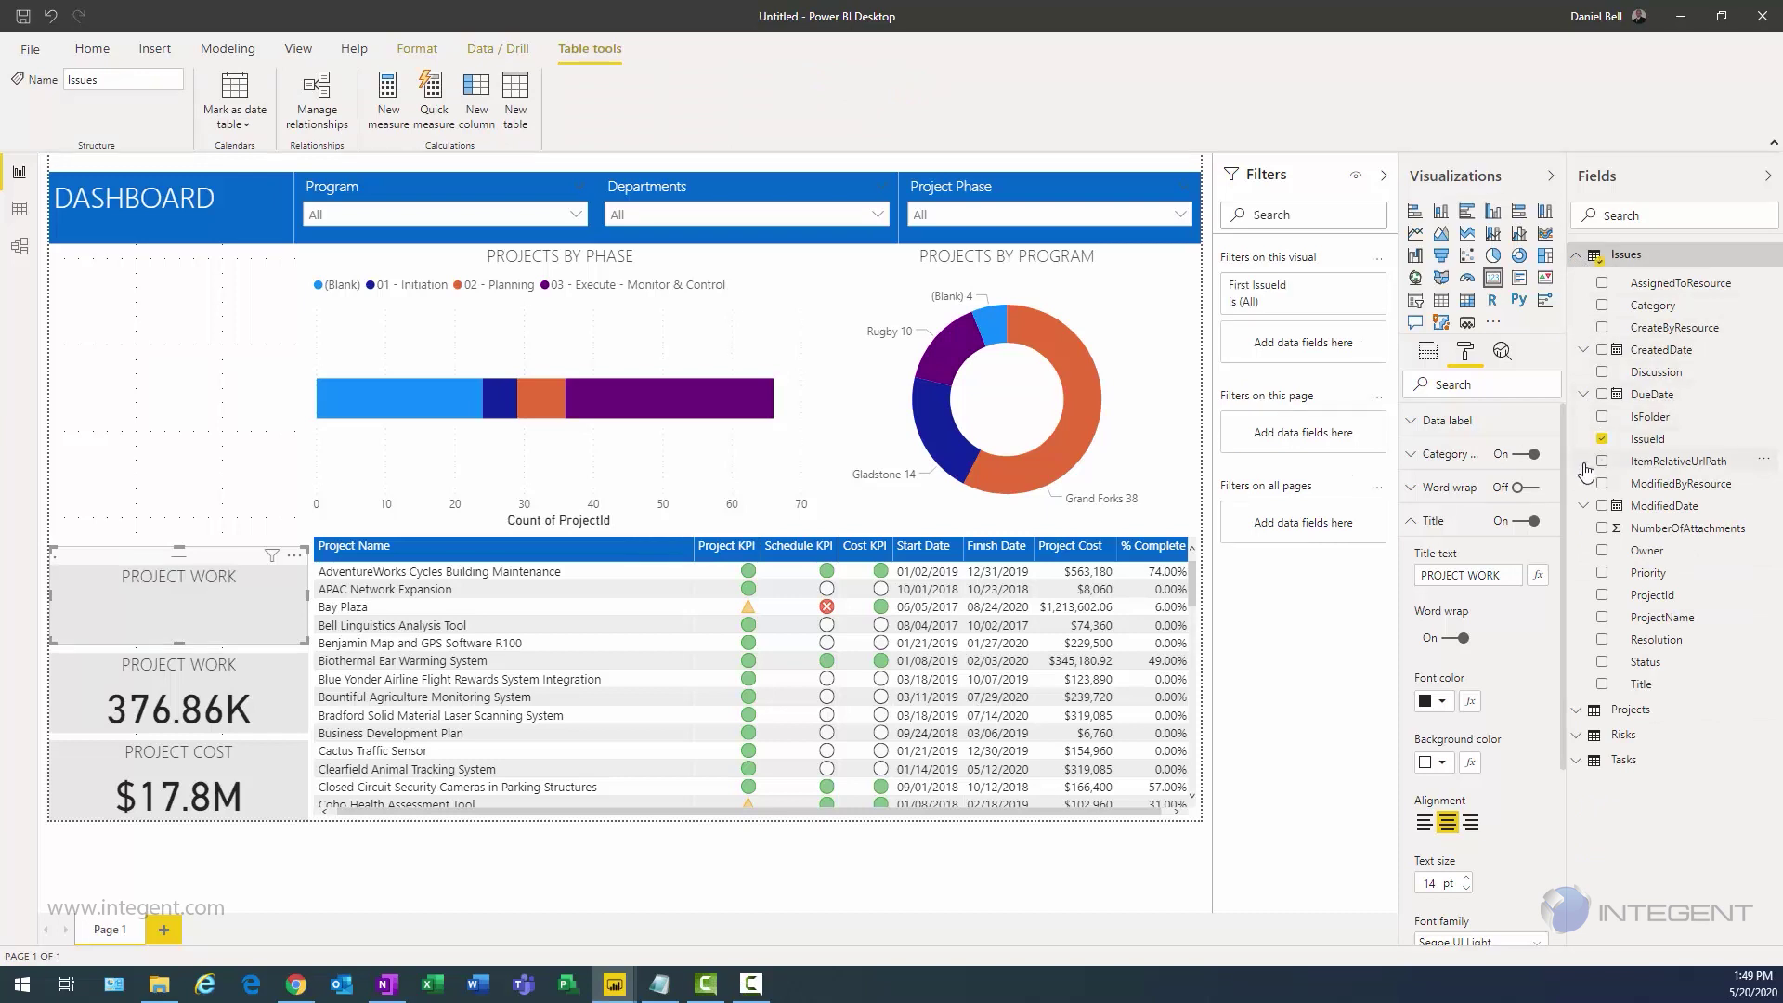
click(1428, 353)
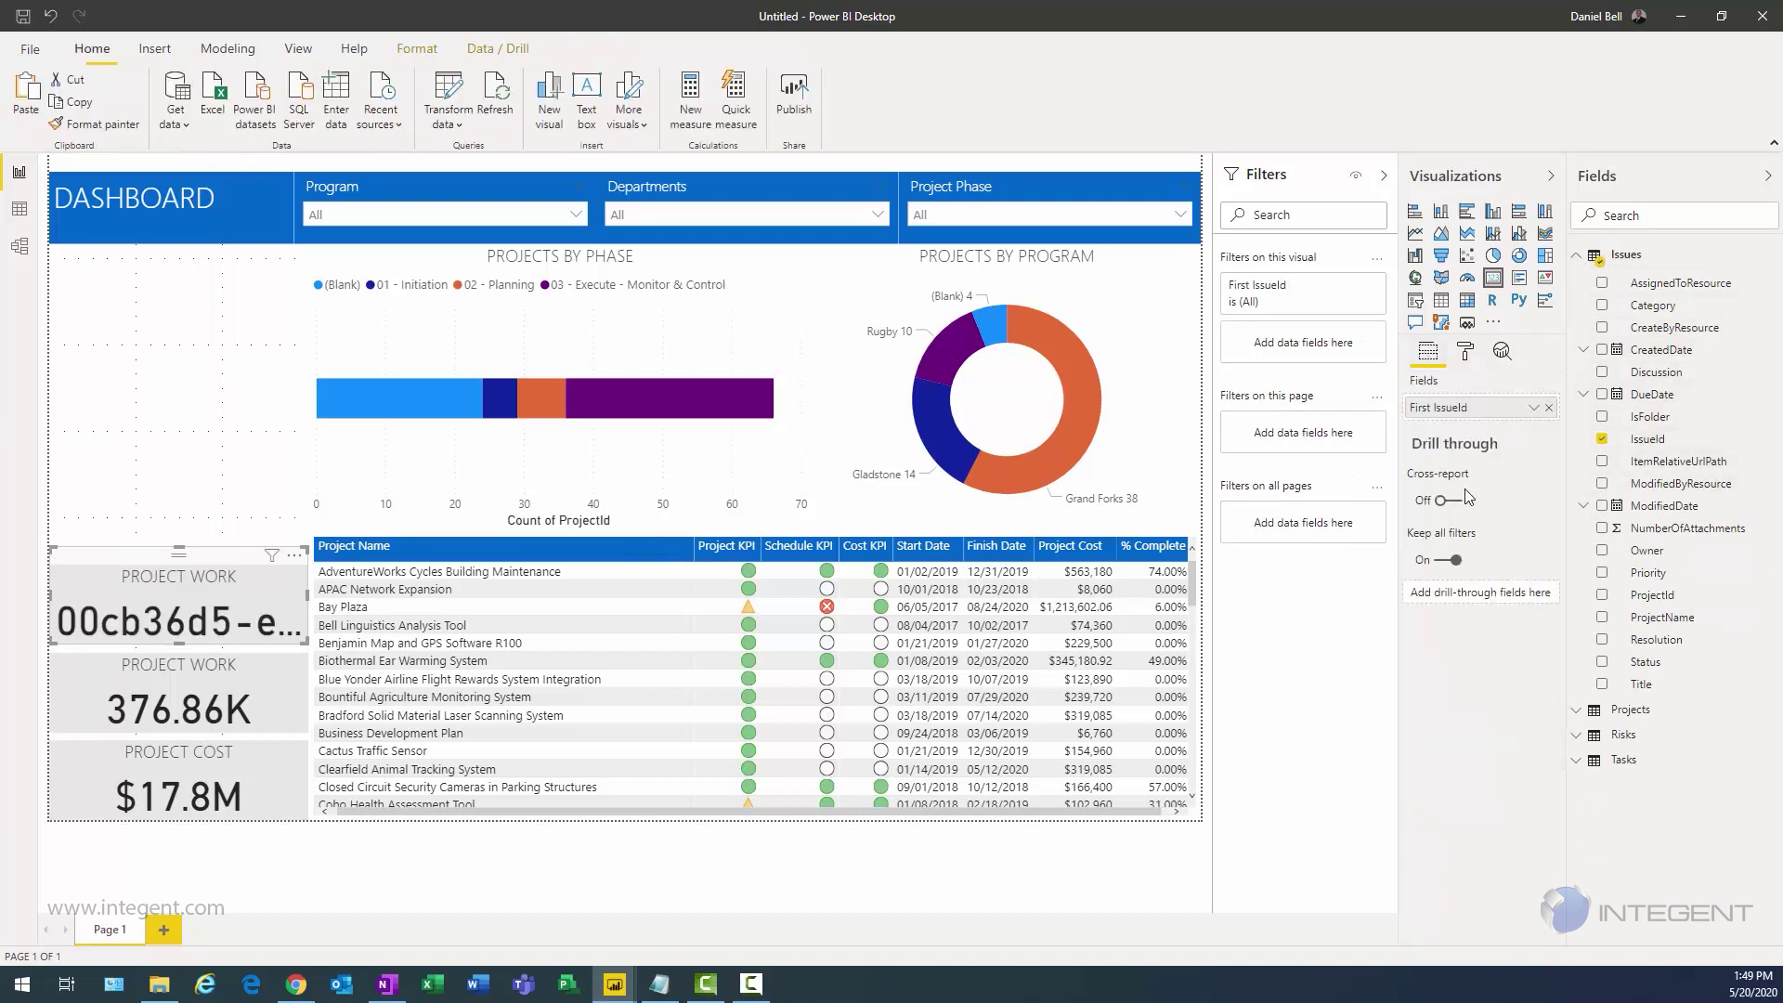
click(1533, 408)
click(1563, 537)
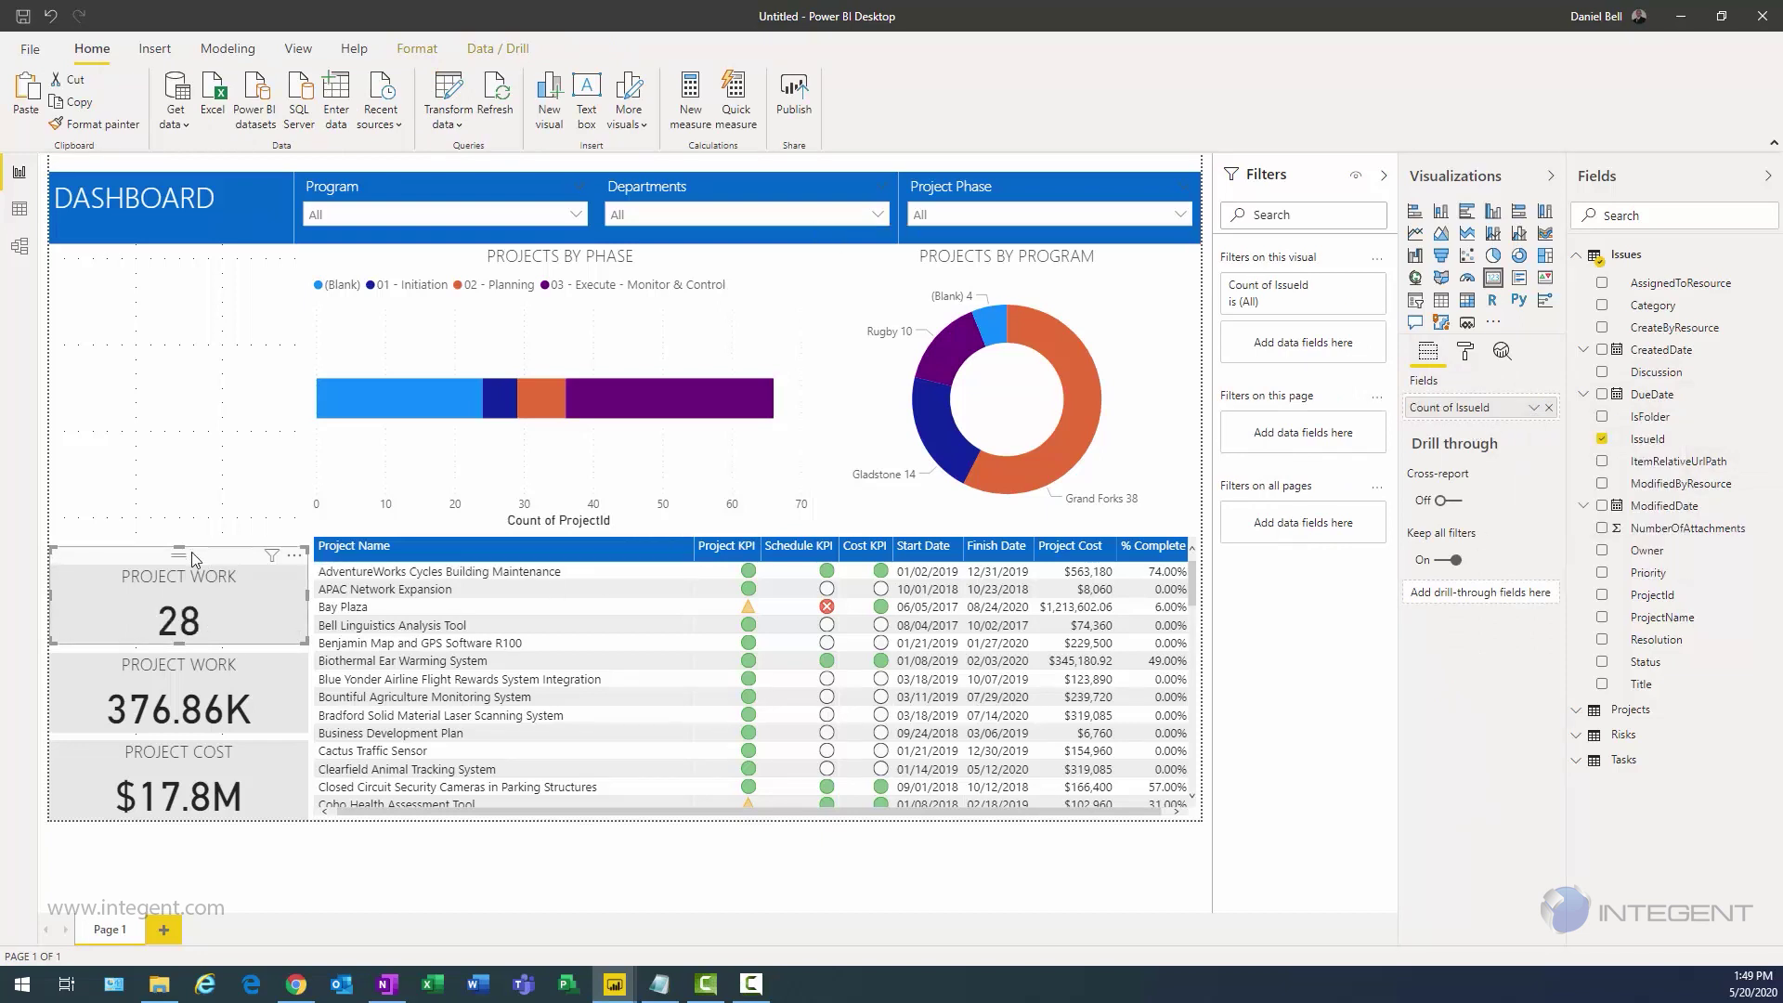
Step: Change the title text of the uppermost card, which shows the issue count, to ACTIVE ISSUES
click(1468, 349)
click(1413, 426)
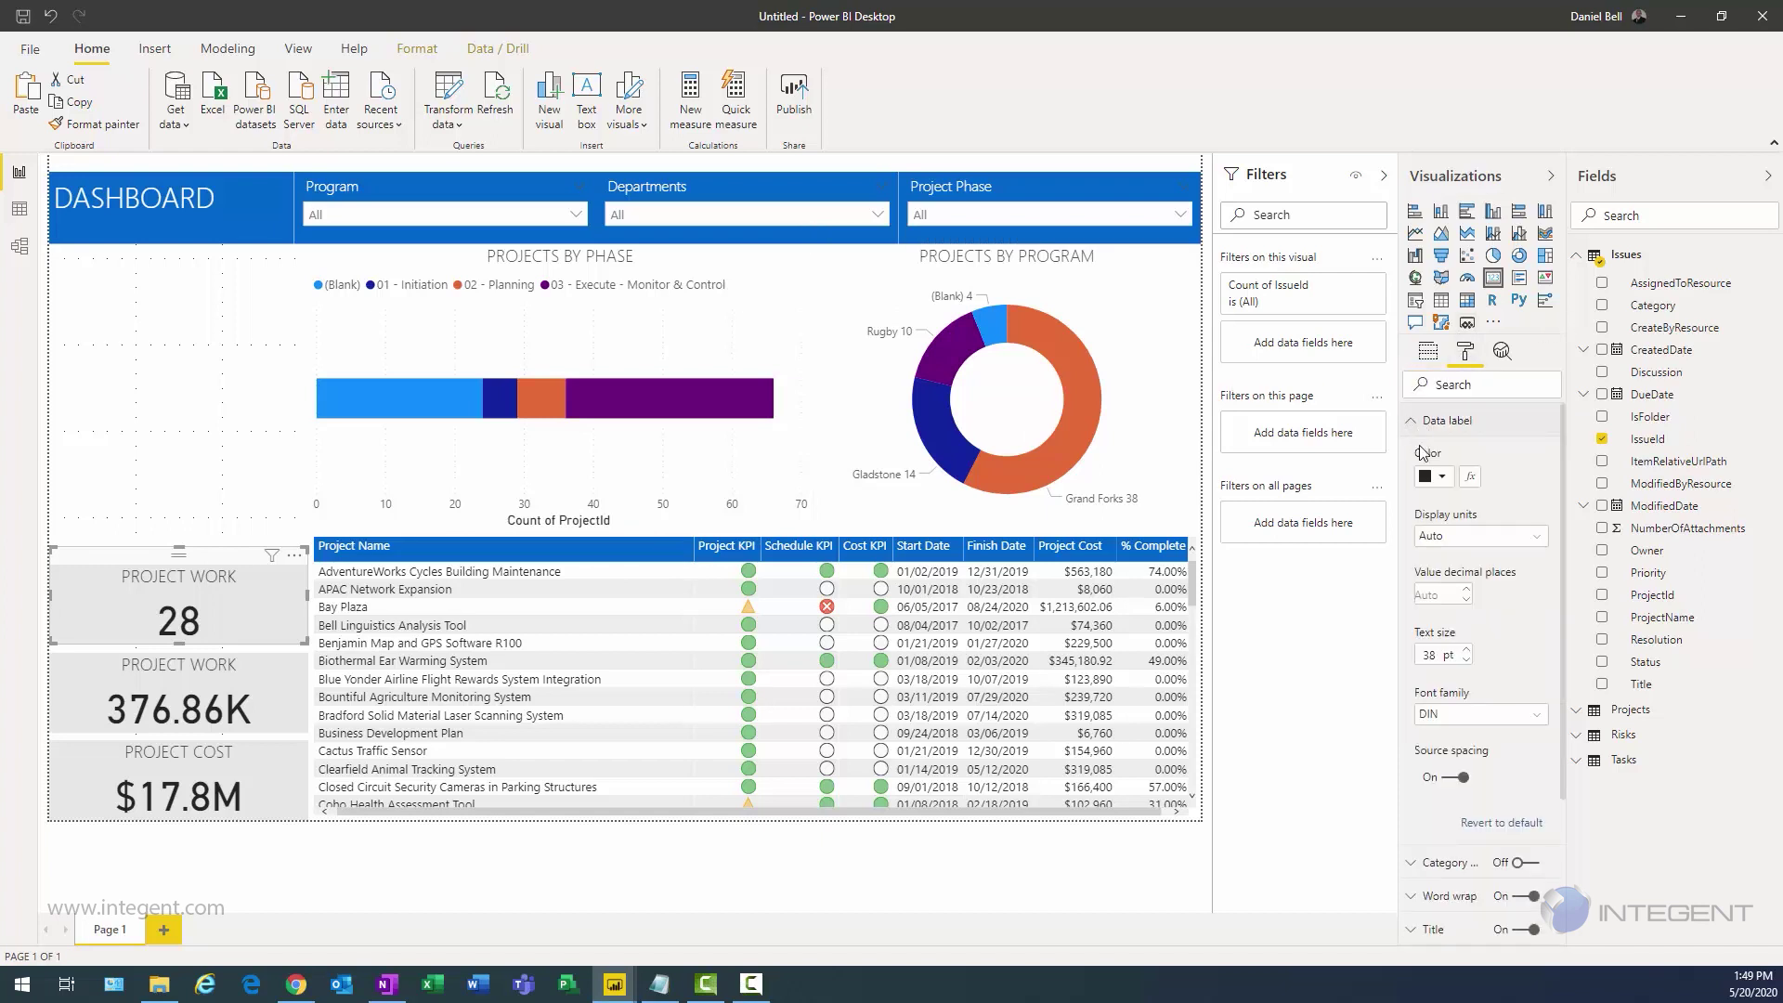
click(1412, 420)
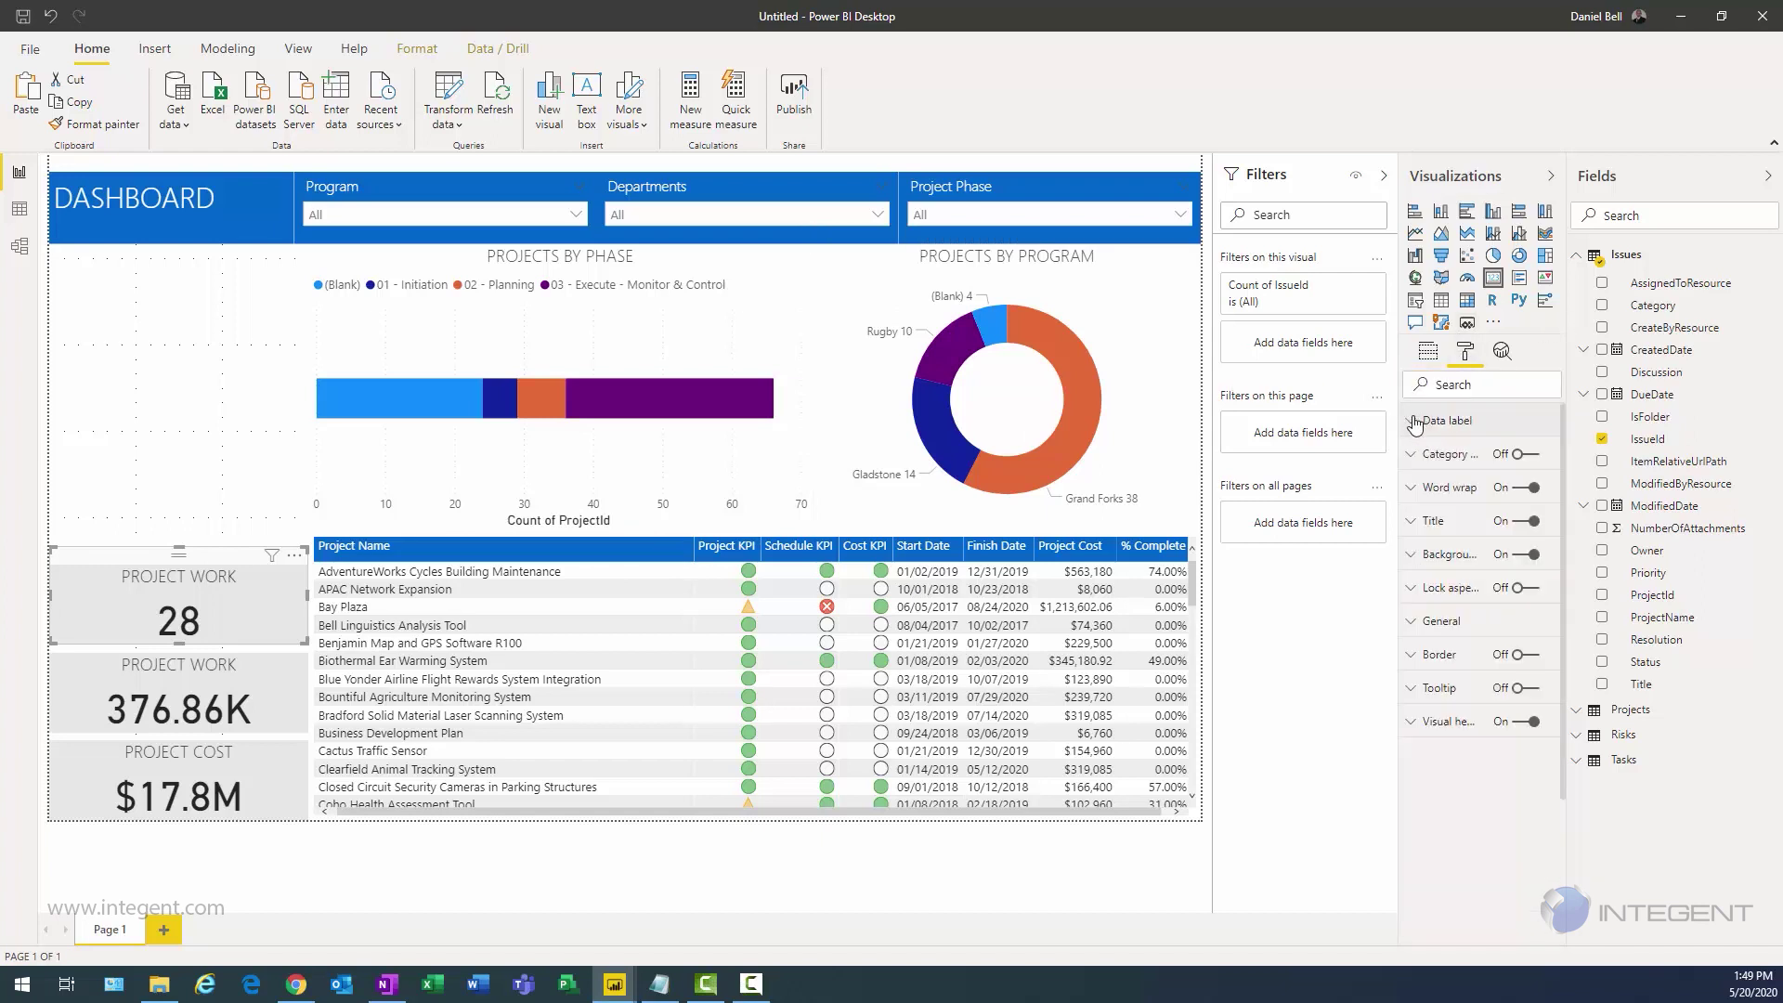
click(1413, 523)
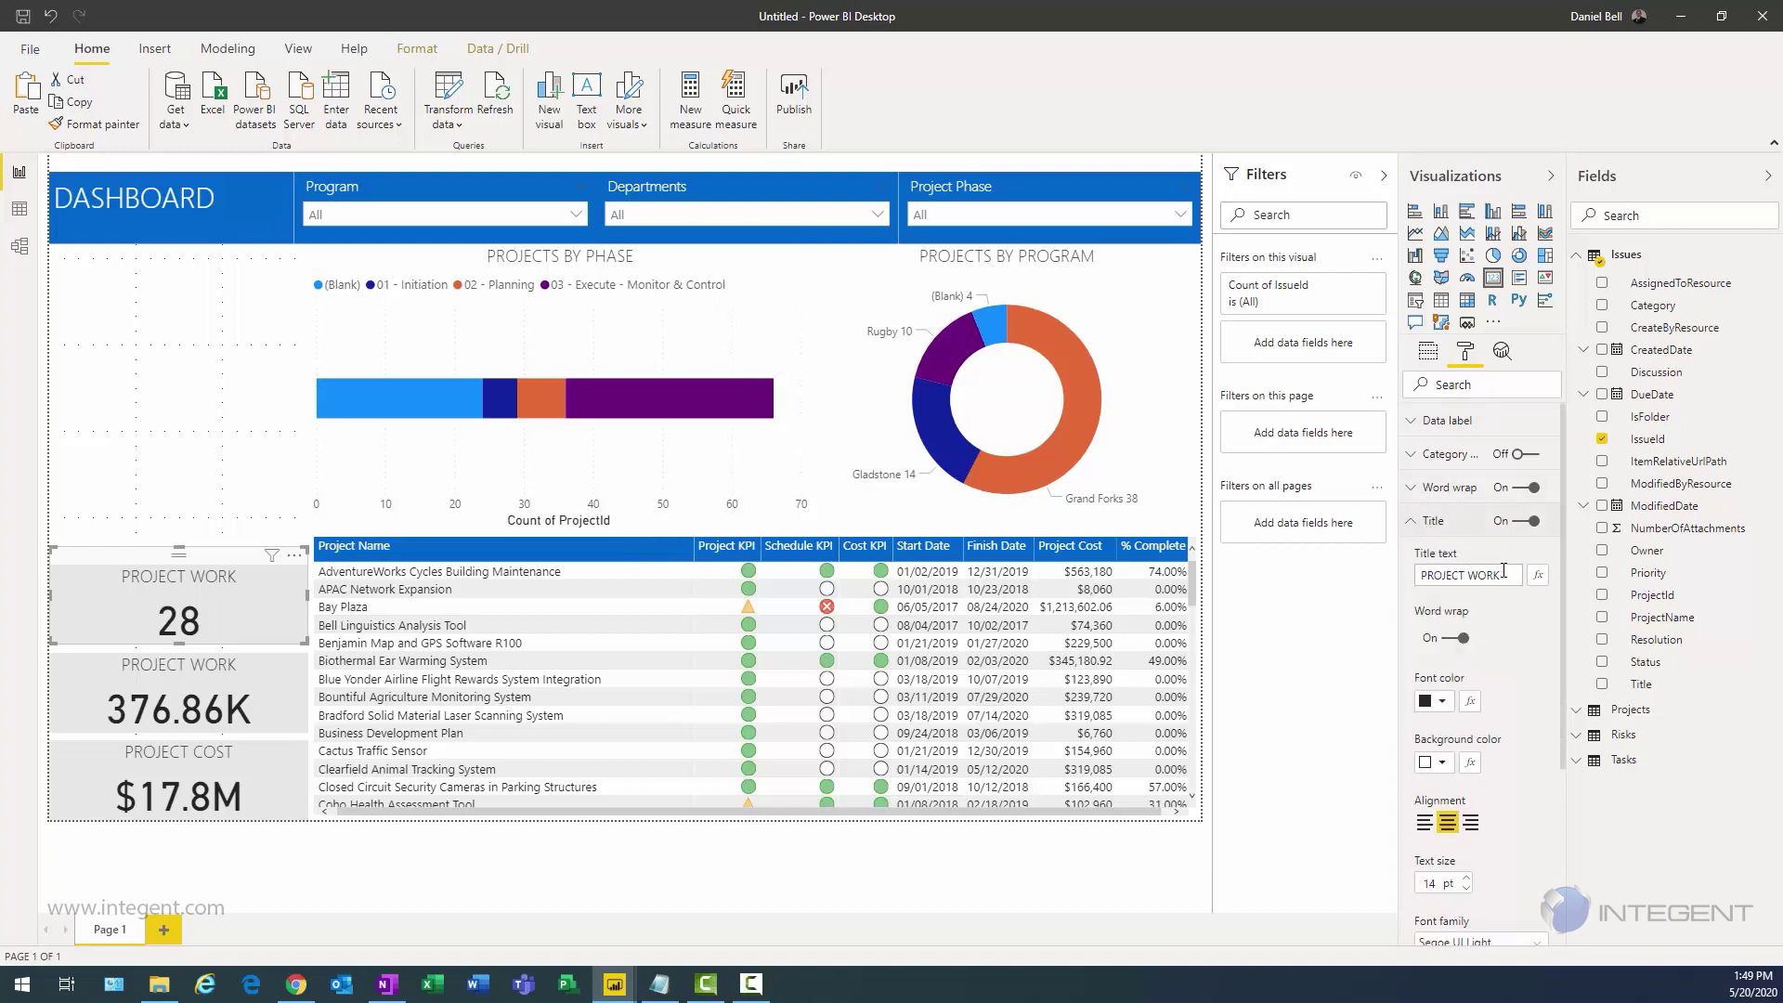
drag(1504, 574, 1419, 575)
text(ACTIVE ISSUES)
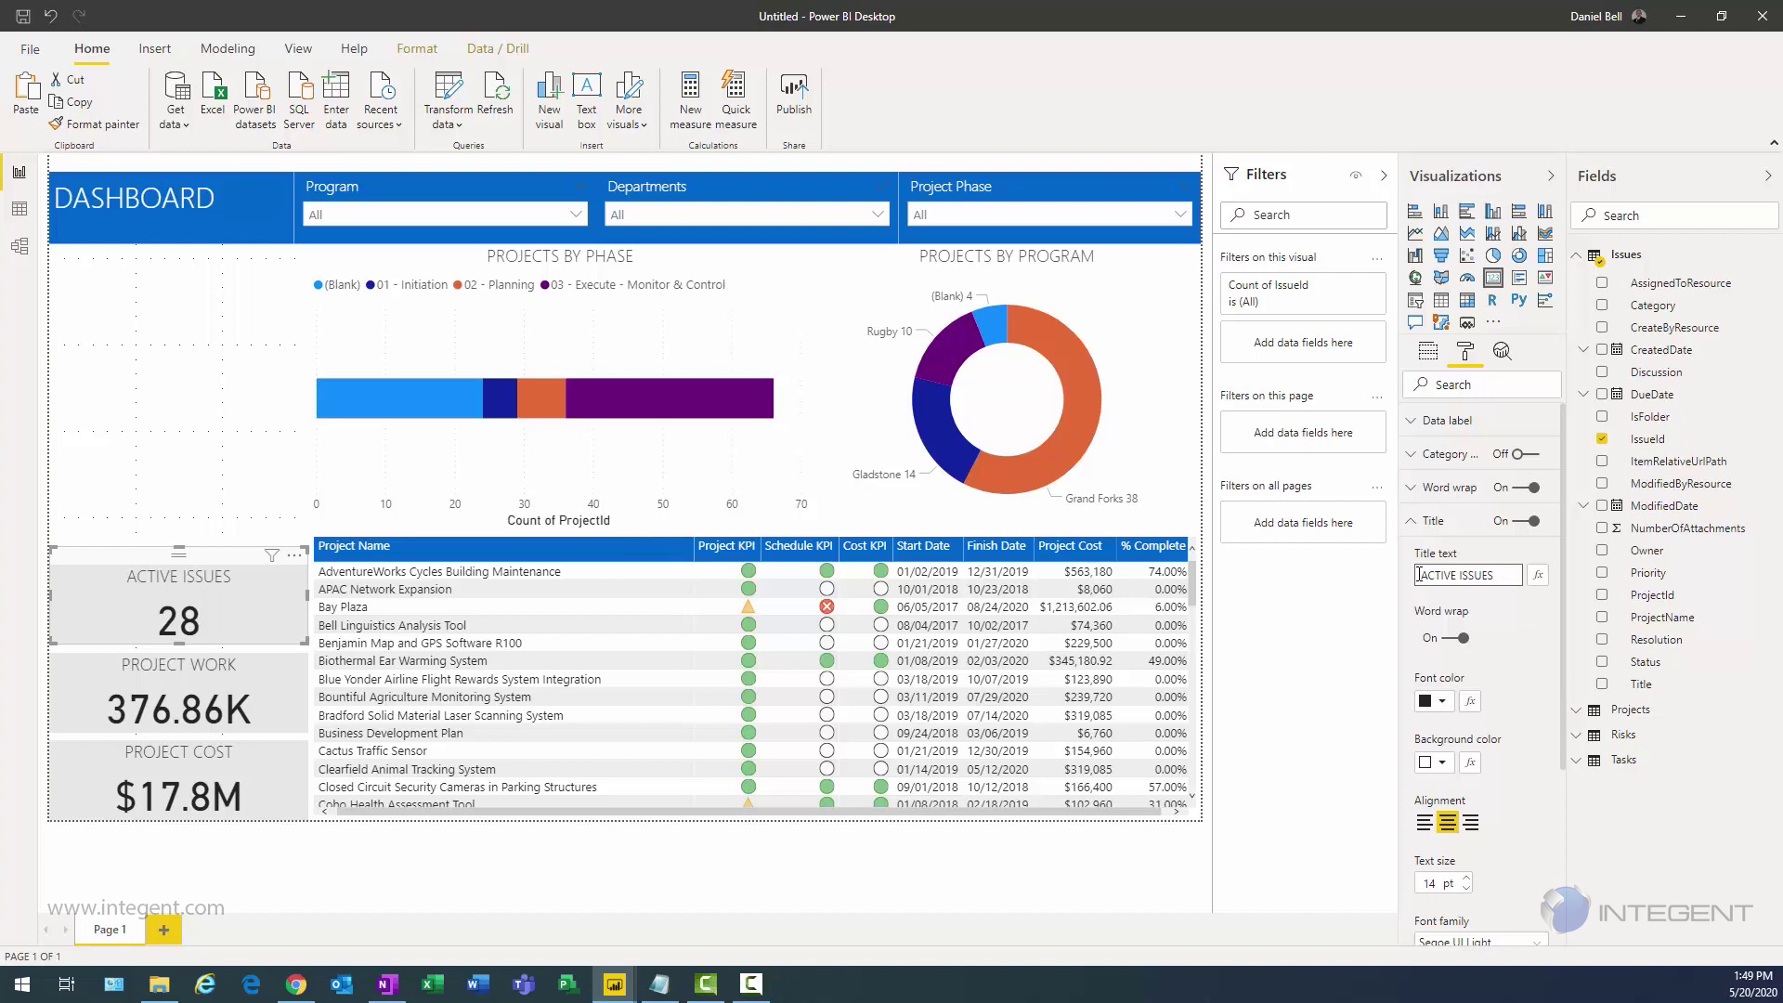
click(1414, 521)
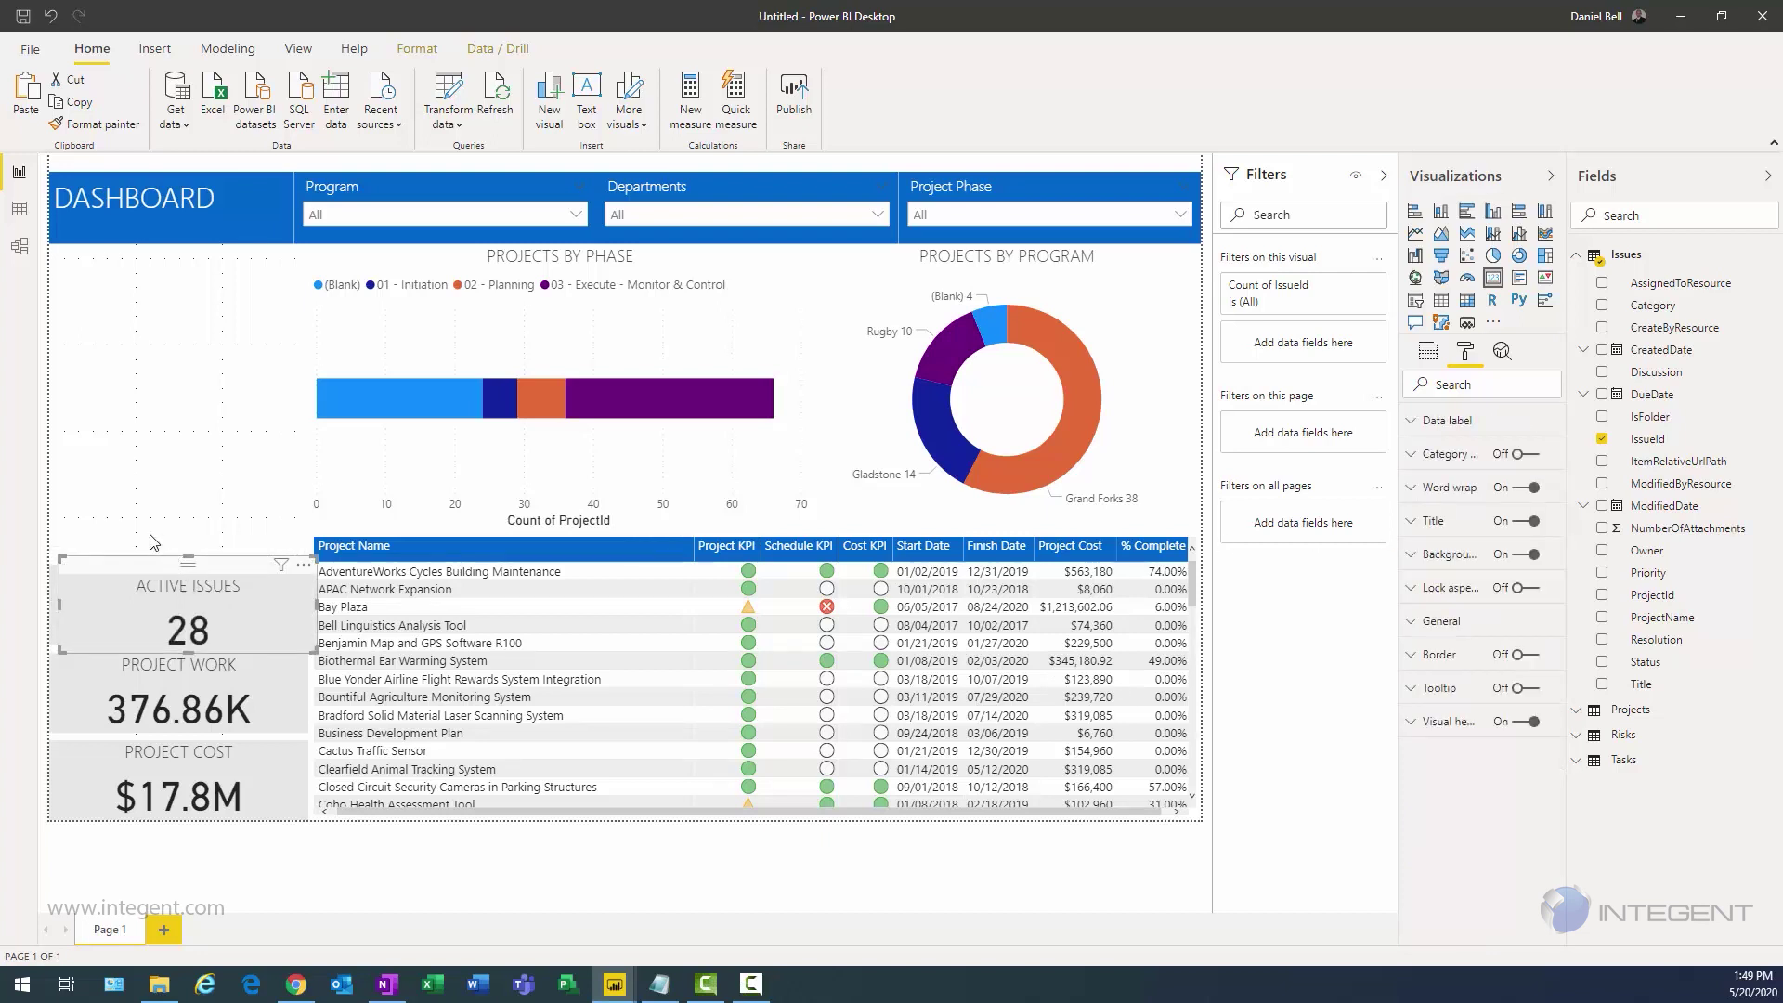
Step: Duplicate the ACTIVE ISSUES card directly above it and replace the copy's field with RiskId from the Risks table, summarized as Count
drag(154, 546, 125, 466)
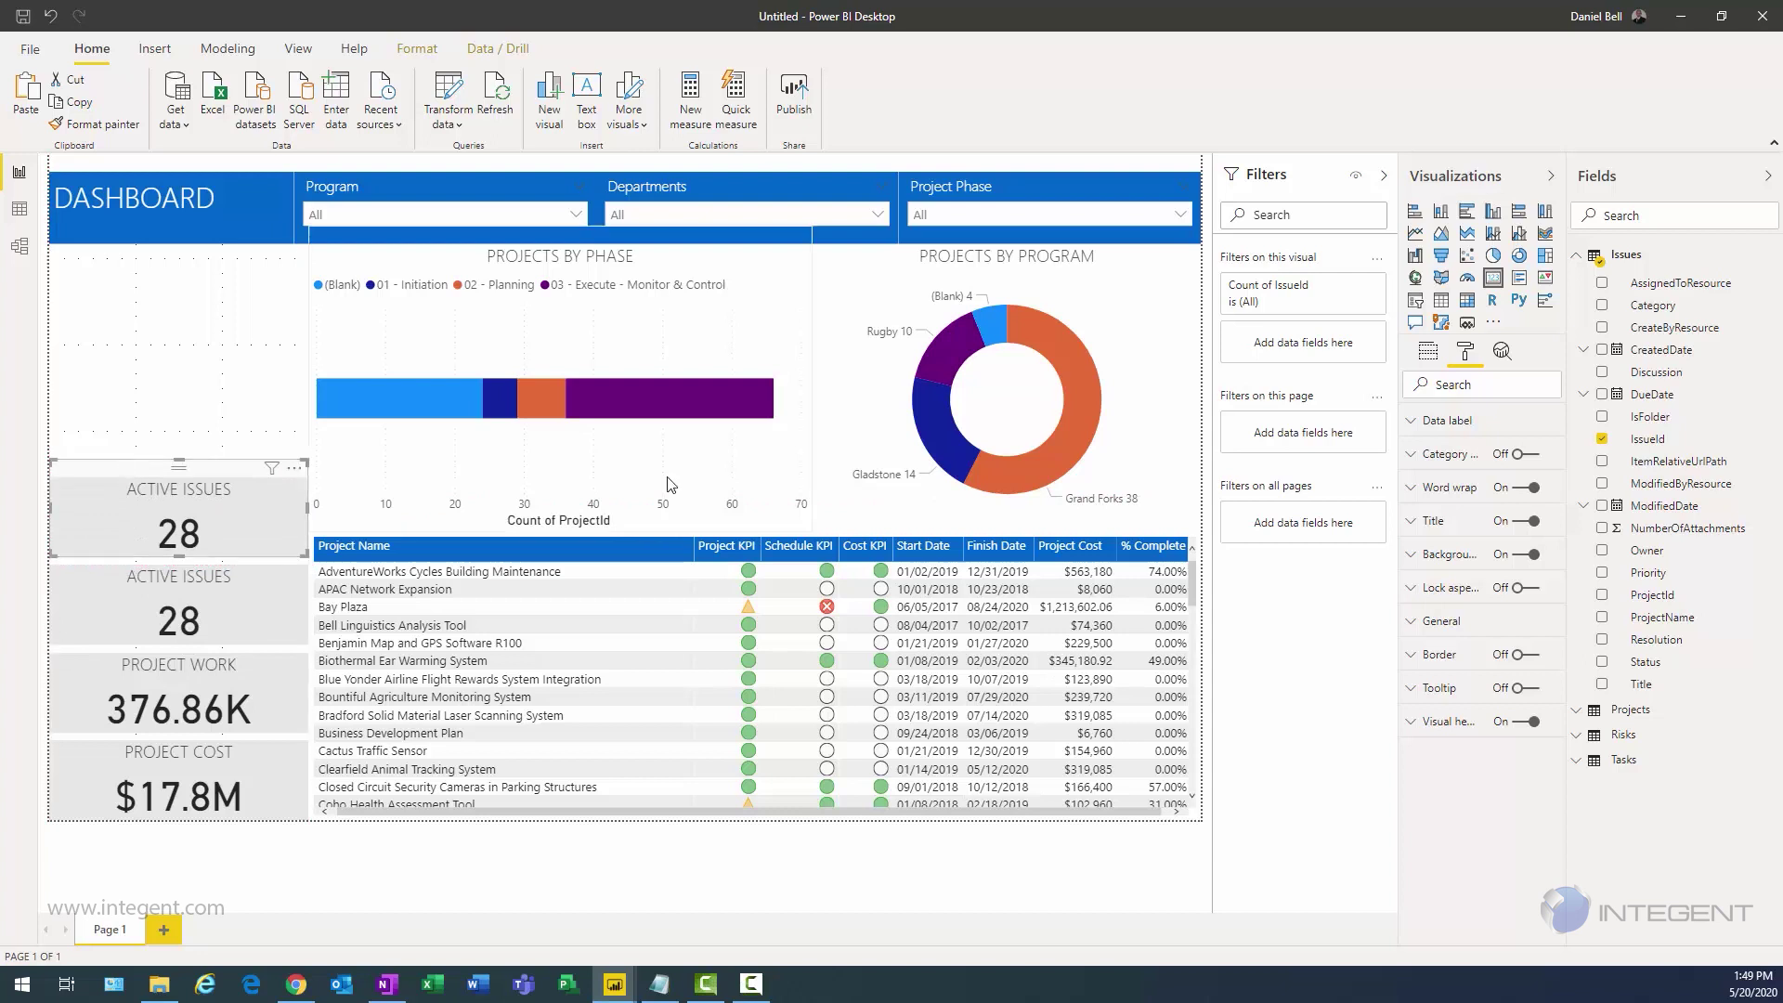
click(1602, 438)
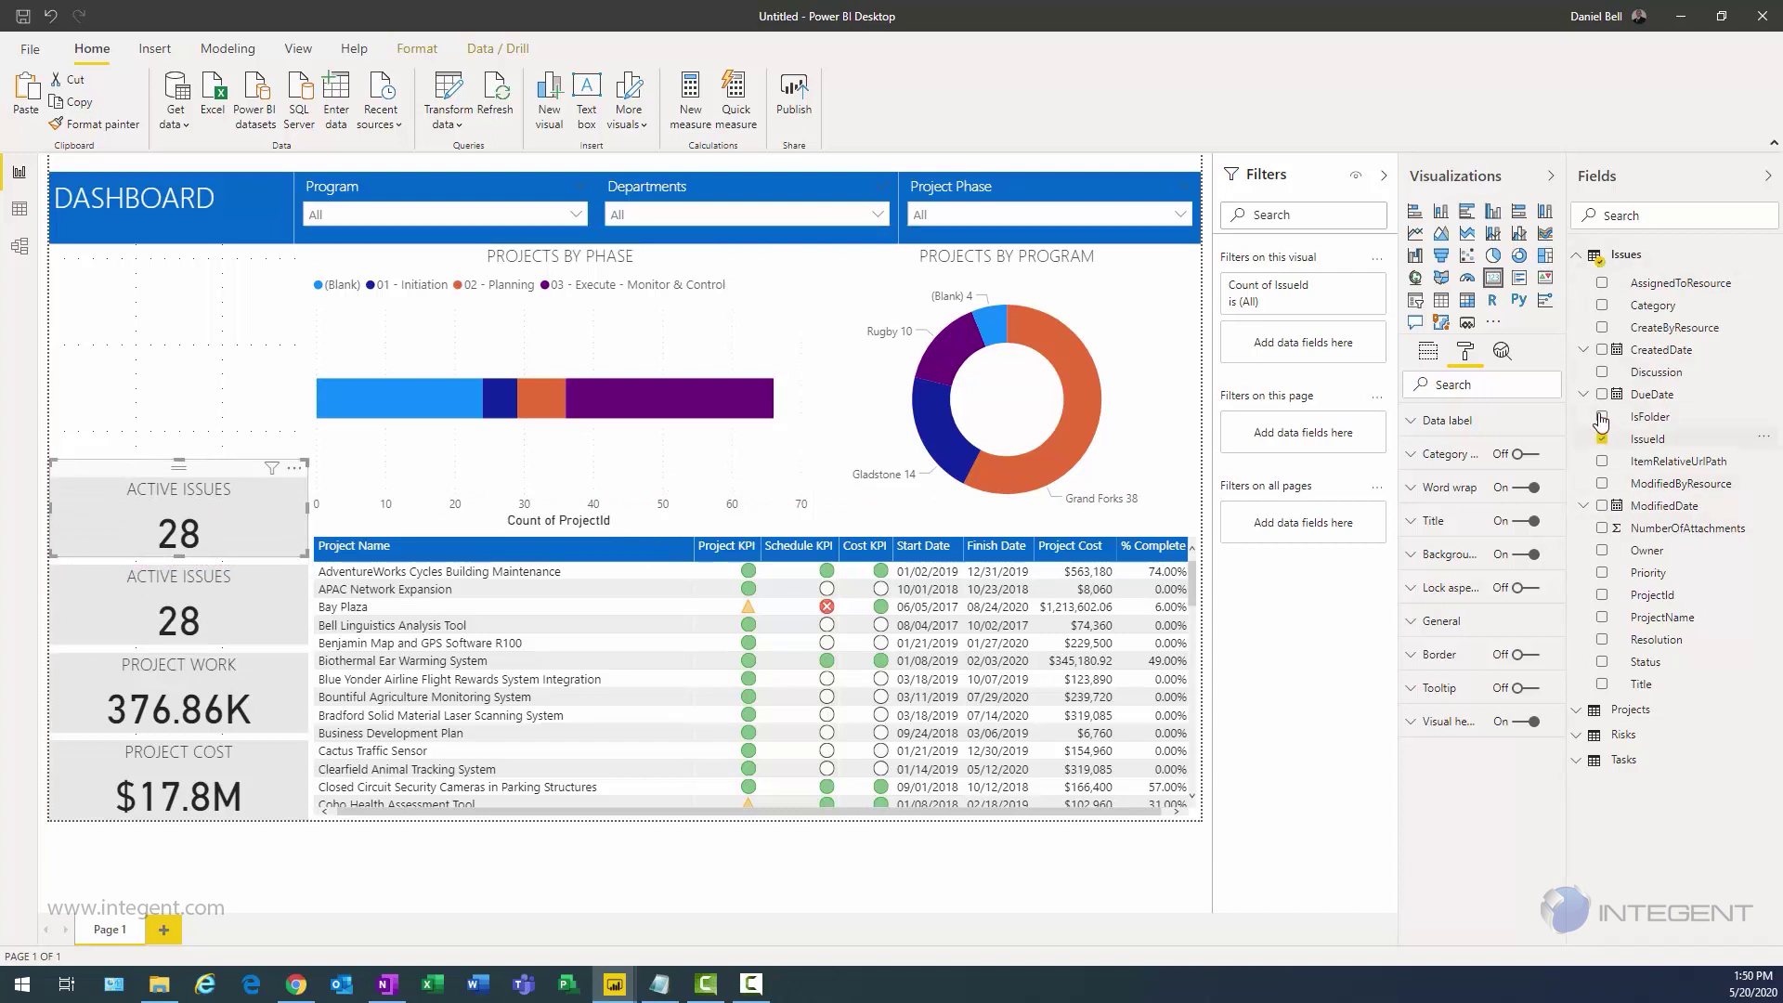
click(1577, 256)
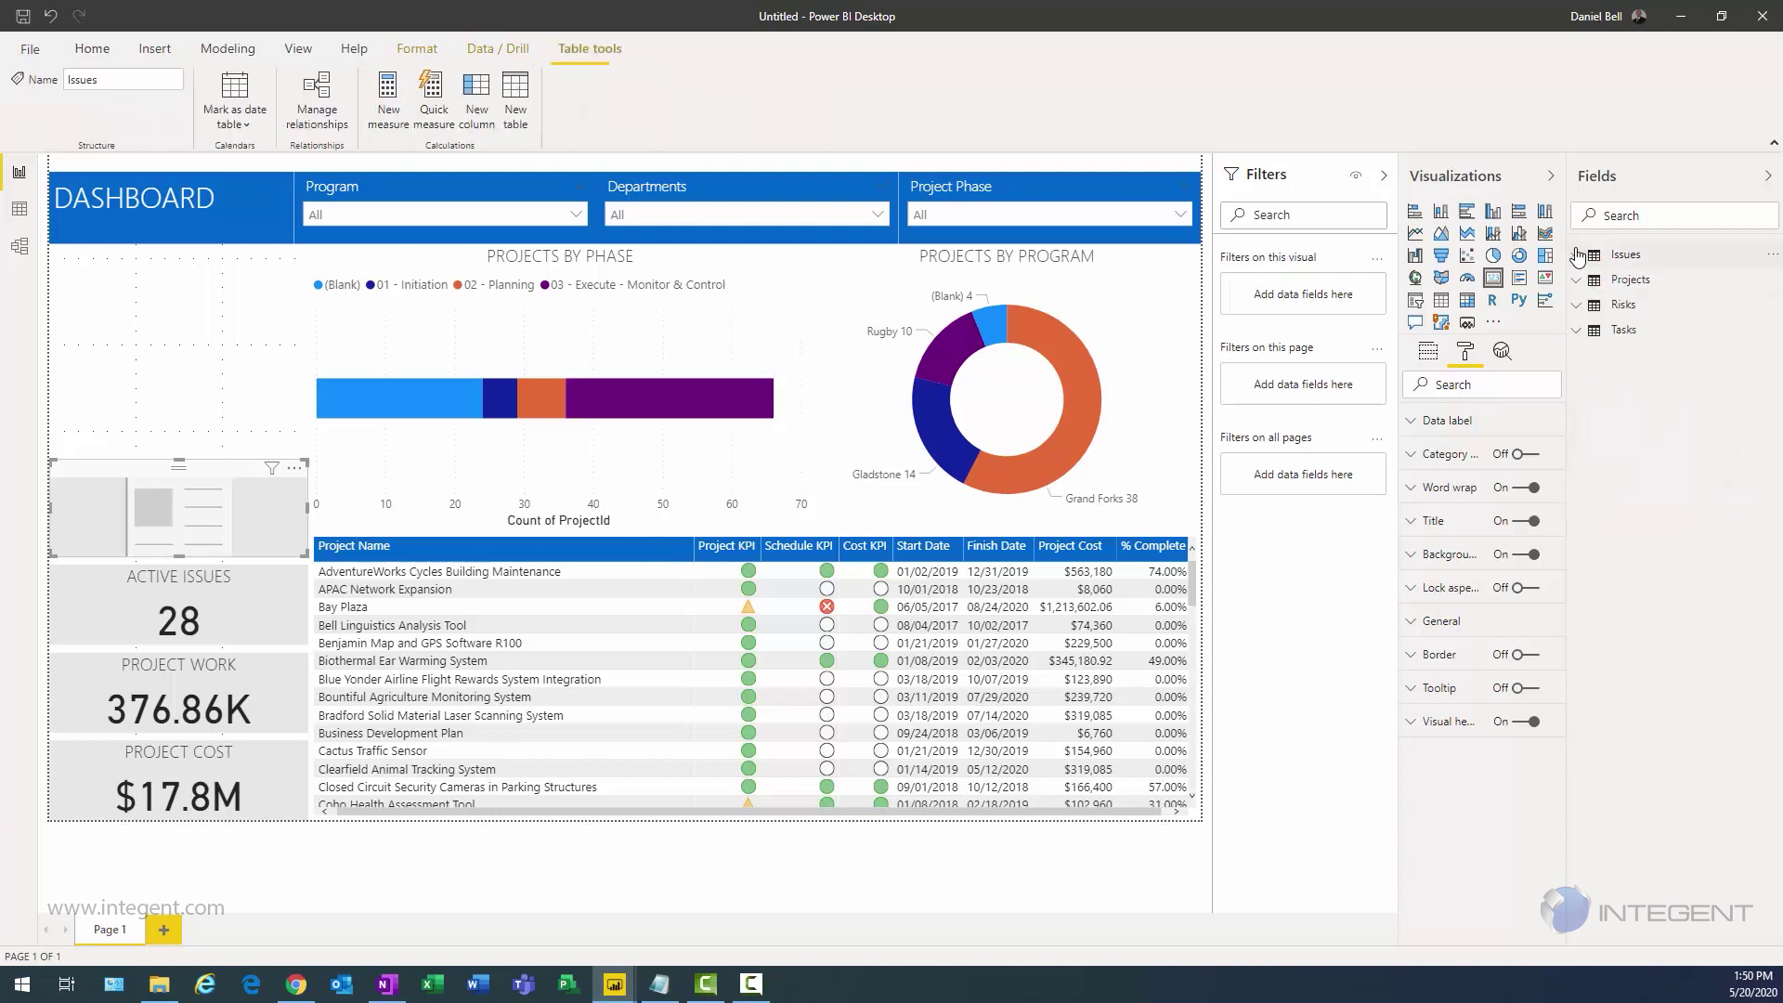
click(1576, 304)
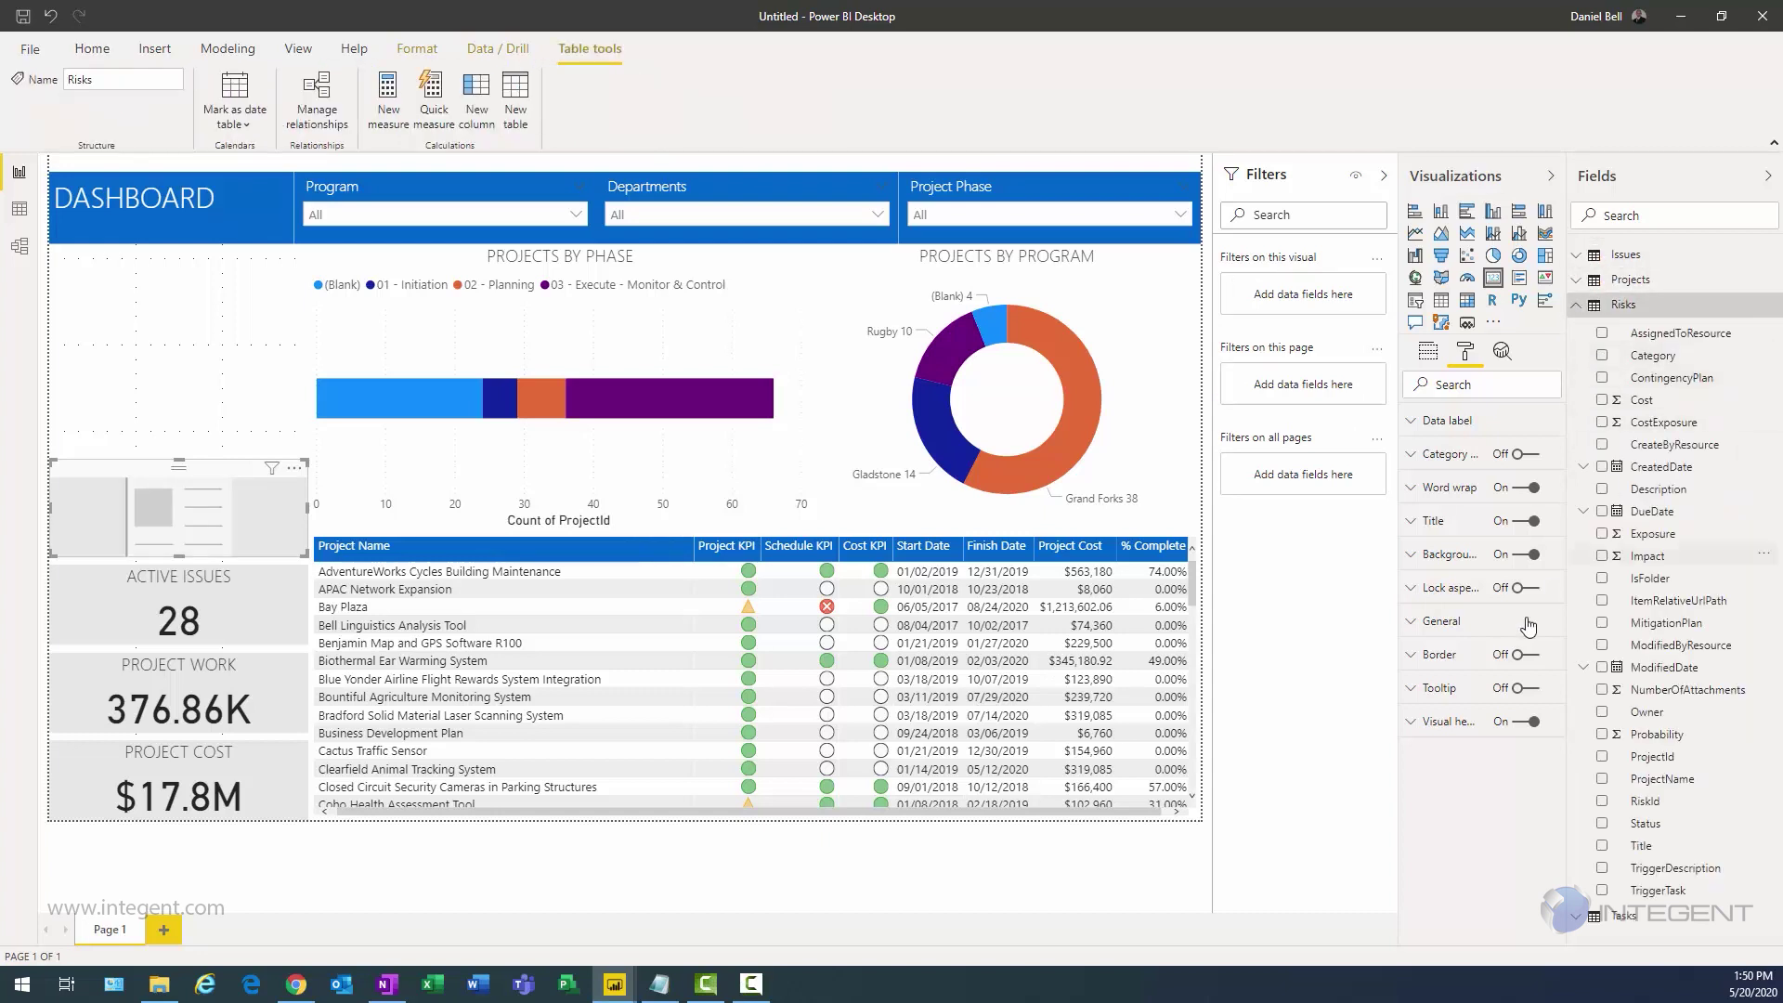
click(1602, 800)
click(1428, 351)
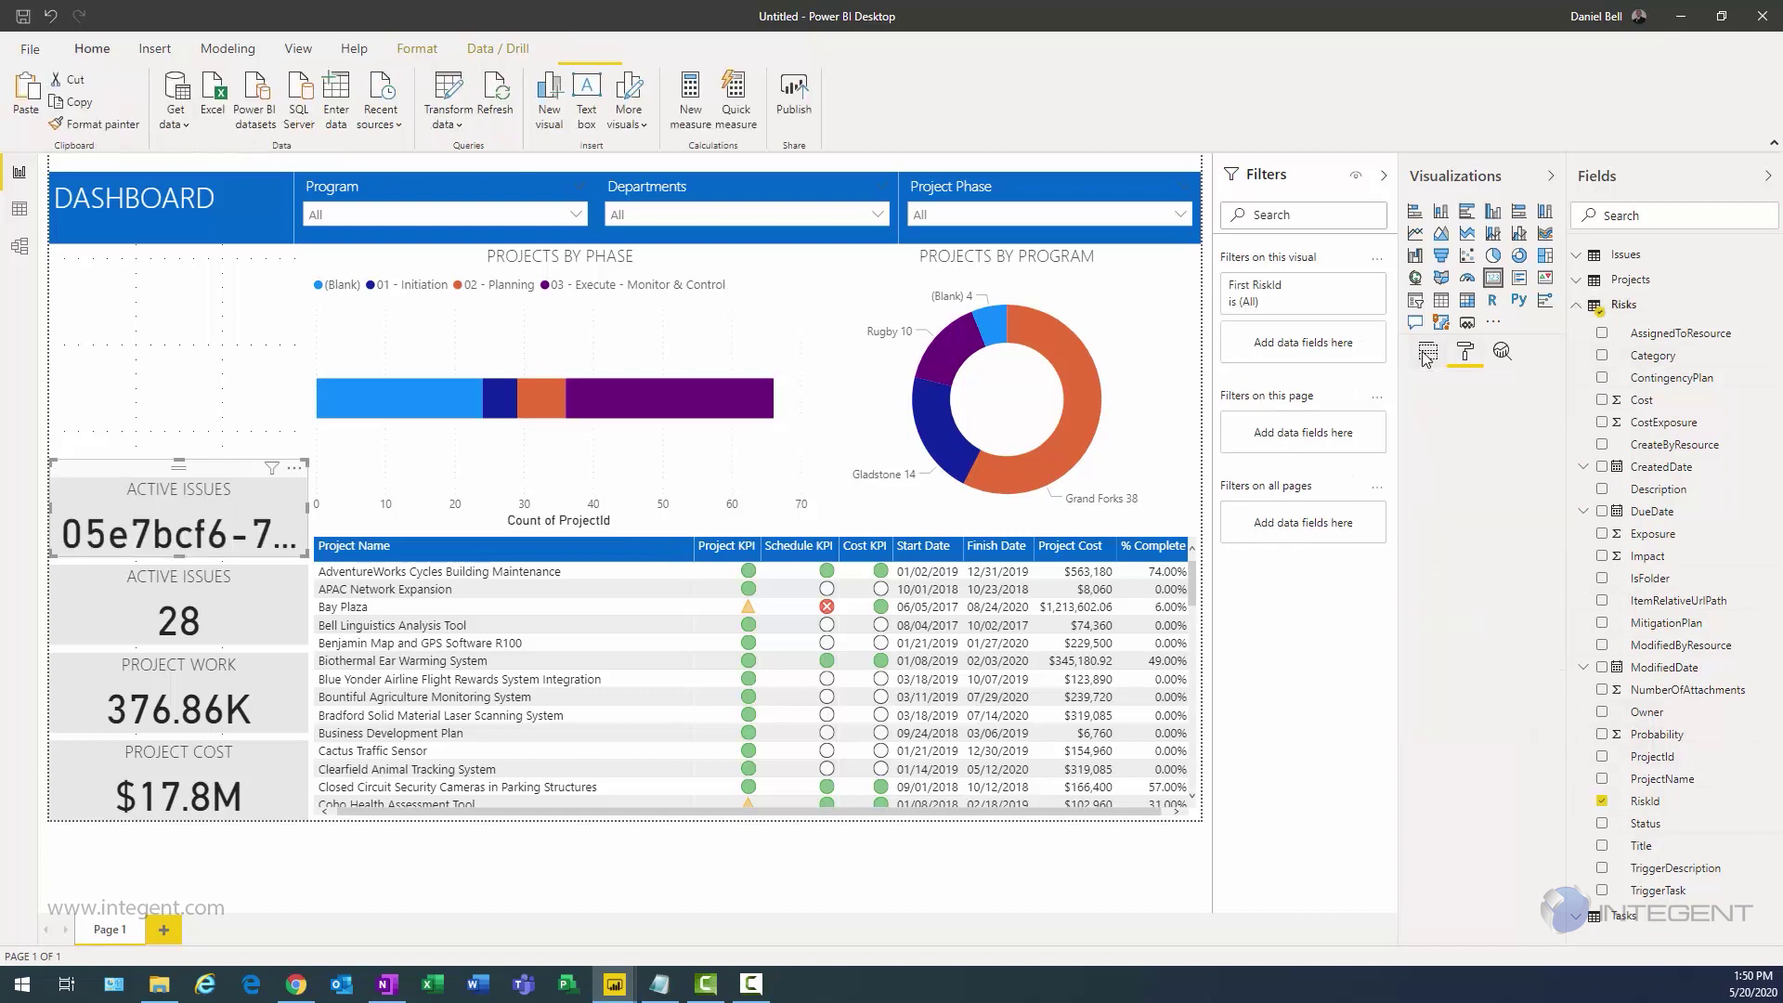
click(1533, 406)
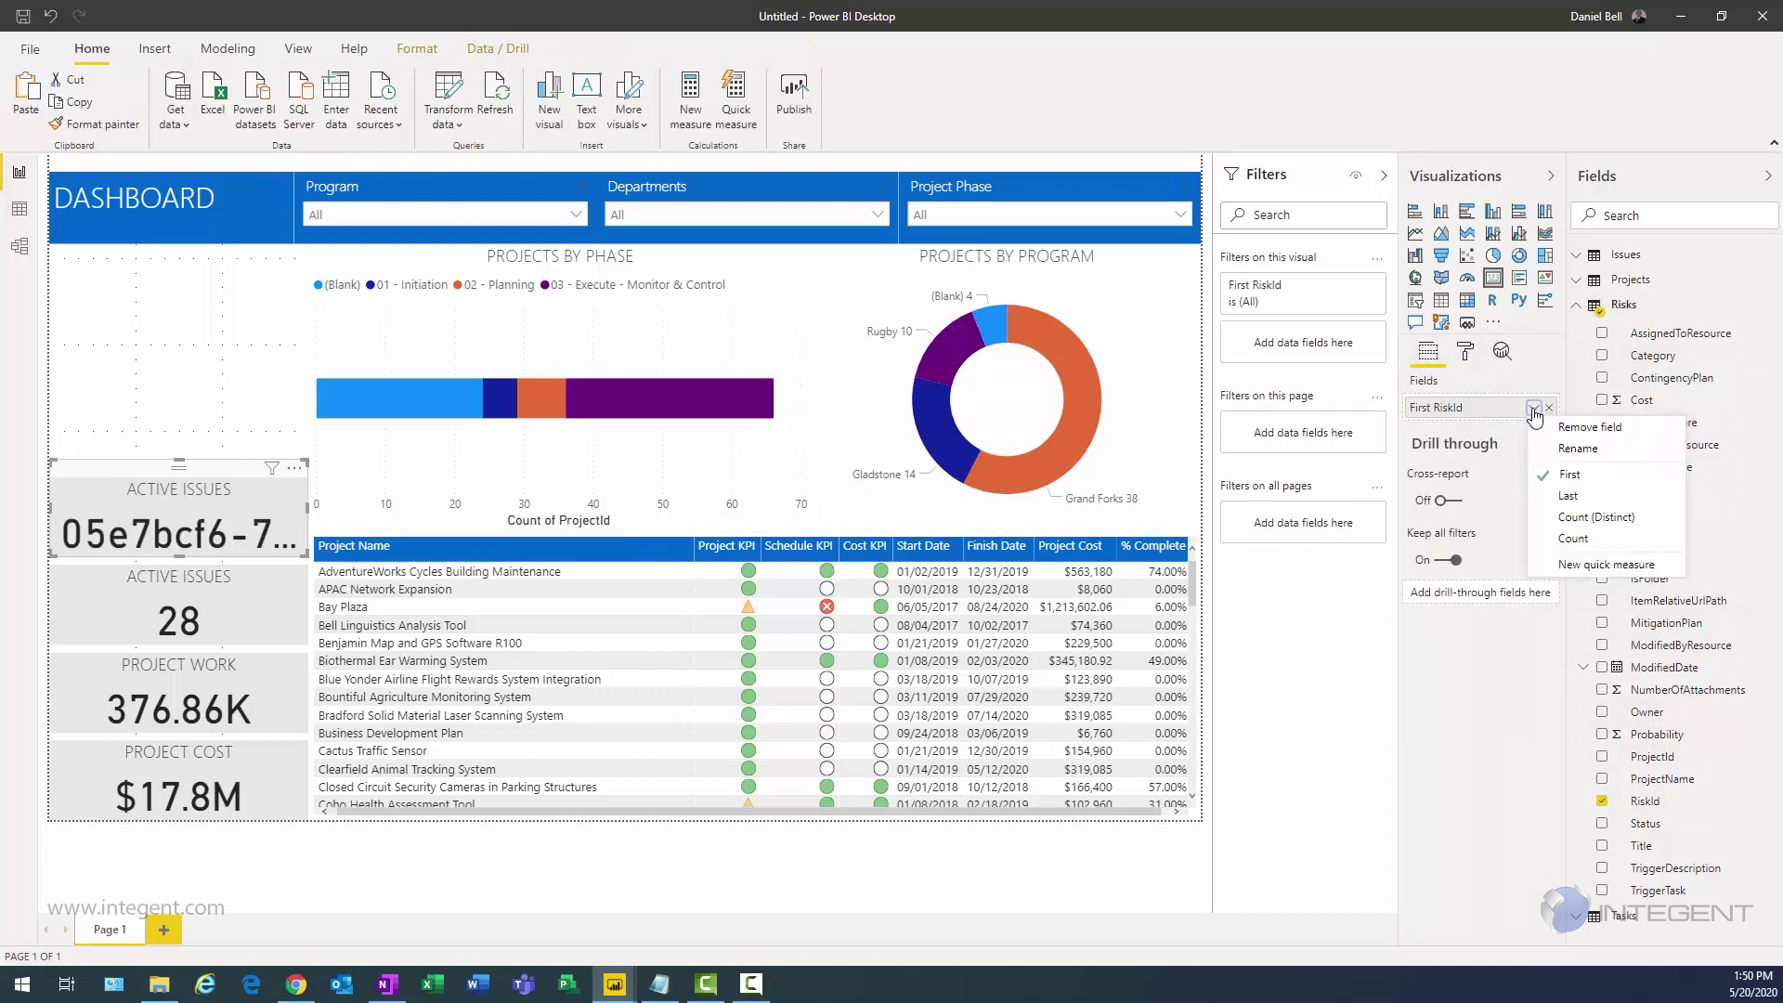
click(1566, 540)
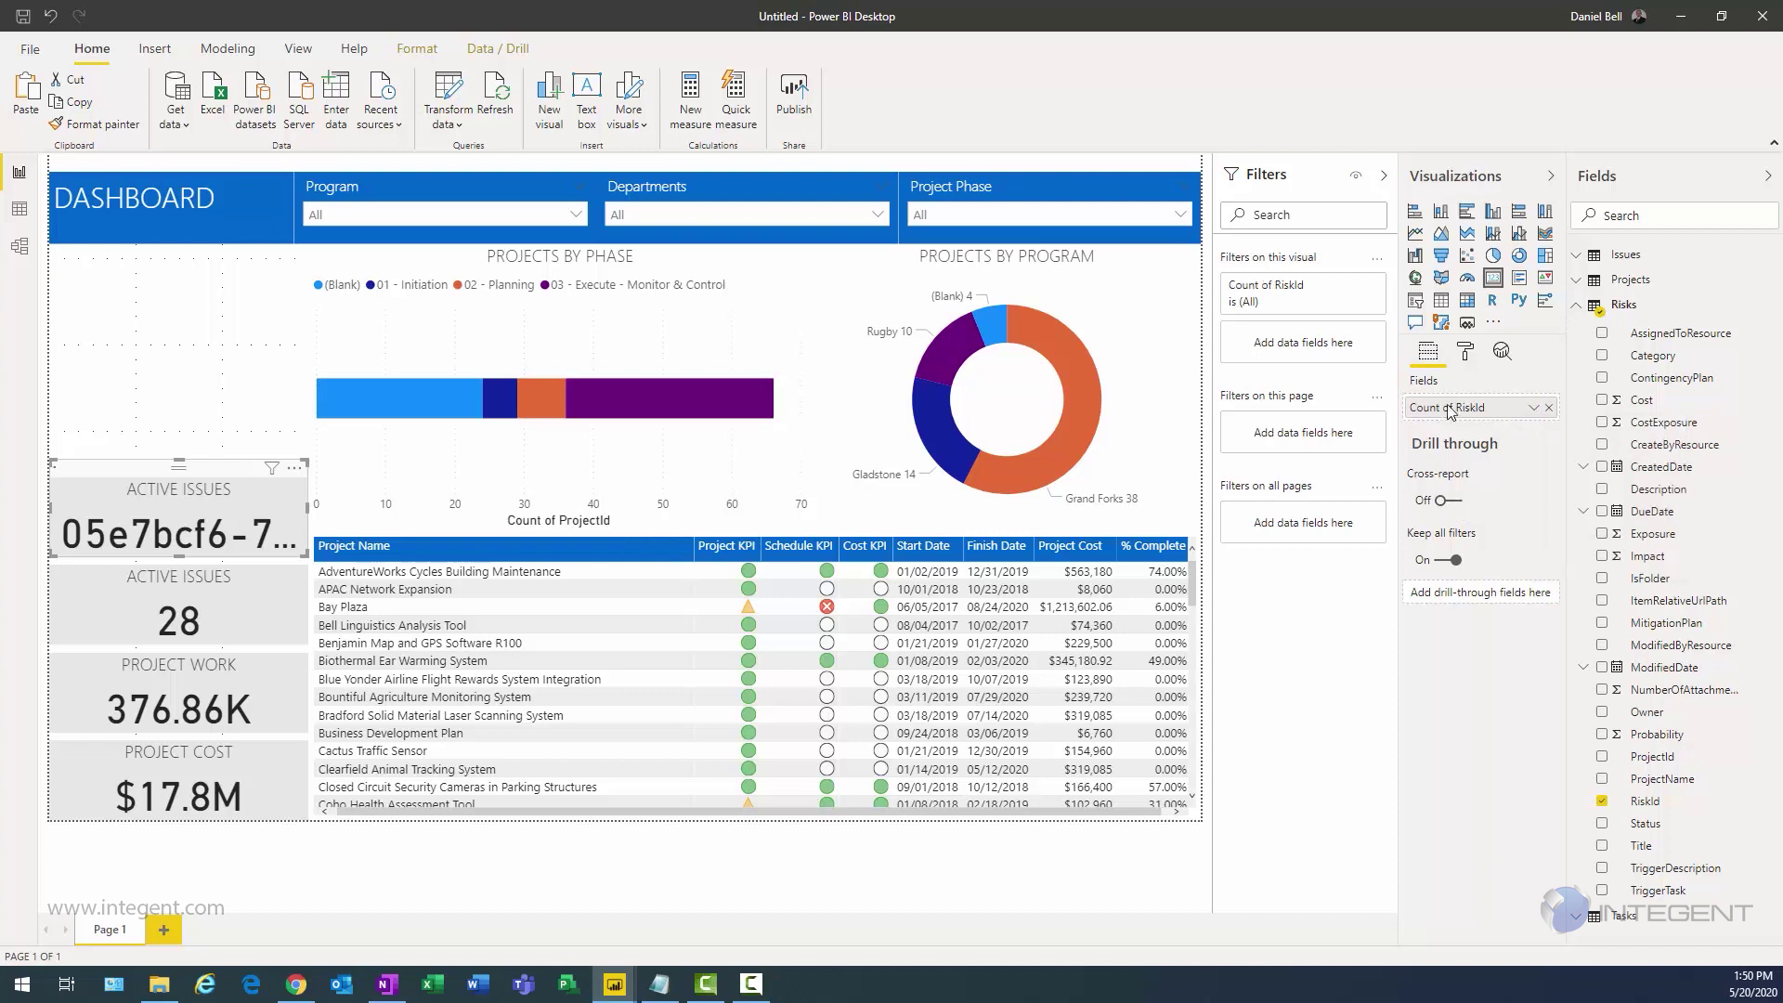
Step: Change the title text of the uppermost card to ACTIVE RISKS
click(1464, 352)
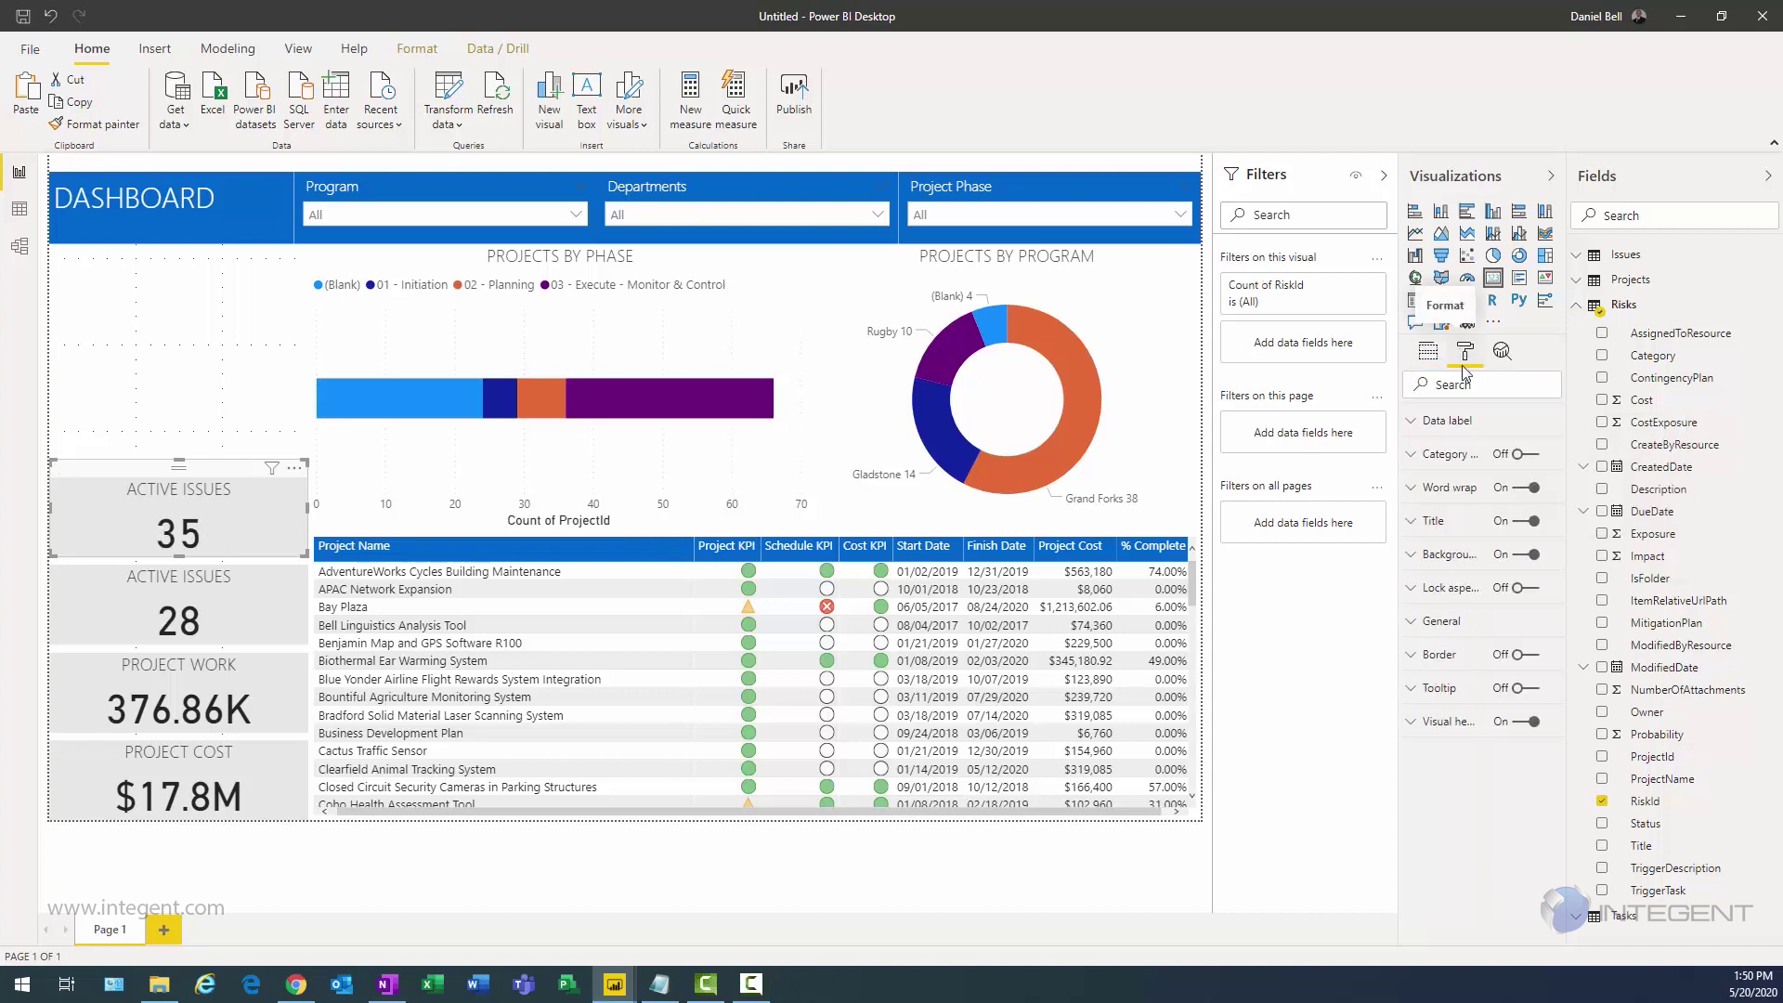
click(1412, 521)
double_click(1463, 575)
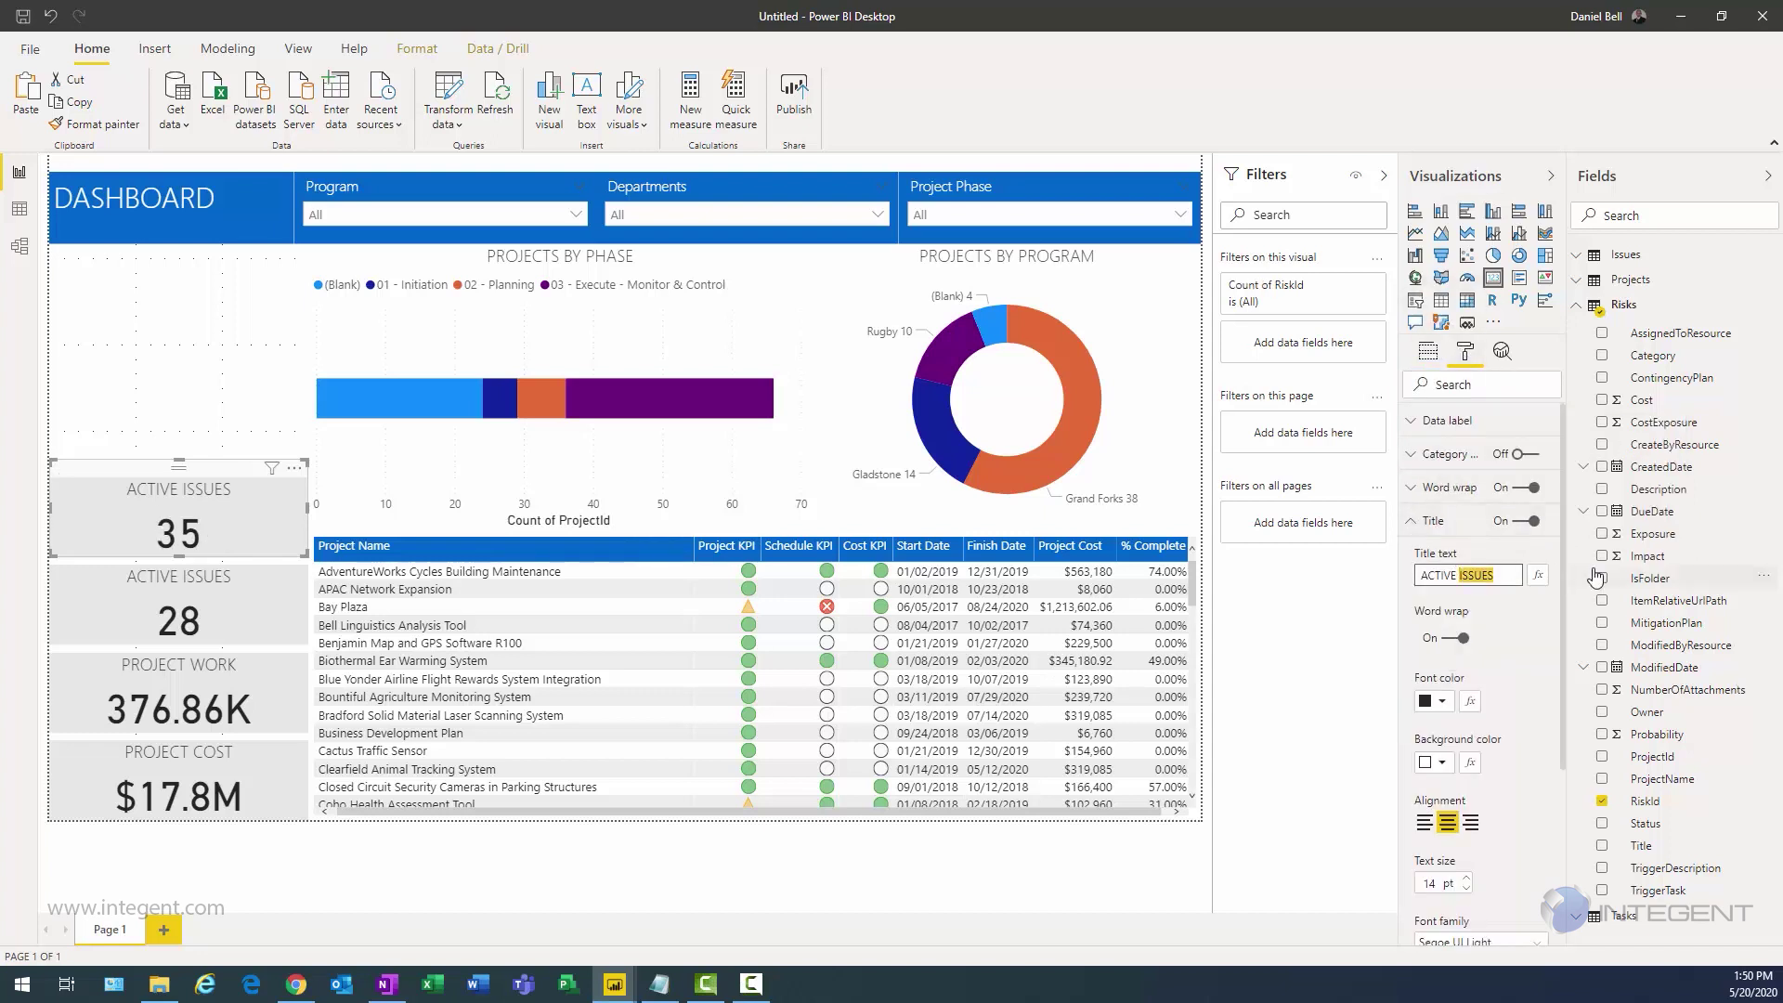
text(RISKS)
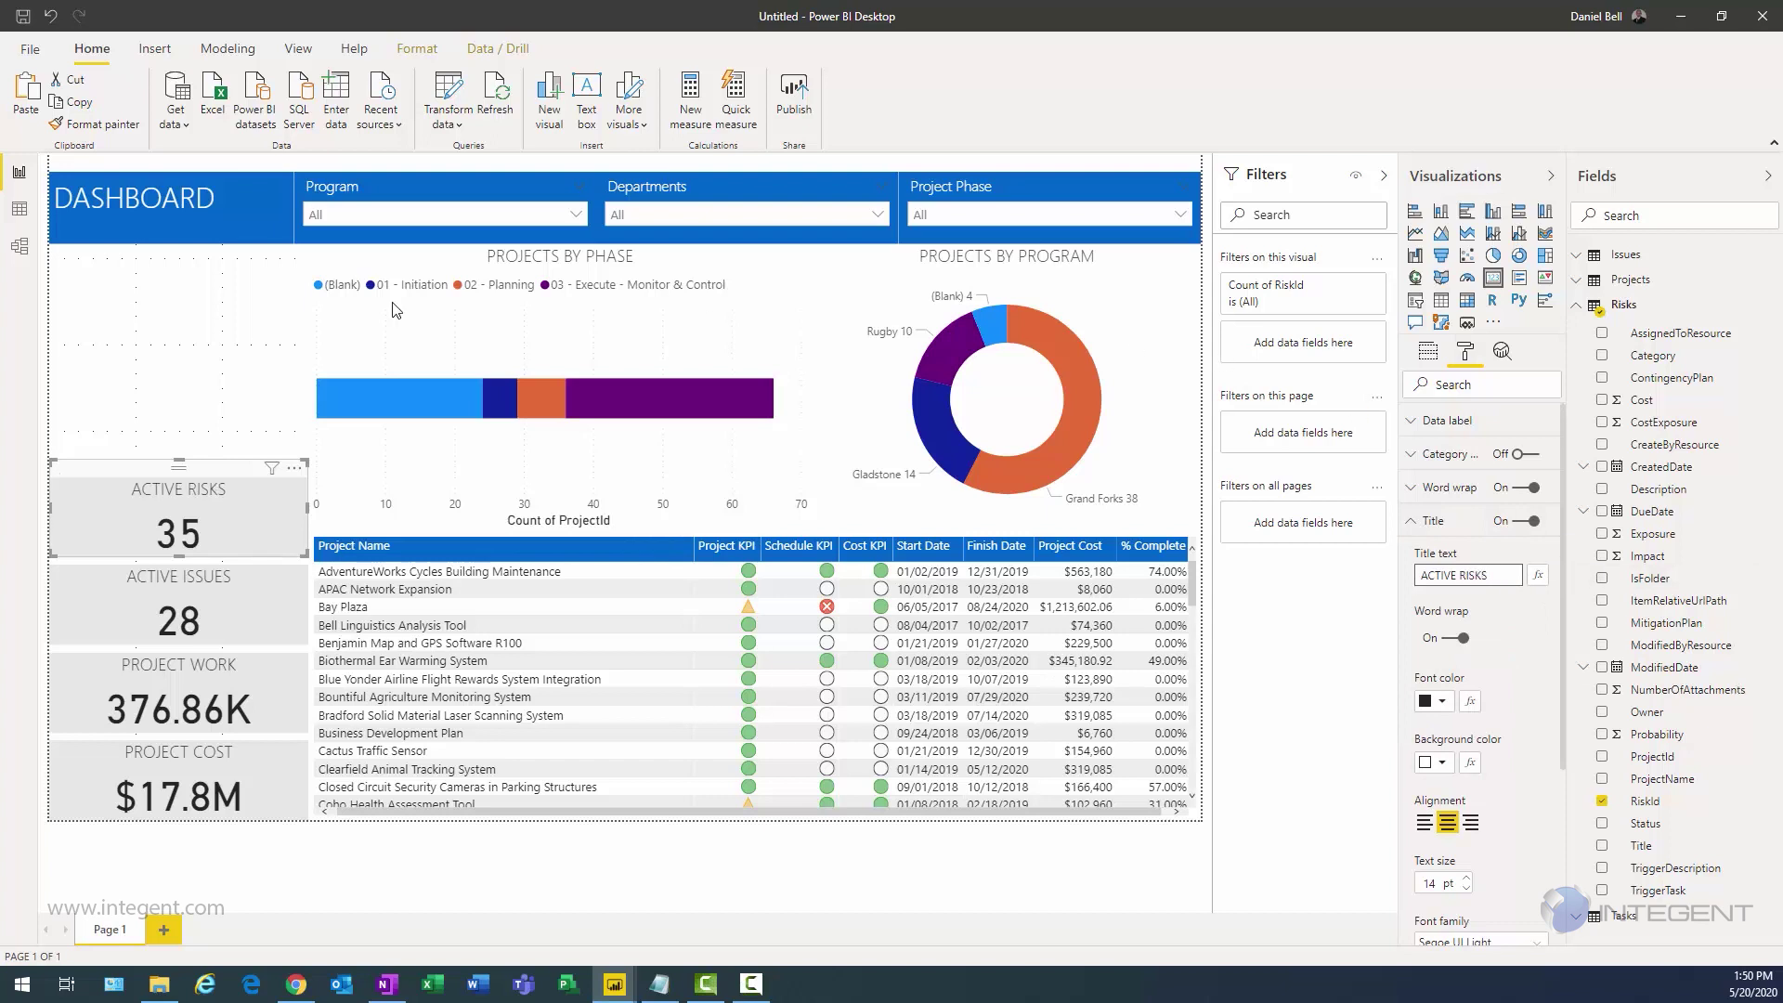
Step: Find the Chiclet Slicer custom visual in AppSource and import it into the report
click(273, 415)
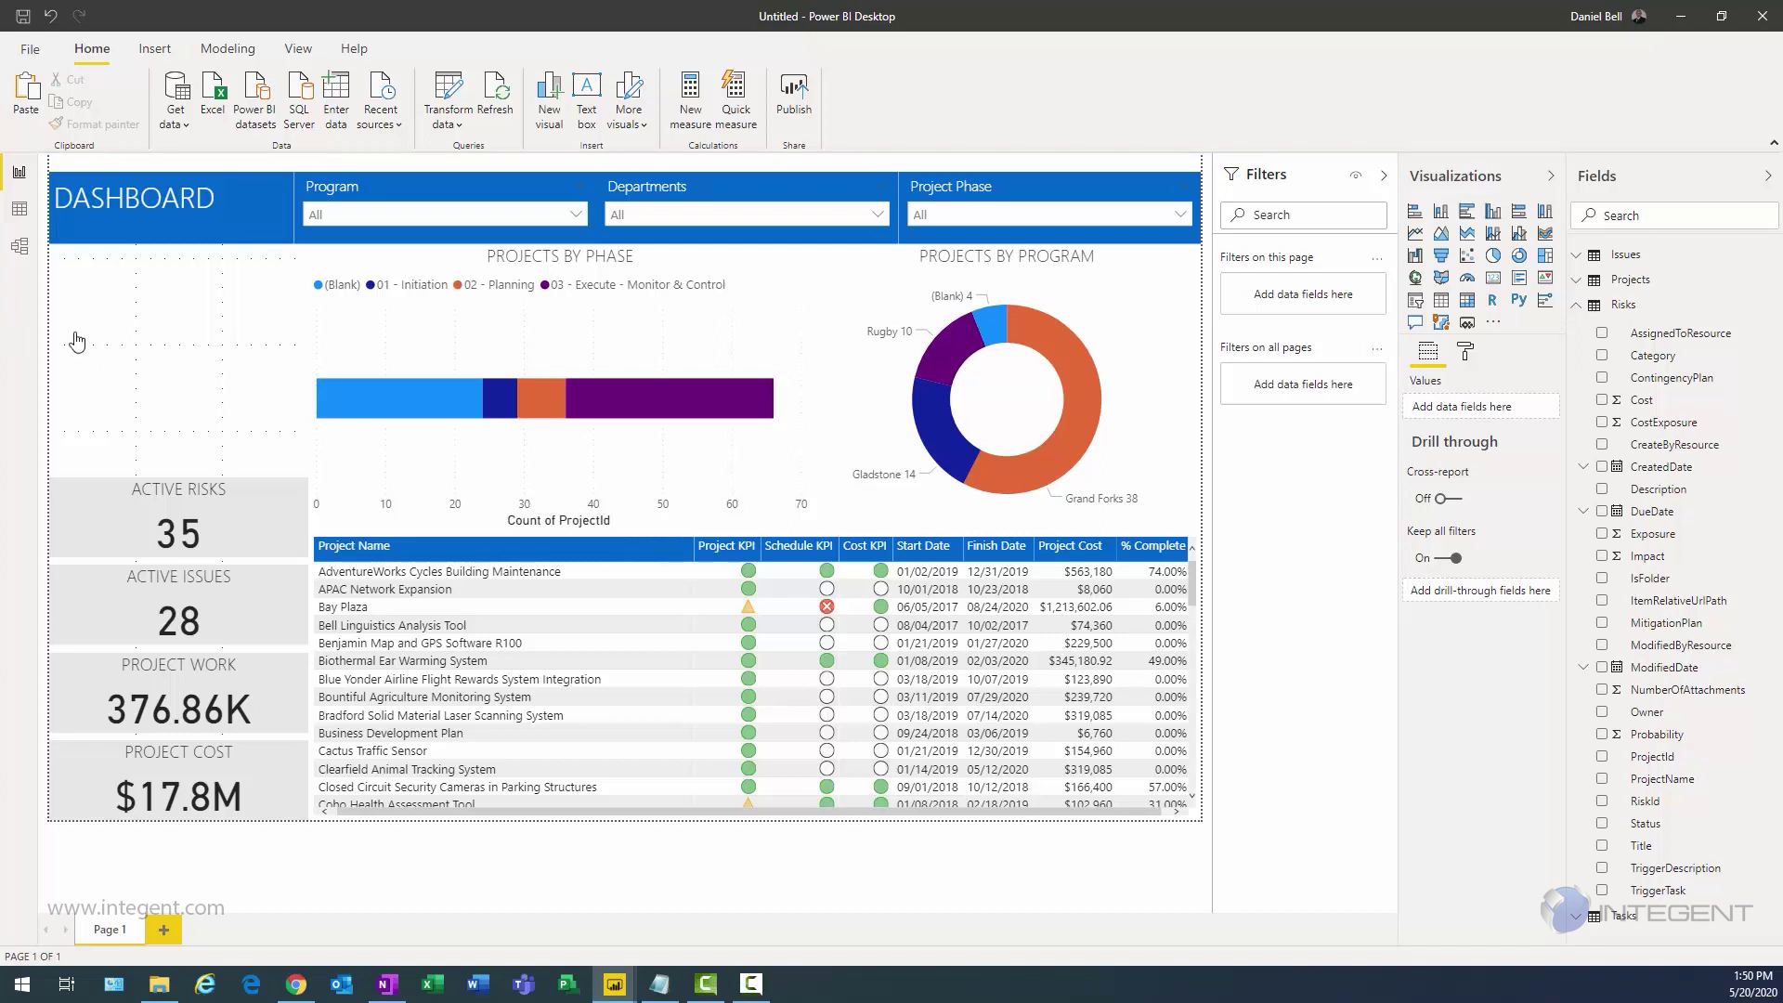
click(1493, 322)
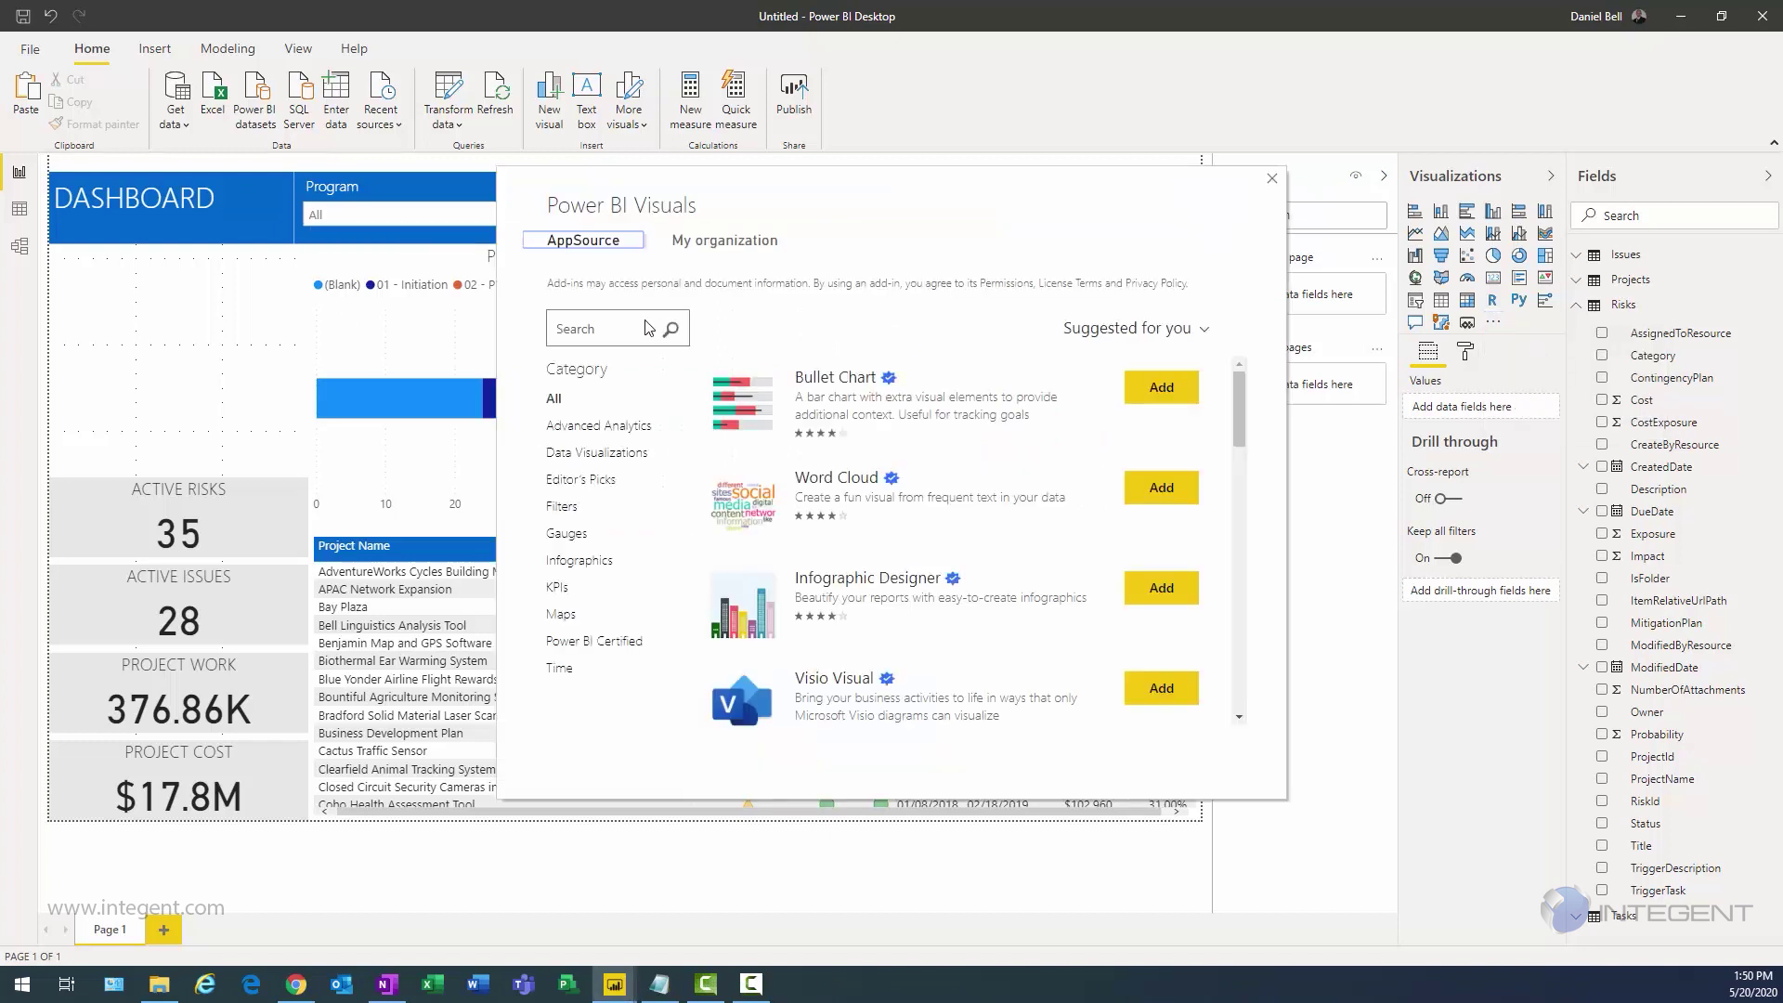
click(636, 324)
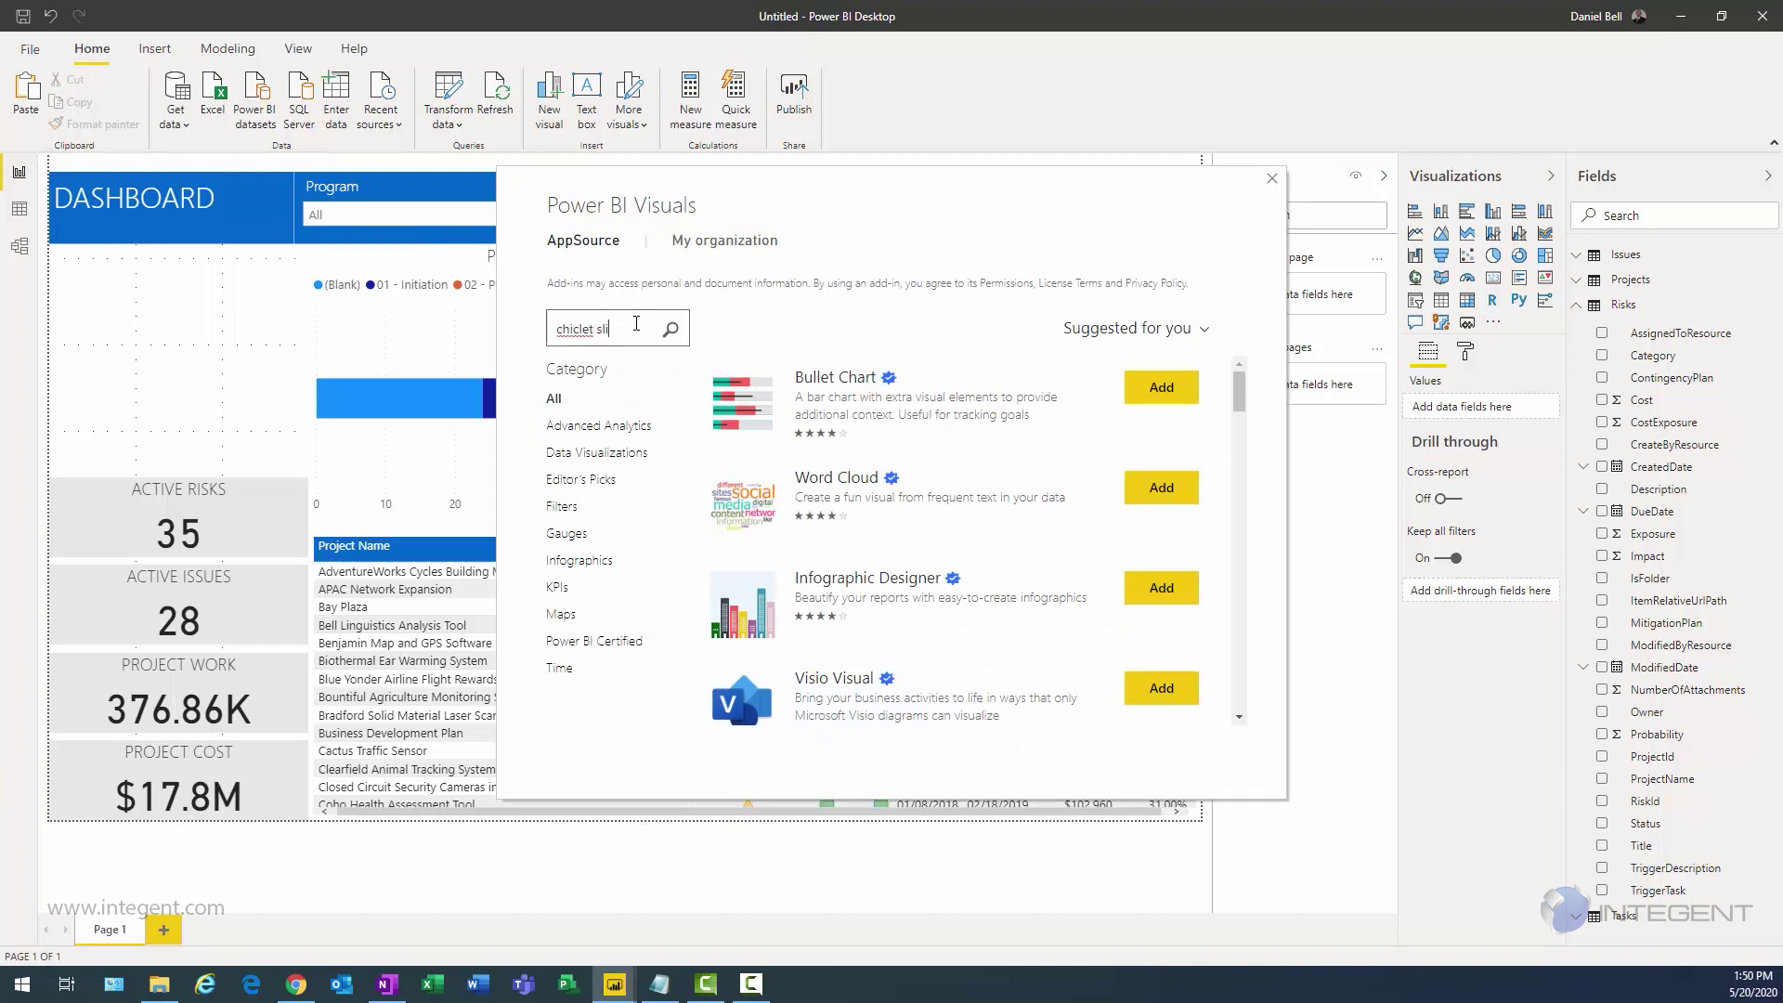
text(chiclet slicer)
key(Return)
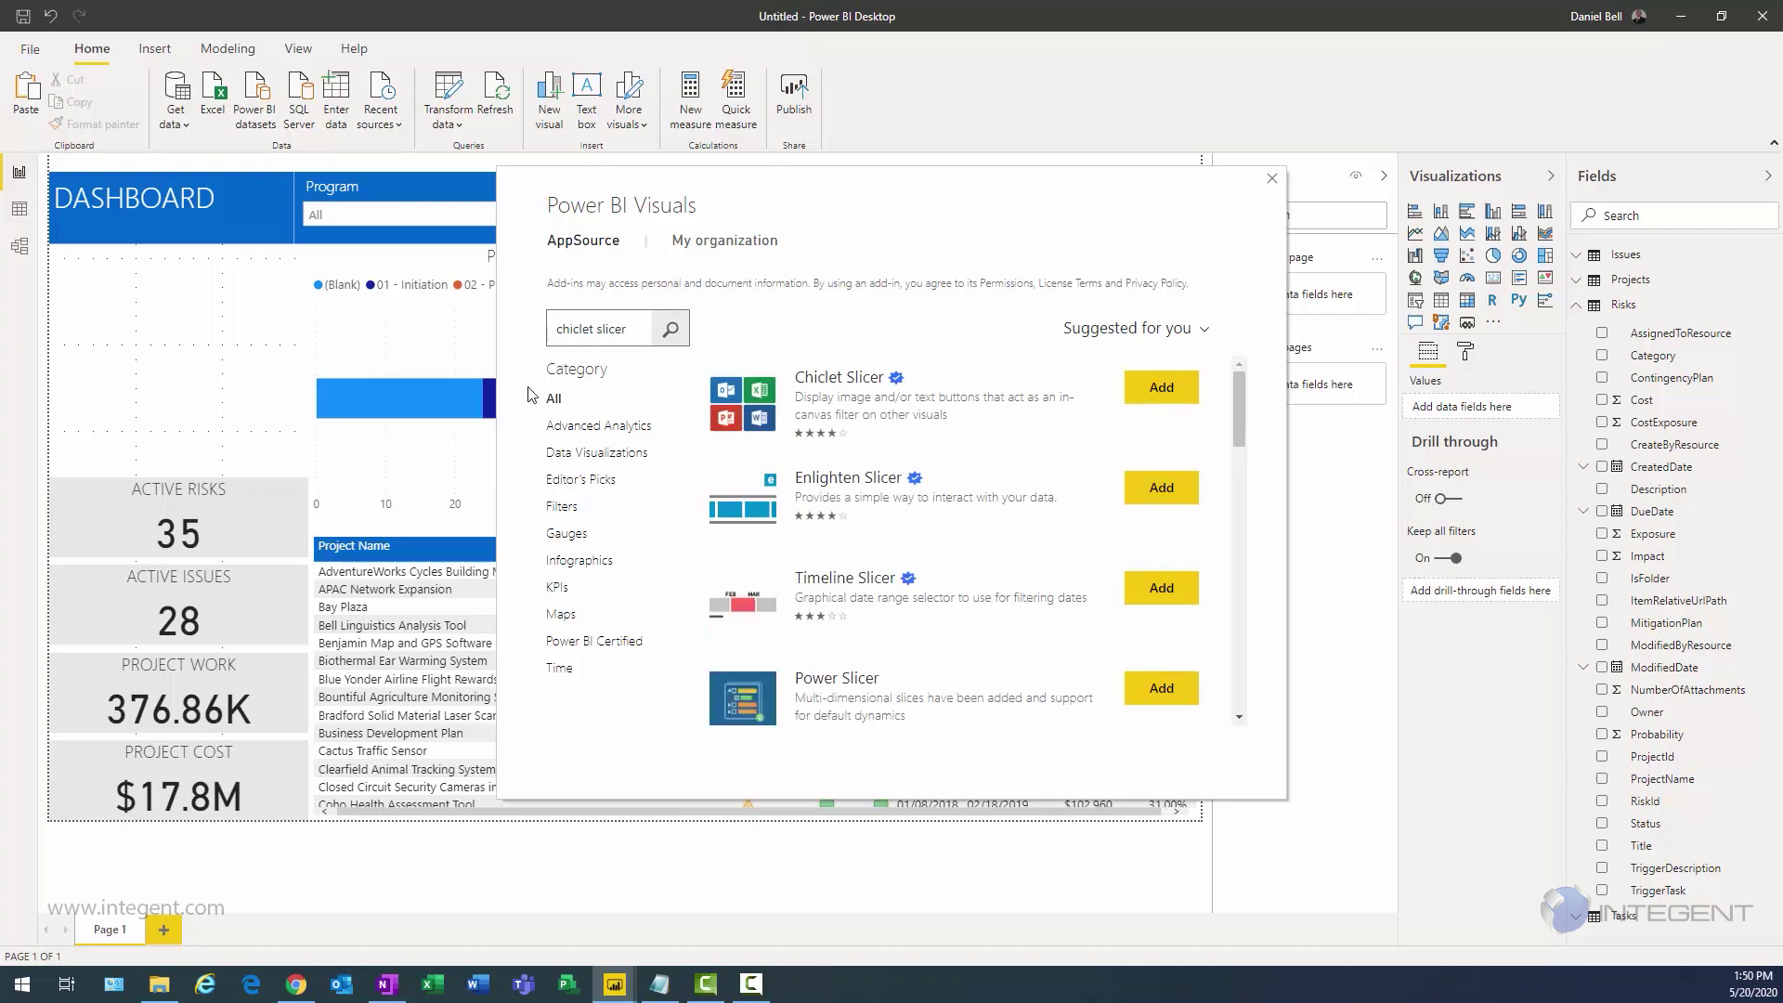
click(1161, 390)
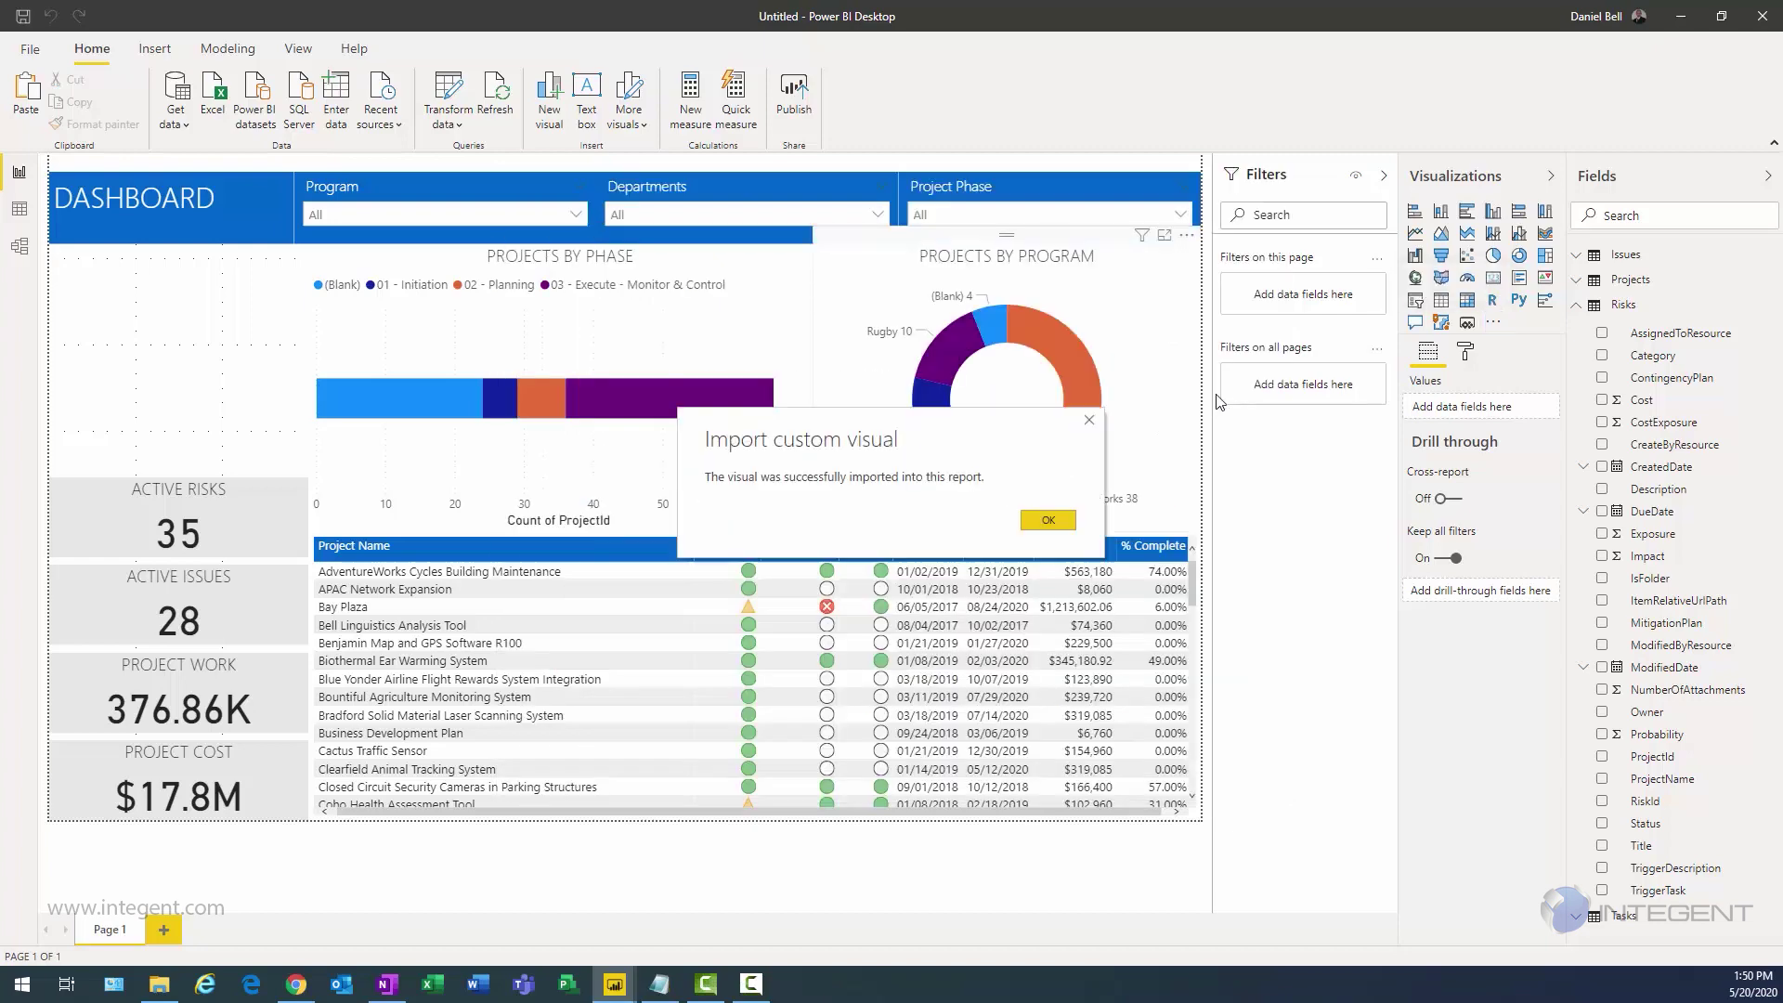
click(1049, 522)
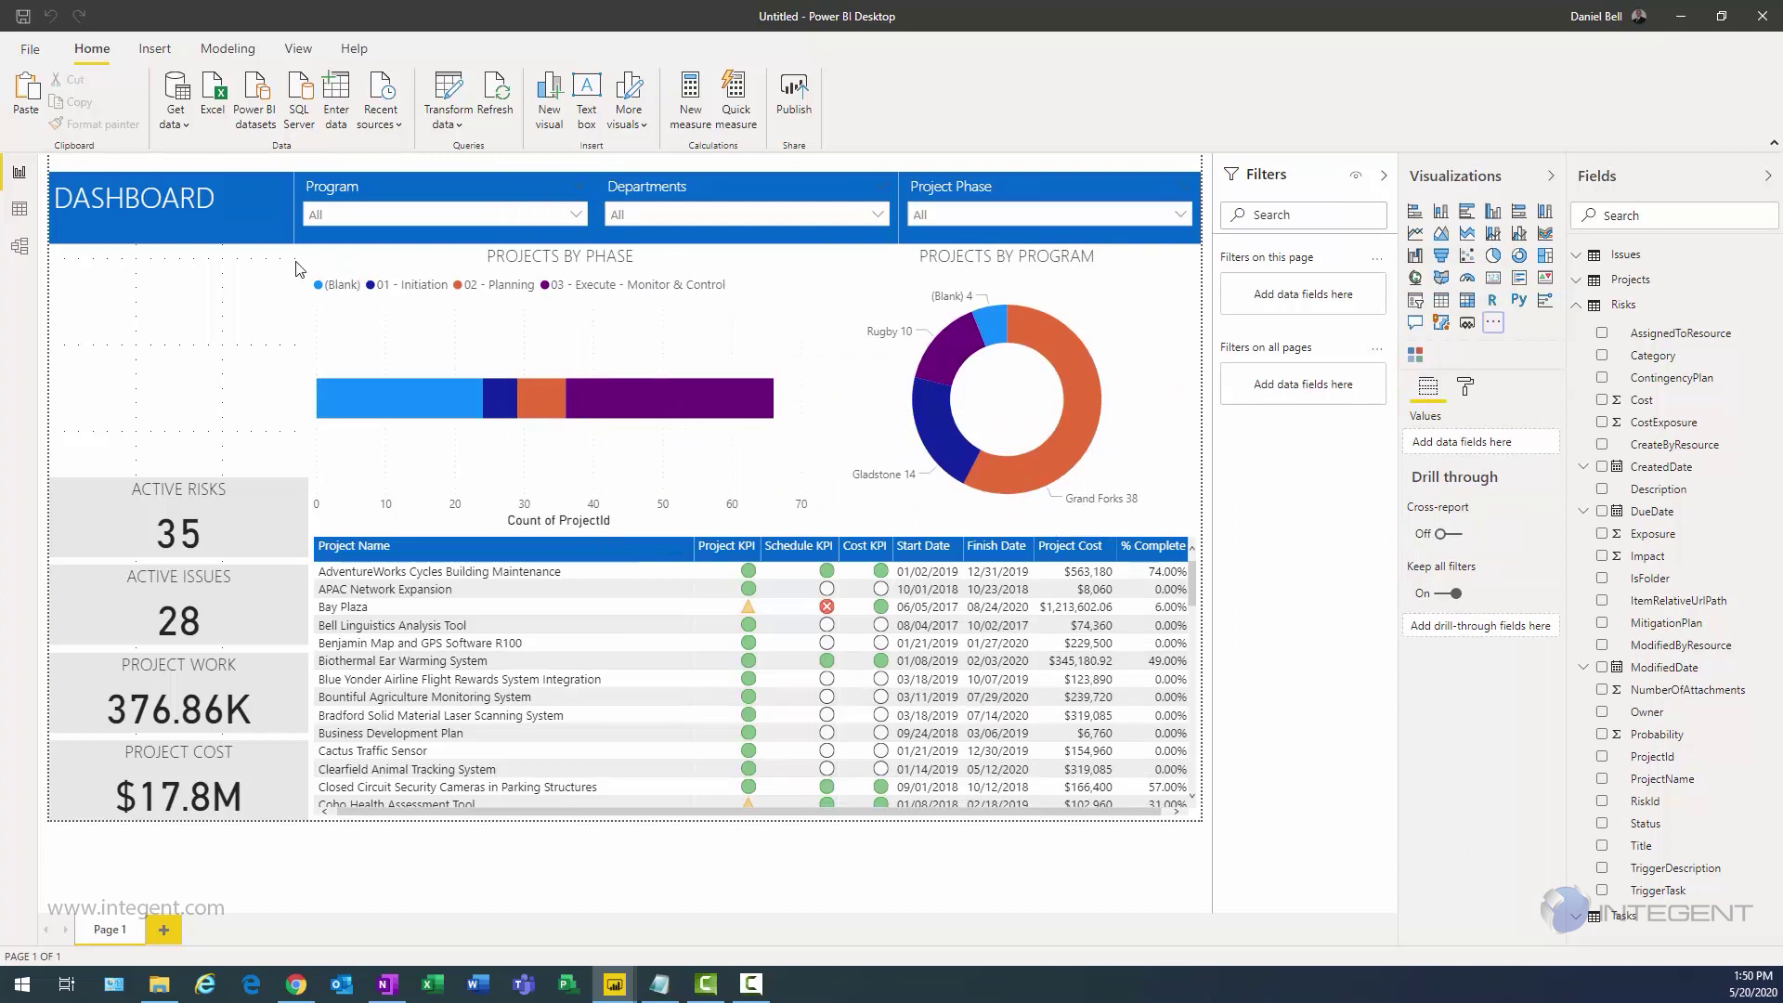
Step: Insert a Chiclet Slicer in the empty area above the ACTIVE RISKS card, matching its width, with ProjectKPI from Projects as category
click(1415, 353)
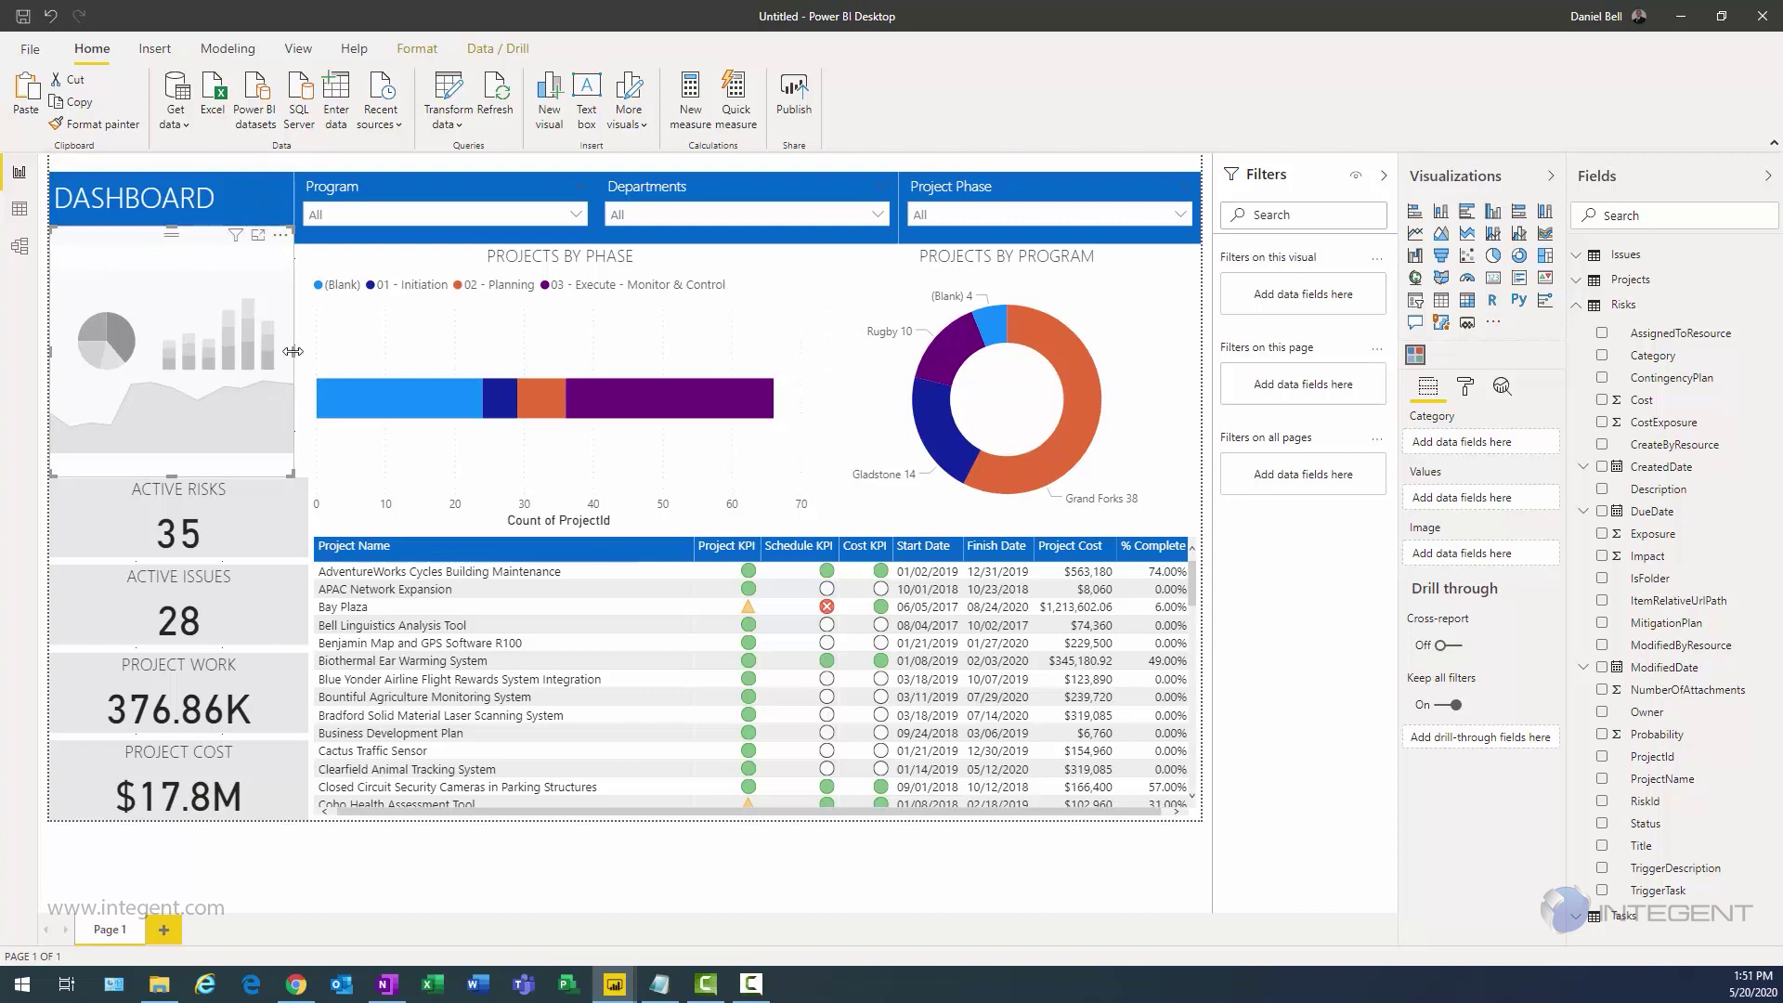
drag(303, 356, 308, 353)
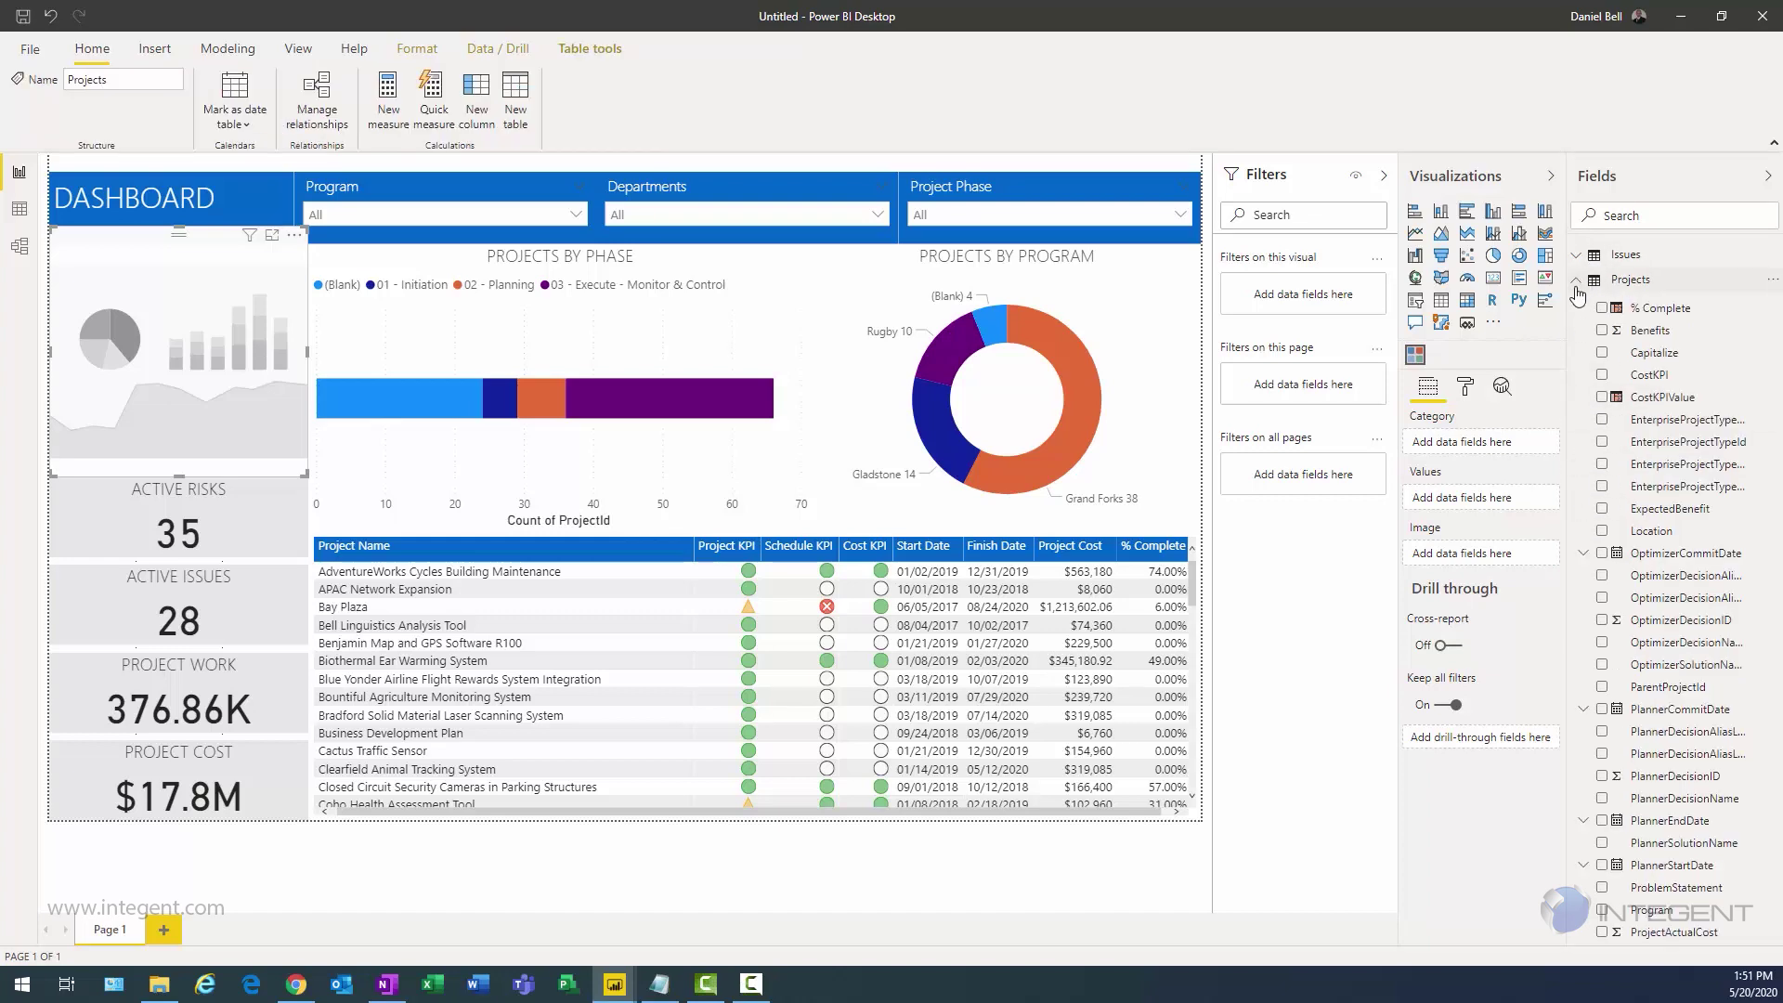
scroll(1610, 575, down, 5)
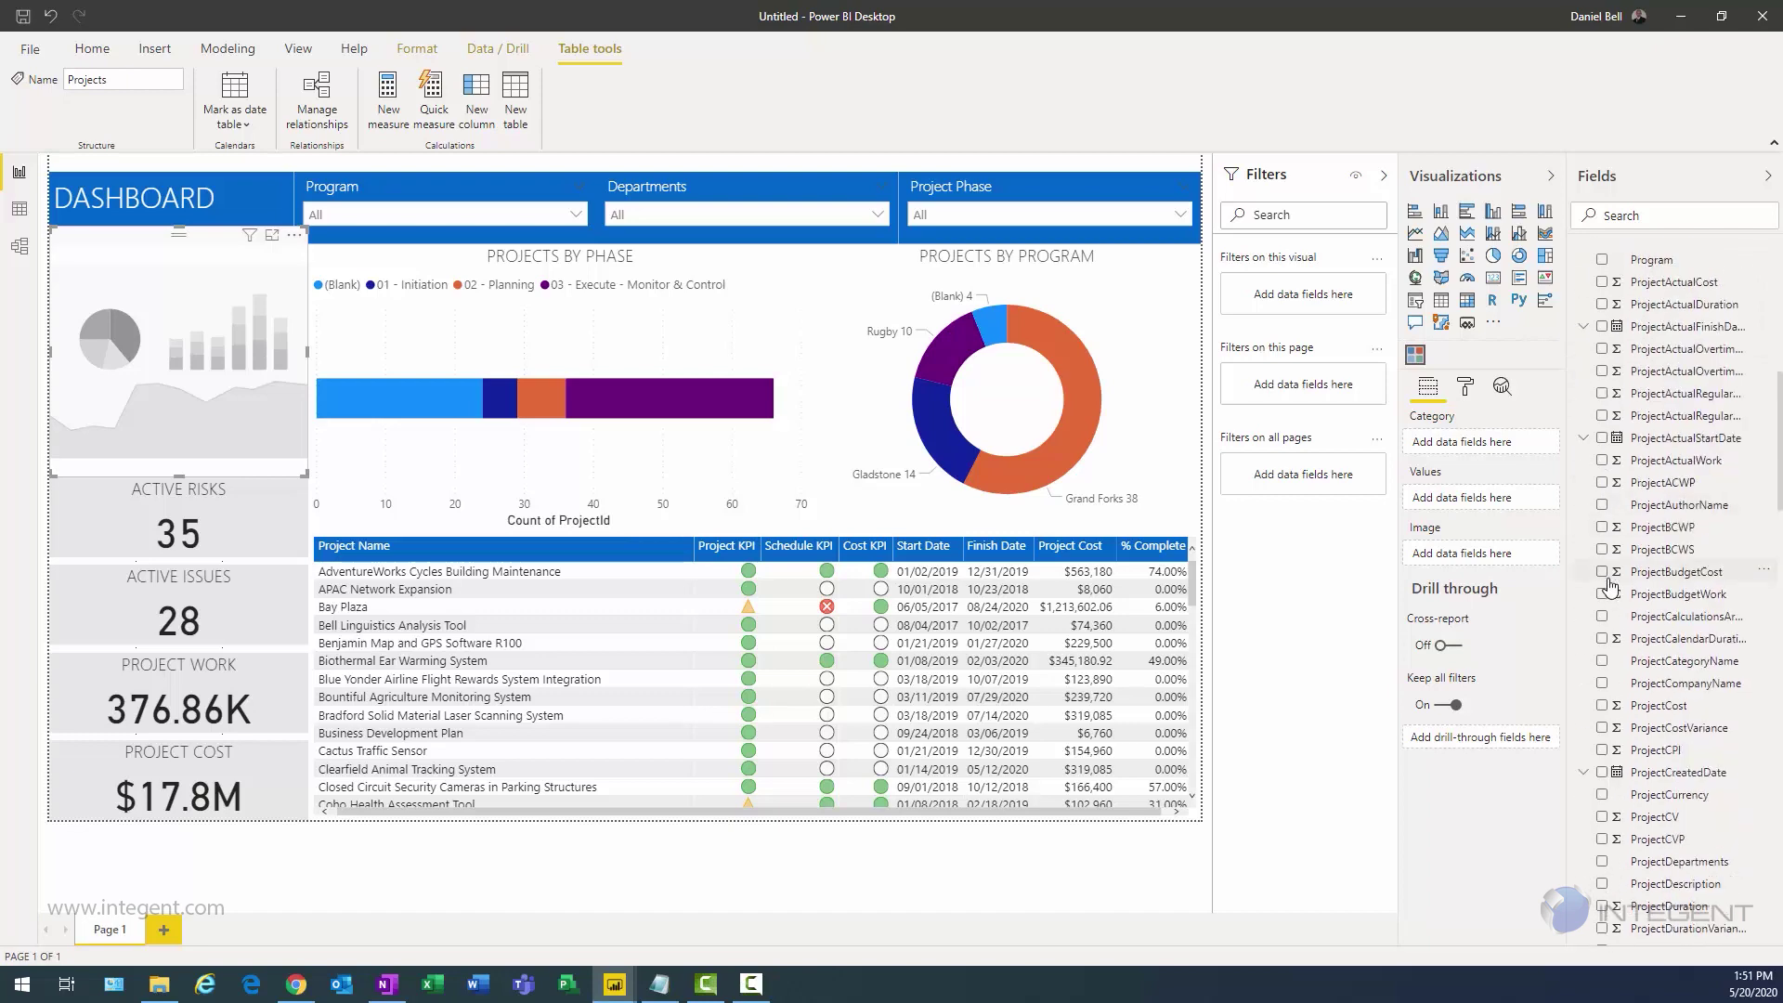
scroll(1610, 585, down, 8)
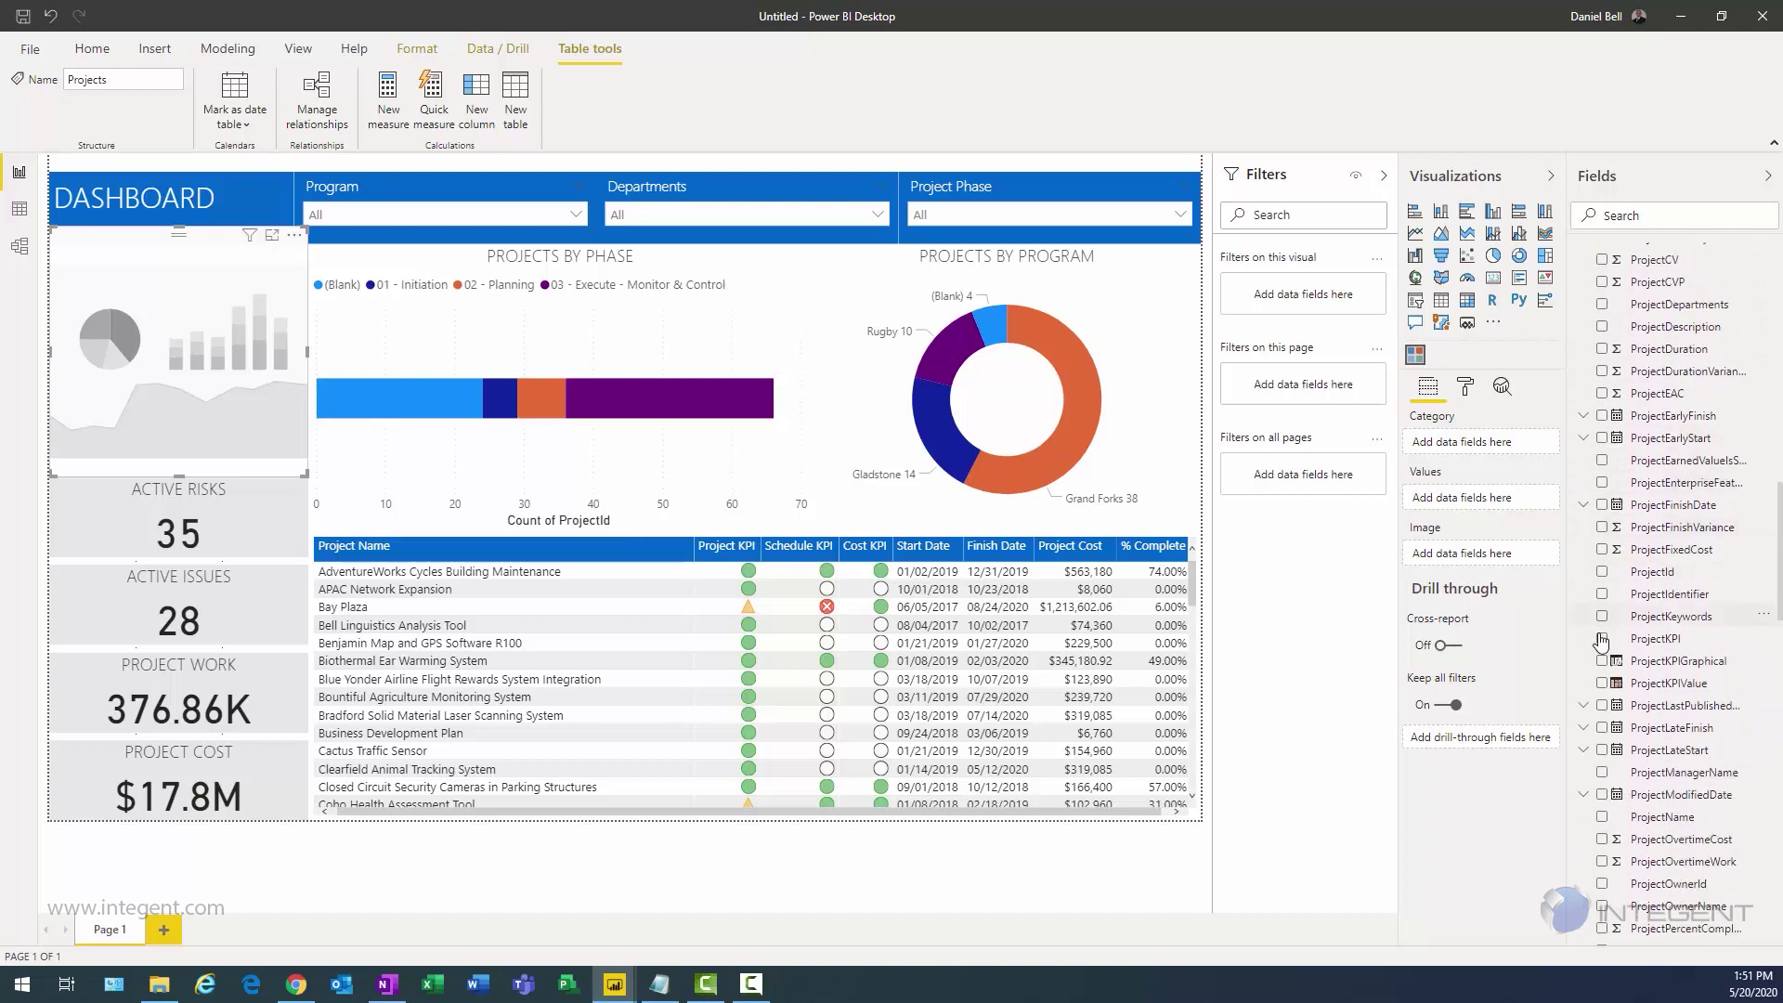
click(1601, 641)
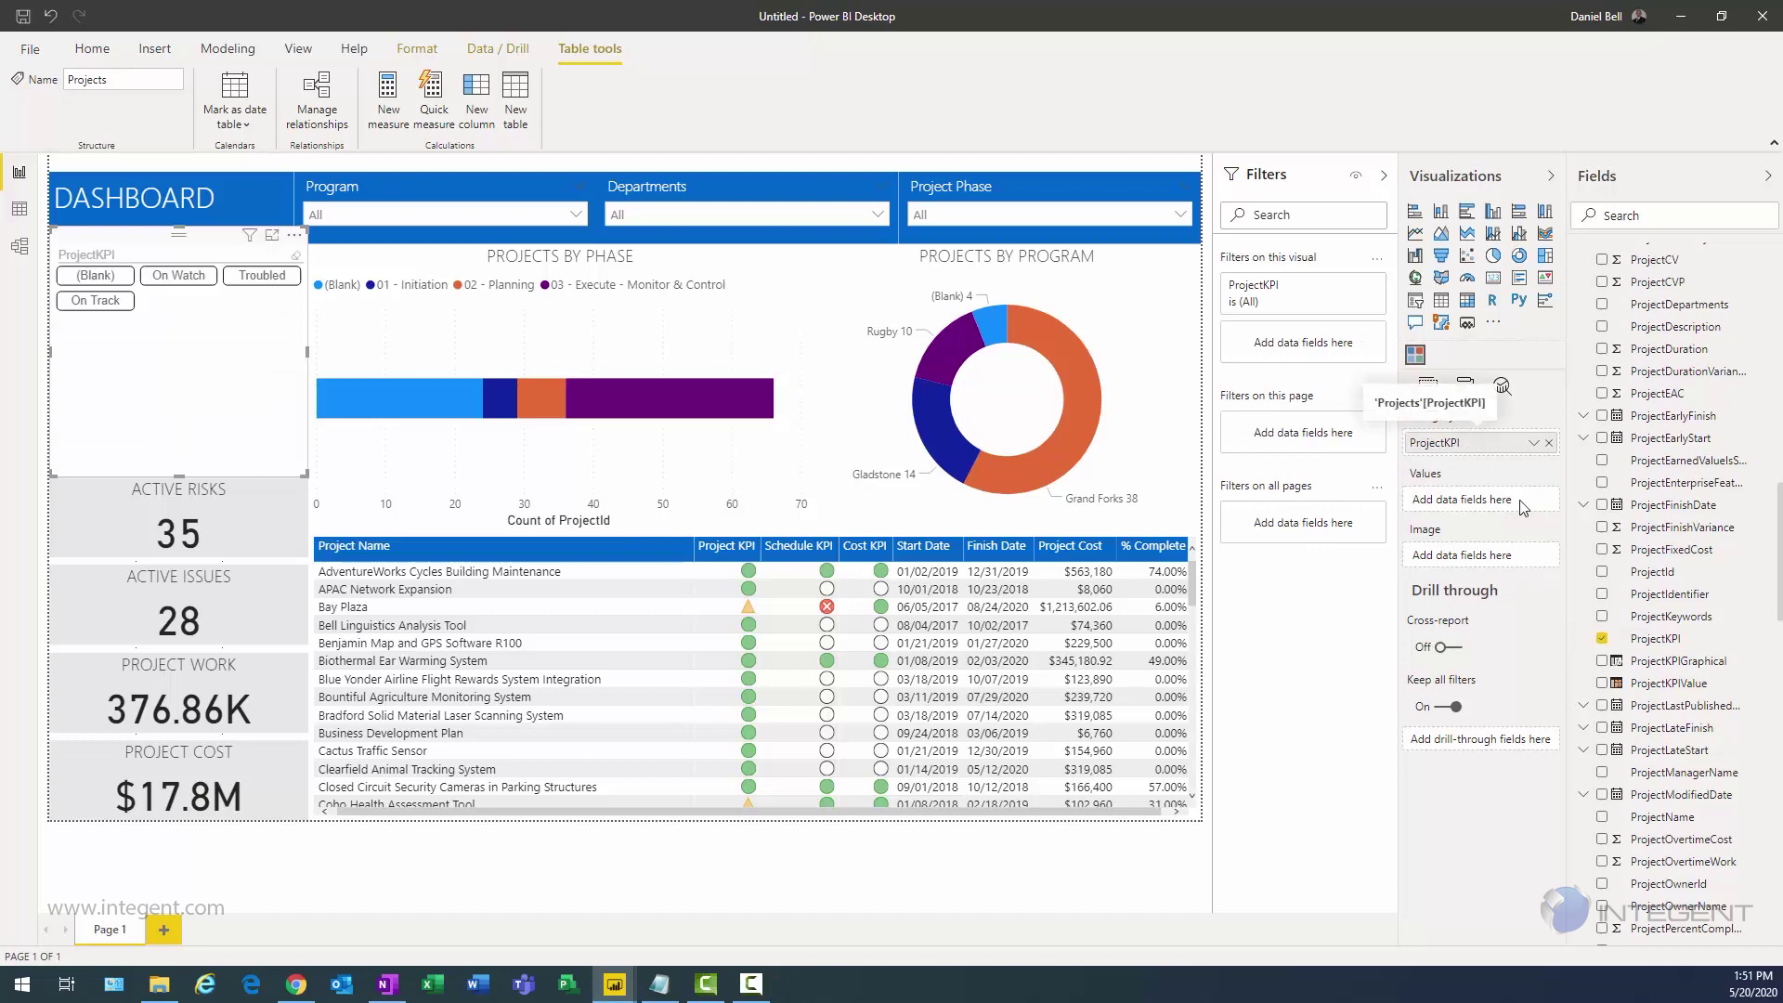
Step: Assign ProjectId, summarized as Count, to the Chiclet Slicer's values and ProjectKPIGraphical to its image
scroll(1626, 580, down, 10)
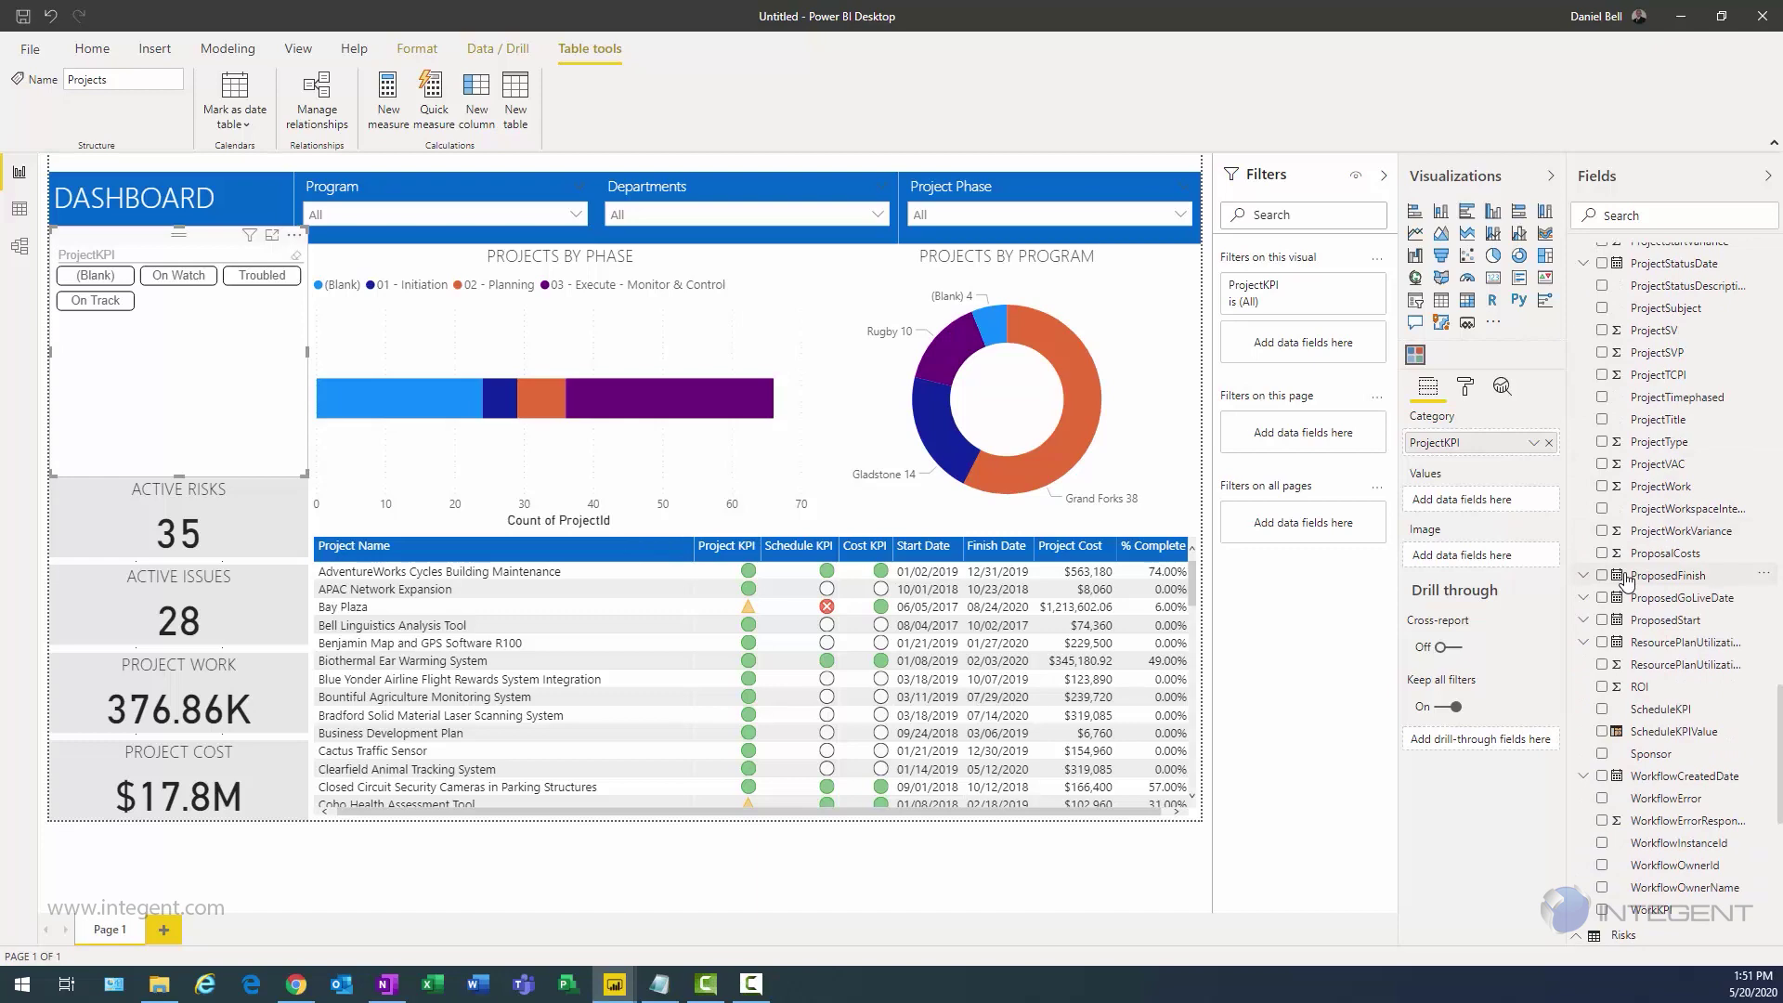
scroll(1626, 580, up, 10)
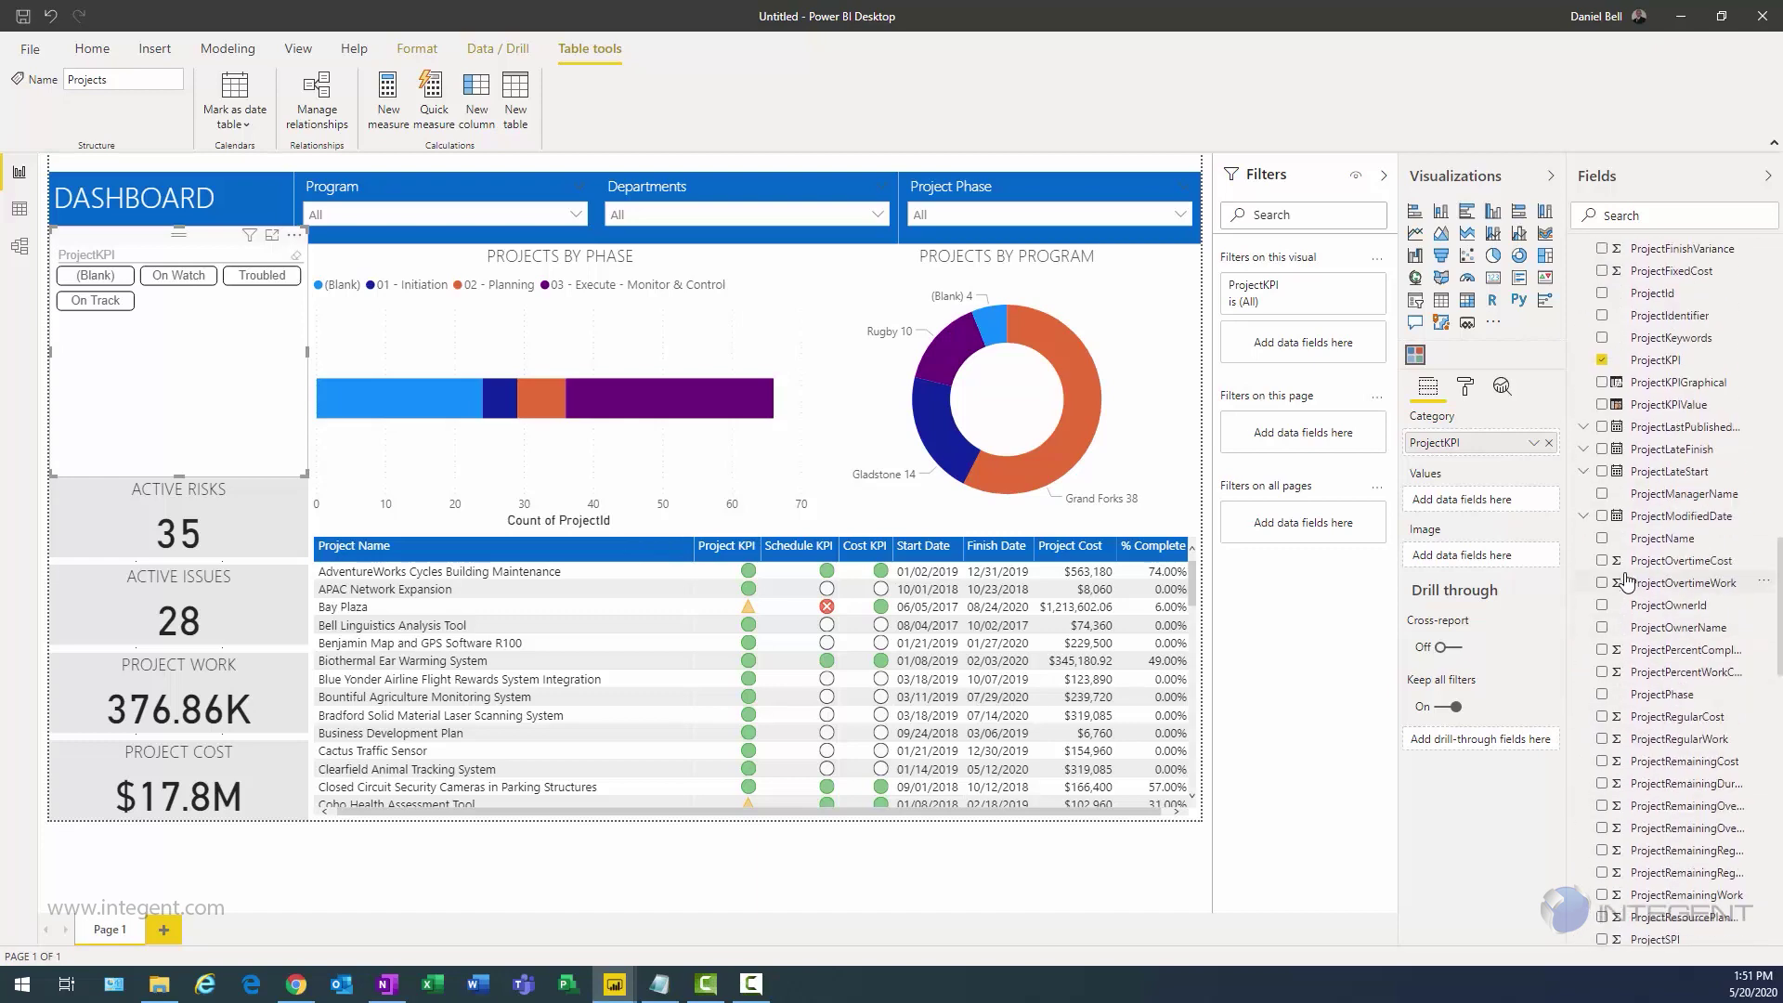
scroll(1626, 580, up, 2)
click(1601, 385)
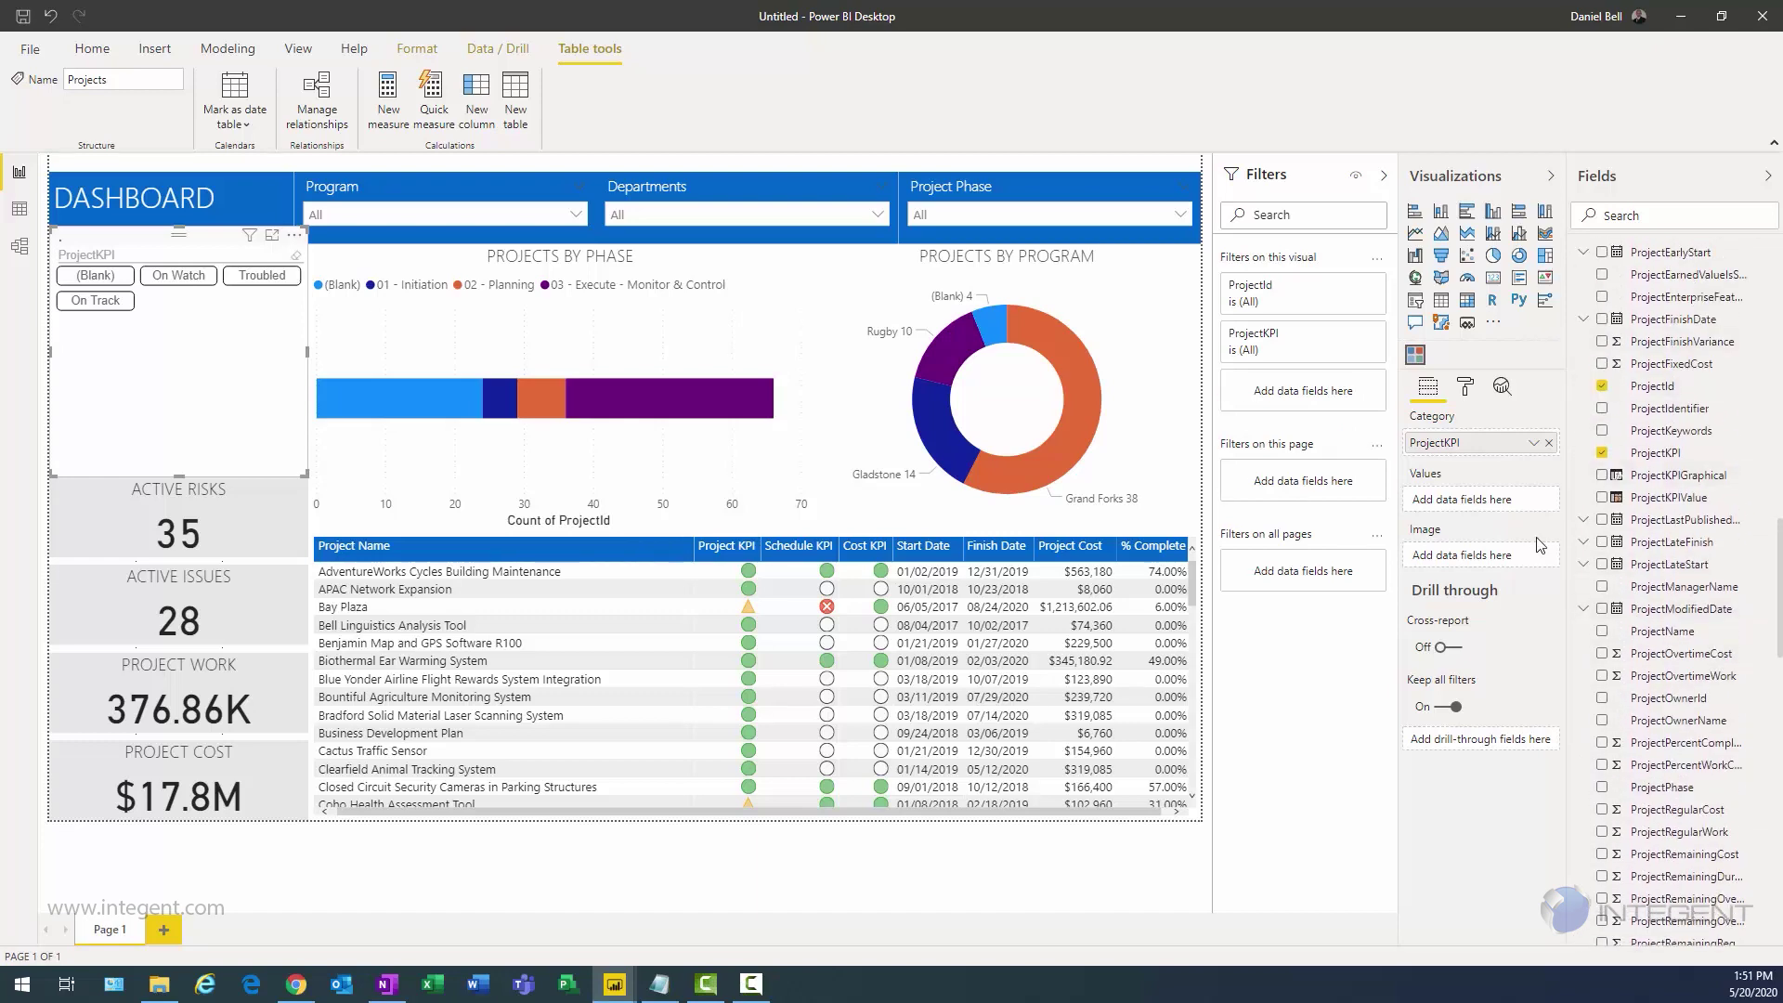
drag(1476, 562, 1482, 503)
click(1533, 502)
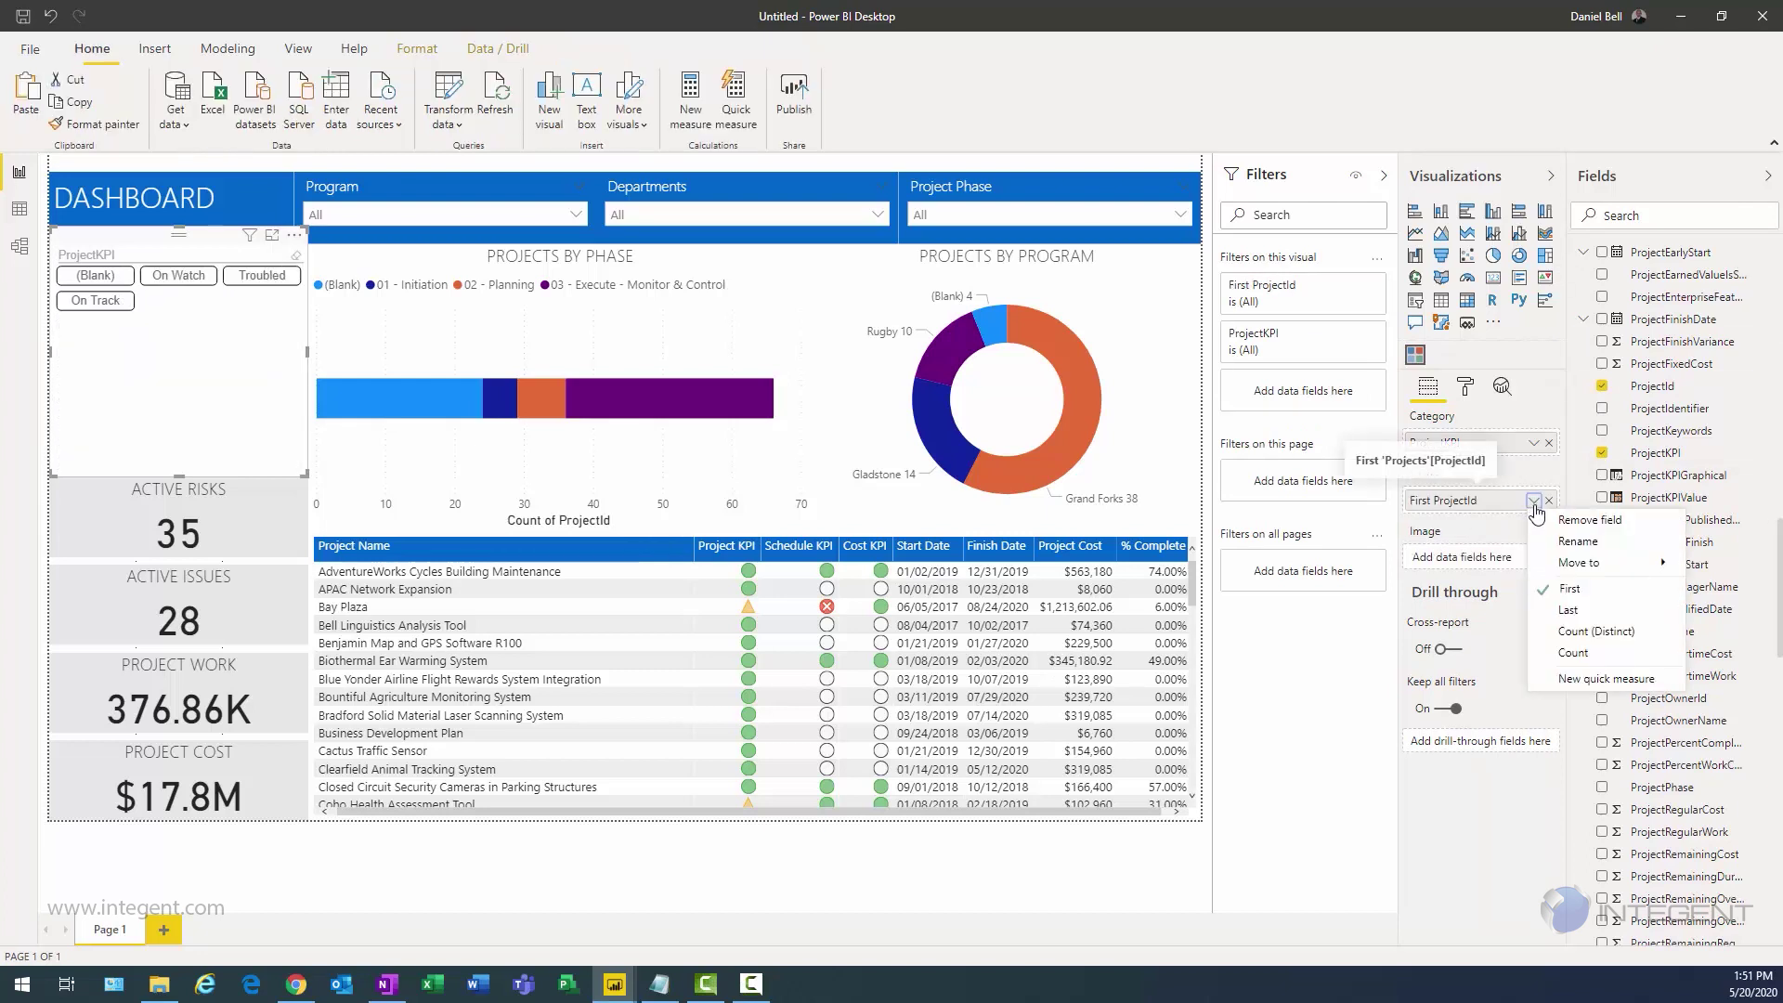
click(1572, 652)
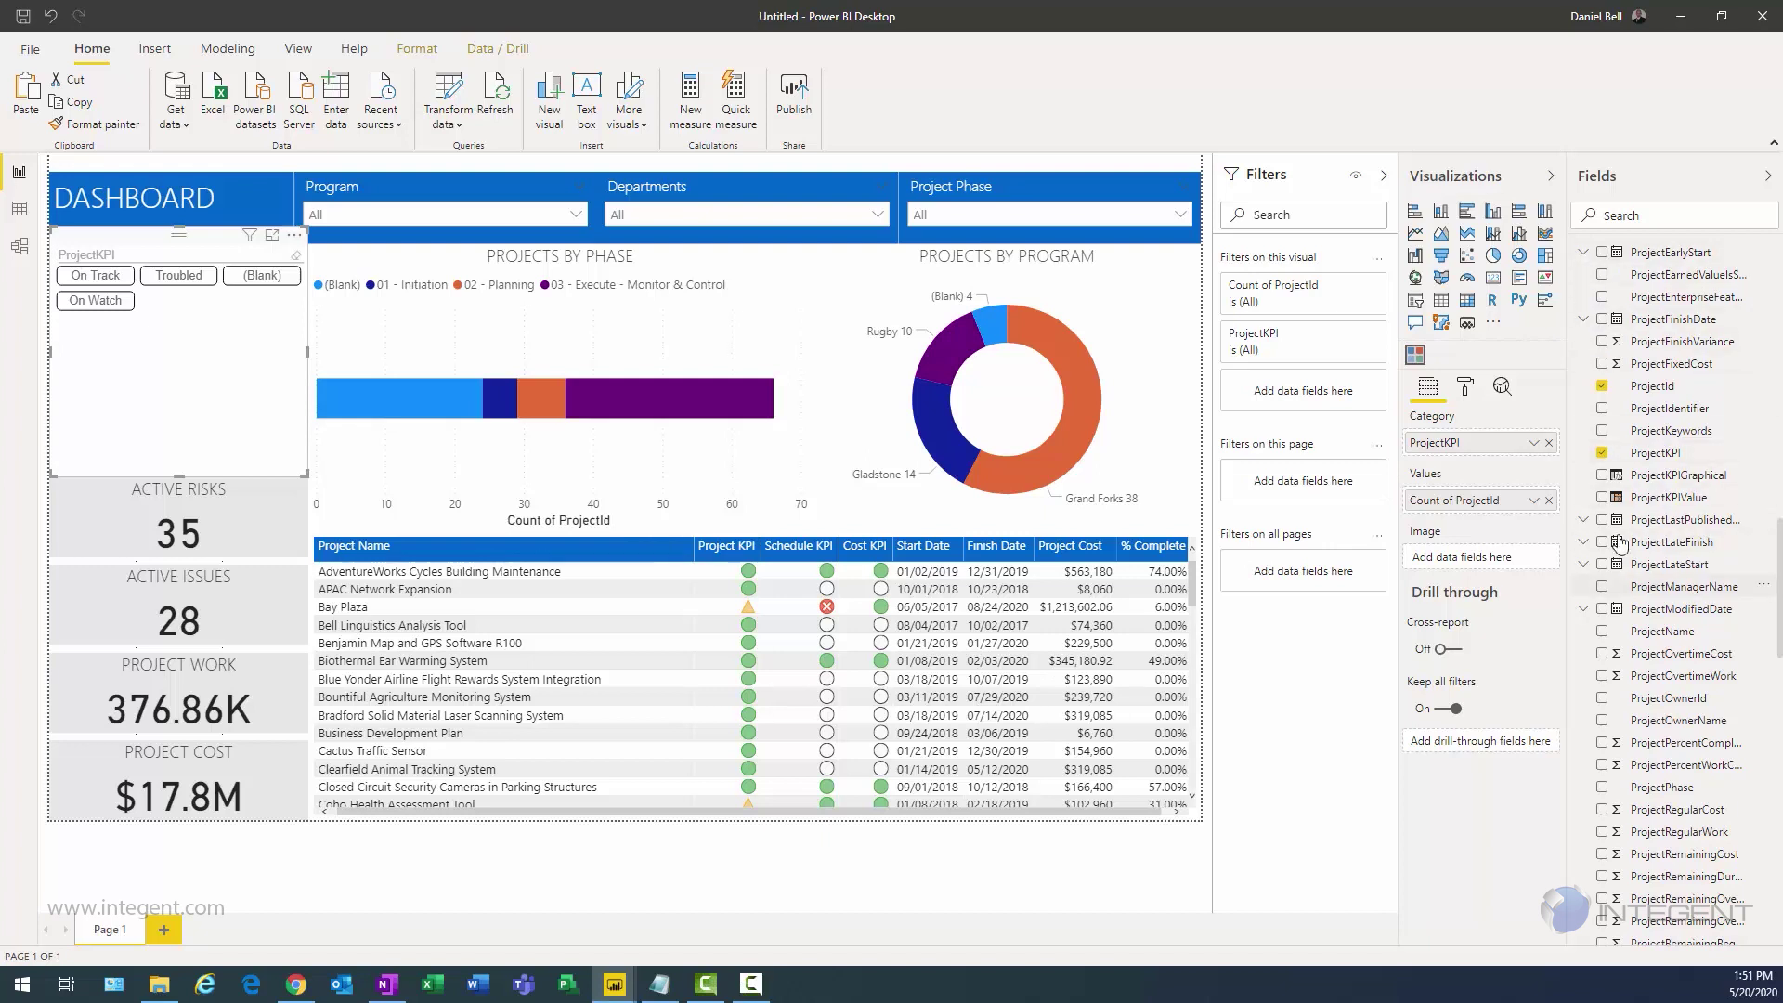
click(1603, 475)
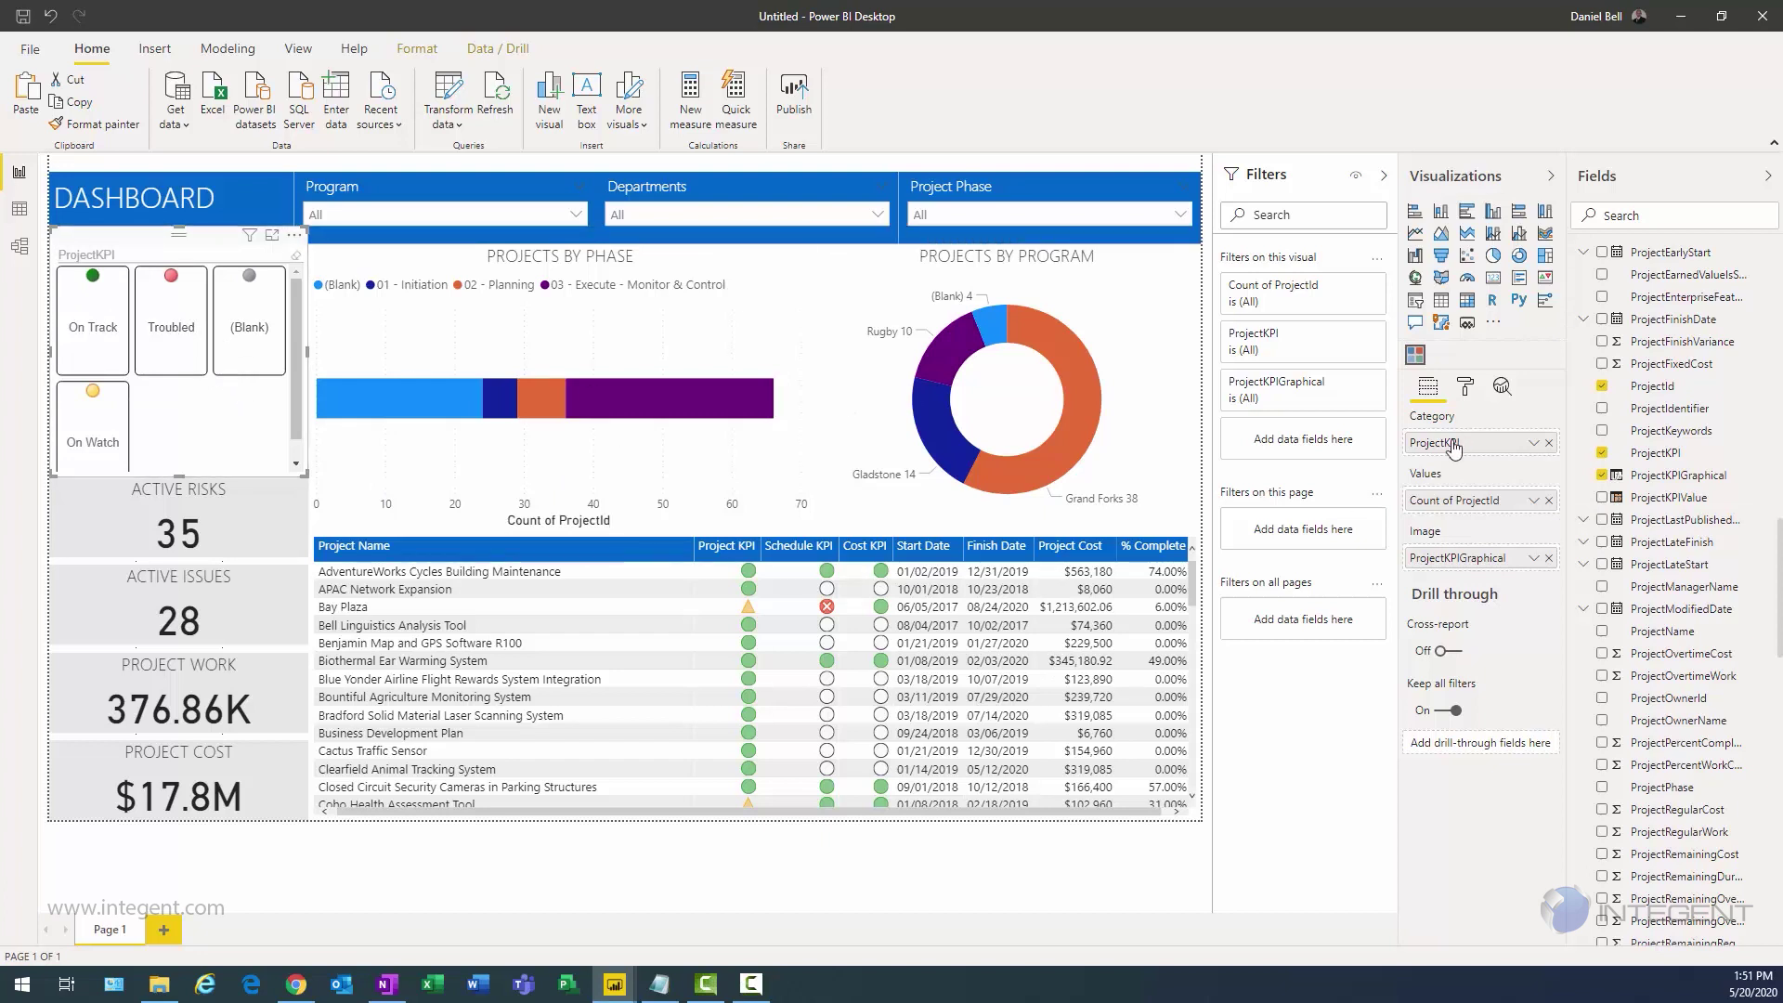
Step: Set the width of the slicer's chiclets to 225
click(1467, 385)
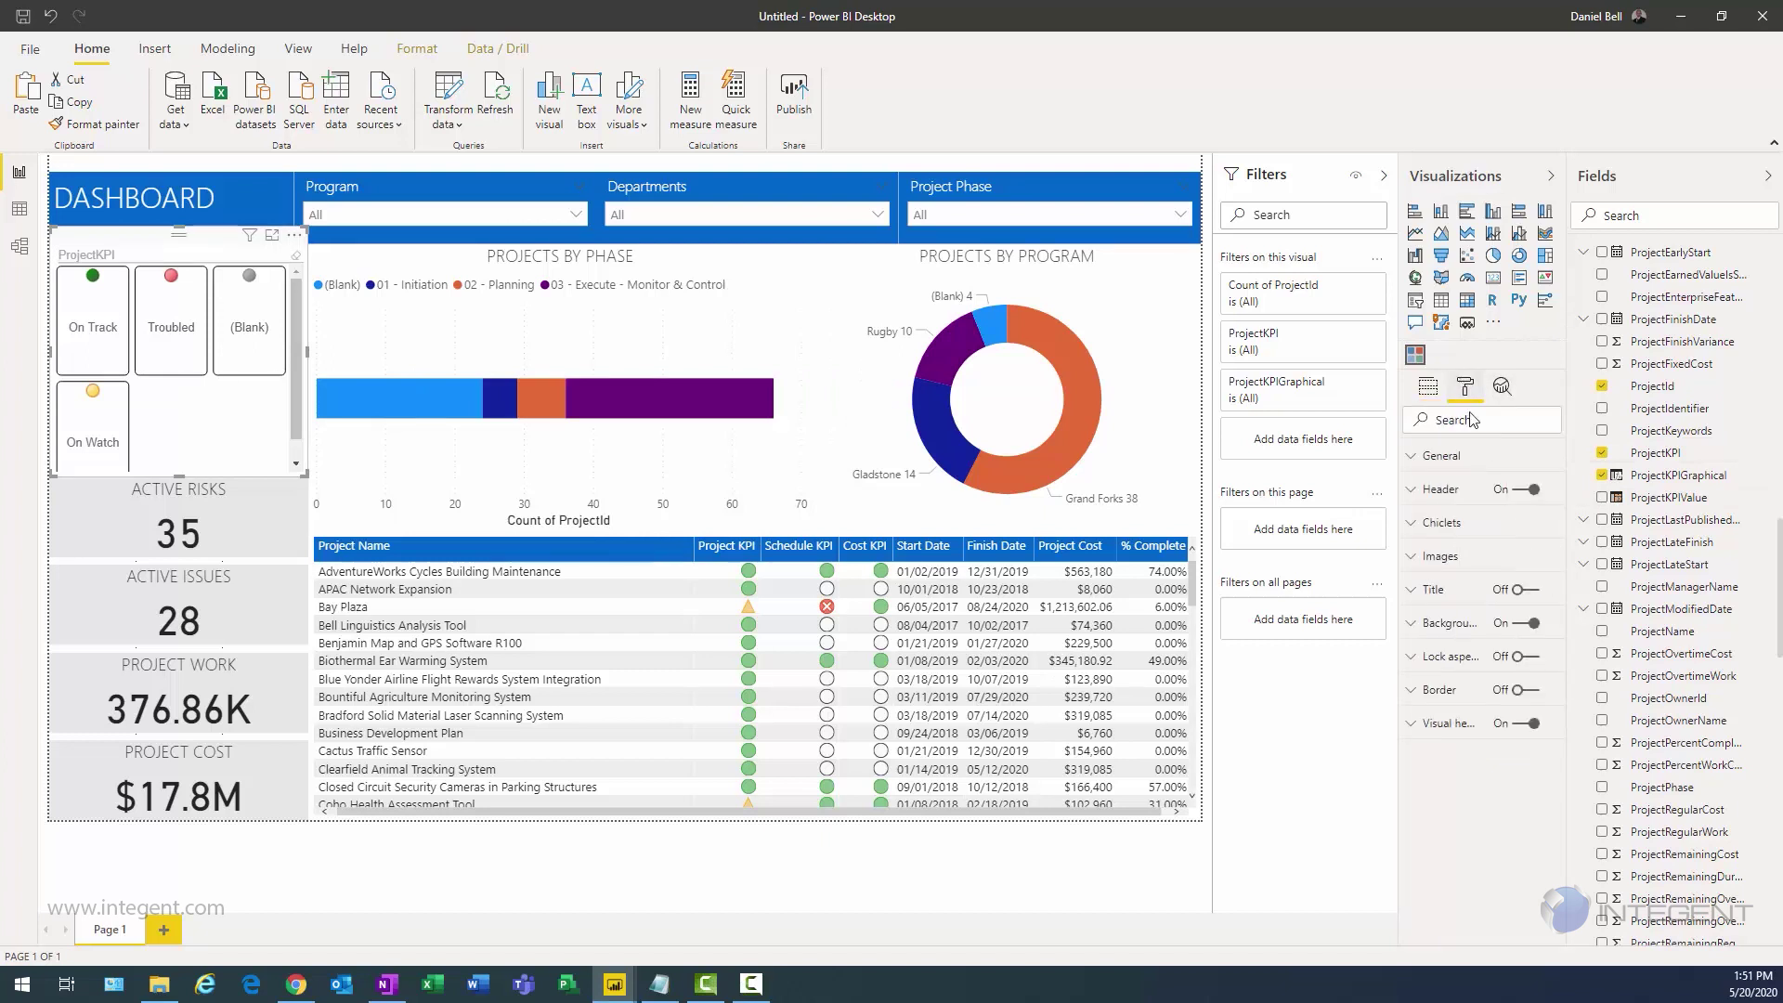
click(1412, 526)
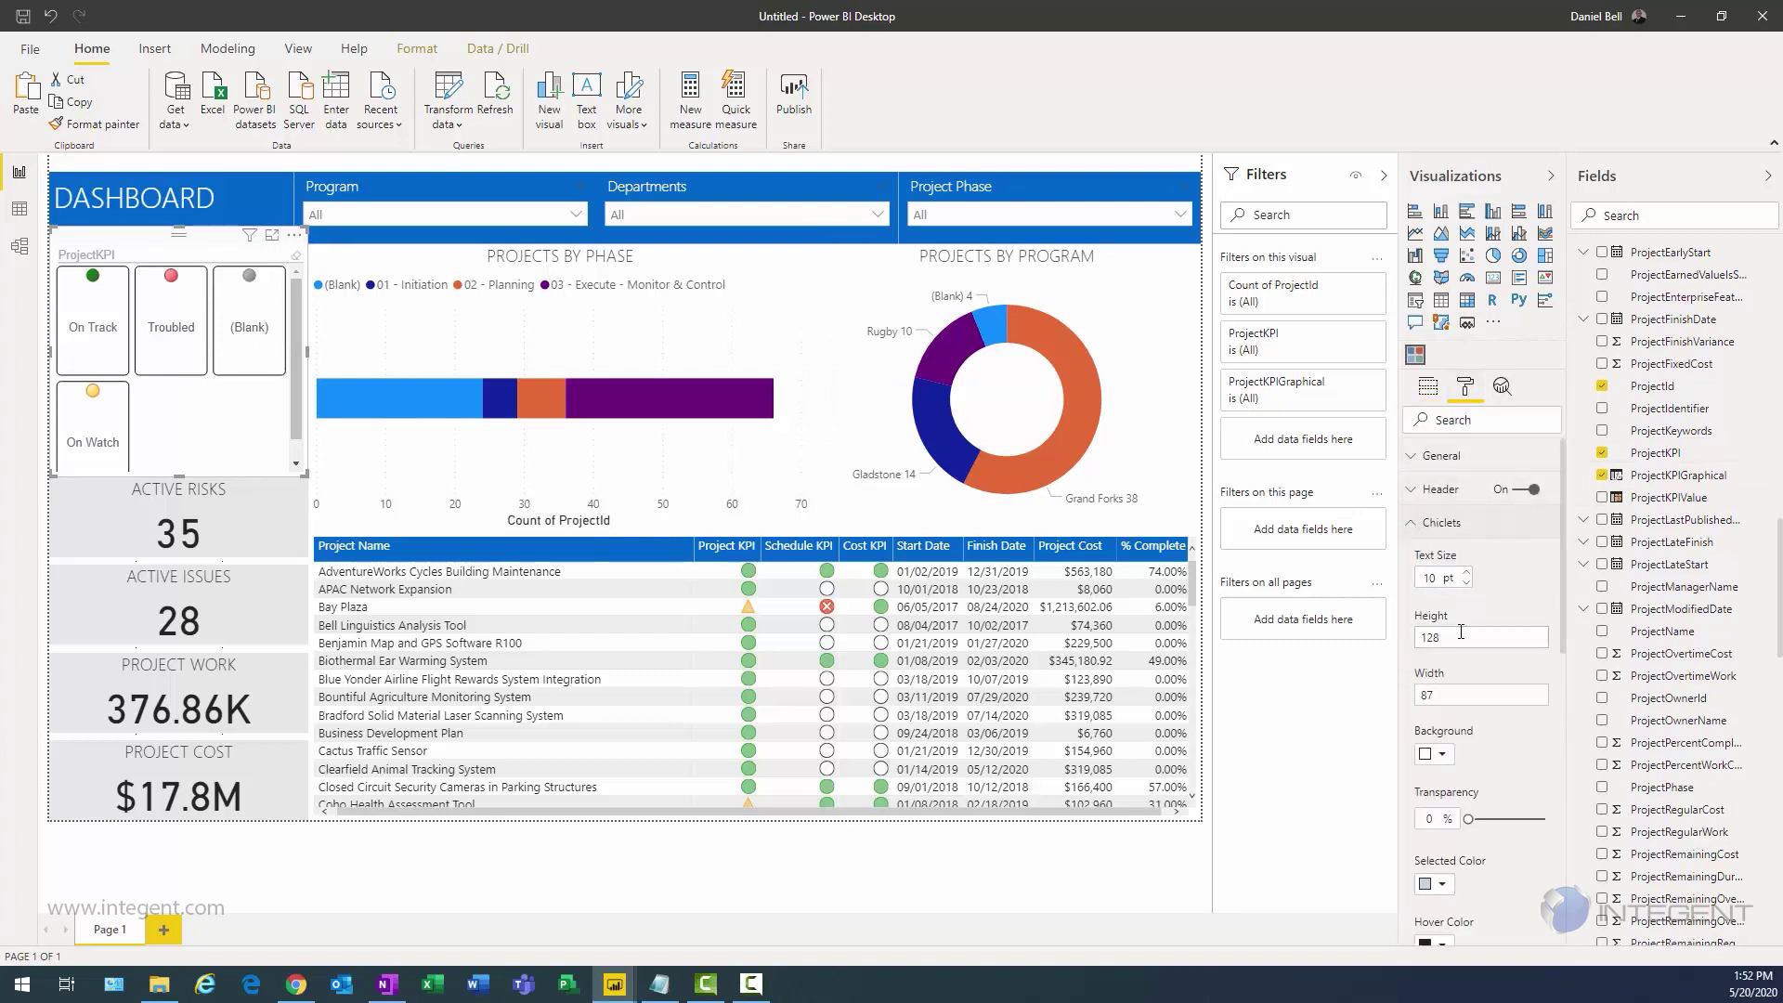
drag(1448, 697, 1405, 706)
text(225)
key(Return)
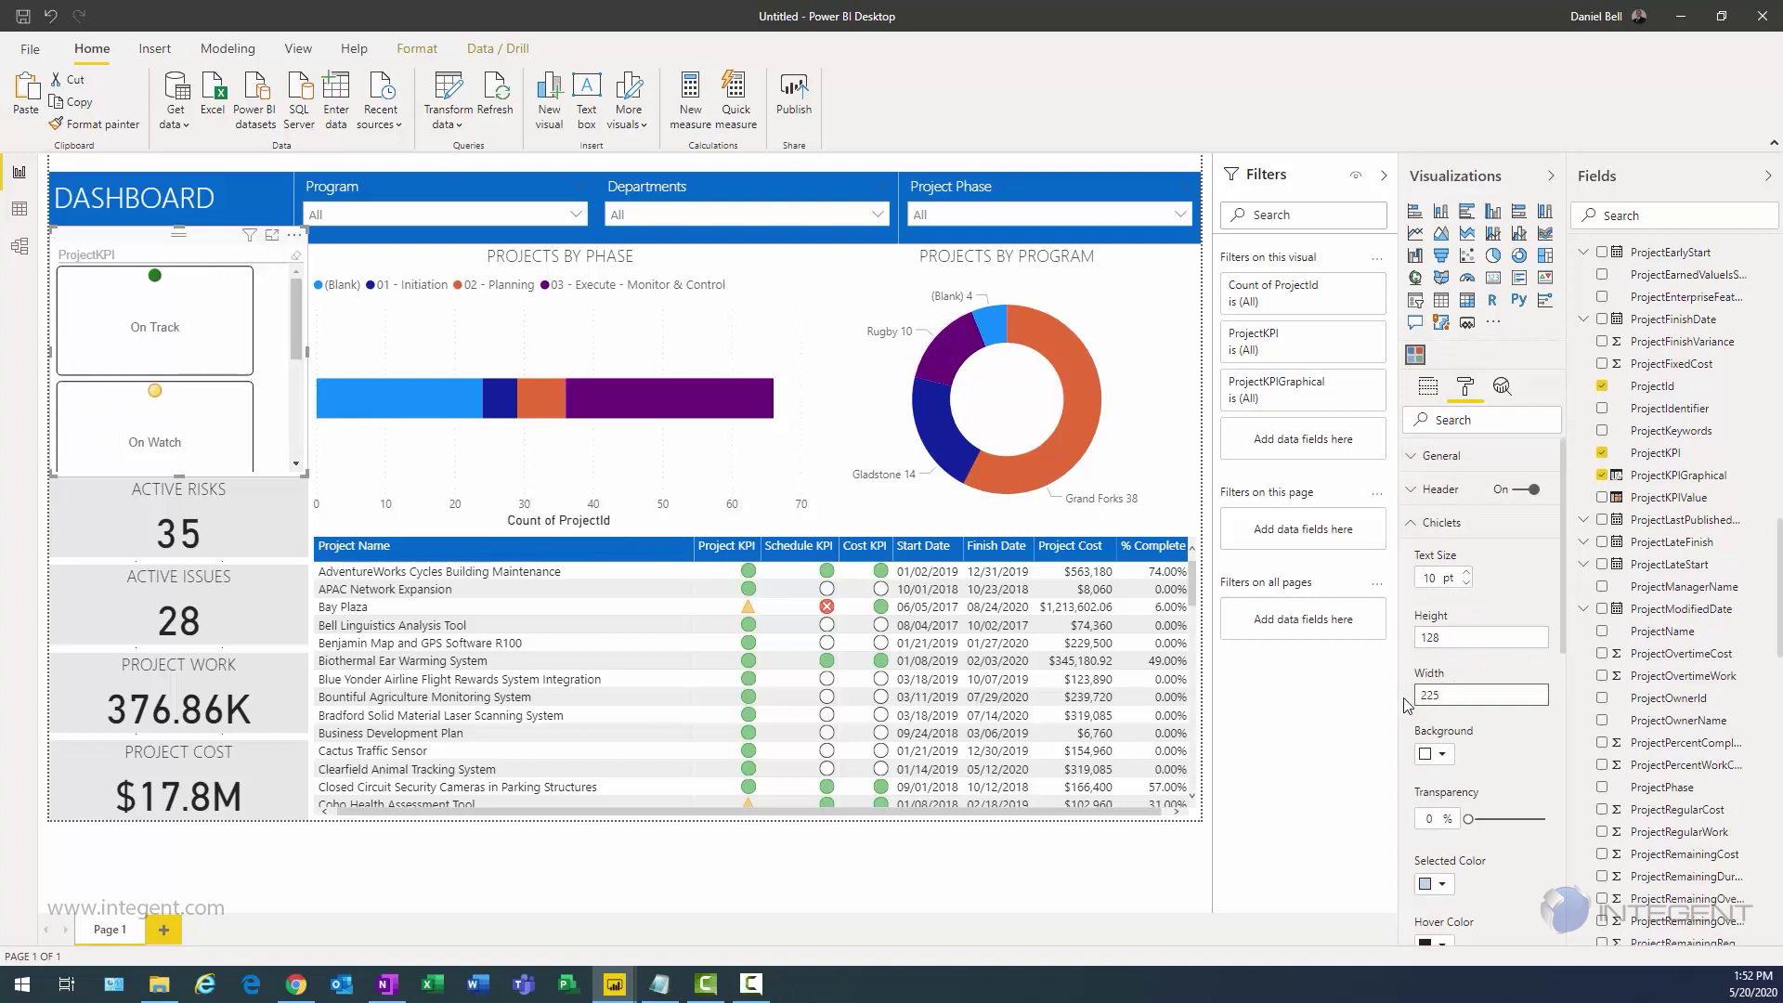
Step: Set the size of the Chiclet Slicer's chiclets to a width of 245 and a height of 70
drag(1440, 695, 1377, 699)
text(2)
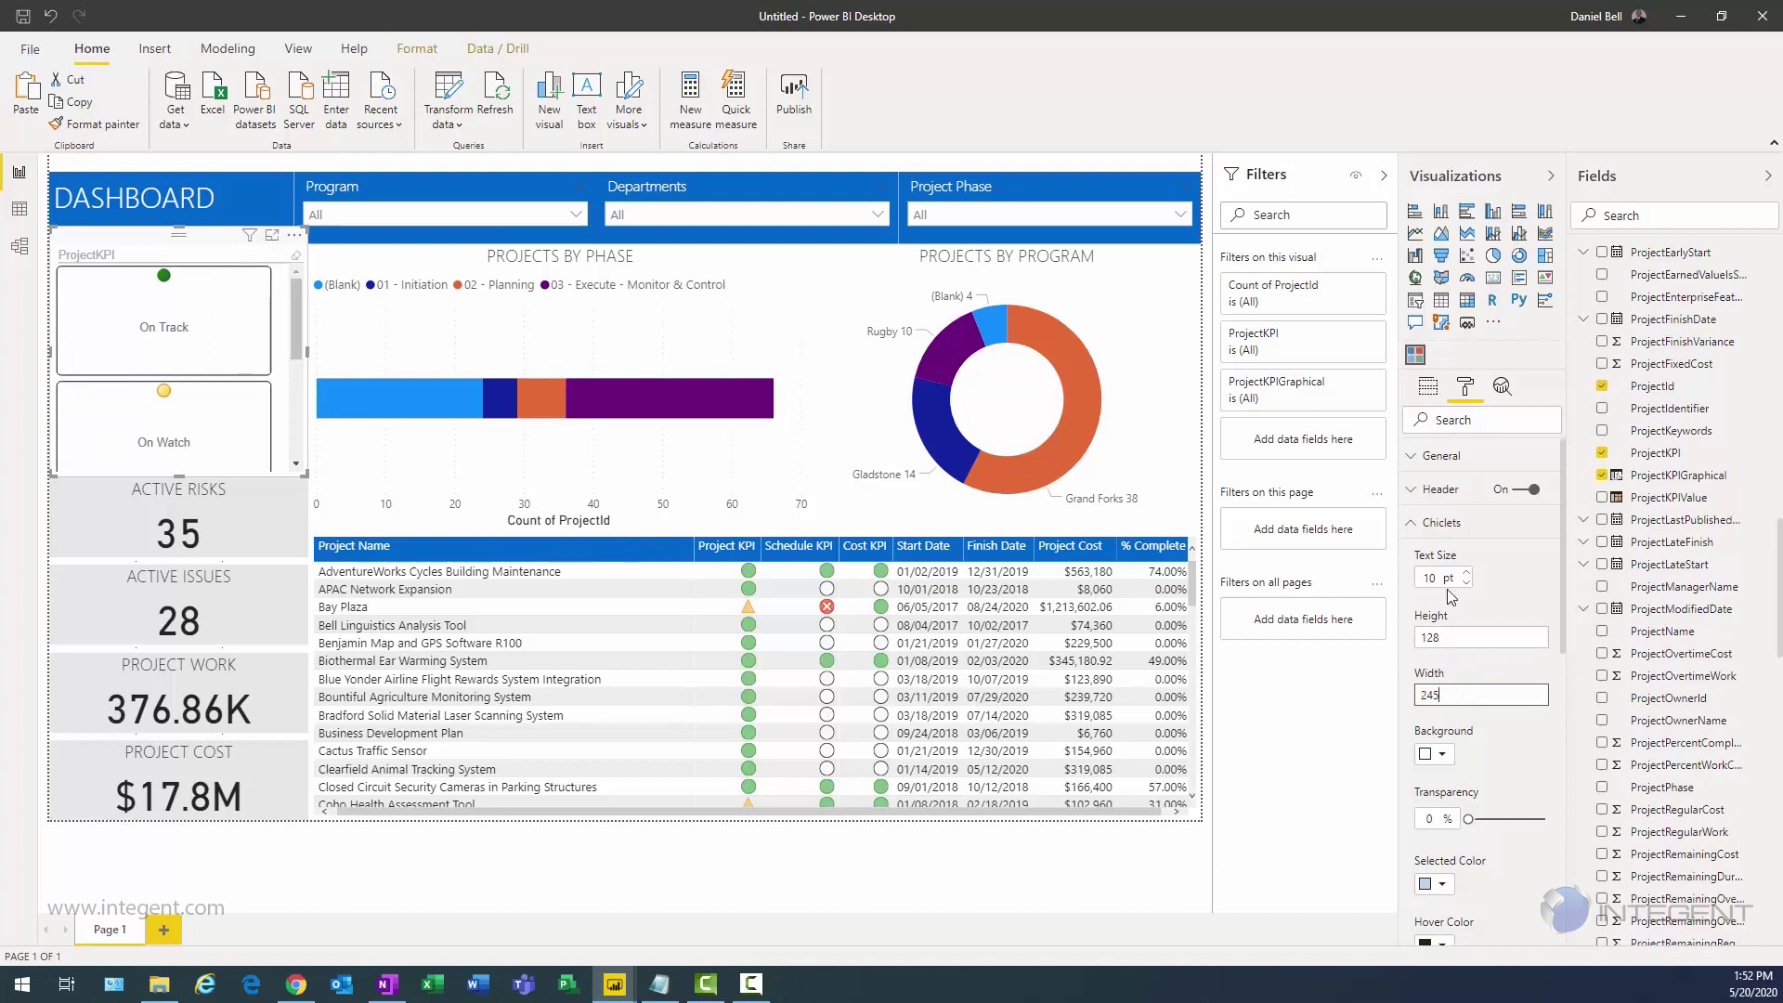
drag(1434, 637, 1411, 645)
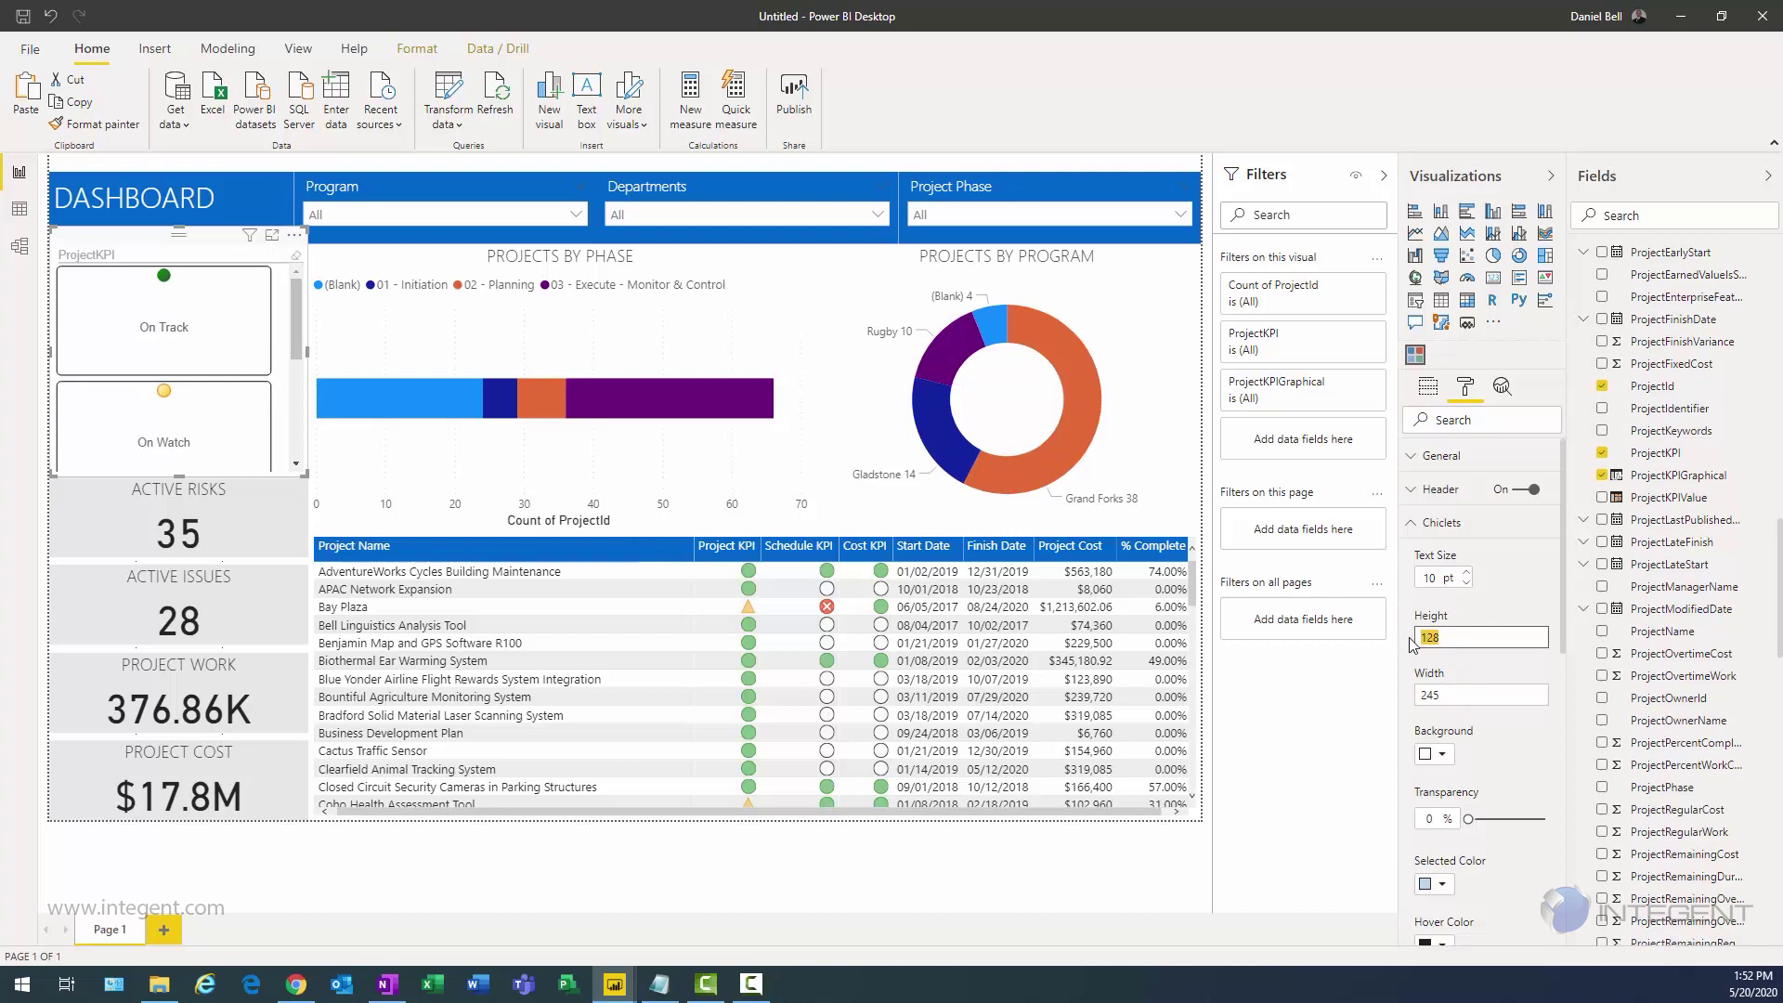
text(60)
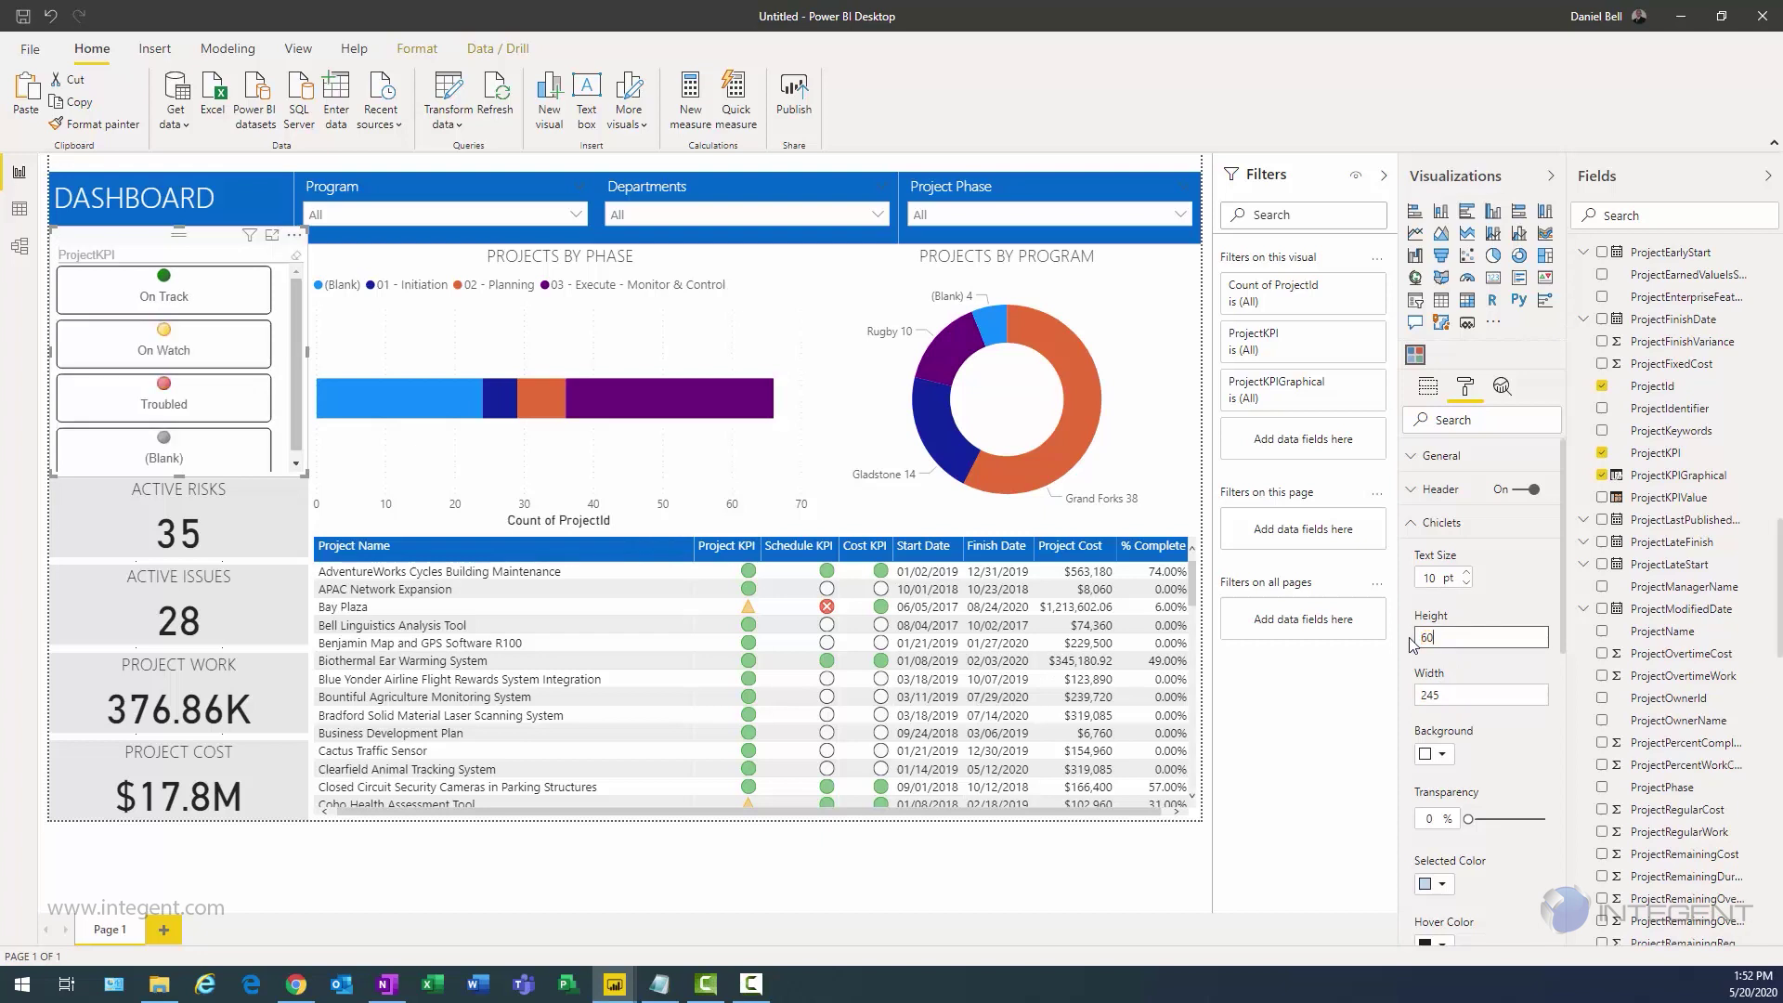
drag(1442, 633, 1393, 643)
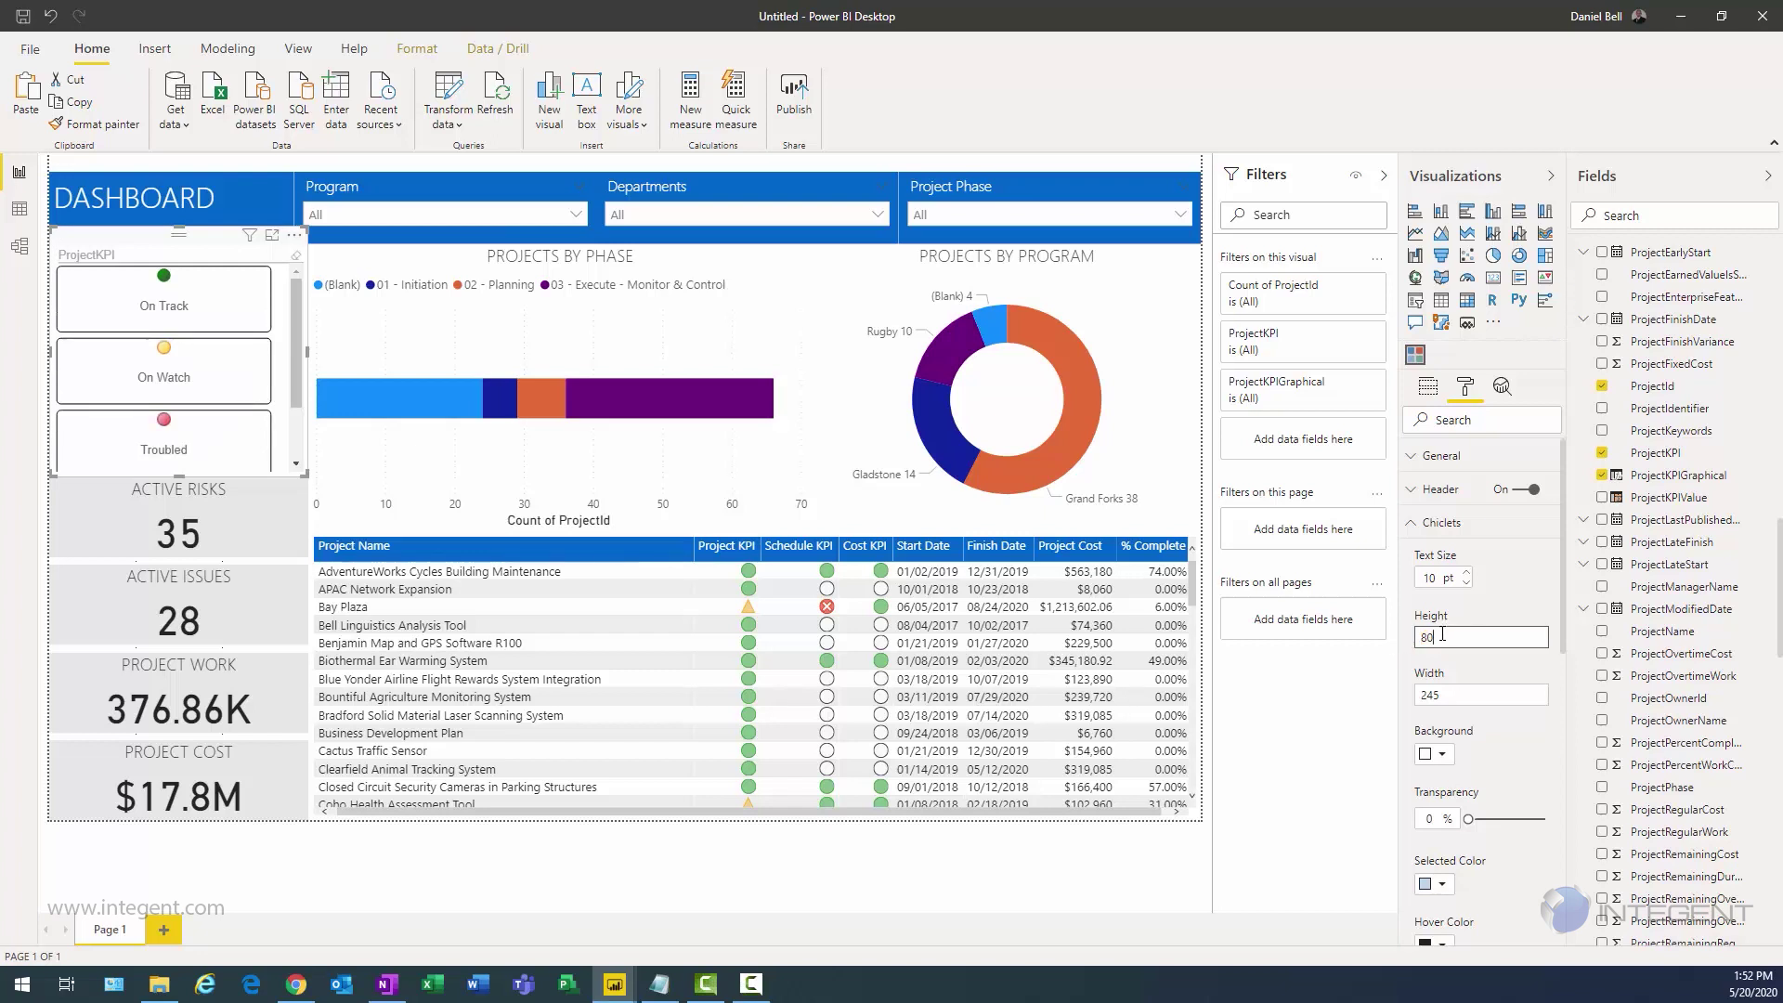
drag(1439, 637, 1379, 647)
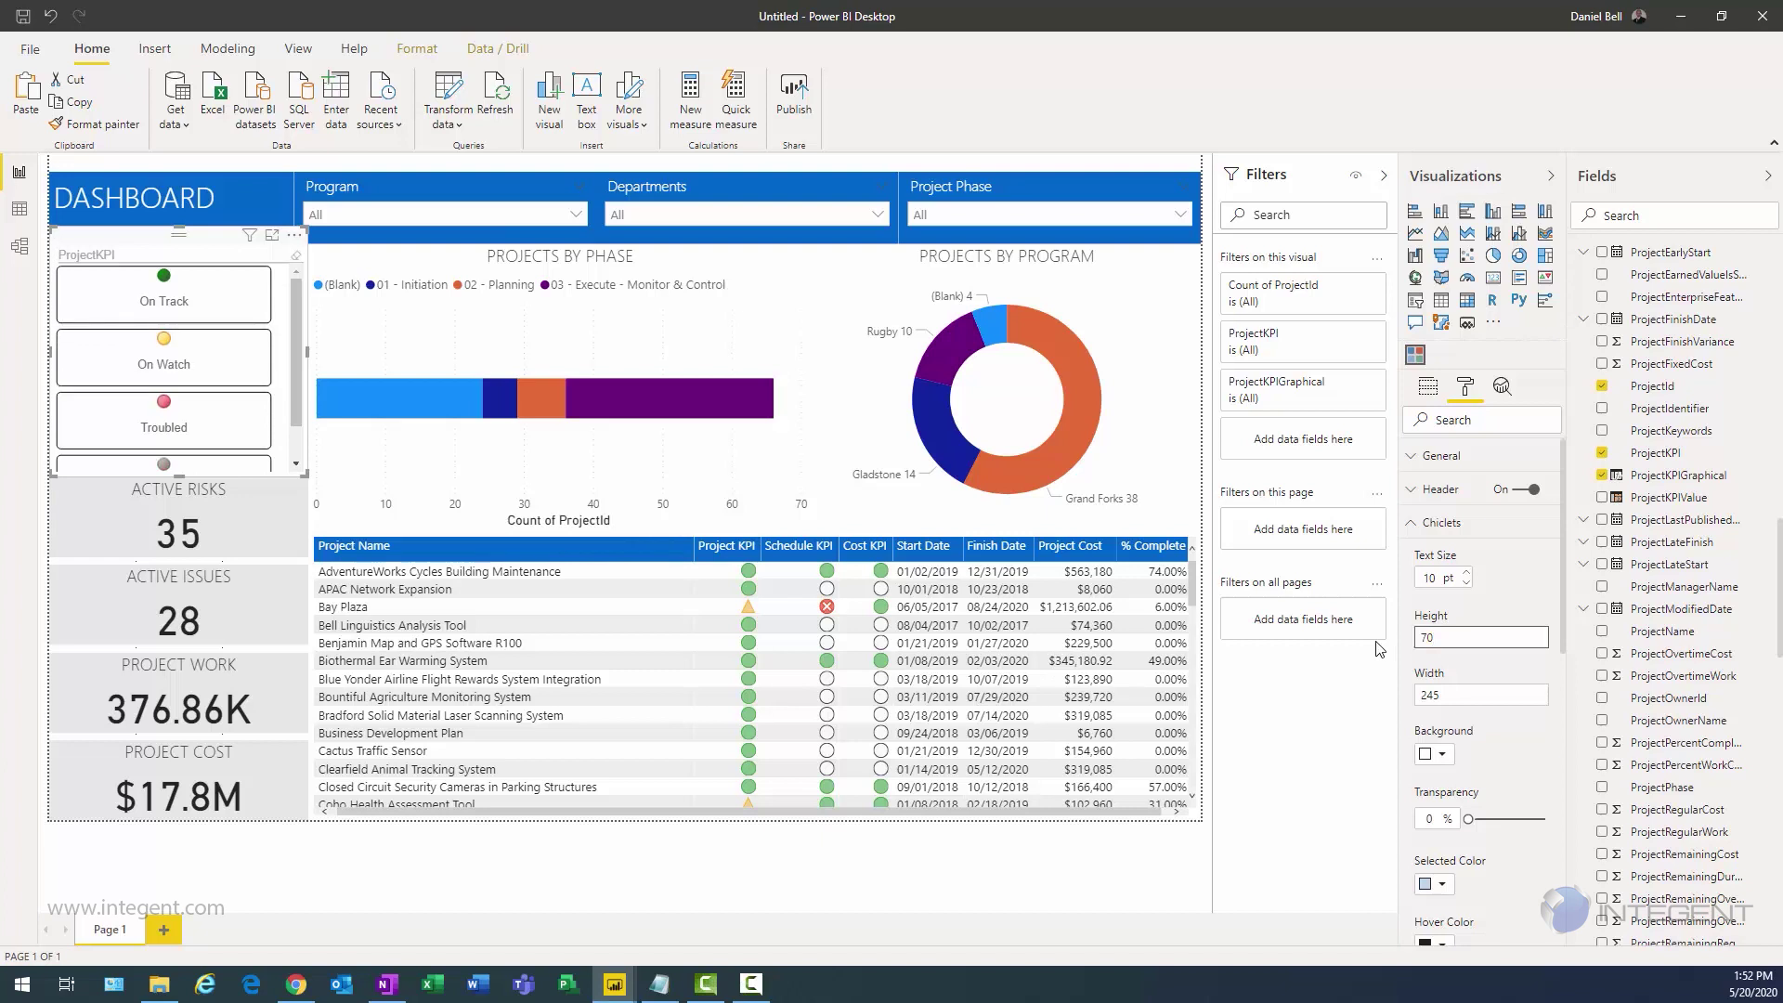
click(1409, 522)
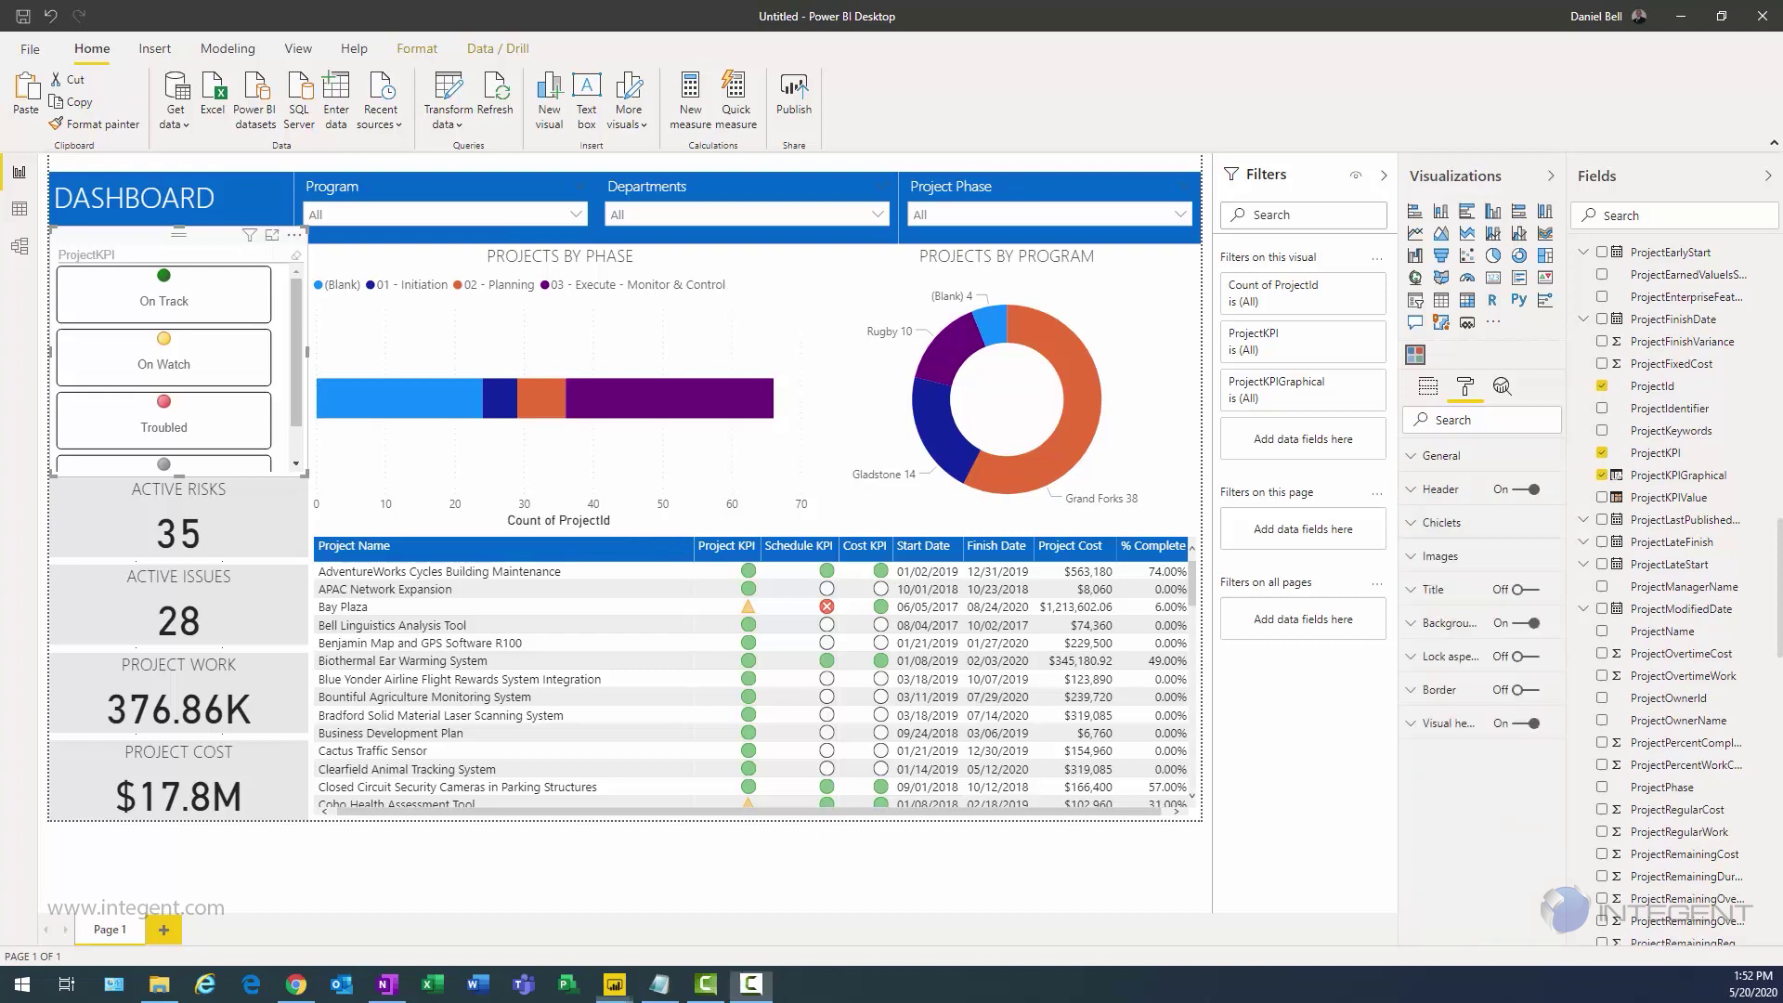
Step: Turn off the Chiclet Slicer's header and give the slicer the title "PROJECT KPI"
click(1523, 490)
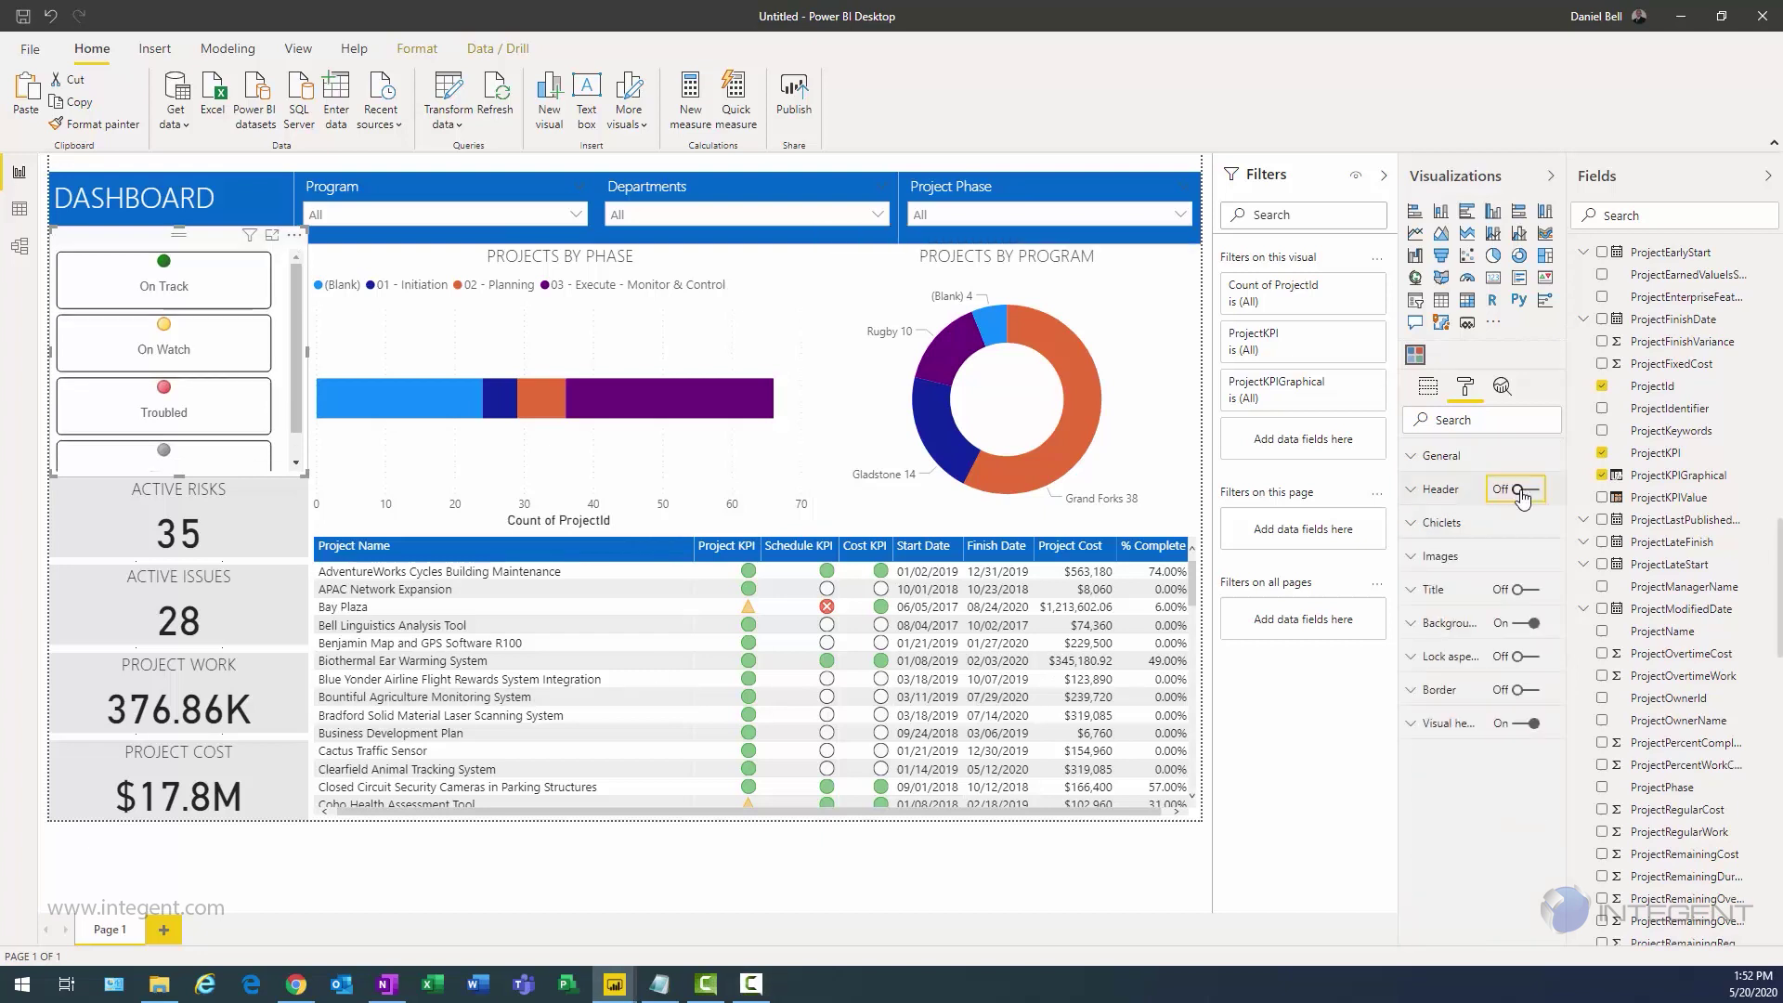
click(1538, 591)
click(1412, 592)
click(1463, 642)
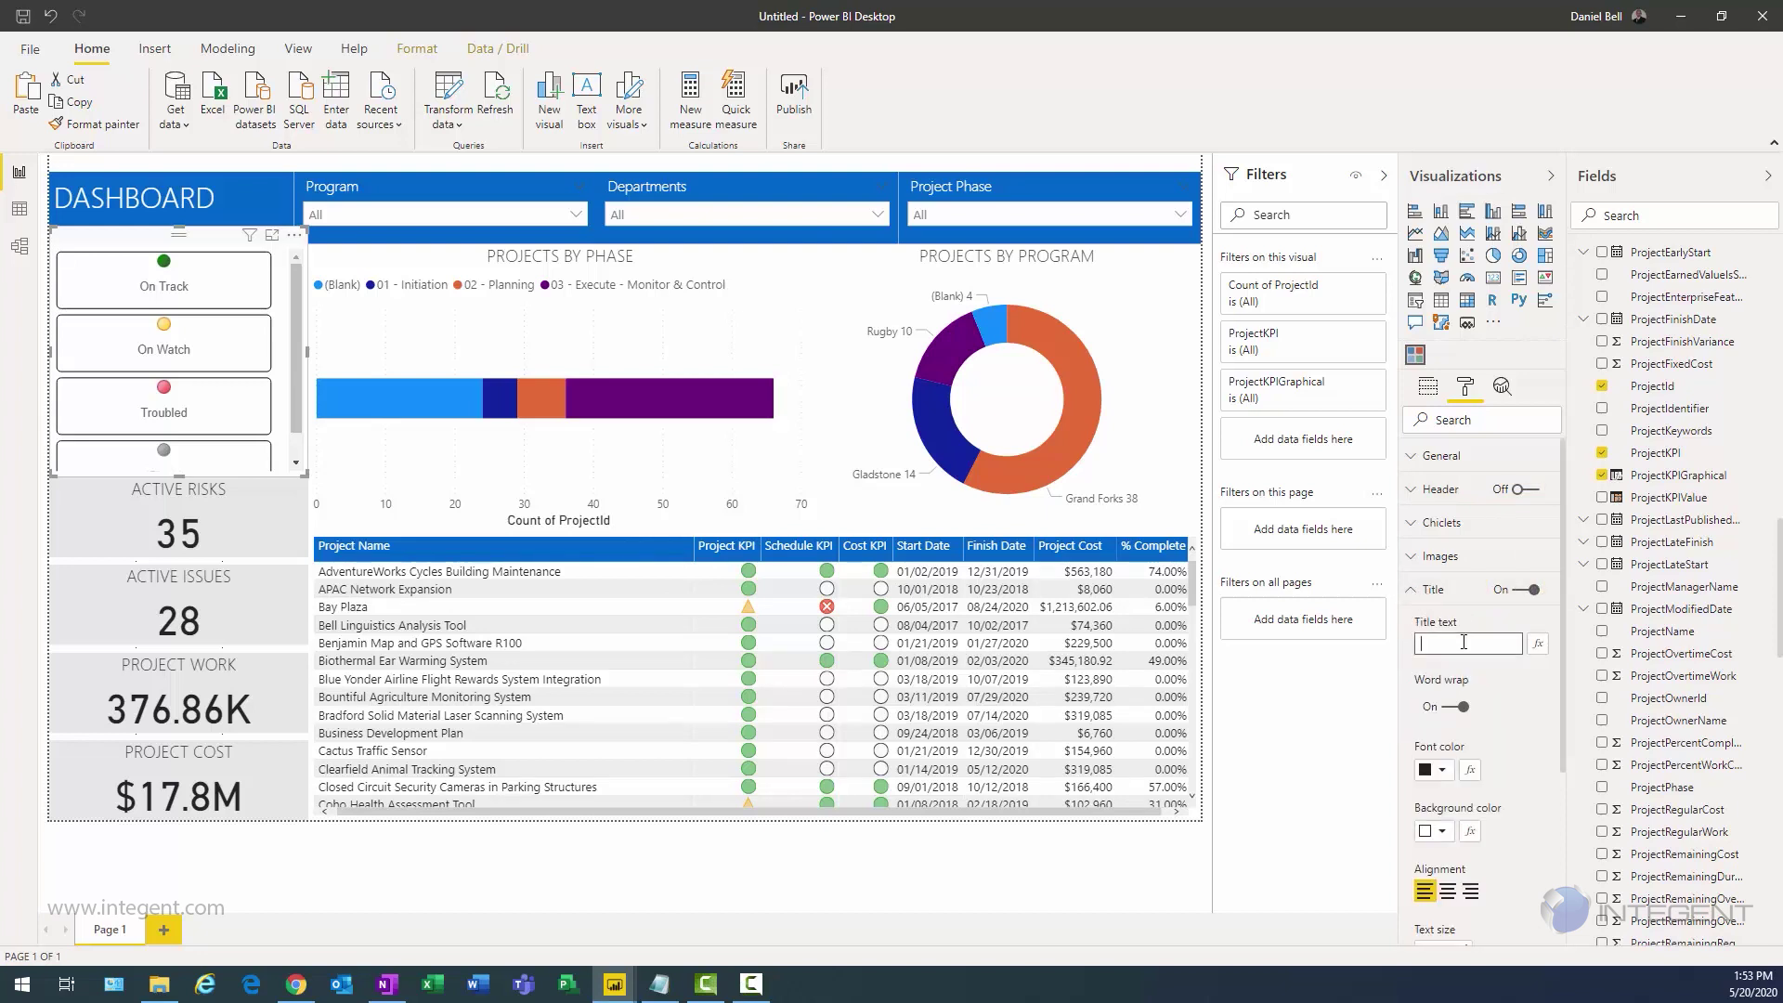
text(PROJECT KPI)
click(1412, 592)
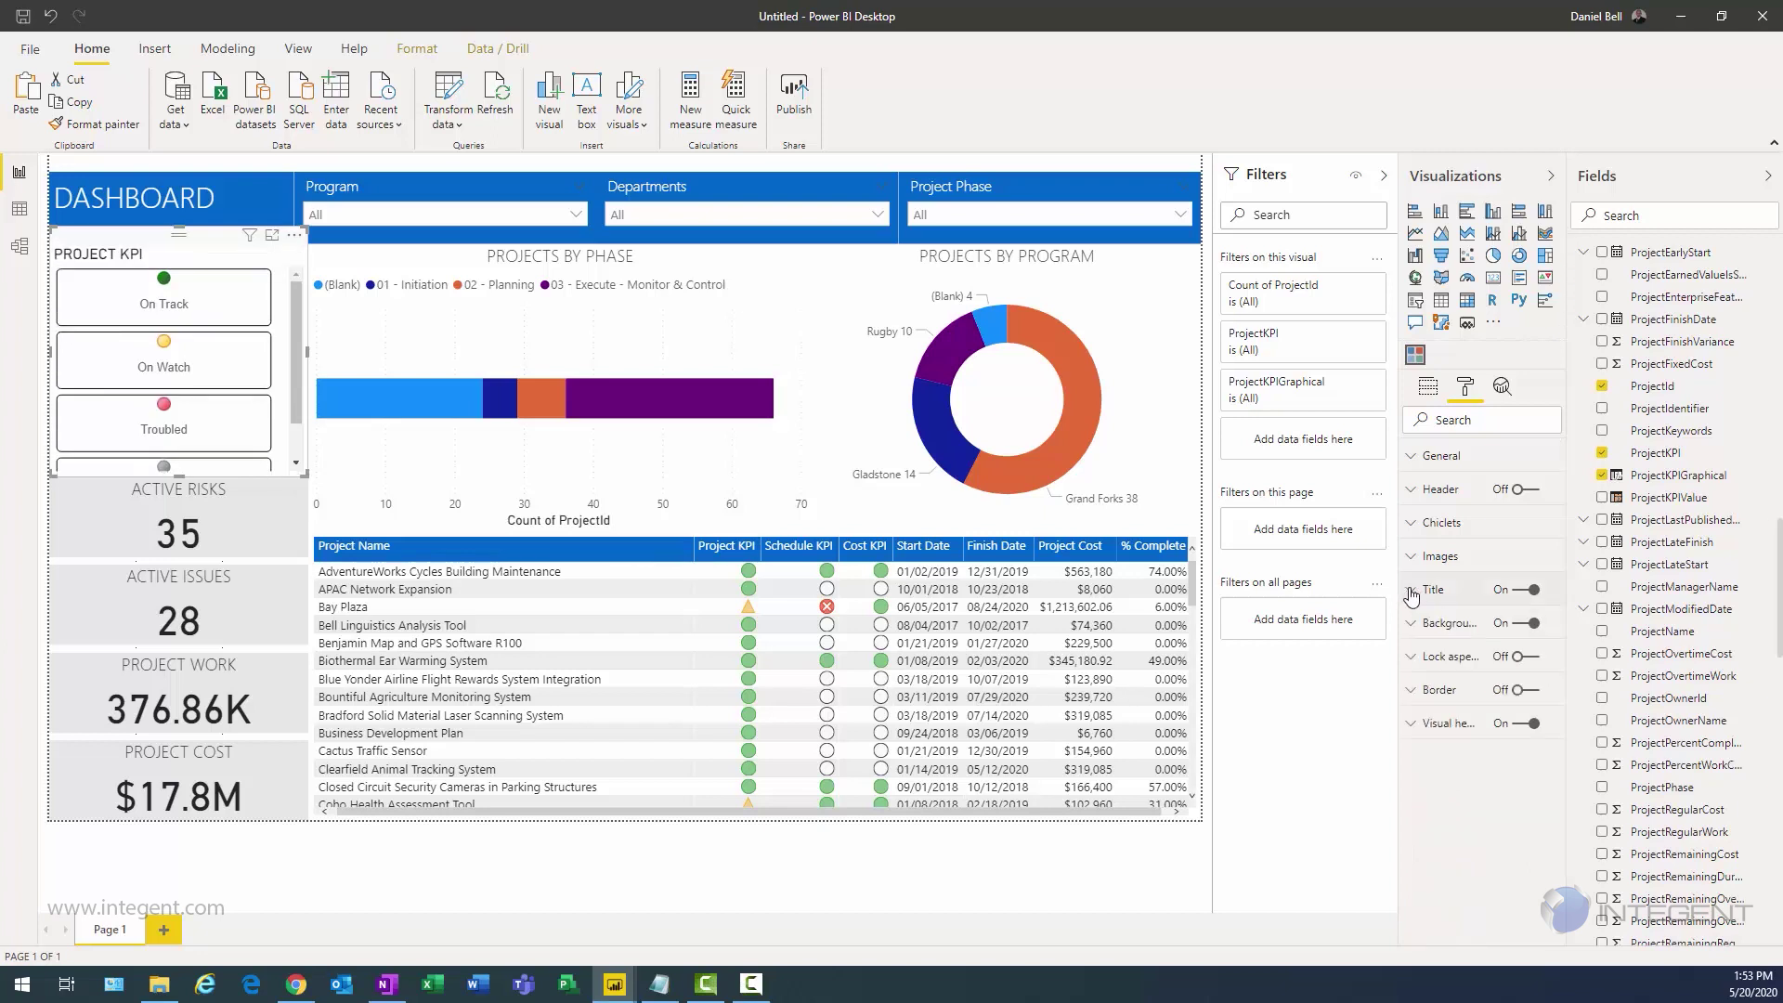
Step: Set the slicer title's font to Segoe UI Light with centred alignment, and turn off the slicer's background
click(1412, 592)
scroll(1522, 794, down, 3)
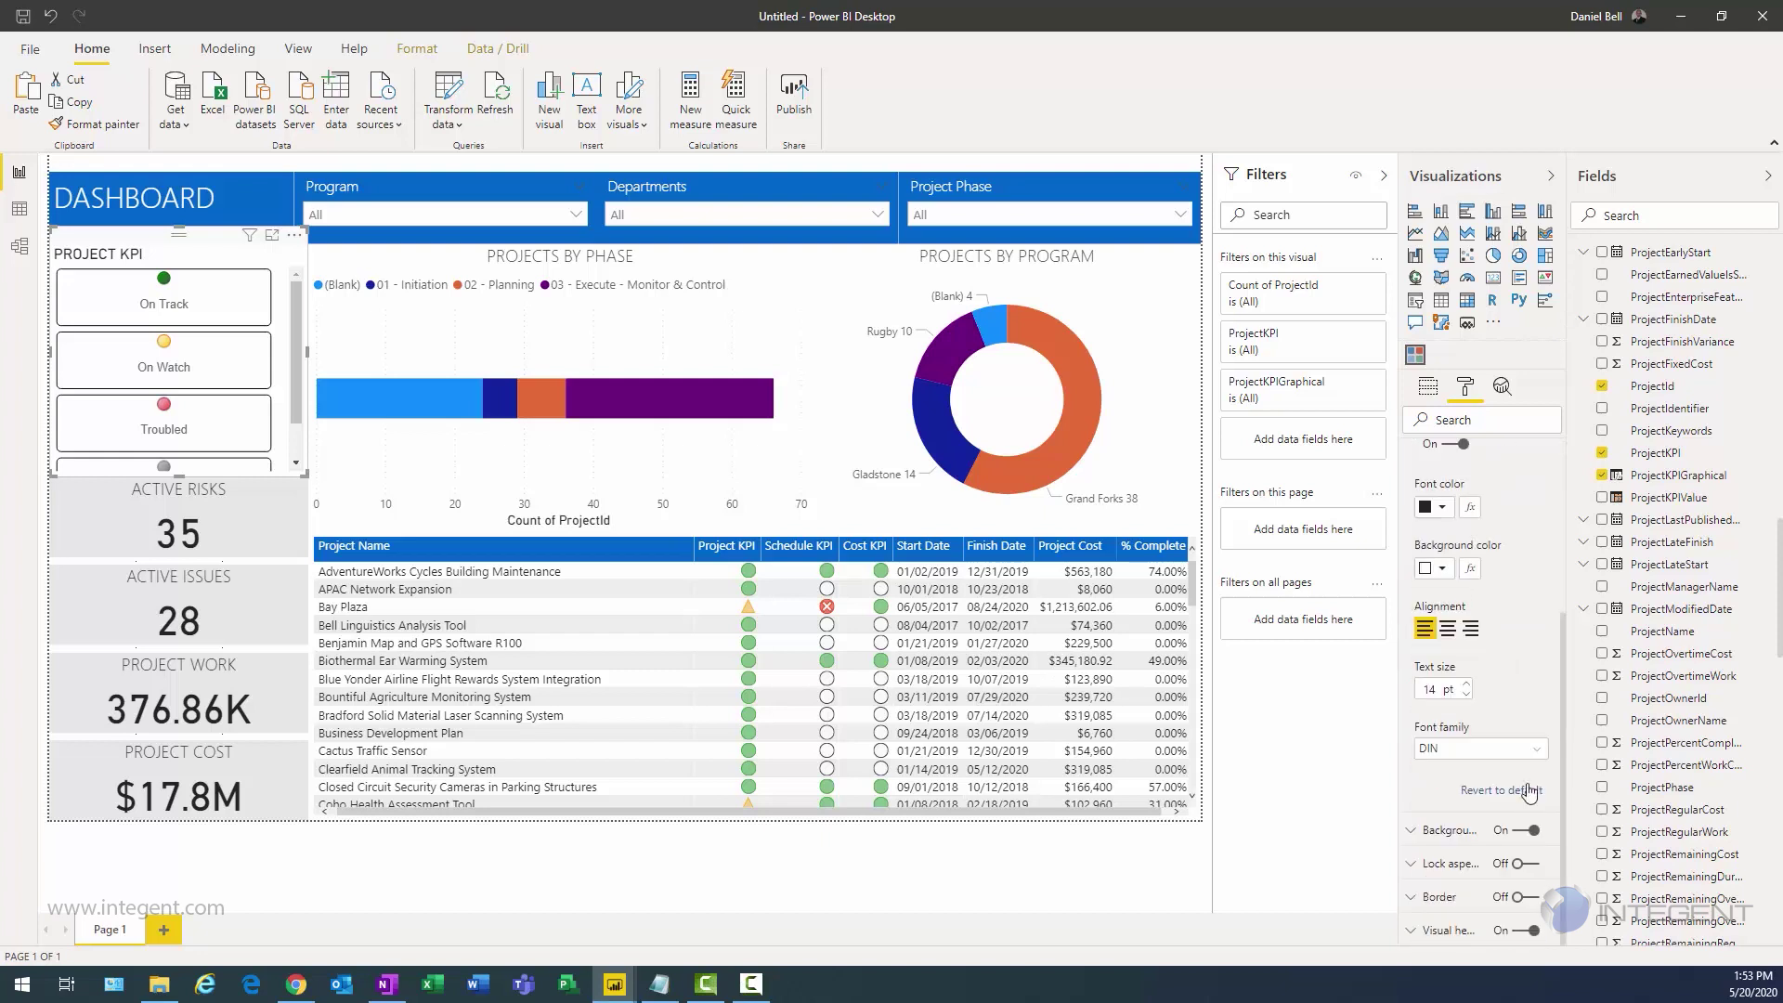
click(1532, 748)
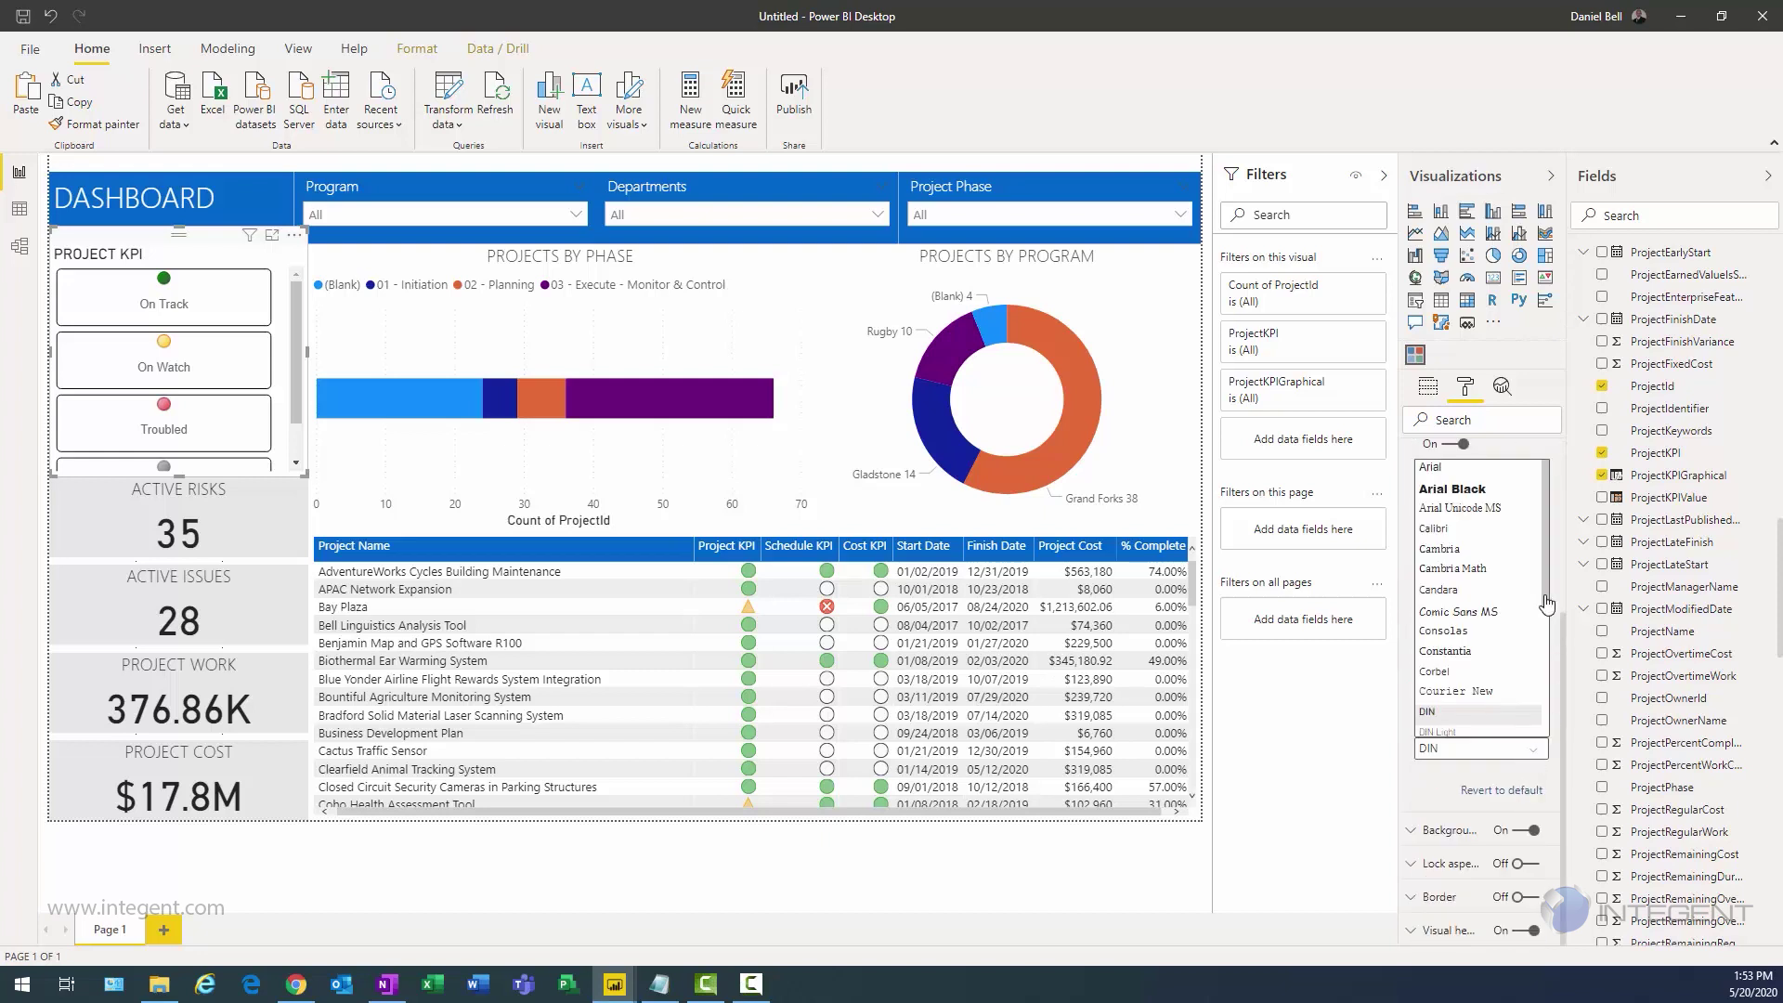
scroll(1546, 650, down, 5)
click(1495, 603)
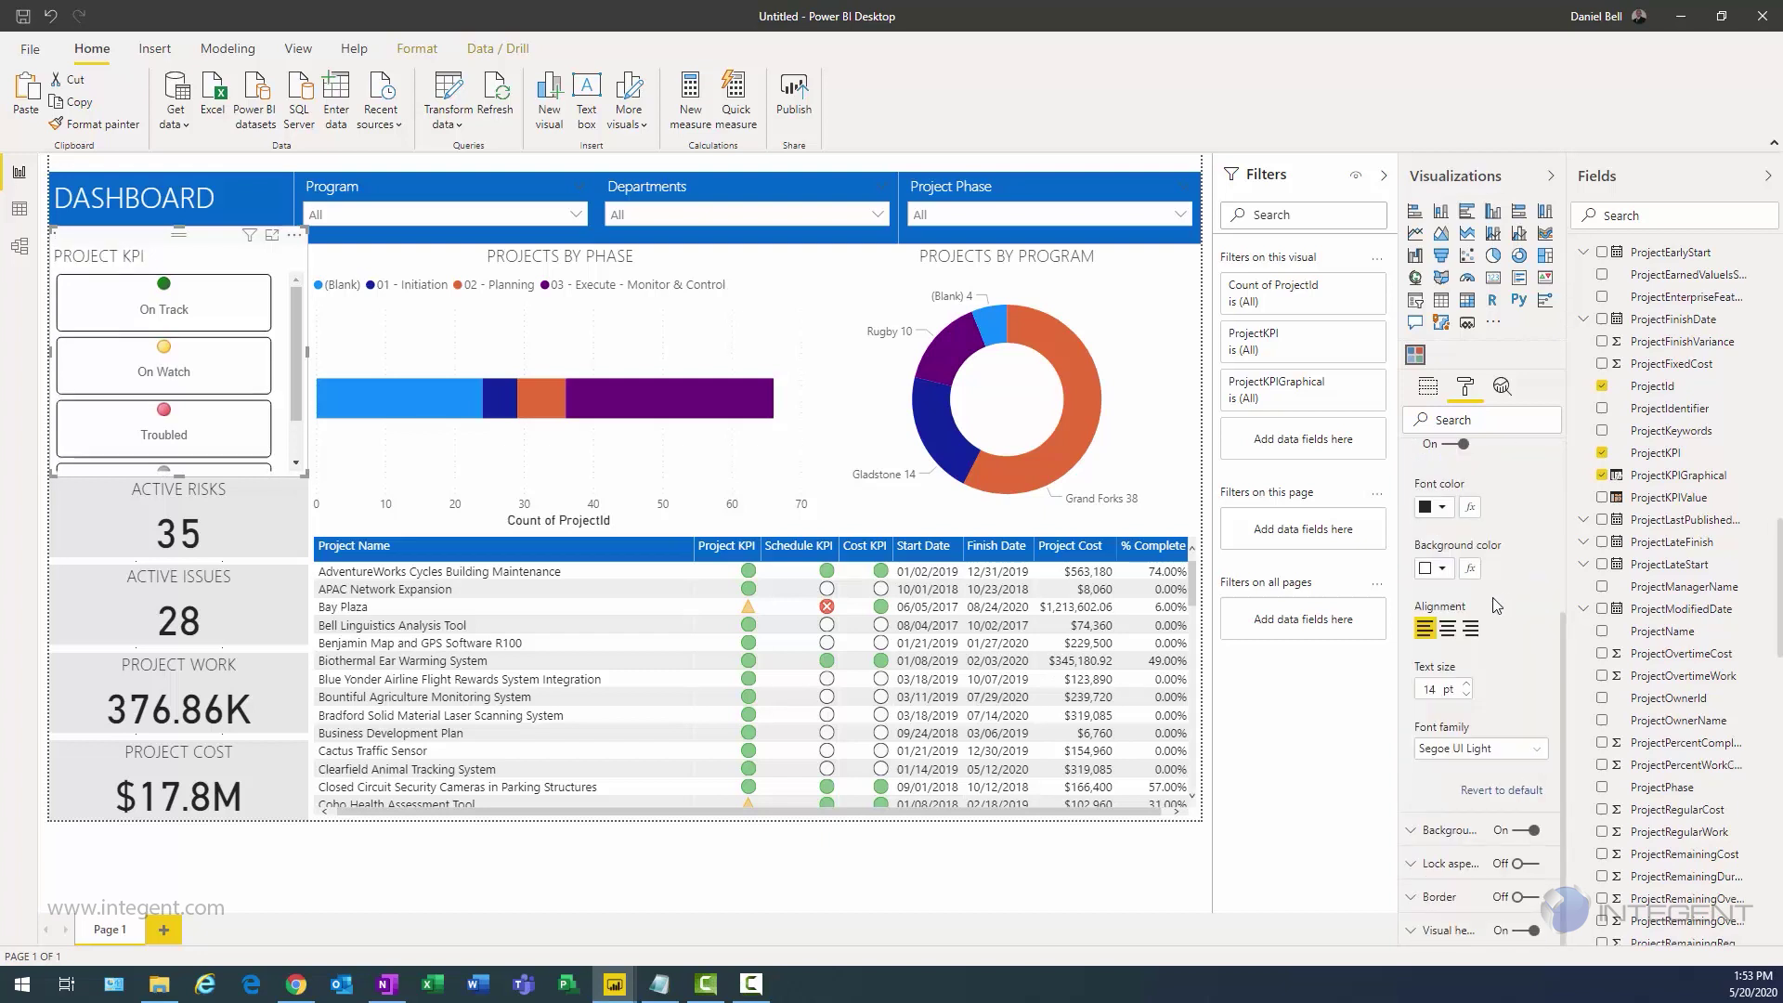
scroll(1446, 635, up, 3)
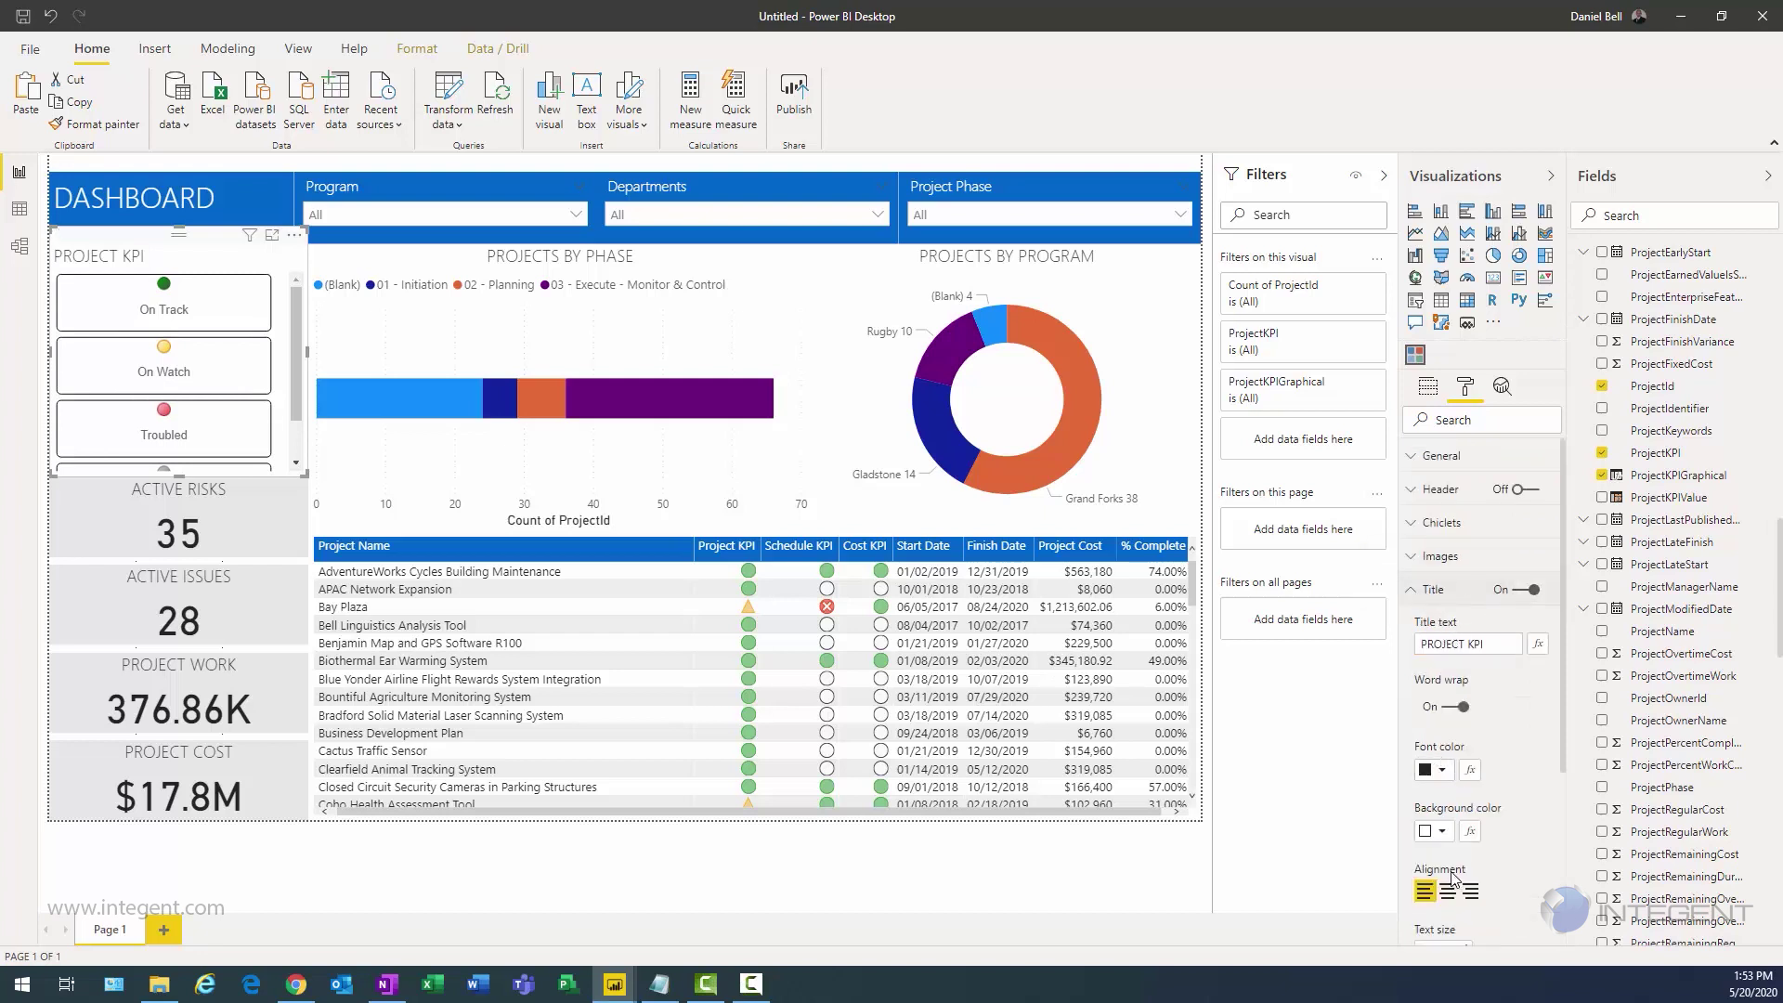
click(1410, 591)
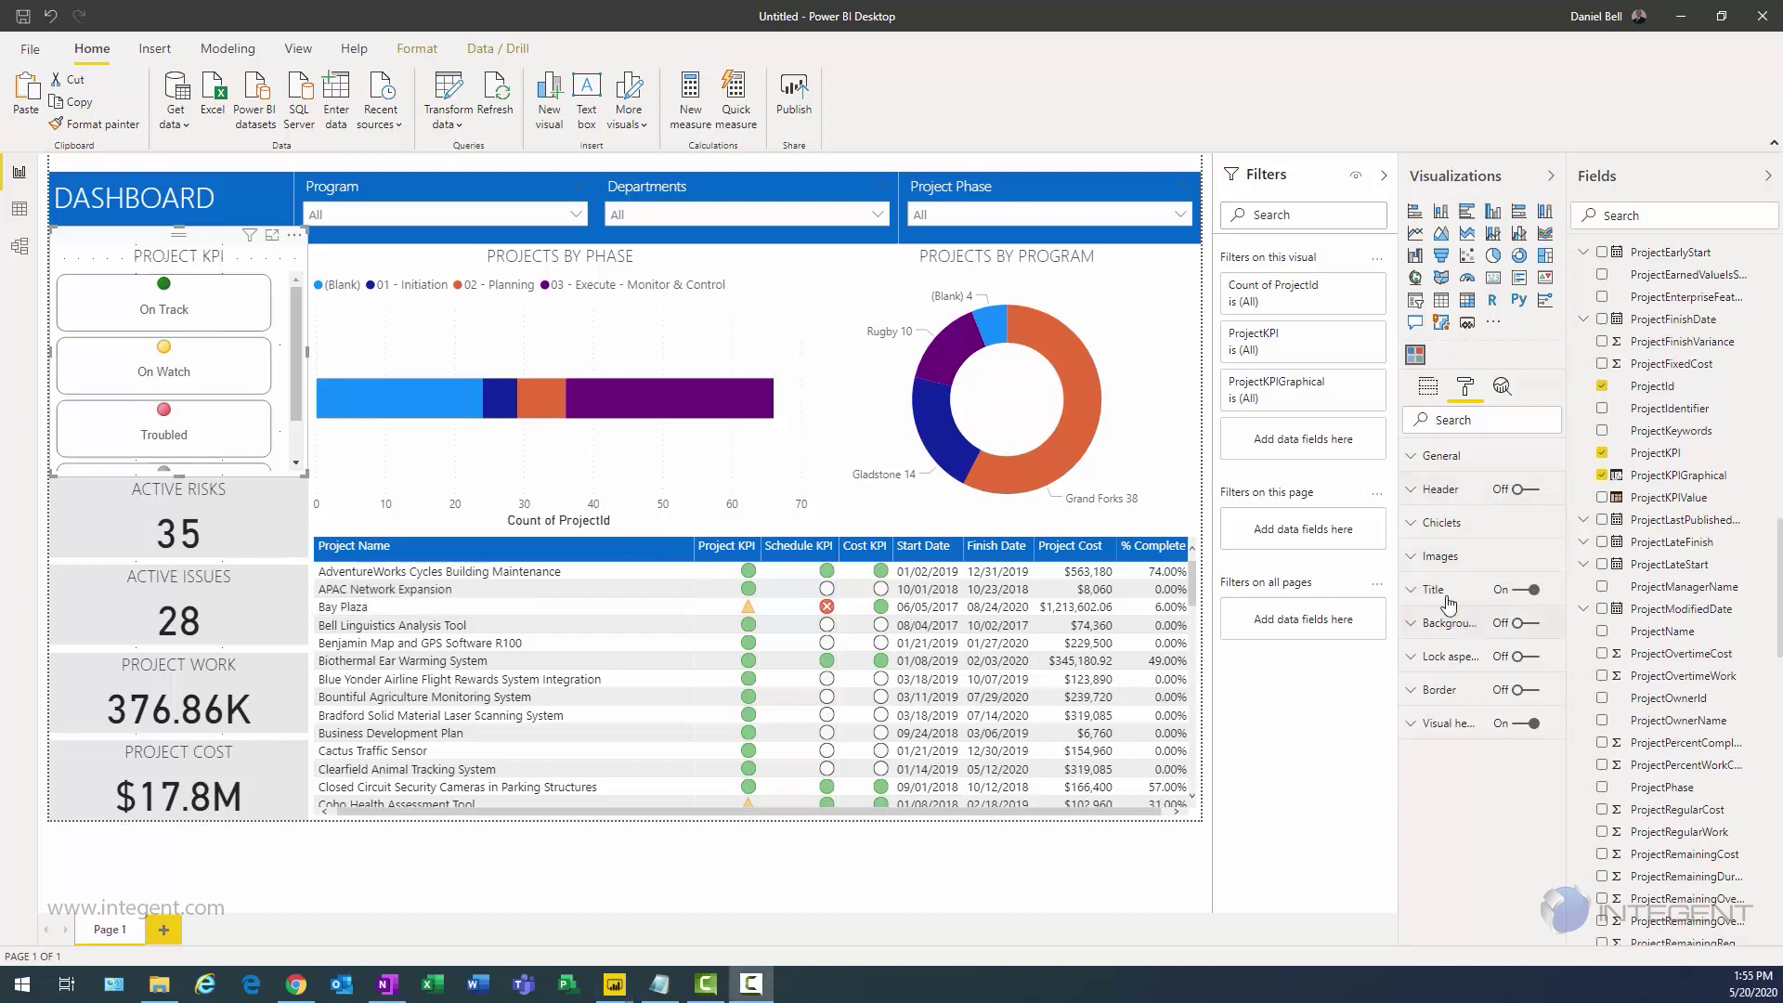
Step: Place the KPI images at the bottom of the chiclets by turning on the Bottom image option
click(1413, 559)
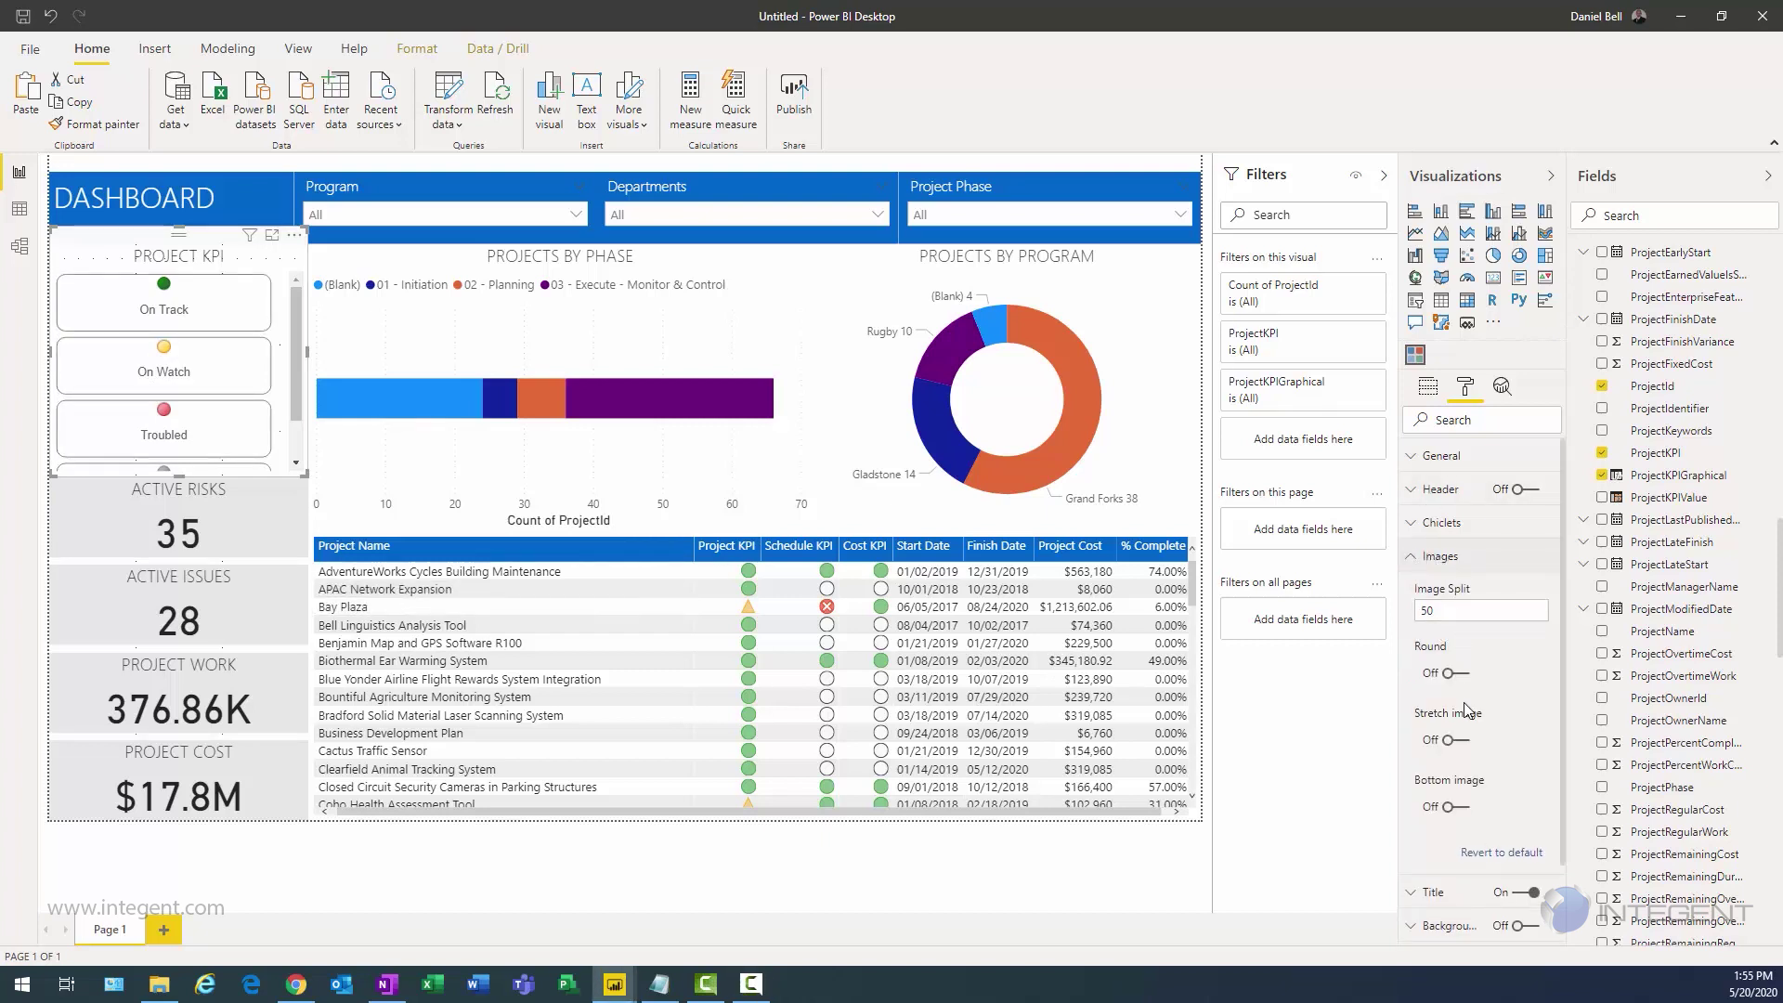
scroll(1467, 713, down, 1)
scroll(1466, 713, down, 1)
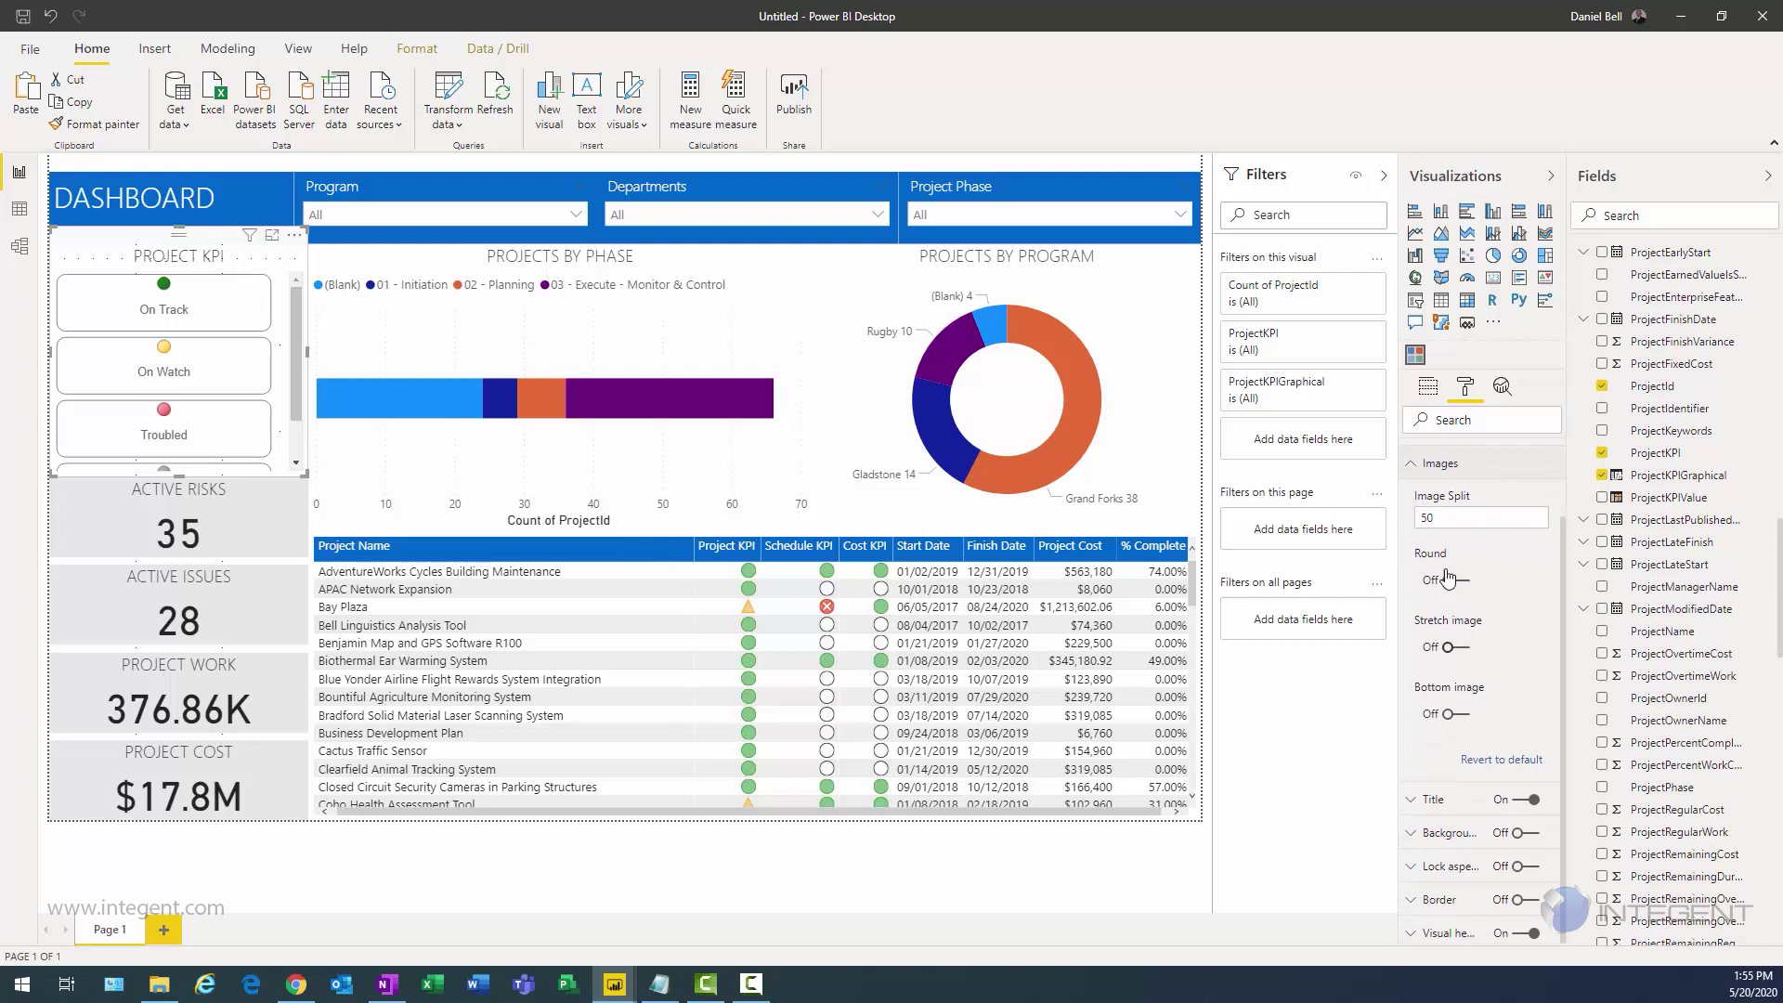
click(1465, 715)
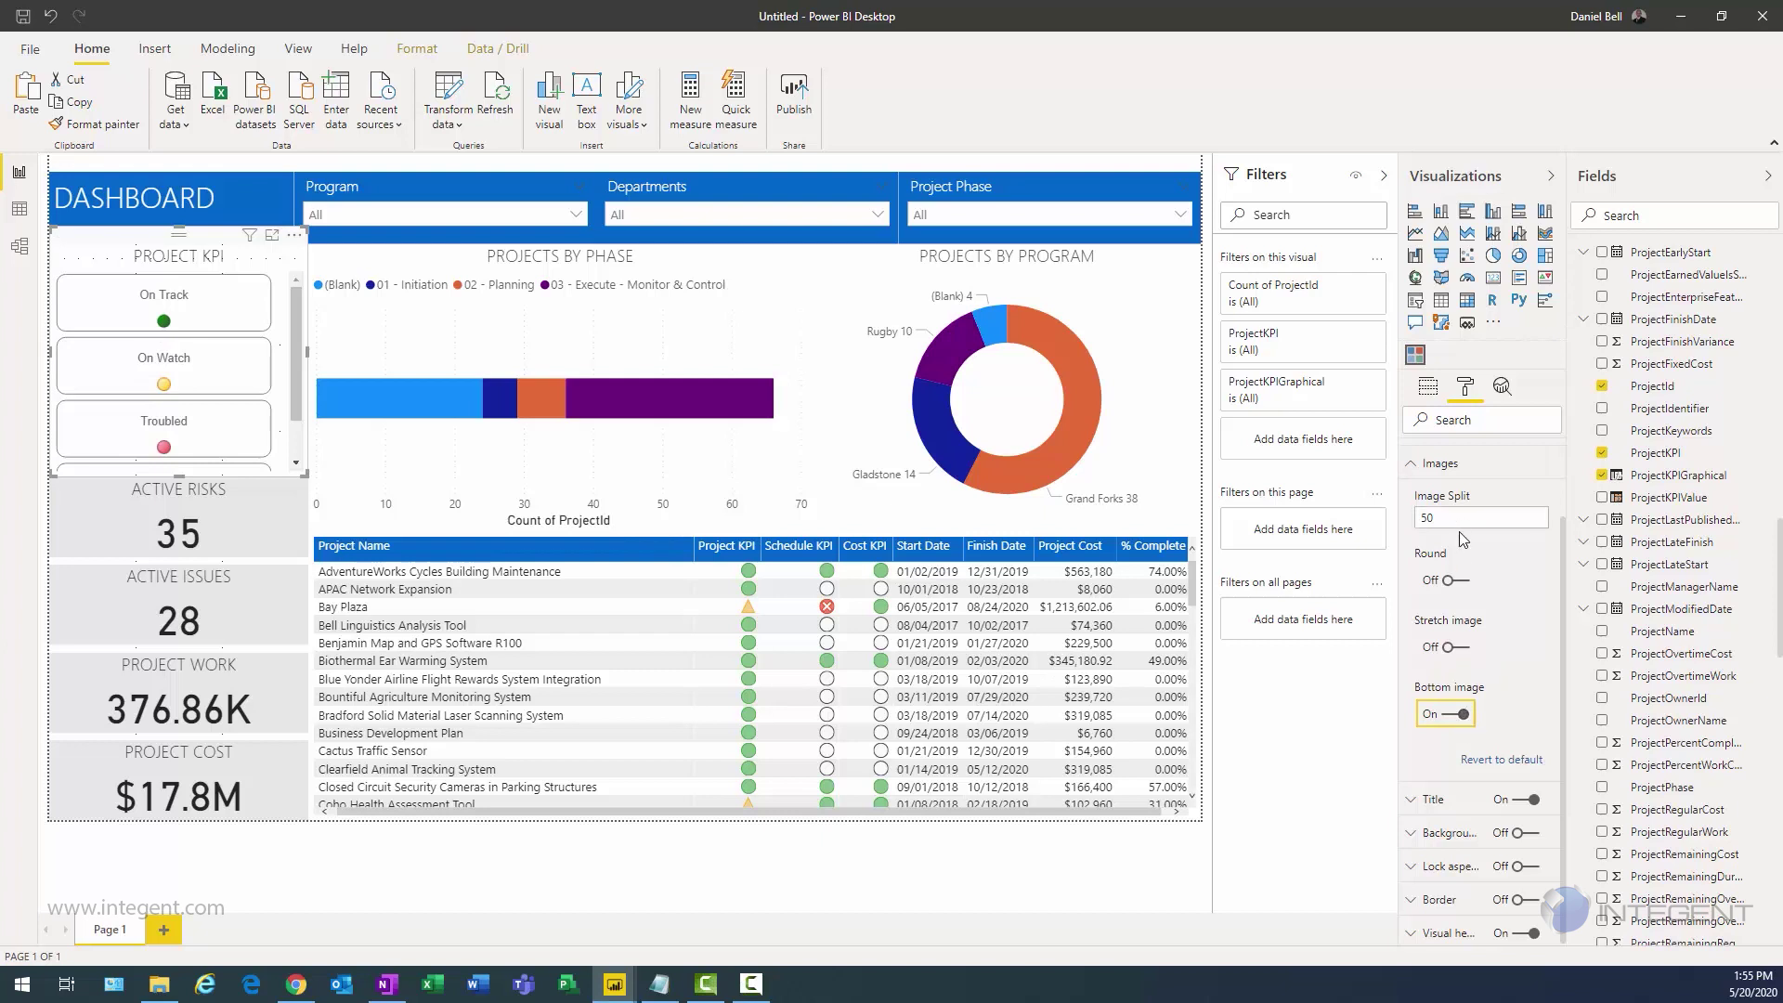
click(1434, 463)
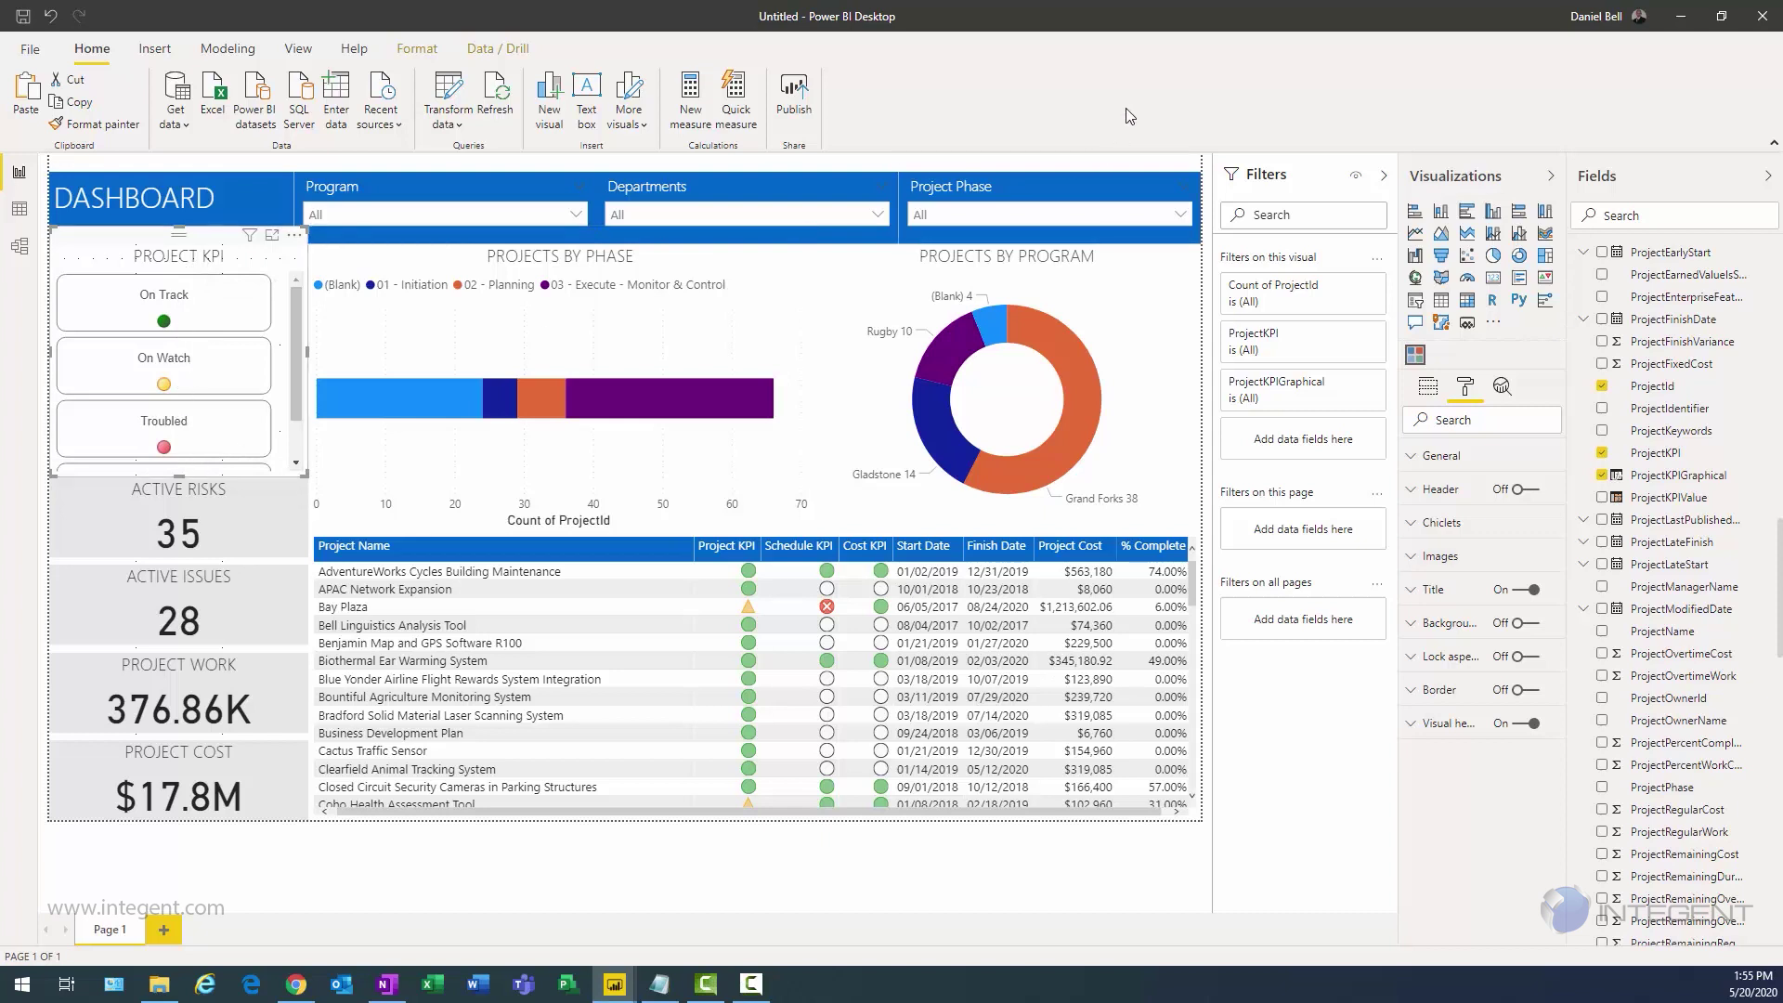
Step: Deselect the slicer and add the Program field as a filter on all pages
click(1211, 276)
drag(1198, 277, 1155, 276)
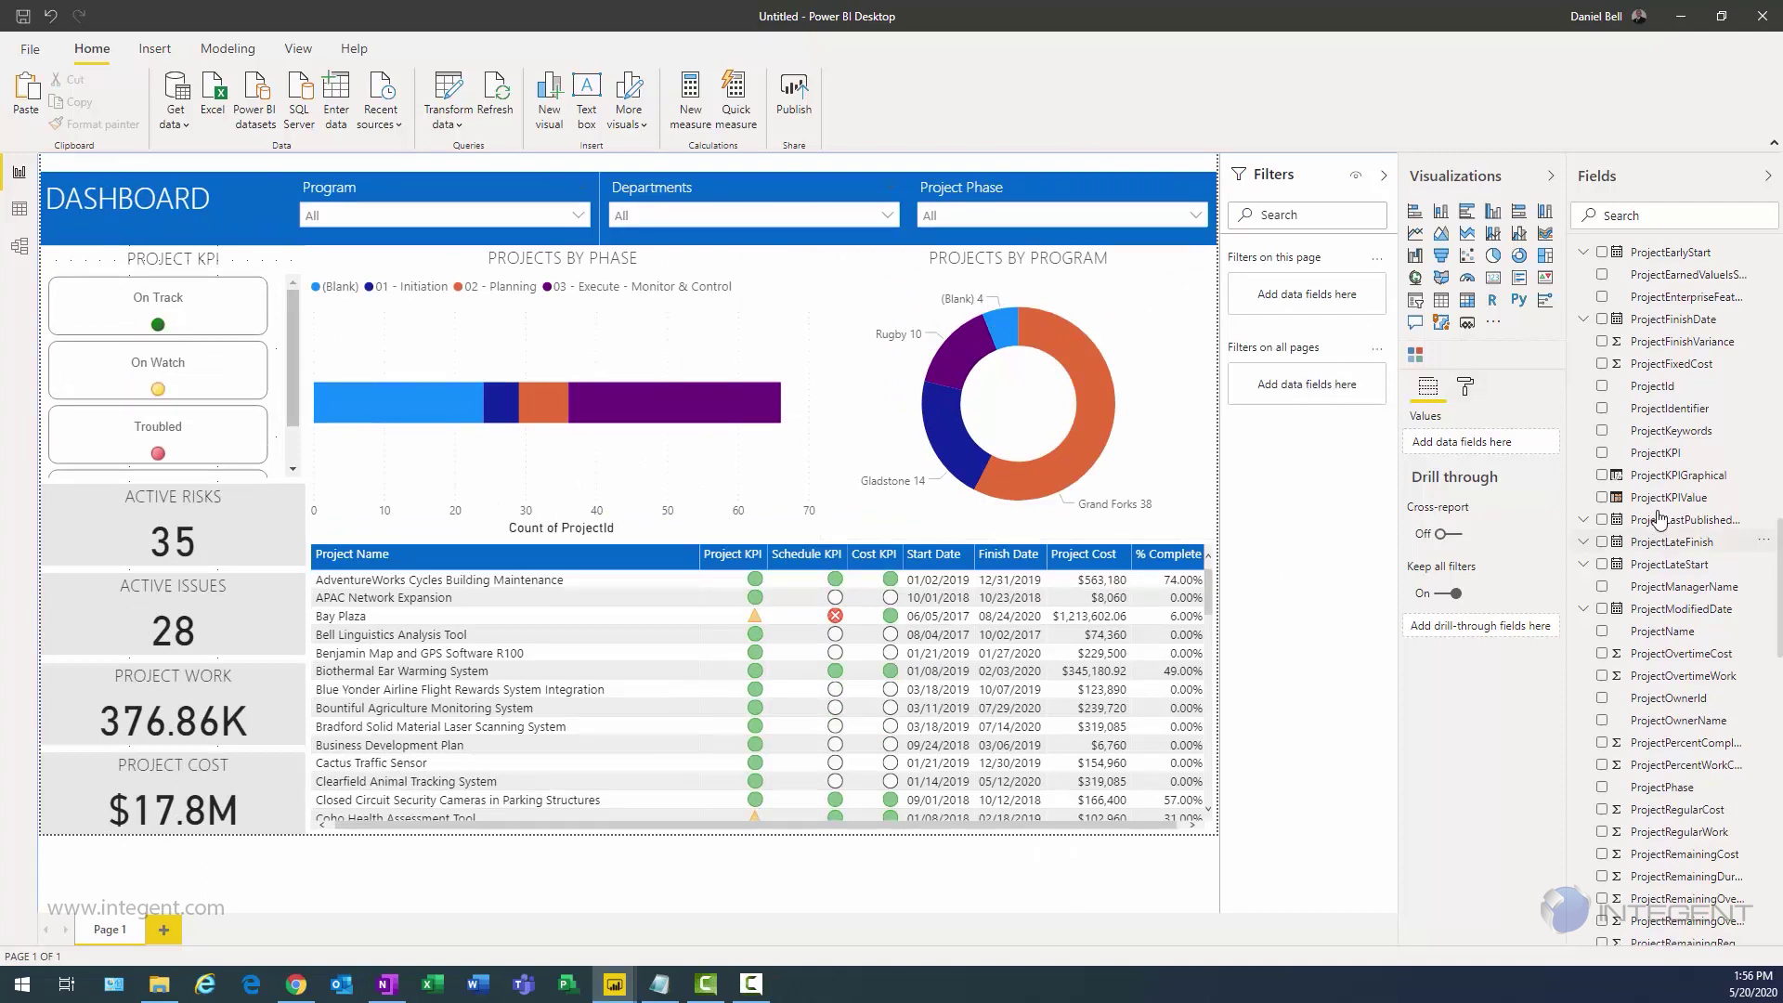
scroll(1659, 518, down, 5)
scroll(1653, 550, down, 6)
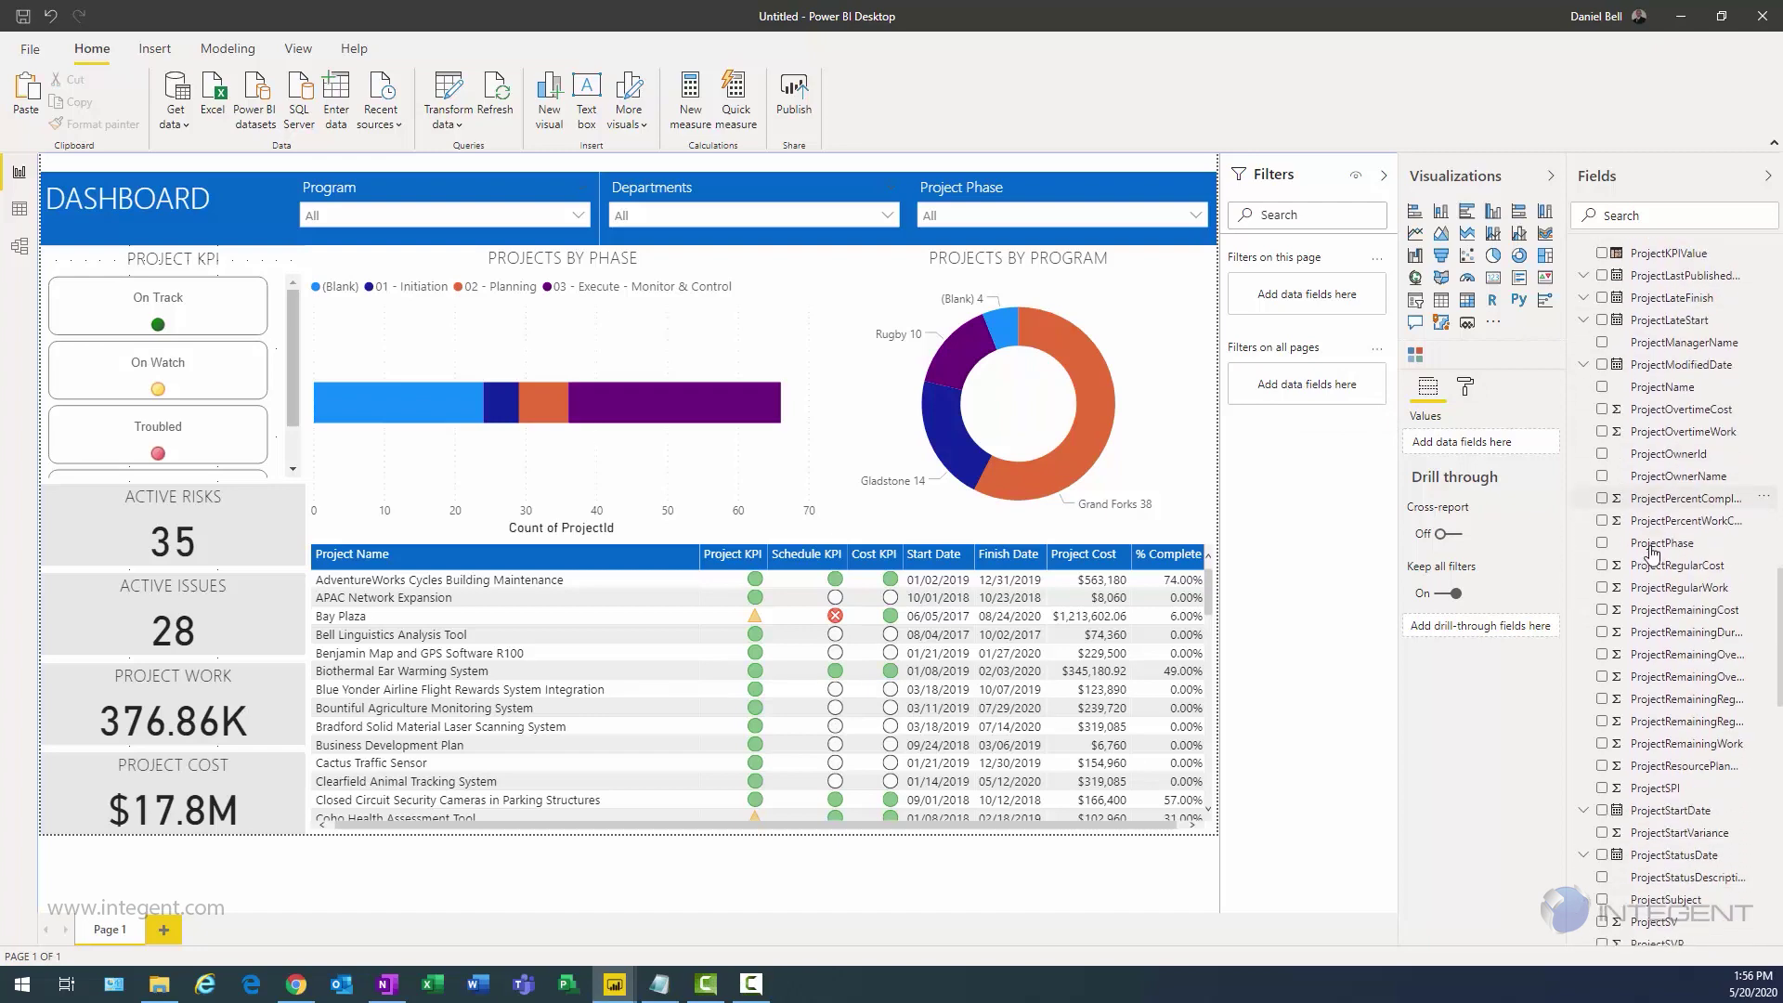
scroll(1652, 553, down, 6)
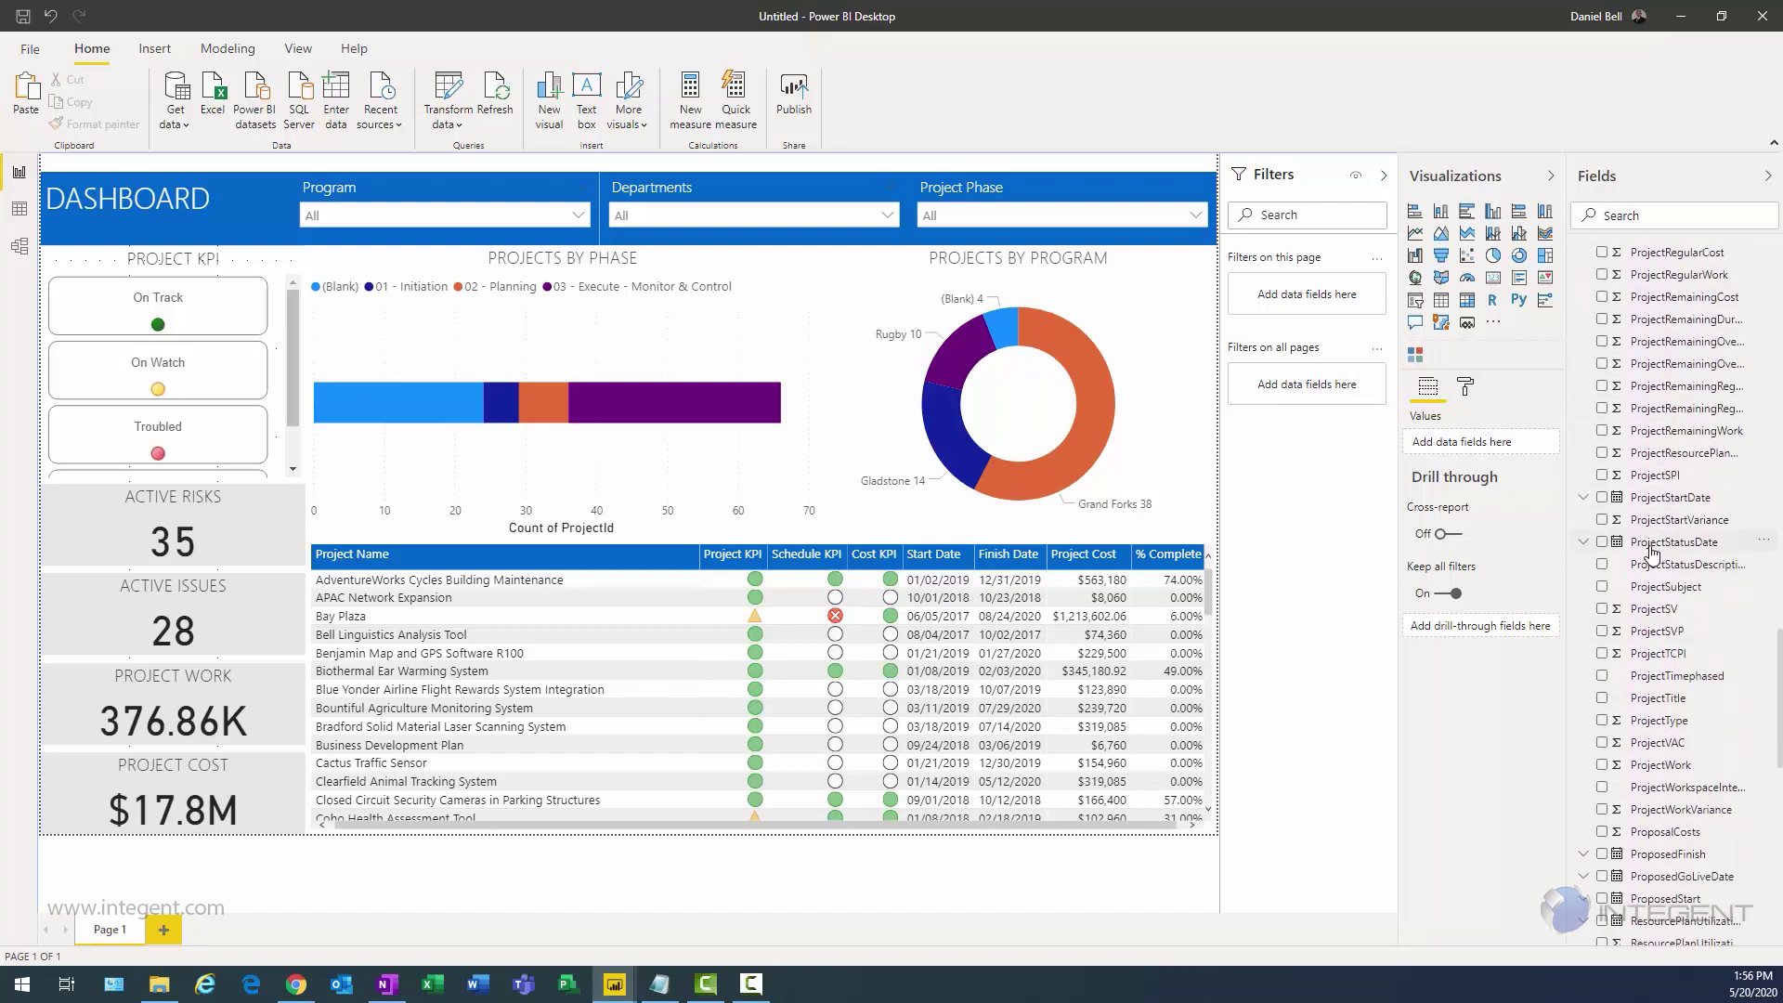
scroll(1652, 553, up, 12)
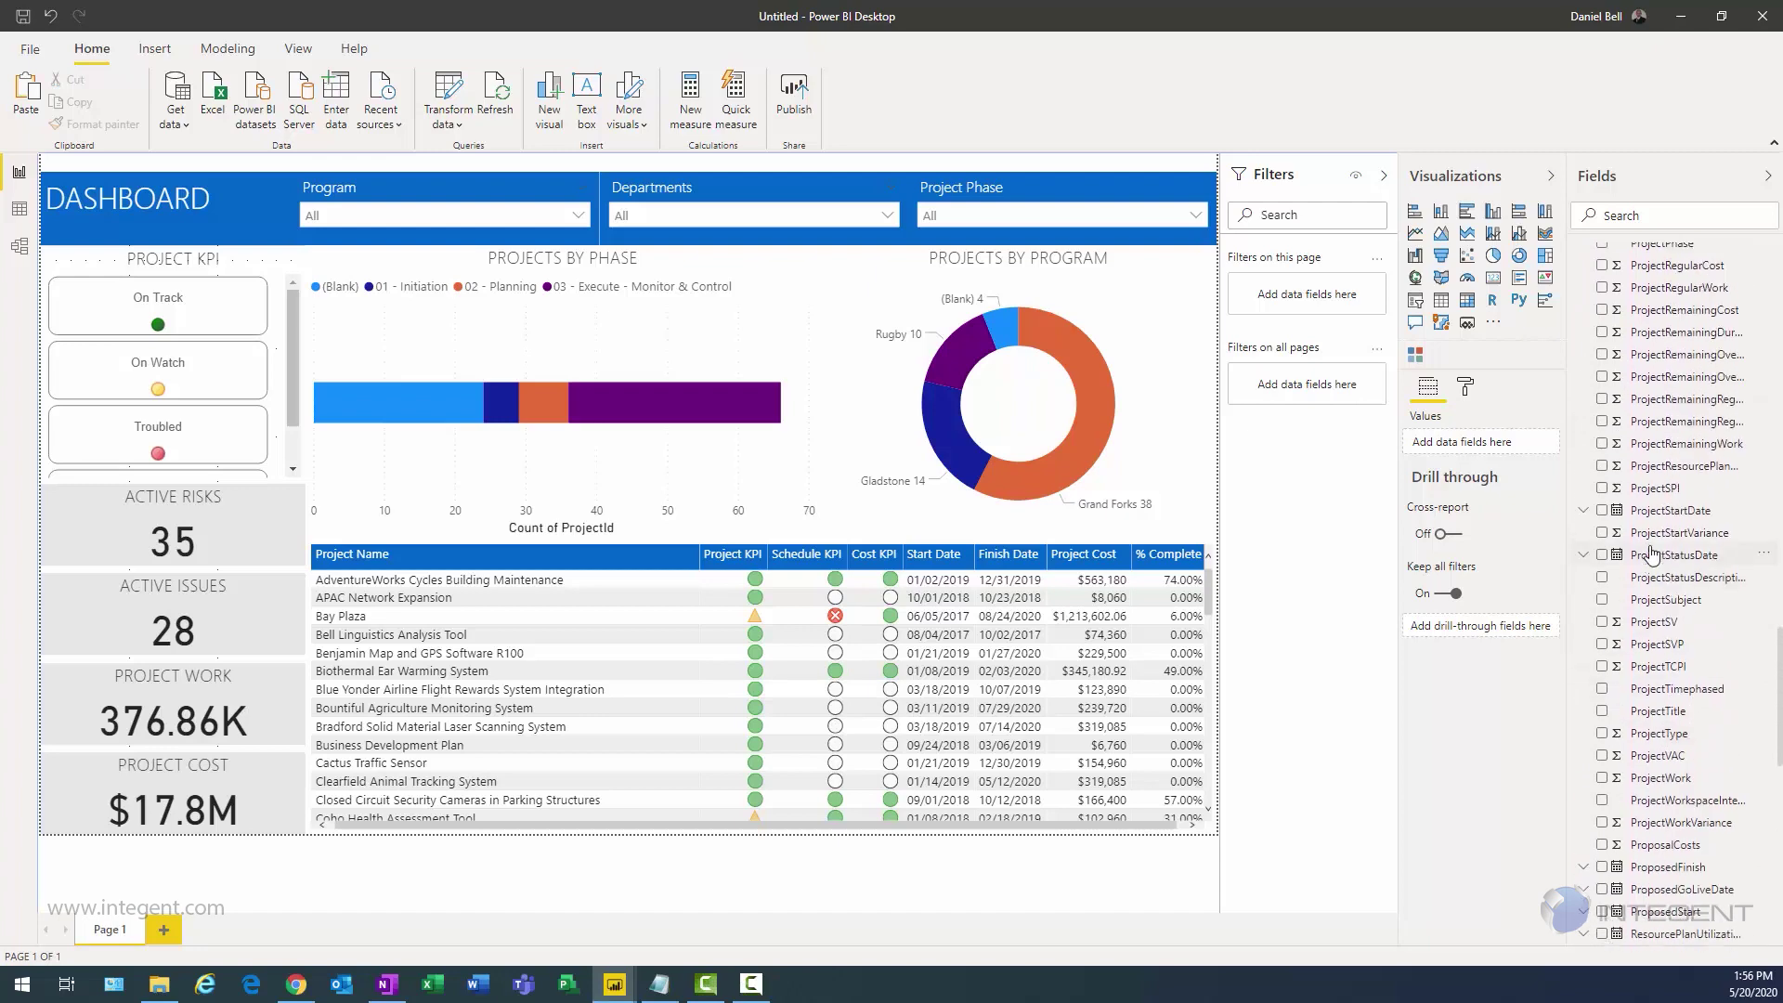
scroll(1652, 554, up, 10)
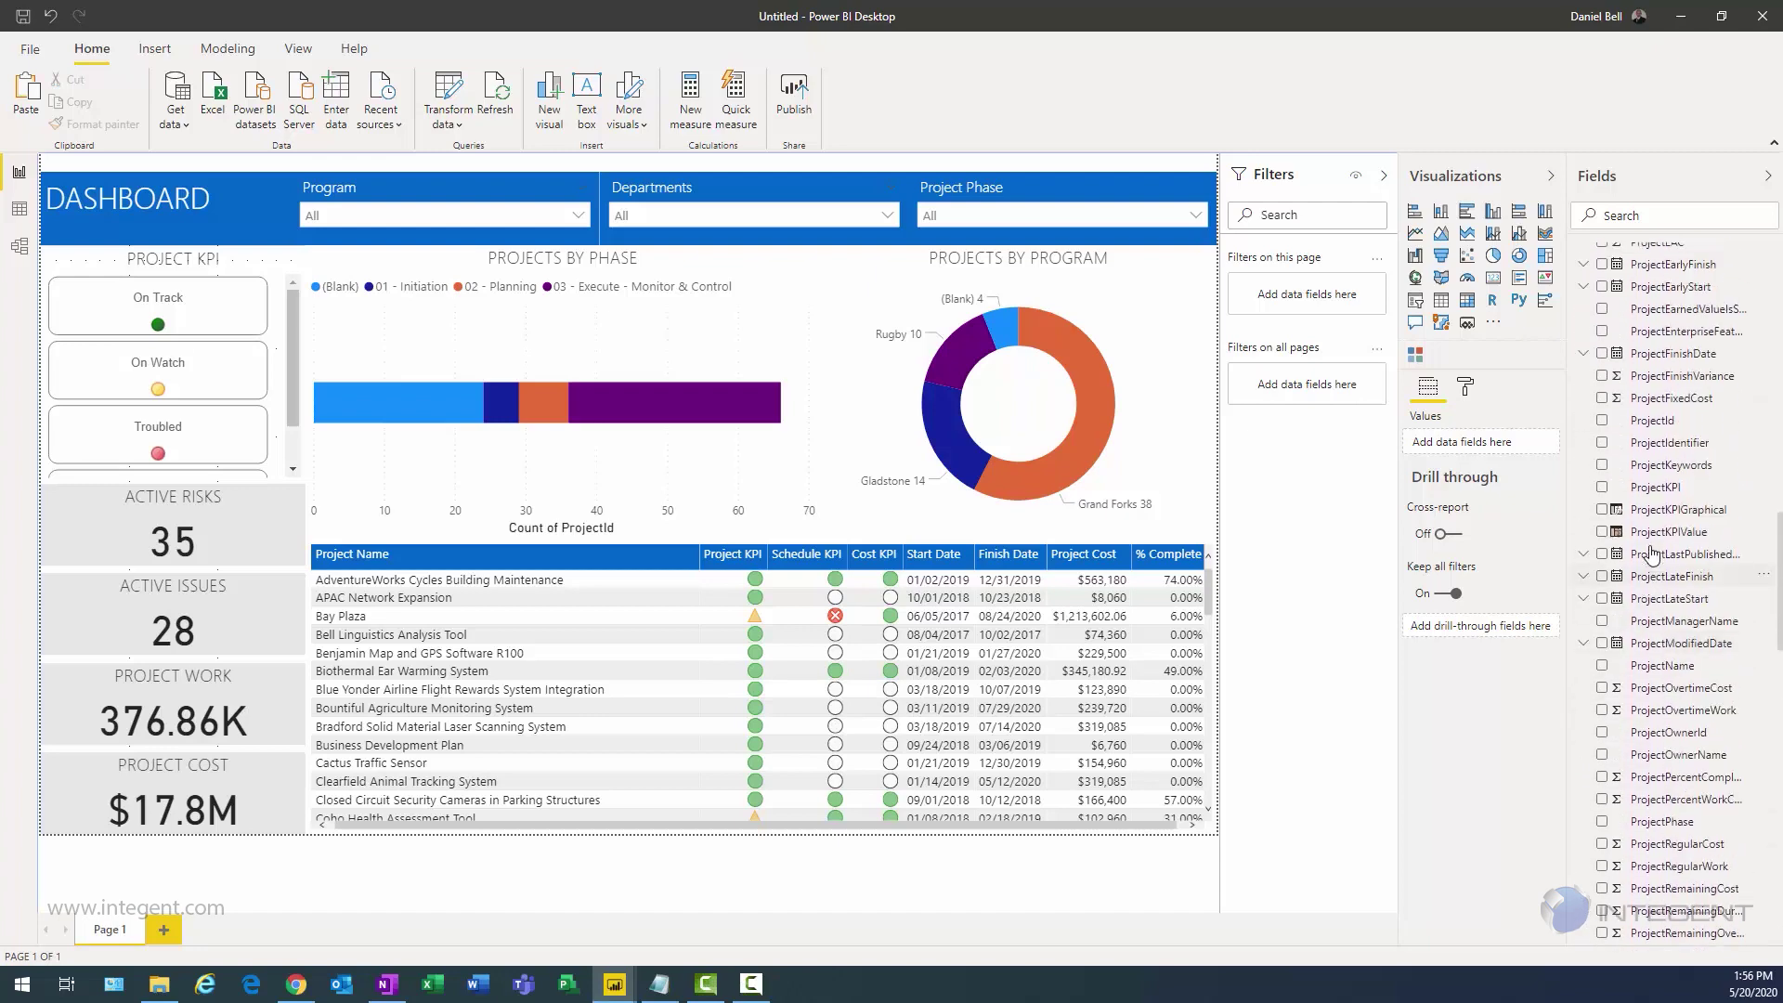
scroll(1652, 553, up, 4)
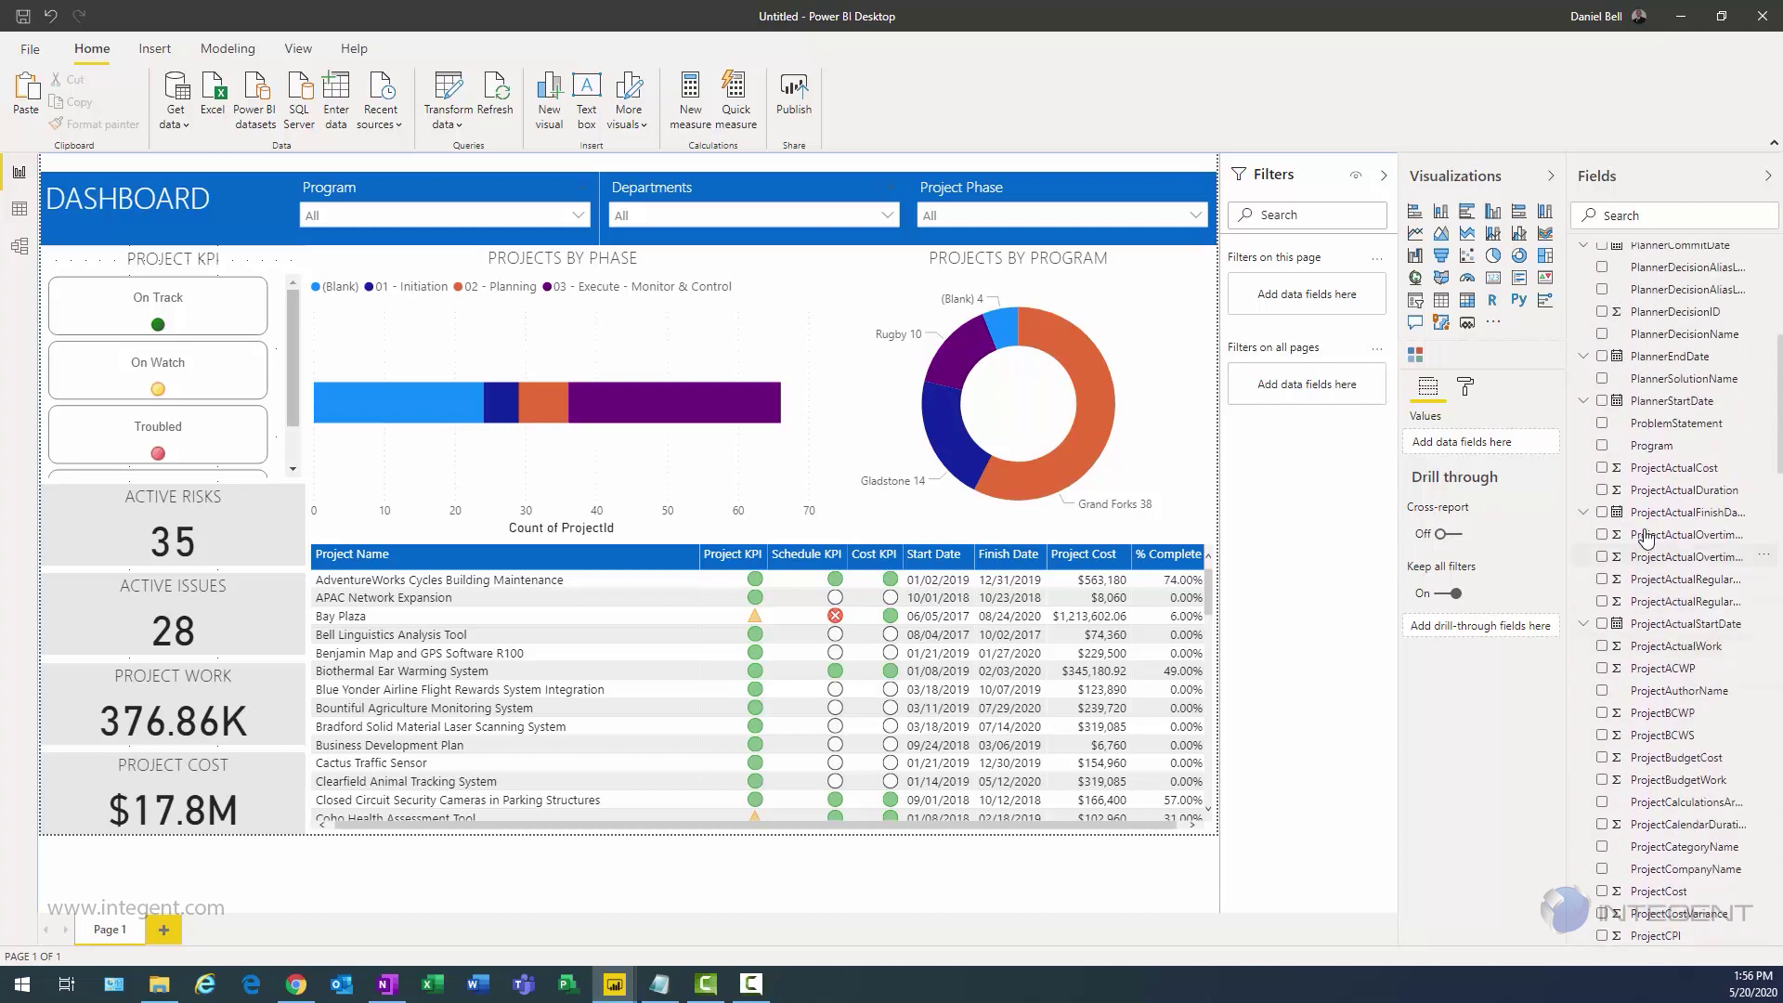
drag(1603, 451, 1292, 384)
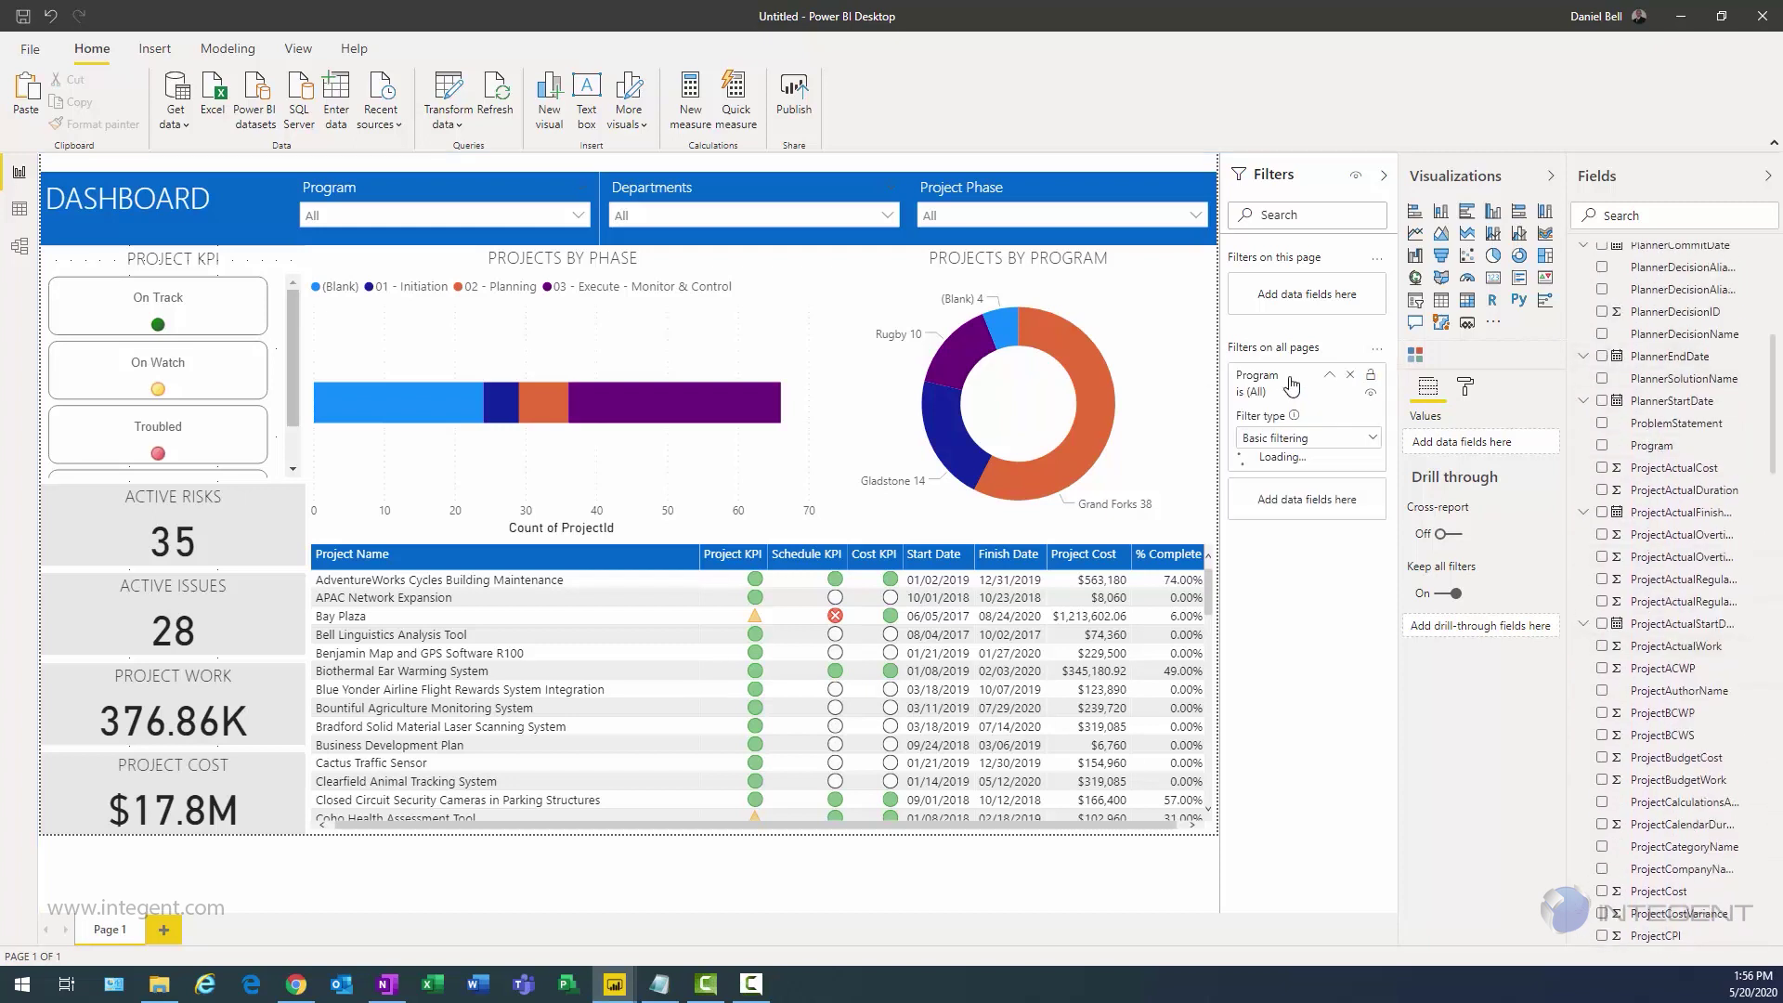
Step: Apply advanced filtering to the Program filter with the condition "is not blank" and collapse the Filters pane
click(1372, 440)
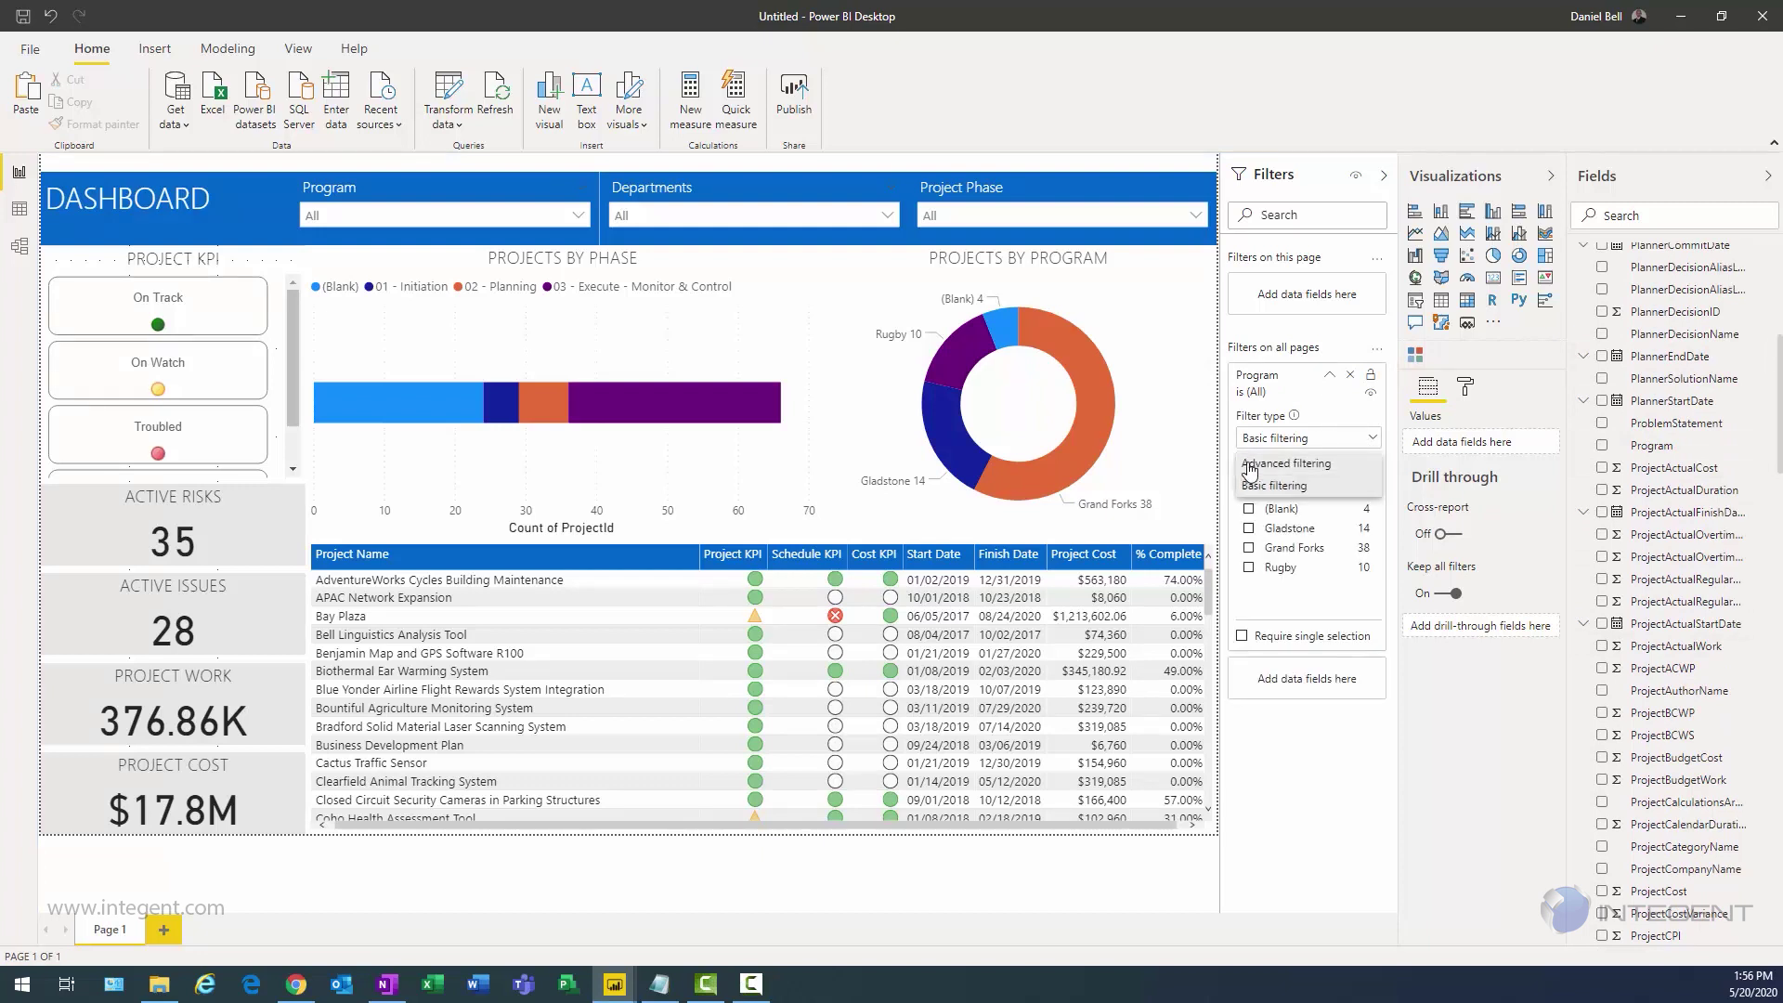
click(1300, 484)
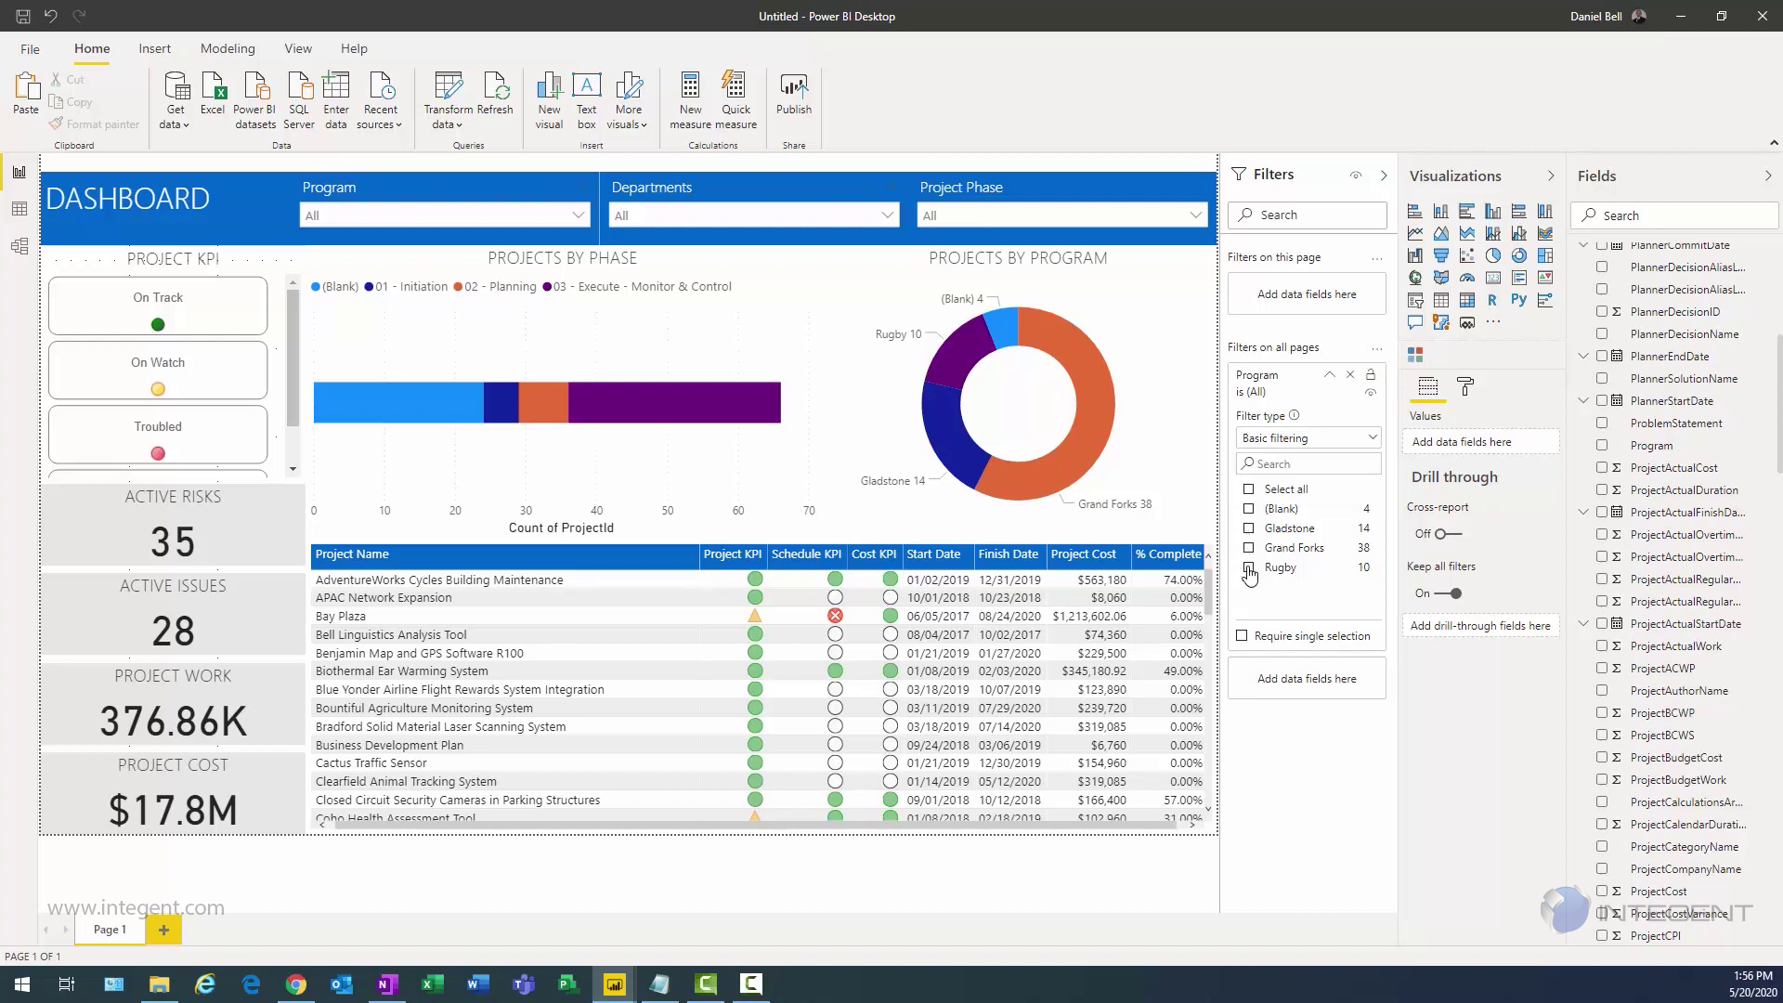
click(1369, 442)
click(1292, 476)
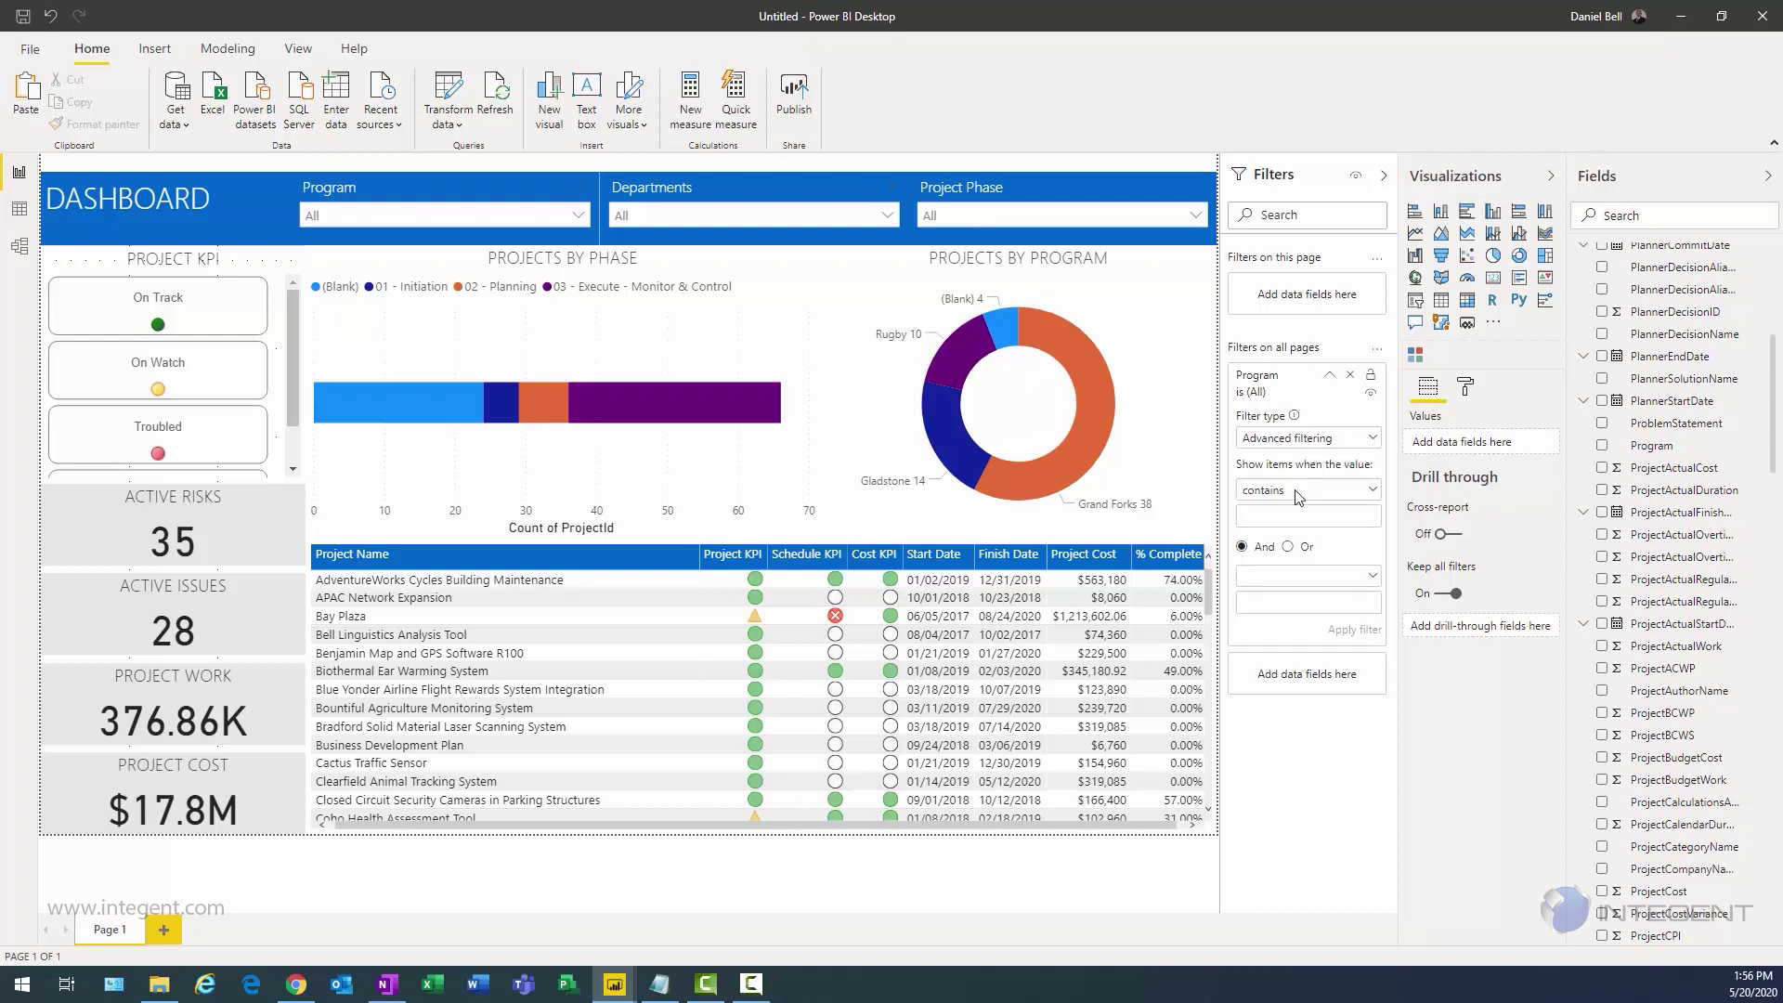
click(1370, 491)
click(1269, 670)
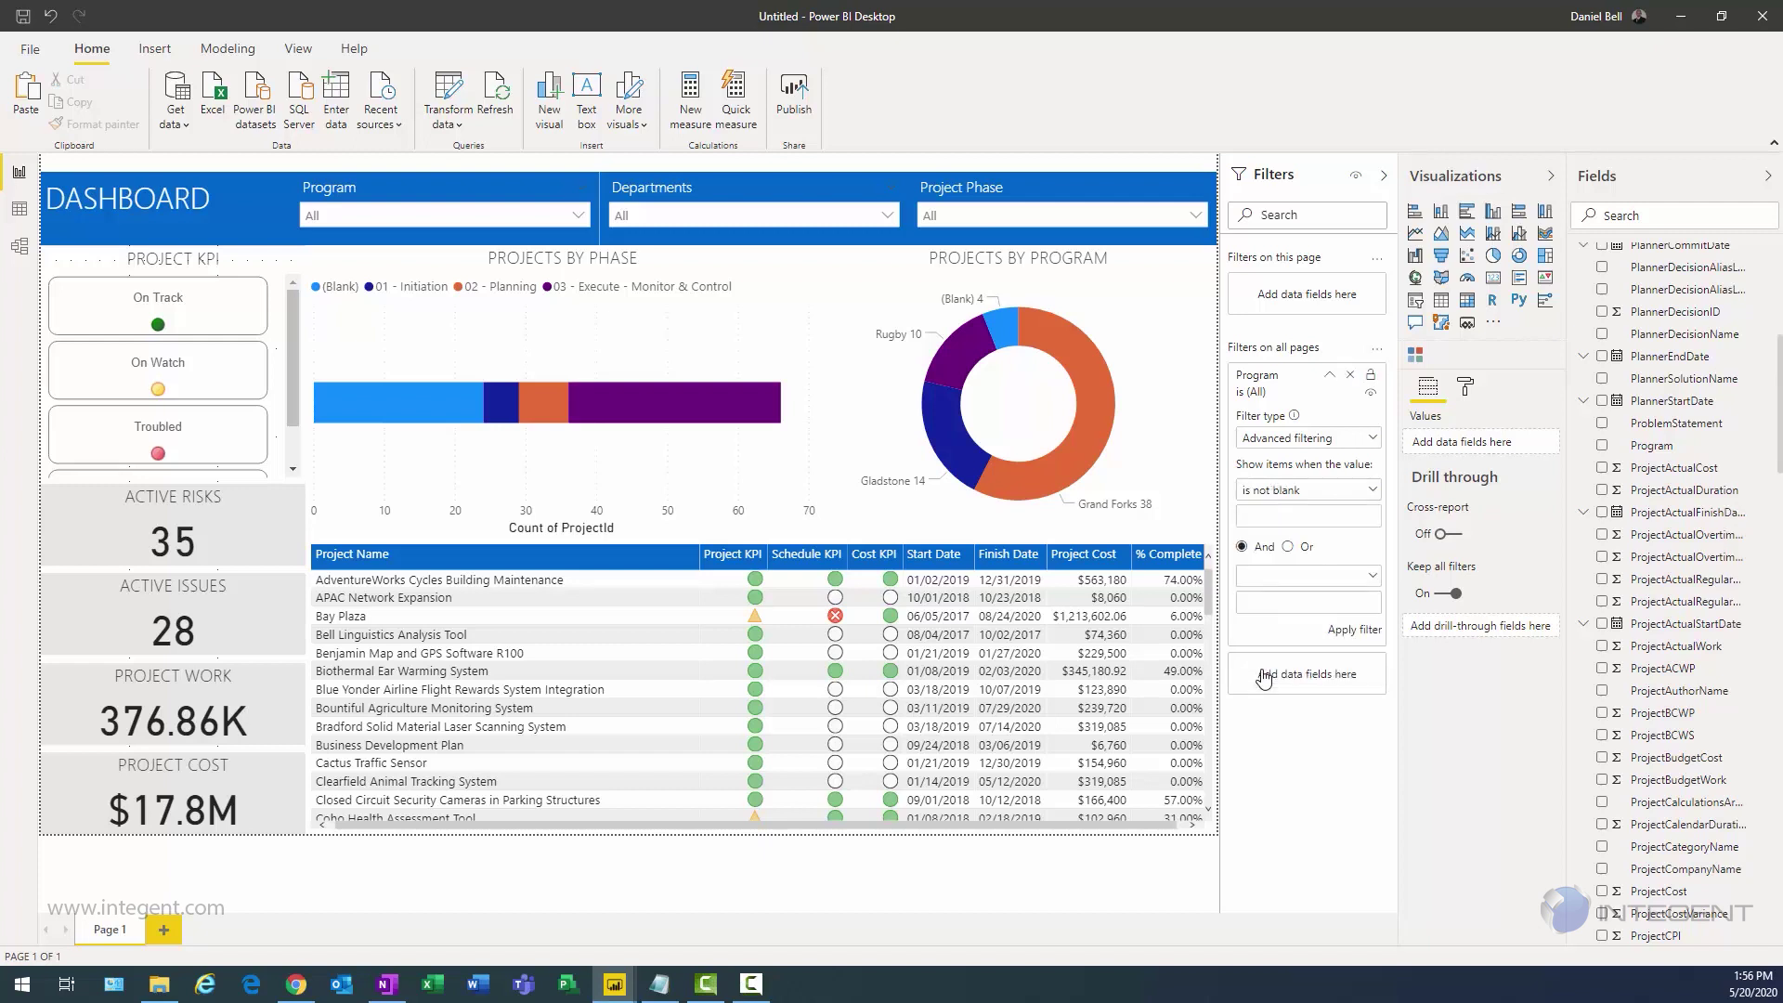
click(1357, 631)
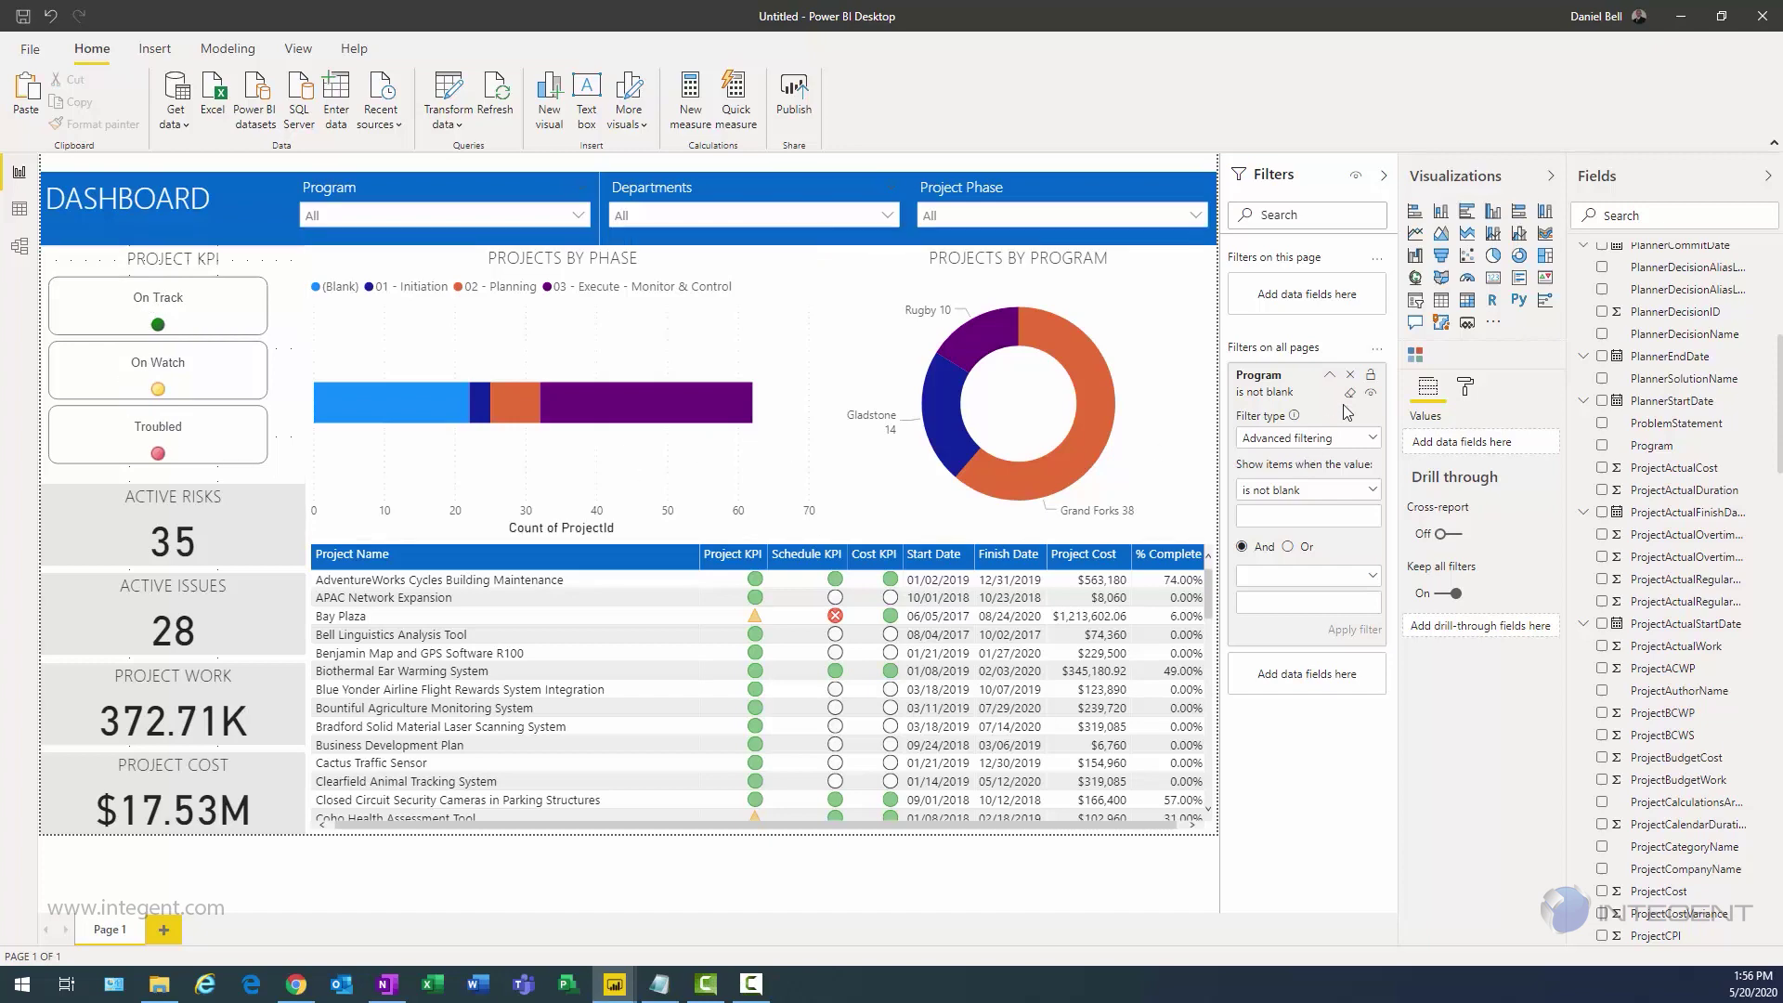
click(1331, 377)
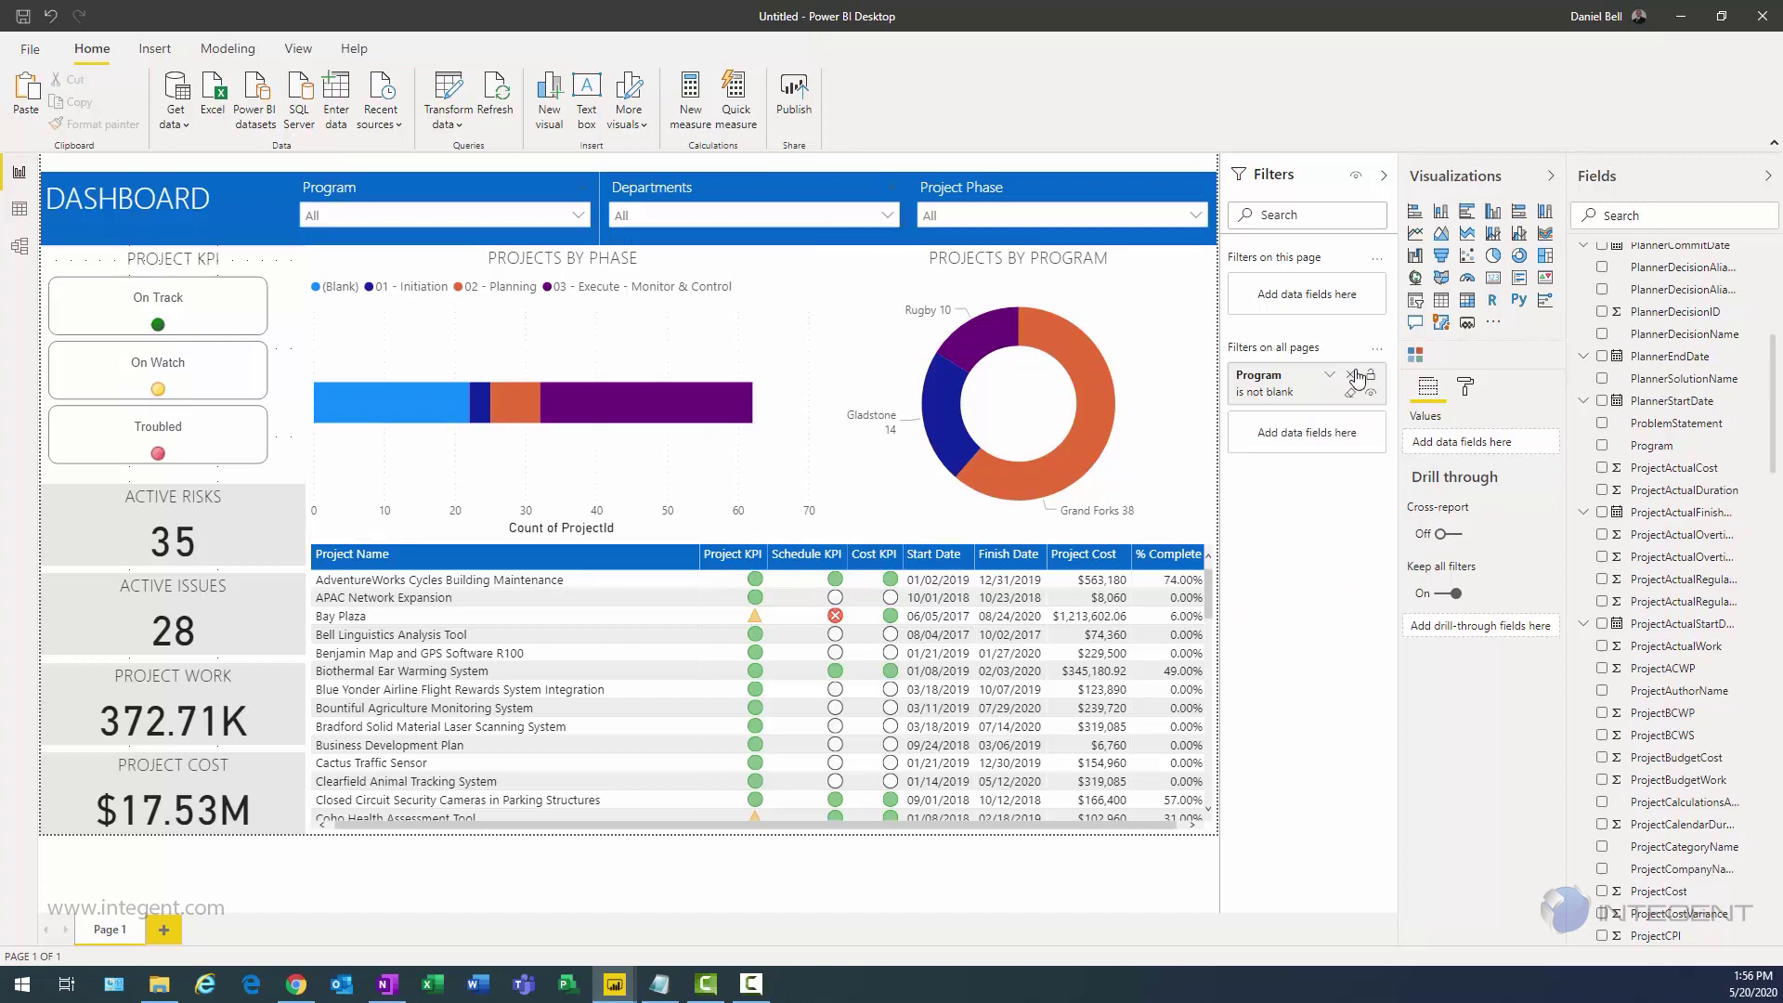
click(1386, 179)
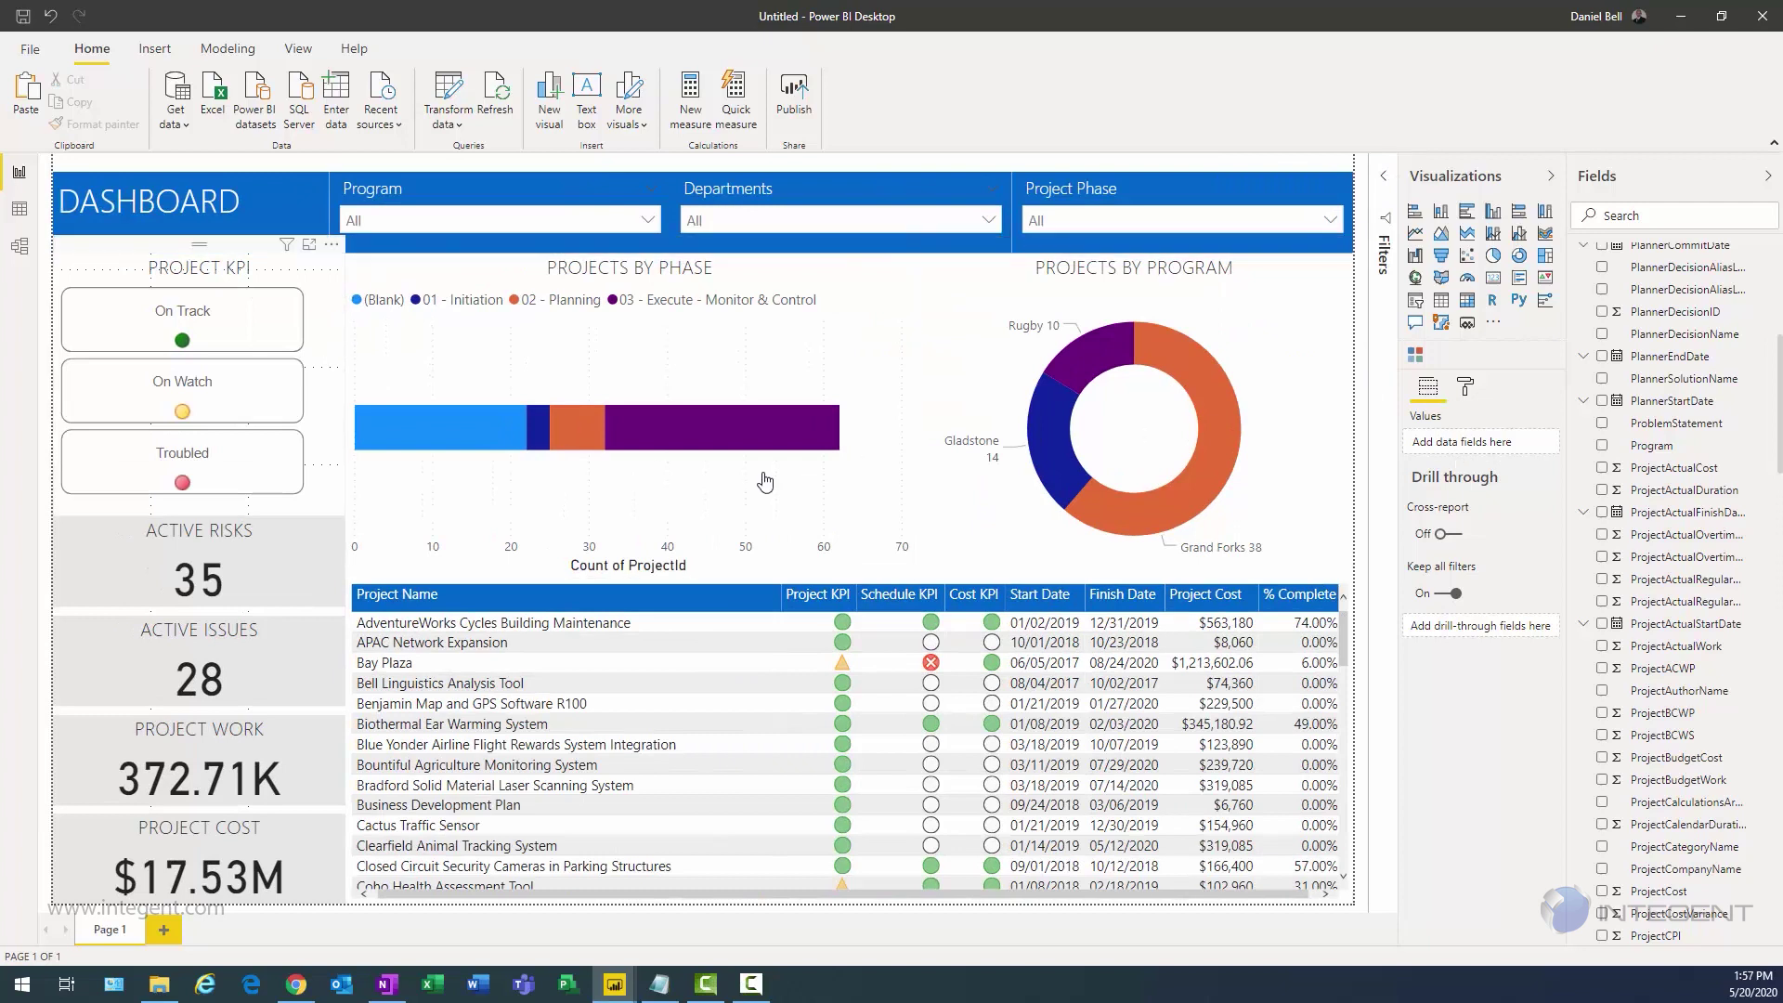
Step: Set the width of the PROJECT KPI slicer's chiclets to 255
click(1466, 388)
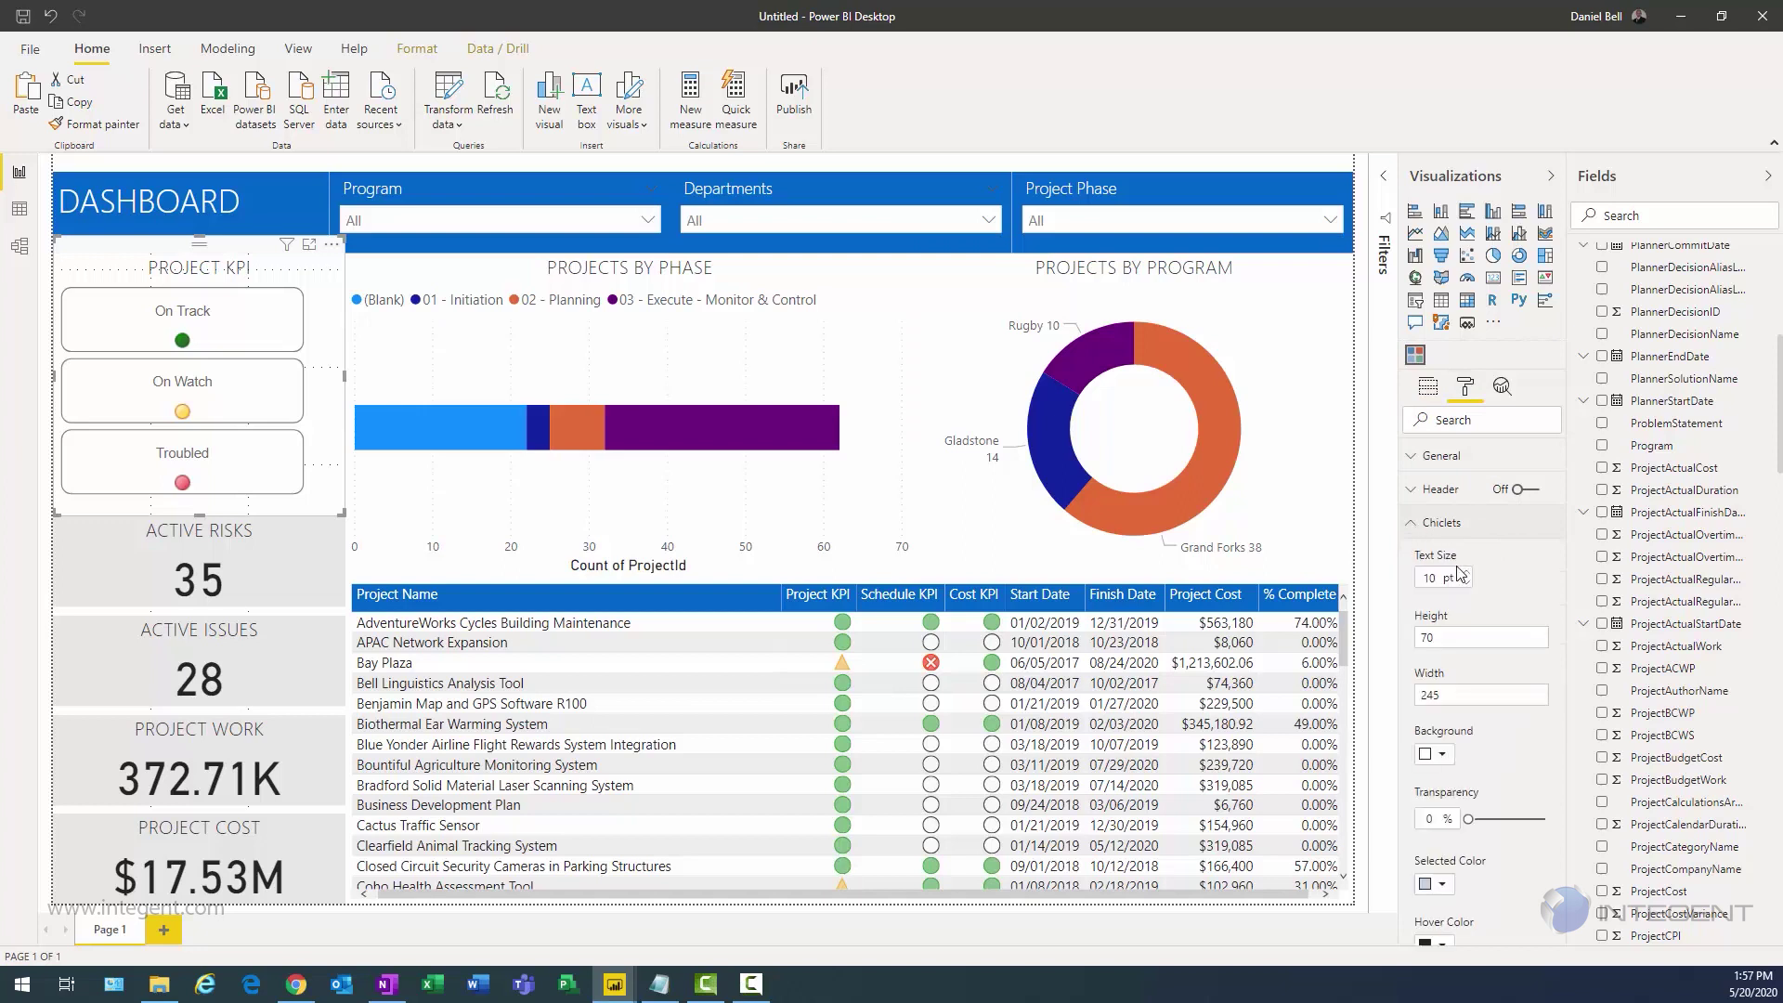
drag(1451, 697, 1411, 706)
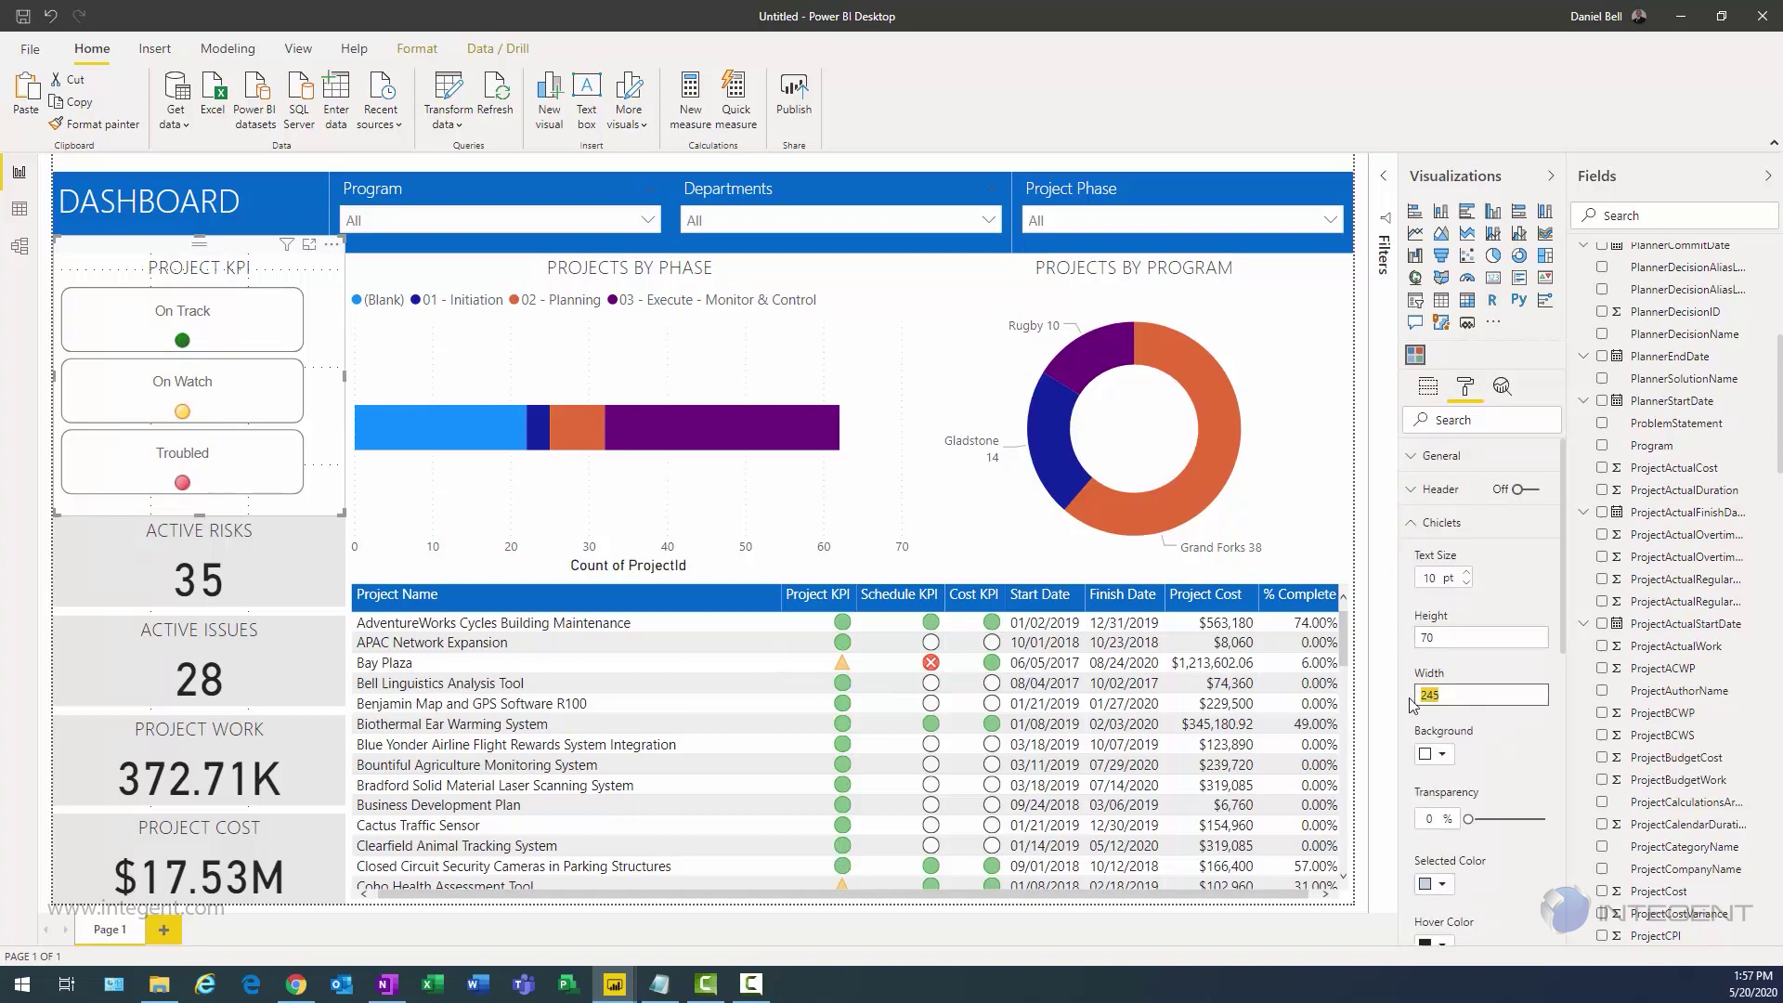
text(255)
key(Return)
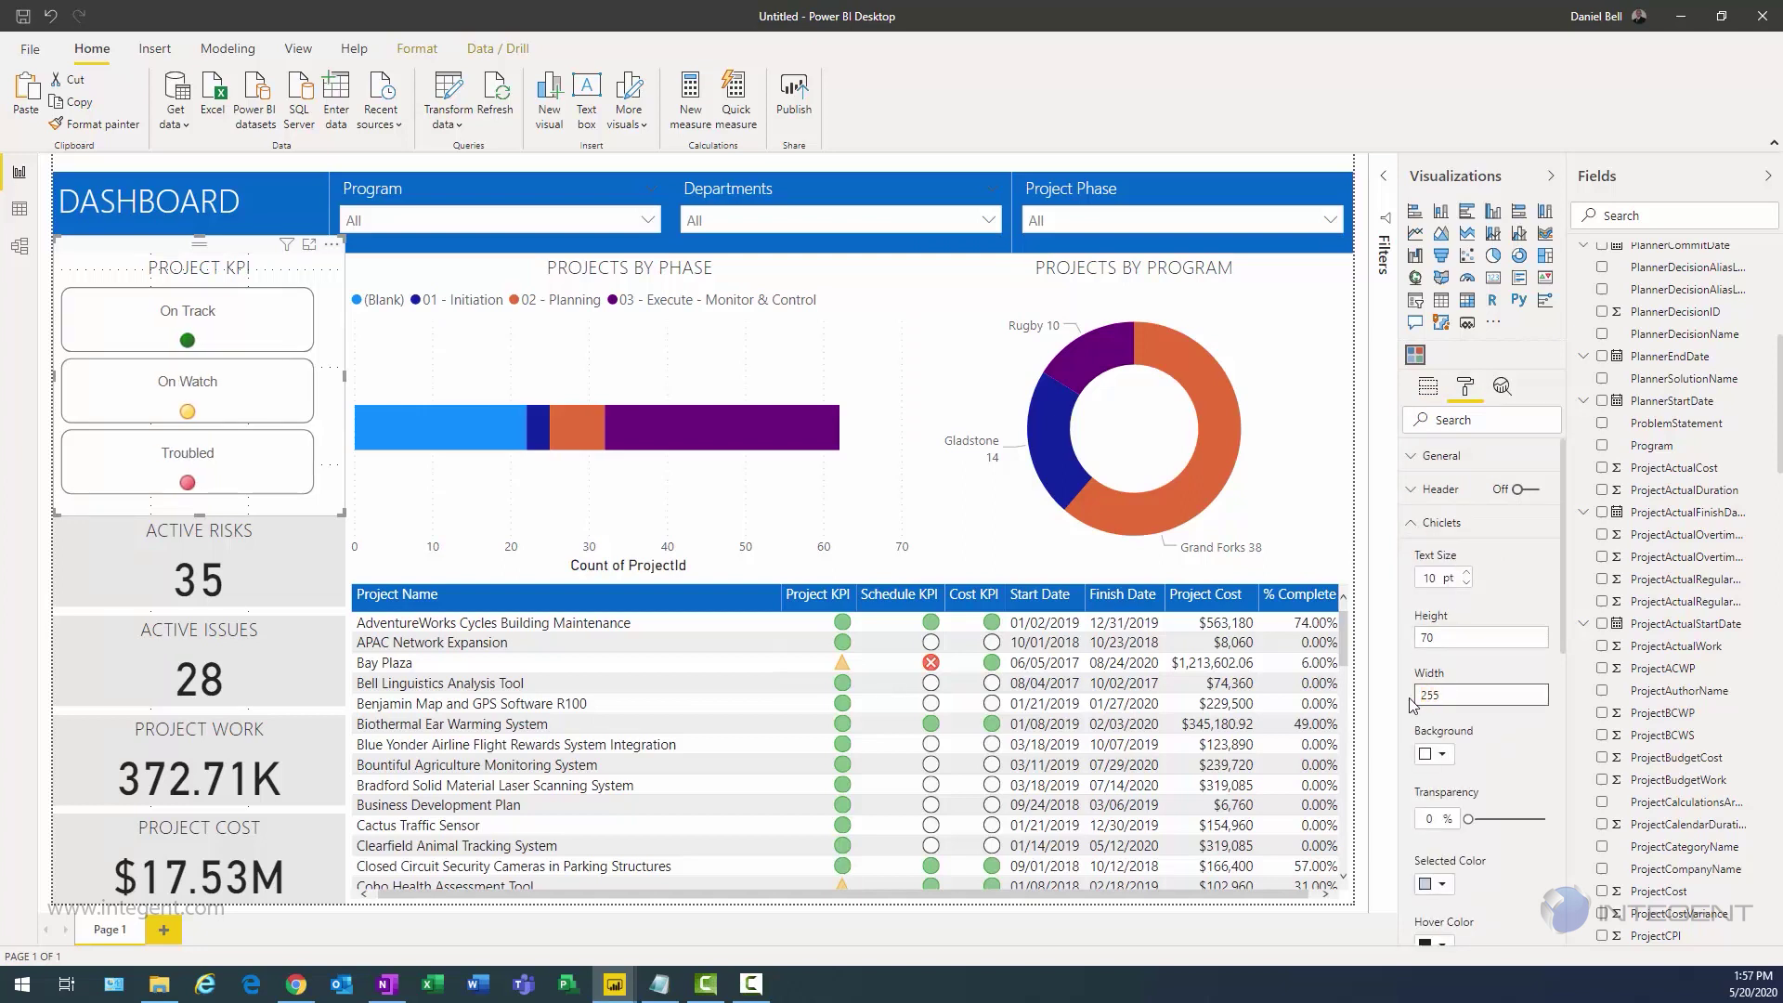
Step: Set the width of the PROJECT KPI slicer's chiclets to 270 and deselect the slicer
double_click(1430, 701)
text(270)
key(Return)
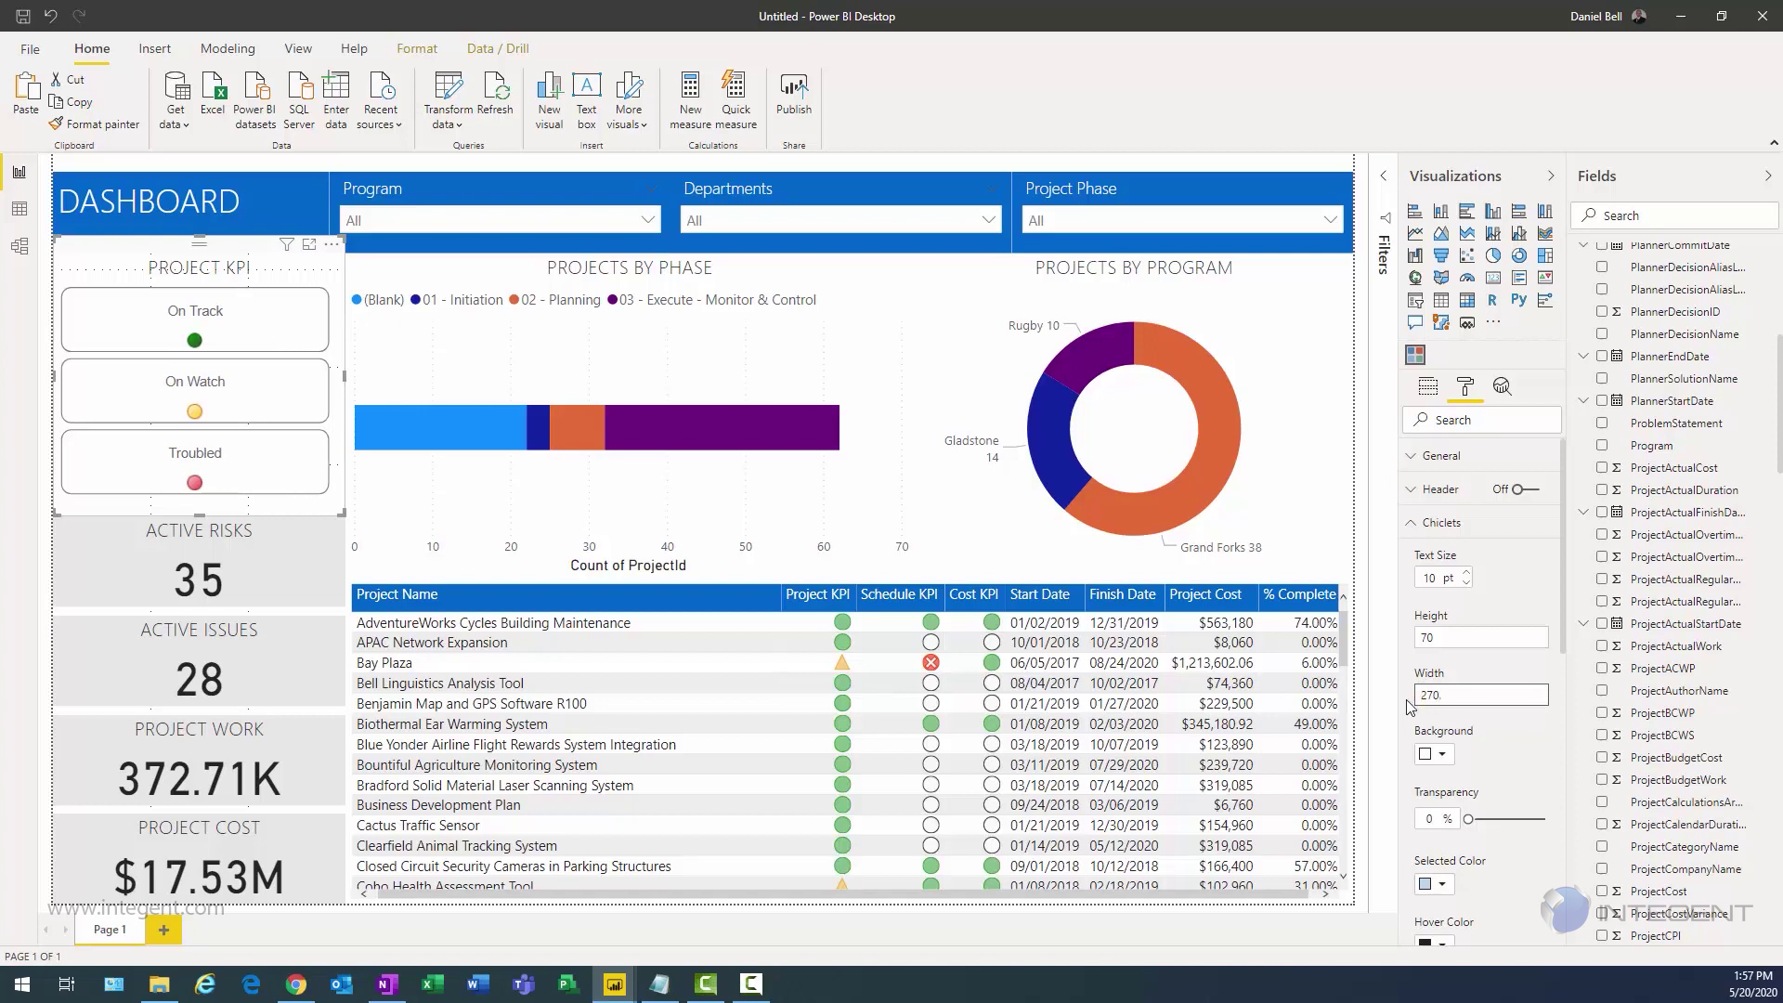
text(.)
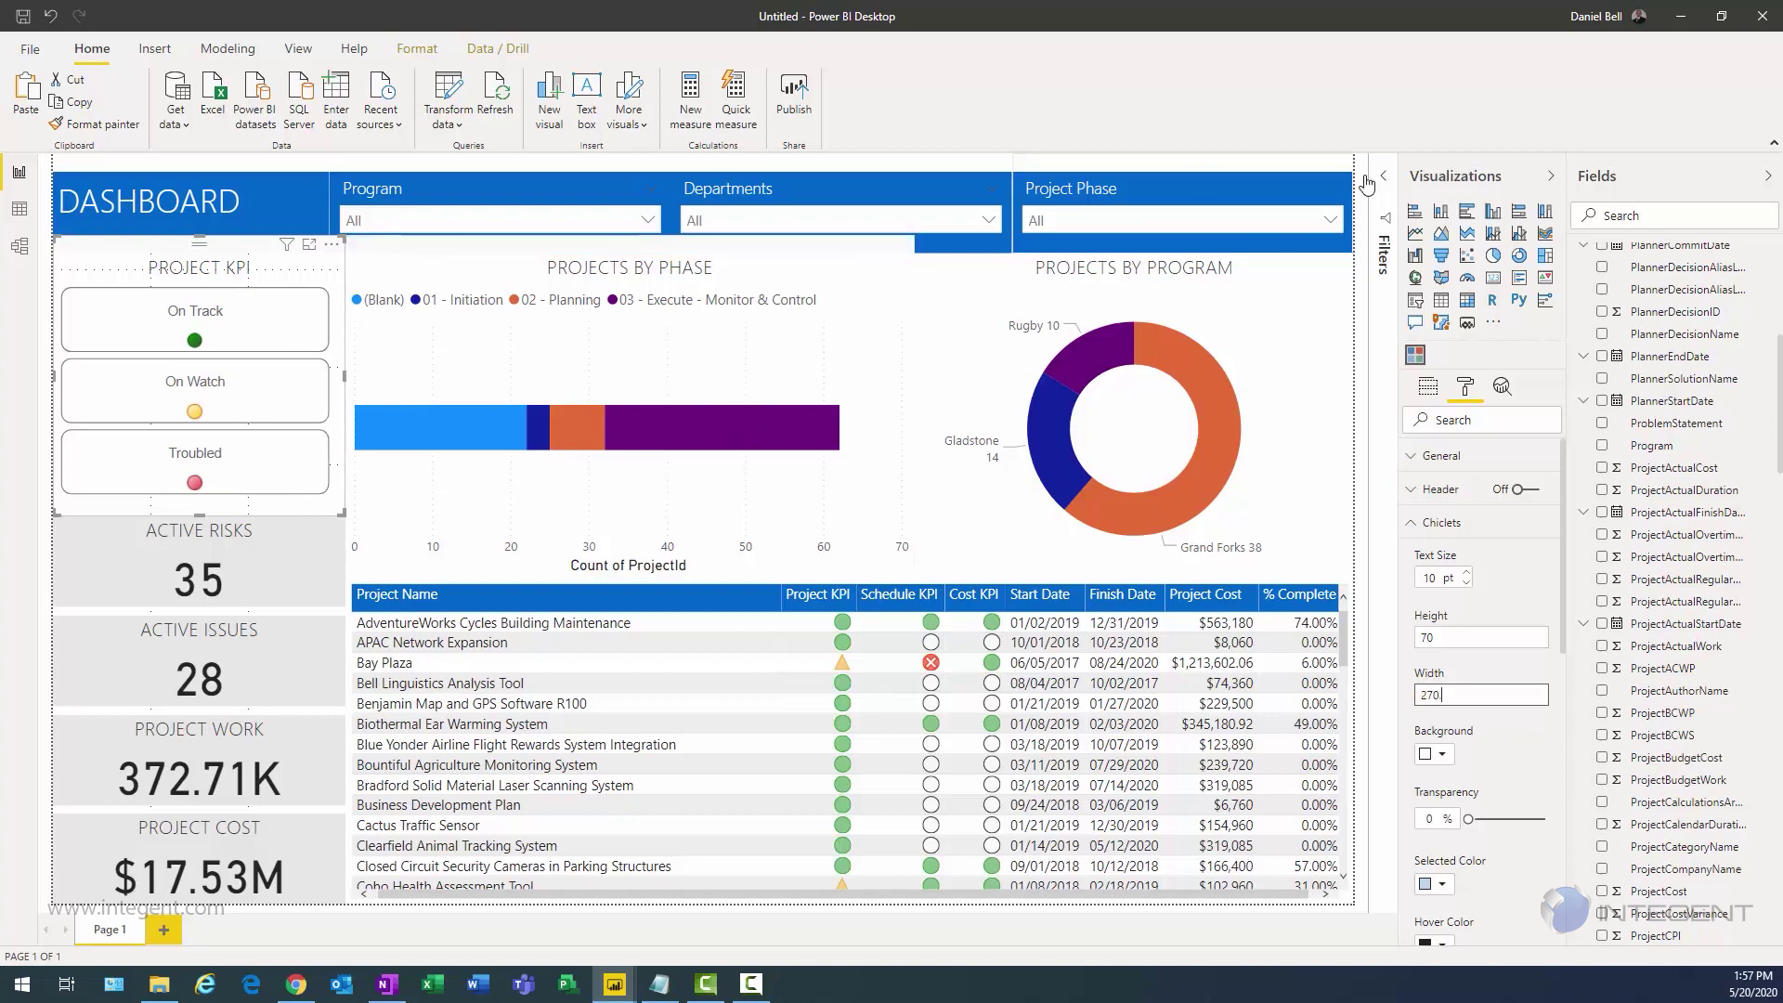
click(1366, 602)
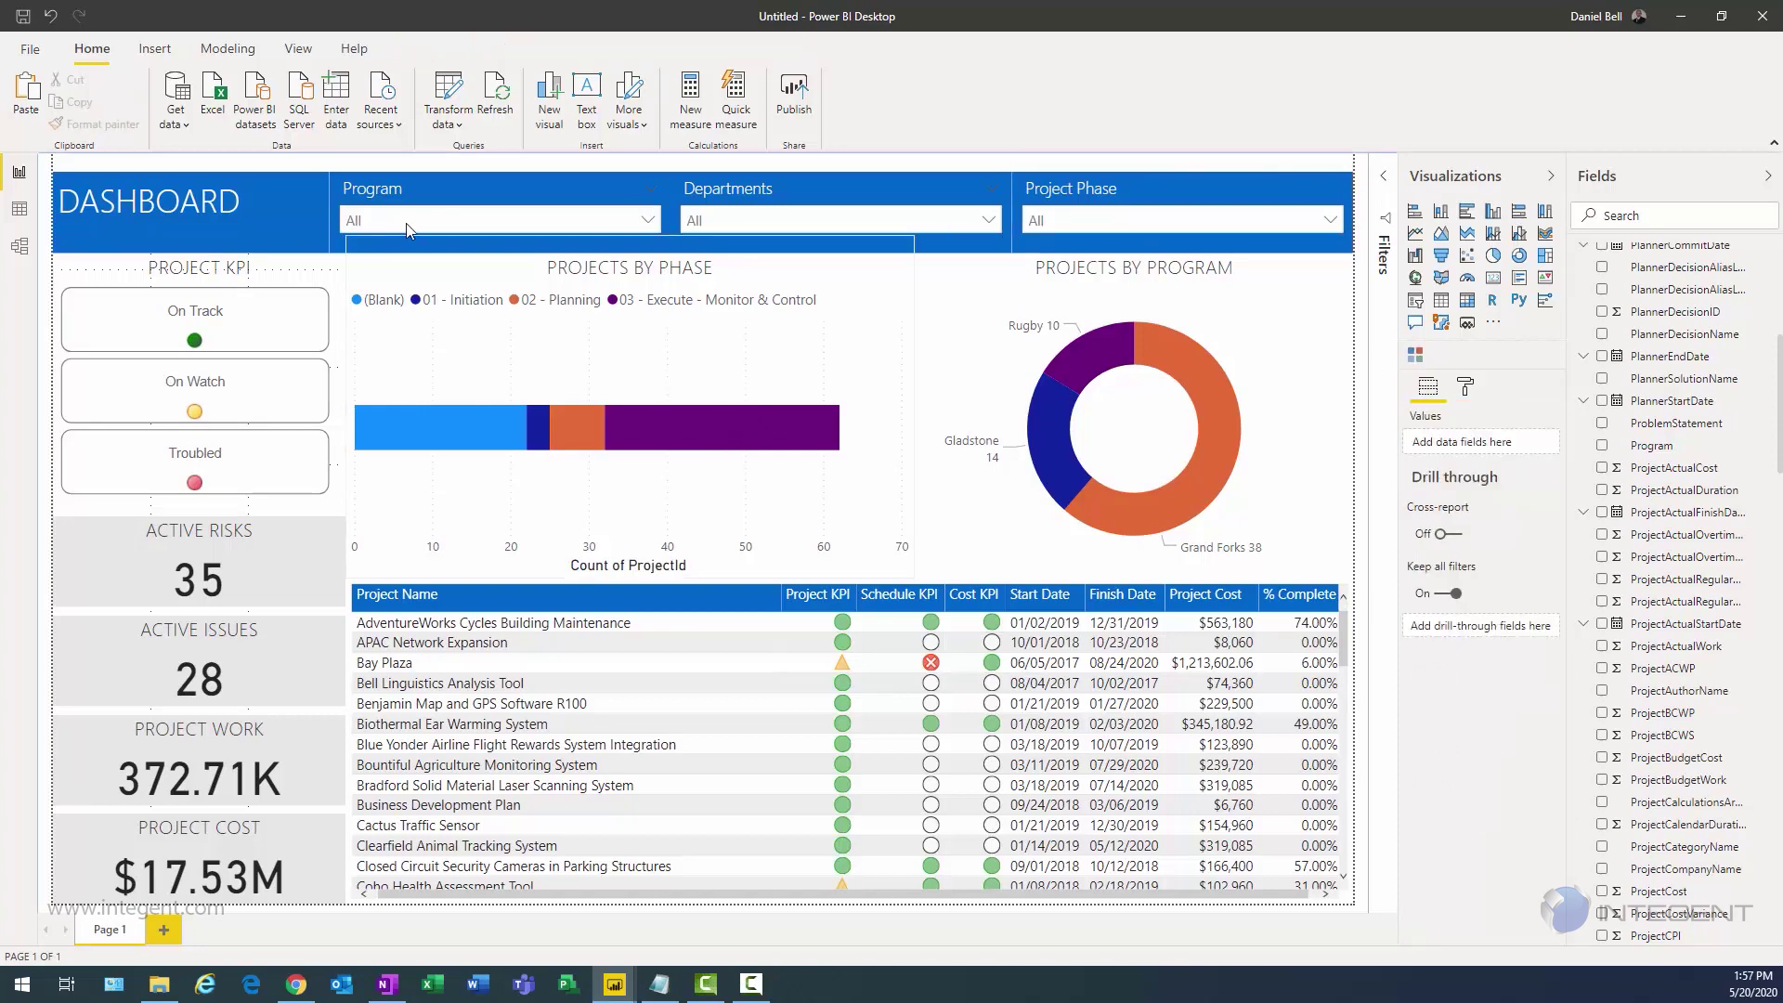
Step: Turn on the PROJECT KPI slicer's background, color it light gray like the cards below, and deselect the slicer
click(325, 272)
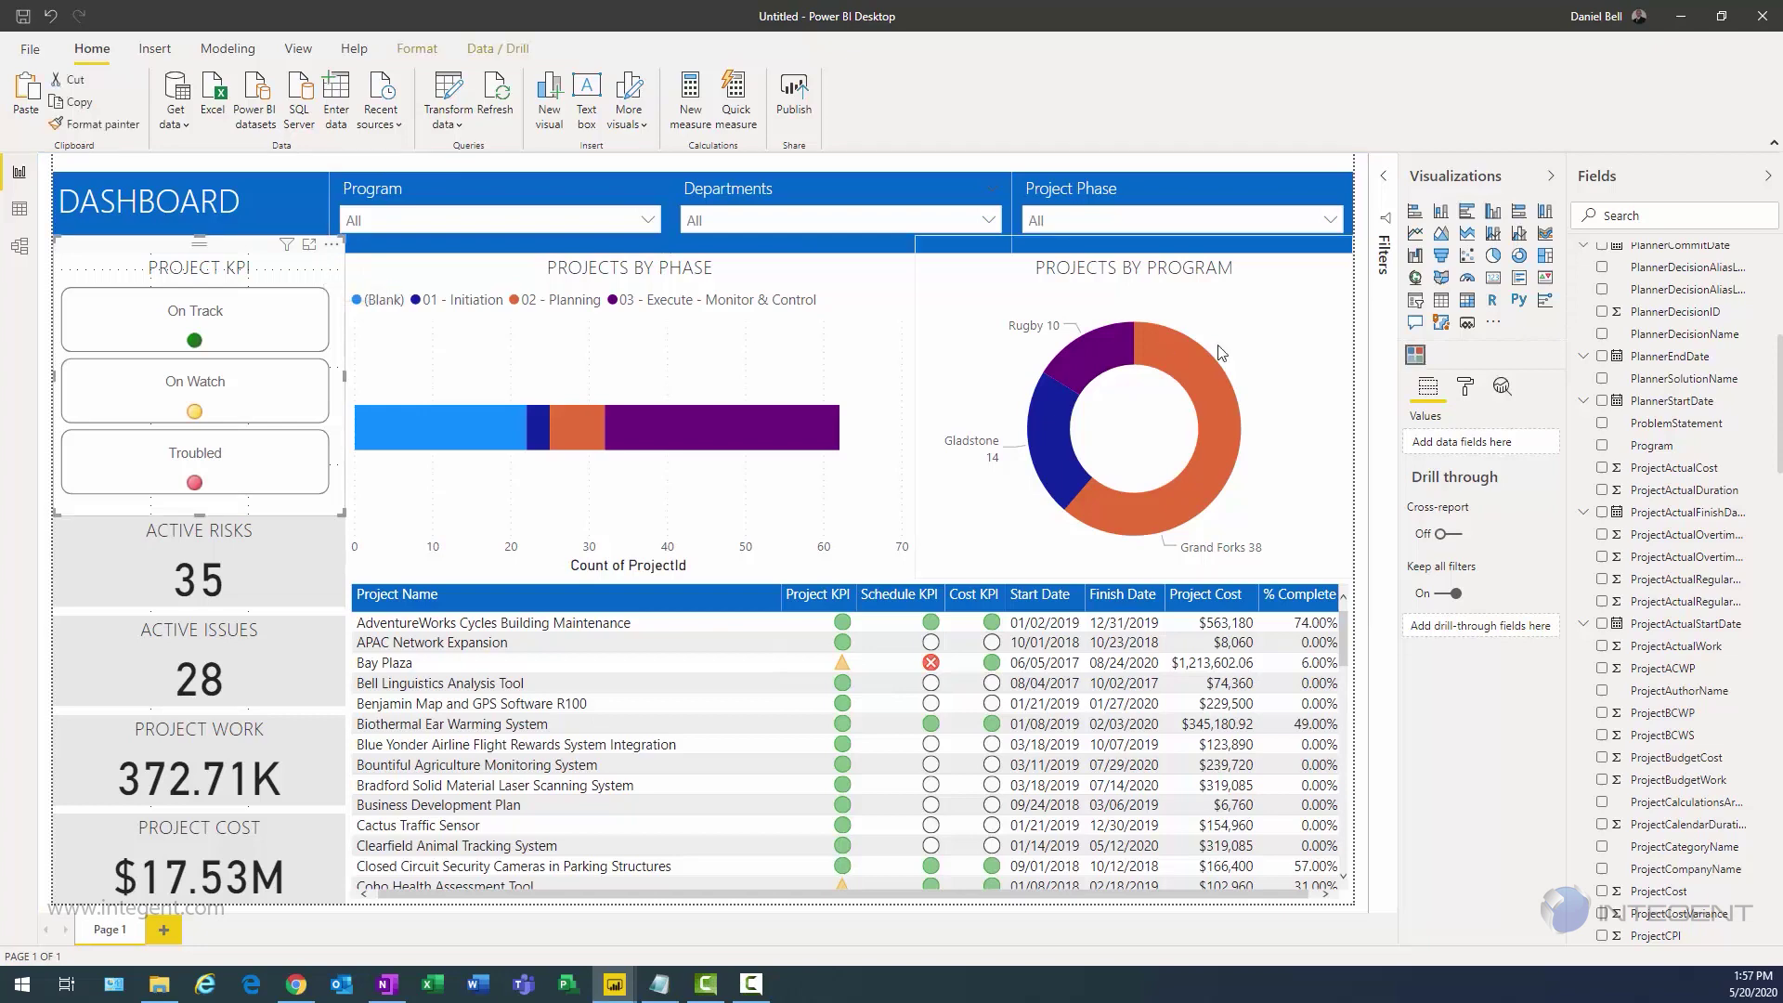
click(1465, 386)
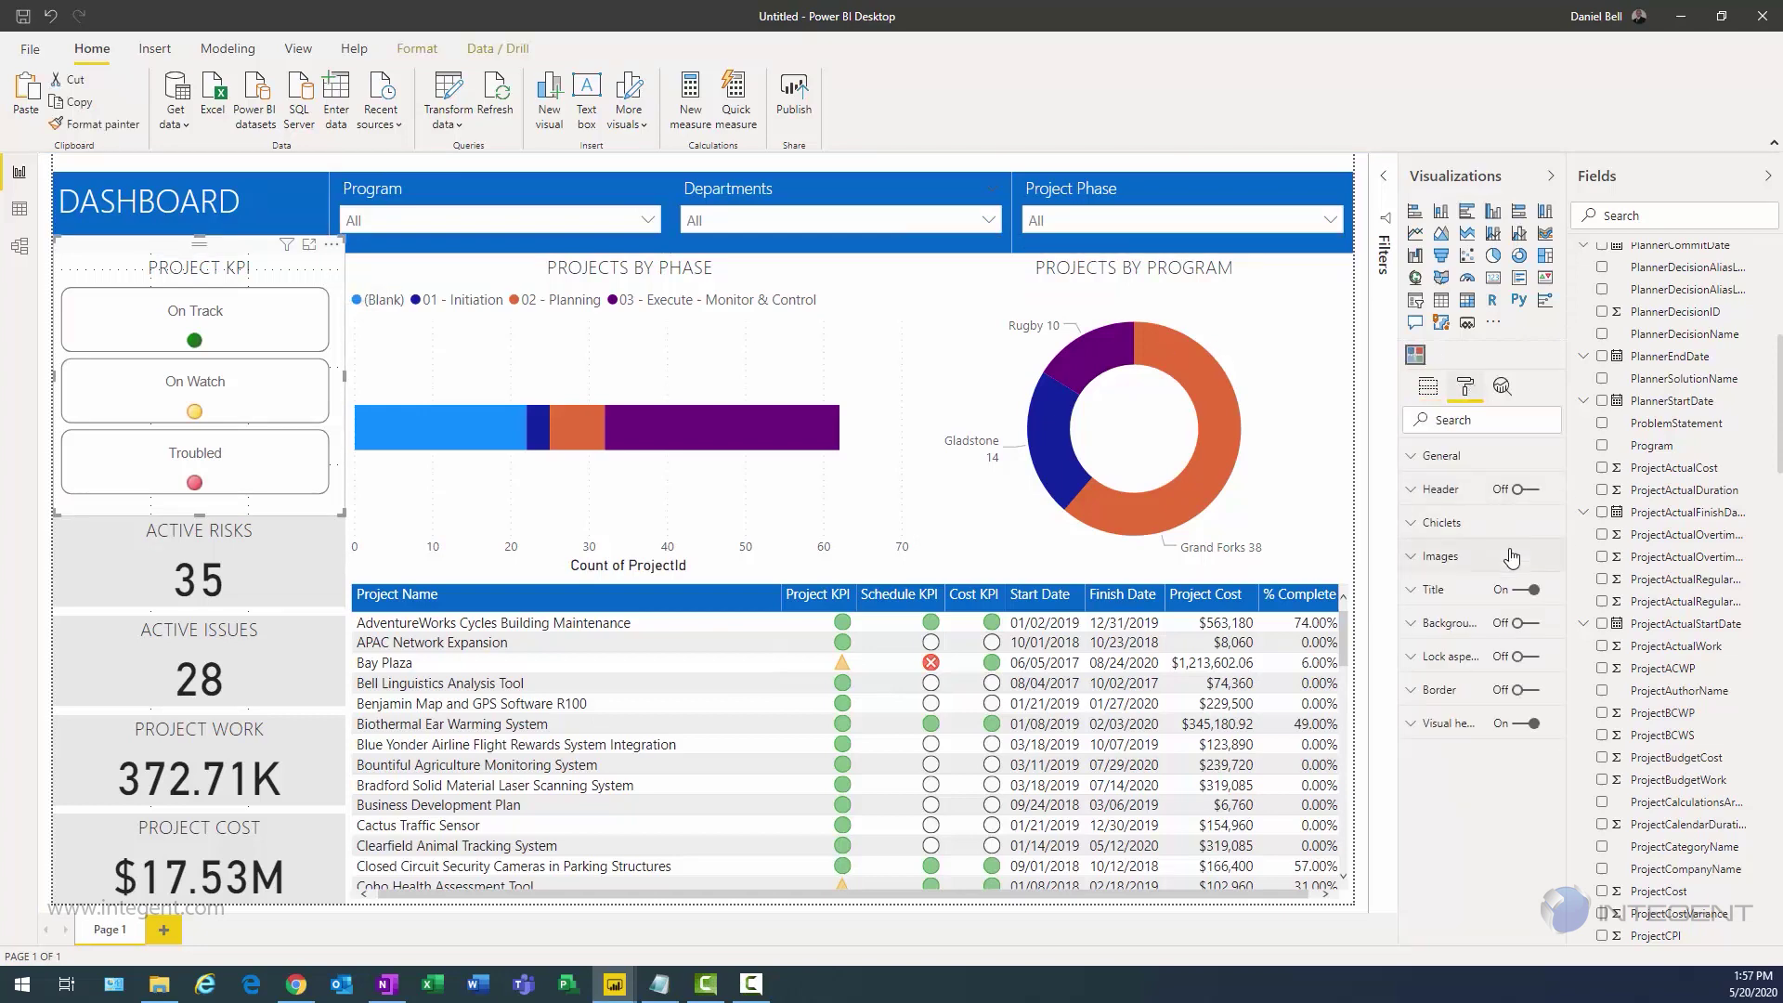
click(1410, 625)
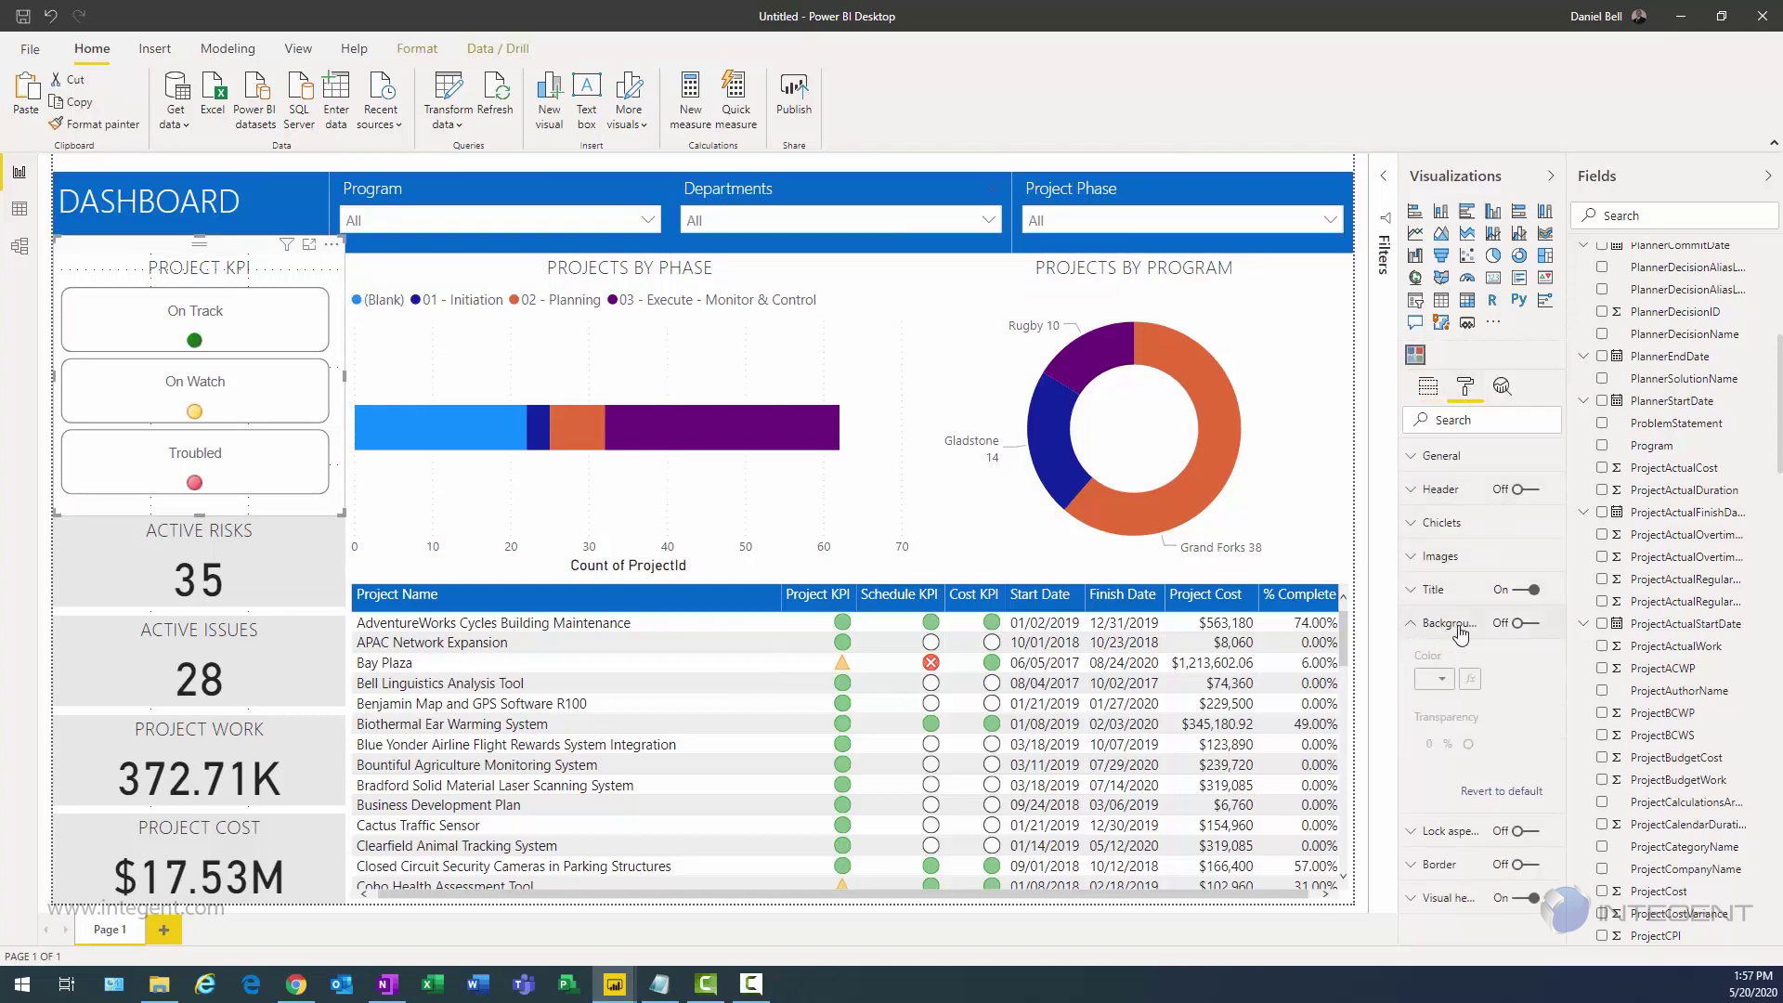
click(1534, 628)
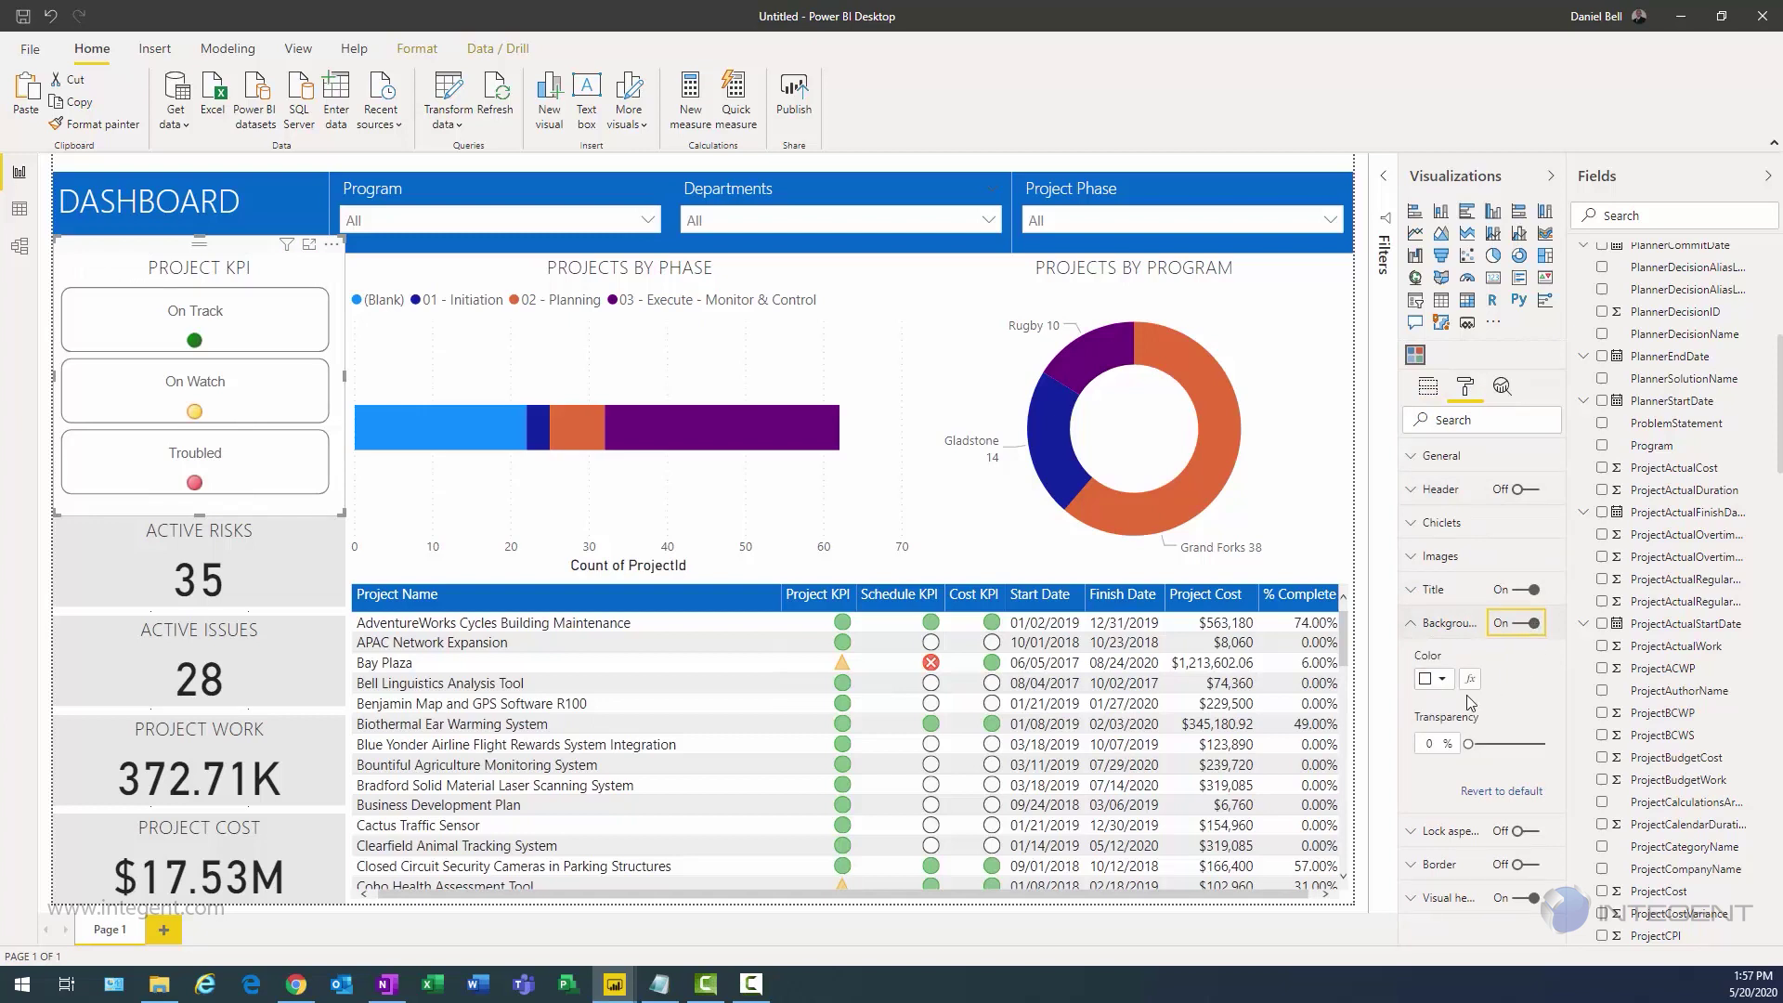
click(1439, 680)
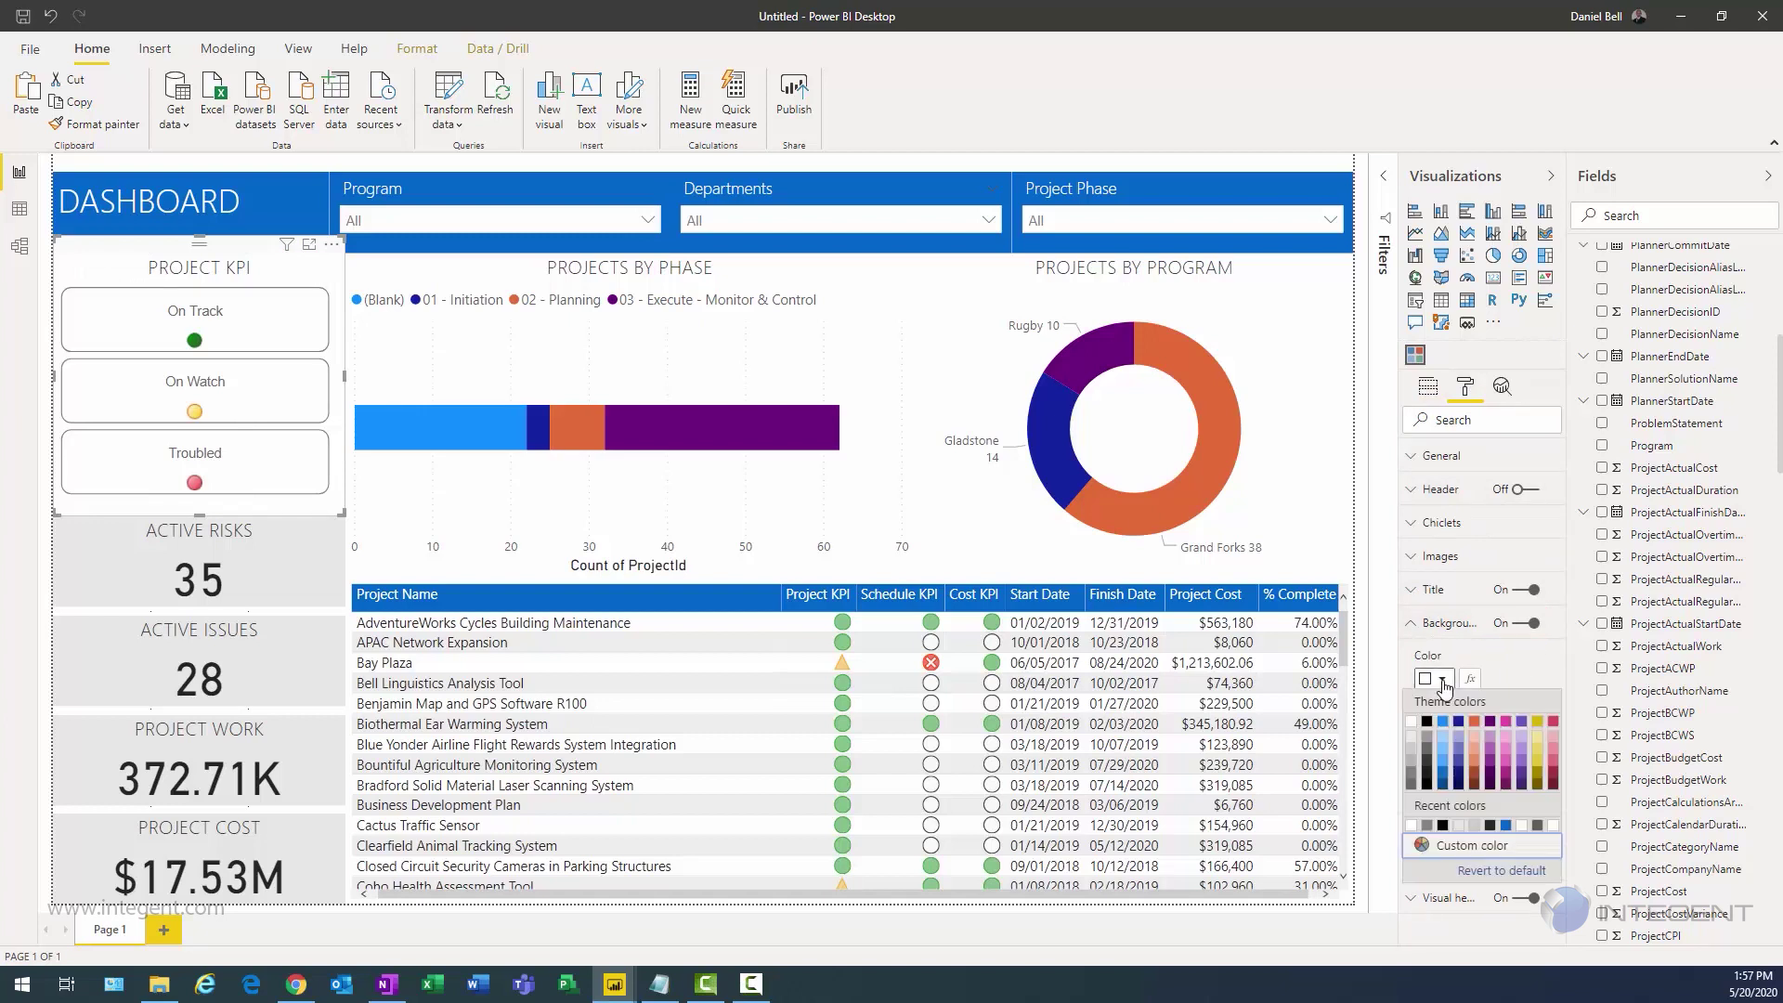
click(1412, 745)
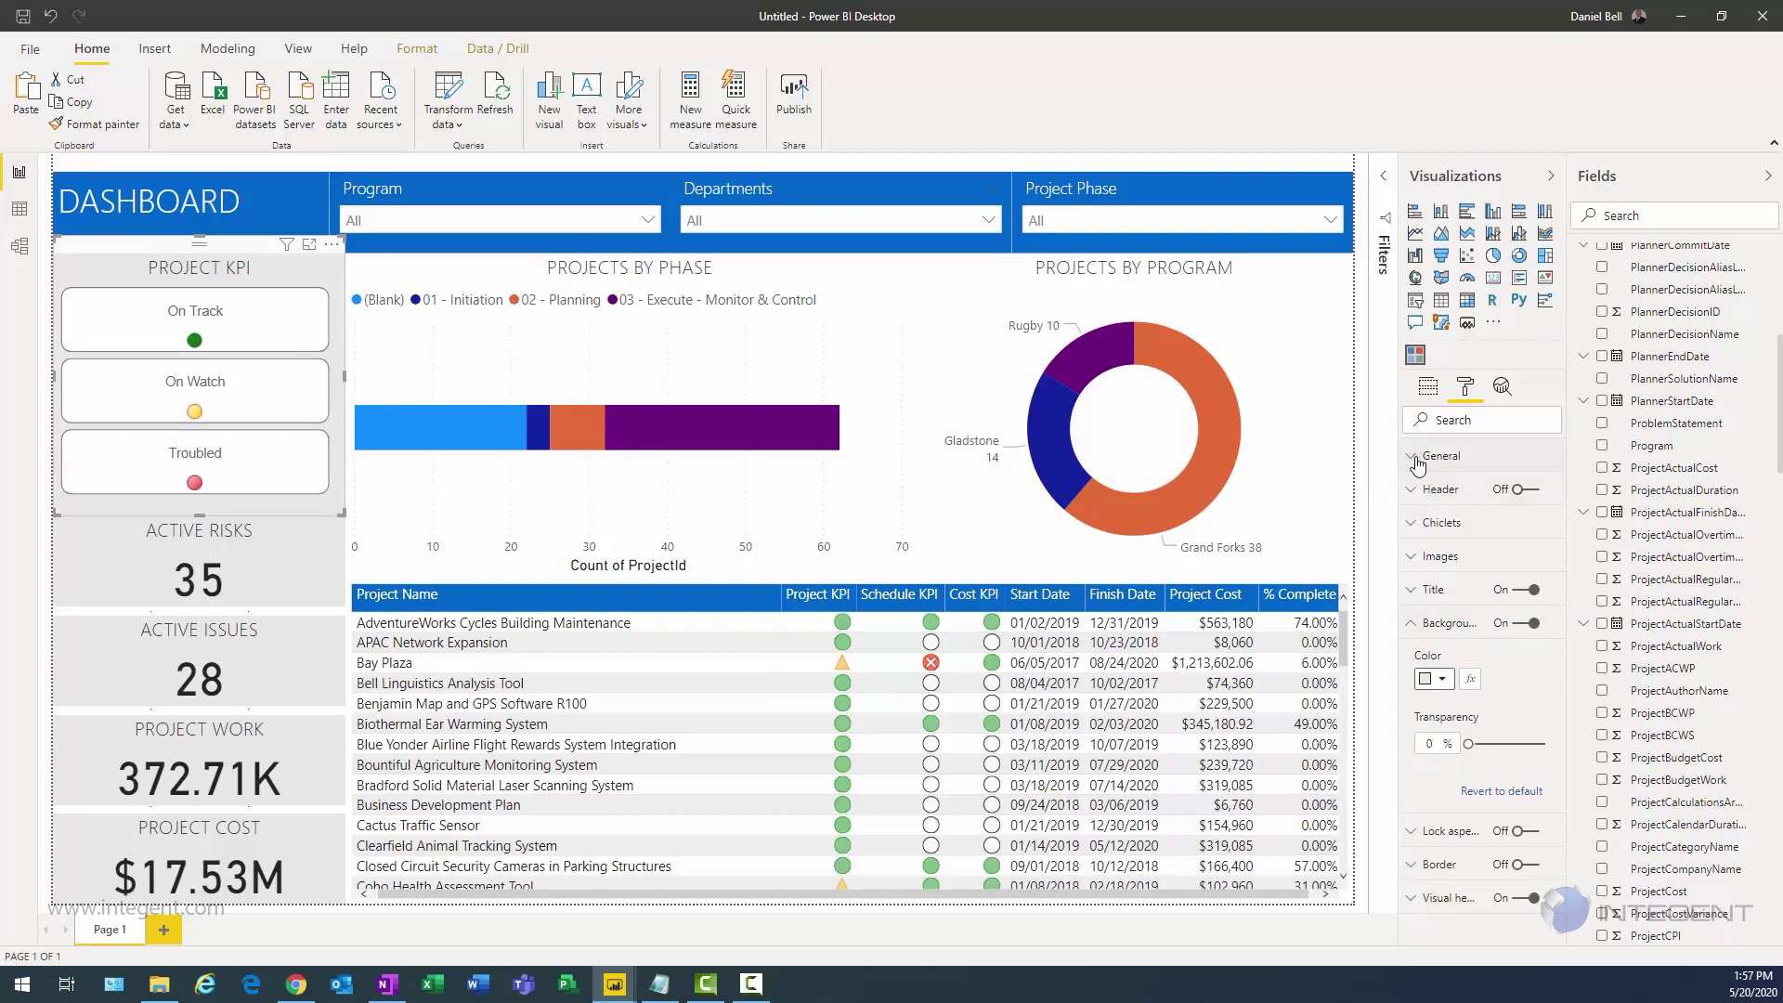
click(1411, 624)
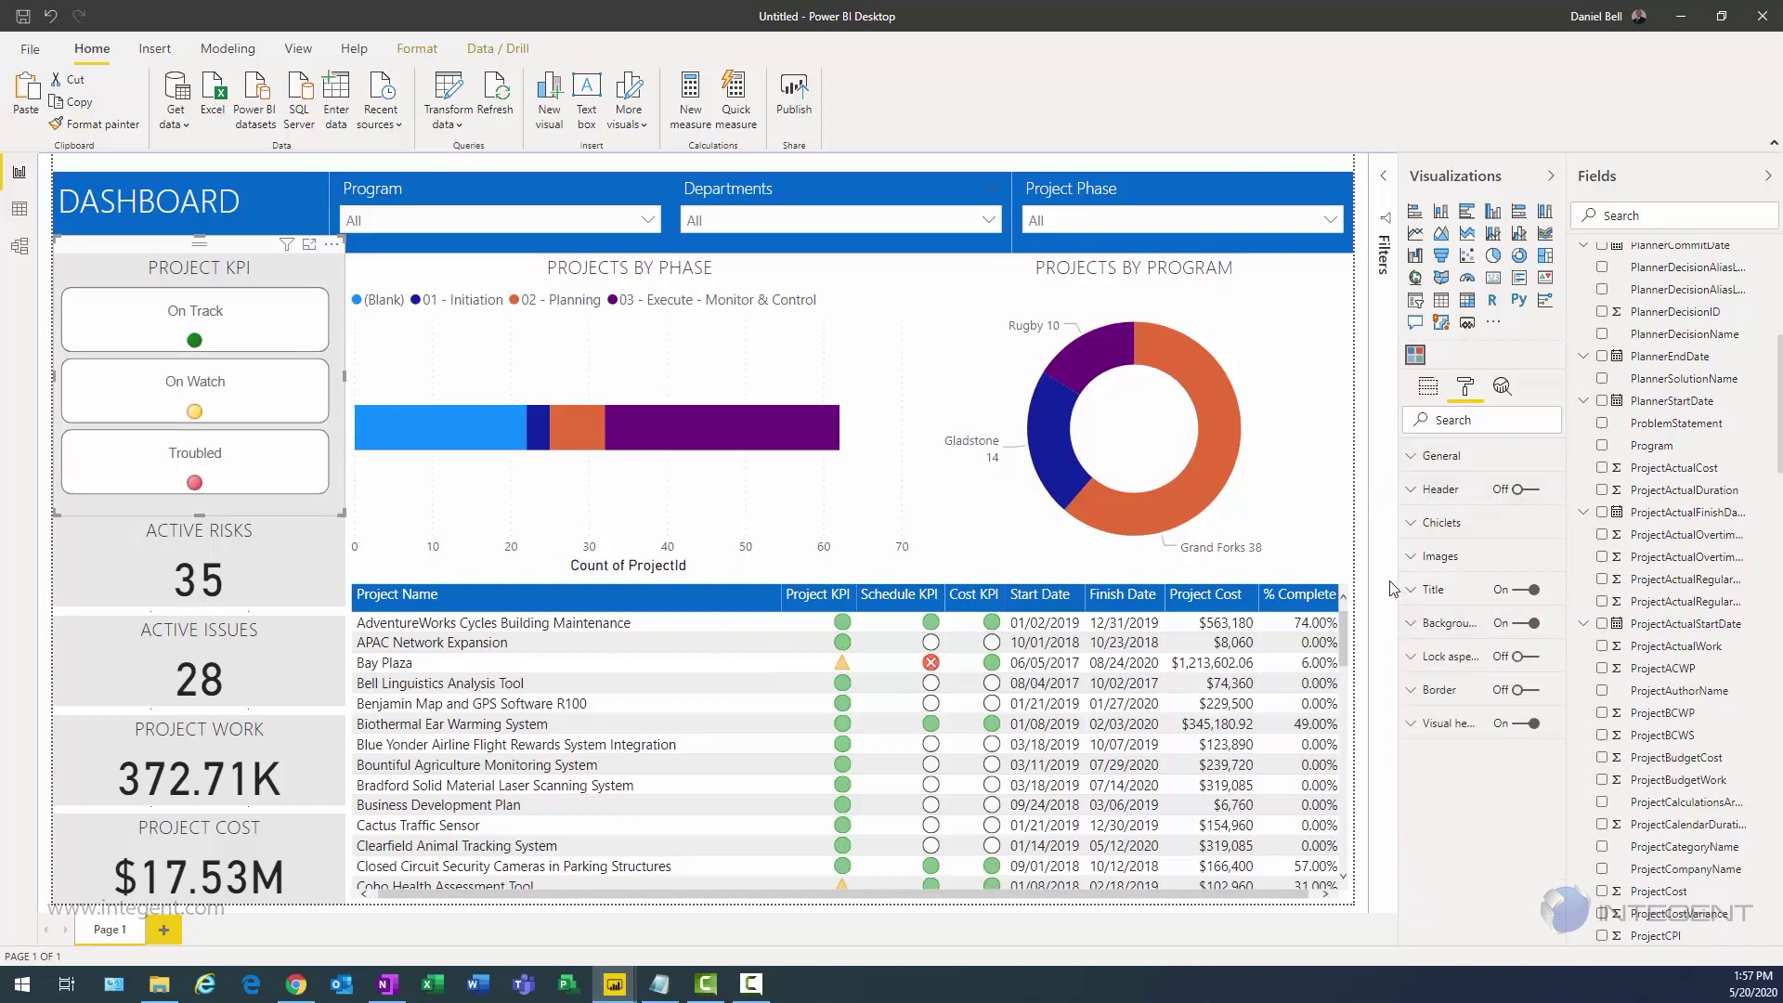
click(1364, 455)
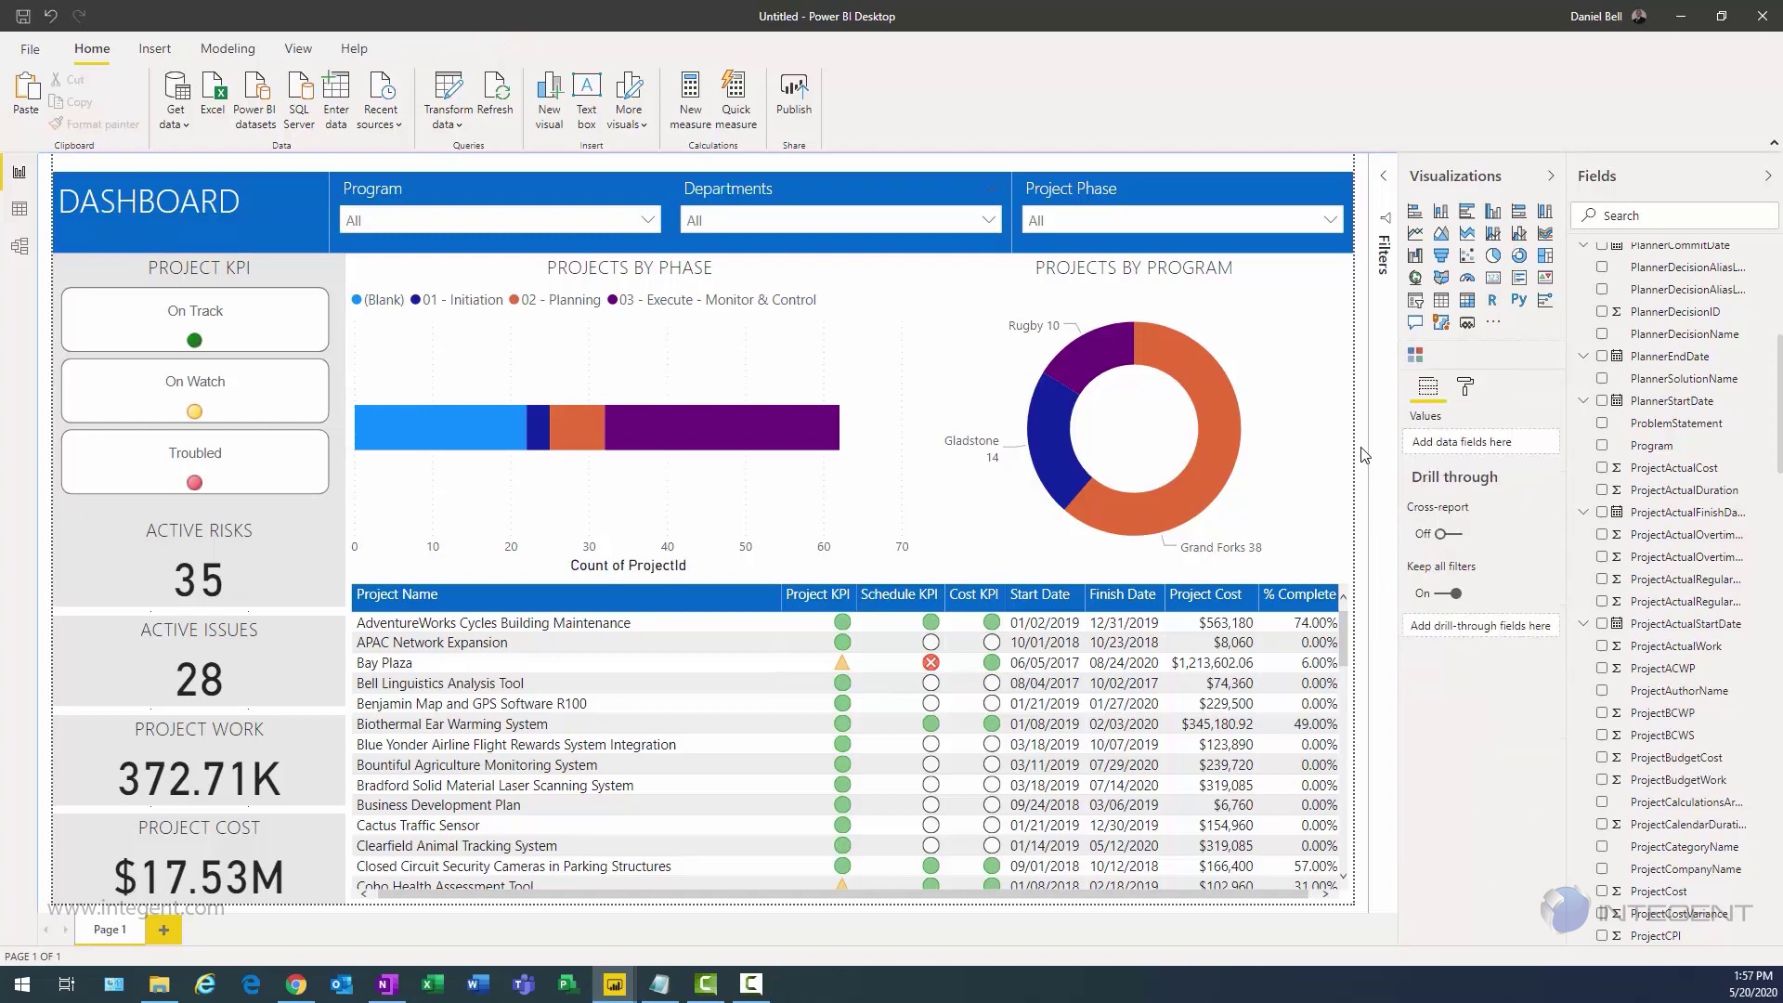
Step: Test cross-filtering with the Grand Forks program segment and the 03 - Execute - Monitor & Control phase bar, and clear the selection
drag(1341, 644, 1347, 868)
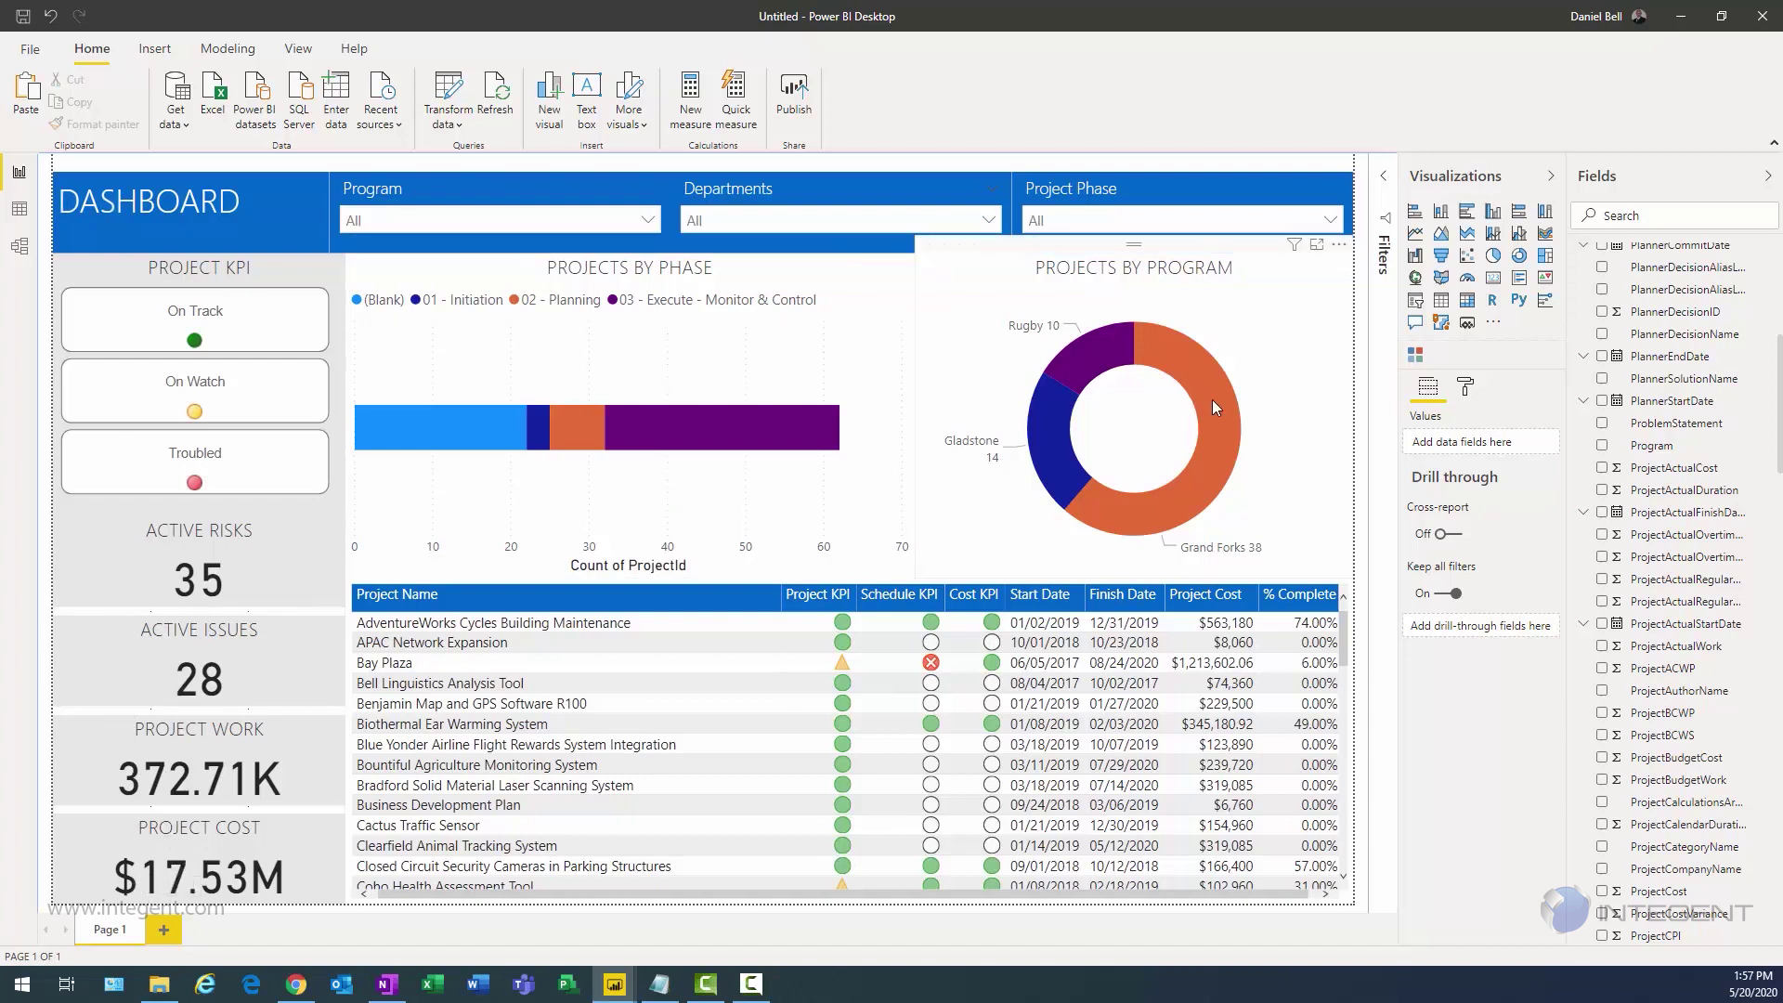
click(1216, 431)
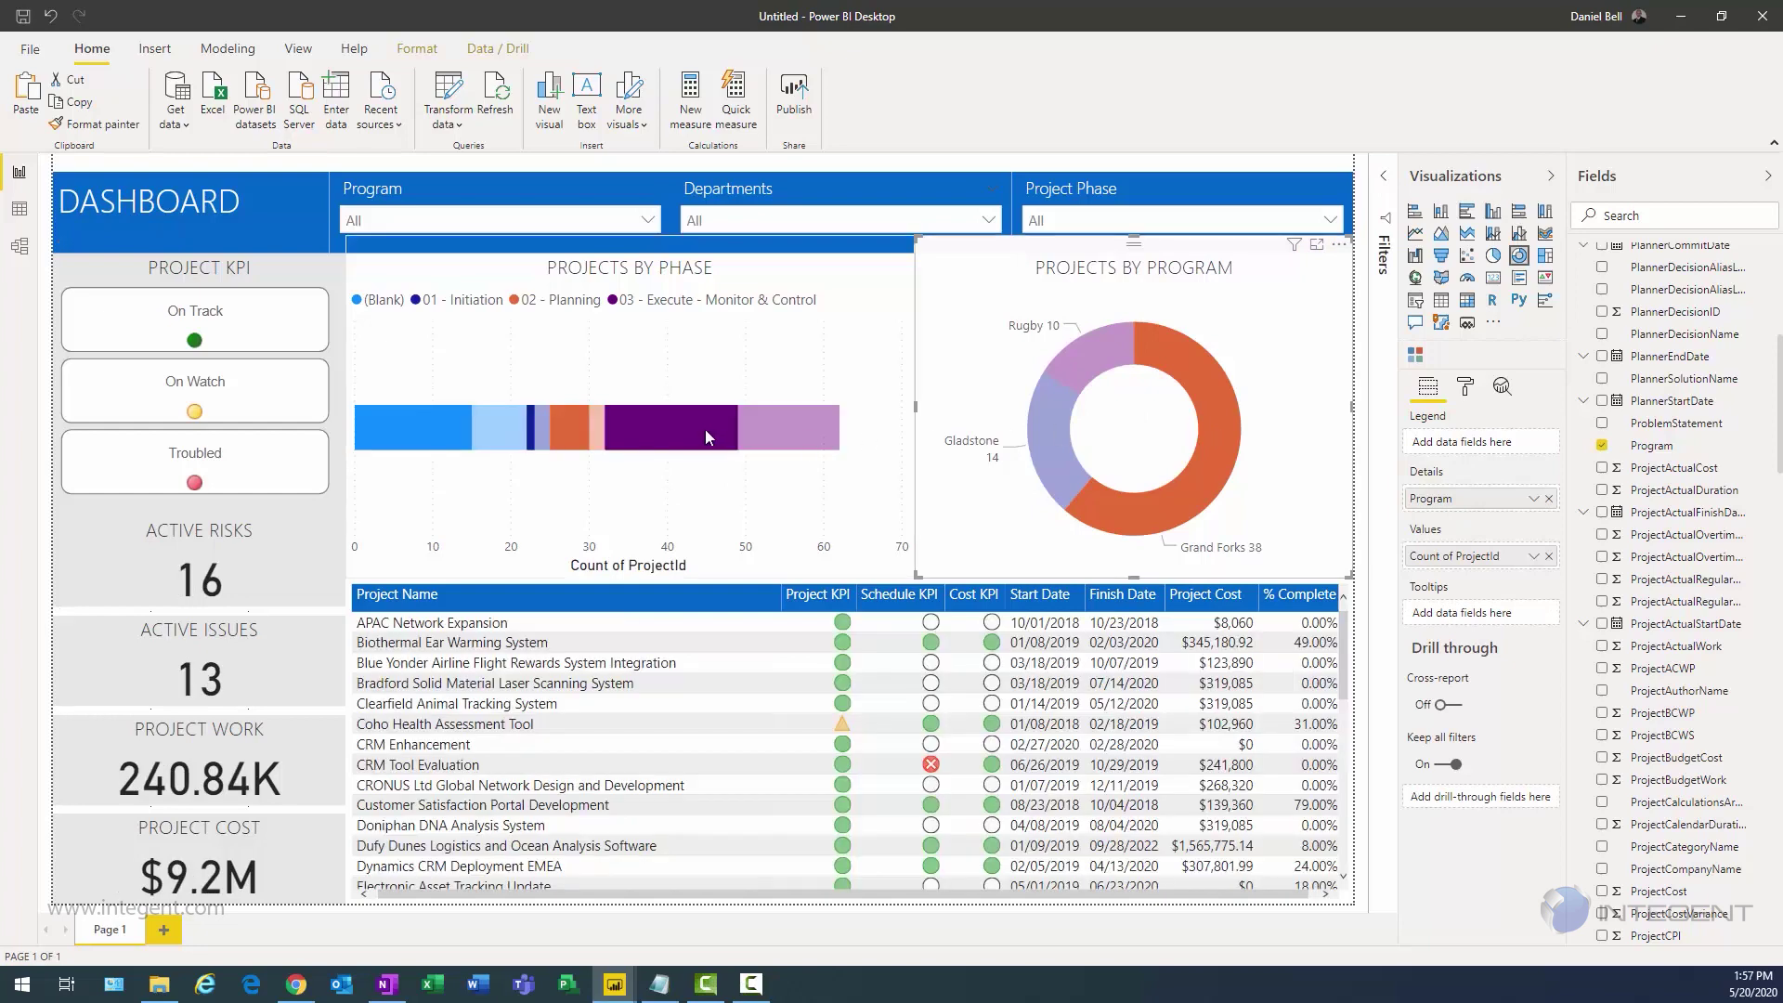
click(666, 431)
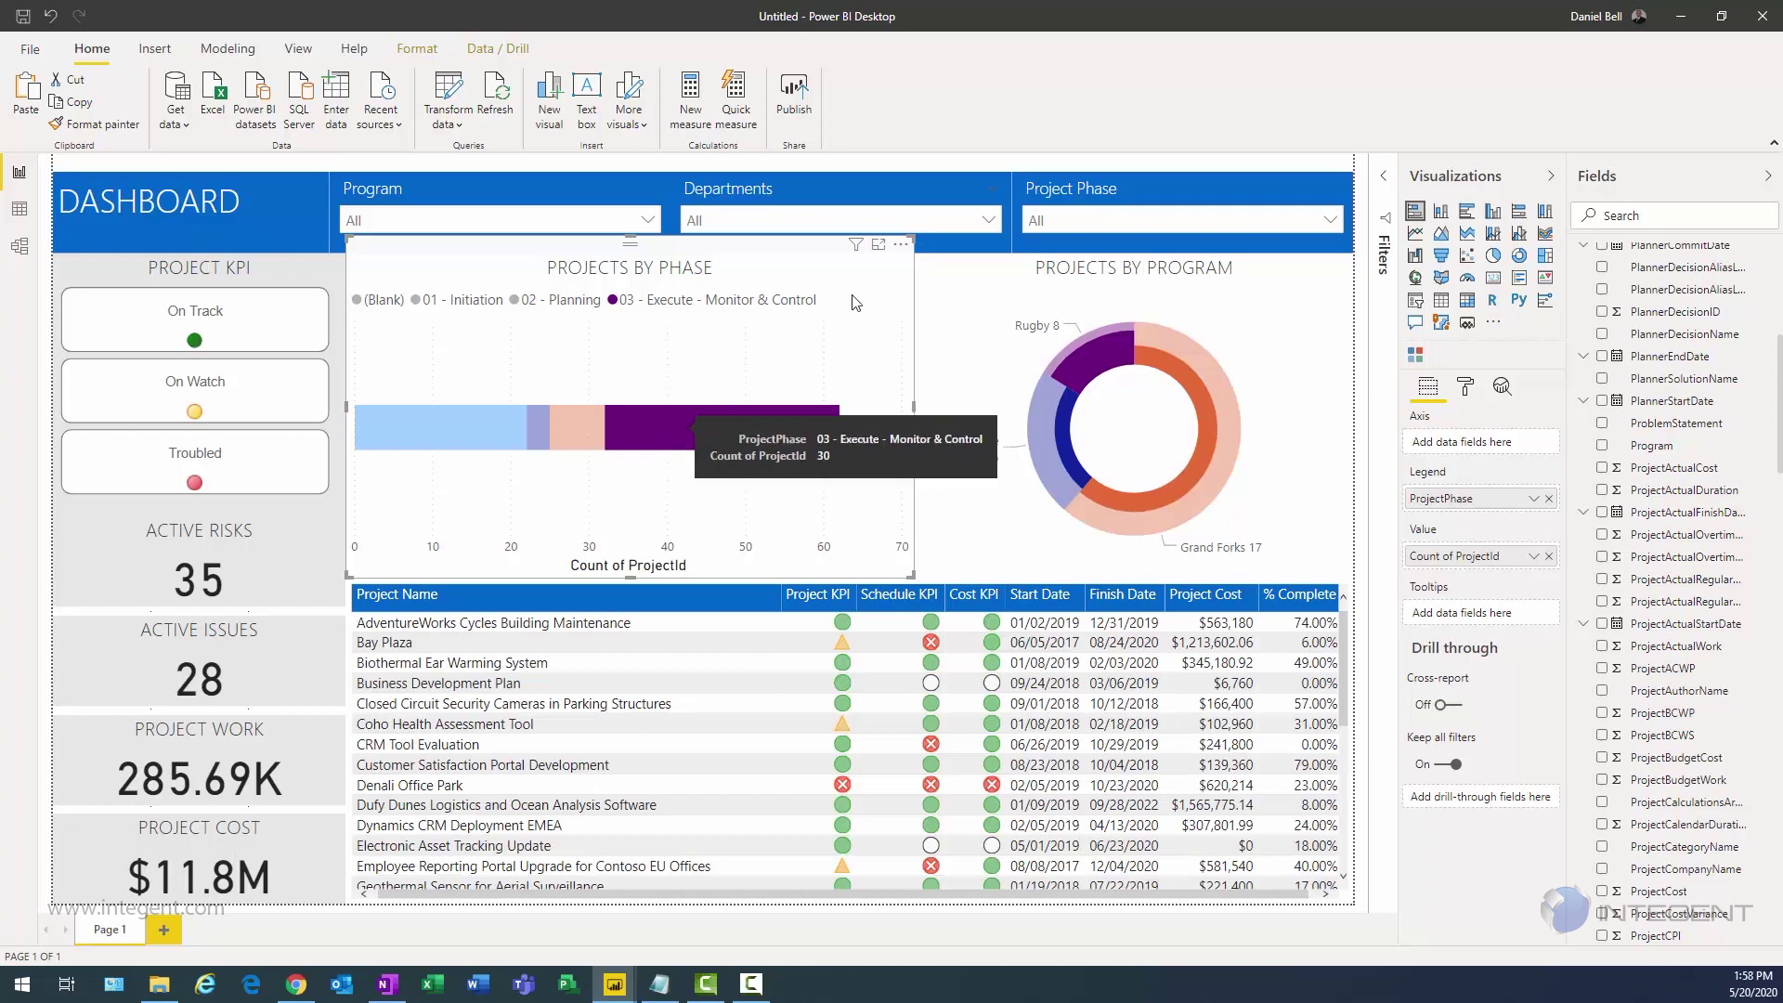
click(855, 303)
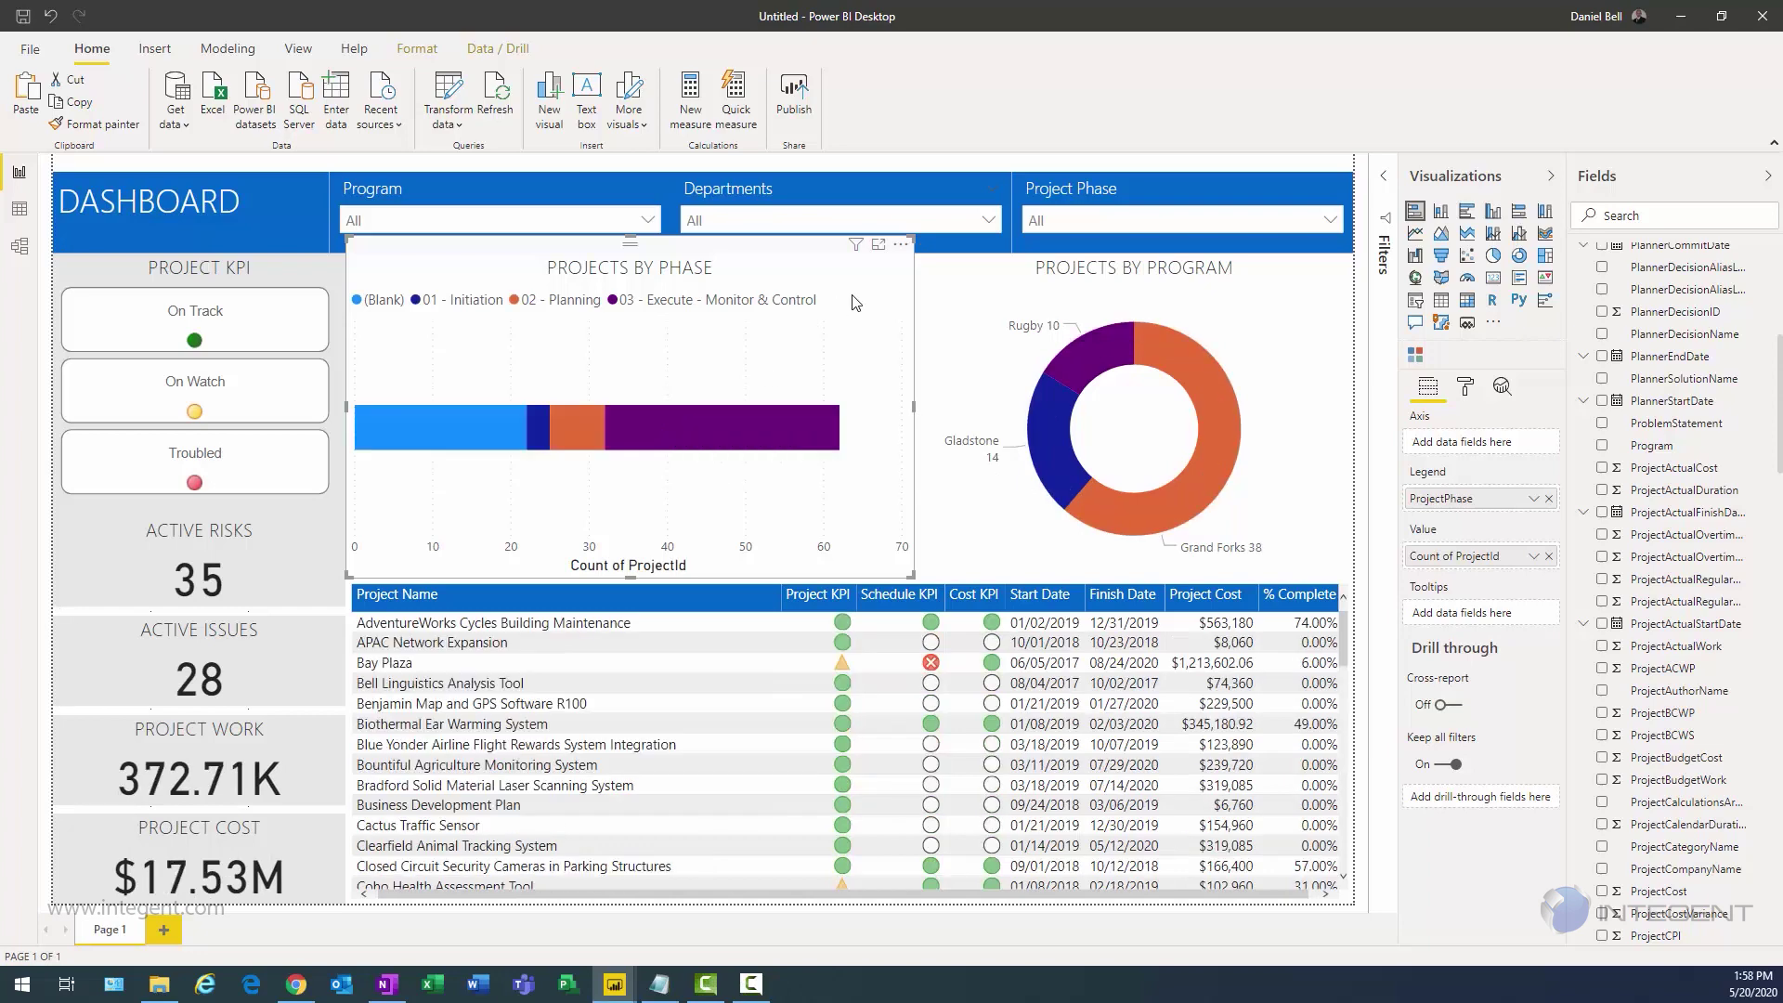